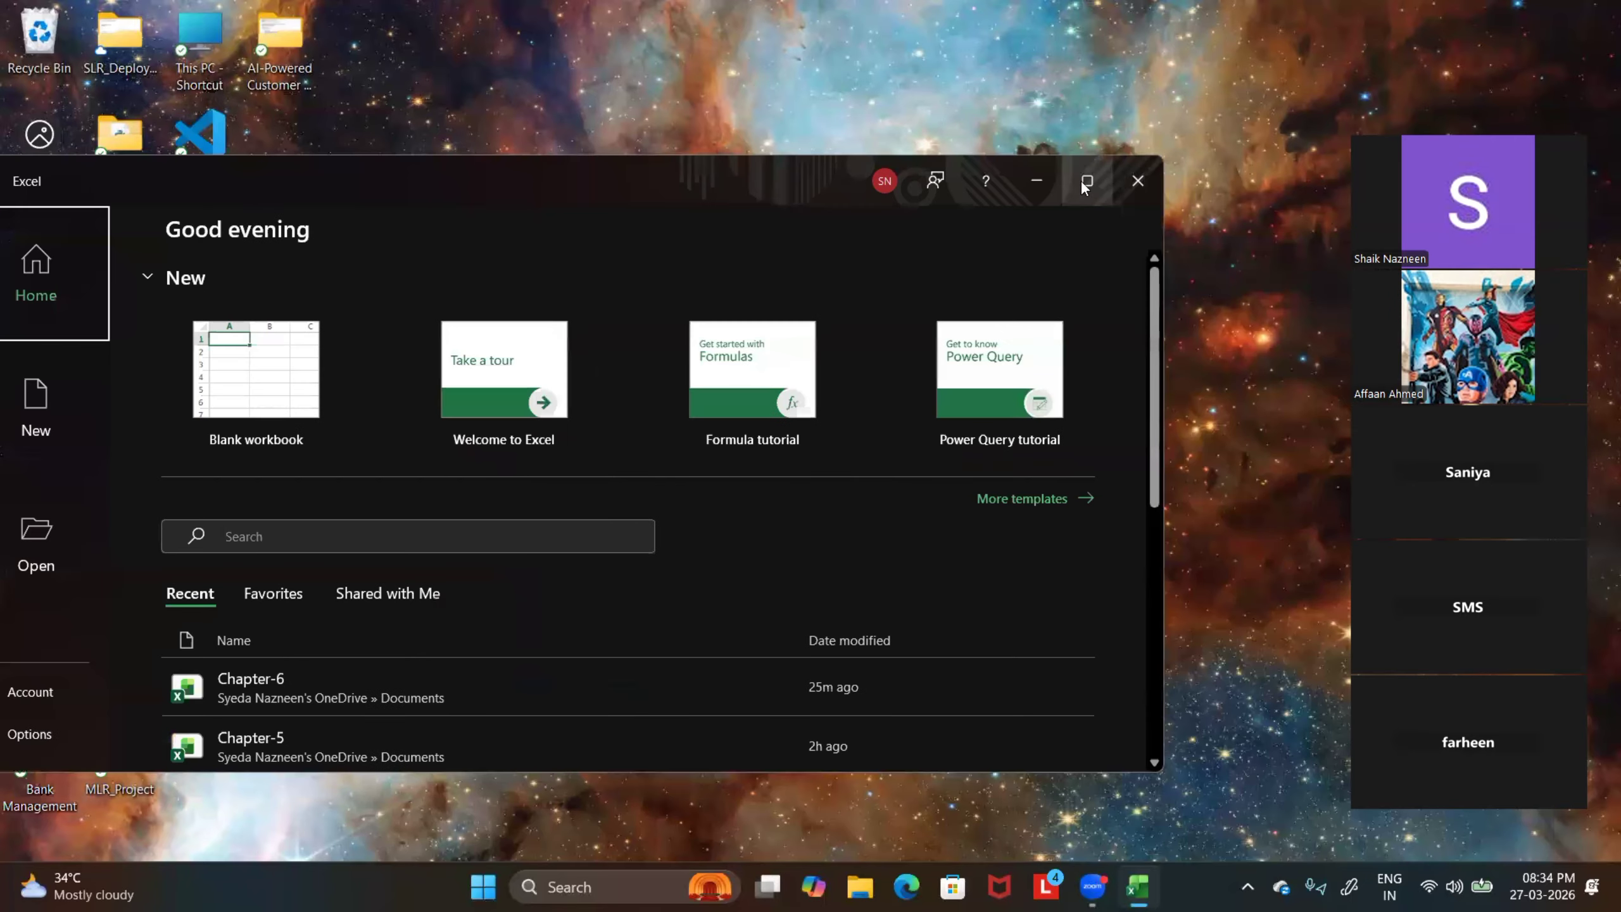
# Maximize the start window, open the Chapter-5 workbook and go to its Number Format sheet
pyautogui.click(1080, 178)
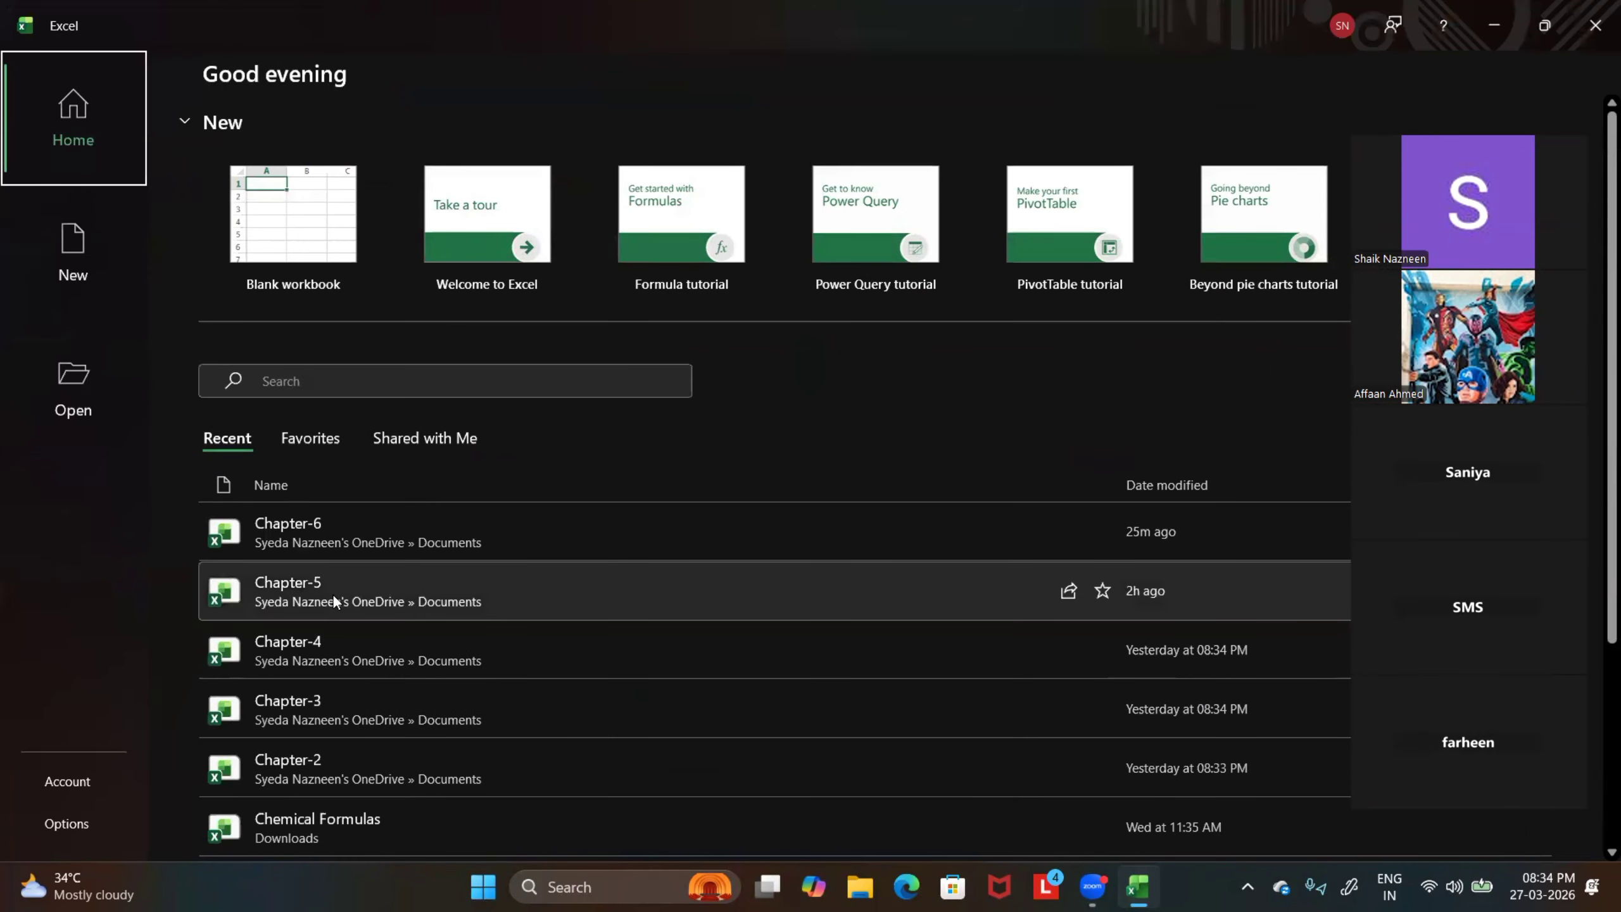
pyautogui.click(332, 593)
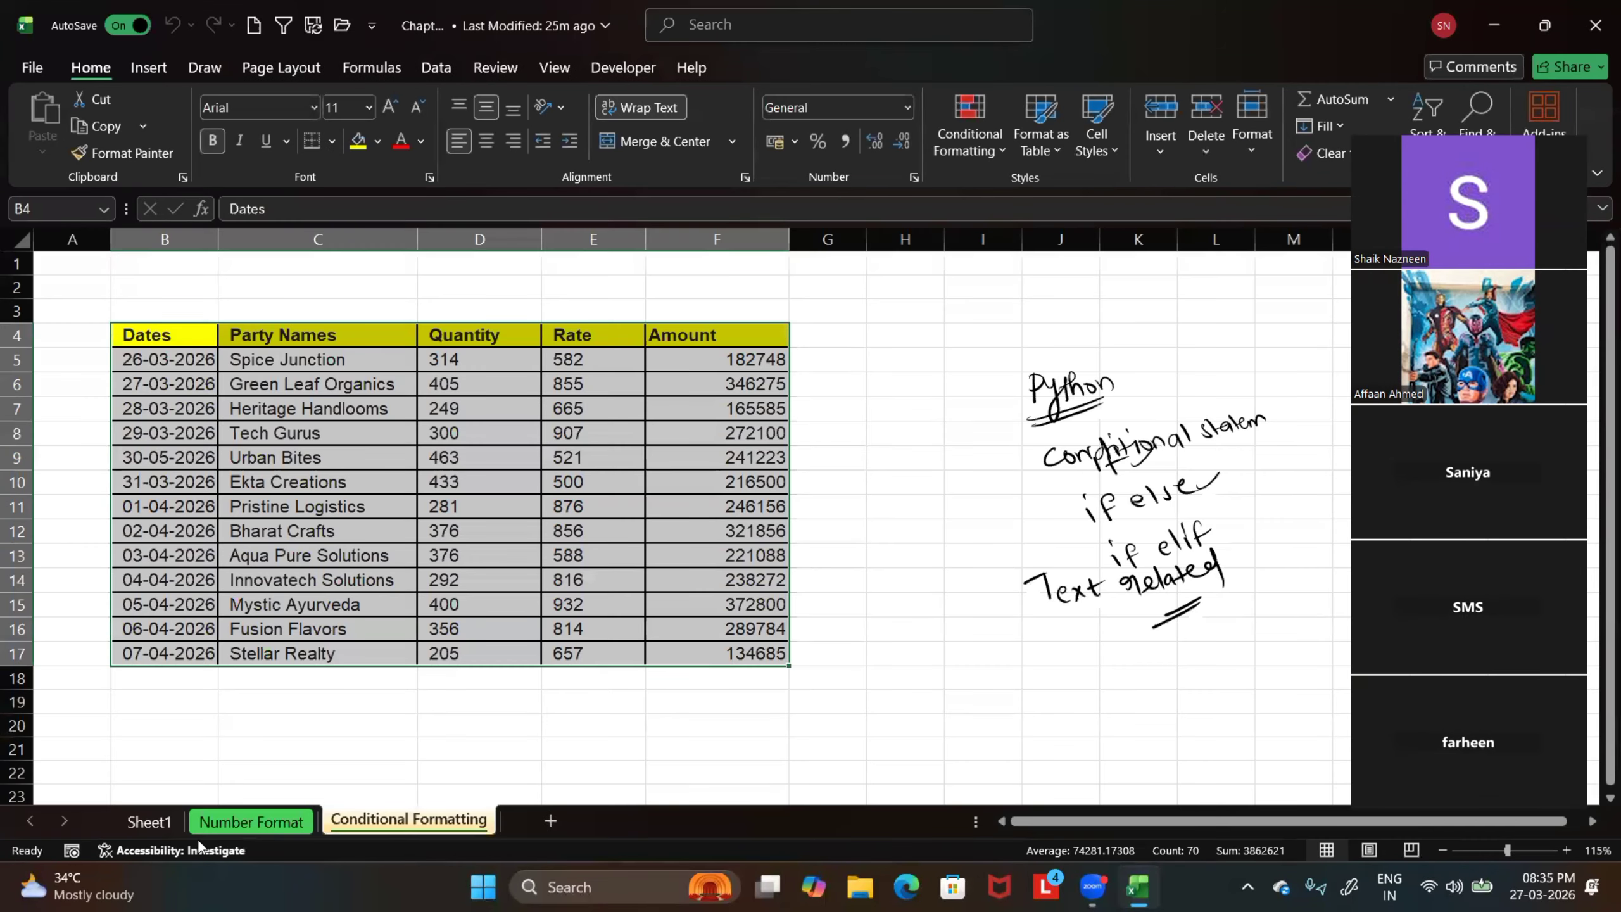
pyautogui.click(241, 822)
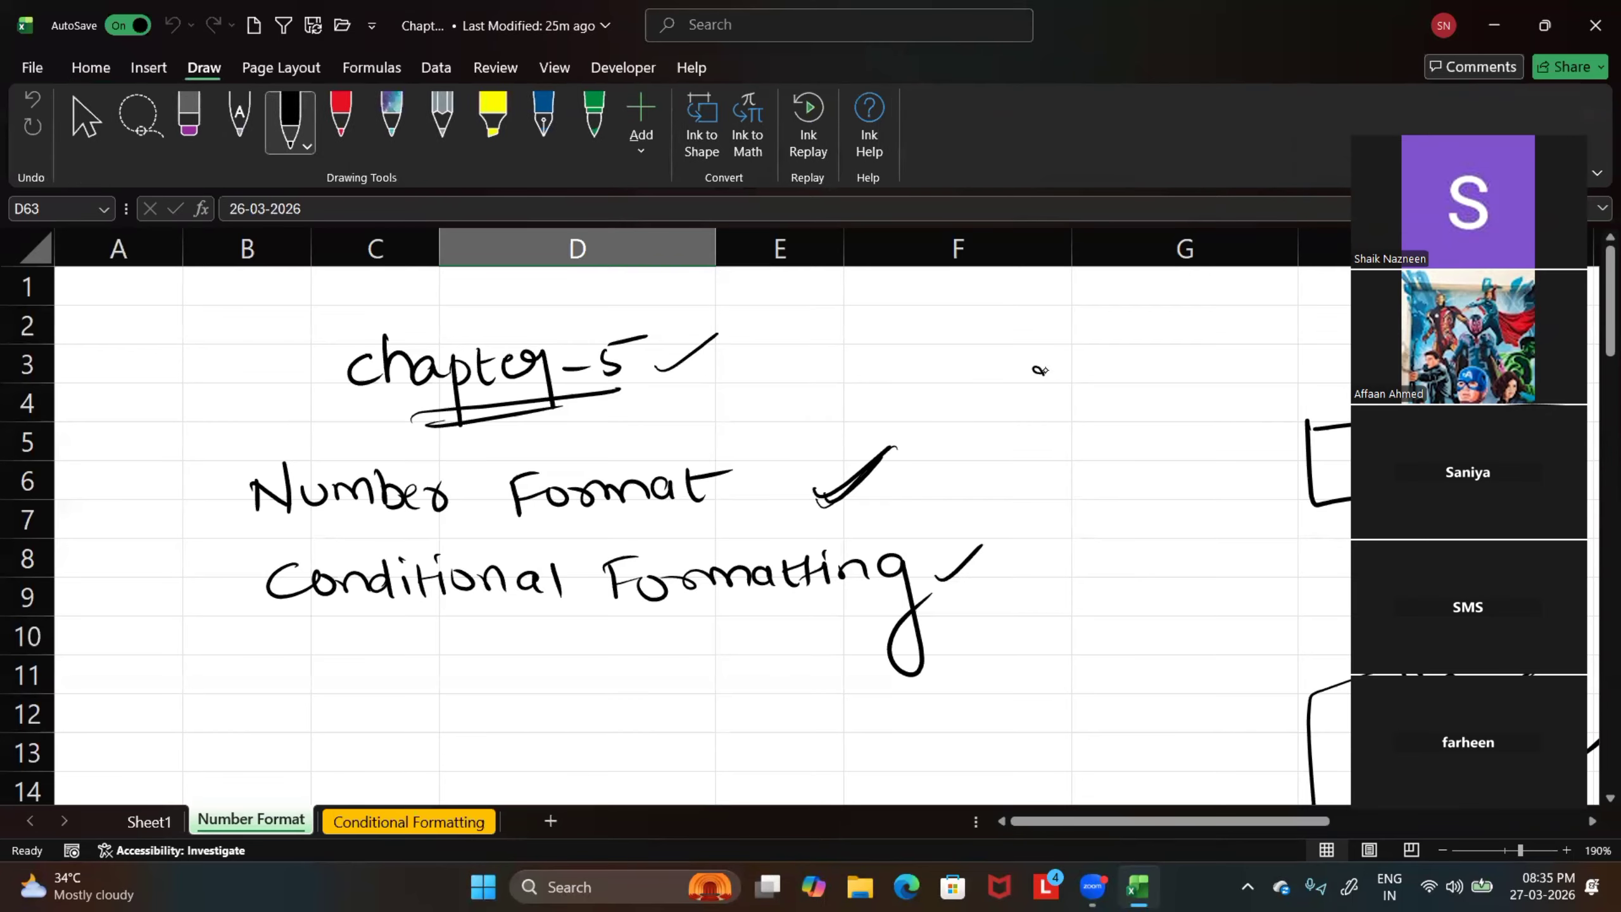
# Handwrite the sample numbers 24 and 25 beside the notes and draw an arrow to them from the Number Format heading
pyautogui.moveTo(1029, 372)
pyautogui.mouseDown()
pyautogui.moveTo(1048, 391)
pyautogui.moveTo(1073, 382)
pyautogui.moveTo(1072, 435)
pyautogui.mouseUp()
pyautogui.moveTo(676, 461)
pyautogui.mouseDown()
pyautogui.moveTo(684, 437)
pyautogui.moveTo(984, 359)
pyautogui.mouseUp()
pyautogui.moveTo(949, 352)
pyautogui.mouseDown()
pyautogui.moveTo(976, 354)
pyautogui.moveTo(970, 394)
pyautogui.mouseUp()
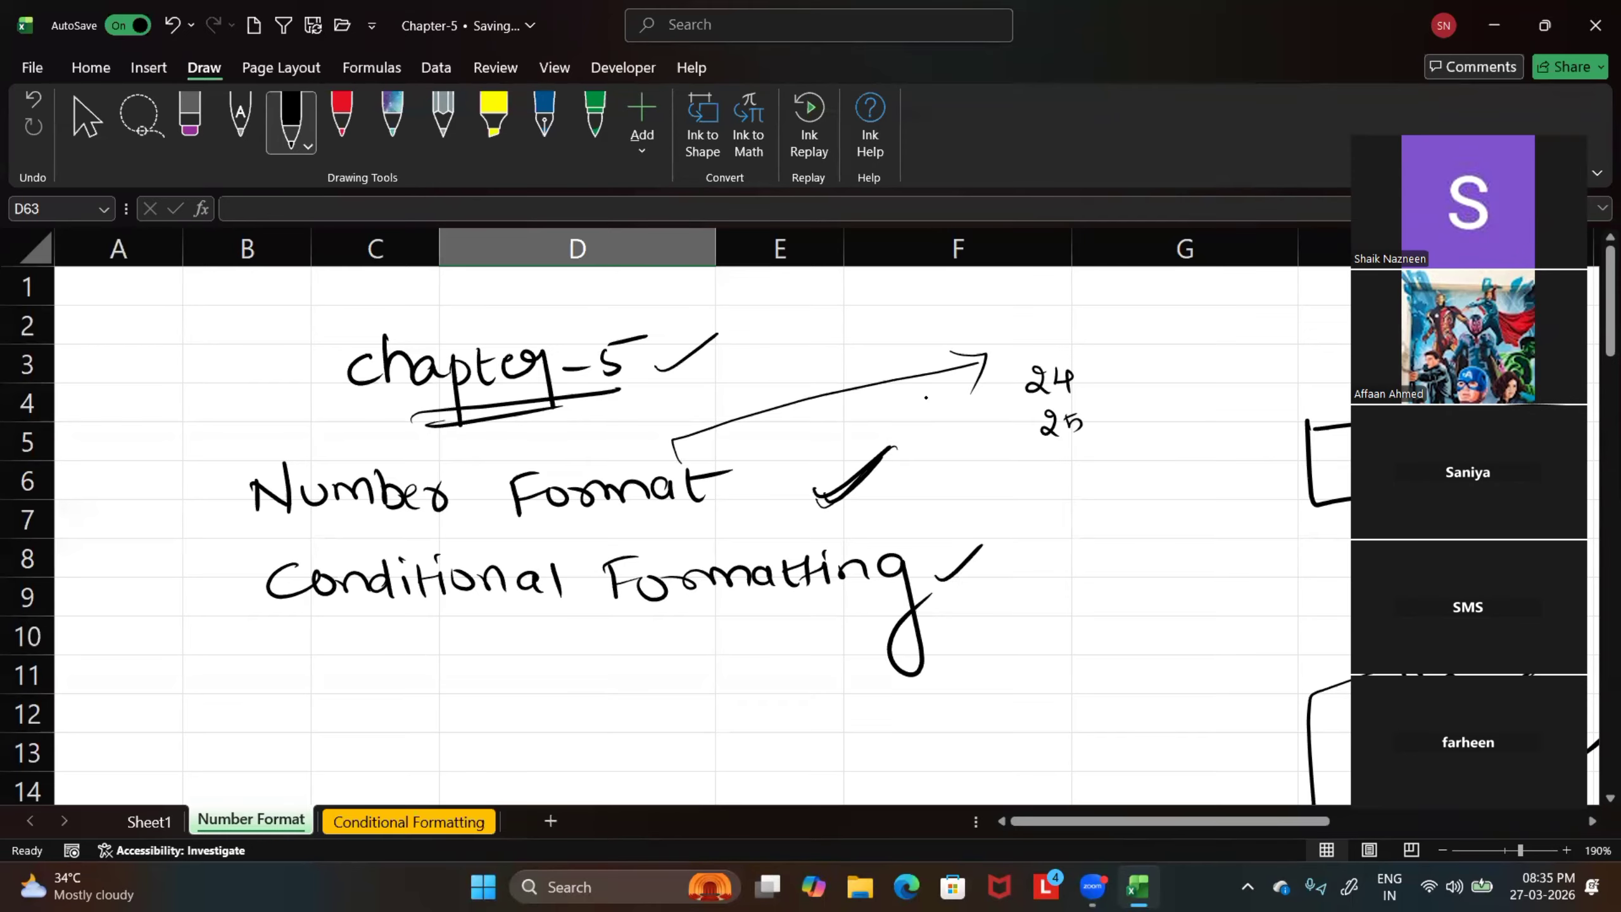
# Retrace the check marks beside the handwritten formats 23, 23.0, ₹23 and 23% in column H
pyautogui.moveTo(1082, 823); pyautogui.dragTo(1180, 822)
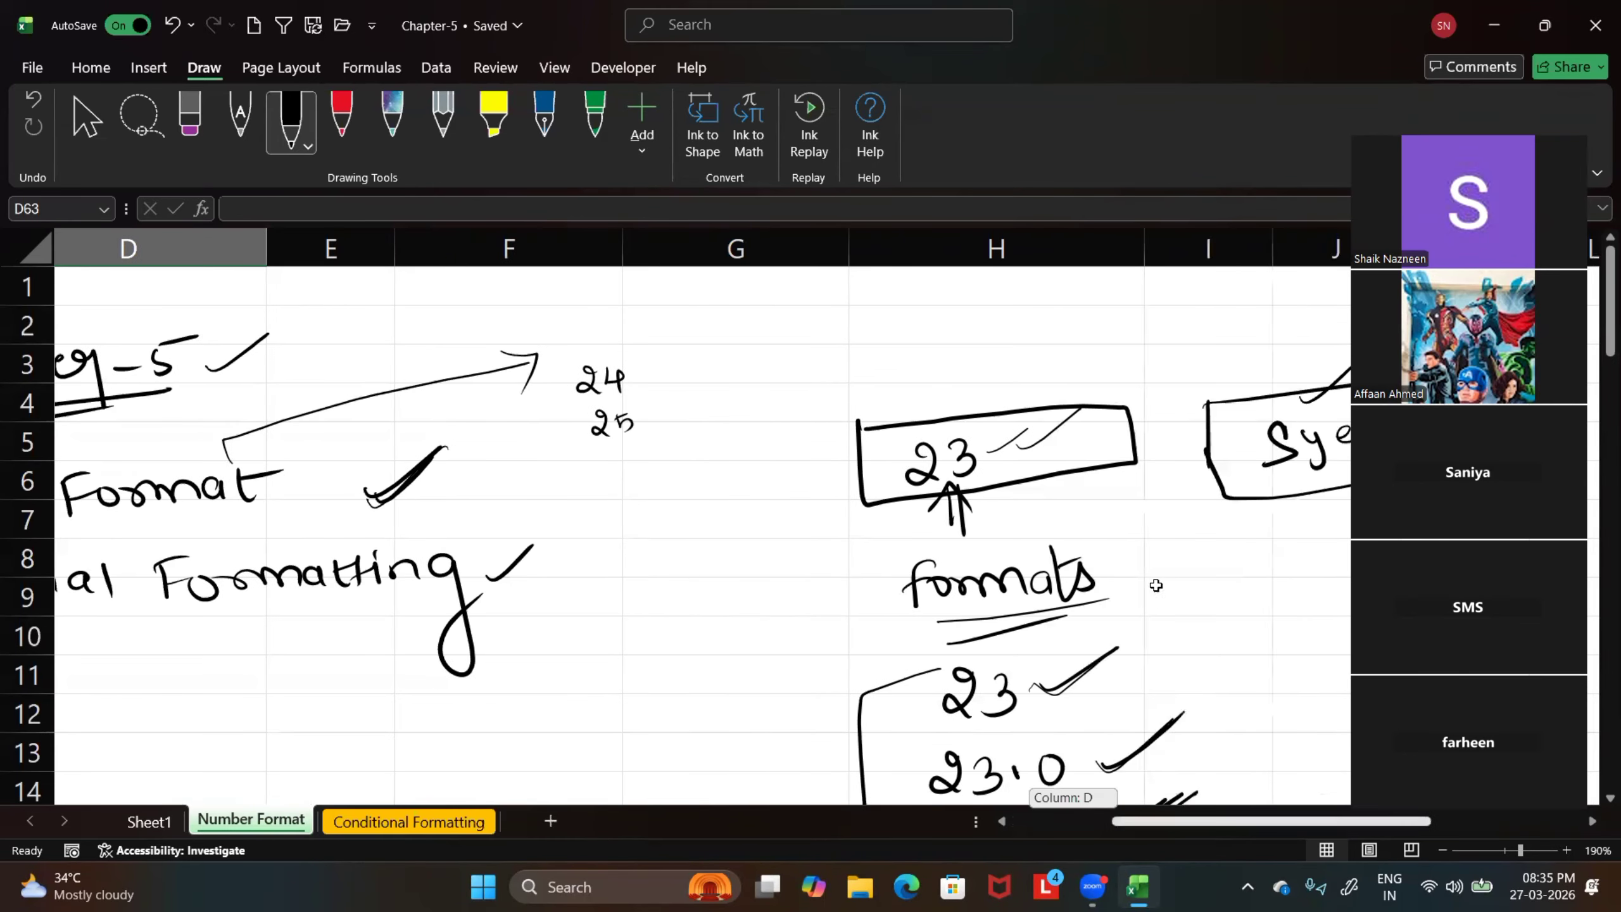
pyautogui.scroll(-4, 1149, 591)
pyautogui.scroll(2, 1111, 583)
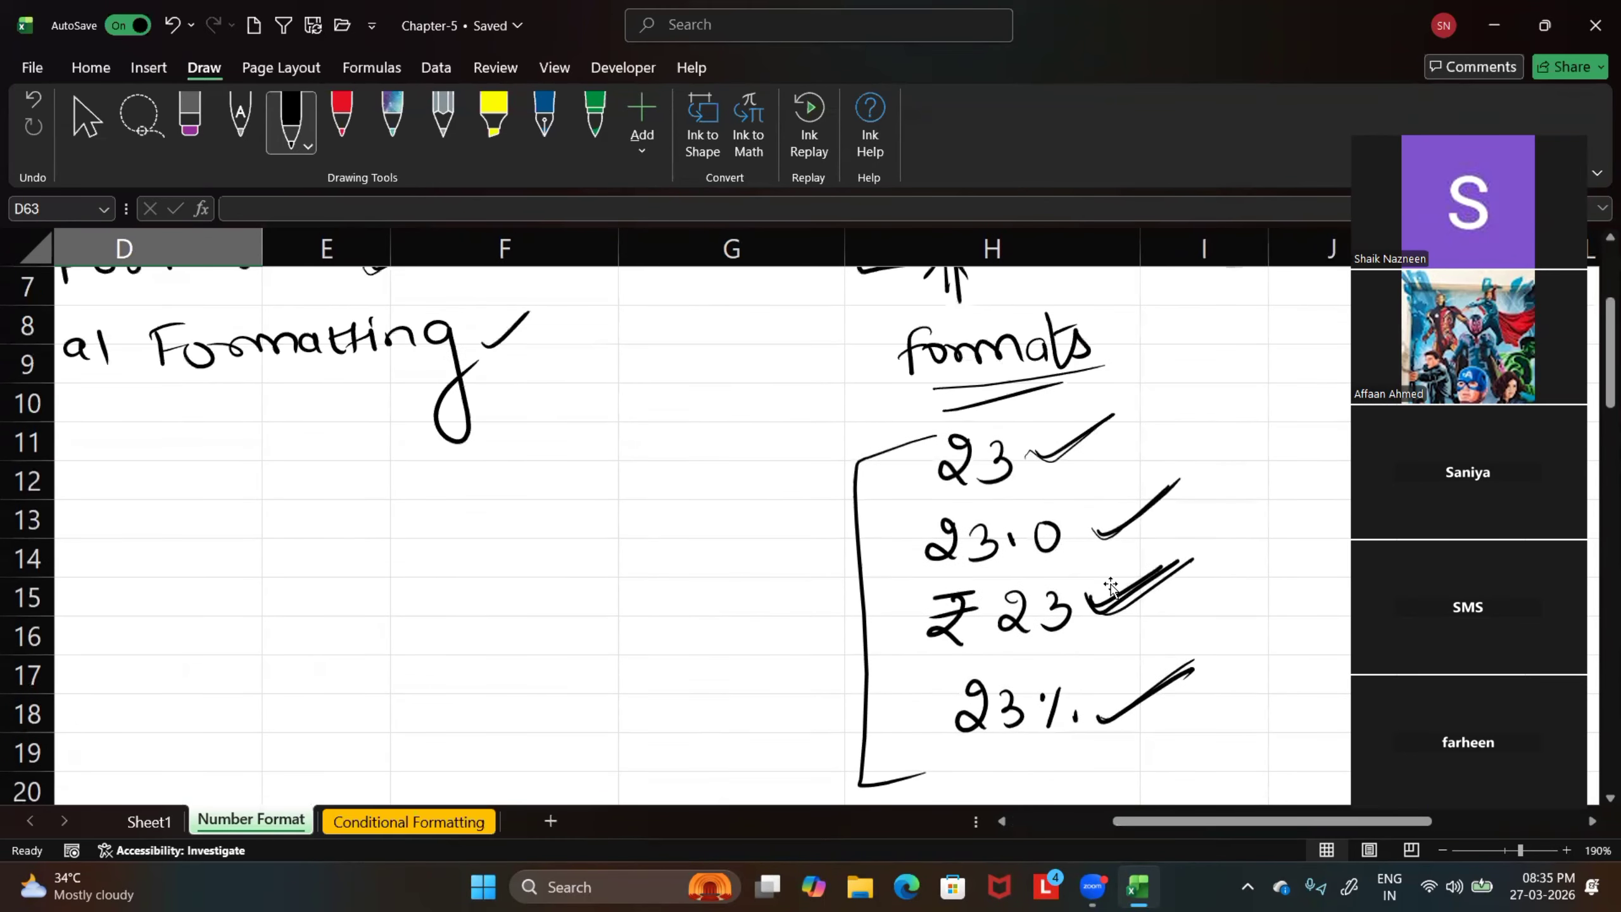
pyautogui.scroll(1, 1111, 583)
pyautogui.scroll(-1, 1103, 579)
pyautogui.moveTo(1030, 455); pyautogui.dragTo(1086, 435)
pyautogui.moveTo(1161, 488); pyautogui.dragTo(1126, 528)
pyautogui.moveTo(1087, 597); pyautogui.dragTo(1132, 576)
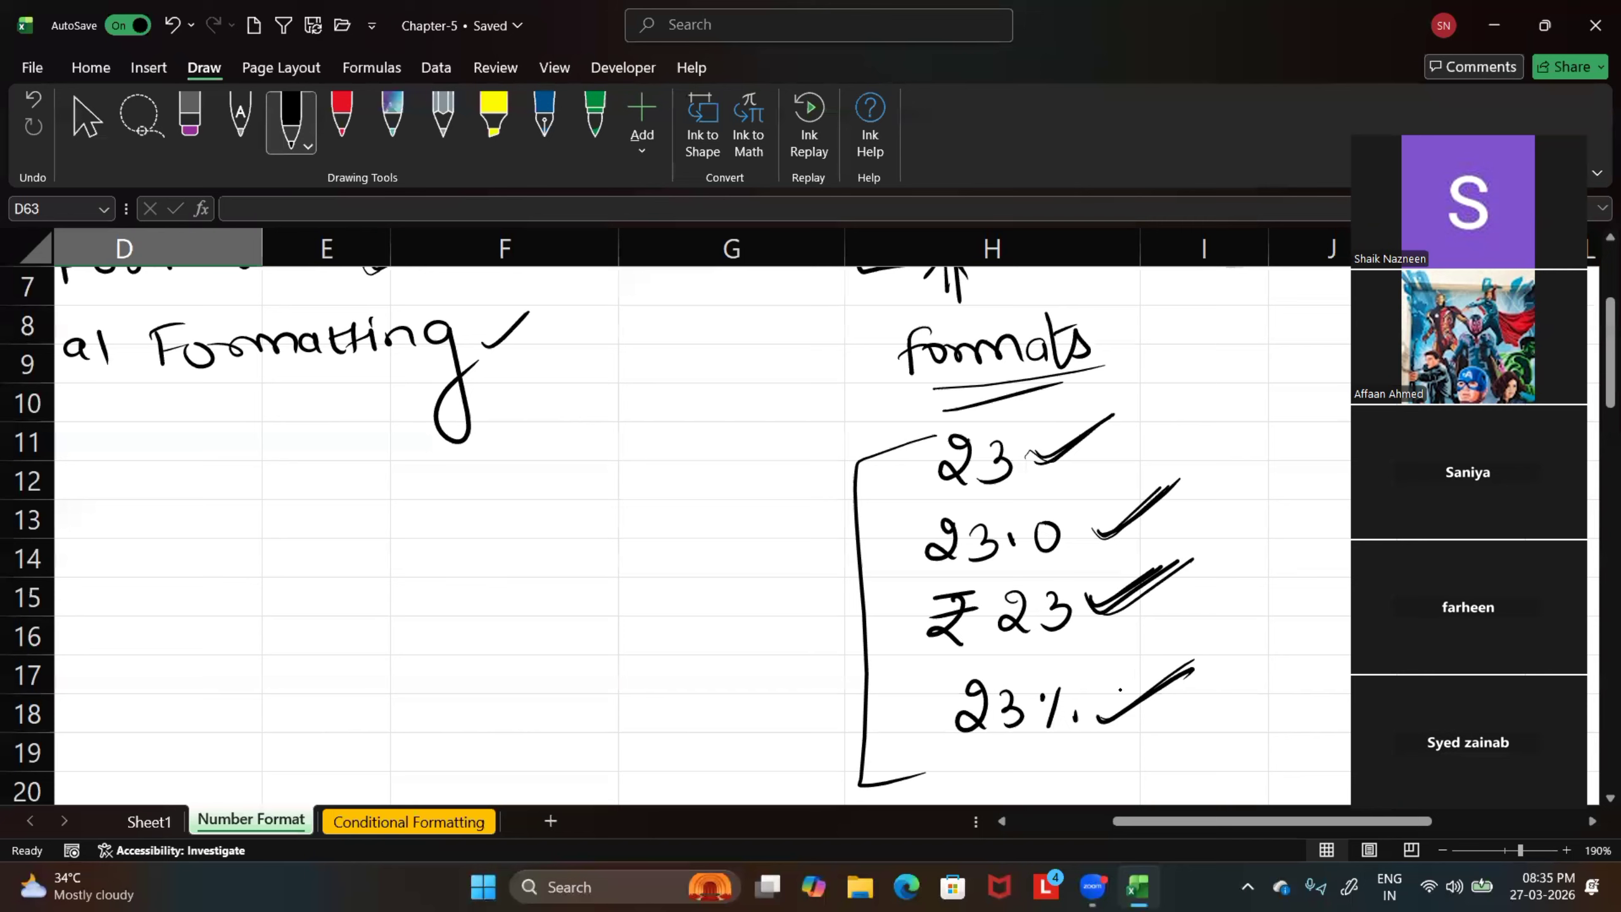
pyautogui.moveTo(1111, 719); pyautogui.dragTo(1157, 677)
# Emphasize the Conditional Formatting heading with a retraced check mark, a circle and small arrow on "Formatting", and an underline beneath "Conditional"
pyautogui.scroll(-1, 1028, 646)
pyautogui.scroll(1, 1028, 649)
pyautogui.scroll(2, 1024, 655)
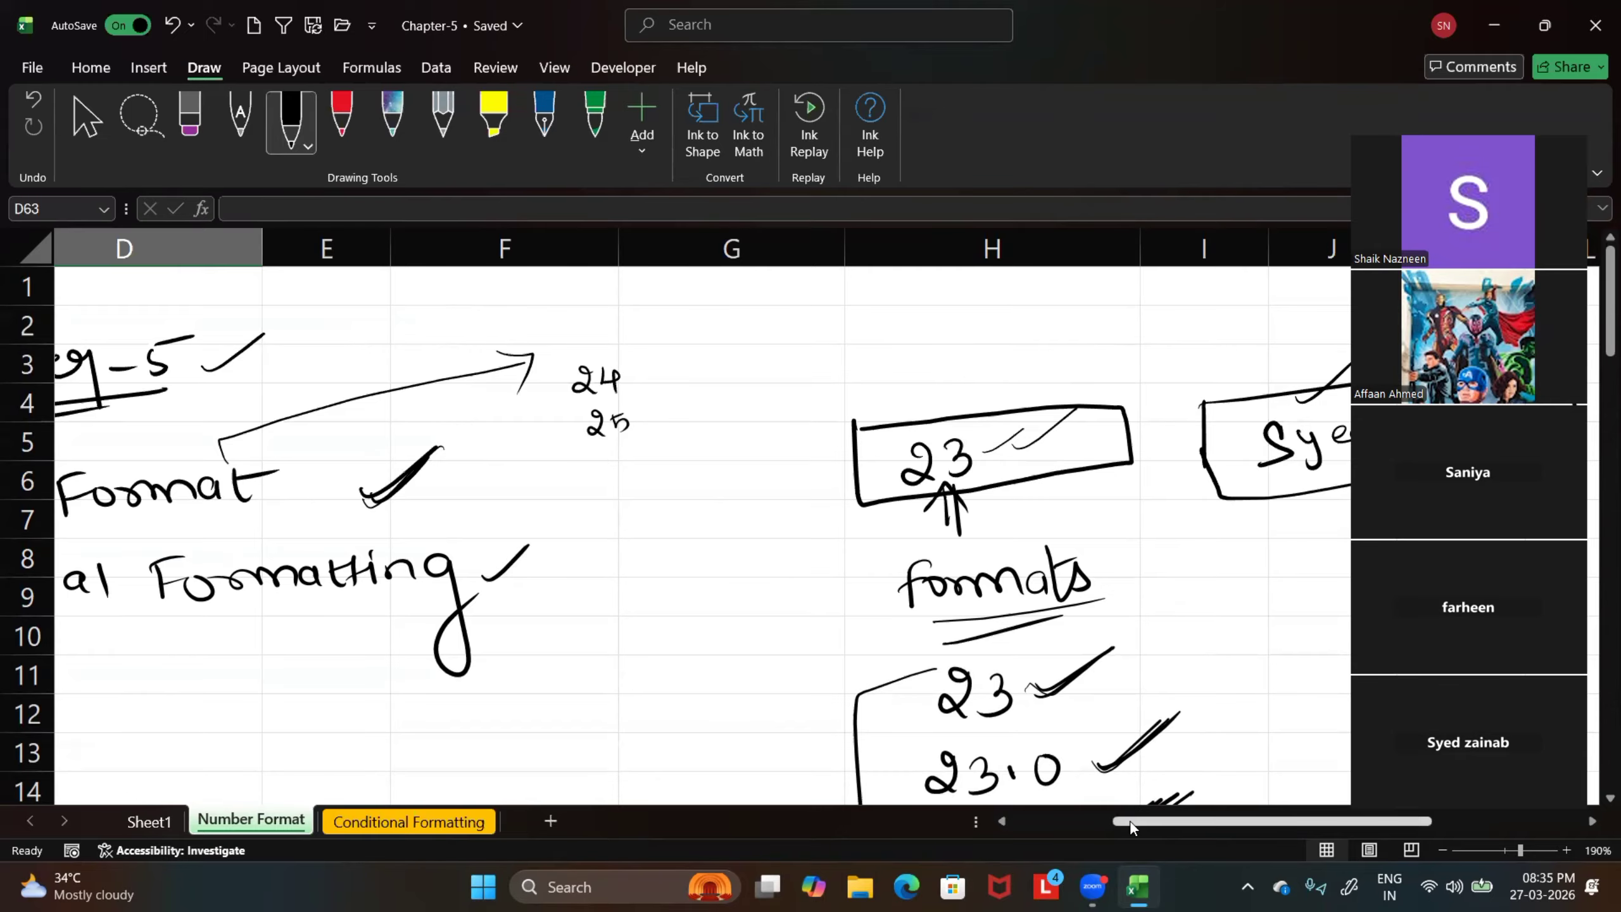
pyautogui.moveTo(1129, 825); pyautogui.dragTo(1040, 779)
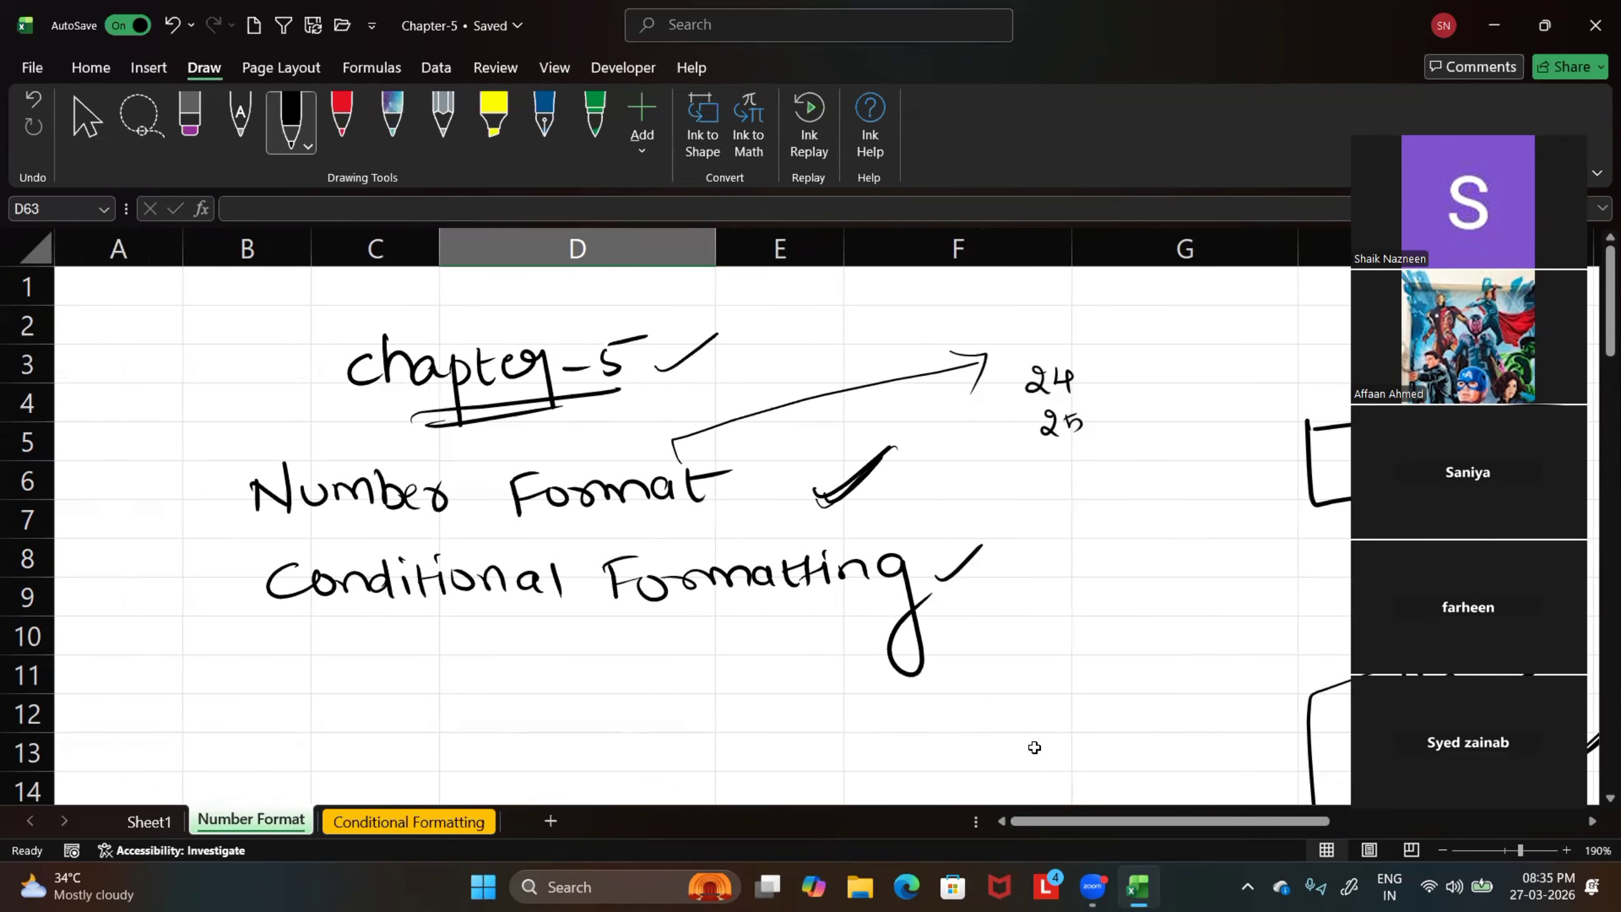
pyautogui.moveTo(950, 580); pyautogui.dragTo(991, 541)
pyautogui.moveTo(628, 619)
pyautogui.mouseDown()
pyautogui.moveTo(788, 581)
pyautogui.moveTo(721, 638)
pyautogui.moveTo(751, 633)
pyautogui.mouseUp()
pyautogui.moveTo(758, 629); pyautogui.dragTo(754, 650)
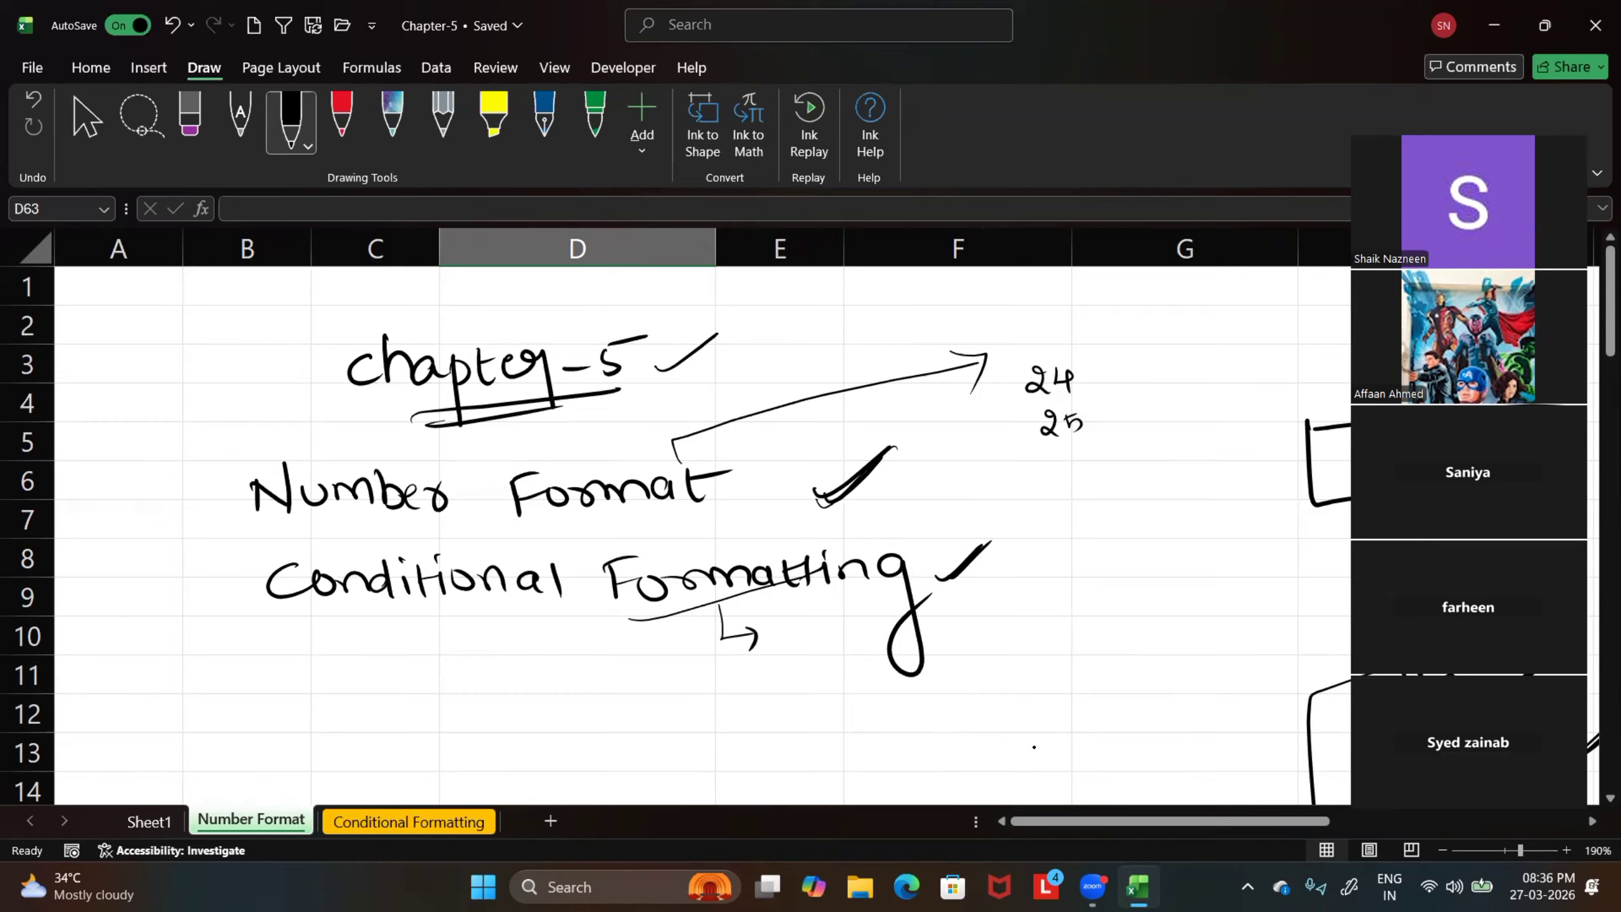
pyautogui.moveTo(609, 554)
pyautogui.mouseDown()
pyautogui.moveTo(638, 618)
pyautogui.moveTo(893, 610)
pyautogui.moveTo(795, 538)
pyautogui.mouseUp()
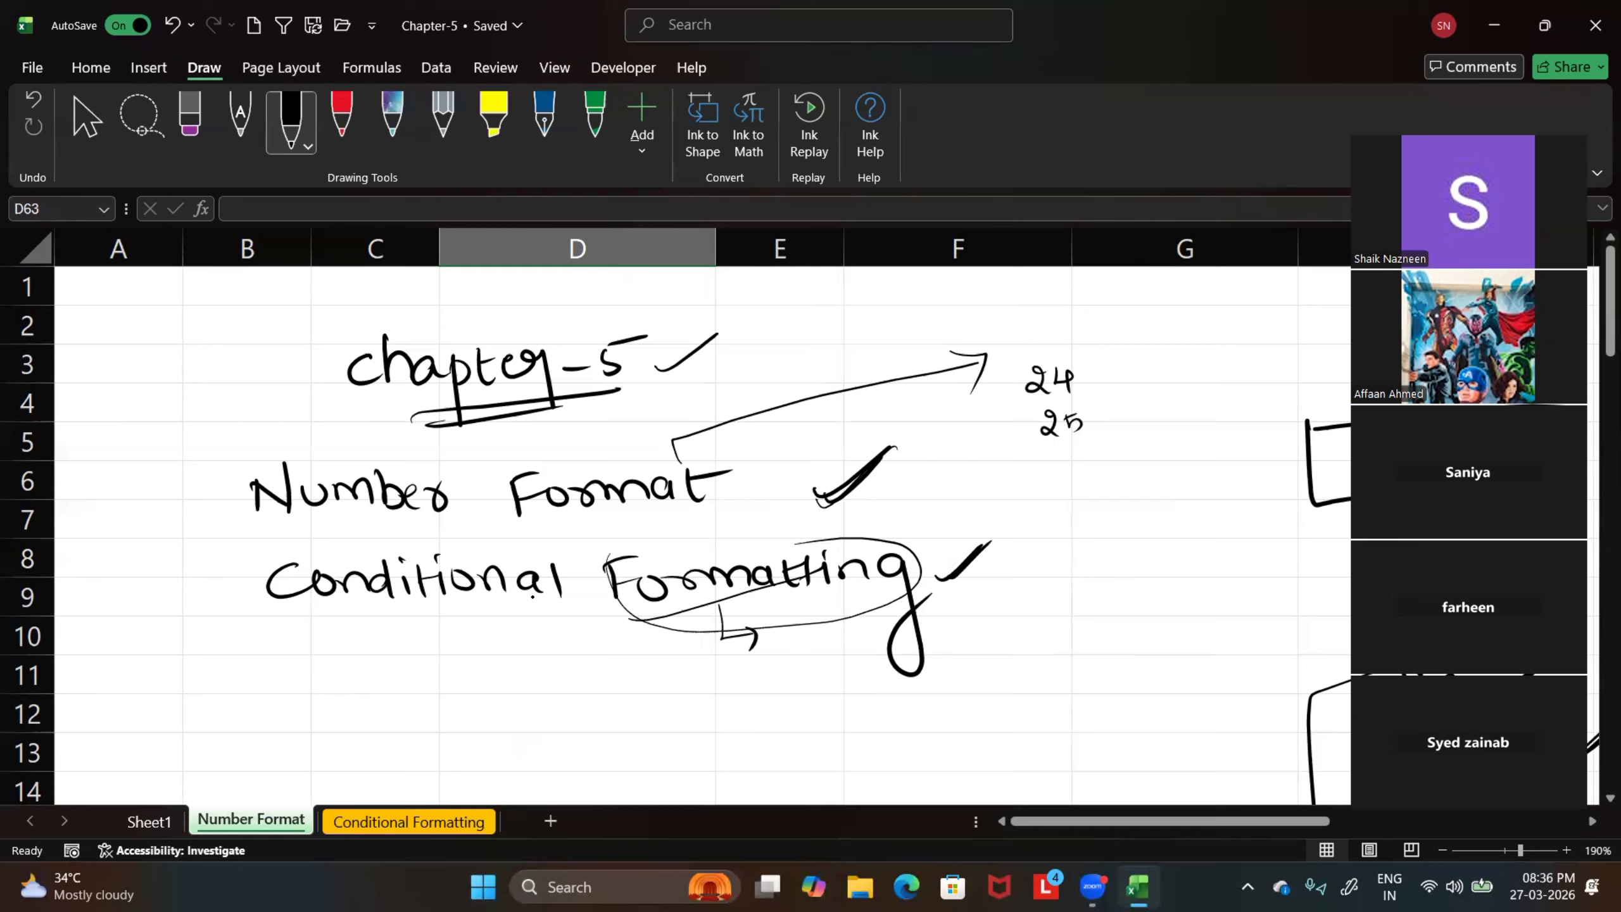
pyautogui.moveTo(395, 608); pyautogui.dragTo(432, 604)
# On the Conditional Formatting sheet, underline "statem", tick "if else" and "if elif", and draw an arrow toward "Text related"
pyautogui.click(408, 823)
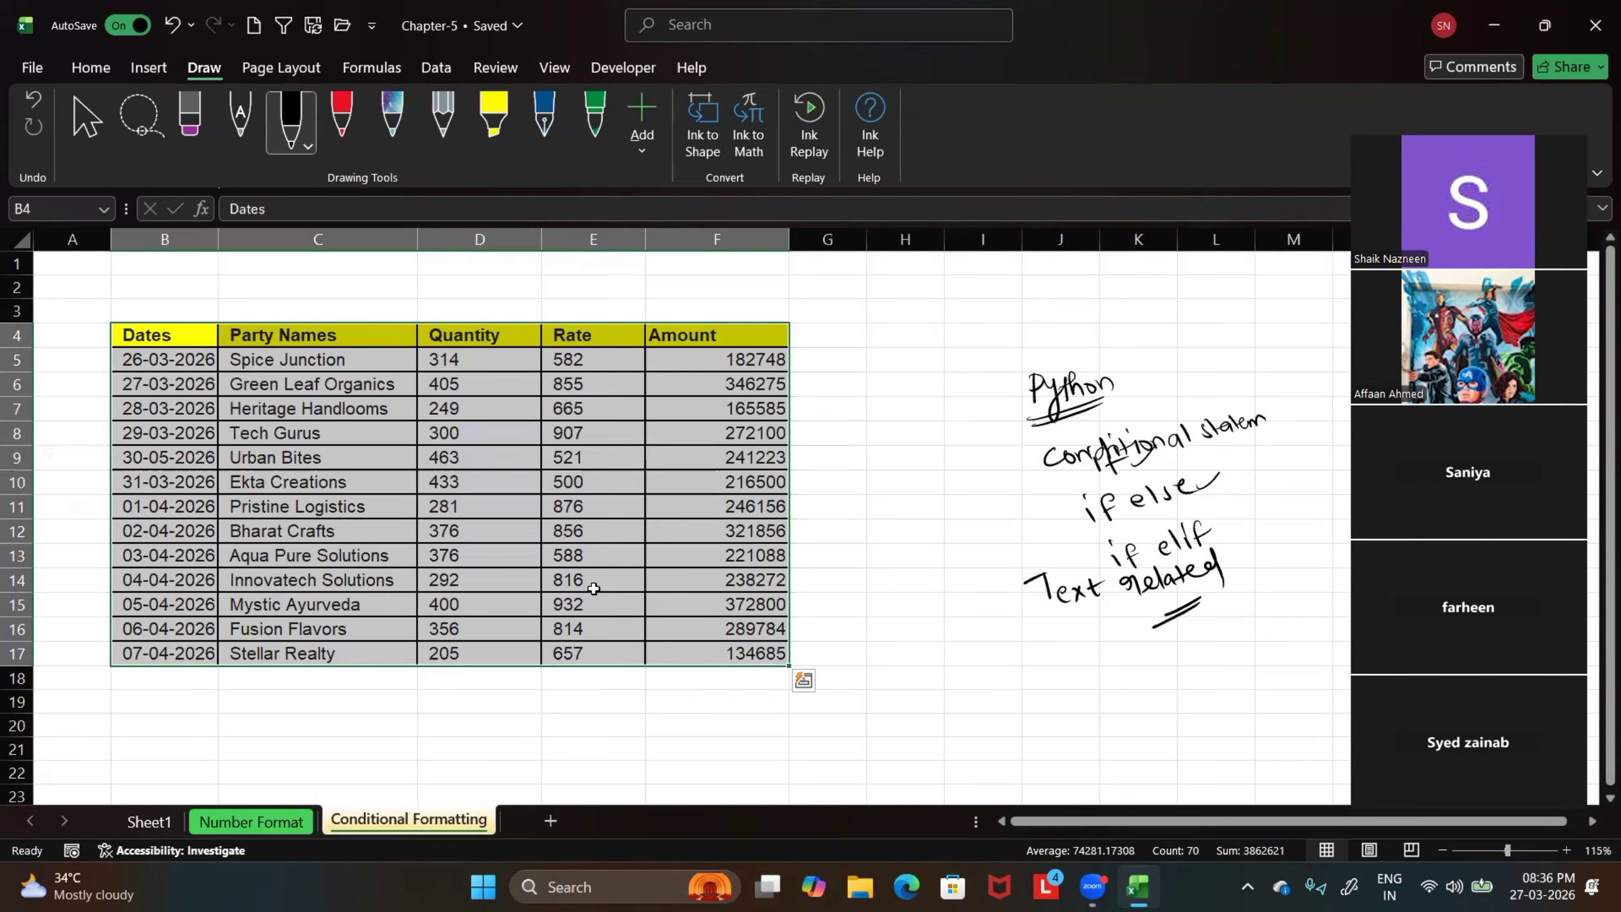
pyautogui.moveTo(1215, 452); pyautogui.dragTo(1243, 430)
pyautogui.moveTo(1196, 480); pyautogui.dragTo(1218, 473)
pyautogui.moveTo(1216, 535); pyautogui.dragTo(1235, 505)
pyautogui.moveTo(959, 611)
pyautogui.mouseDown()
pyautogui.moveTo(997, 607)
pyautogui.moveTo(991, 635)
pyautogui.mouseUp()
# Select the Rate values in E5:E17 and review the Highlight Cells Rules options of Conditional Formatting
pyautogui.click(884, 751)
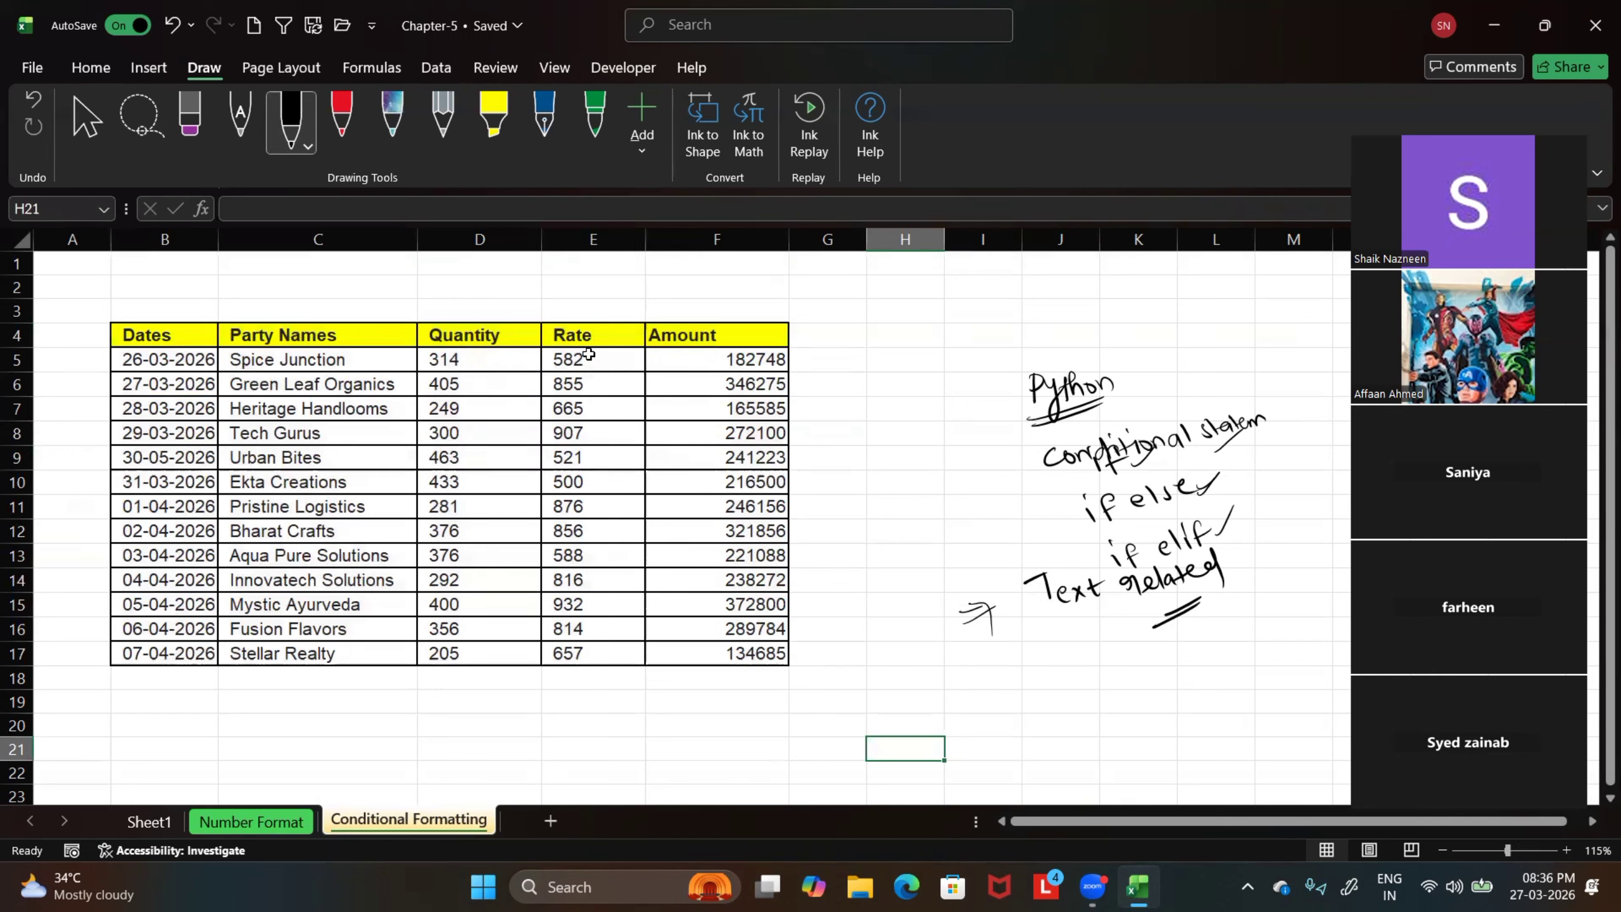
pyautogui.moveTo(584, 360); pyautogui.dragTo(579, 658)
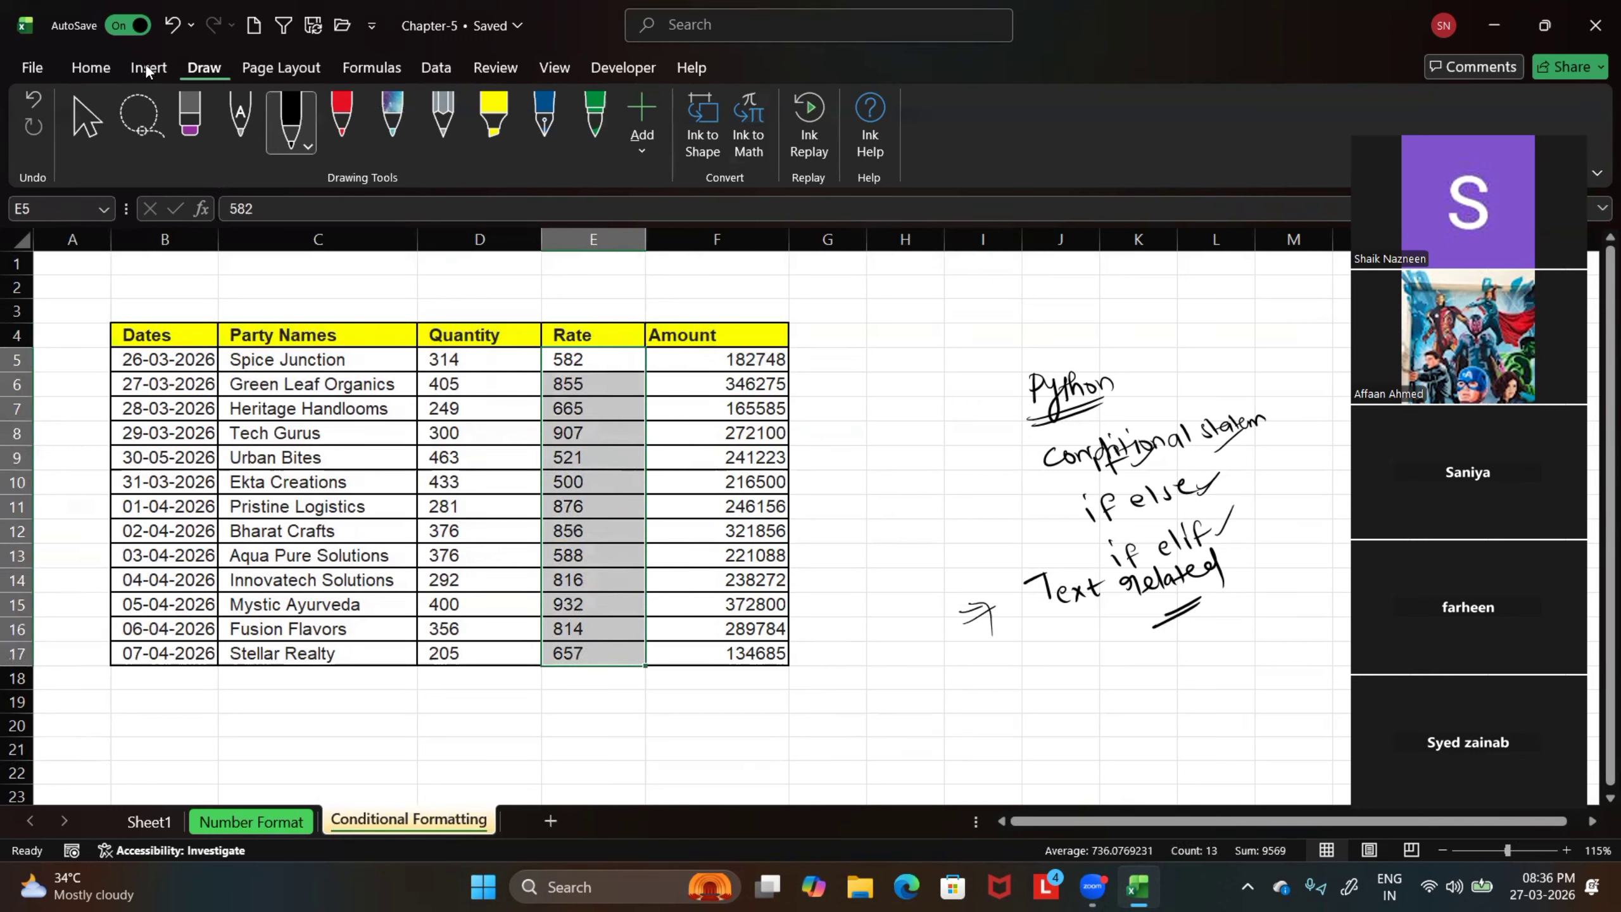
pyautogui.click(90, 67)
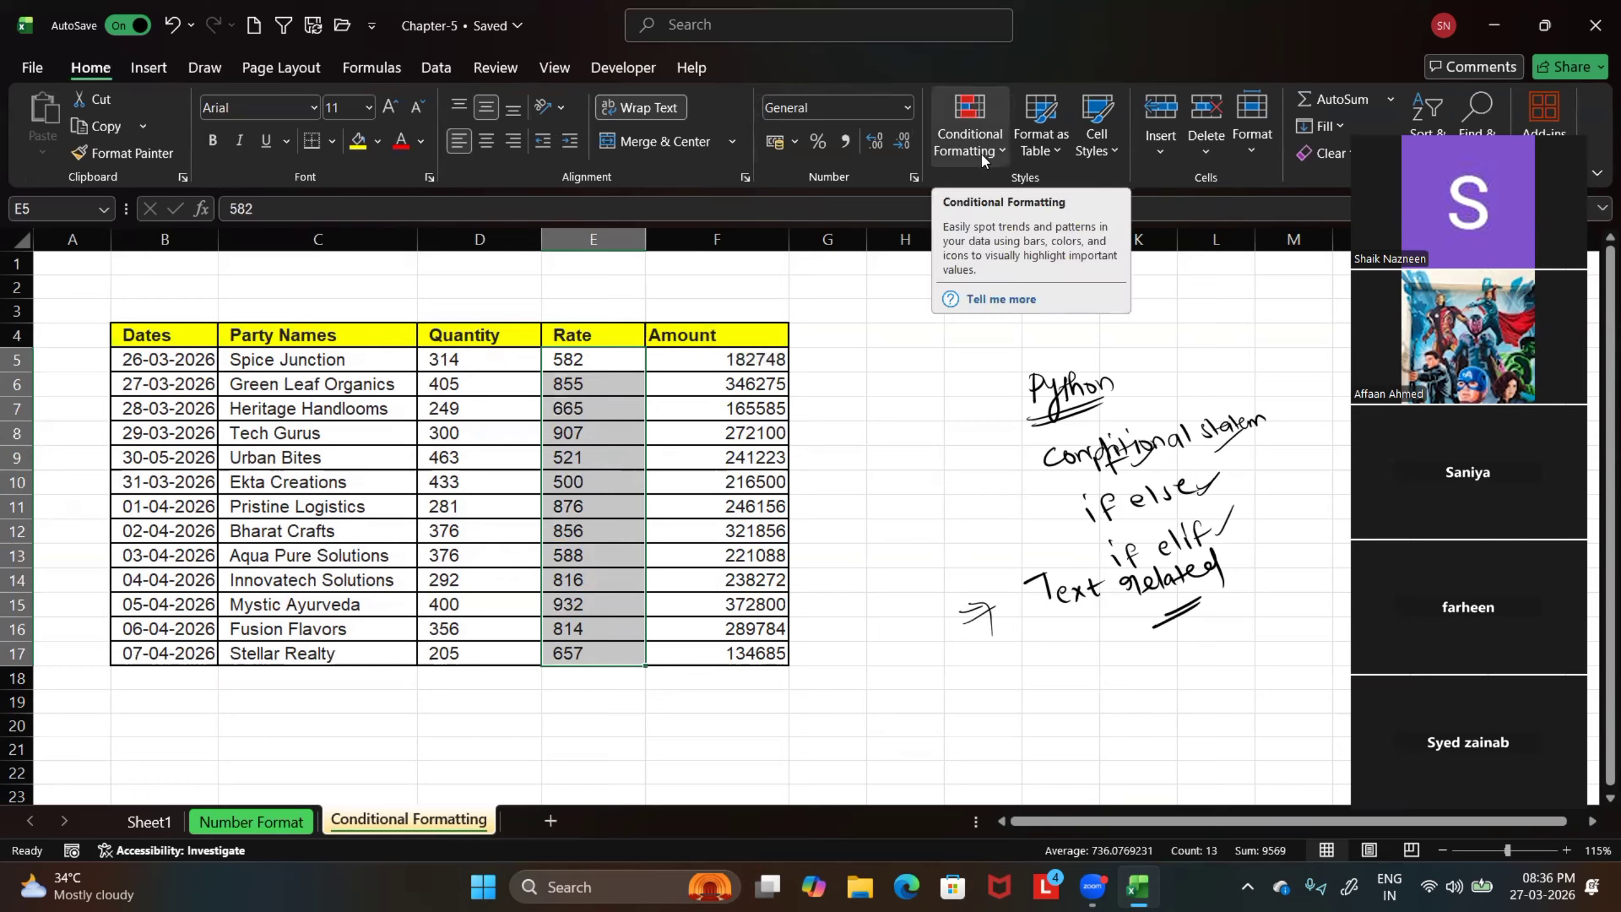
pyautogui.click(1000, 151)
pyautogui.moveTo(1006, 200)
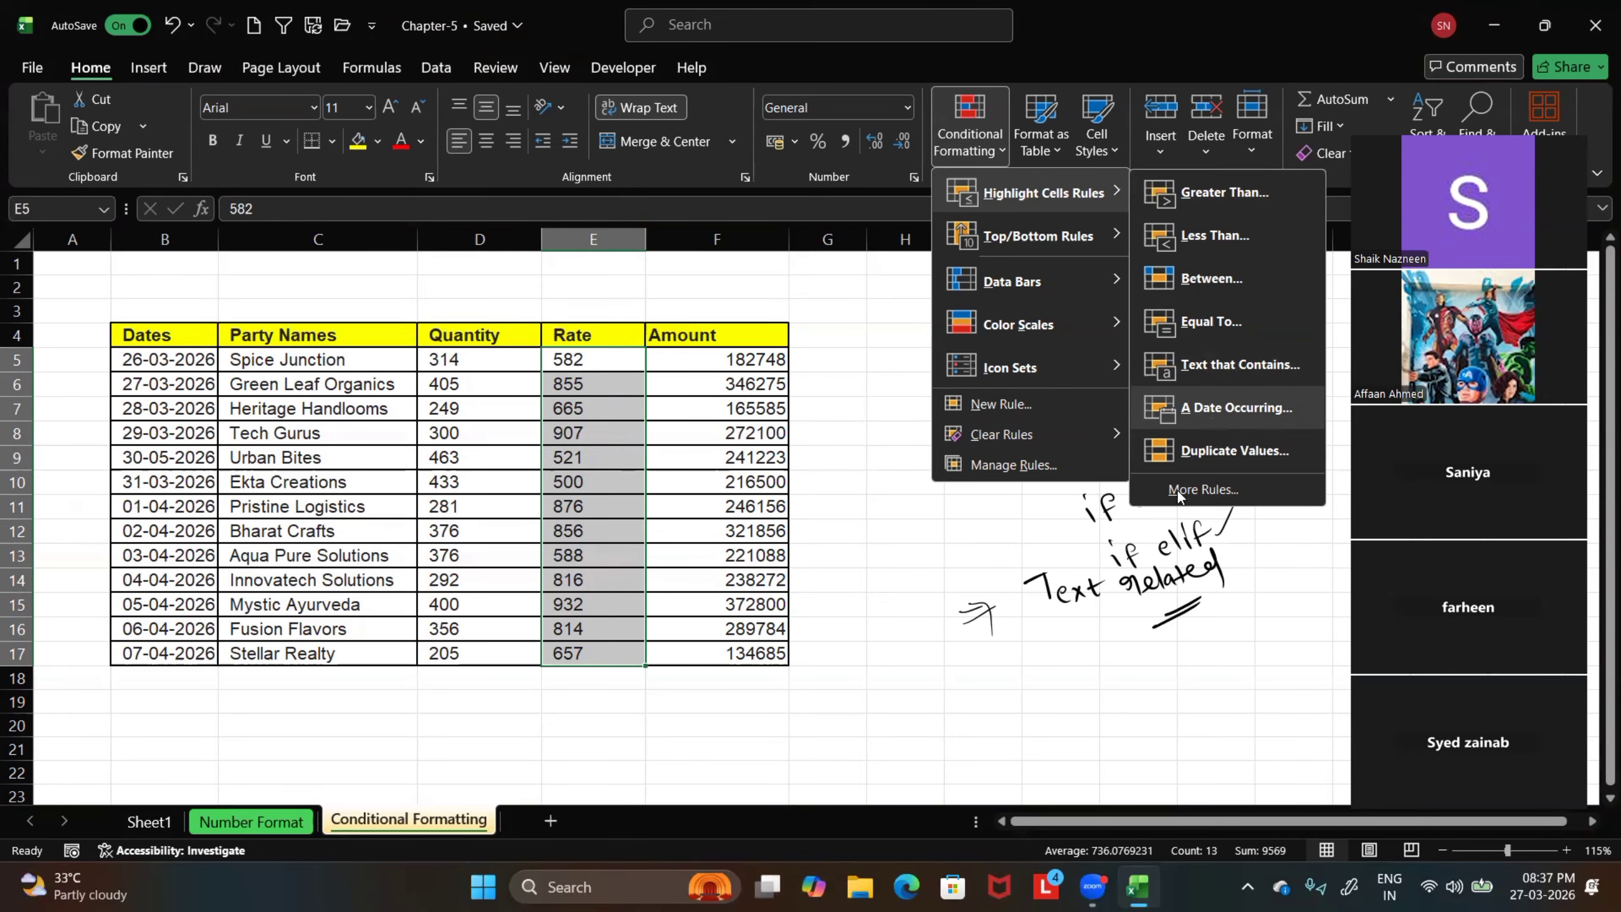
pyautogui.click(959, 599)
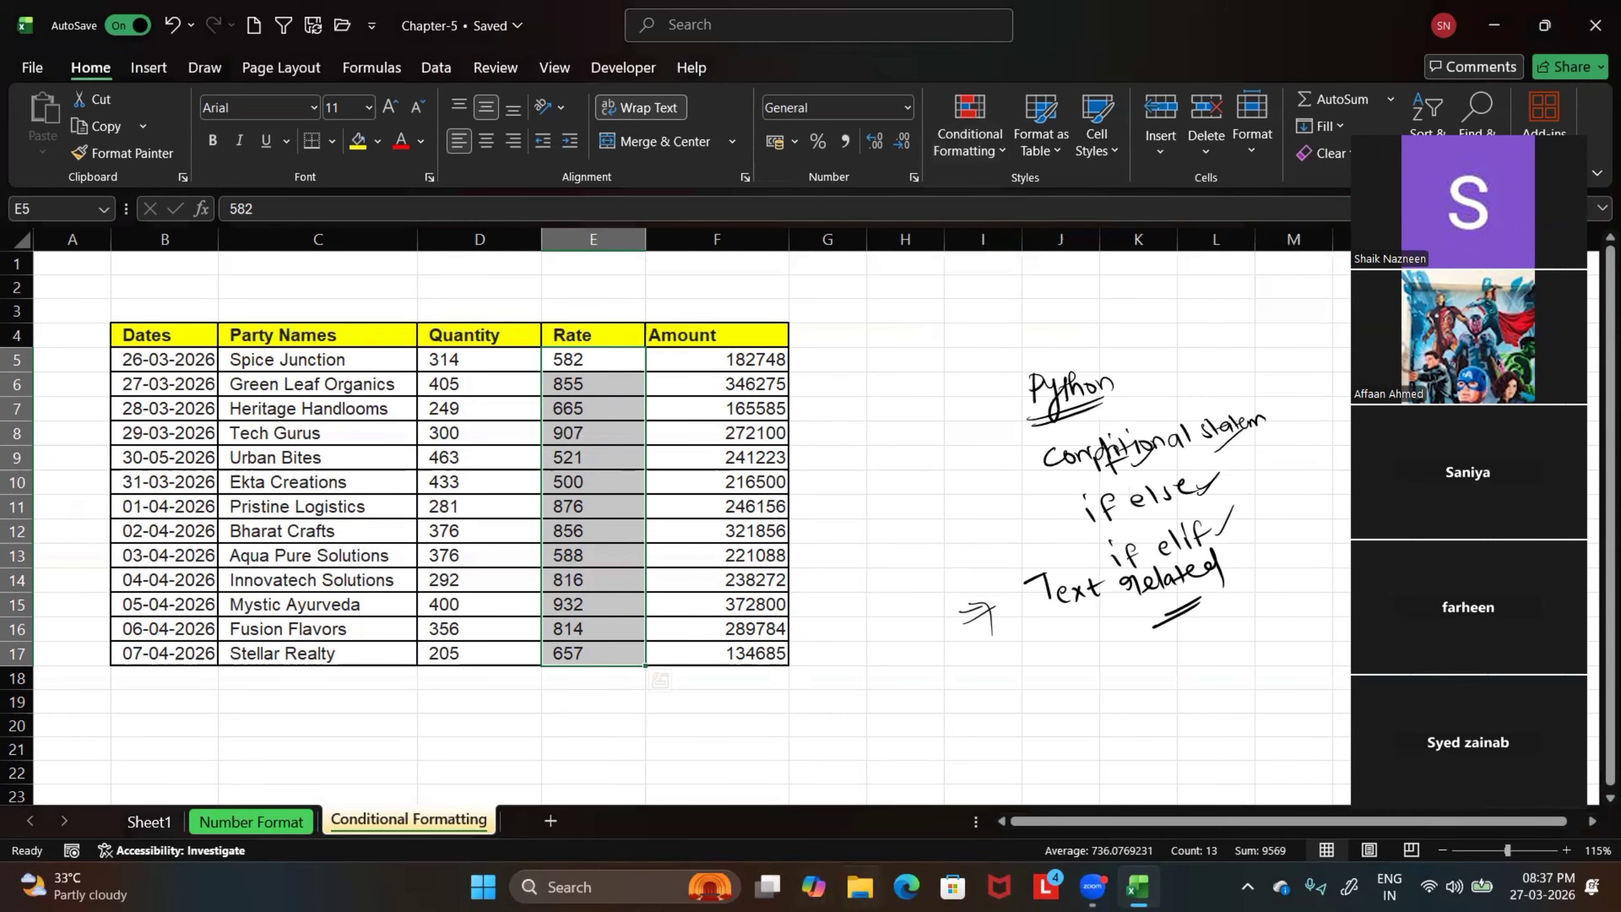
# Switch to File Explorer, search for "zoomit", launch ZoomIt64 from the ZoomIt folder and close the Explorer window
pyautogui.click(860, 886)
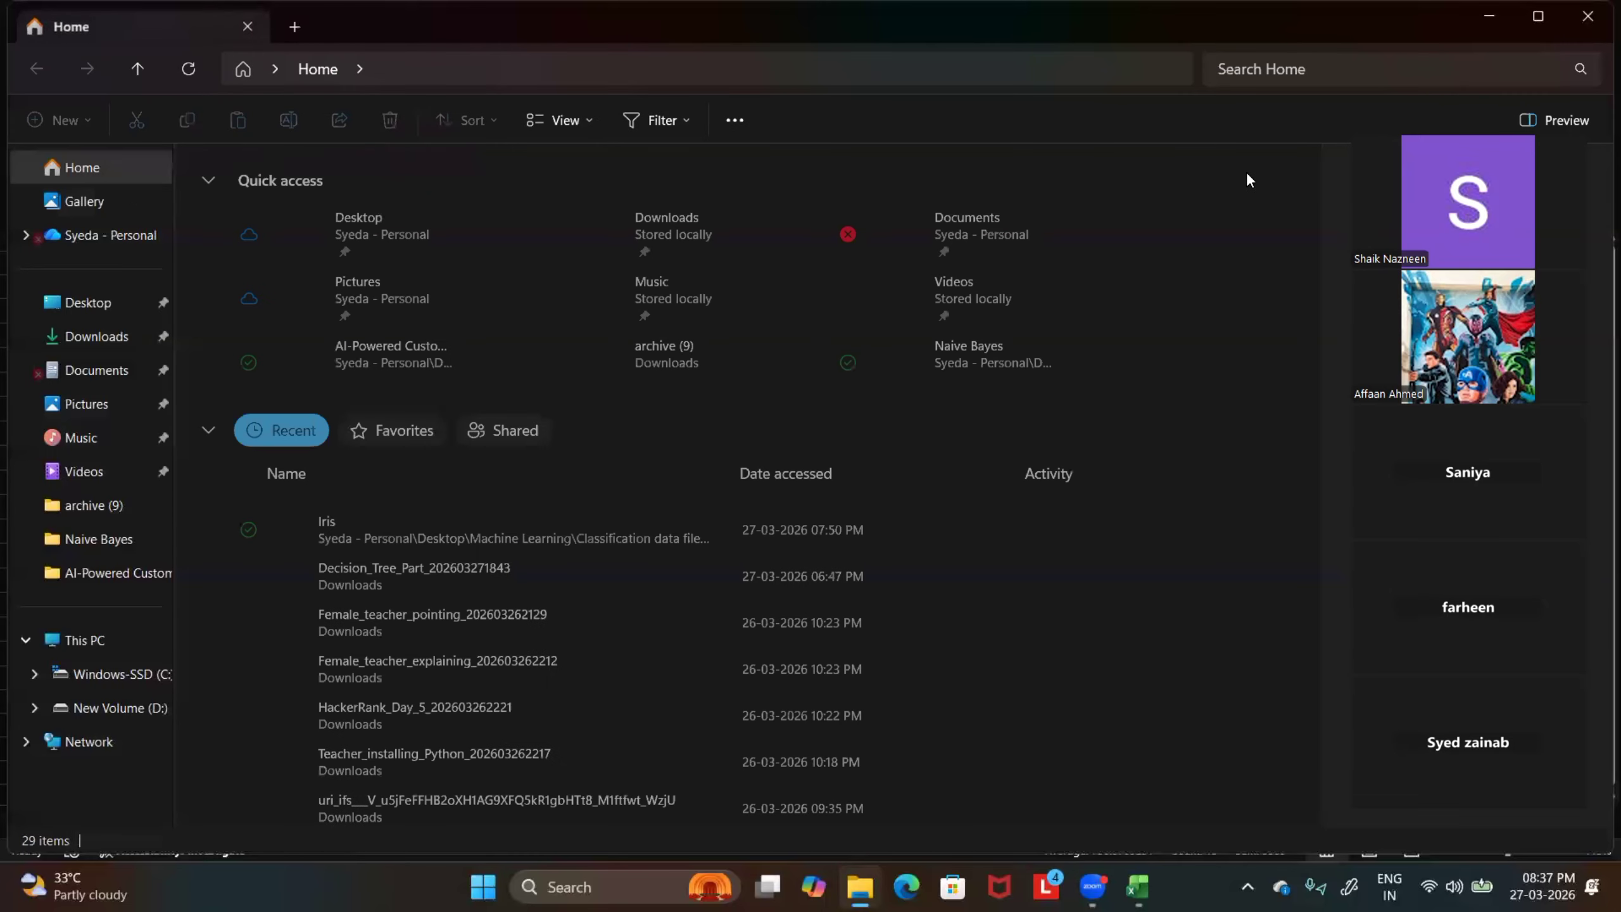
pyautogui.click(1326, 72)
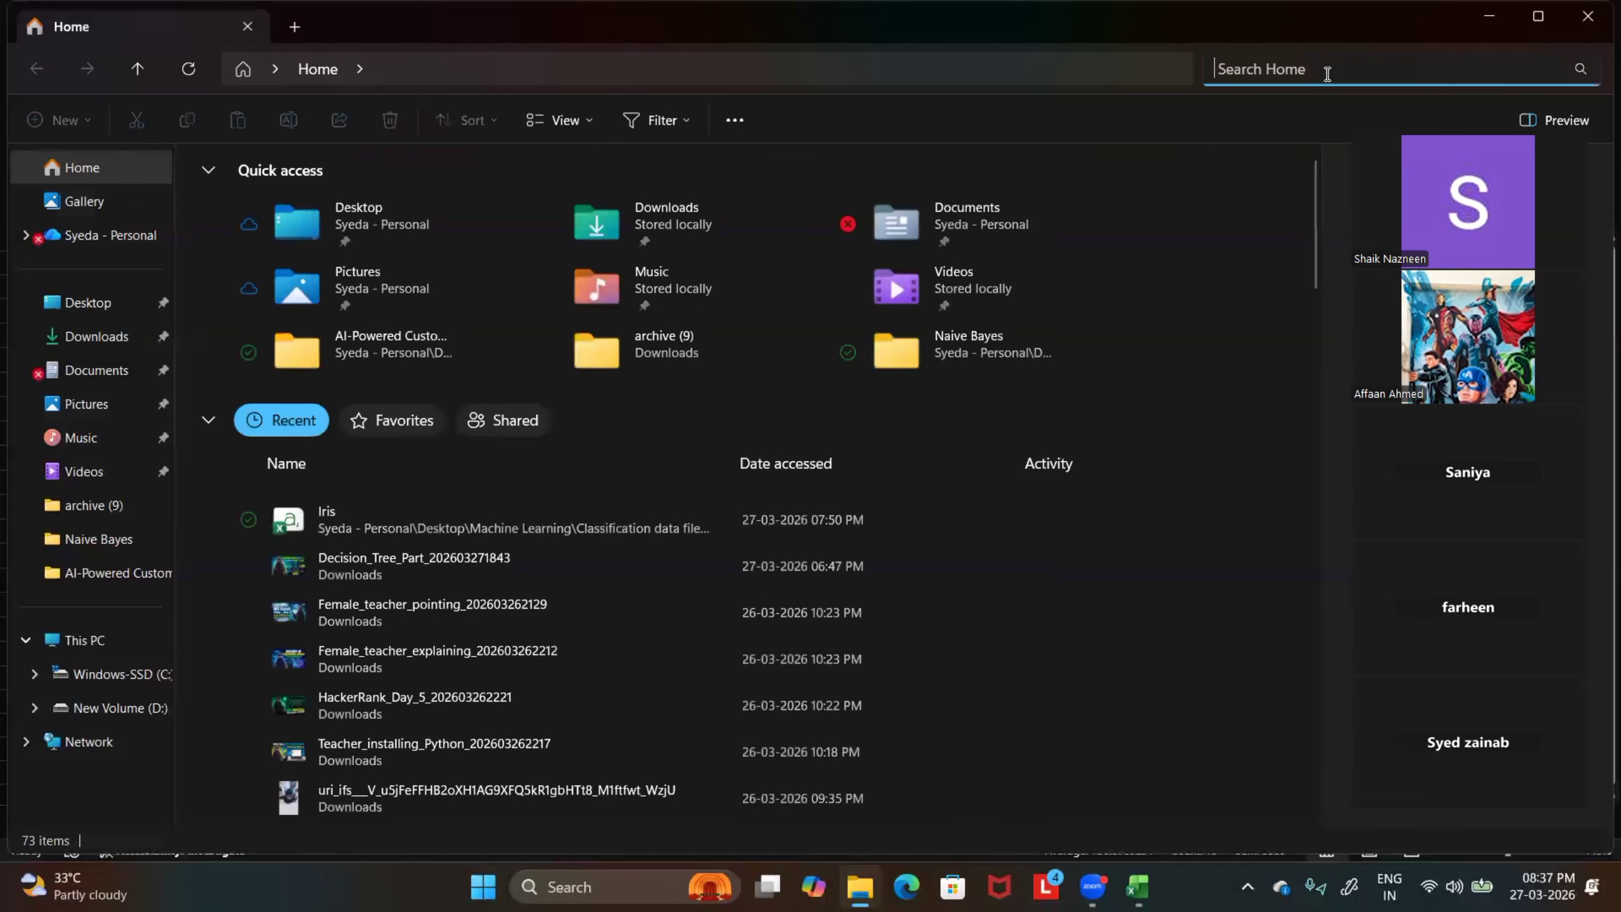
pyautogui.write('zoom')
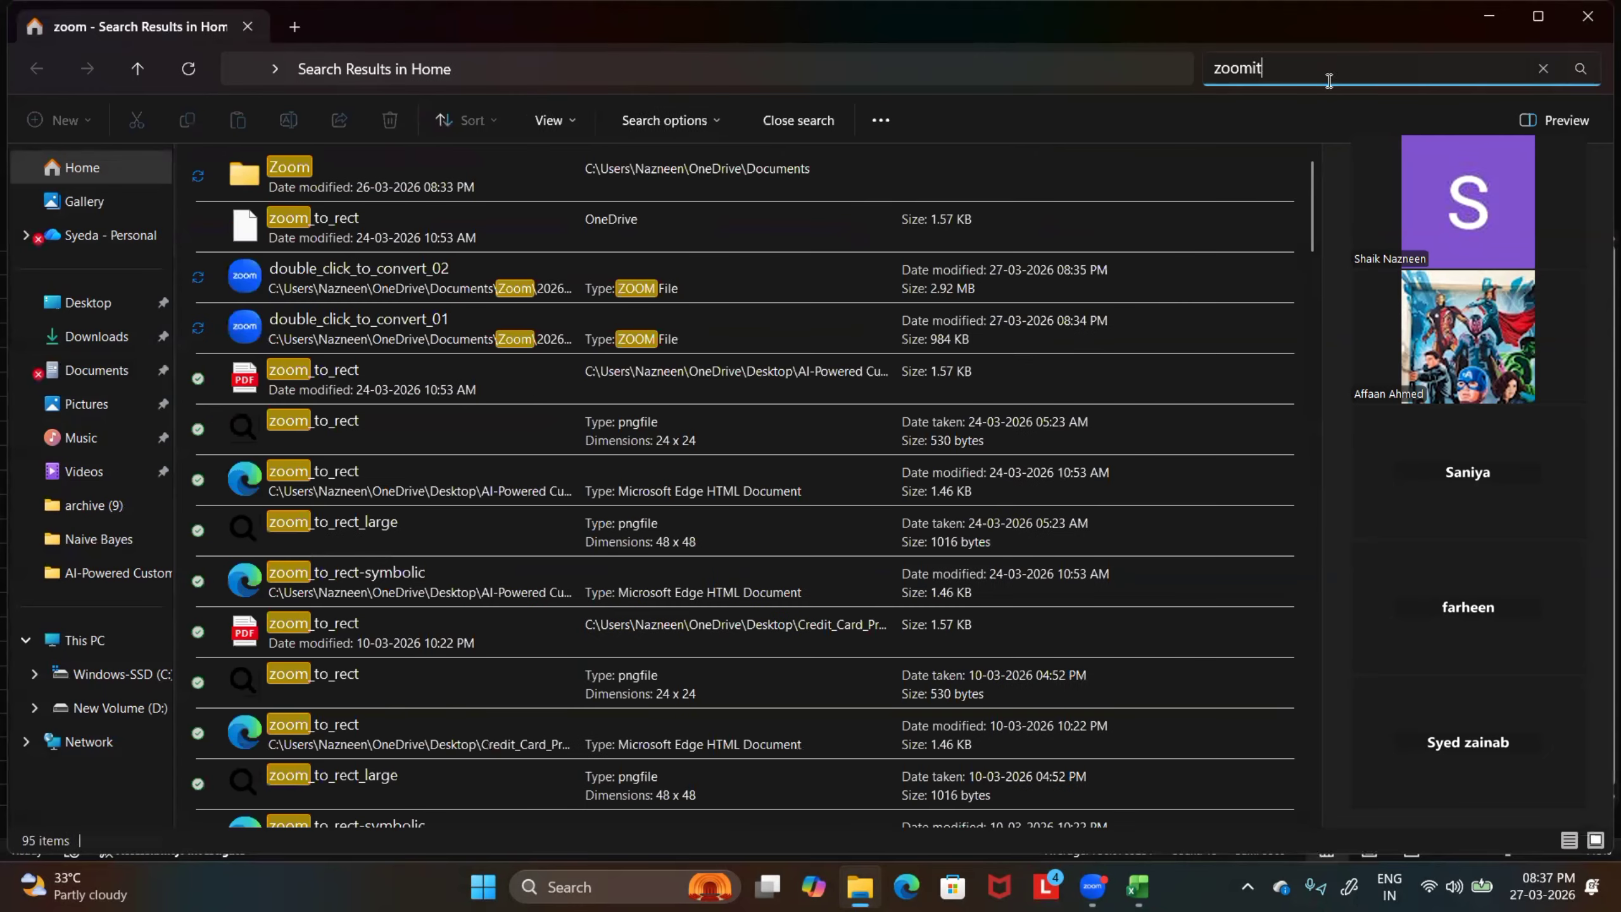
pyautogui.write('it')
pyautogui.doubleClick(378, 192)
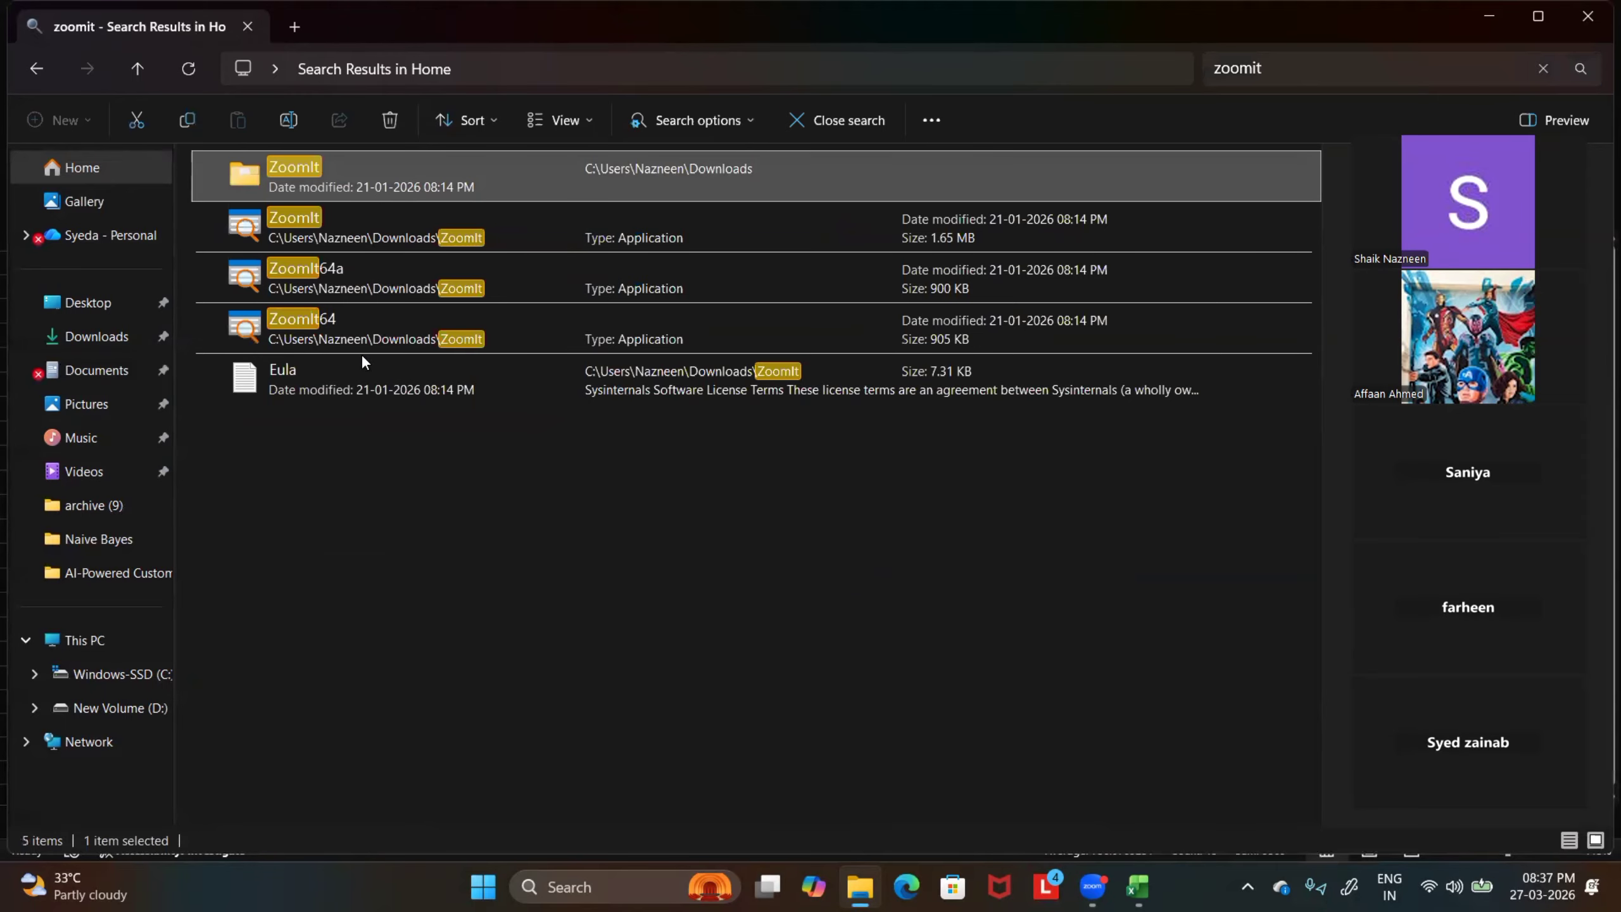
pyautogui.click(283, 277)
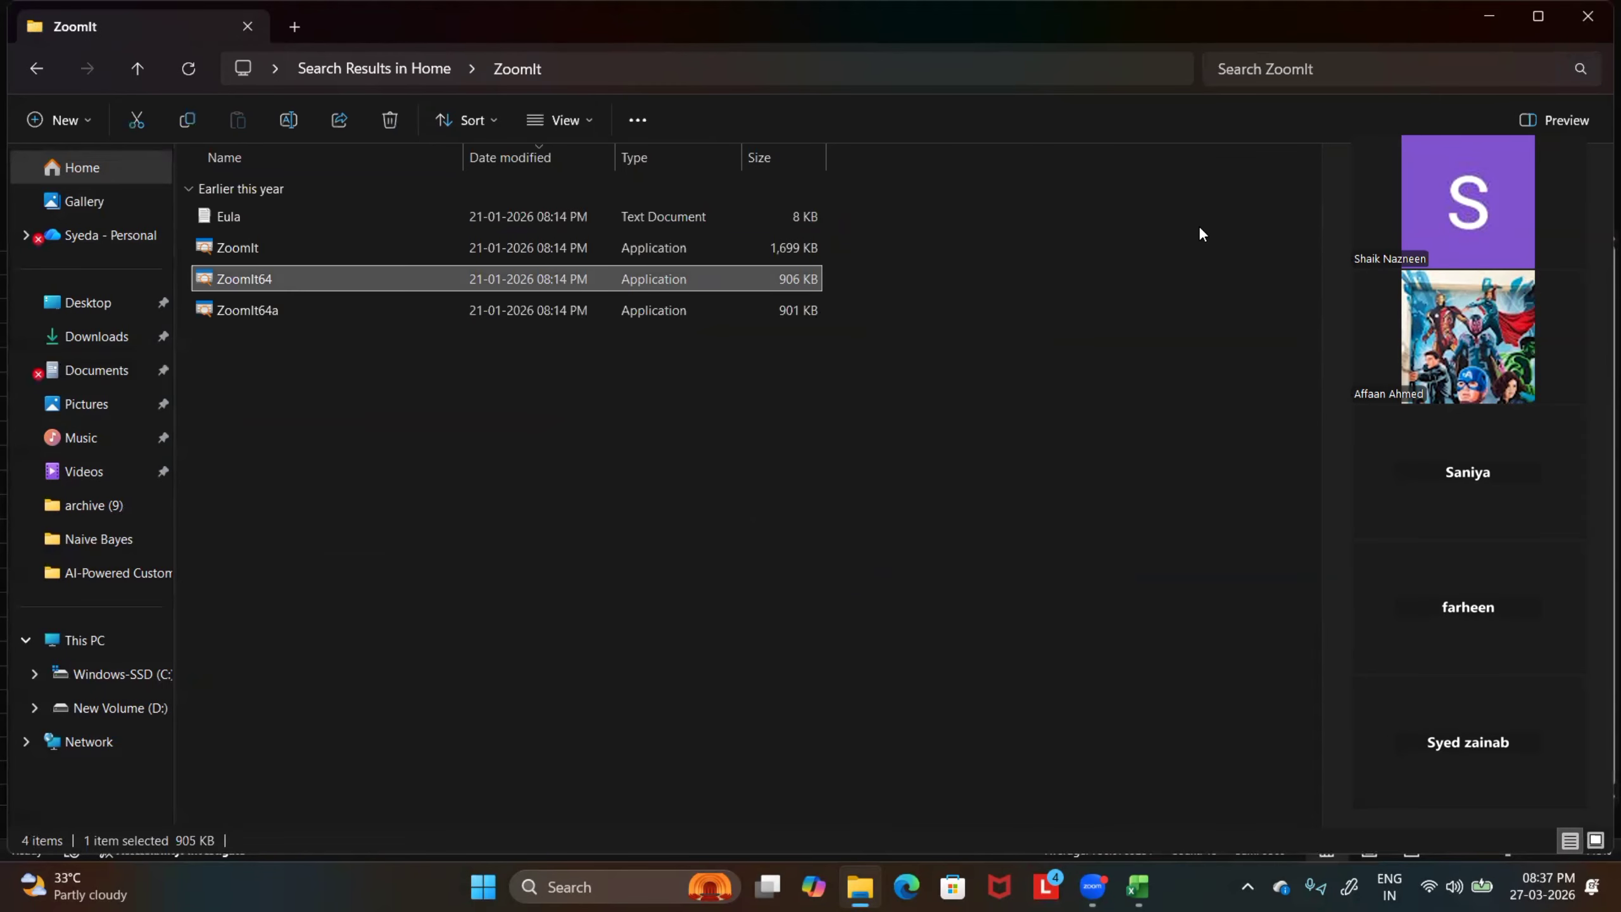
pyautogui.click(1592, 24)
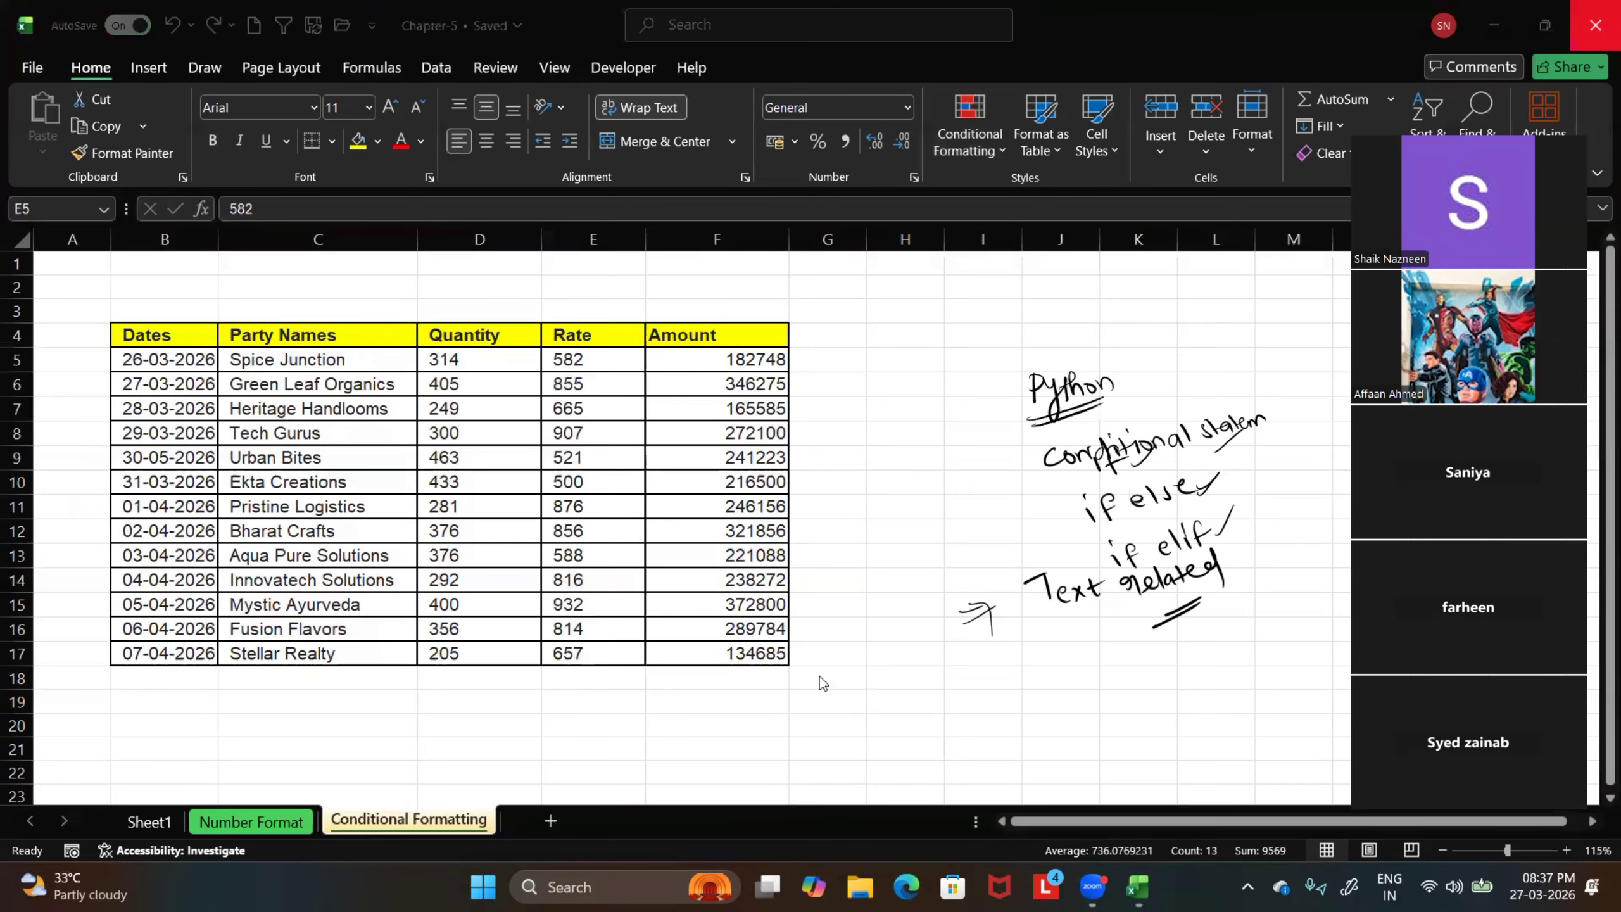
# Magnify the worksheet screen with ZoomIt and mark the Conditional Formatting command with a red box and an arrow
pyautogui.hotkey('ctrl', '1')
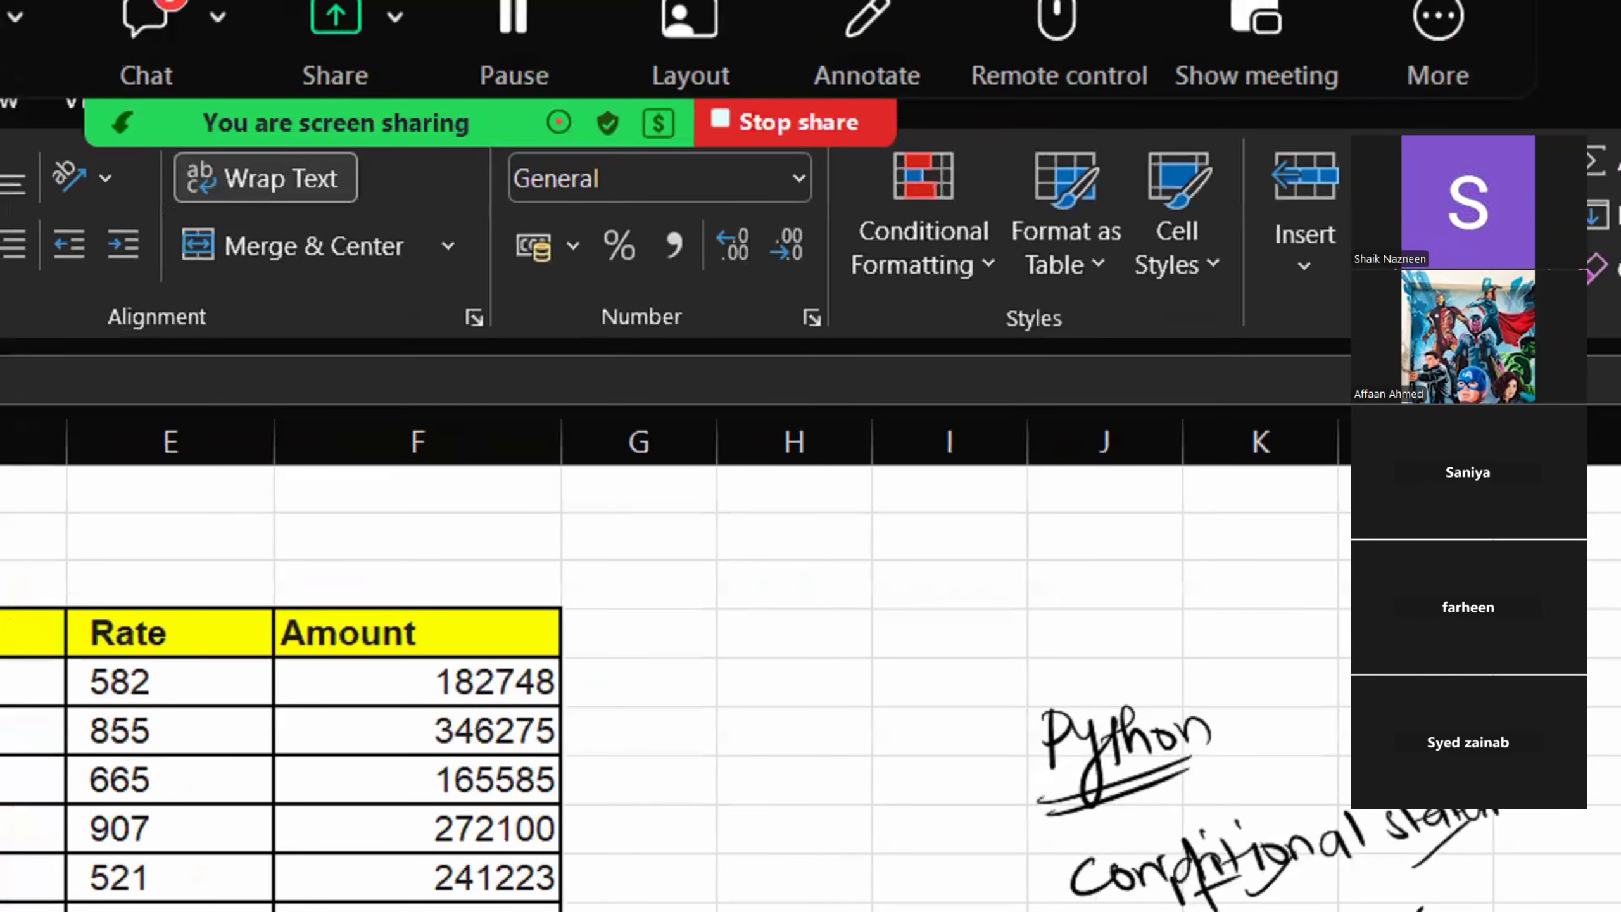
pyautogui.click(1018, 114)
pyautogui.moveTo(870, 145); pyautogui.dragTo(1001, 333)
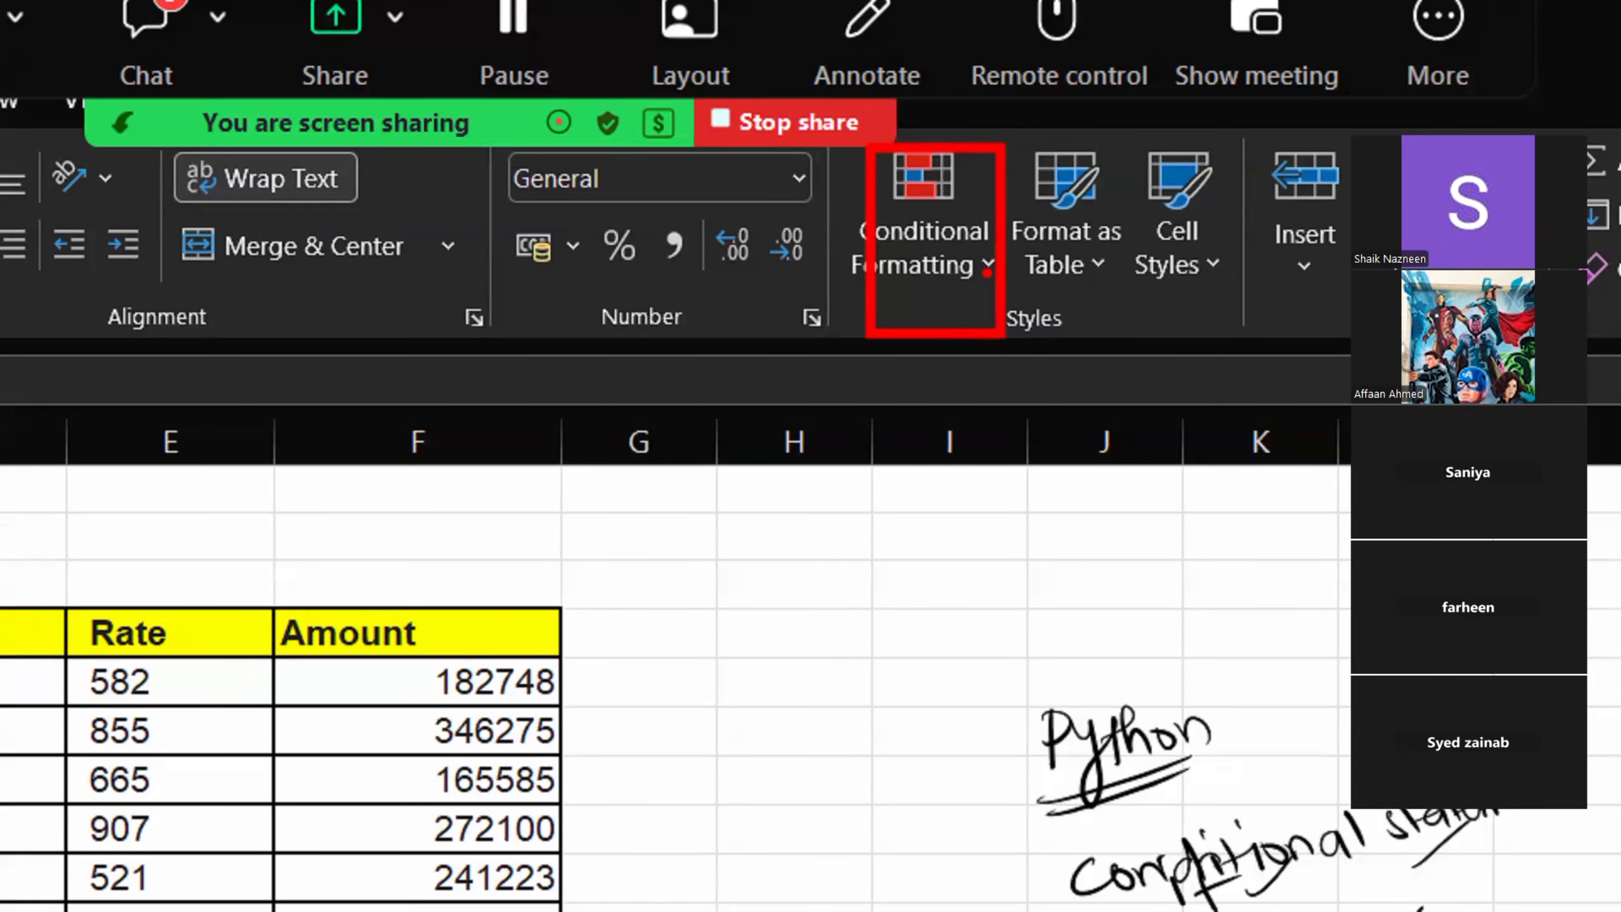
pyautogui.moveTo(990, 263); pyautogui.dragTo(973, 452)
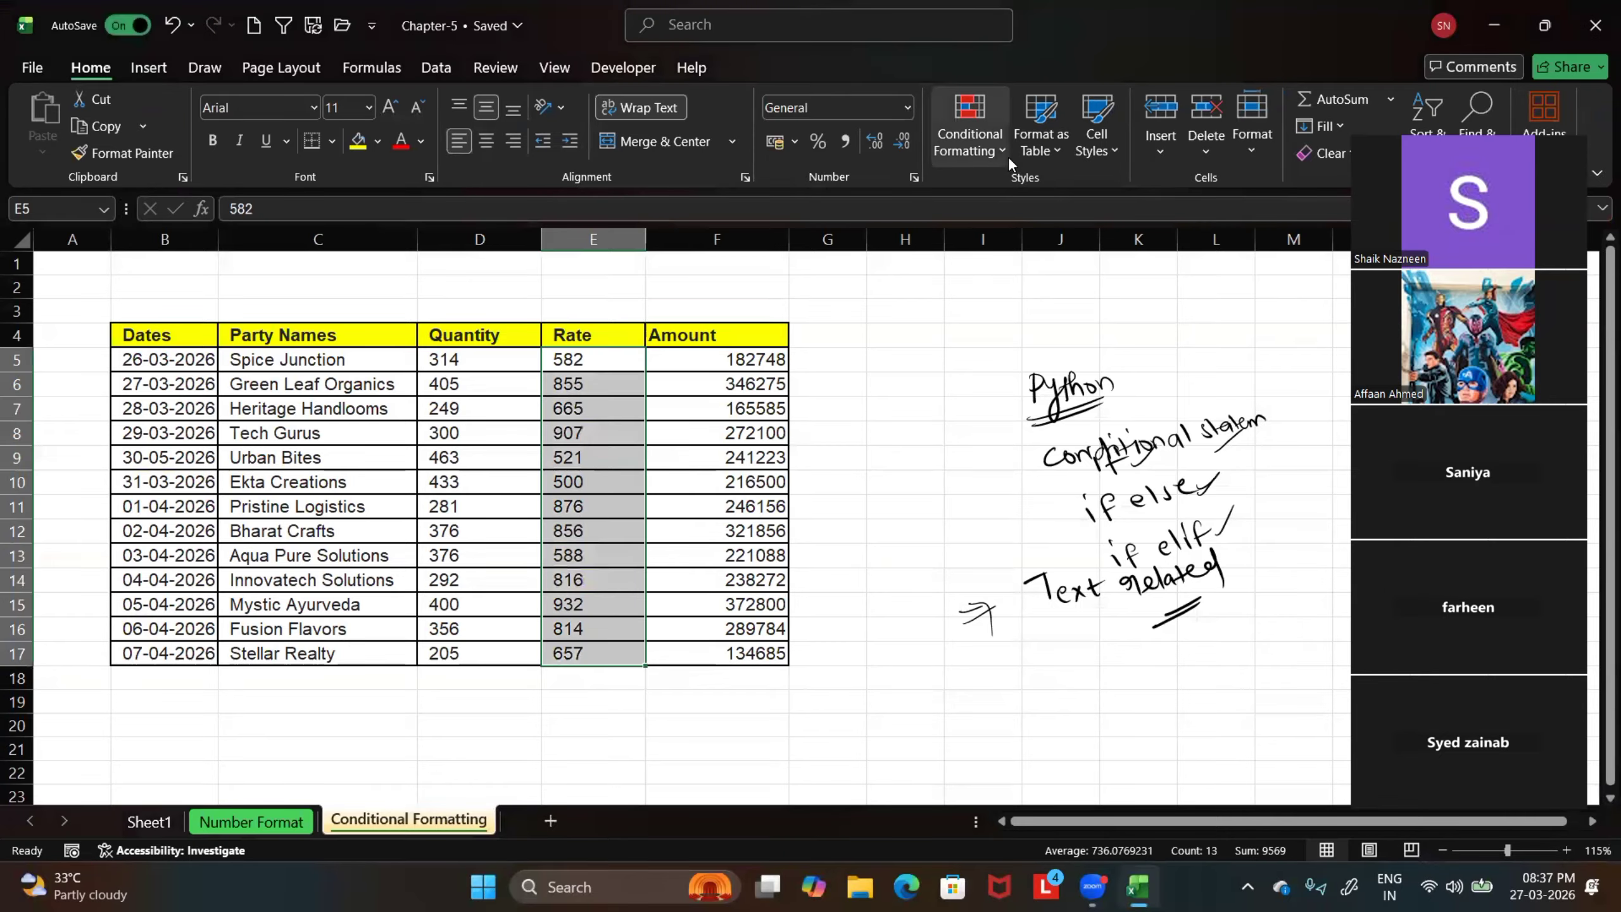
# Show the Conditional Formatting options magnified and box Highlight Cells Rules, Top/Bottom Rules, Data Bars, Color Scales and Icon Sets in red
pyautogui.click(1007, 148)
pyautogui.moveTo(1003, 316)
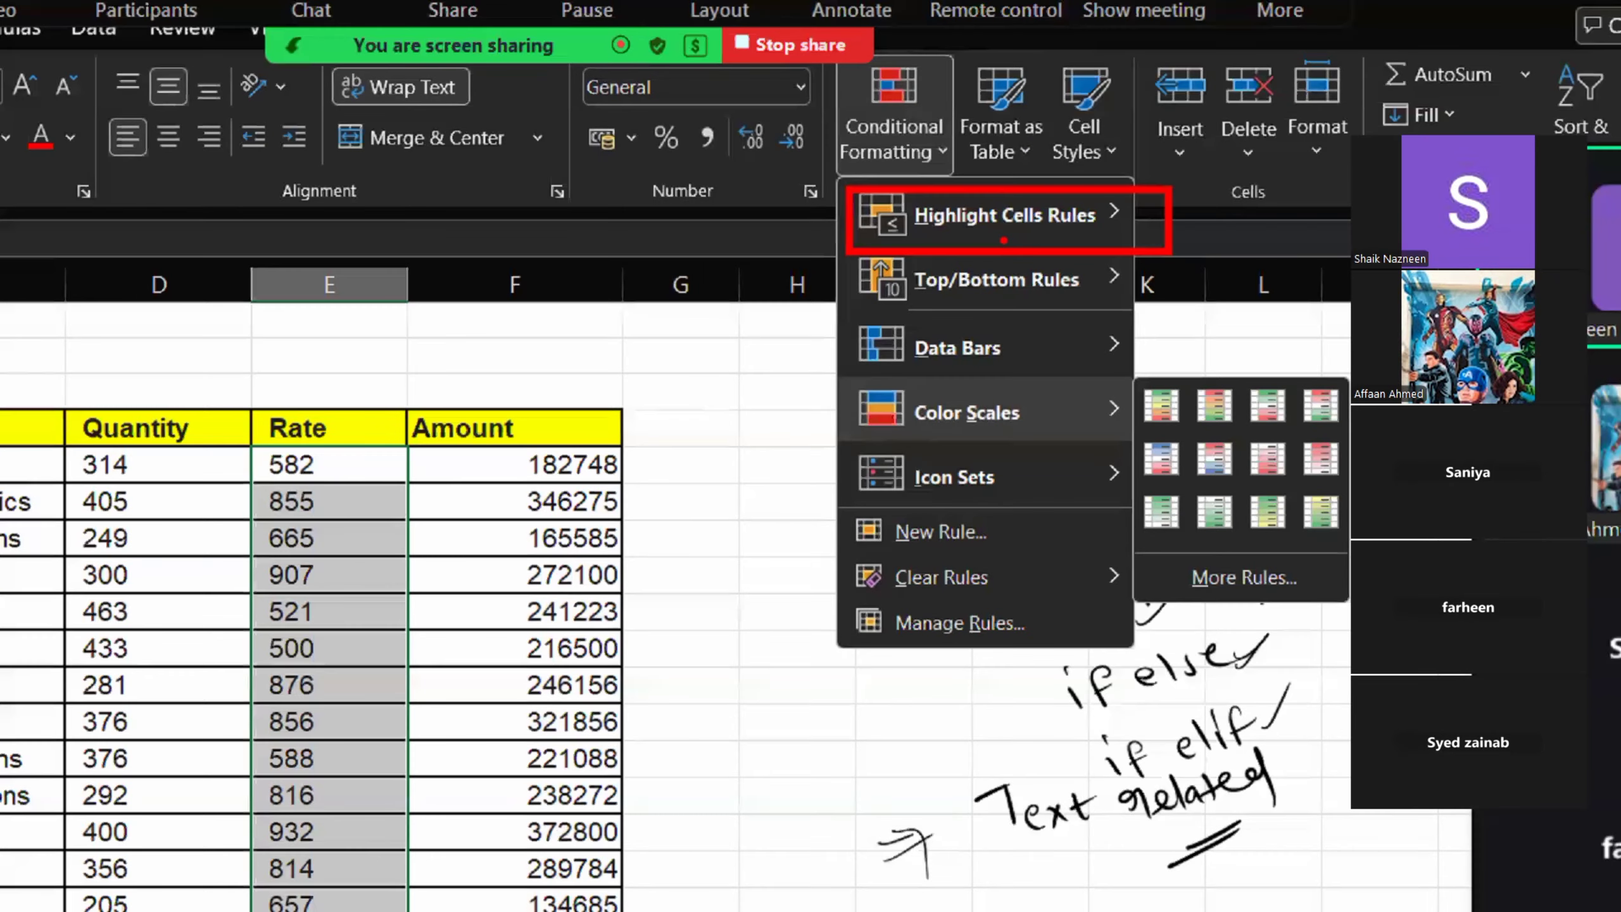
pyautogui.moveTo(857, 262)
pyautogui.mouseDown()
pyautogui.moveTo(885, 280)
pyautogui.moveTo(1140, 314)
pyautogui.mouseUp()
pyautogui.moveTo(843, 323); pyautogui.dragTo(1130, 380)
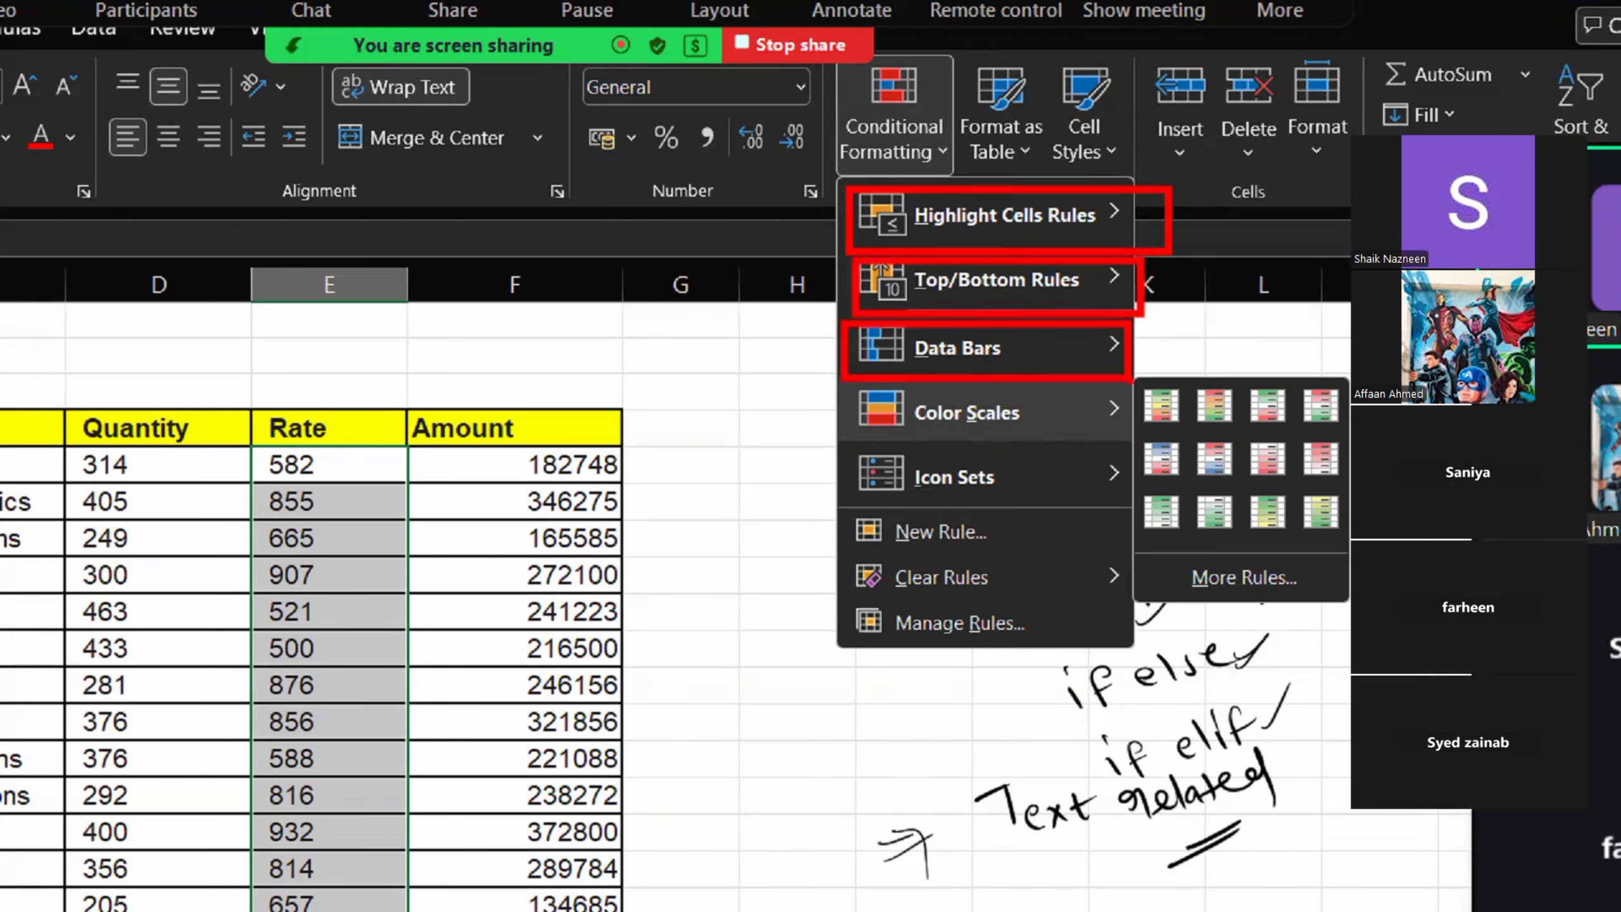
pyautogui.moveTo(841, 381); pyautogui.dragTo(1200, 441)
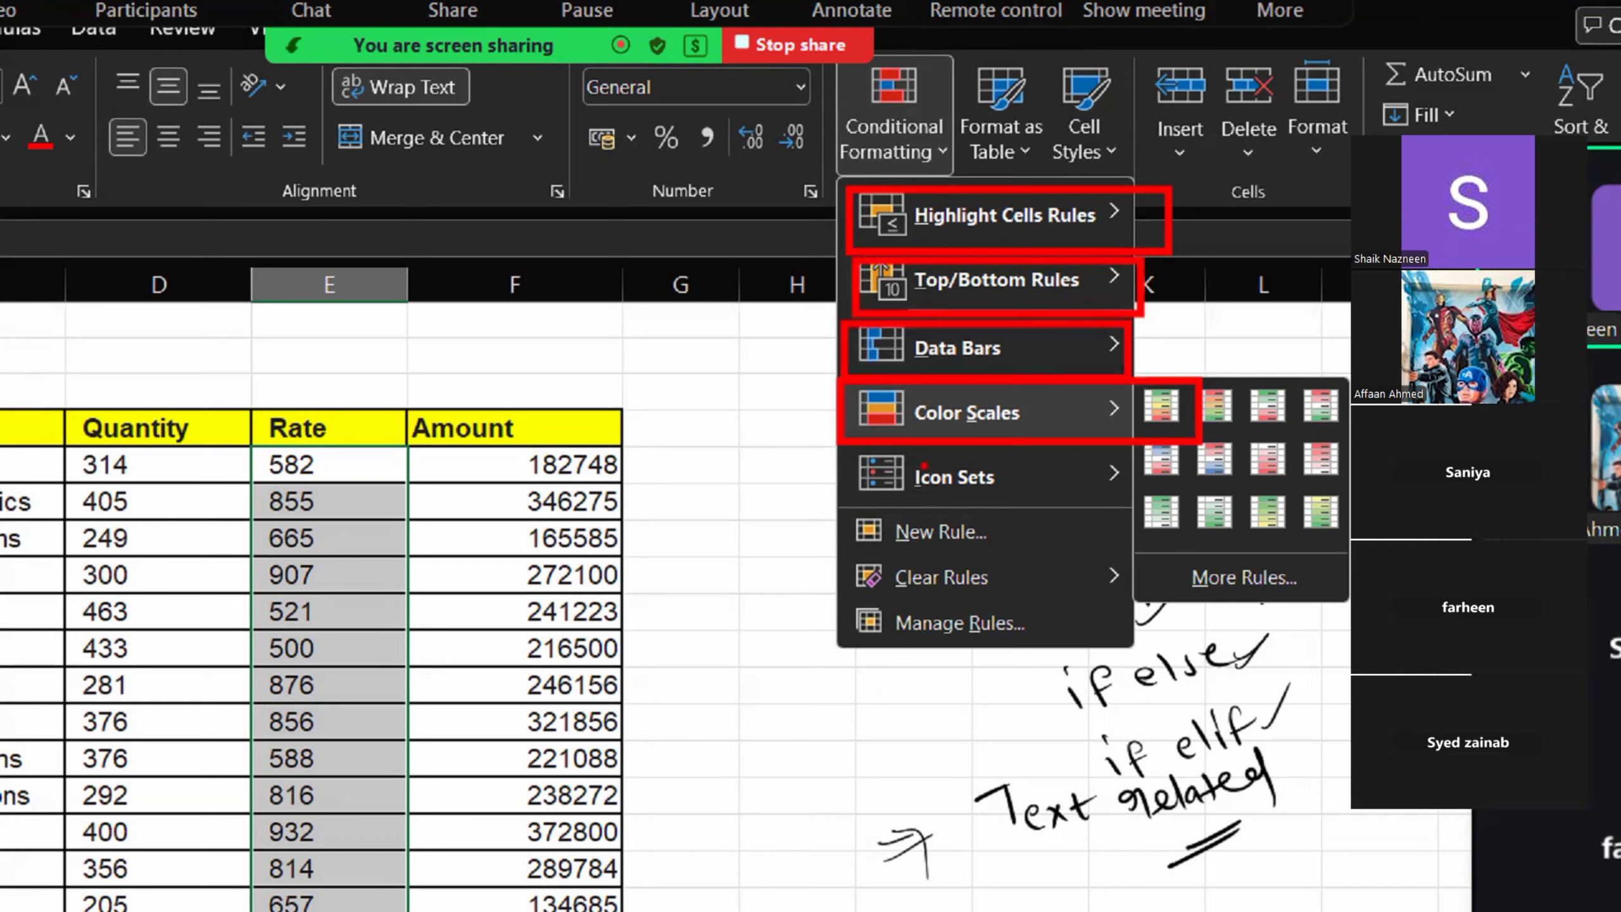
pyautogui.moveTo(841, 450); pyautogui.dragTo(1002, 514)
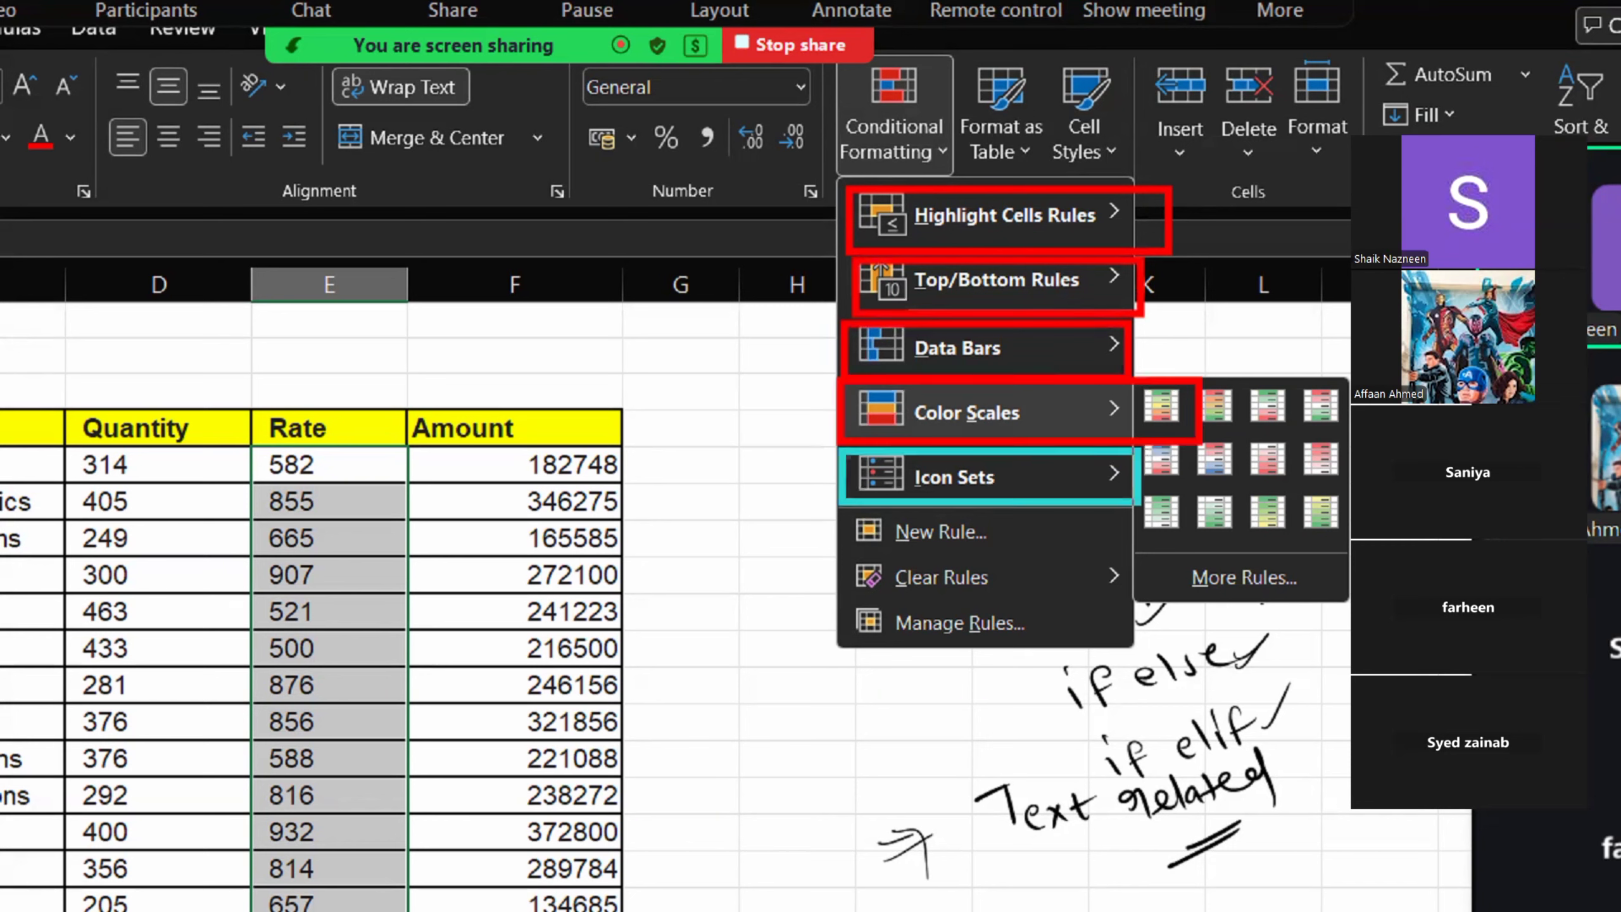
pyautogui.moveTo(1138, 503); pyautogui.dragTo(1157, 491)
# Draw red arrows pointing at New Rule, Clear Rules and Manage Rules, then leave the magnified view
pyautogui.moveTo(1060, 545); pyautogui.dragTo(1230, 512)
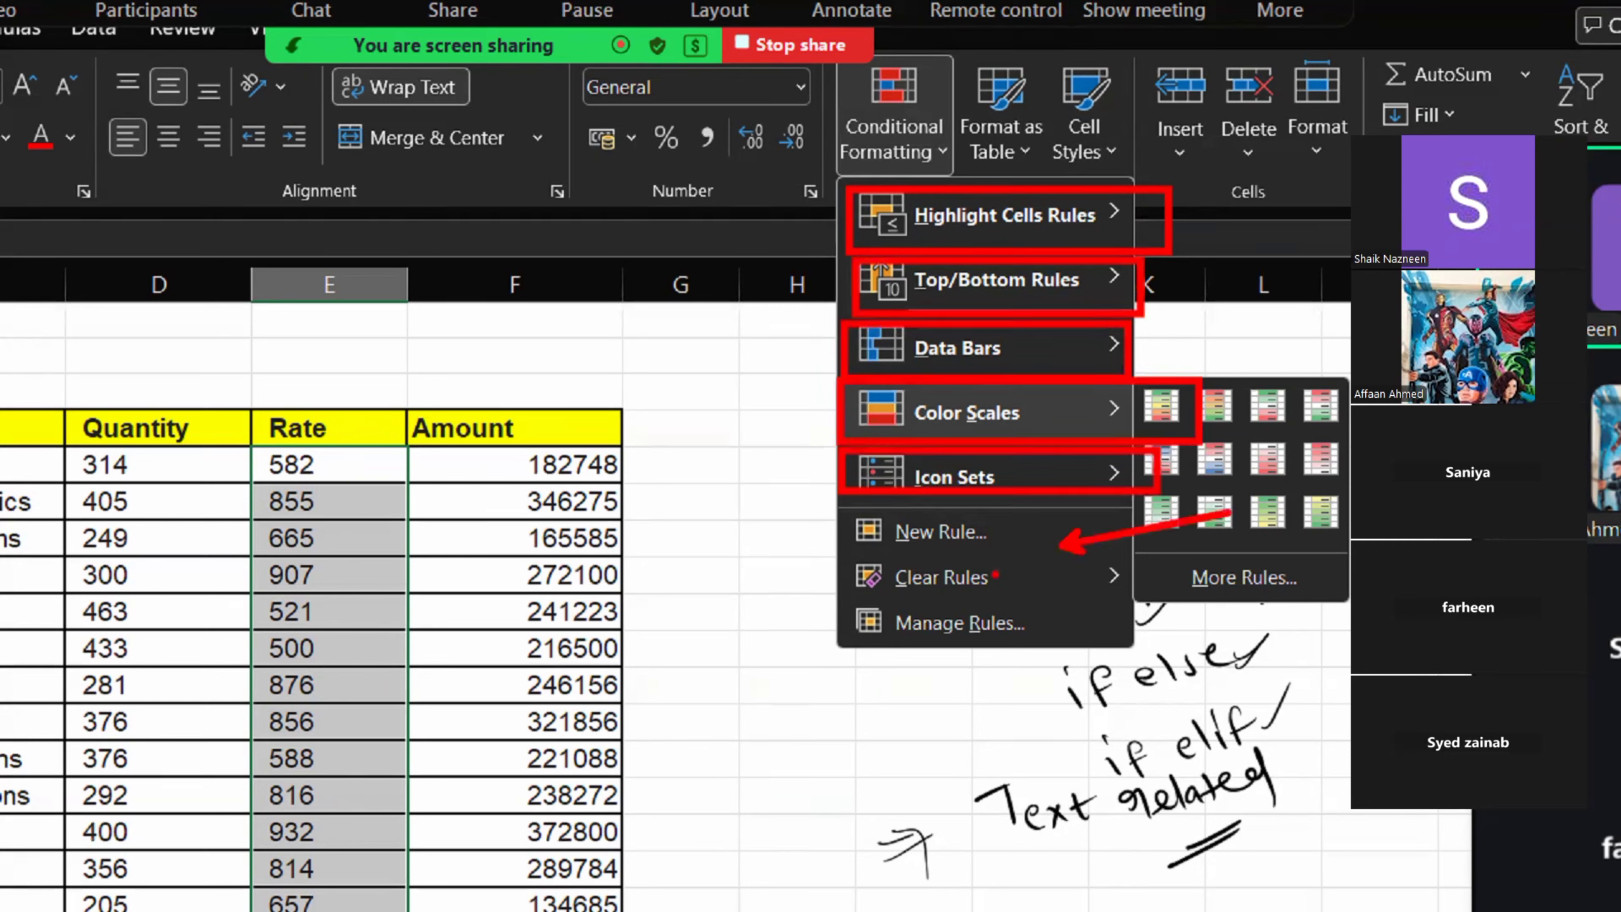
pyautogui.moveTo(1200, 574); pyautogui.dragTo(995, 575)
pyautogui.moveTo(942, 728)
pyautogui.mouseDown()
pyautogui.moveTo(947, 641)
pyautogui.moveTo(936, 750)
pyautogui.mouseUp()
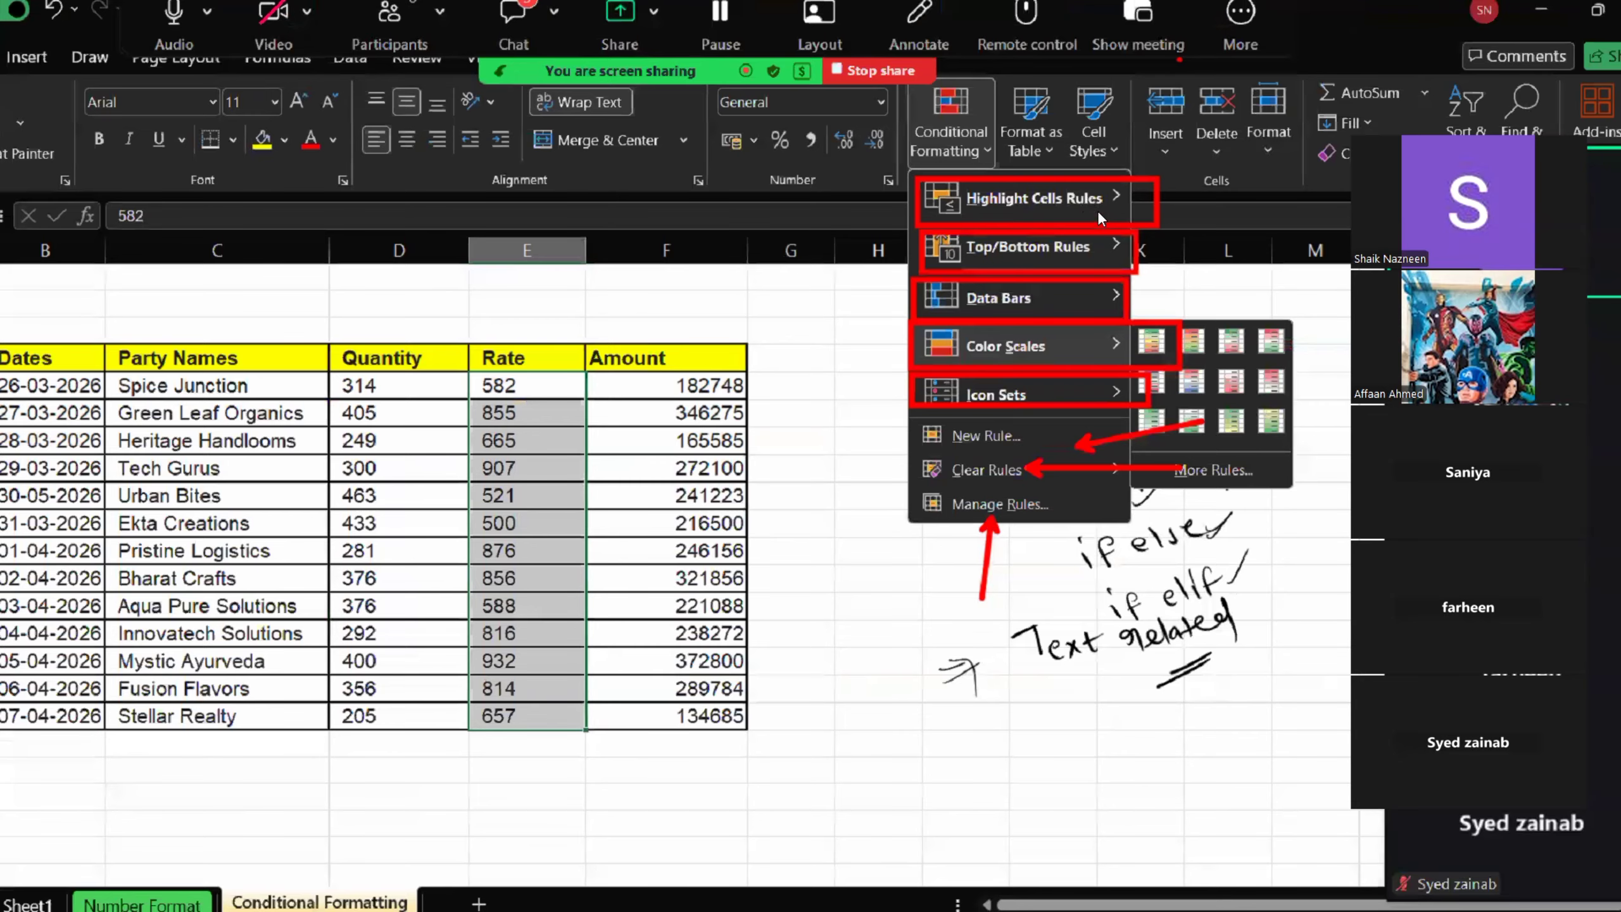
pyautogui.press('Escape')
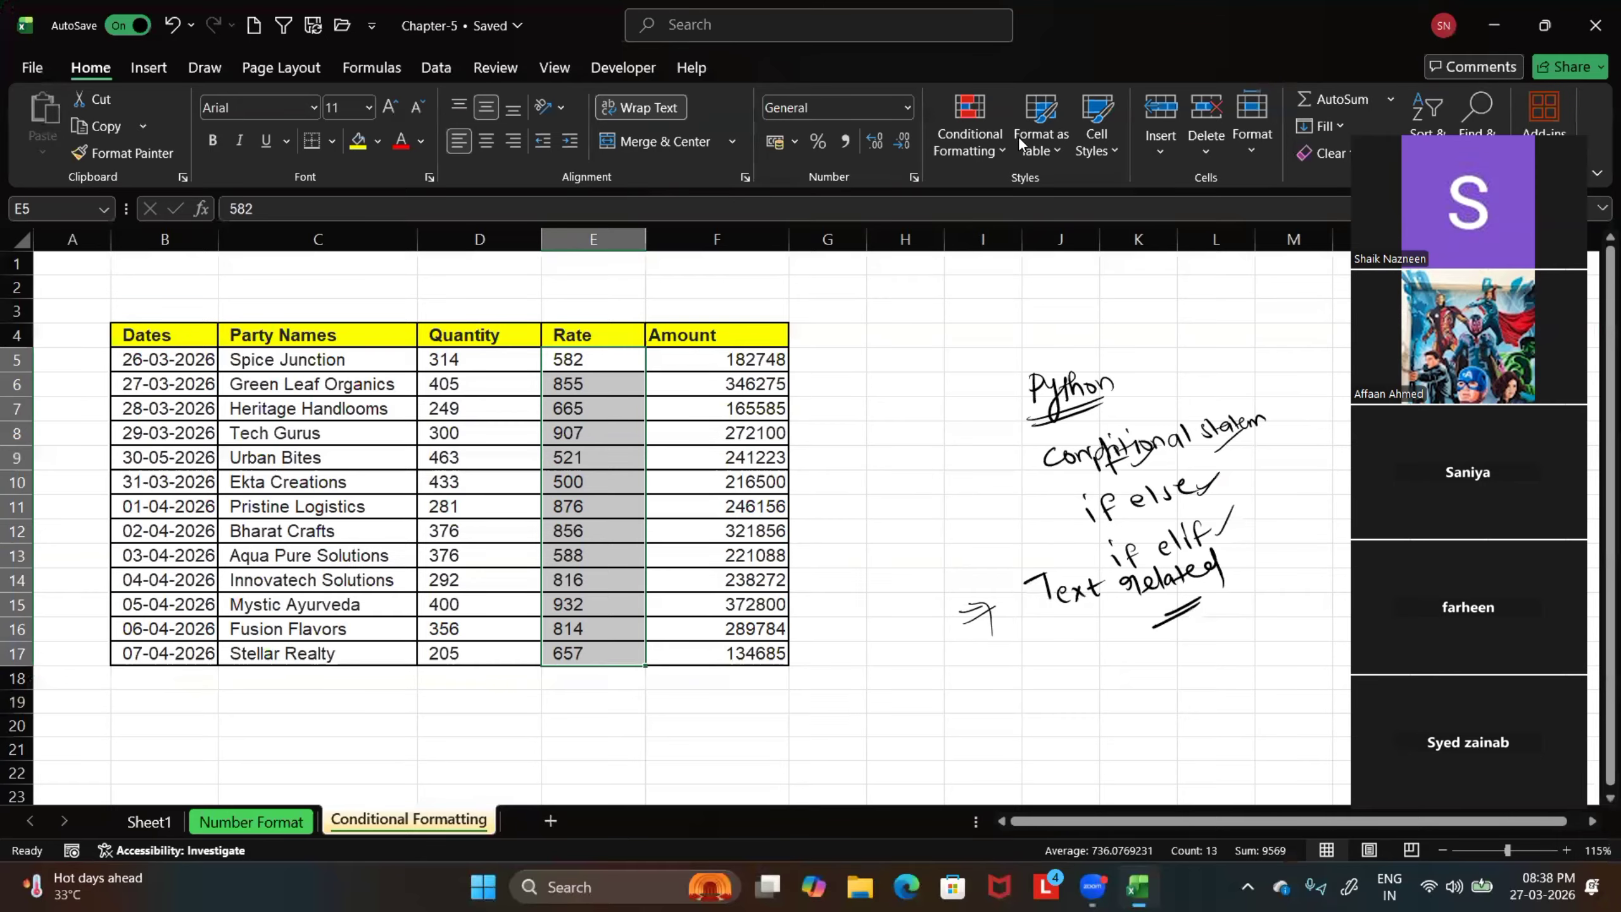
# Show the Highlight Cells Rules options magnified, draw a red arrow at the submenu, and box Greater Than, Less Than and Between in red
pyautogui.click(995, 154)
pyautogui.moveTo(1091, 196)
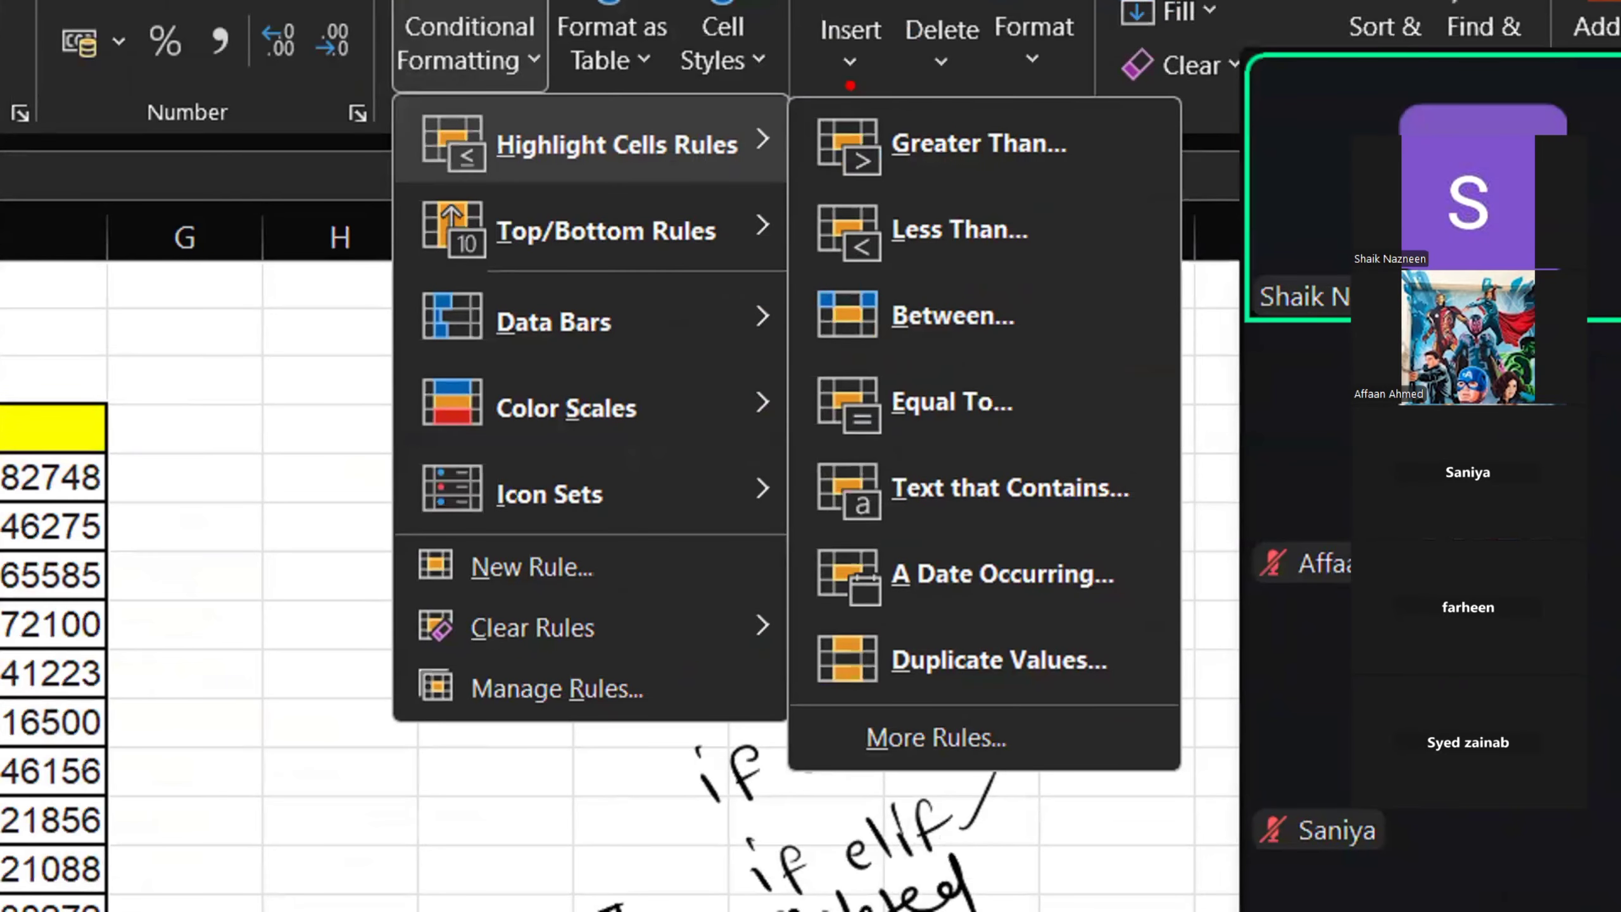
pyautogui.moveTo(791, 109); pyautogui.dragTo(1072, 195)
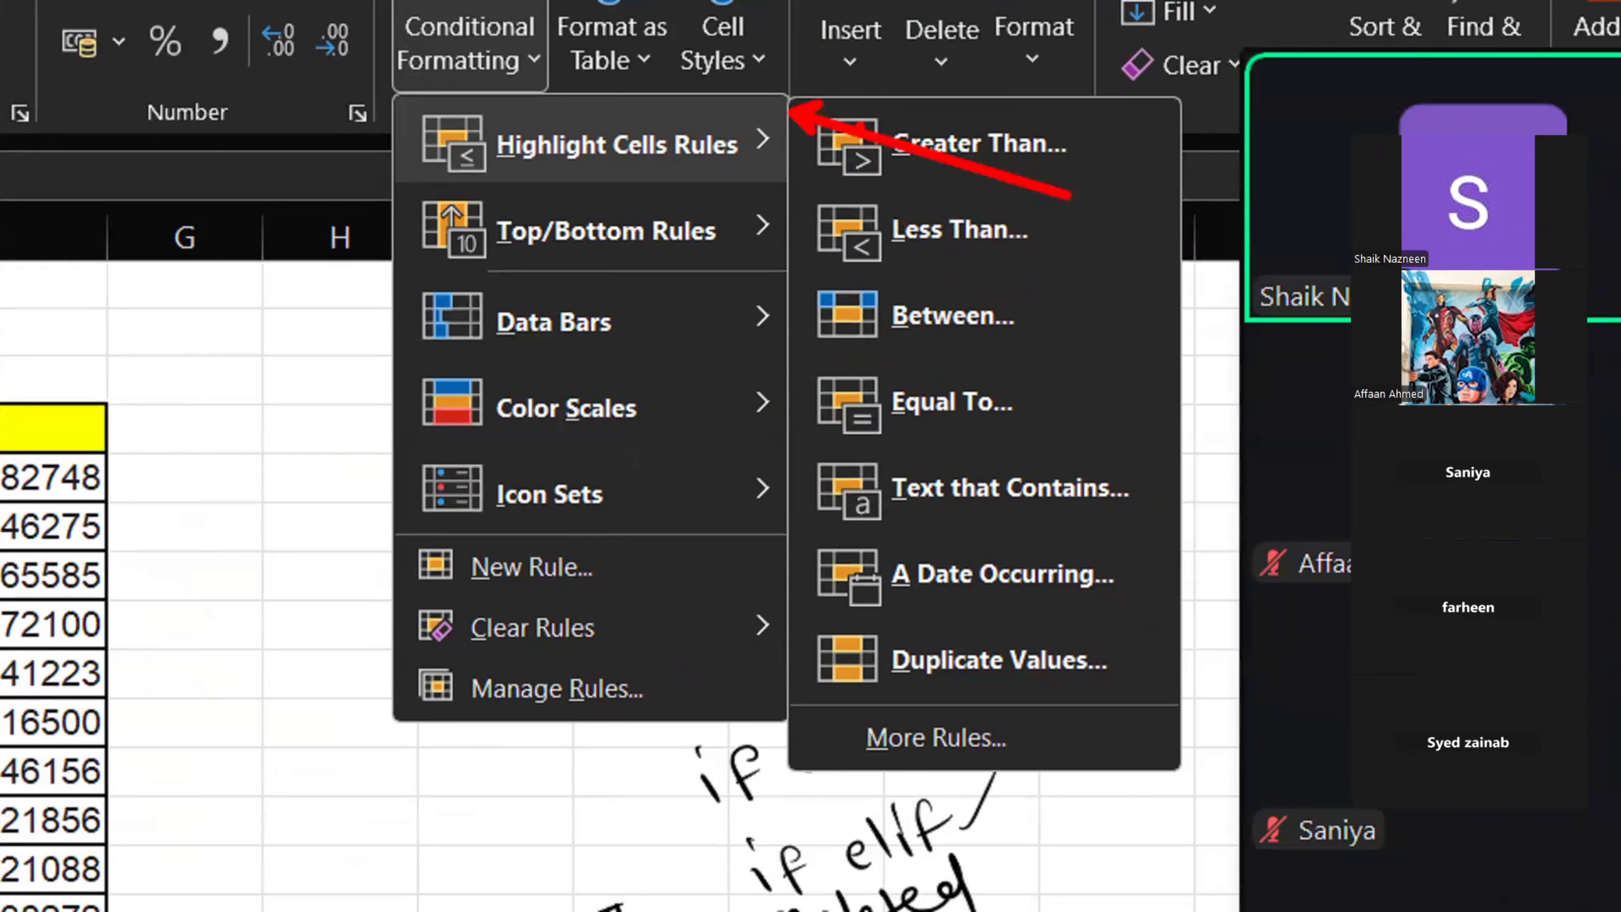
pyautogui.moveTo(853, 87)
pyautogui.mouseDown()
pyautogui.moveTo(933, 177)
pyautogui.moveTo(1130, 192)
pyautogui.mouseUp()
pyautogui.moveTo(786, 195); pyautogui.dragTo(1084, 263)
pyautogui.moveTo(797, 283); pyautogui.dragTo(1114, 370)
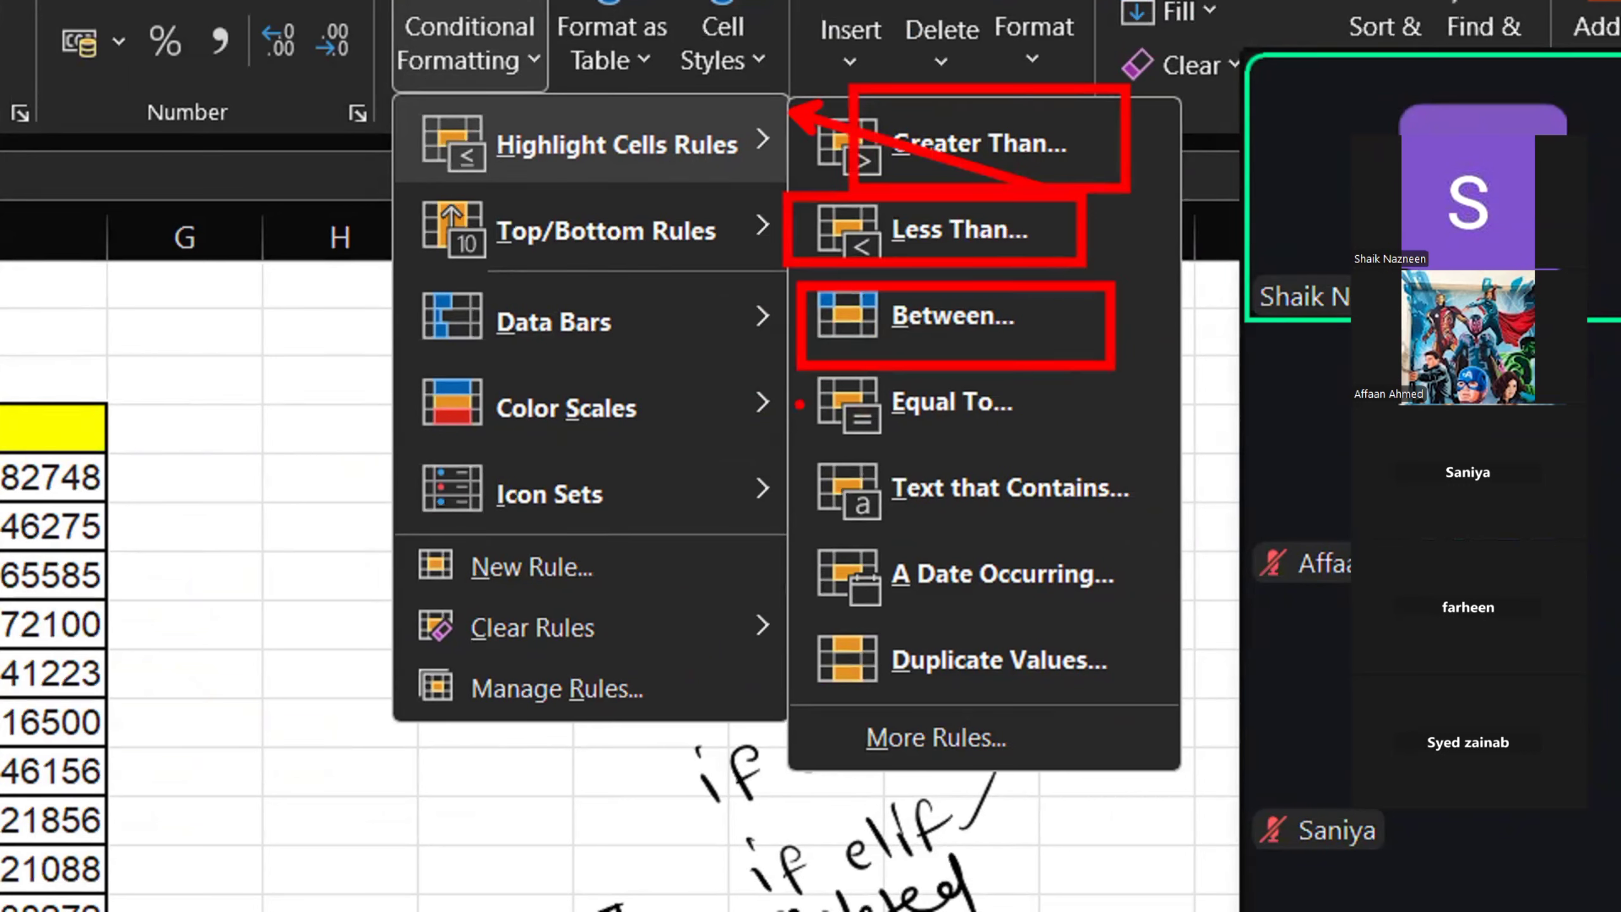
# Box Equal To, Text that Contains, A Date Occurring and Duplicate Values in red, then leave the magnified view
pyautogui.moveTo(804, 377); pyautogui.dragTo(1108, 450)
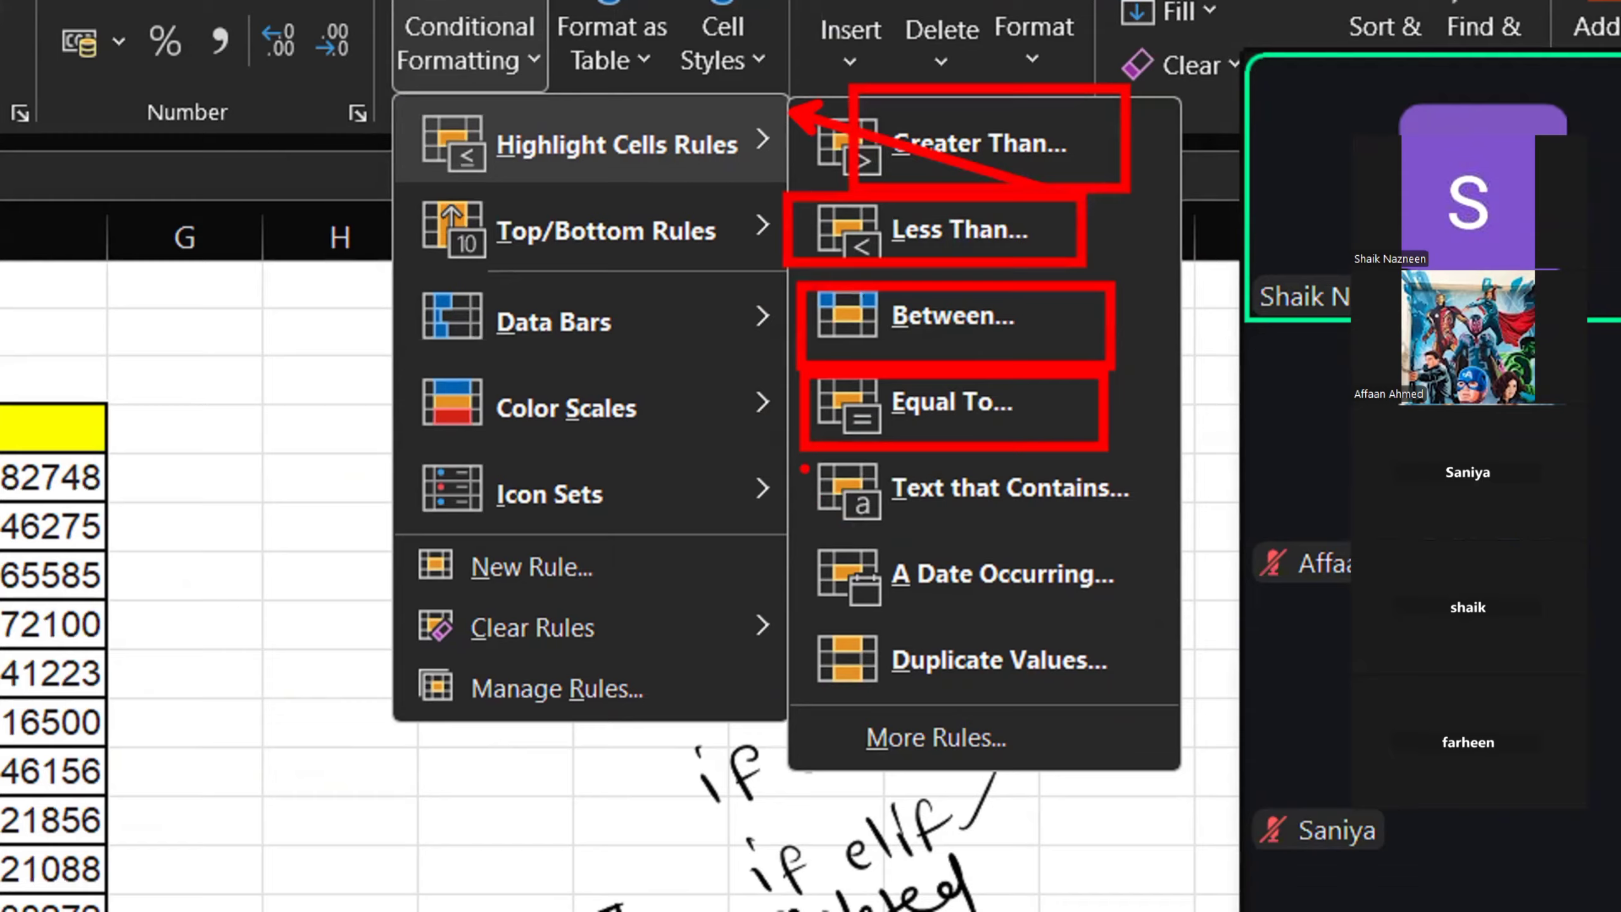
pyautogui.moveTo(803, 466); pyautogui.dragTo(1169, 535)
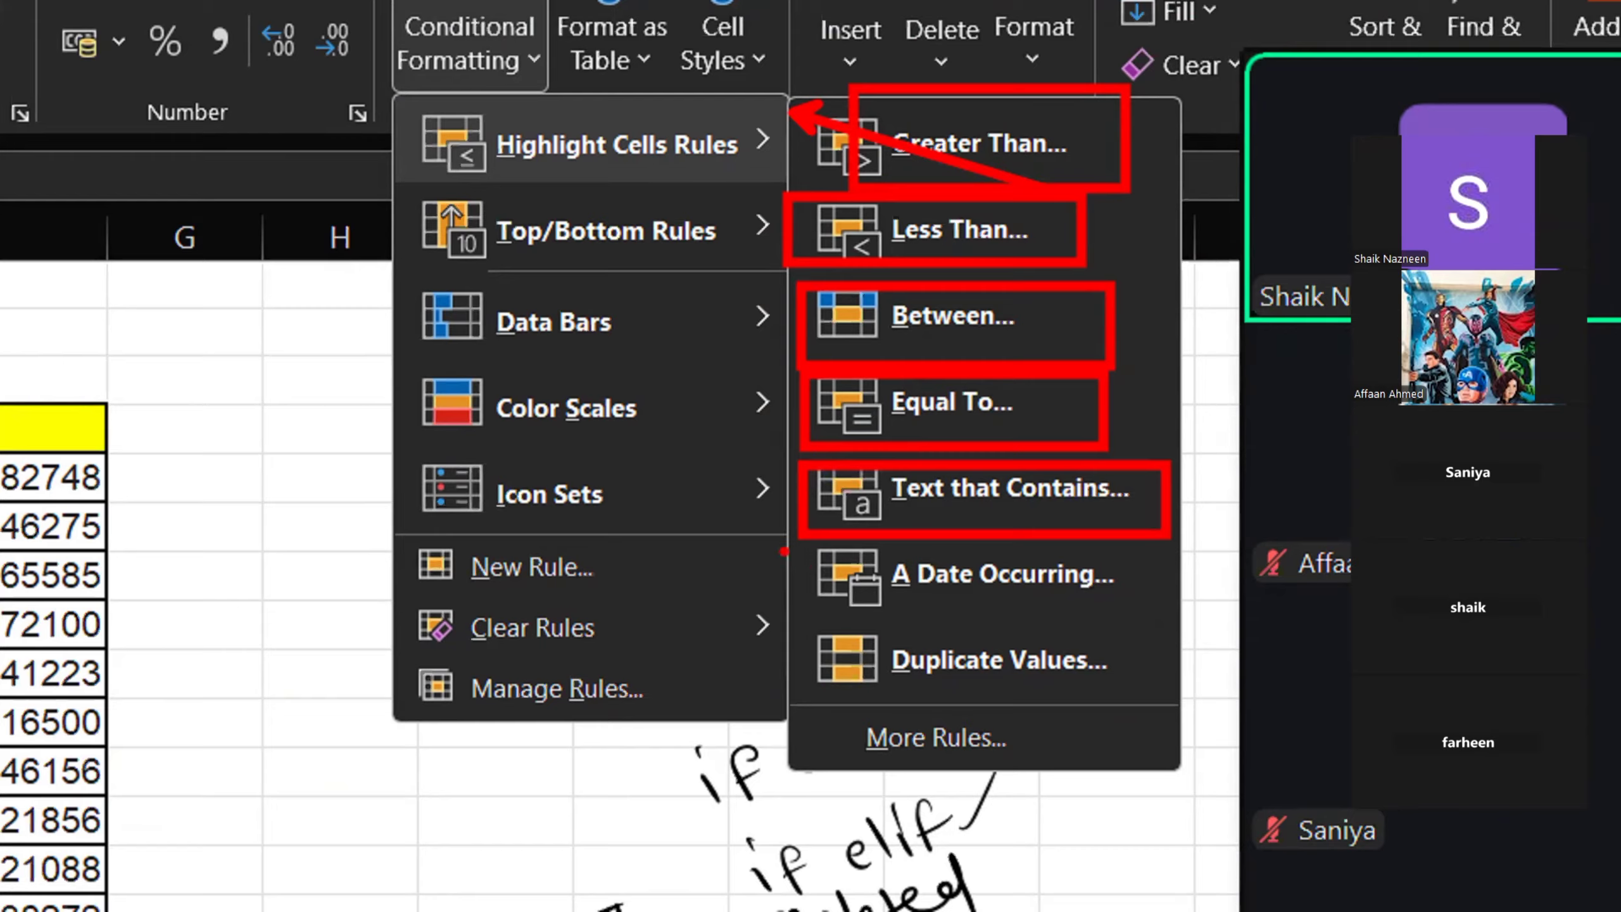
pyautogui.moveTo(800, 541); pyautogui.dragTo(1203, 620)
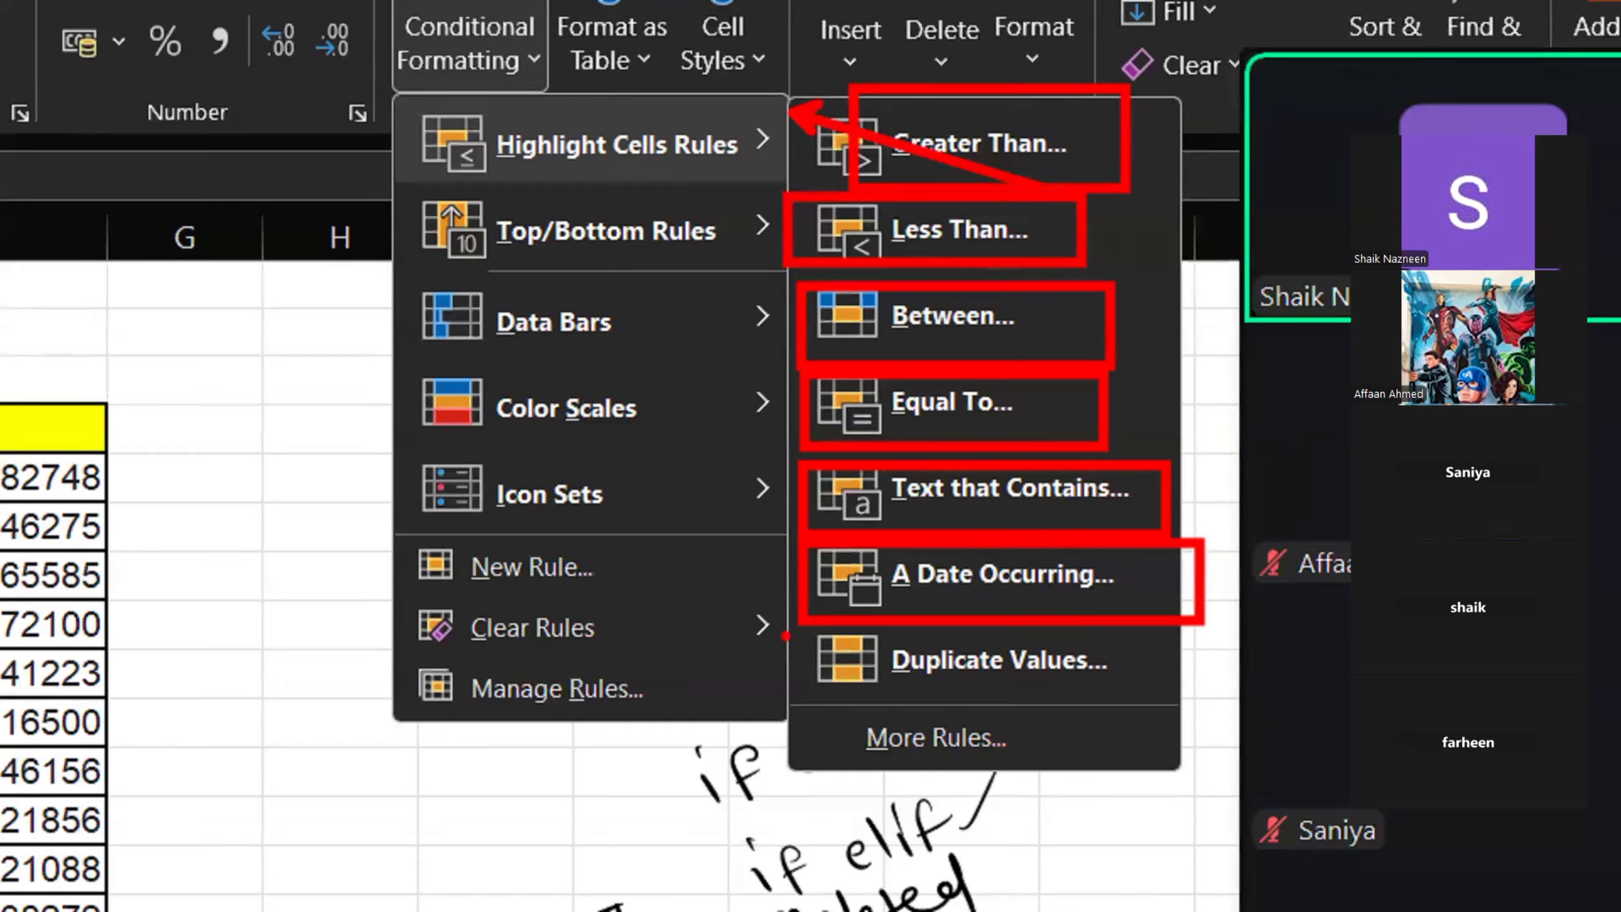
pyautogui.moveTo(784, 628)
pyautogui.mouseDown()
pyautogui.moveTo(875, 669)
pyautogui.moveTo(1203, 709)
pyautogui.mouseUp()
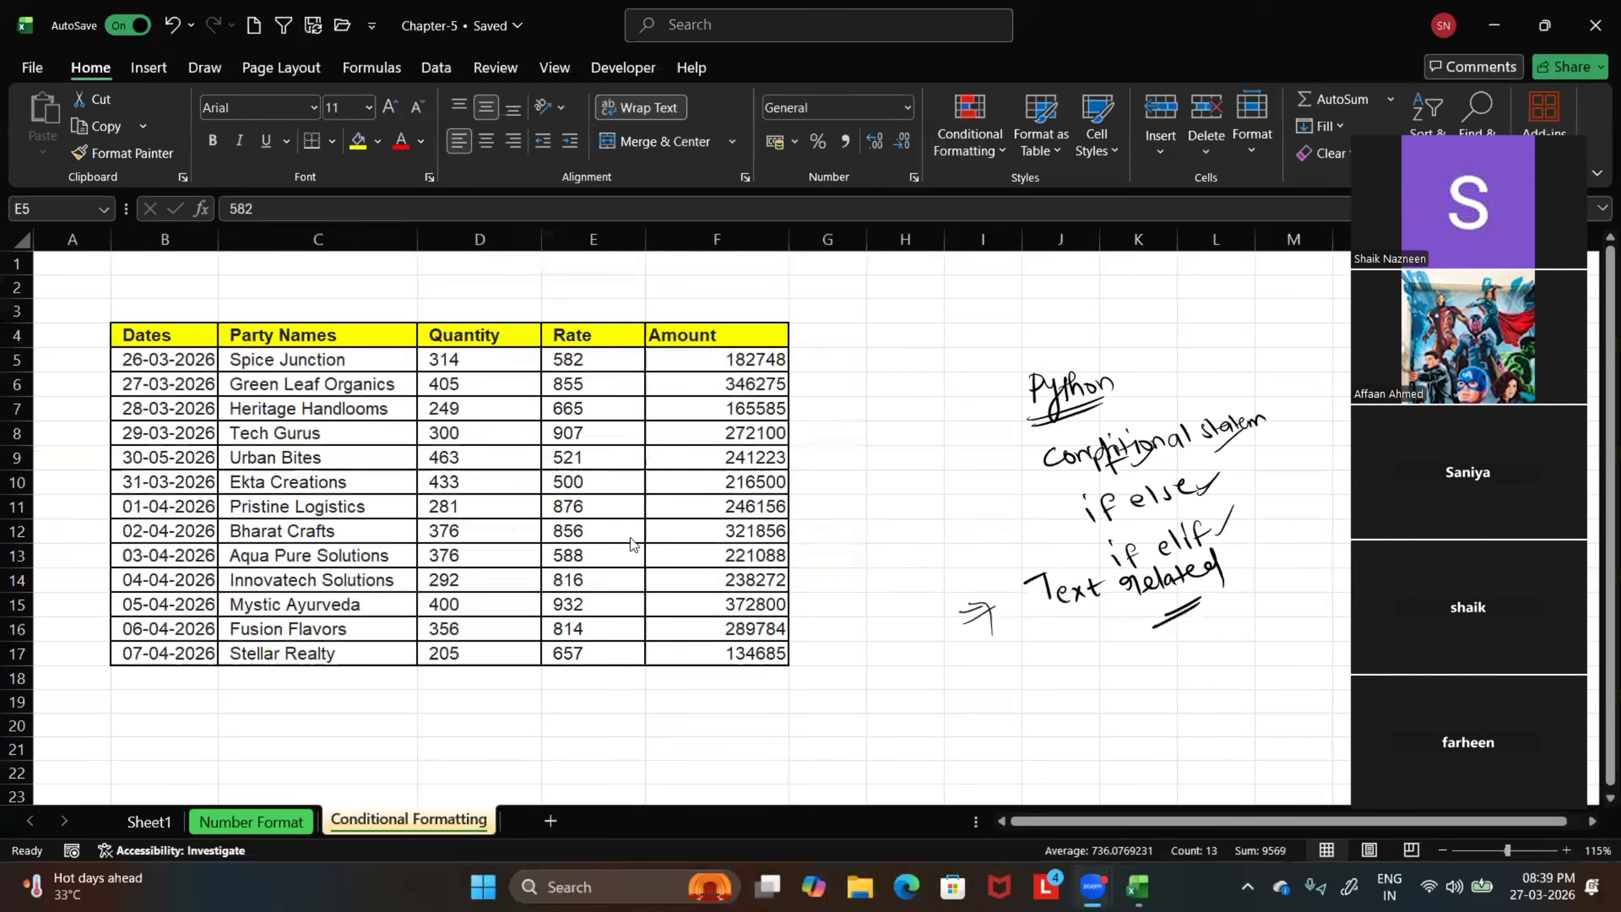
# Handwrite "Number → Greater than" with the black pen in the empty area below the sales table
pyautogui.scroll(-3, 556, 565)
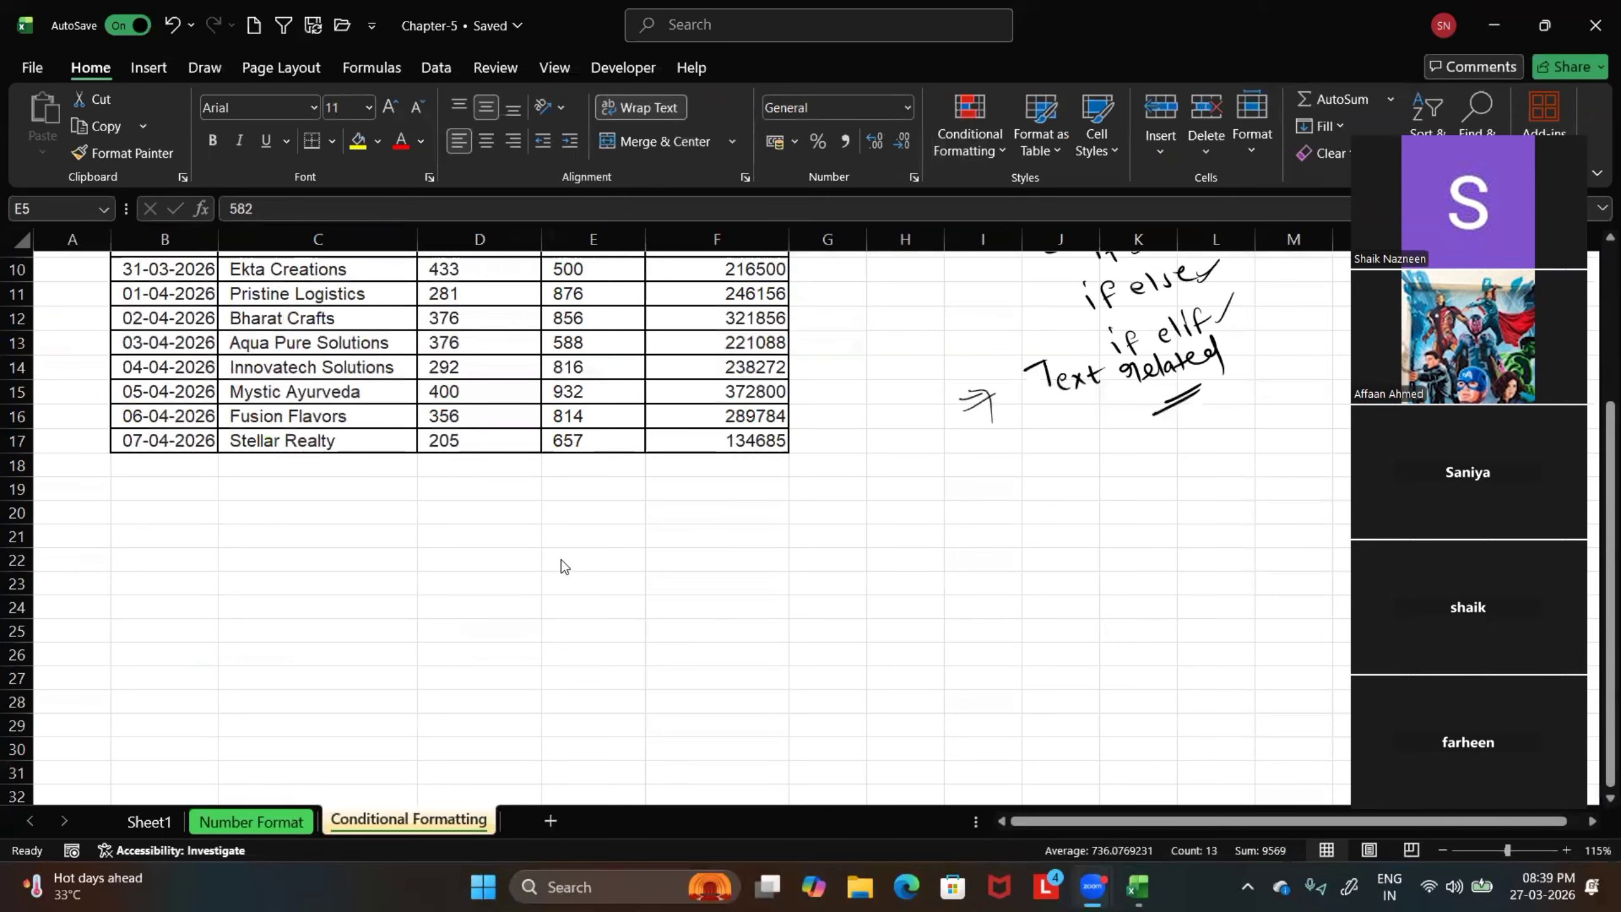
pyautogui.scroll(-1, 561, 566)
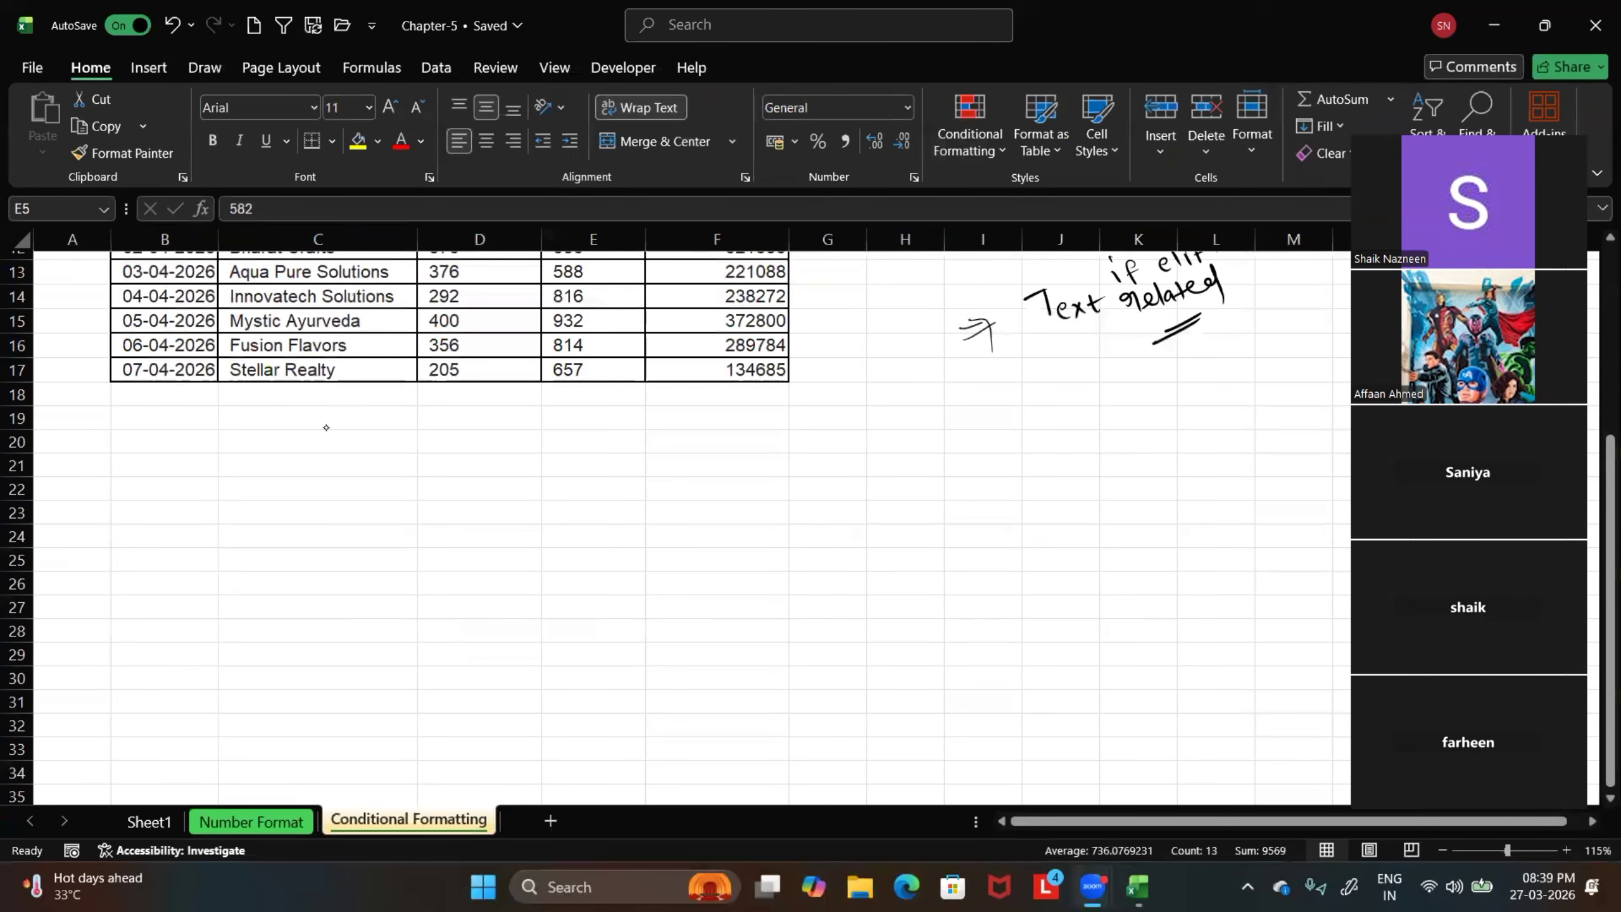
pyautogui.click(200, 67)
pyautogui.click(291, 121)
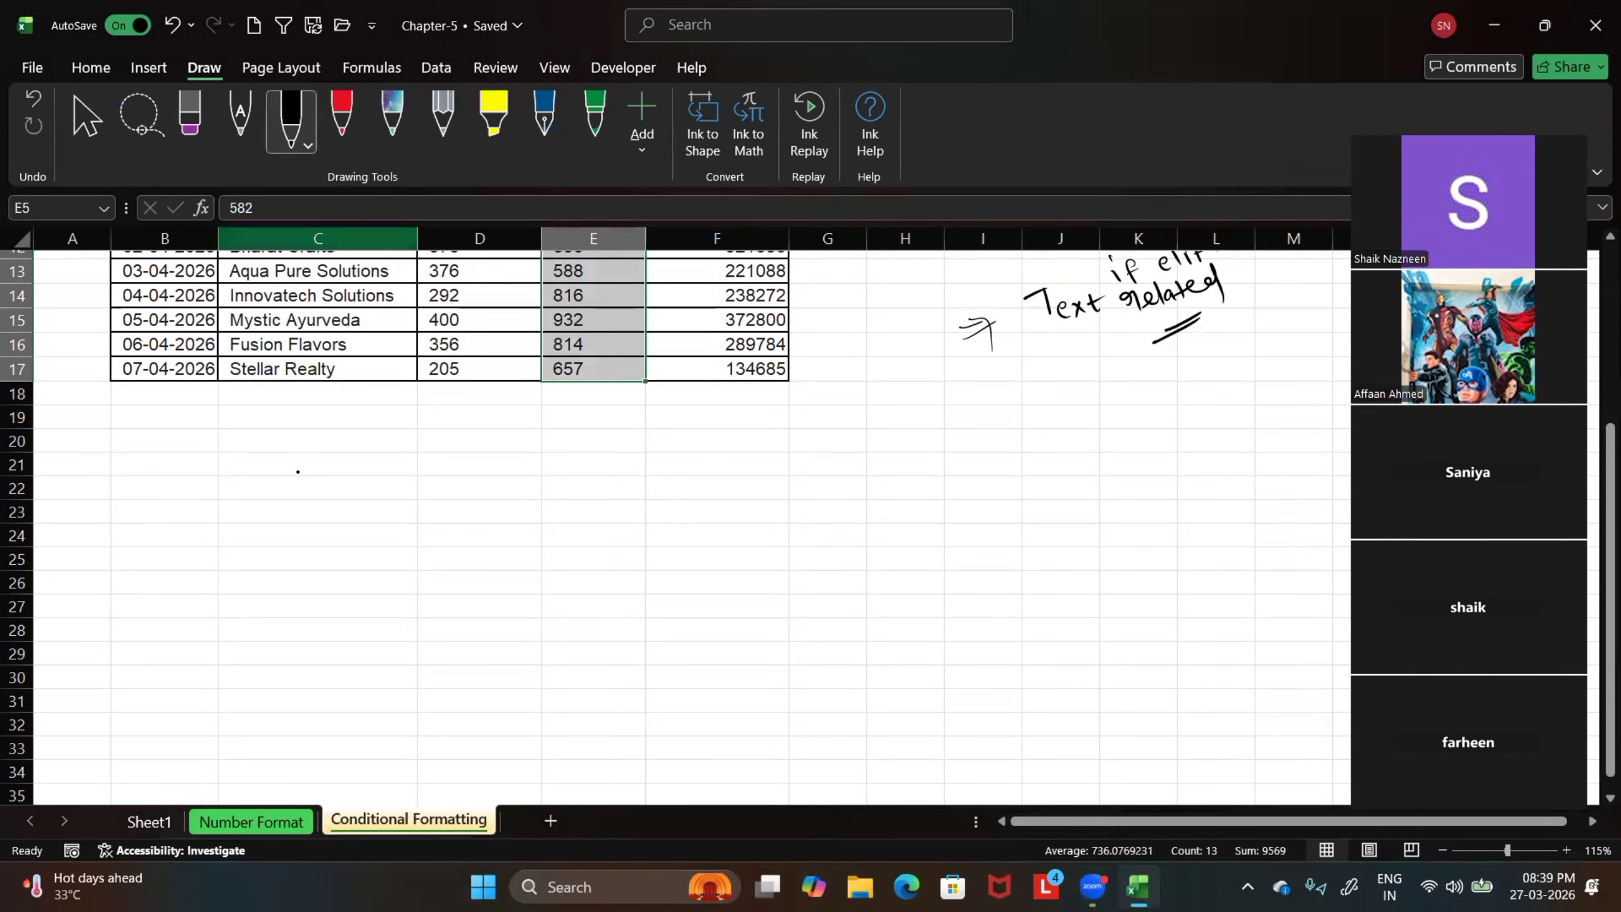
pyautogui.moveTo(297, 467)
pyautogui.mouseDown()
pyautogui.moveTo(296, 490)
pyautogui.moveTo(319, 459)
pyautogui.mouseUp()
pyautogui.moveTo(322, 471); pyautogui.dragTo(412, 490)
pyautogui.moveTo(419, 476); pyautogui.dragTo(525, 491)
pyautogui.moveTo(533, 484); pyautogui.dragTo(593, 490)
pyautogui.moveTo(597, 482)
pyautogui.mouseDown()
pyautogui.moveTo(610, 489)
pyautogui.moveTo(598, 480)
pyautogui.mouseUp()
pyautogui.moveTo(626, 474)
pyautogui.mouseDown()
pyautogui.moveTo(627, 500)
pyautogui.moveTo(637, 482)
pyautogui.mouseUp()
pyautogui.moveTo(638, 475)
pyautogui.mouseDown()
pyautogui.moveTo(648, 497)
pyautogui.moveTo(685, 496)
pyautogui.mouseUp()
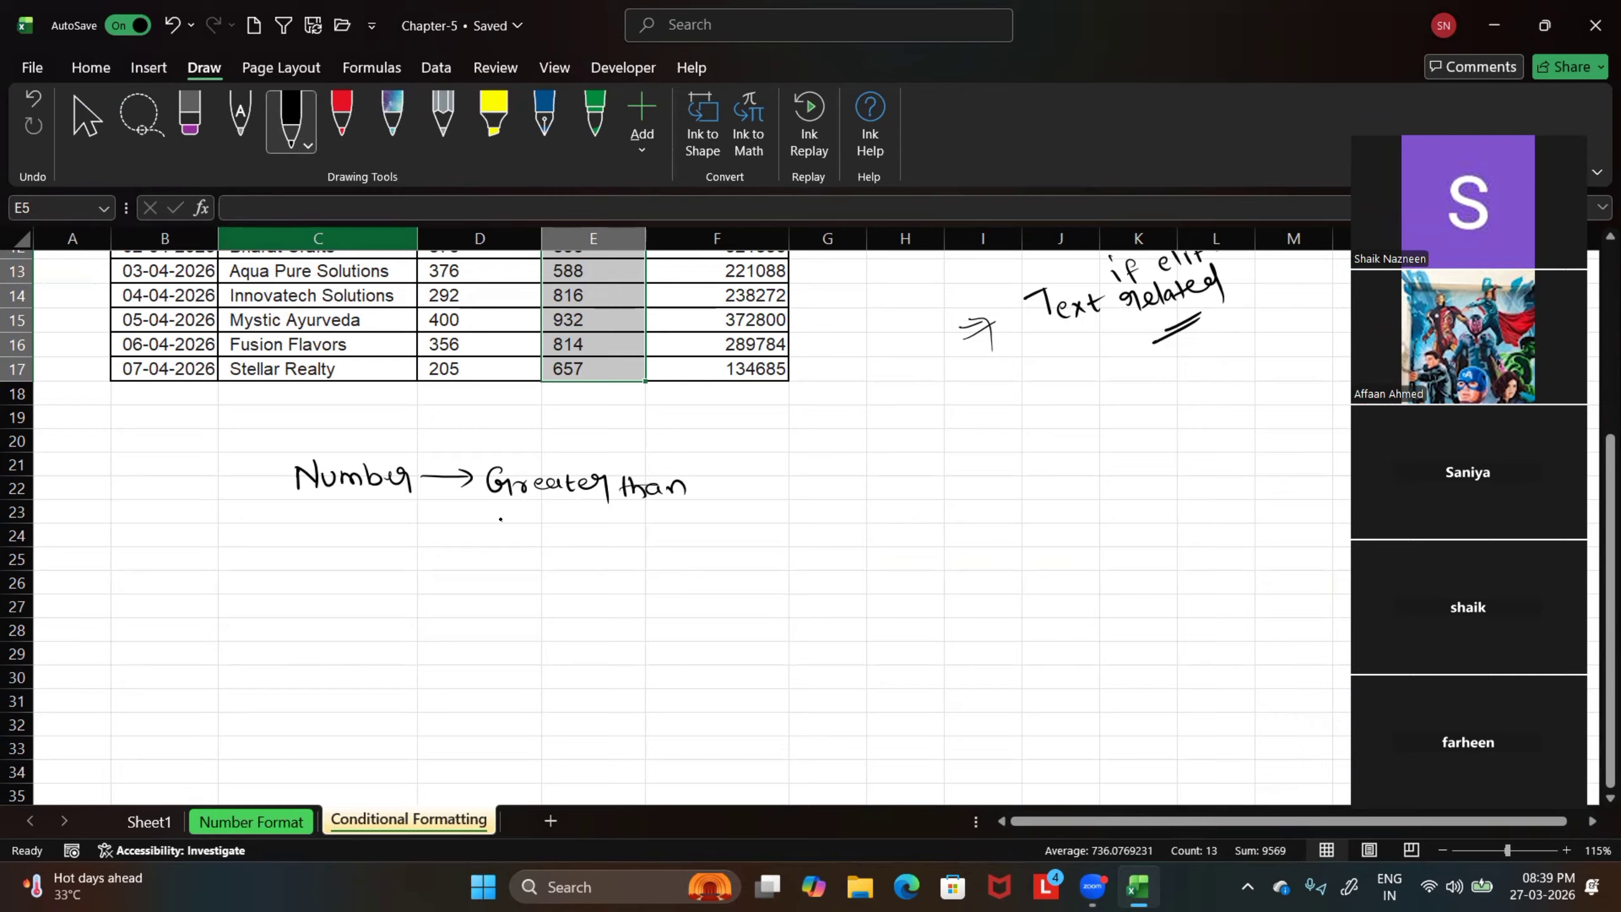
# Handwrite "Less than", "Between" and "Equal to" one below another under "Greater than"
pyautogui.moveTo(500, 519); pyautogui.dragTo(508, 543)
pyautogui.moveTo(516, 535); pyautogui.dragTo(535, 543)
pyautogui.moveTo(554, 530)
pyautogui.mouseDown()
pyautogui.moveTo(543, 543)
pyautogui.moveTo(602, 542)
pyautogui.mouseUp()
pyautogui.moveTo(569, 530); pyautogui.dragTo(649, 541)
pyautogui.moveTo(504, 573); pyautogui.dragTo(505, 599)
pyautogui.moveTo(504, 573); pyautogui.dragTo(515, 598)
pyautogui.moveTo(531, 586)
pyautogui.mouseDown()
pyautogui.moveTo(523, 597)
pyautogui.moveTo(592, 591)
pyautogui.moveTo(645, 568)
pyautogui.mouseUp()
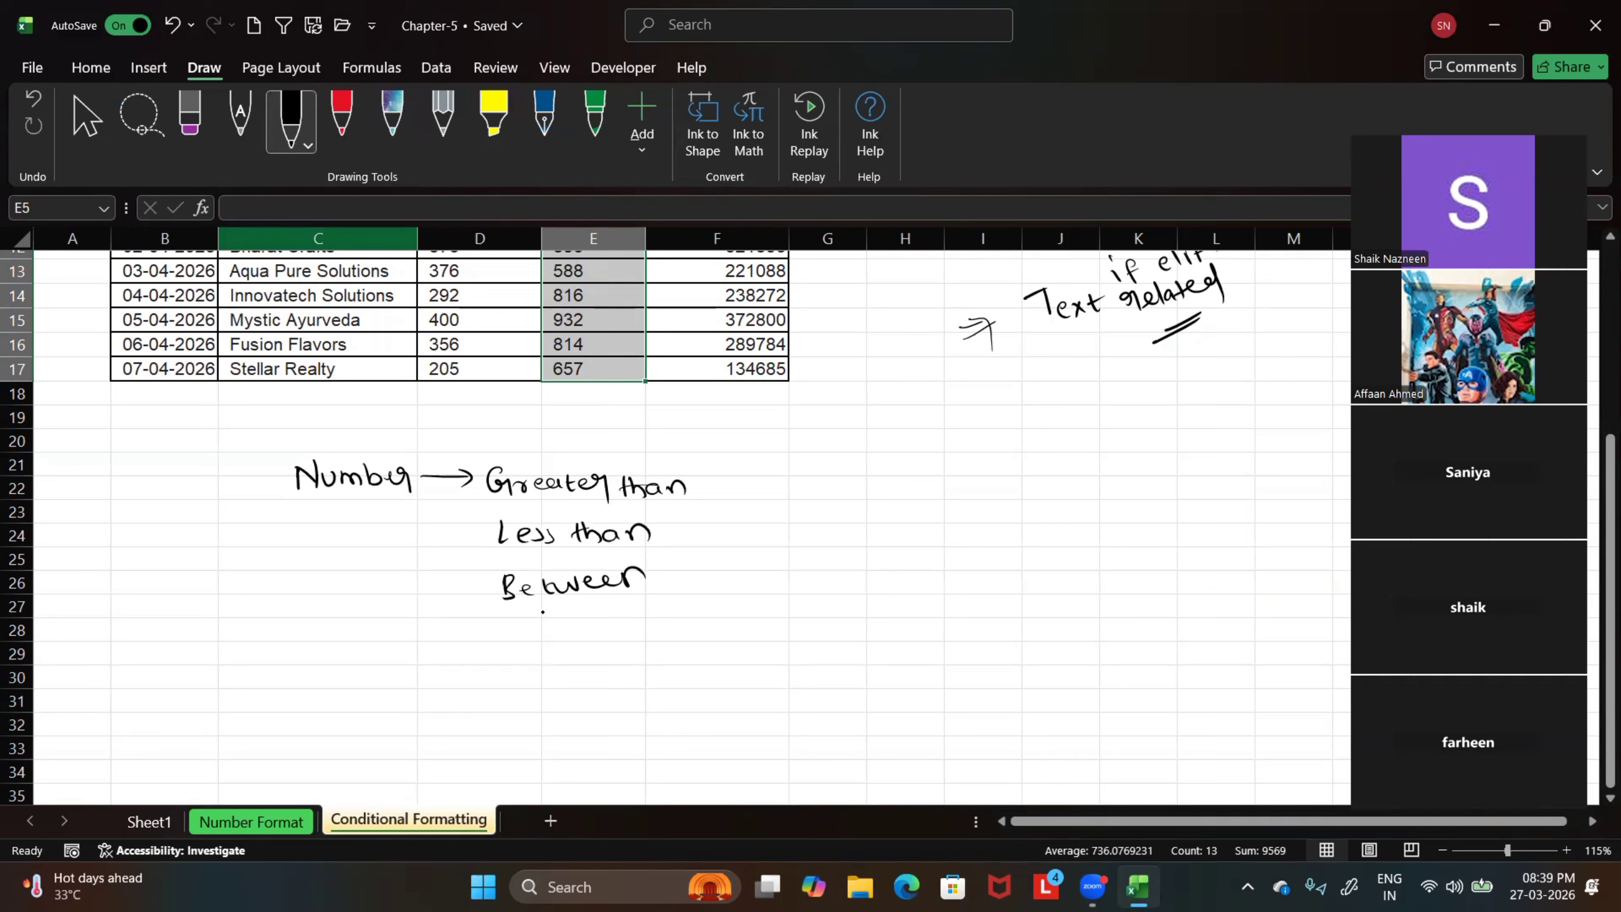
pyautogui.moveTo(506, 615)
pyautogui.mouseDown()
pyautogui.moveTo(539, 650)
pyautogui.moveTo(587, 617)
pyautogui.moveTo(606, 631)
pyautogui.mouseUp()
pyautogui.moveTo(598, 620); pyautogui.dragTo(632, 623)
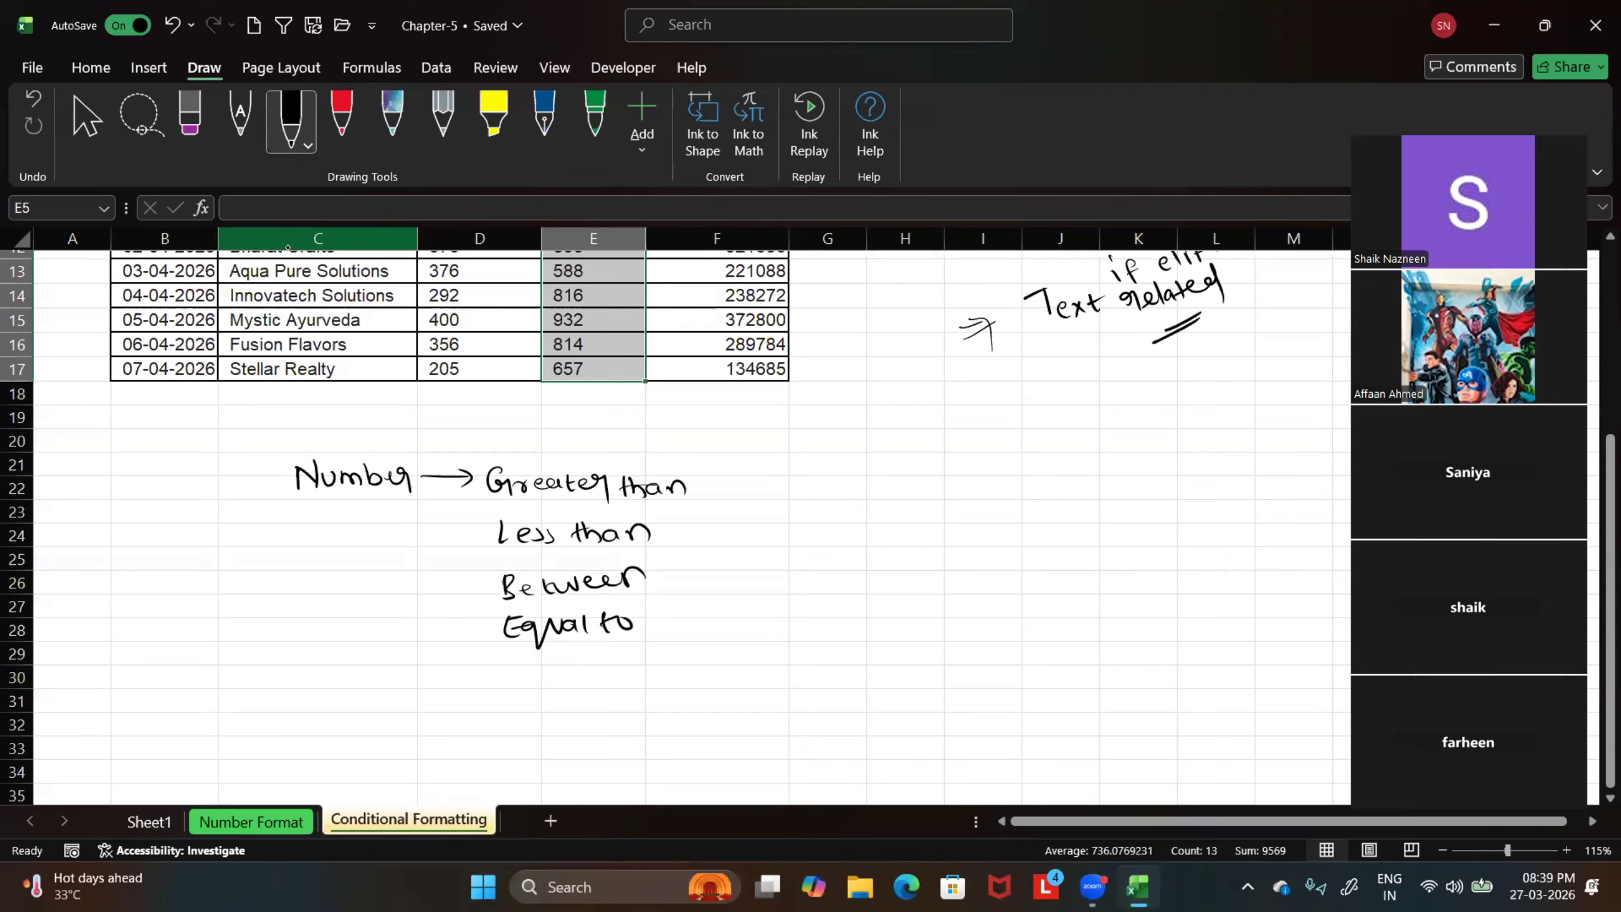
# Handwrite the heading "Text related" beside the number notes, with "Text that contain" below it
pyautogui.moveTo(1564, 6)
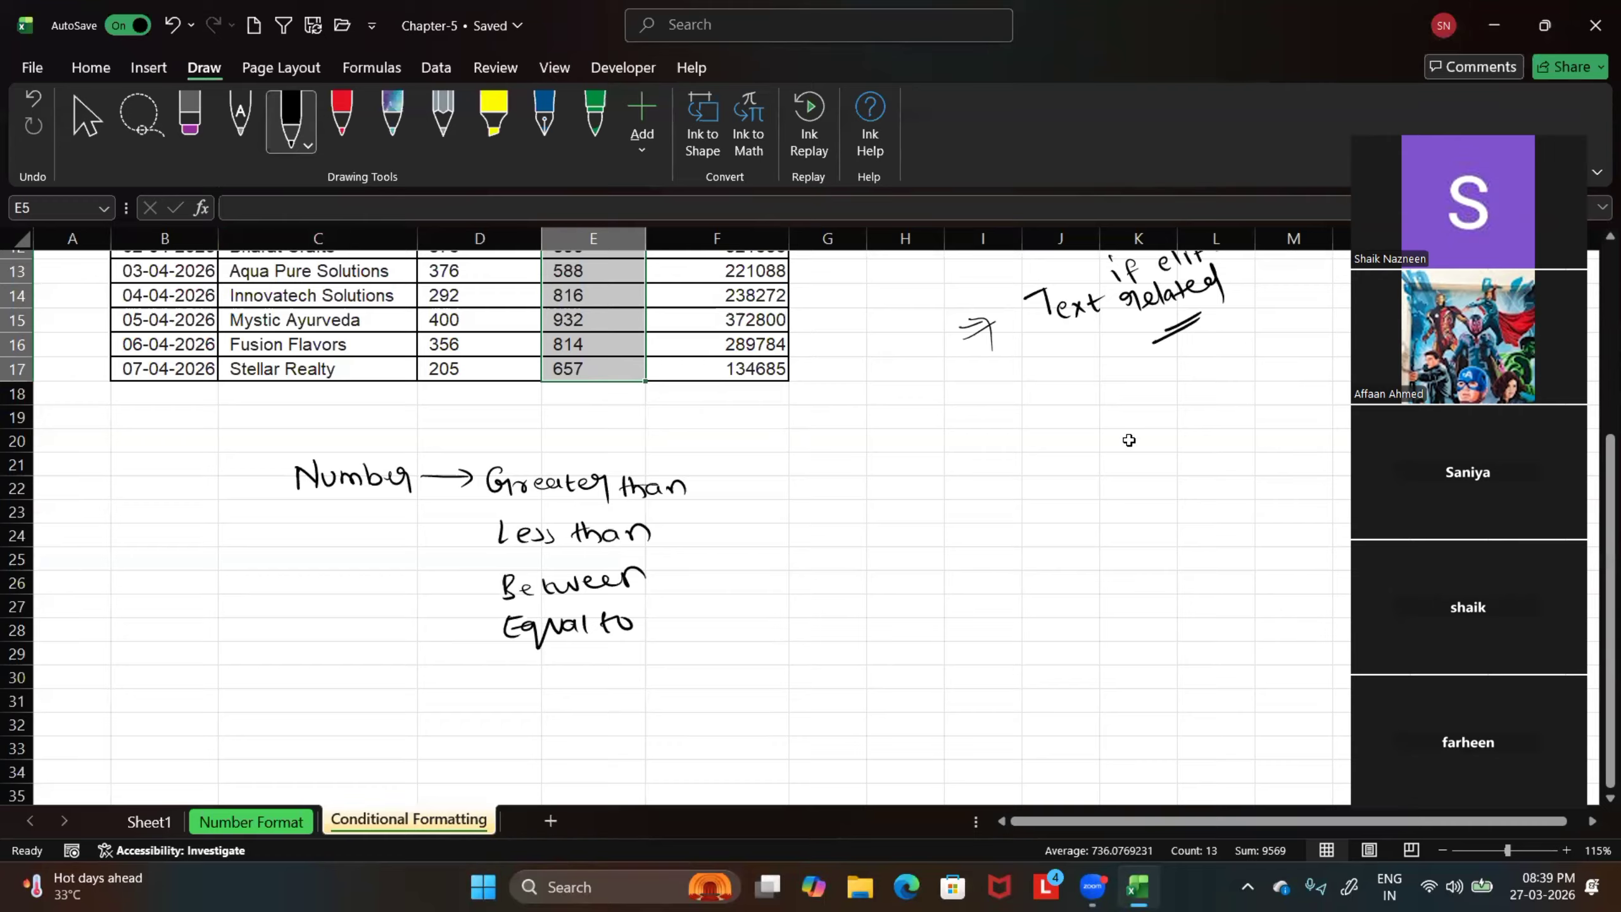
pyautogui.moveTo(807, 461); pyautogui.dragTo(809, 483)
pyautogui.moveTo(792, 465)
pyautogui.mouseDown()
pyautogui.moveTo(815, 459)
pyautogui.moveTo(831, 480)
pyautogui.mouseUp()
pyautogui.moveTo(833, 468); pyautogui.dragTo(835, 481)
pyautogui.moveTo(854, 461)
pyautogui.mouseDown()
pyautogui.moveTo(858, 480)
pyautogui.moveTo(928, 471)
pyautogui.moveTo(1003, 441)
pyautogui.moveTo(999, 470)
pyautogui.mouseUp()
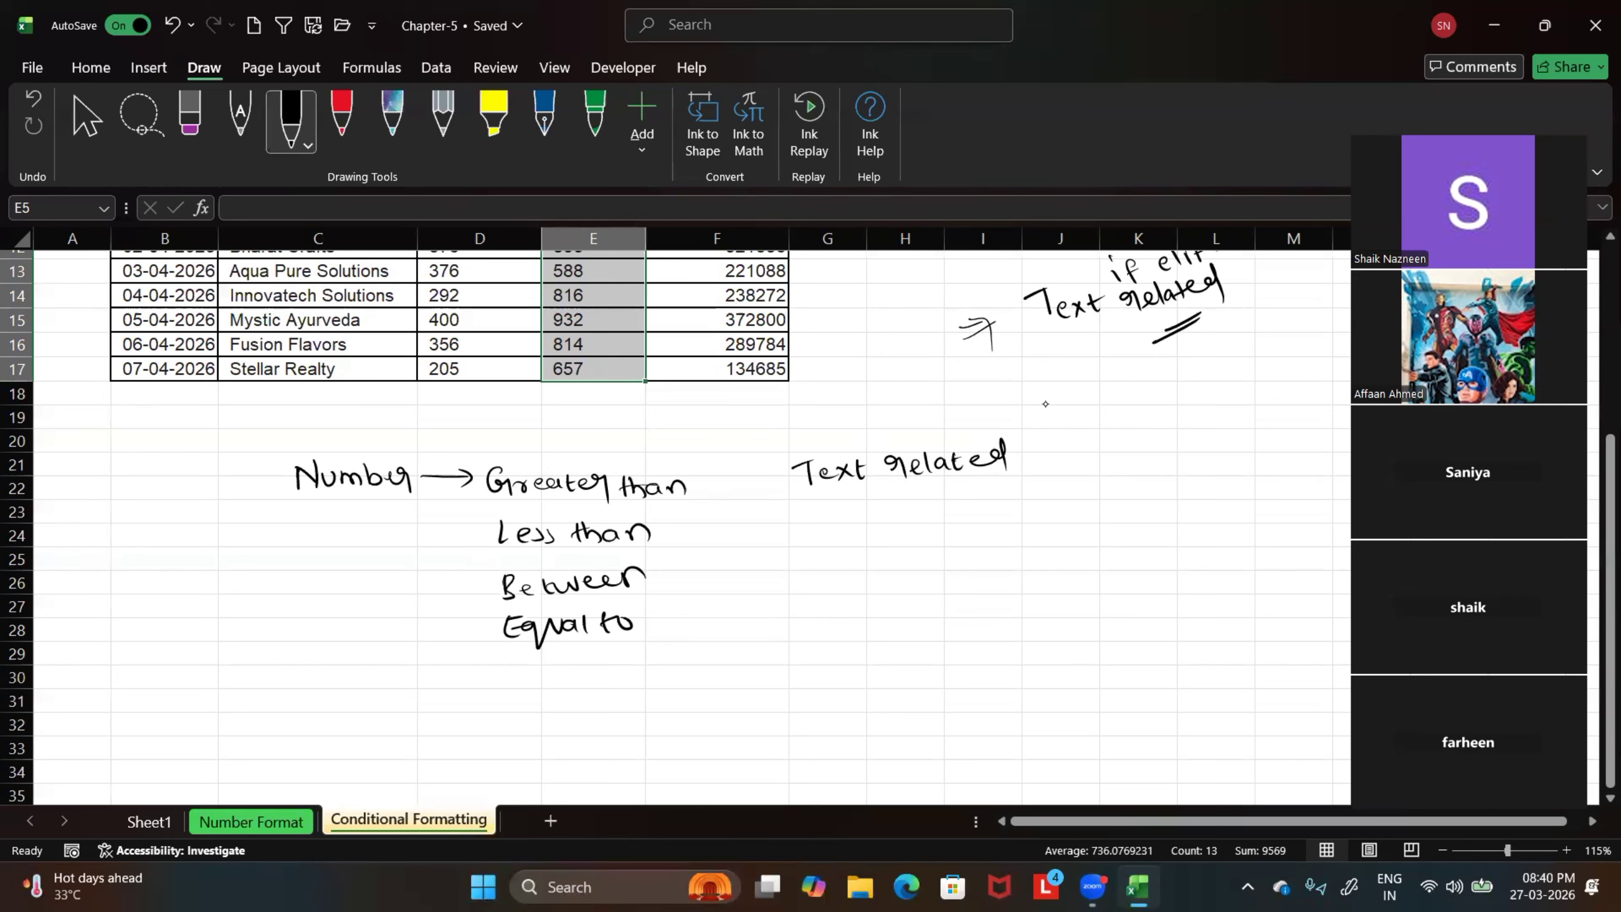
pyautogui.moveTo(859, 510); pyautogui.dragTo(884, 505)
pyautogui.moveTo(876, 506); pyautogui.dragTo(876, 528)
pyautogui.moveTo(893, 519); pyautogui.dragTo(925, 524)
pyautogui.moveTo(925, 511)
pyautogui.mouseDown()
pyautogui.moveTo(911, 525)
pyautogui.moveTo(938, 522)
pyautogui.mouseUp()
pyautogui.moveTo(929, 509)
pyautogui.mouseDown()
pyautogui.moveTo(1123, 491)
pyautogui.moveTo(1188, 437)
pyautogui.mouseUp()
# Handwrite the heading "Date related" beside the text notes, with "A Date occuring" below it
pyautogui.moveTo(1221, 425)
pyautogui.mouseDown()
pyautogui.moveTo(1207, 434)
pyautogui.moveTo(1230, 433)
pyautogui.mouseUp()
pyautogui.moveTo(1237, 421)
pyautogui.mouseDown()
pyautogui.moveTo(1239, 435)
pyautogui.moveTo(1260, 422)
pyautogui.mouseUp()
pyautogui.moveTo(1251, 425)
pyautogui.mouseDown()
pyautogui.moveTo(1273, 422)
pyautogui.moveTo(1240, 455)
pyautogui.moveTo(1295, 449)
pyautogui.mouseUp()
pyautogui.moveTo(1299, 453); pyautogui.dragTo(1305, 434)
pyautogui.moveTo(1182, 504)
pyautogui.mouseDown()
pyautogui.moveTo(1285, 495)
pyautogui.moveTo(1225, 525)
pyautogui.moveTo(1240, 528)
pyautogui.mouseUp()
pyautogui.moveTo(1246, 518); pyautogui.dragTo(1282, 524)
pyautogui.moveTo(1270, 511)
pyautogui.mouseDown()
pyautogui.moveTo(1313, 505)
pyautogui.moveTo(1308, 557)
pyautogui.moveTo(1298, 525)
pyautogui.mouseUp()
pyautogui.click(1310, 490)
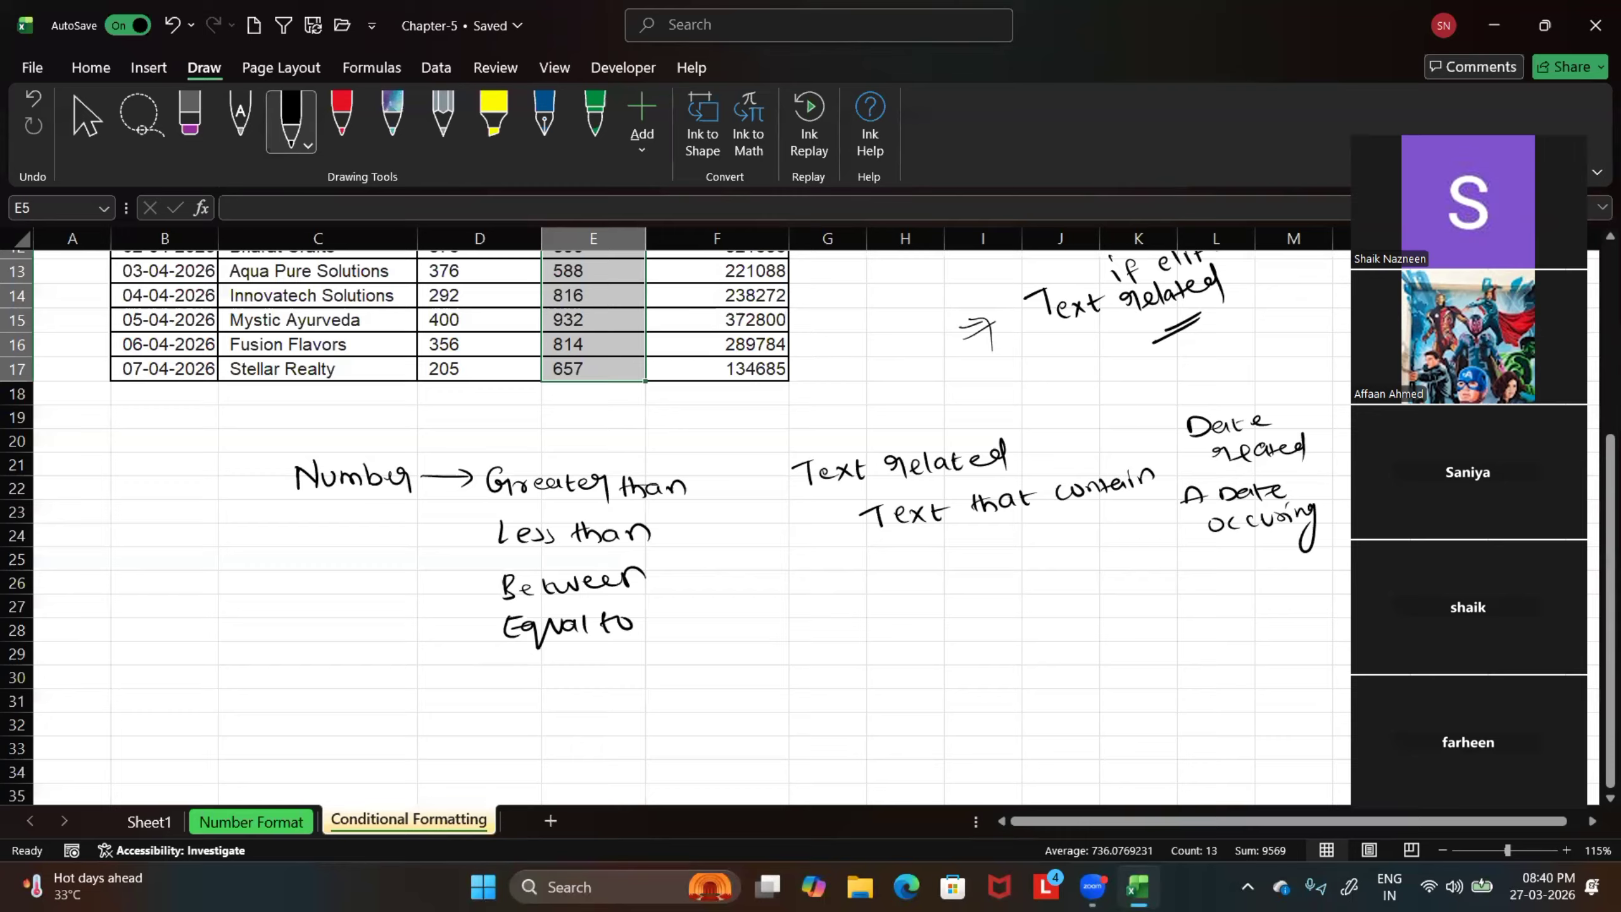
# Draw a tick mark above each of the handwritten Number, Text related and Date related headings
pyautogui.moveTo(361, 457); pyautogui.dragTo(394, 436)
pyautogui.moveTo(898, 447); pyautogui.dragTo(935, 415)
pyautogui.moveTo(1235, 407); pyautogui.dragTo(1275, 382)
# Select the Rate values in E5:E17 and start a Greater Than highlight rule for them
pyautogui.scroll(4, 677, 524)
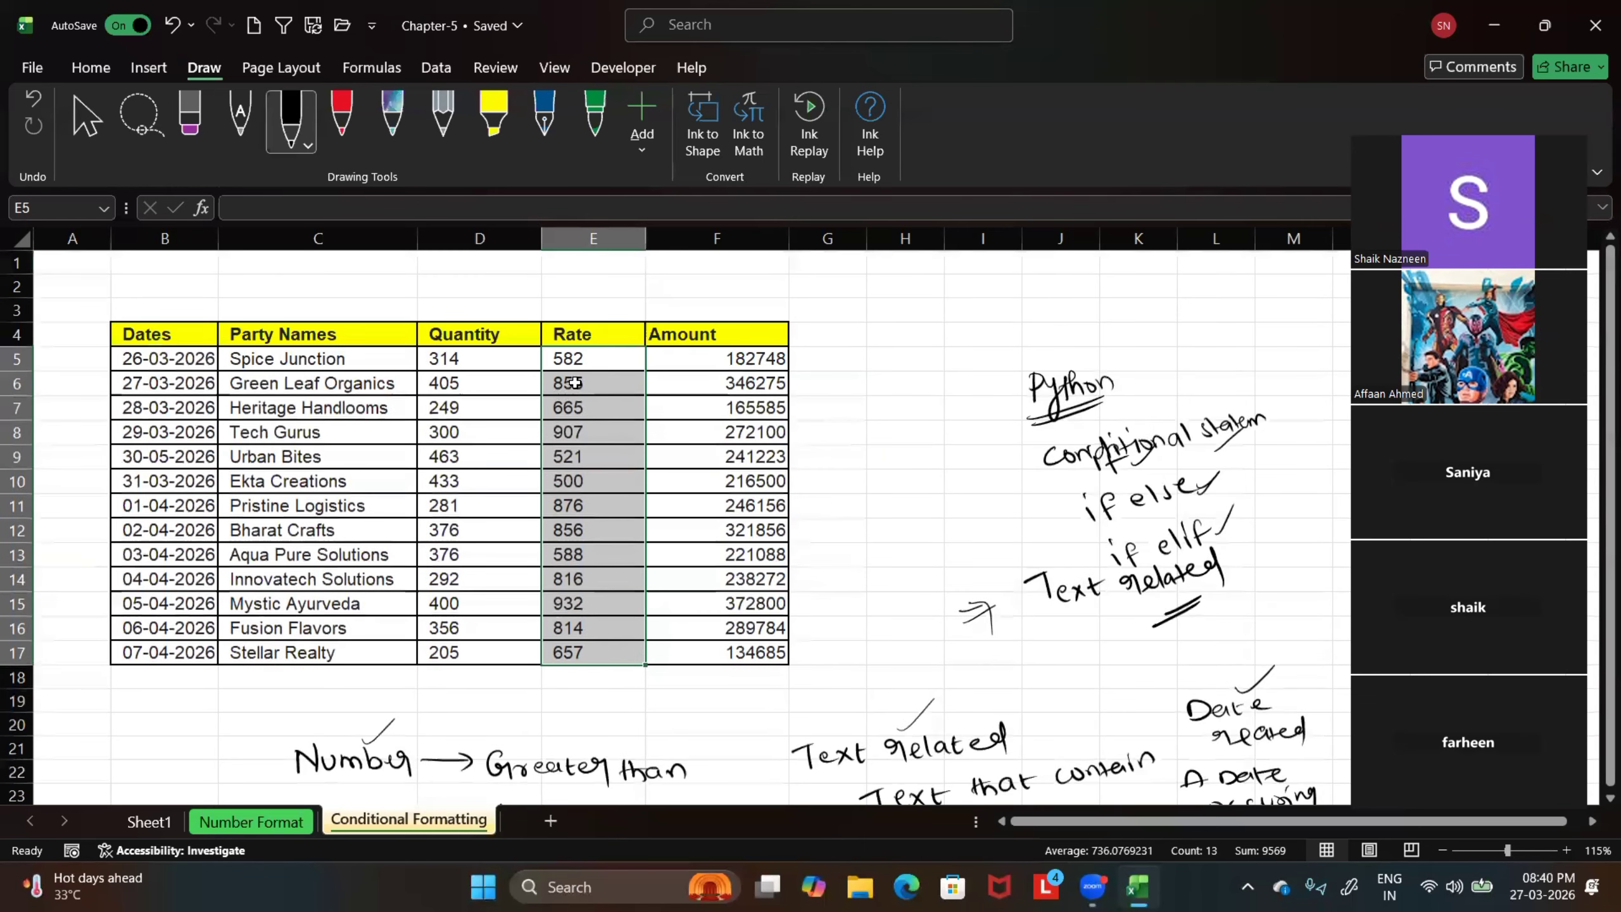
pyautogui.click(829, 383)
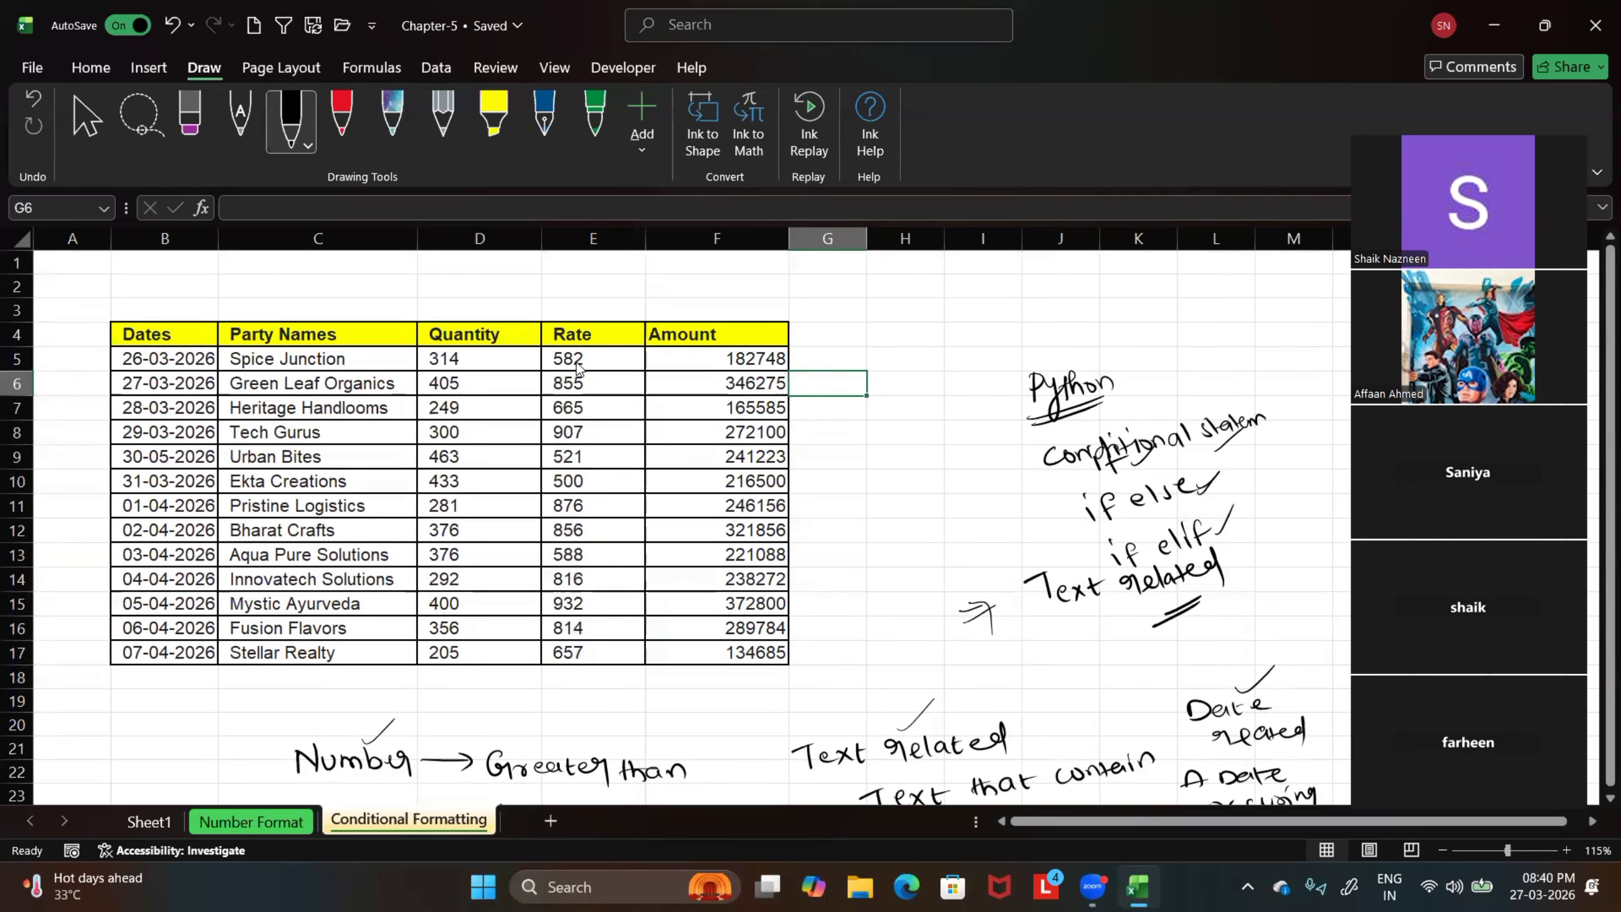
pyautogui.moveTo(579, 366); pyautogui.dragTo(568, 655)
pyautogui.scroll(2, 825, 430)
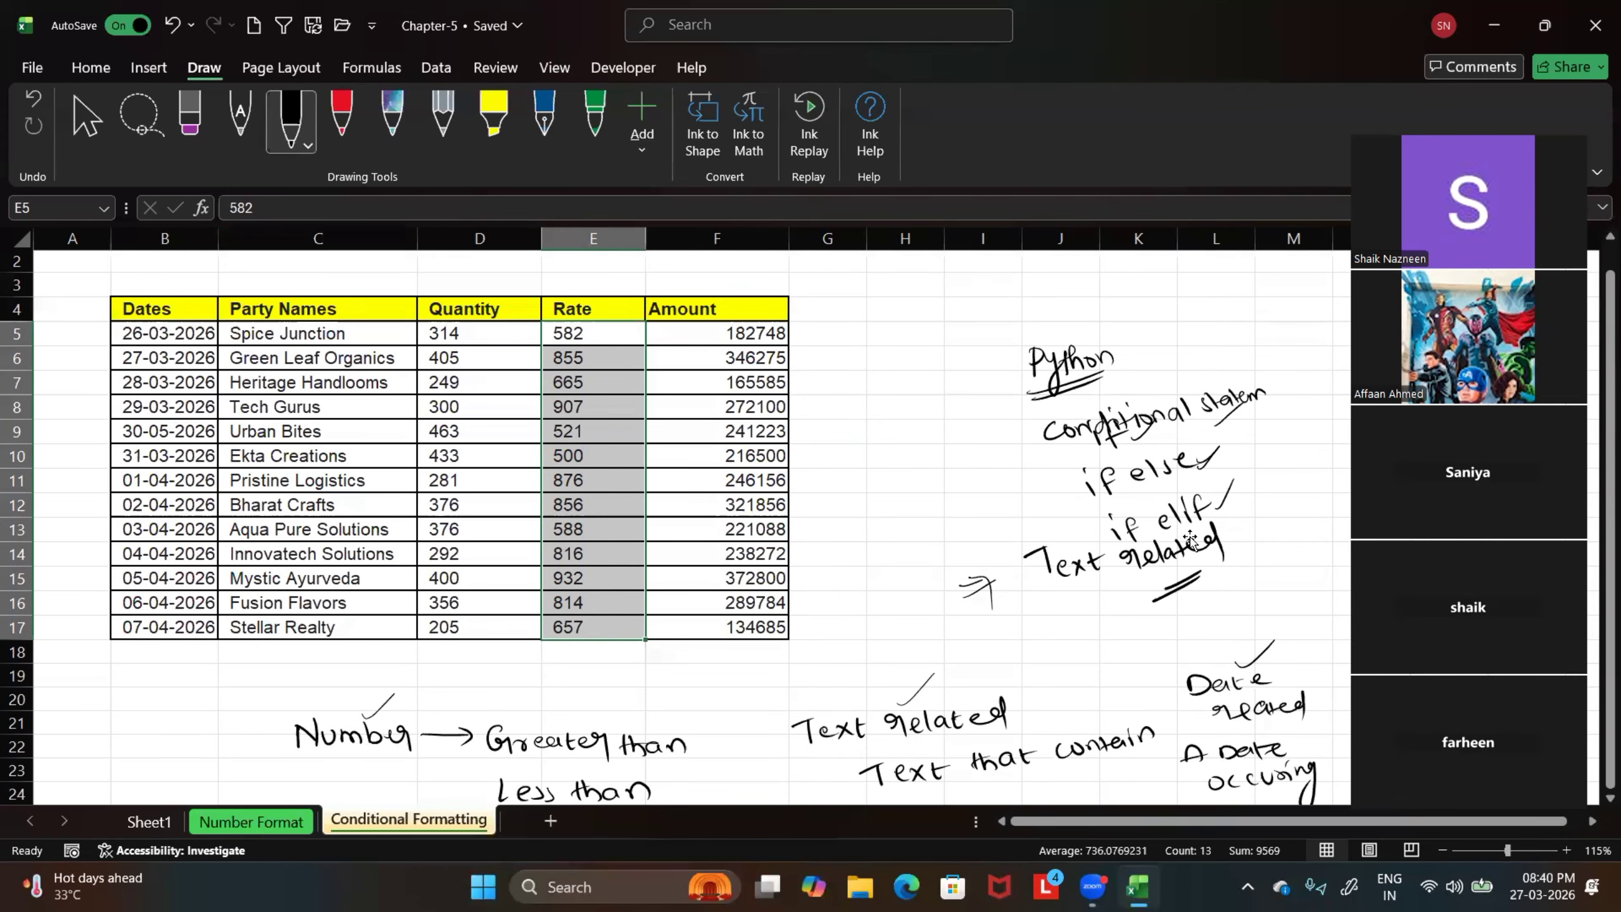
pyautogui.click(91, 67)
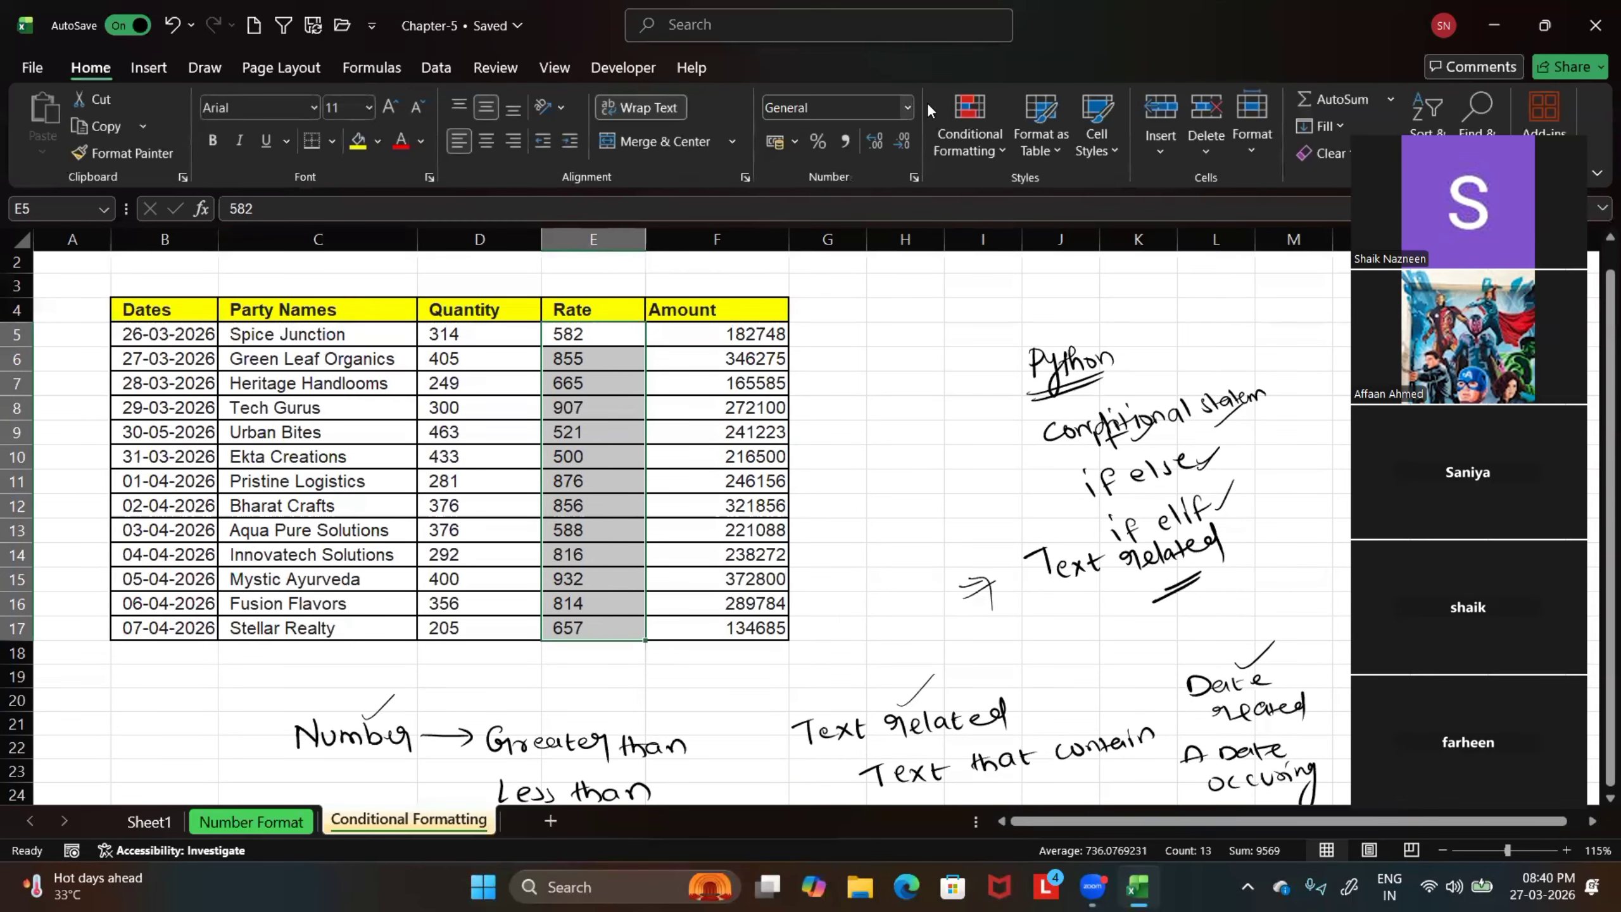
pyautogui.click(1003, 144)
pyautogui.moveTo(1018, 196)
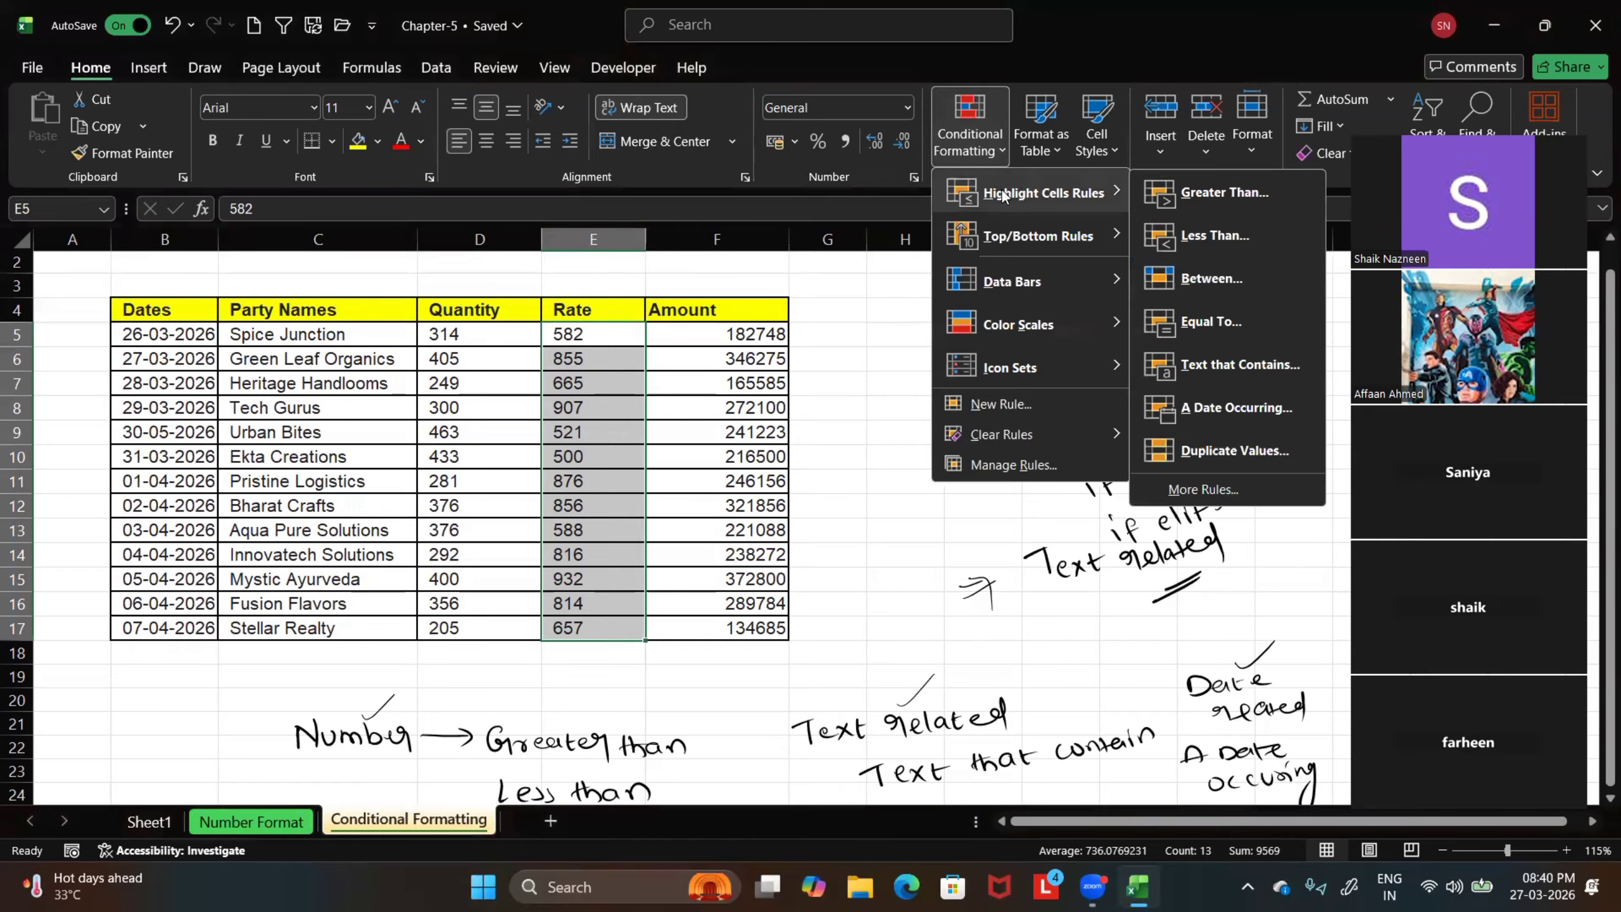
pyautogui.click(1199, 191)
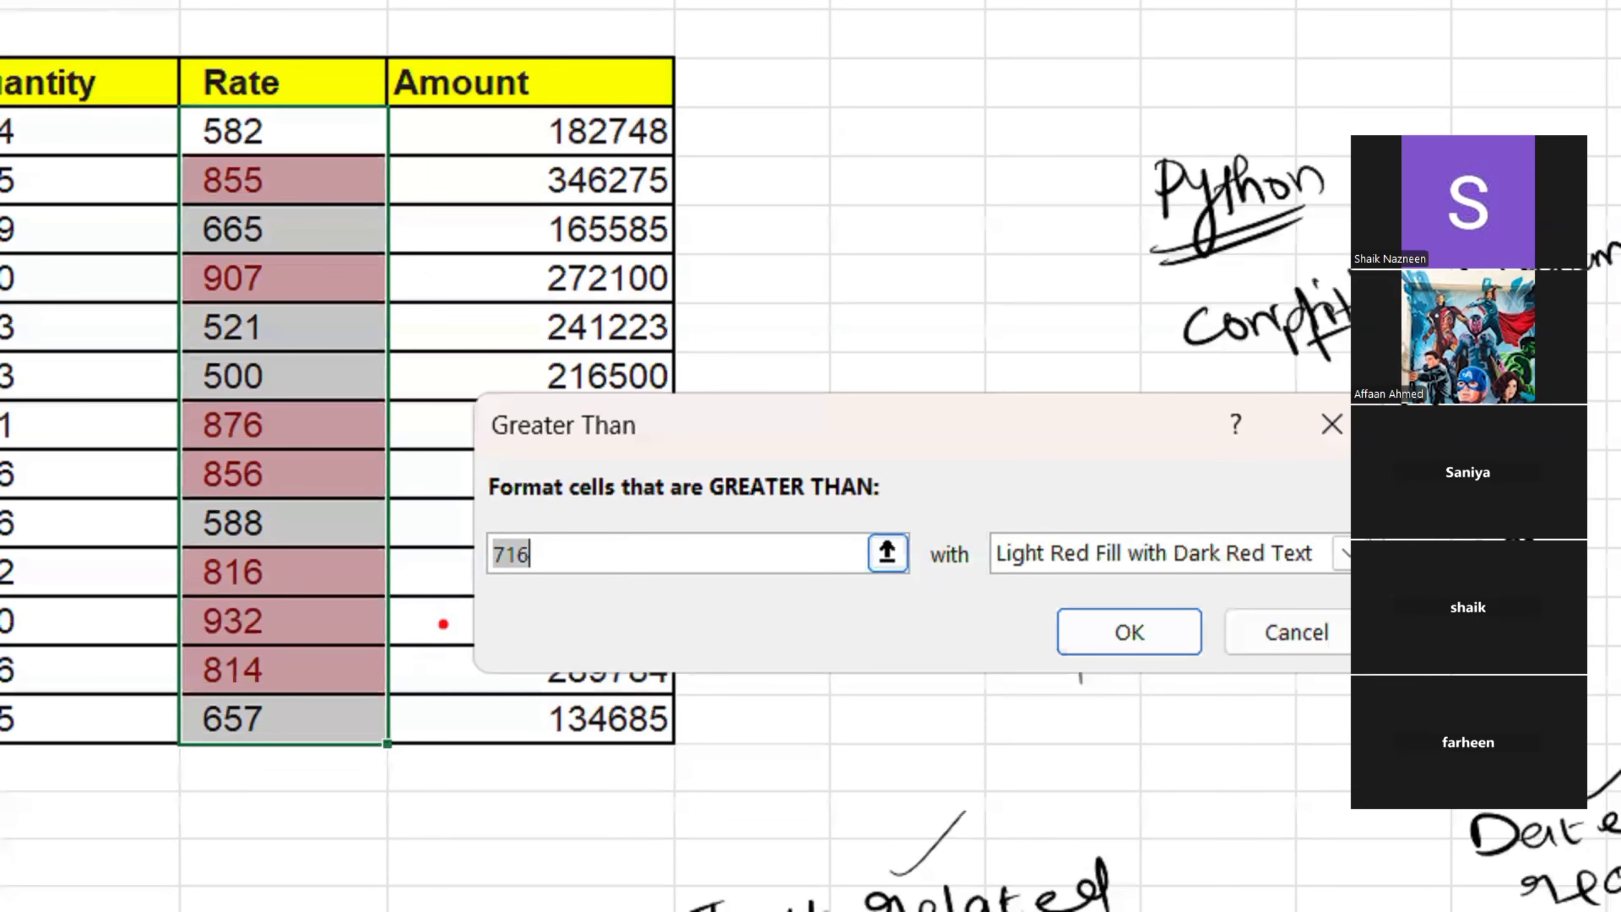
# On the magnified view, box the rule's threshold field in red and draw red arrows at the first five Rate values
pyautogui.moveTo(468, 521)
pyautogui.mouseDown()
pyautogui.moveTo(759, 594)
pyautogui.moveTo(900, 599)
pyautogui.mouseUp()
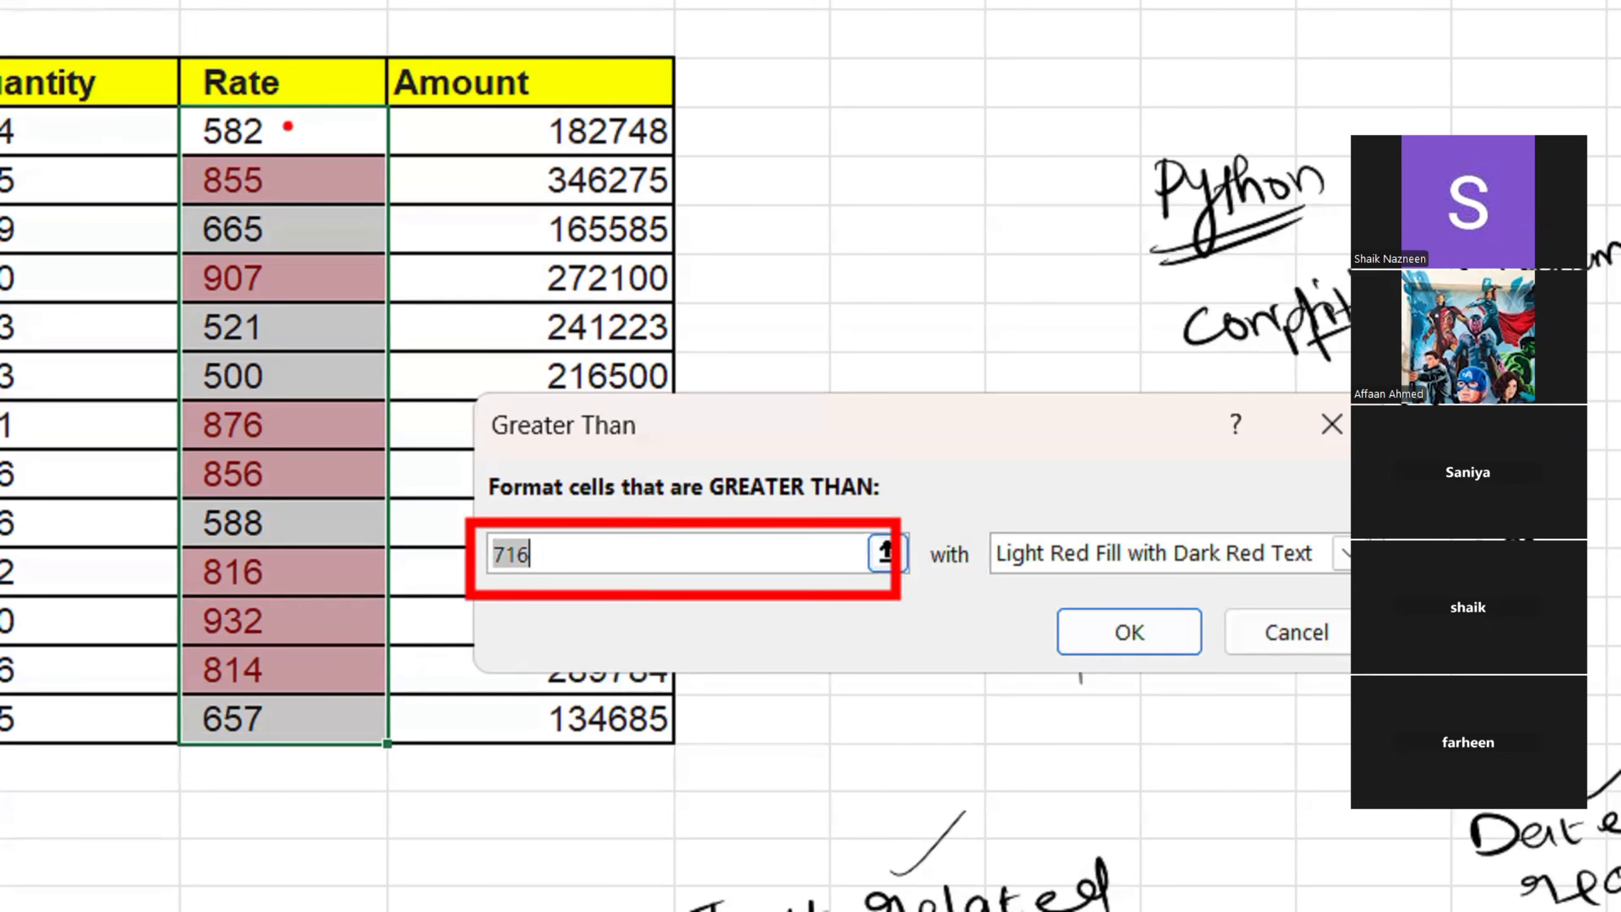
pyautogui.moveTo(289, 126); pyautogui.dragTo(459, 126)
pyautogui.moveTo(305, 184); pyautogui.dragTo(436, 183)
pyautogui.moveTo(332, 245); pyautogui.dragTo(469, 233)
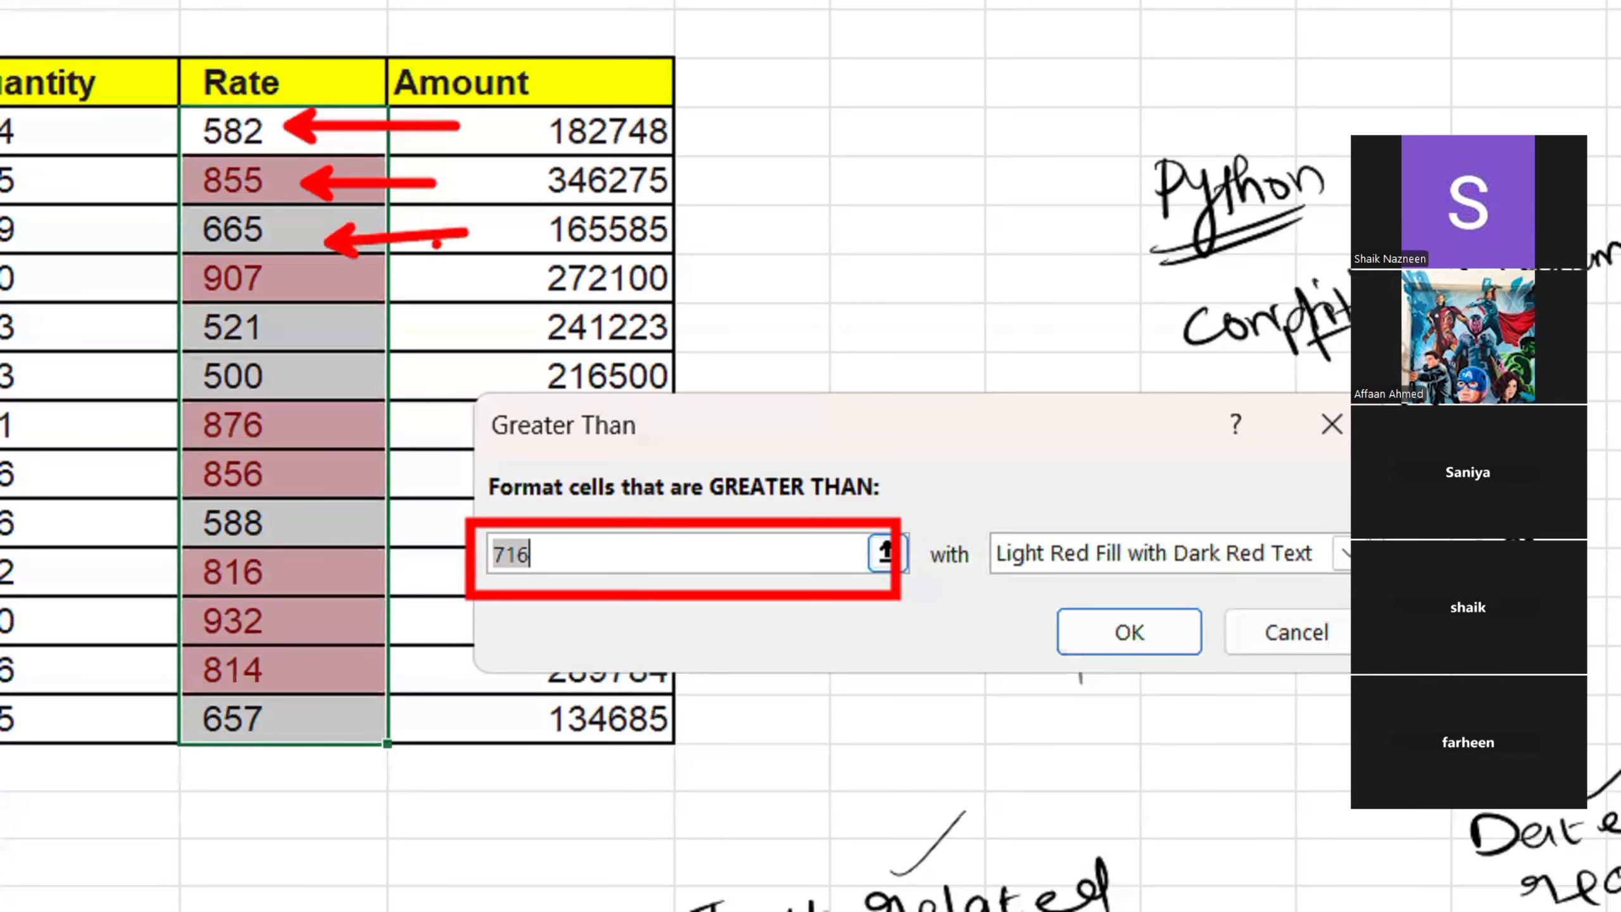
pyautogui.moveTo(295, 291); pyautogui.dragTo(408, 279)
pyautogui.moveTo(288, 320); pyautogui.dragTo(458, 345)
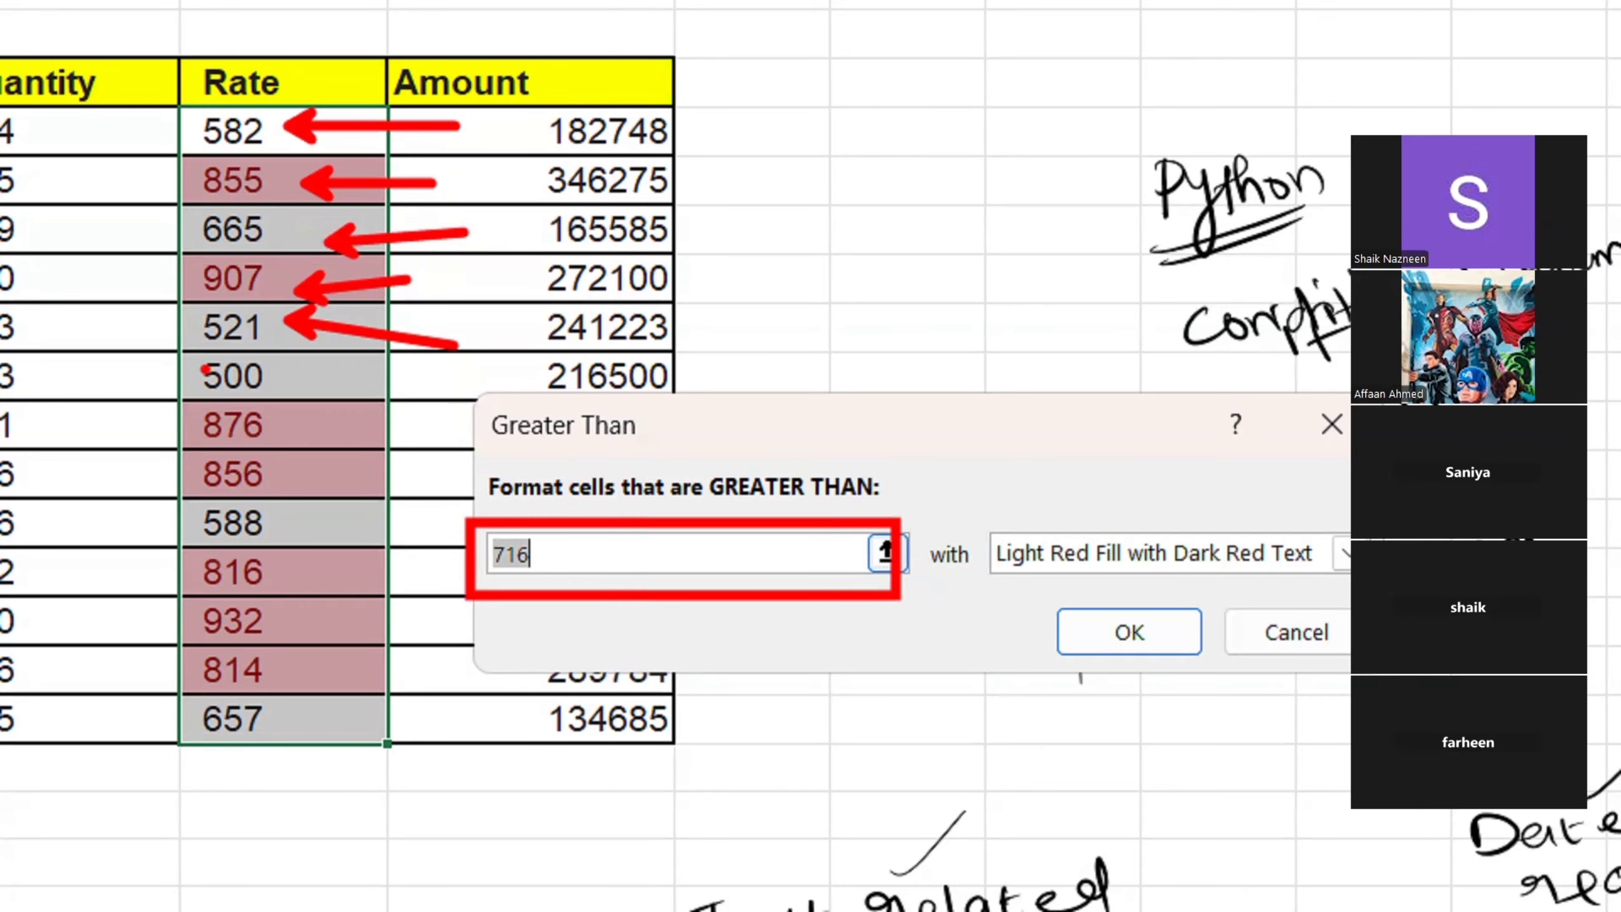
# Box the Rate value 500 and mark the rule's format choice and its list arrow in red, then leave the magnified view
pyautogui.moveTo(163, 353); pyautogui.dragTo(301, 399)
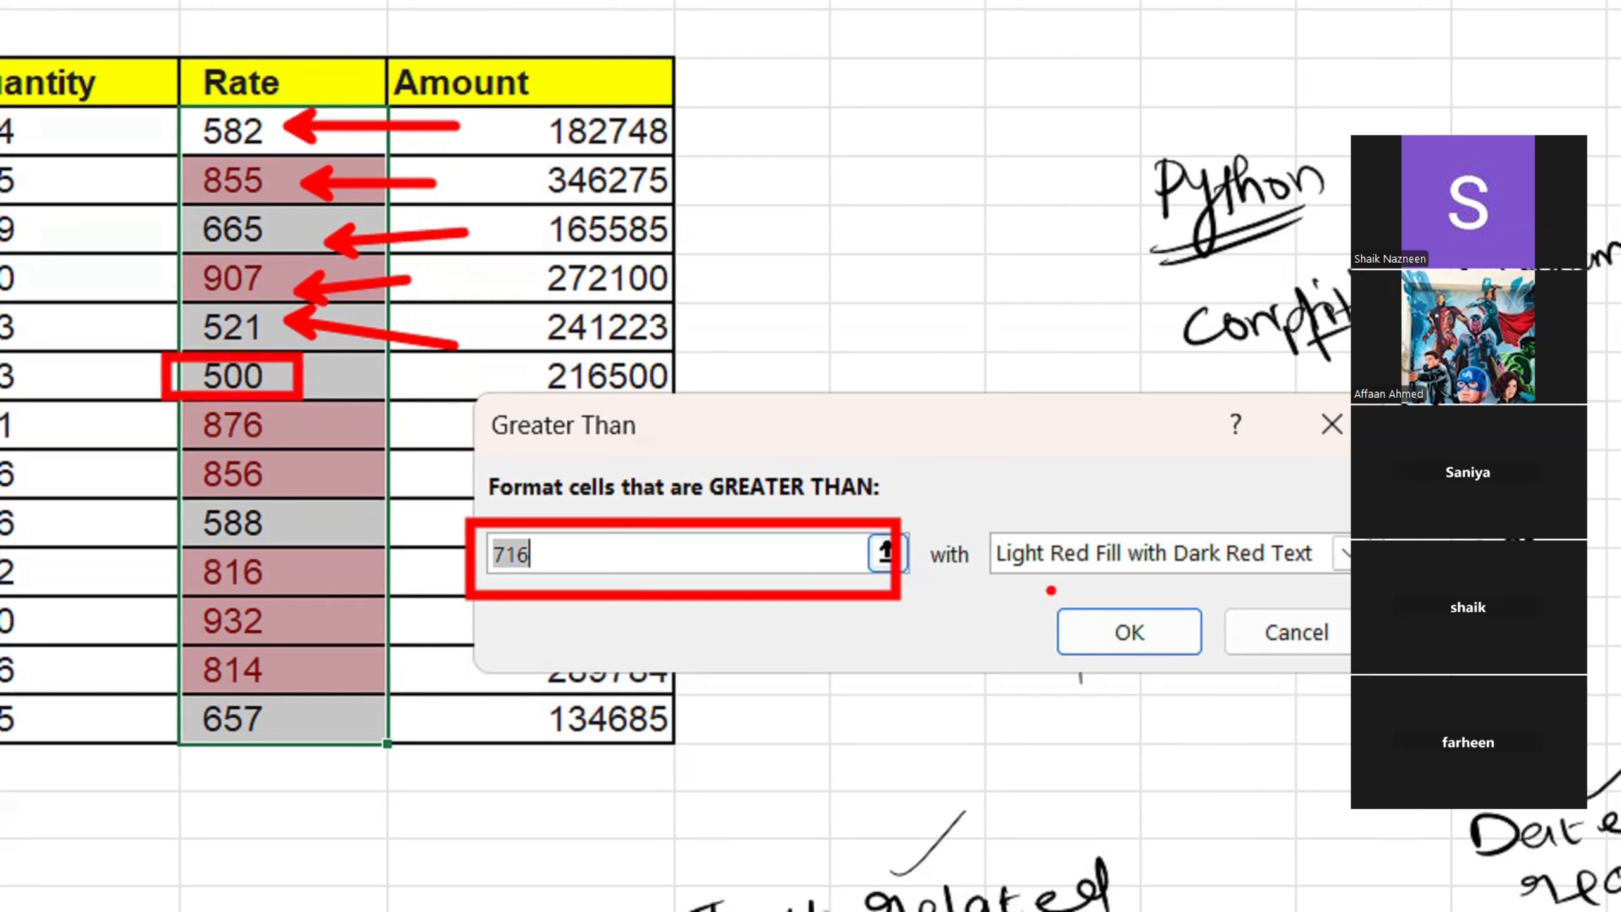
pyautogui.moveTo(966, 517)
pyautogui.mouseDown()
pyautogui.moveTo(1162, 586)
pyautogui.moveTo(1089, 533)
pyautogui.mouseUp()
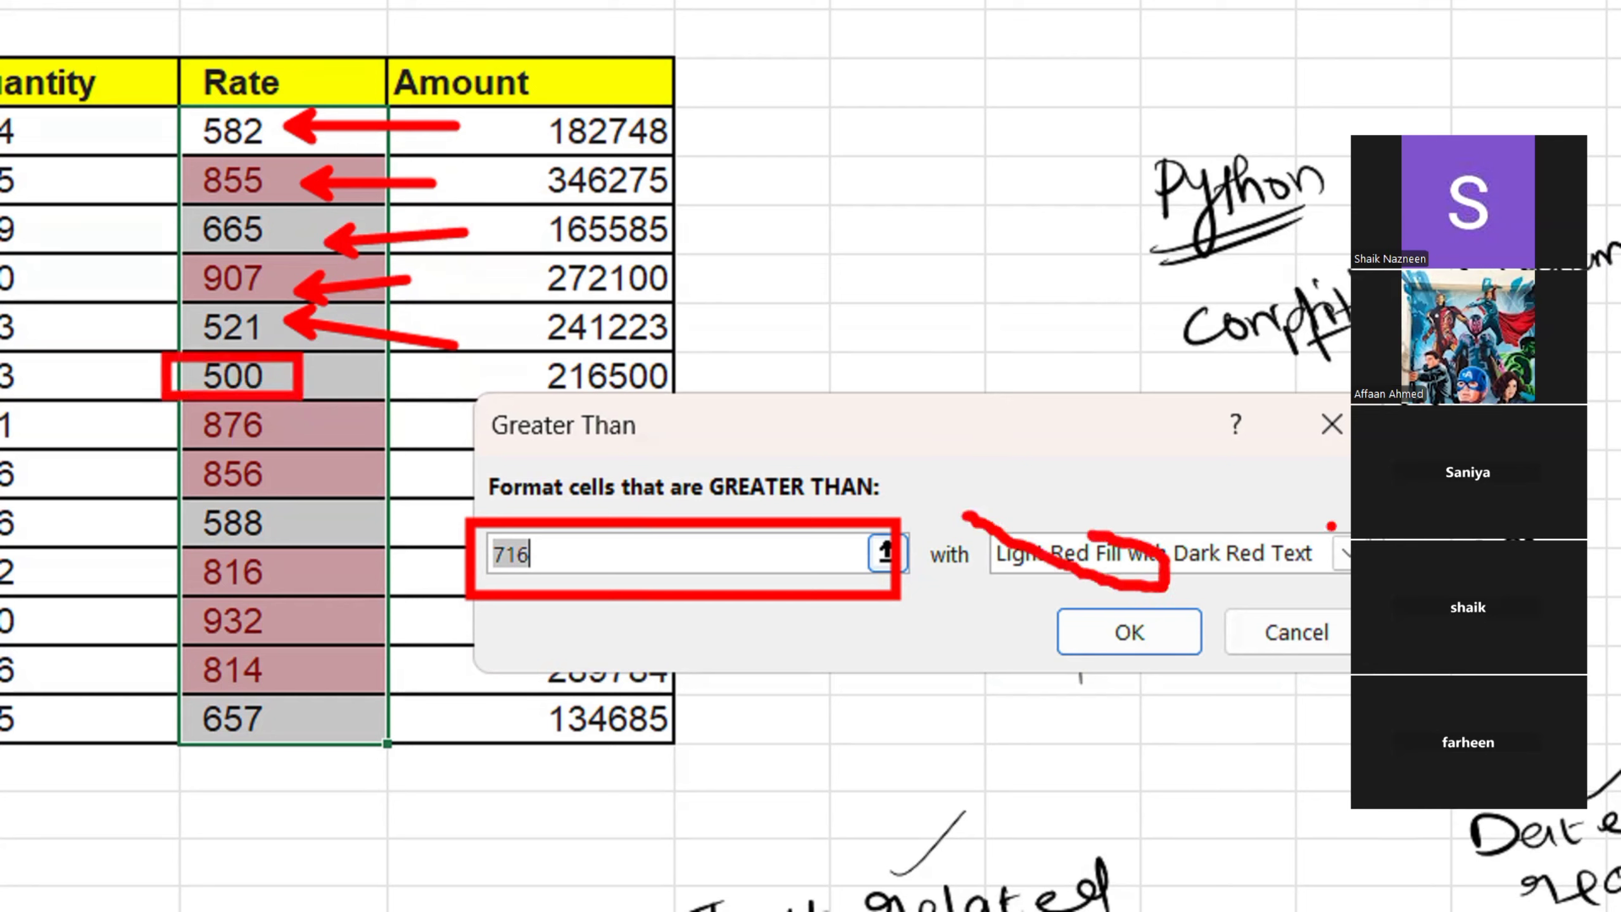
pyautogui.moveTo(1290, 508); pyautogui.dragTo(1354, 584)
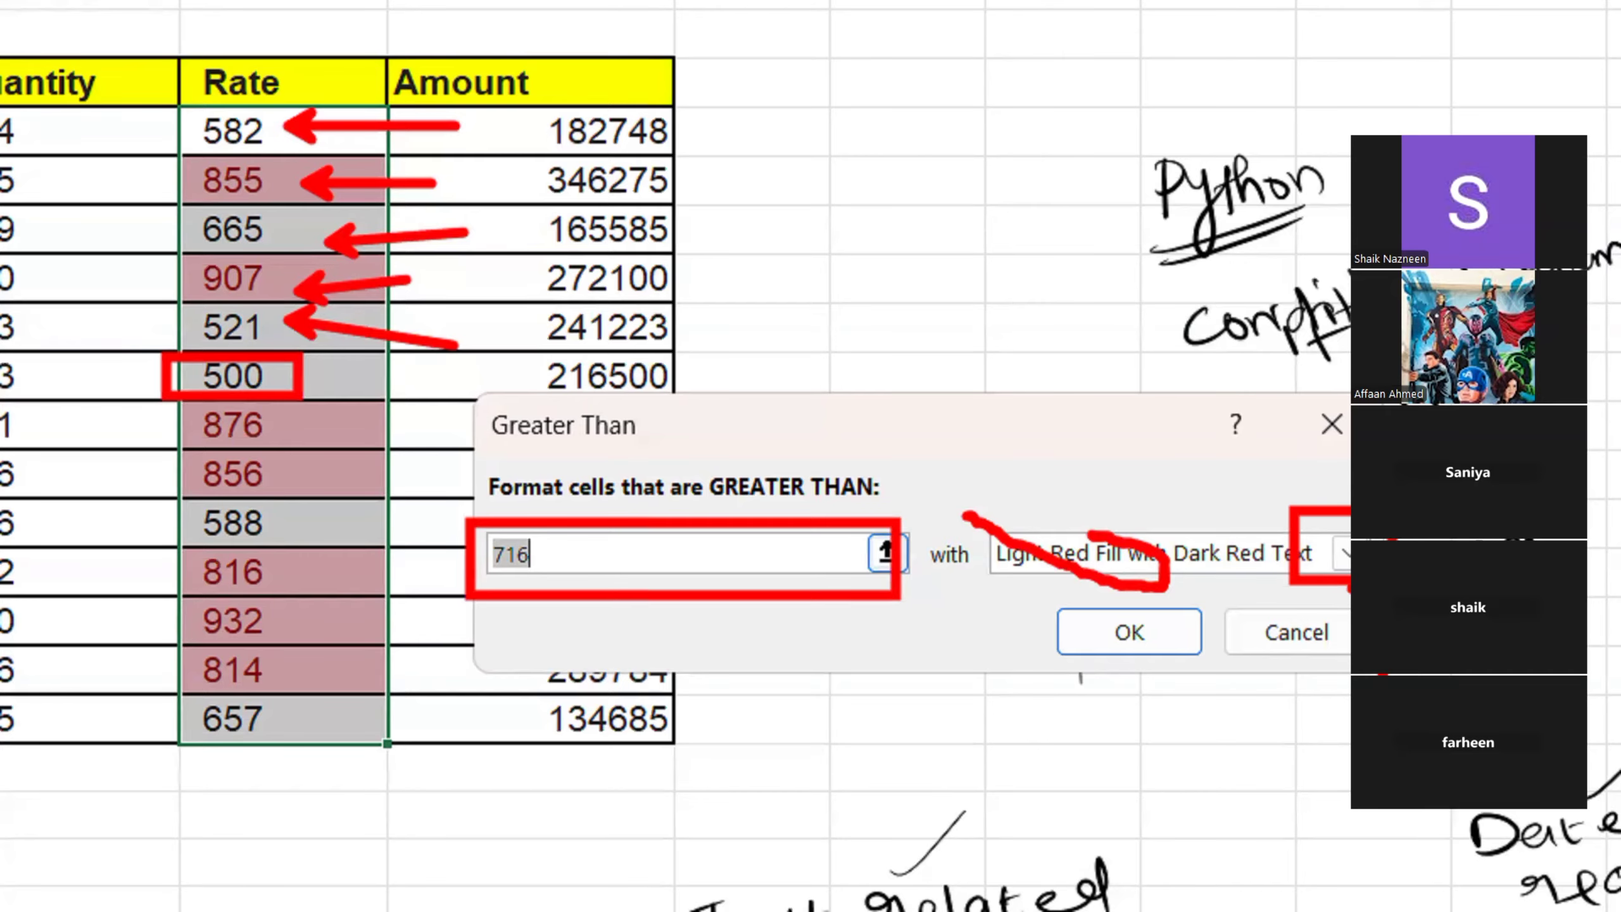
pyautogui.press('Escape')
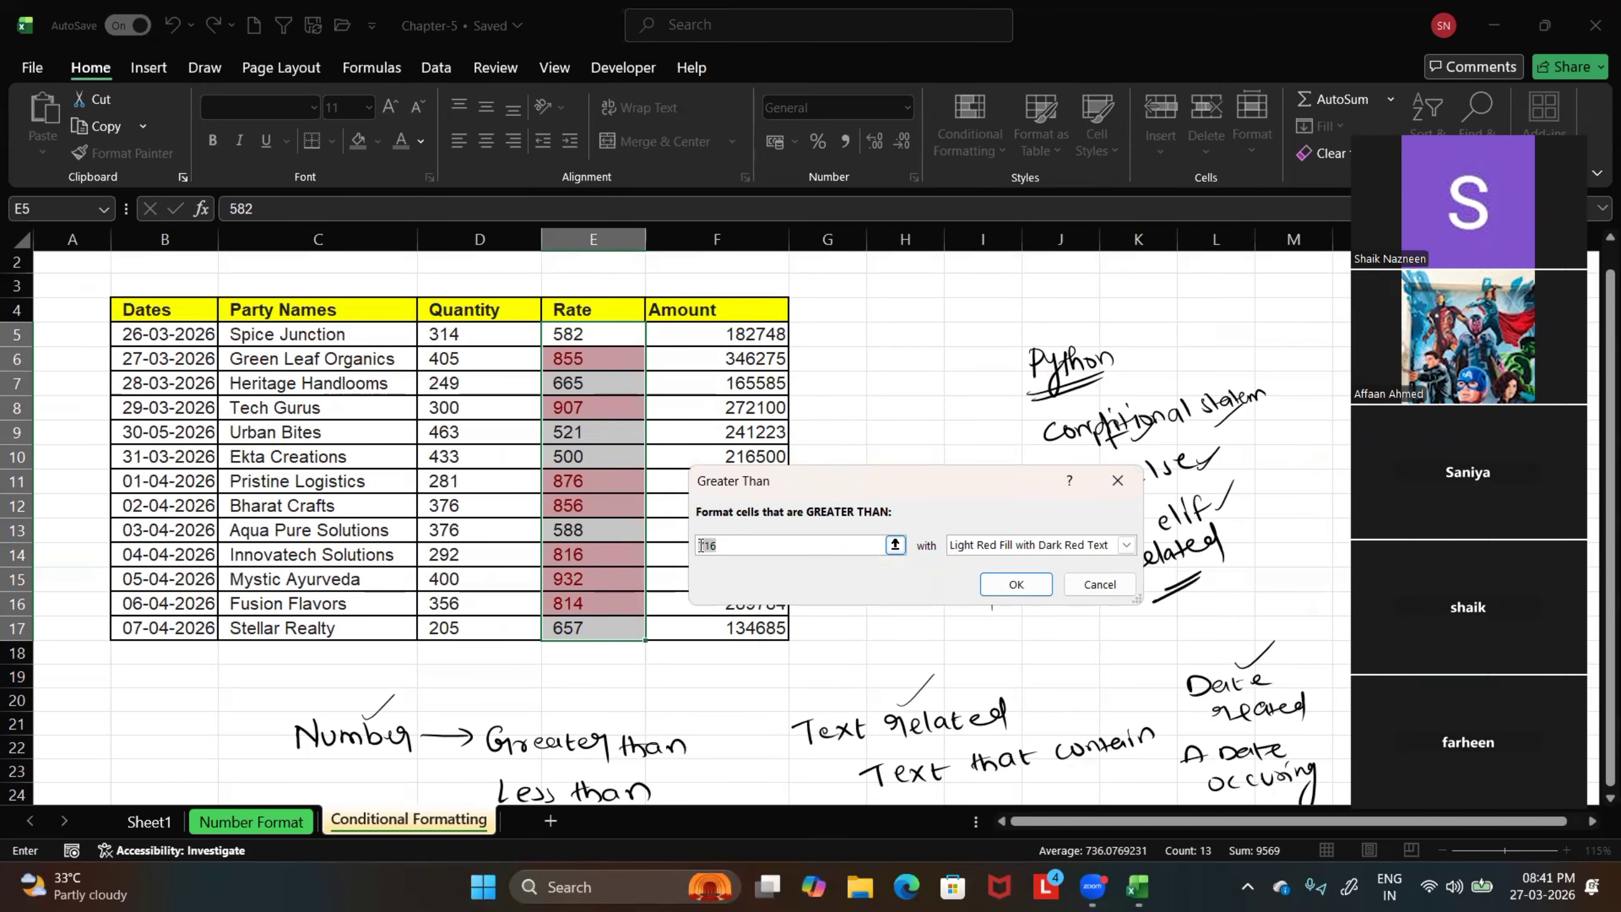
# Set the Greater Than threshold to 500 with Yellow Fill with Dark Yellow Text, apply the rule, and deselect the Rate cells
pyautogui.write('500')
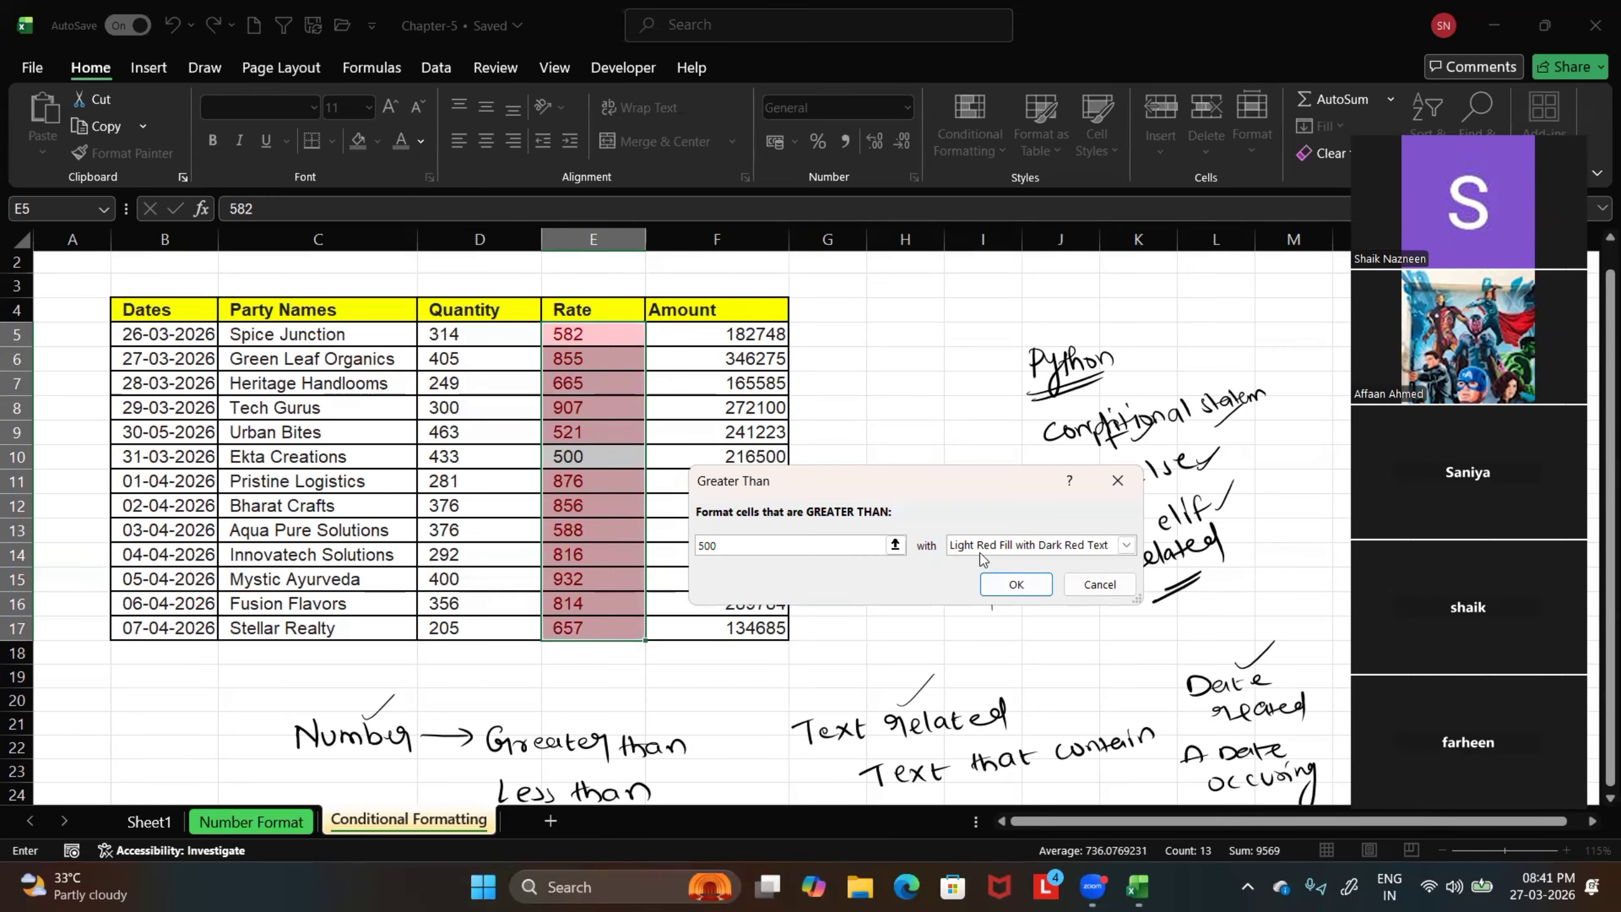
pyautogui.click(1127, 544)
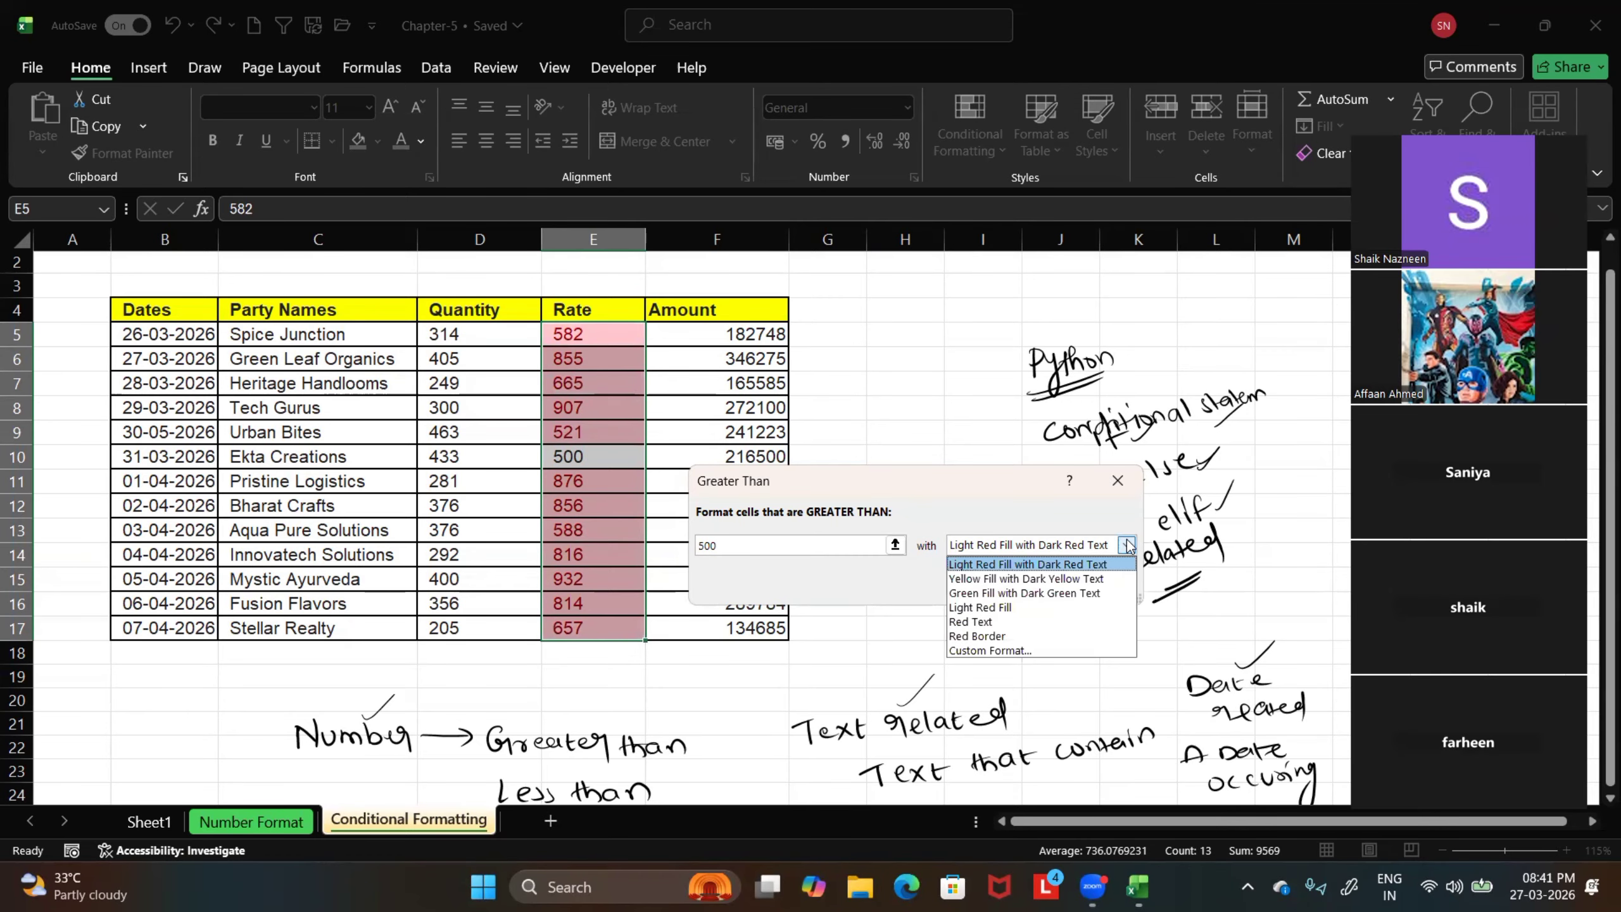
pyautogui.click(1040, 578)
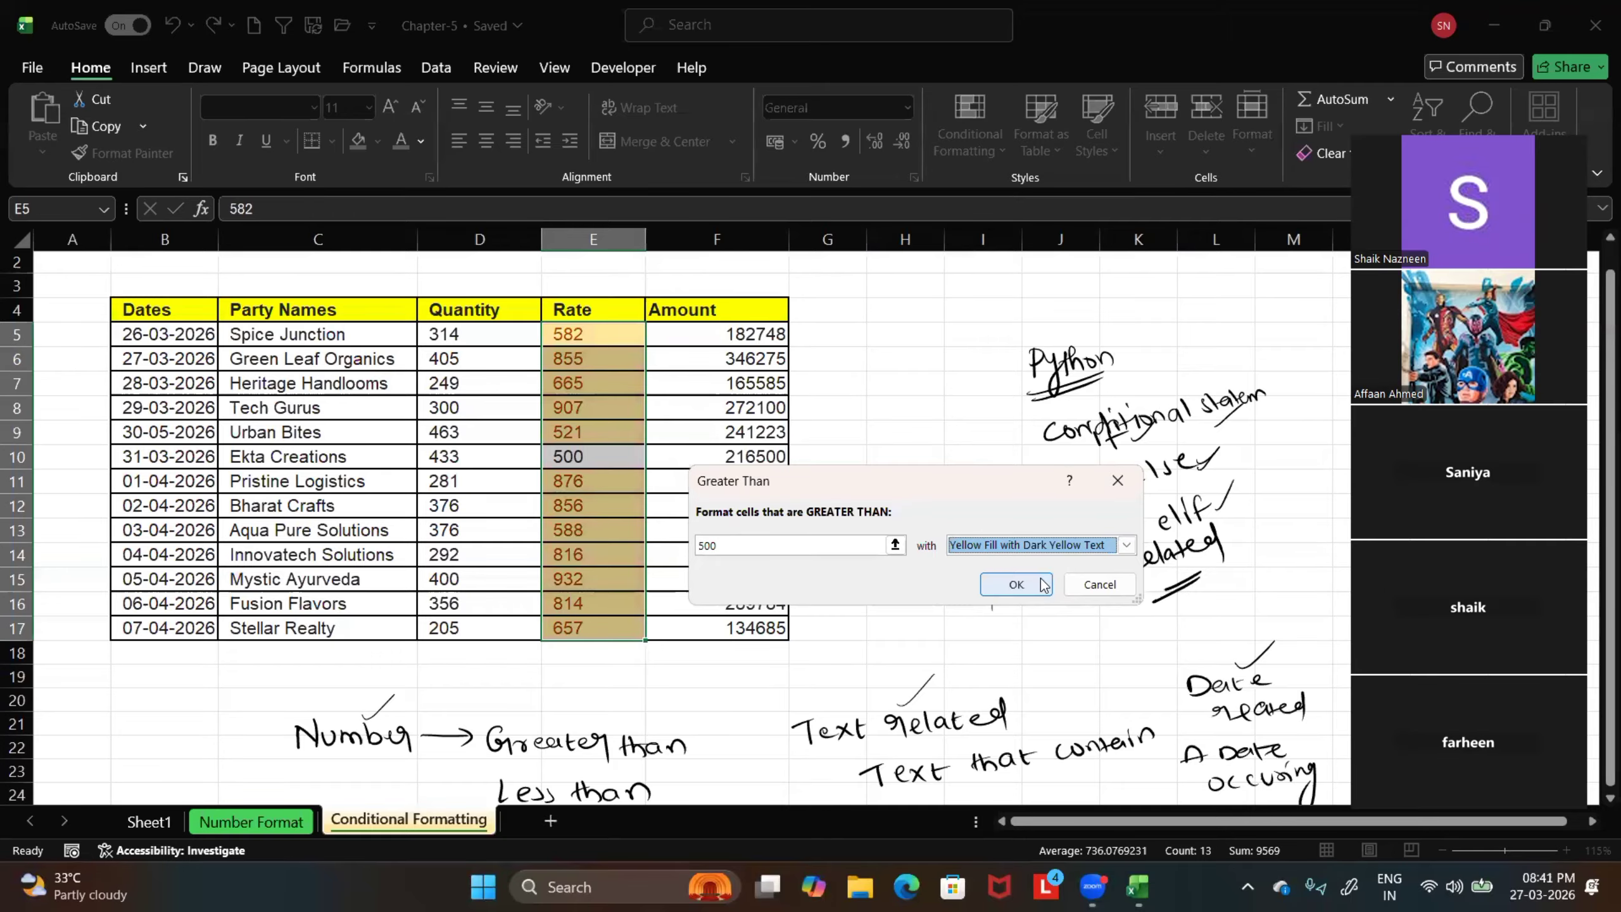
pyautogui.click(1024, 582)
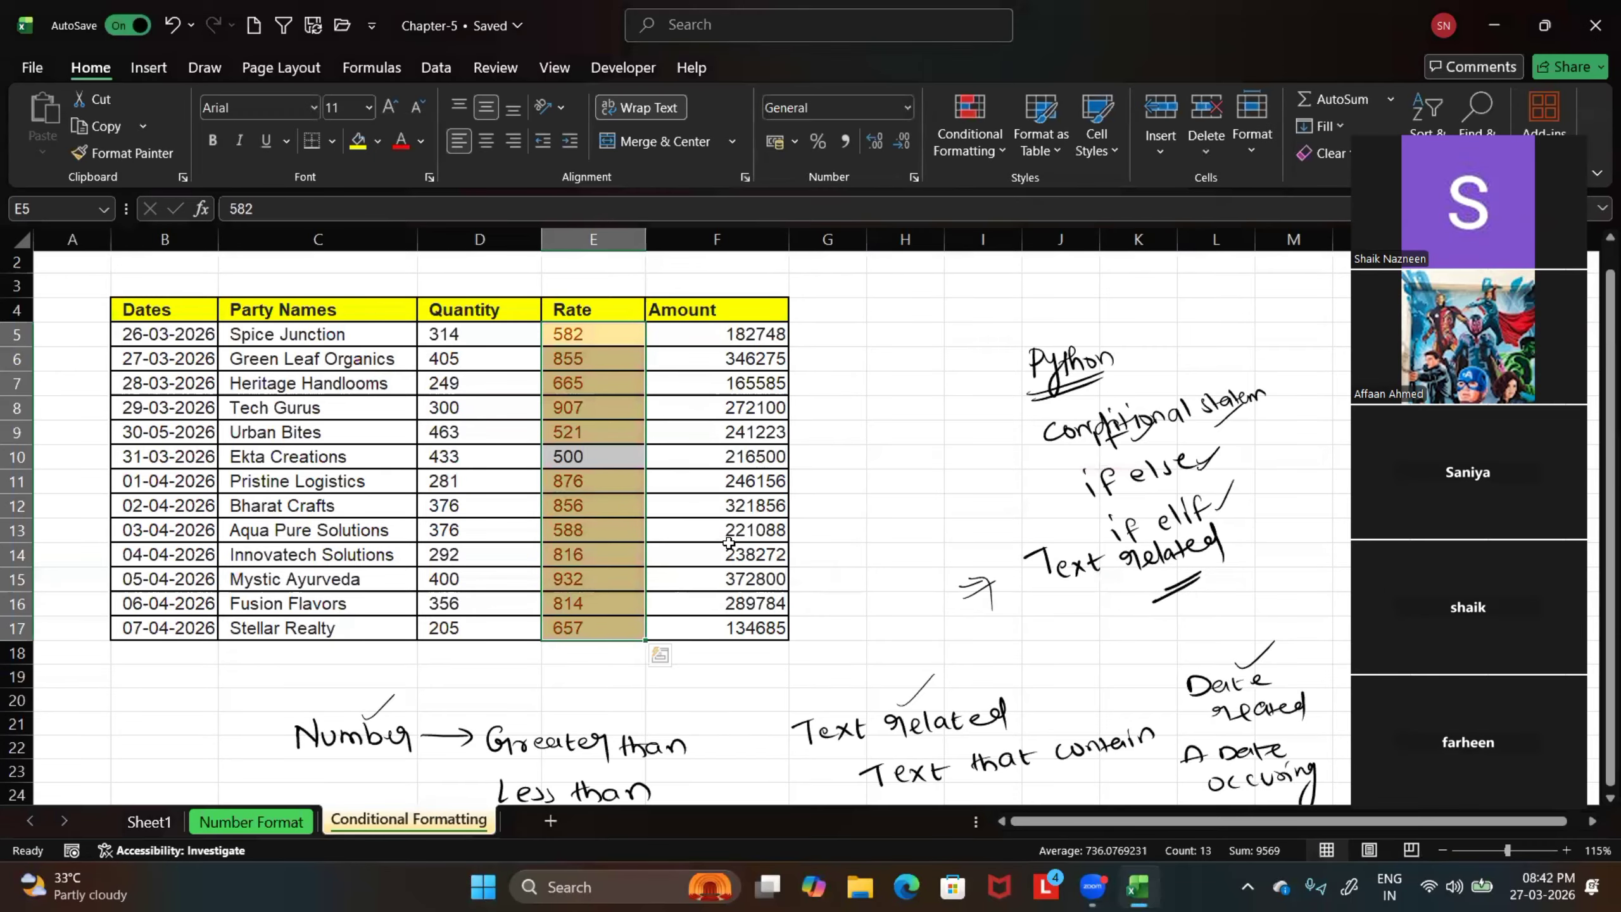
pyautogui.click(905, 530)
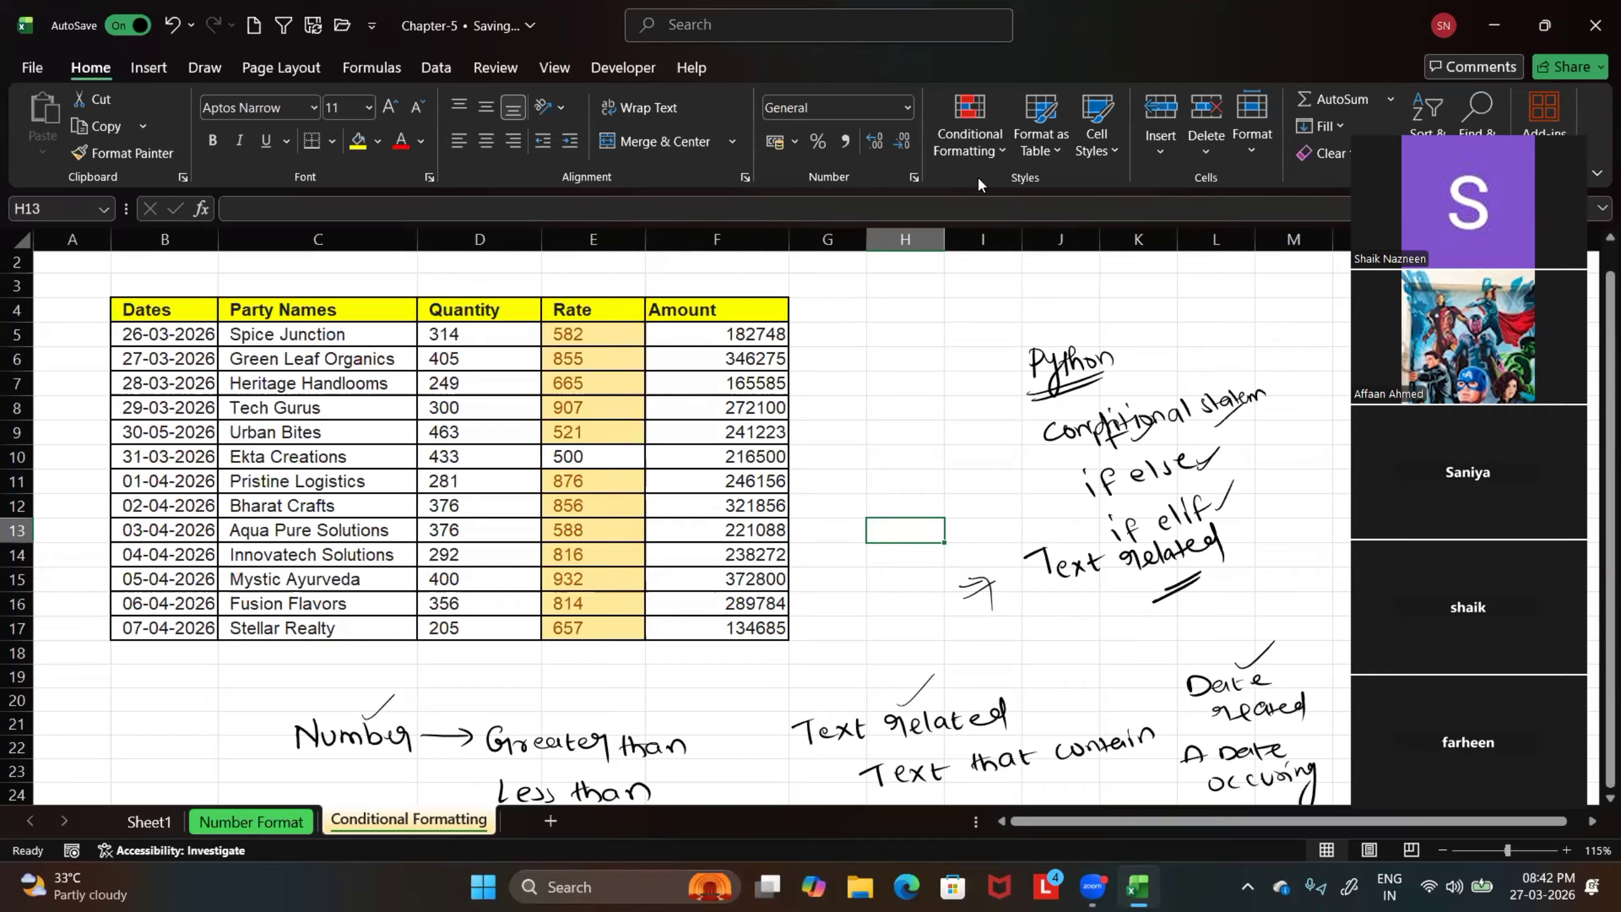
pyautogui.scroll(-1, 638, 753)
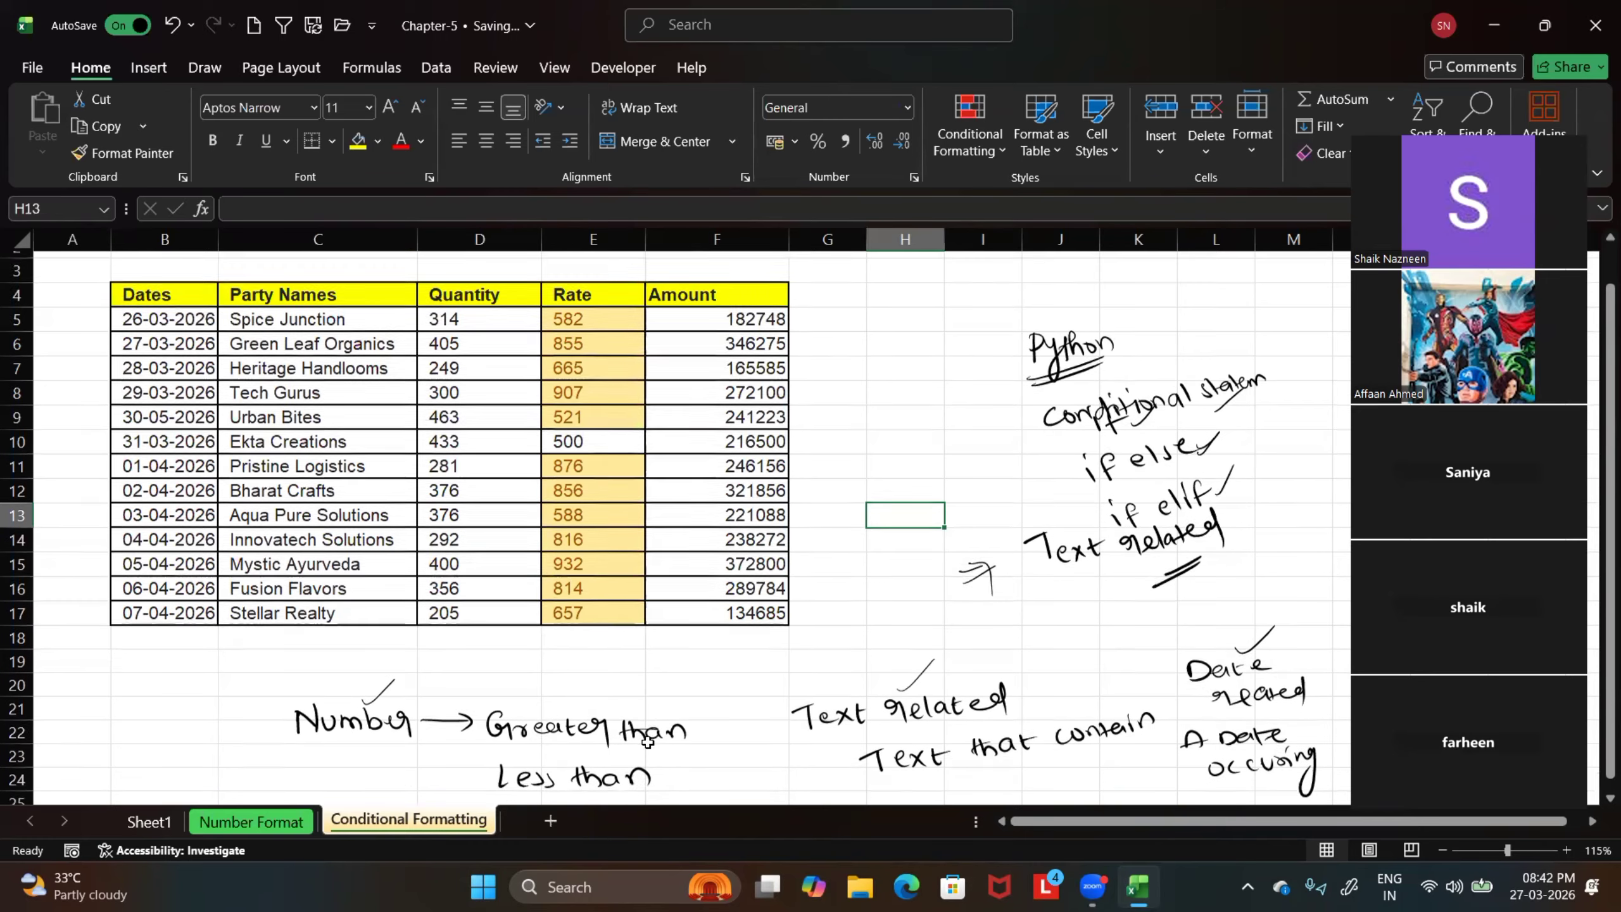
# Undo the Greater Than highlighting and start a Less Than highlight rule for the Rate values
pyautogui.scroll(2, 611, 580)
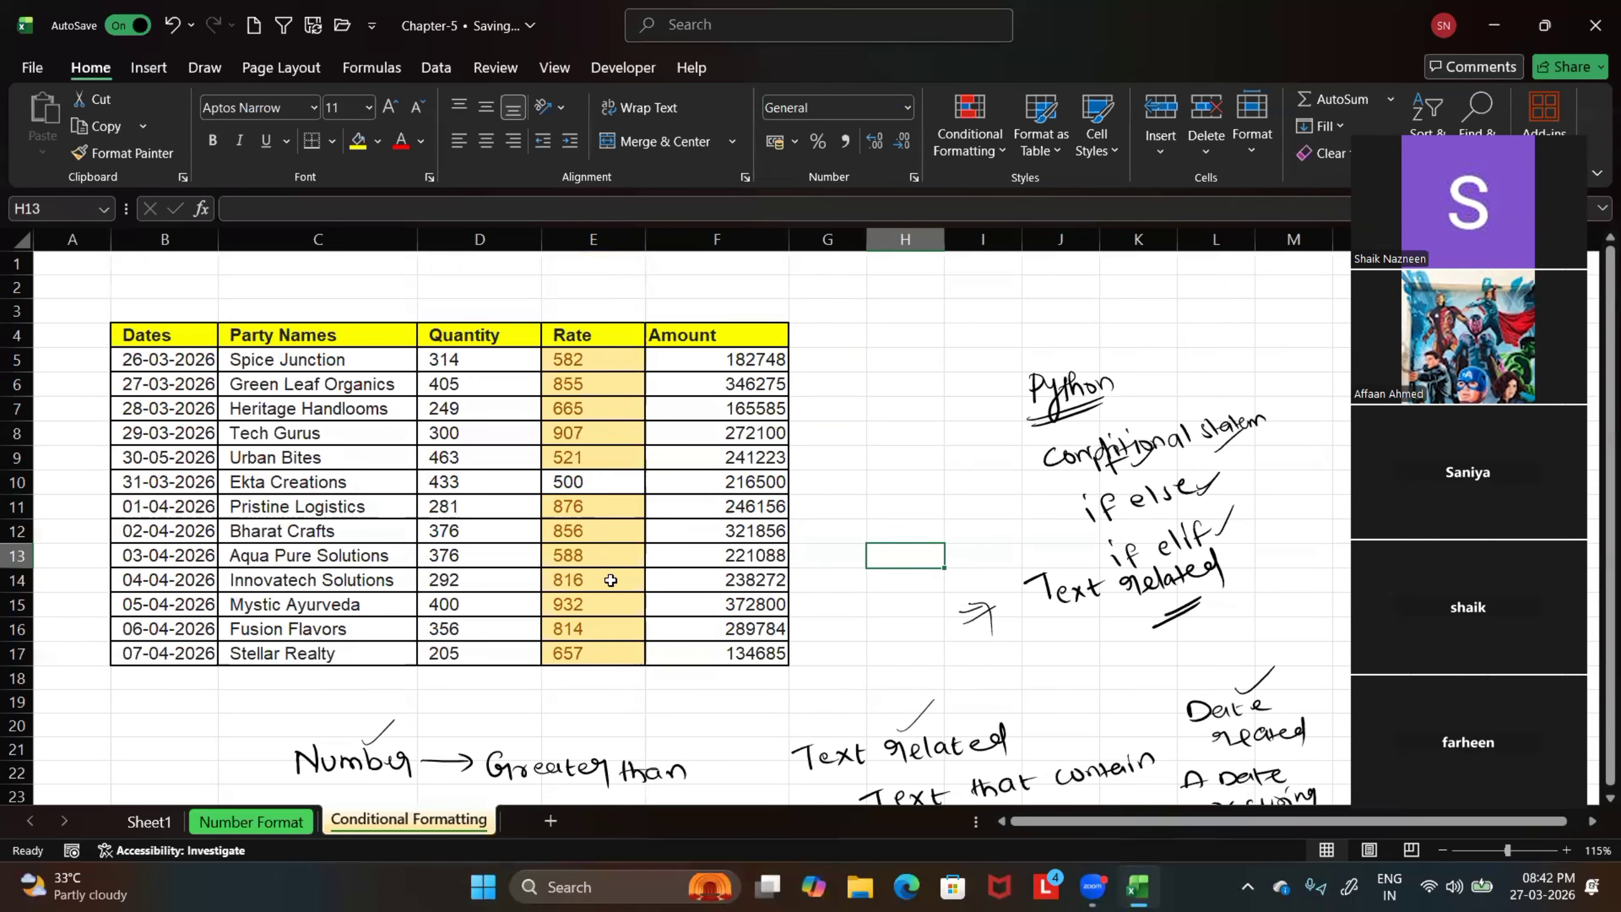
pyautogui.click(171, 30)
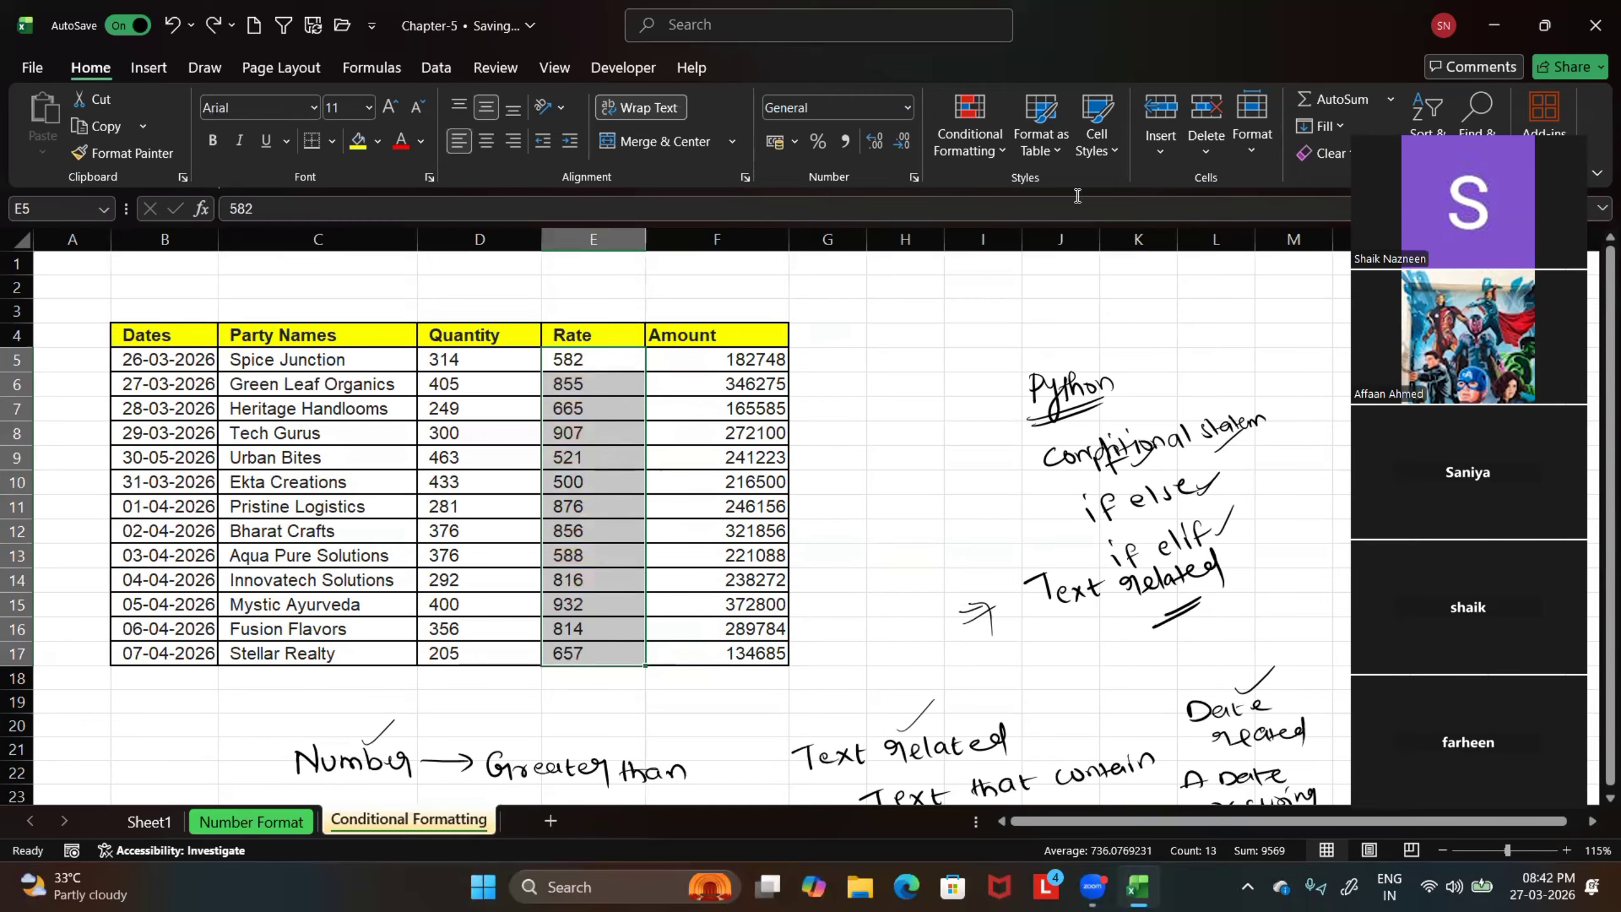
pyautogui.click(999, 151)
pyautogui.moveTo(1070, 196)
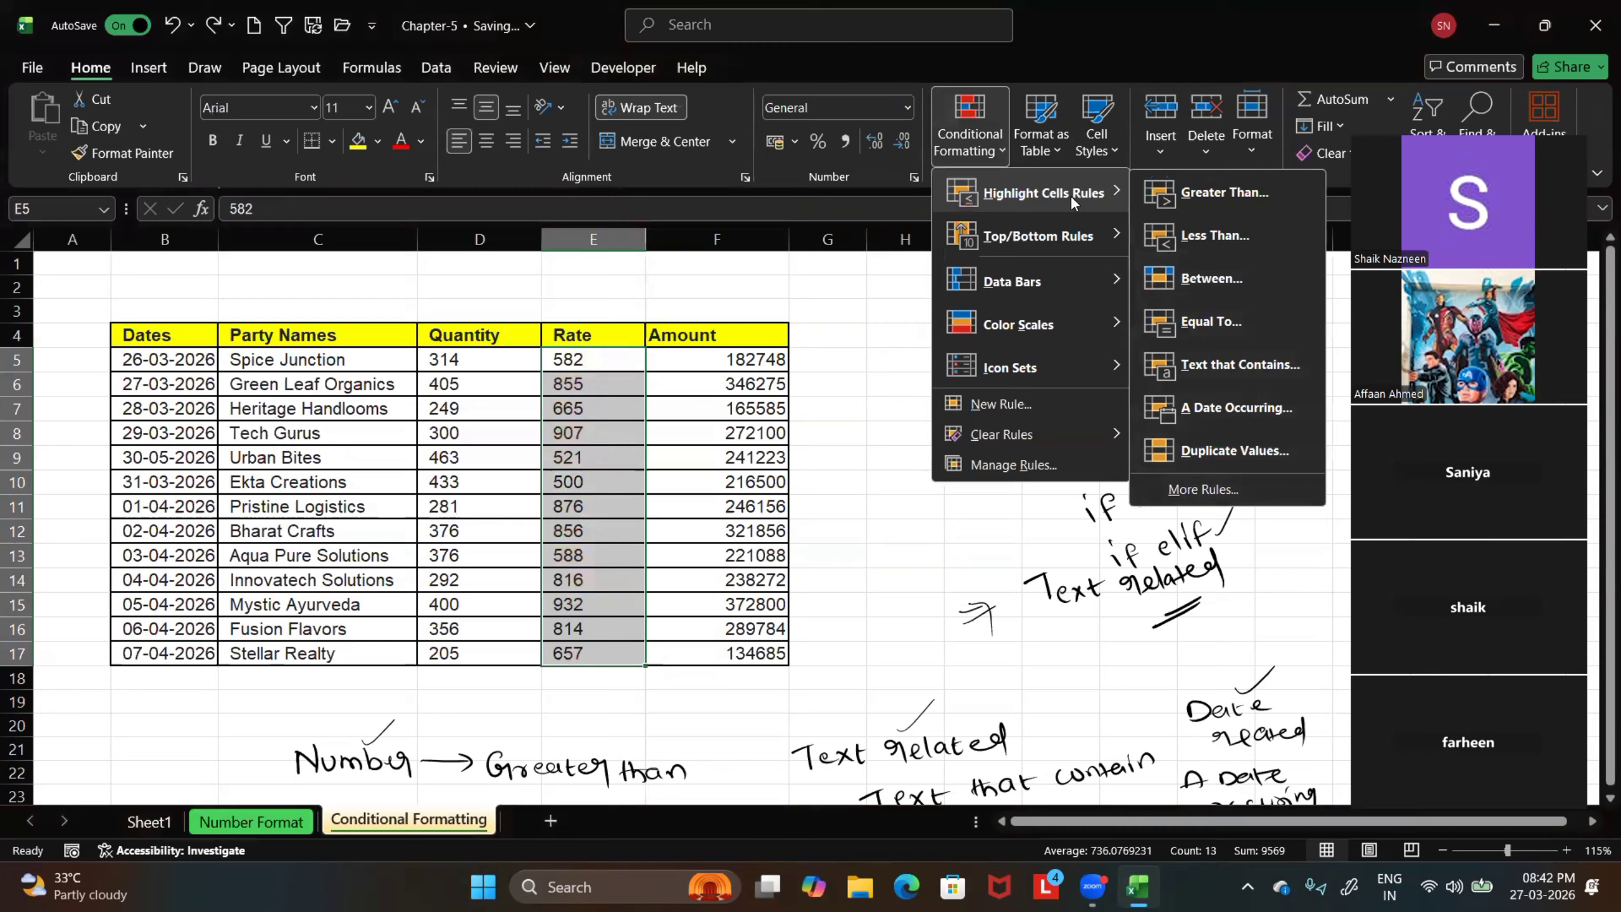
pyautogui.click(1207, 235)
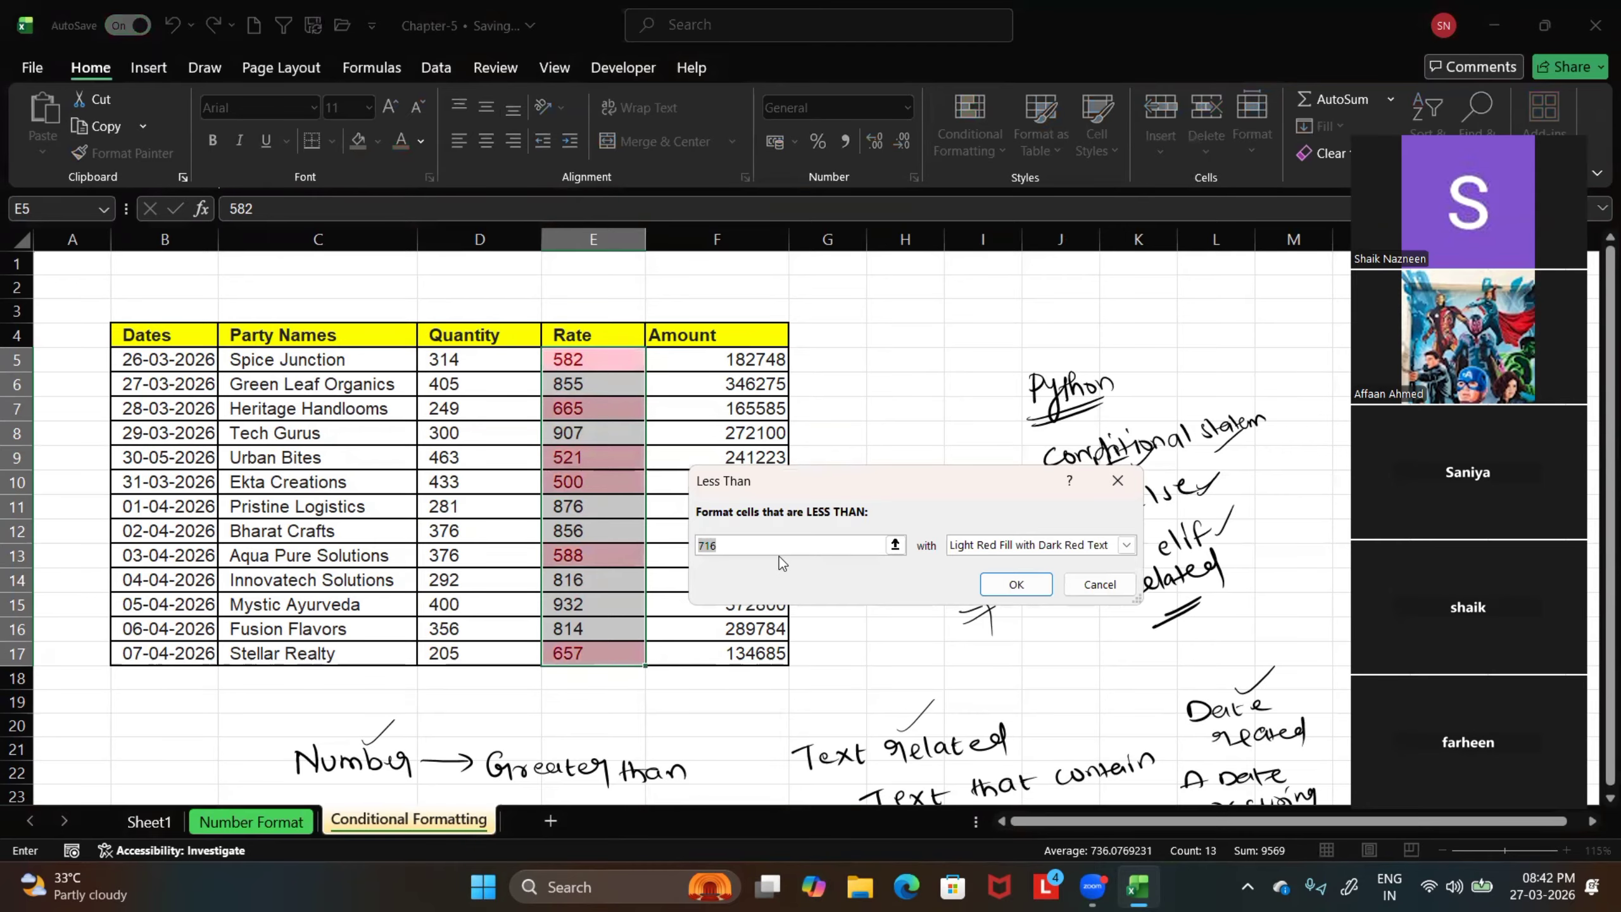
# Set the Less Than threshold to 900 with Light Red Fill, apply the rule, and deselect the Rate cells
pyautogui.click(705, 546)
pyautogui.doubleClick(705, 545)
pyautogui.write('900')
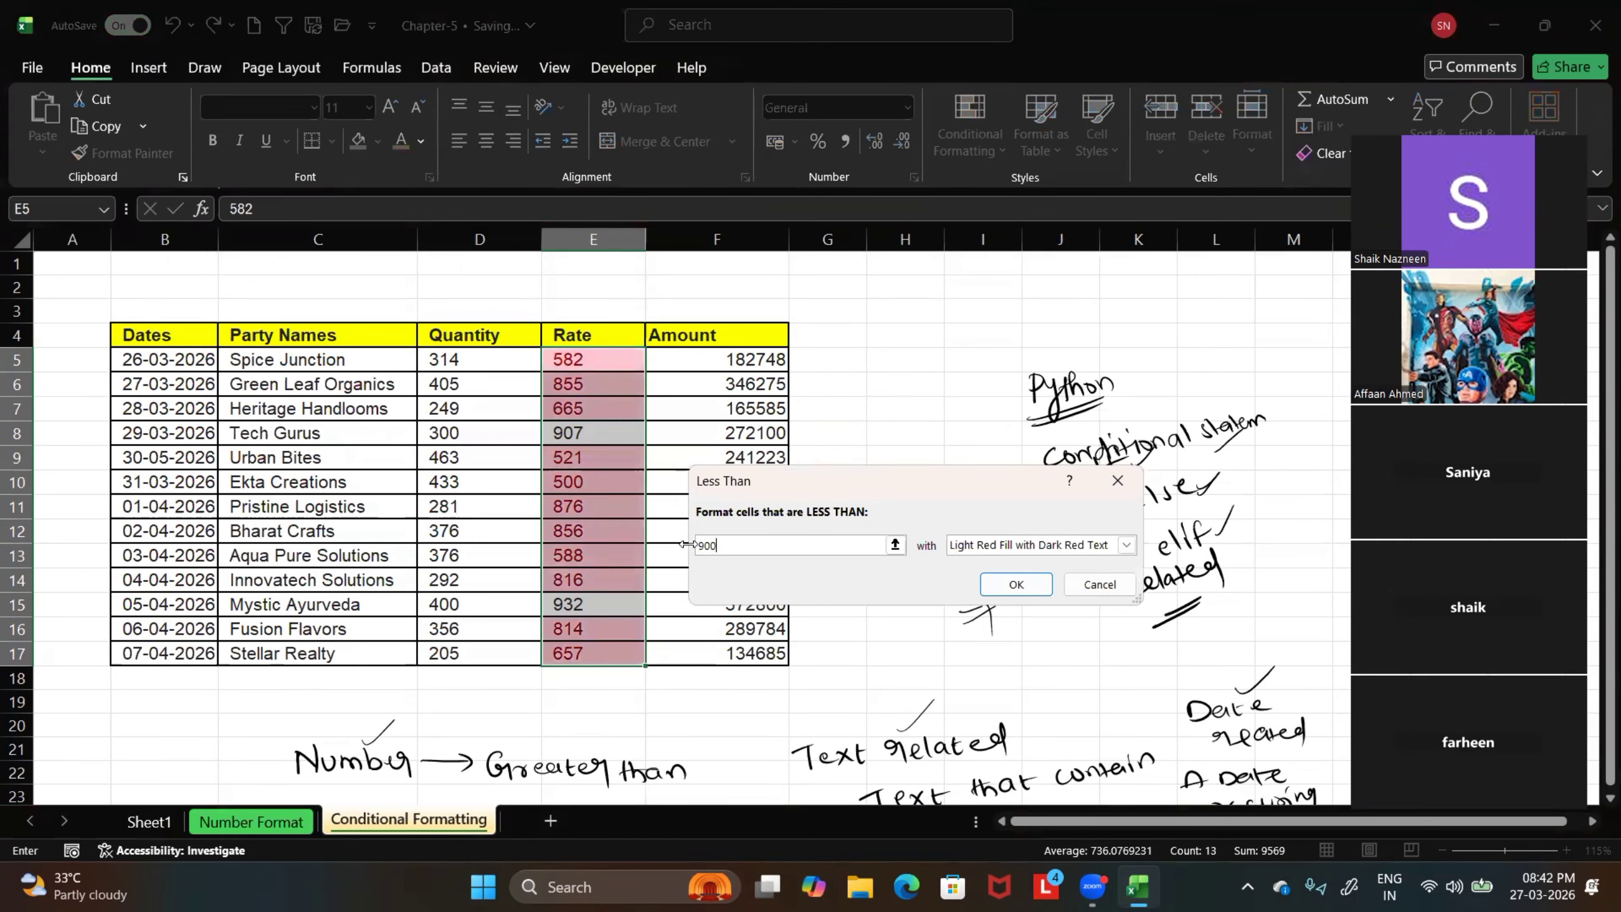
pyautogui.click(1126, 545)
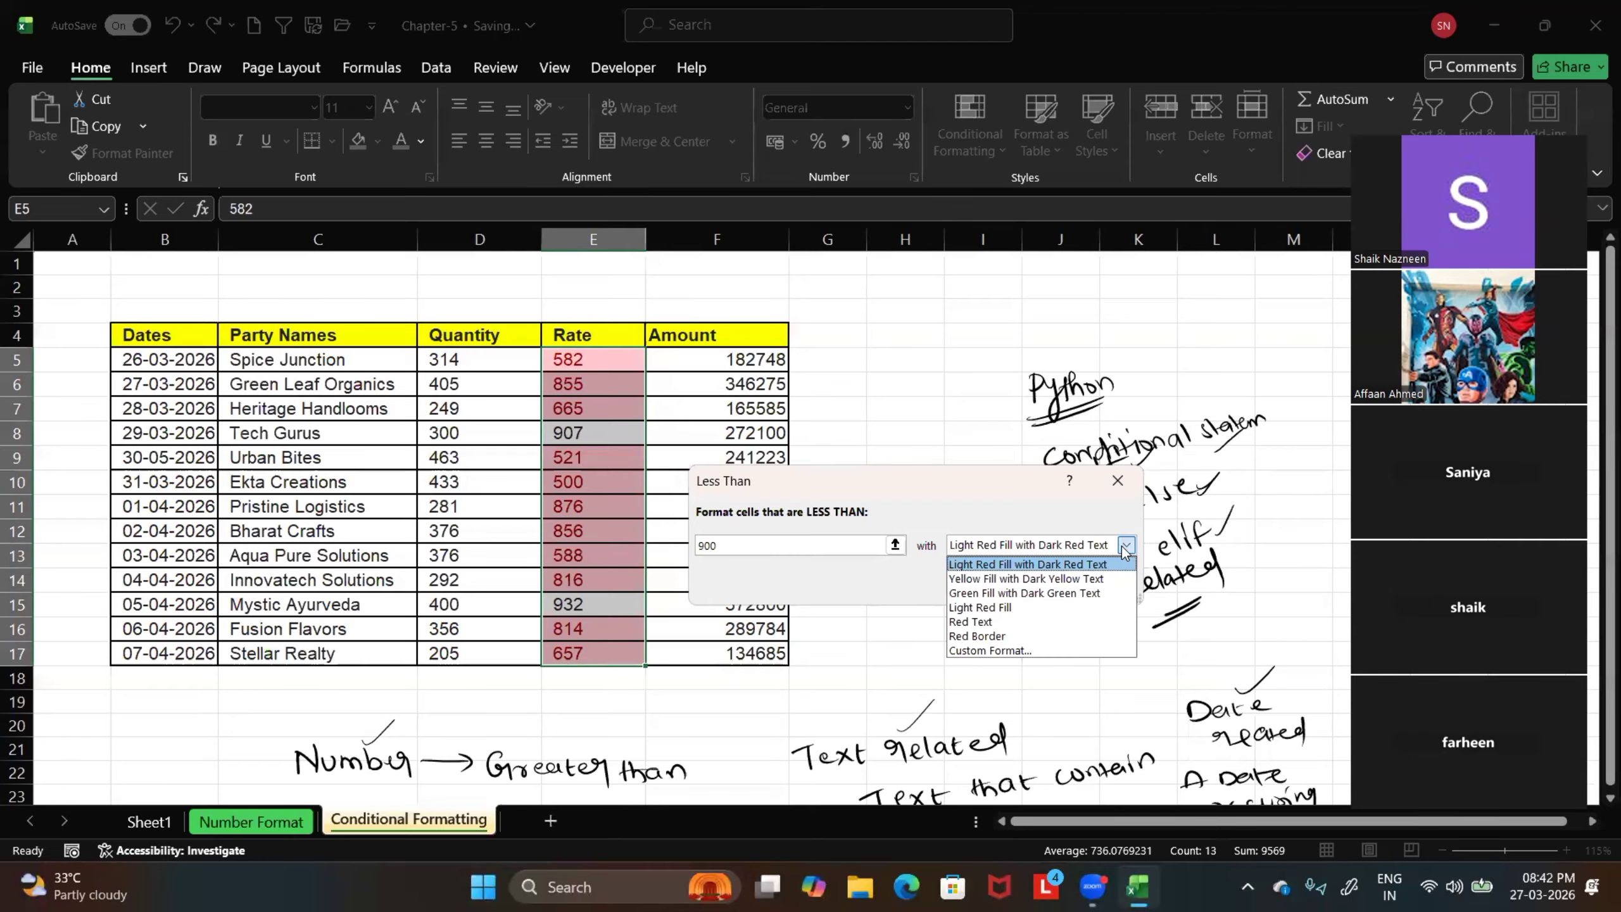
pyautogui.click(992, 612)
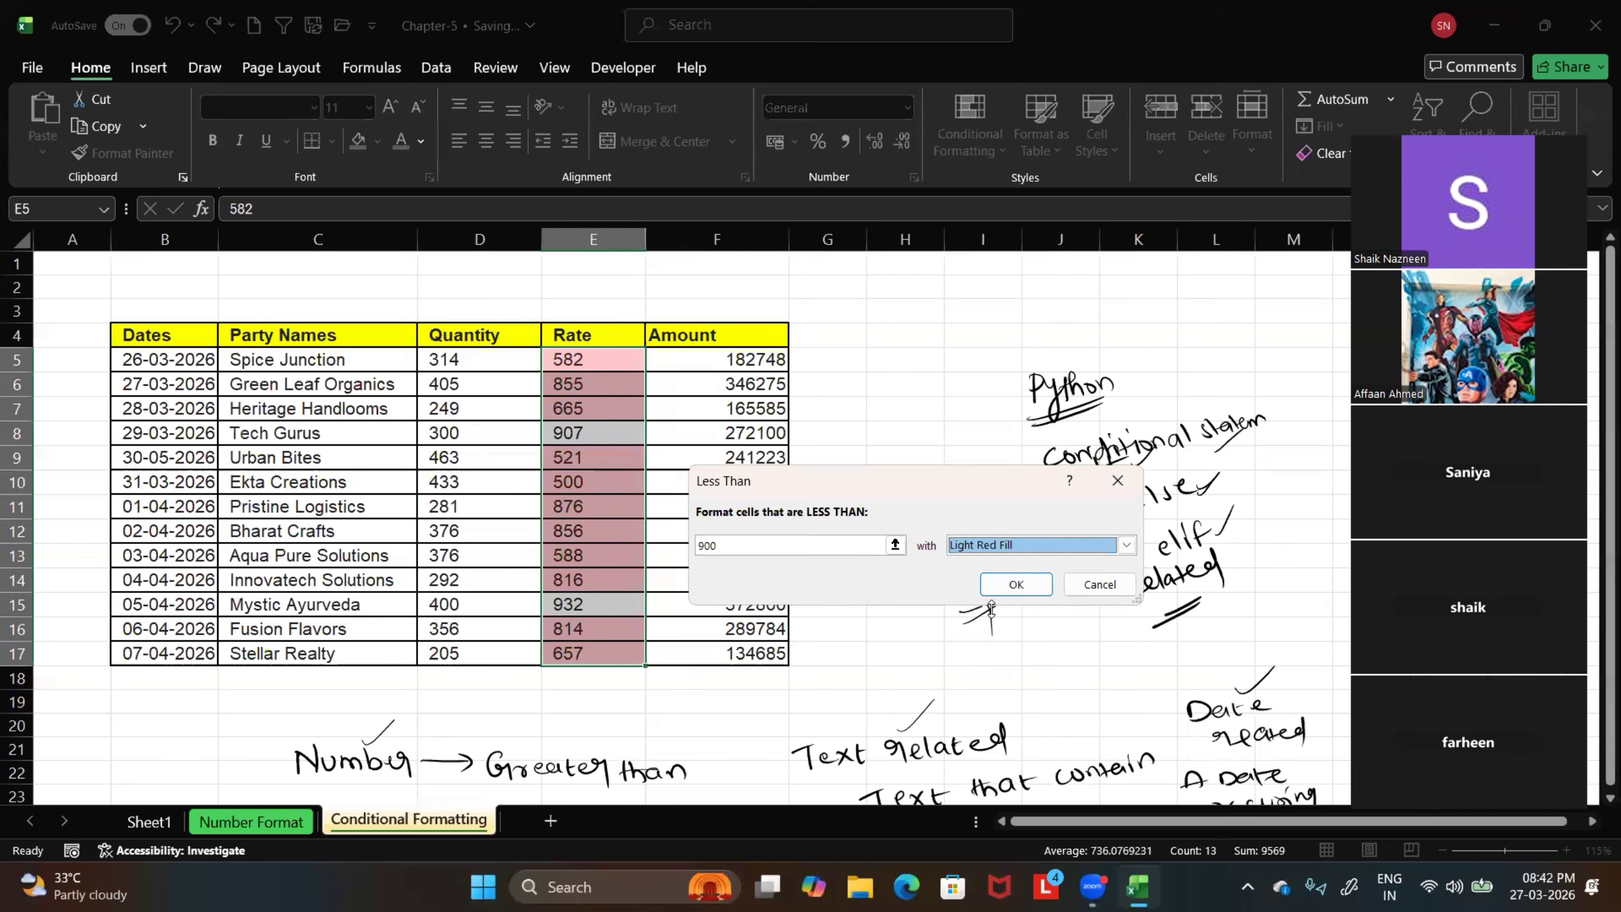
pyautogui.click(1016, 584)
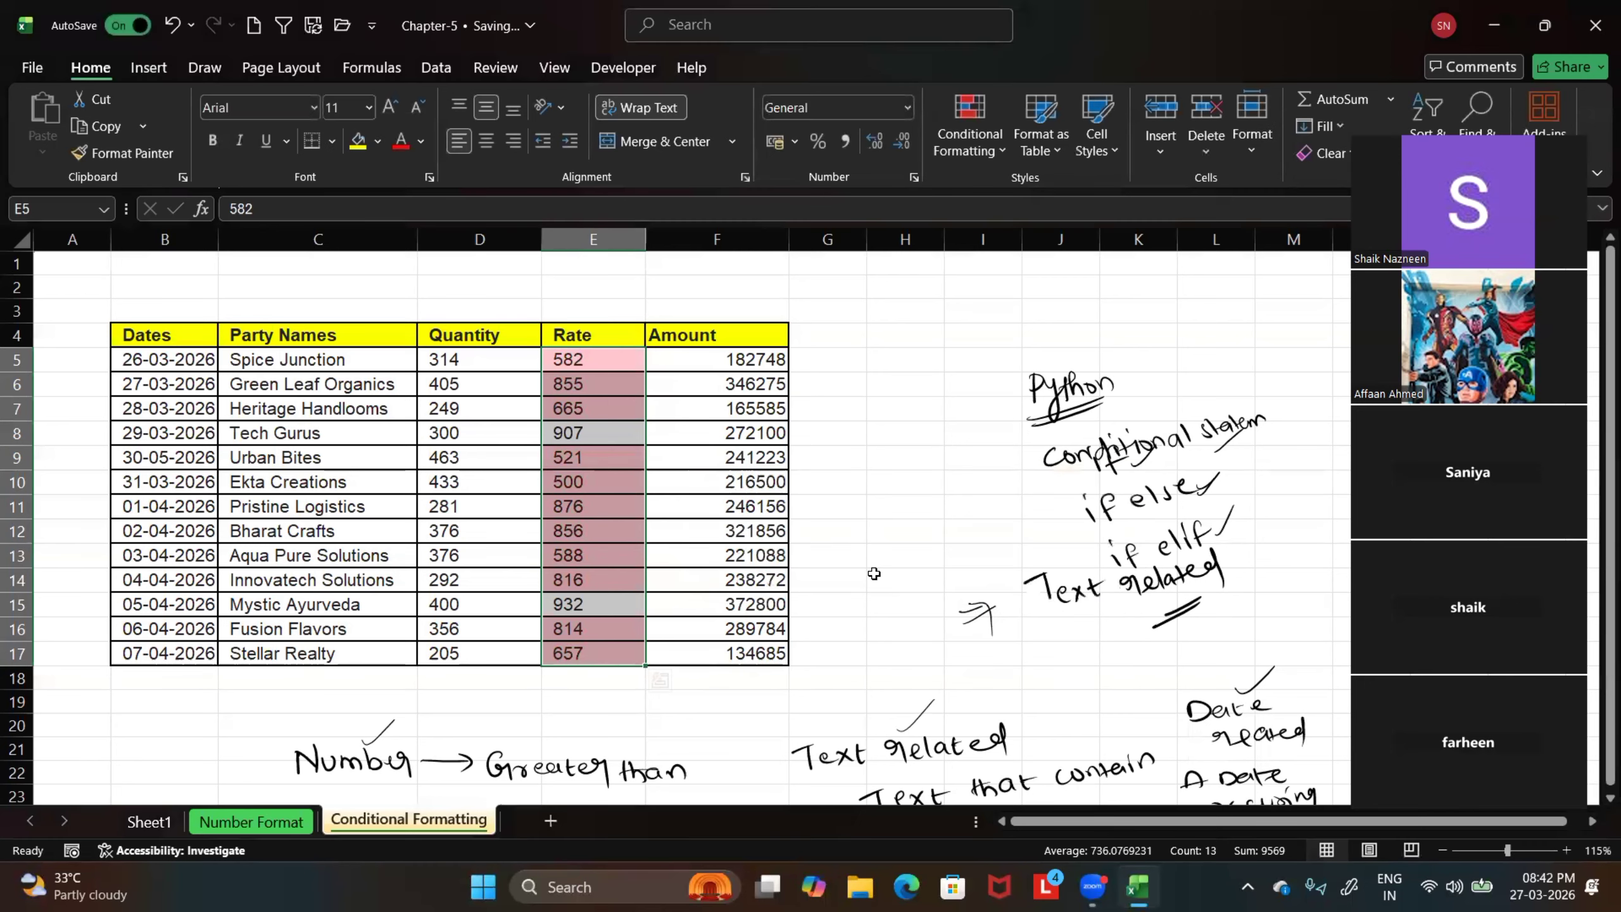
pyautogui.click(905, 580)
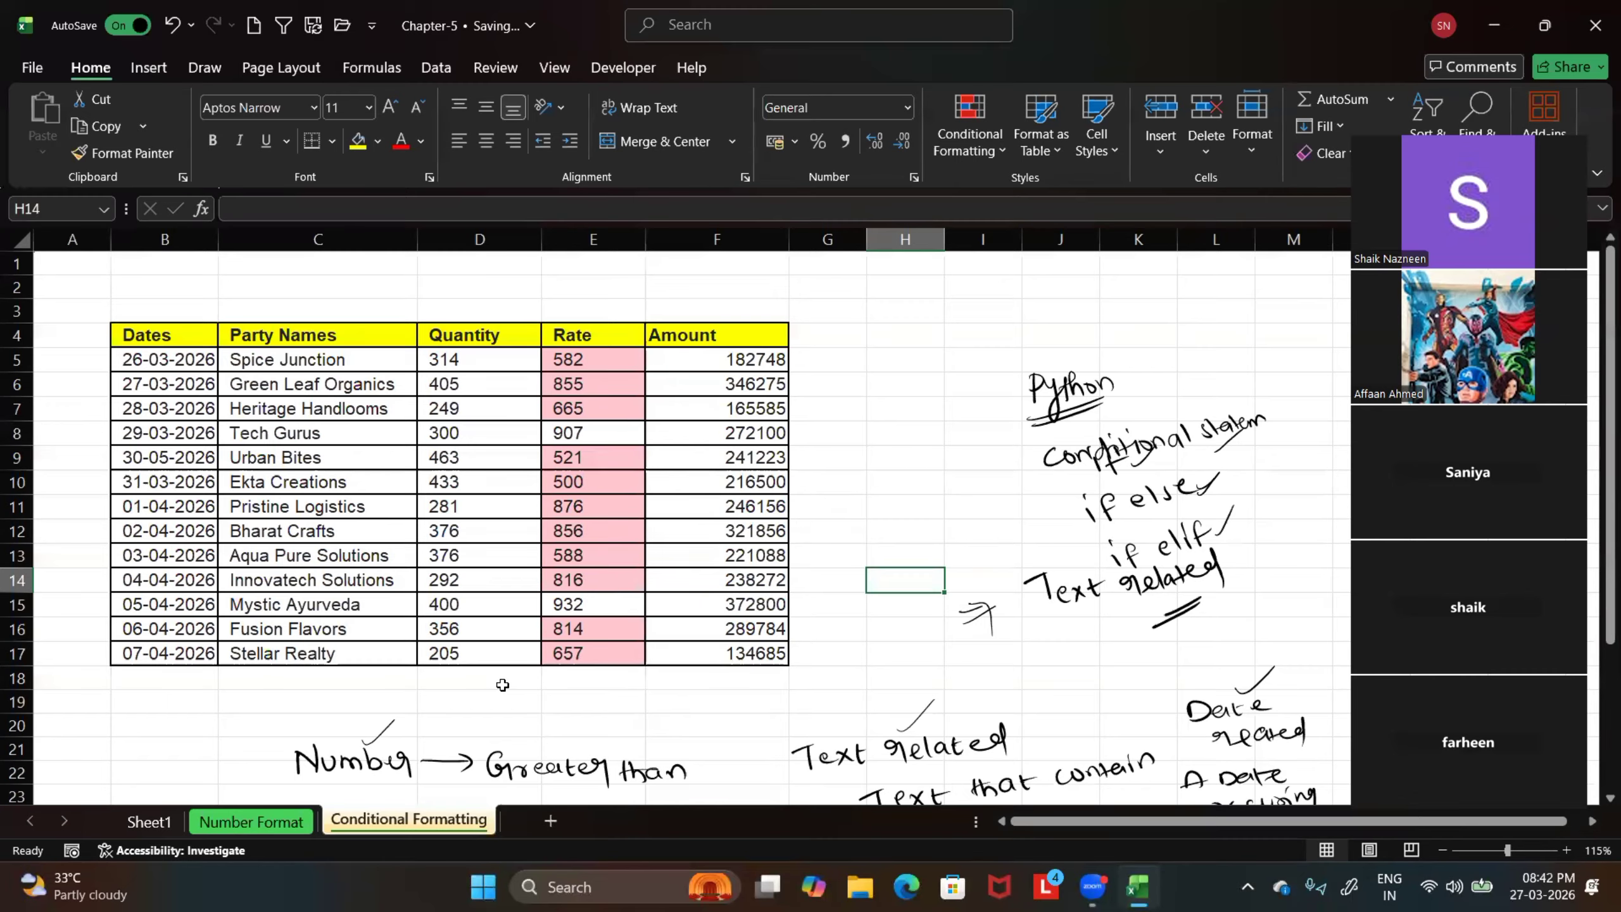
# Check the handwritten list of number rules and undo the Less Than highlighting on the Rate values
pyautogui.scroll(-2, 466, 695)
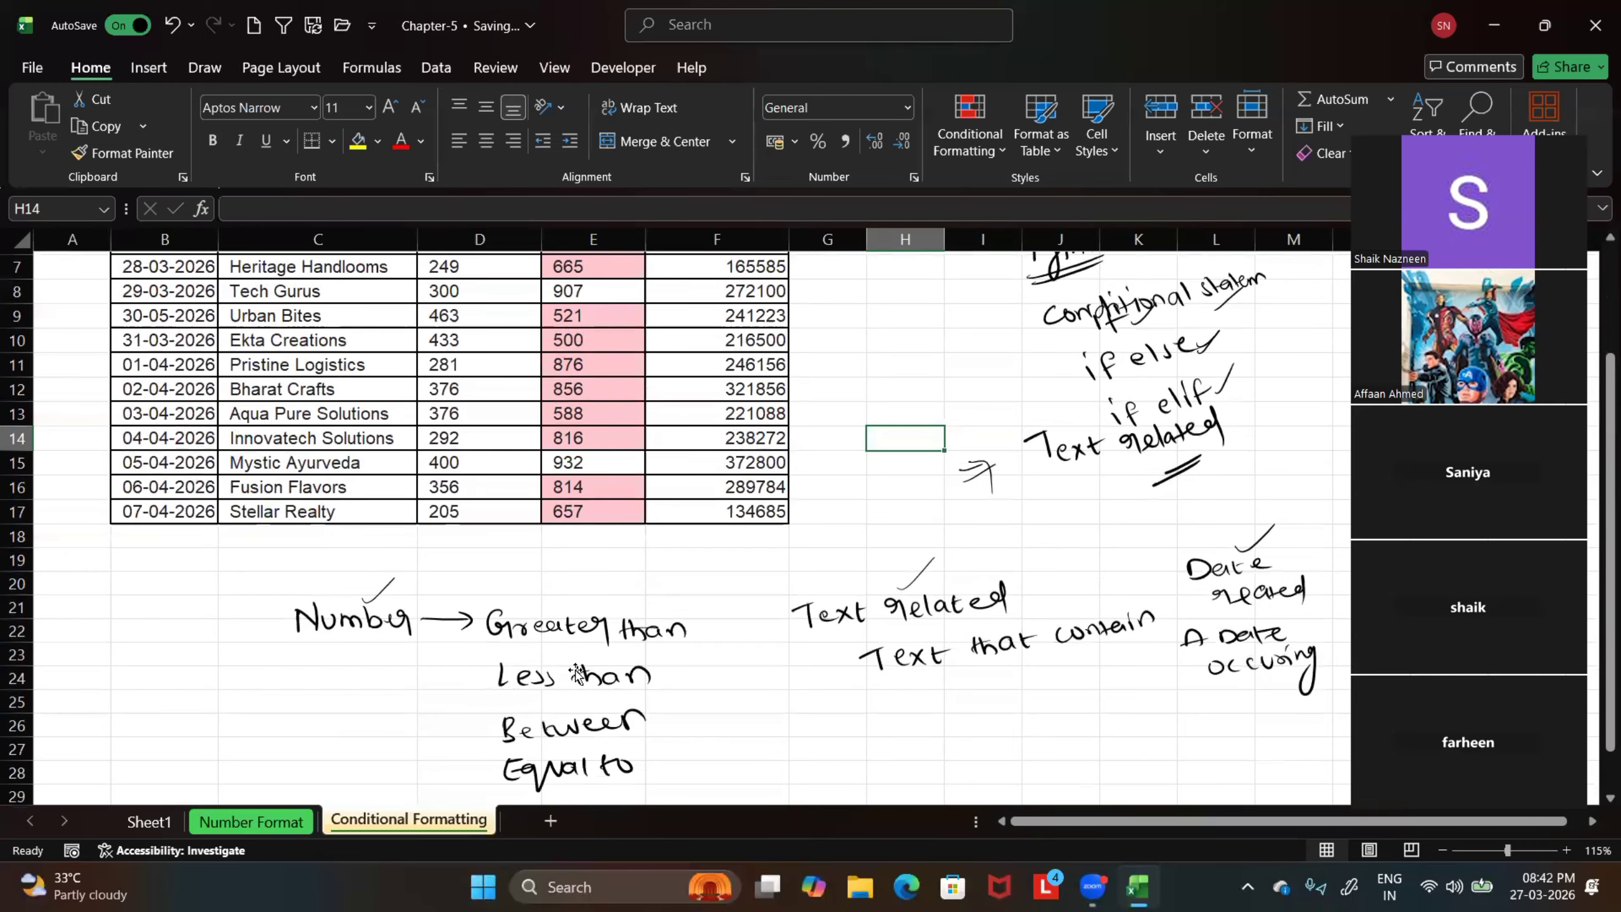
pyautogui.scroll(2, 616, 546)
pyautogui.click(171, 26)
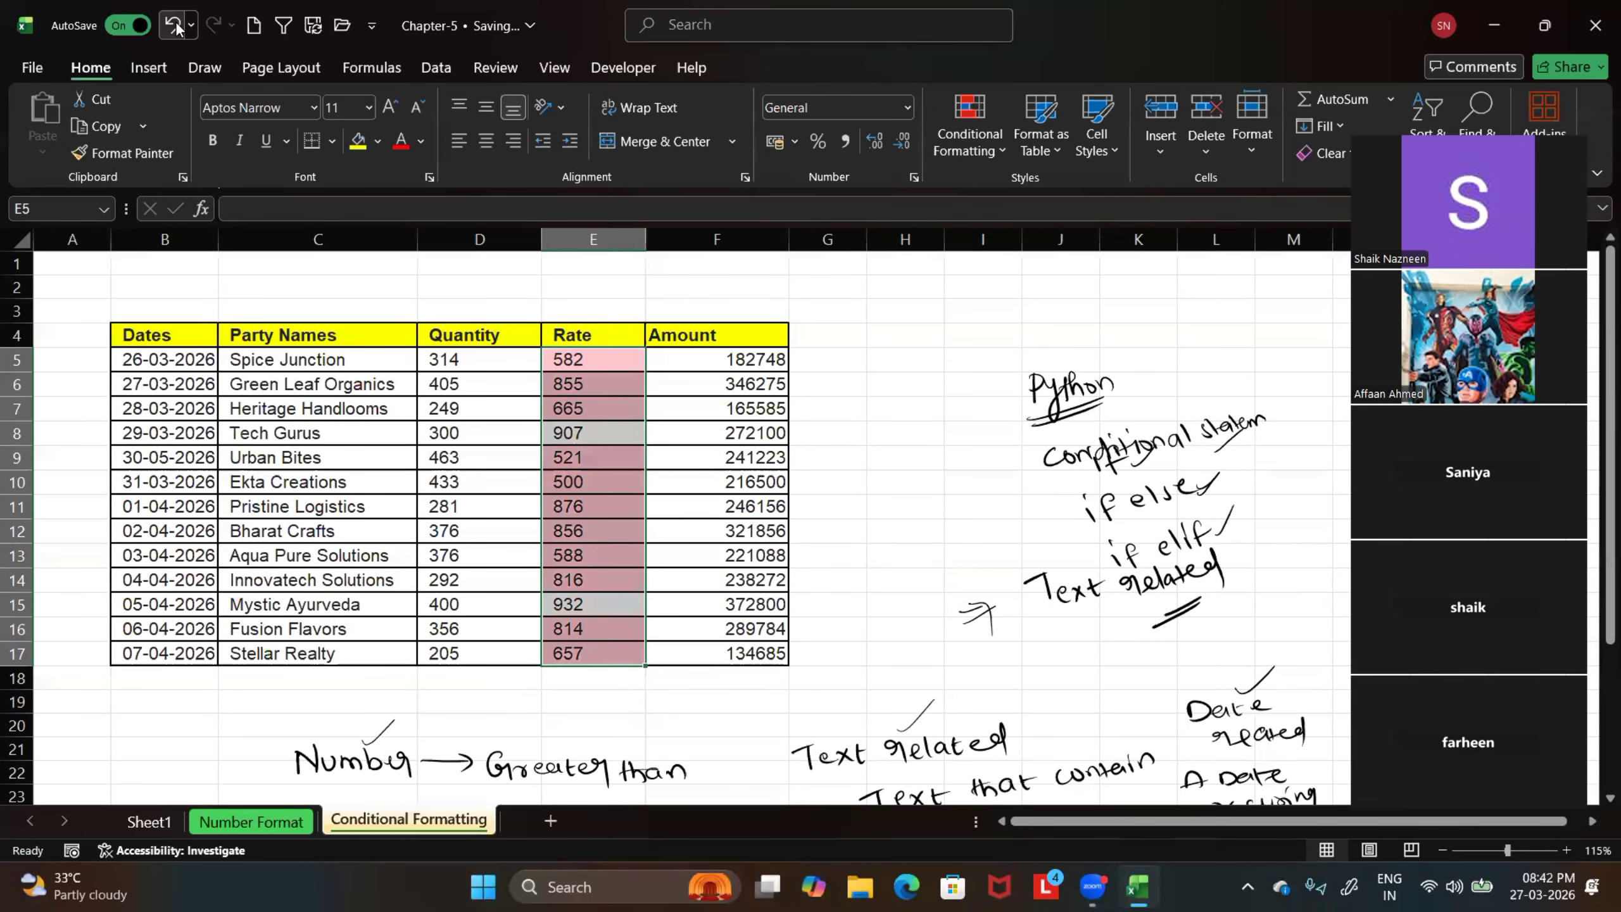
# Apply a Between highlight rule from 608 to 824 with Yellow Fill with Dark Yellow Text to the Rate values
pyautogui.click(970, 131)
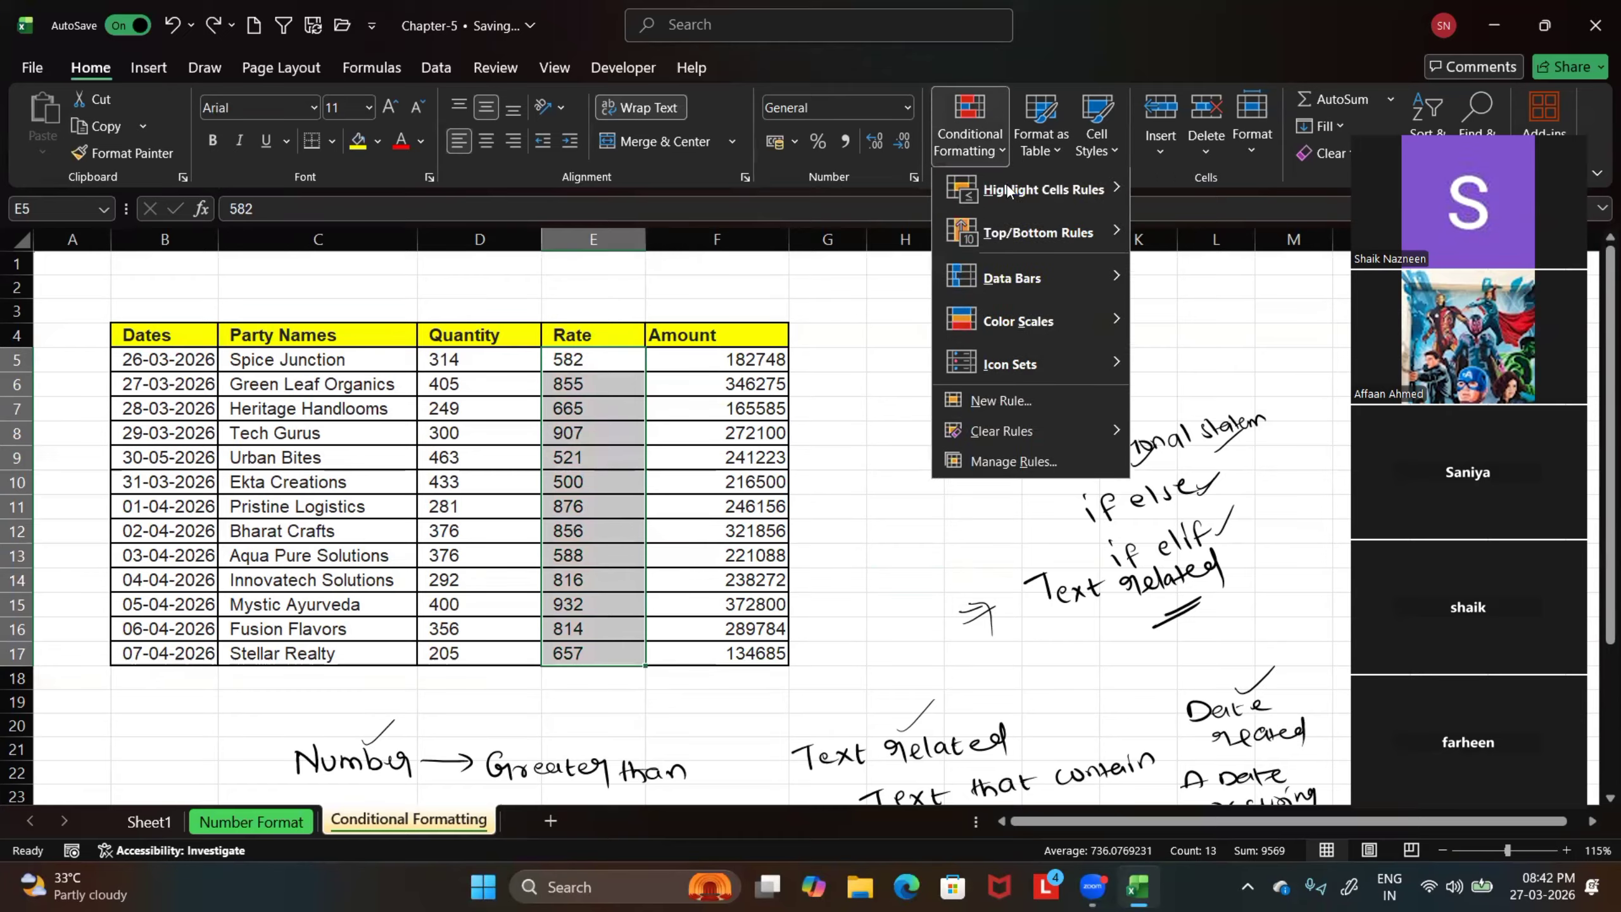
pyautogui.moveTo(1038, 192)
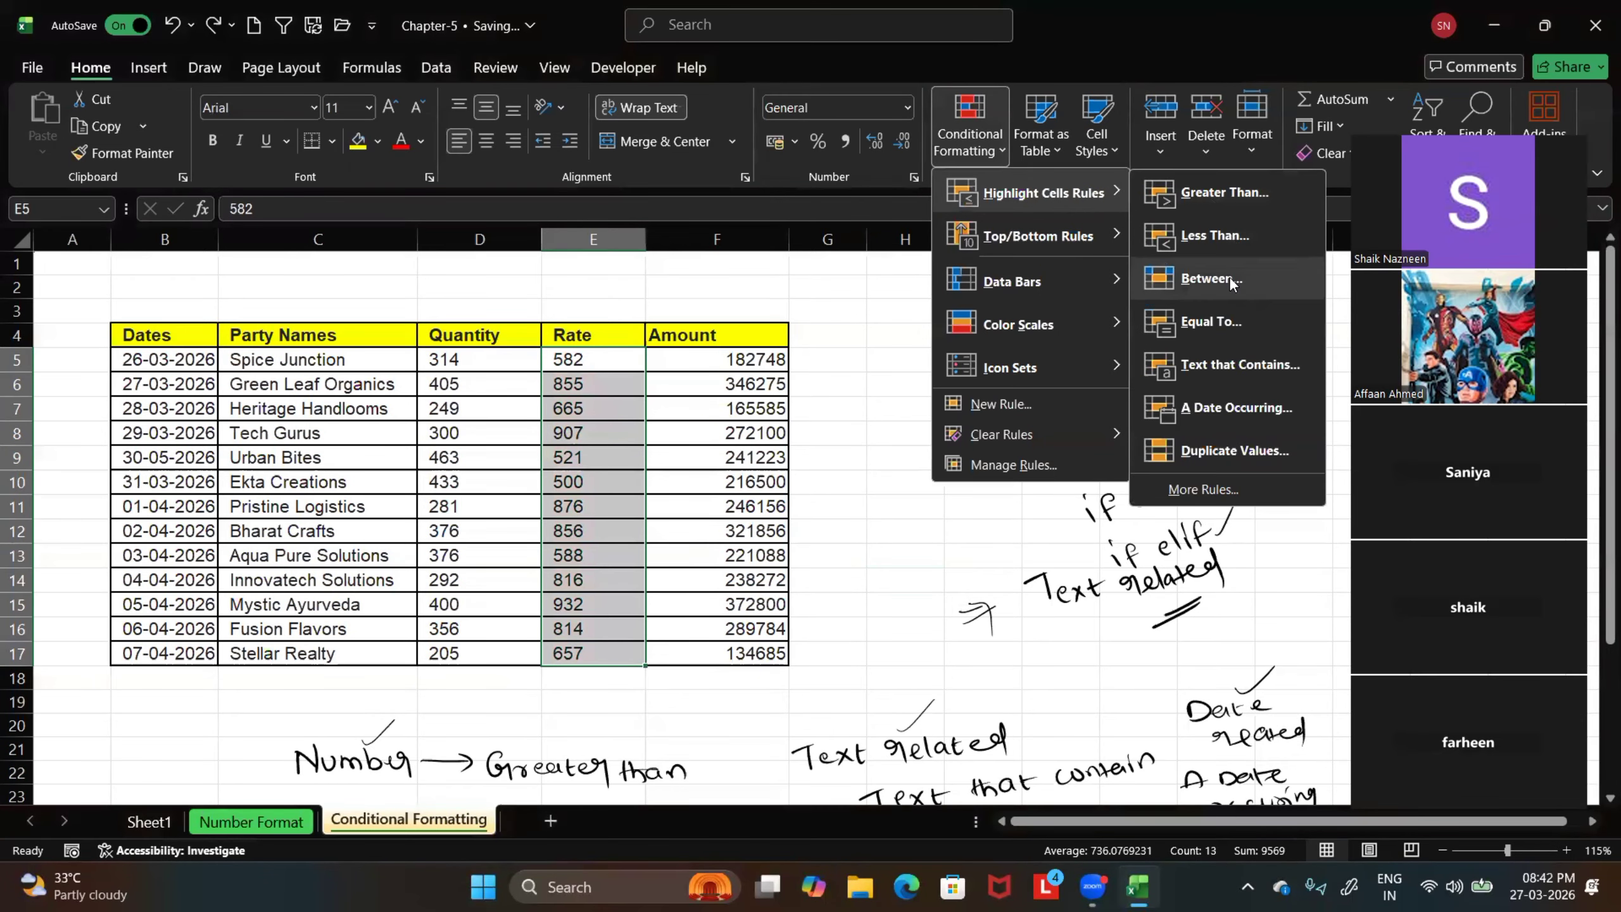
pyautogui.click(1211, 279)
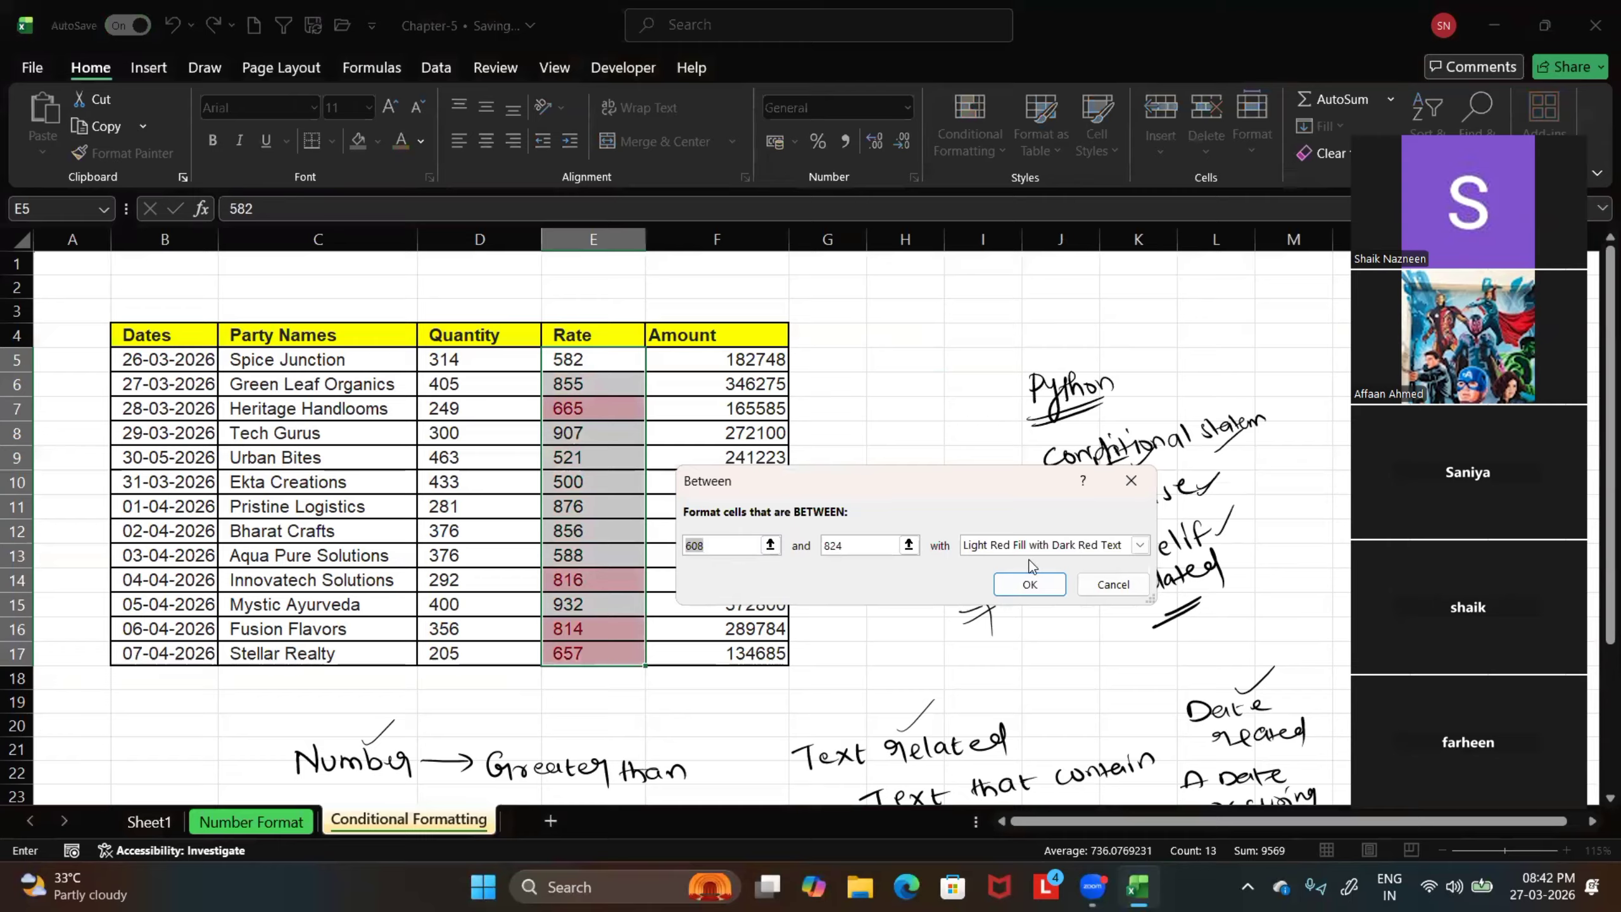
pyautogui.click(1139, 545)
pyautogui.click(1099, 579)
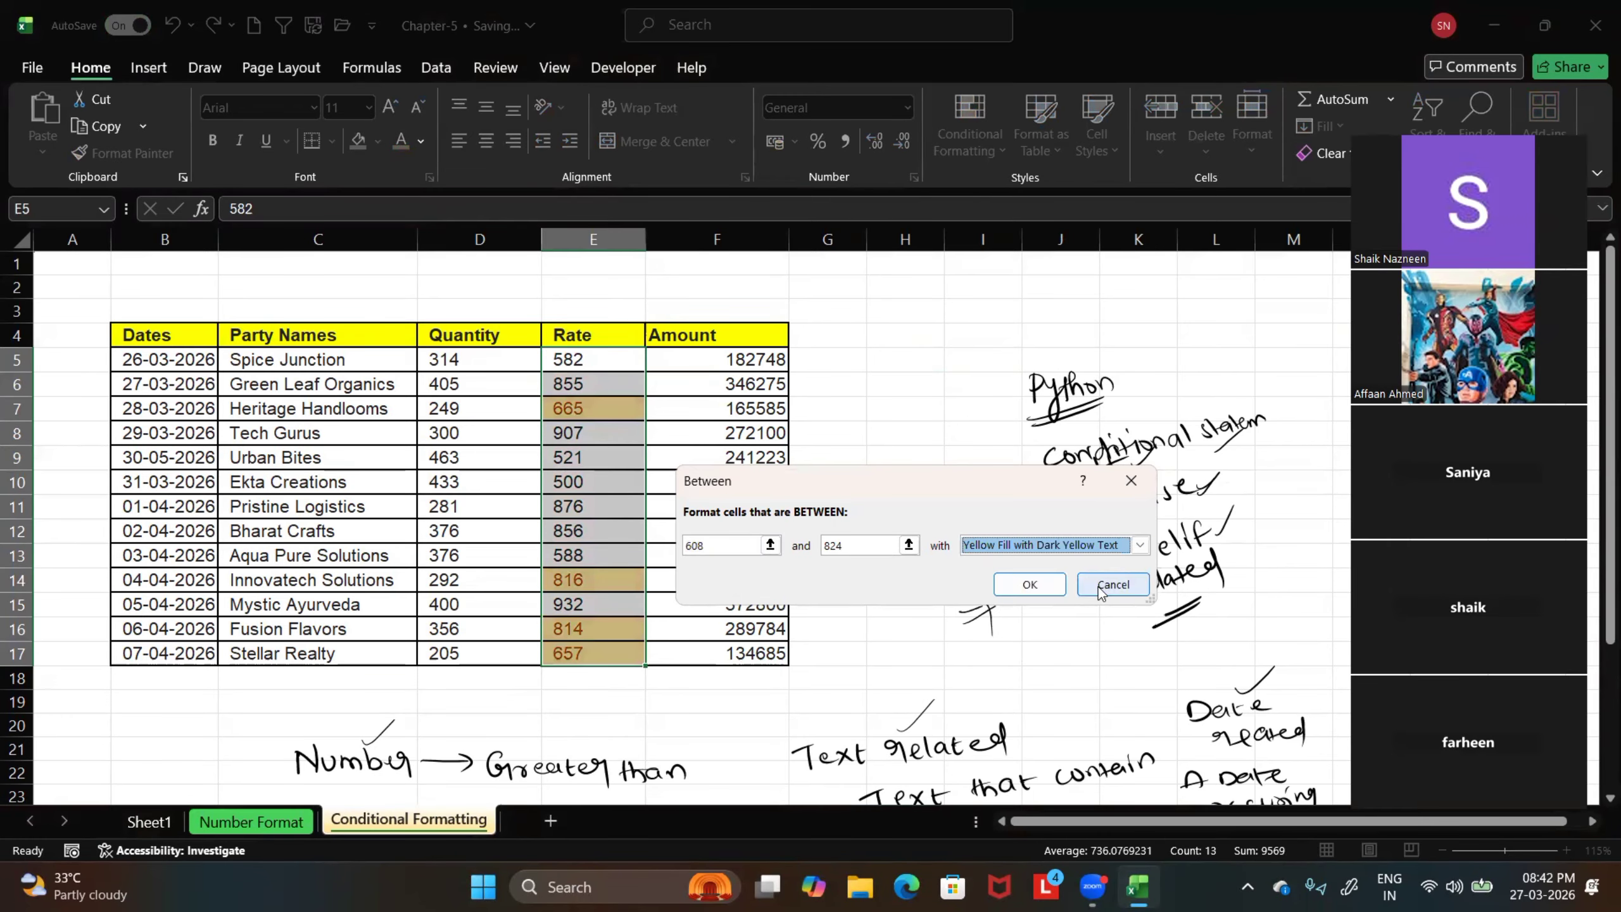
pyautogui.click(1030, 583)
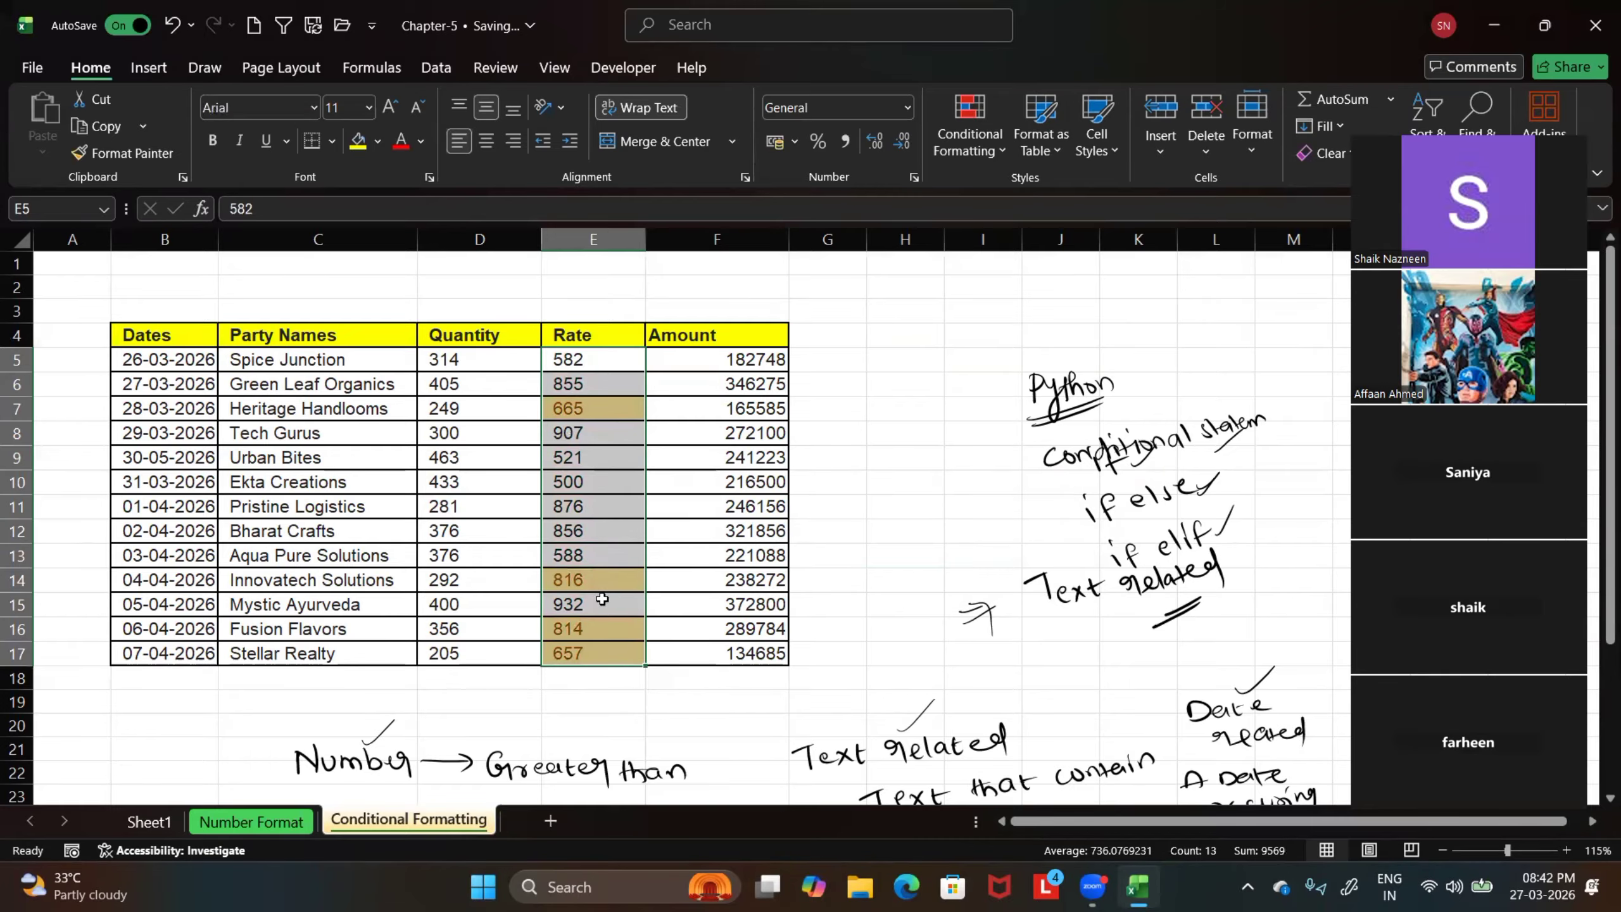
# Look over the handwritten rule notes and undo the Between highlighting on the Rate values
pyautogui.scroll(-3, 758, 650)
pyautogui.scroll(2, 728, 613)
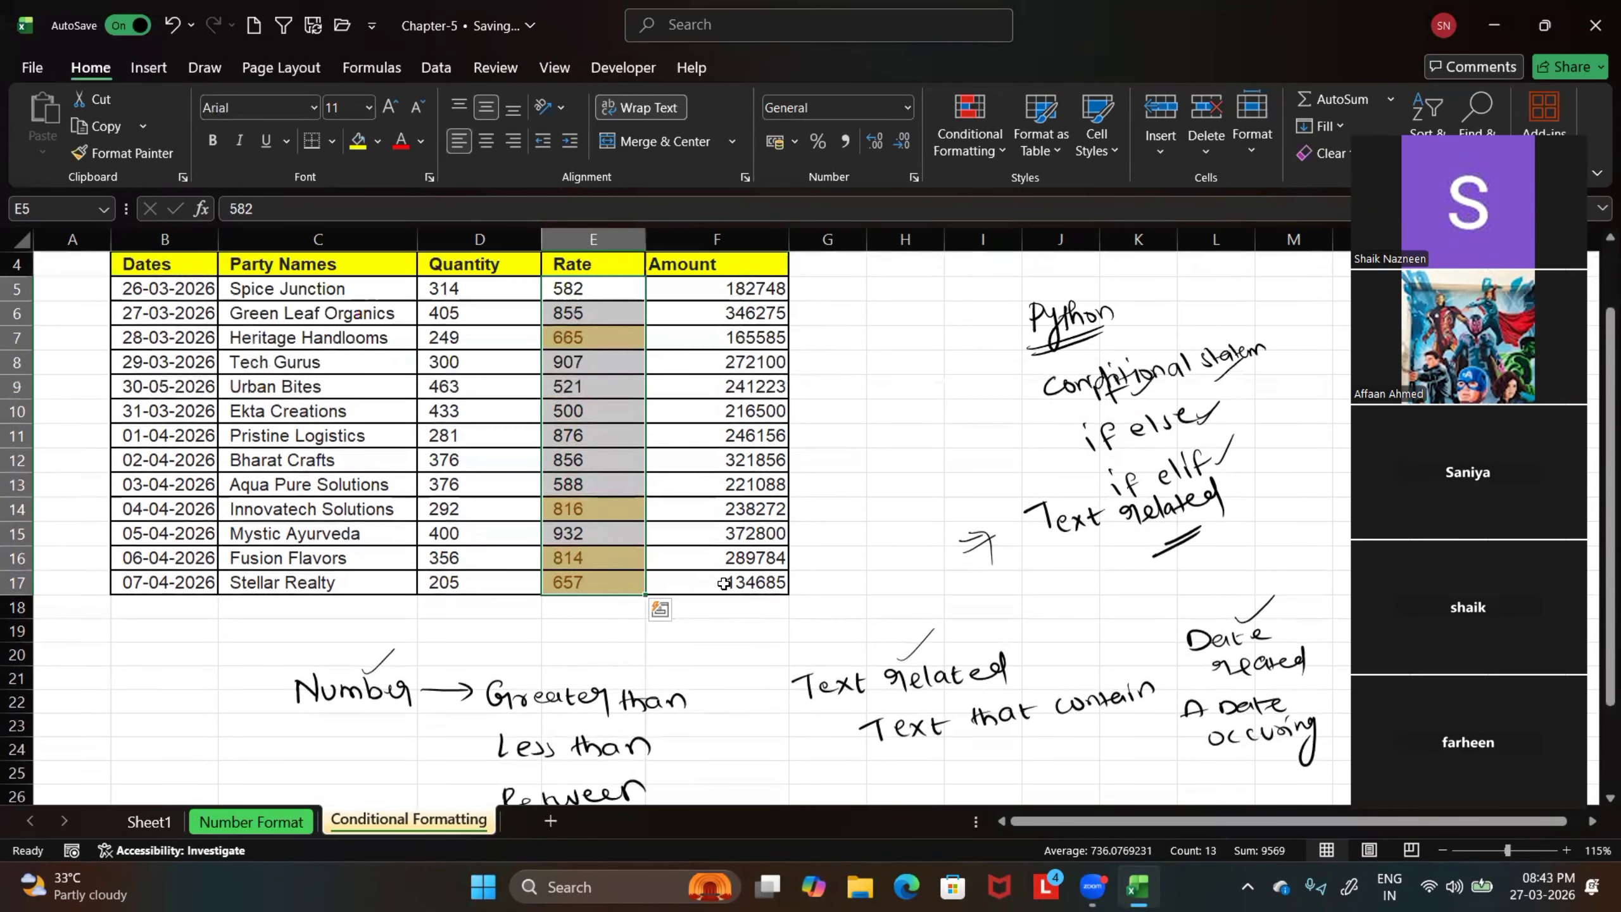
pyautogui.scroll(1, 816, 528)
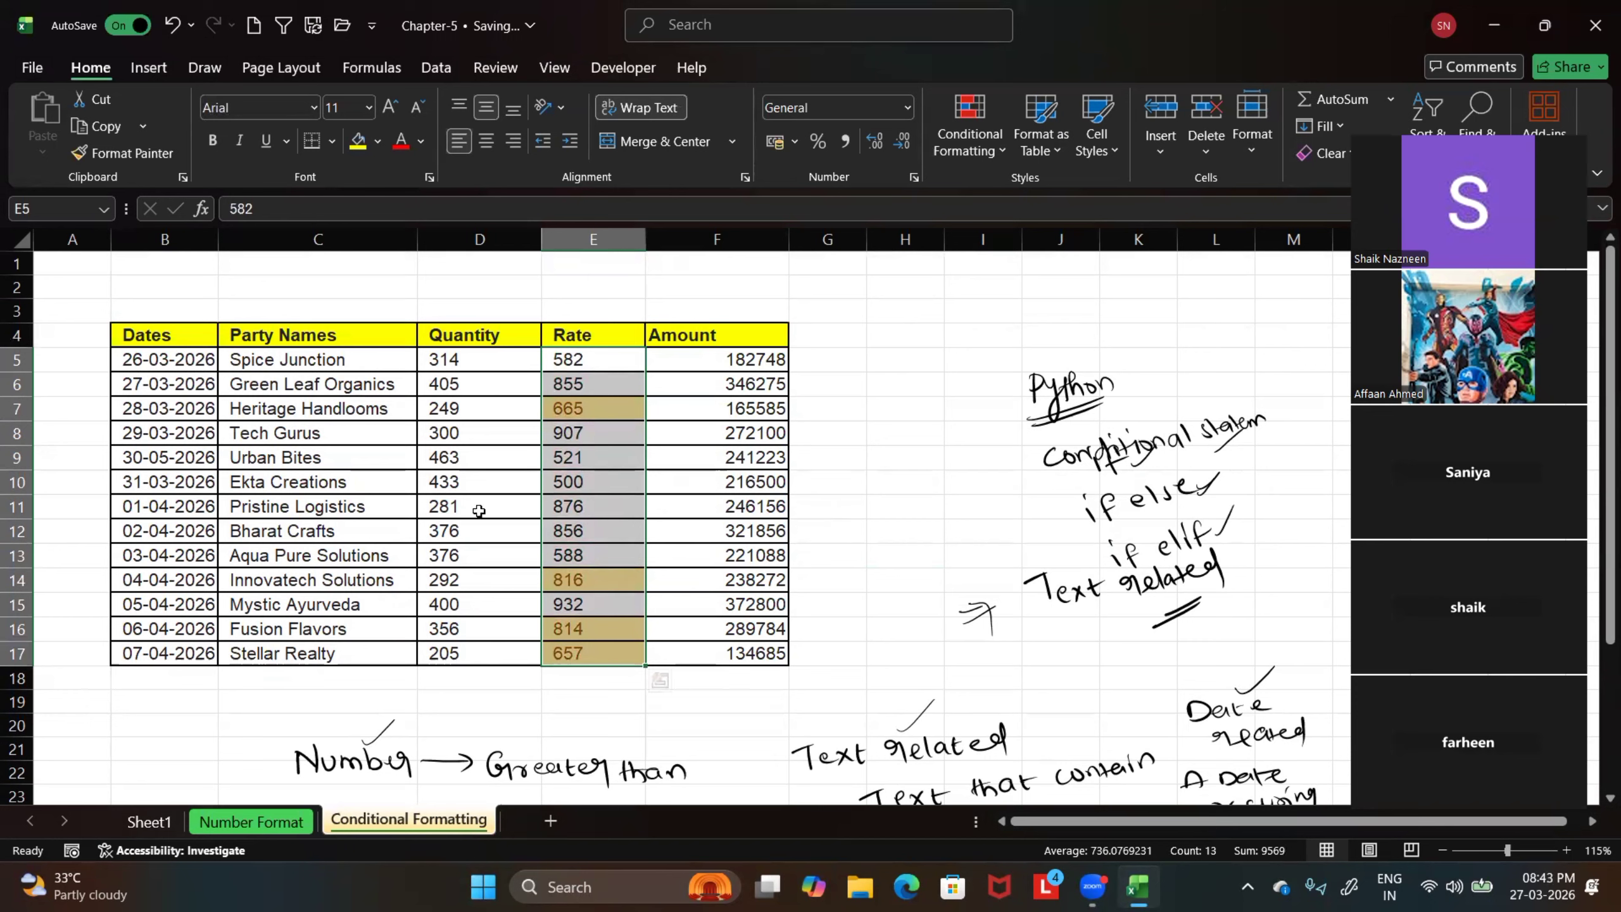
pyautogui.click(170, 25)
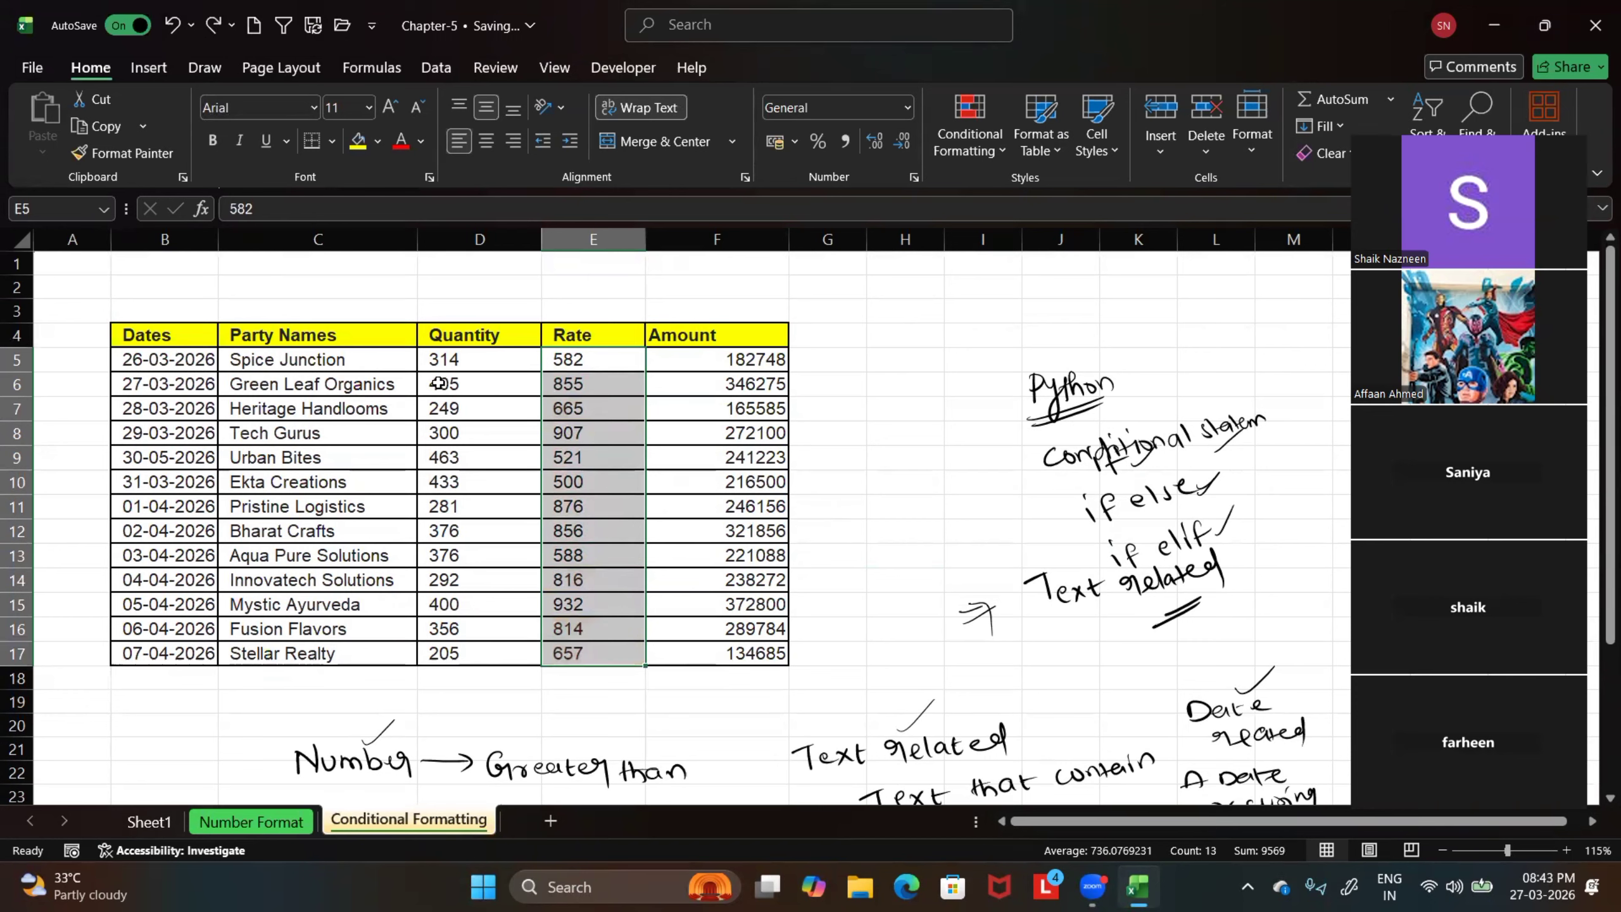
# Select the Quantity, Rate and Amount values in D5:F17 and start an Equal To highlight rule with the value 376
pyautogui.moveTo(436, 359); pyautogui.dragTo(752, 637)
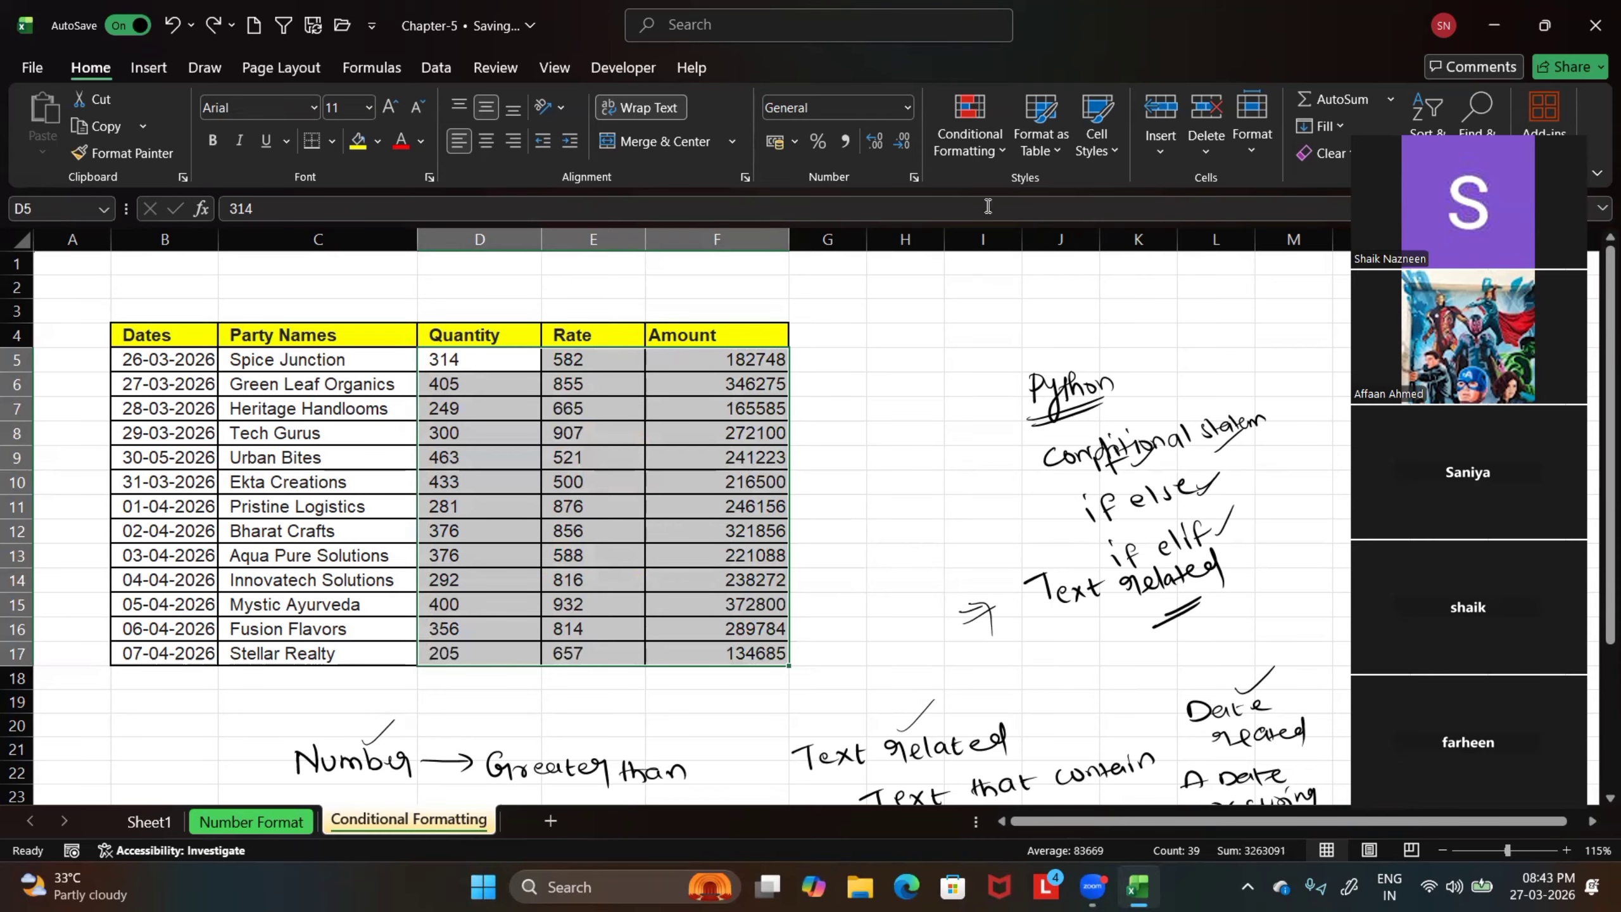
pyautogui.click(997, 150)
pyautogui.moveTo(1021, 188)
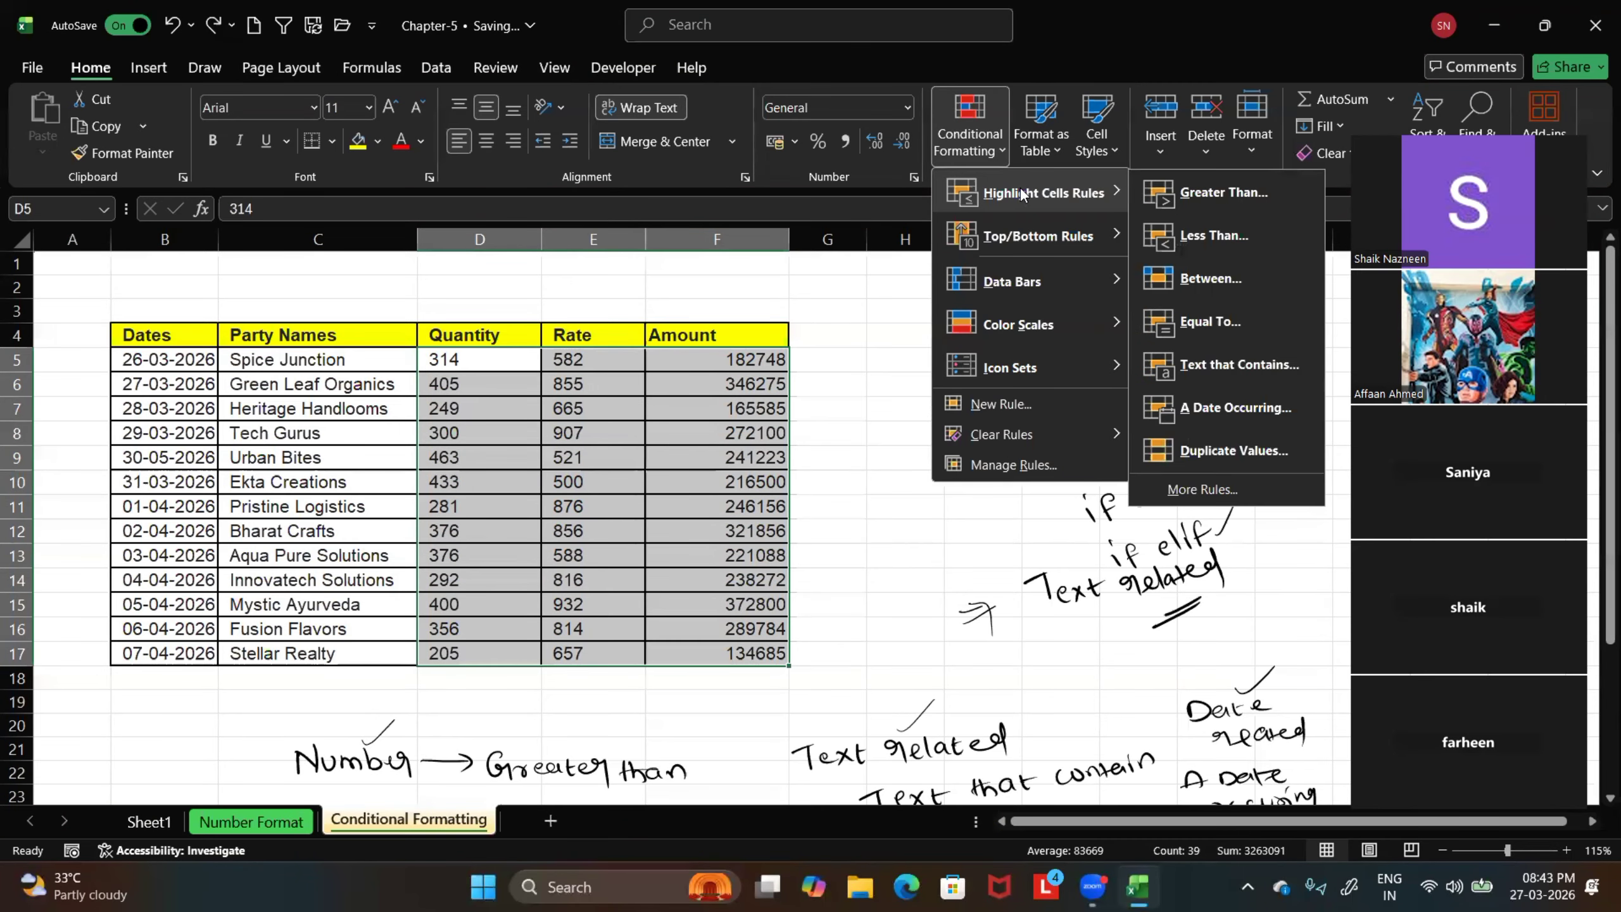
pyautogui.click(1206, 322)
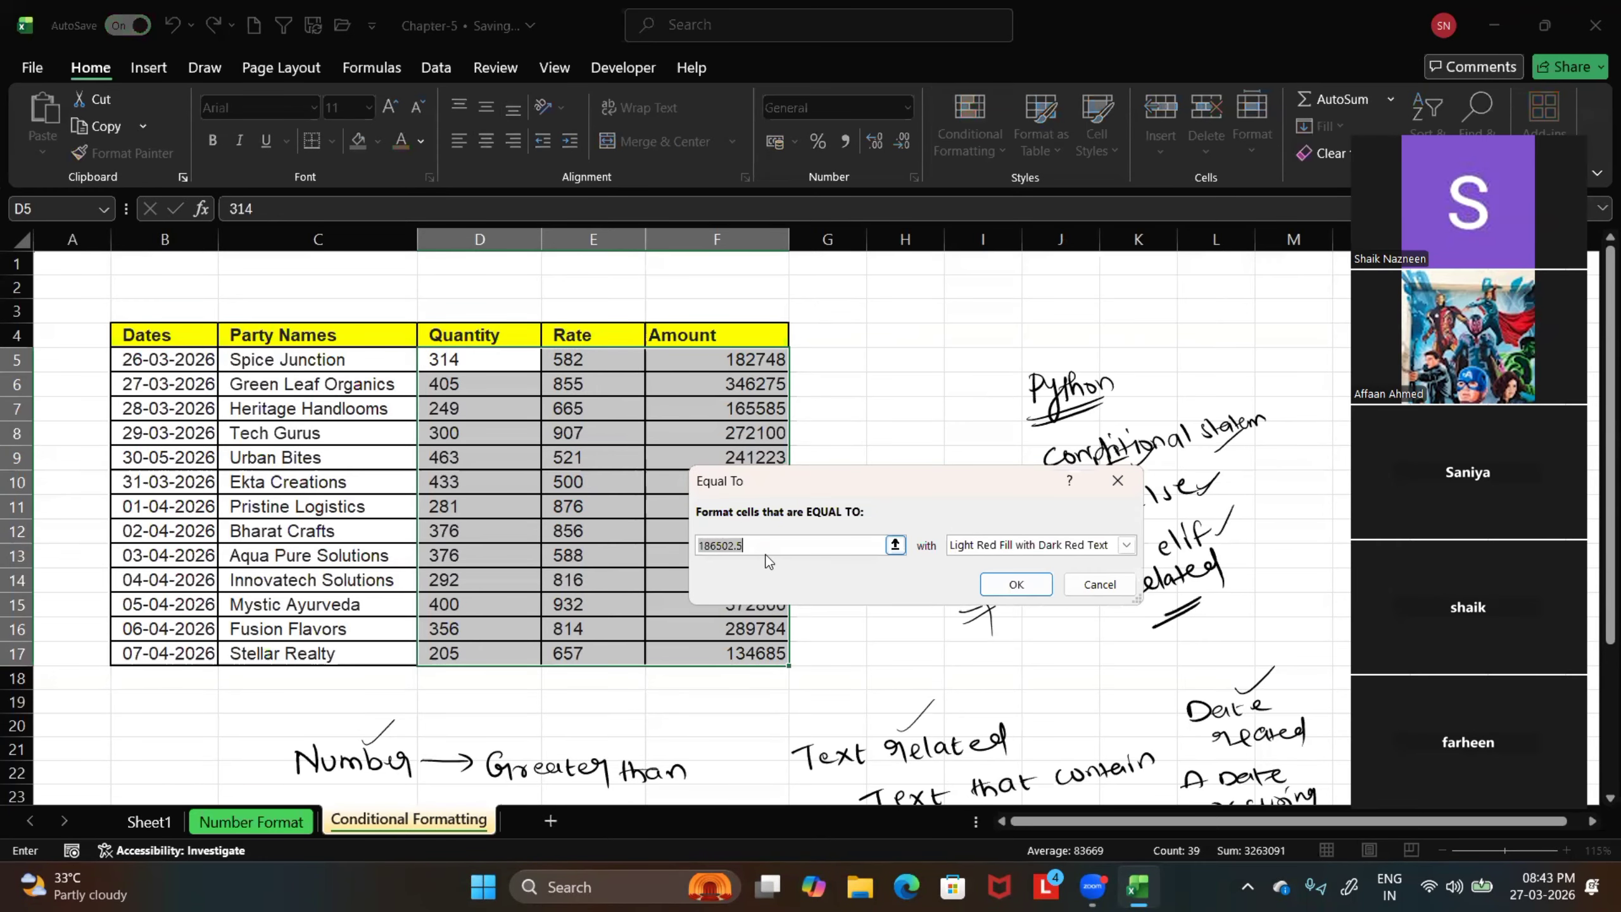
pyautogui.write('376')
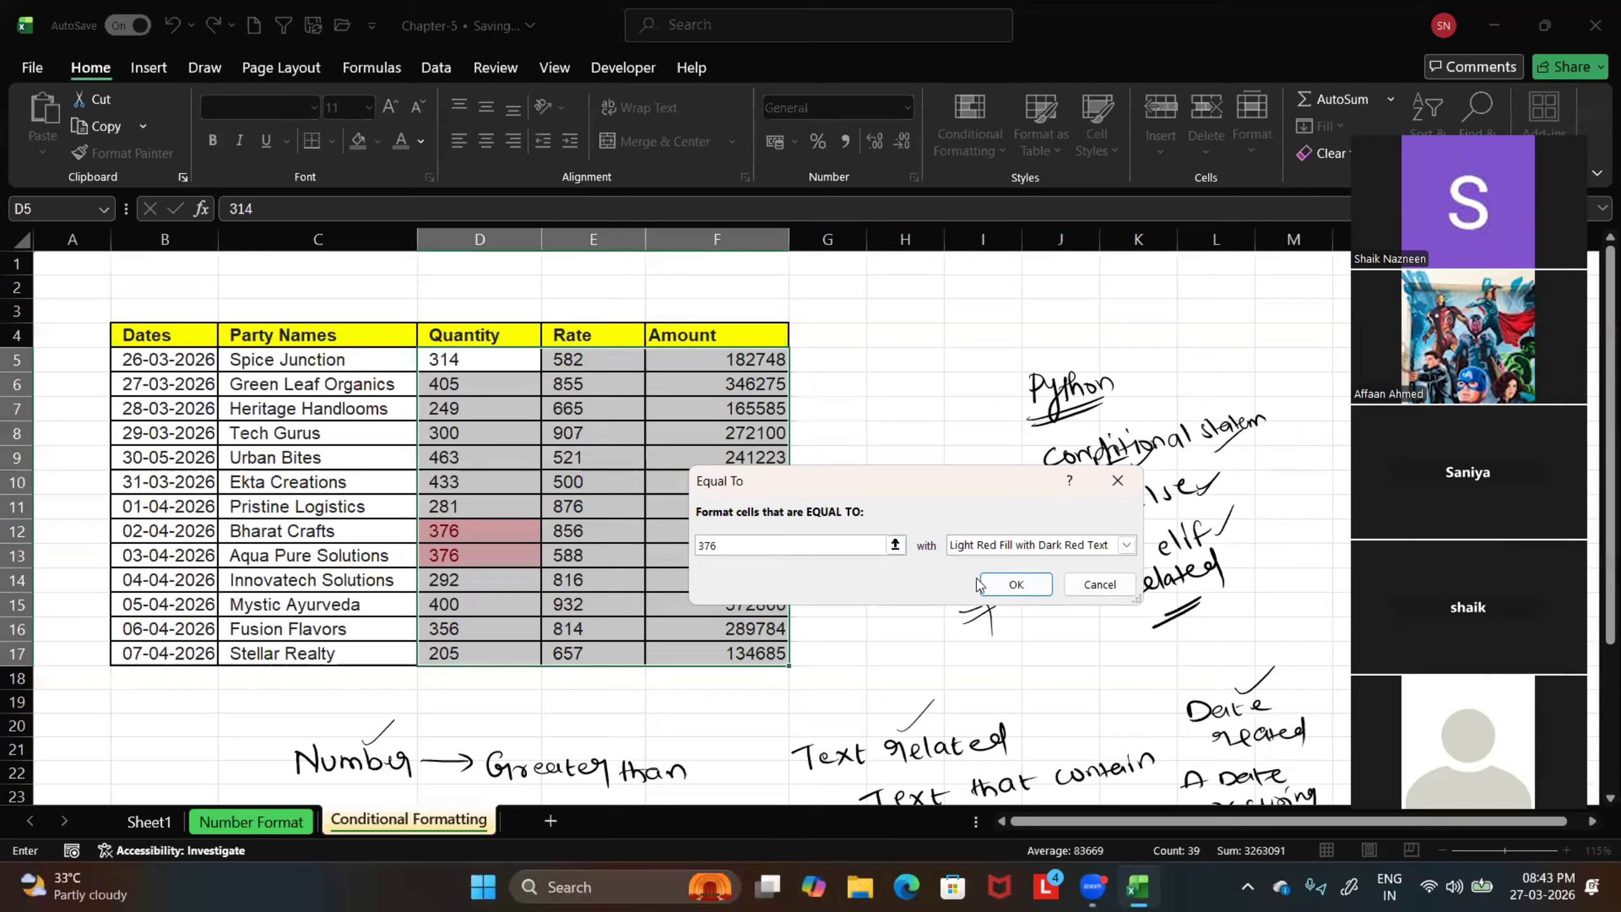
# Show the rule's format choices, box Custom Format in red on the magnified view, and leave the annotation mode
pyautogui.click(1126, 546)
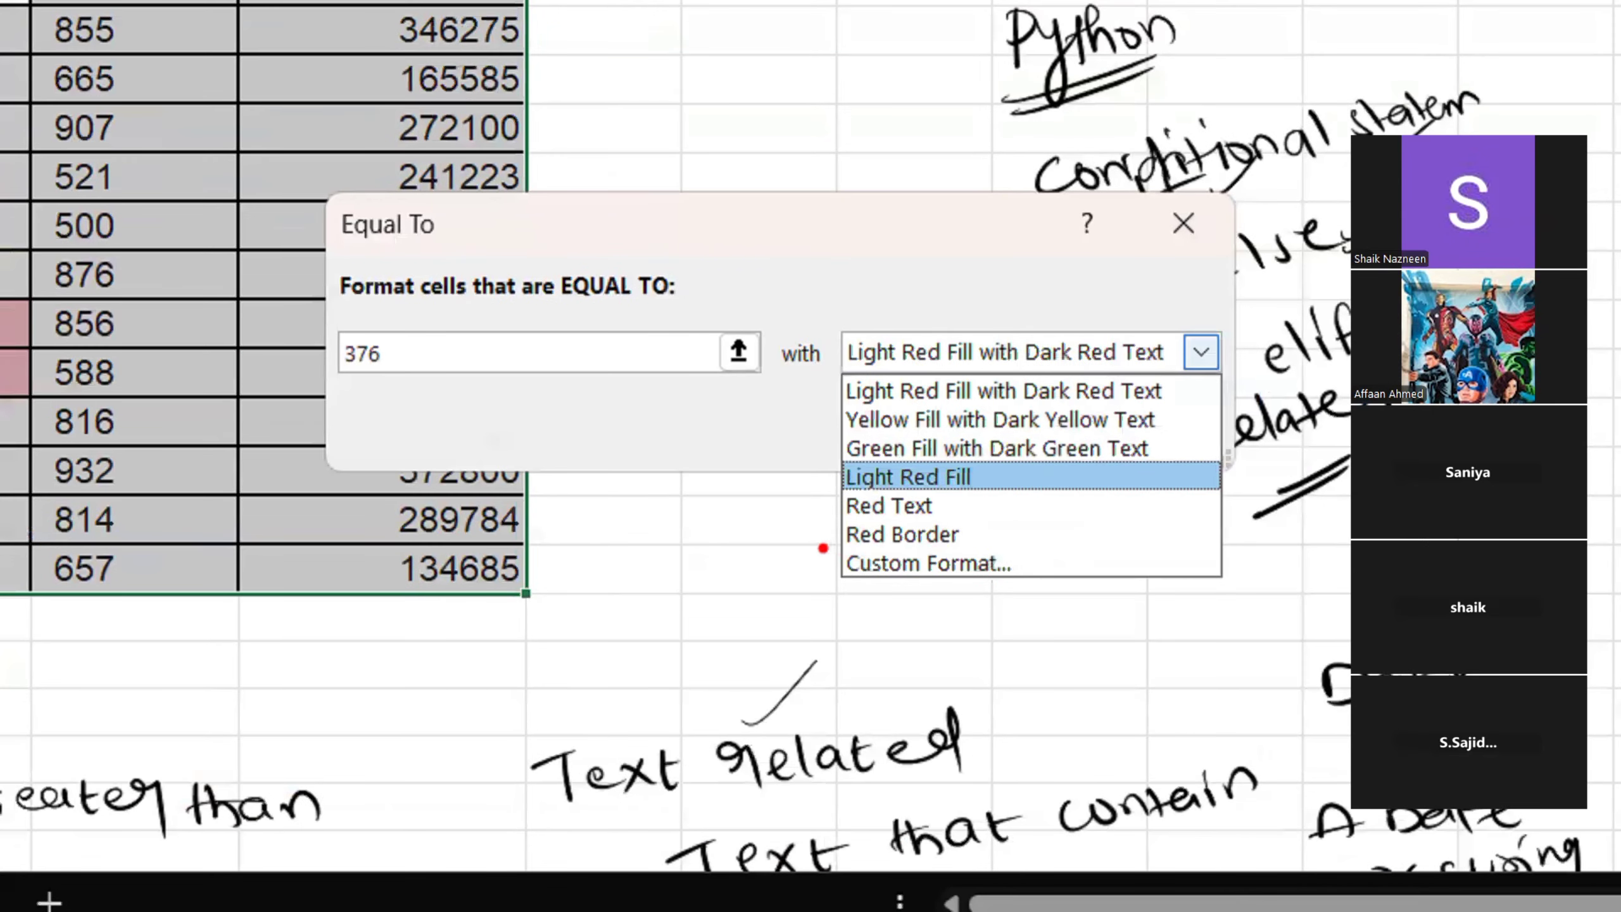
pyautogui.moveTo(827, 551); pyautogui.dragTo(1024, 603)
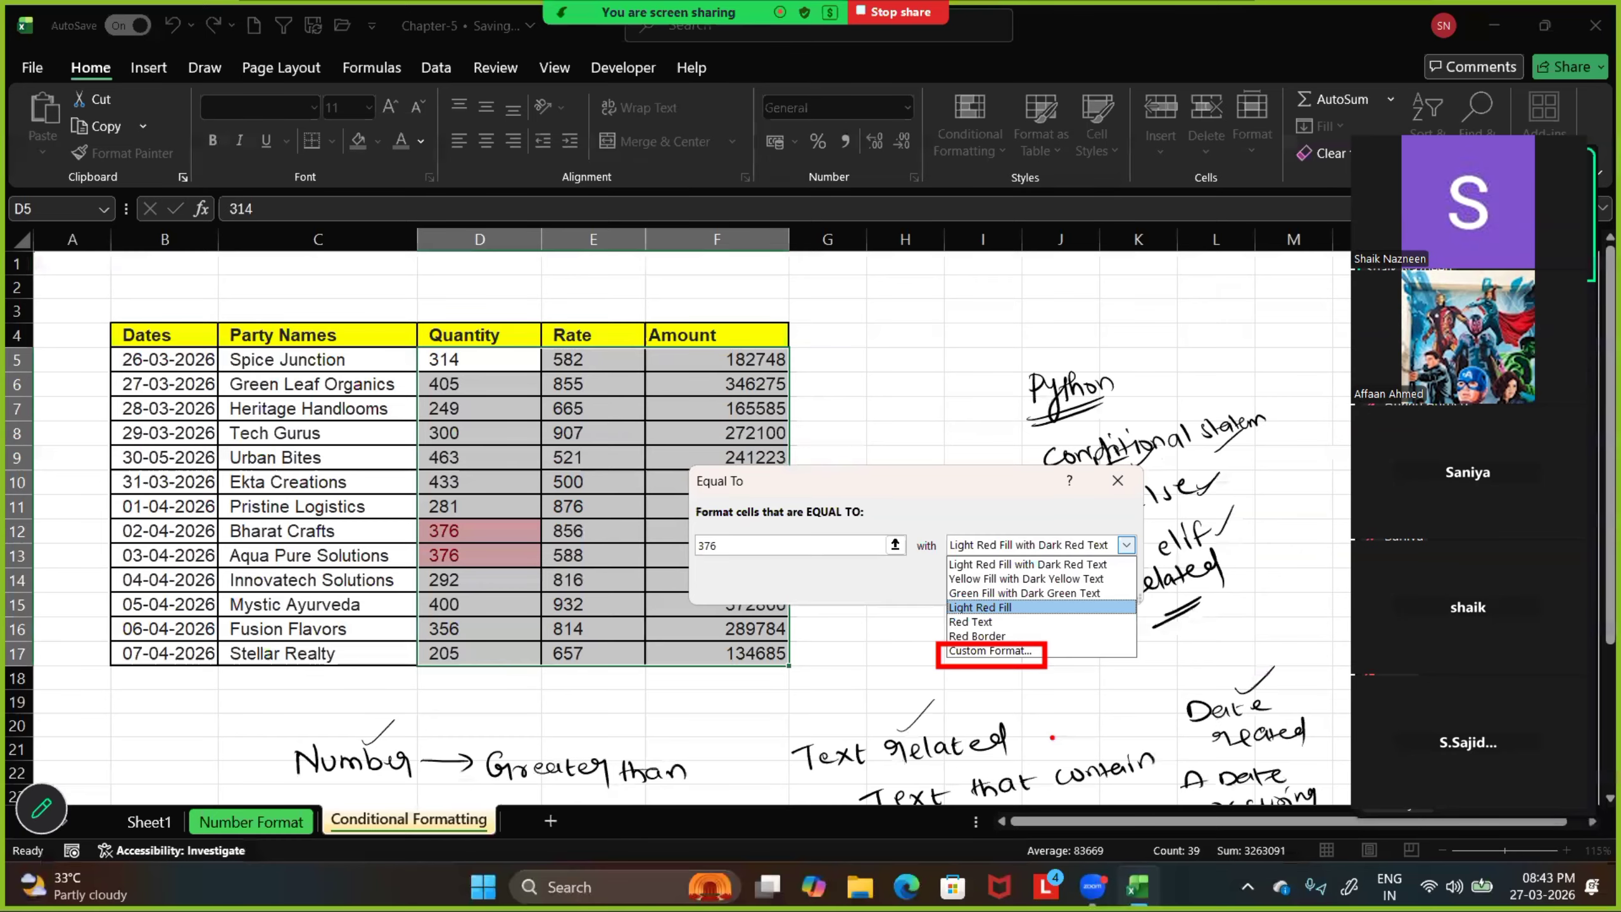
pyautogui.press('Escape')
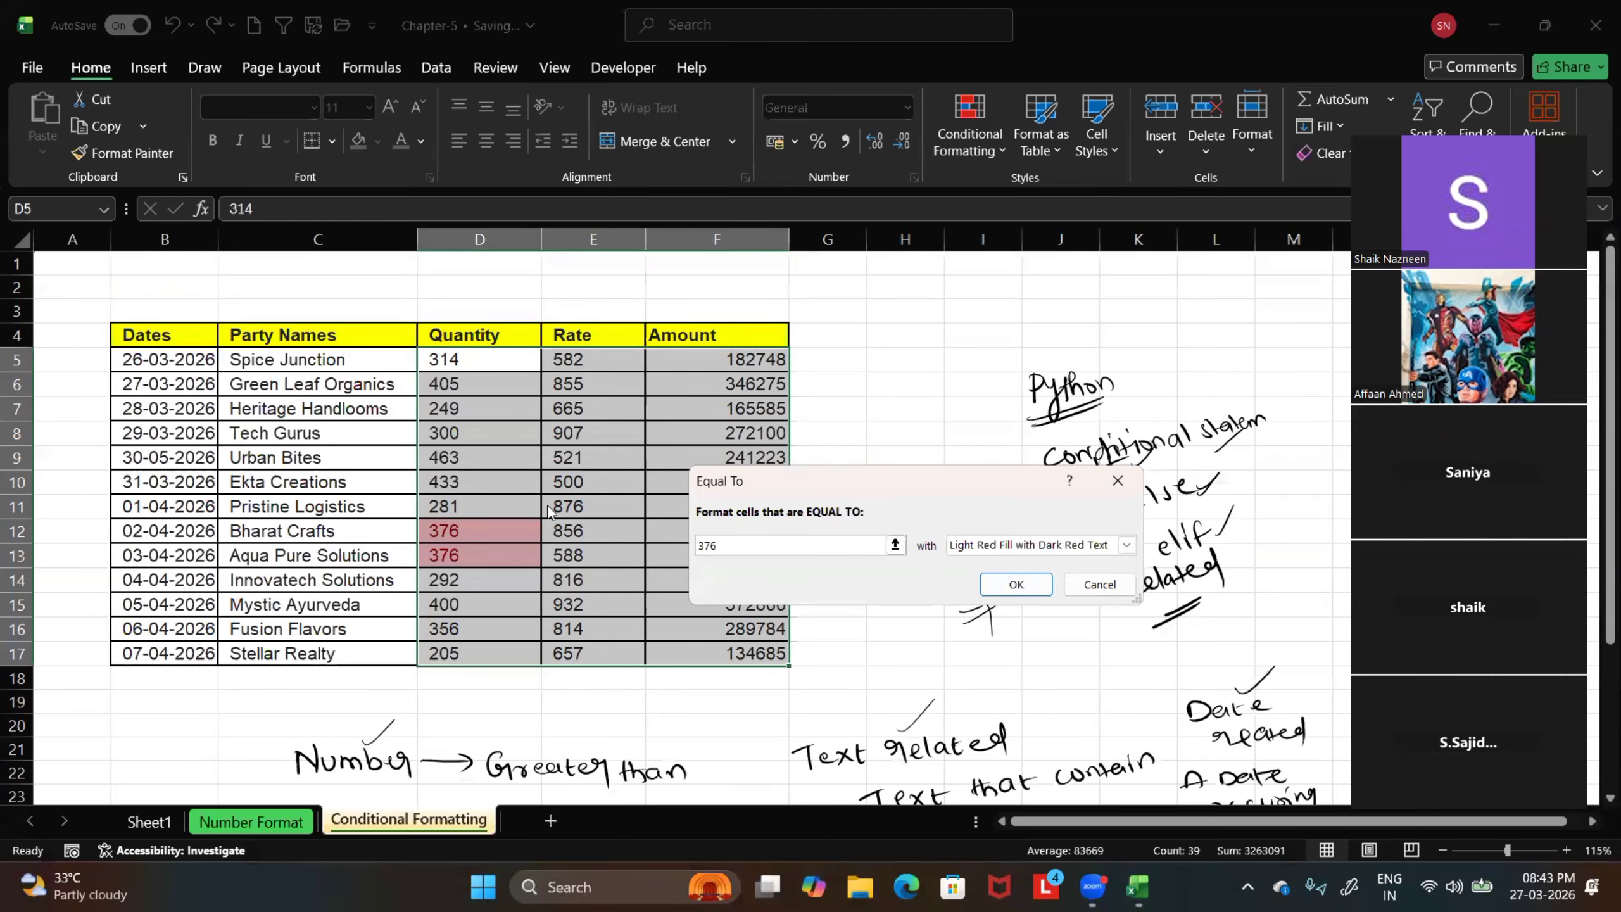
# Choose Custom Format for the rule and mark the Font, Border and Fill headings with red arrows on the magnified view
pyautogui.click(1125, 545)
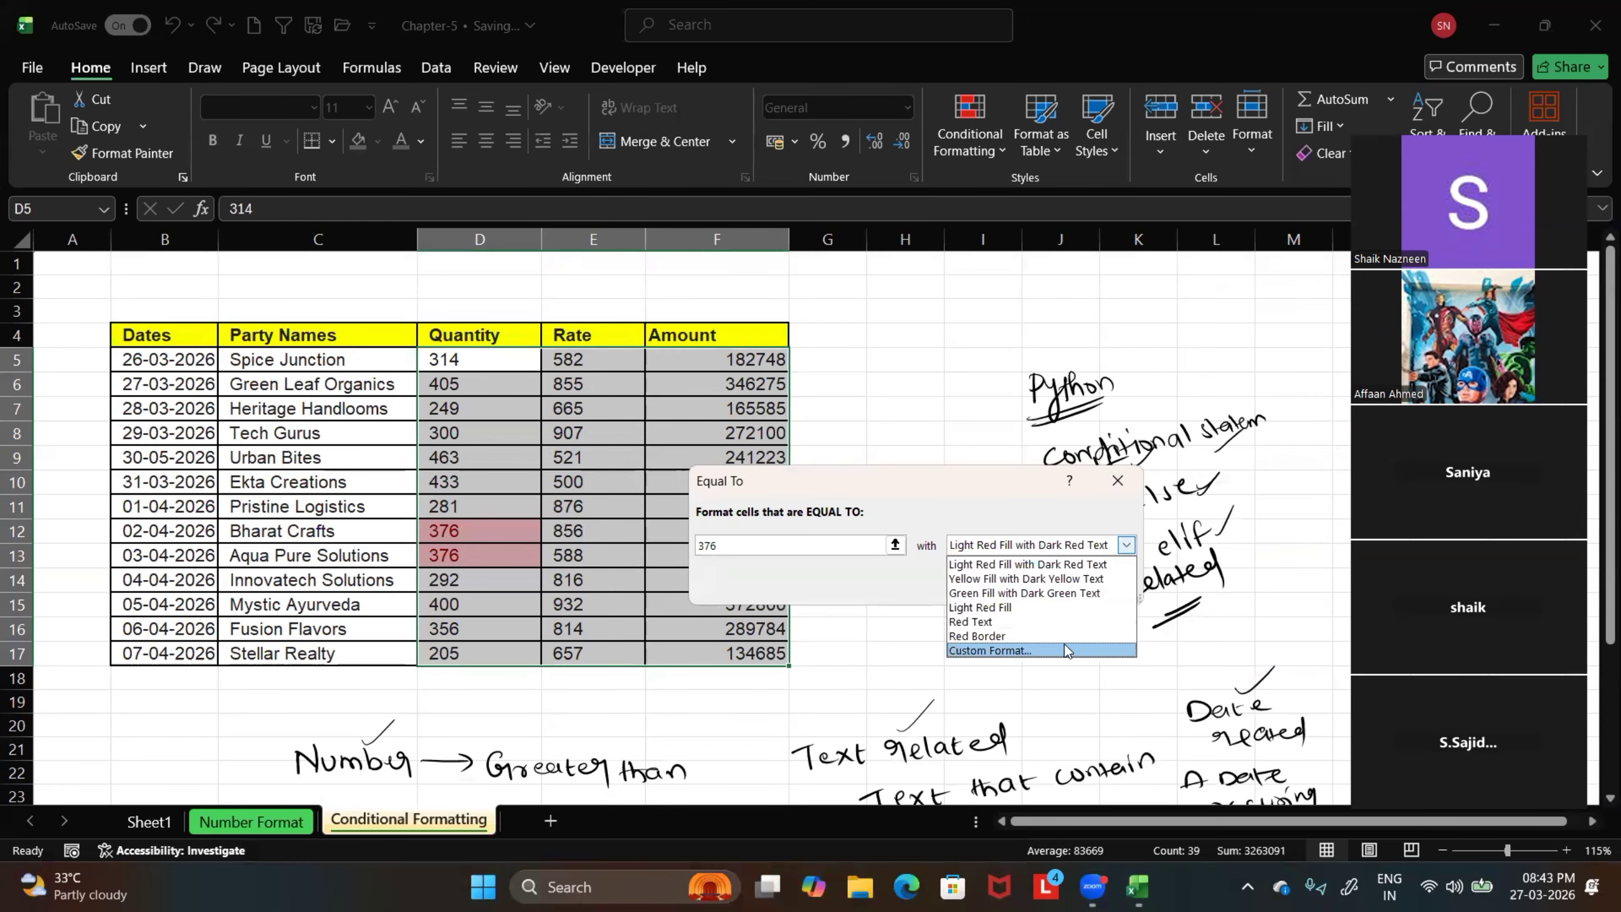
pyautogui.click(1078, 652)
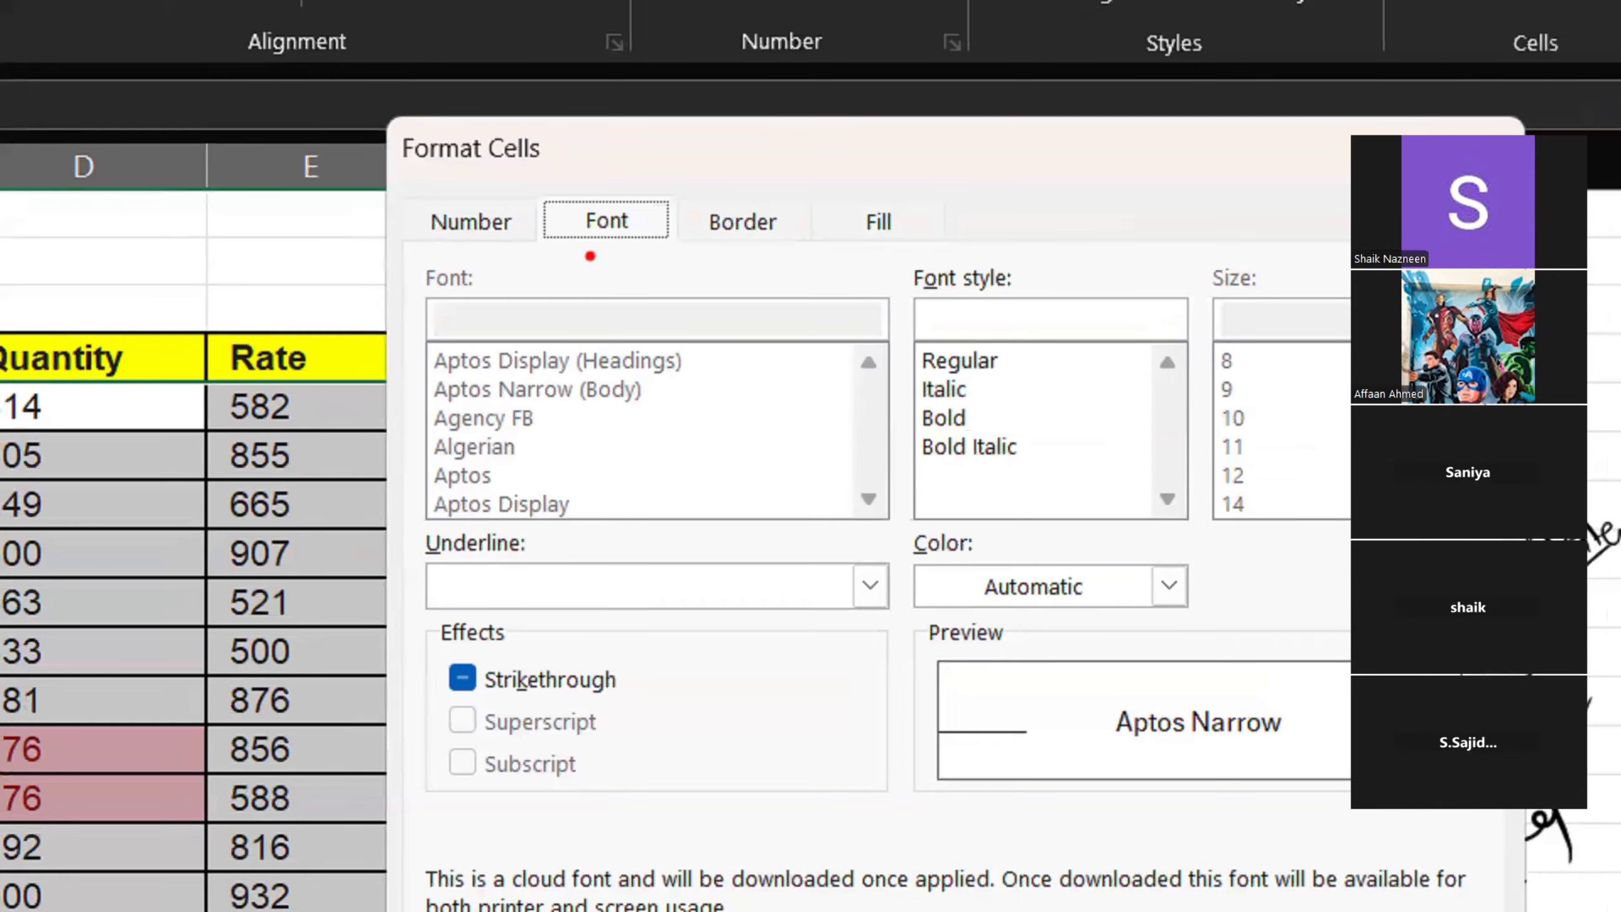
pyautogui.moveTo(588, 240); pyautogui.dragTo(580, 351)
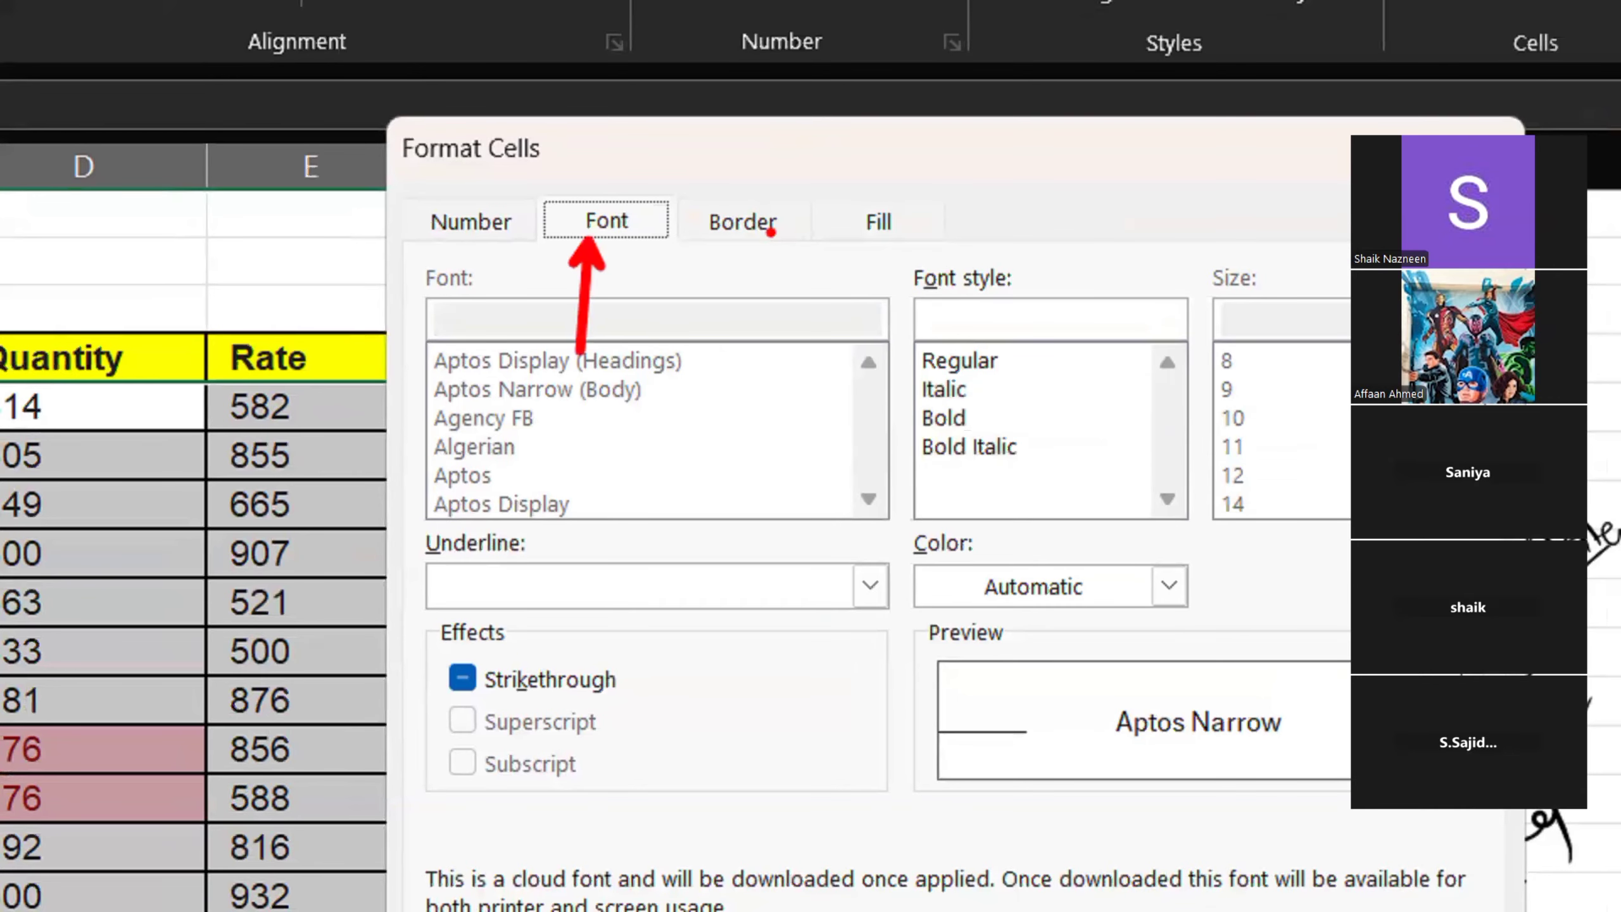
pyautogui.moveTo(770, 232); pyautogui.dragTo(769, 366)
pyautogui.moveTo(906, 228); pyautogui.dragTo(905, 337)
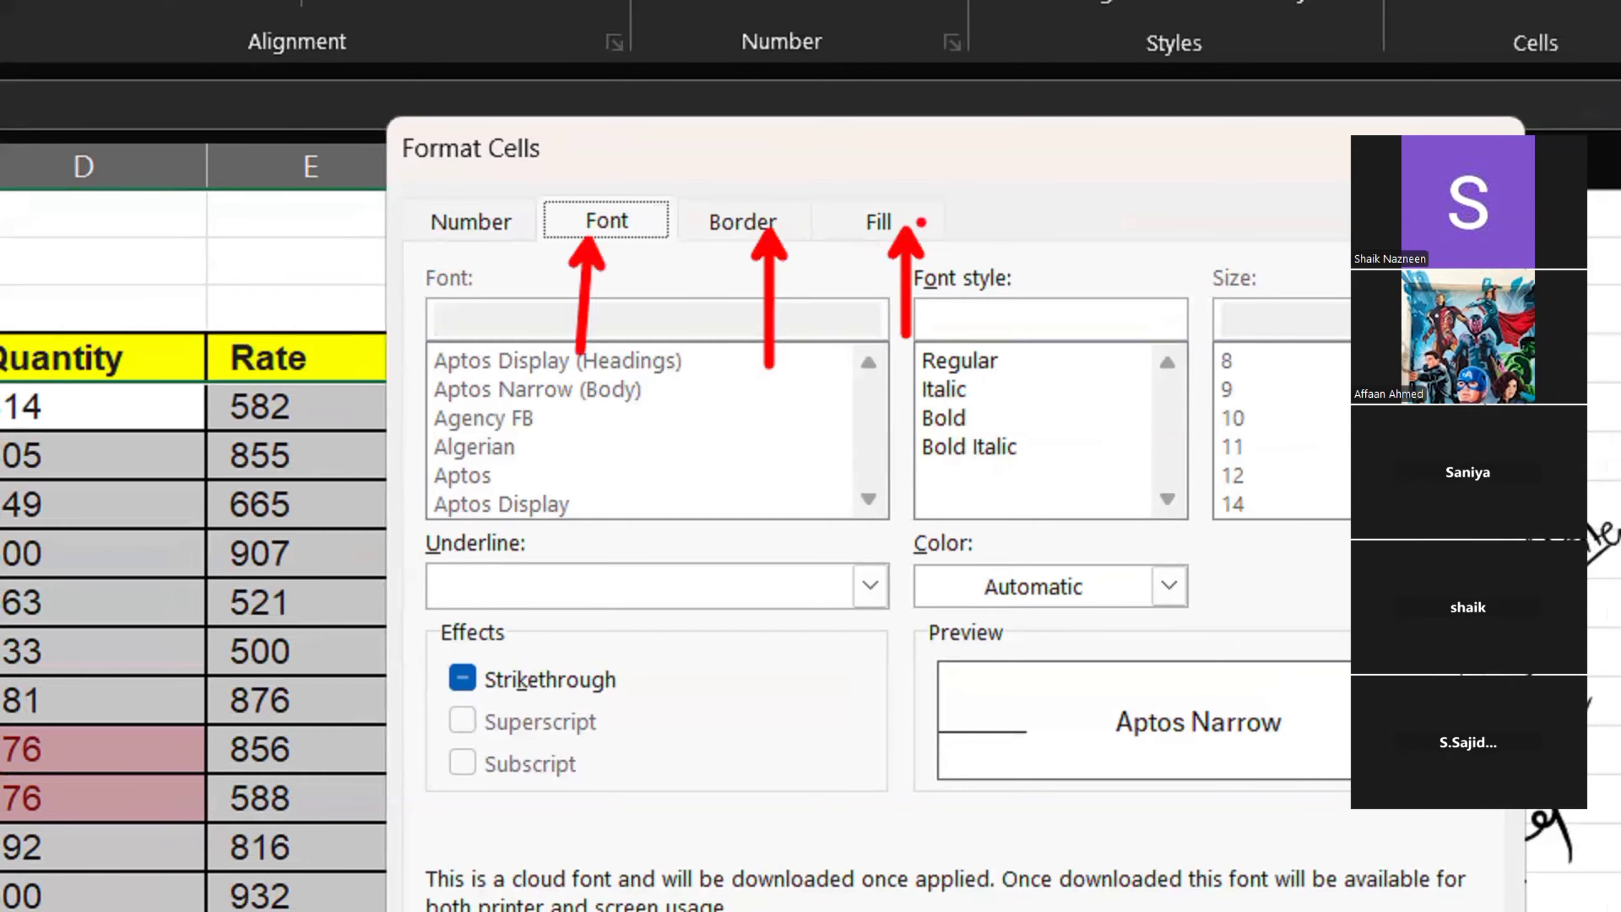
pyautogui.press('Escape')
# Give the custom format a purple fill and white font colour, and apply the Equal To 376 rule to D5:F17
pyautogui.click(882, 274)
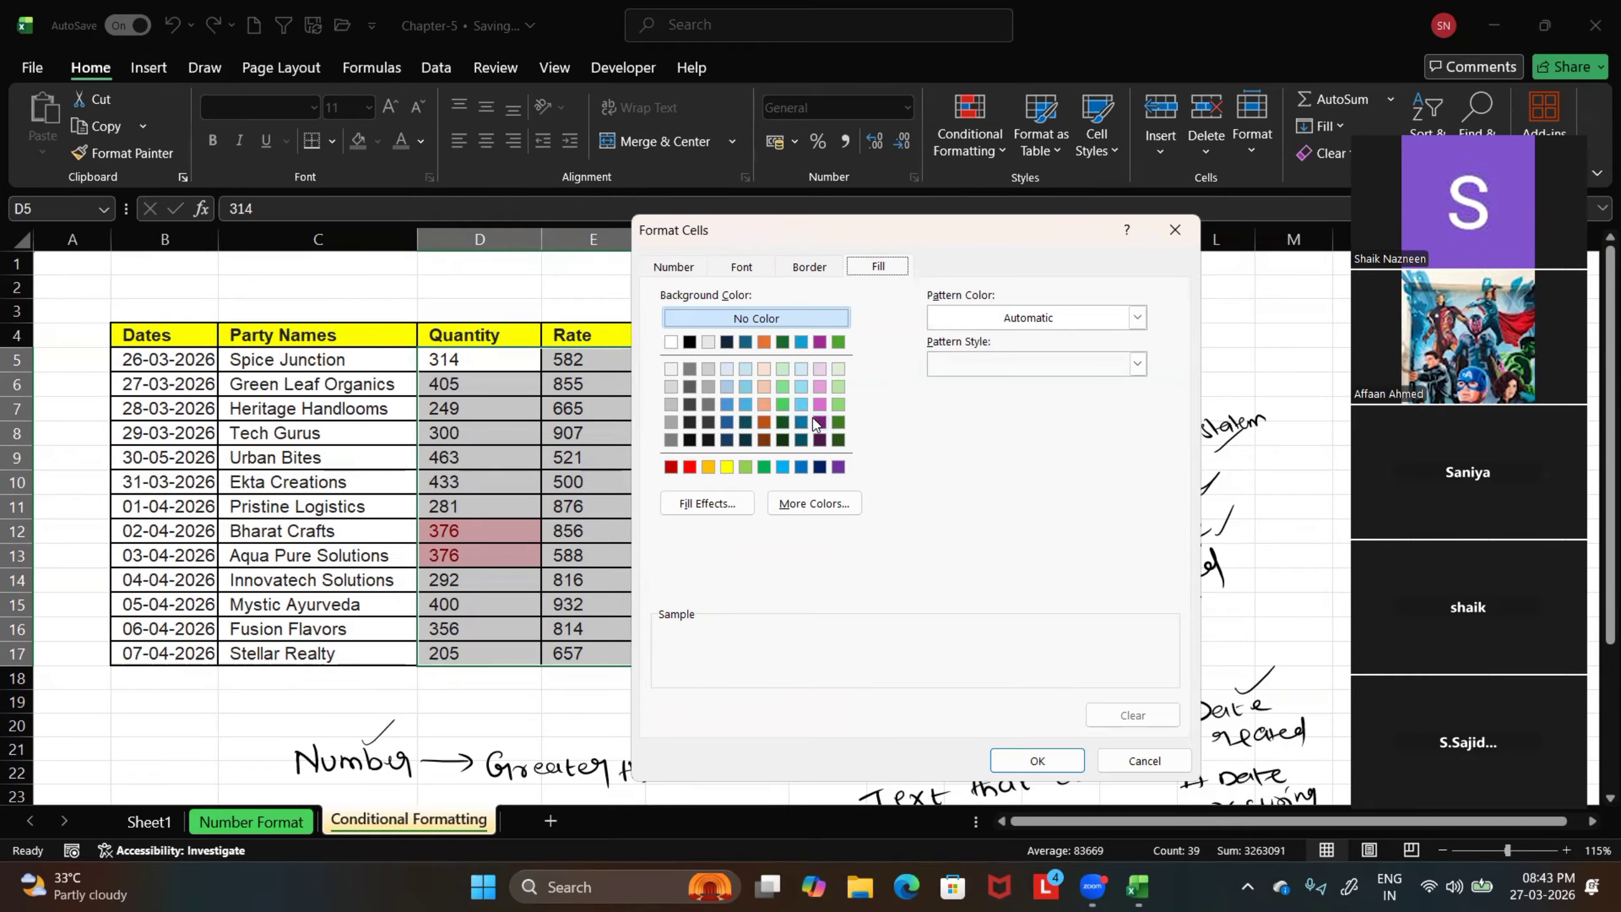
pyautogui.click(838, 466)
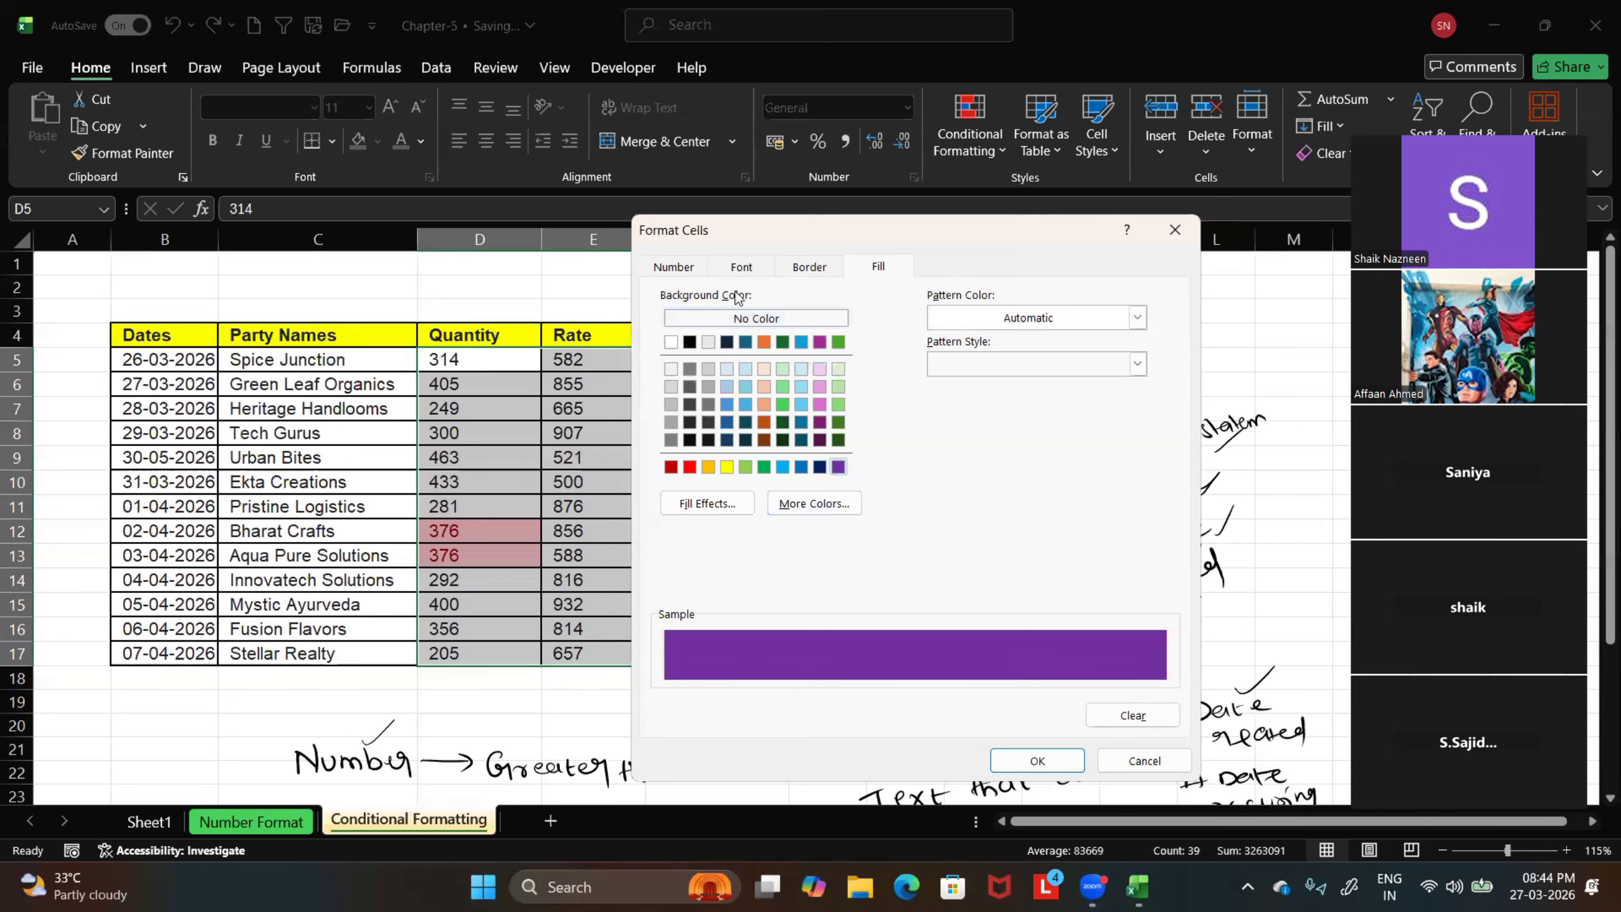
pyautogui.click(741, 269)
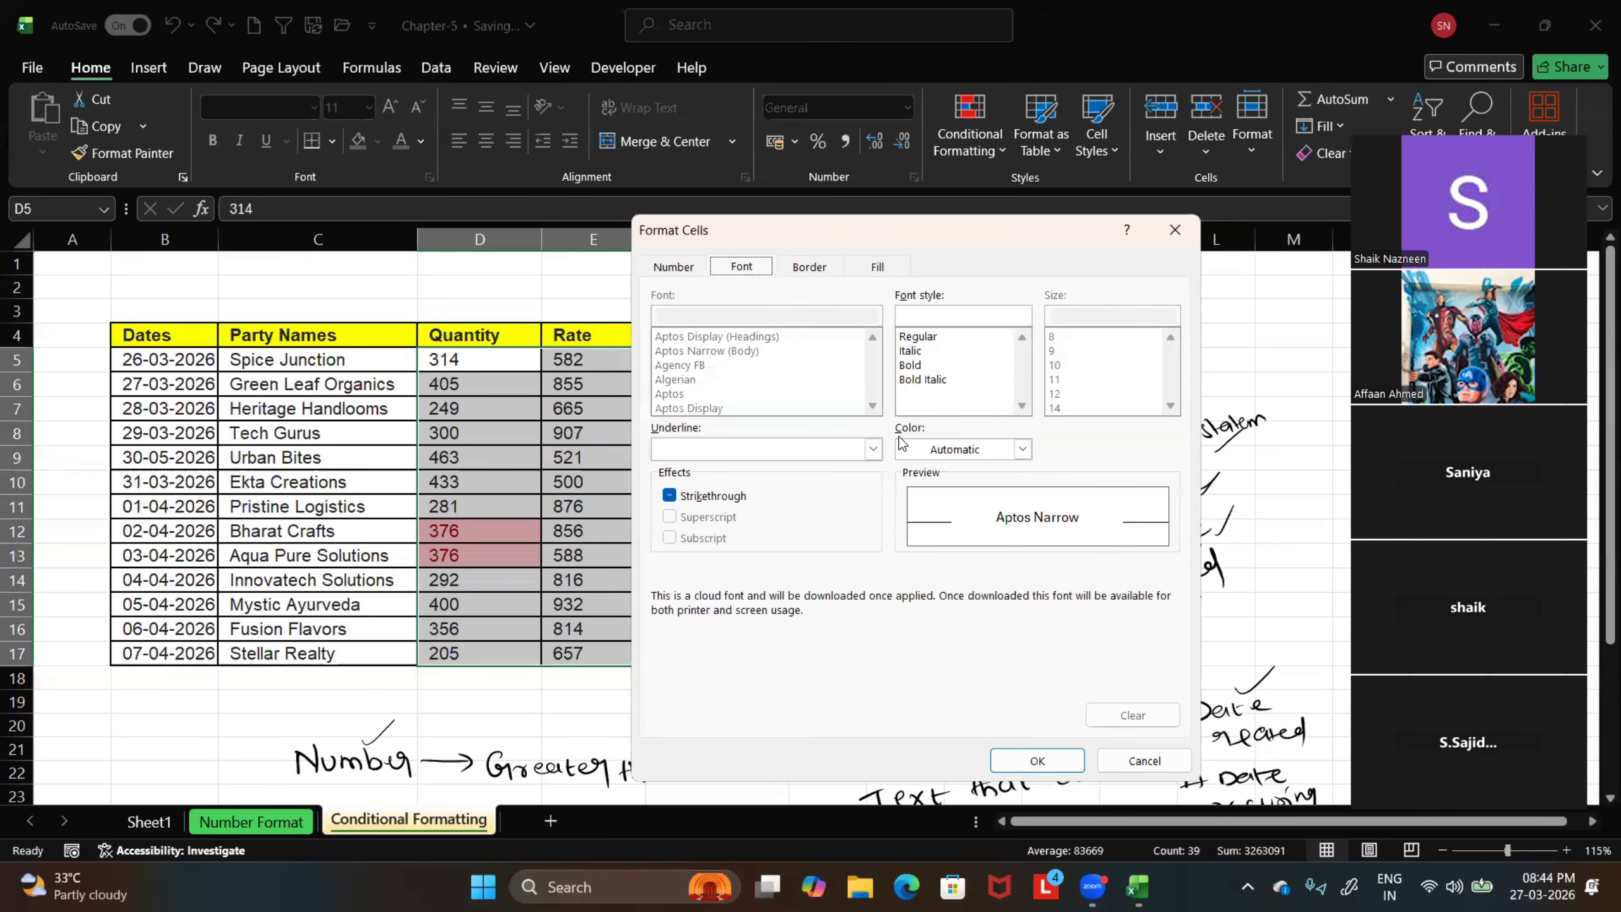
pyautogui.click(1022, 449)
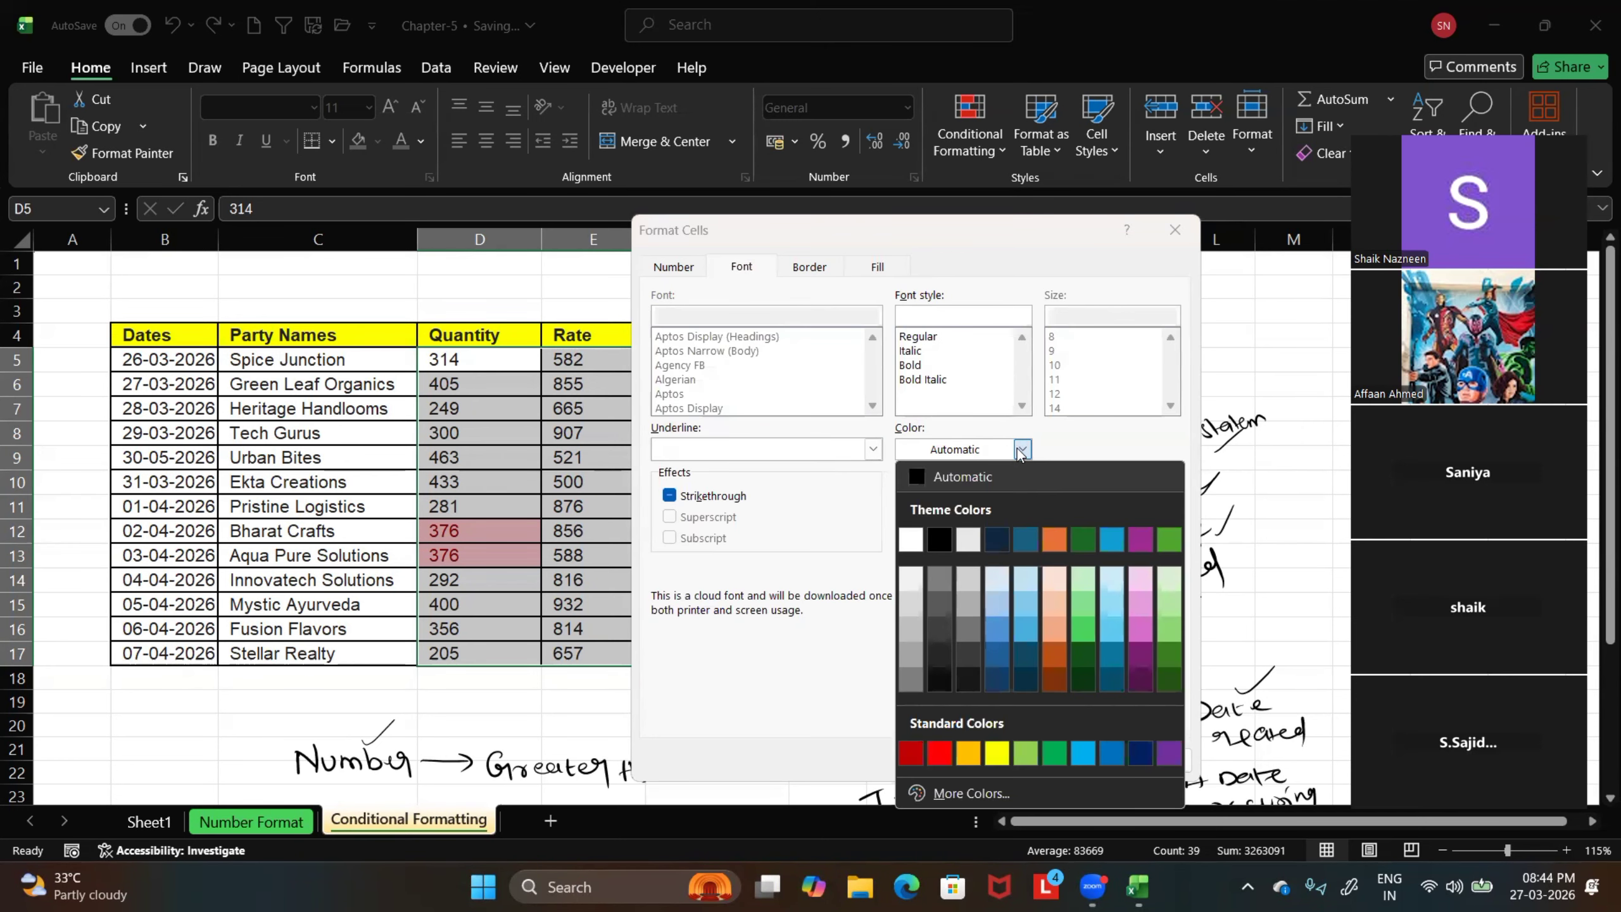
pyautogui.click(912, 538)
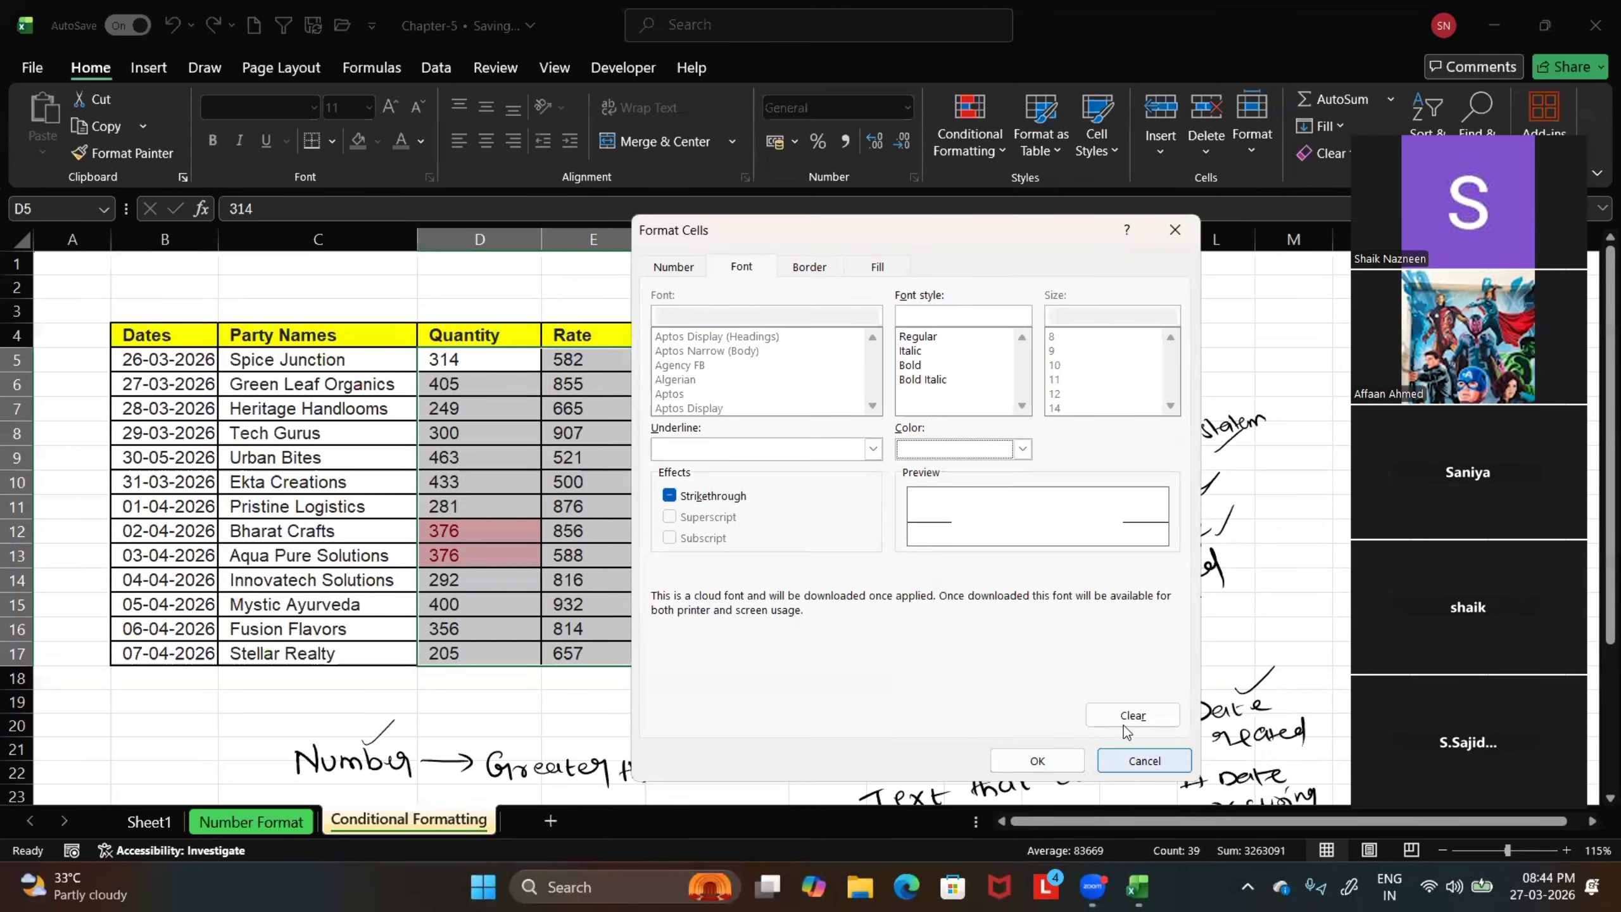
pyautogui.click(1056, 765)
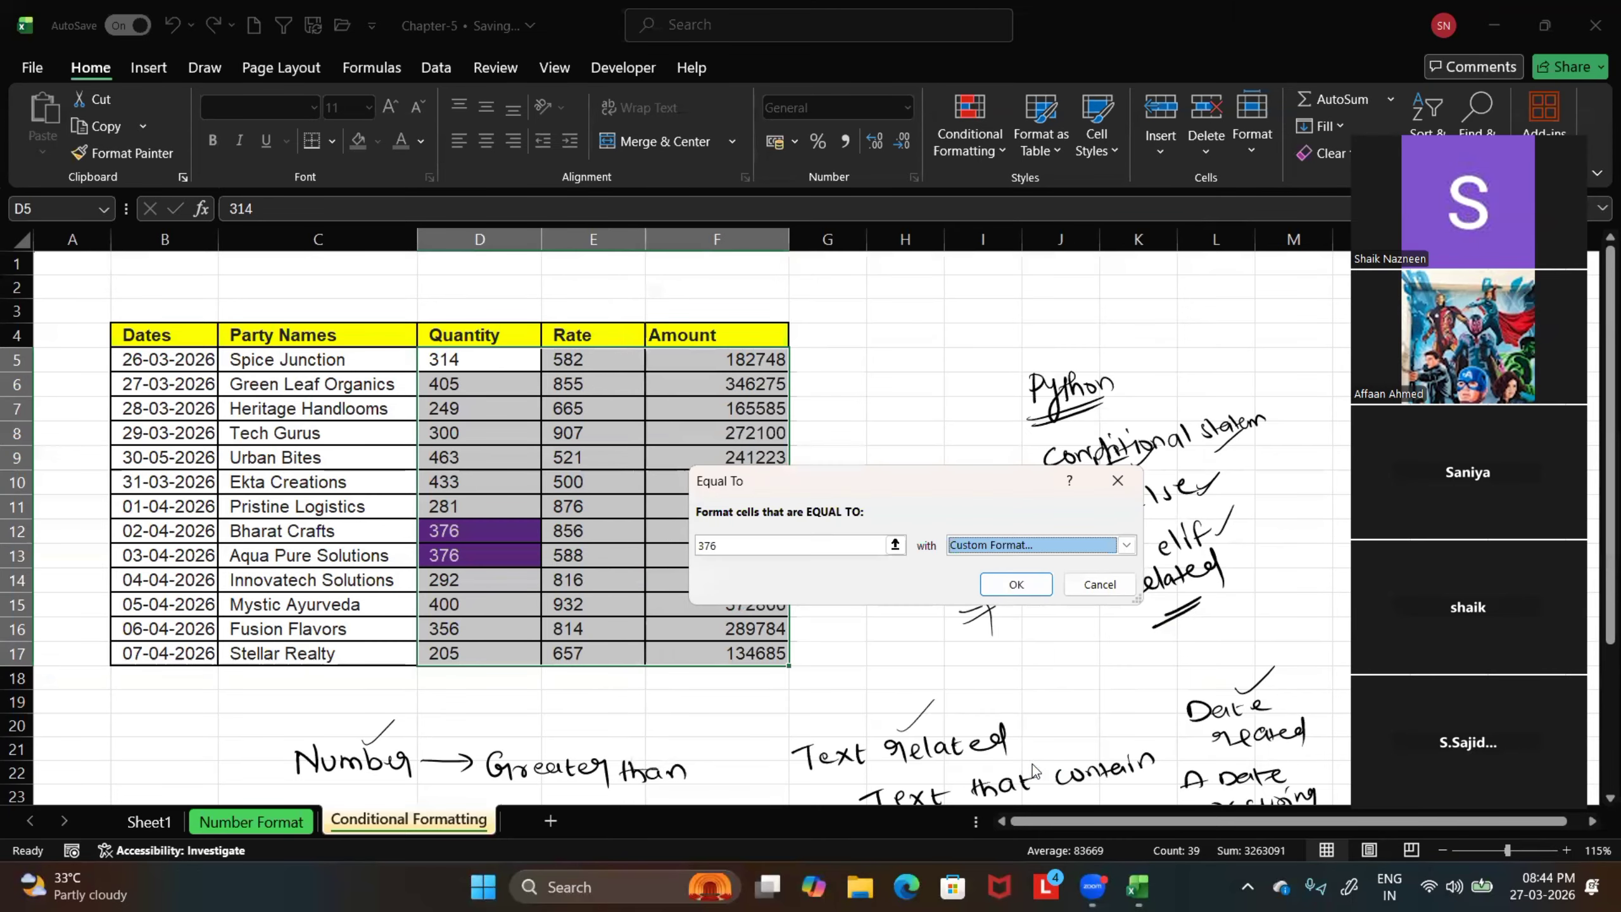
pyautogui.click(1016, 583)
pyautogui.click(591, 699)
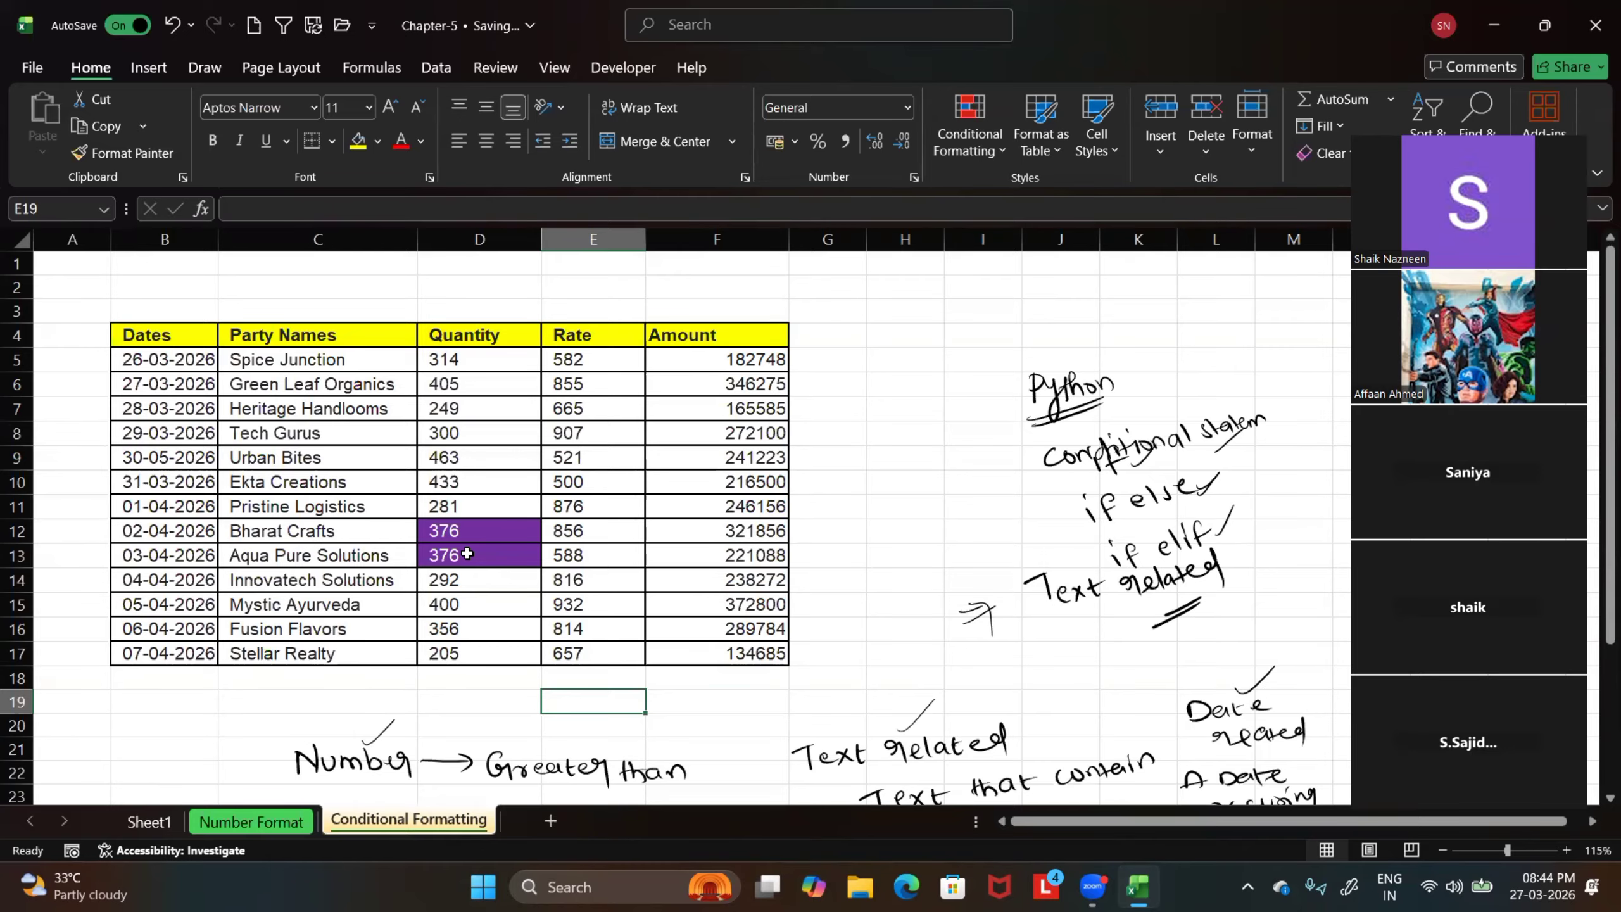
# Undo the purple Equal To highlighting on the Quantity values and redo it
pyautogui.scroll(-2, 511, 638)
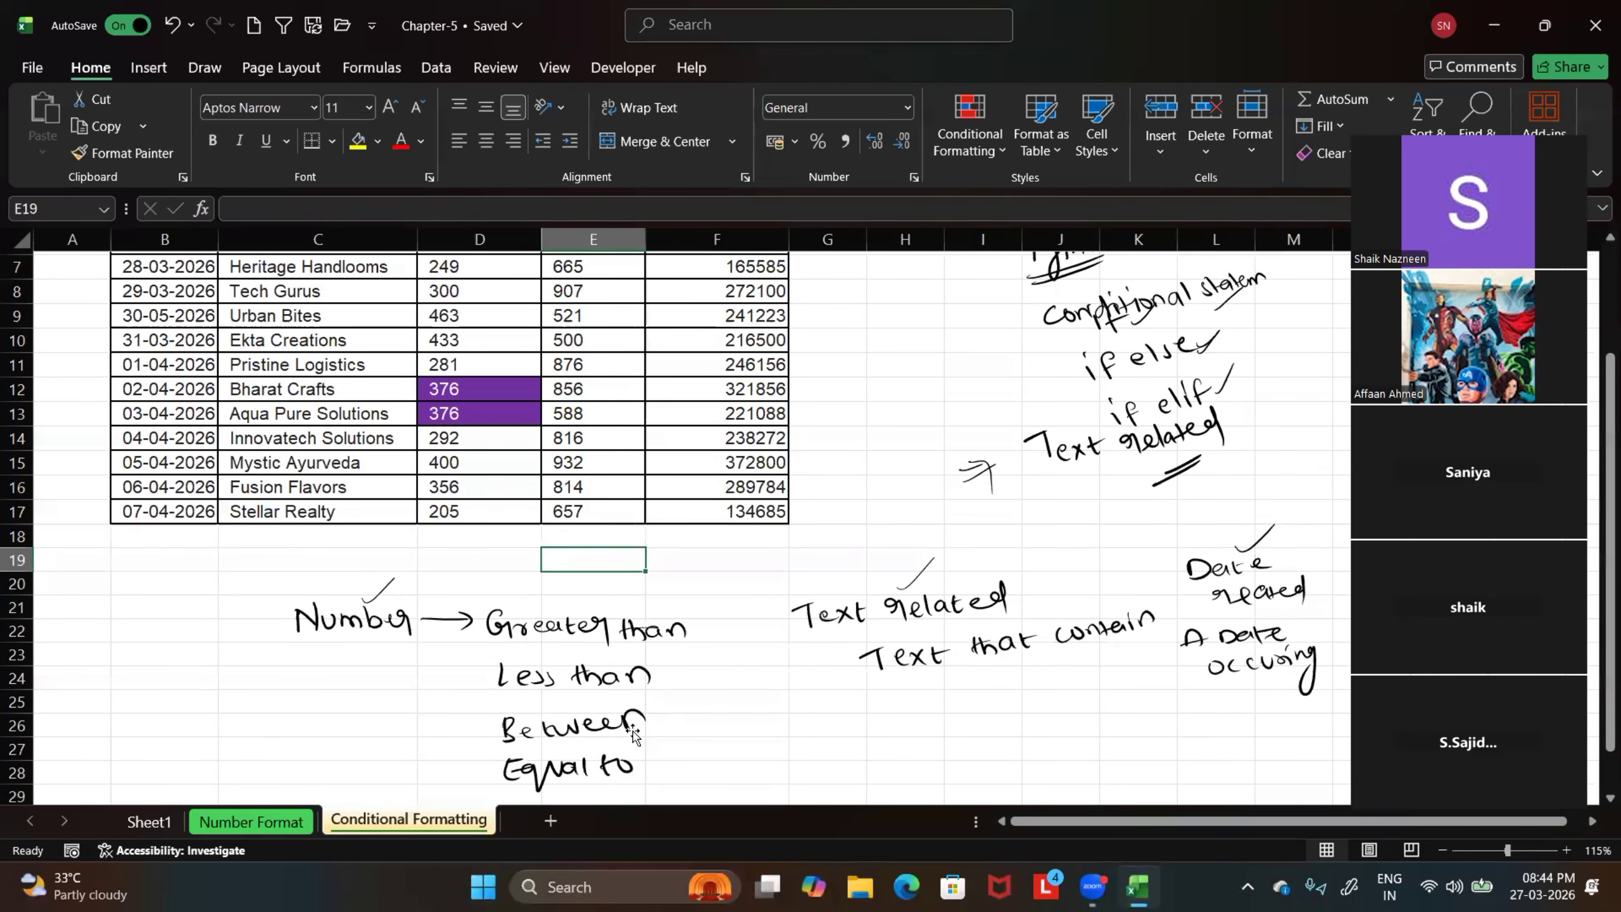
pyautogui.scroll(-1, 633, 734)
pyautogui.scroll(2, 511, 607)
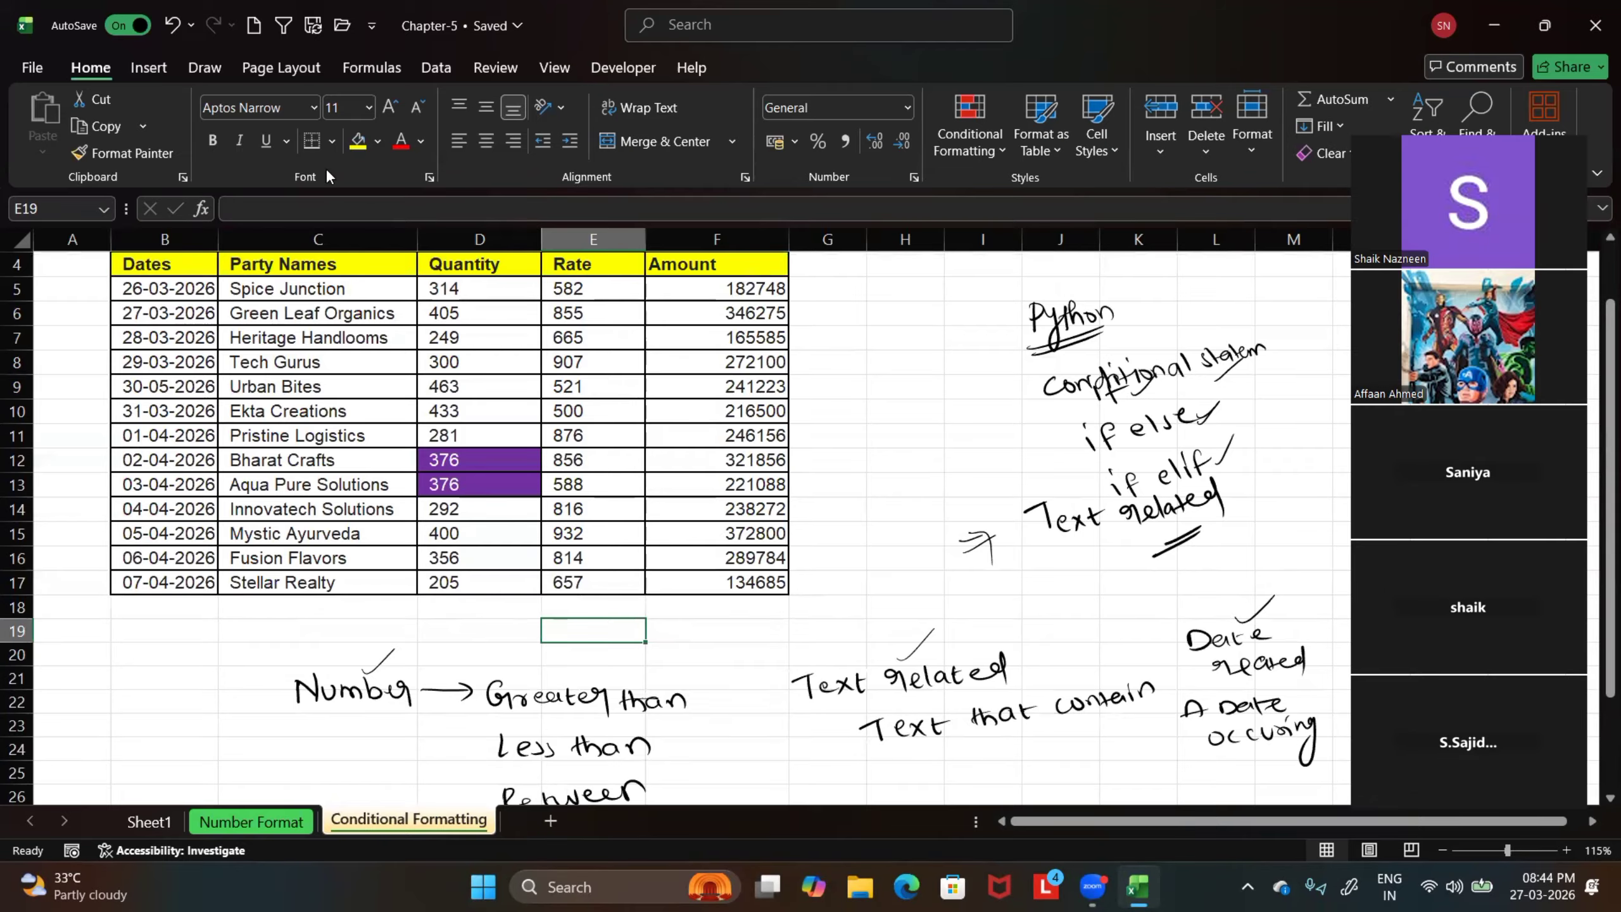
pyautogui.click(174, 25)
pyautogui.click(231, 25)
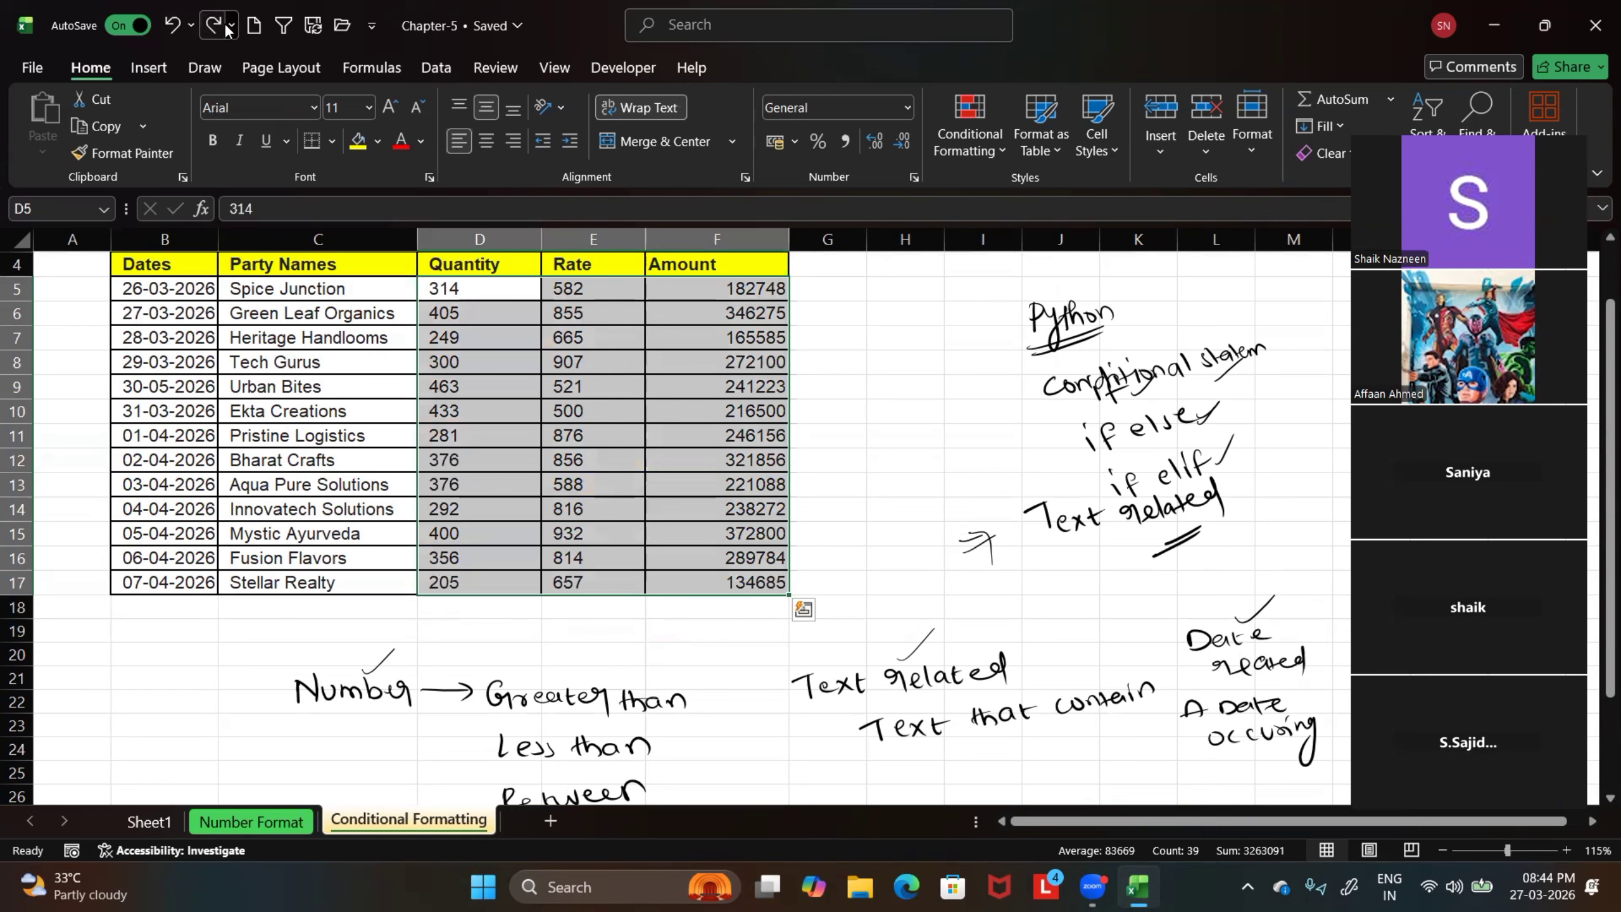
pyautogui.click(219, 54)
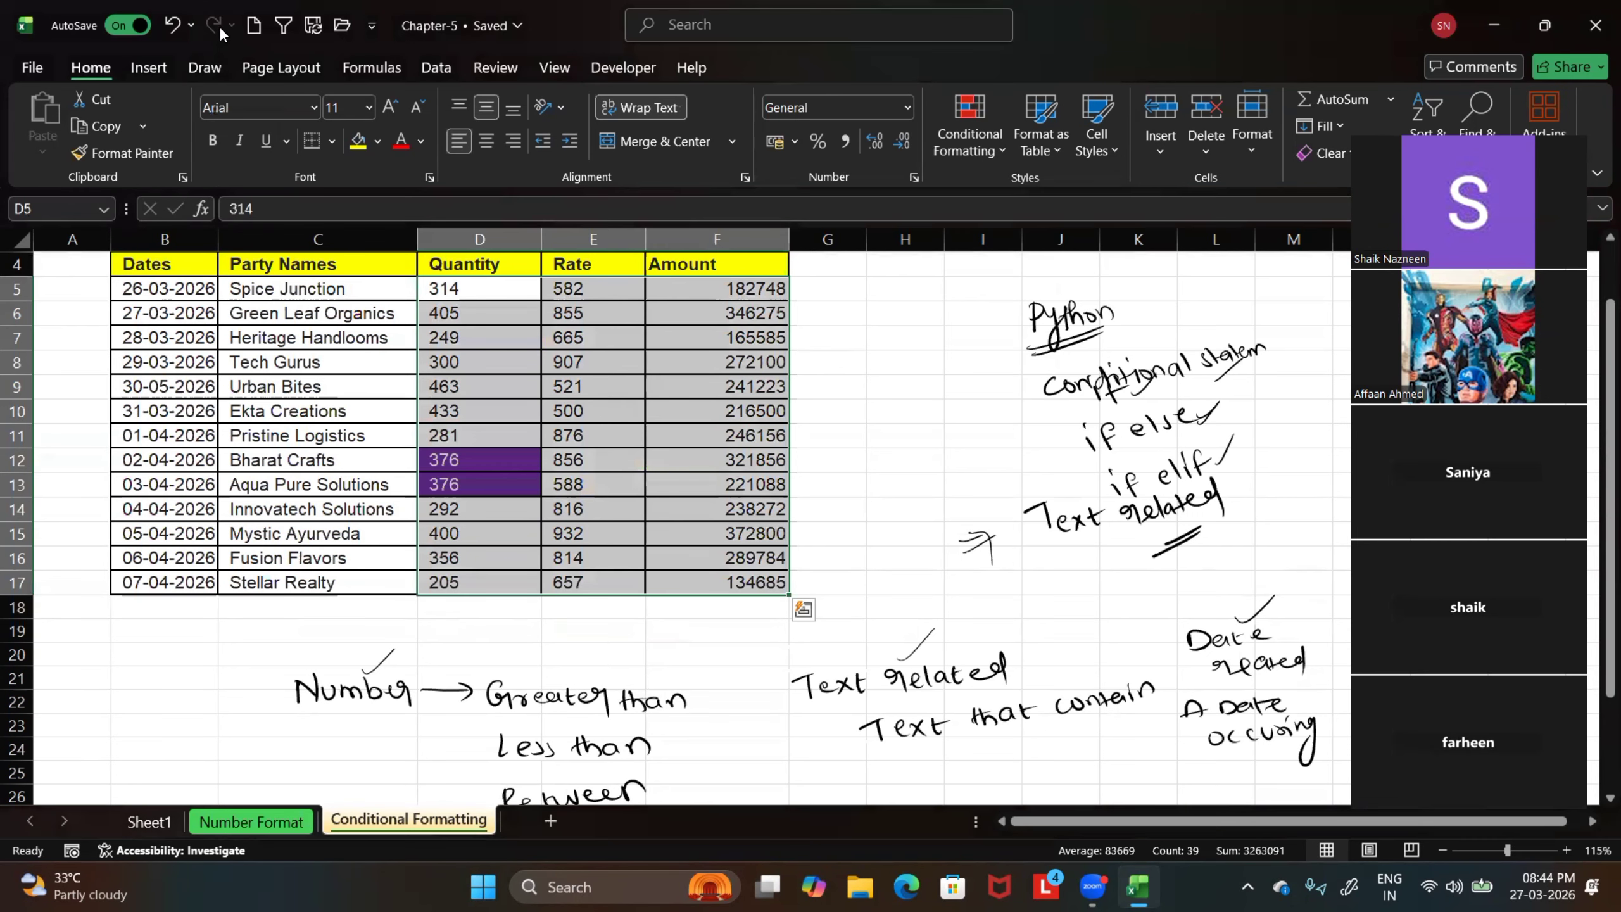
pyautogui.click(861, 474)
# Start a Text That Contains highlight rule for the party names in C5:C17 and box its text field in red on the magnified view
pyautogui.scroll(-1, 986, 690)
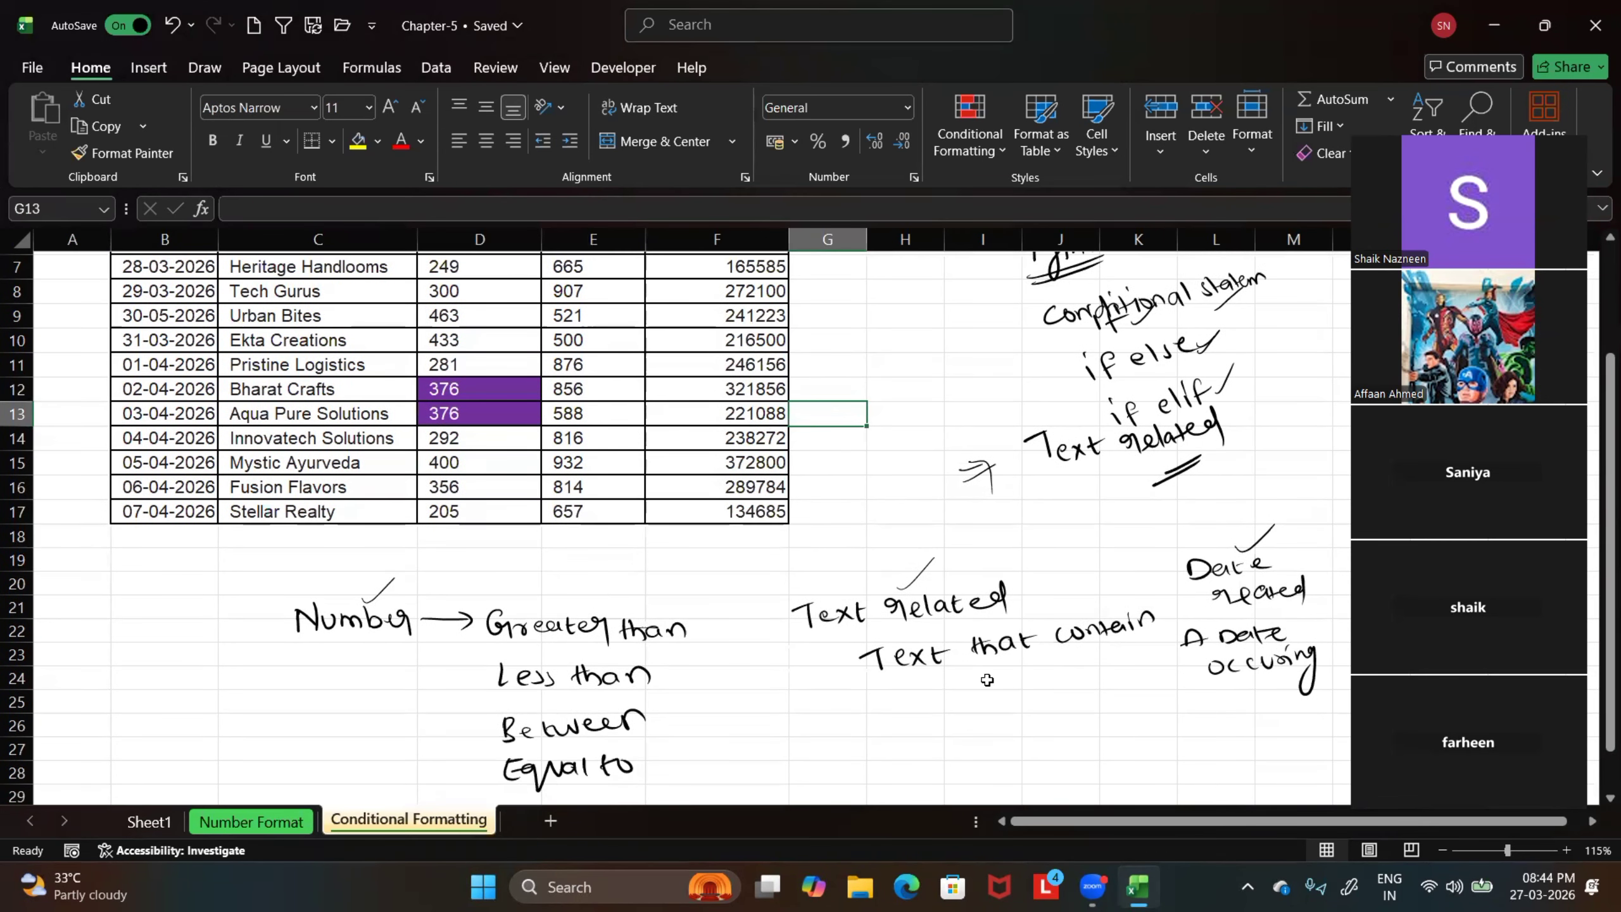
pyautogui.scroll(1, 980, 671)
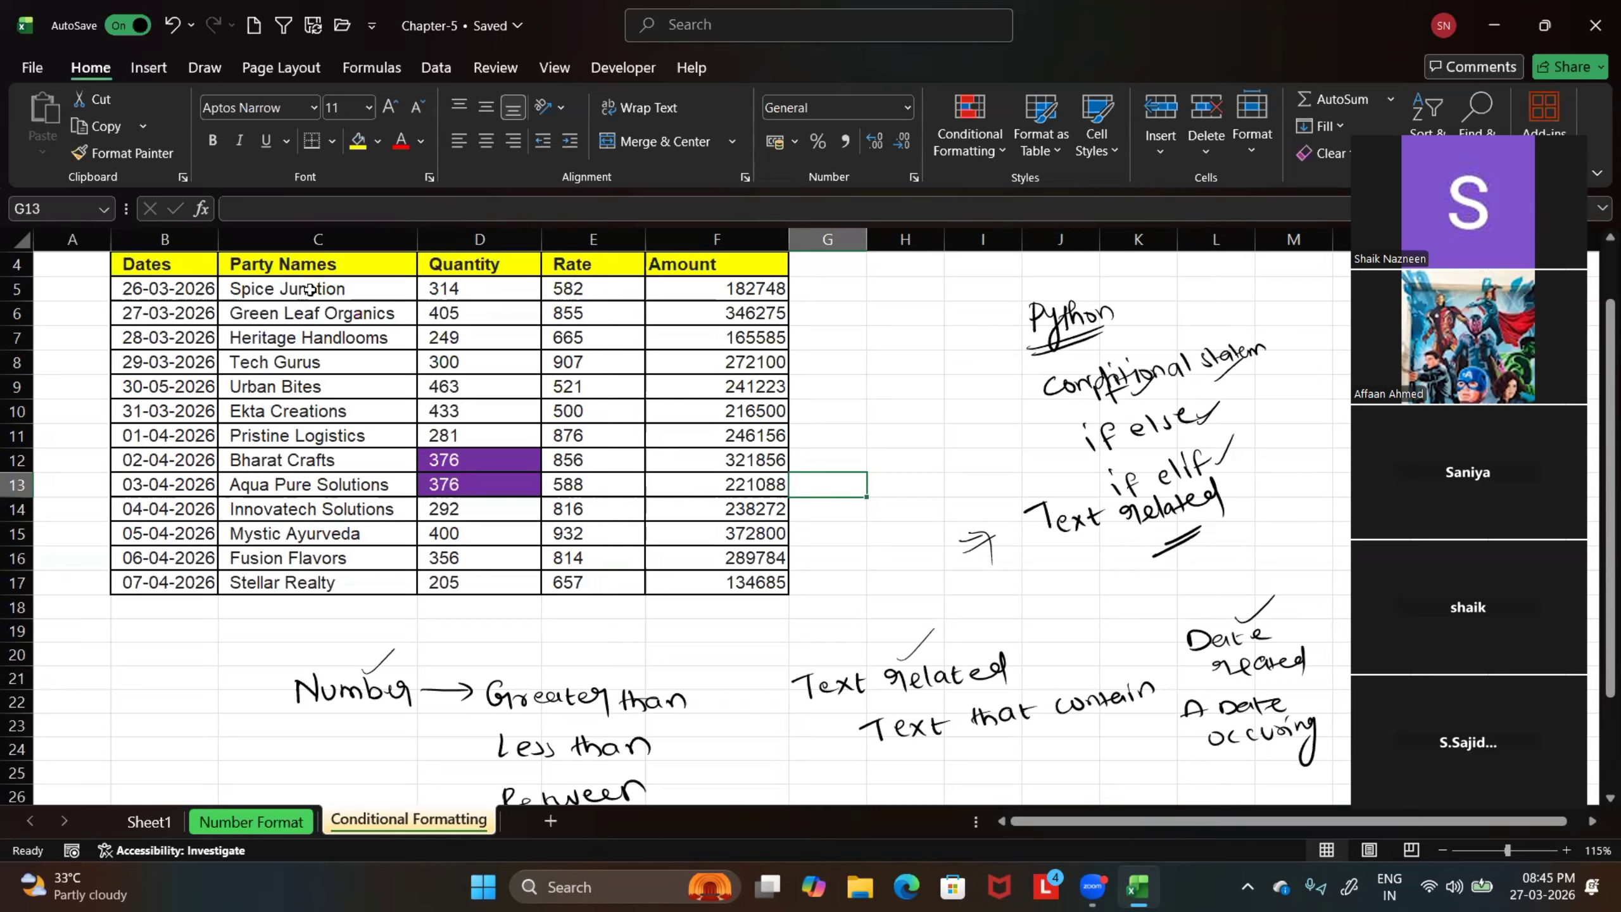
pyautogui.moveTo(305, 289); pyautogui.dragTo(313, 582)
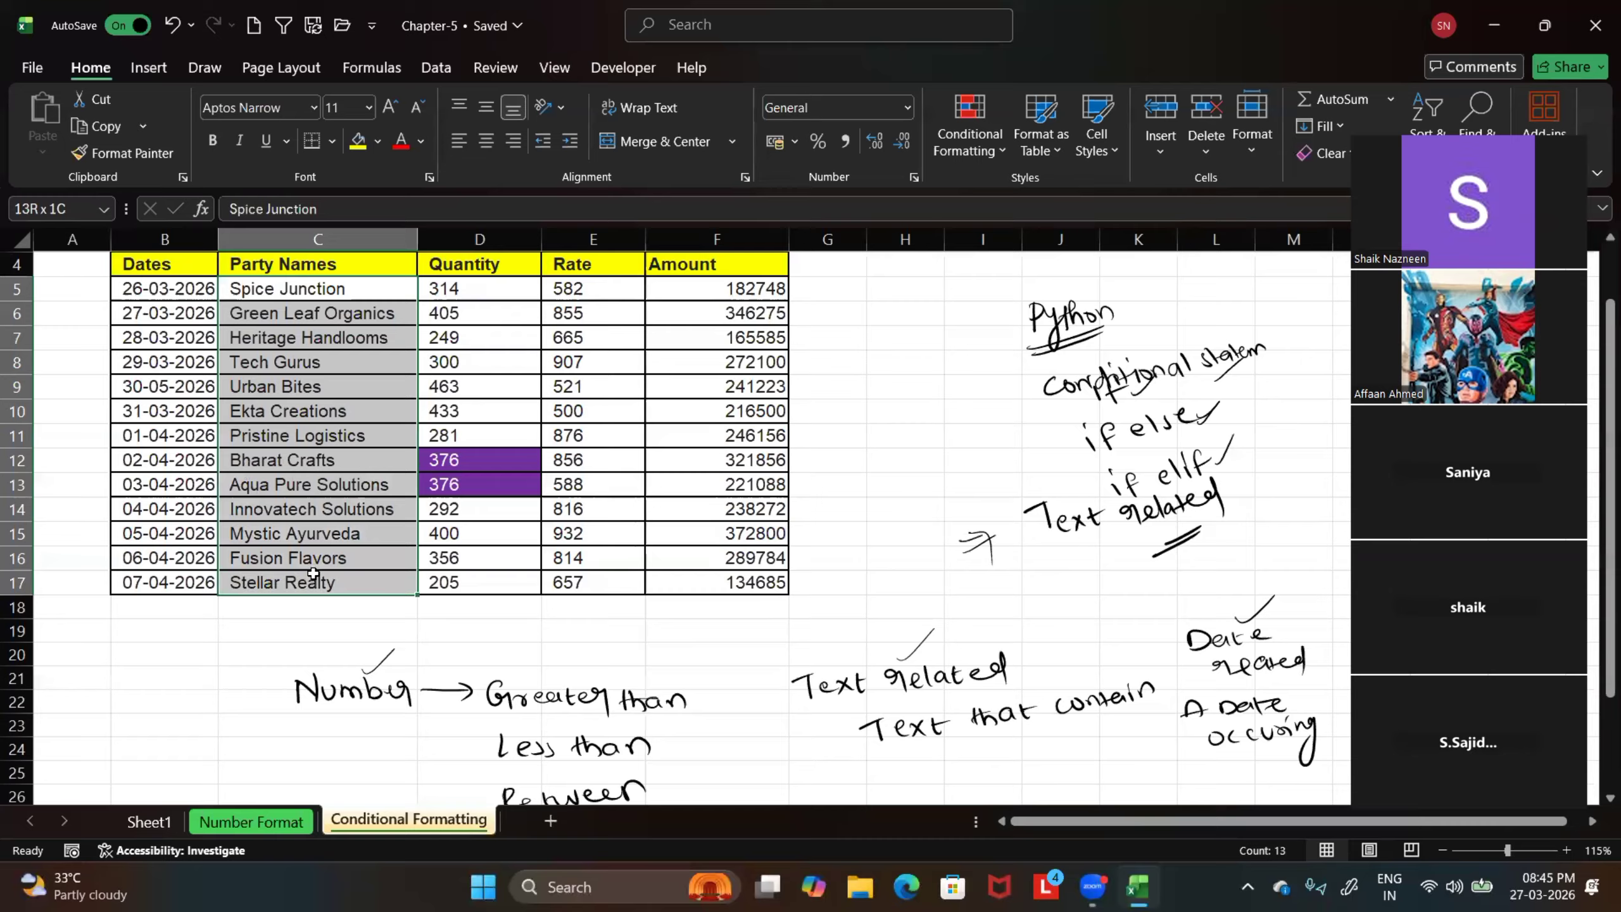
pyautogui.click(969, 142)
pyautogui.moveTo(992, 195)
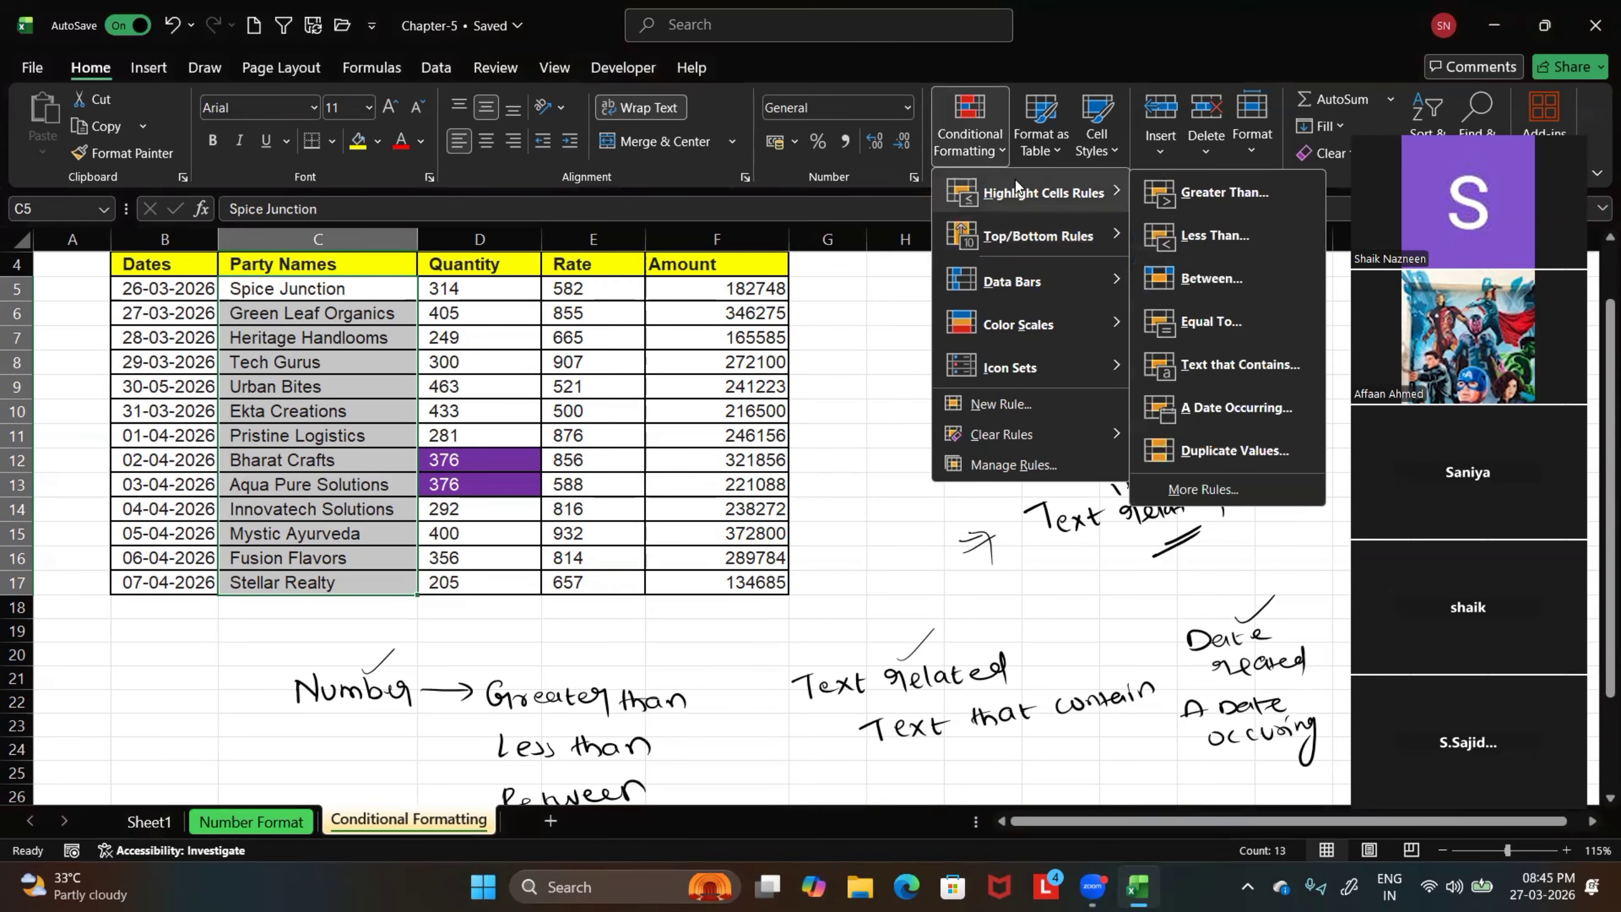
pyautogui.click(1218, 369)
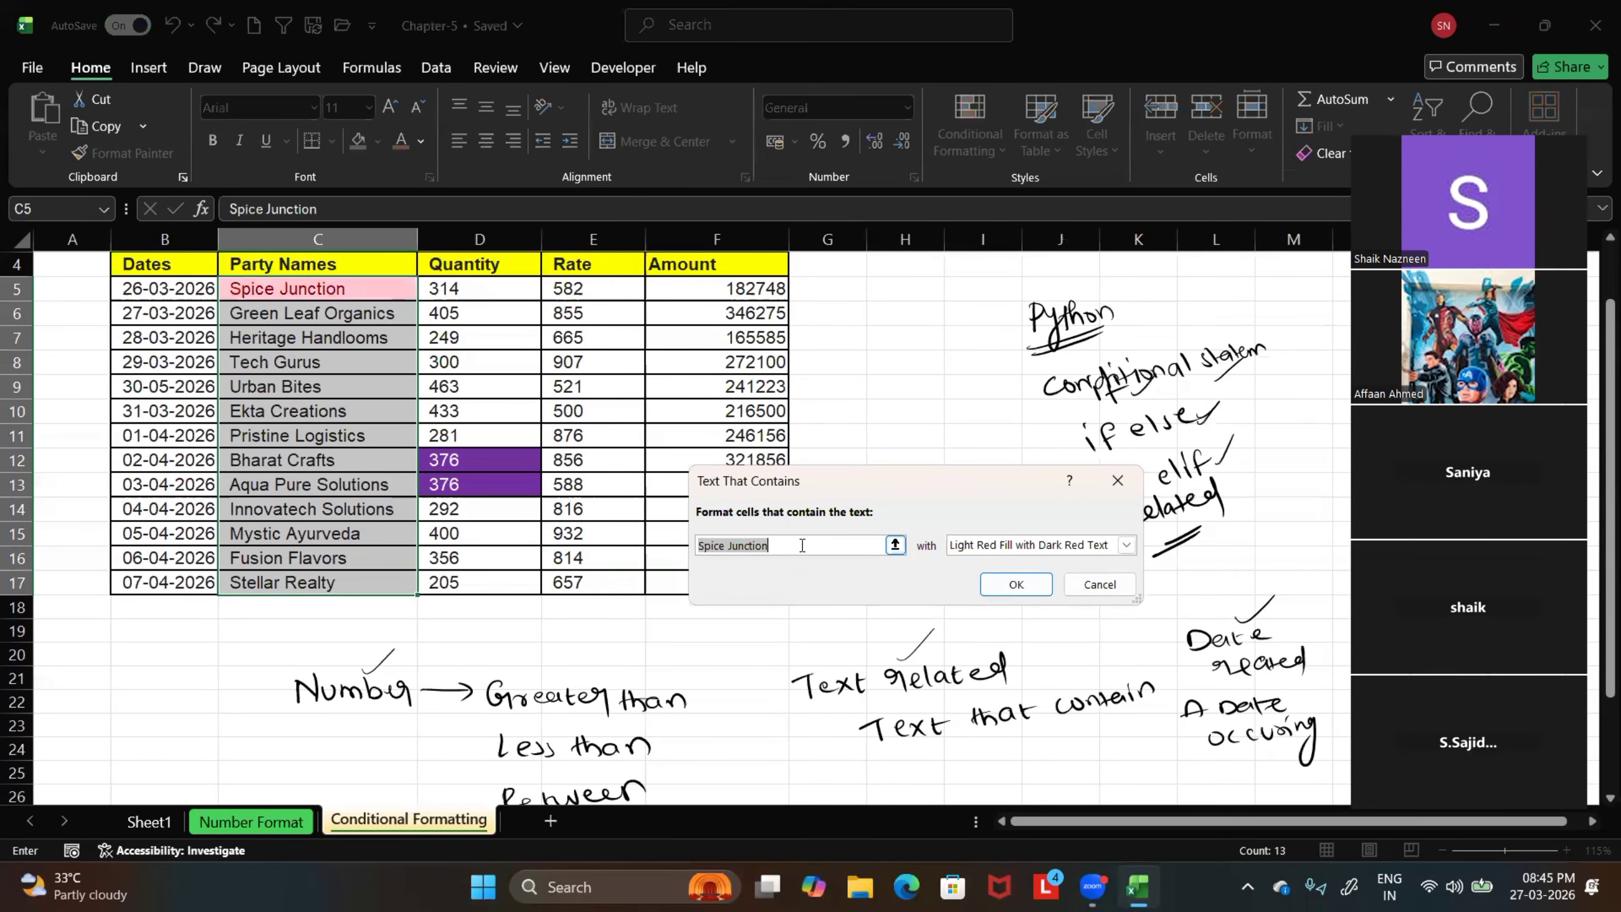
pyautogui.click(713, 546)
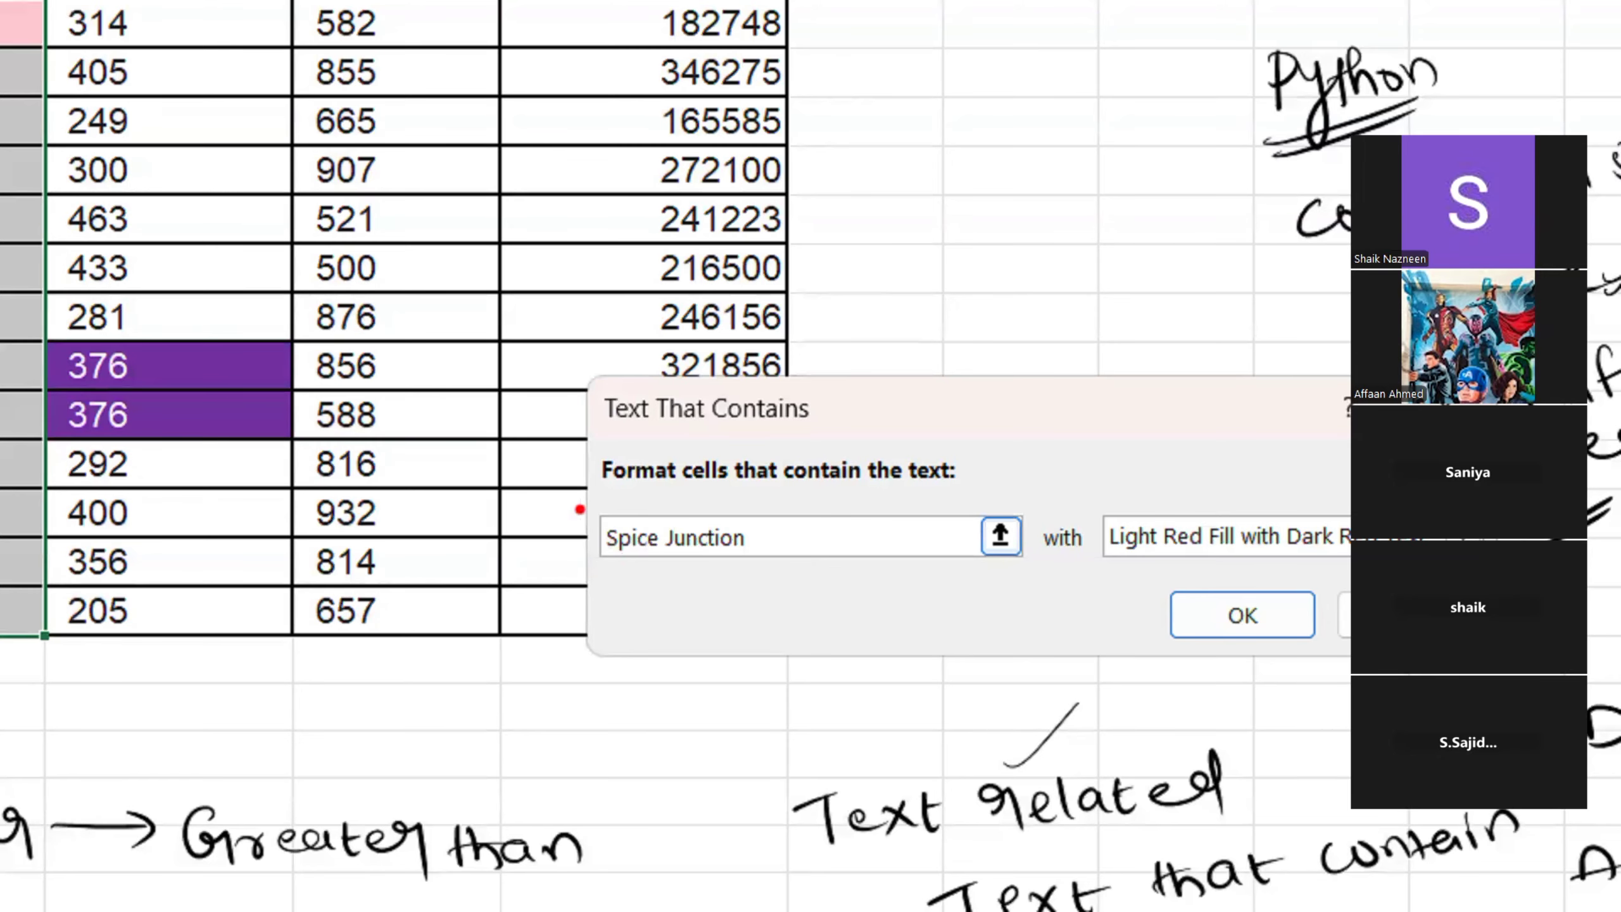
pyautogui.moveTo(574, 497)
pyautogui.mouseDown()
pyautogui.moveTo(636, 539)
pyautogui.moveTo(1056, 581)
pyautogui.mouseUp()
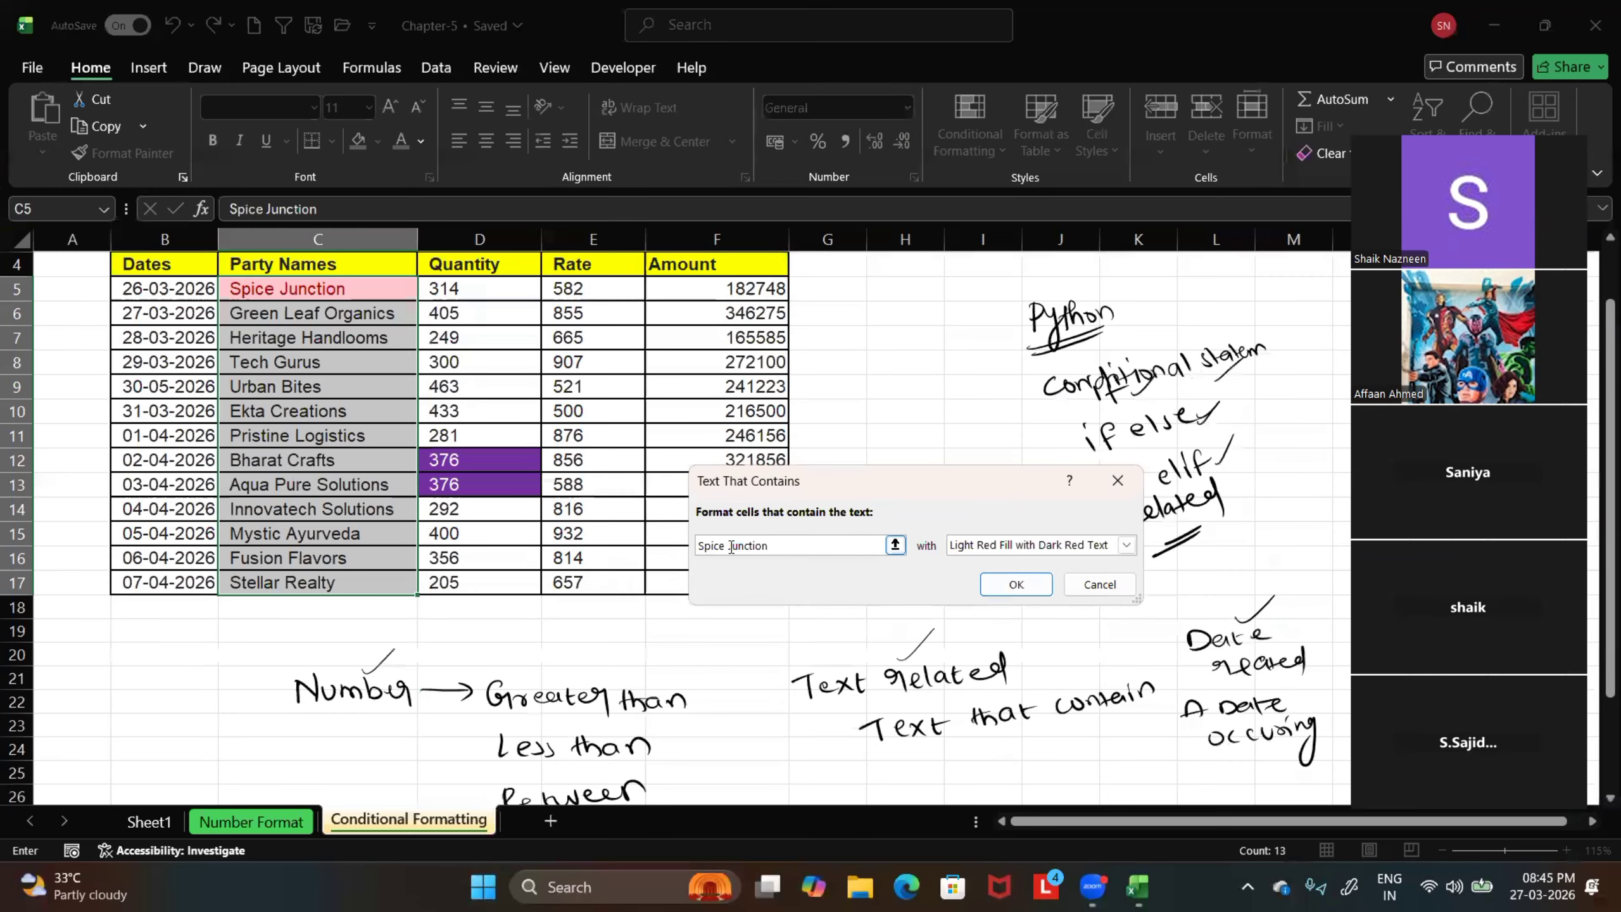
# Replace the text the rule looks for with Gurus
pyautogui.press('BackSpace')
pyautogui.press('BackSpace')
pyautogui.press('BackSpace')
pyautogui.press('BackSpace')
pyautogui.press('BackSpace')
pyautogui.press('BackSpace')
pyautogui.press('BackSpace')
pyautogui.press('BackSpace')
pyautogui.press('BackSpace')
pyautogui.press('BackSpace')
pyautogui.press('BackSpace')
pyautogui.press('BackSpace')
pyautogui.press('BackSpace')
pyautogui.press('BackSpace')
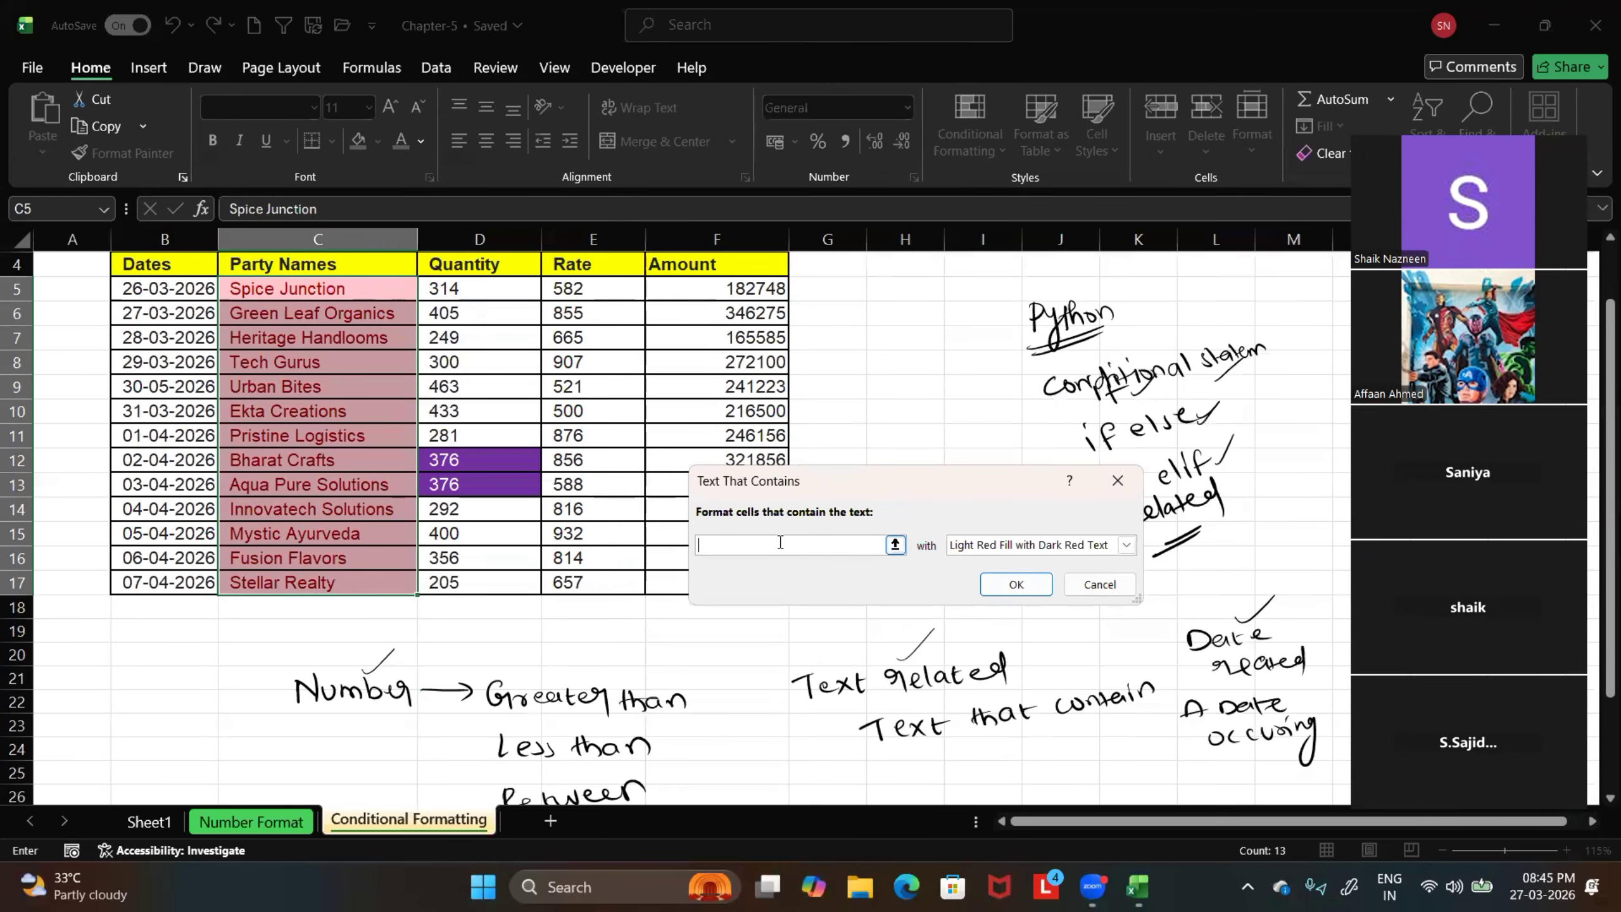
pyautogui.write('G')
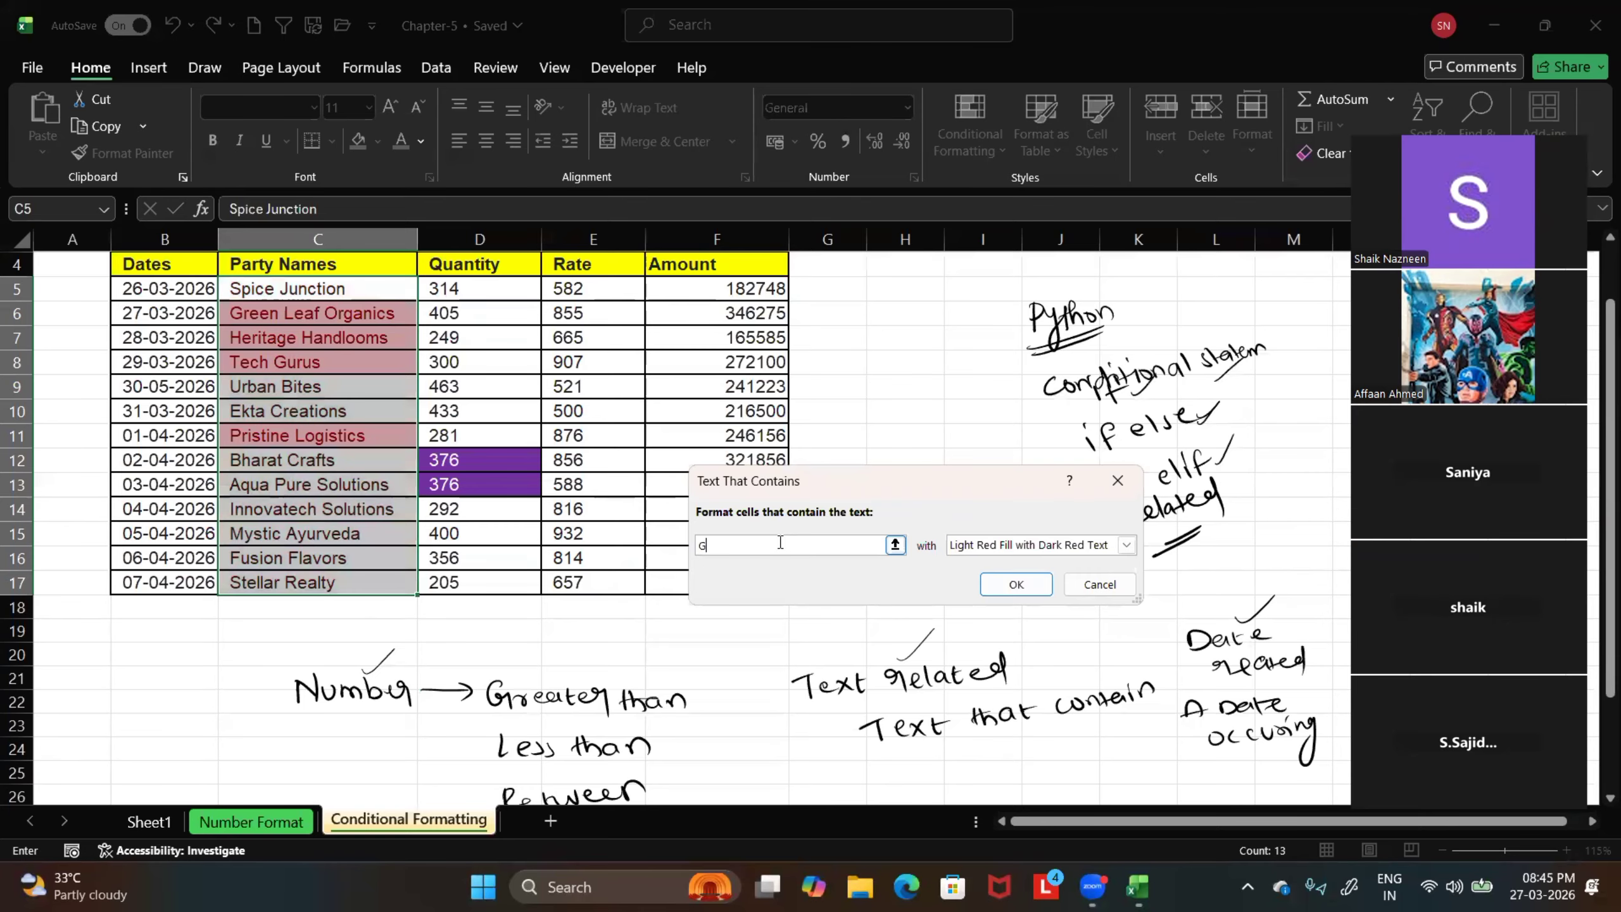
pyautogui.write('urus')
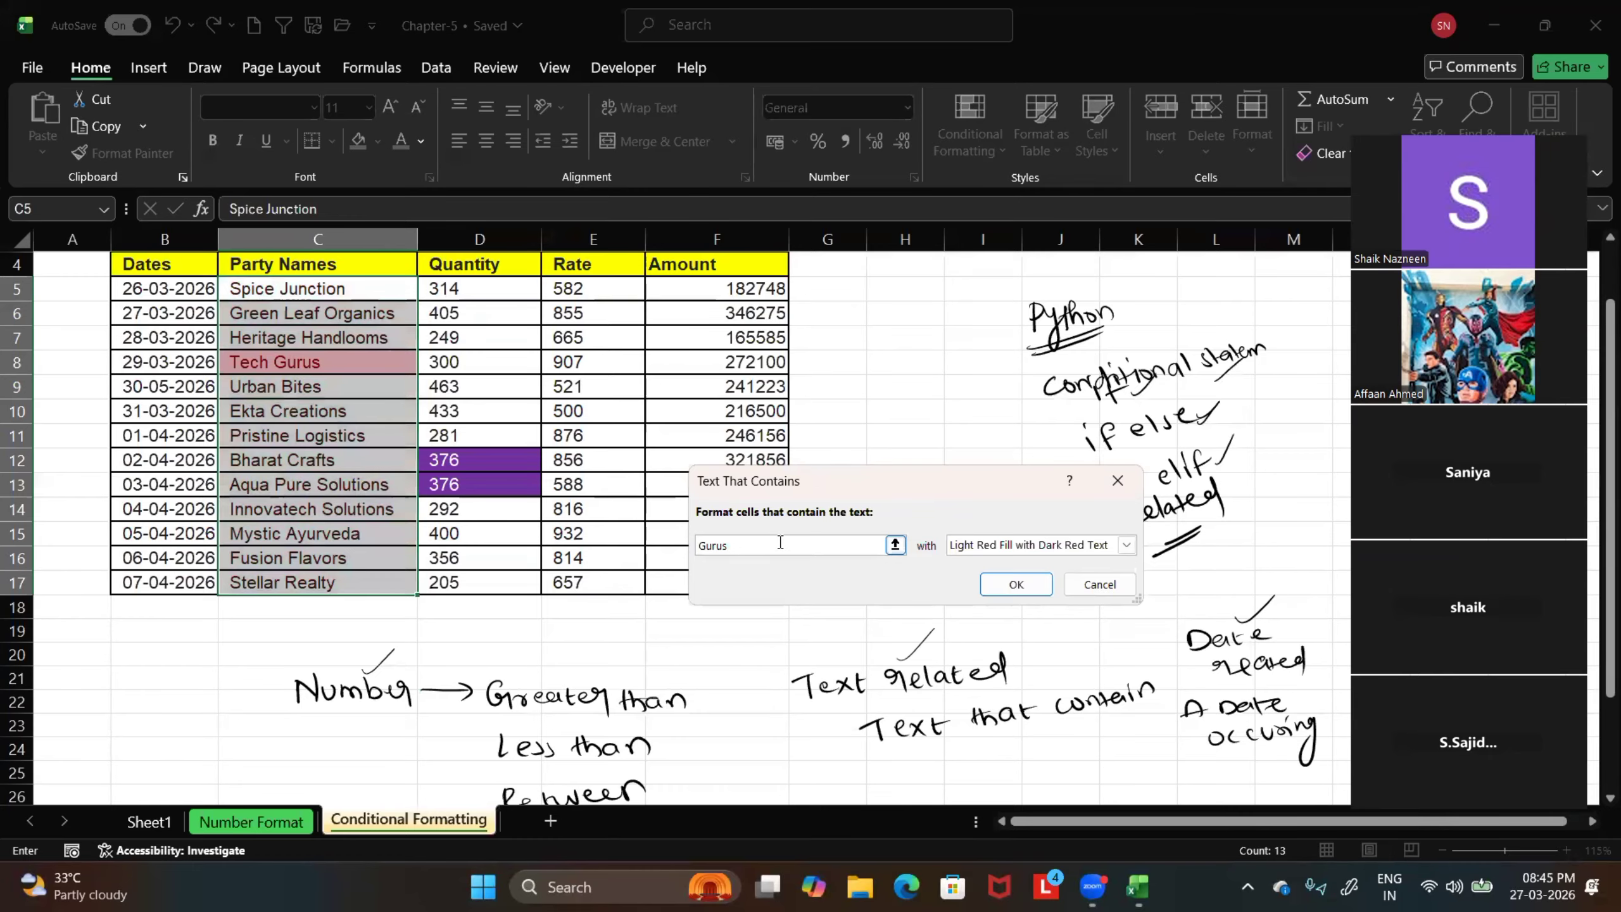
# Set the rule's format to Yellow Fill with Dark Yellow Text and apply it to the party names
pyautogui.click(1126, 544)
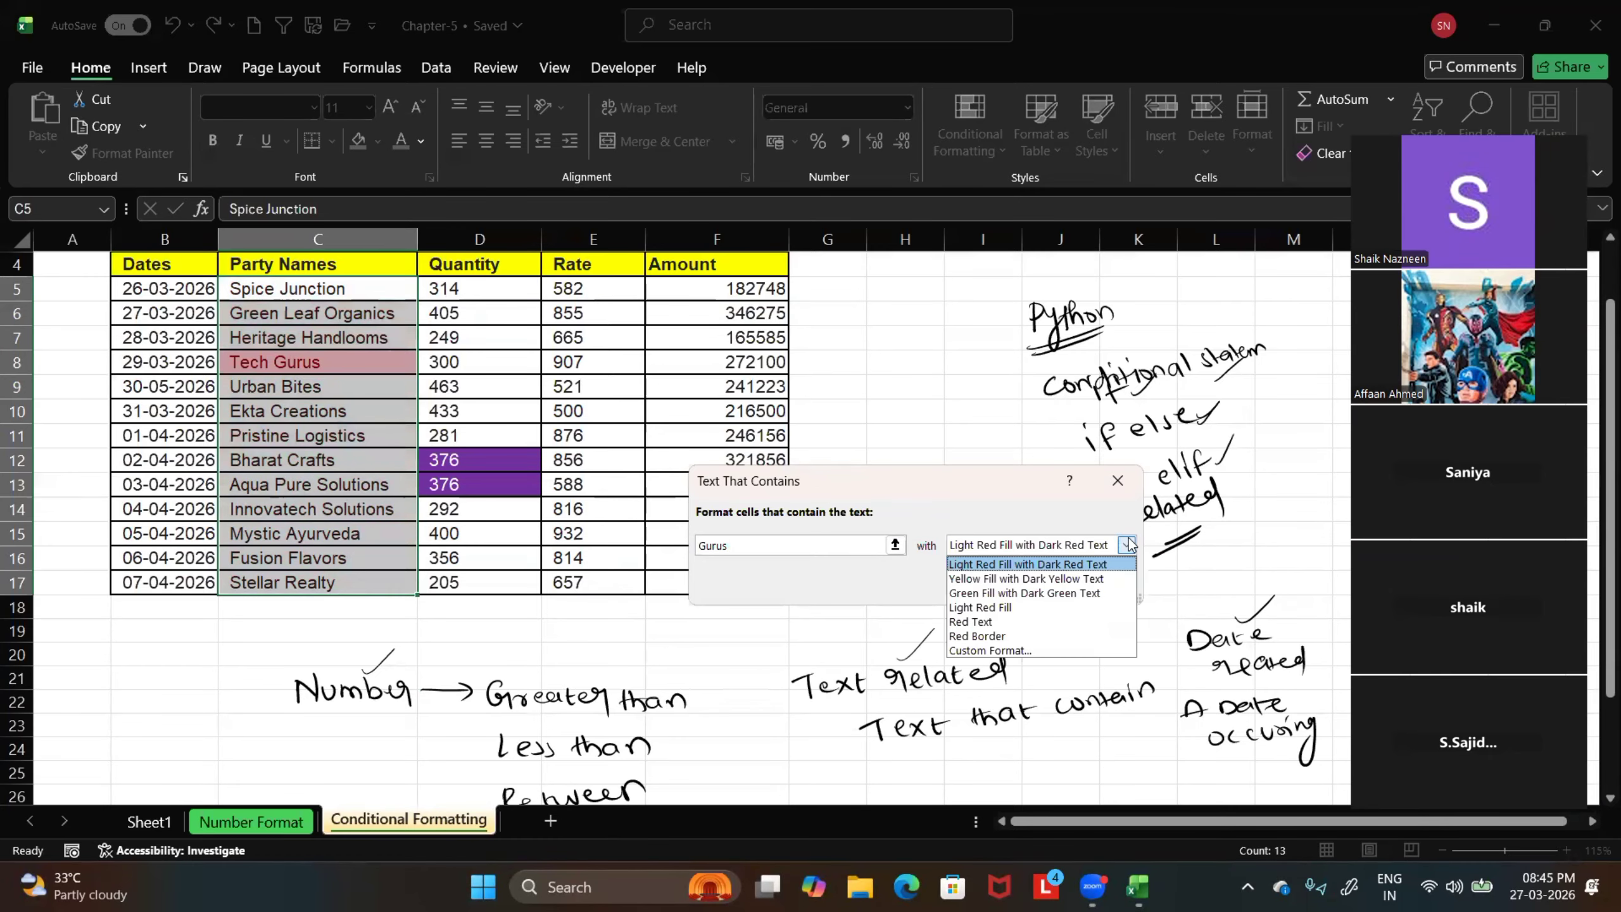
pyautogui.click(1080, 583)
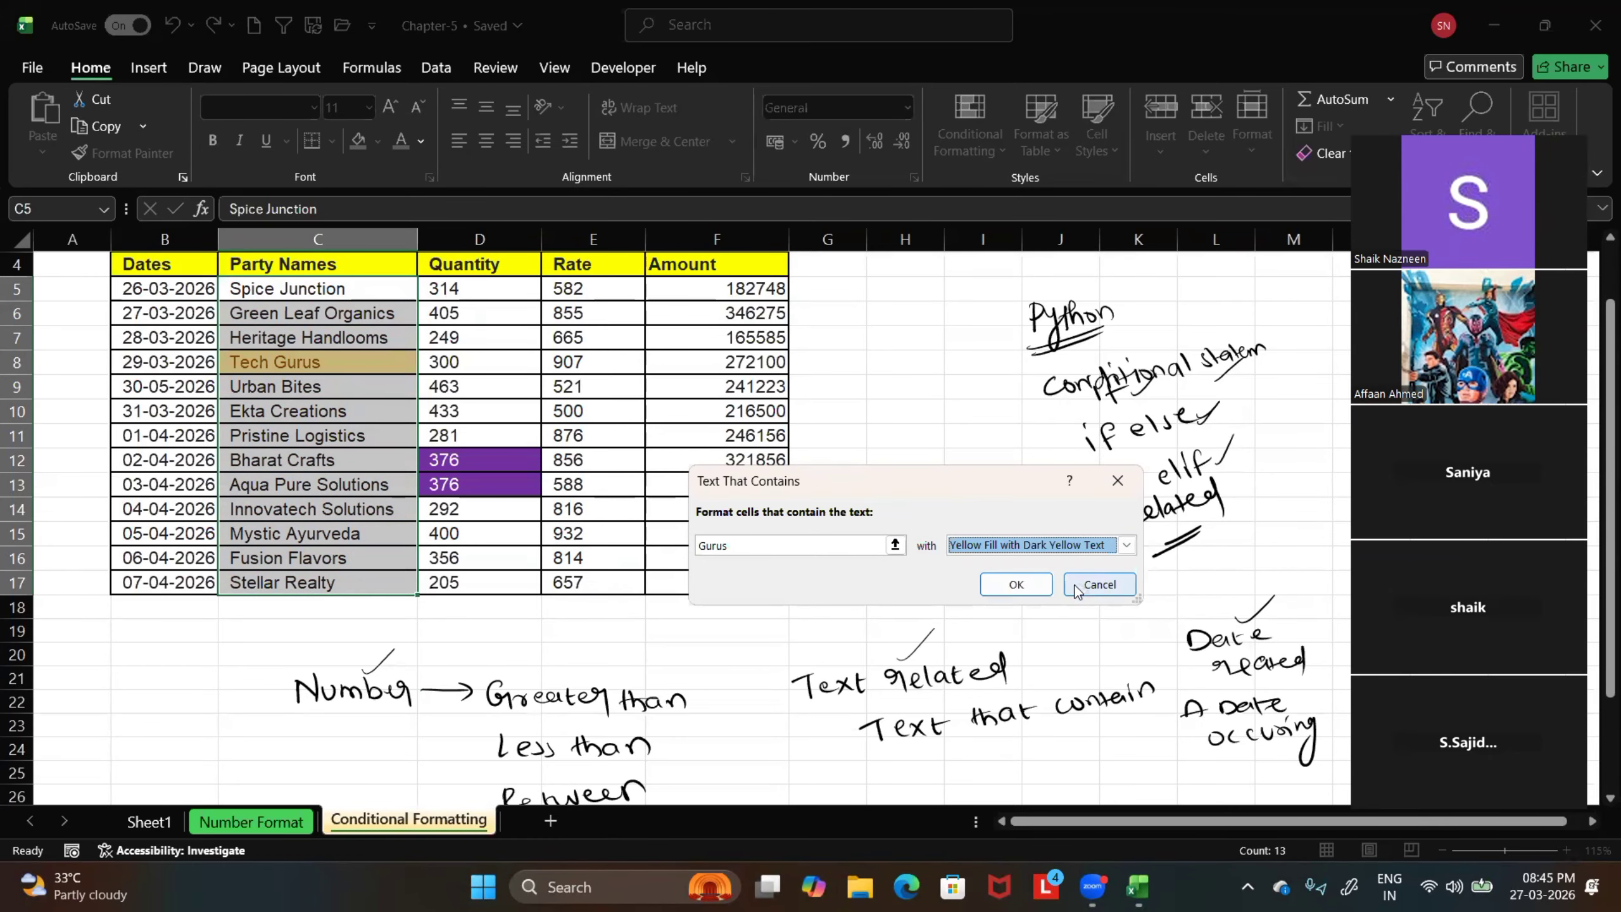
pyautogui.click(1126, 545)
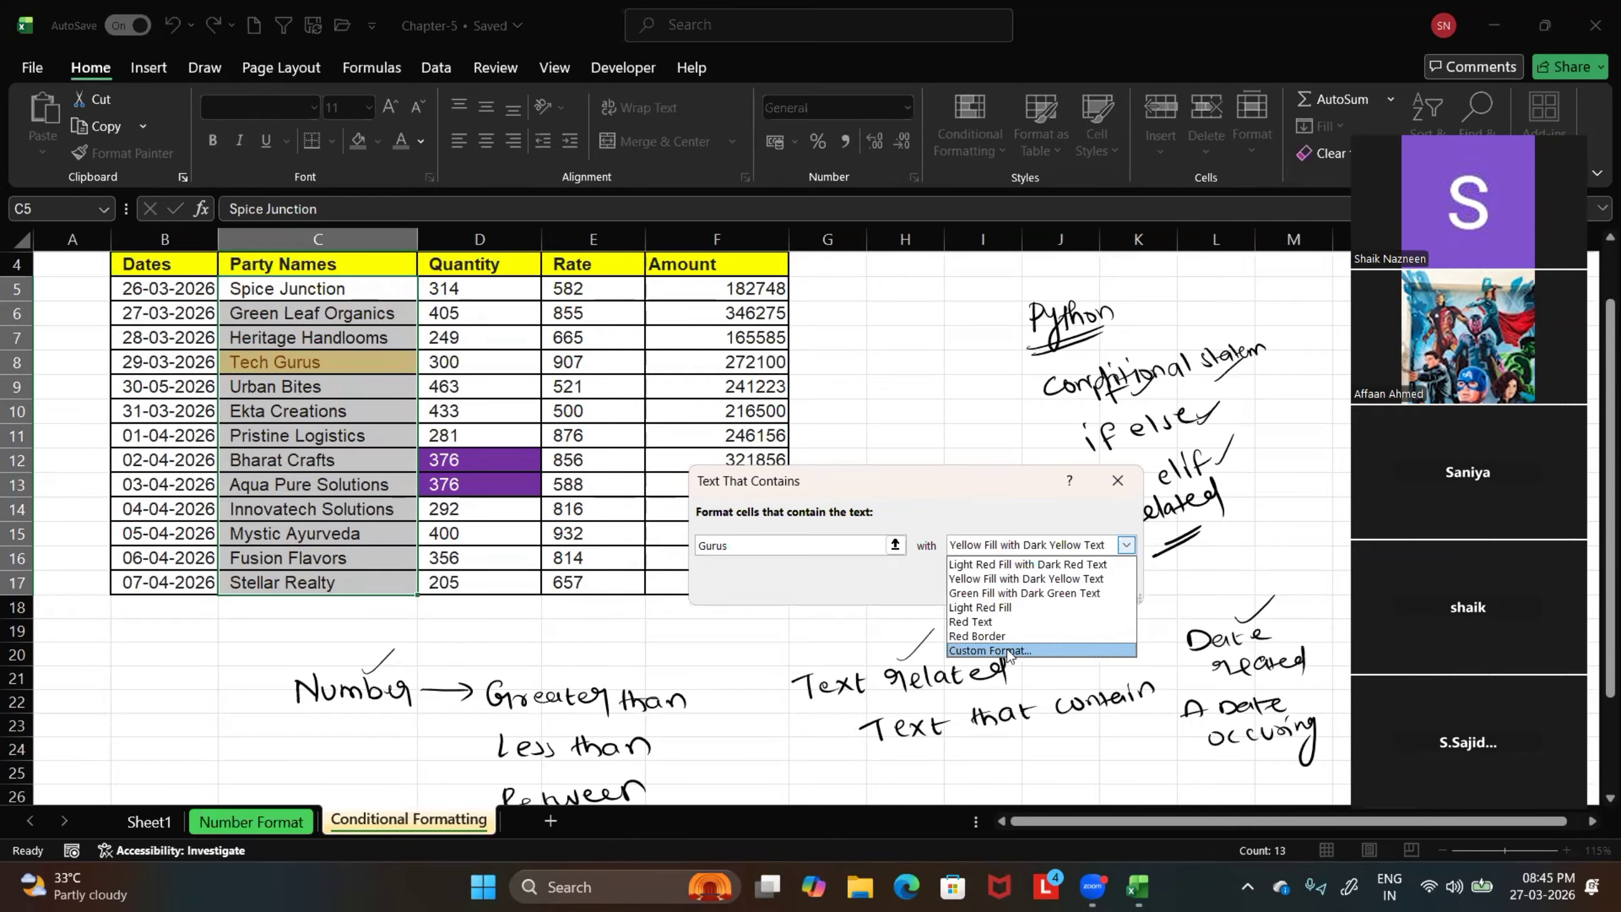
pyautogui.click(1126, 545)
pyautogui.click(1016, 583)
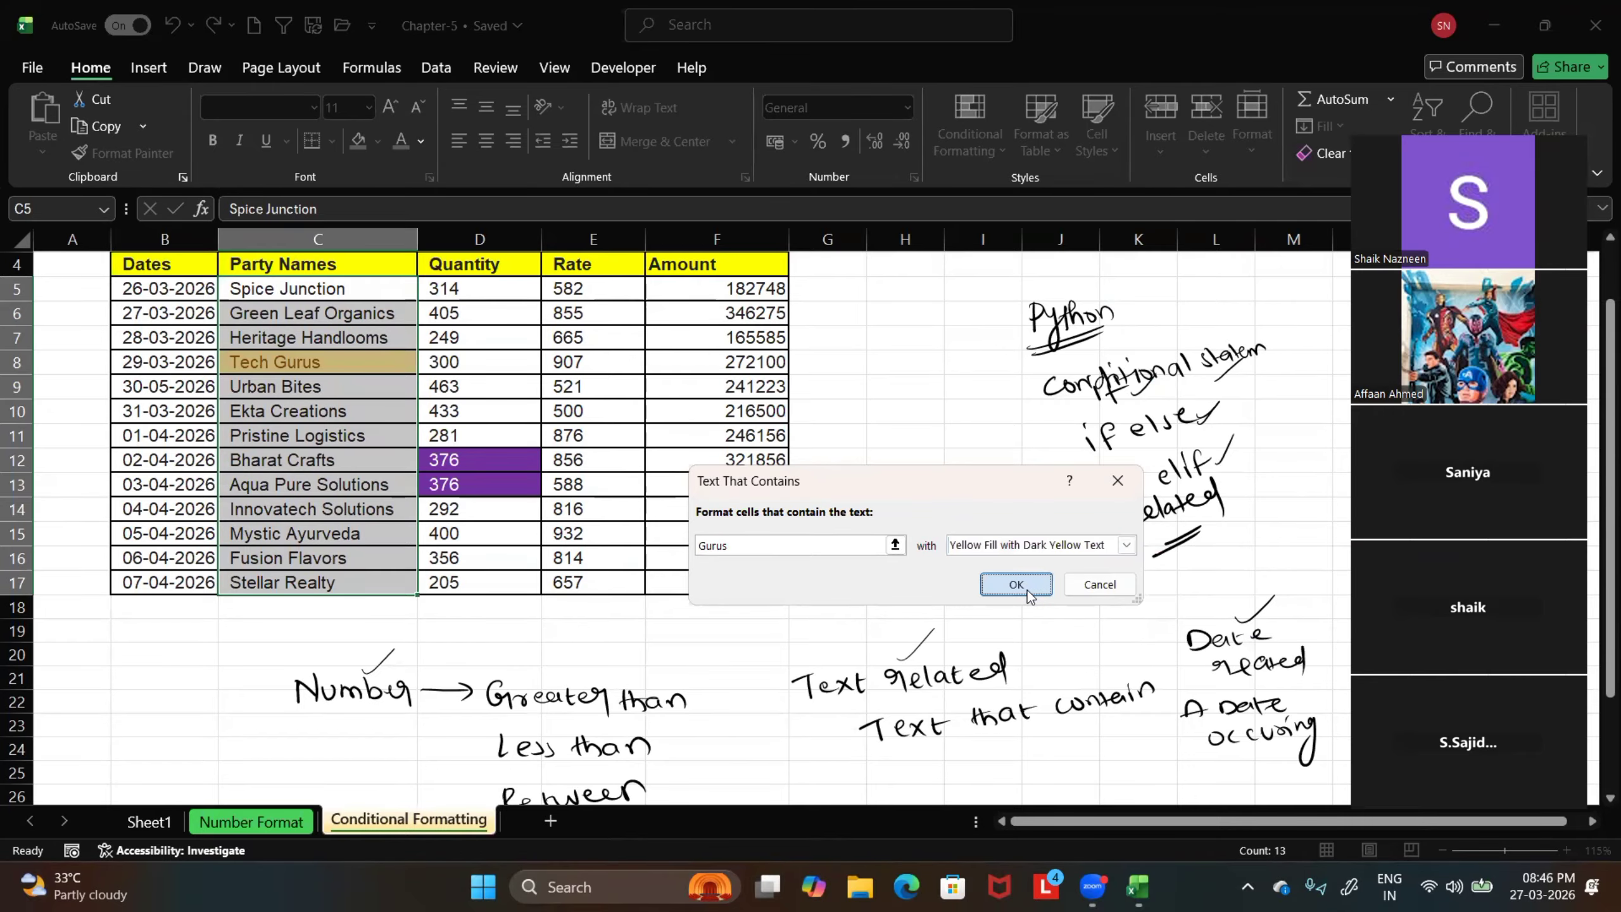
pyautogui.click(661, 646)
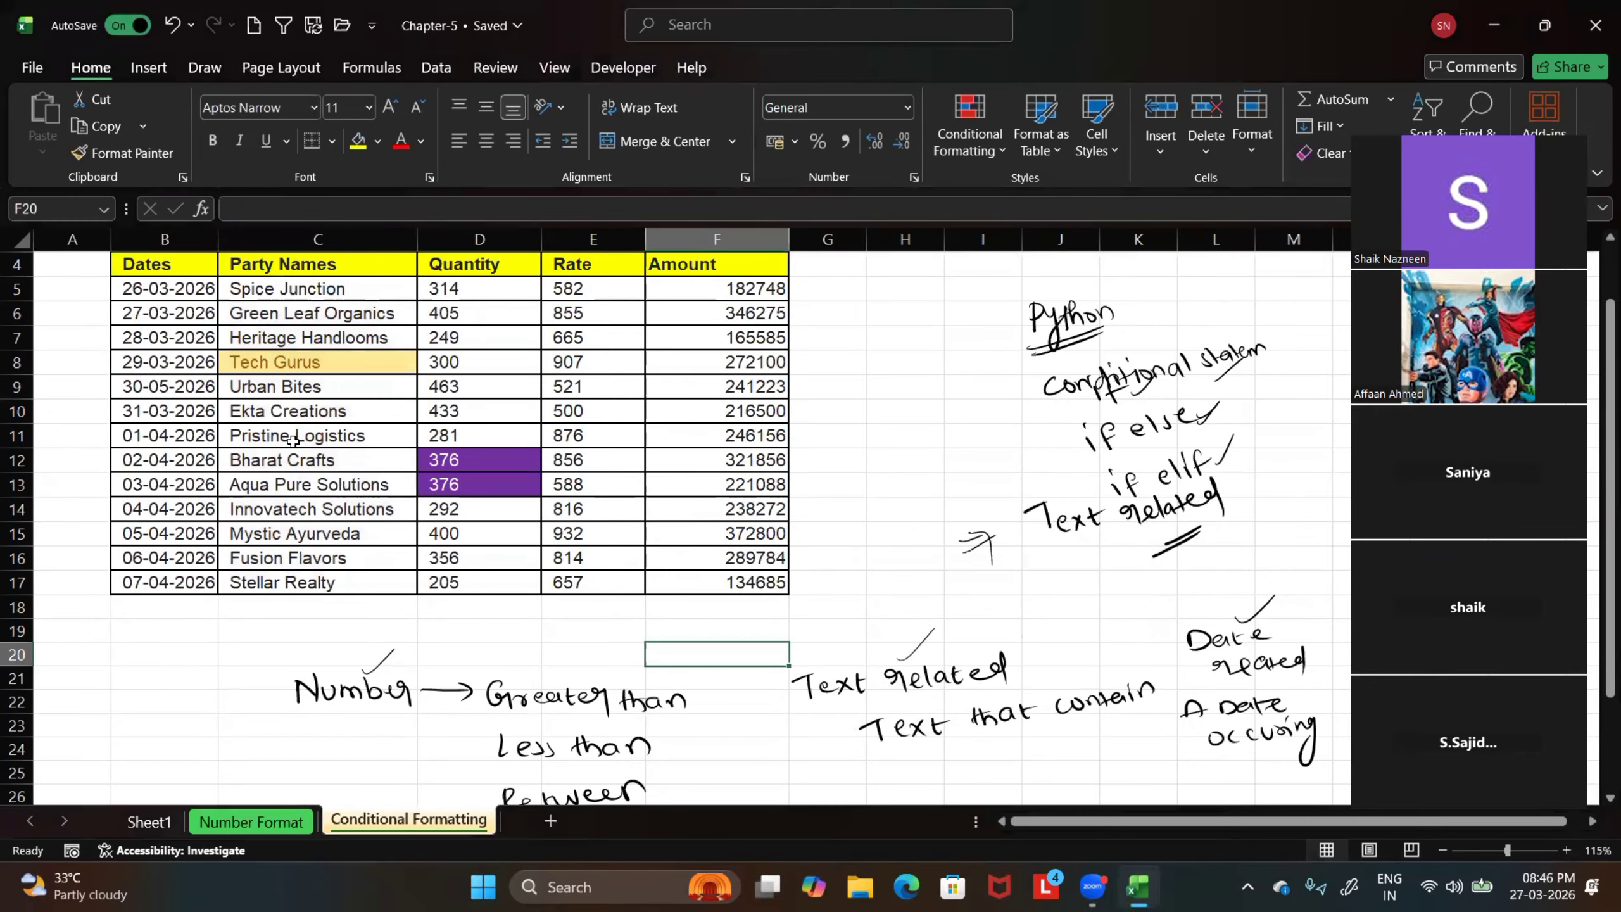
# Select the dates in B5:B17 and start an A Date Occurring highlight rule
pyautogui.scroll(1, 294, 453)
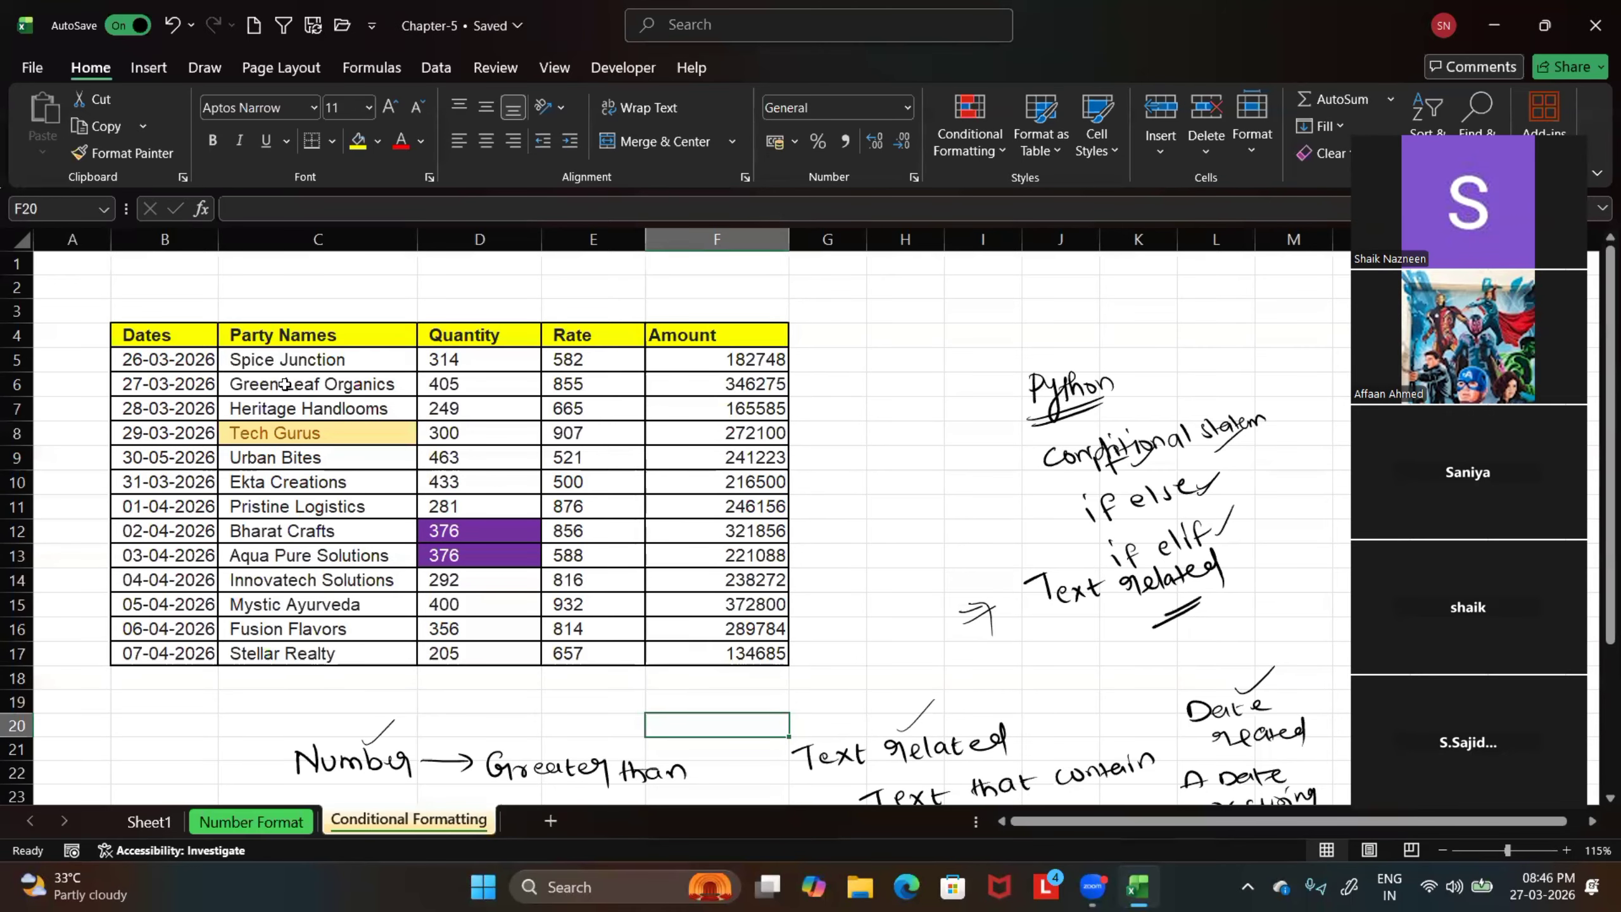
pyautogui.scroll(-1, 792, 461)
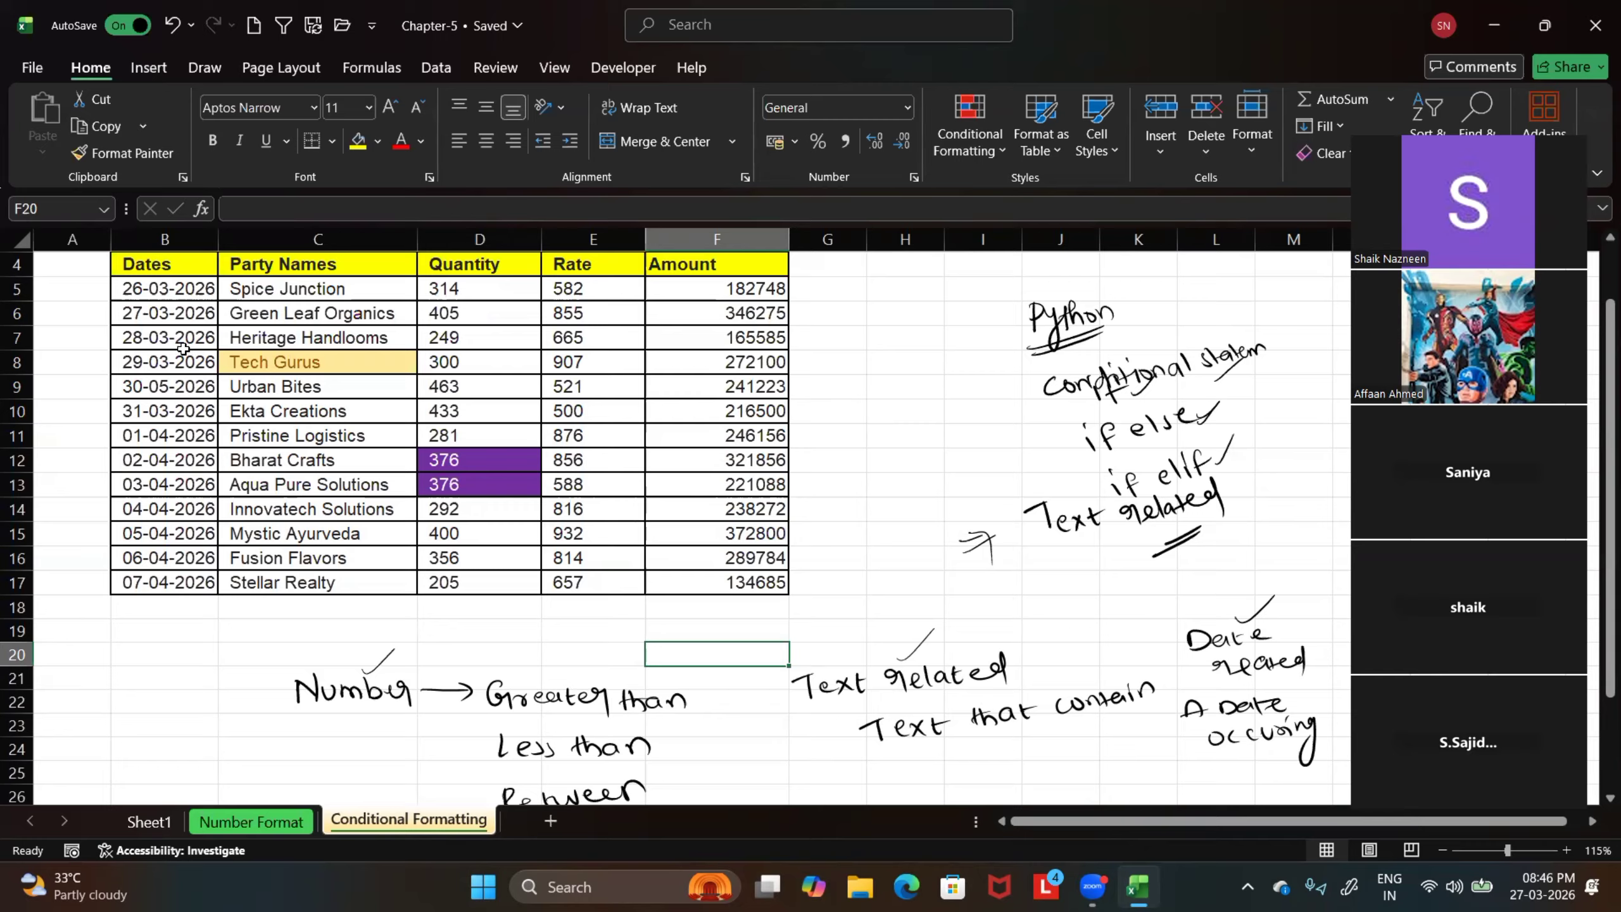
pyautogui.moveTo(153, 289); pyautogui.dragTo(142, 582)
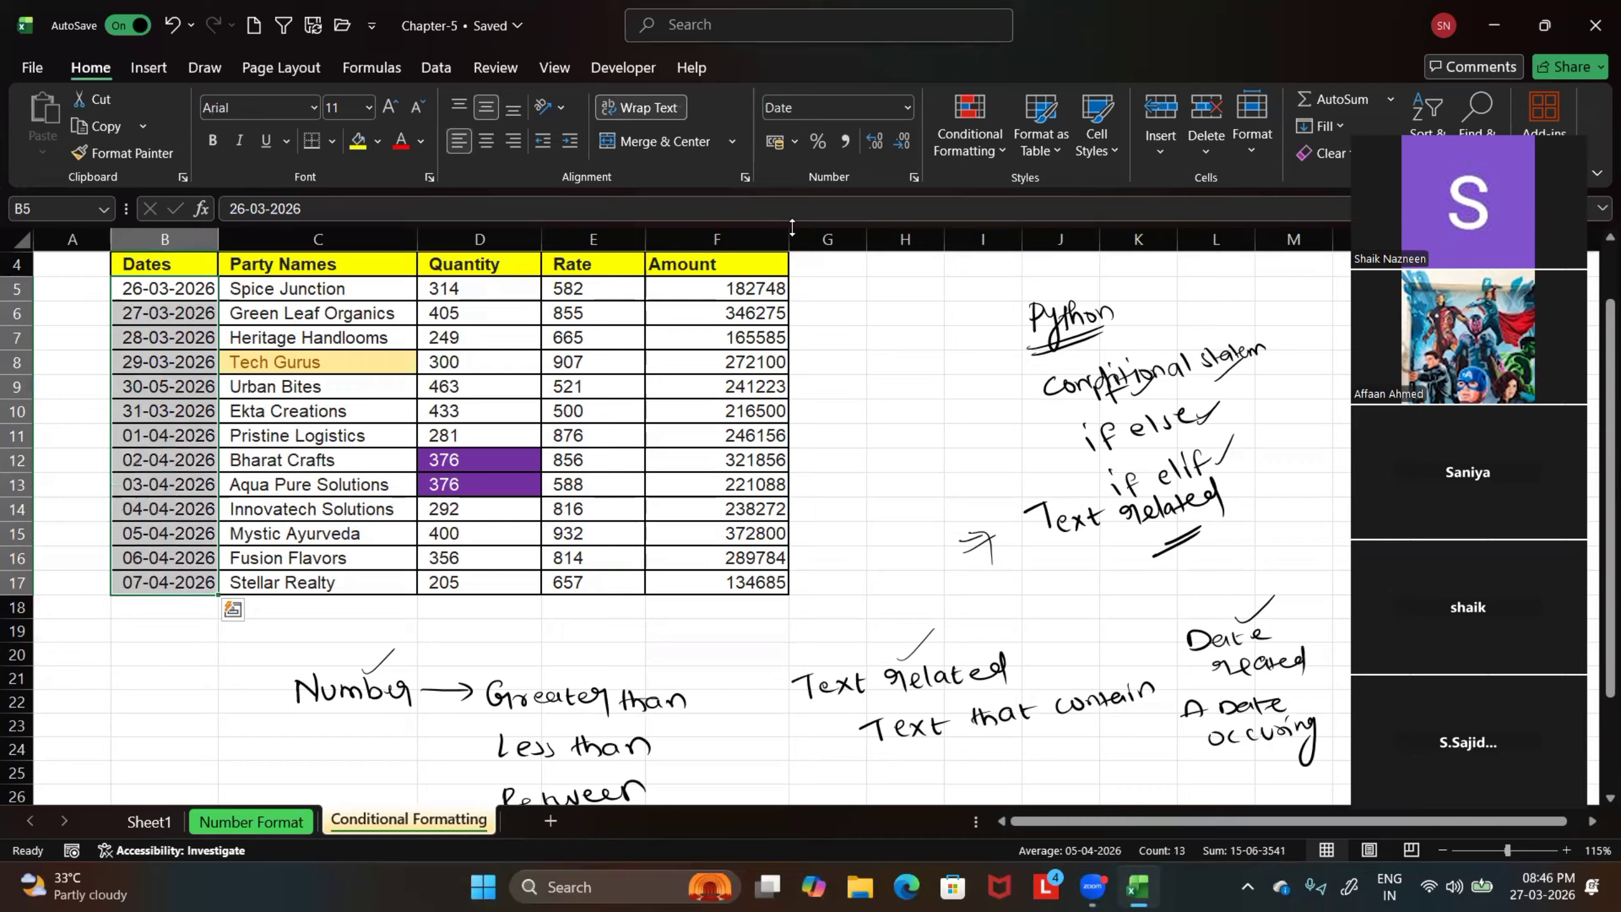
pyautogui.click(1004, 147)
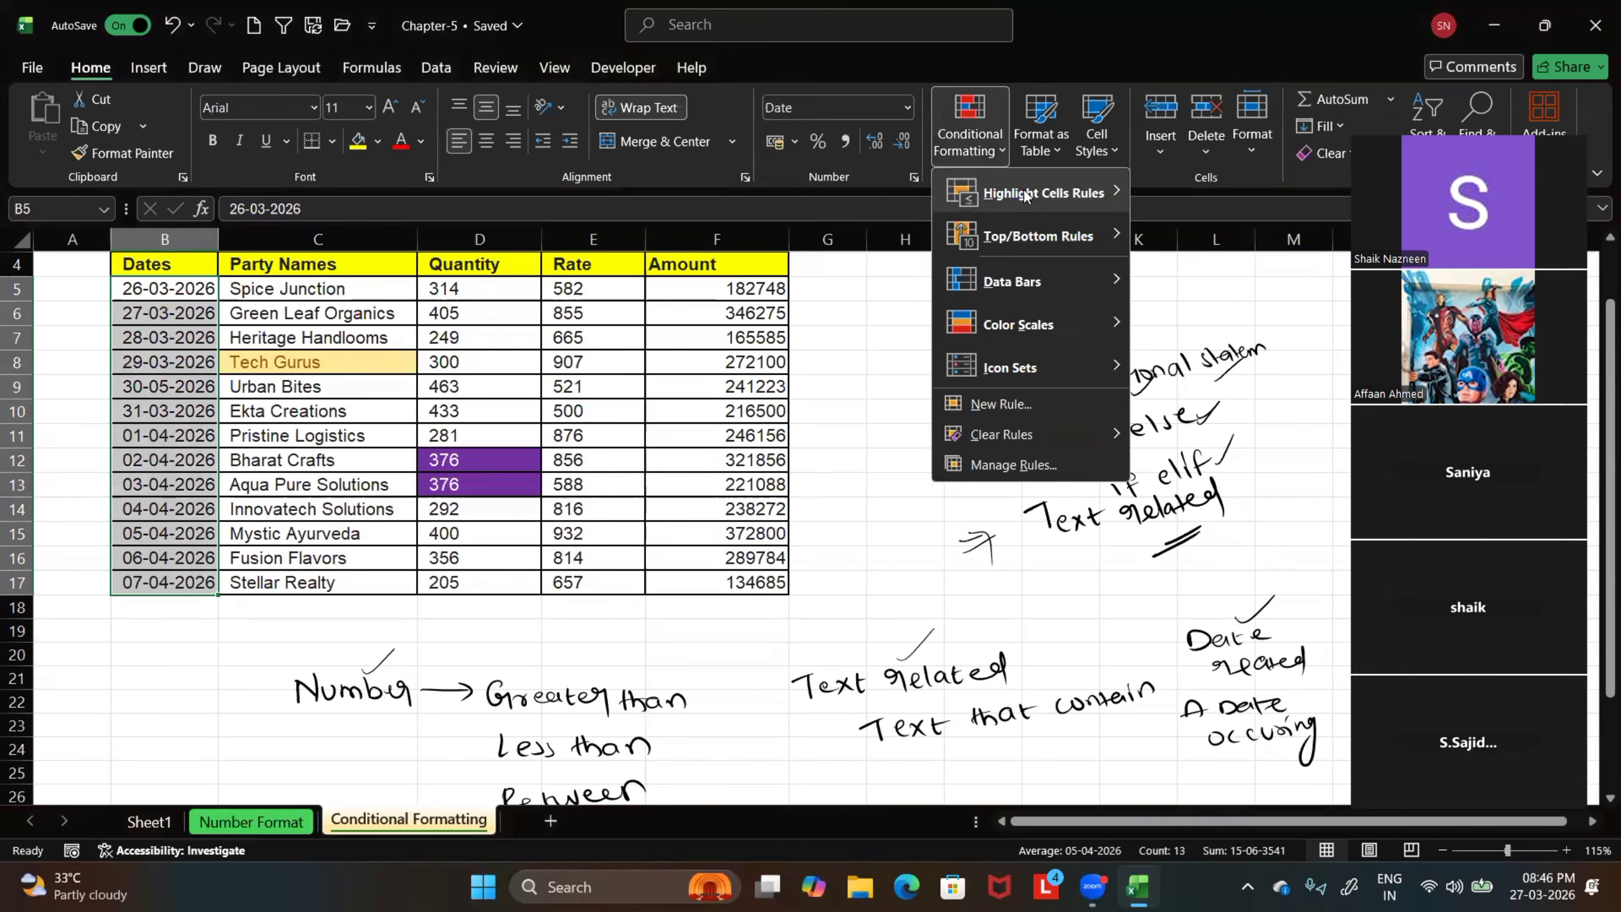
pyautogui.moveTo(1026, 197)
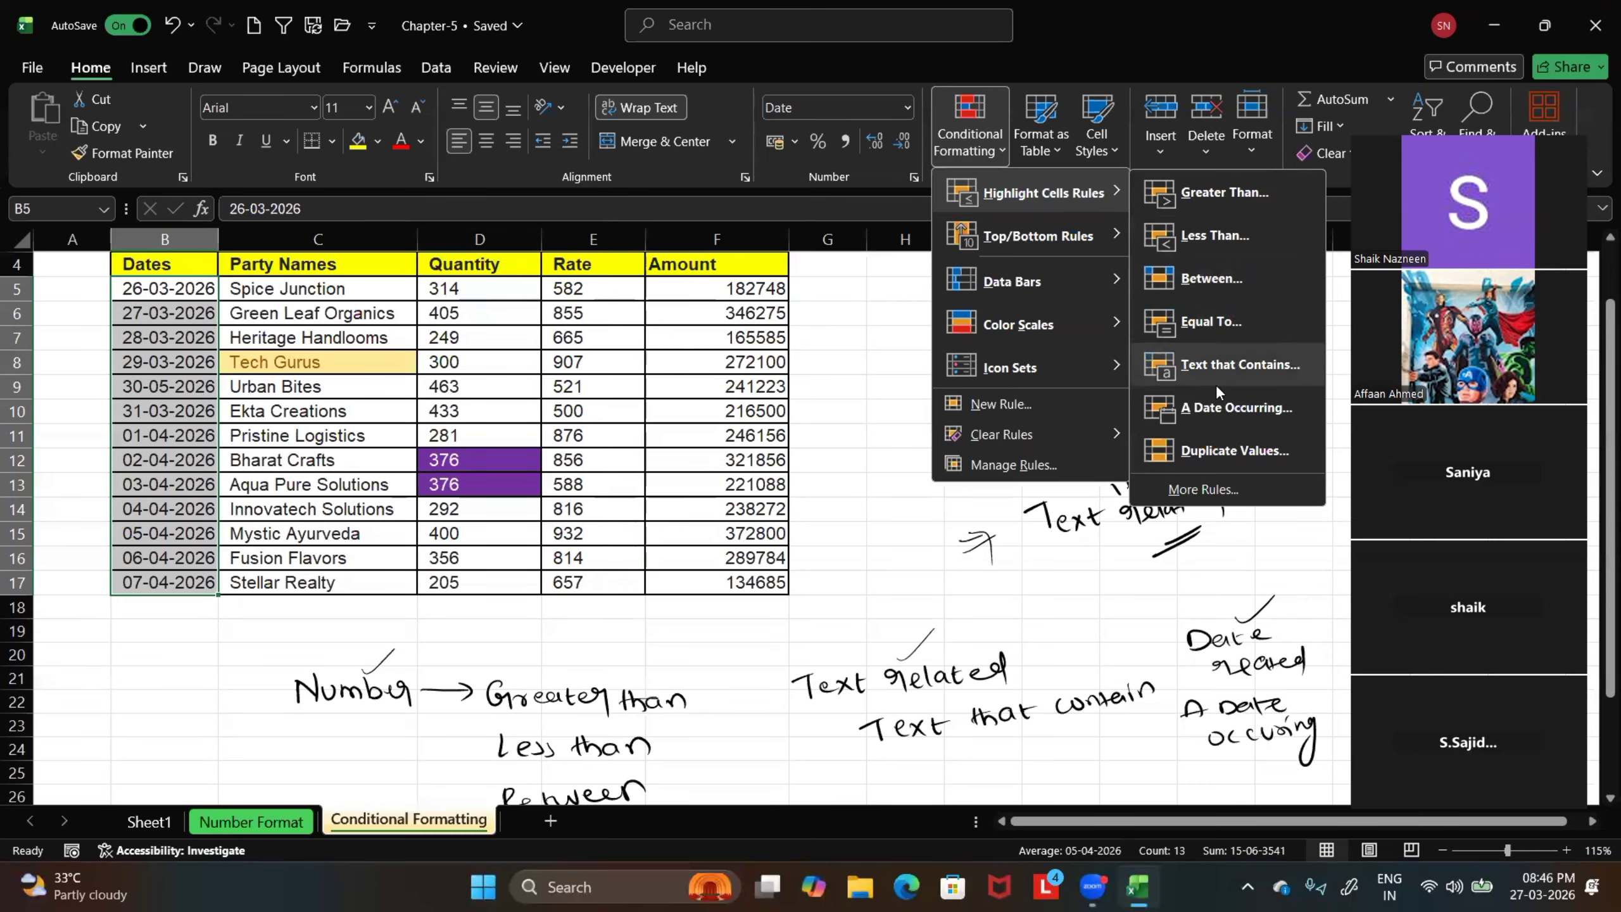
pyautogui.click(1209, 408)
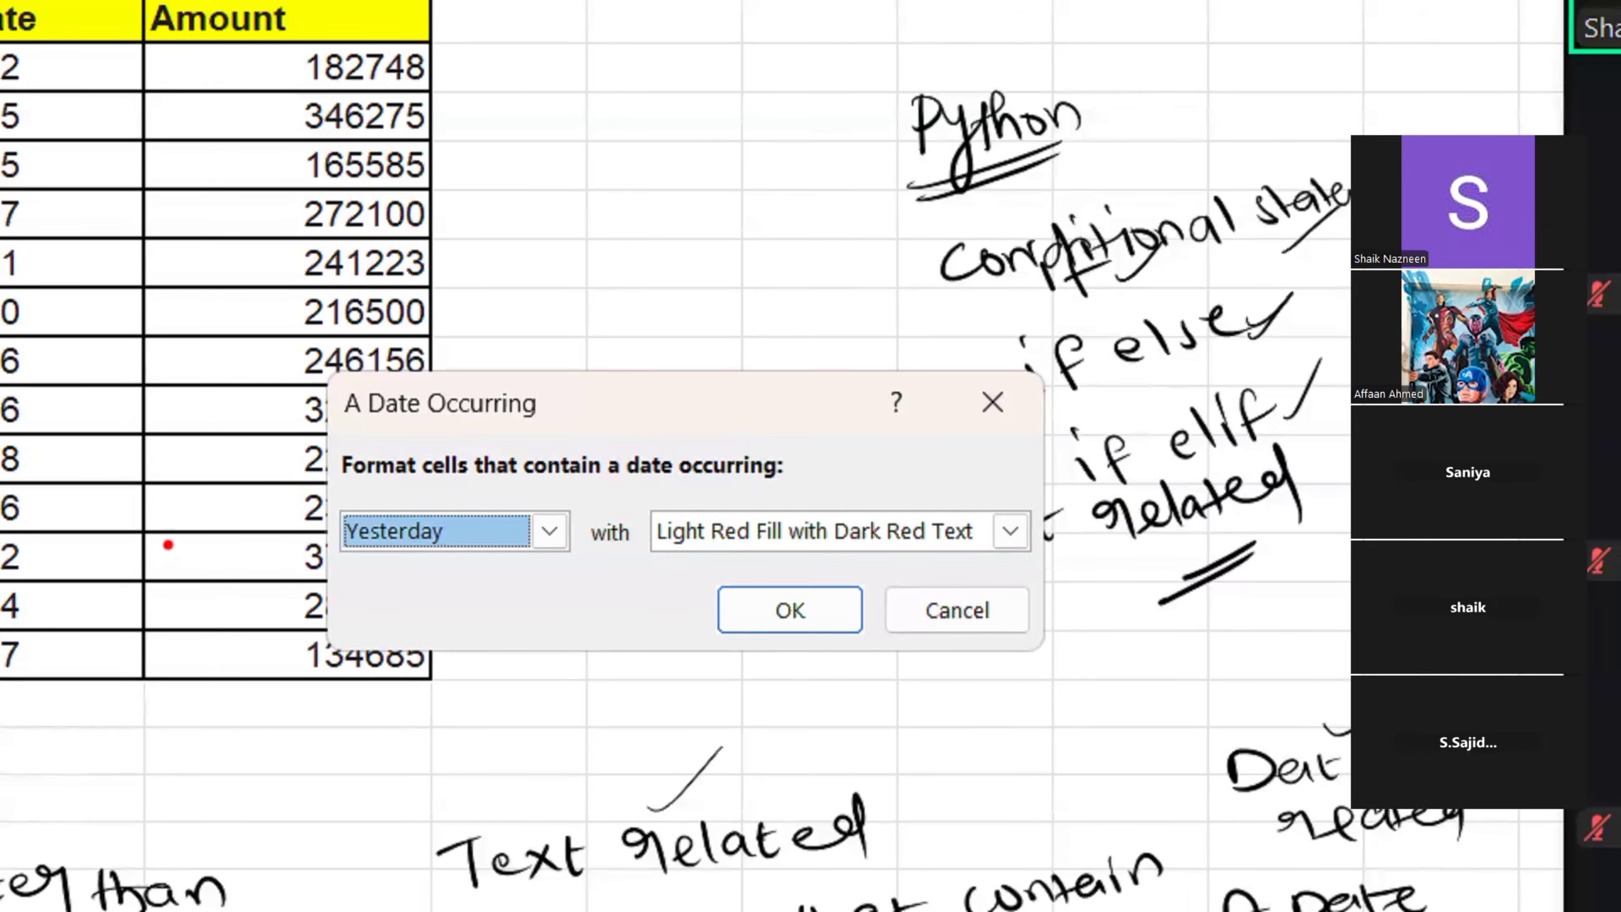
# Box the rule's date period and format choices in red and point an arrow at the period list on the magnified view
pyautogui.moveTo(333, 499)
pyautogui.mouseDown()
pyautogui.moveTo(496, 572)
pyautogui.moveTo(652, 581)
pyautogui.mouseUp()
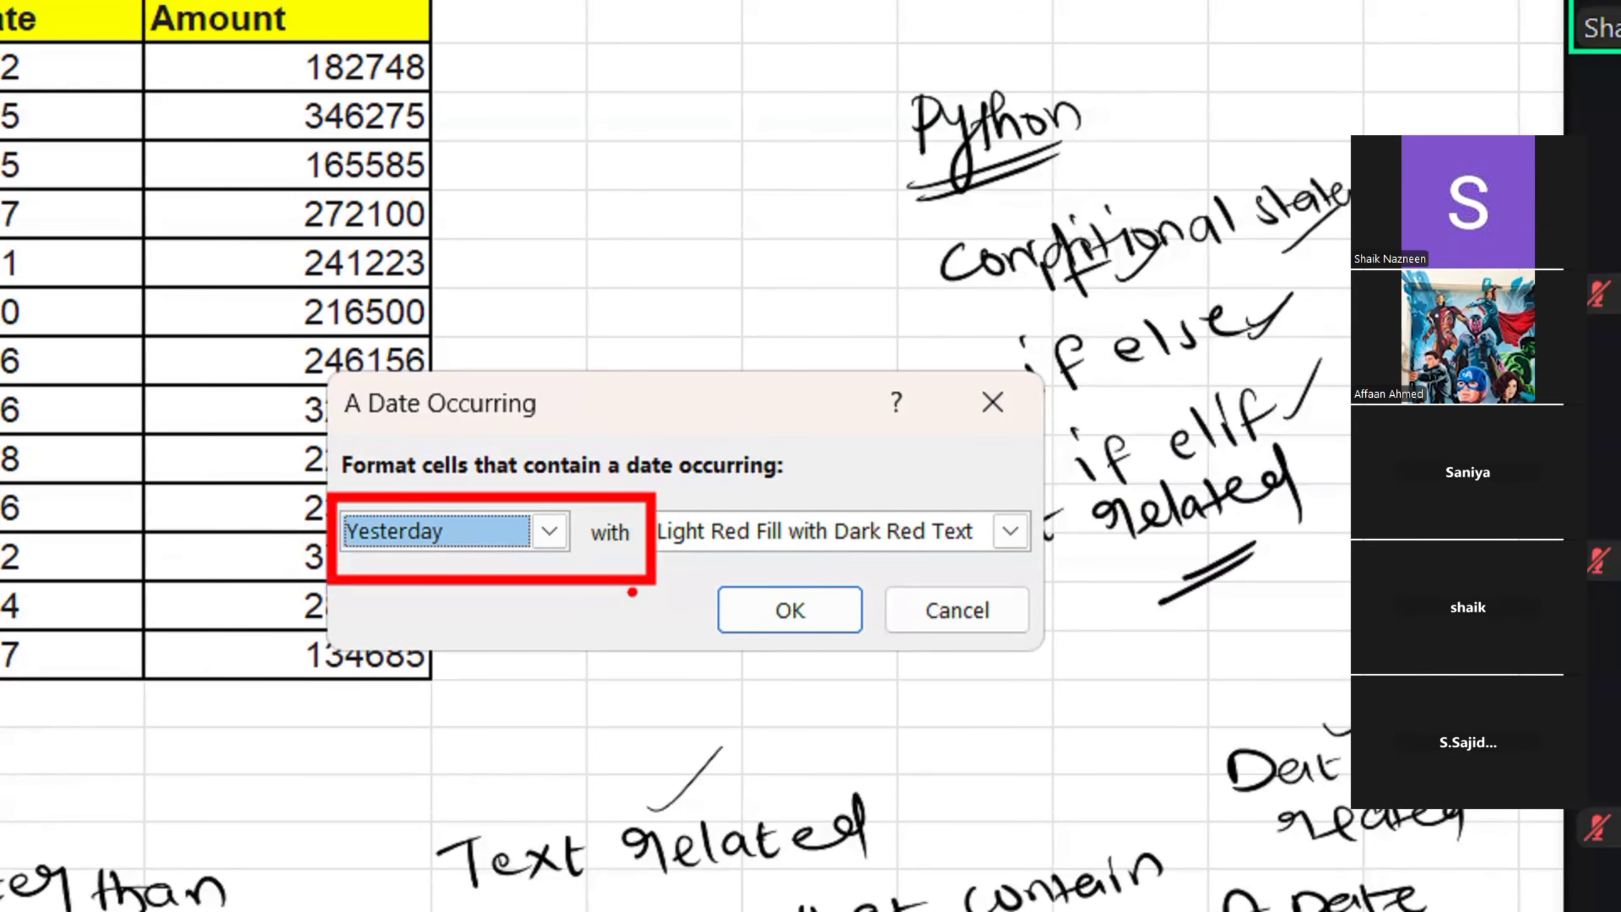
pyautogui.moveTo(548, 543); pyautogui.dragTo(547, 758)
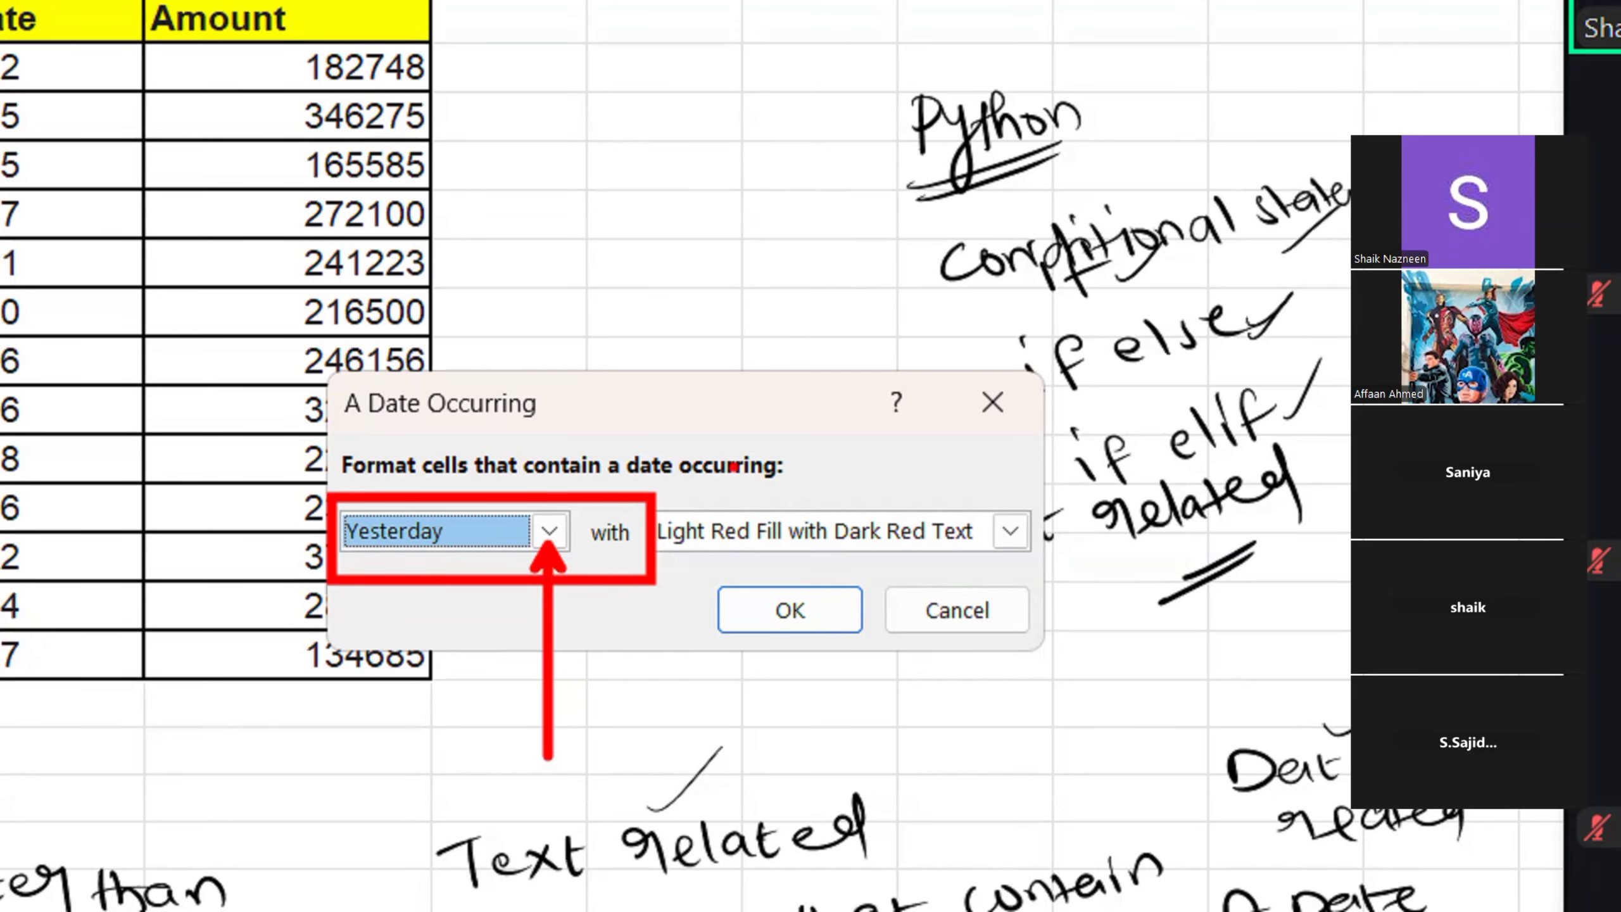
pyautogui.moveTo(666, 493)
pyautogui.mouseDown()
pyautogui.moveTo(744, 544)
pyautogui.moveTo(1079, 560)
pyautogui.mouseUp()
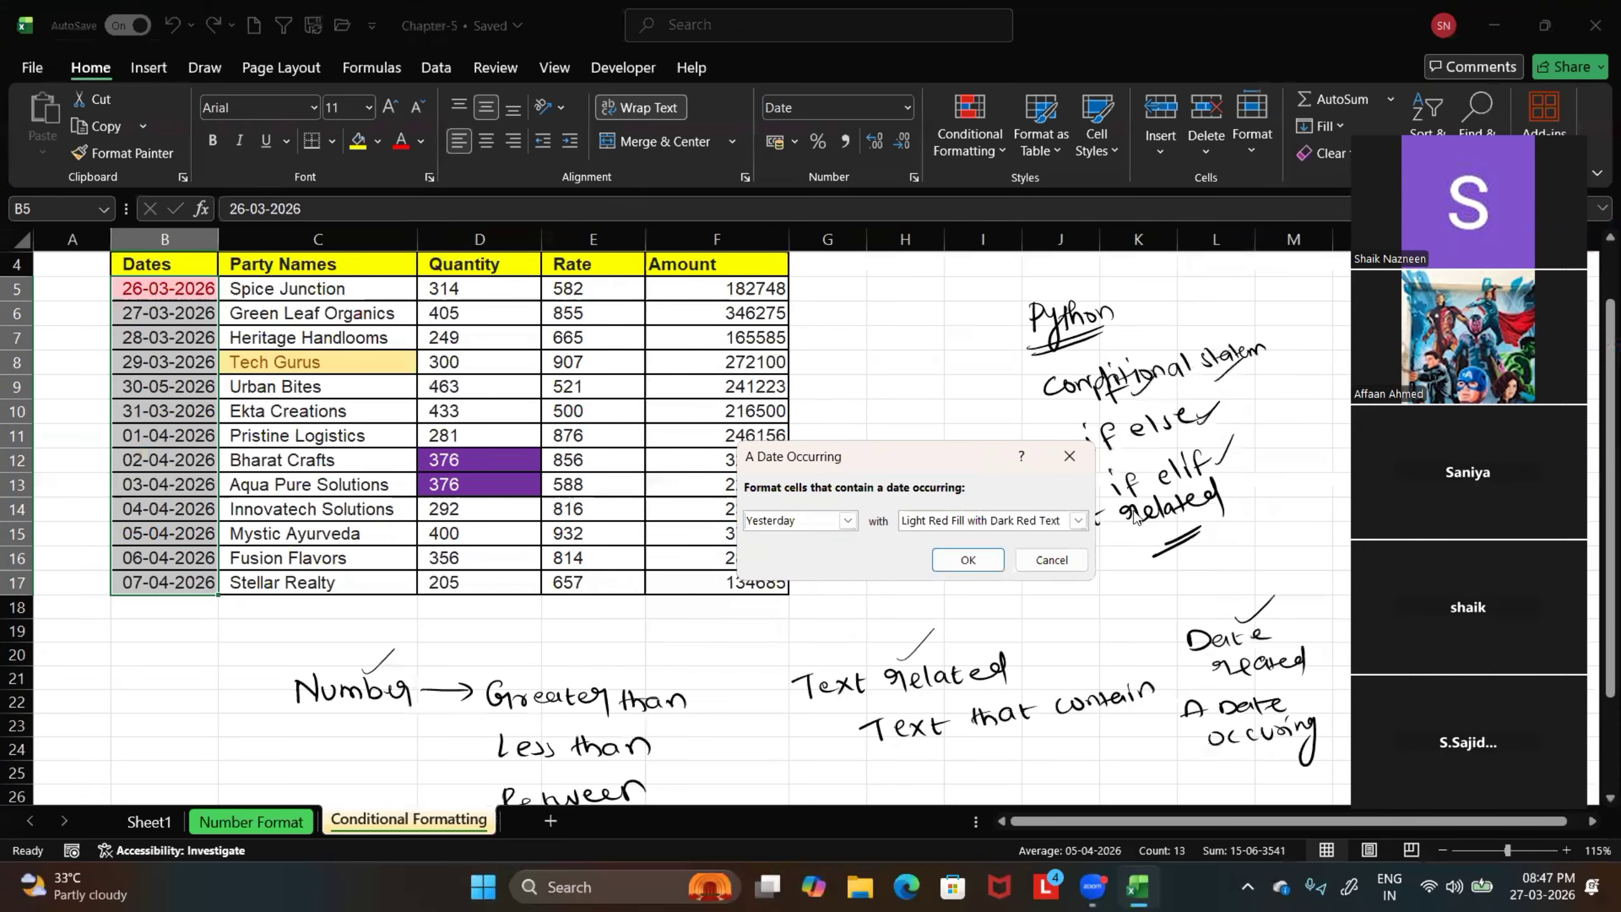
# Show the rule's date periods and point red arrows at Today, Tomorrow, In the last 7 days, Last week and This week on the magnified view
pyautogui.click(848, 521)
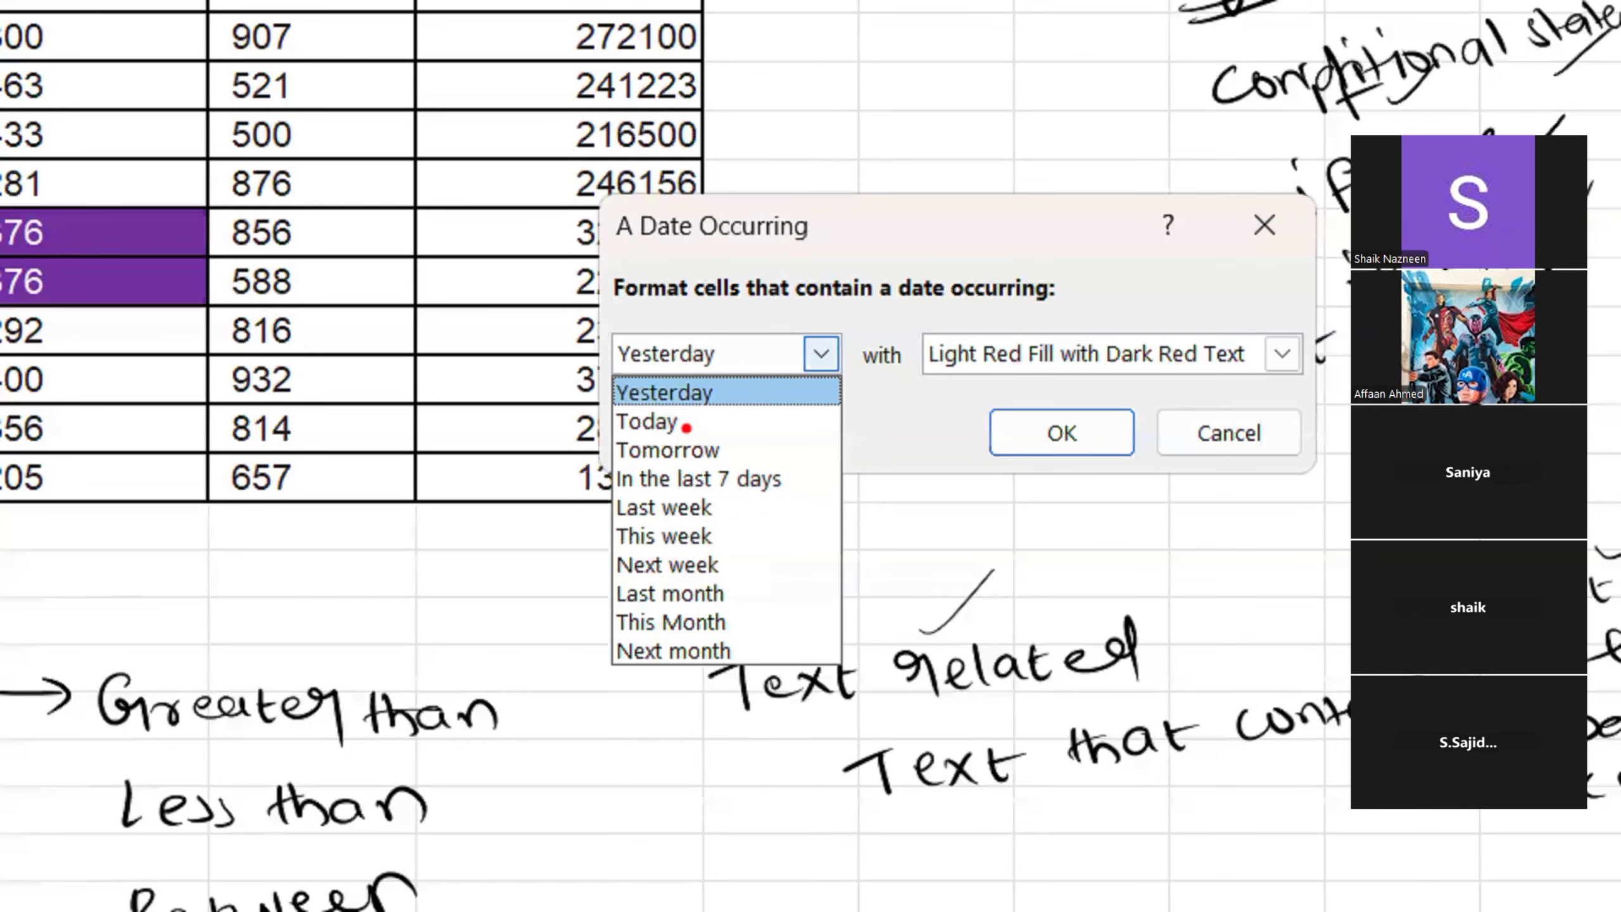
pyautogui.moveTo(686, 426); pyautogui.dragTo(795, 414)
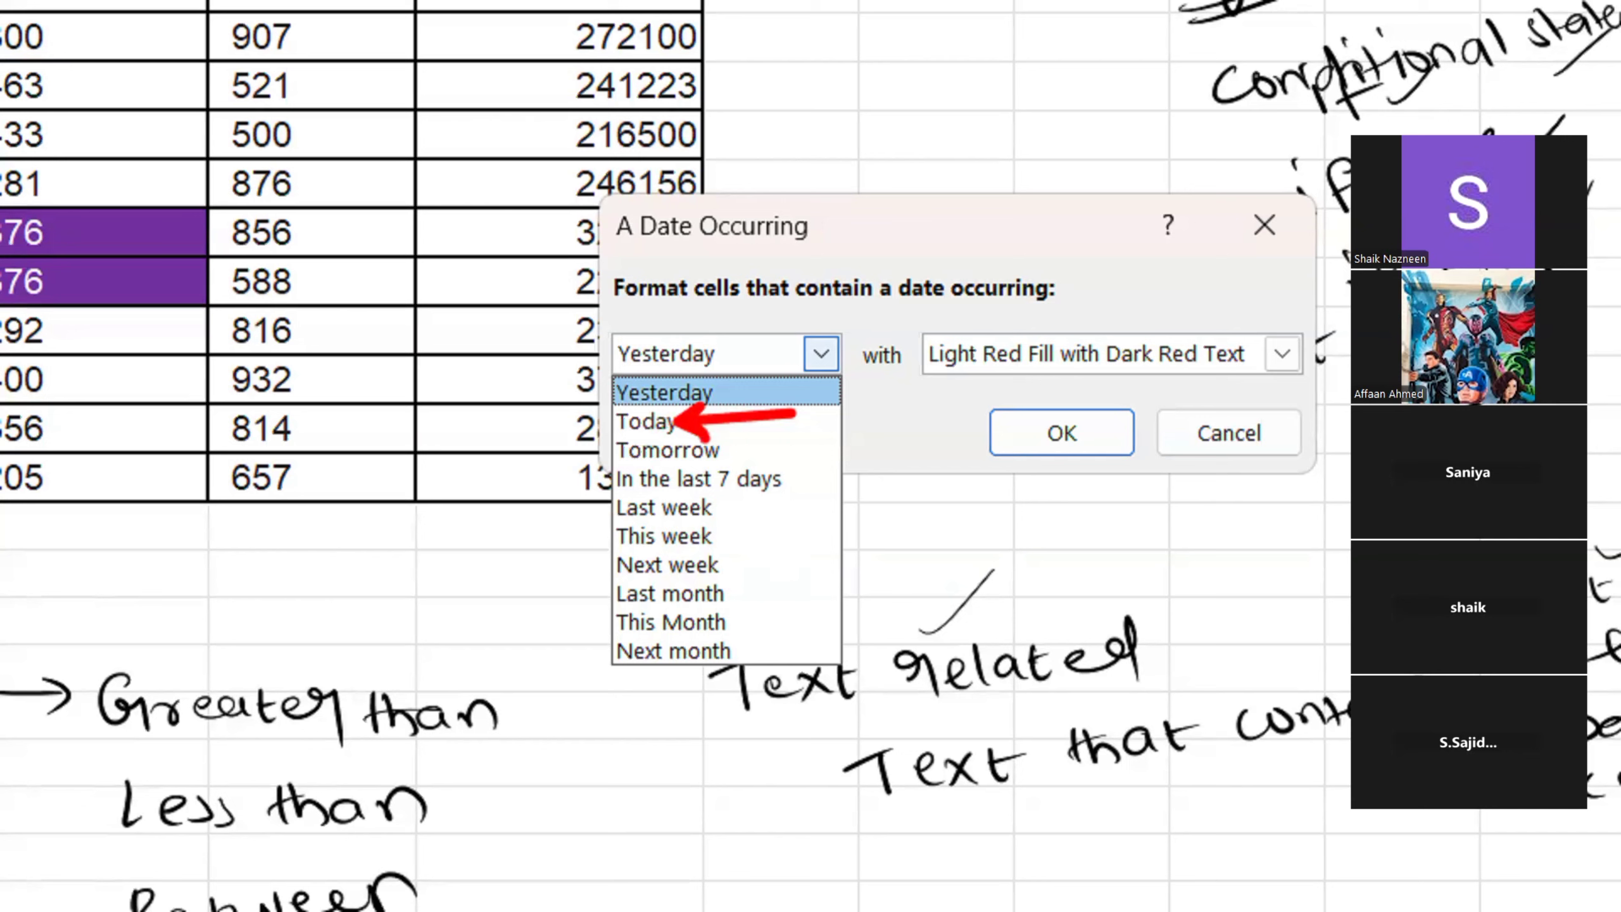
pyautogui.moveTo(709, 451); pyautogui.dragTo(951, 422)
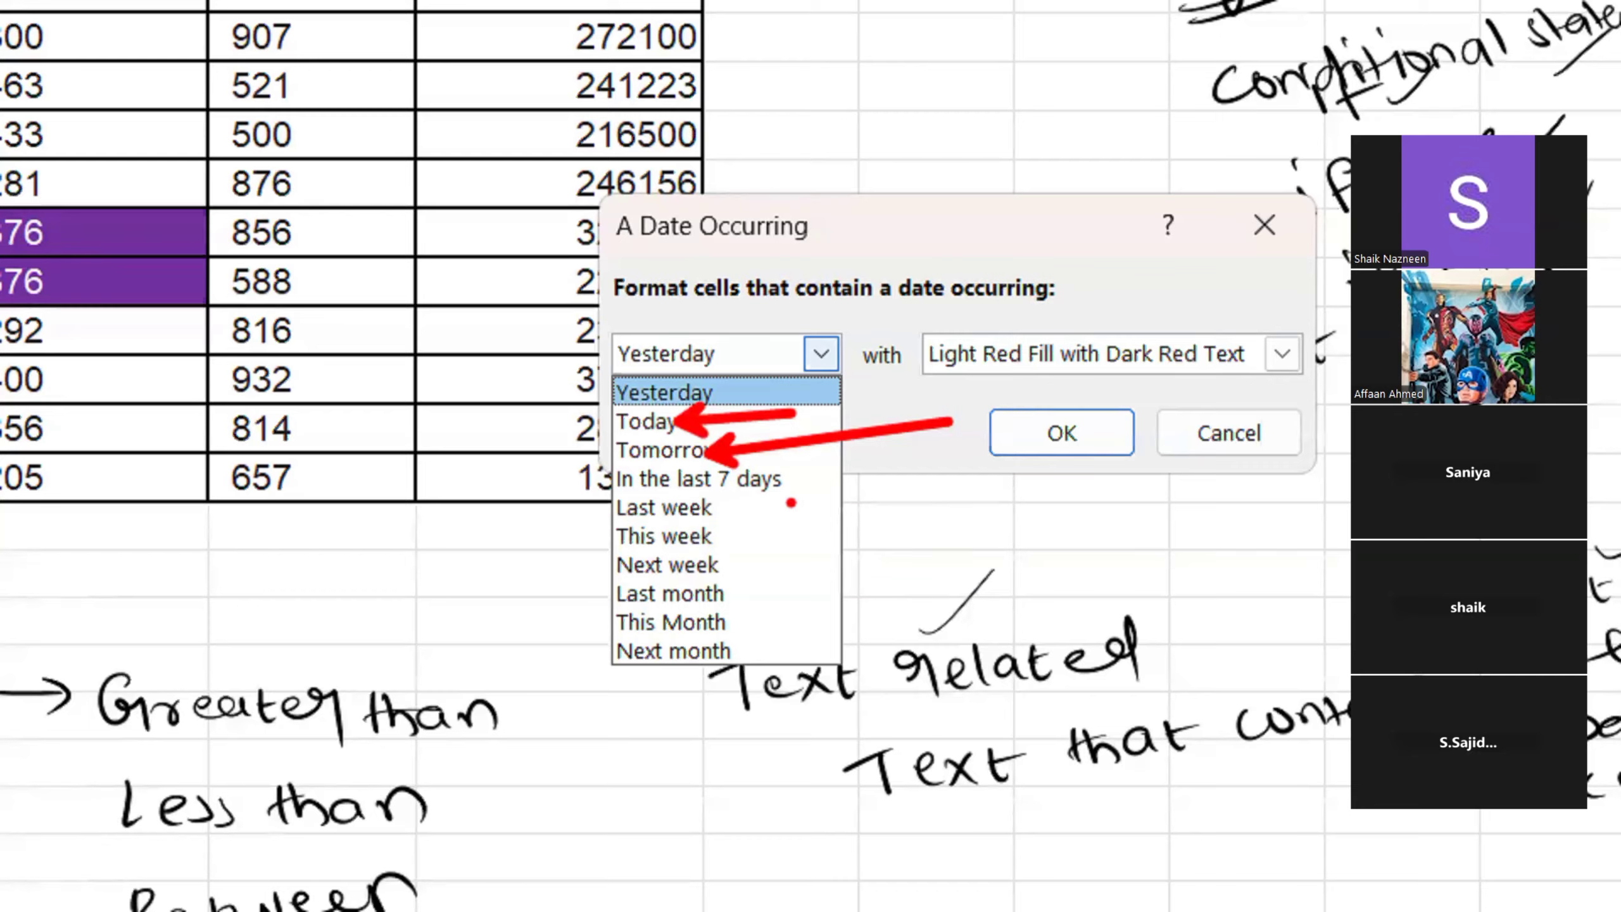
pyautogui.moveTo(890, 464); pyautogui.dragTo(784, 480)
pyautogui.moveTo(707, 517); pyautogui.dragTo(793, 483)
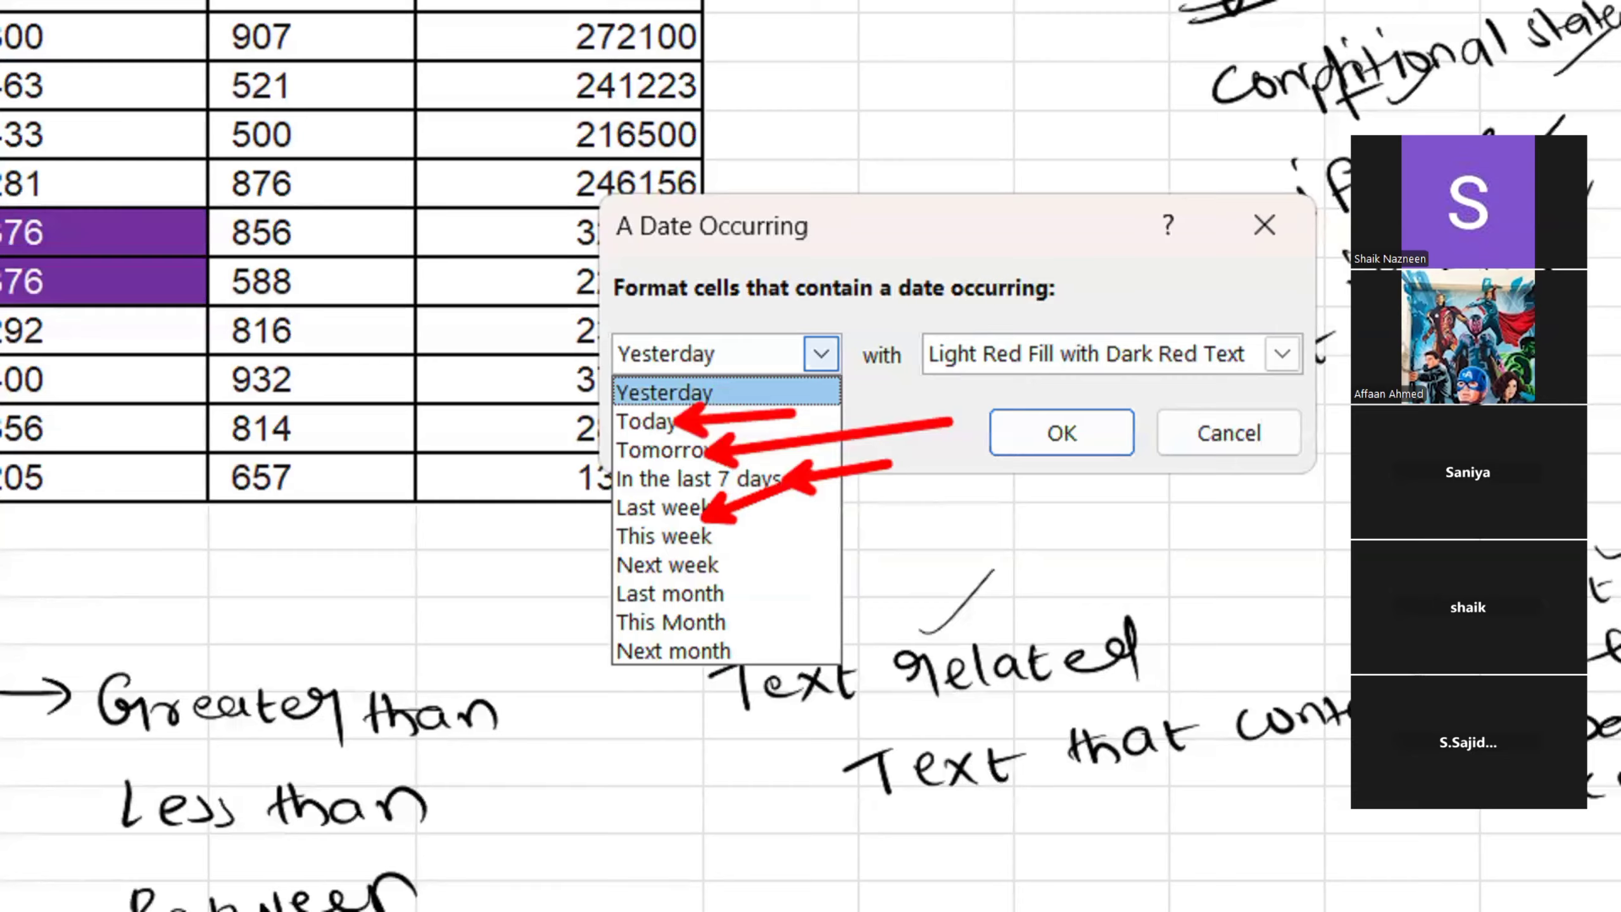
pyautogui.moveTo(699, 538); pyautogui.dragTo(923, 538)
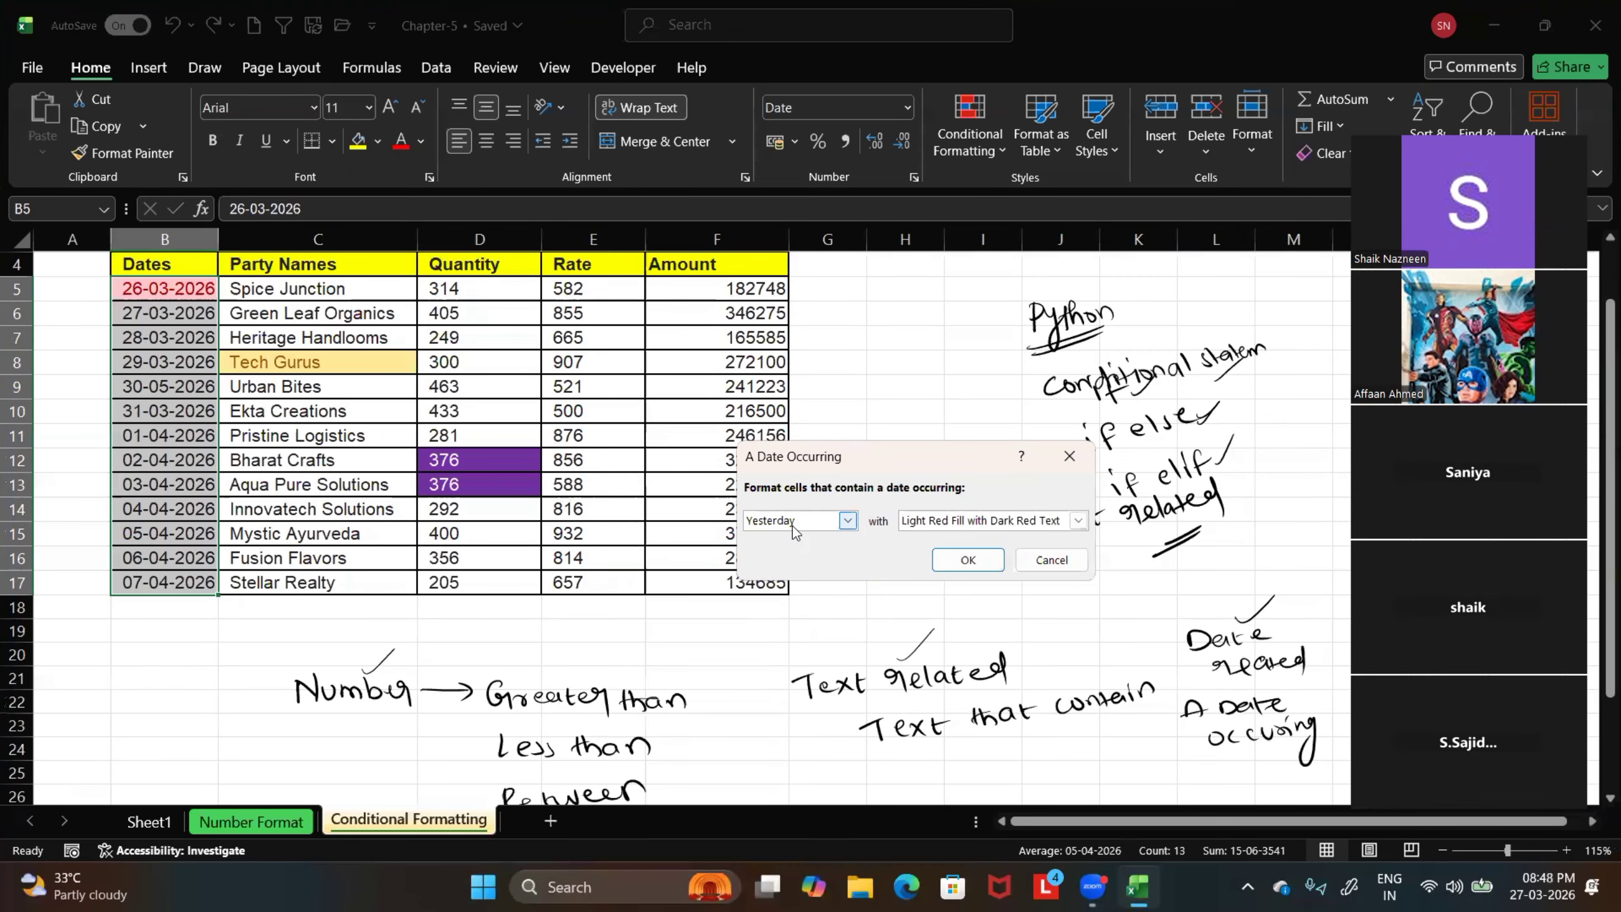
# Preview the date rule with the periods Today, Tomorrow, In the last 7 days and This week
pyautogui.click(849, 520)
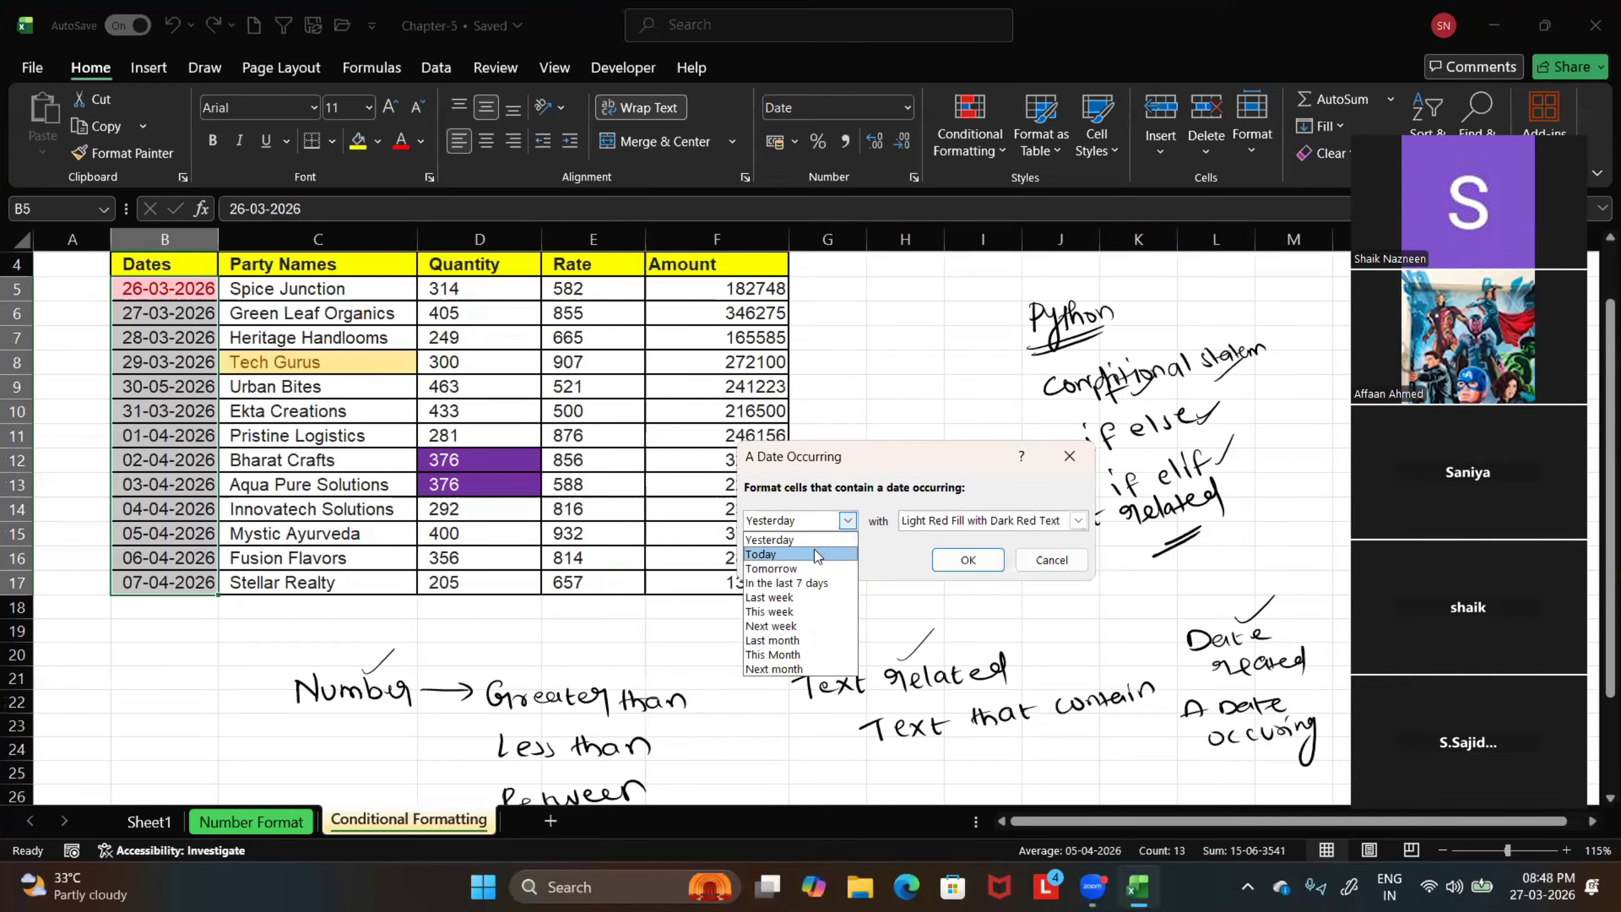
pyautogui.click(815, 550)
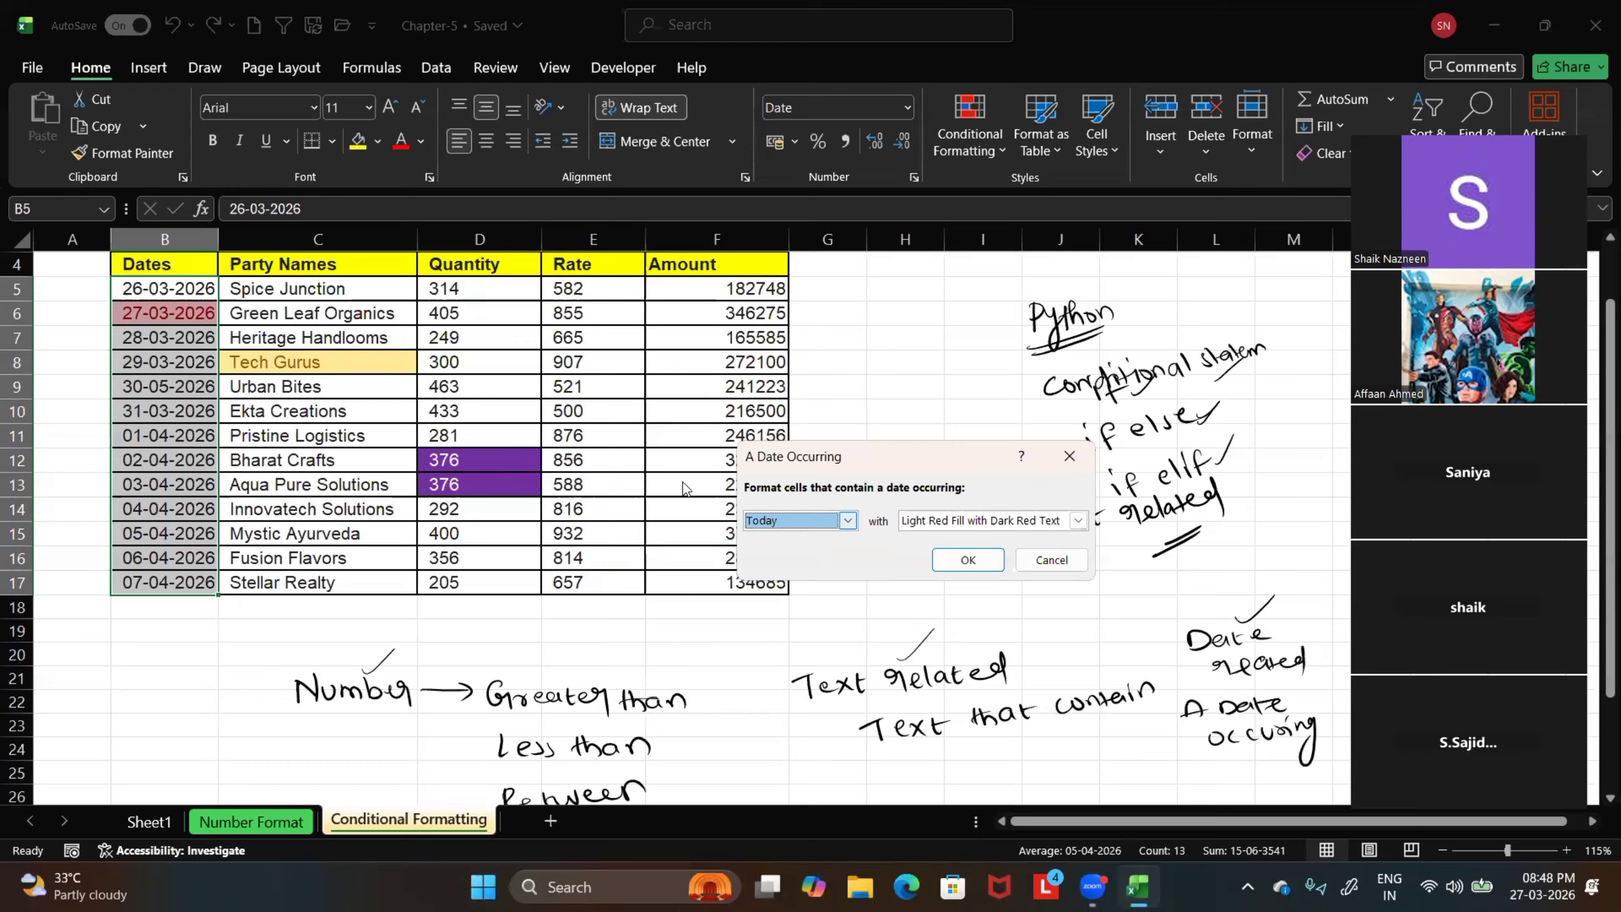
pyautogui.click(847, 519)
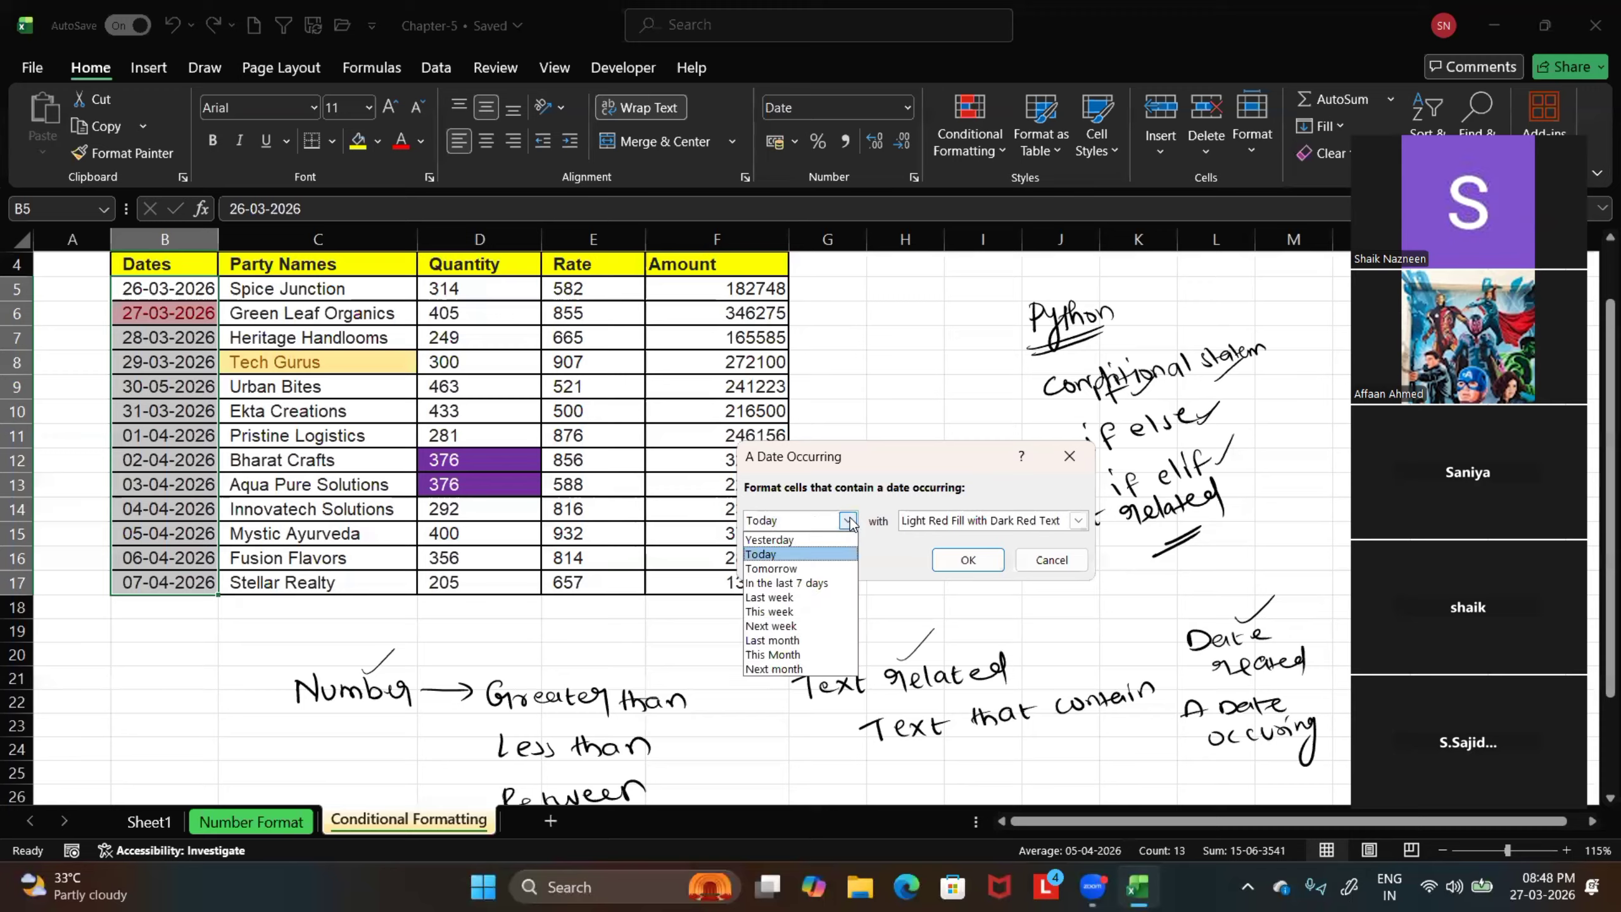
pyautogui.click(808, 566)
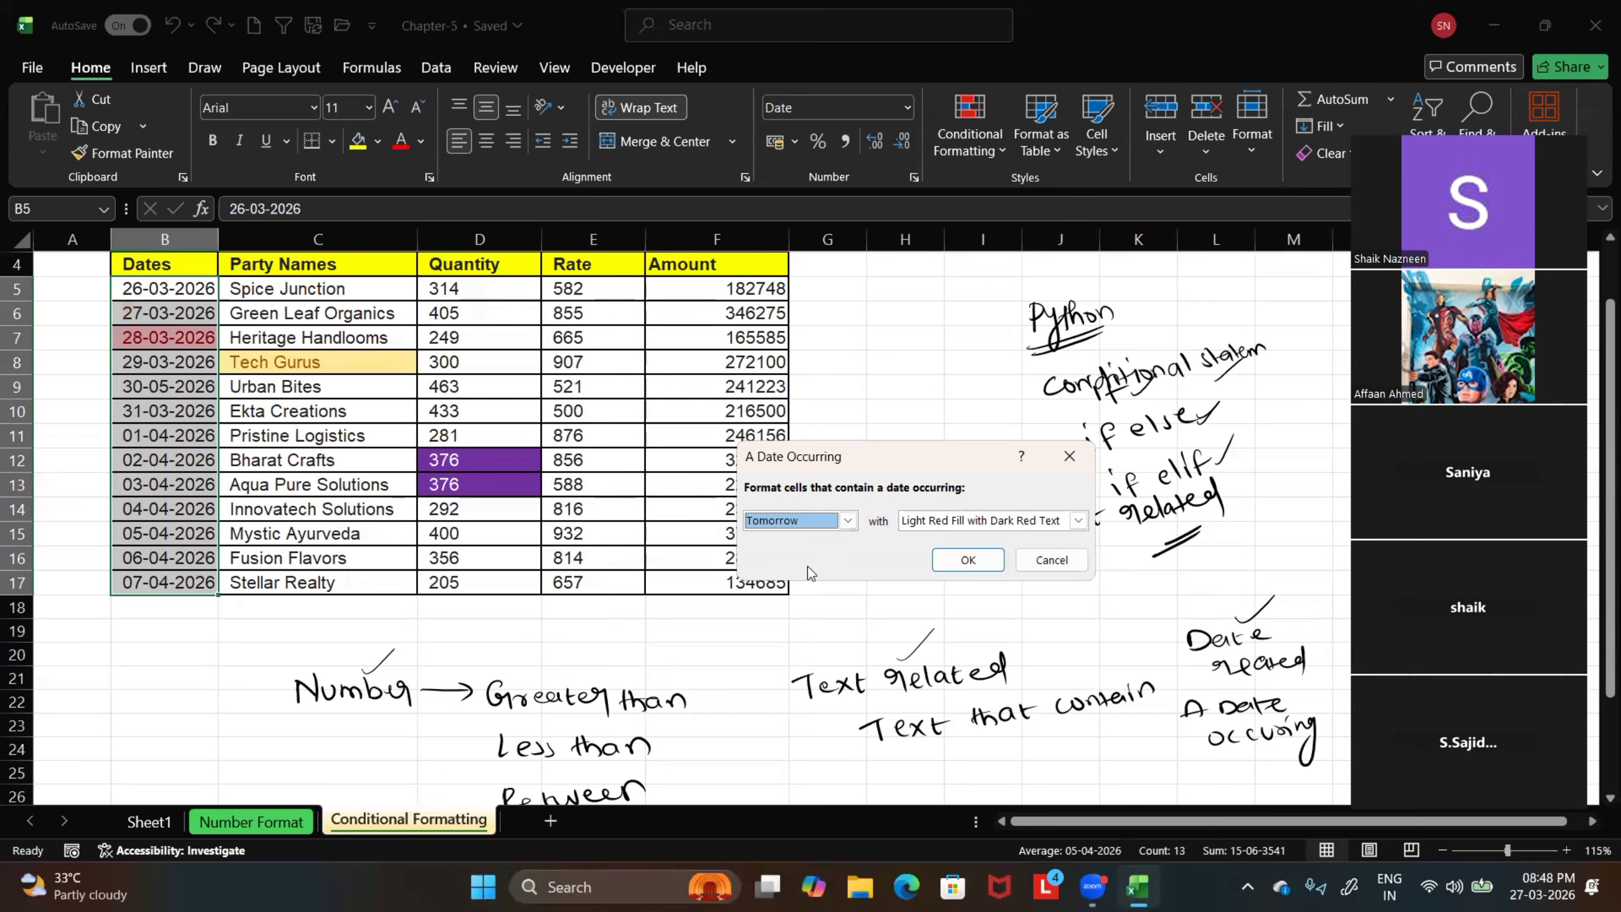
pyautogui.click(846, 520)
pyautogui.click(813, 582)
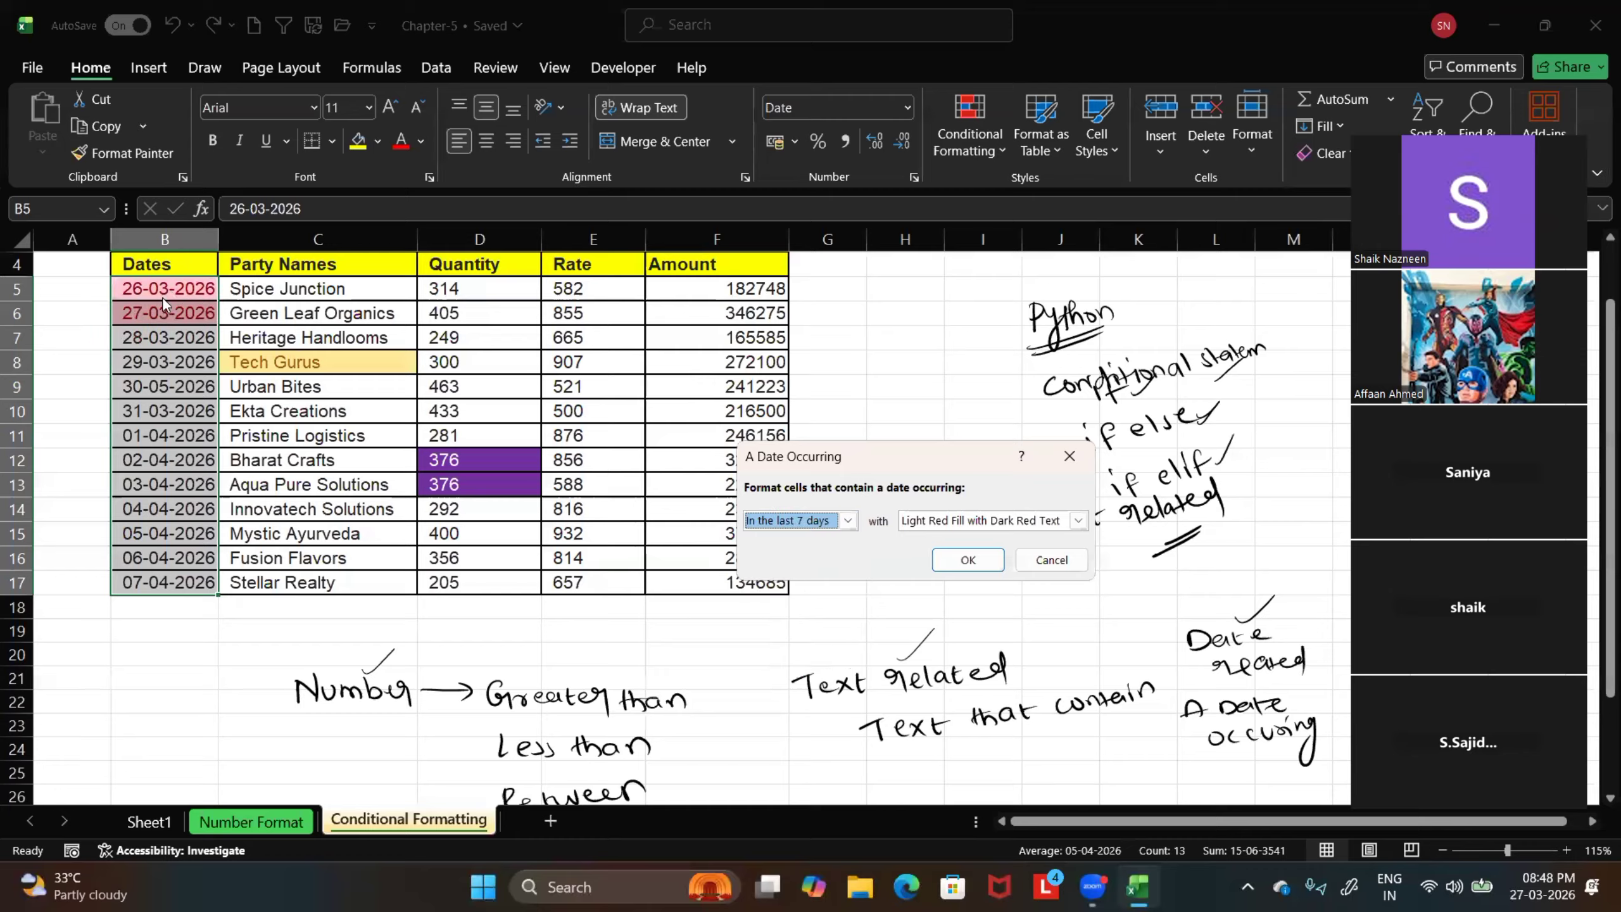
pyautogui.click(847, 519)
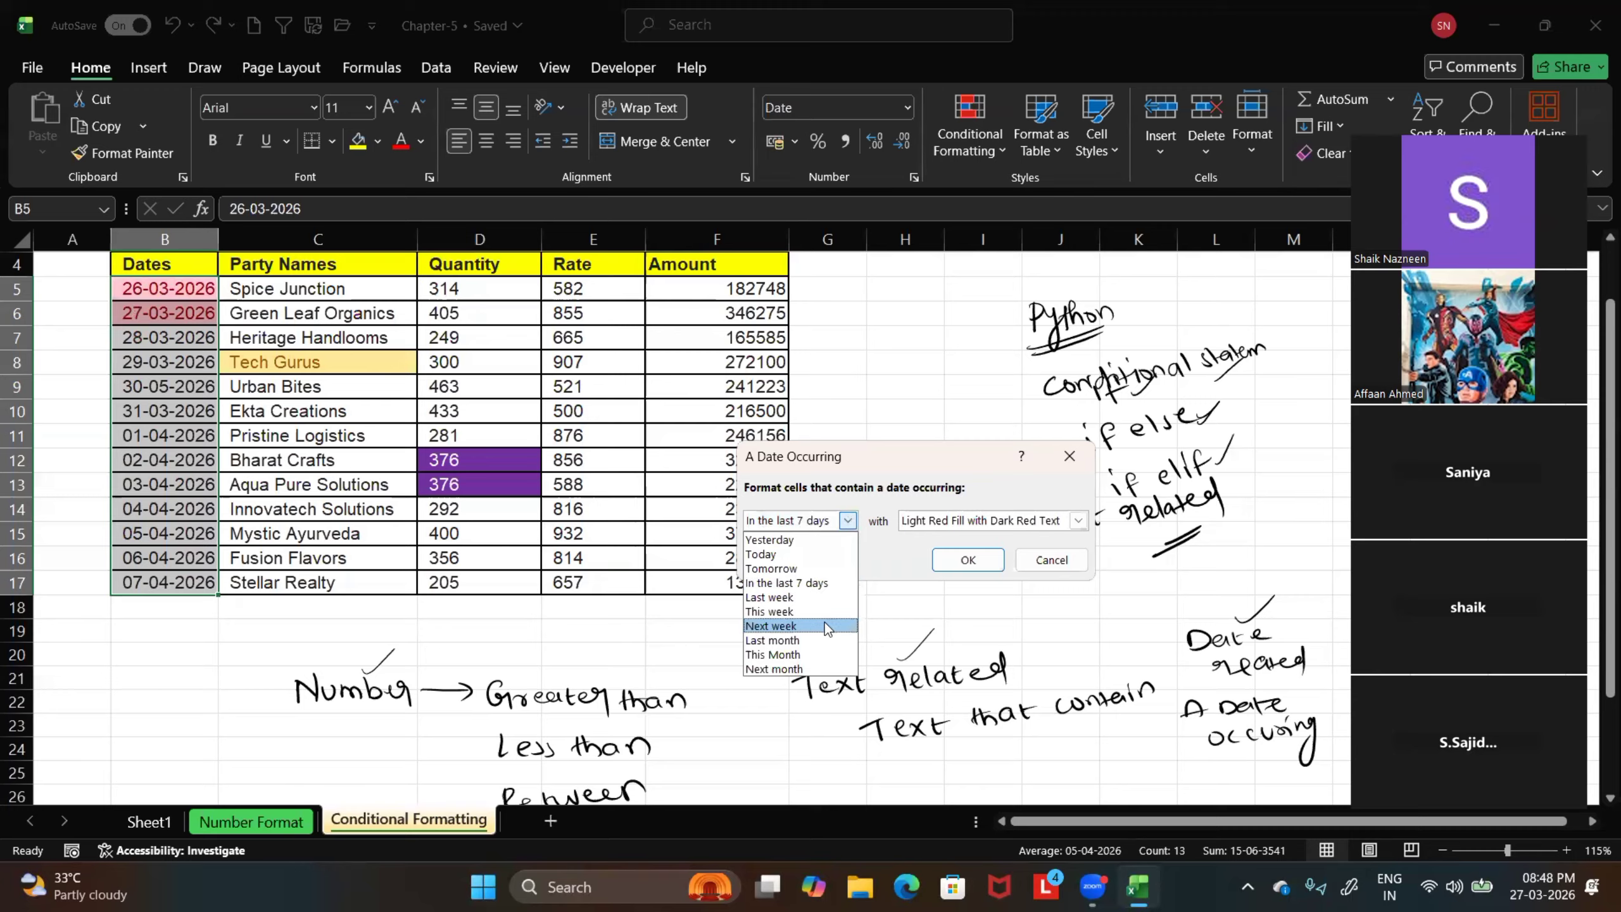
pyautogui.click(813, 611)
# Set the rule's period to Next week and apply it with Light Red Fill with Dark Red Text
pyautogui.click(856, 521)
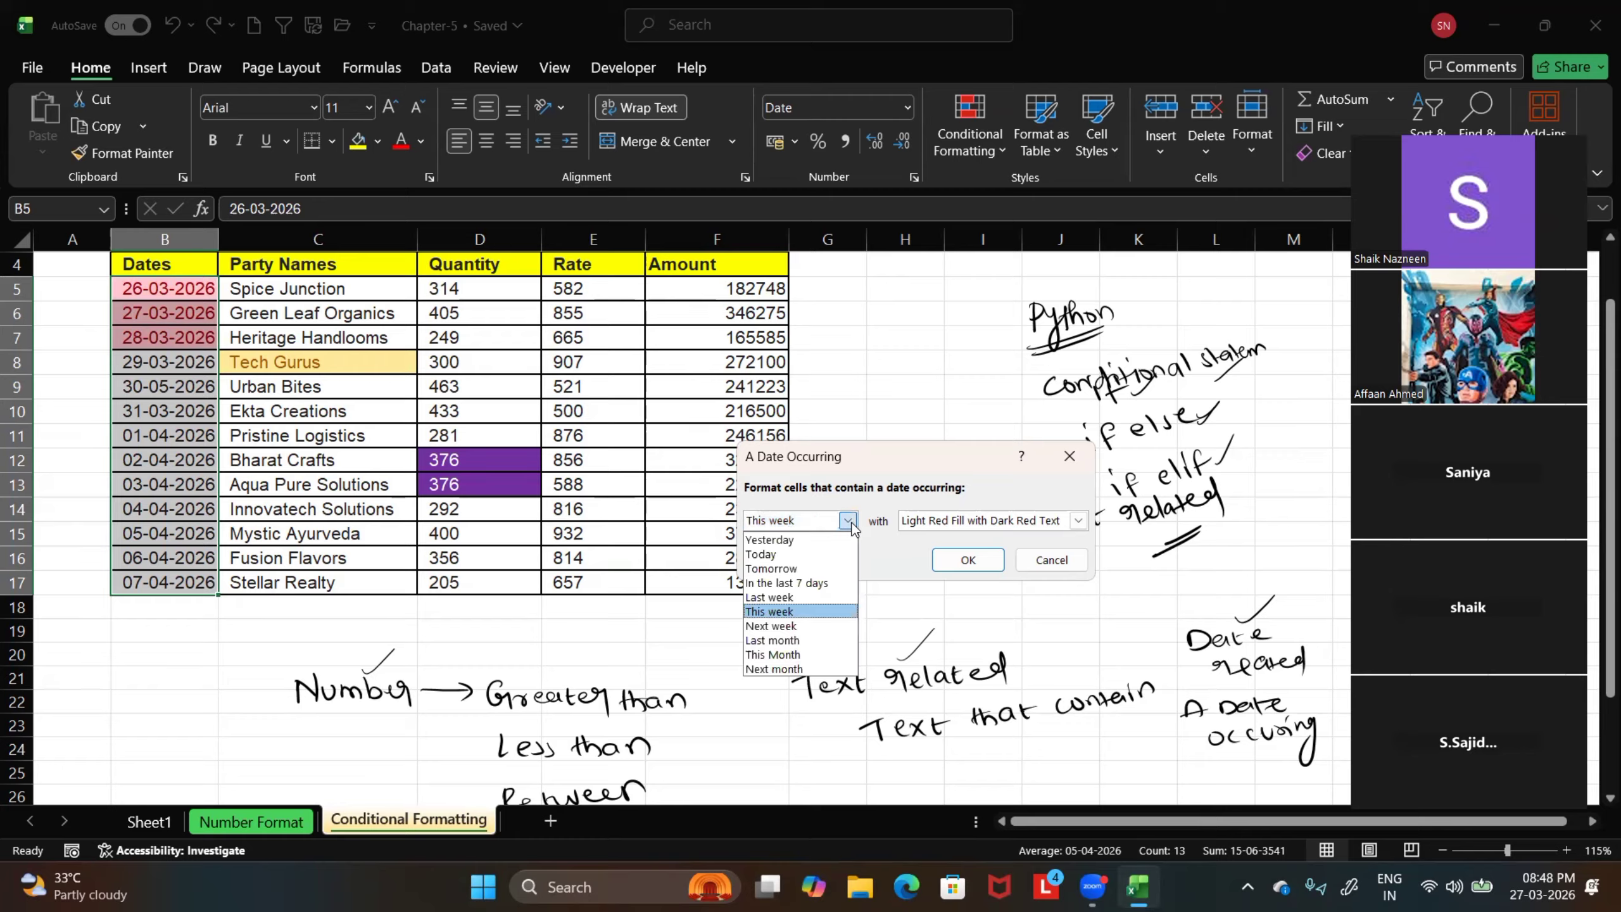
pyautogui.click(809, 628)
pyautogui.click(968, 559)
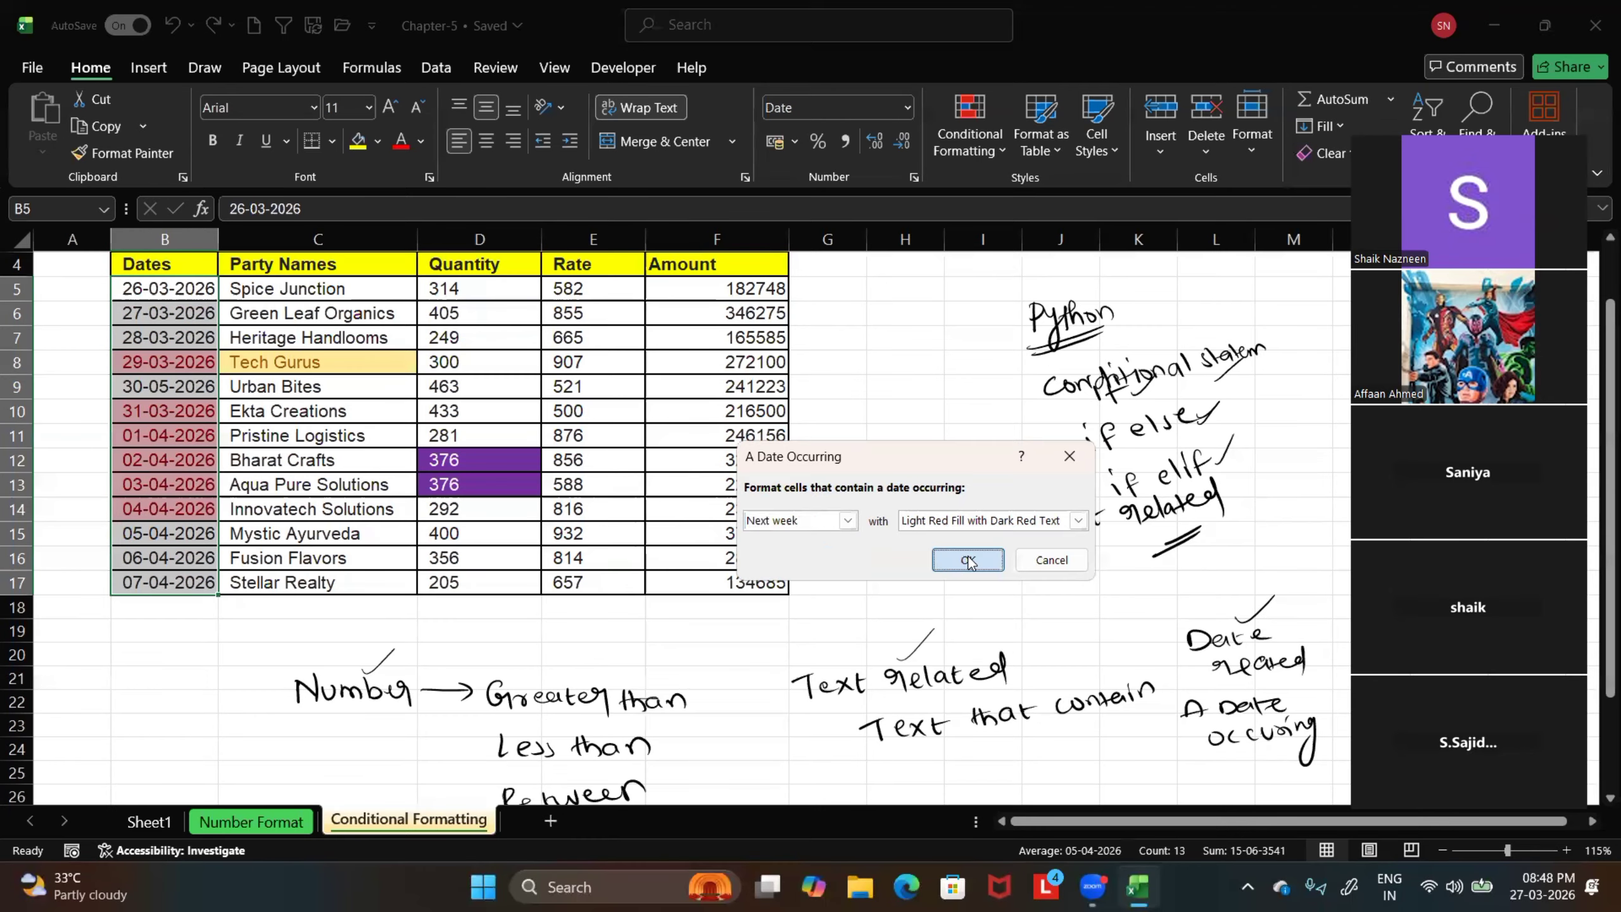
pyautogui.click(827, 533)
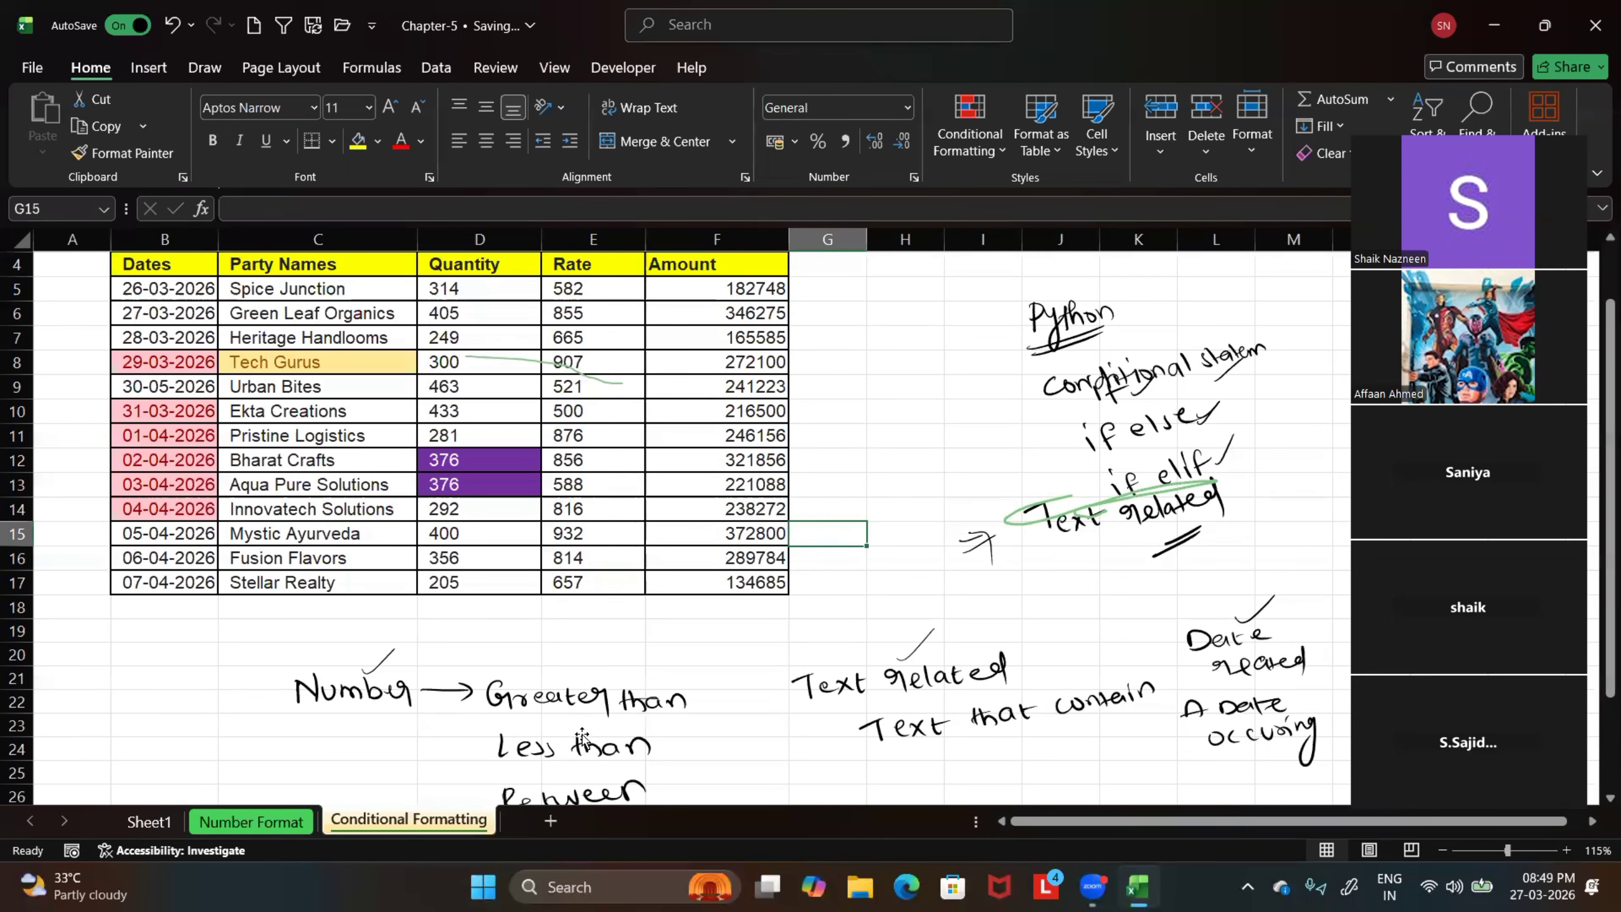
pyautogui.scroll(-1, 562, 714)
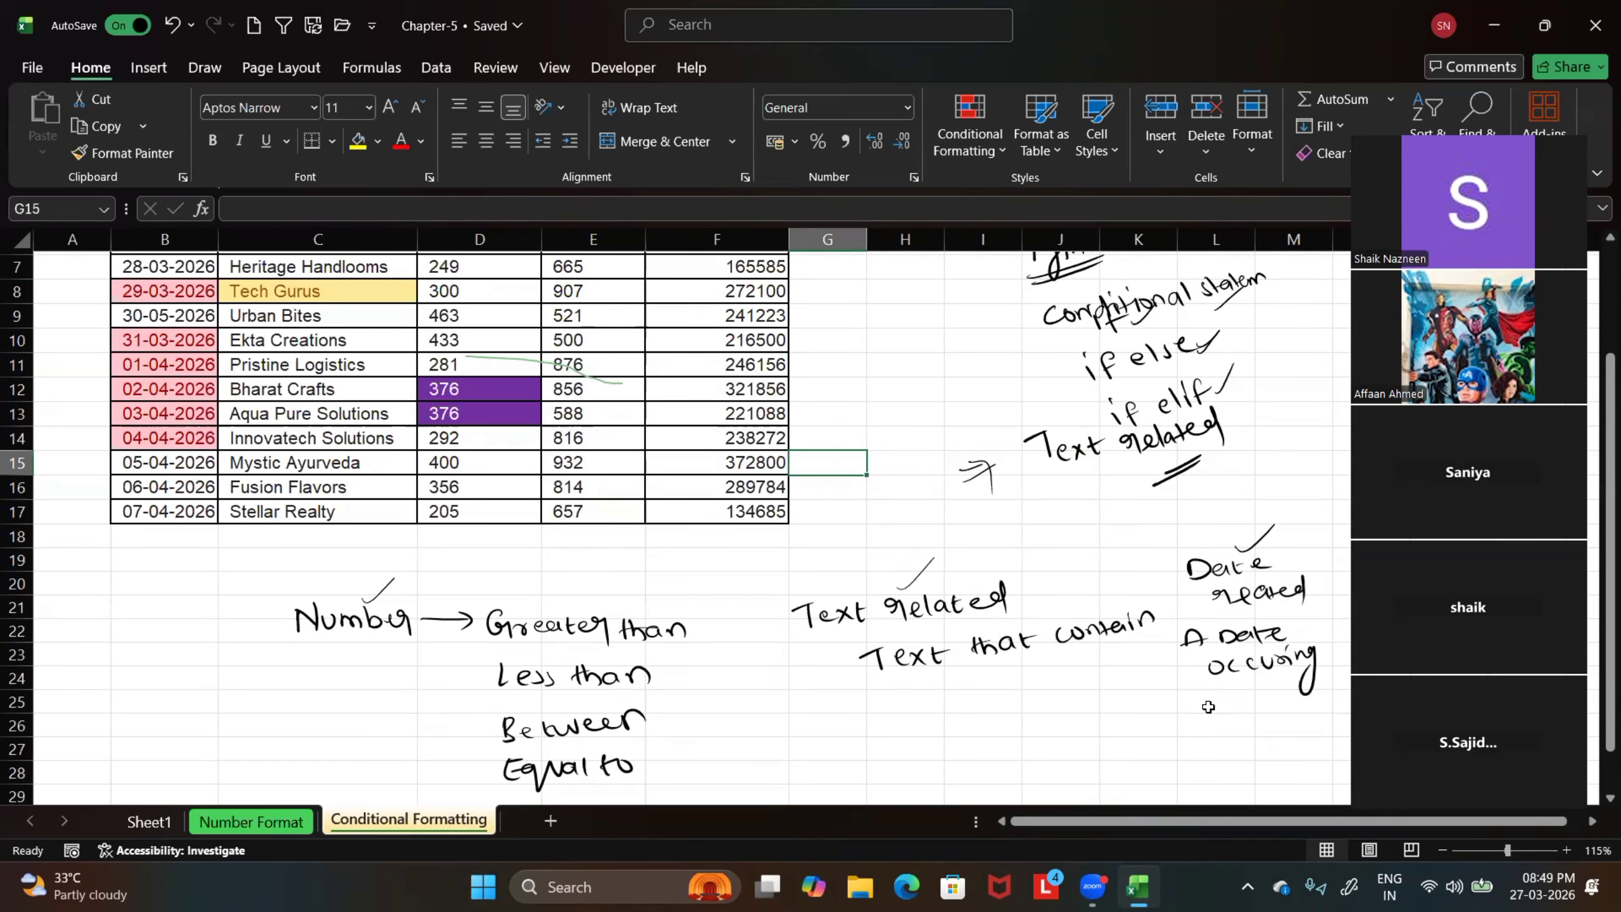
pyautogui.scroll(2, 527, 541)
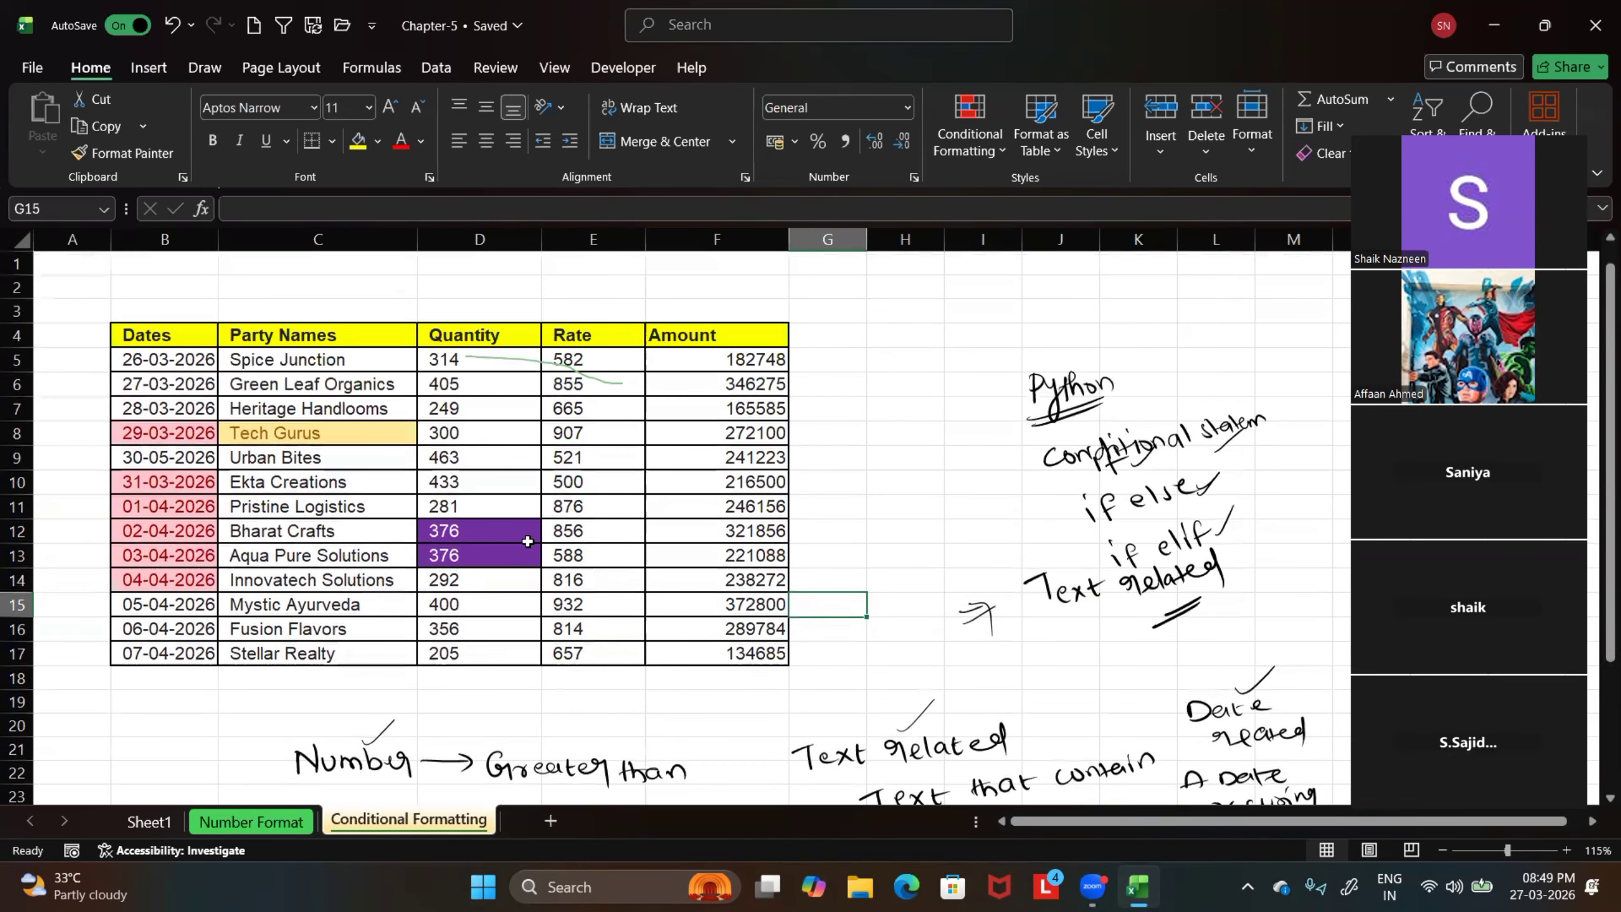
pyautogui.click(127, 352)
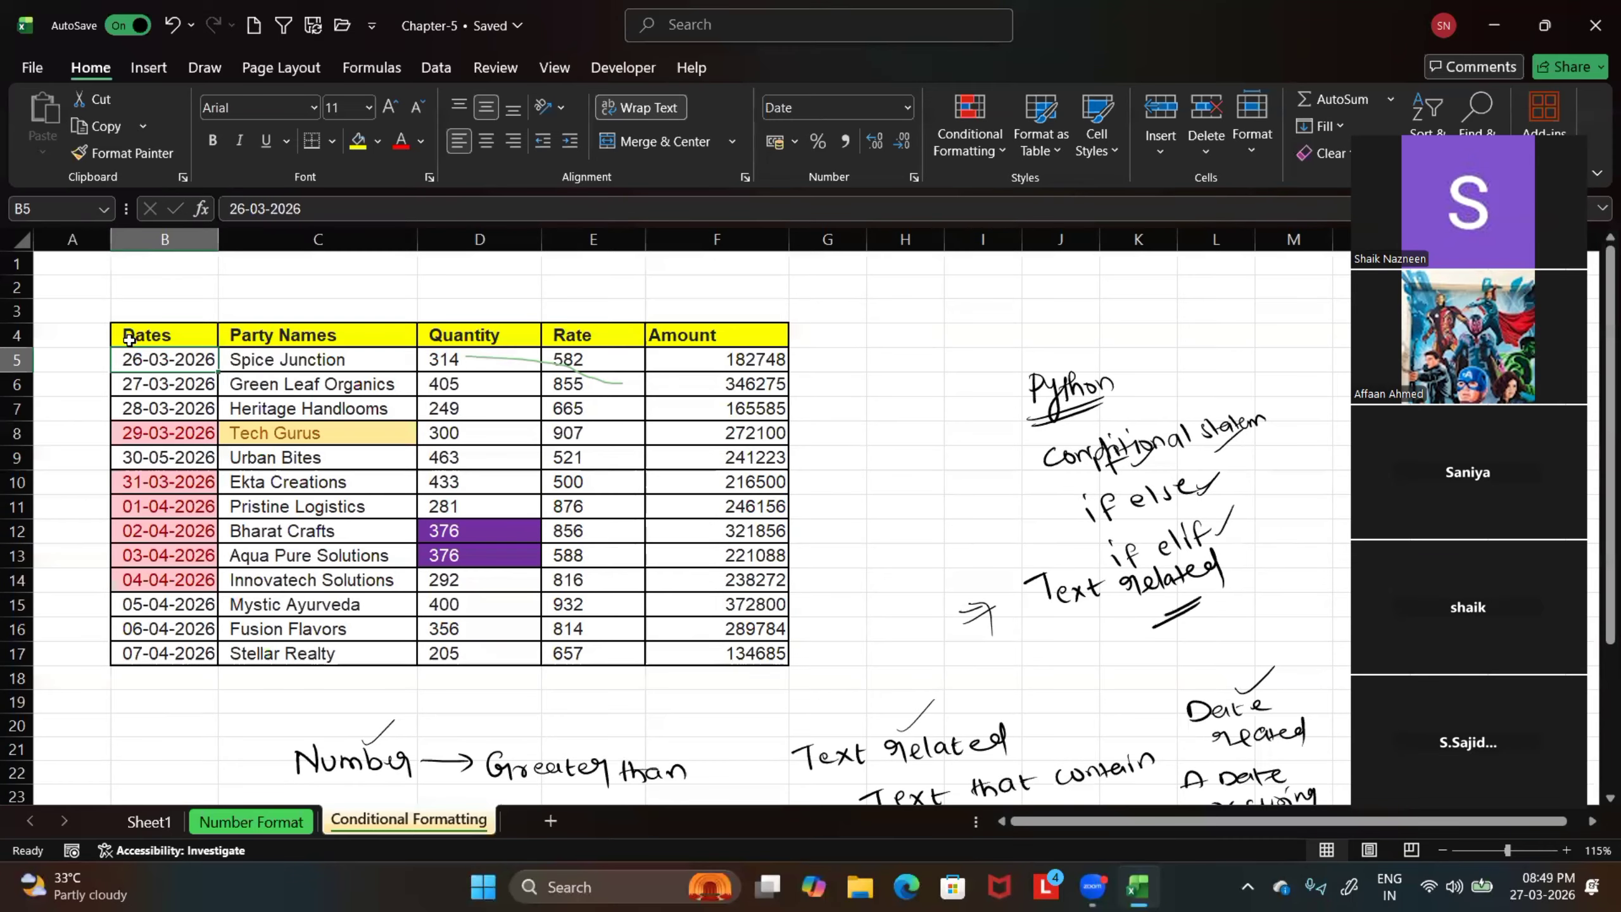
pyautogui.moveTo(131, 337); pyautogui.dragTo(590, 564)
pyautogui.click(906, 480)
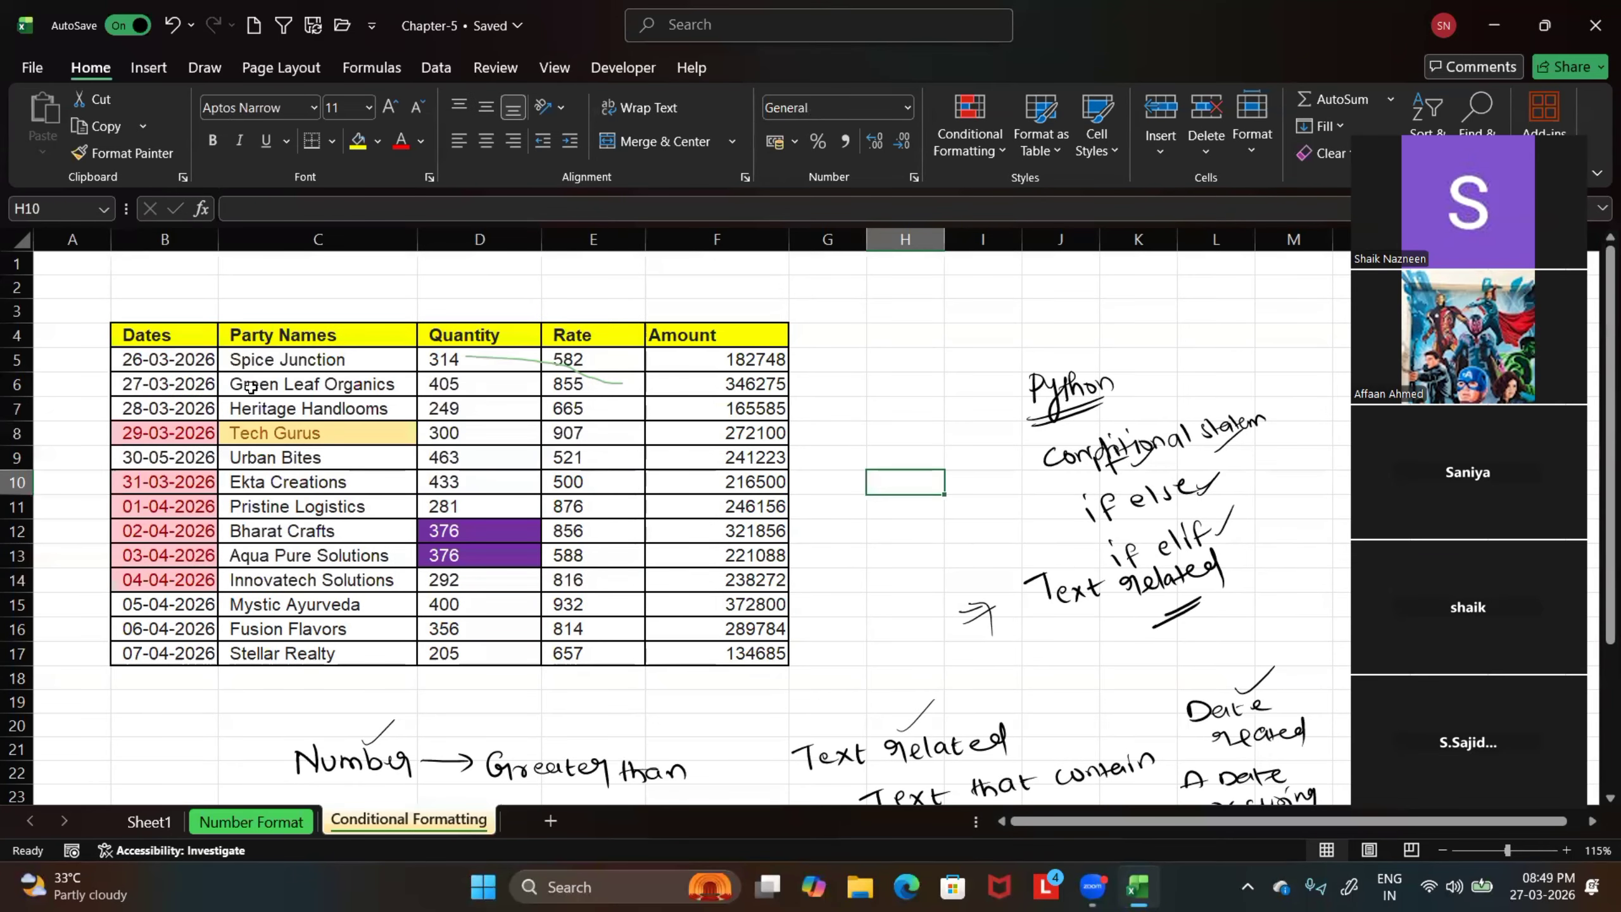
# Select the table data in C5:F17 and start a Duplicate Values highlight rule
pyautogui.moveTo(255, 362); pyautogui.dragTo(717, 657)
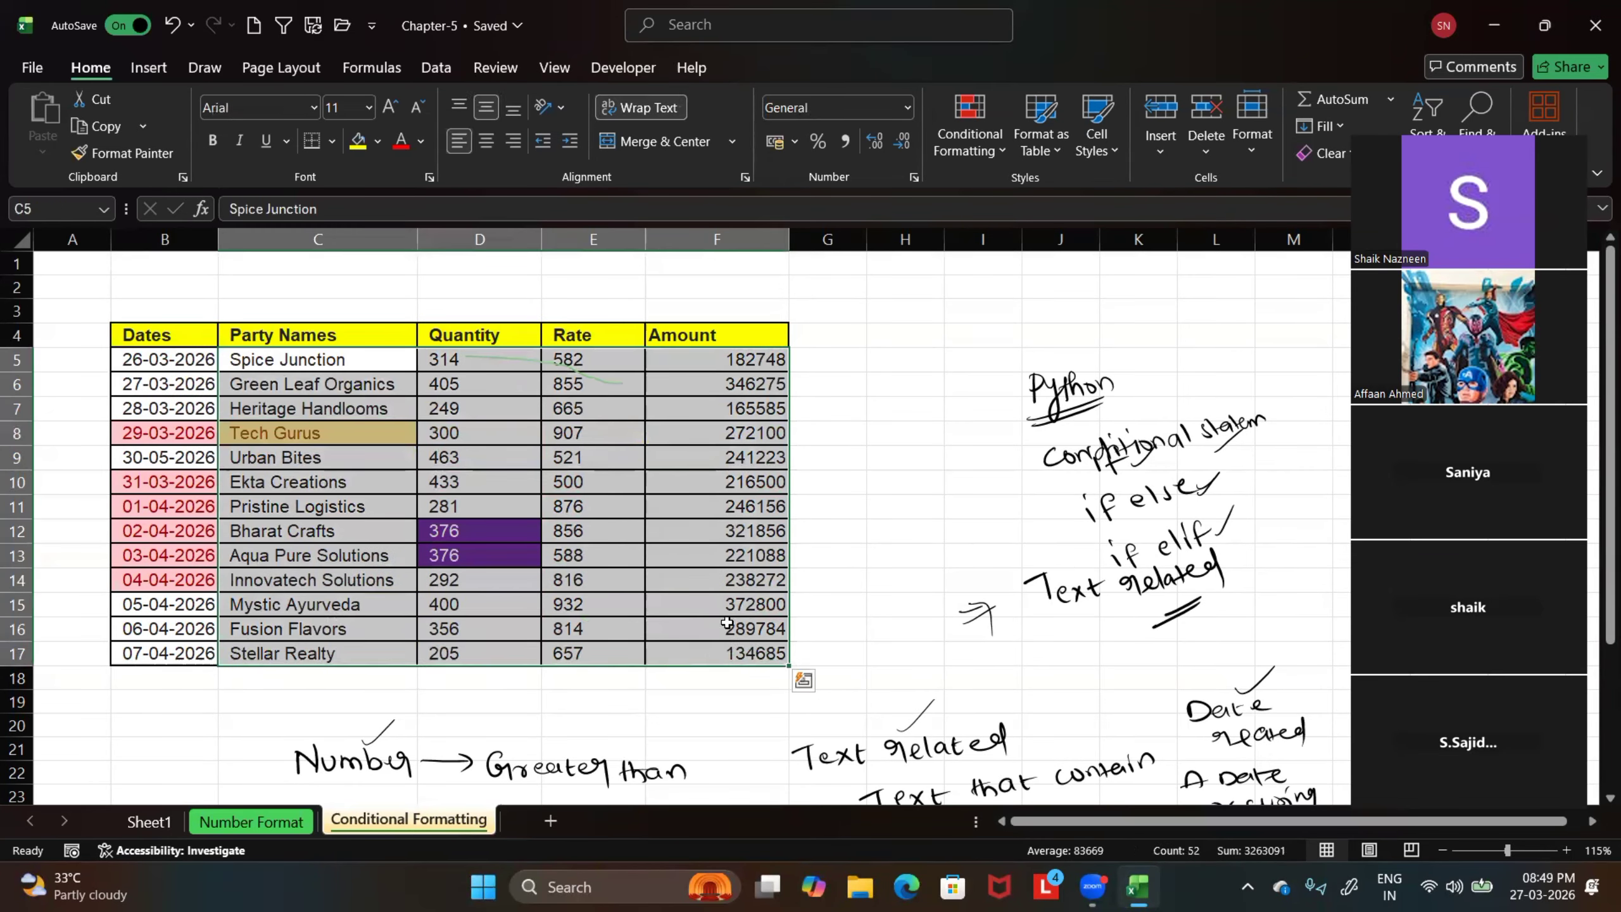
pyautogui.click(989, 150)
pyautogui.moveTo(1037, 190)
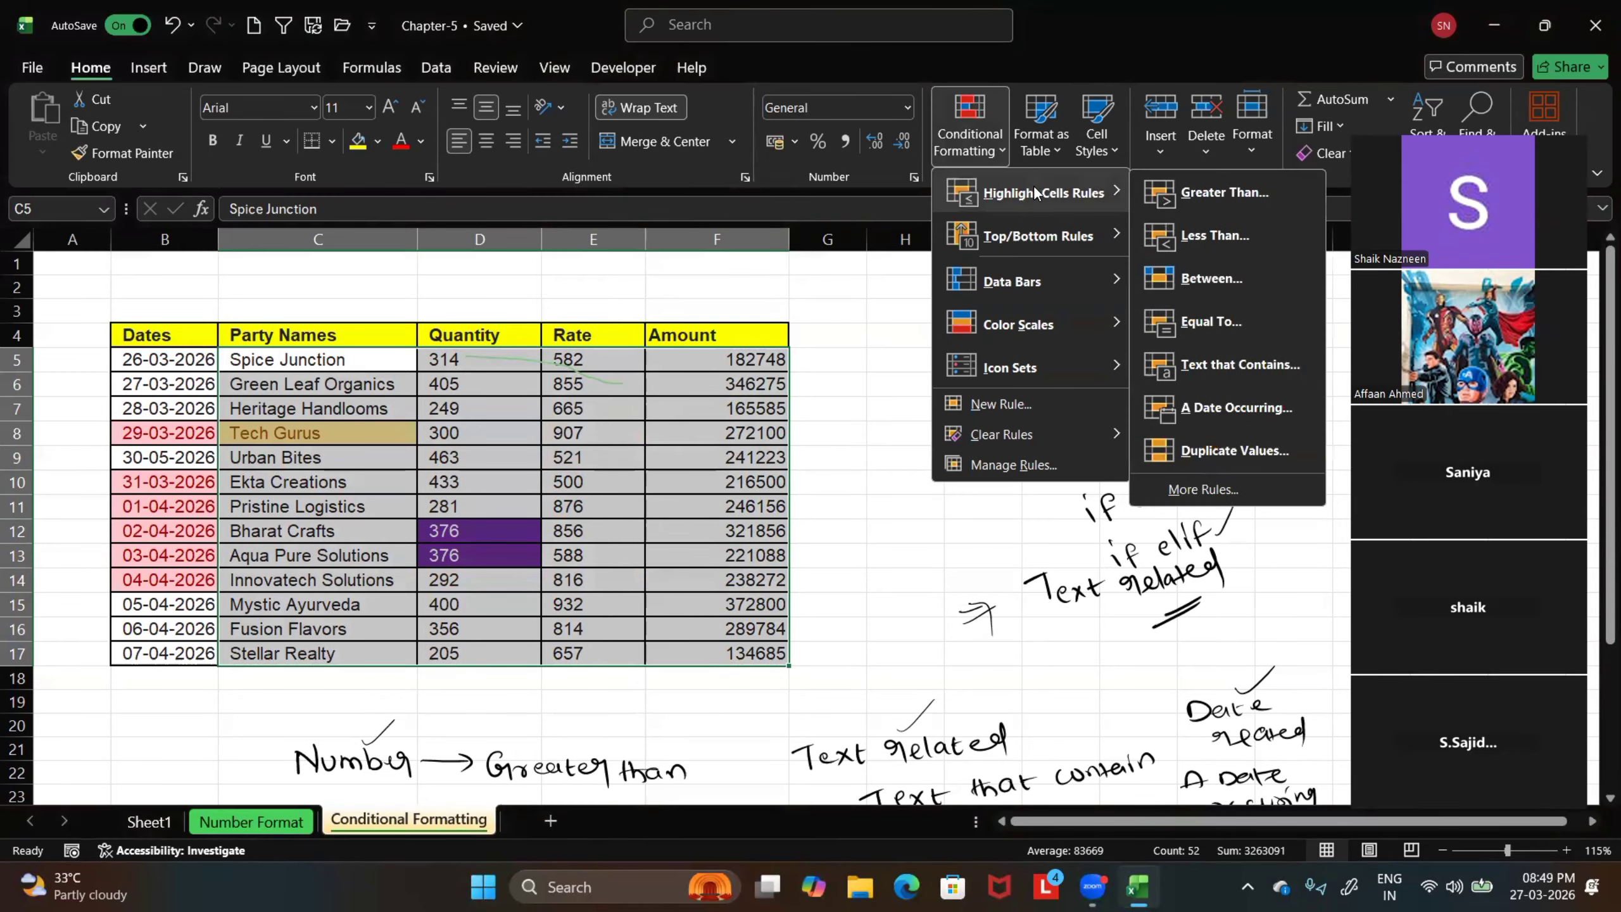
pyautogui.click(1219, 452)
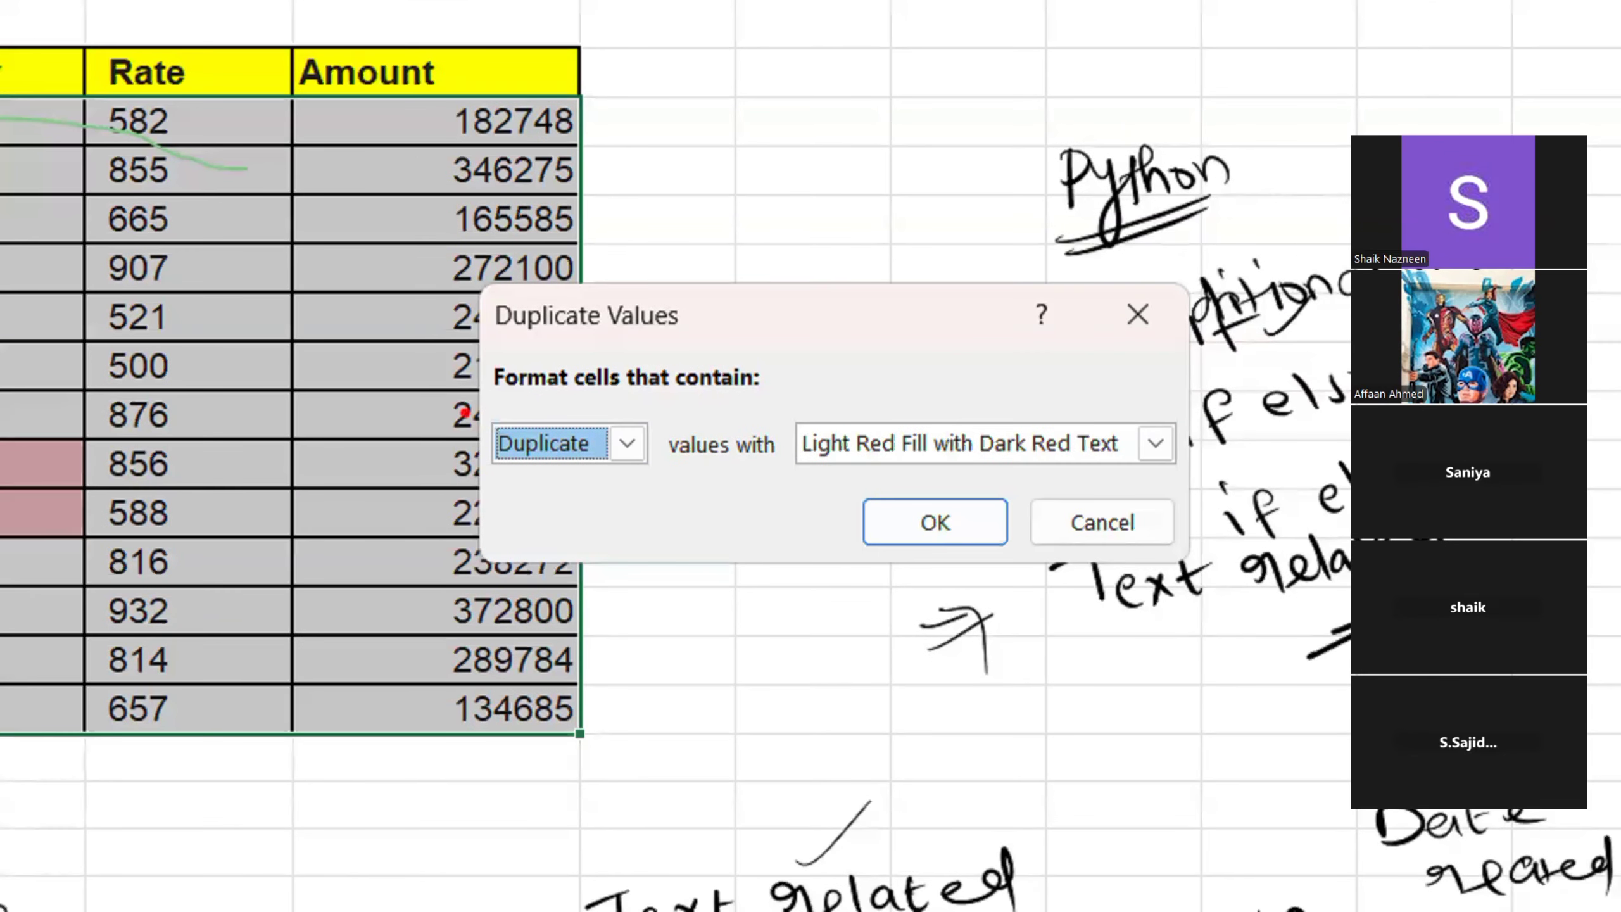
# Box the duplicate rule's value type and format choices in red and point arrows at the type list and OK on the magnified view
pyautogui.moveTo(450, 397); pyautogui.dragTo(694, 500)
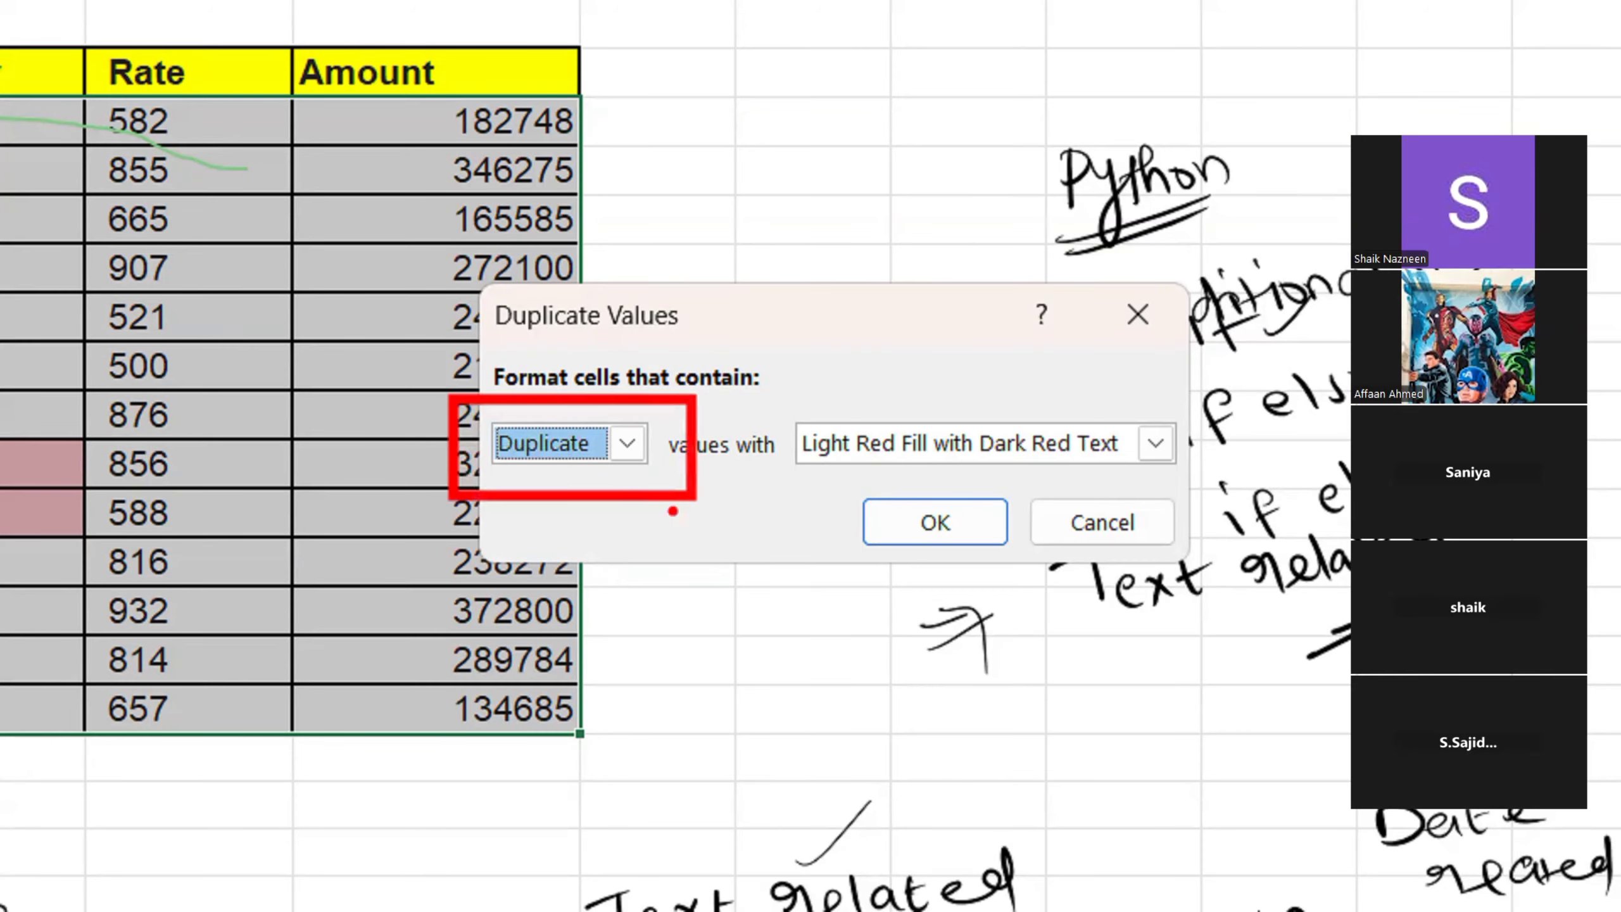
pyautogui.moveTo(624, 455); pyautogui.dragTo(628, 640)
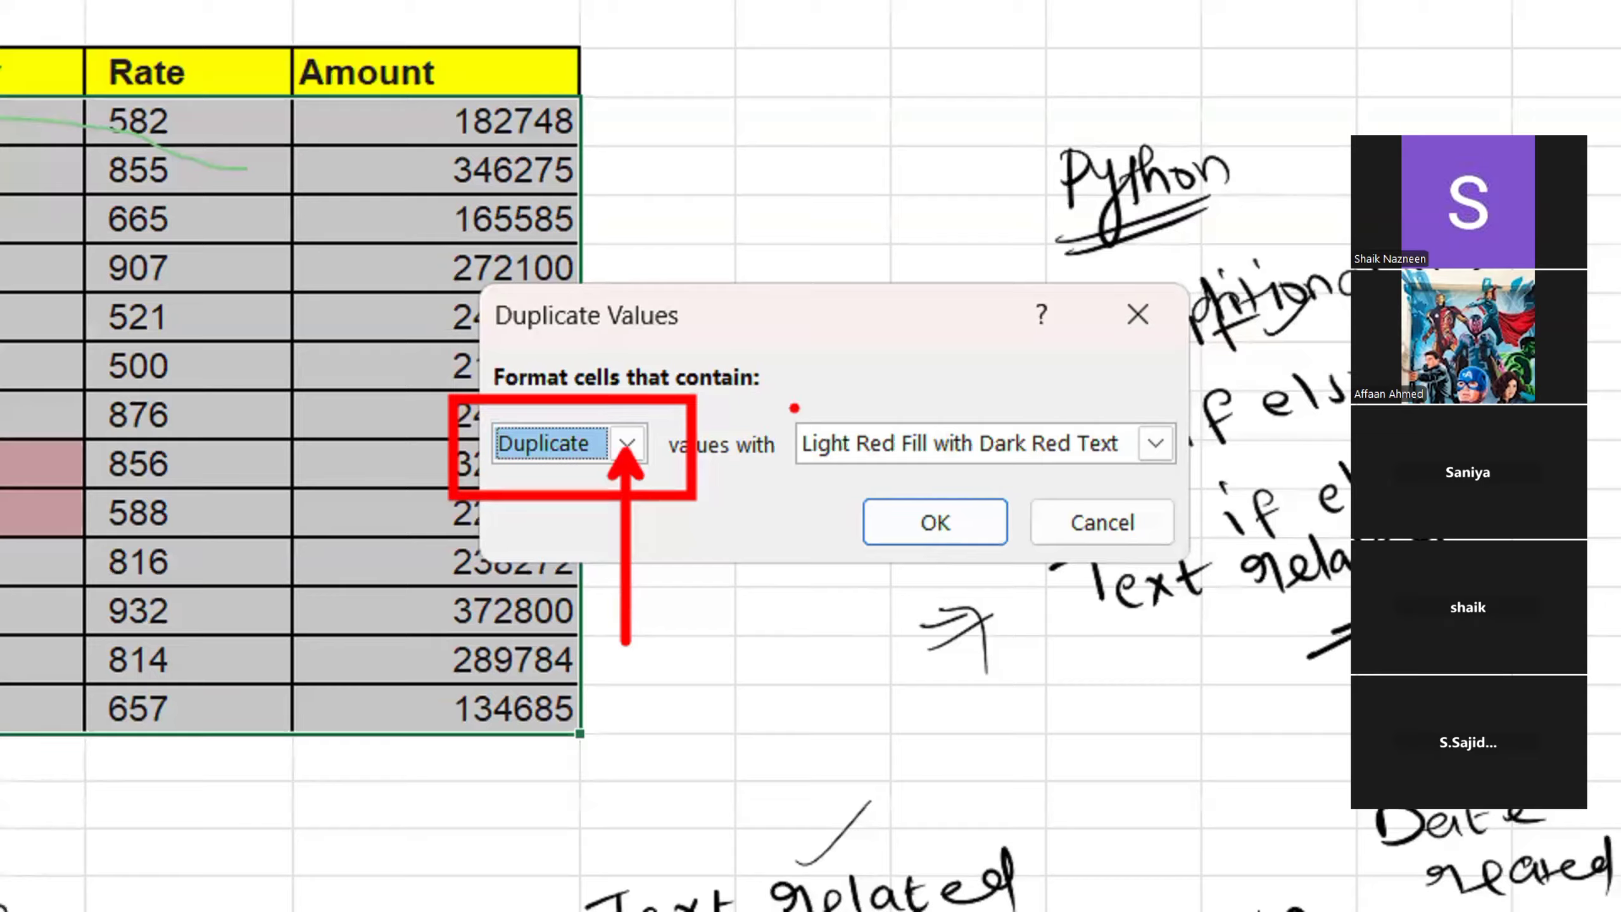
pyautogui.moveTo(789, 403)
pyautogui.mouseDown()
pyautogui.moveTo(862, 472)
pyautogui.moveTo(1247, 478)
pyautogui.mouseUp()
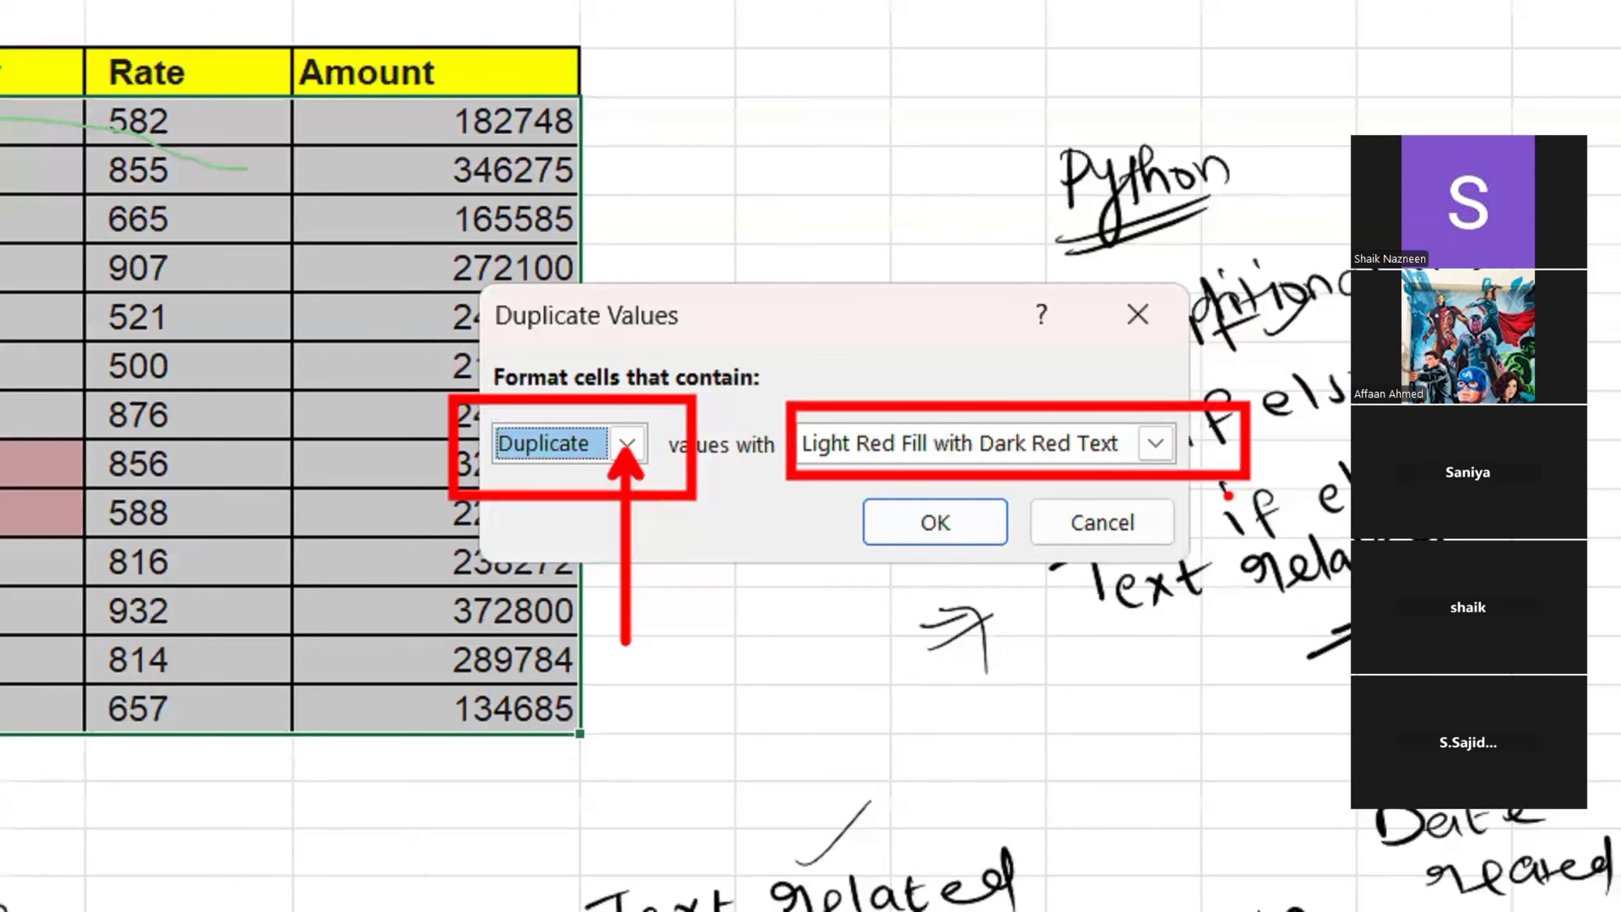
pyautogui.moveTo(937, 635); pyautogui.dragTo(936, 512)
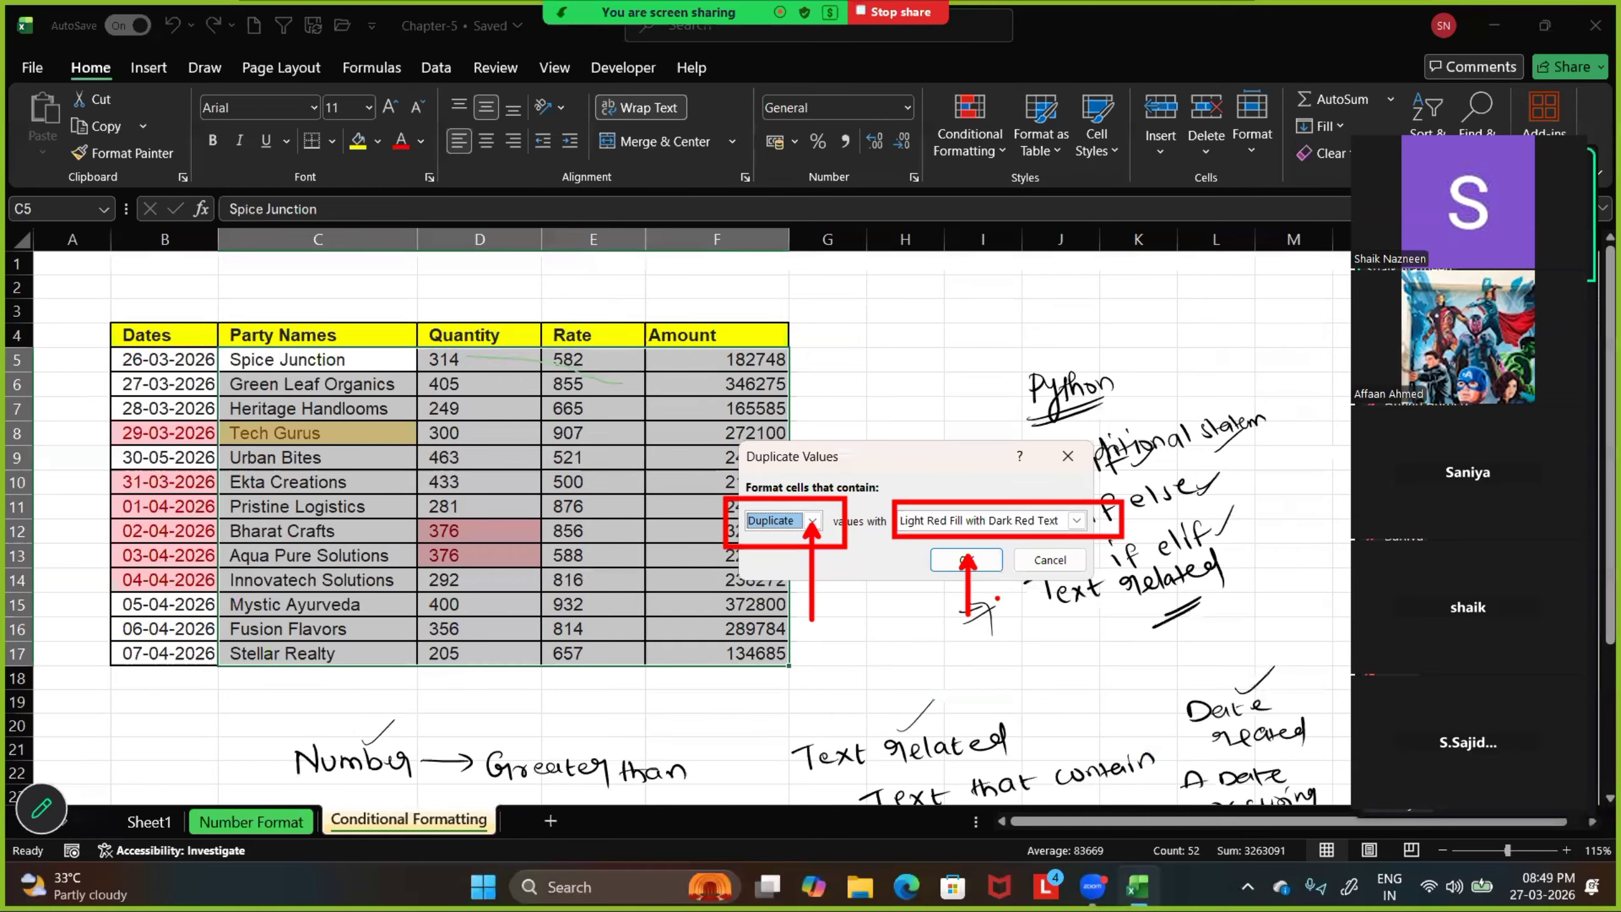
# Keep the rule on Duplicate values, set its format to Yellow Fill with Dark Yellow Text and apply it
pyautogui.click(774, 523)
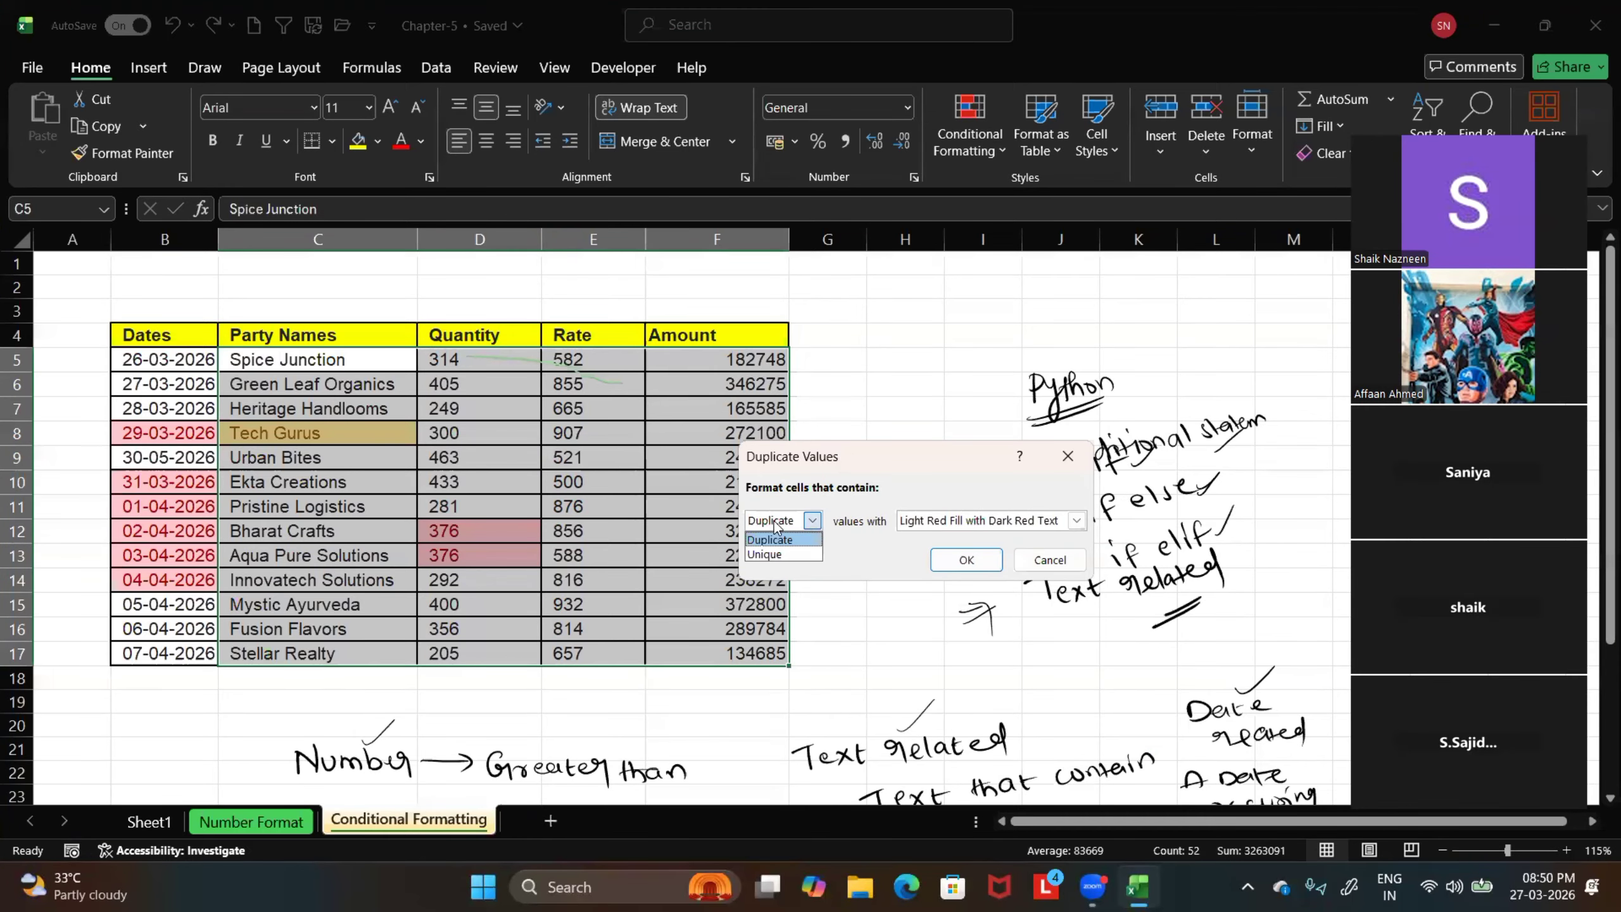
pyautogui.click(1020, 521)
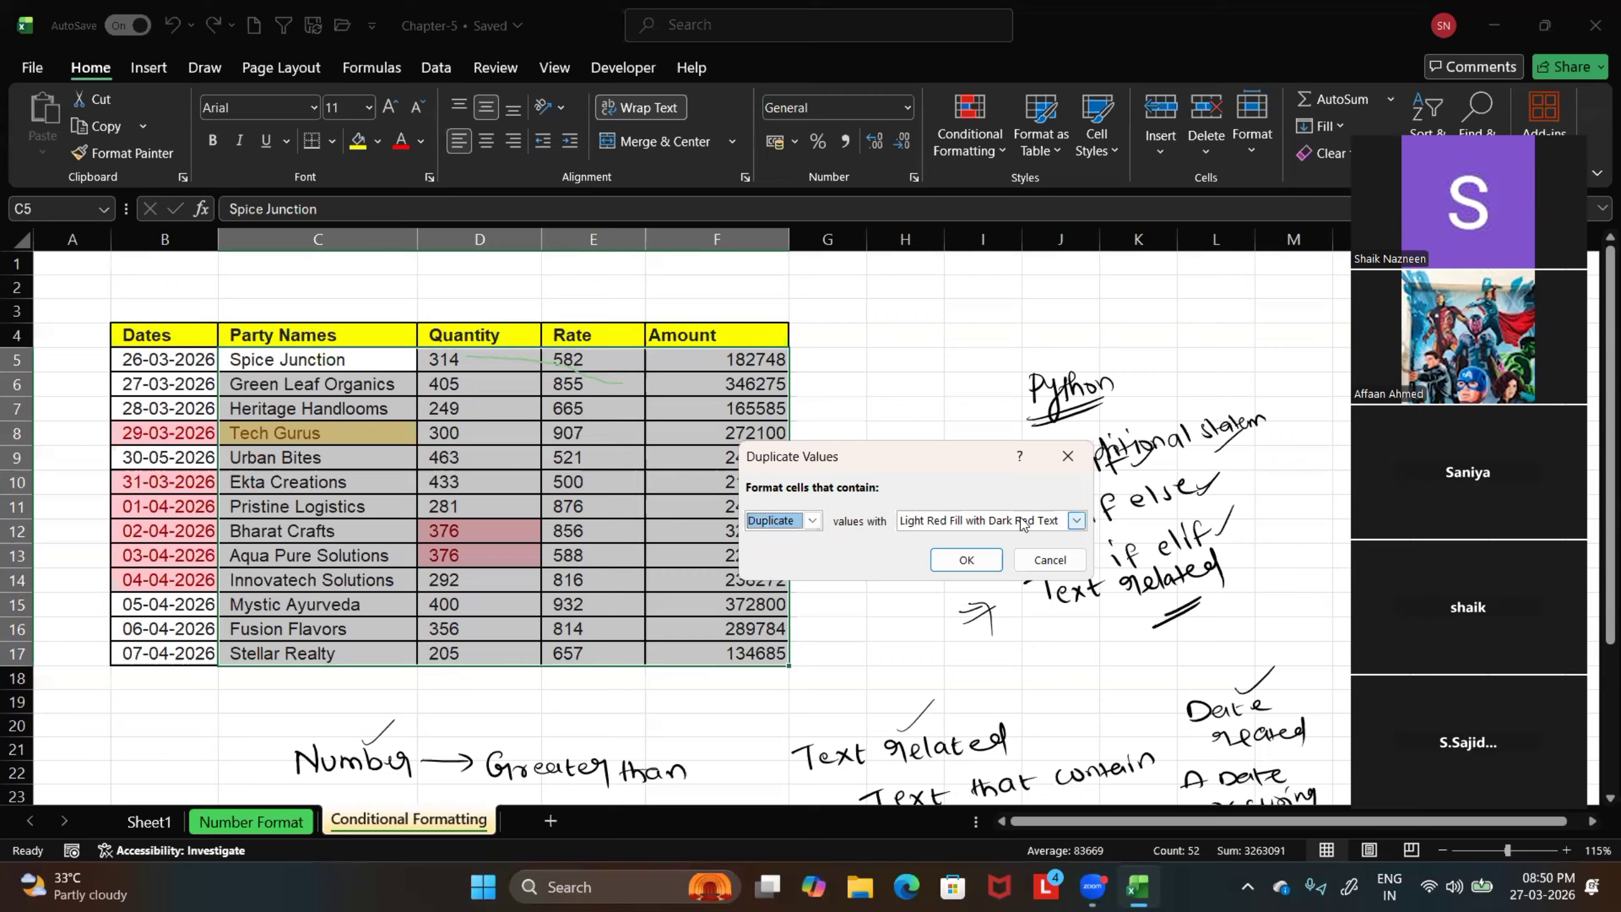
pyautogui.click(1076, 522)
pyautogui.click(945, 551)
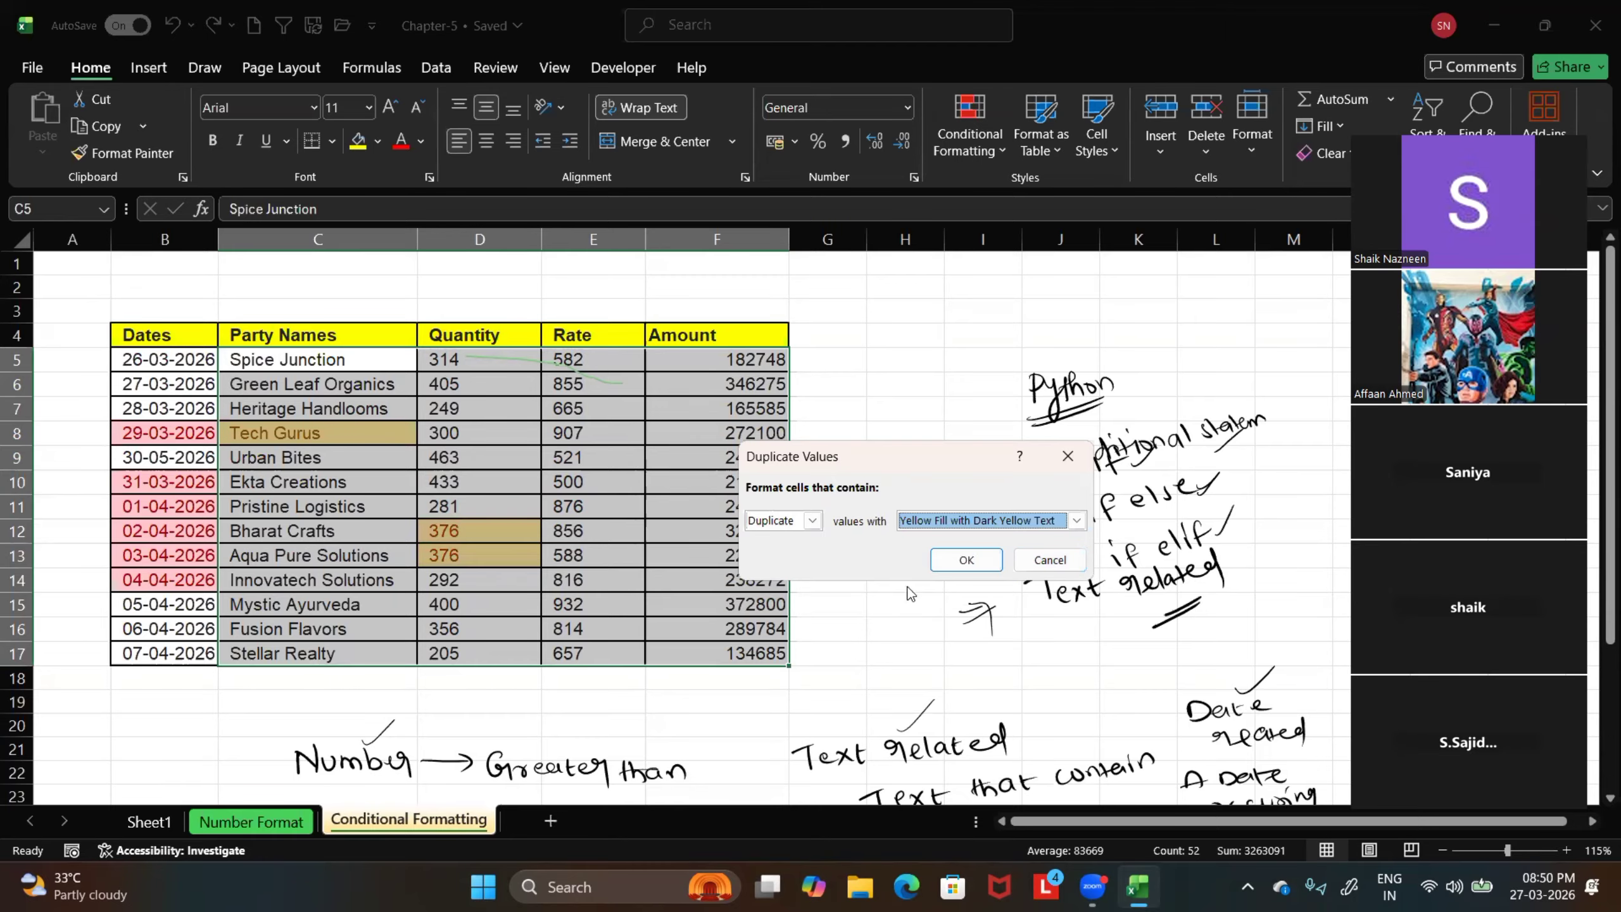
pyautogui.click(966, 559)
pyautogui.click(830, 580)
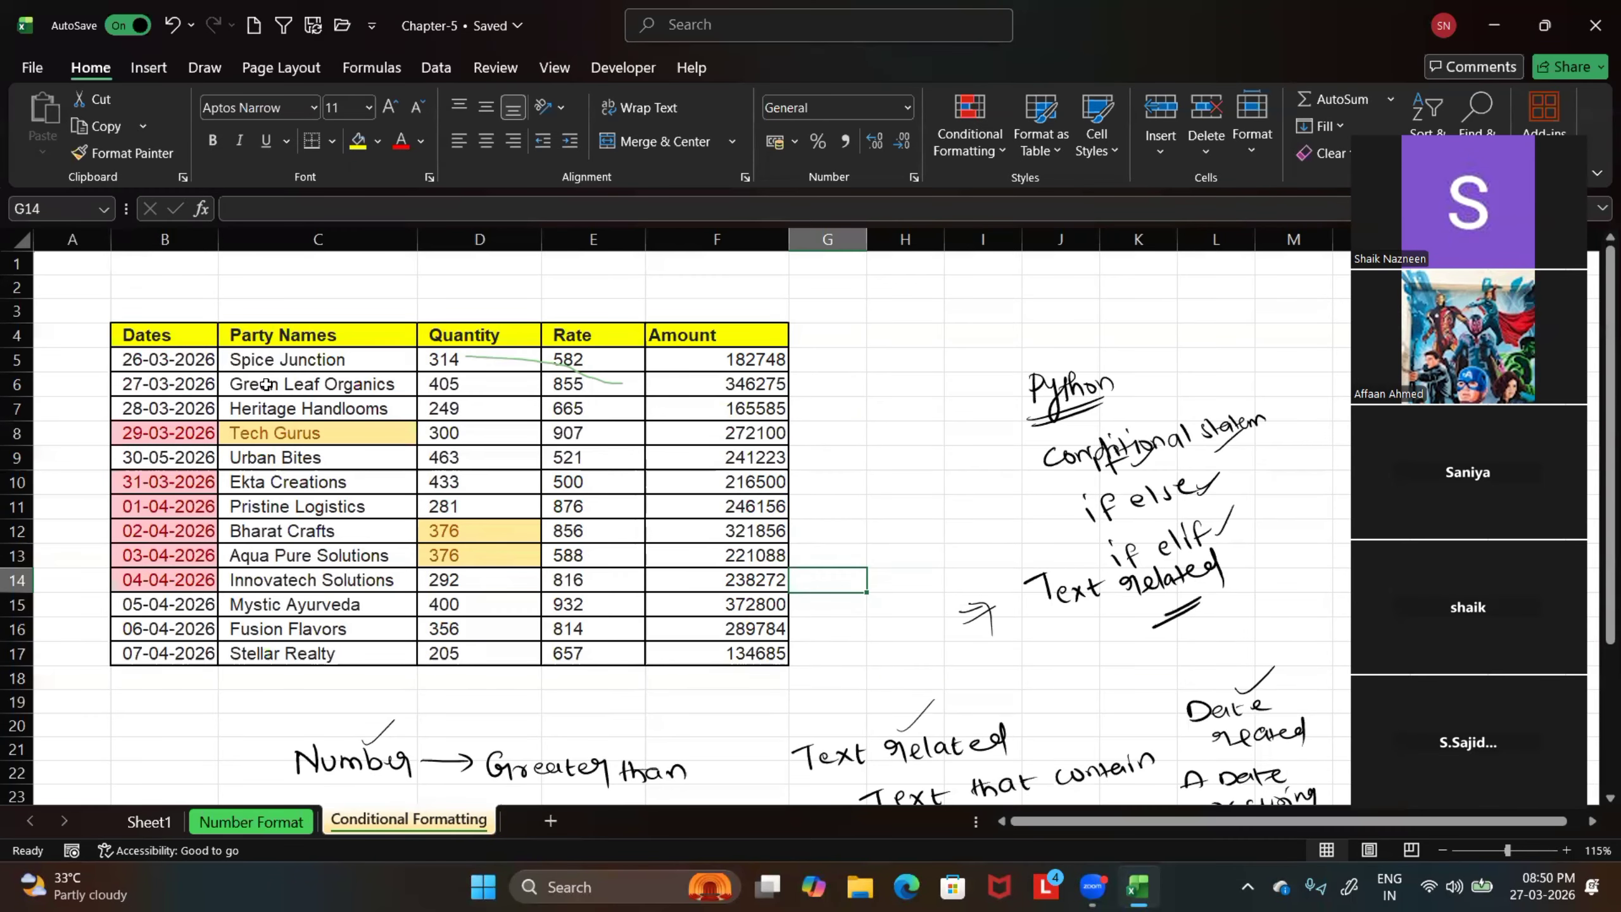
# Try a Duplicate Values highlight rule set to Unique on C4:F17 with Light Red Fill with Dark Red Text, and cancel it
pyautogui.moveTo(256, 361); pyautogui.dragTo(360, 392)
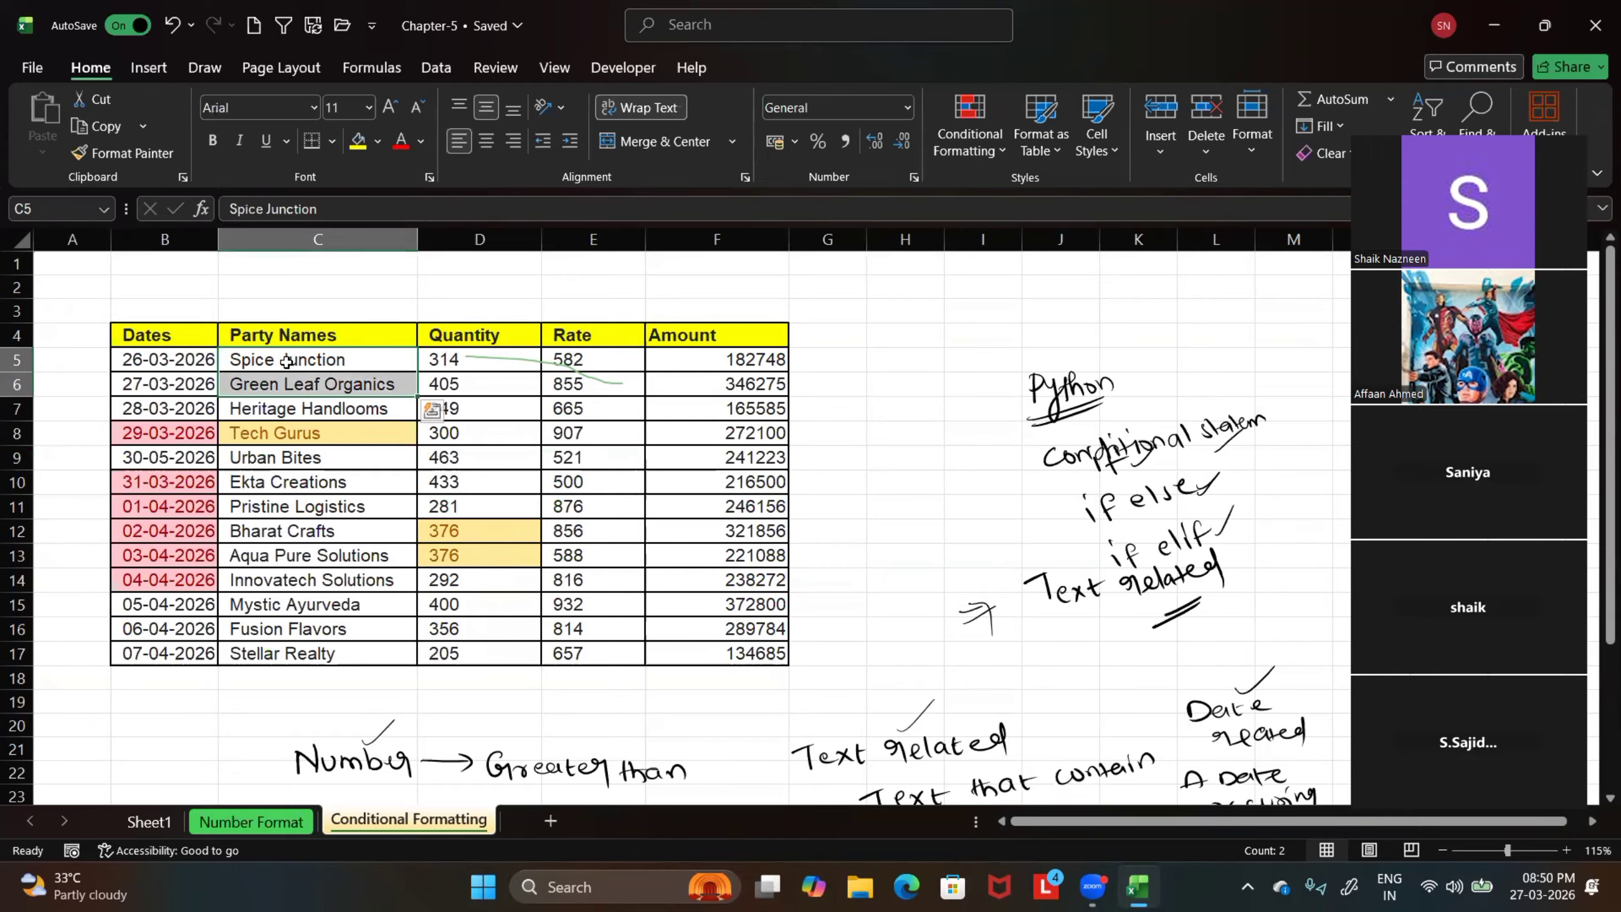
pyautogui.moveTo(344, 335); pyautogui.dragTo(714, 653)
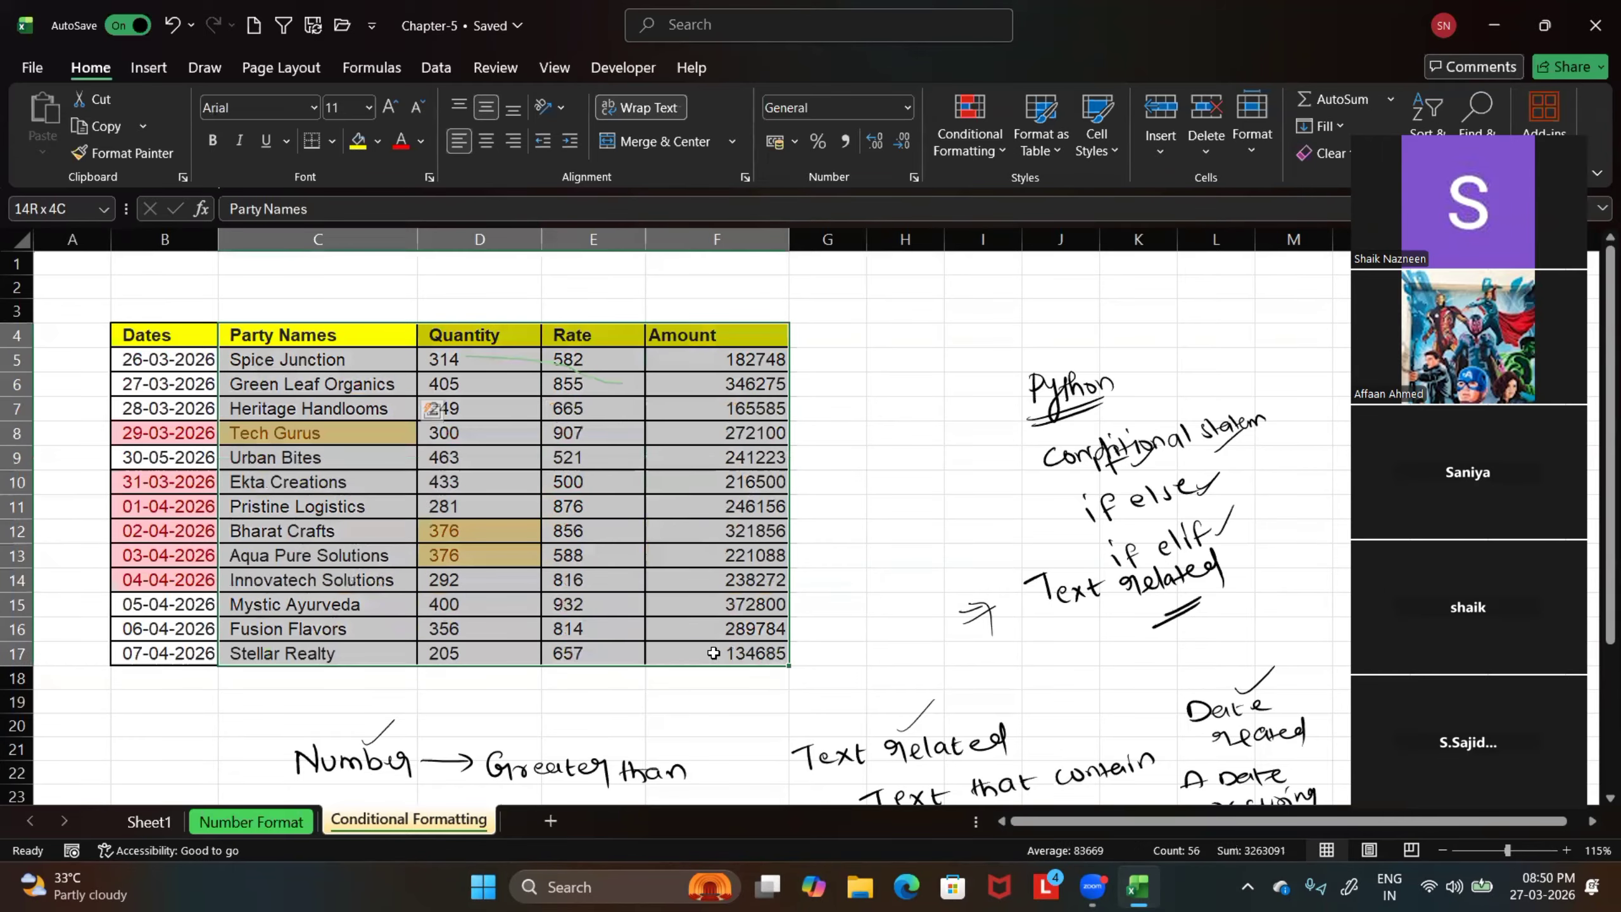
pyautogui.click(994, 151)
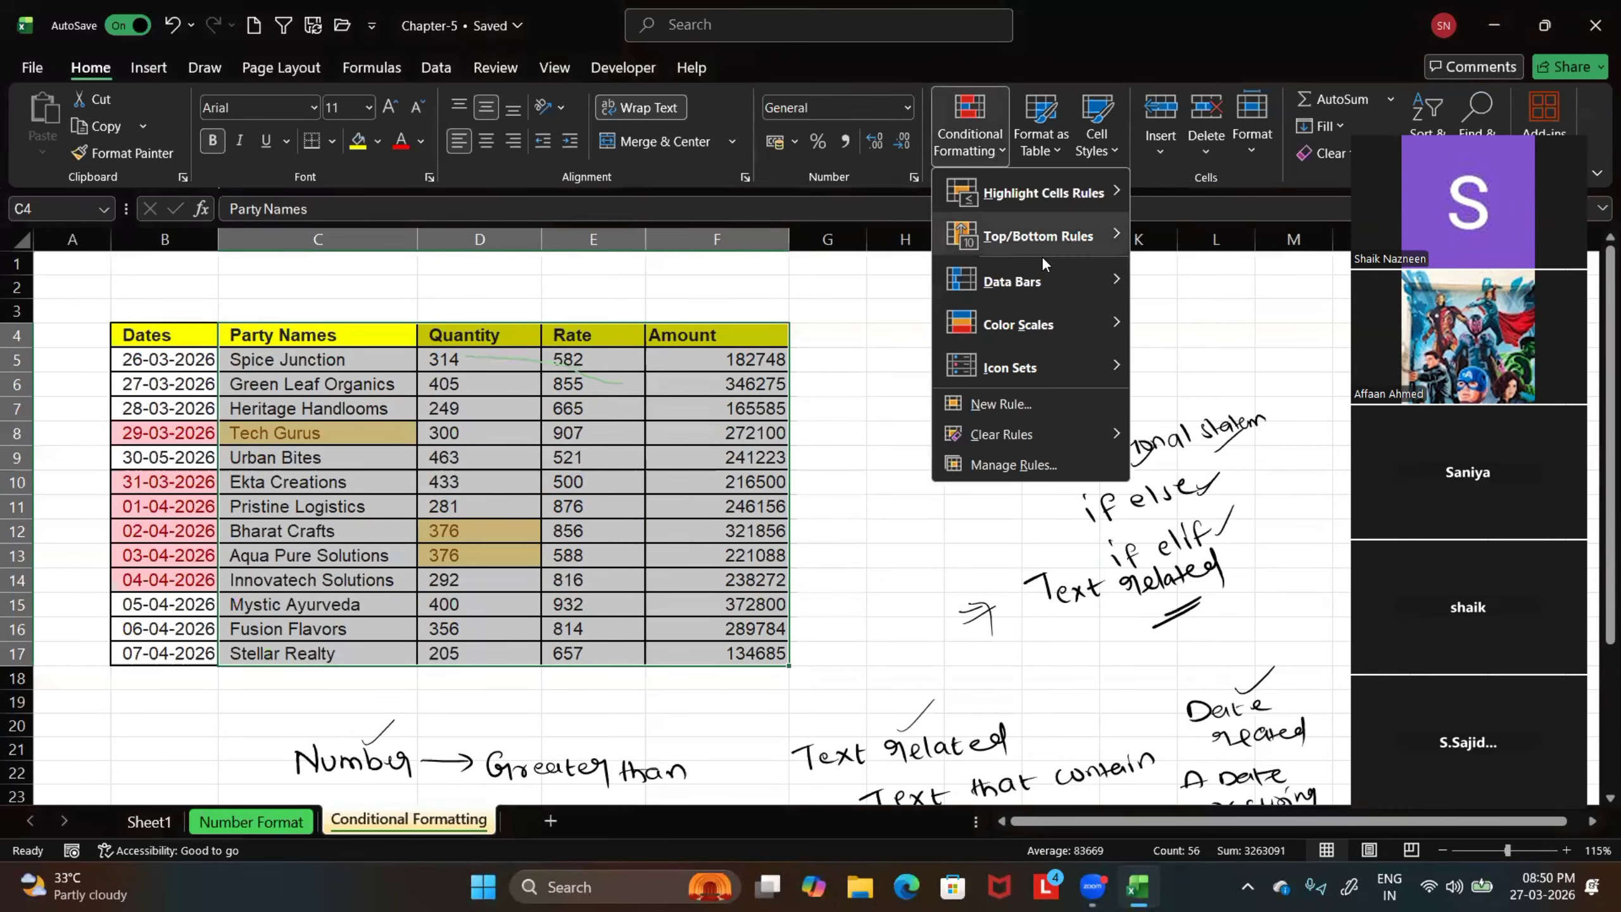
pyautogui.moveTo(1053, 193)
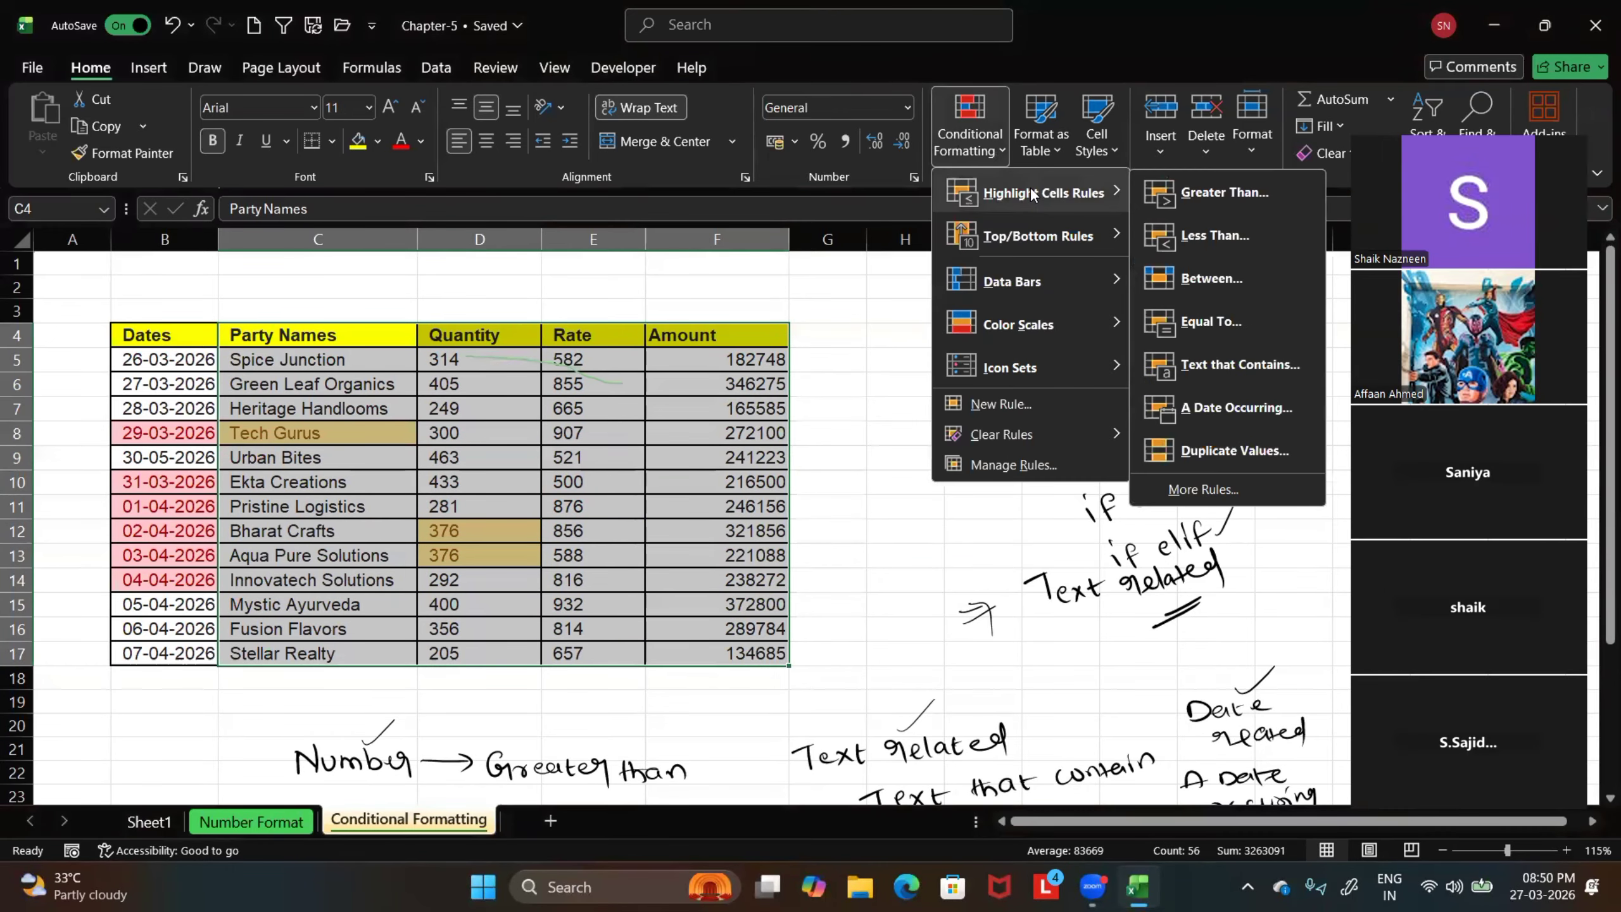
pyautogui.click(1234, 450)
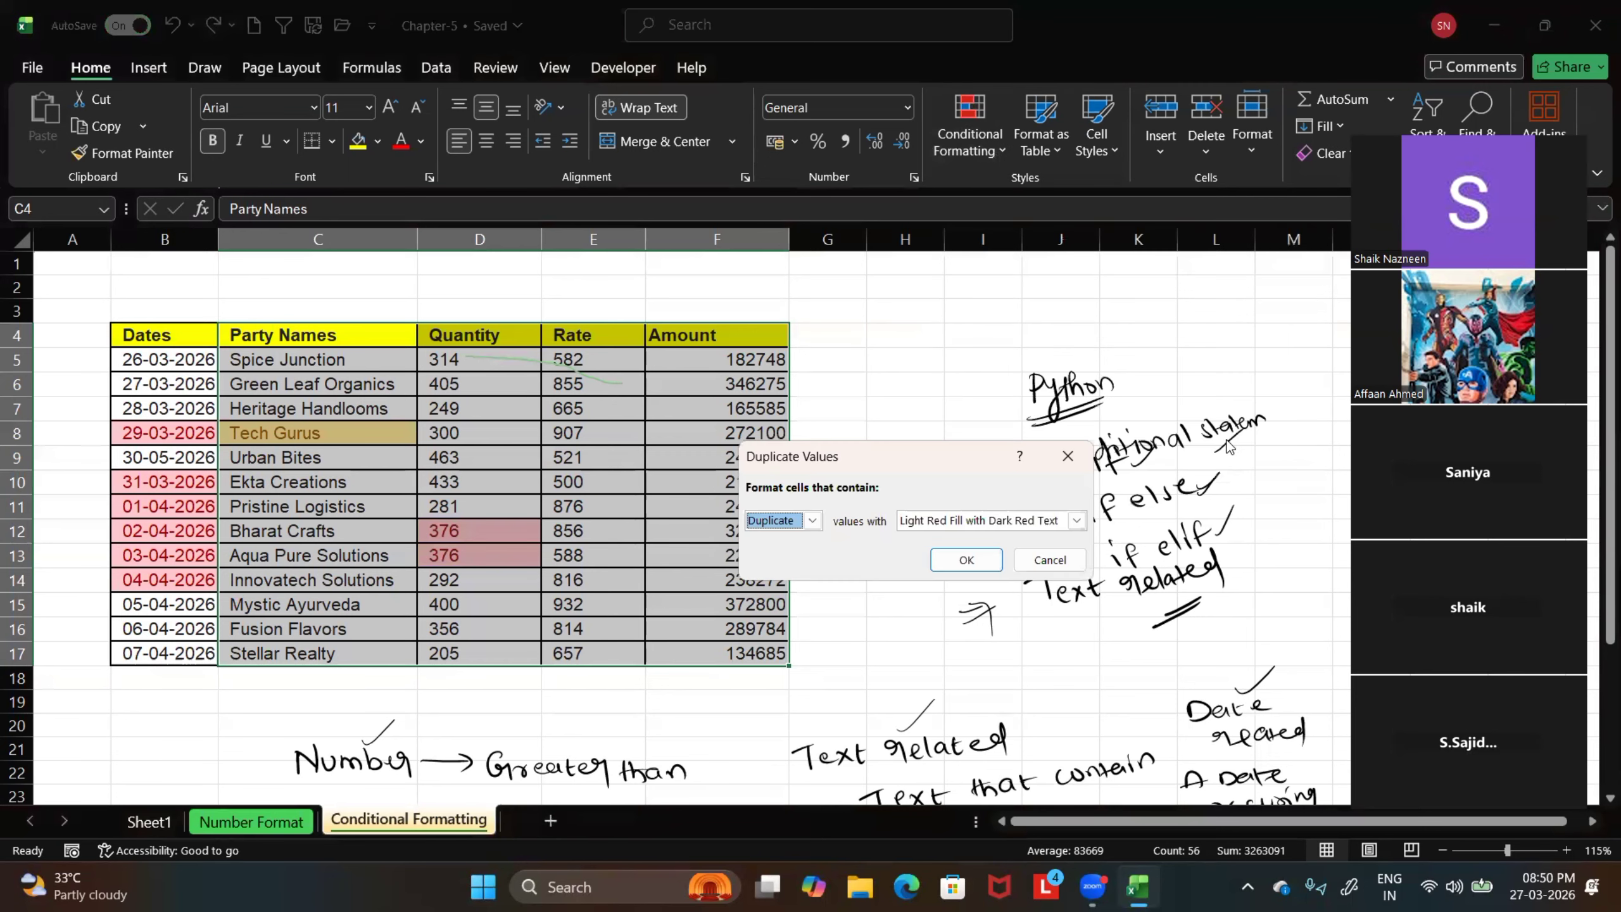
pyautogui.click(812, 520)
pyautogui.click(798, 552)
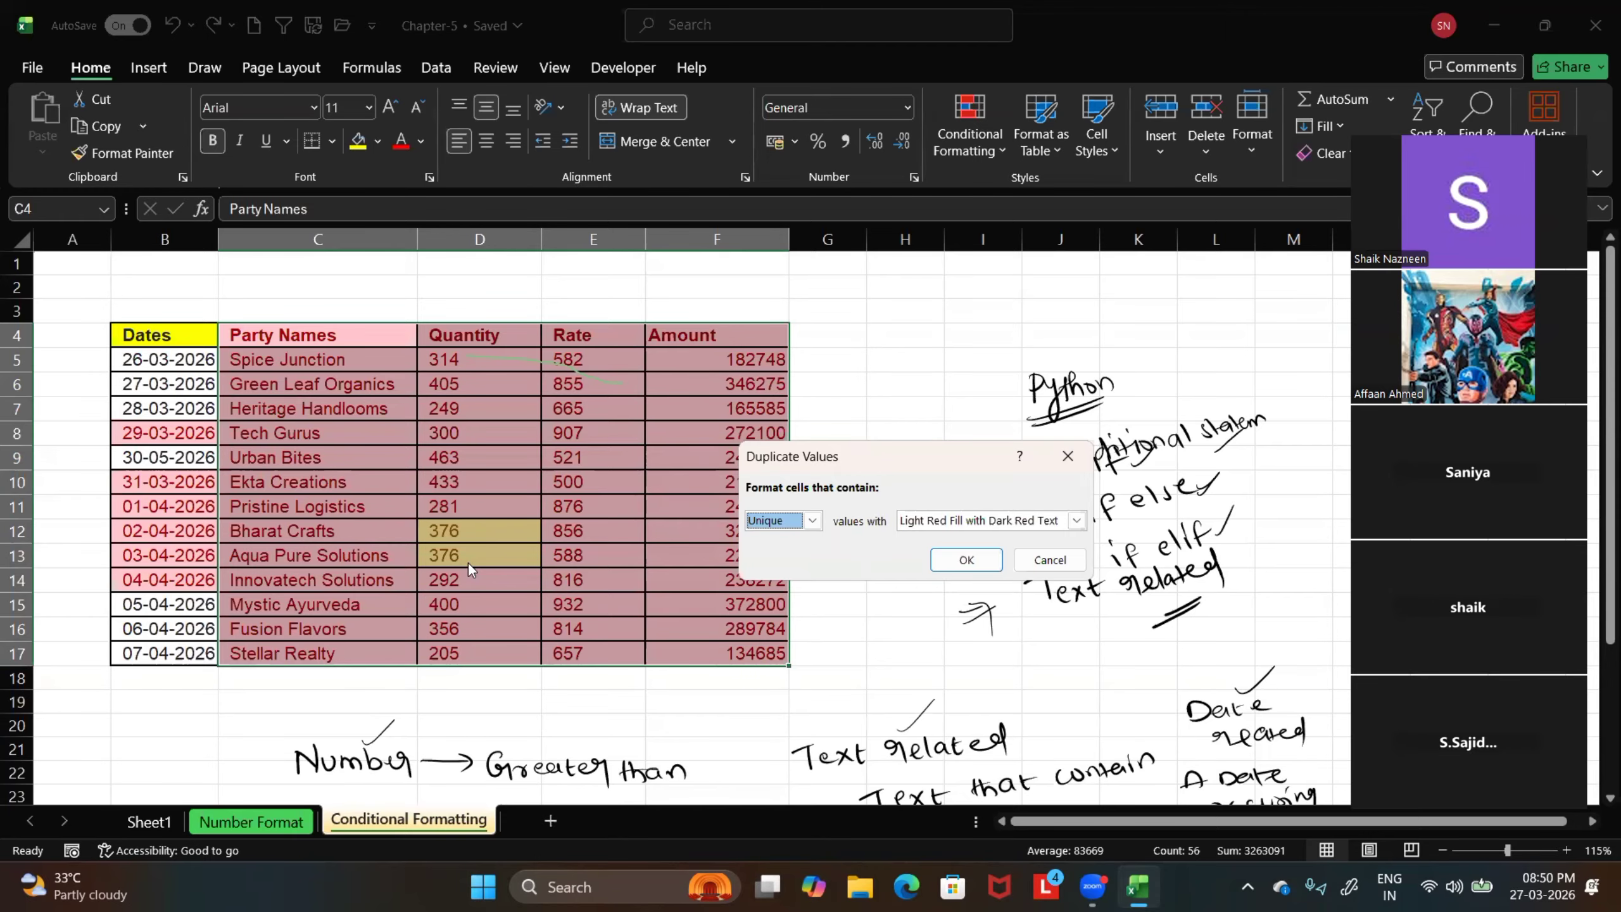
pyautogui.press('Escape')
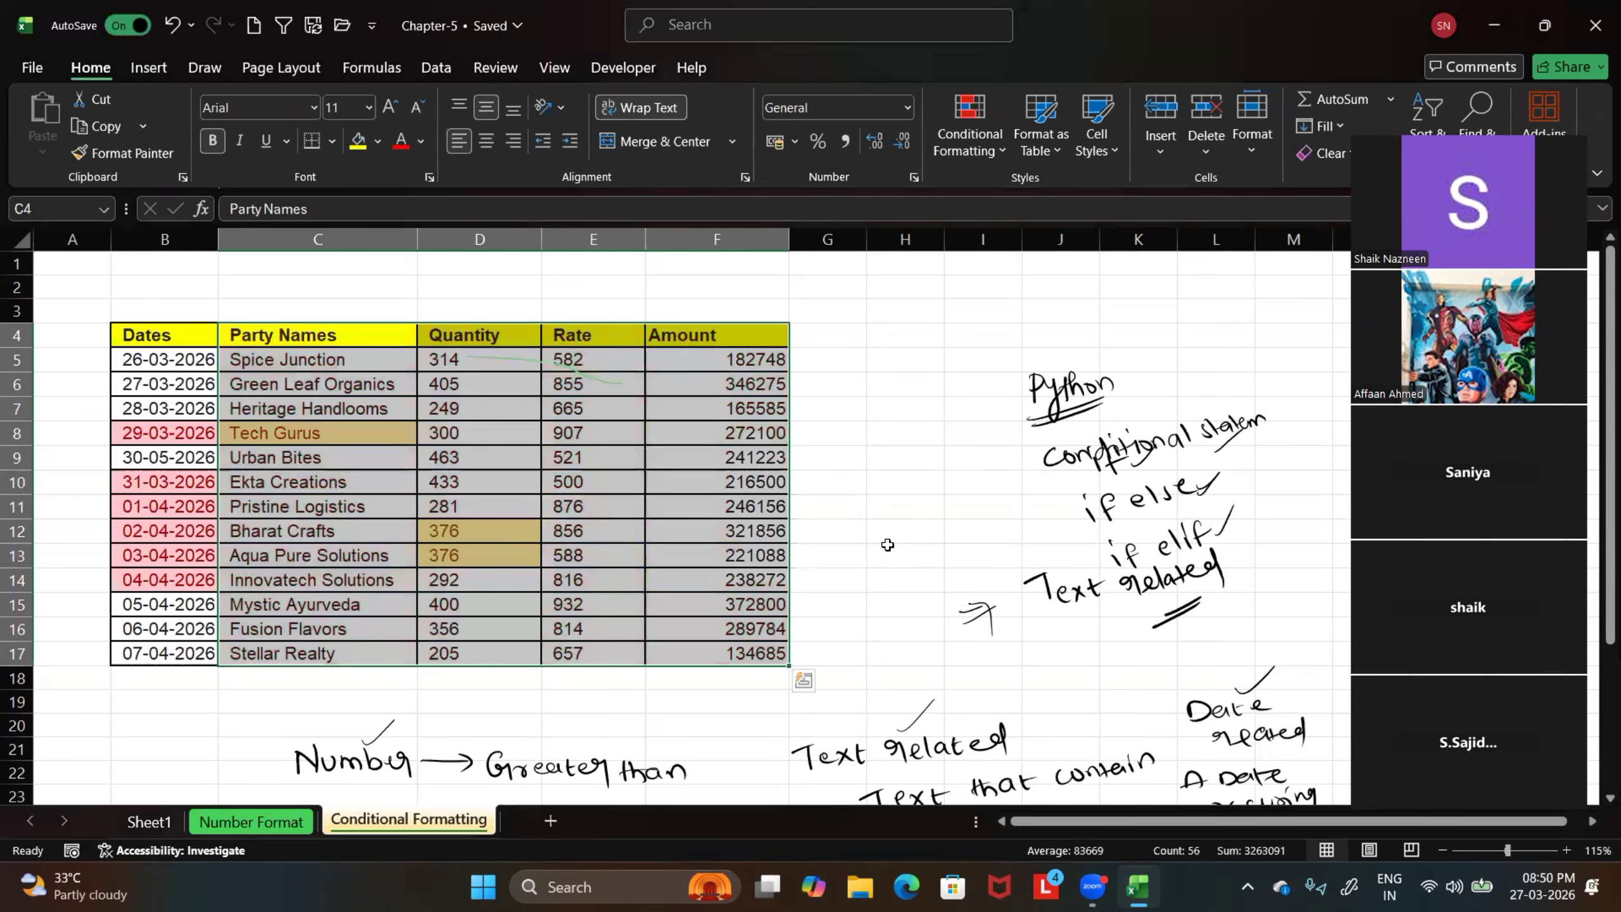
pyautogui.click(922, 533)
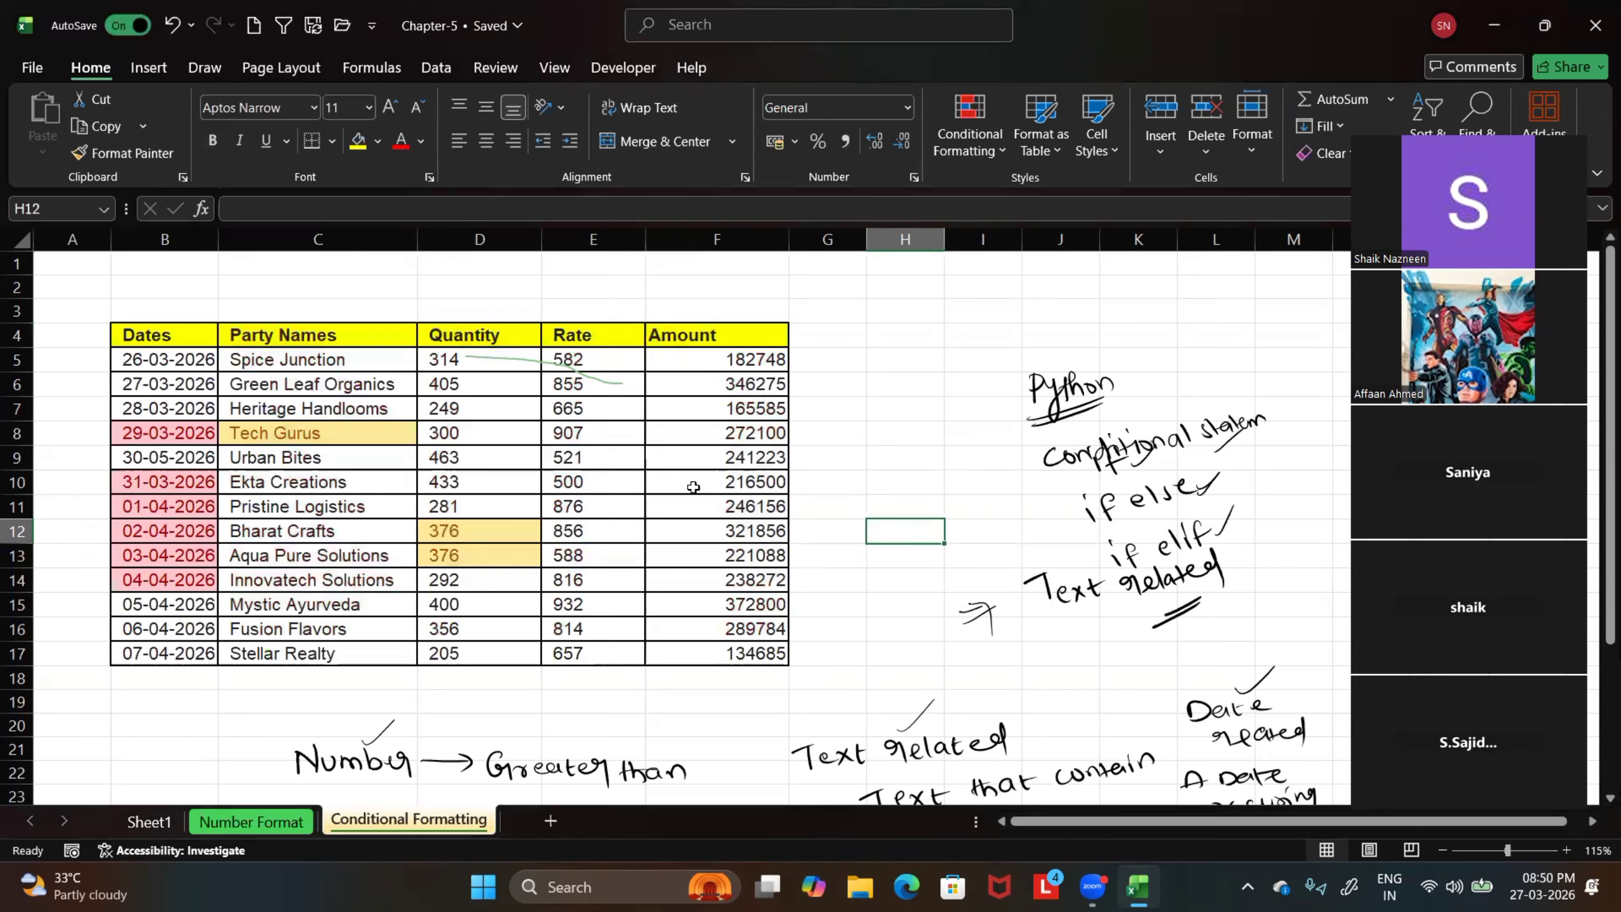
pyautogui.click(992, 147)
pyautogui.moveTo(1007, 197)
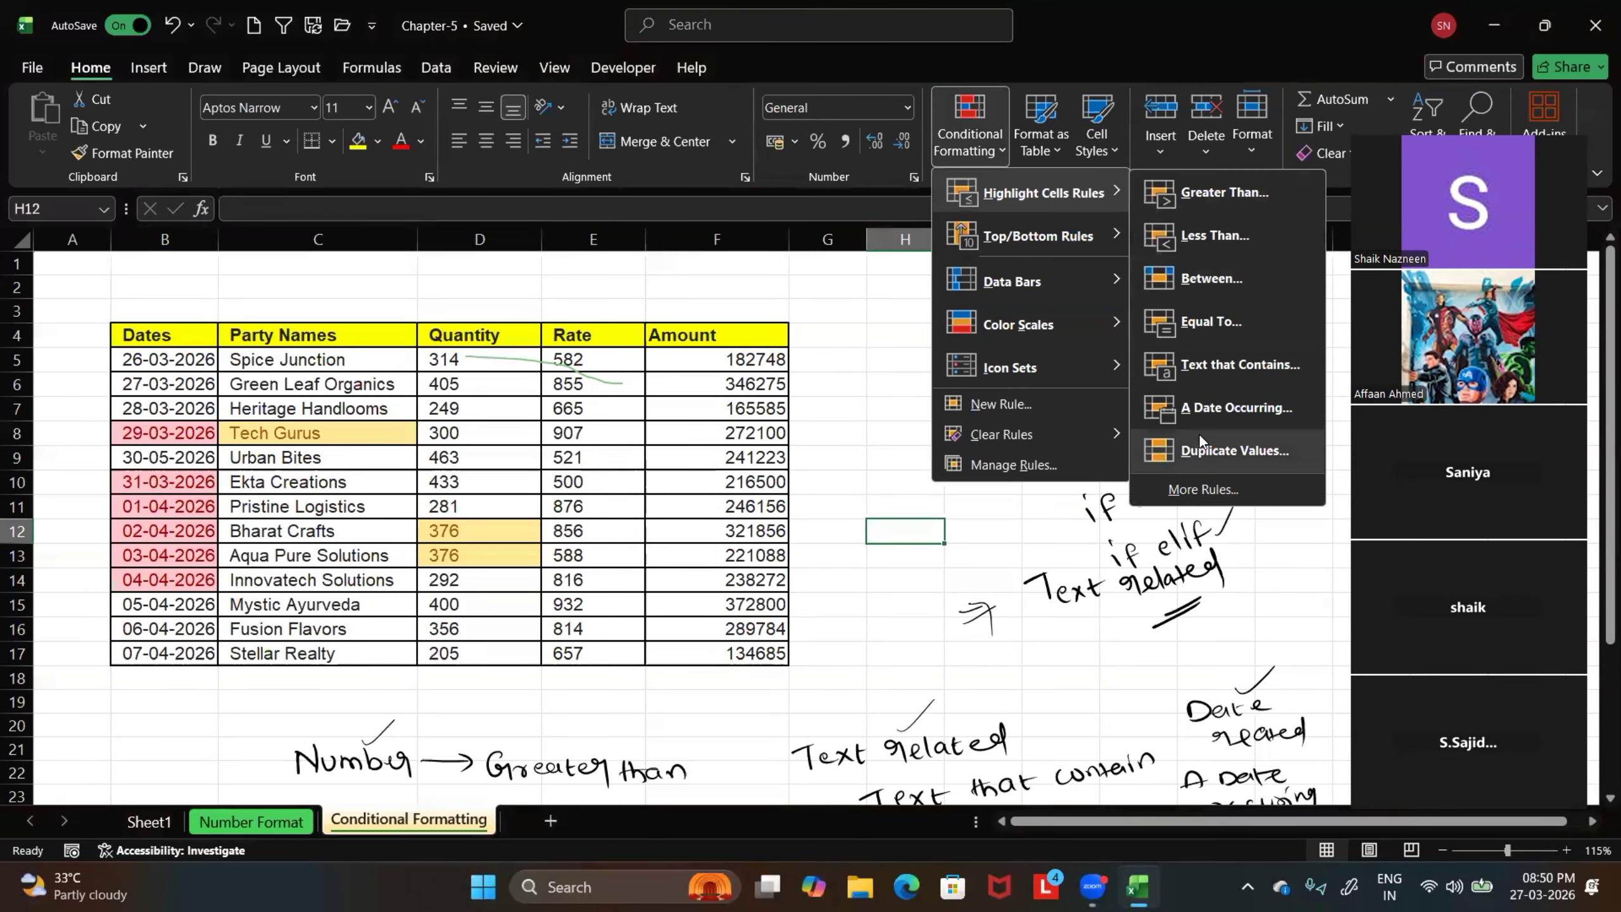
pyautogui.click(854, 436)
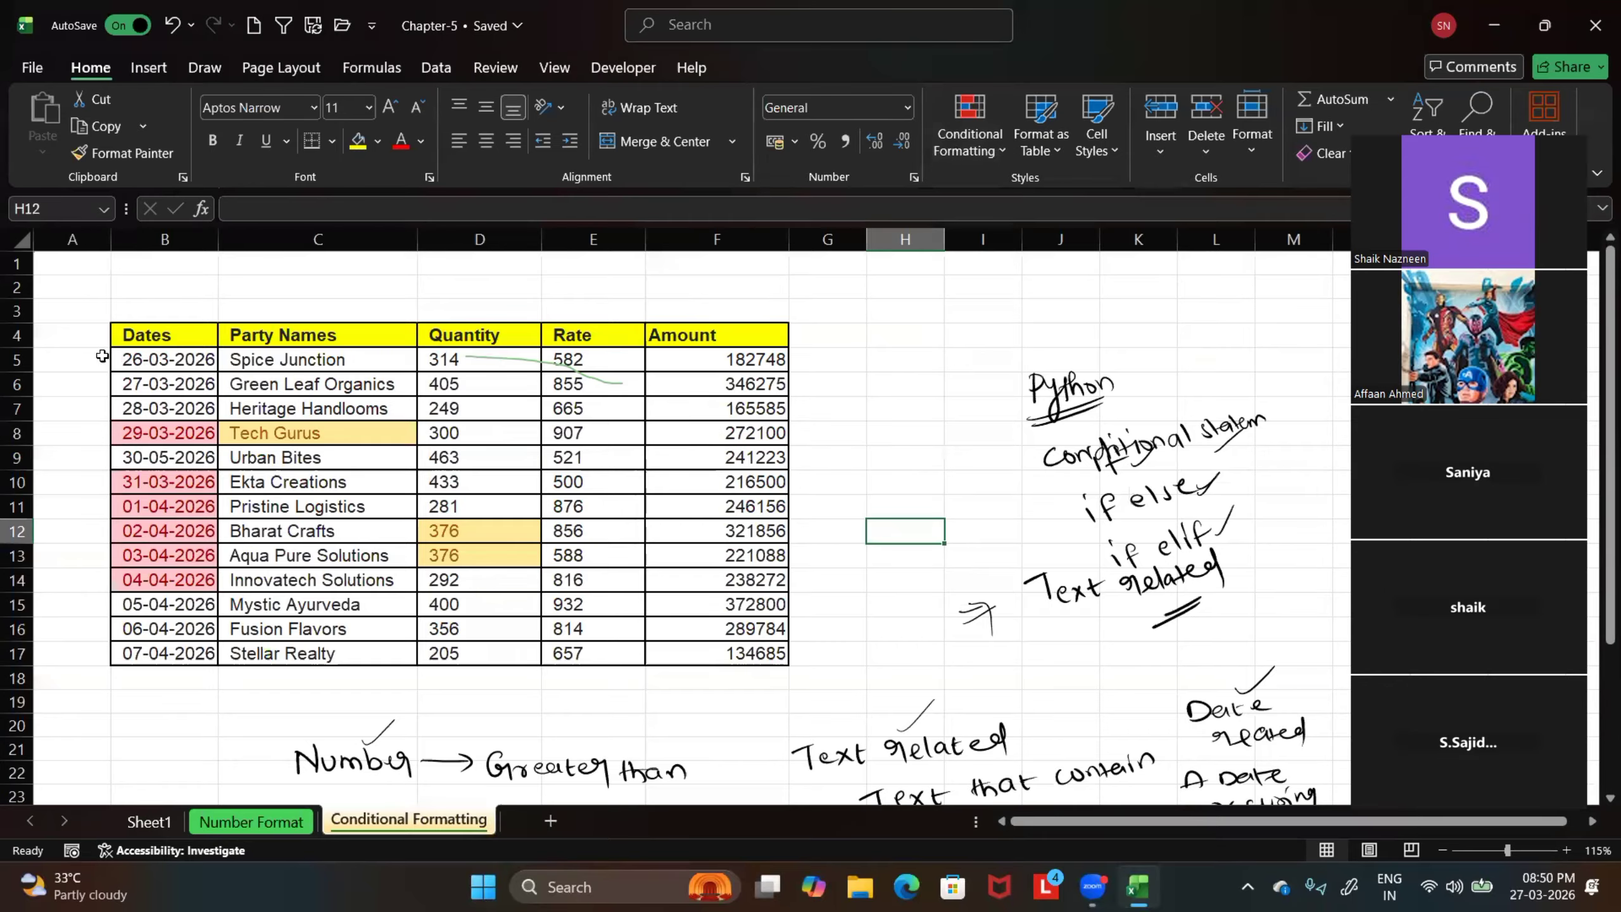
# Select the whole table B4:F17 and mark the Clear Rules option with a red box and arrows on the magnified view
pyautogui.moveTo(133, 336); pyautogui.dragTo(727, 648)
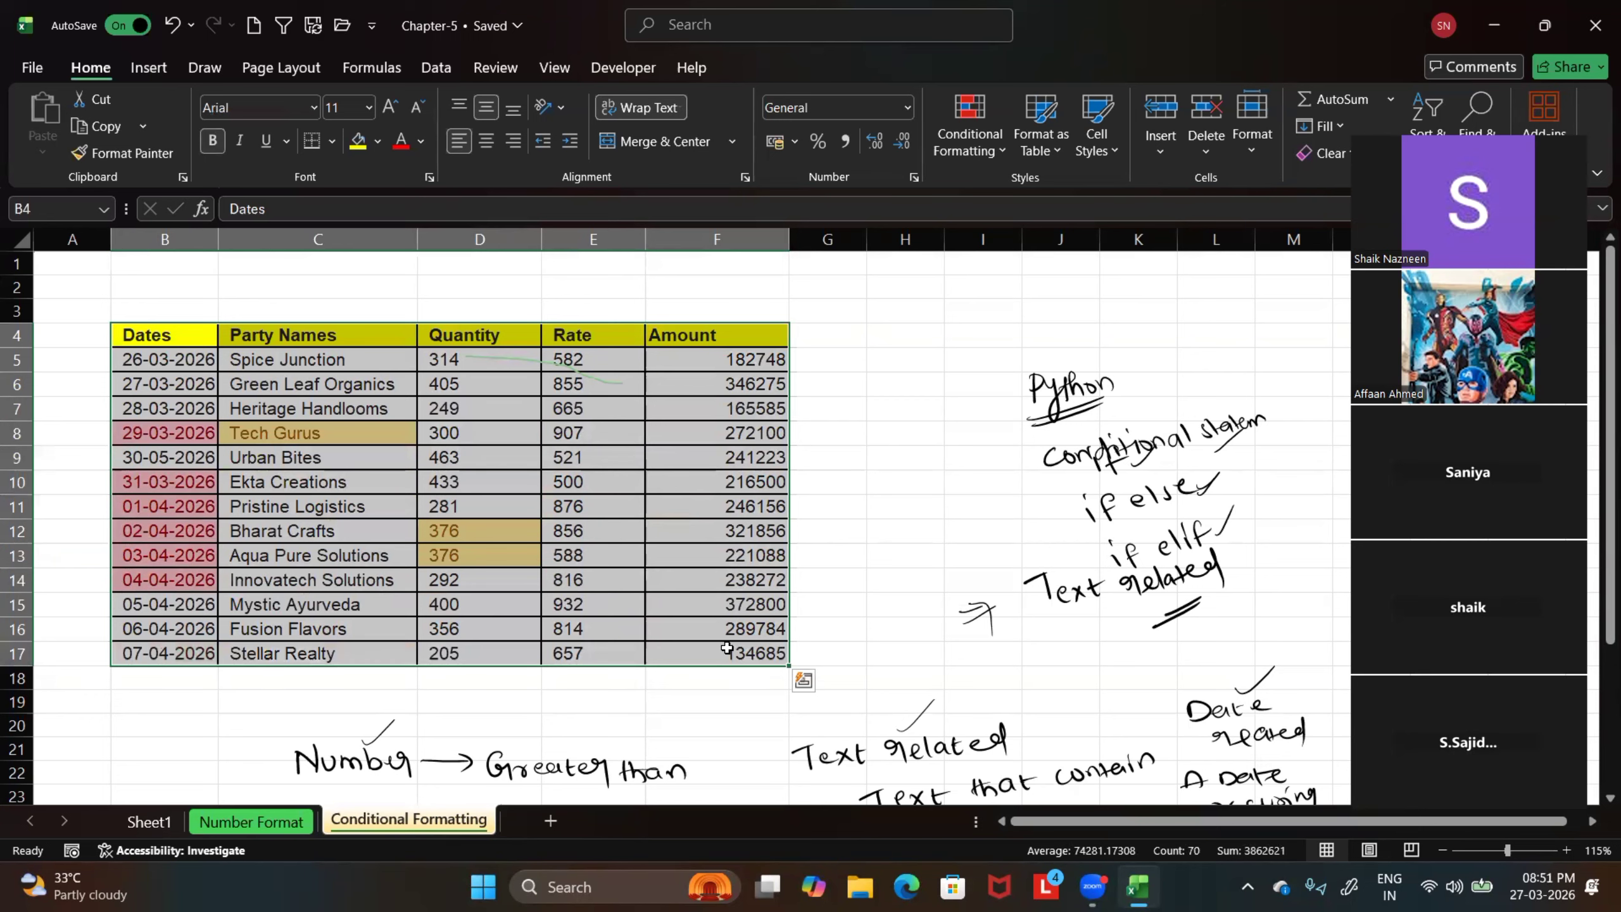
pyautogui.click(991, 151)
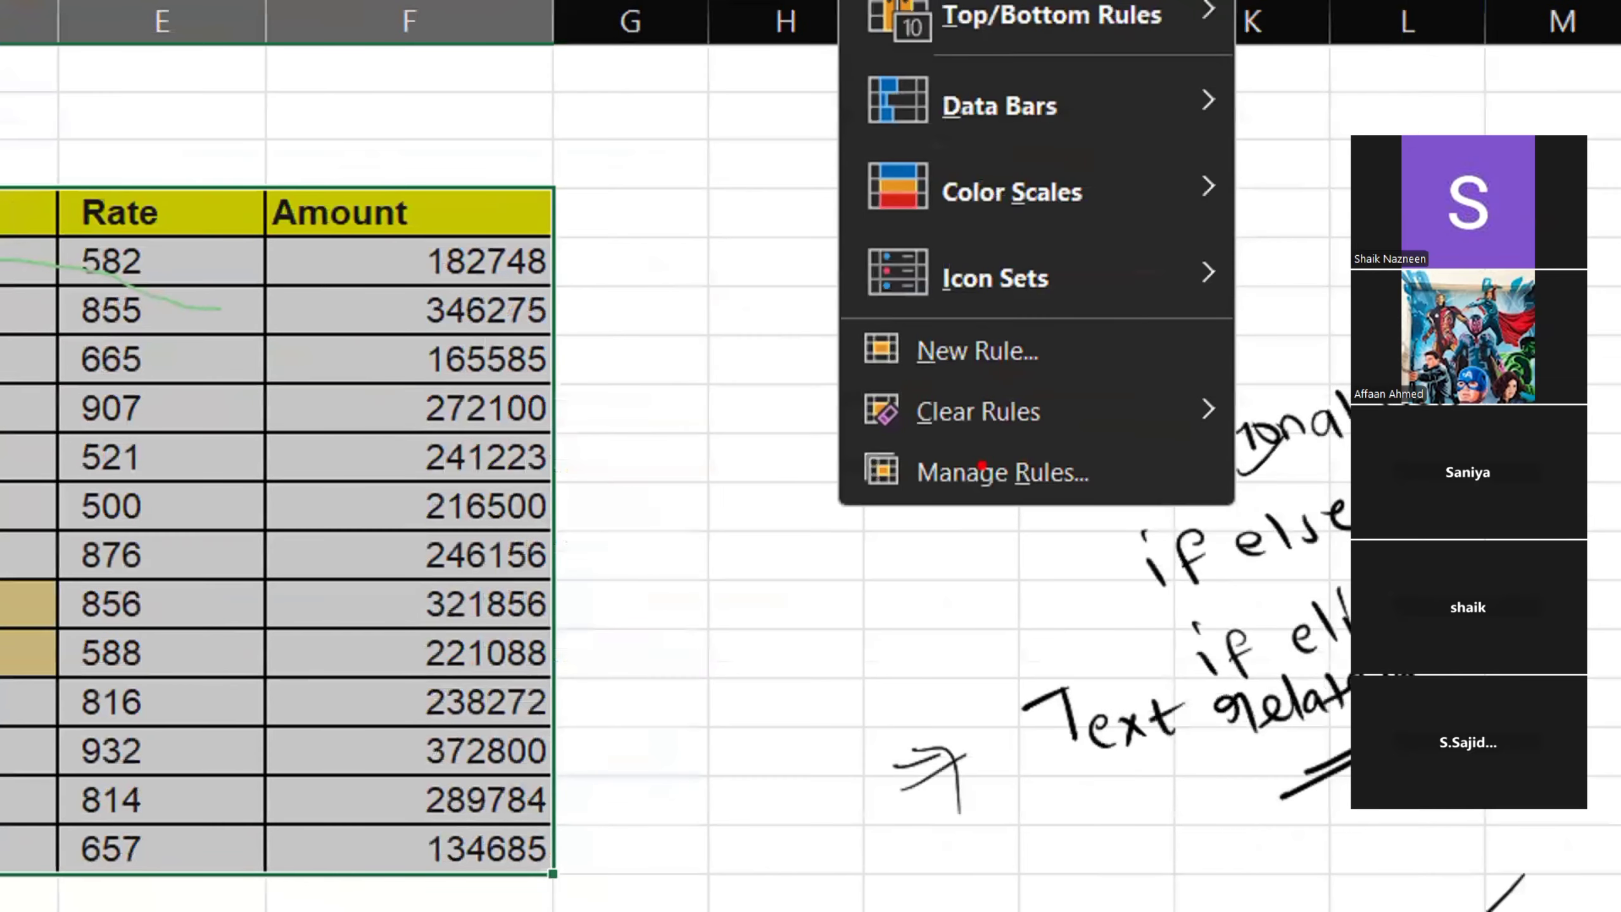
pyautogui.moveTo(829, 377); pyautogui.dragTo(1008, 435)
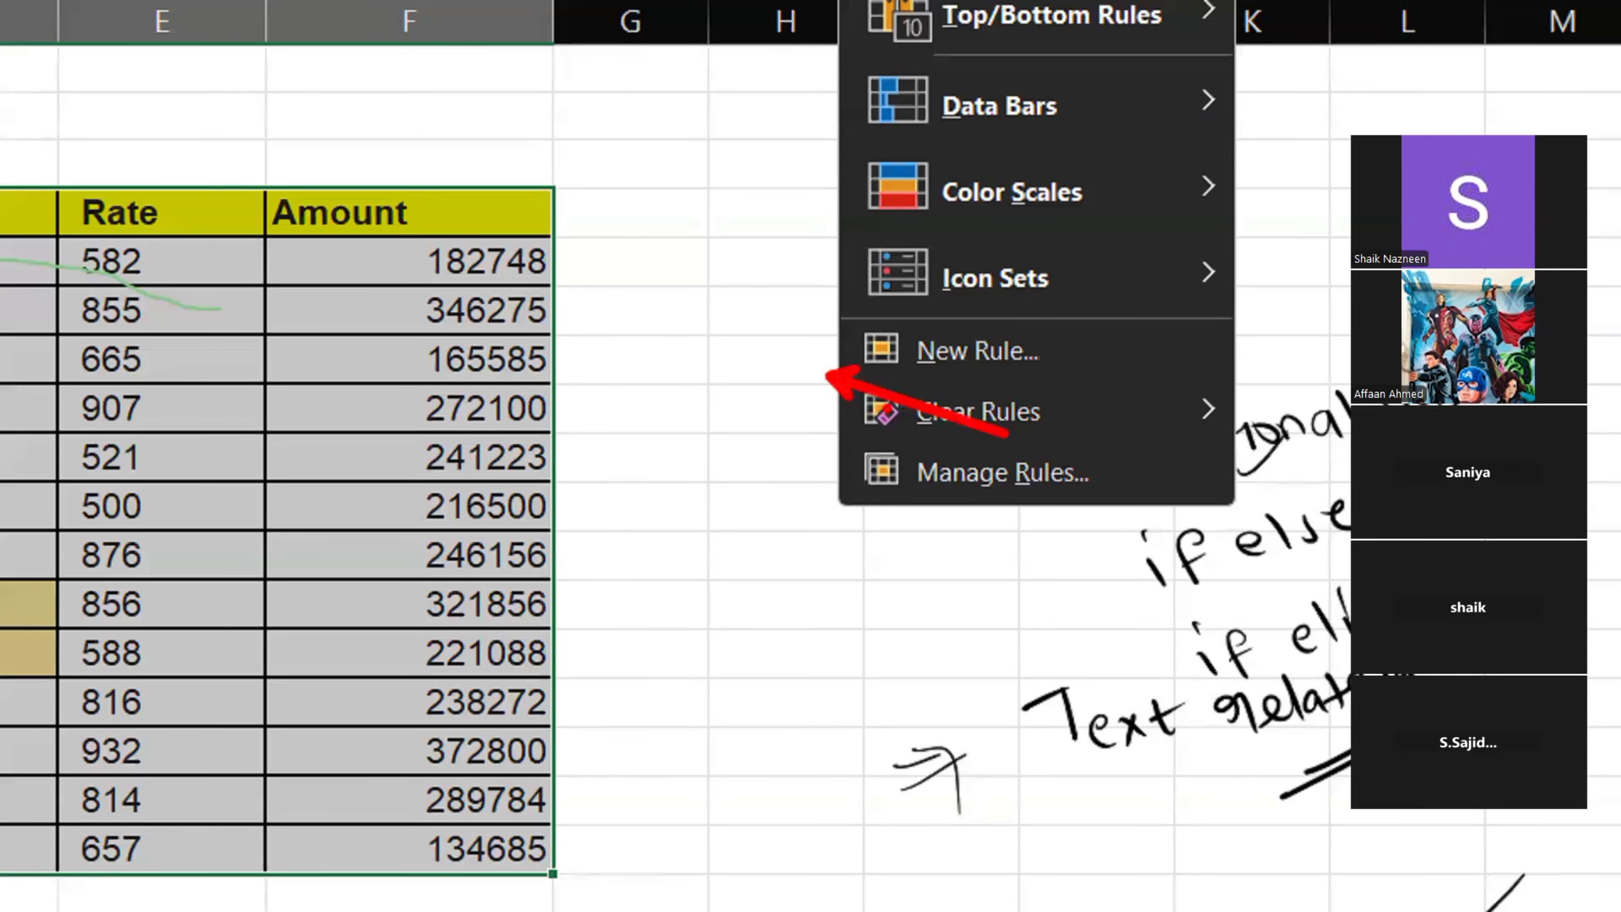
pyautogui.moveTo(842, 369); pyautogui.dragTo(1064, 437)
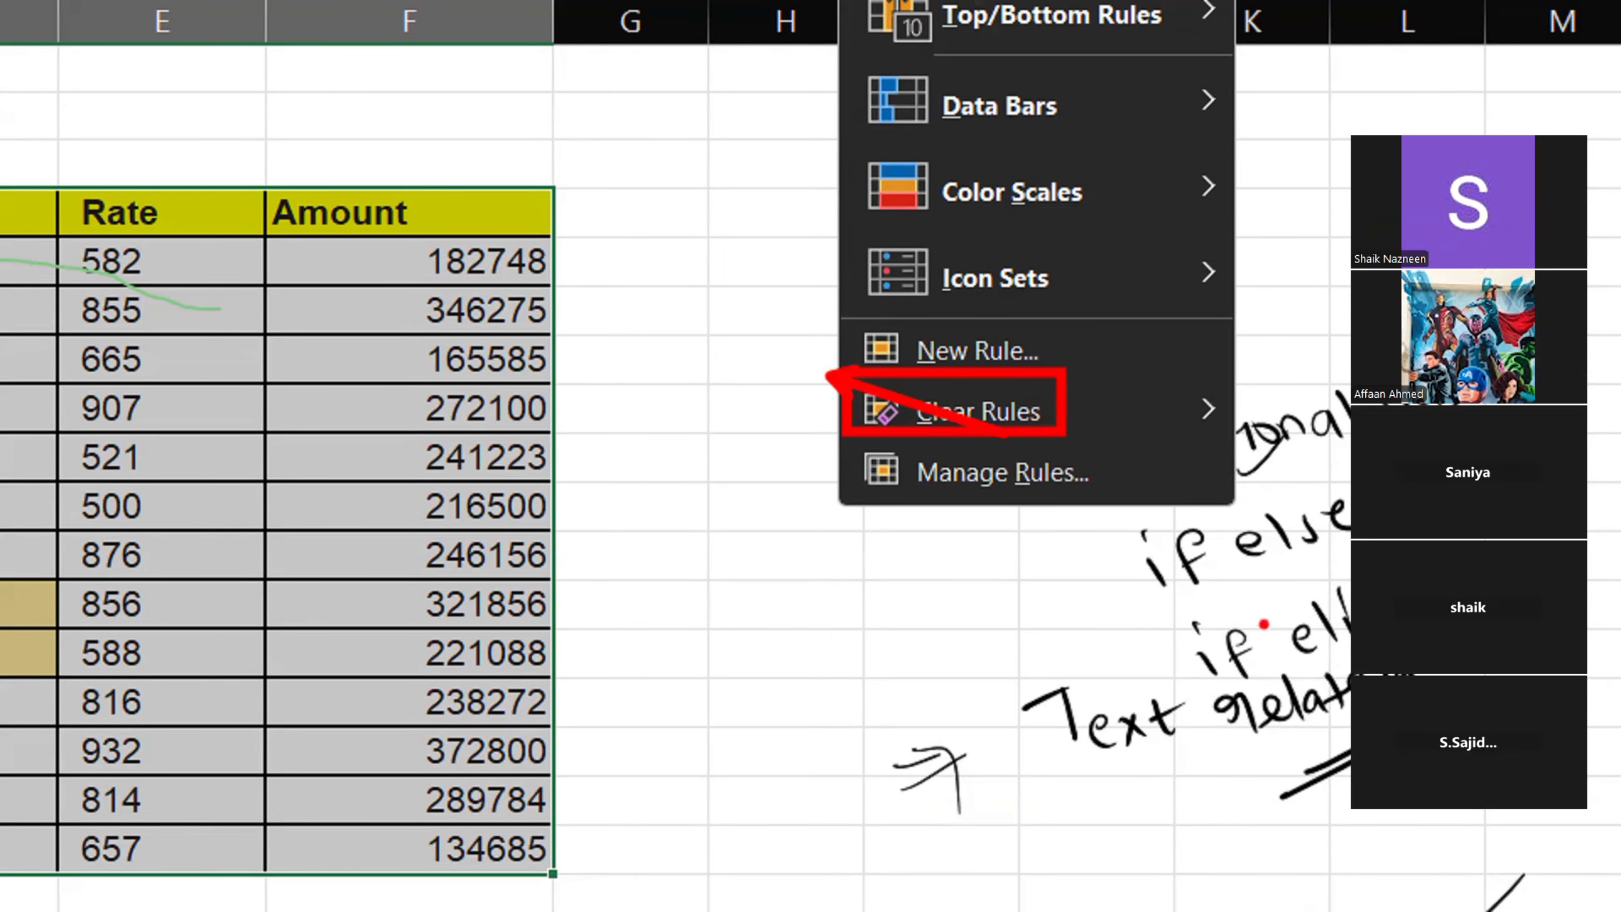
pyautogui.moveTo(1210, 401); pyautogui.dragTo(1260, 604)
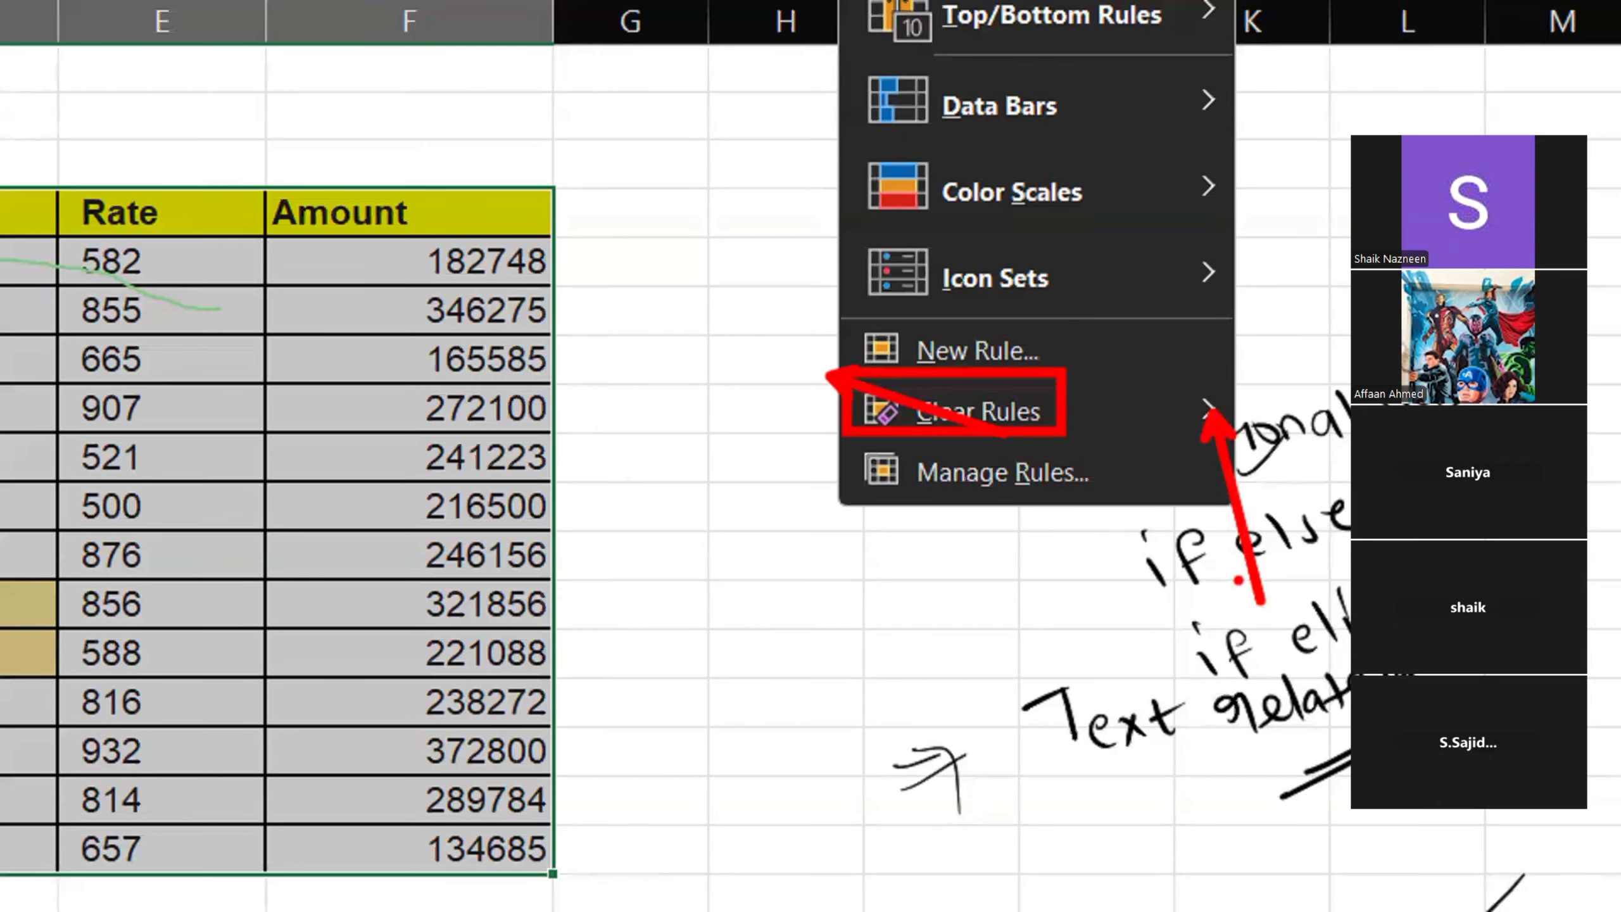
pyautogui.press('Escape')
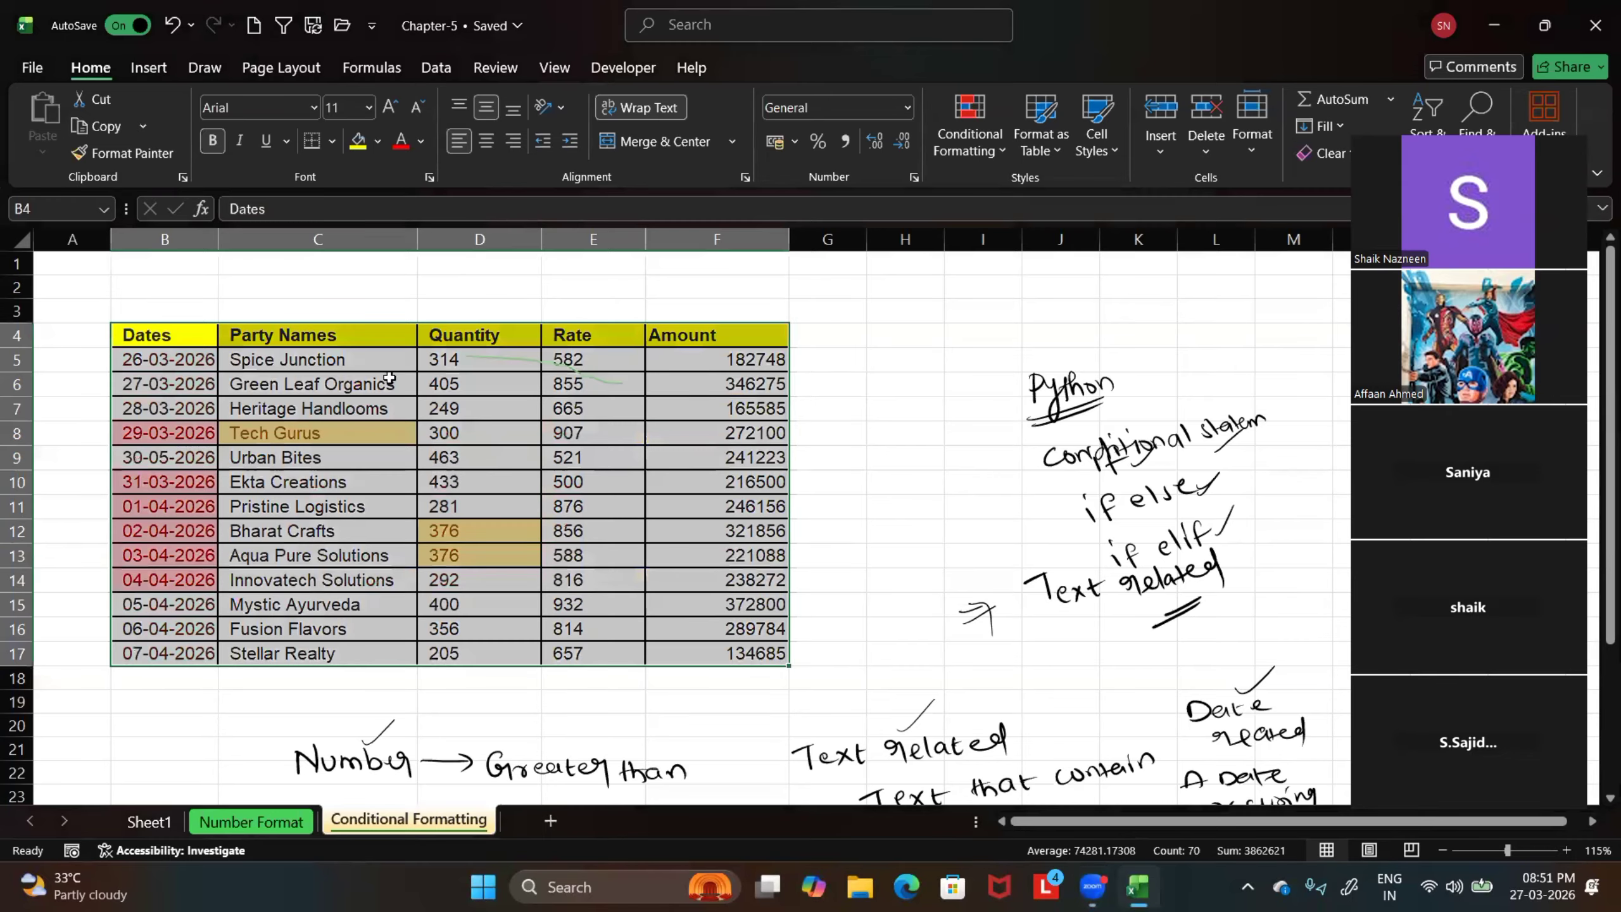
# Show the Clear Rules choices and point red arrows at Clear Rules from Selected Cells and Clear Rules from Entire Sheet
pyautogui.click(997, 151)
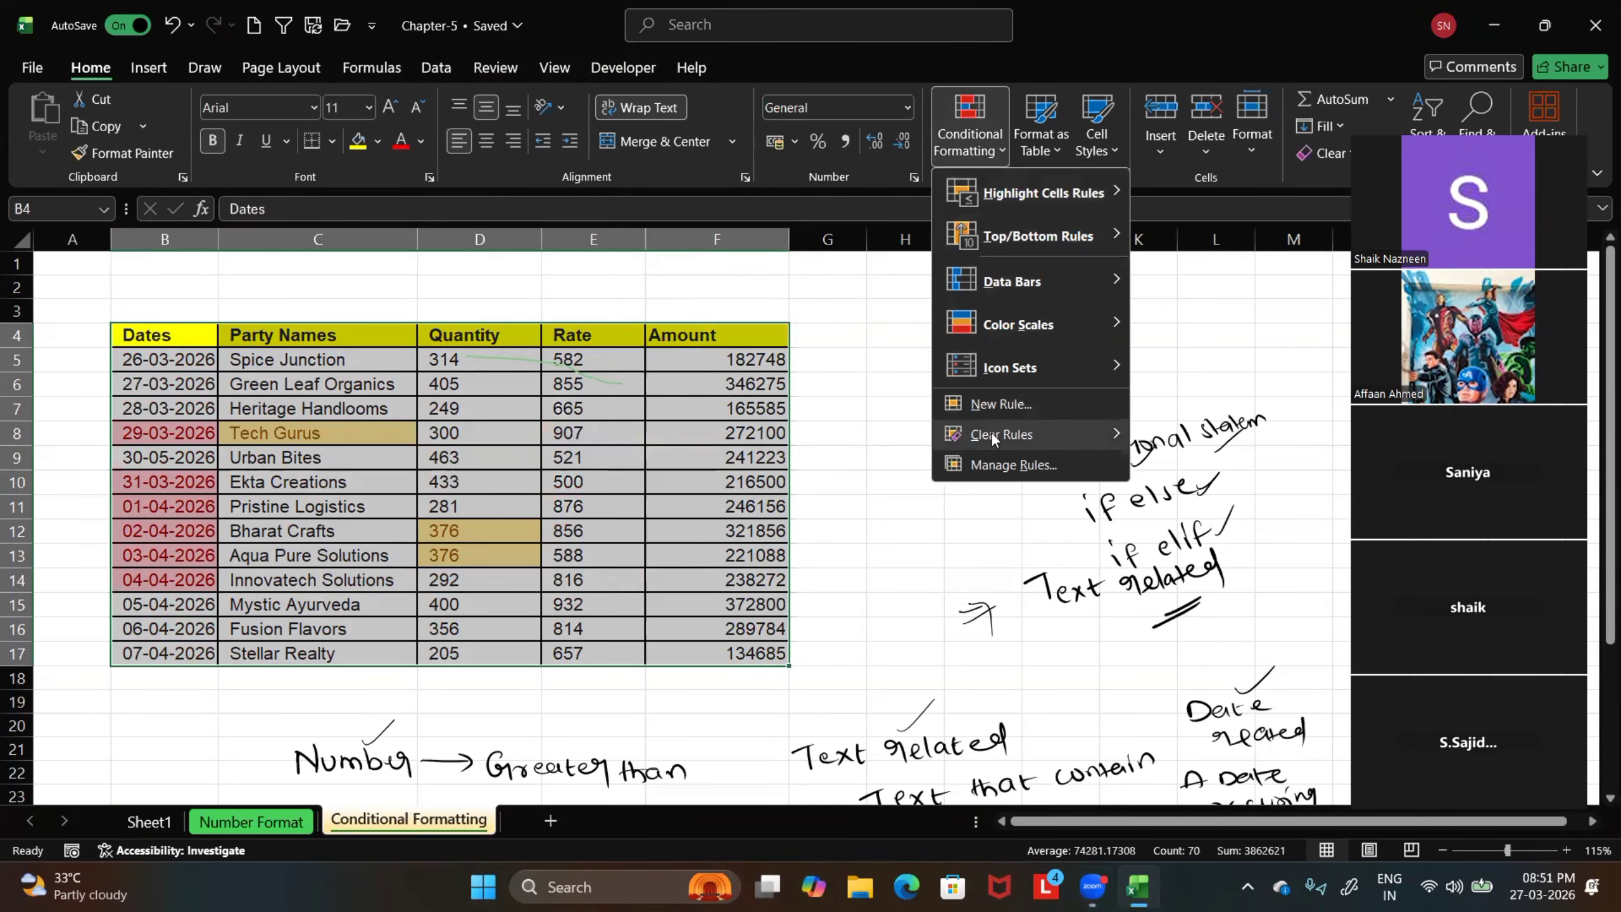
pyautogui.moveTo(1007, 432)
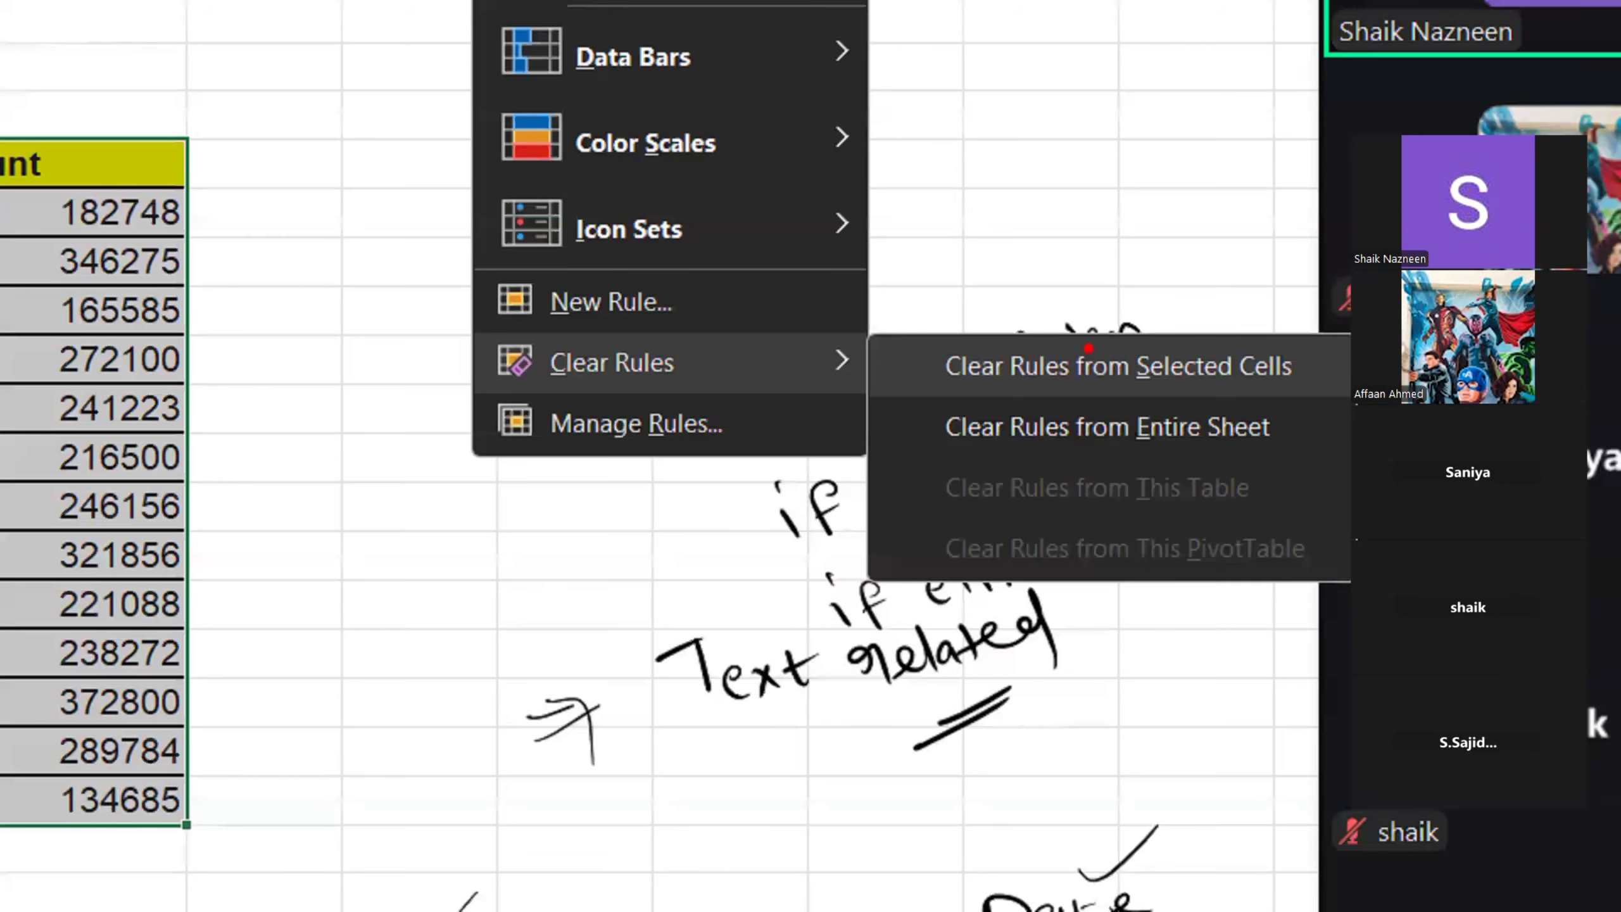
pyautogui.moveTo(1088, 350); pyautogui.dragTo(1122, 123)
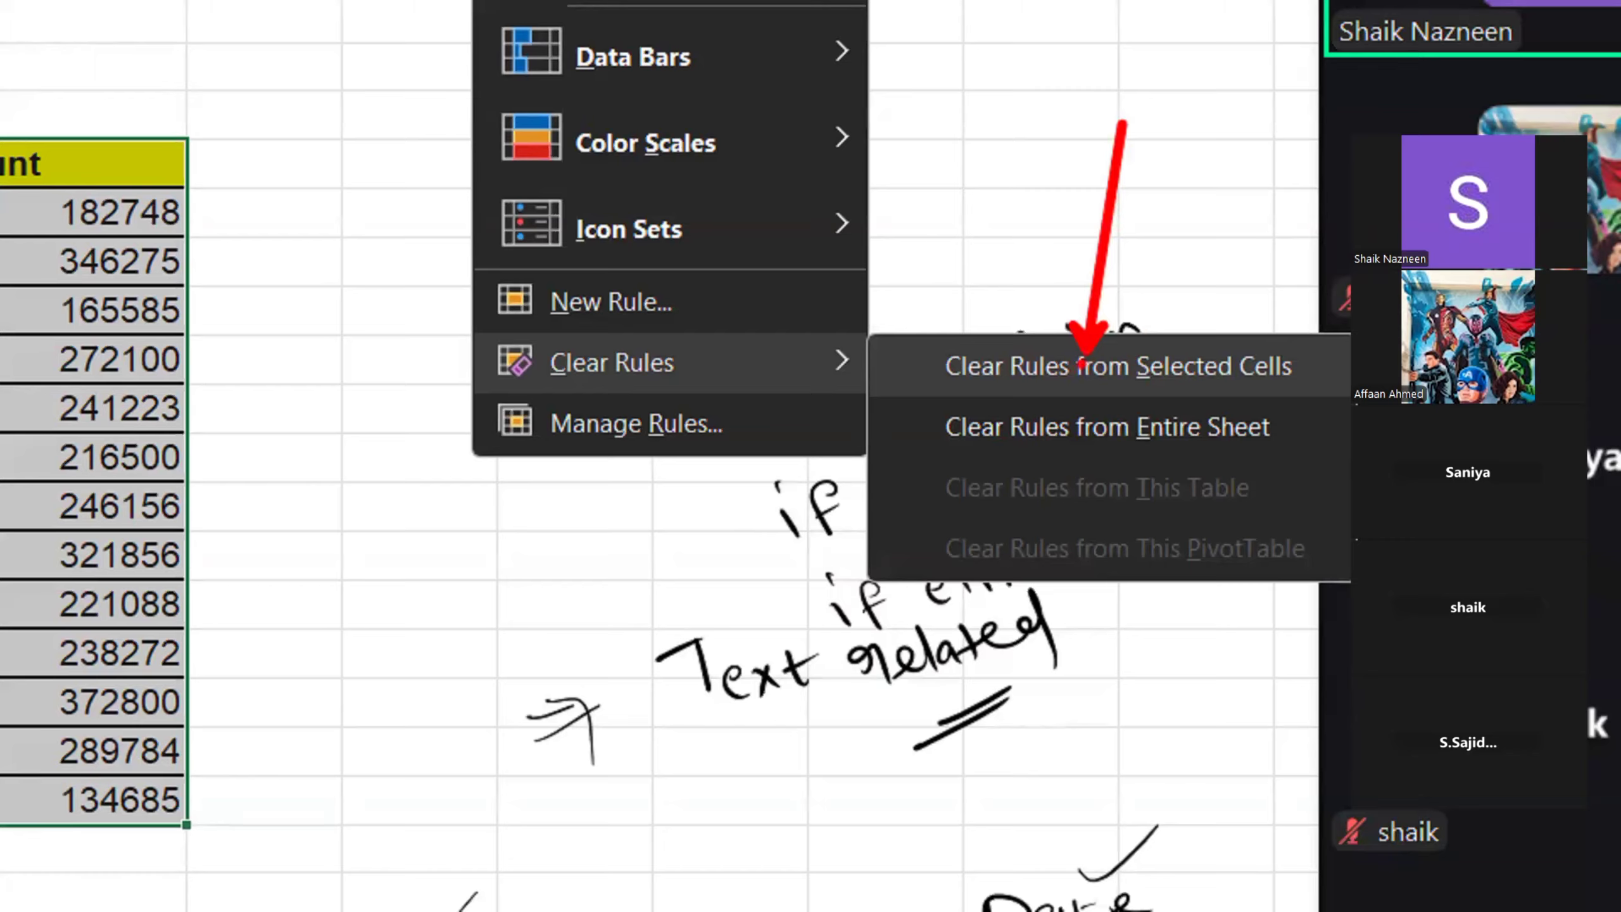
pyautogui.moveTo(1120, 428); pyautogui.dragTo(1153, 672)
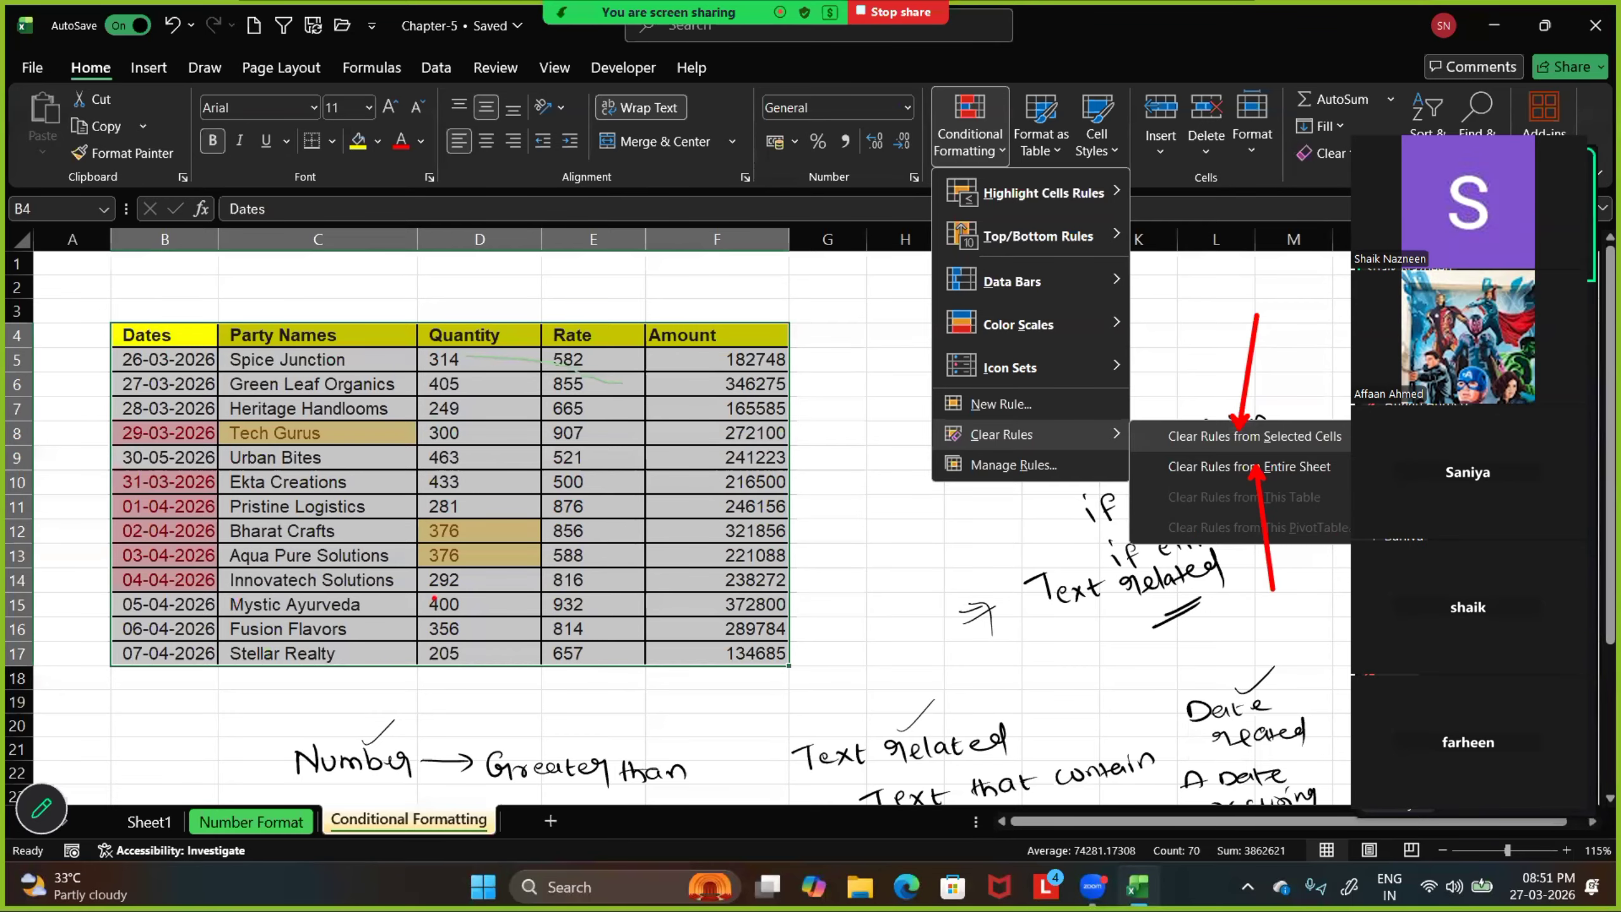
pyautogui.press('Escape')
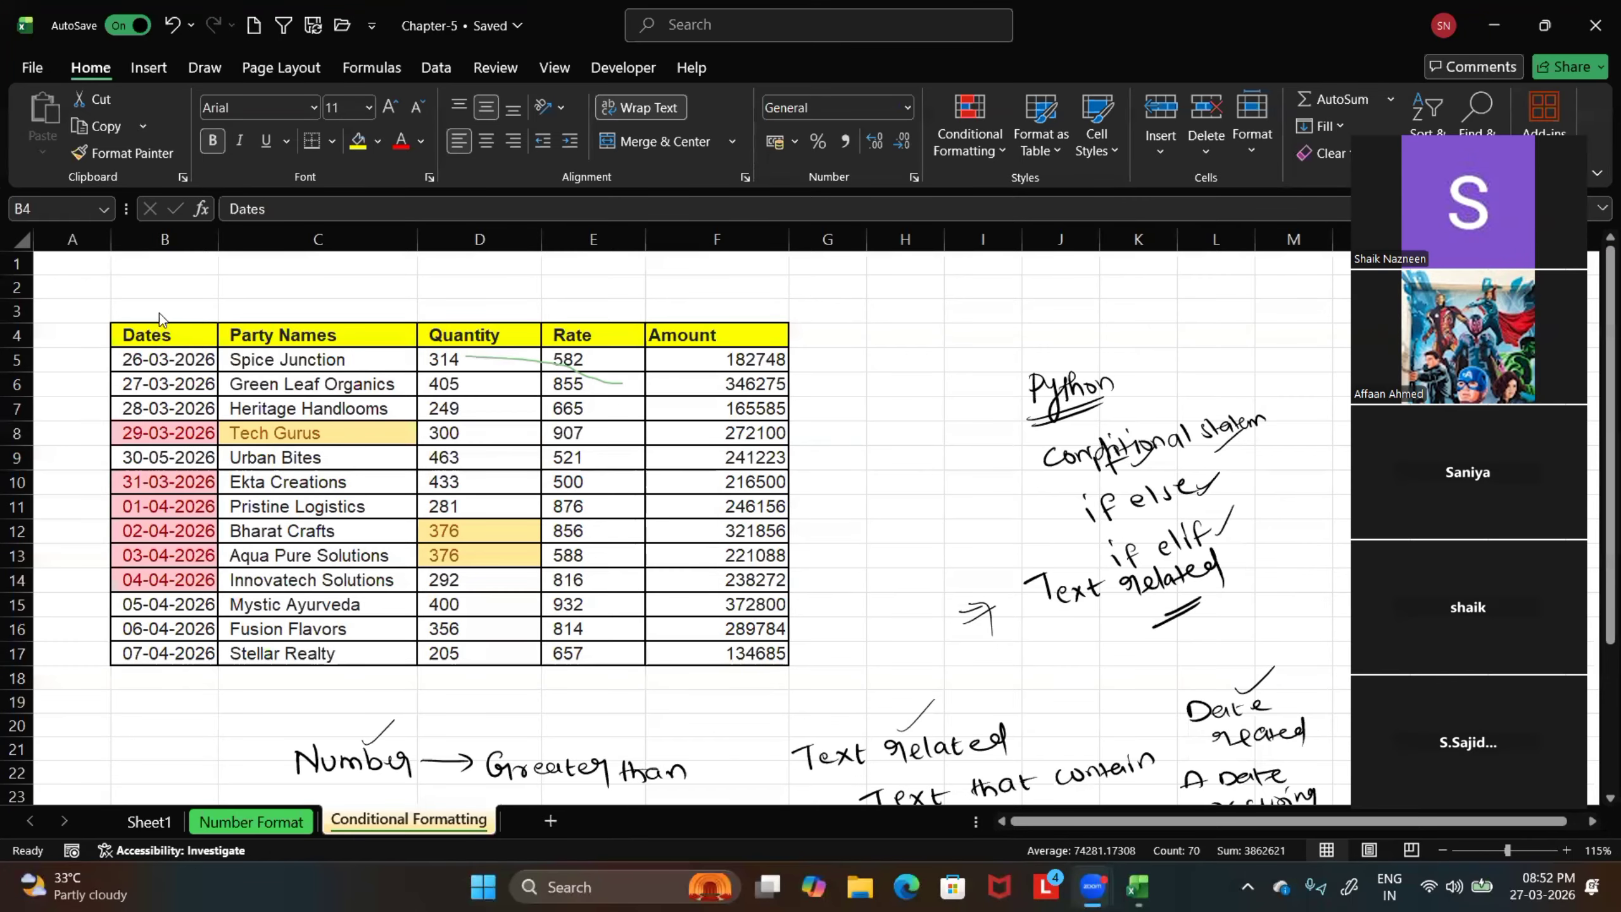
pyautogui.click(548, 461)
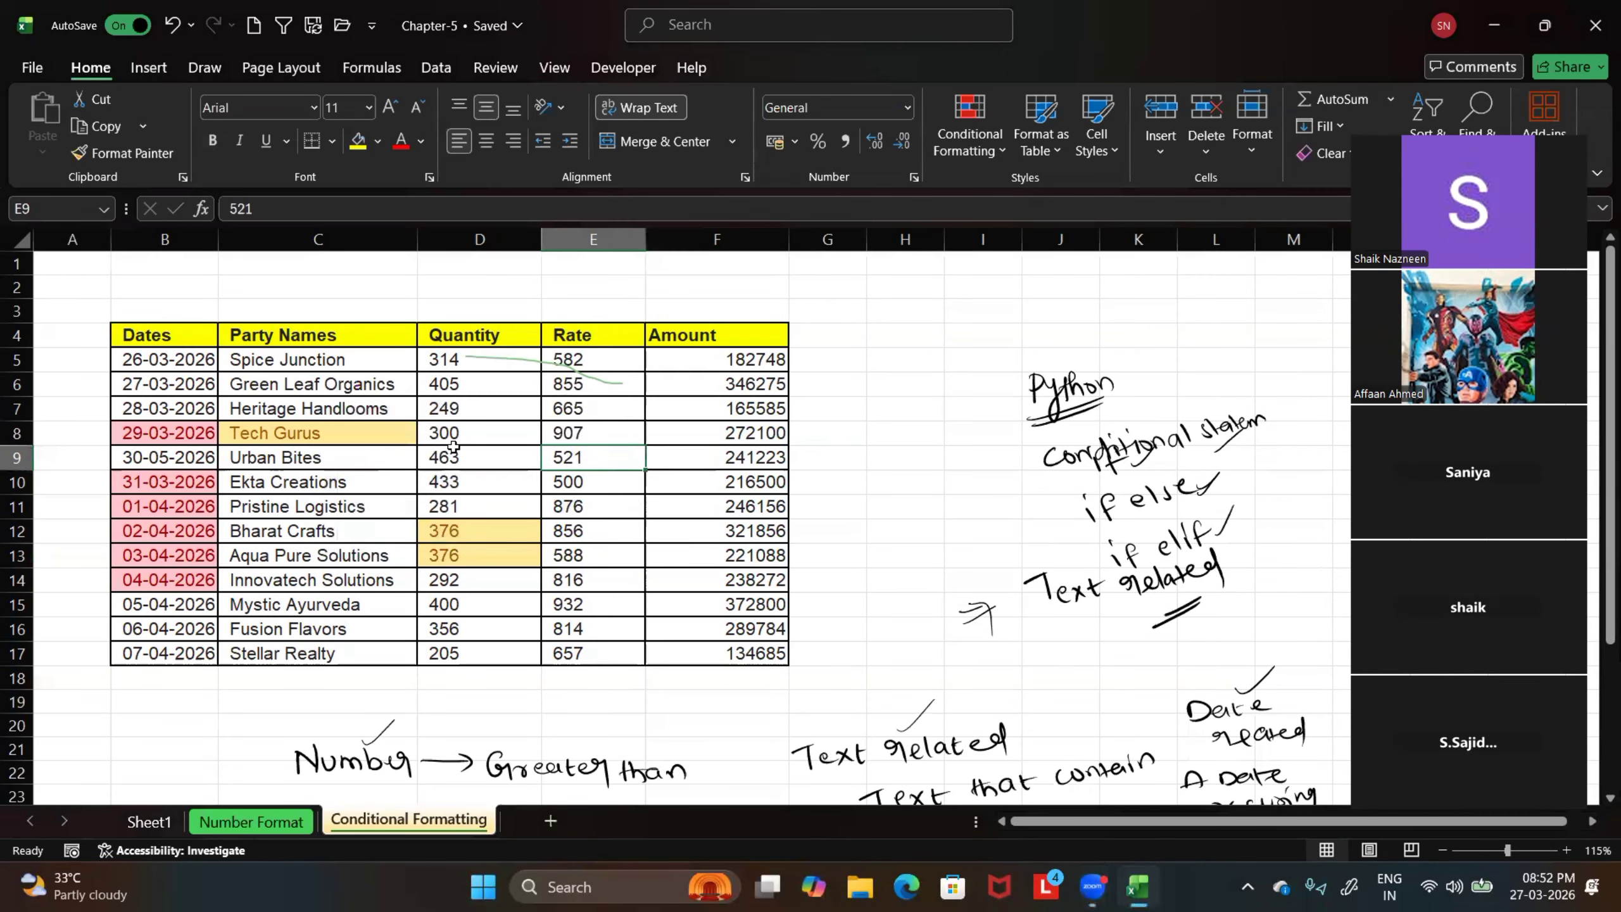
# Clear the conditional formatting rules from the selected Dates column, B4:B17
pyautogui.moveTo(134, 337); pyautogui.dragTo(151, 654)
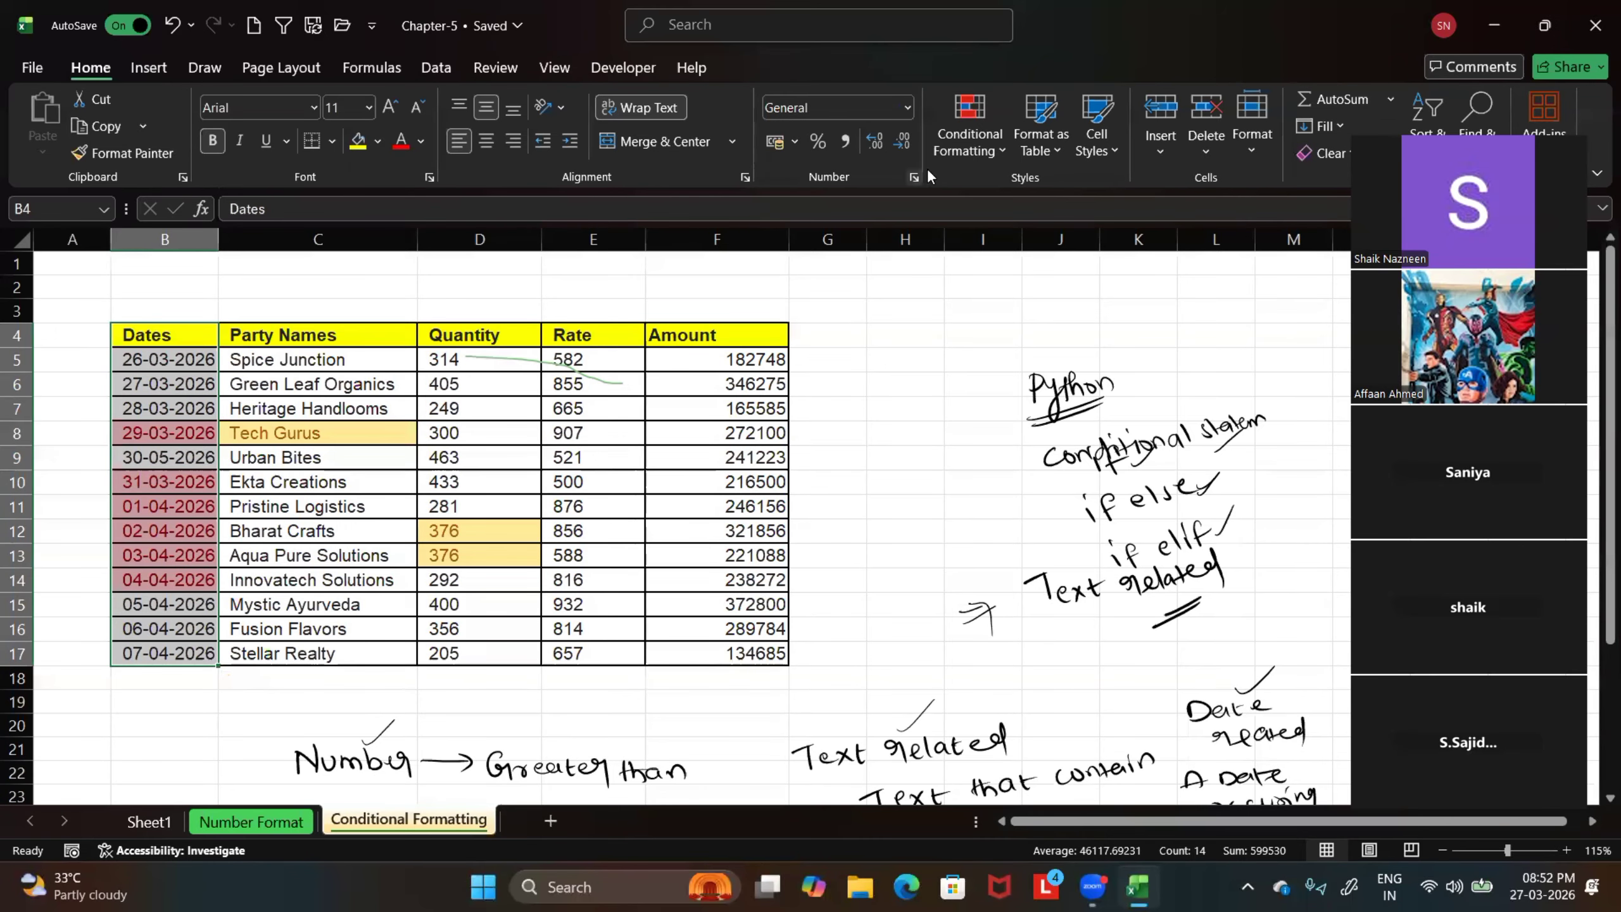
pyautogui.click(991, 147)
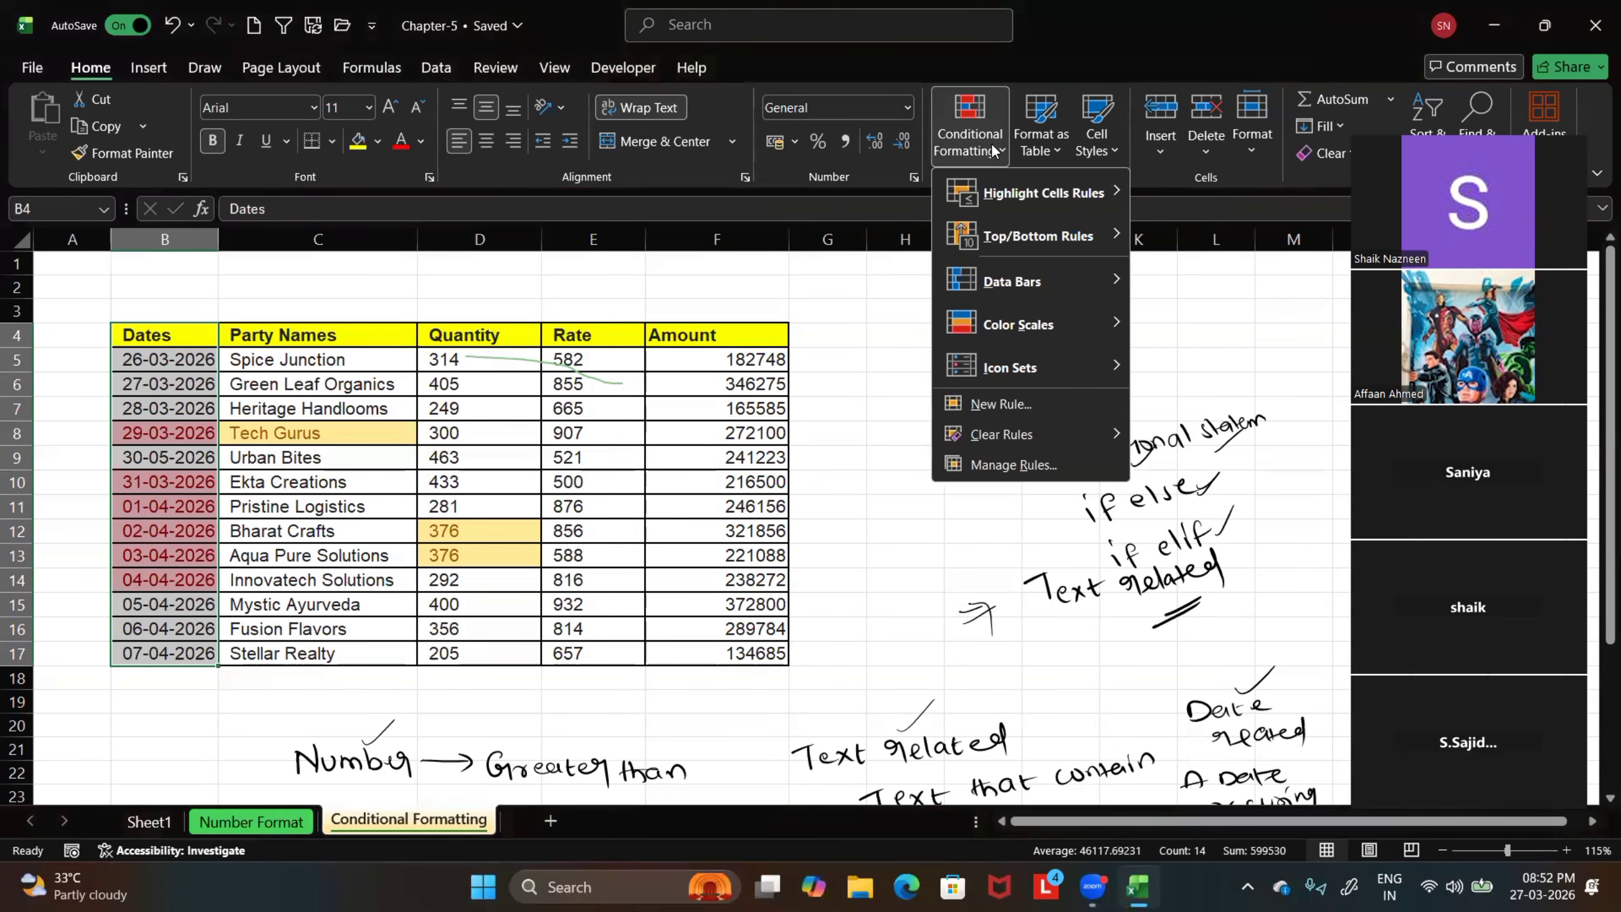
pyautogui.moveTo(1014, 435)
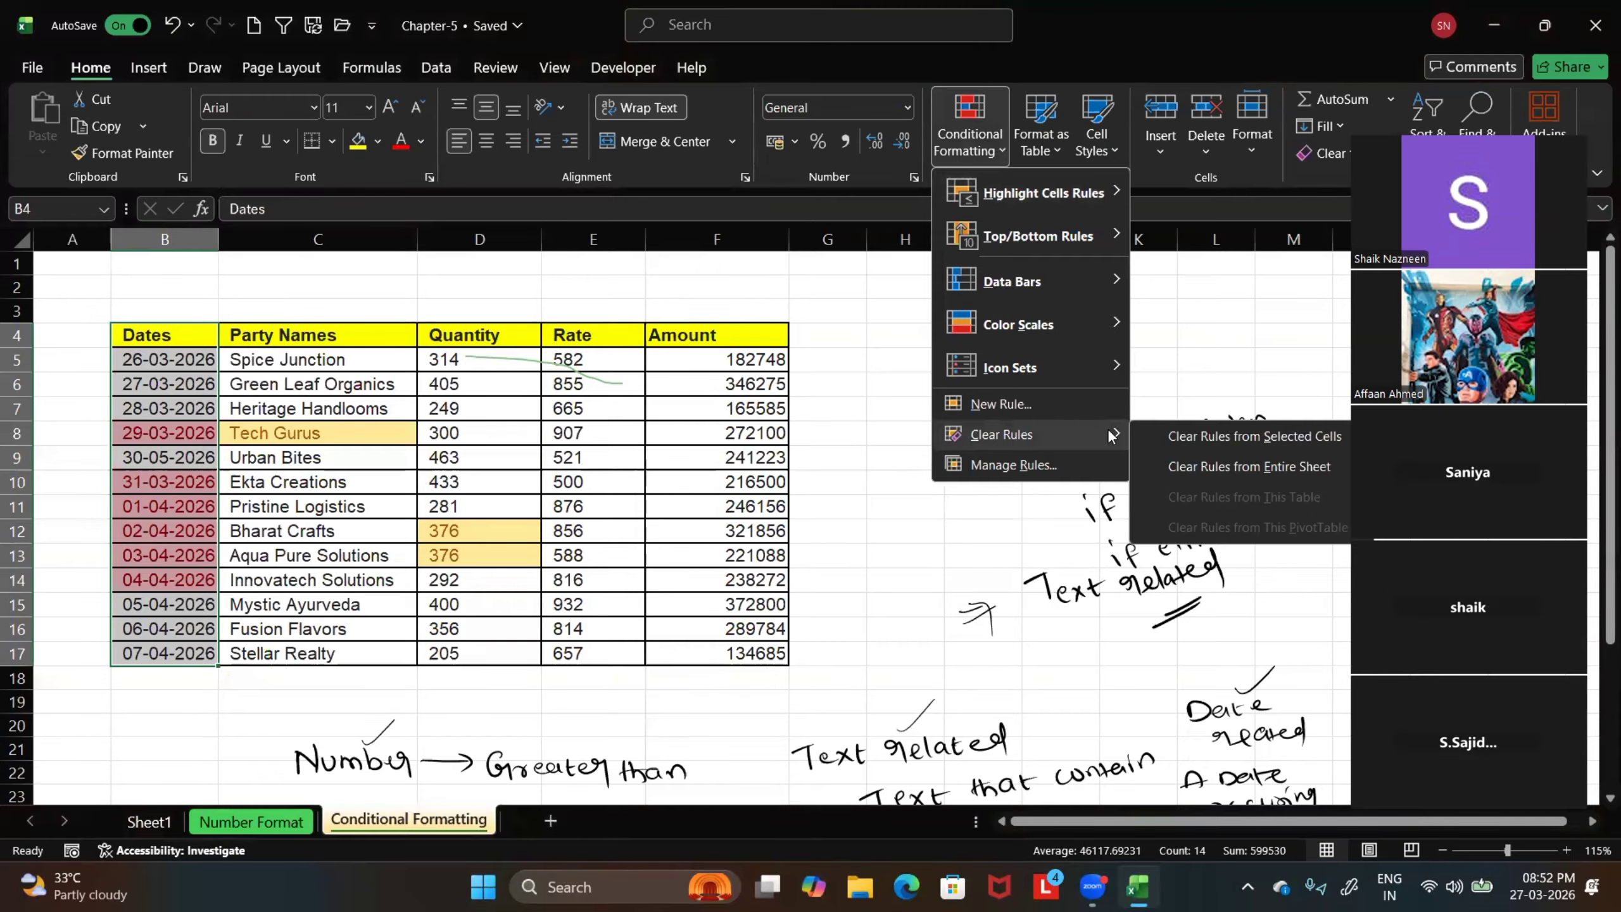
pyautogui.click(1273, 439)
pyautogui.click(989, 383)
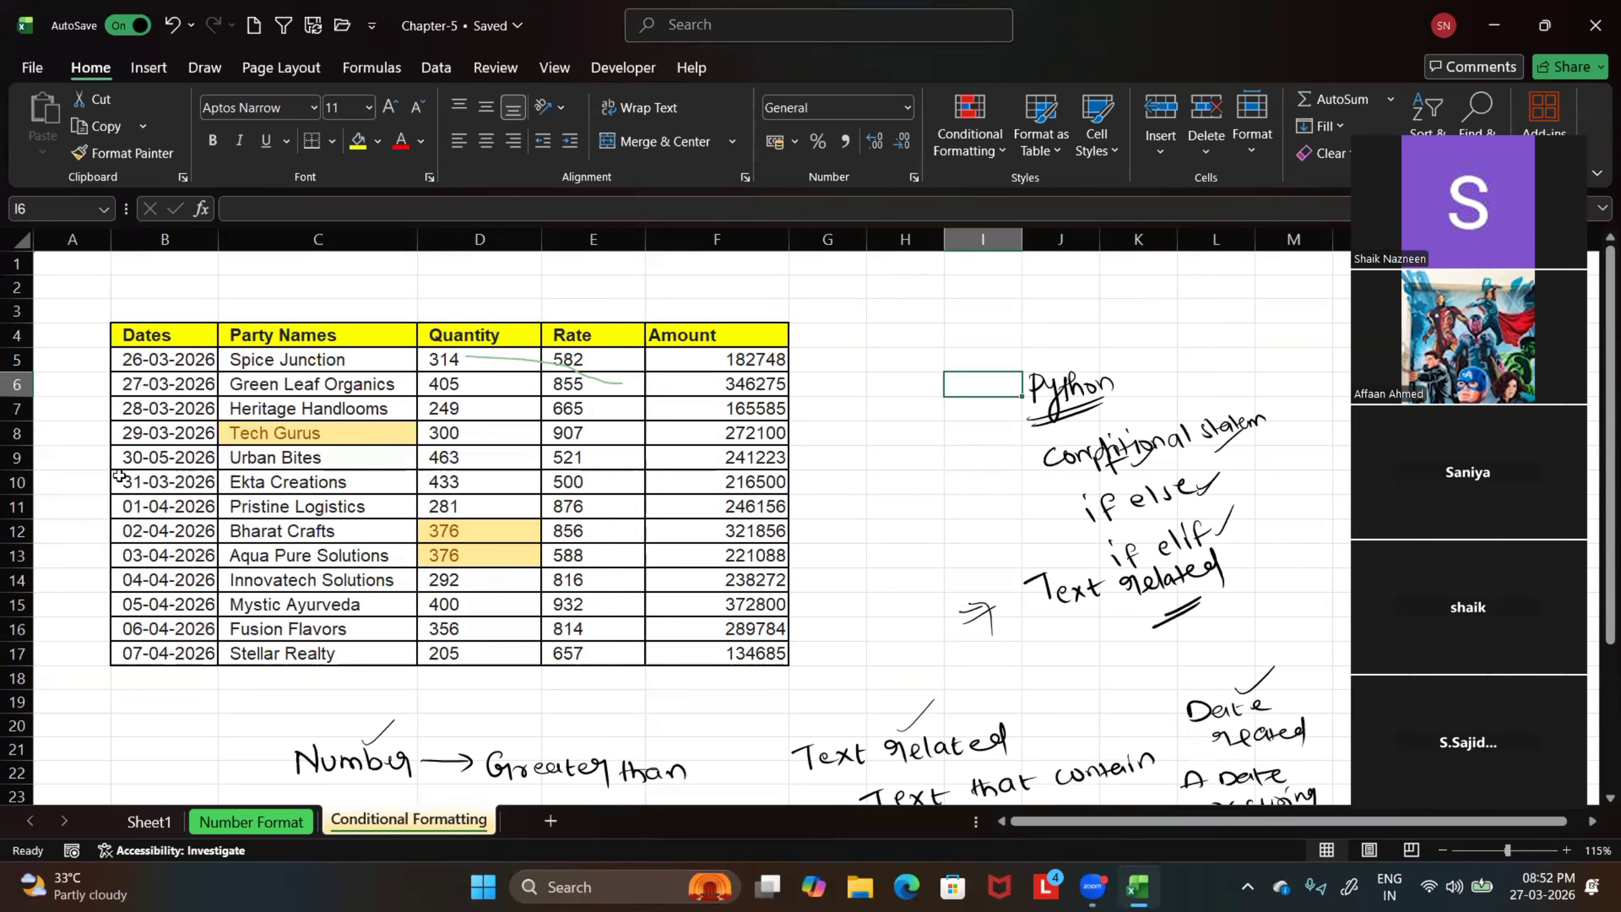
# Select the table B4:F17 and clear the conditional formatting rules from the entire sheet
pyautogui.moveTo(139, 330); pyautogui.dragTo(698, 647)
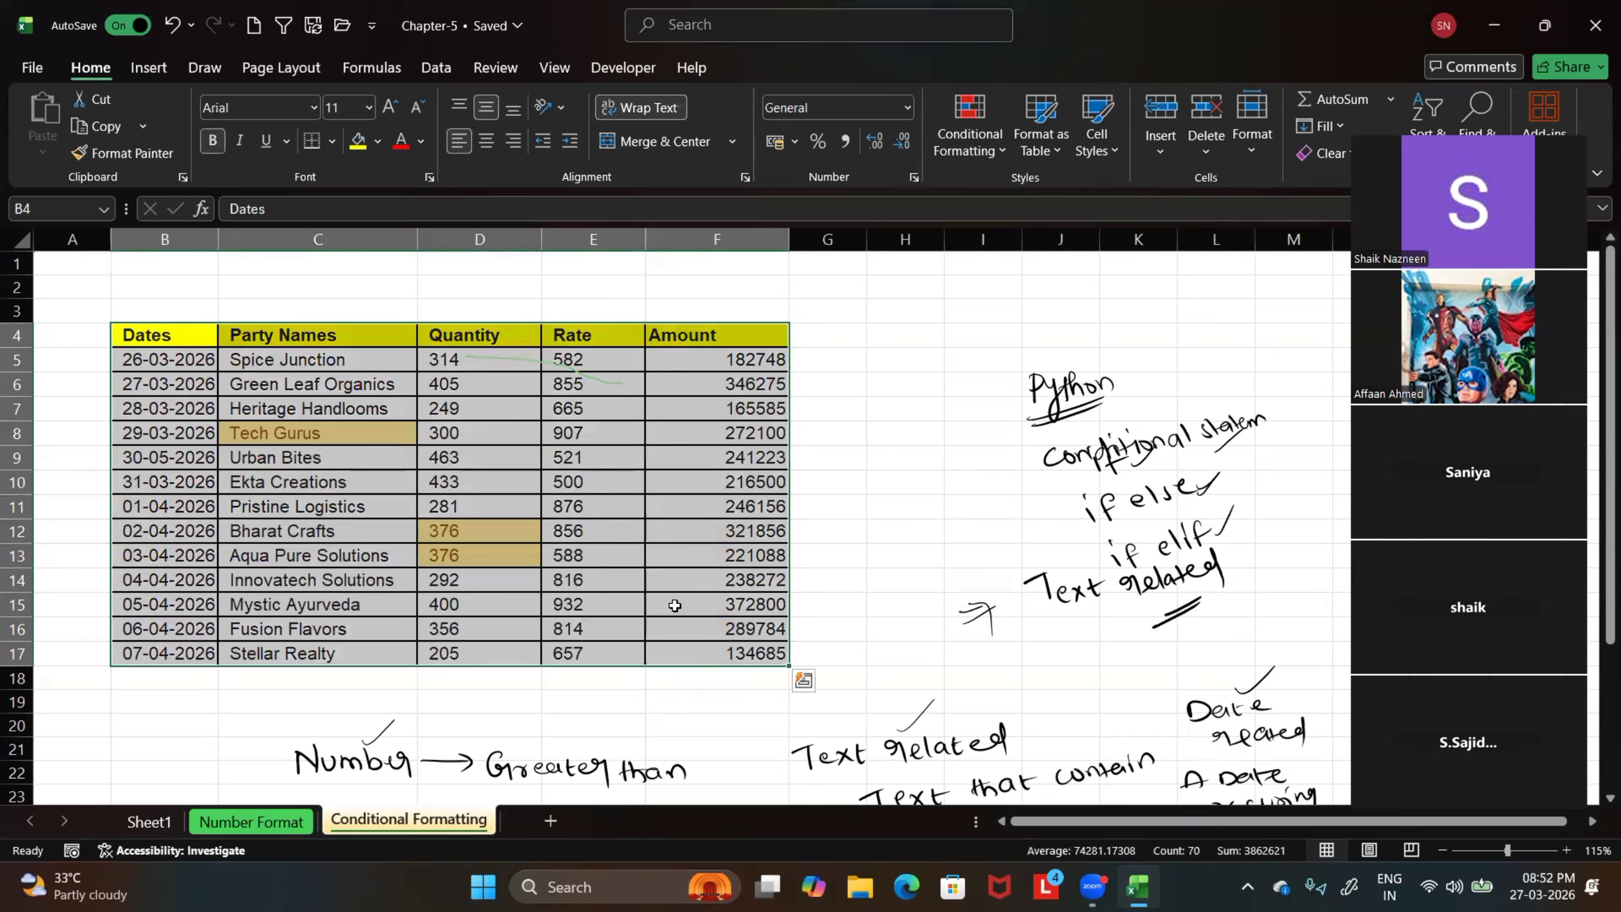
pyautogui.click(994, 152)
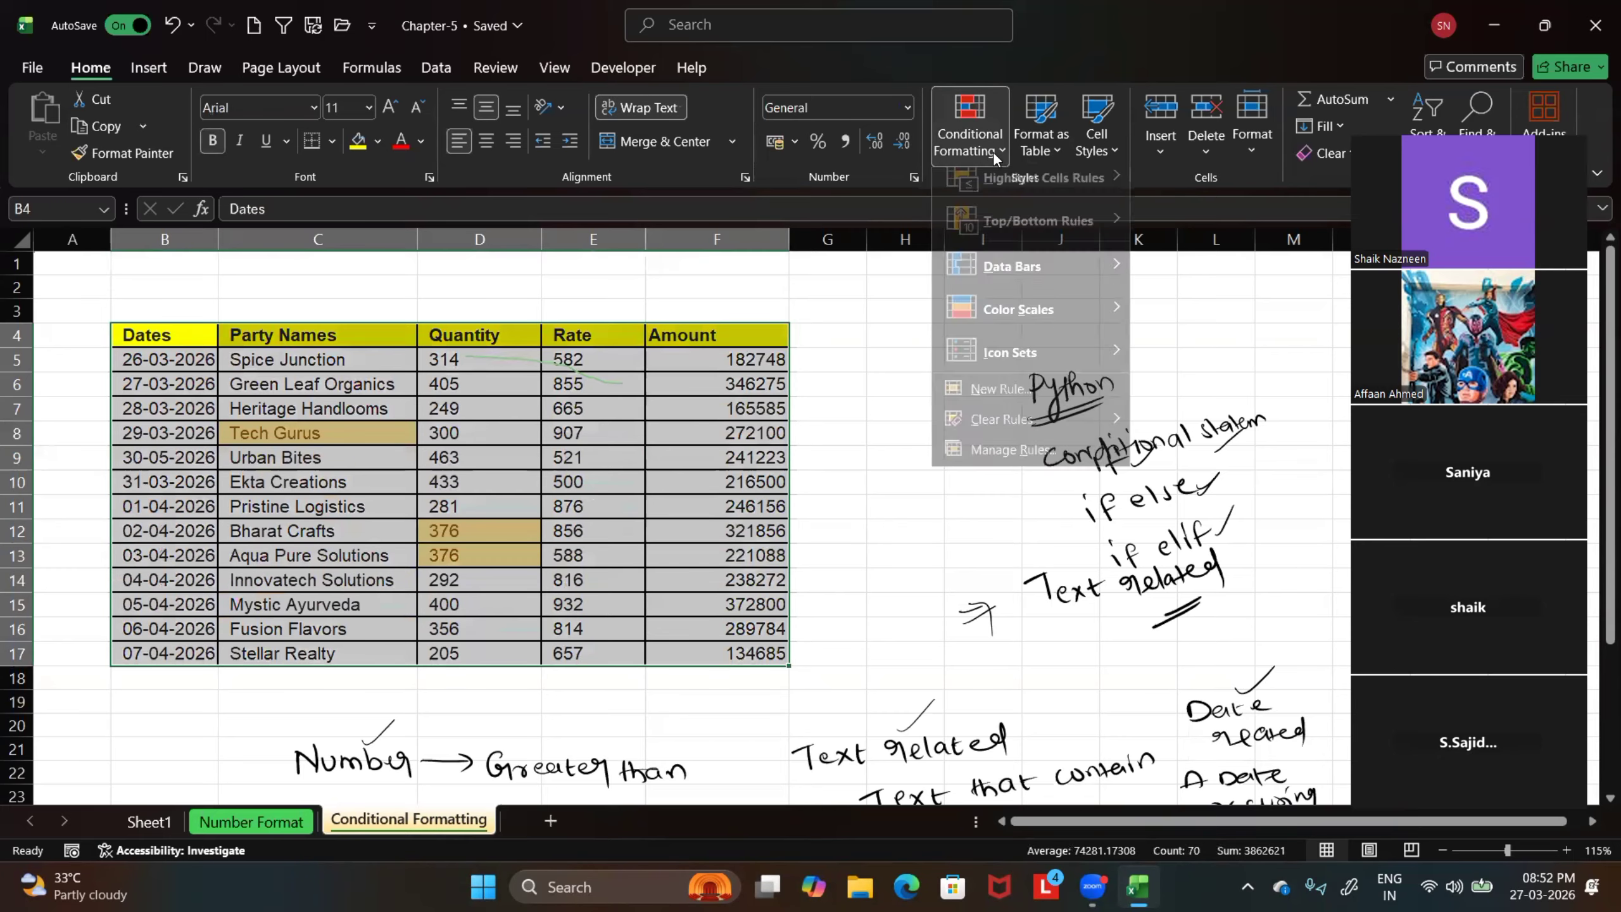
pyautogui.moveTo(993, 440)
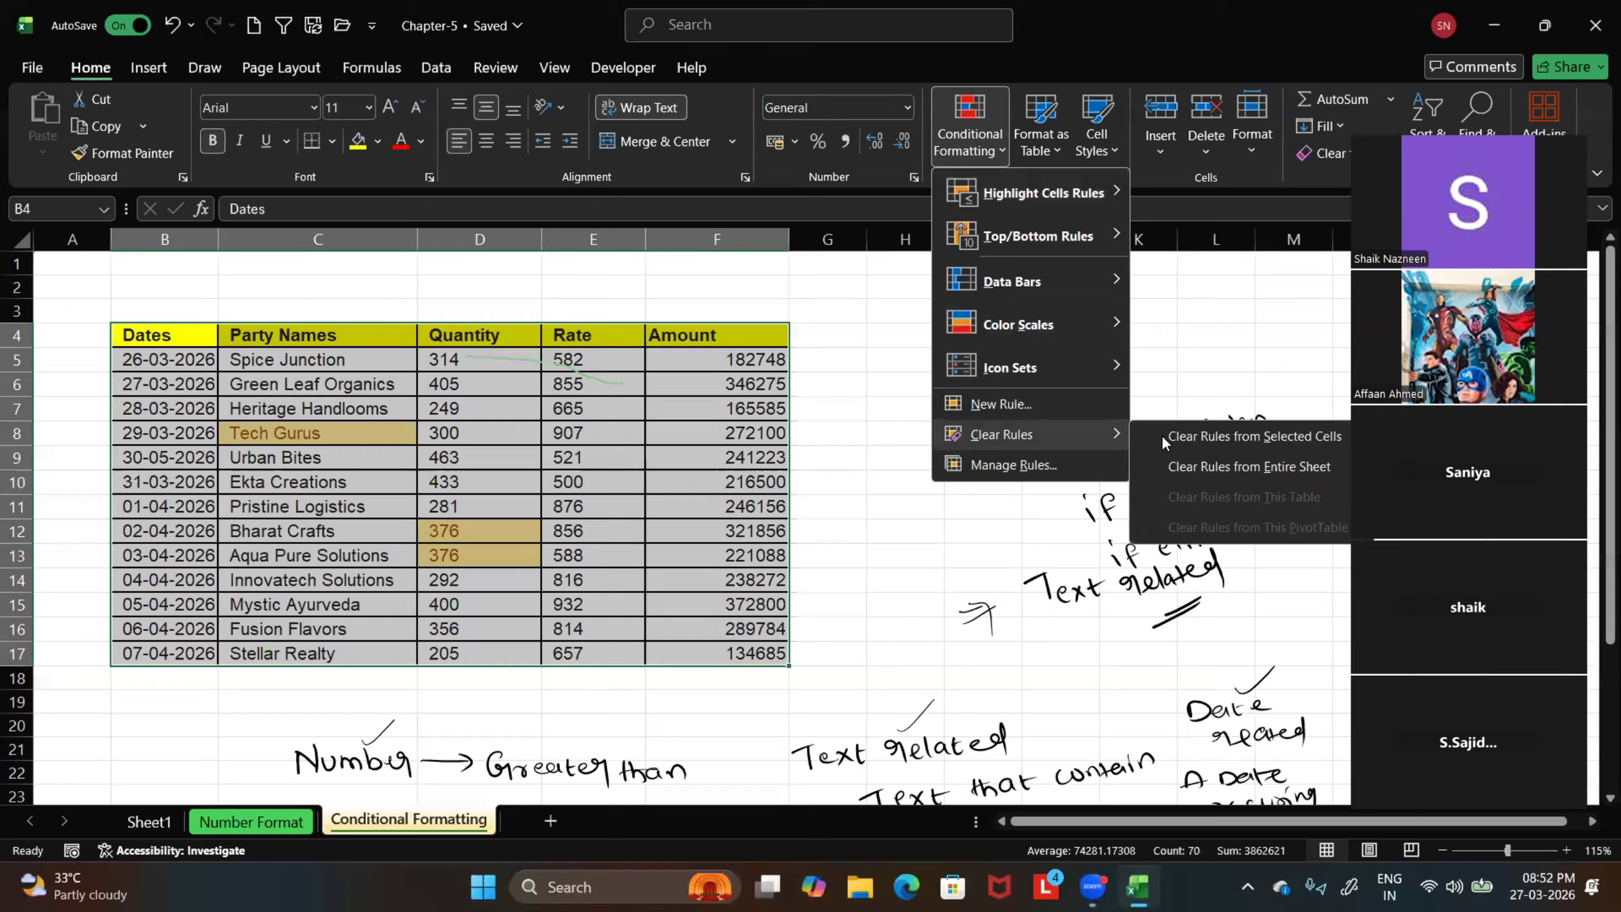
pyautogui.click(1220, 469)
pyautogui.click(873, 459)
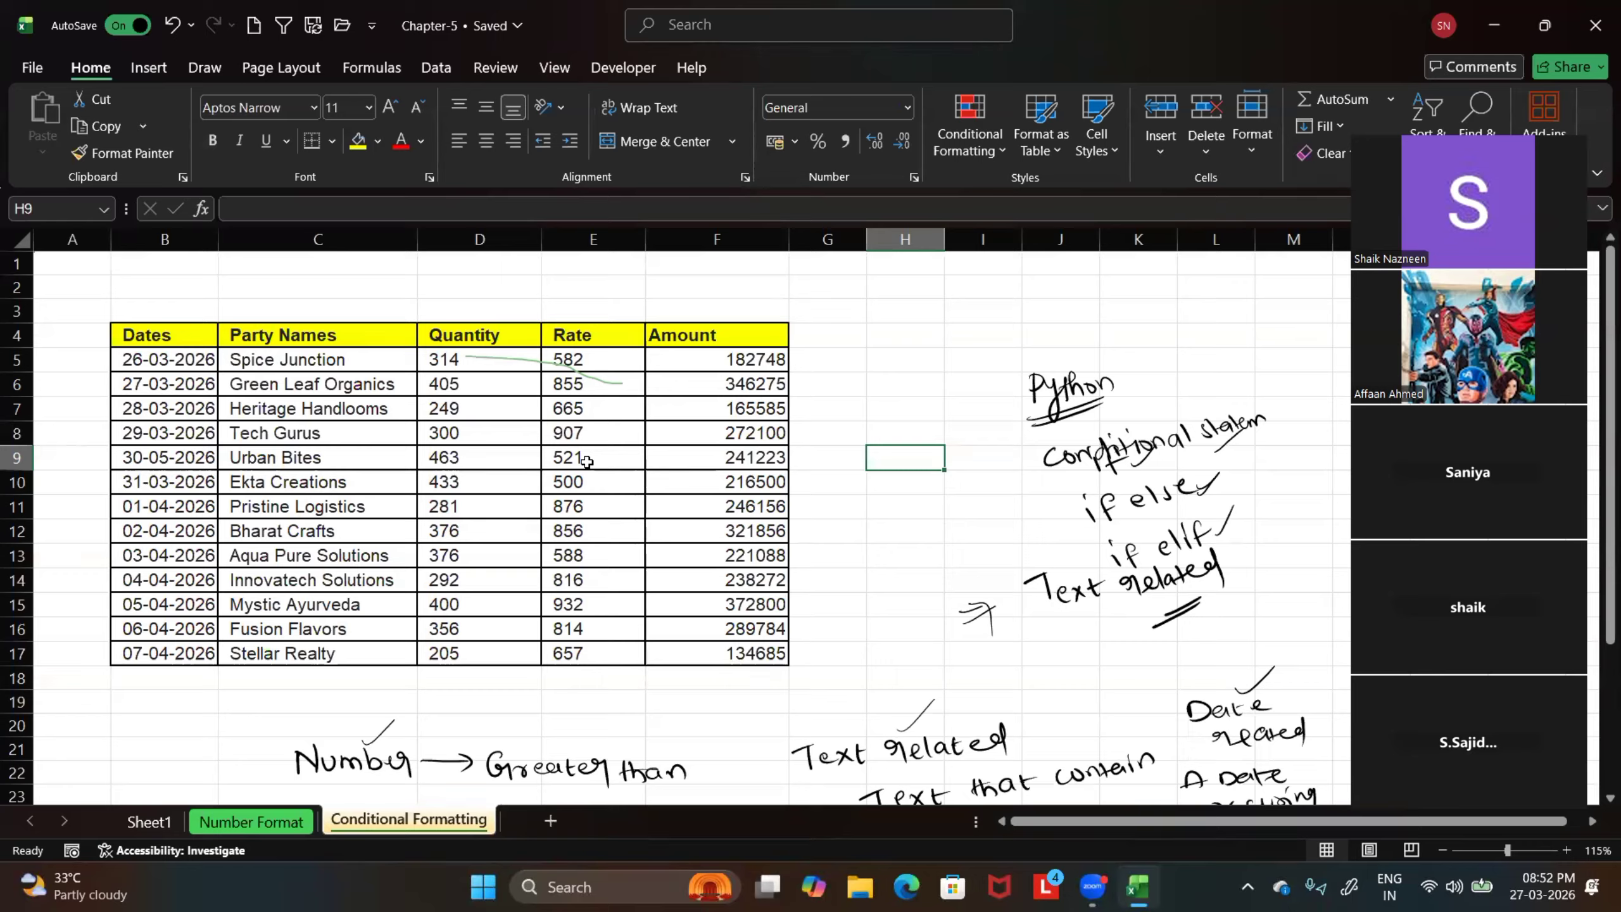
# Undo both rule clearings and the yellow duplicate-values rule on C5:F17, and deselect the table
pyautogui.click(175, 32)
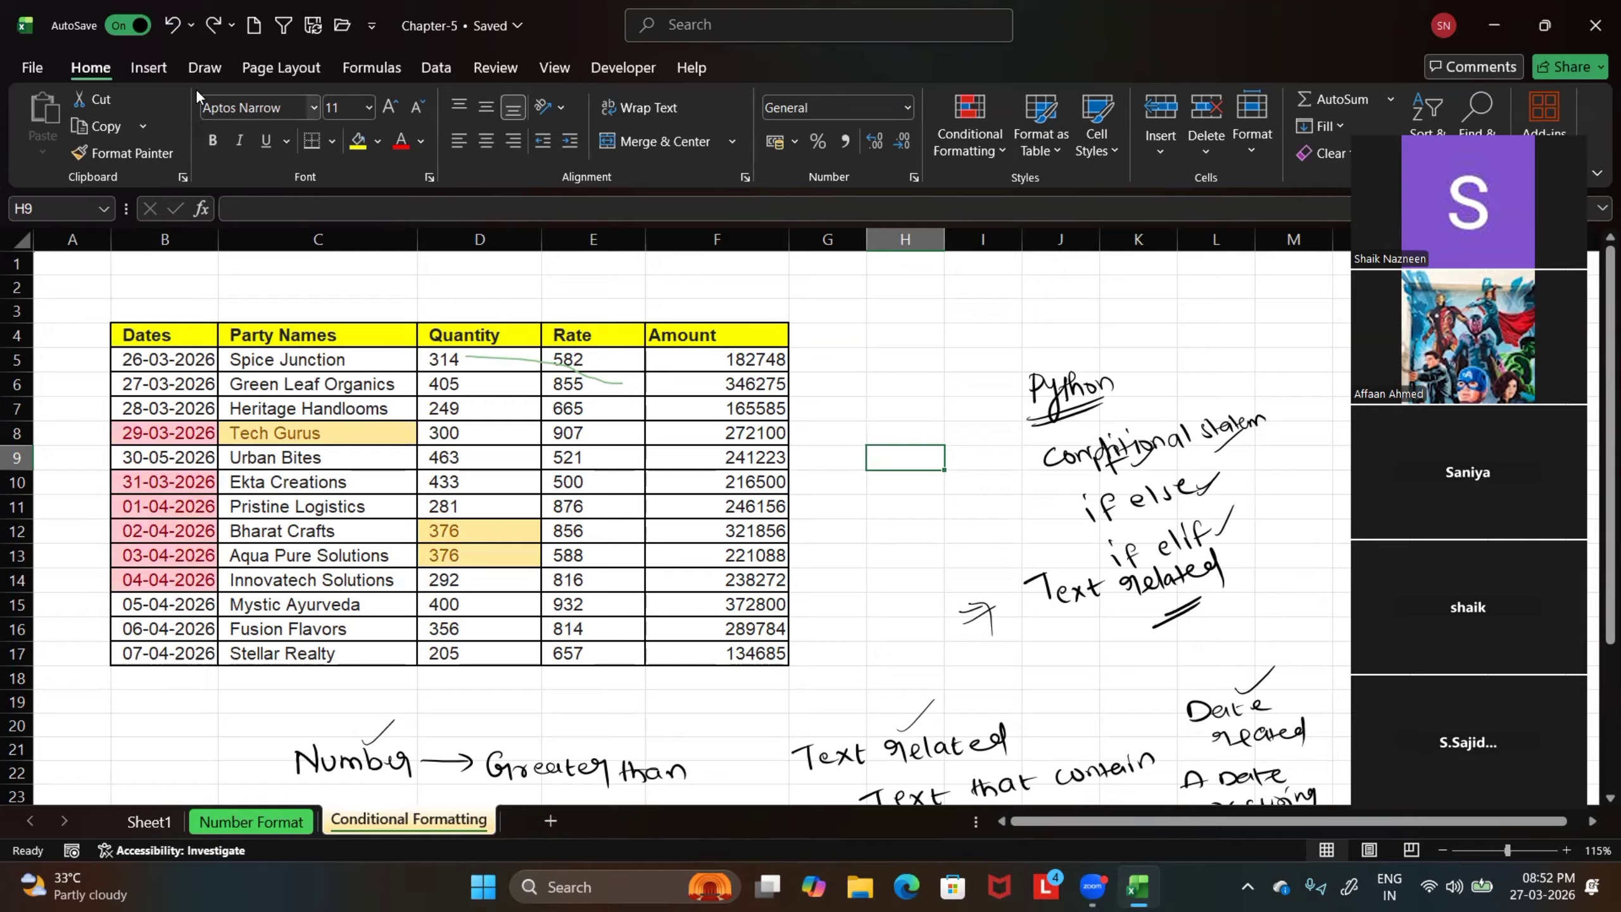
pyautogui.click(171, 33)
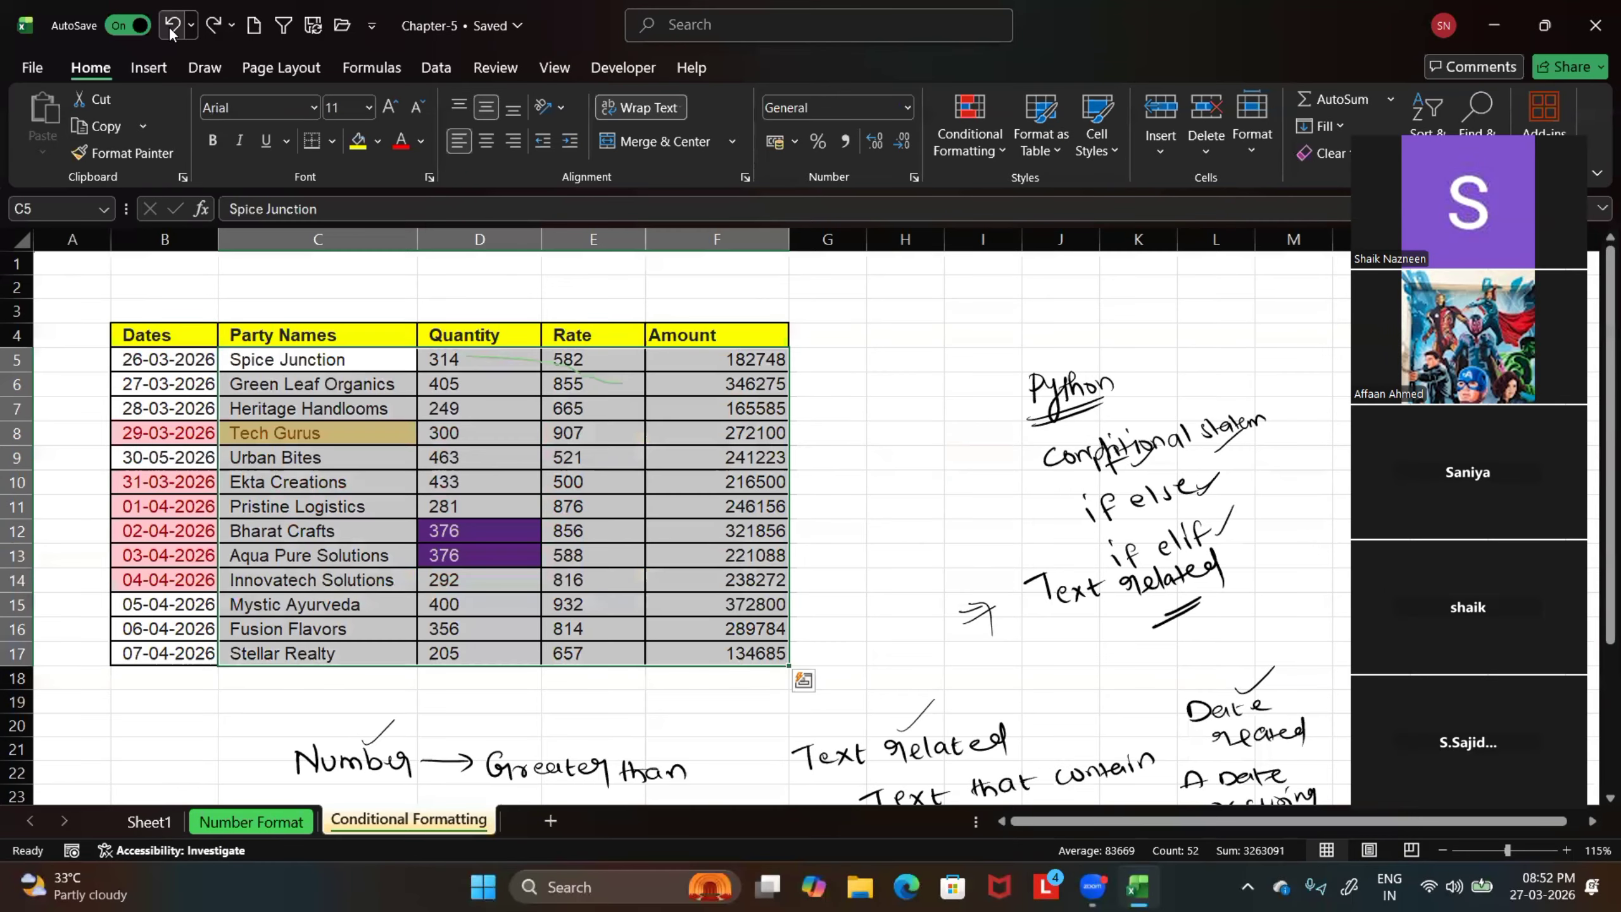
pyautogui.click(879, 358)
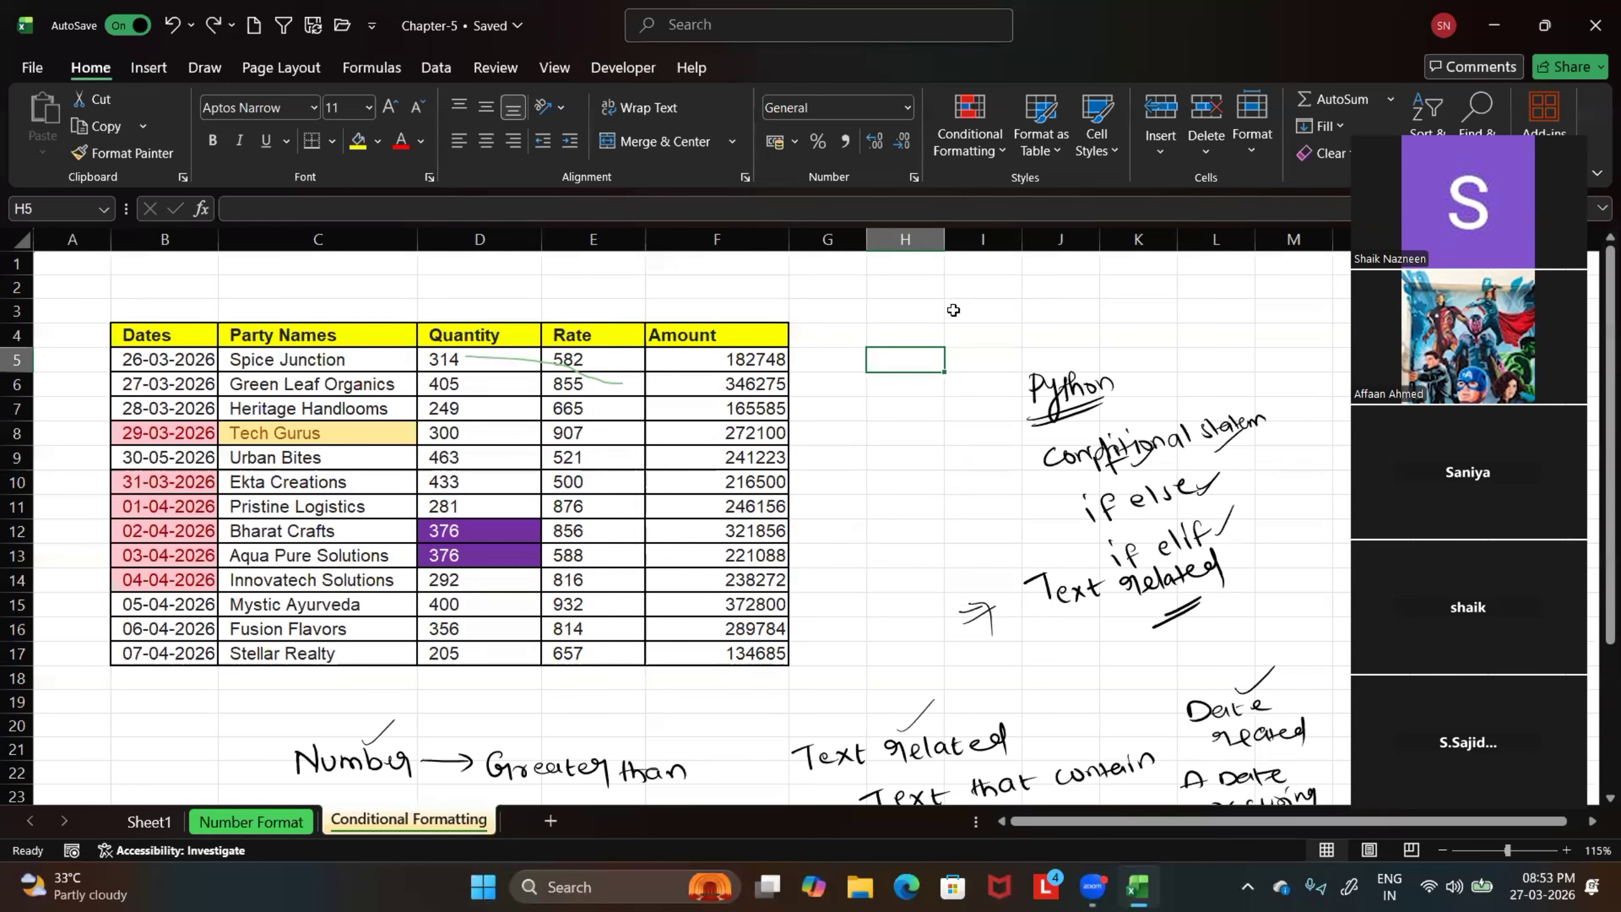
# Handwrite the notes "Clear rules" and "Manage rules" in ink beneath the table, around rows 27 to 32 of columns B and C
pyautogui.scroll(-7, 856, 559)
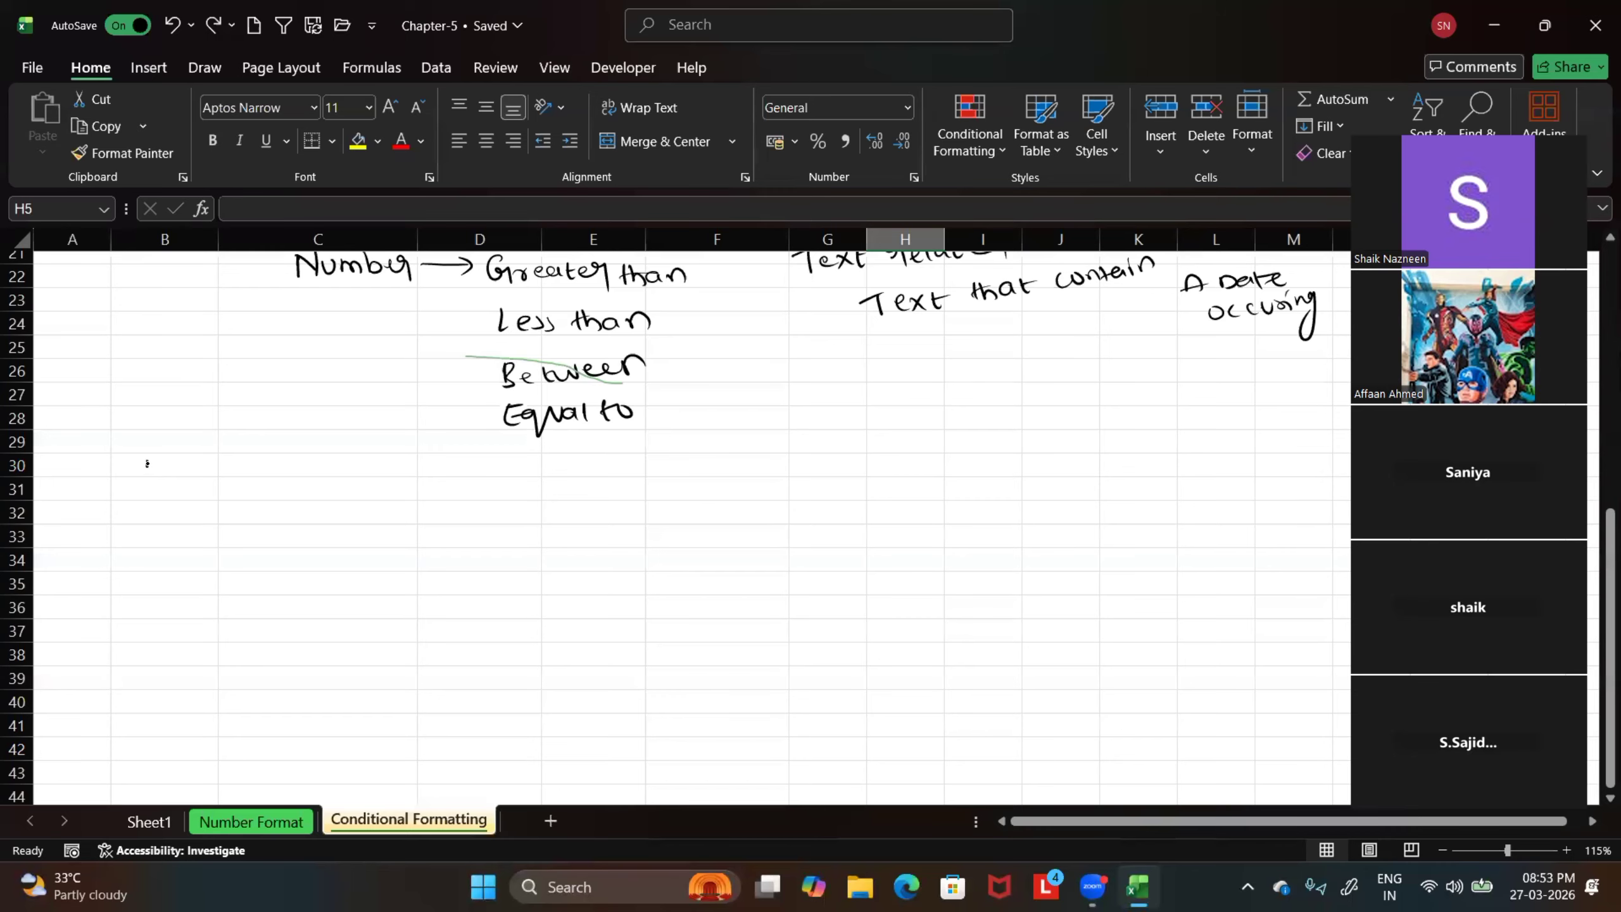
pyautogui.moveTo(146, 463)
pyautogui.mouseDown()
pyautogui.moveTo(167, 459)
pyautogui.moveTo(172, 482)
pyautogui.moveTo(230, 480)
pyautogui.moveTo(236, 498)
pyautogui.moveTo(345, 478)
pyautogui.mouseUp()
pyautogui.moveTo(149, 410)
pyautogui.mouseDown()
pyautogui.moveTo(198, 415)
pyautogui.moveTo(216, 438)
pyautogui.moveTo(245, 412)
pyautogui.moveTo(315, 411)
pyautogui.mouseUp()
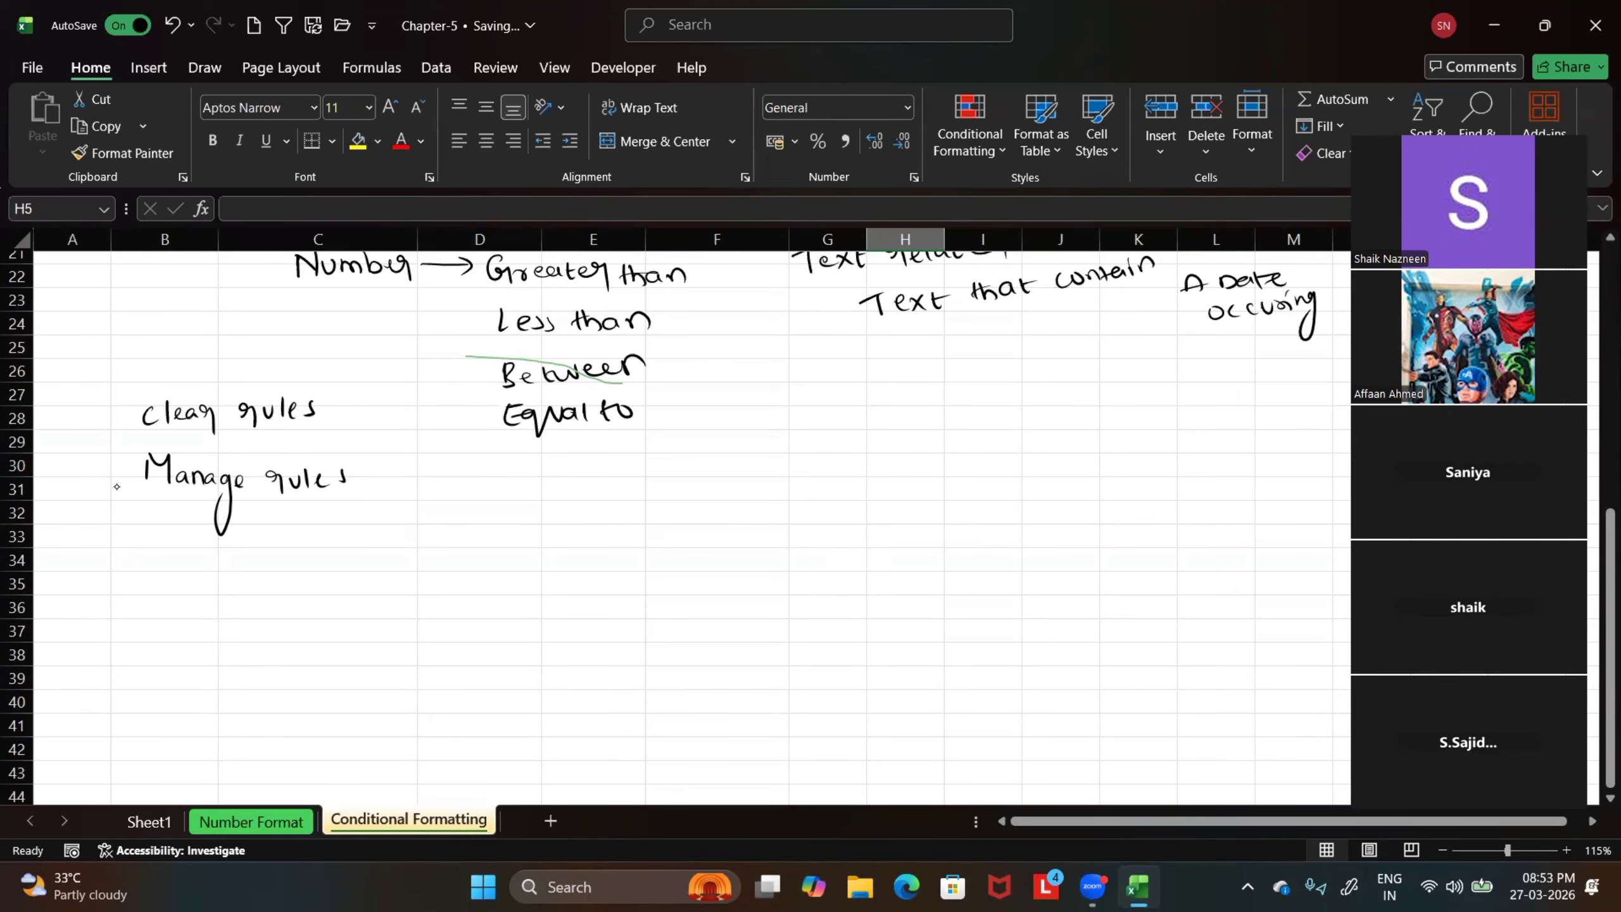
# Mark the "Manage rules" note with ink strokes and open the Conditional Formatting Rules Manager for the table B4:F17
pyautogui.moveTo(118, 491); pyautogui.dragTo(160, 449)
pyautogui.scroll(7, 828, 594)
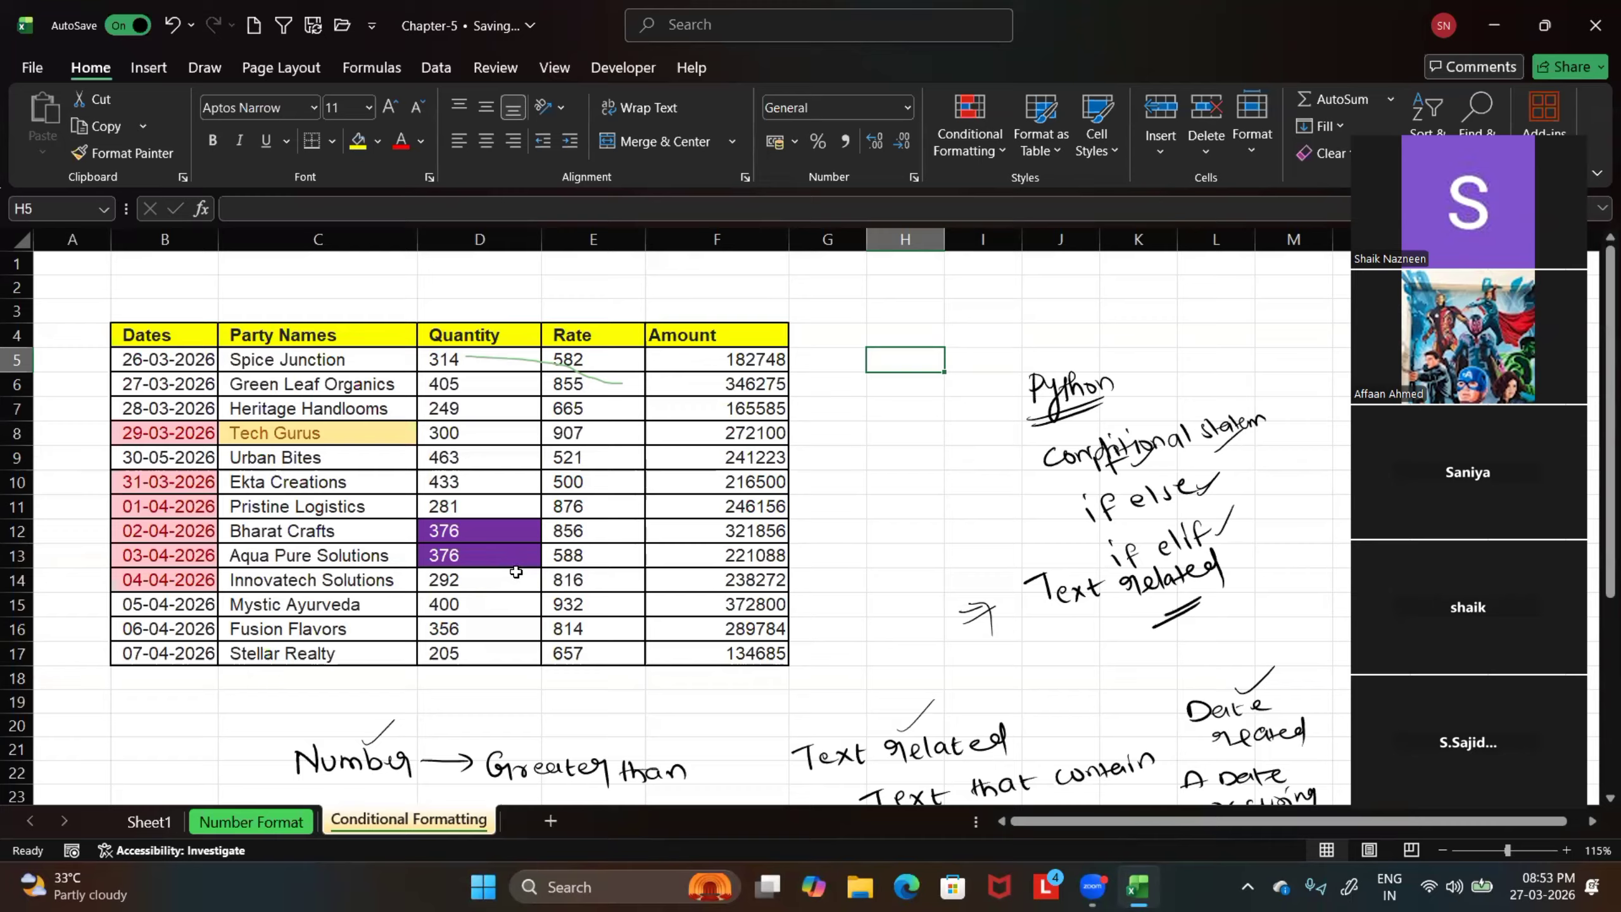
pyautogui.moveTo(140, 338); pyautogui.dragTo(733, 658)
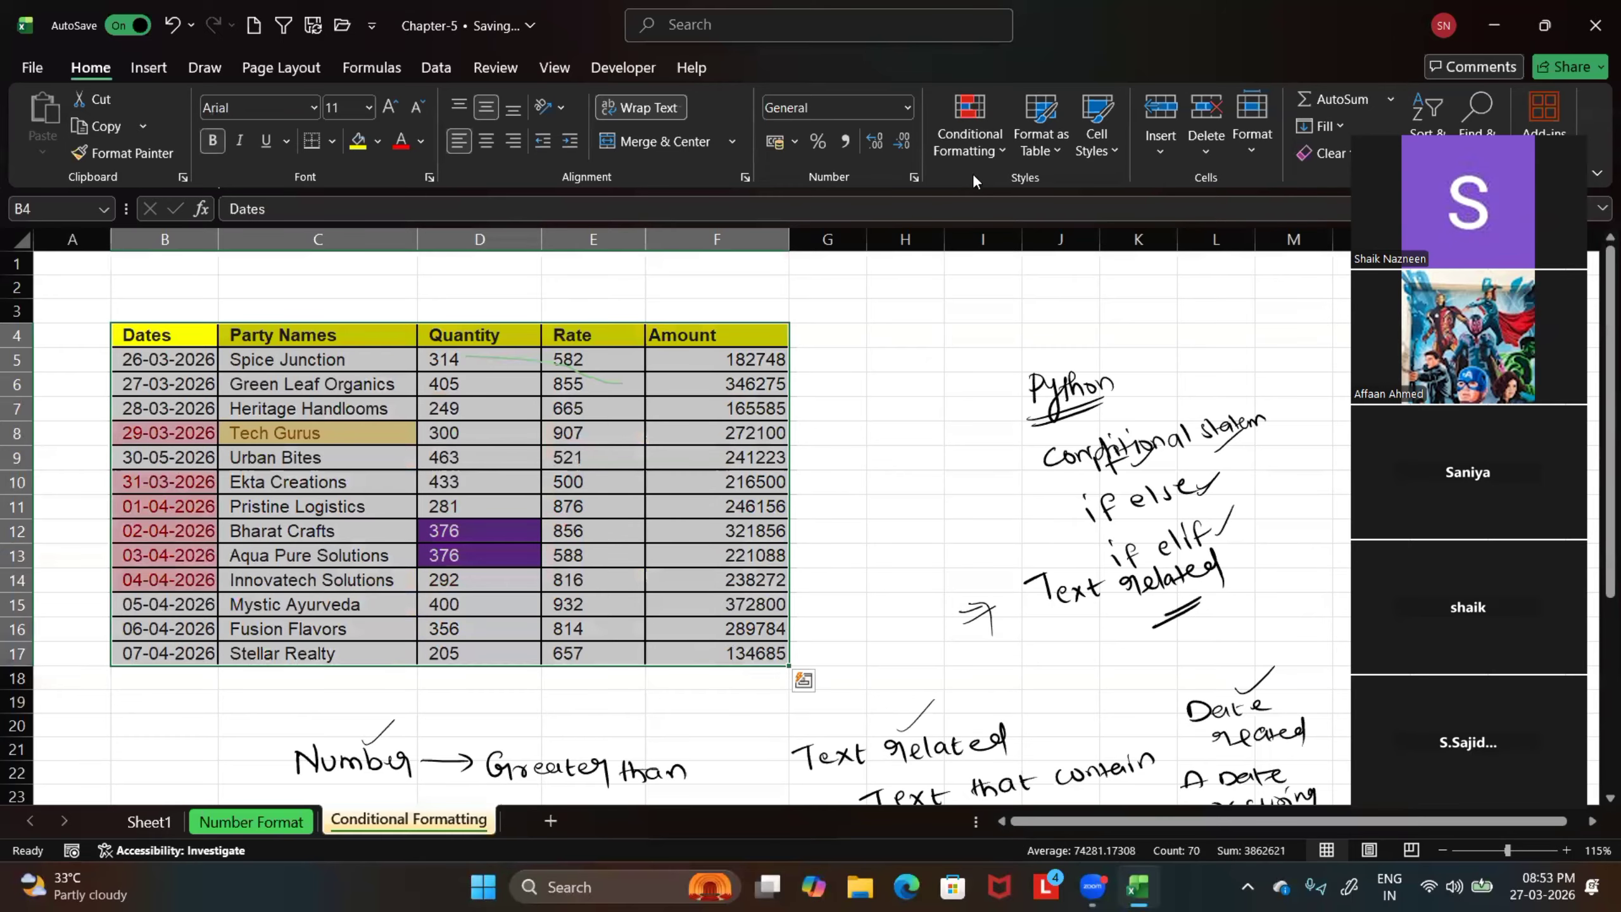
pyautogui.click(998, 149)
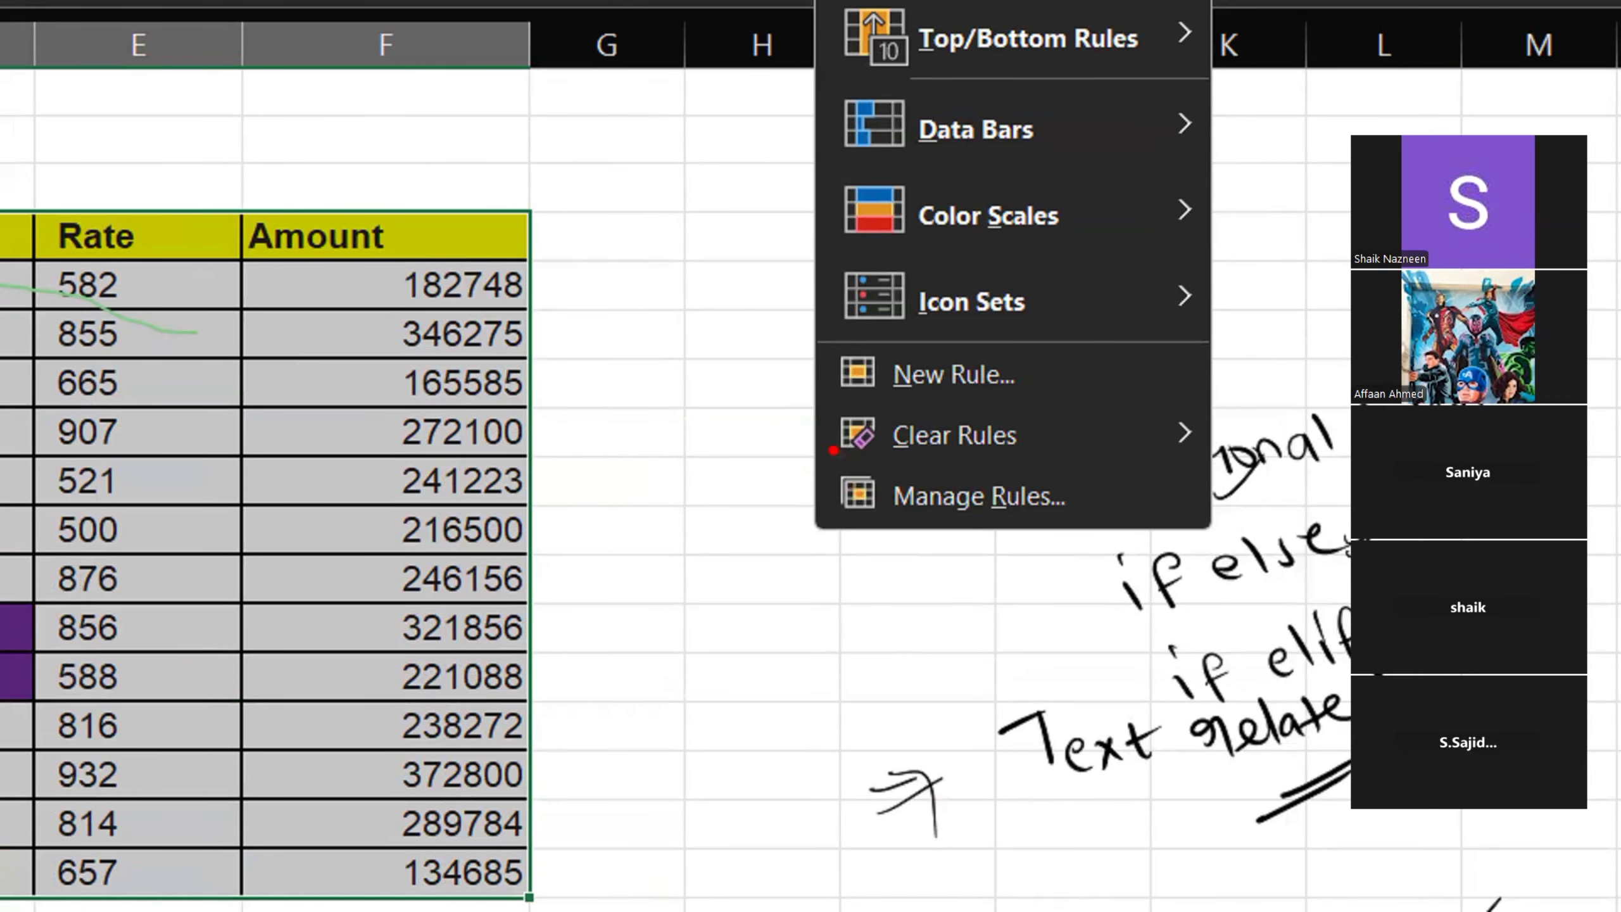
pyautogui.moveTo(824, 450); pyautogui.dragTo(1113, 552)
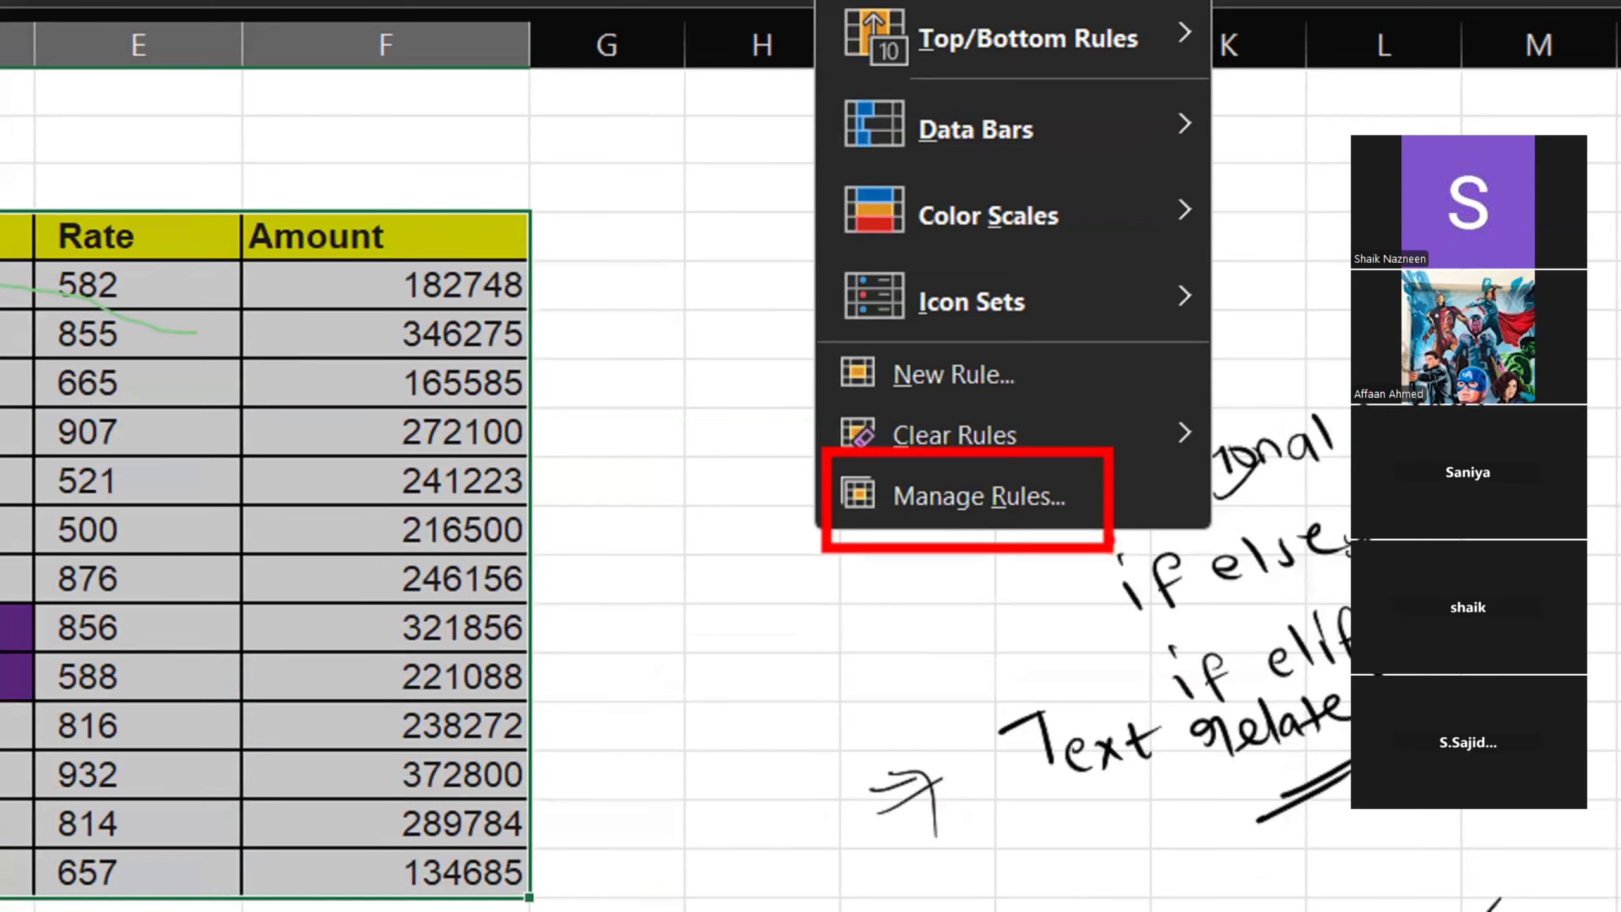
pyautogui.press('Escape')
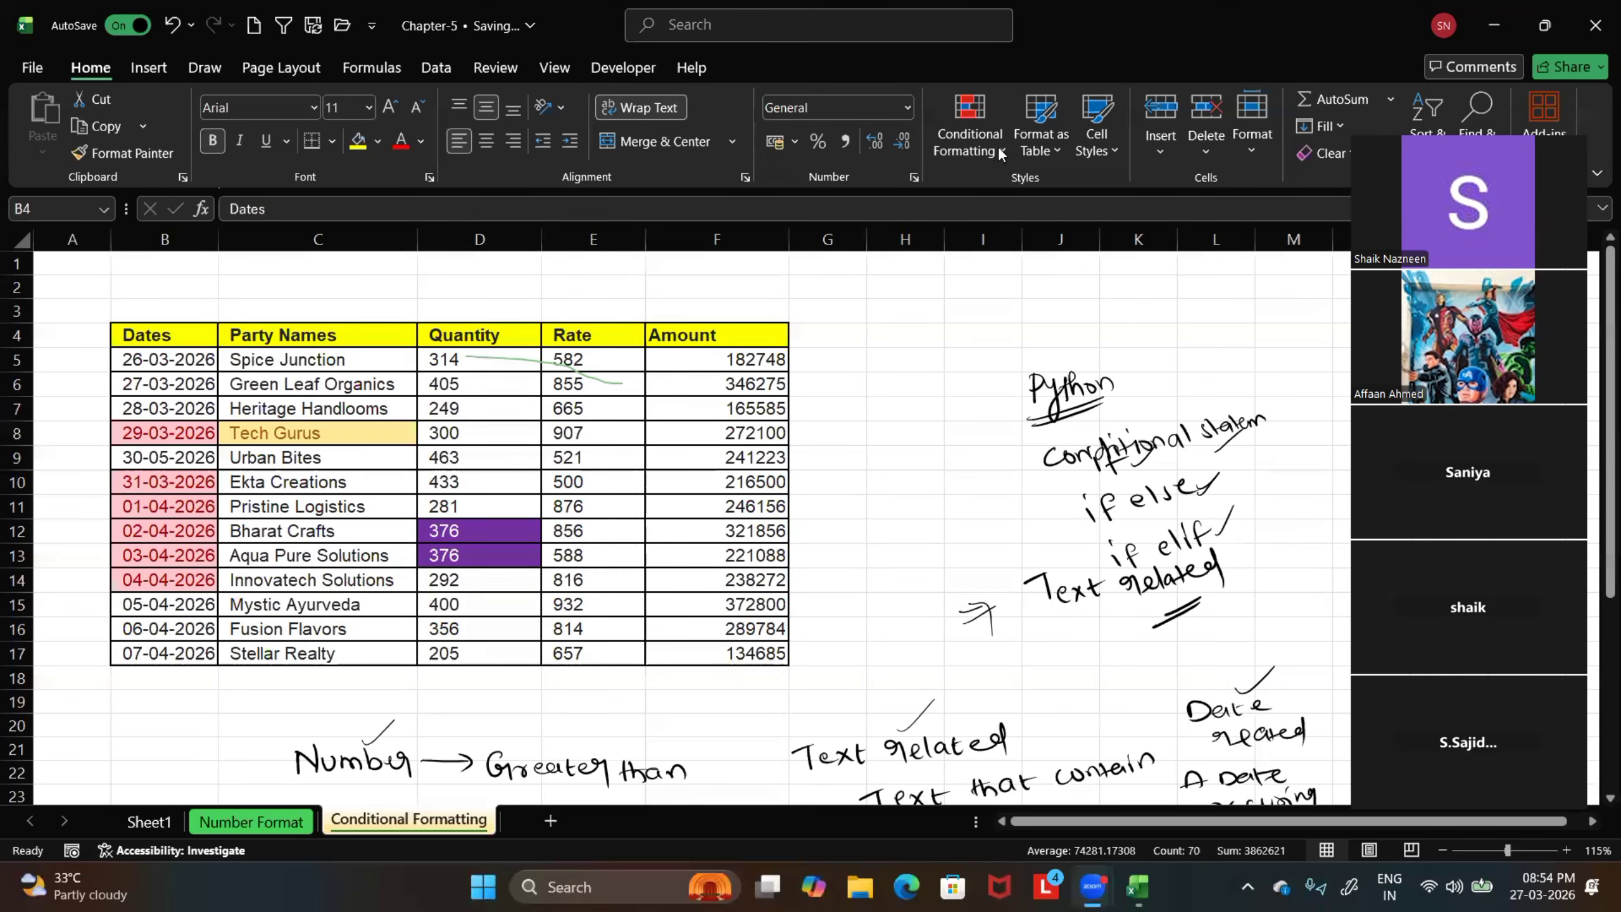
pyautogui.click(1000, 153)
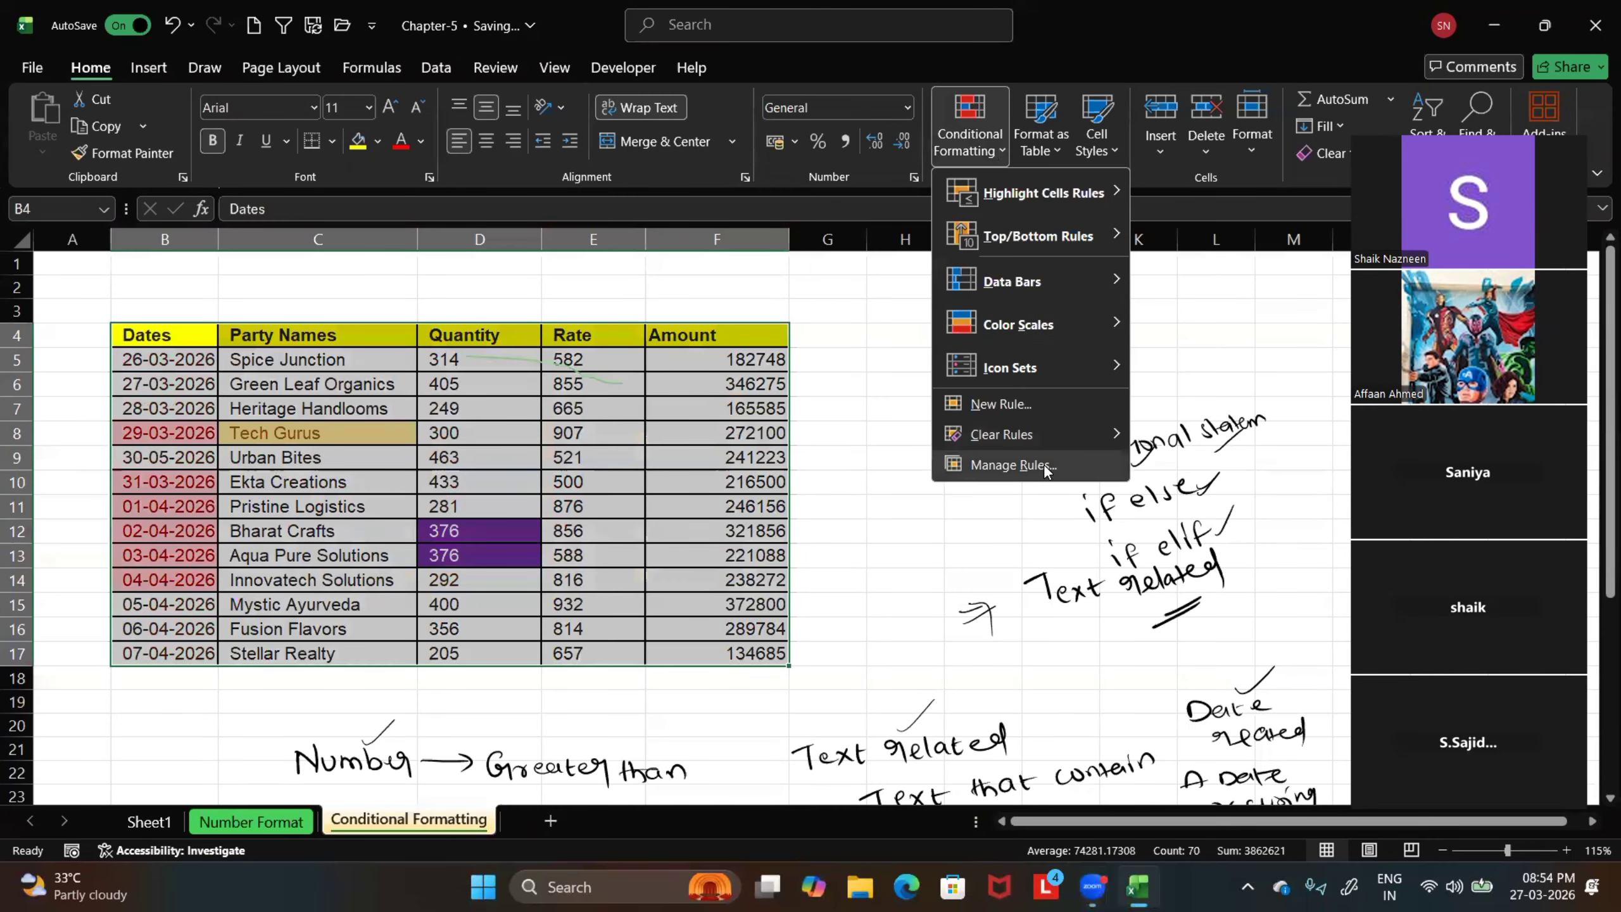
pyautogui.click(1045, 467)
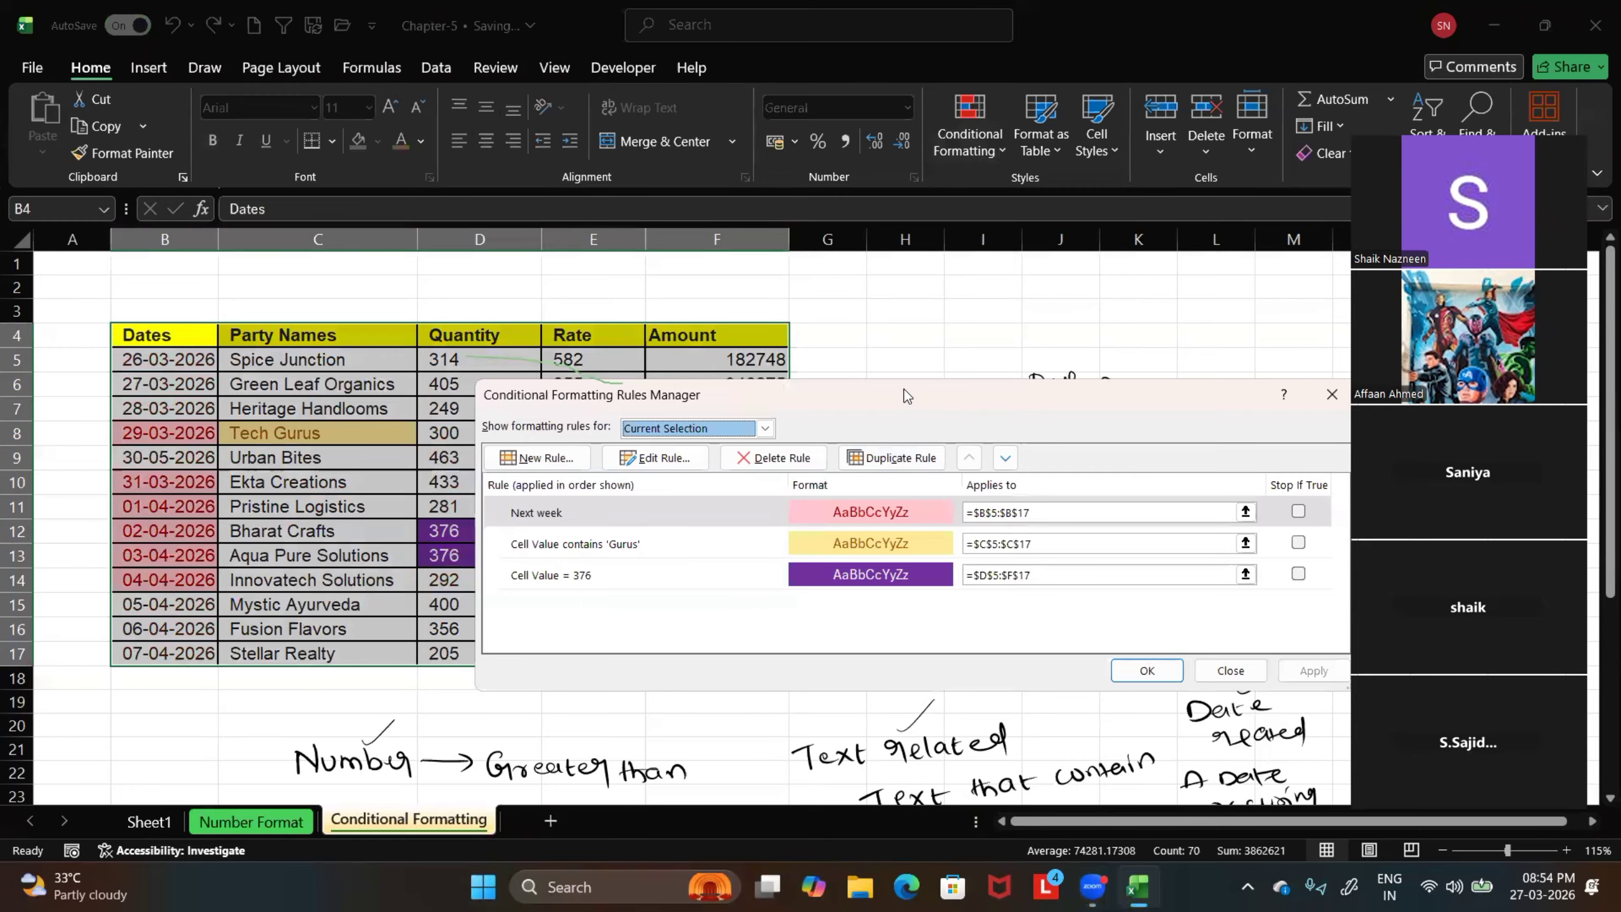
pyautogui.moveTo(904, 389); pyautogui.dragTo(686, 385)
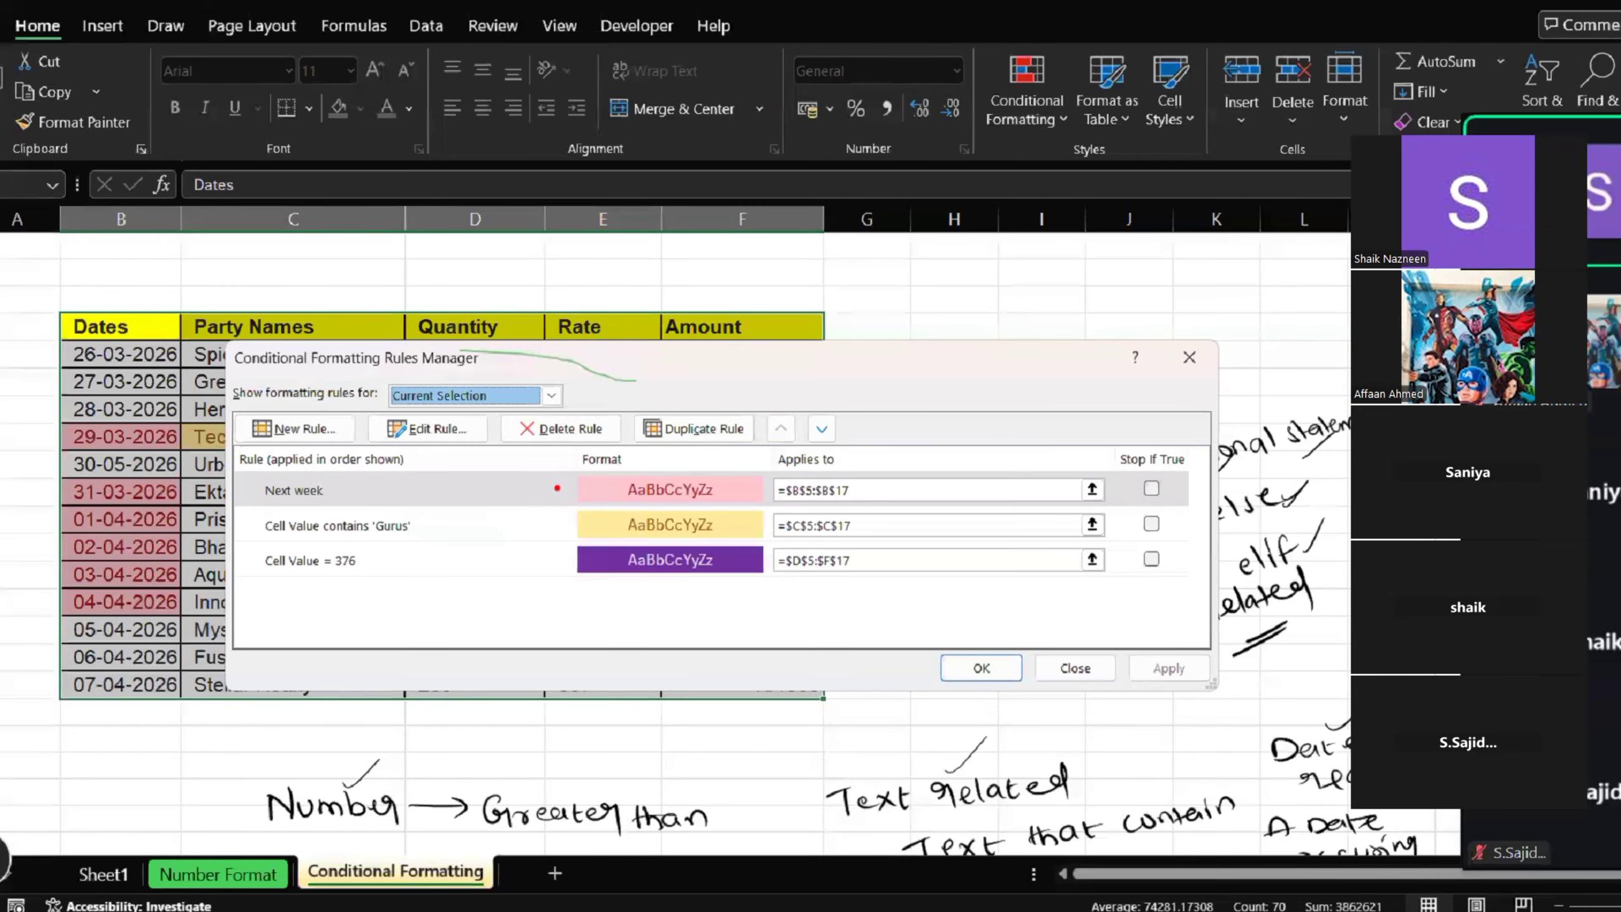
# Examine the listed rules with their formats, the Stop If True option, and the New, Edit, Delete and Duplicate Rule commands
pyautogui.moveTo(557, 488); pyautogui.dragTo(433, 488)
pyautogui.moveTo(553, 518); pyautogui.dragTo(407, 518)
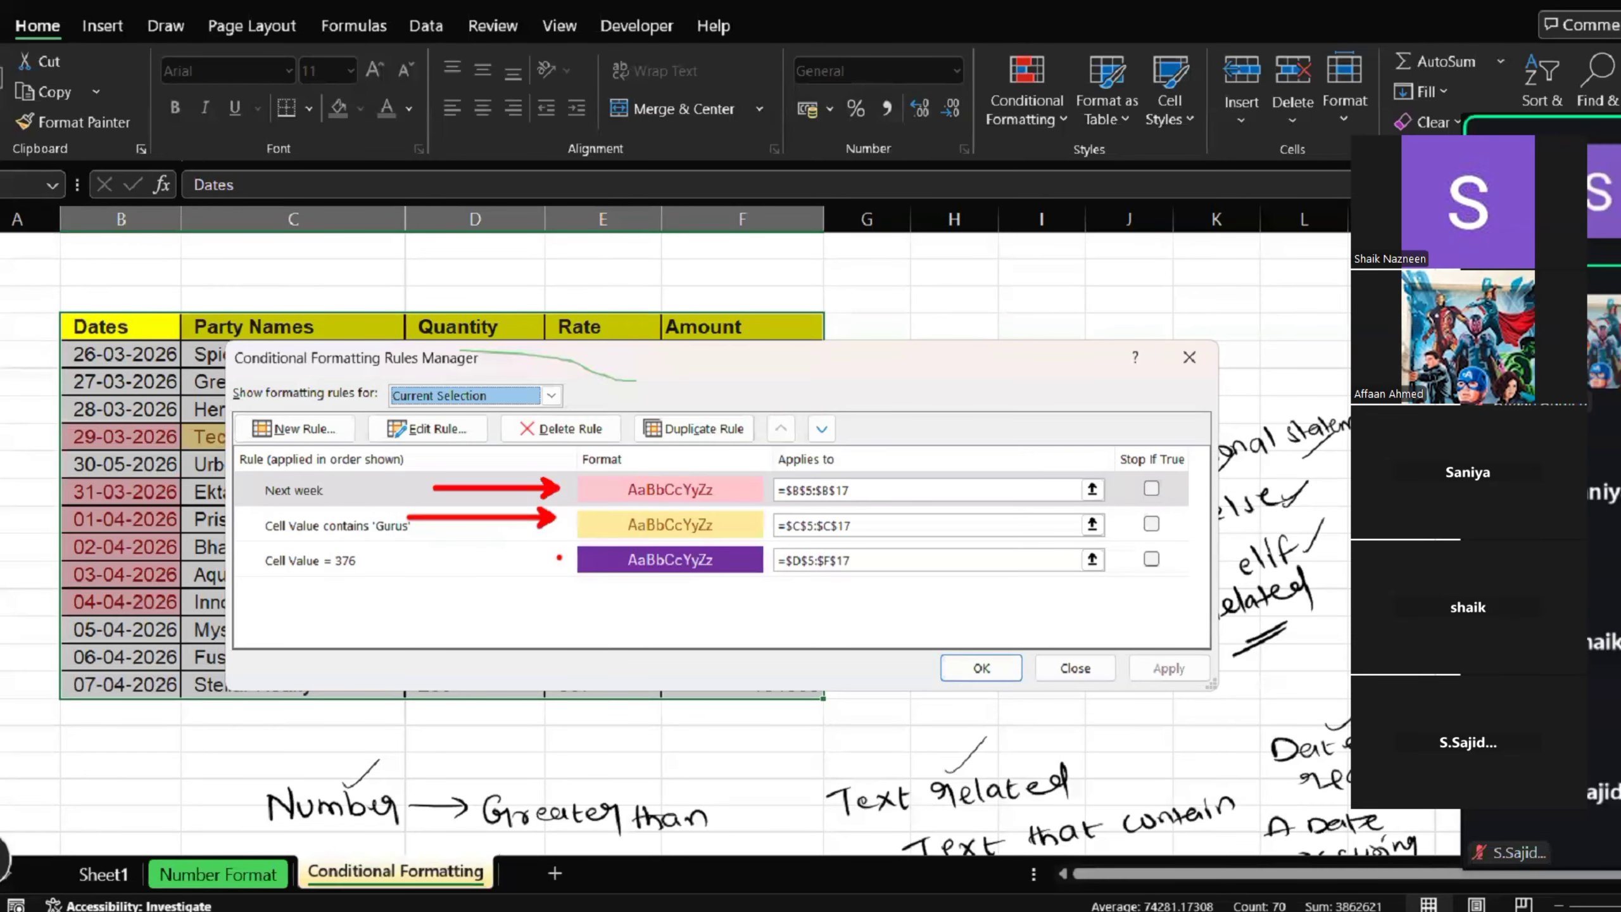
pyautogui.moveTo(559, 558); pyautogui.dragTo(407, 557)
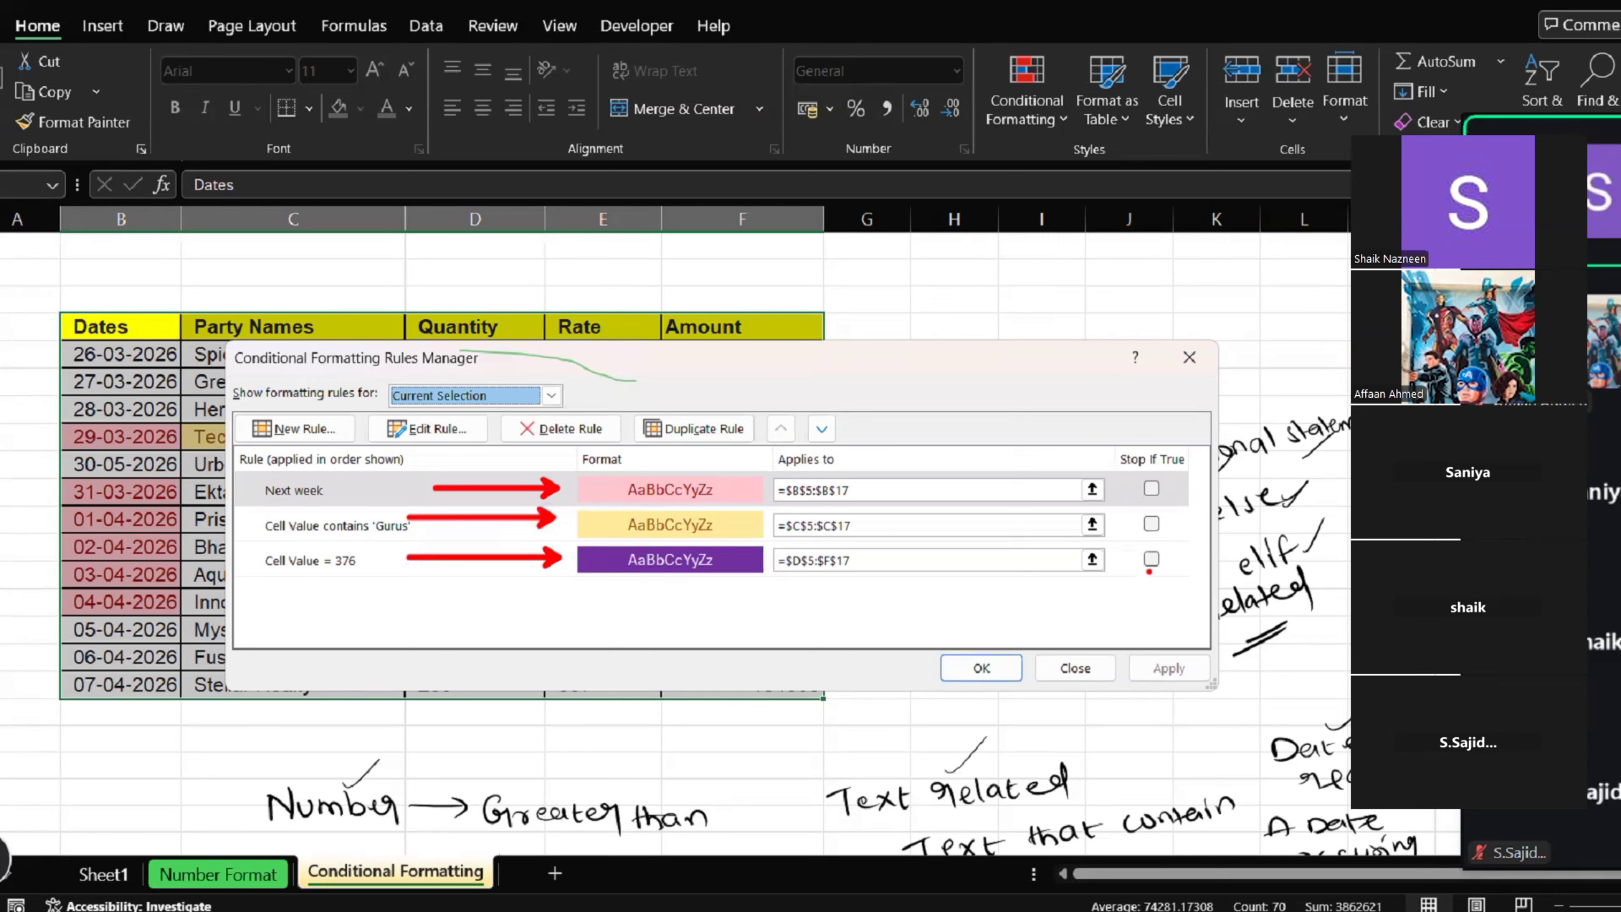
pyautogui.moveTo(1130, 543); pyautogui.dragTo(1198, 593)
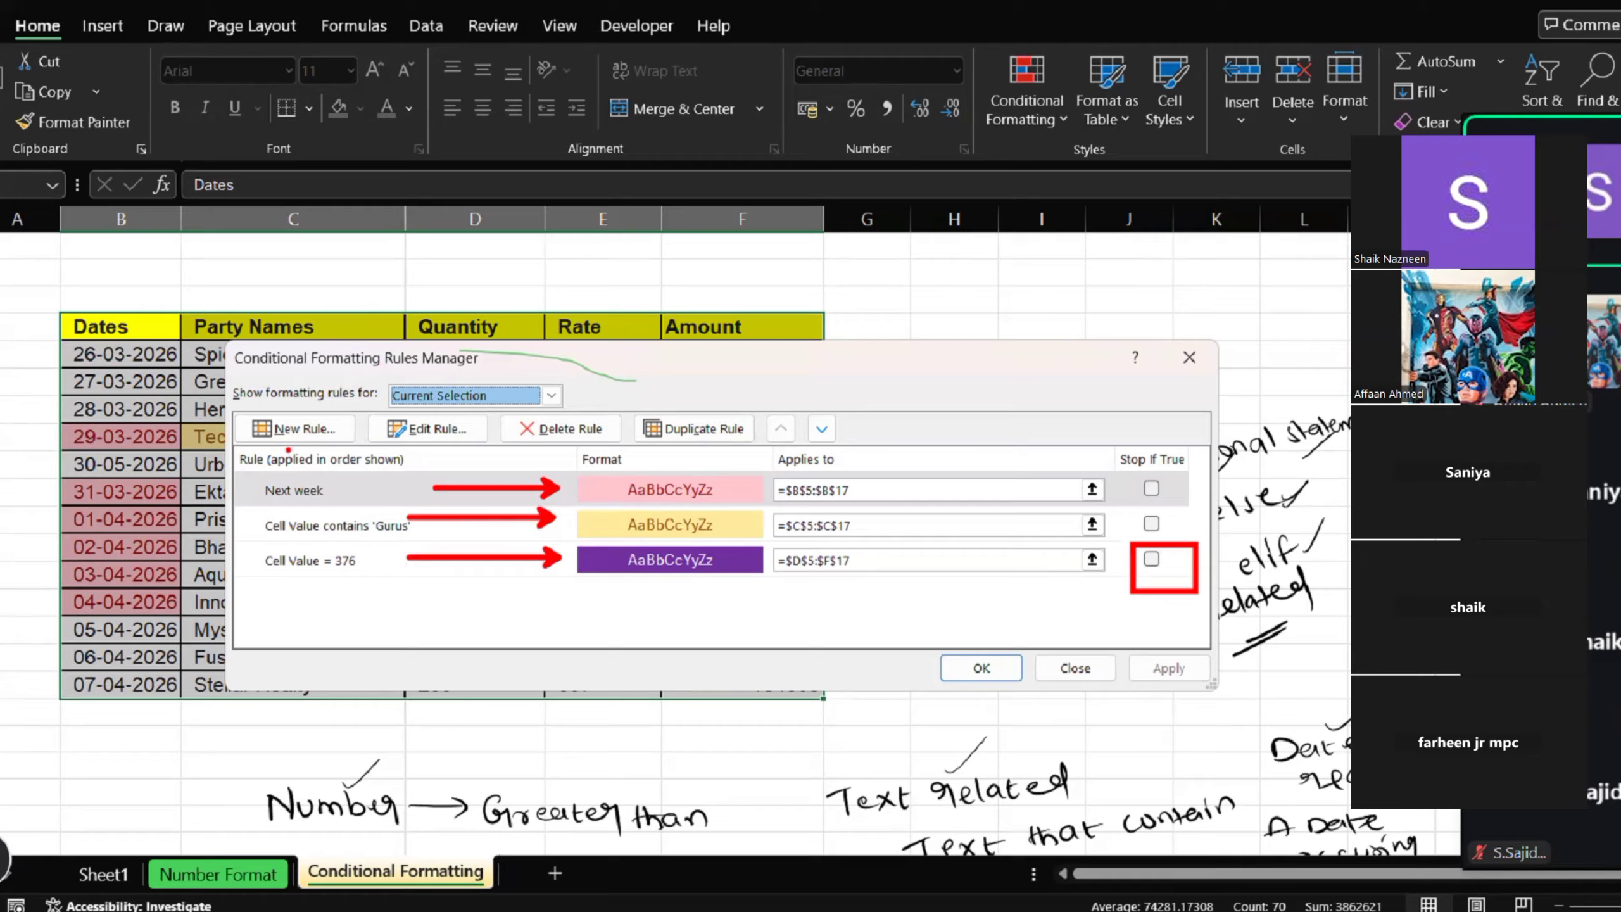
pyautogui.moveTo(271, 458)
pyautogui.mouseDown()
pyautogui.moveTo(291, 454)
pyautogui.moveTo(262, 542)
pyautogui.mouseUp()
pyautogui.moveTo(372, 612); pyautogui.dragTo(421, 429)
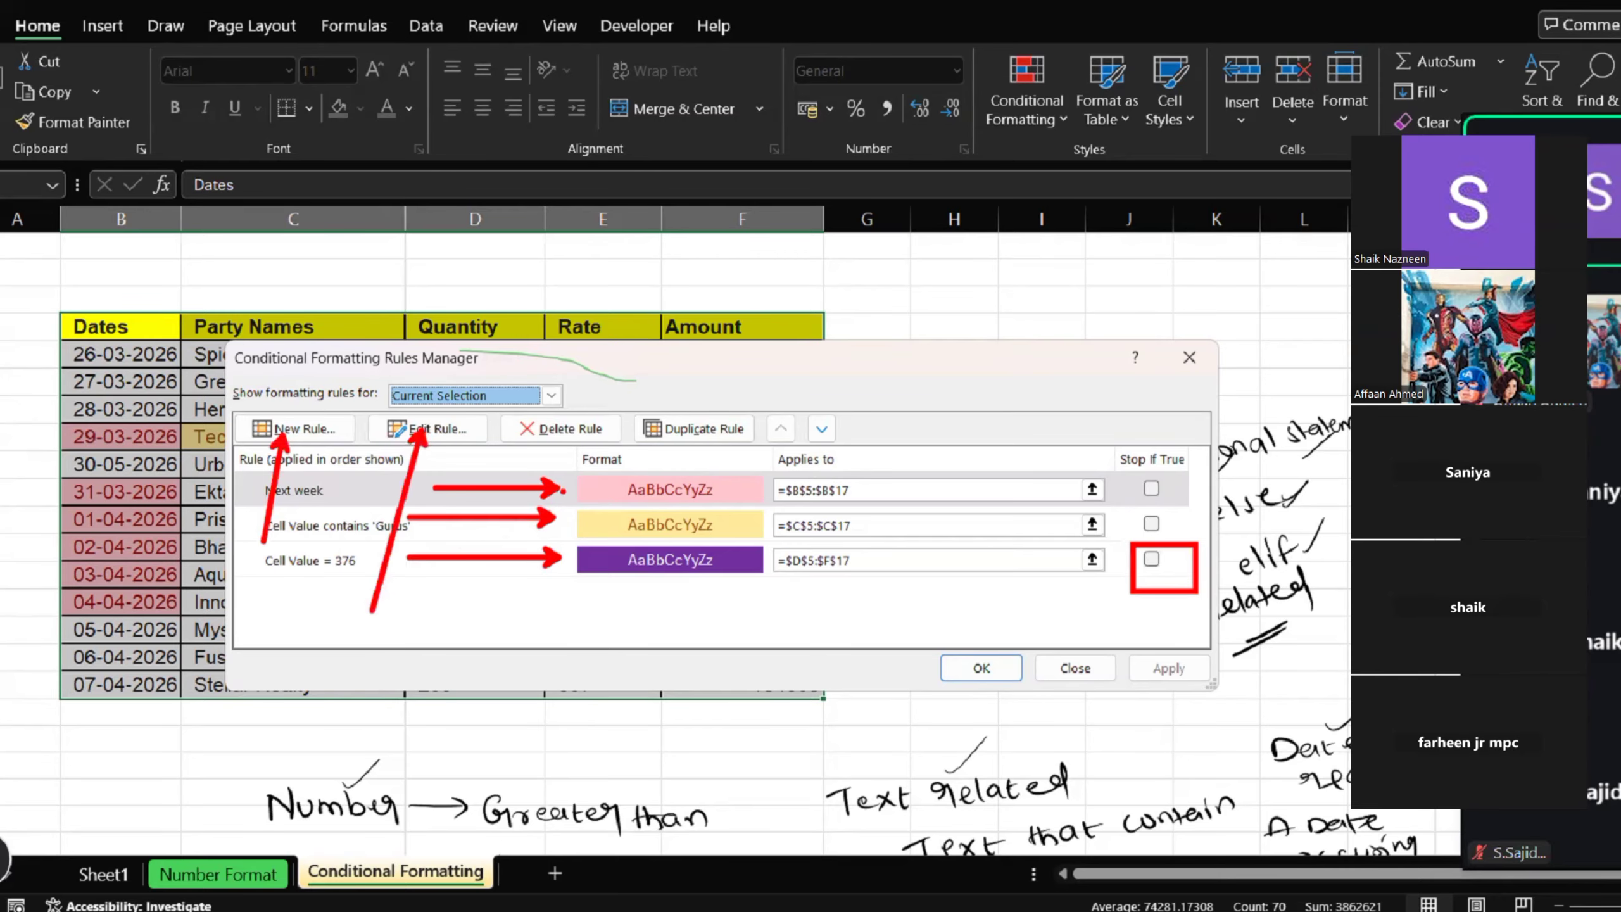
pyautogui.moveTo(577, 436); pyautogui.dragTo(542, 693)
pyautogui.moveTo(568, 455); pyautogui.dragTo(587, 454)
pyautogui.moveTo(698, 426); pyautogui.dragTo(698, 587)
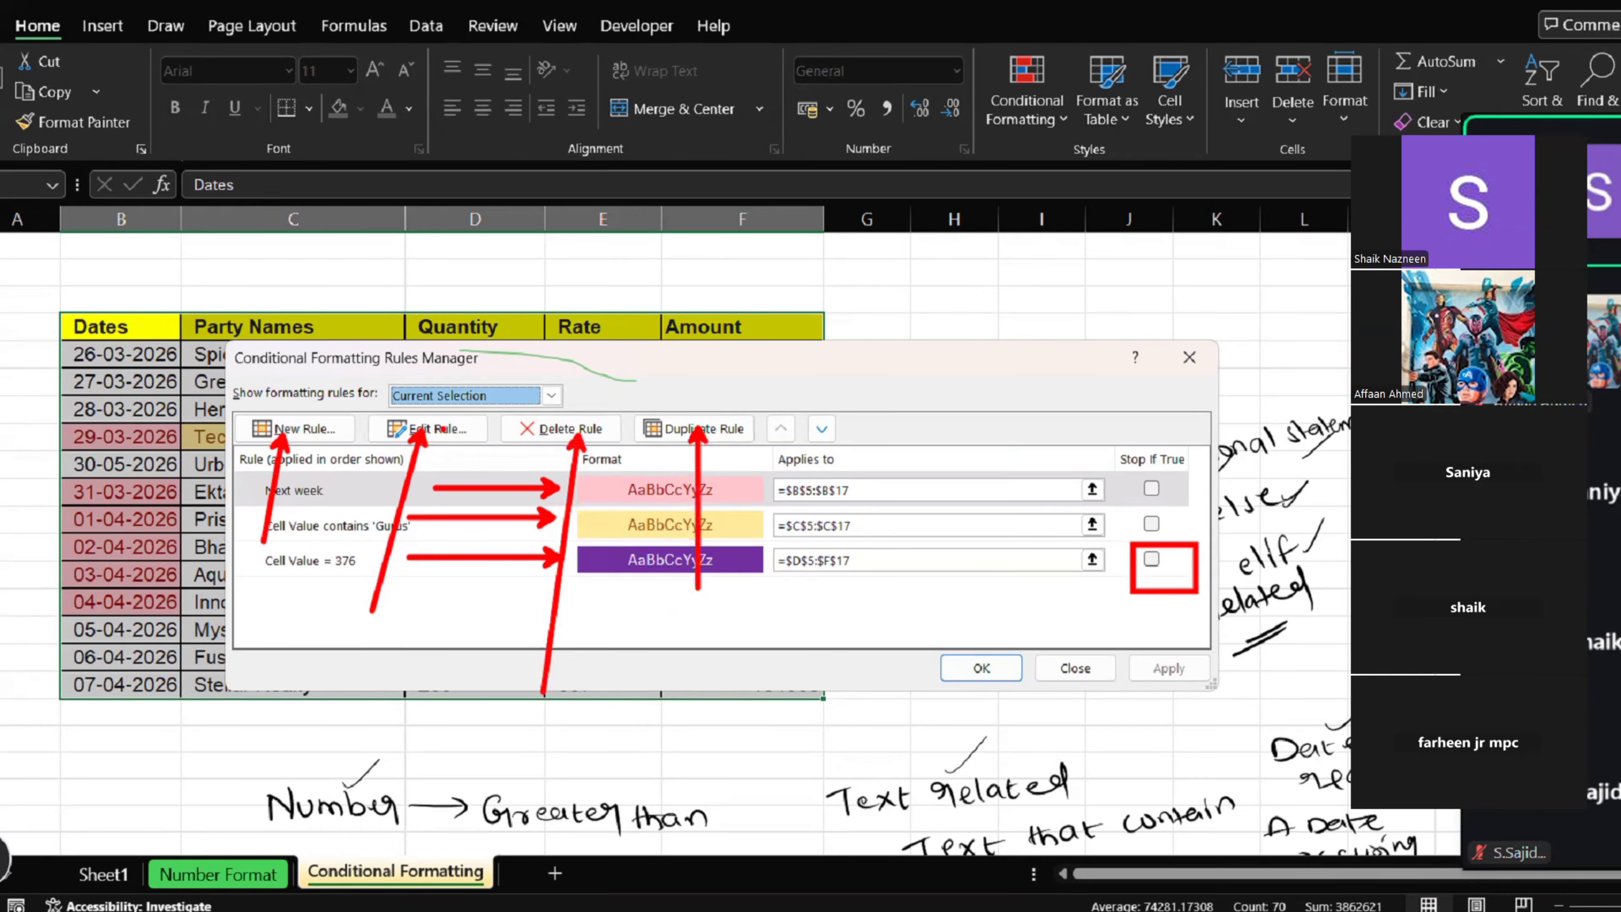
pyautogui.moveTo(342, 402); pyautogui.dragTo(507, 456)
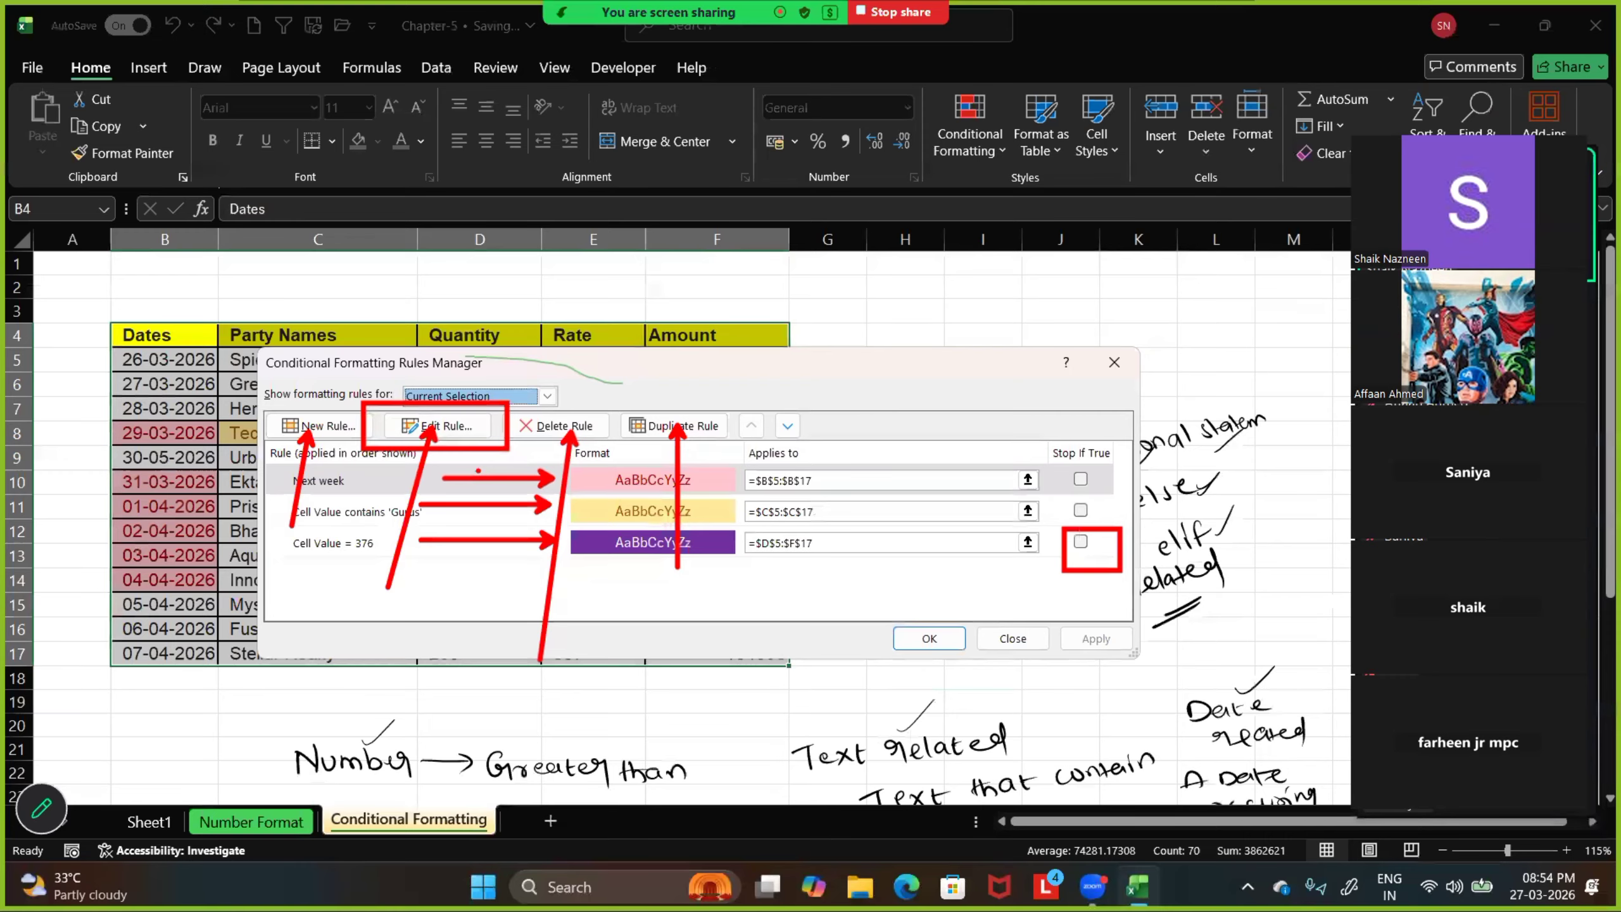
pyautogui.press('Escape')
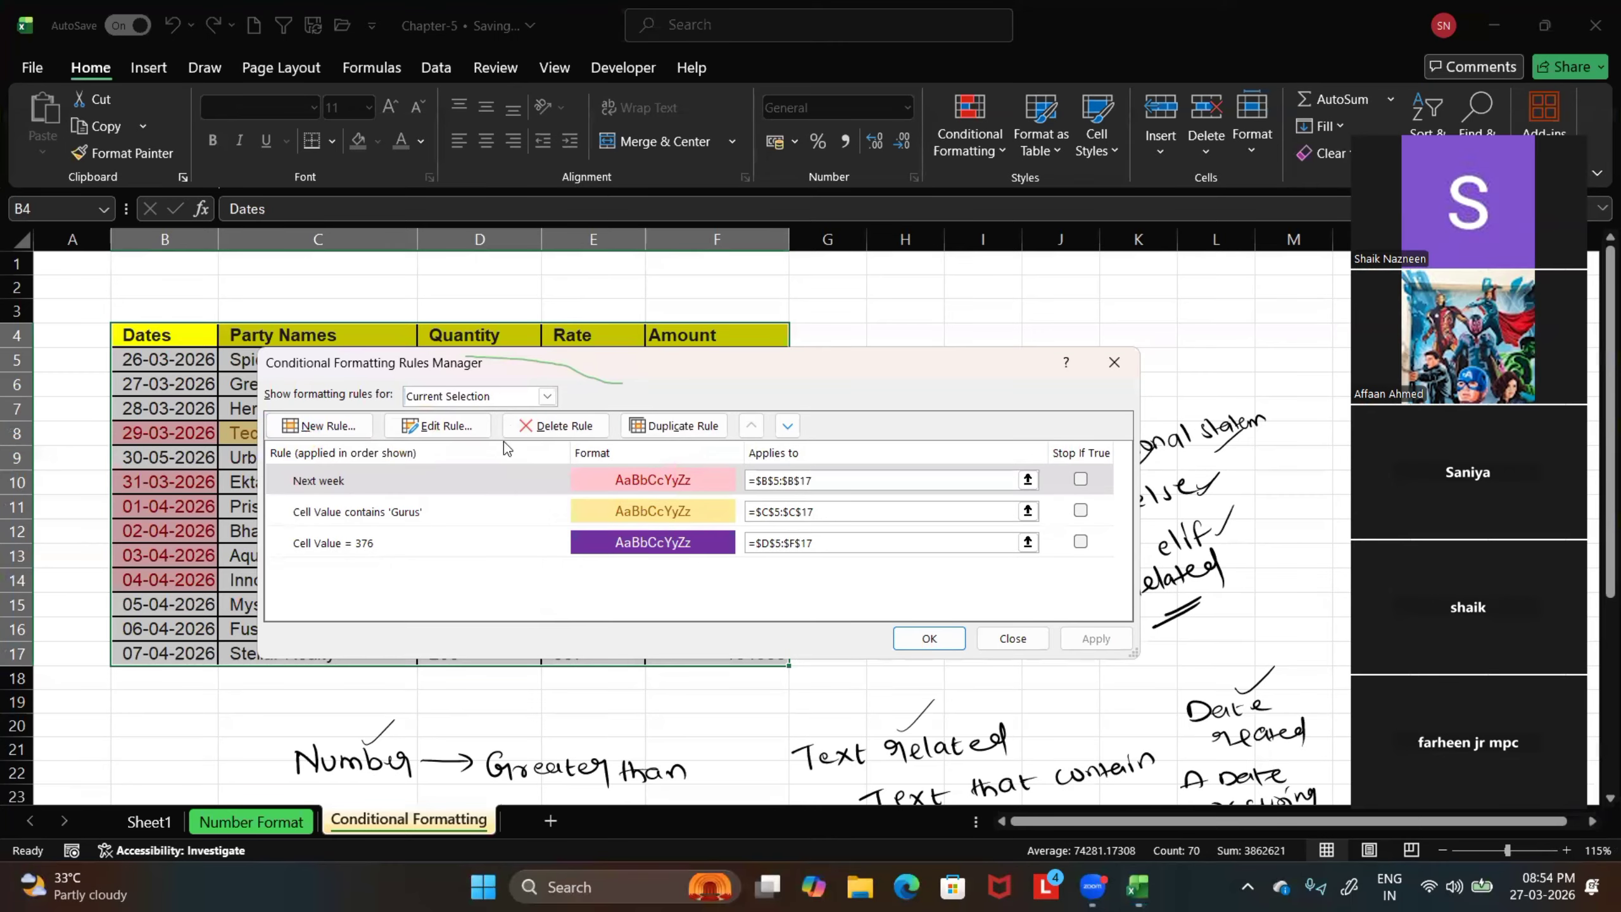
# Show the formatting rules for This Worksheet and turn on Stop If True for the Cell Value = 376 rule
pyautogui.click(547, 395)
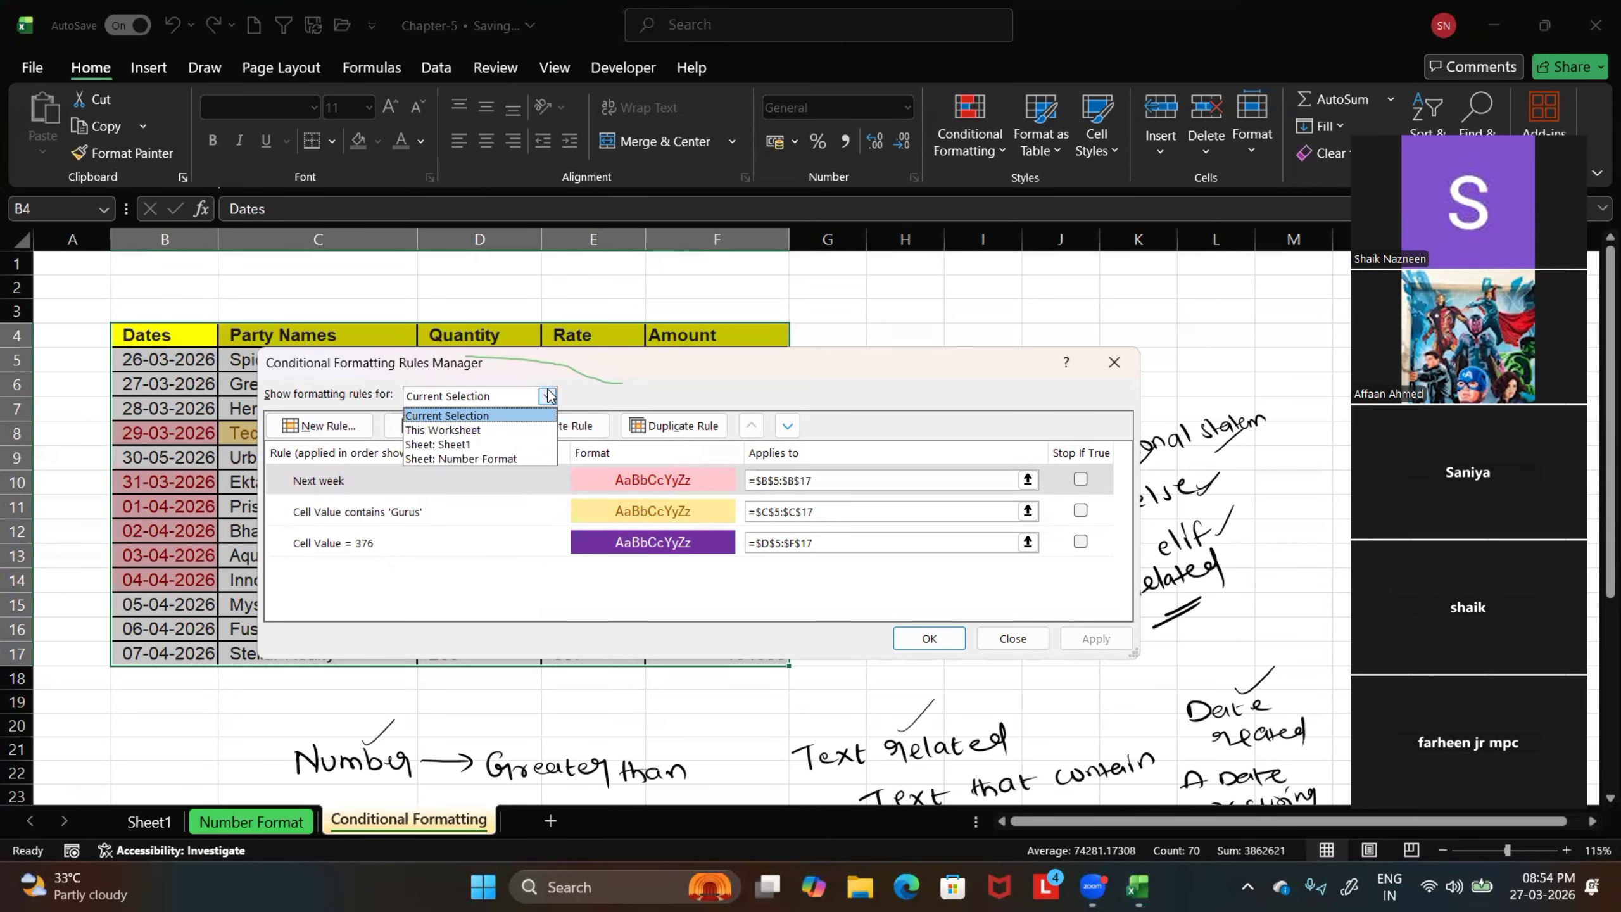
pyautogui.click(449, 430)
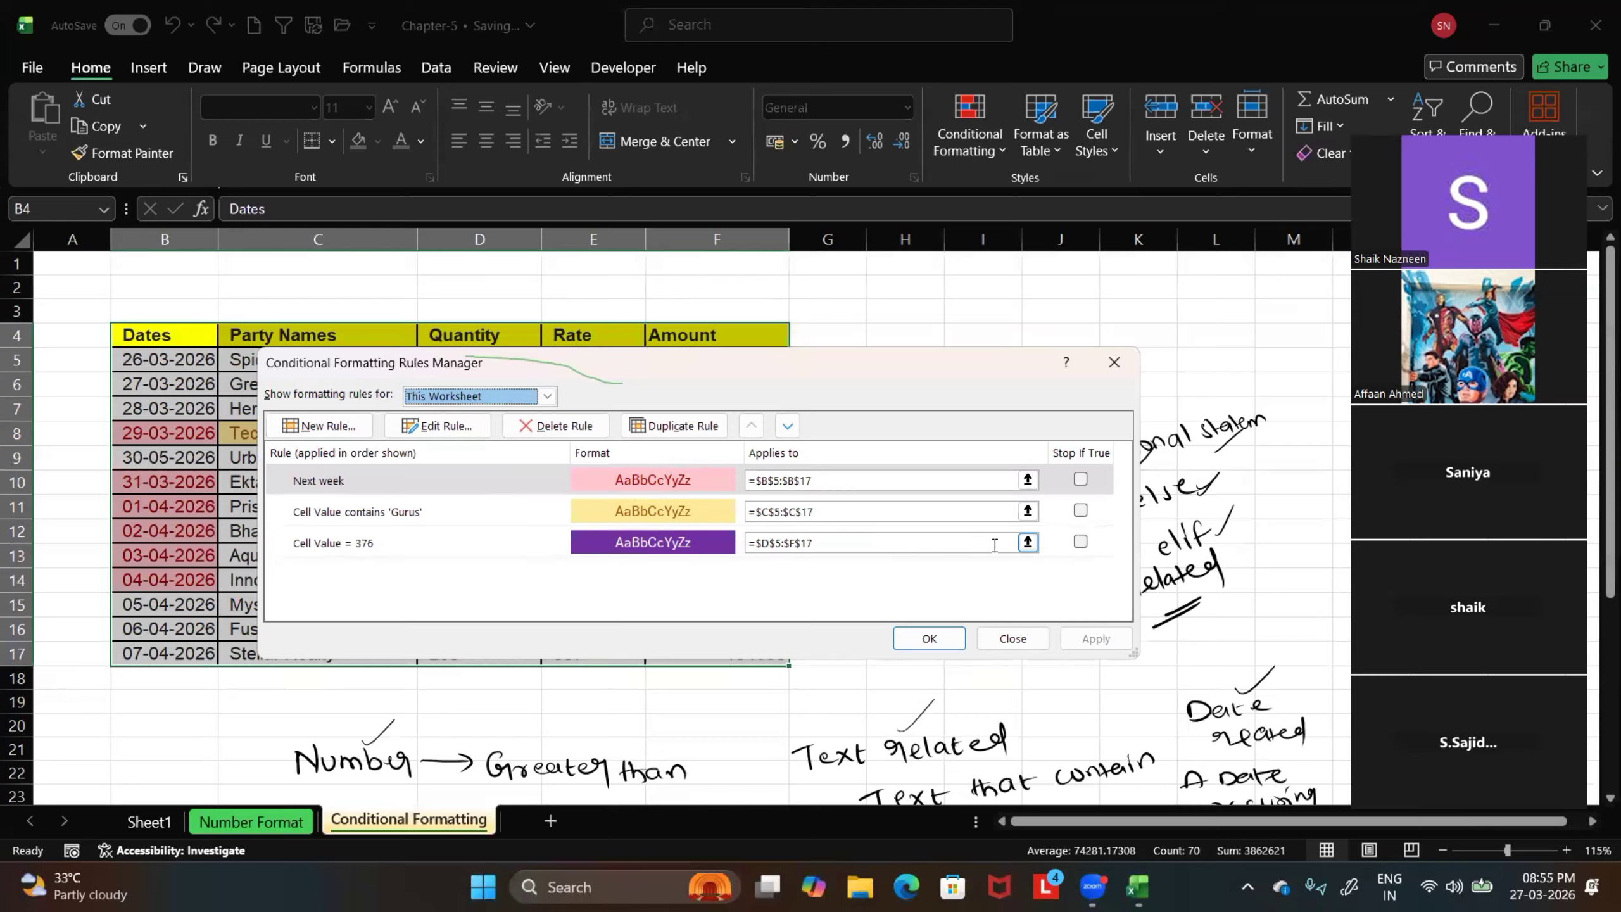
pyautogui.click(1079, 542)
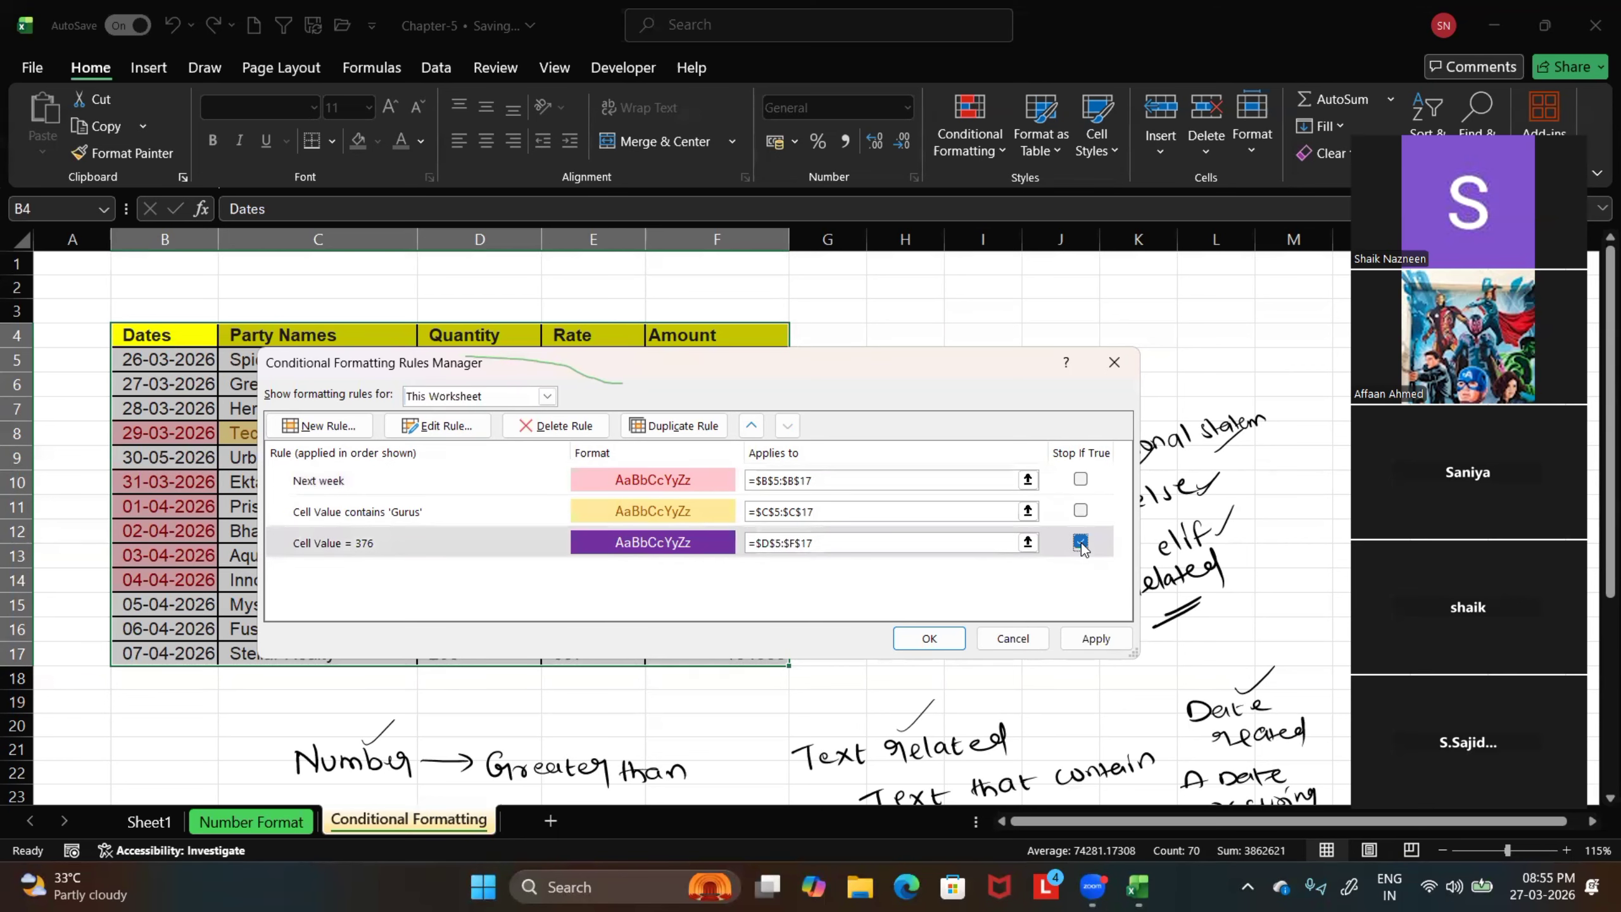
pyautogui.click(447, 427)
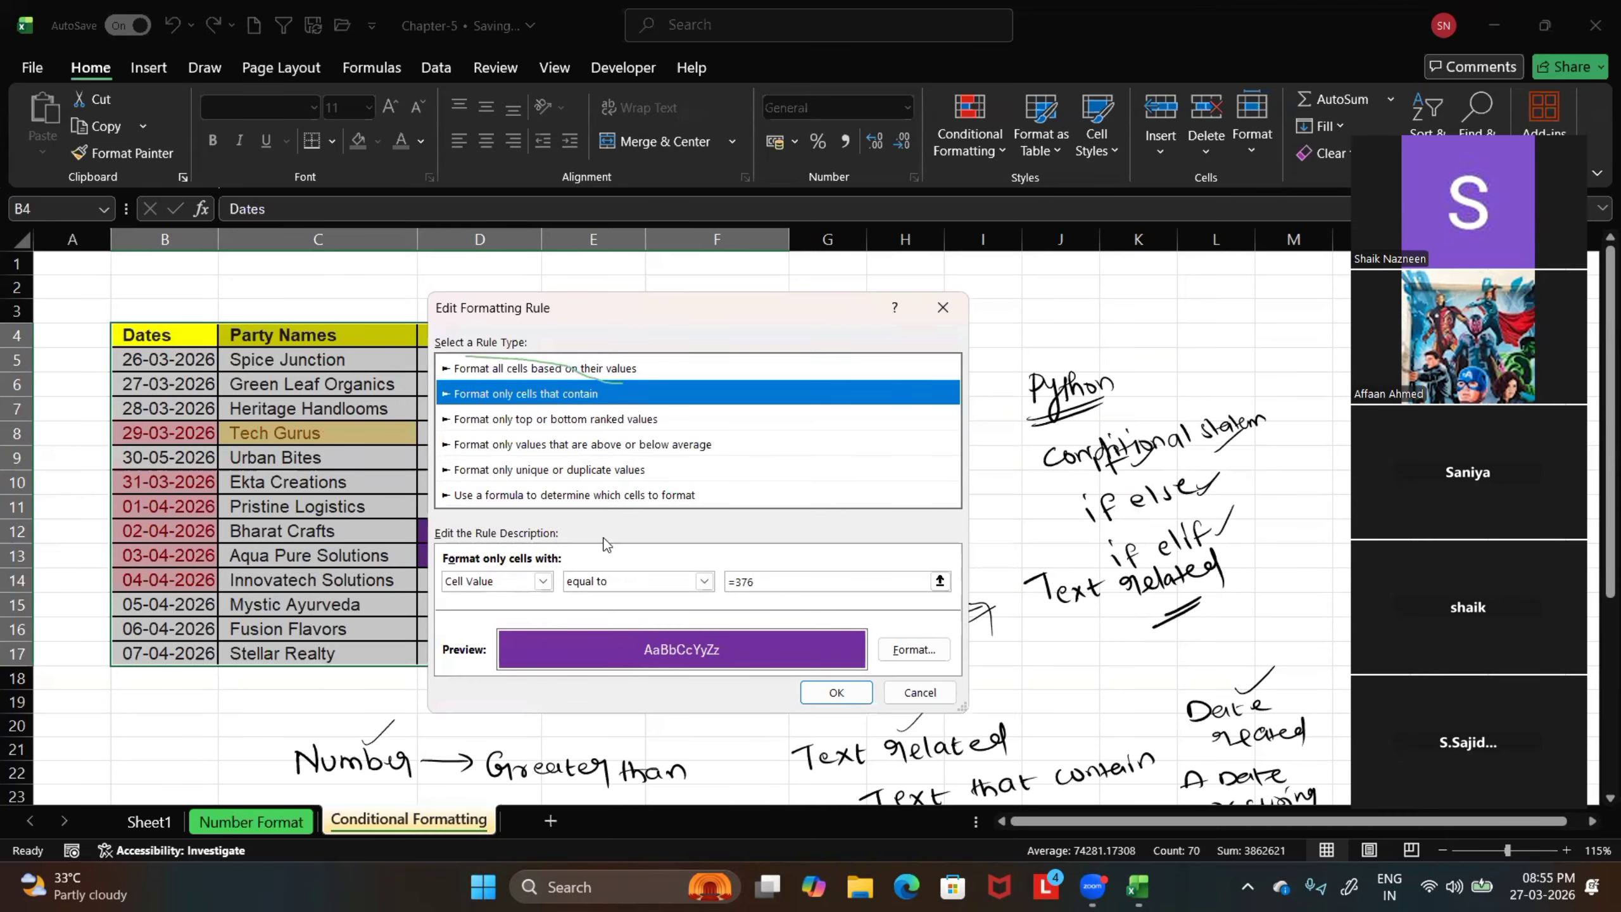
pyautogui.click(943, 307)
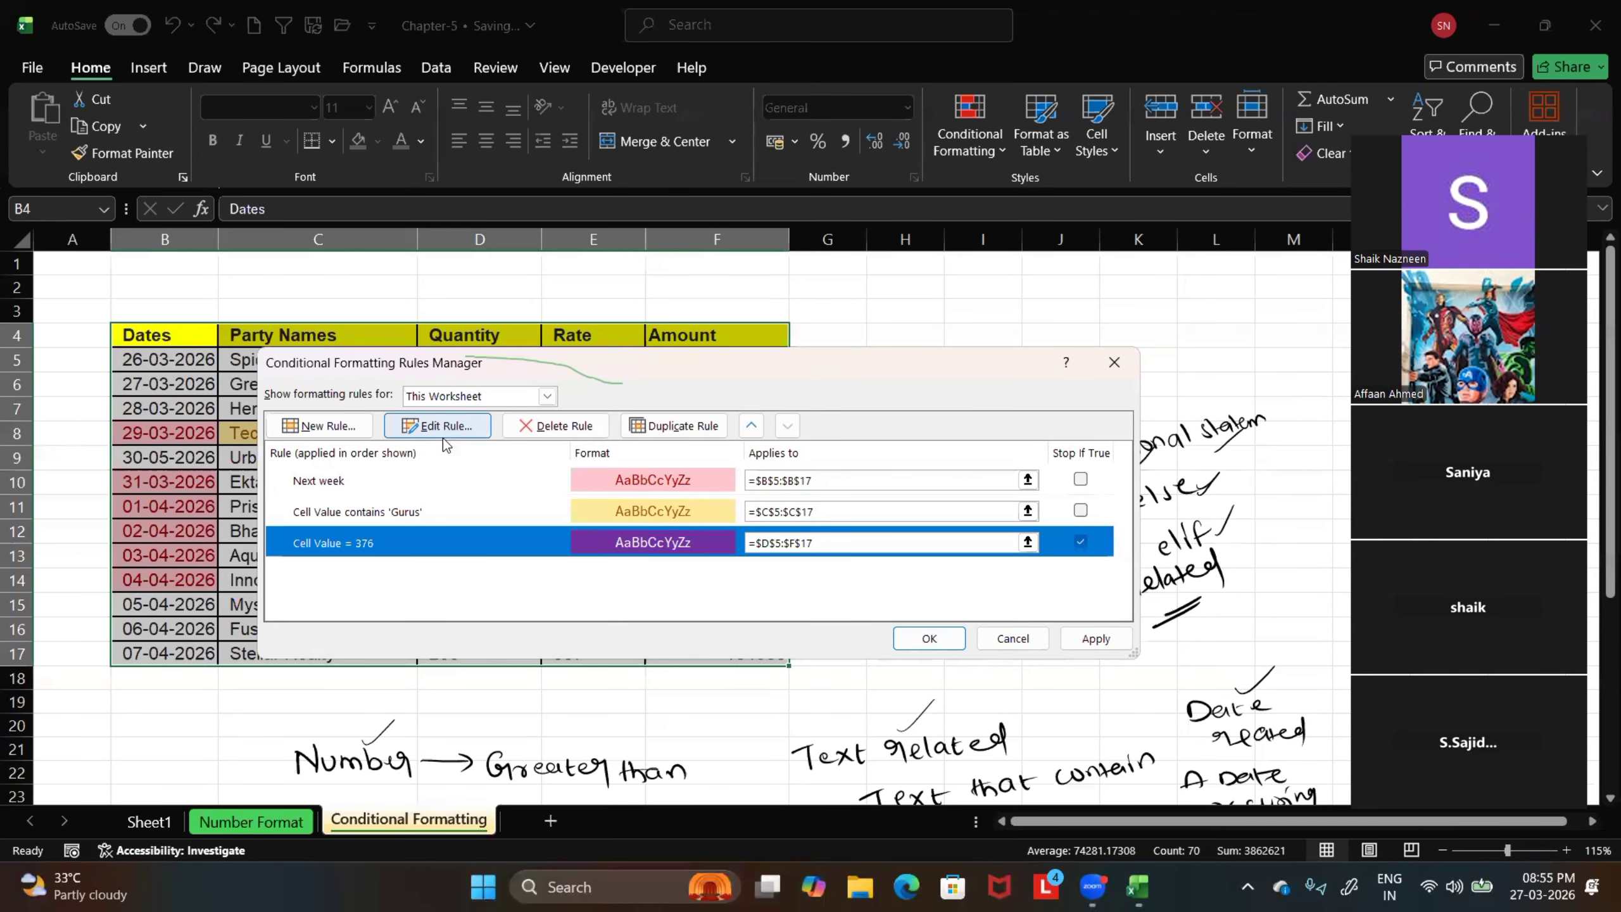
pyautogui.click(547, 395)
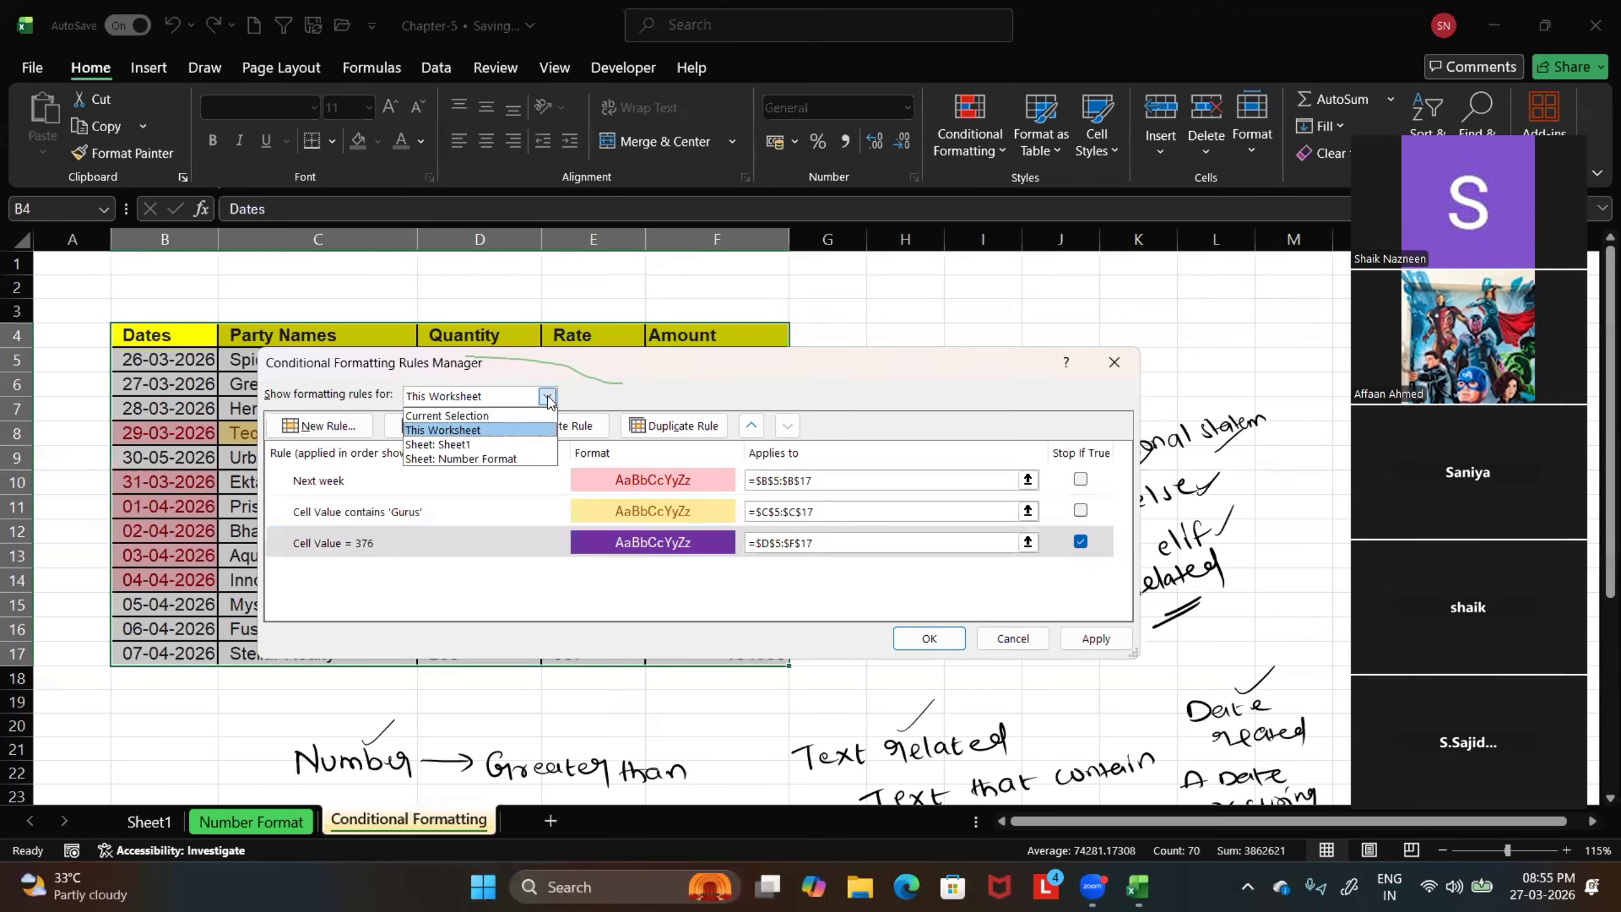
pyautogui.click(497, 430)
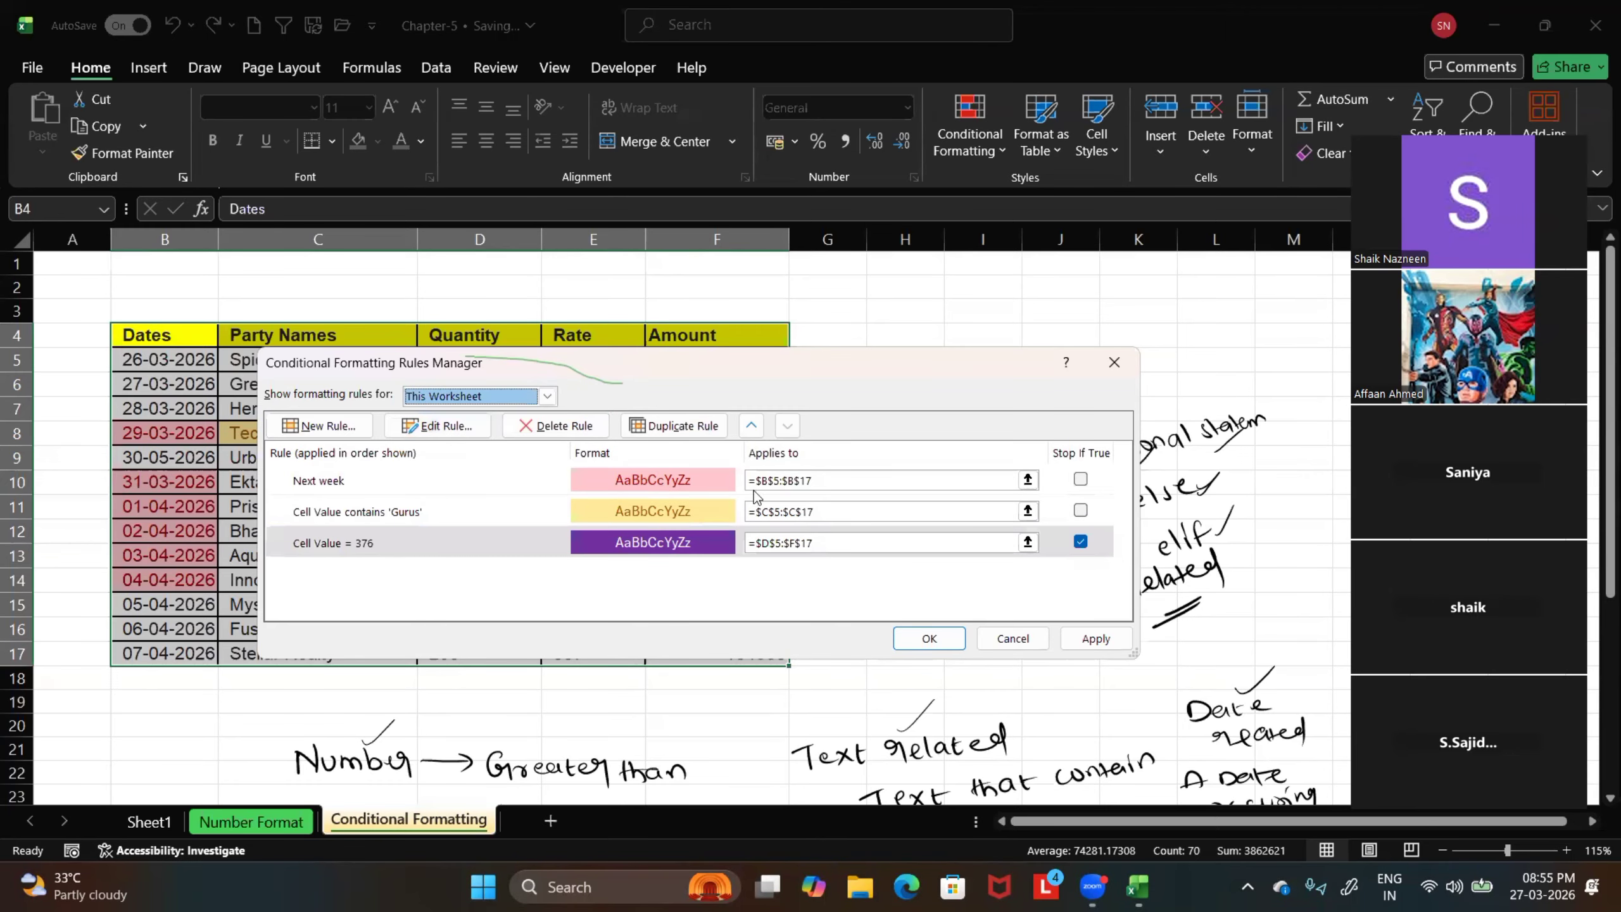
# Edit the Cell Value = 376 rule to use a light pink fill, apply the change and deselect the table
pyautogui.click(653, 539)
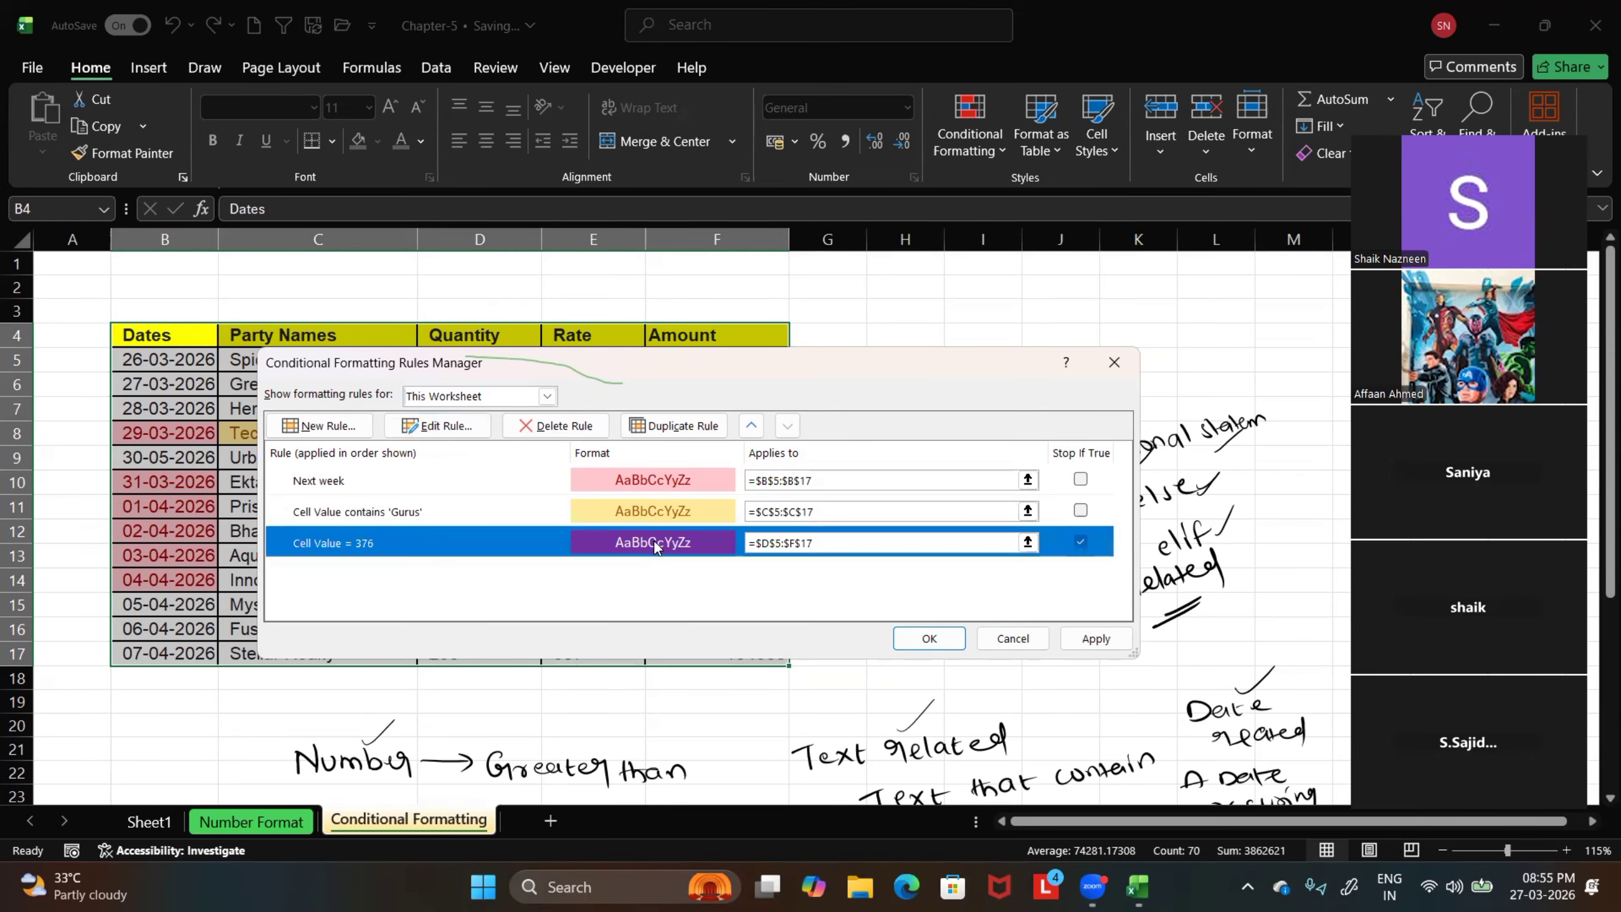
pyautogui.click(445, 426)
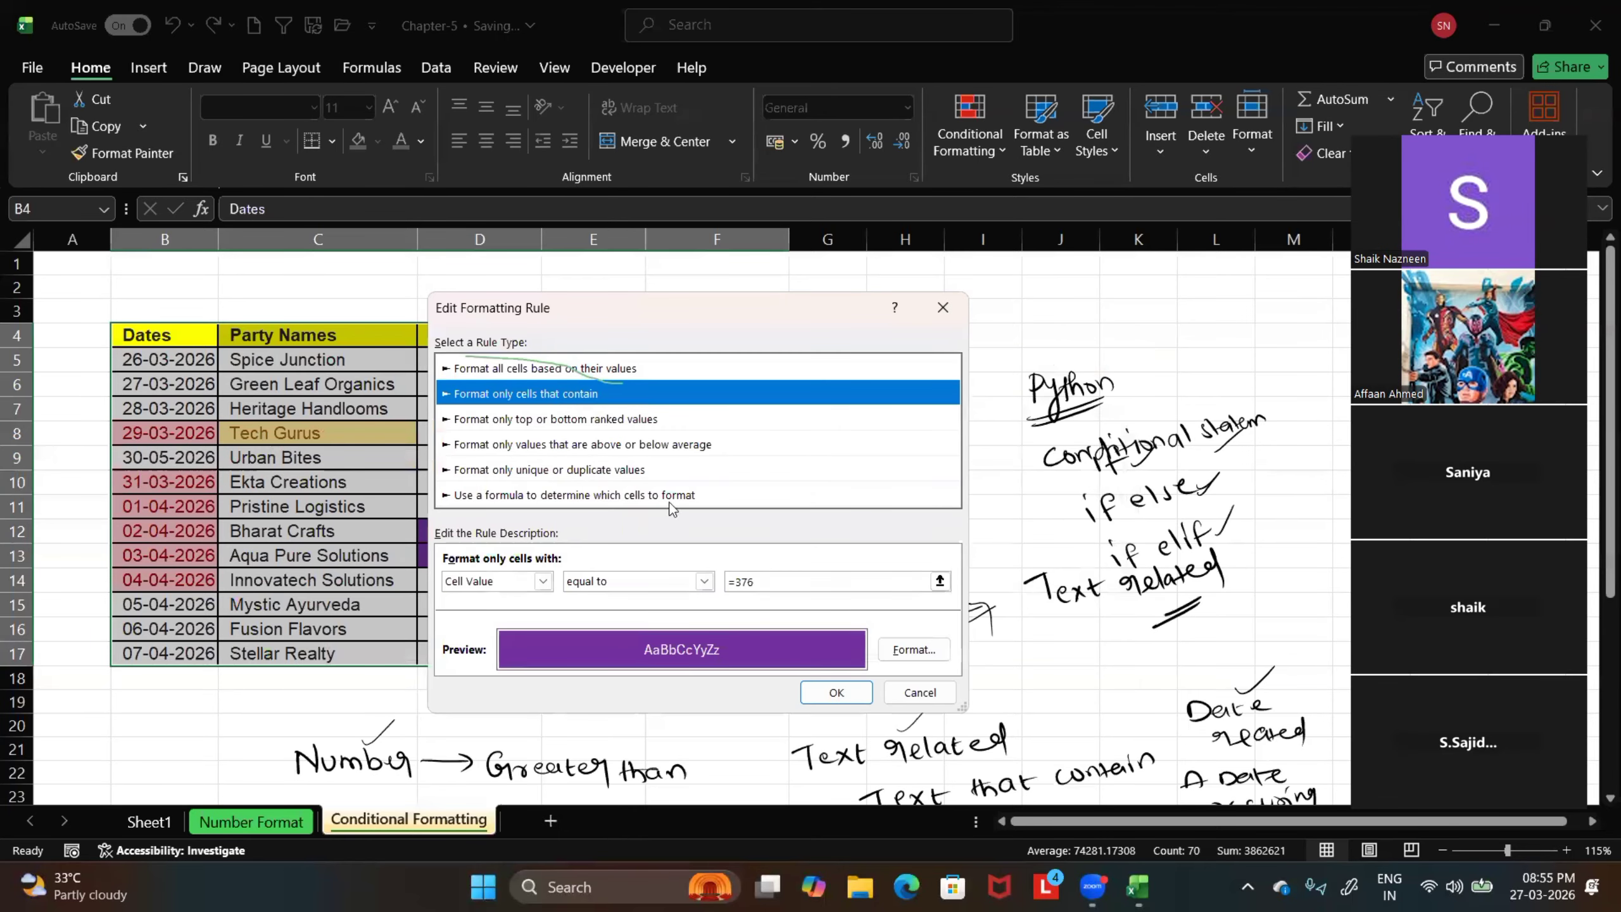
pyautogui.click(912, 649)
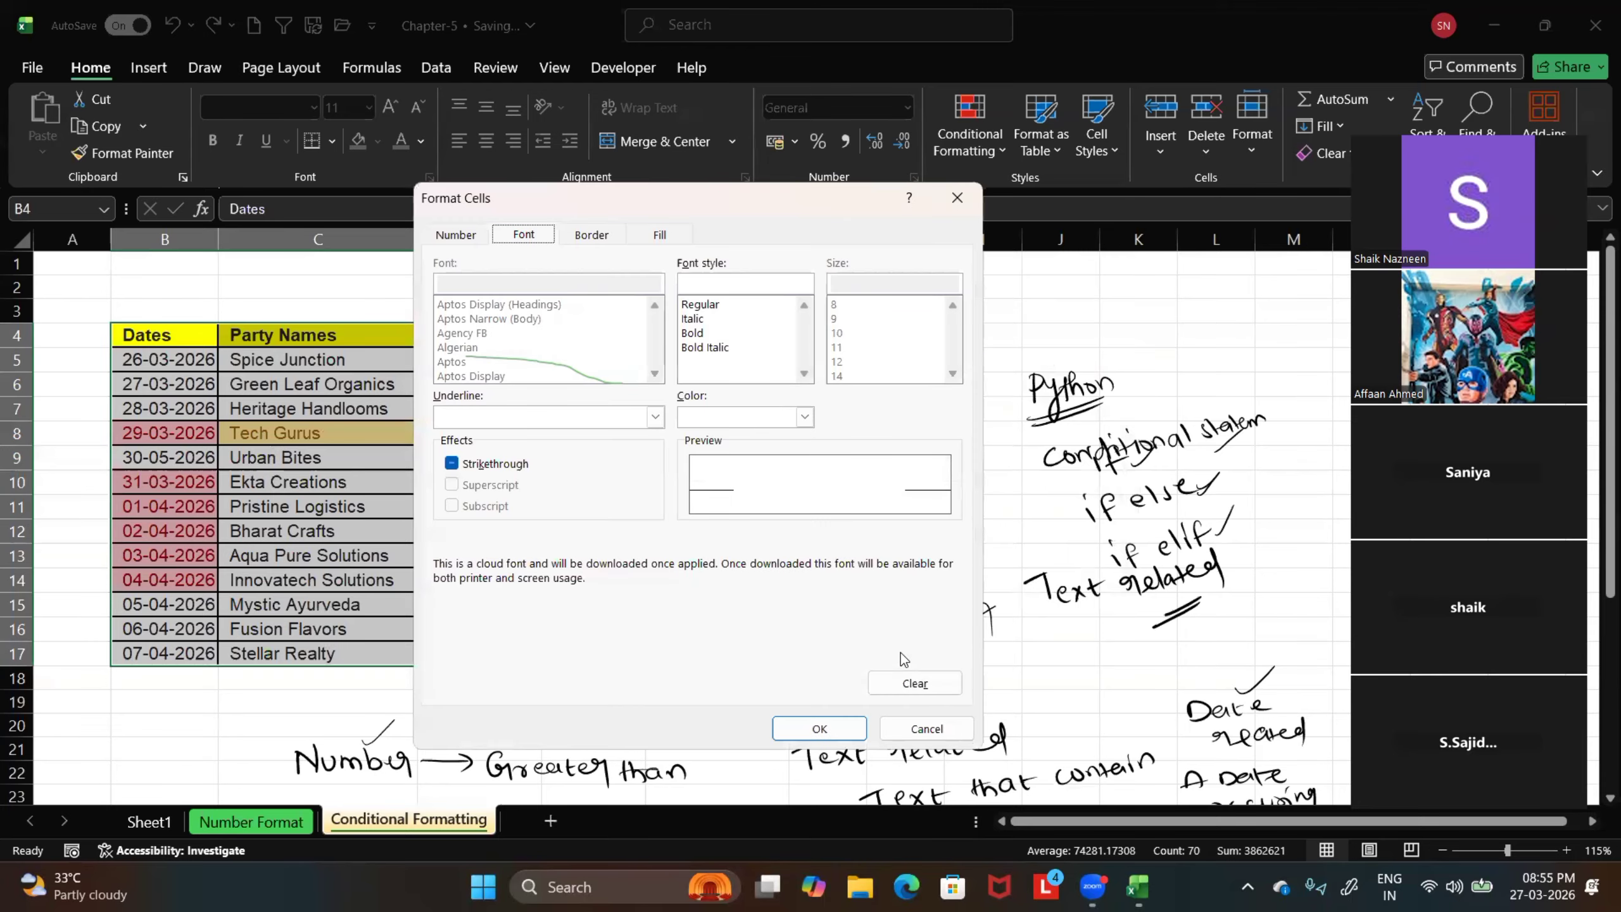
pyautogui.click(657, 235)
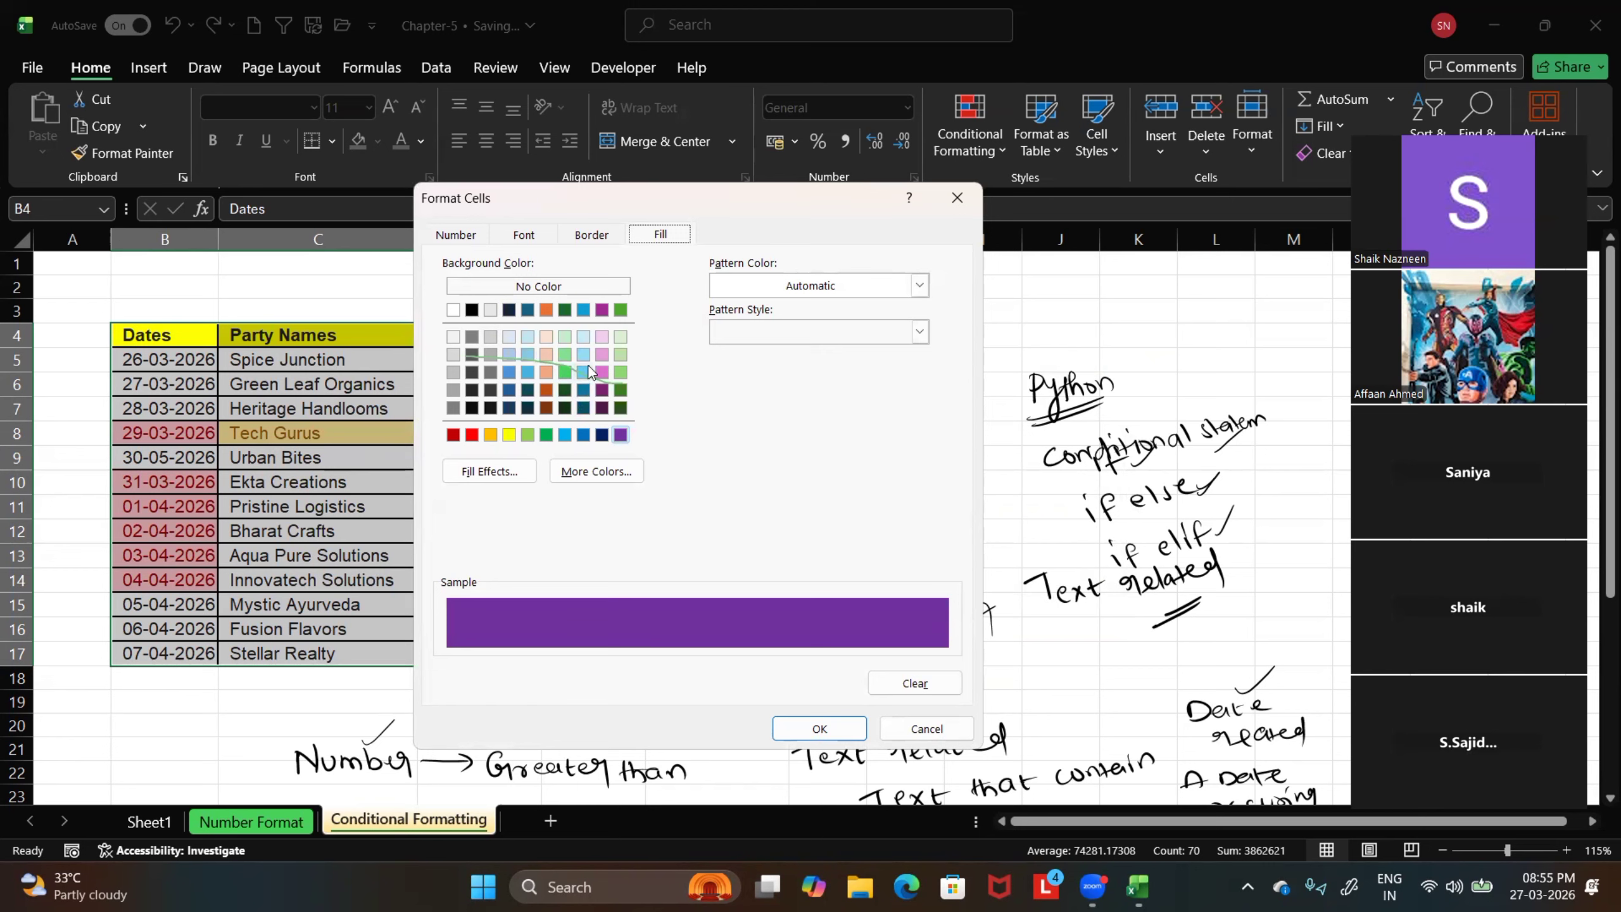
pyautogui.click(602, 337)
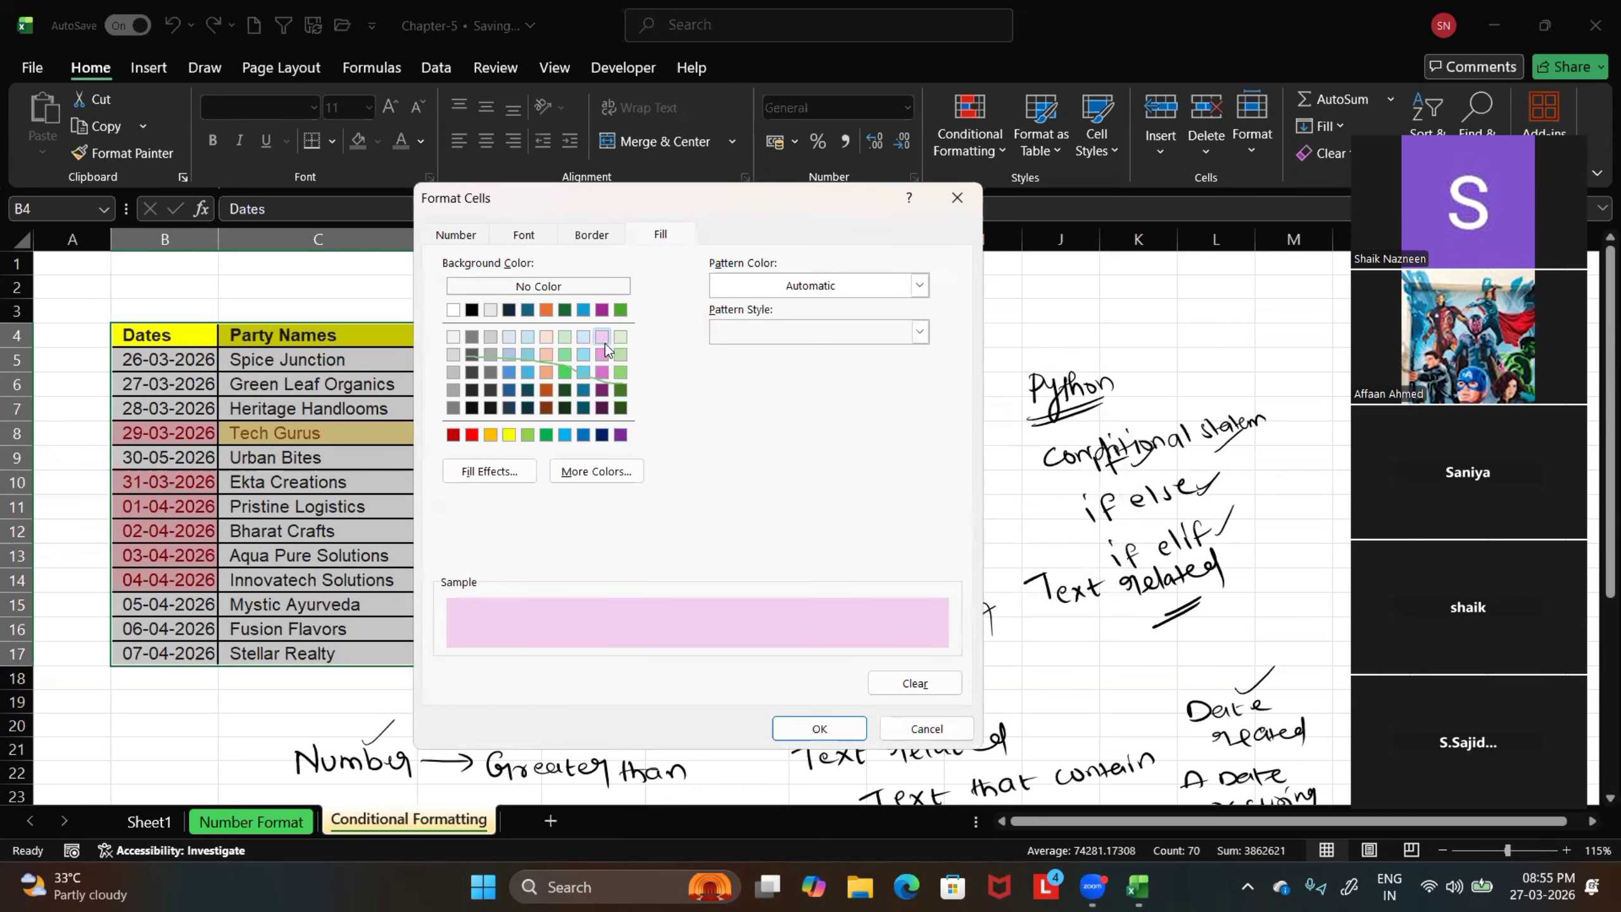
pyautogui.click(819, 729)
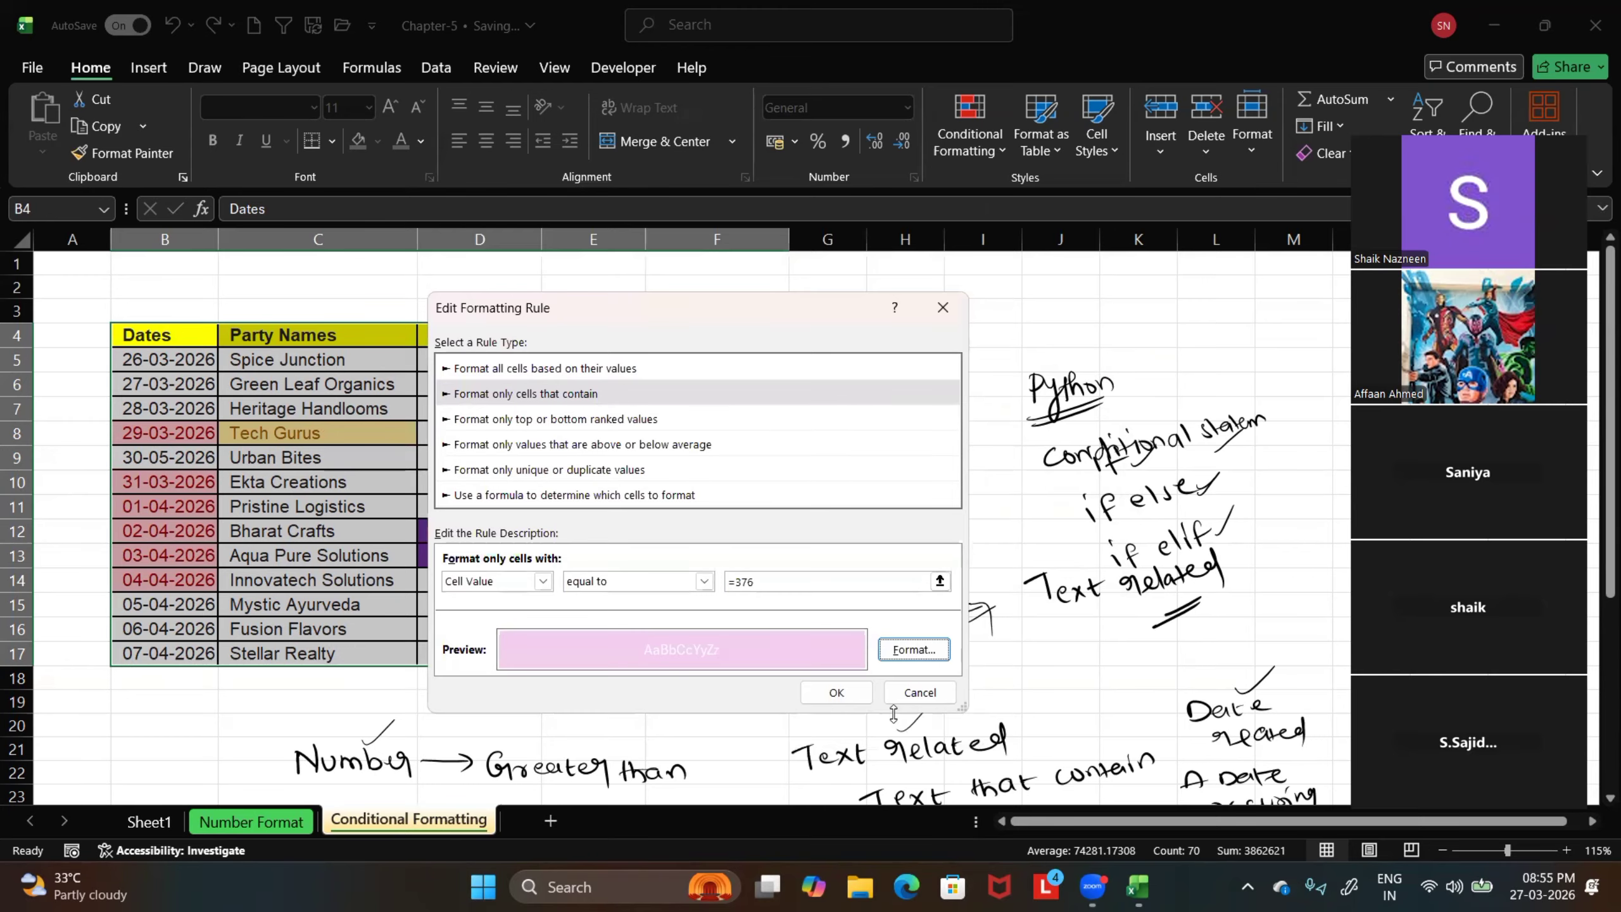
pyautogui.click(836, 693)
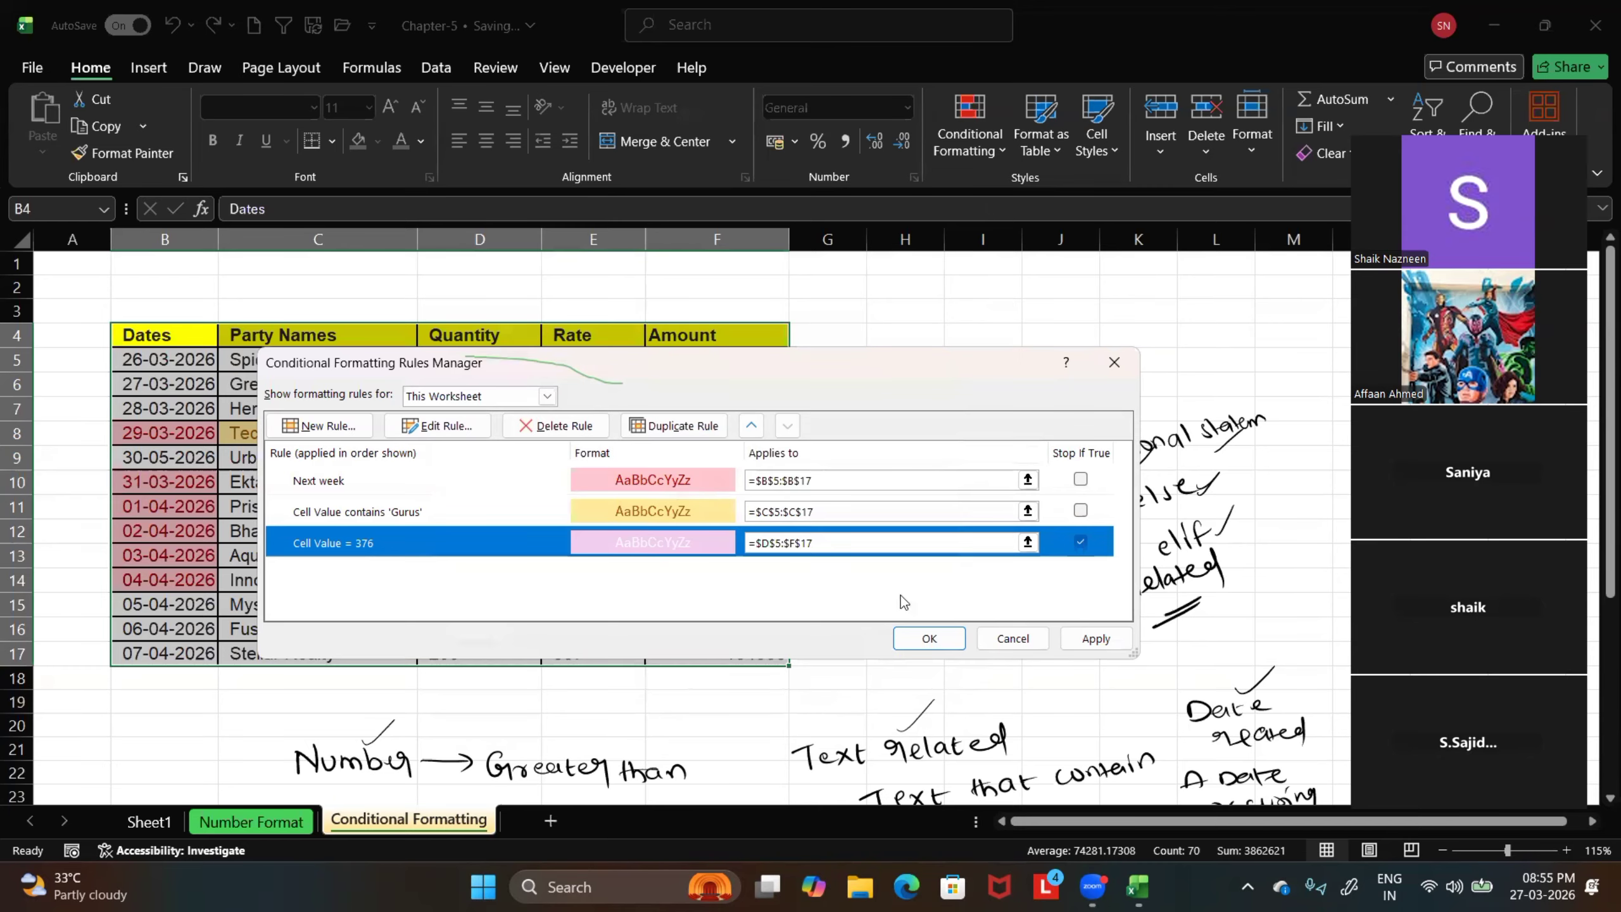
pyautogui.click(1095, 638)
pyautogui.click(928, 639)
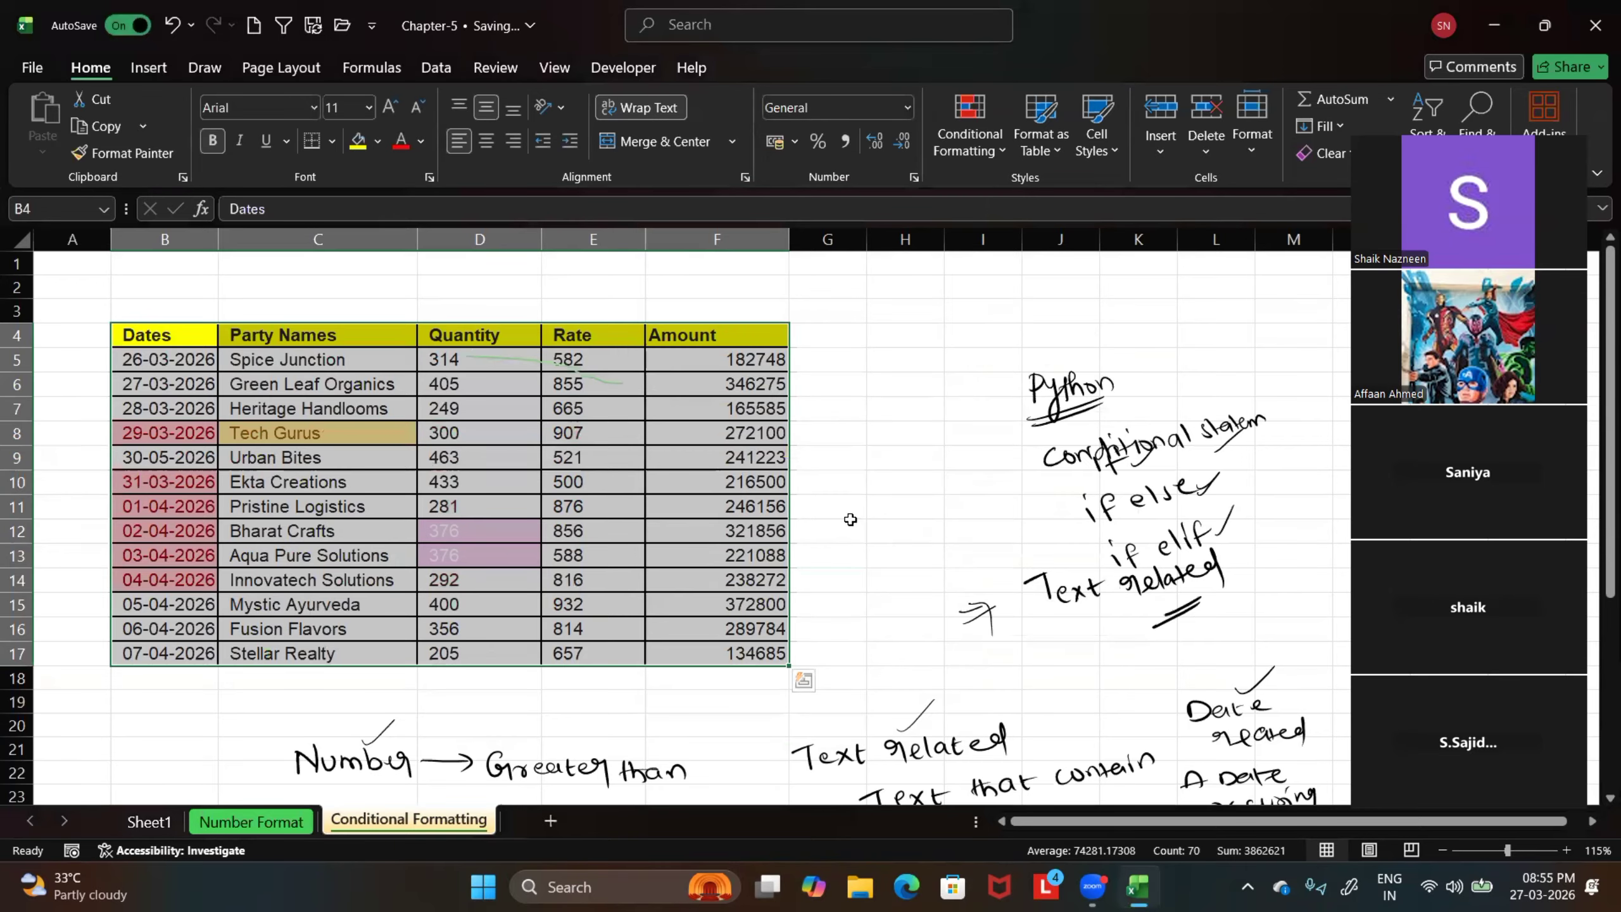
pyautogui.click(830, 531)
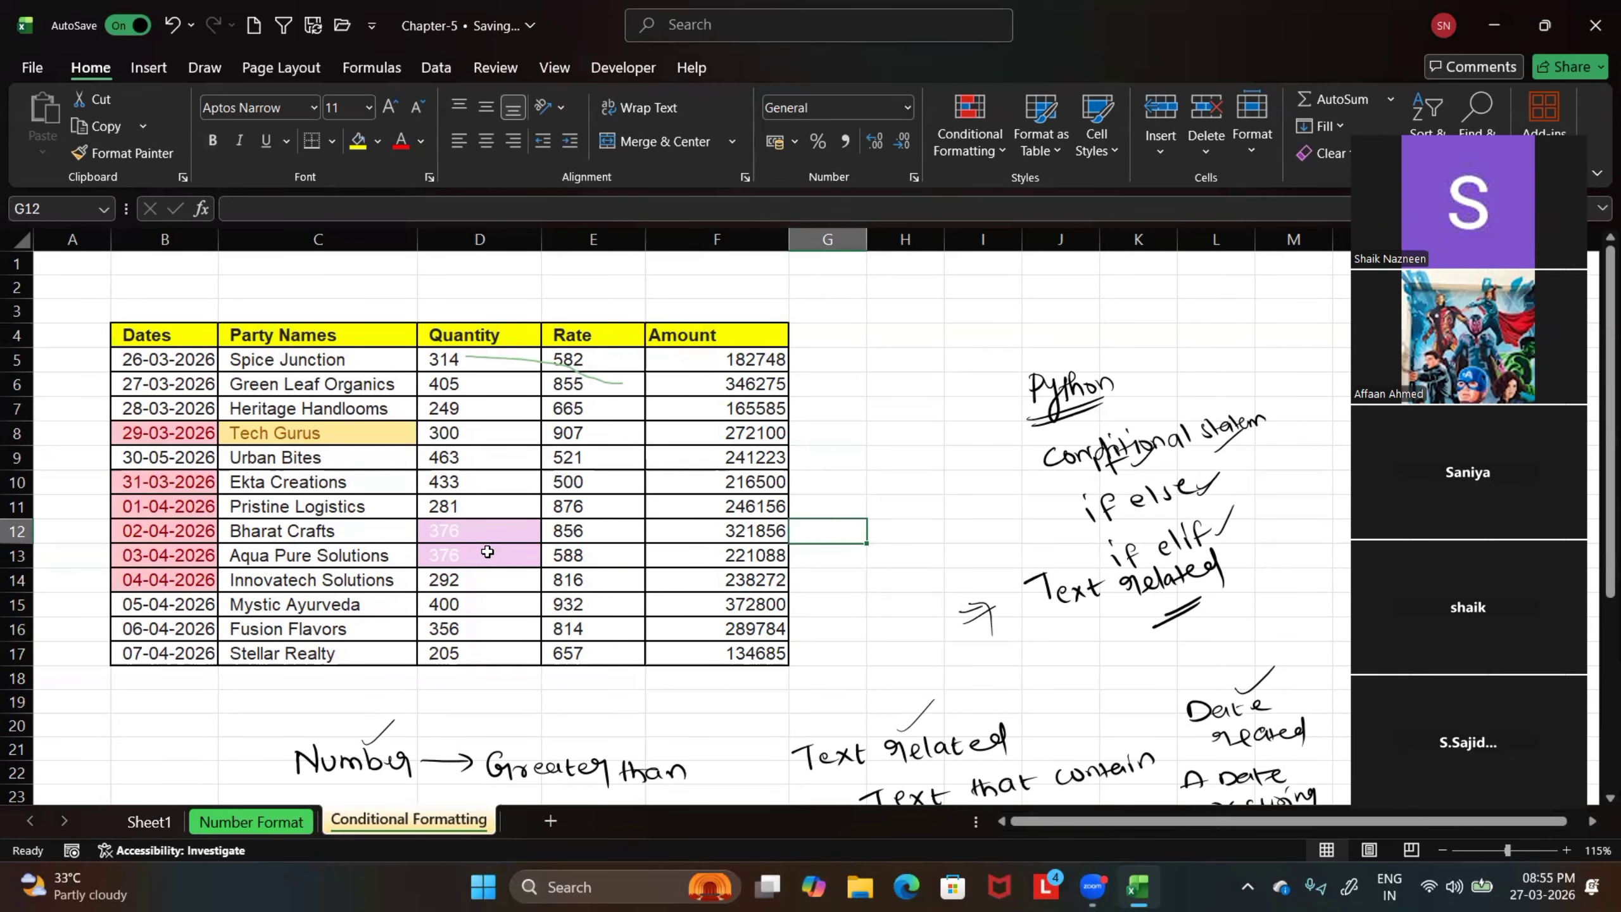
# Select the Rate values E5:E17 and handwrite the ink note "Top → Highest" beside the table, above the "Python" note
pyautogui.scroll(-4, 493, 652)
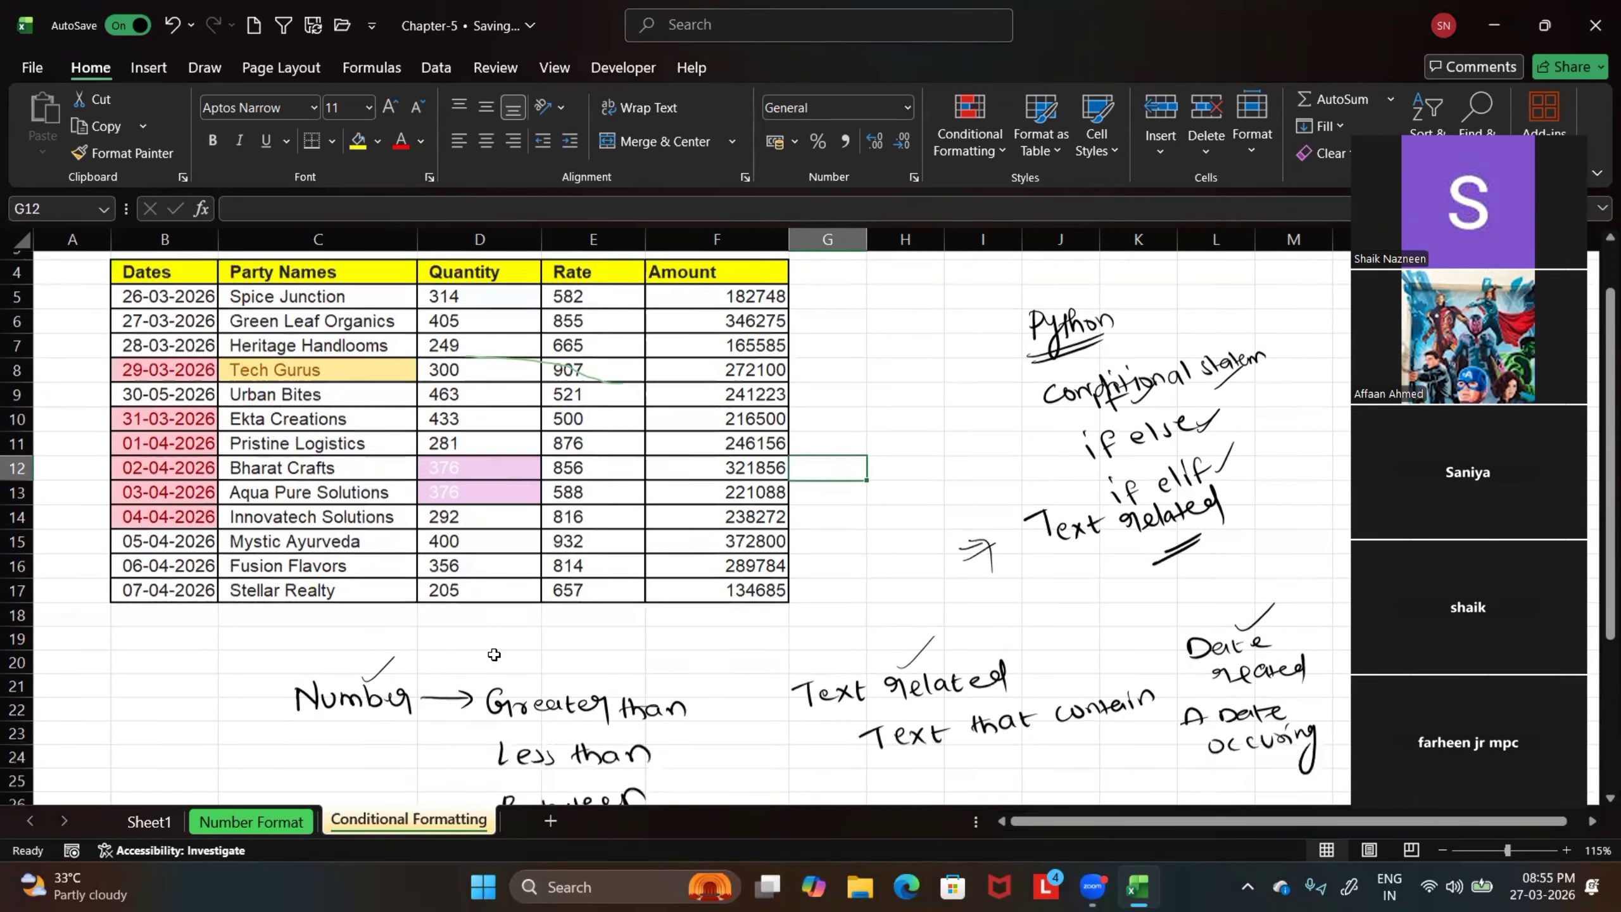
pyautogui.scroll(-2, 493, 652)
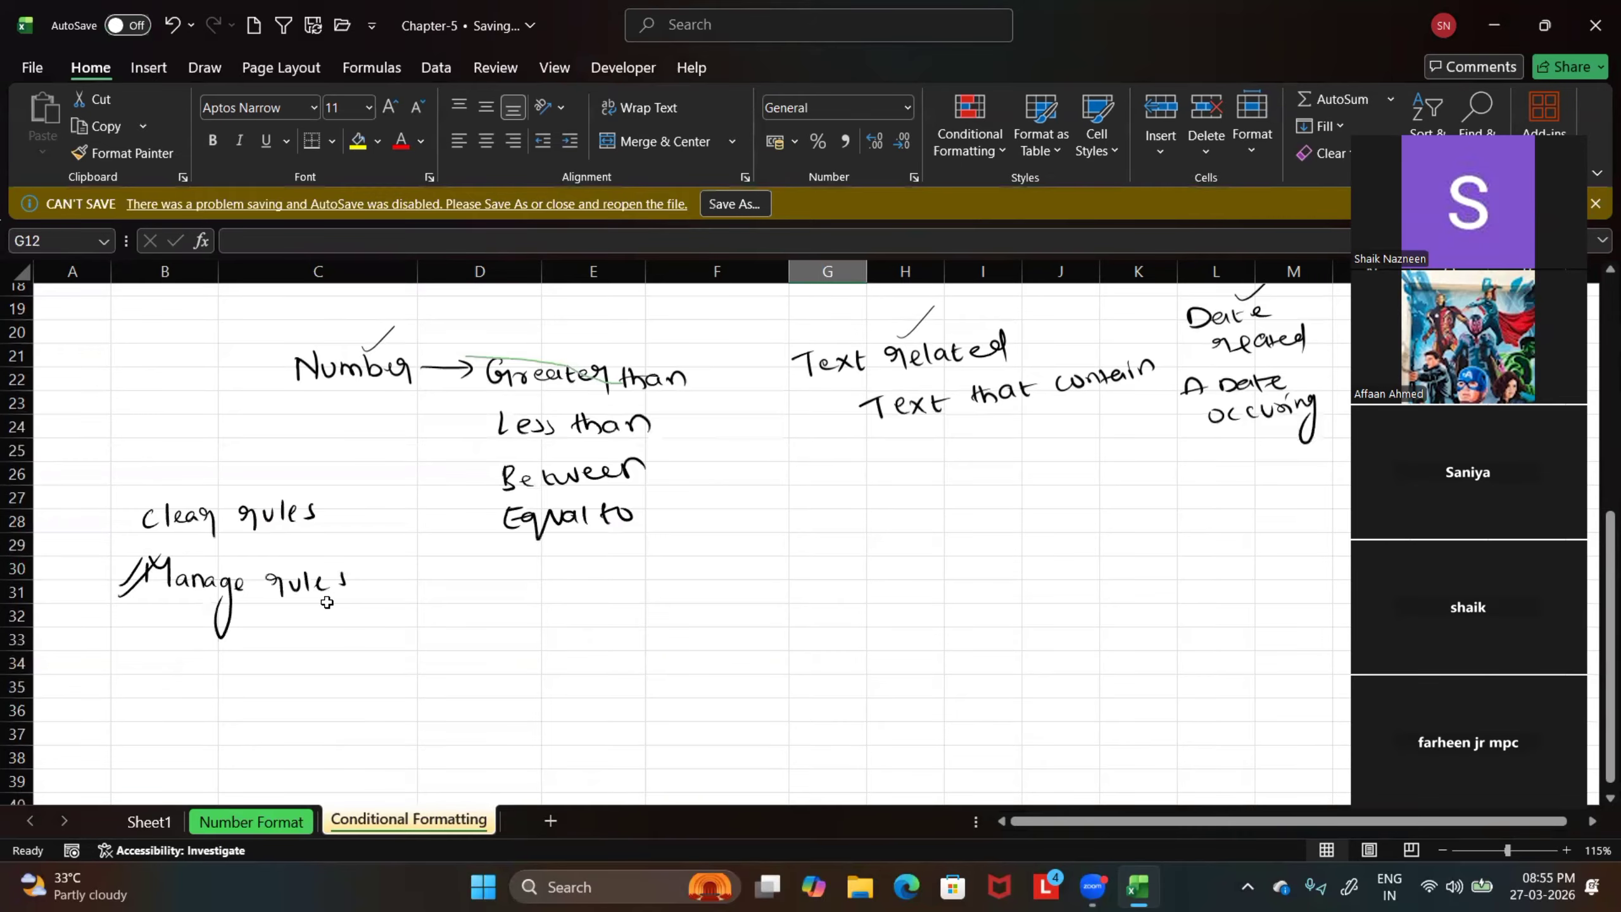
pyautogui.scroll(6, 495, 584)
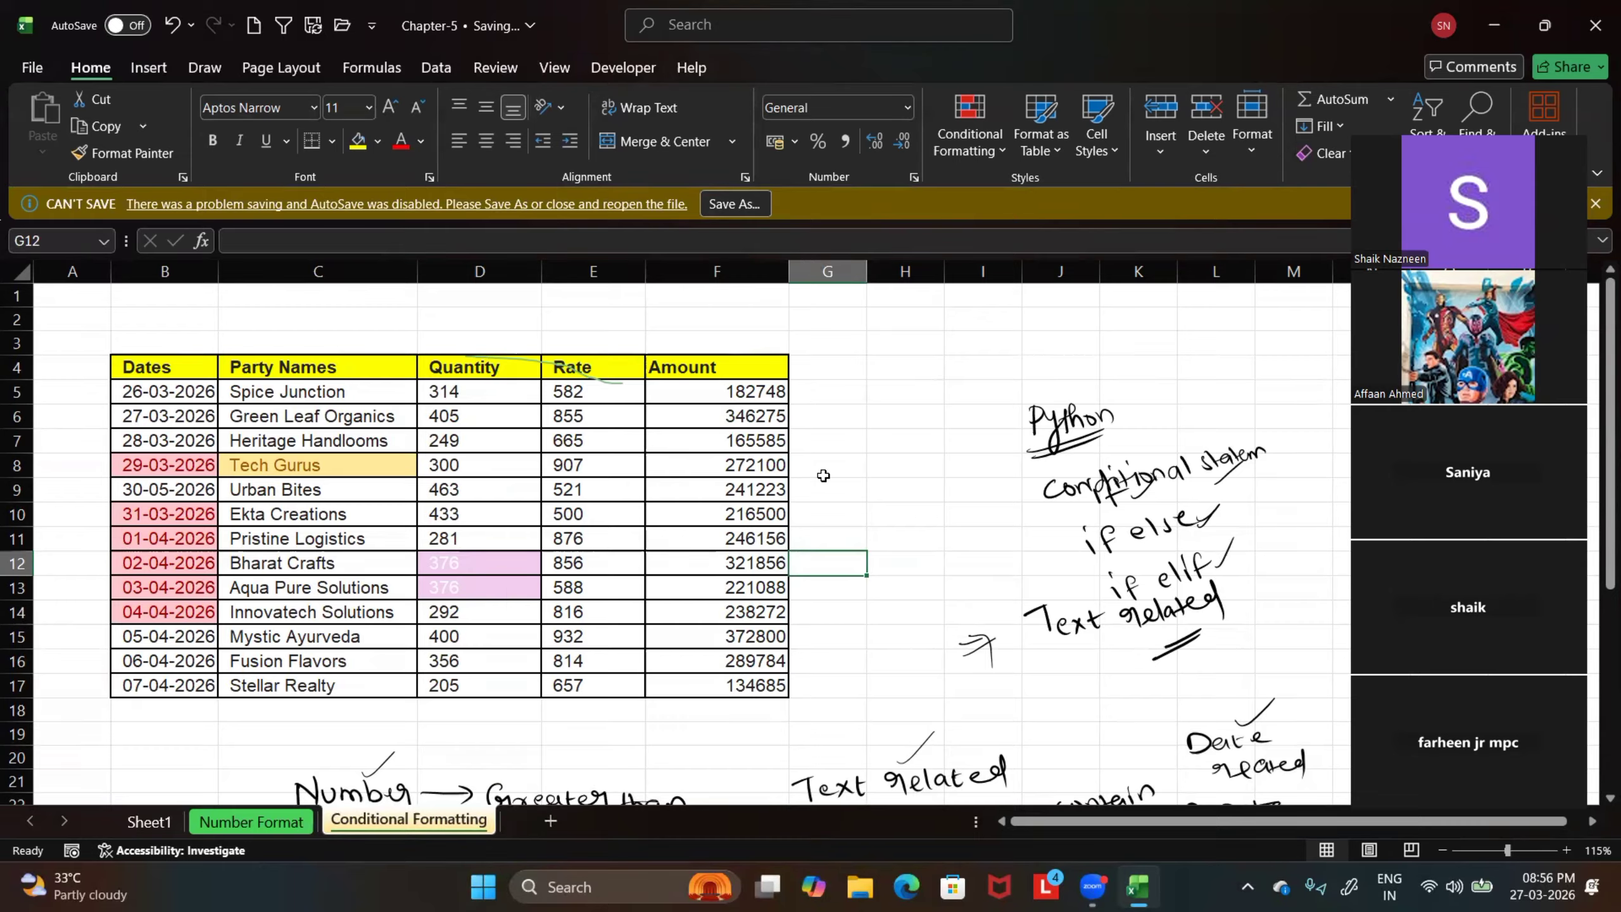
pyautogui.moveTo(577, 390); pyautogui.dragTo(595, 682)
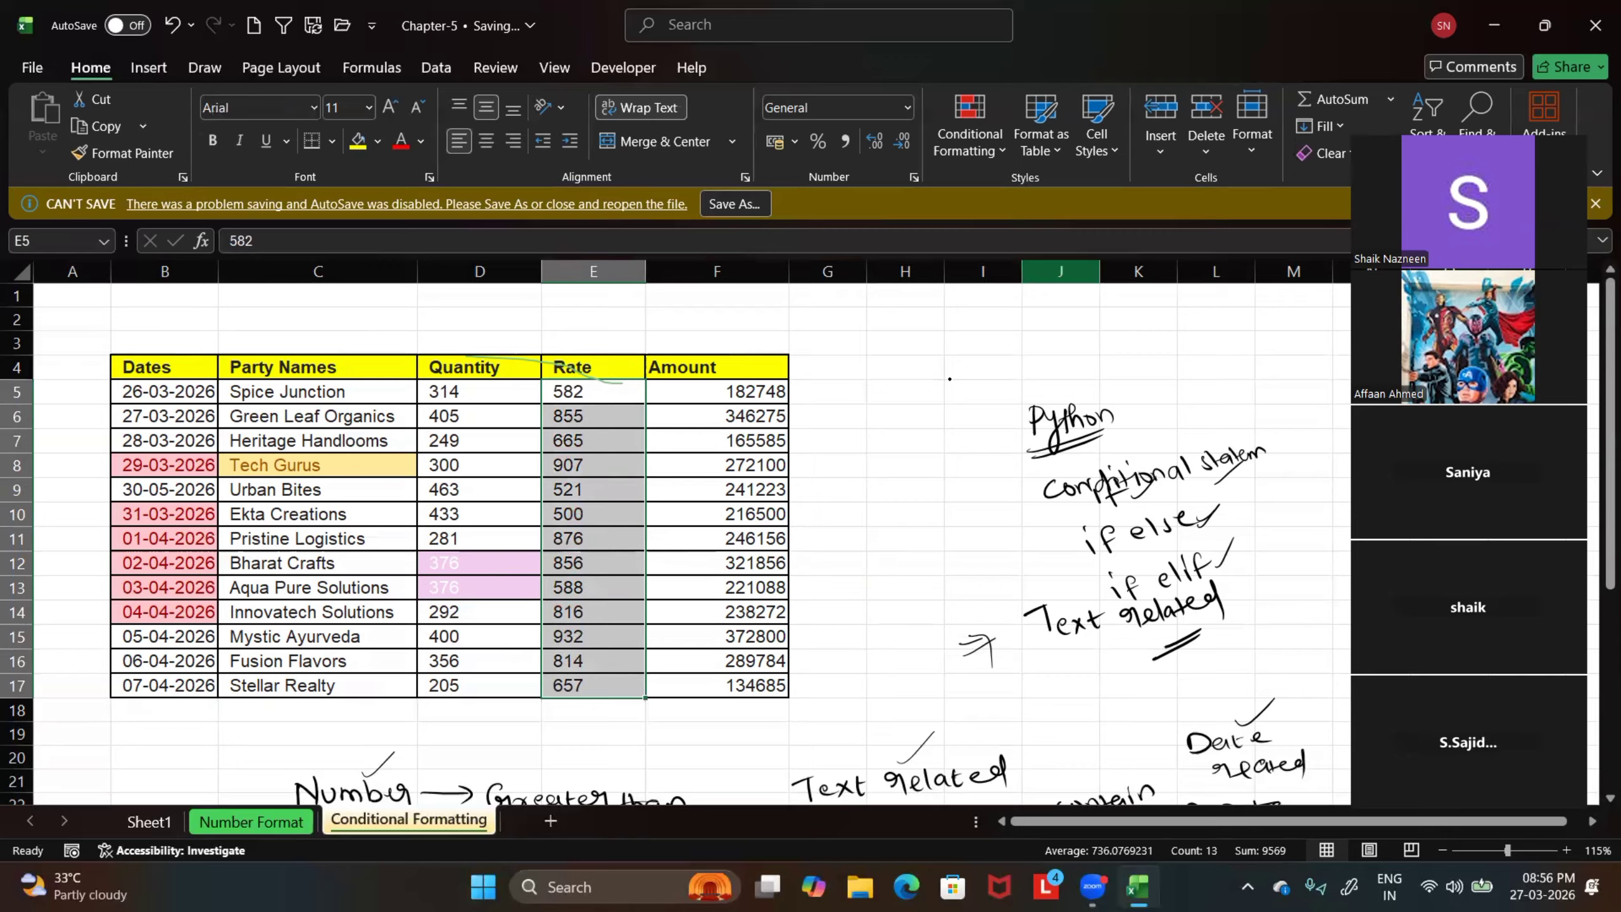
pyautogui.moveTo(902, 369); pyautogui.dragTo(900, 384)
pyautogui.moveTo(880, 376)
pyautogui.mouseDown()
pyautogui.moveTo(905, 361)
pyautogui.moveTo(929, 389)
pyautogui.moveTo(977, 361)
pyautogui.mouseUp()
pyautogui.moveTo(964, 356)
pyautogui.mouseDown()
pyautogui.moveTo(1029, 364)
pyautogui.moveTo(1042, 329)
pyautogui.moveTo(1064, 329)
pyautogui.moveTo(1014, 382)
pyautogui.mouseUp()
pyautogui.click(1011, 415)
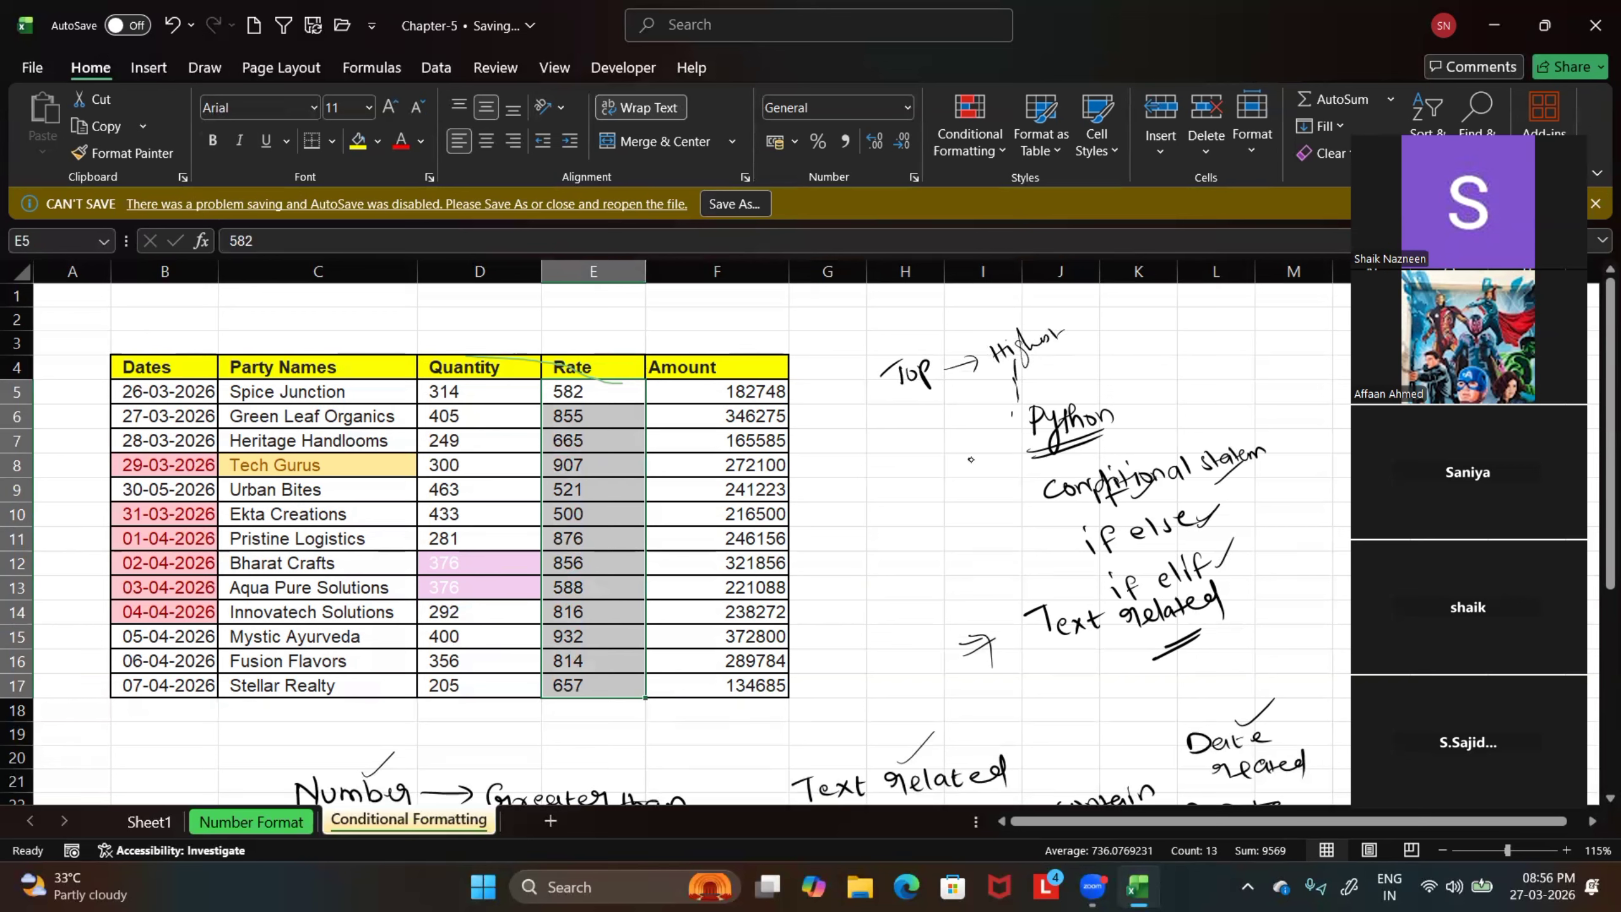
# Handwrite a circled "10" and the notes "Top 5" and "Top 2" in ink beneath the "Top" note
pyautogui.moveTo(970, 457); pyautogui.dragTo(969, 472)
pyautogui.moveTo(978, 458); pyautogui.dragTo(986, 450)
pyautogui.click(893, 461)
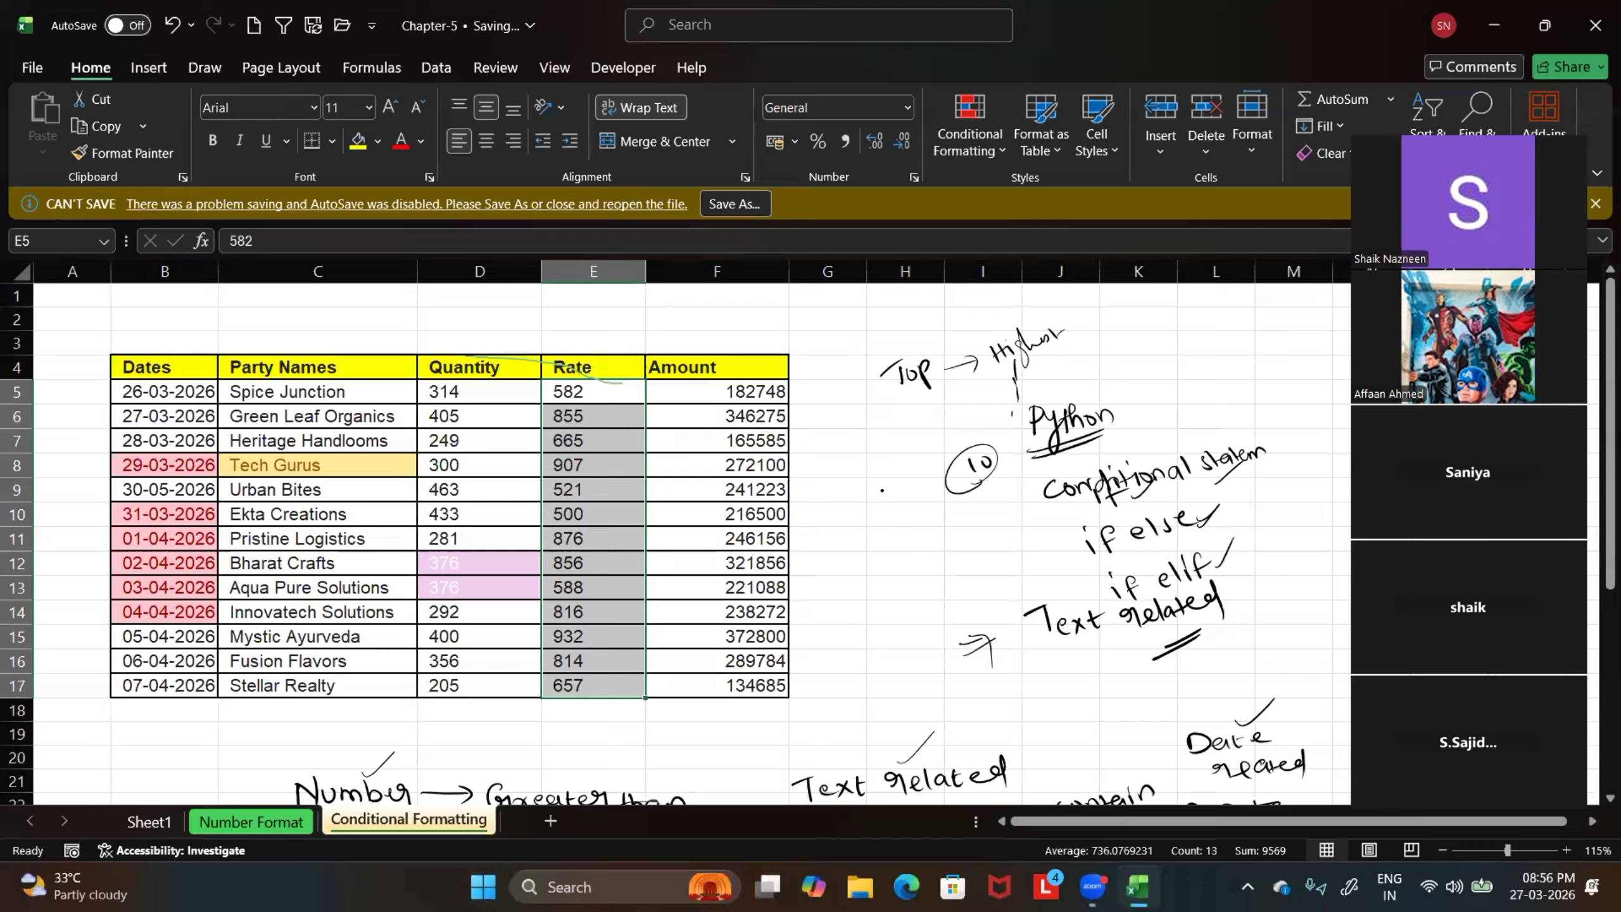
pyautogui.moveTo(880, 467); pyautogui.dragTo(903, 446)
pyautogui.moveTo(890, 459); pyautogui.dragTo(918, 442)
pyautogui.moveTo(873, 511); pyautogui.dragTo(916, 491)
pyautogui.moveTo(913, 496); pyautogui.dragTo(934, 489)
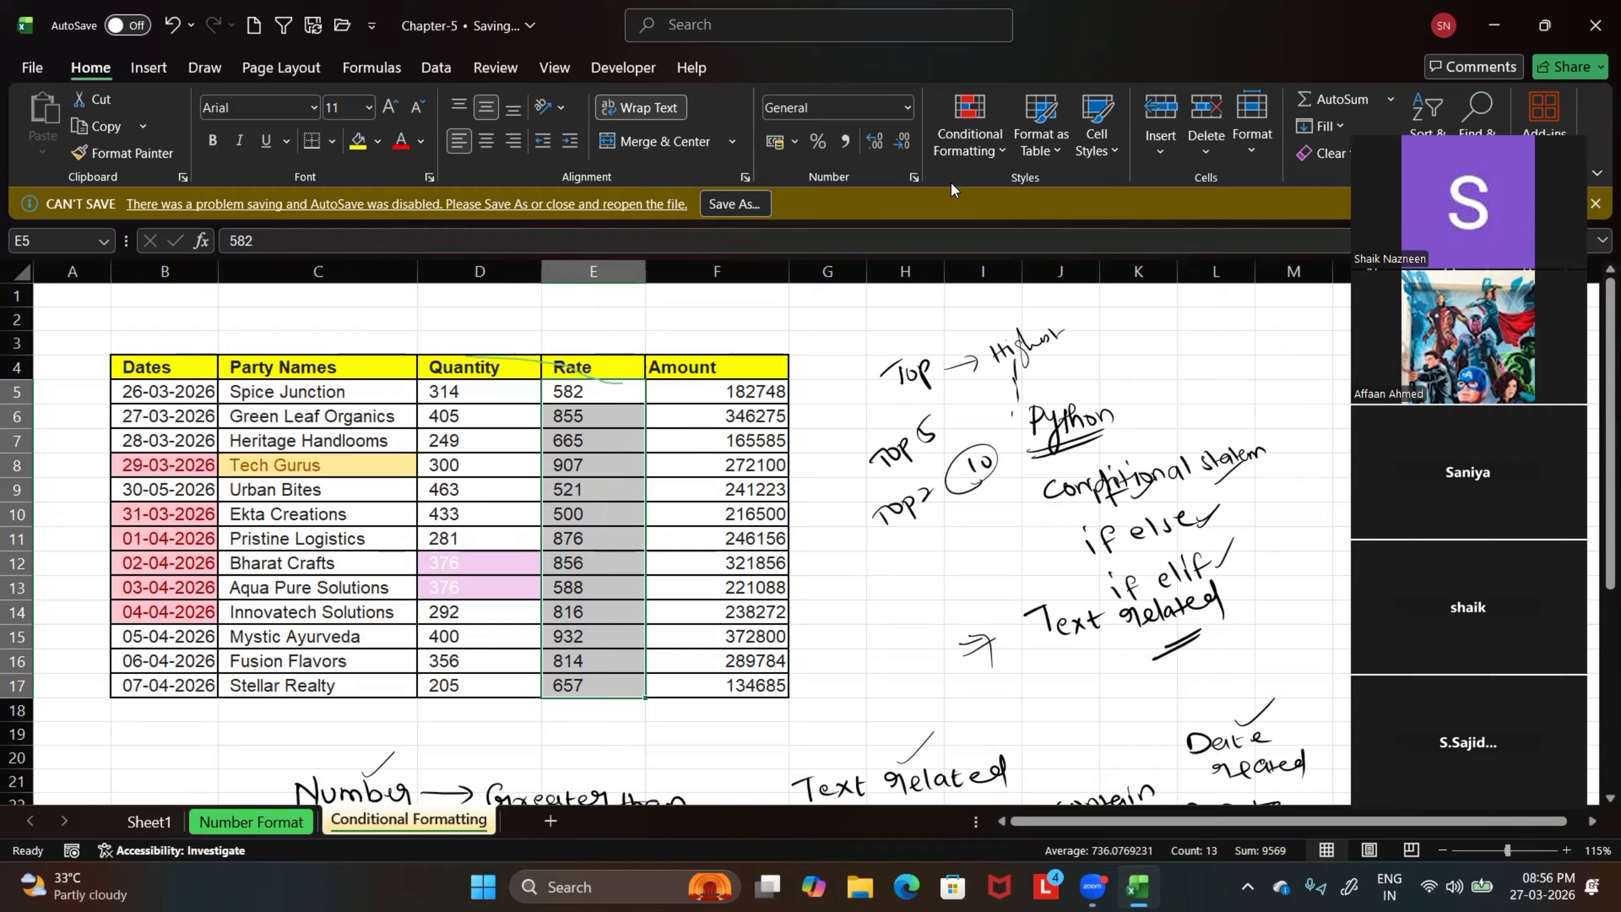
# Open the Top/Bottom Rules options of conditional formatting for the selected Rate values E5:E17
pyautogui.click(992, 151)
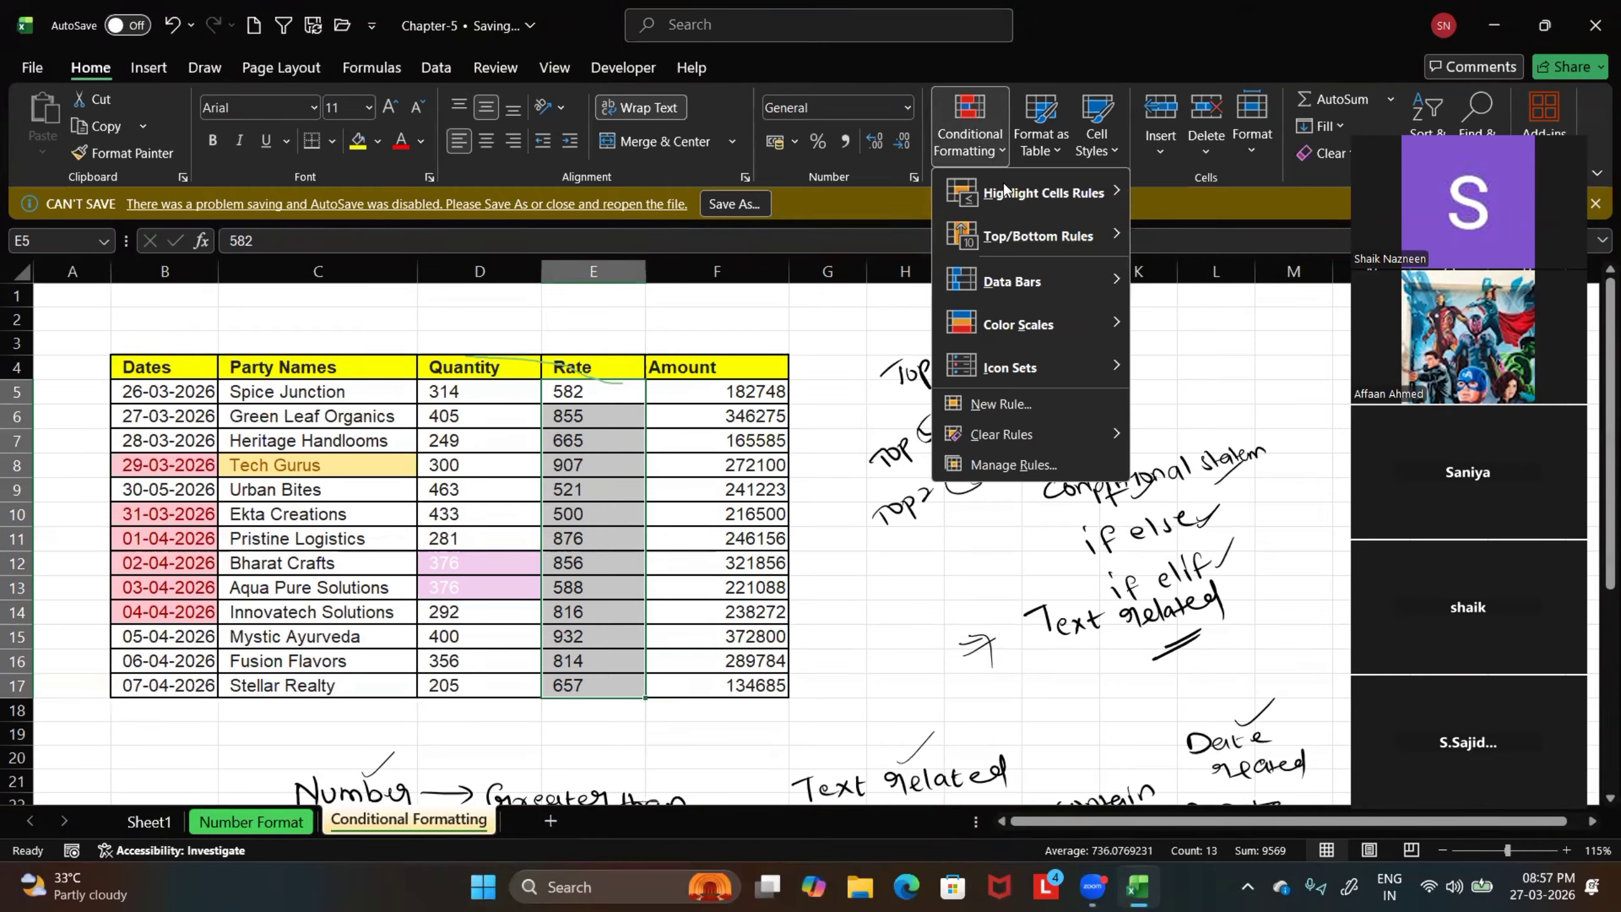
pyautogui.moveTo(1054, 236)
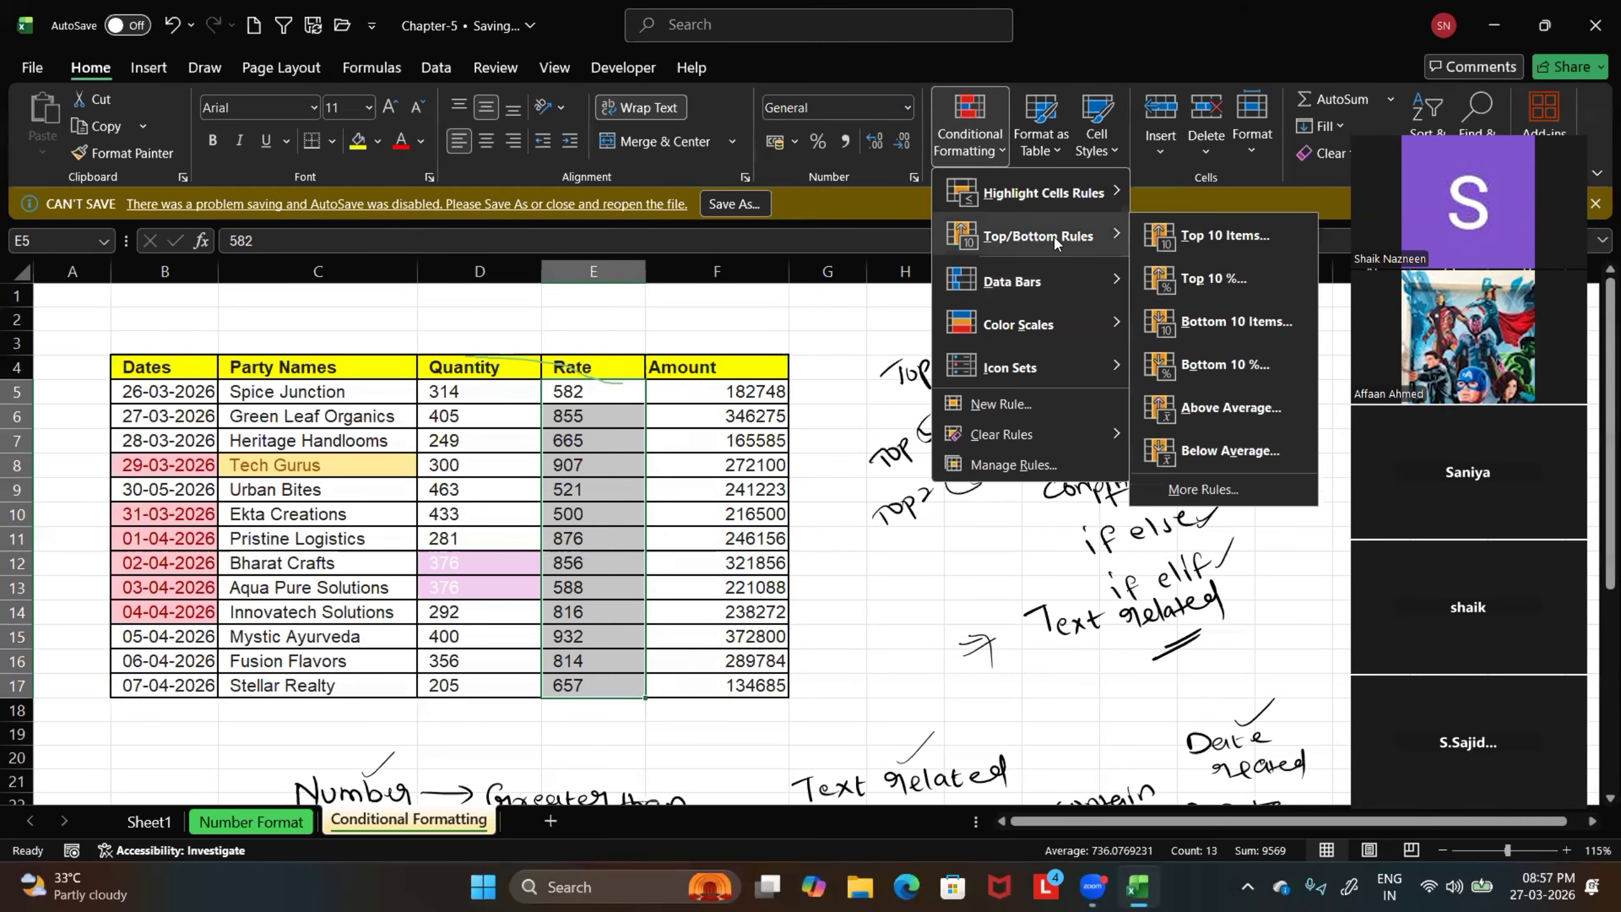
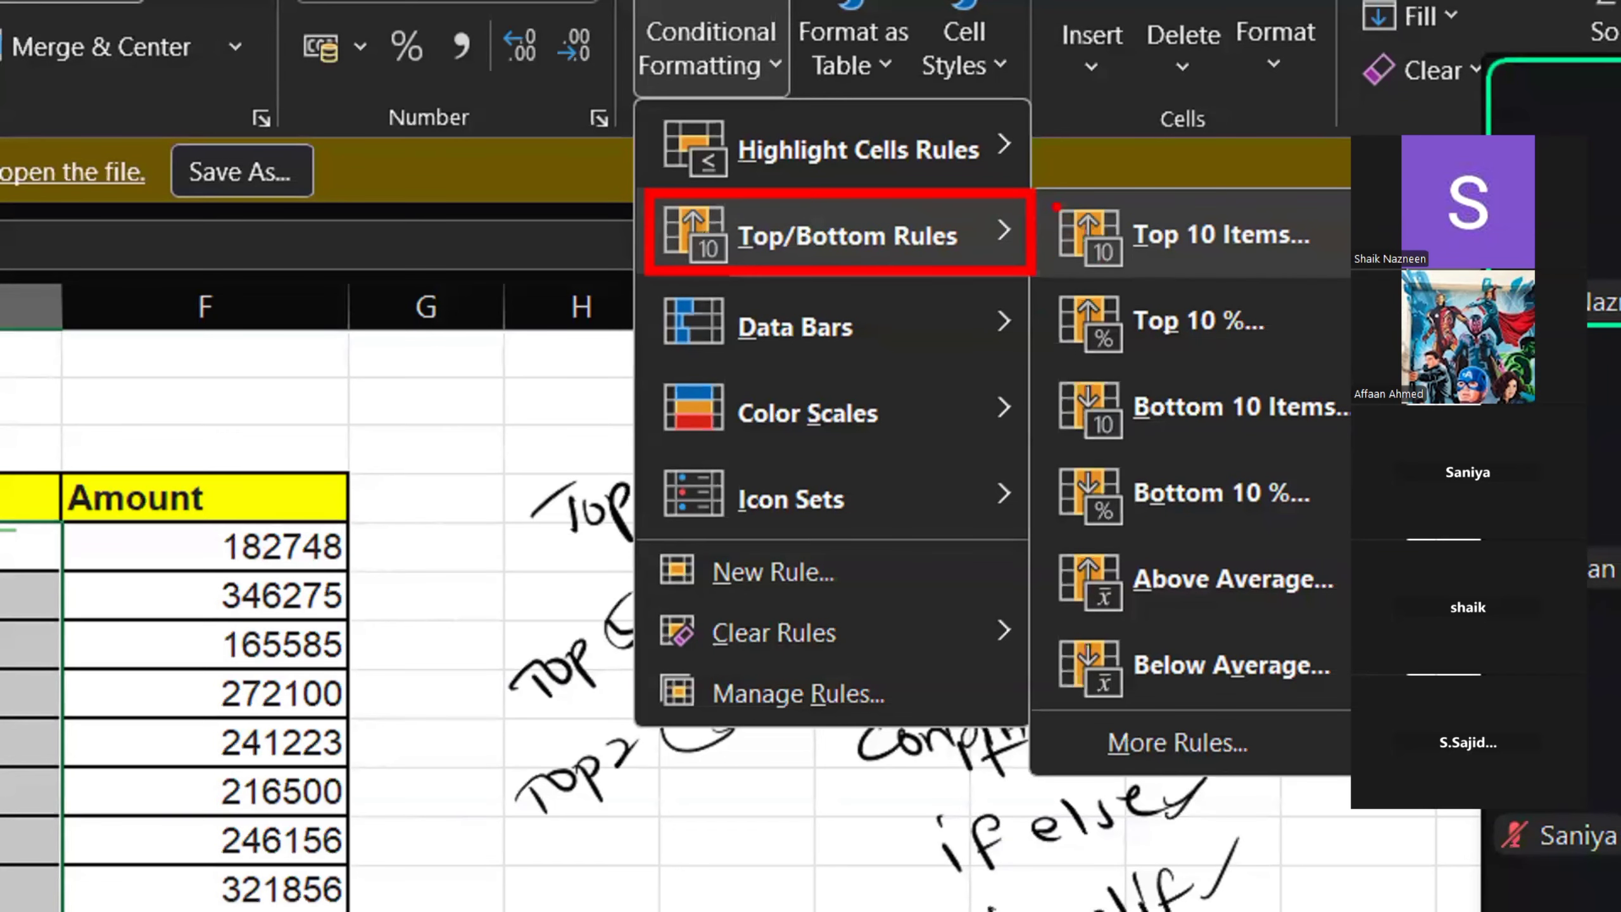
pyautogui.moveTo(1054, 193); pyautogui.dragTo(1348, 275)
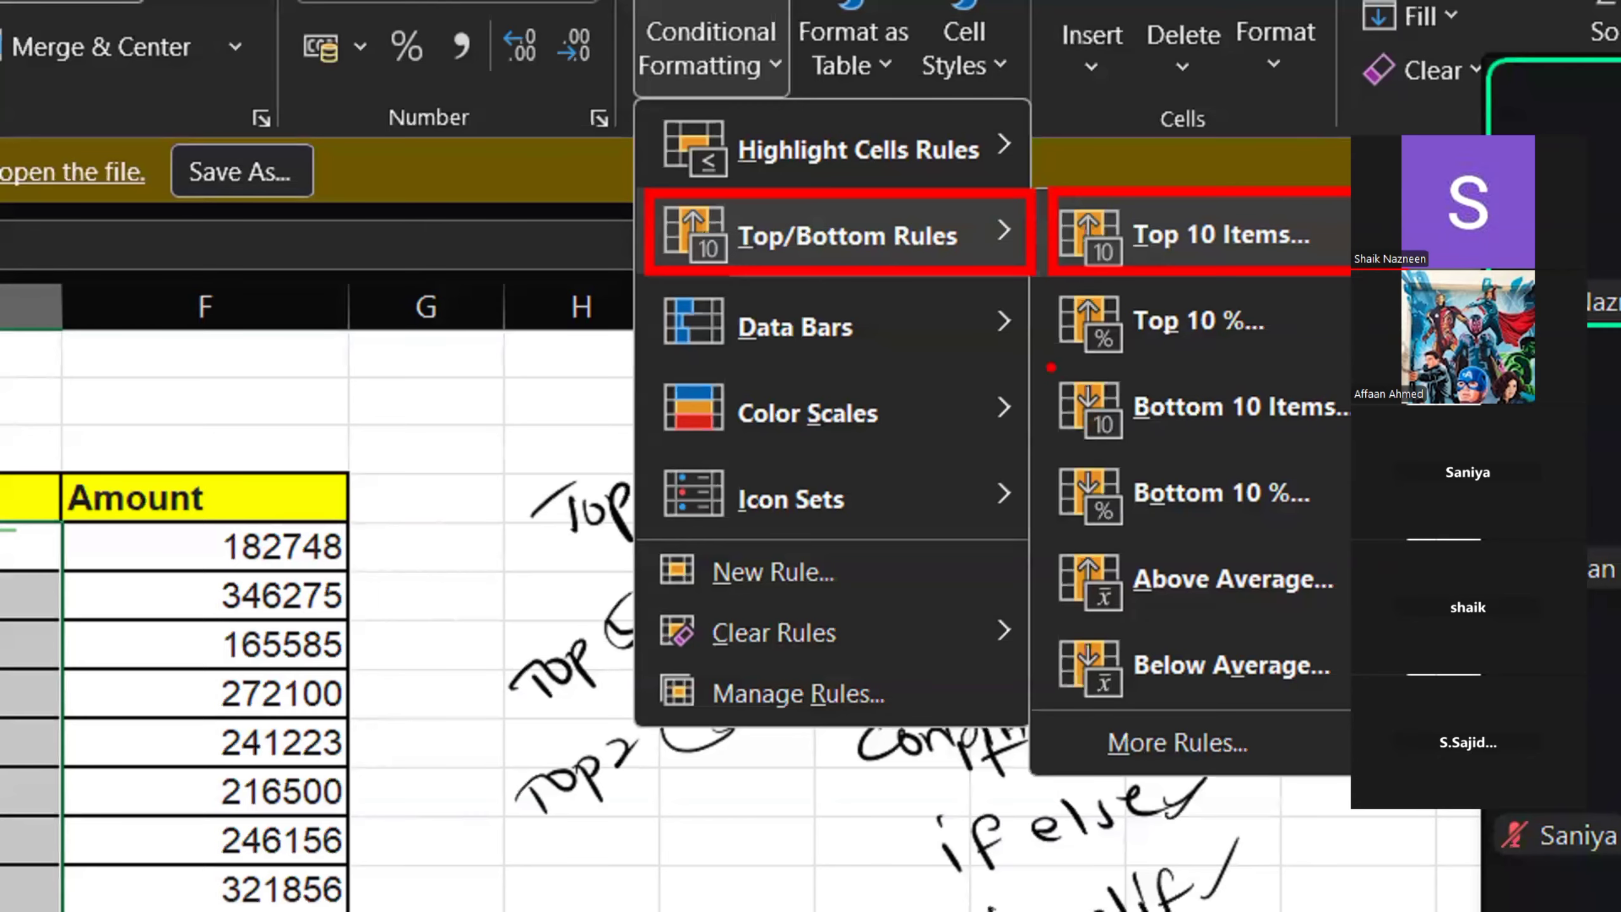
pyautogui.moveTo(1047, 363); pyautogui.dragTo(1350, 456)
pyautogui.press('Escape')
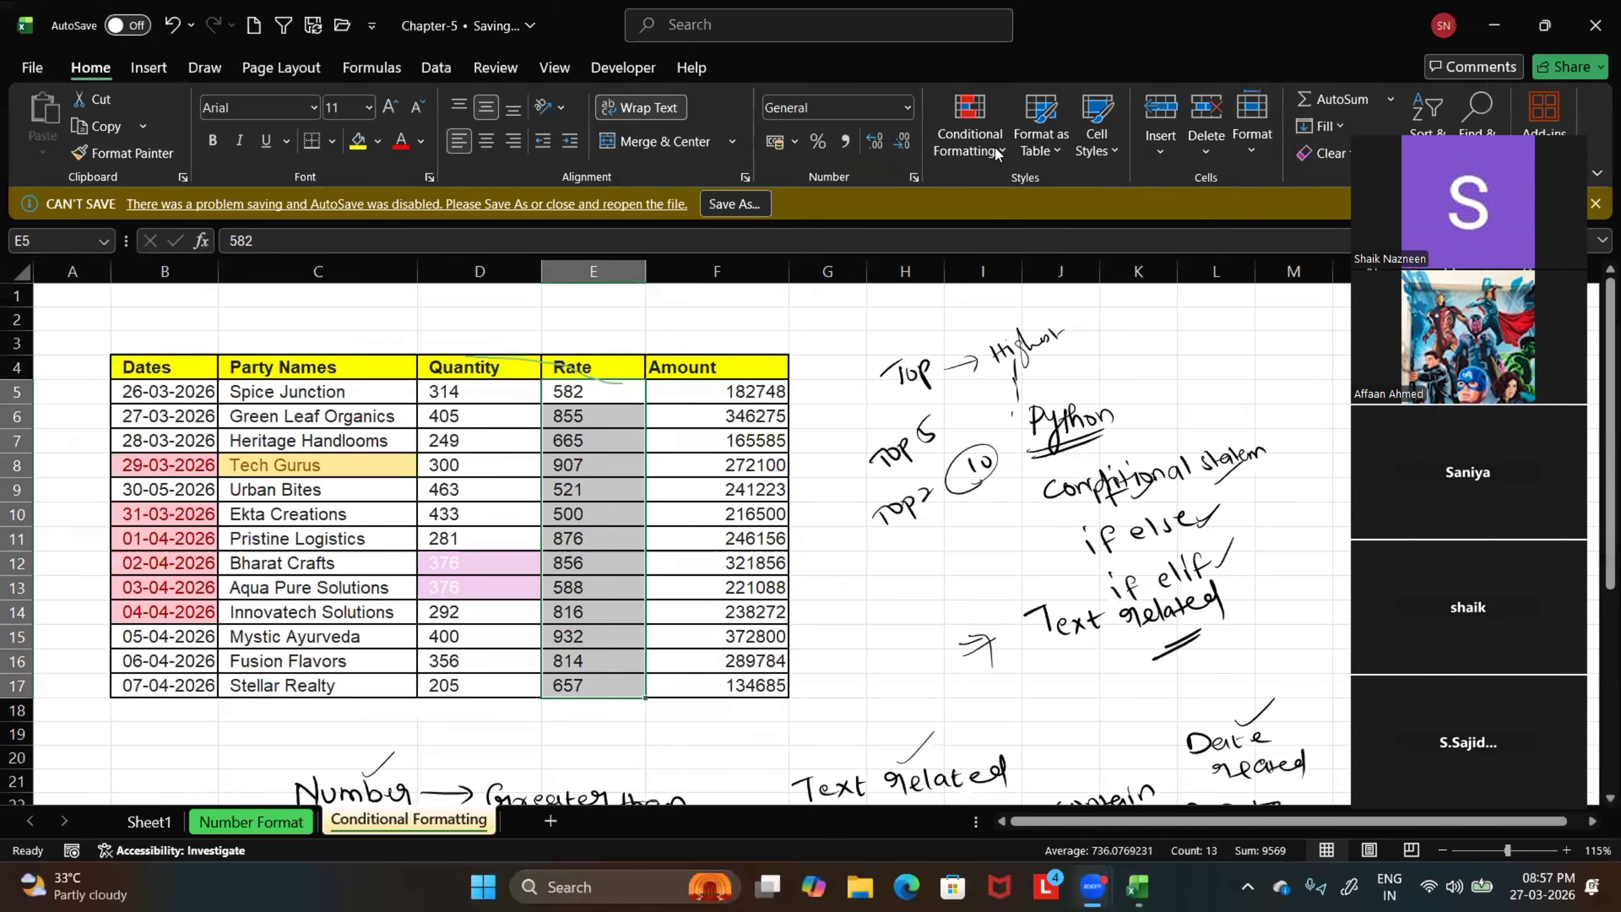
# Start a Top 10 Items conditional formatting rule for the selected Rate values E5:E17 and move its dialog off the table
pyautogui.click(995, 146)
pyautogui.moveTo(1012, 231)
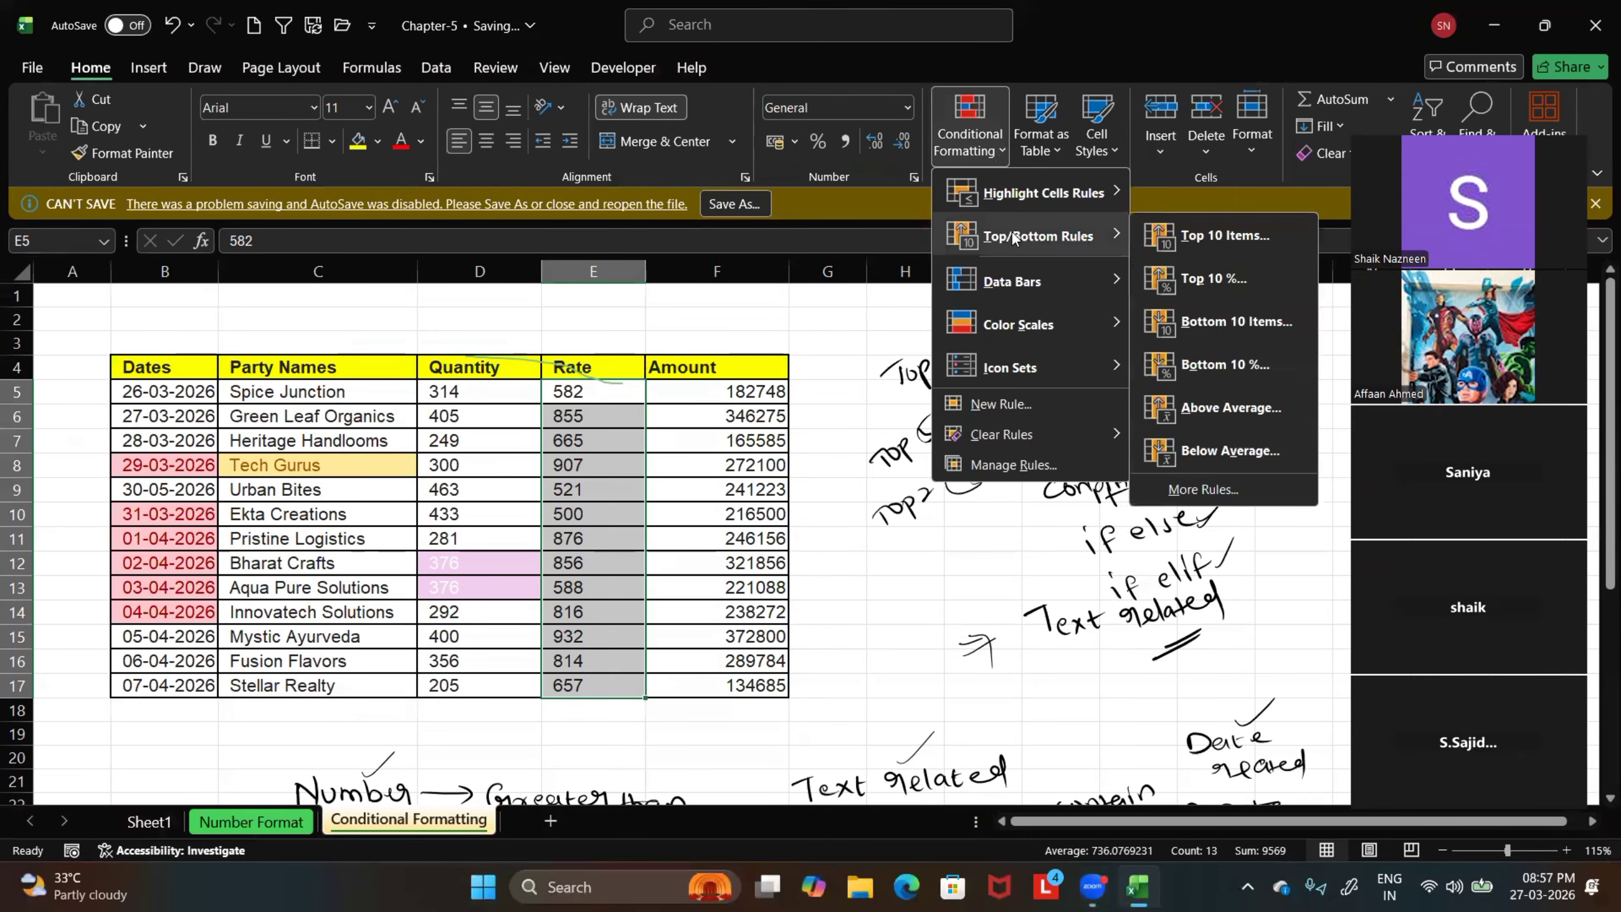
pyautogui.click(1203, 236)
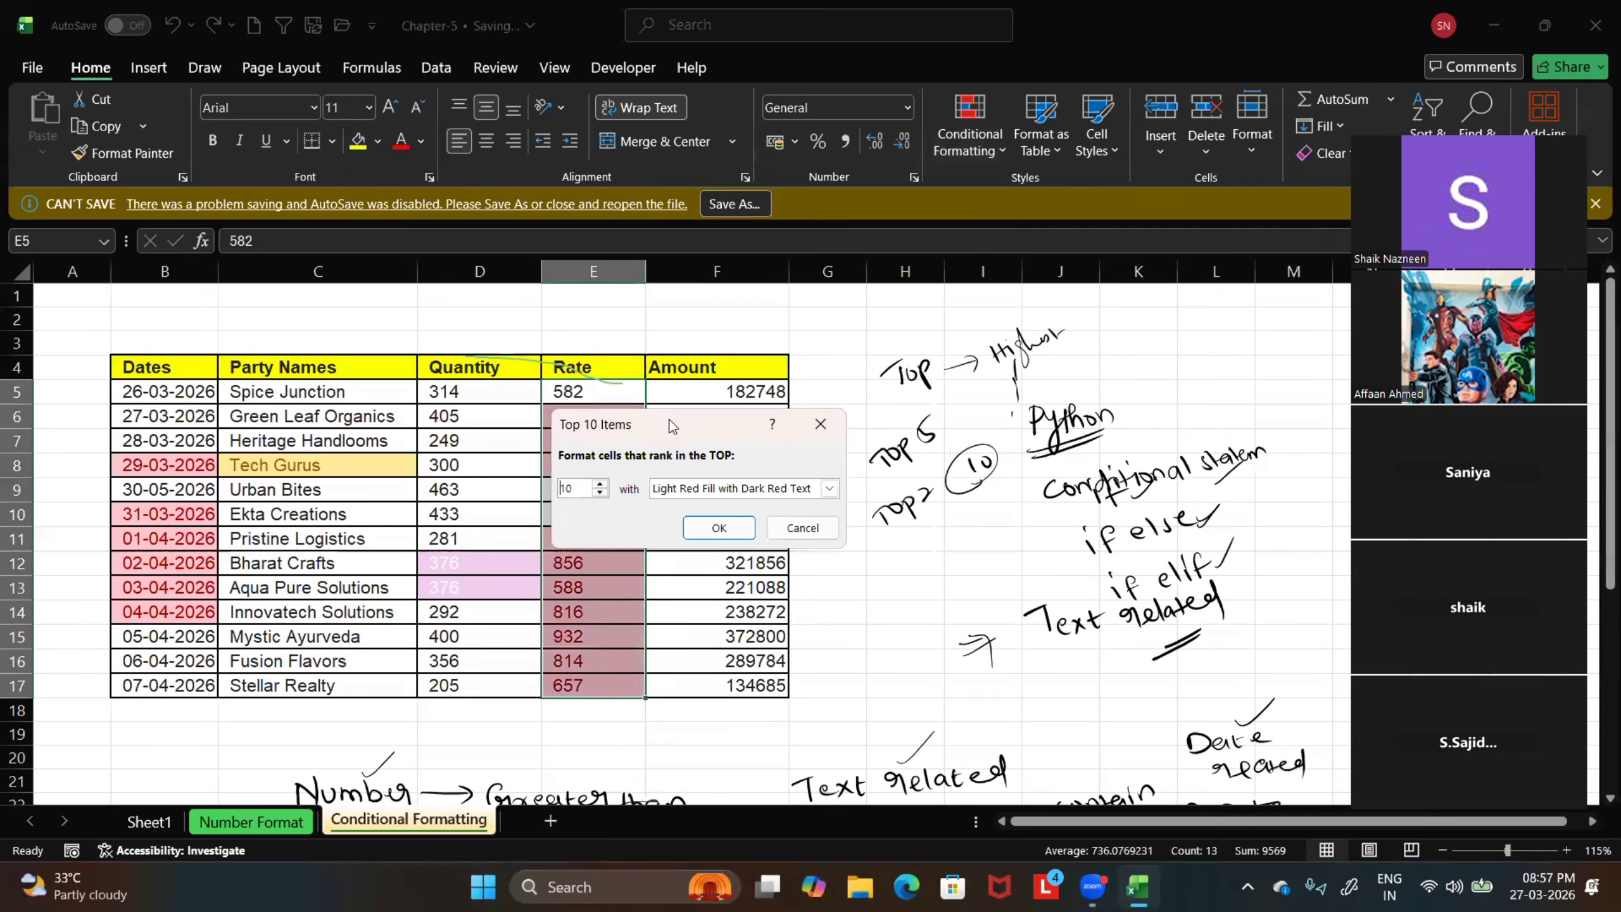
pyautogui.moveTo(671, 426); pyautogui.dragTo(916, 378)
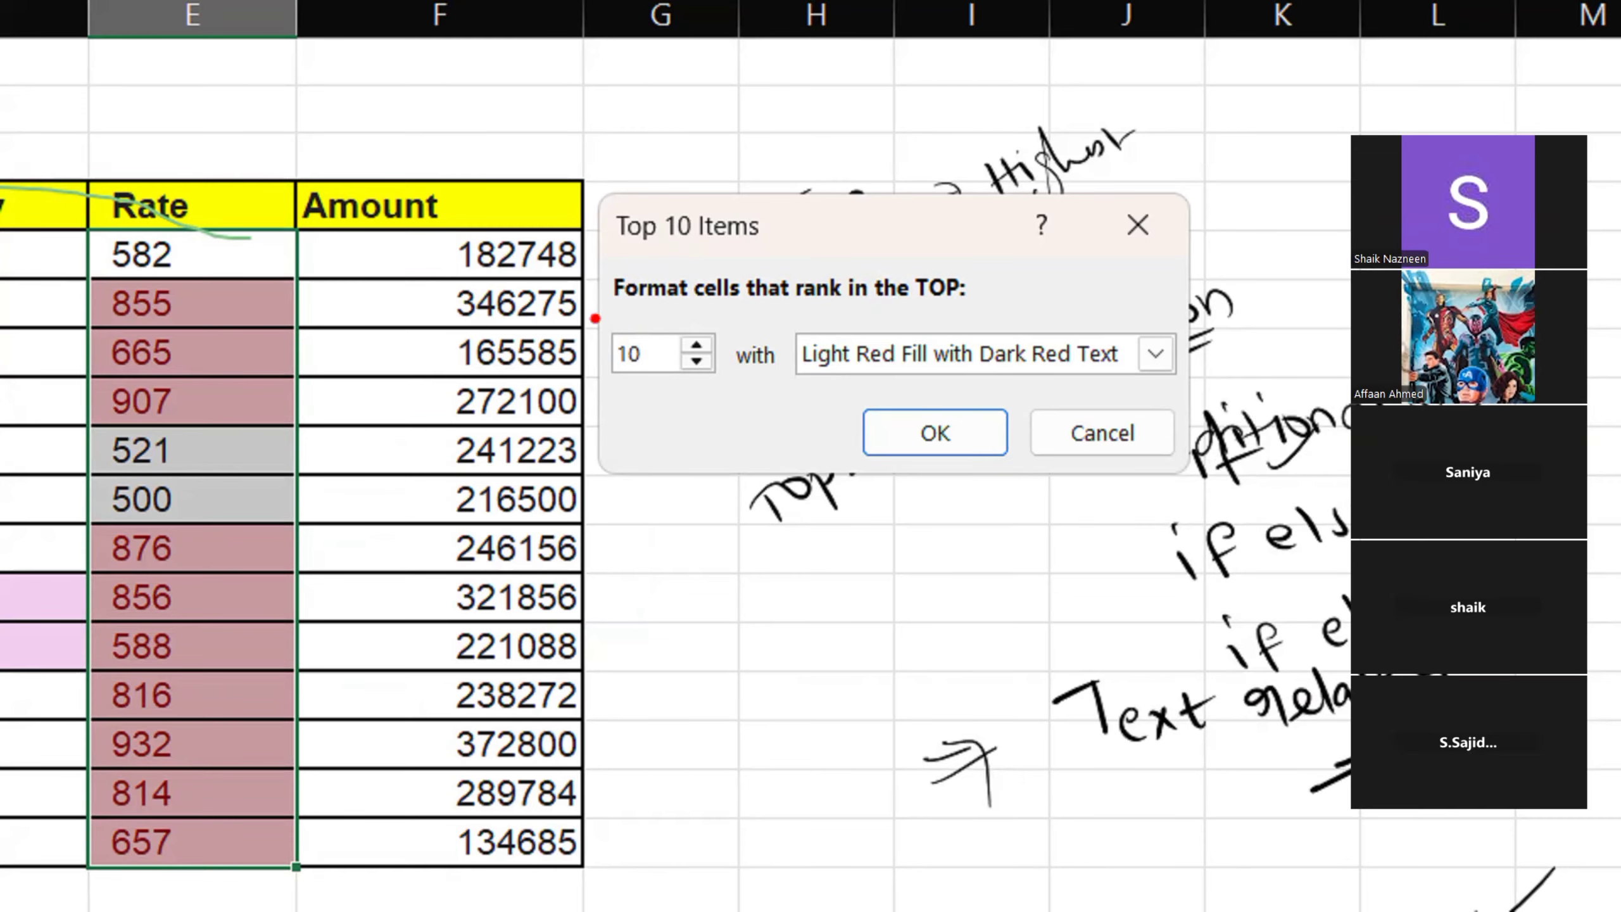
pyautogui.moveTo(599, 321); pyautogui.dragTo(746, 403)
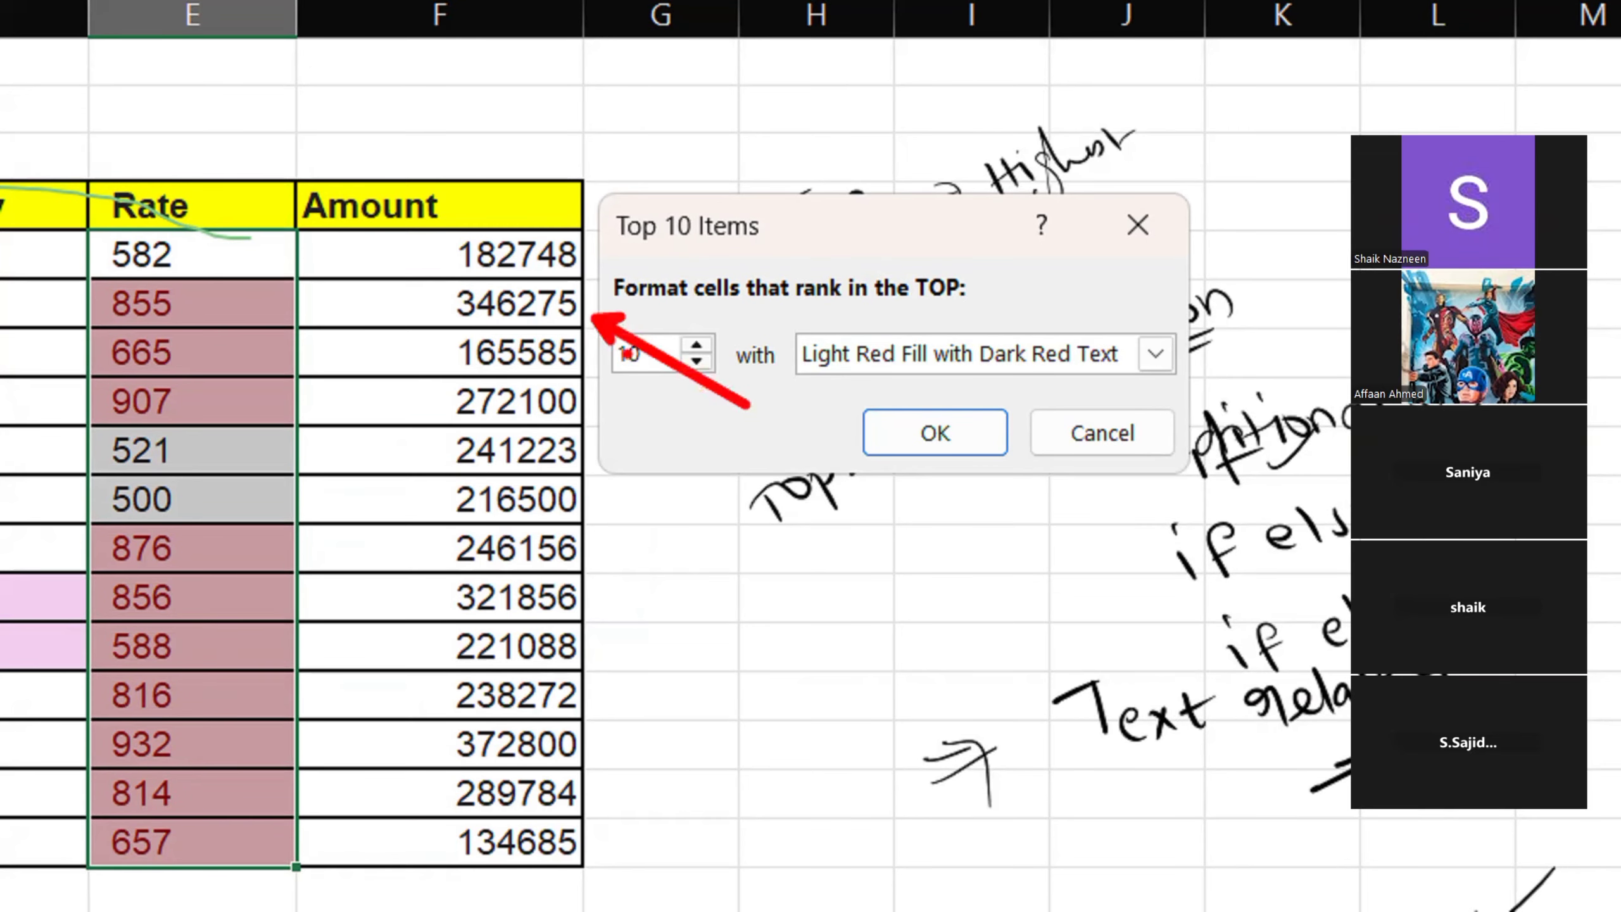
pyautogui.moveTo(690, 346); pyautogui.dragTo(733, 277)
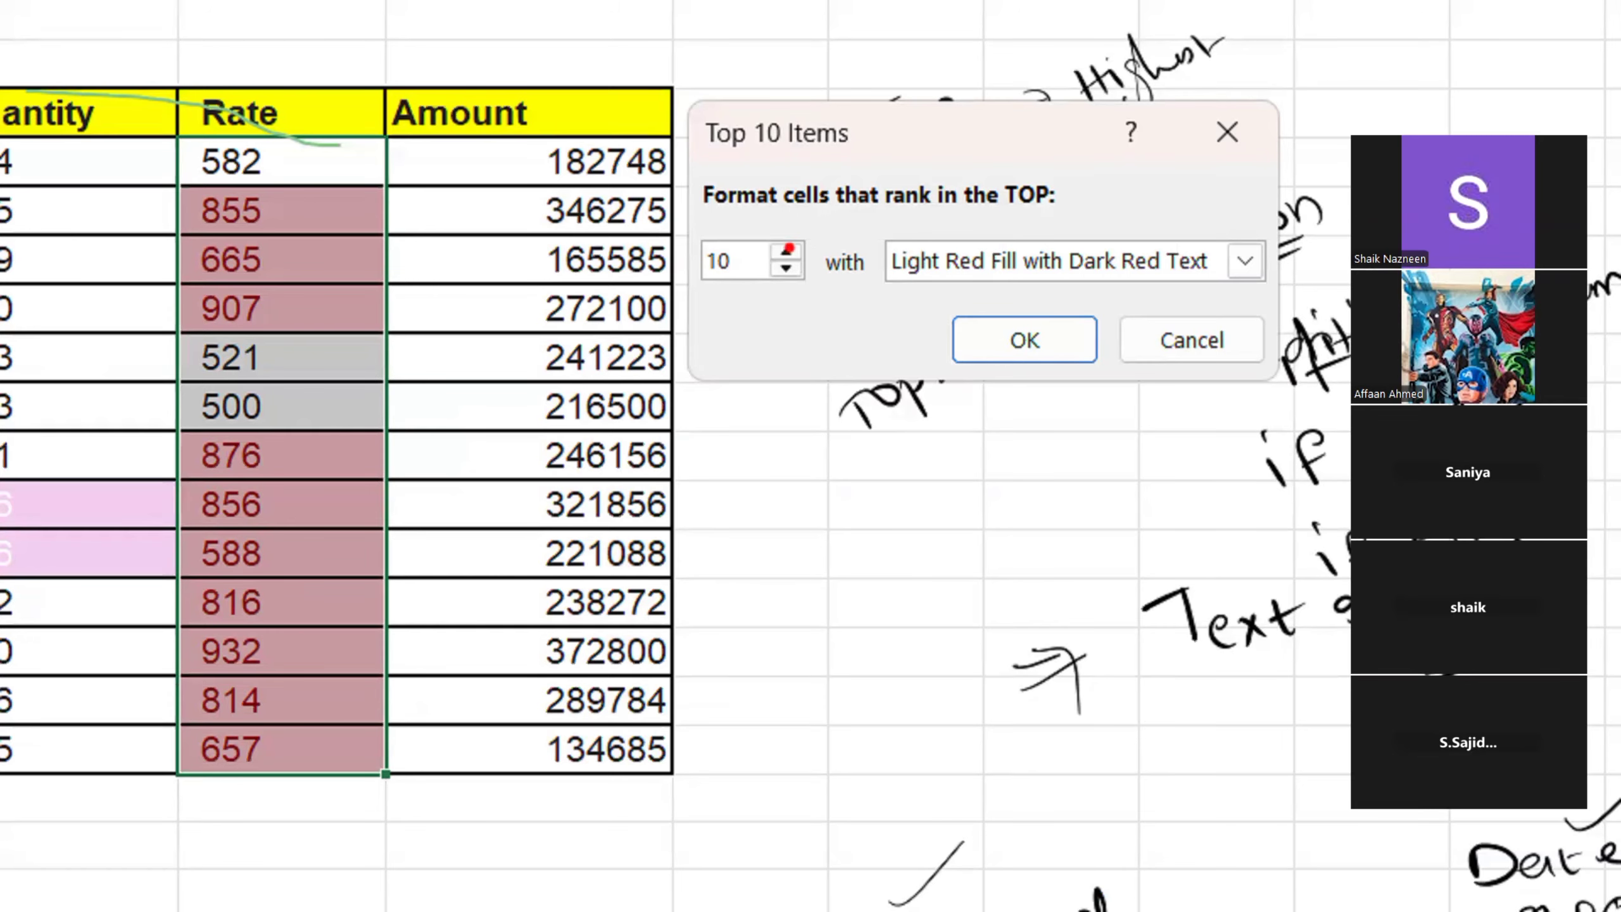
pyautogui.moveTo(789, 248); pyautogui.dragTo(849, 176)
pyautogui.moveTo(792, 268); pyautogui.dragTo(783, 376)
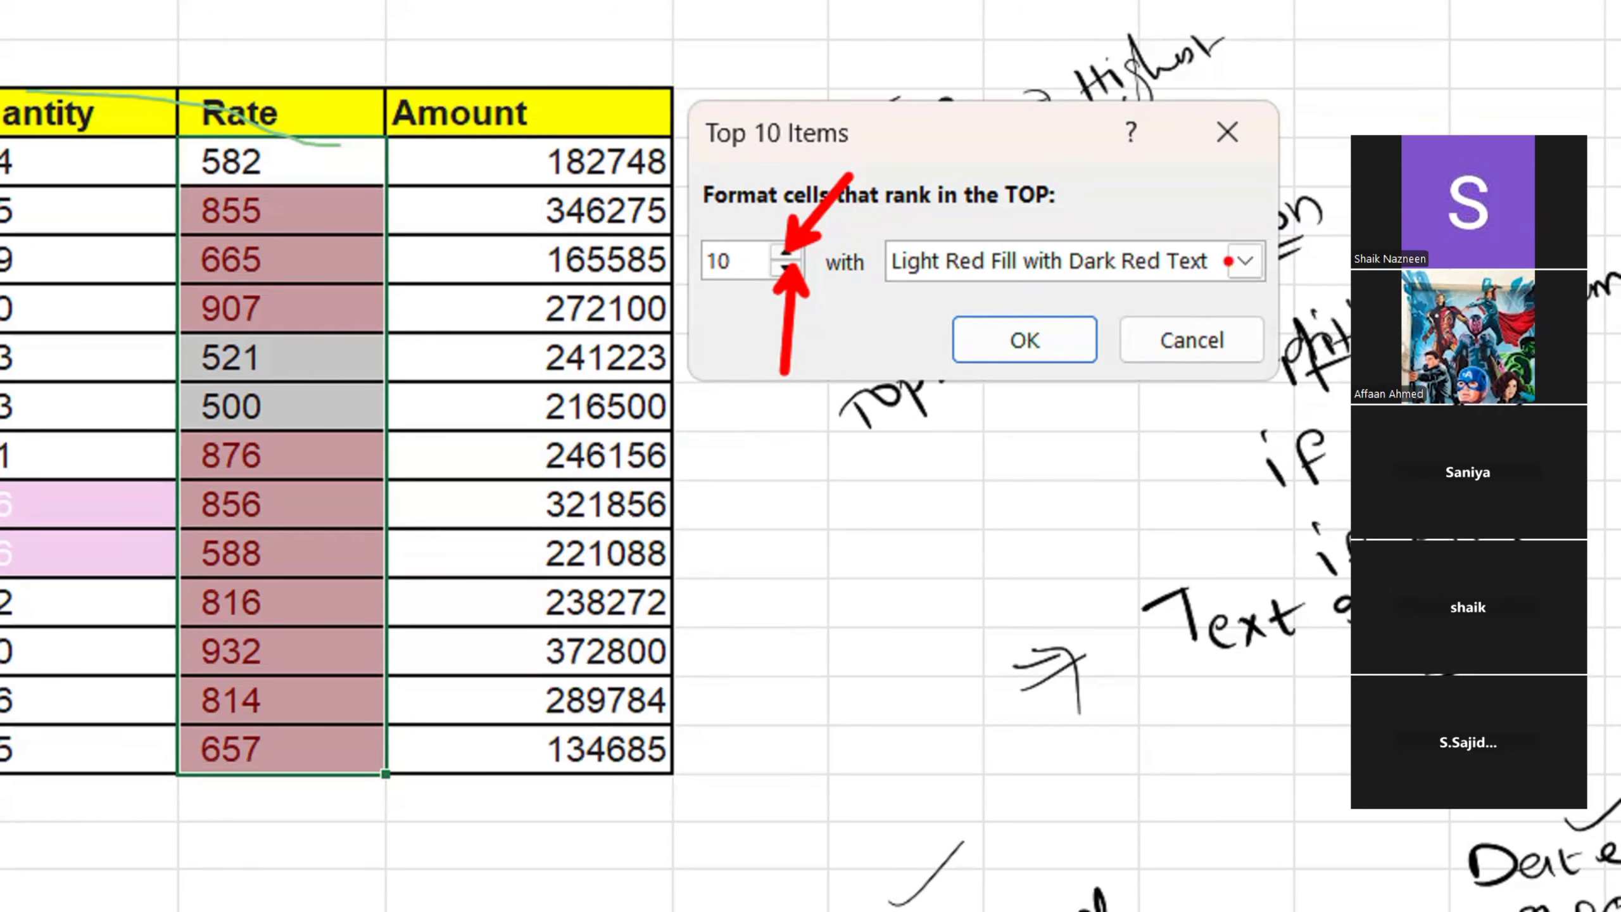
pyautogui.moveTo(859, 227)
pyautogui.mouseDown()
pyautogui.moveTo(965, 272)
pyautogui.moveTo(1292, 298)
pyautogui.mouseUp()
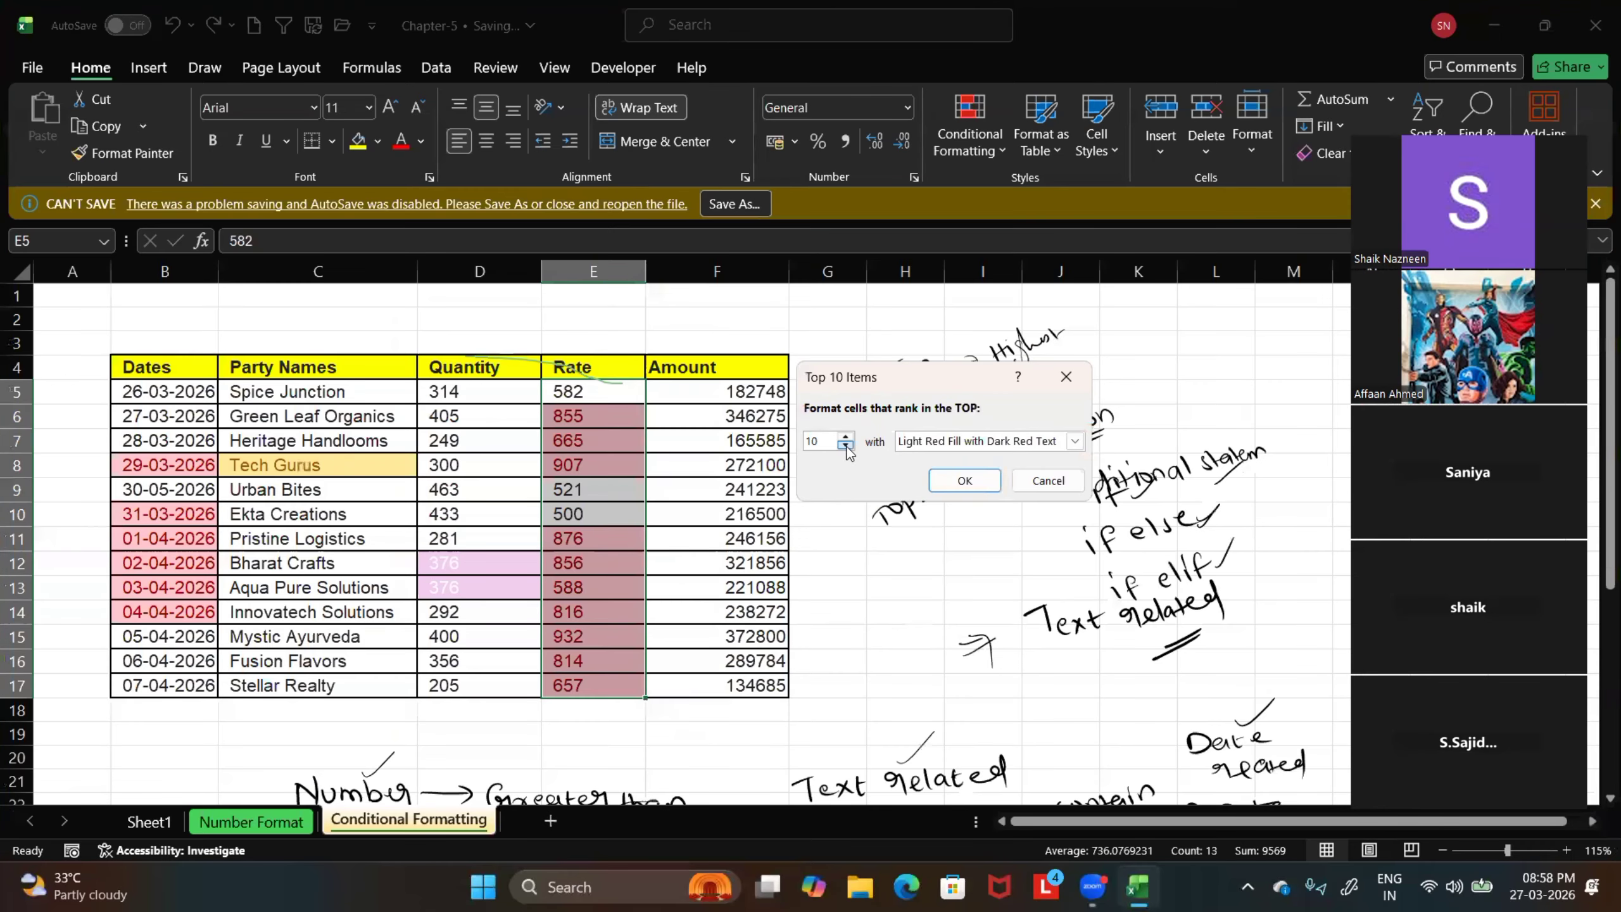
# Set the rule to the top 5 items with Green Fill with Dark Green Text, apply it and deselect the Rate values
pyautogui.click(846, 446)
pyautogui.click(846, 446)
pyautogui.click(845, 446)
pyautogui.click(846, 447)
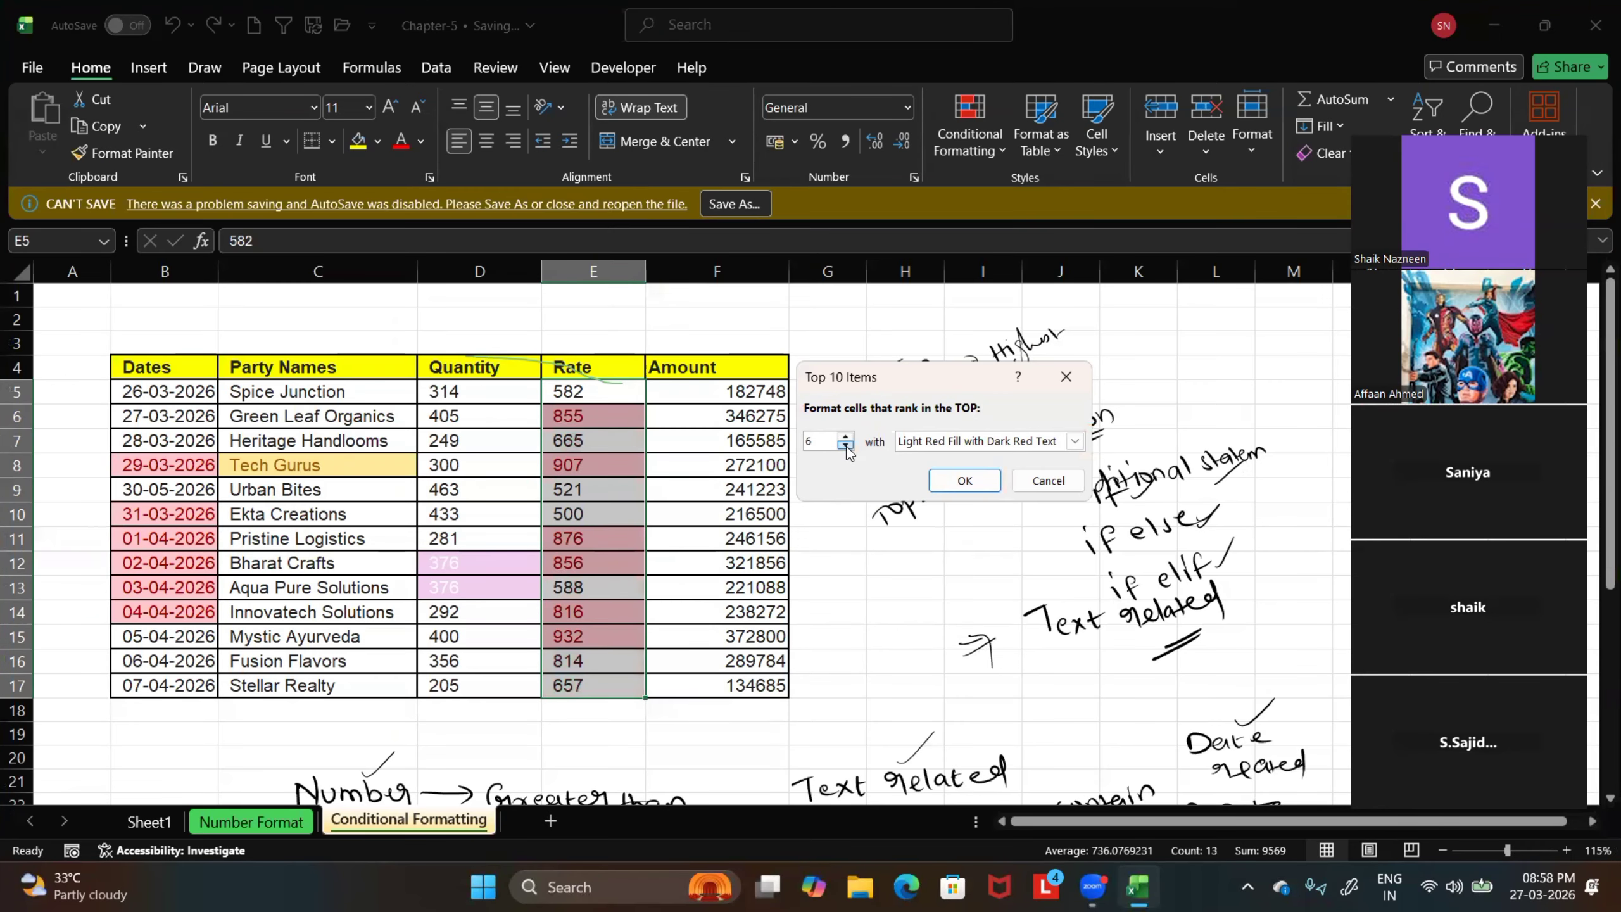
pyautogui.click(846, 446)
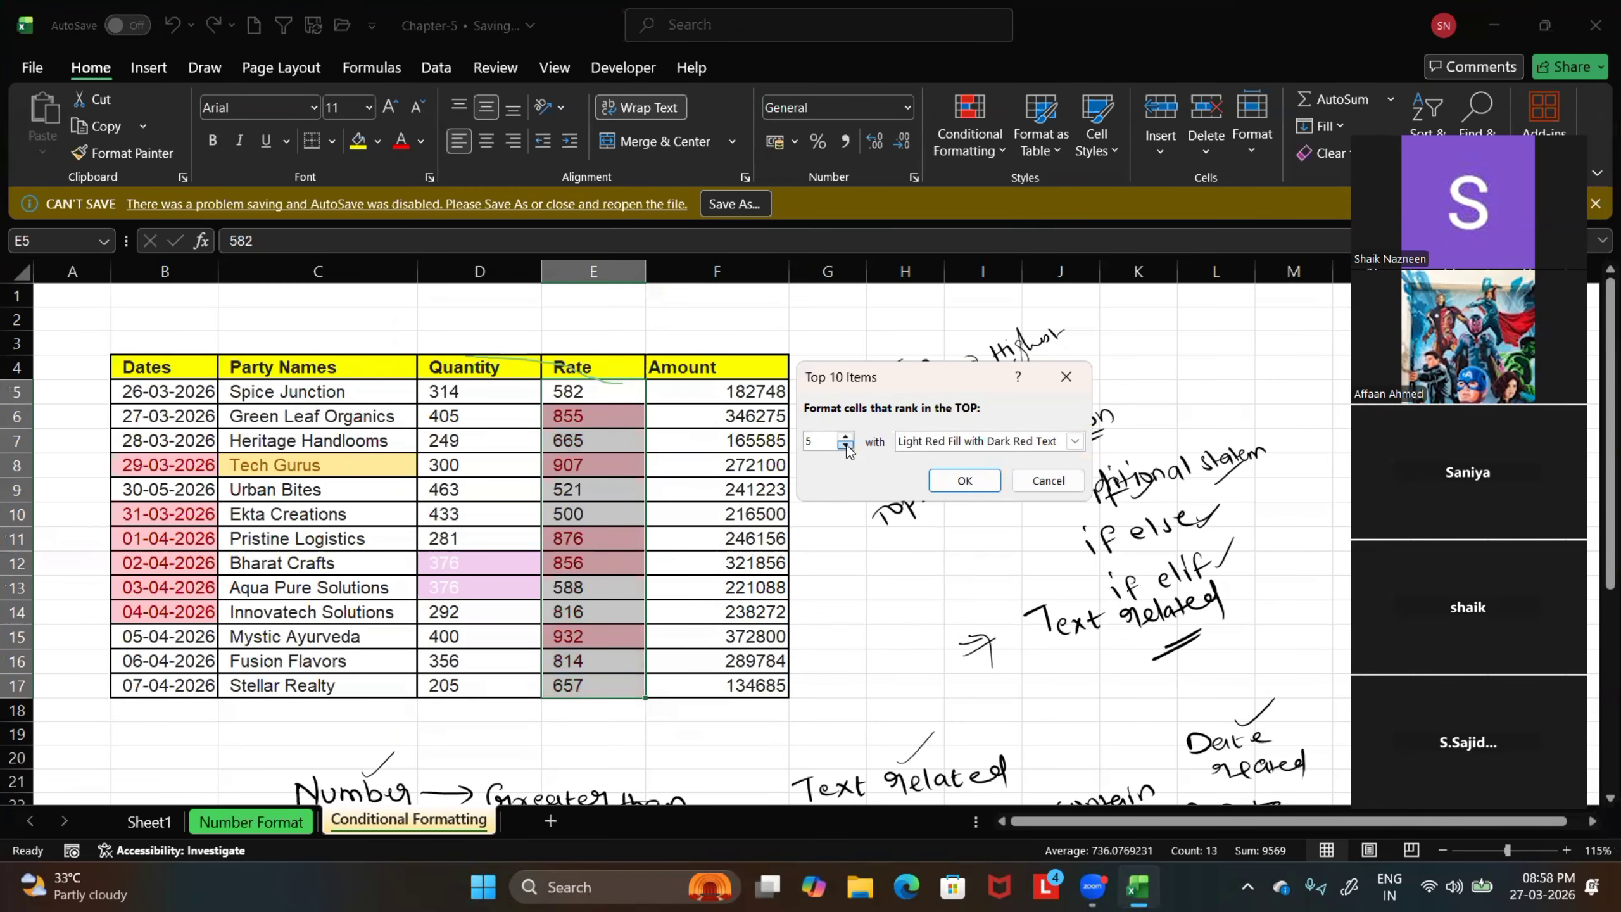
pyautogui.click(1075, 440)
pyautogui.click(1016, 489)
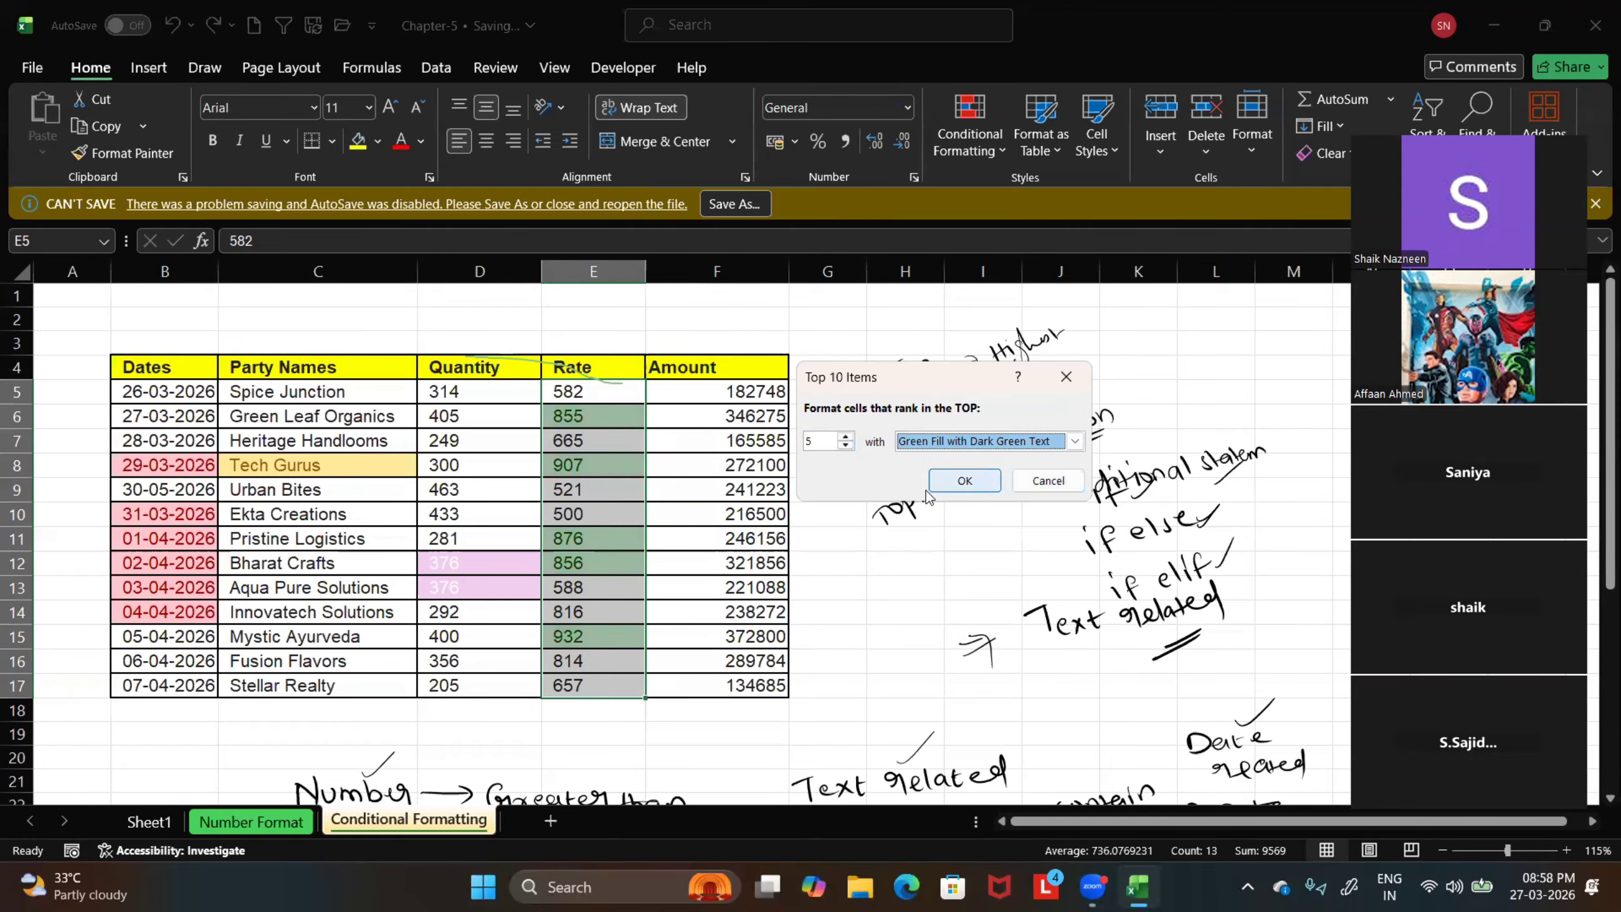
pyautogui.click(964, 479)
pyautogui.click(874, 556)
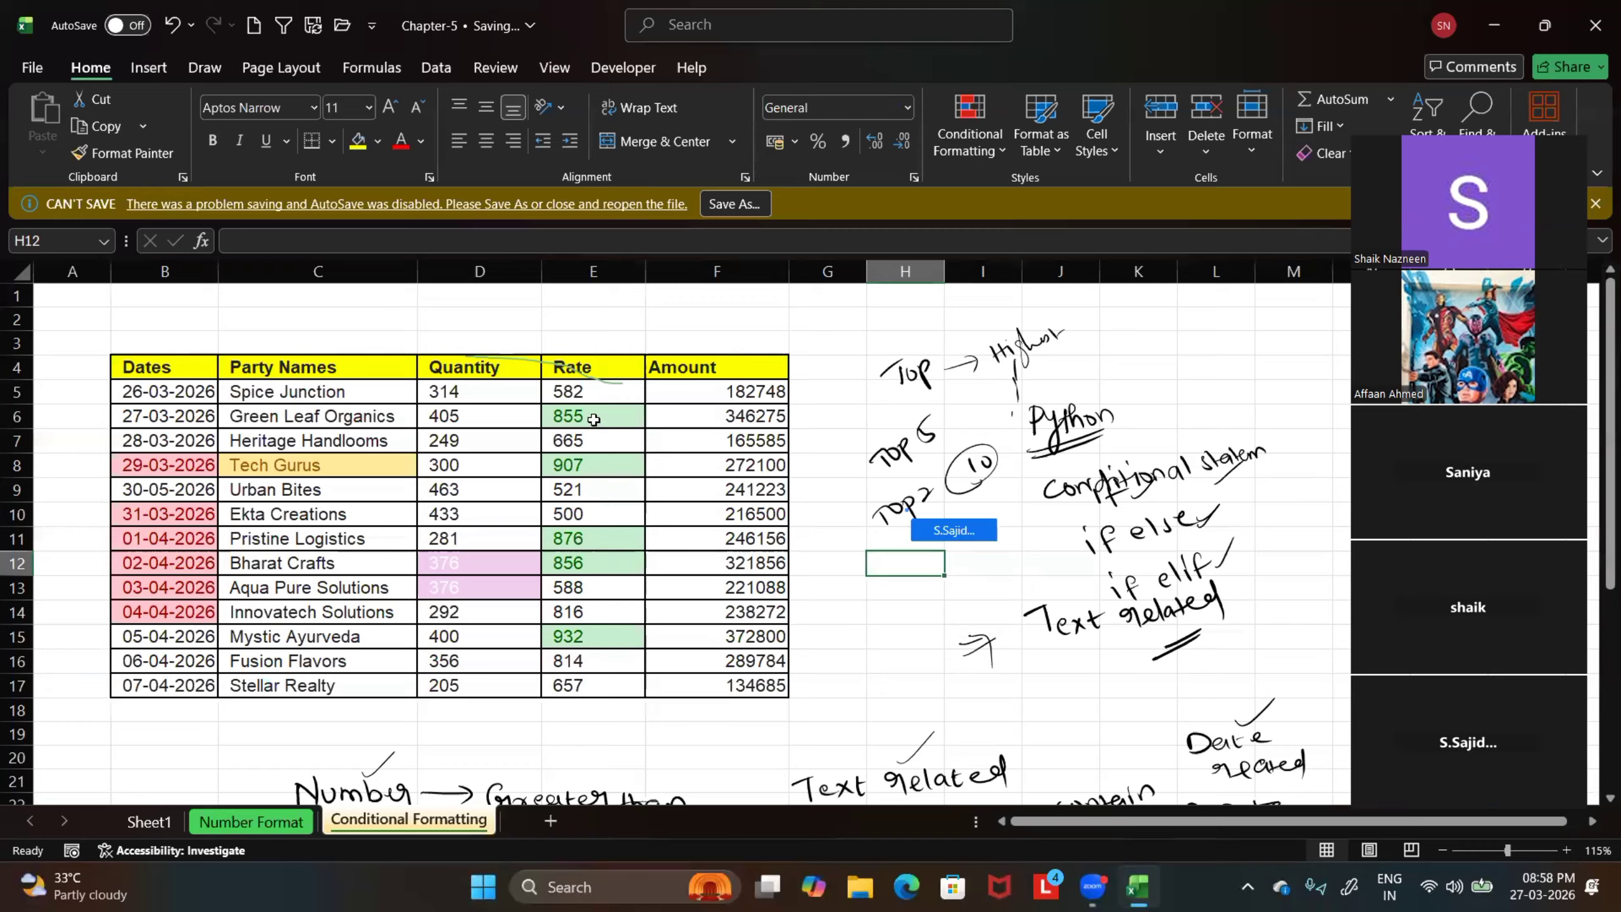
# Highlight the bottom 5 Rate values in E5:E17 with Light Red Fill with Dark Red Text, and deselect the range
pyautogui.moveTo(597, 393); pyautogui.dragTo(596, 684)
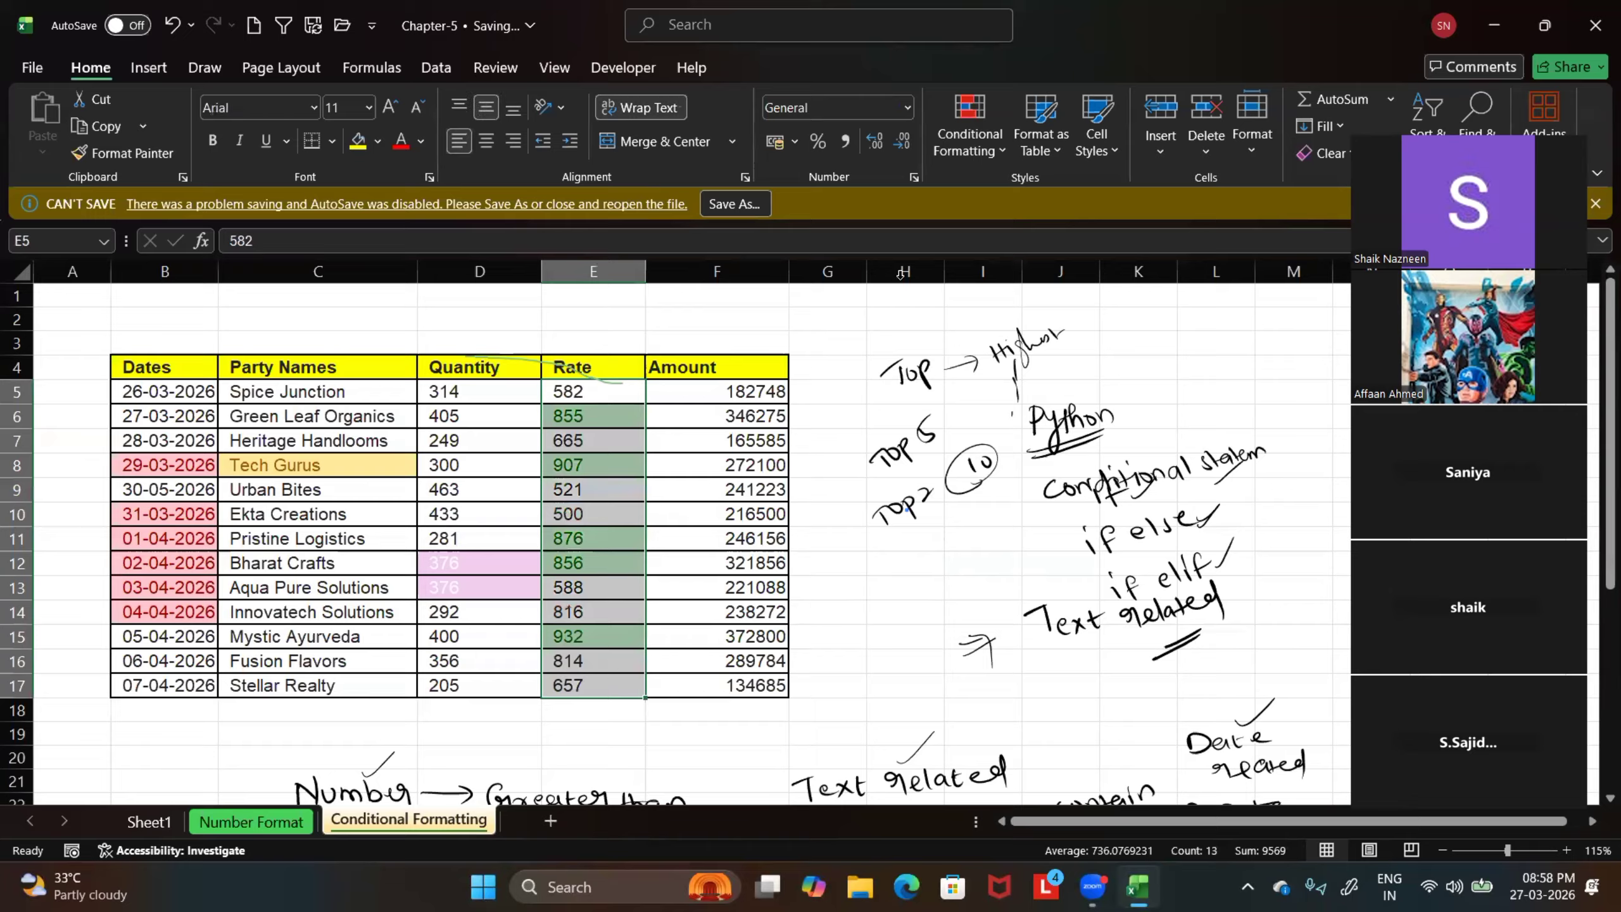
pyautogui.click(988, 153)
pyautogui.moveTo(1038, 246)
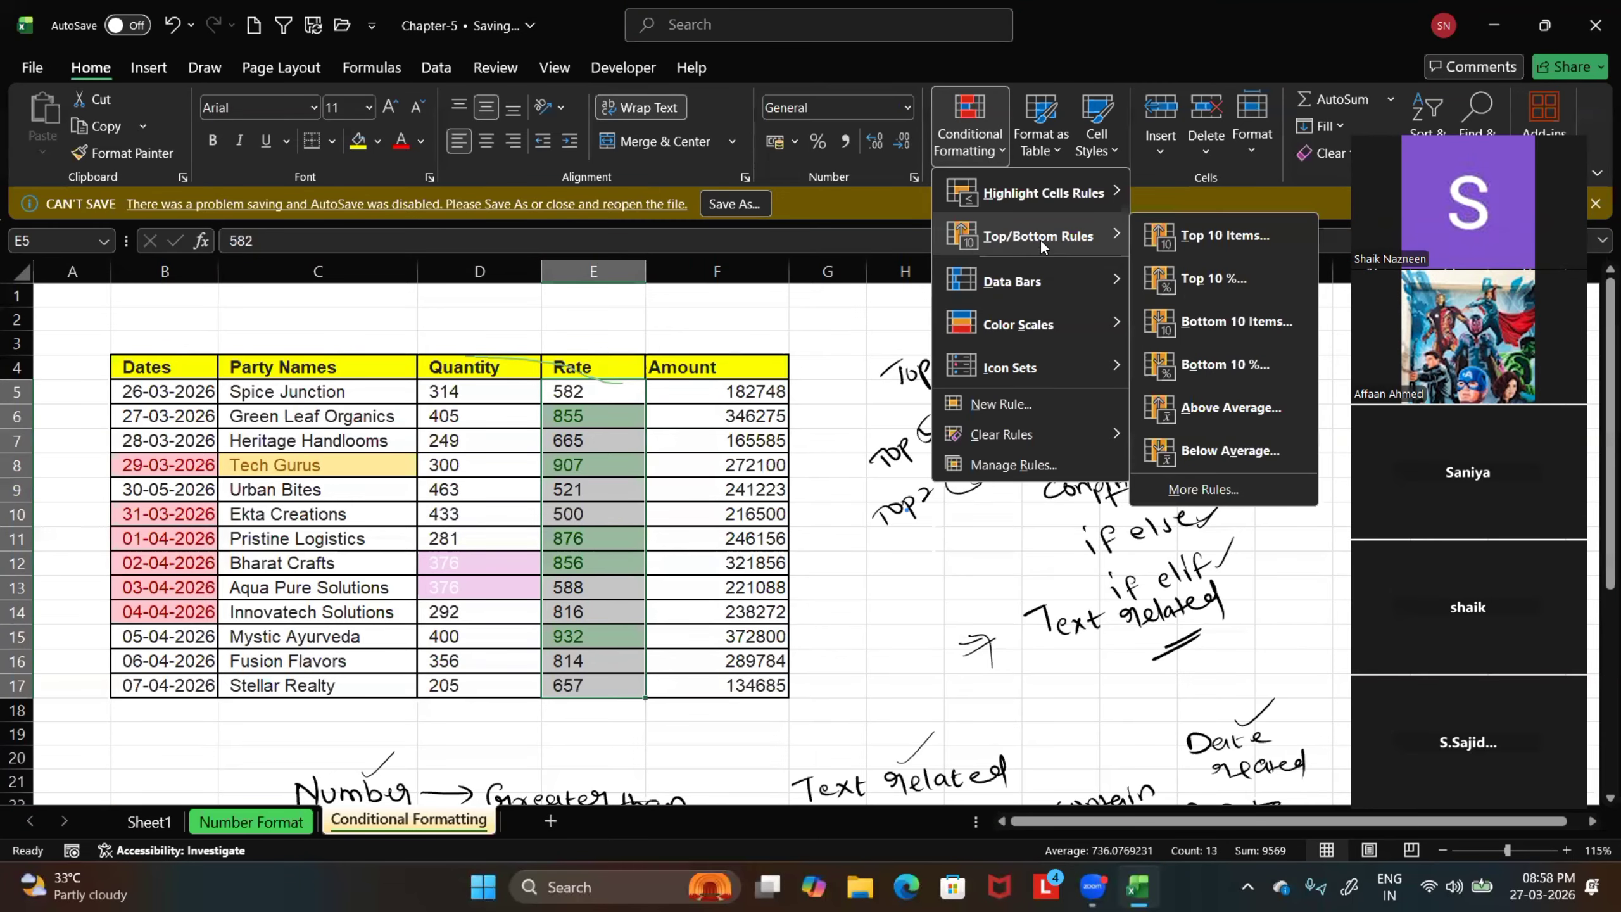
pyautogui.click(1236, 321)
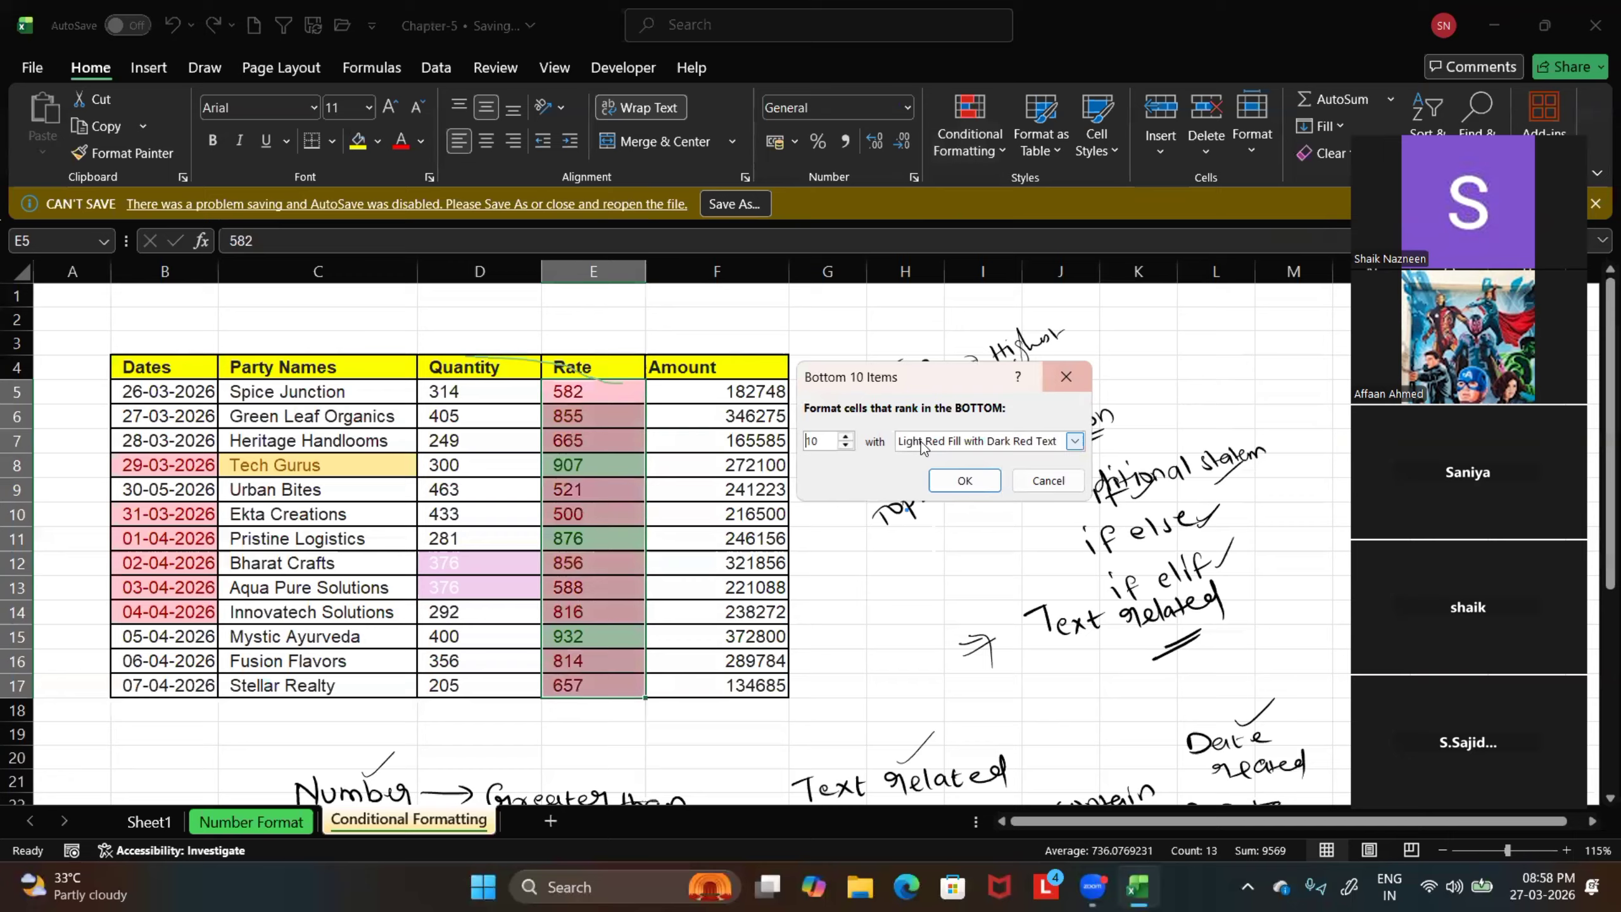
pyautogui.click(846, 446)
pyautogui.click(846, 447)
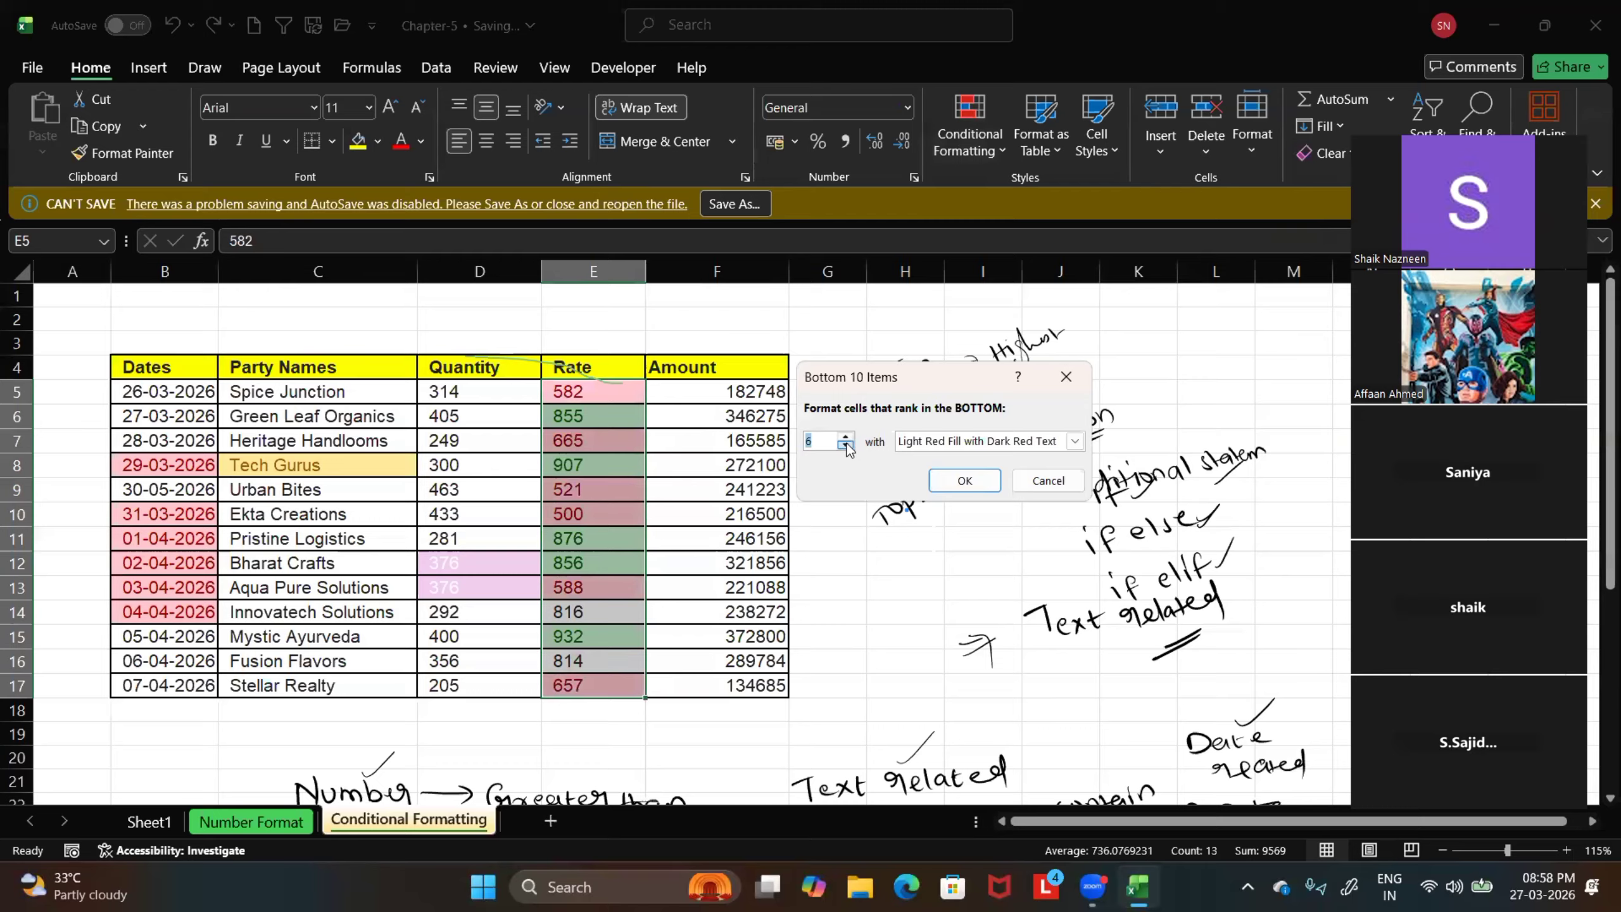
pyautogui.click(846, 446)
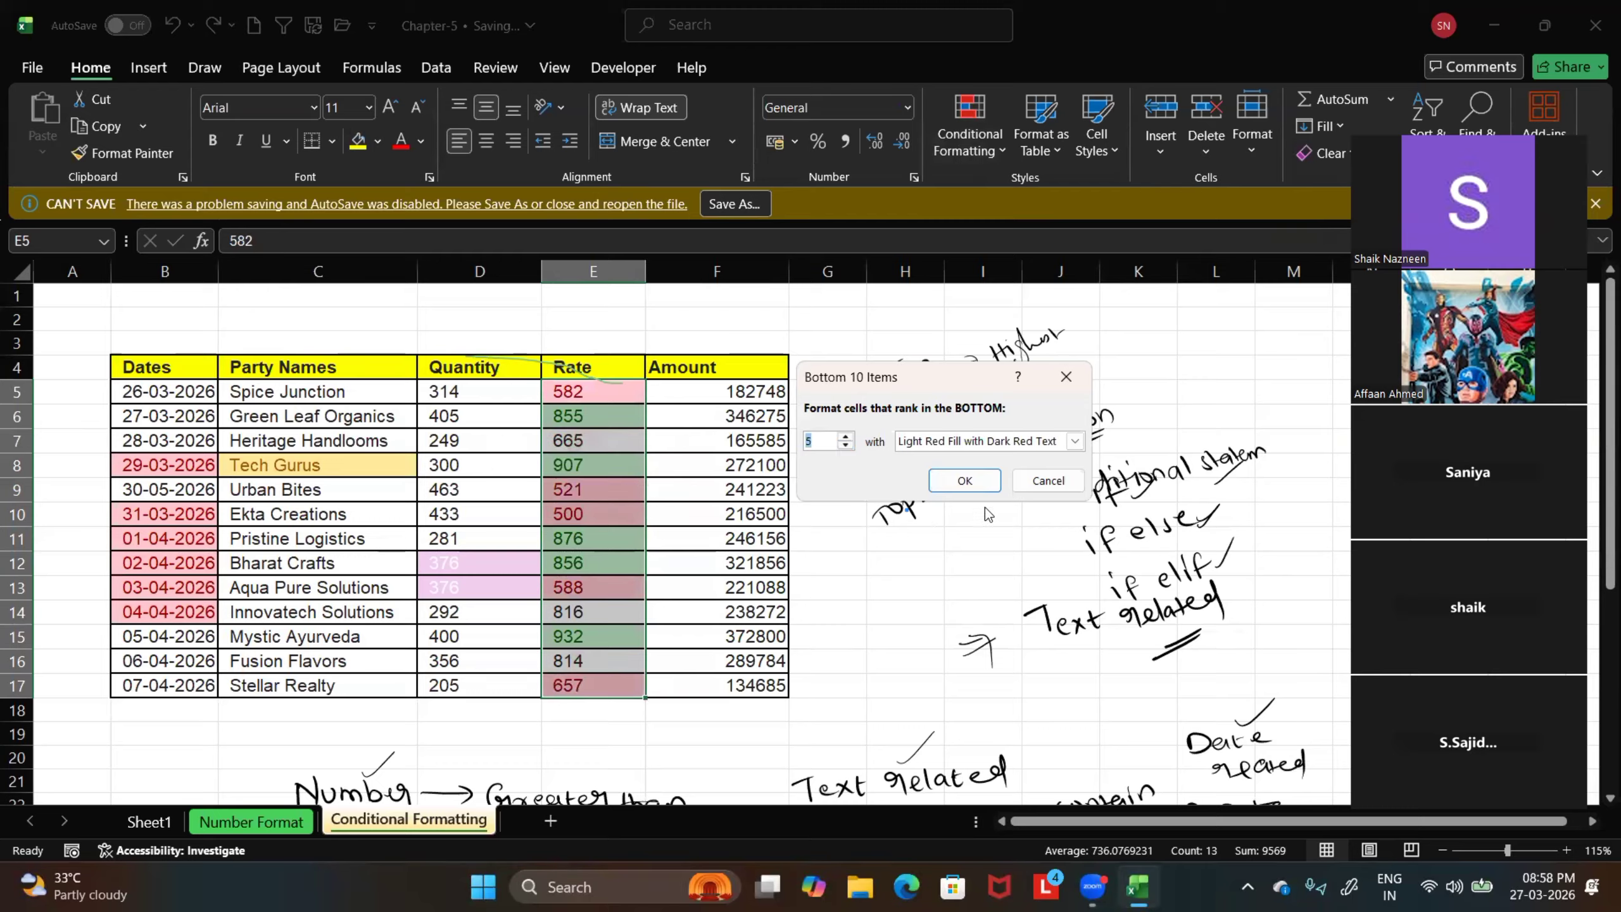
pyautogui.click(968, 486)
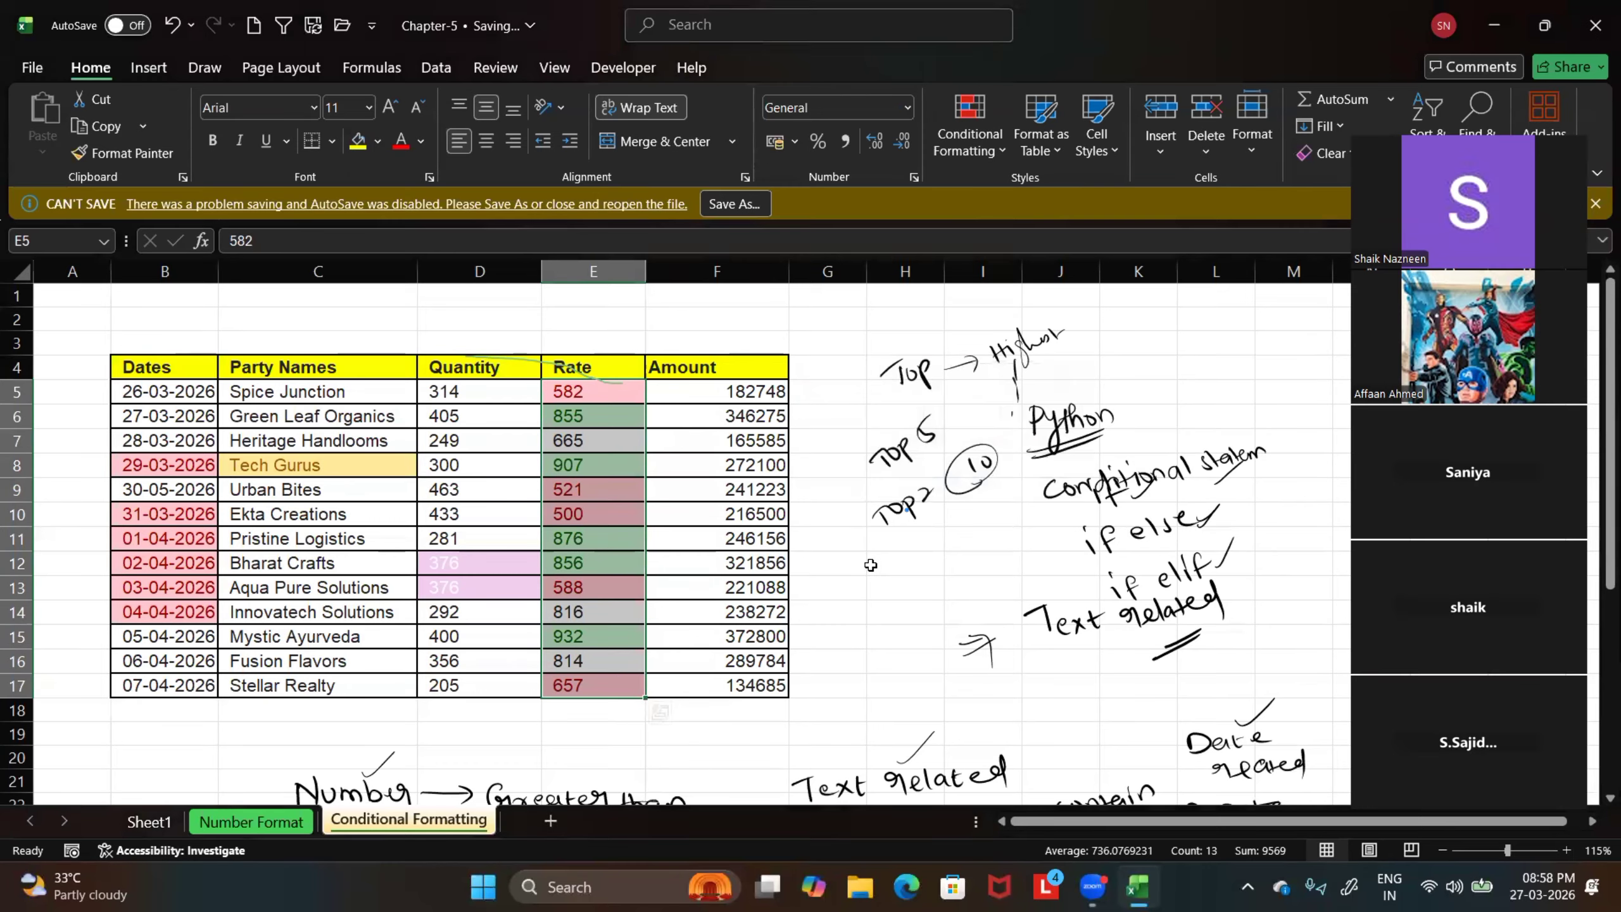
pyautogui.click(871, 564)
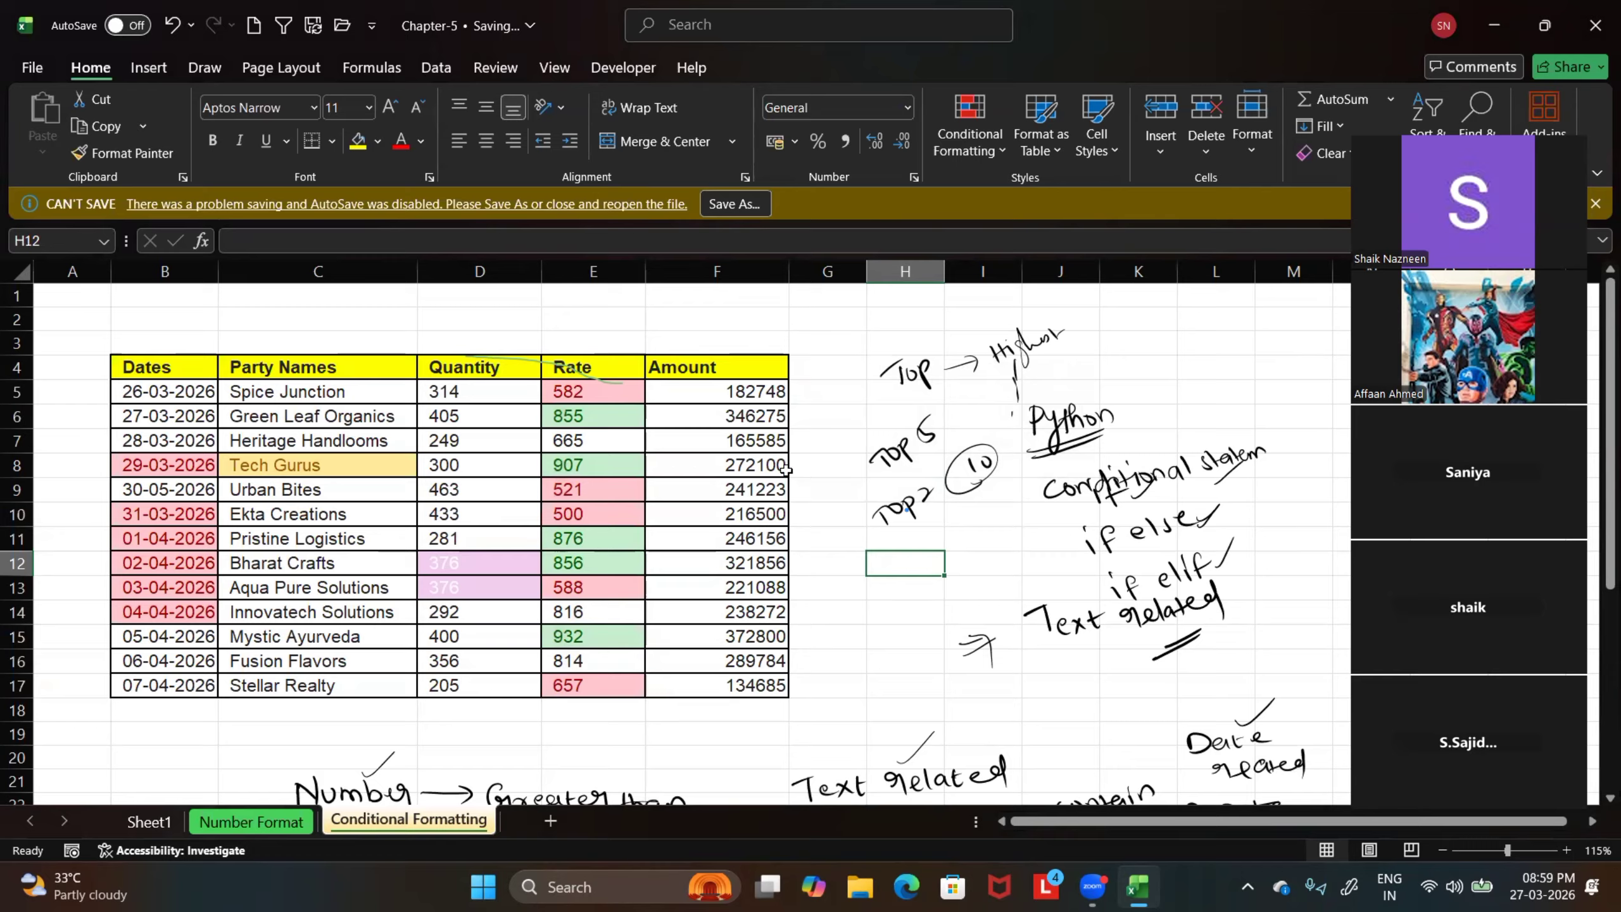
# Try a Top 10% rule on the Amount values F5:F17, raising the percentage to 20, 25 and 32
pyautogui.moveTo(700, 389); pyautogui.dragTo(703, 687)
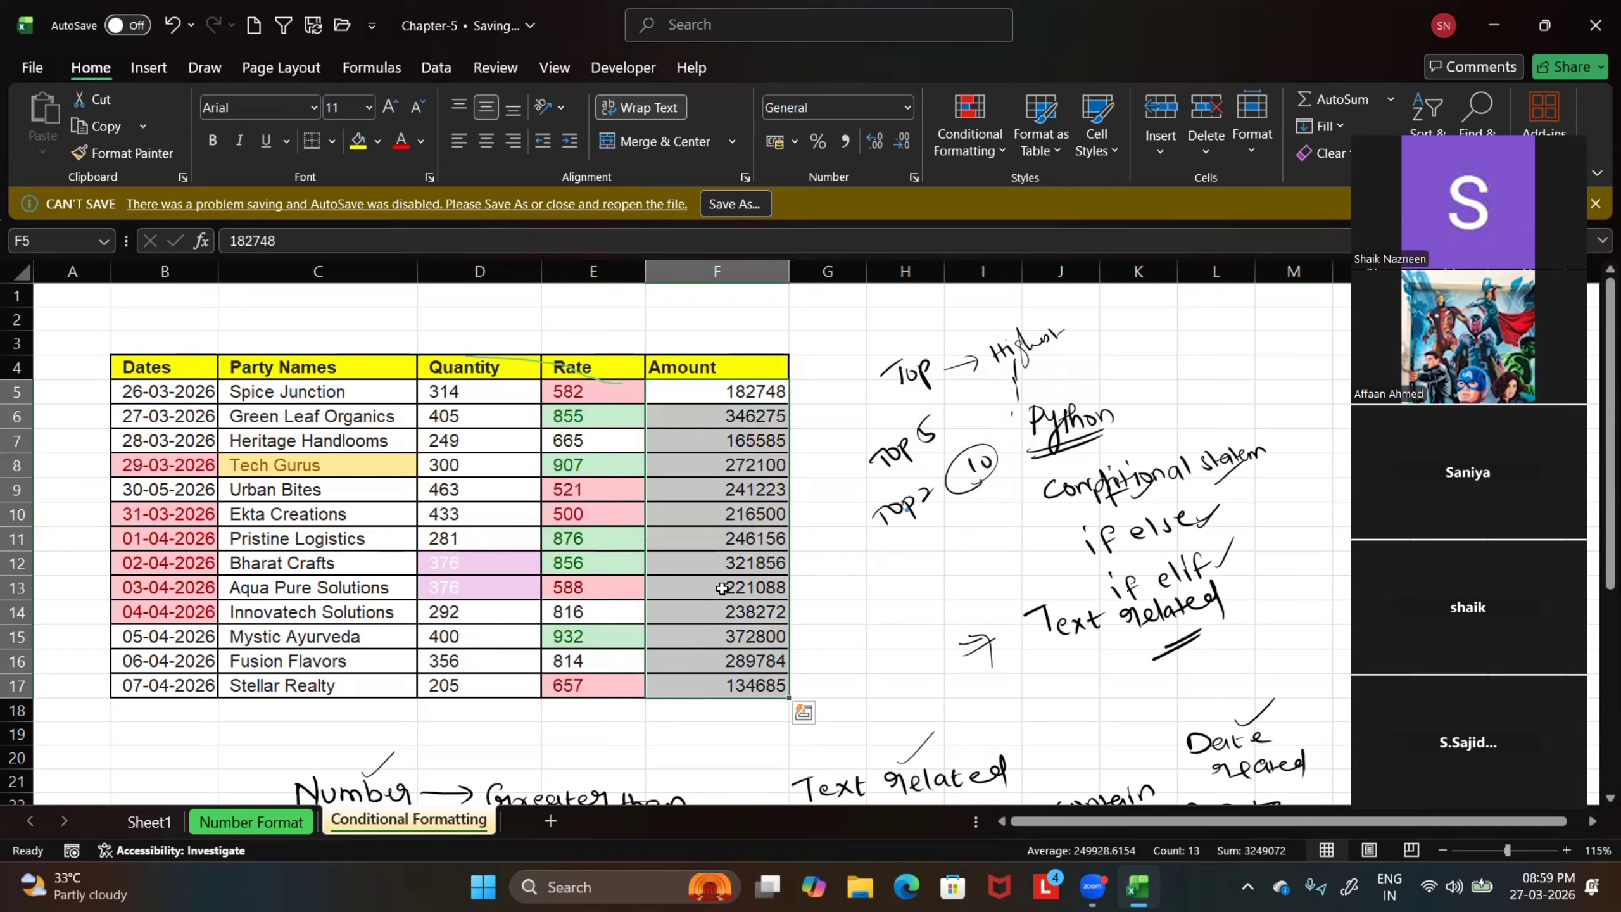
pyautogui.click(983, 144)
pyautogui.moveTo(1050, 237)
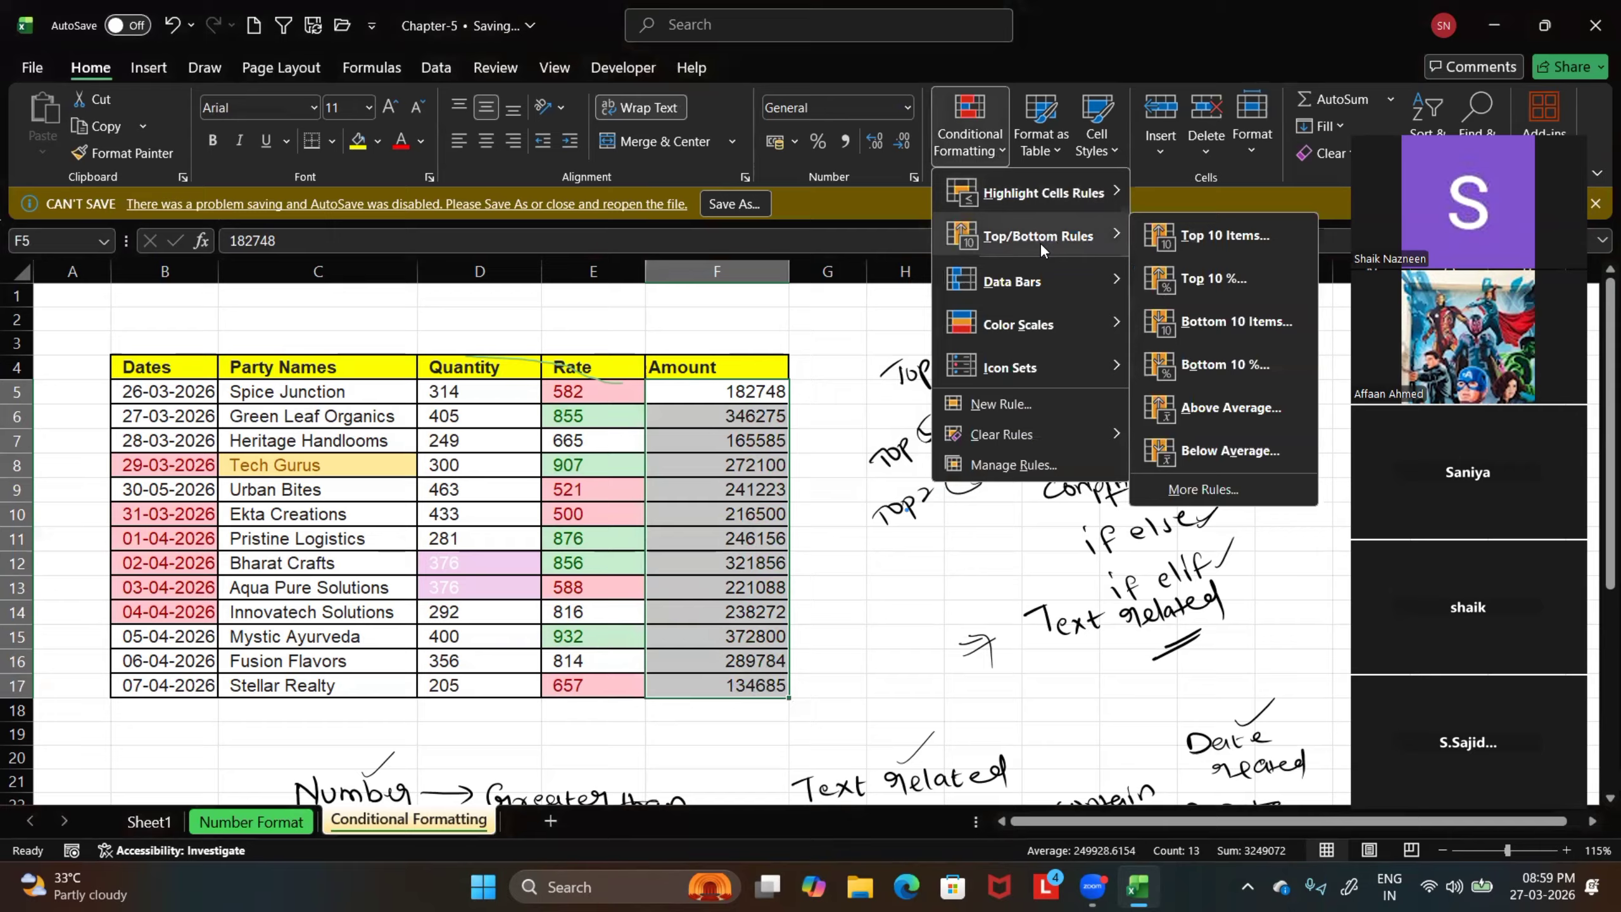
pyautogui.click(1187, 279)
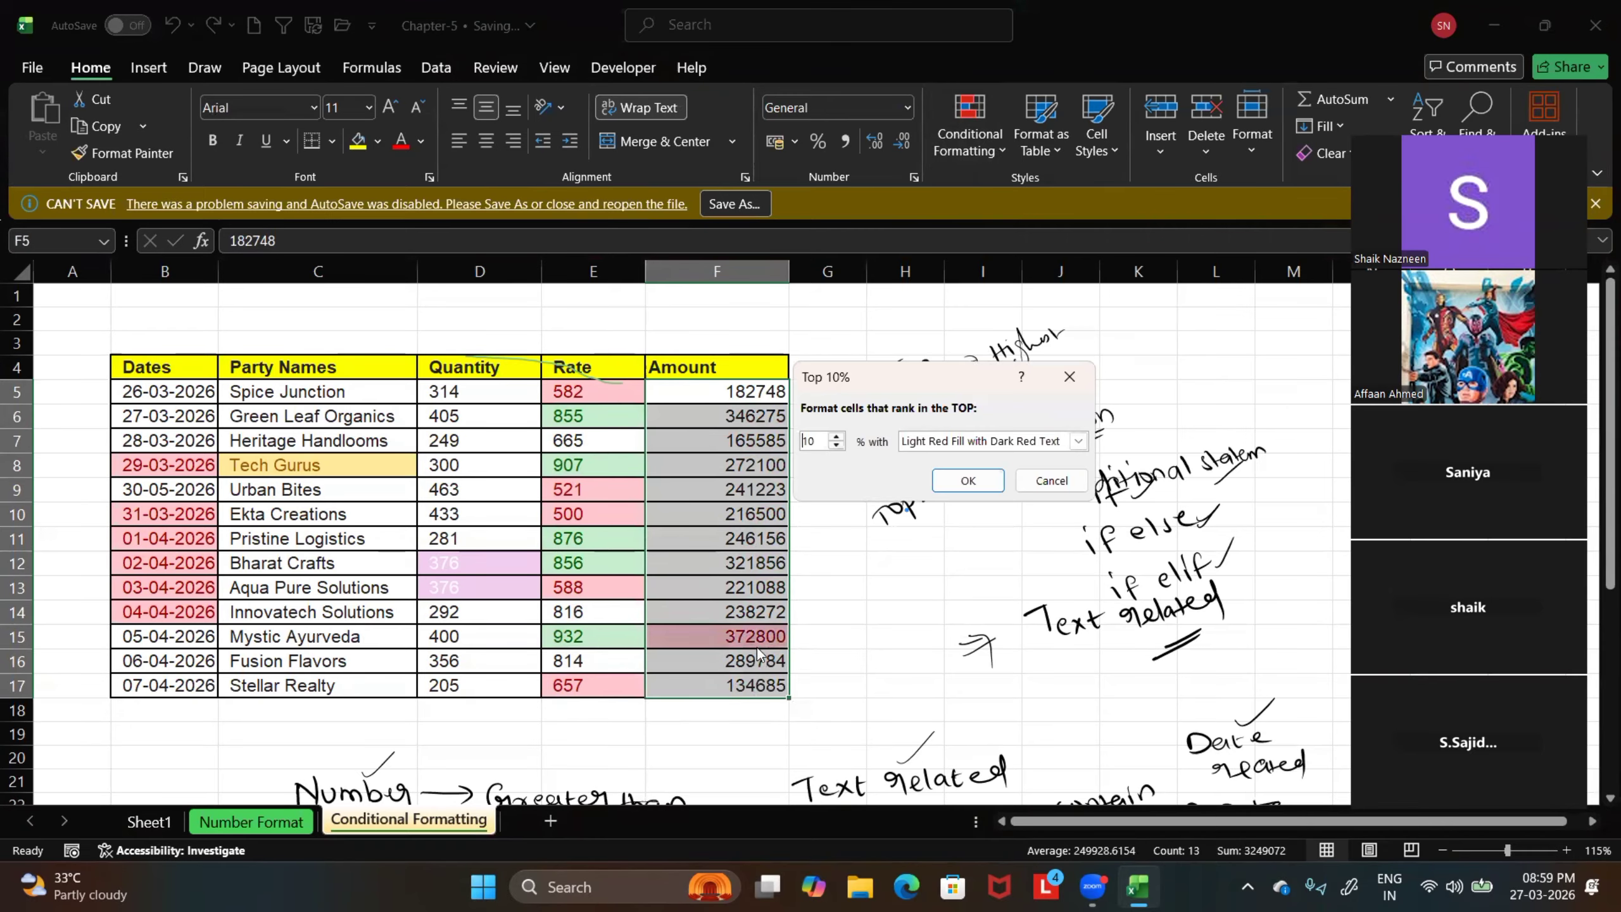
pyautogui.click(835, 435)
pyautogui.click(835, 435)
pyautogui.click(836, 435)
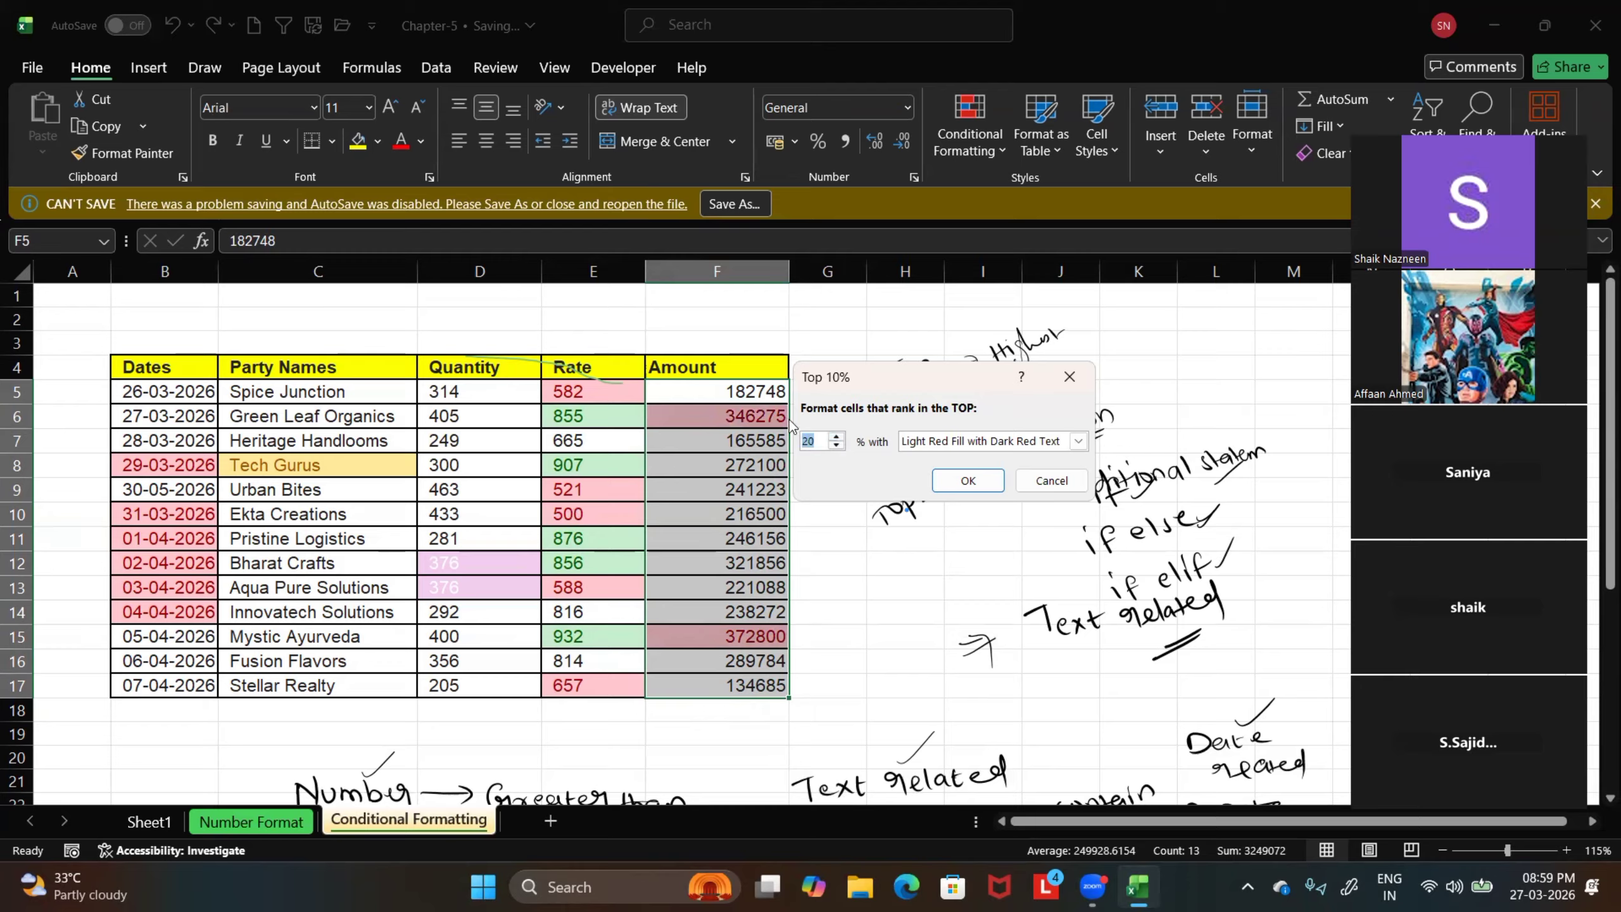
pyautogui.click(837, 437)
pyautogui.click(837, 436)
pyautogui.click(837, 437)
pyautogui.click(837, 437)
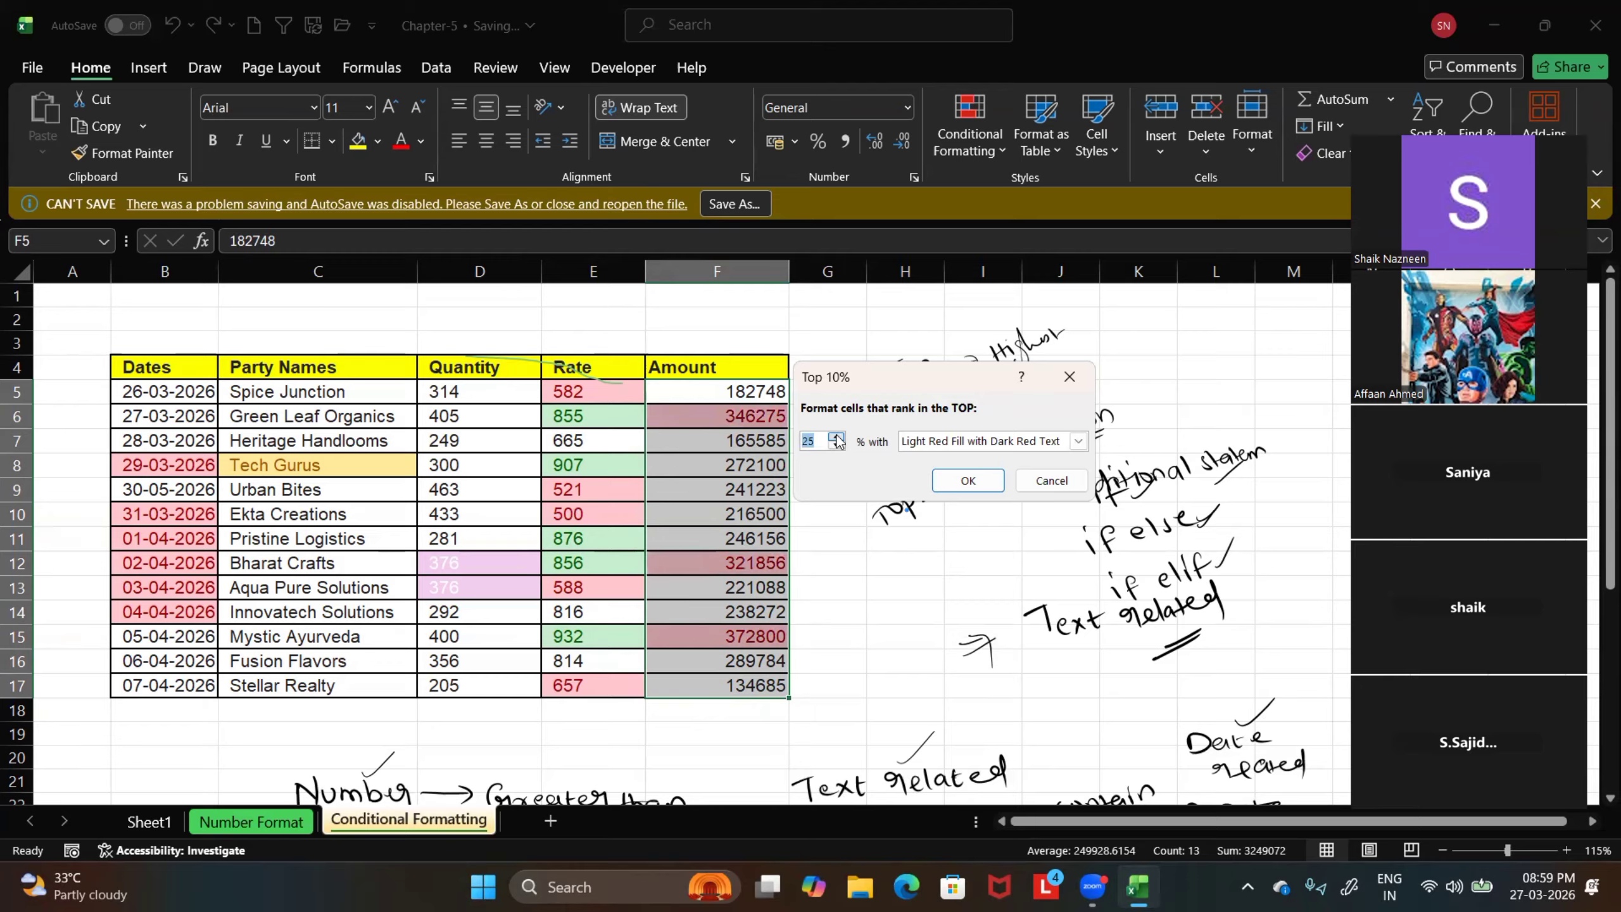
pyautogui.click(837, 438)
pyautogui.click(837, 438)
pyautogui.click(837, 438)
pyautogui.click(837, 438)
pyautogui.click(837, 438)
pyautogui.click(837, 438)
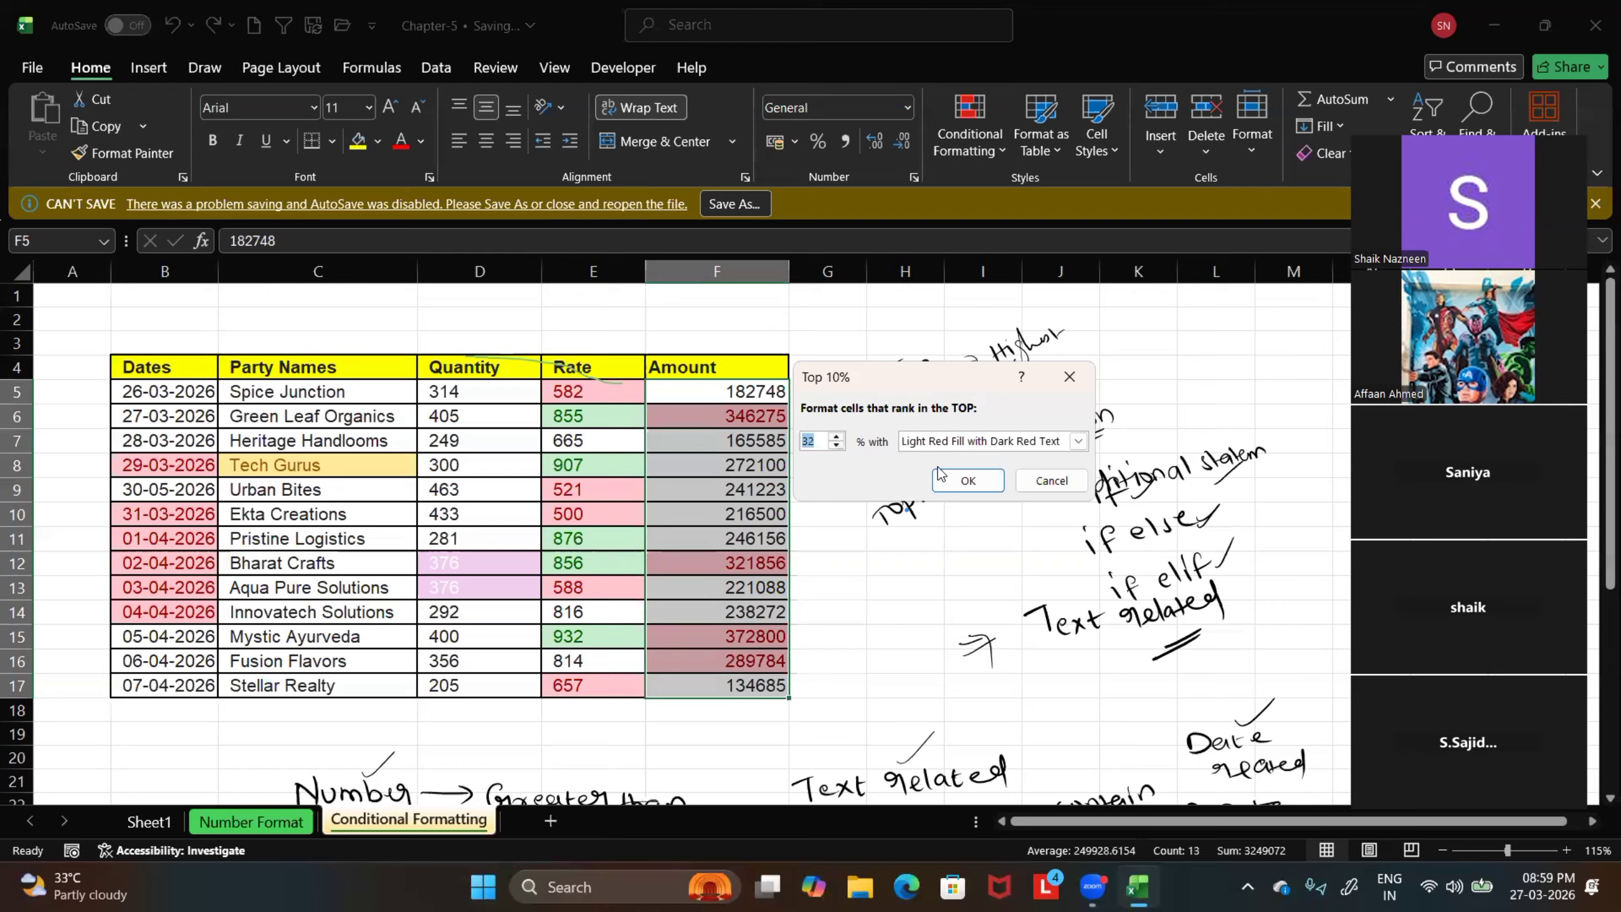
pyautogui.click(1066, 379)
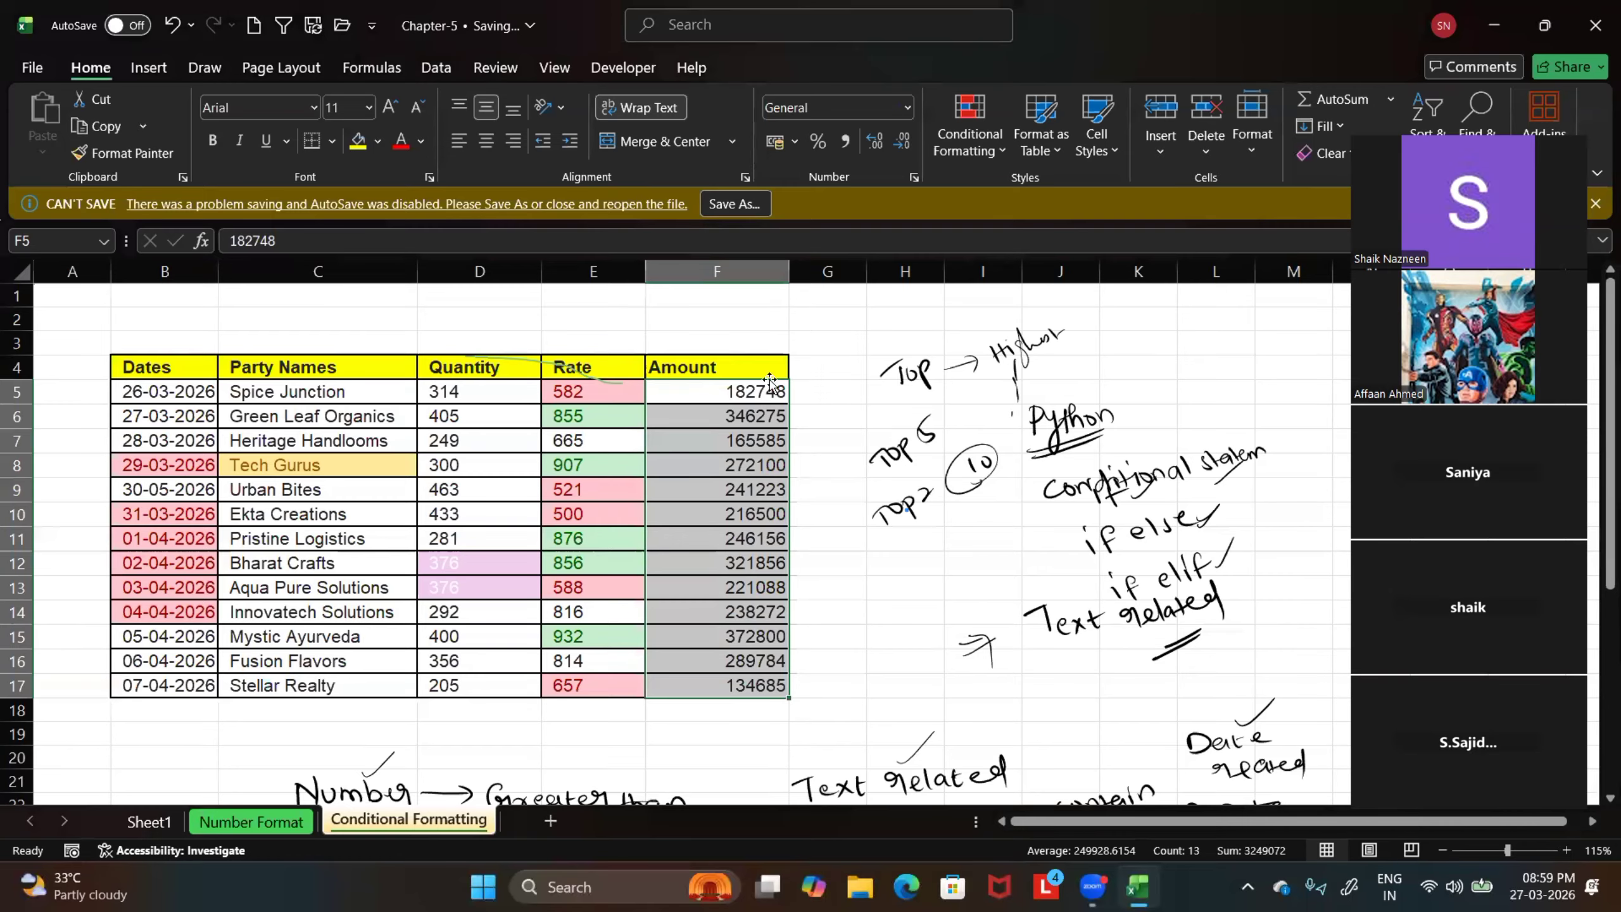
pyautogui.click(970, 134)
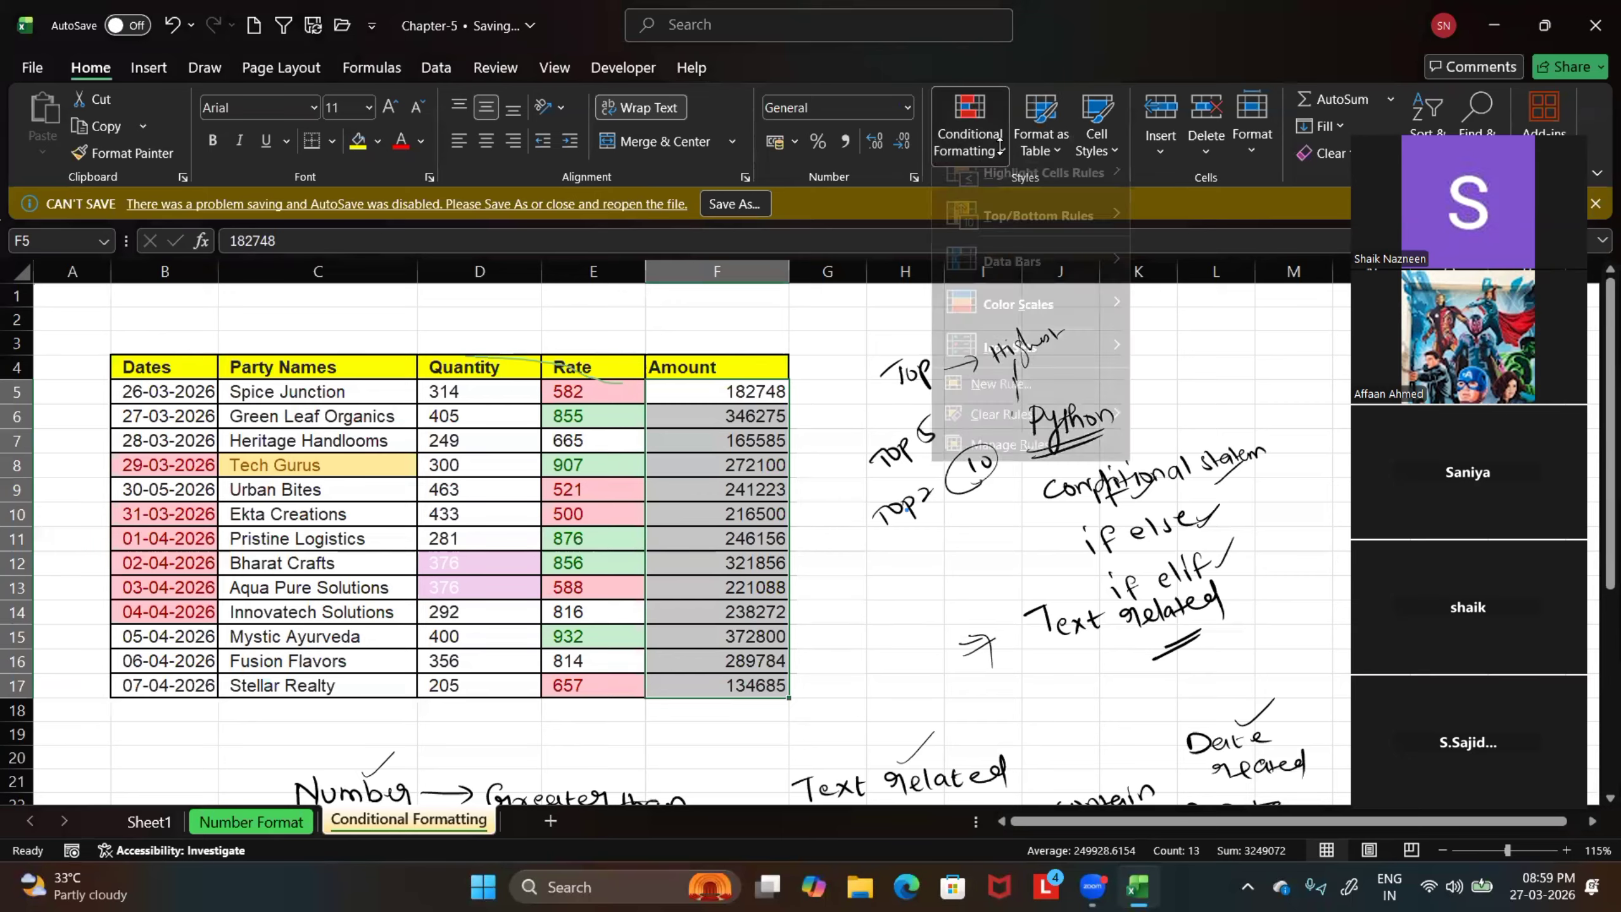
pyautogui.moveTo(1014, 230)
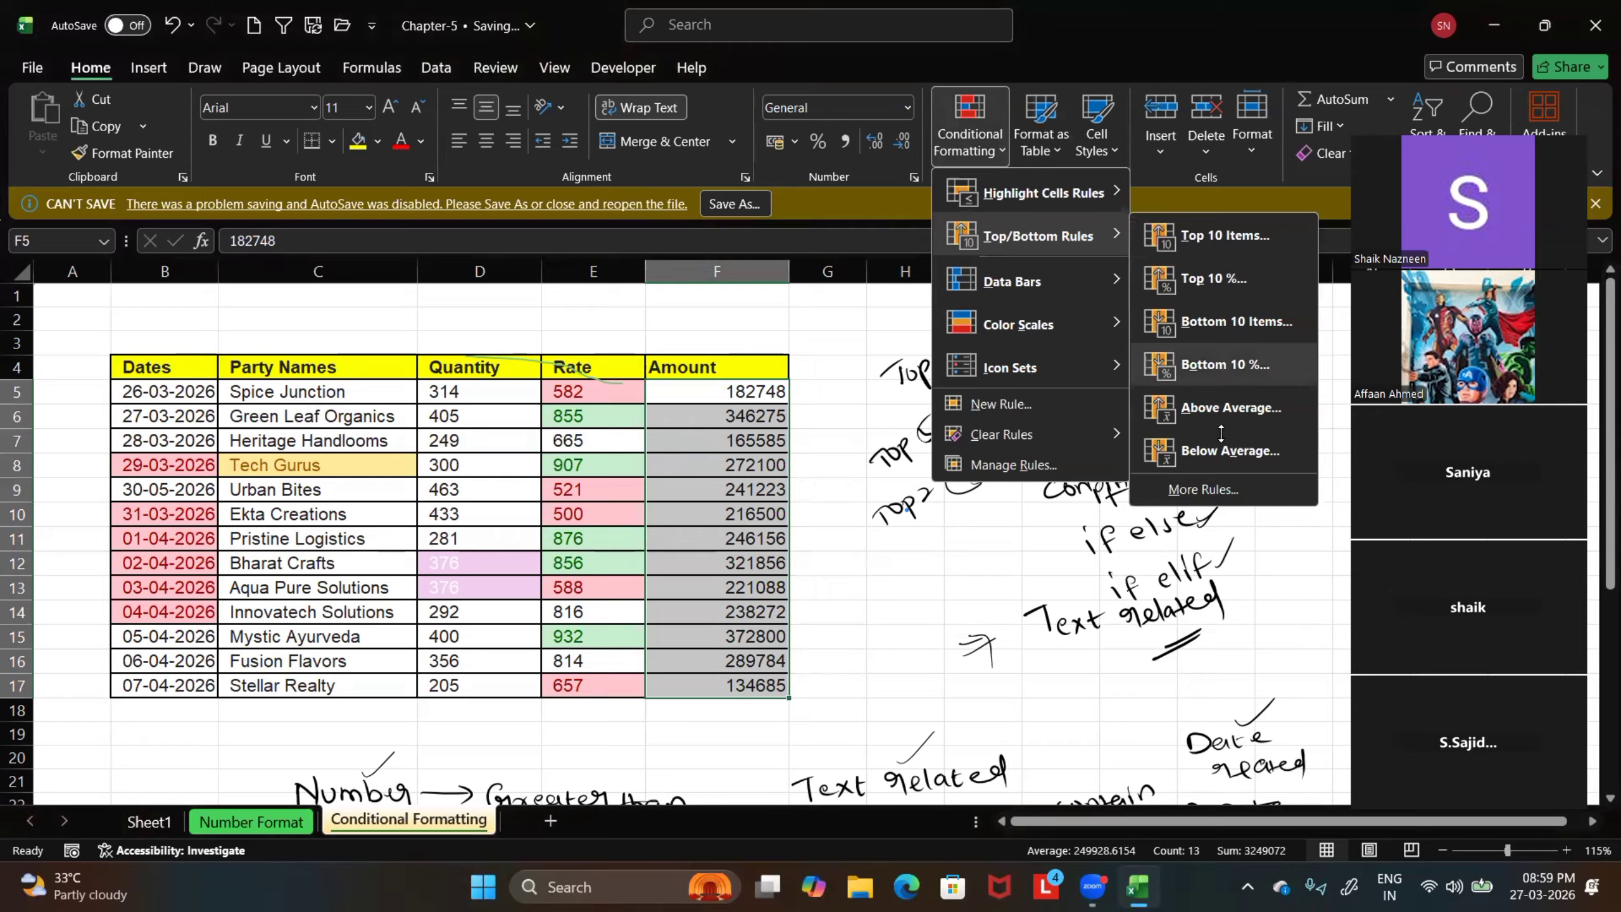
pyautogui.press('Escape')
pyautogui.press('Escape')
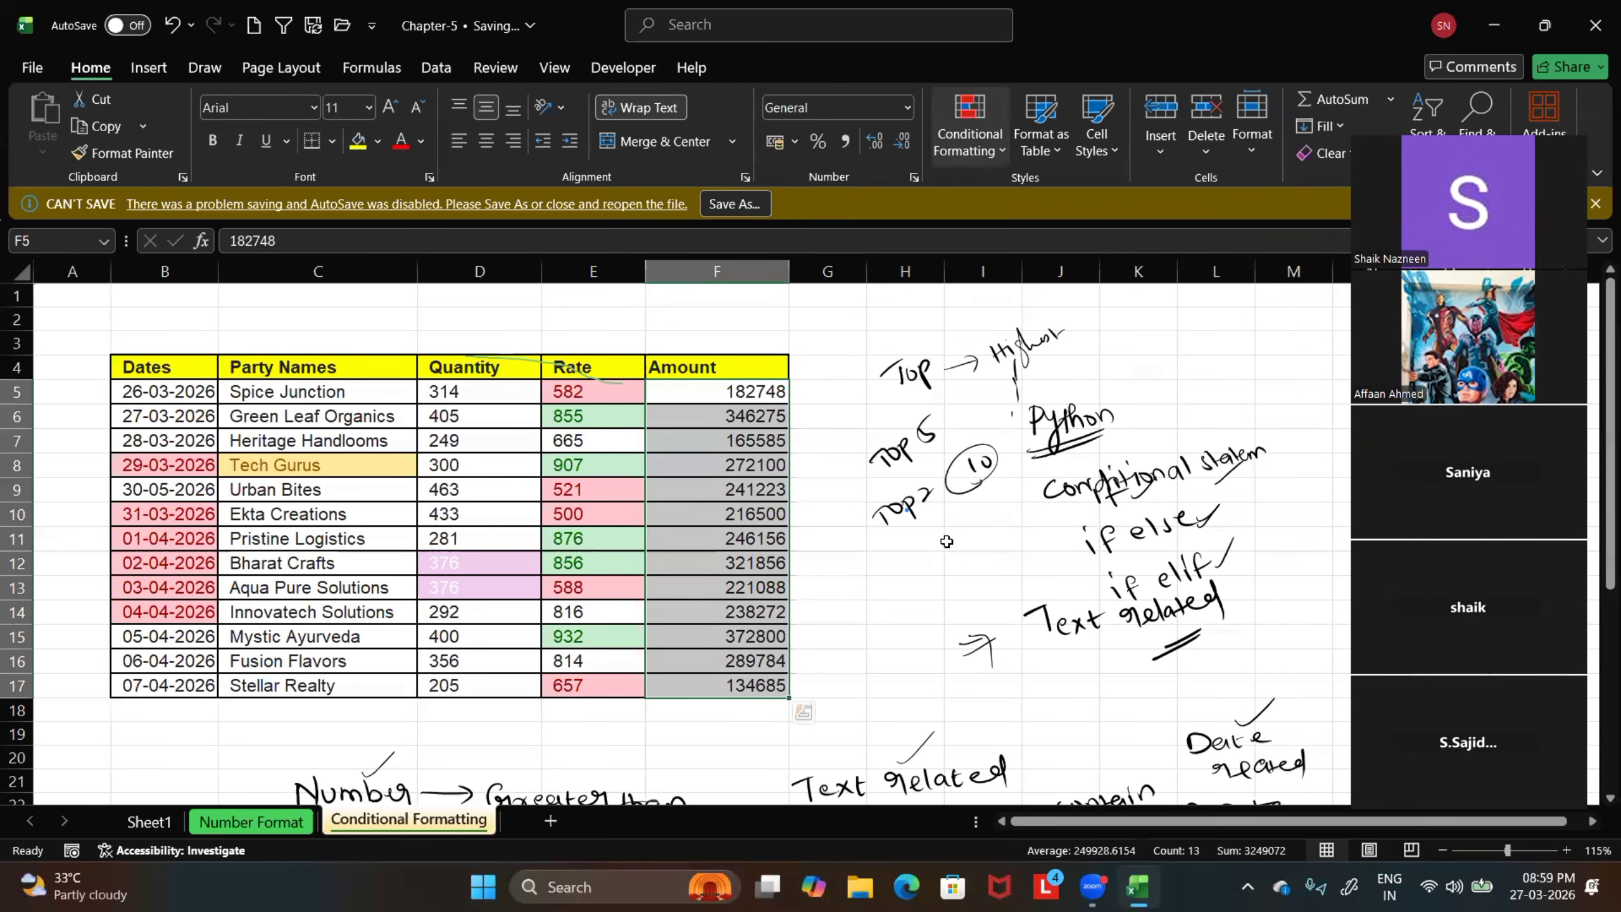
pyautogui.moveTo(495, 401); pyautogui.dragTo(497, 661)
pyautogui.click(901, 546)
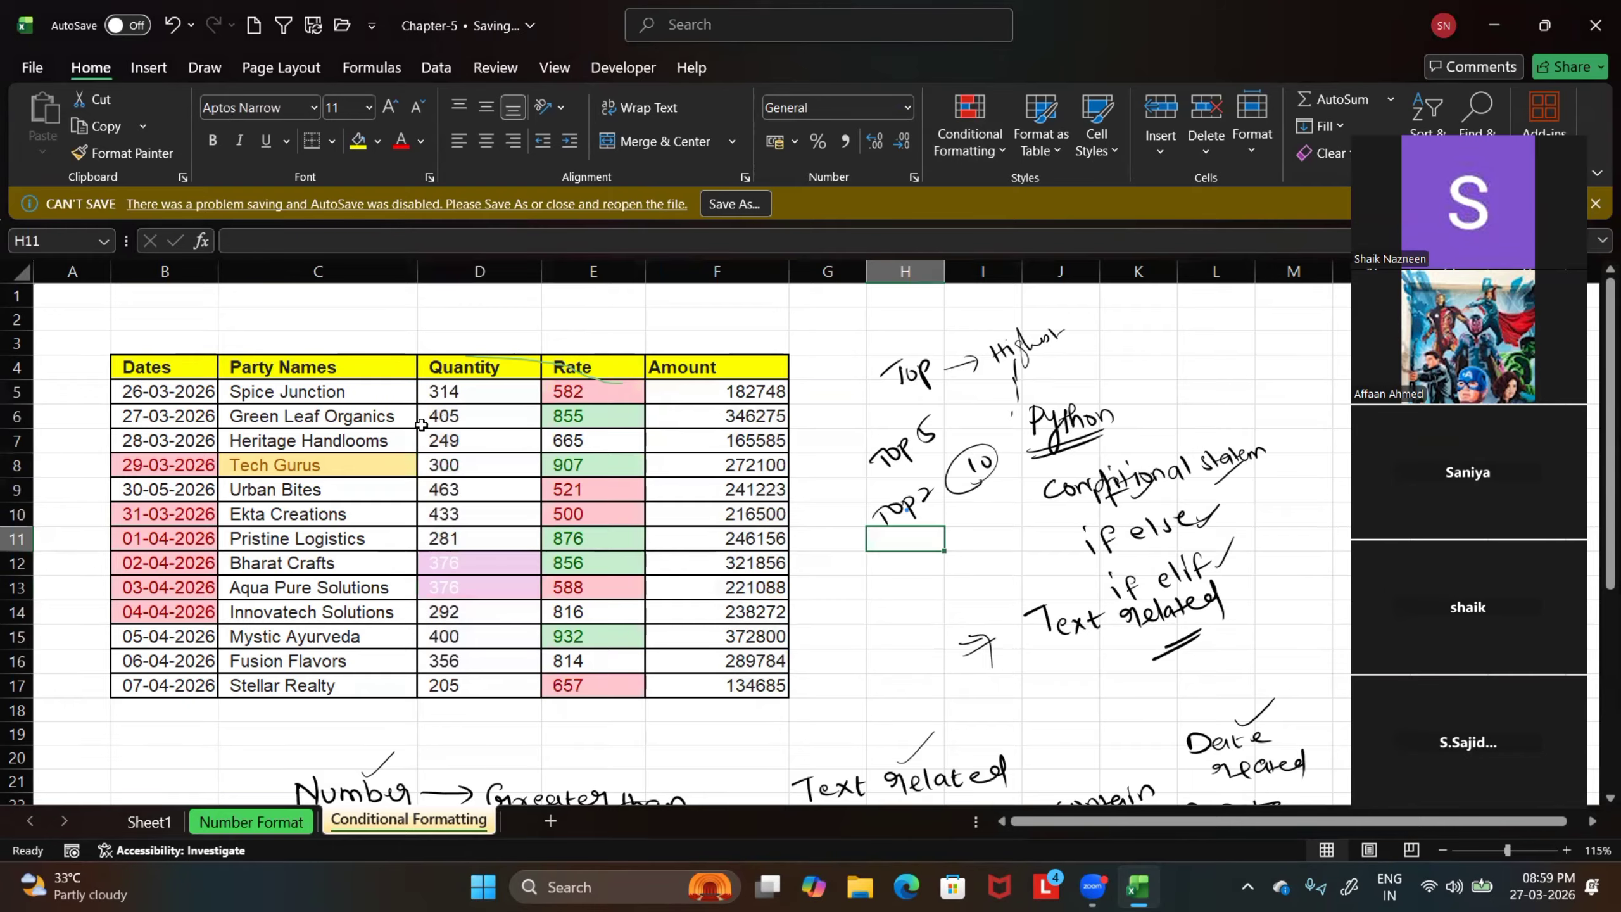
# Calculate the average of the Quantity values D5:D17 in cell D18
pyautogui.scroll(-1, 901, 546)
pyautogui.click(469, 642)
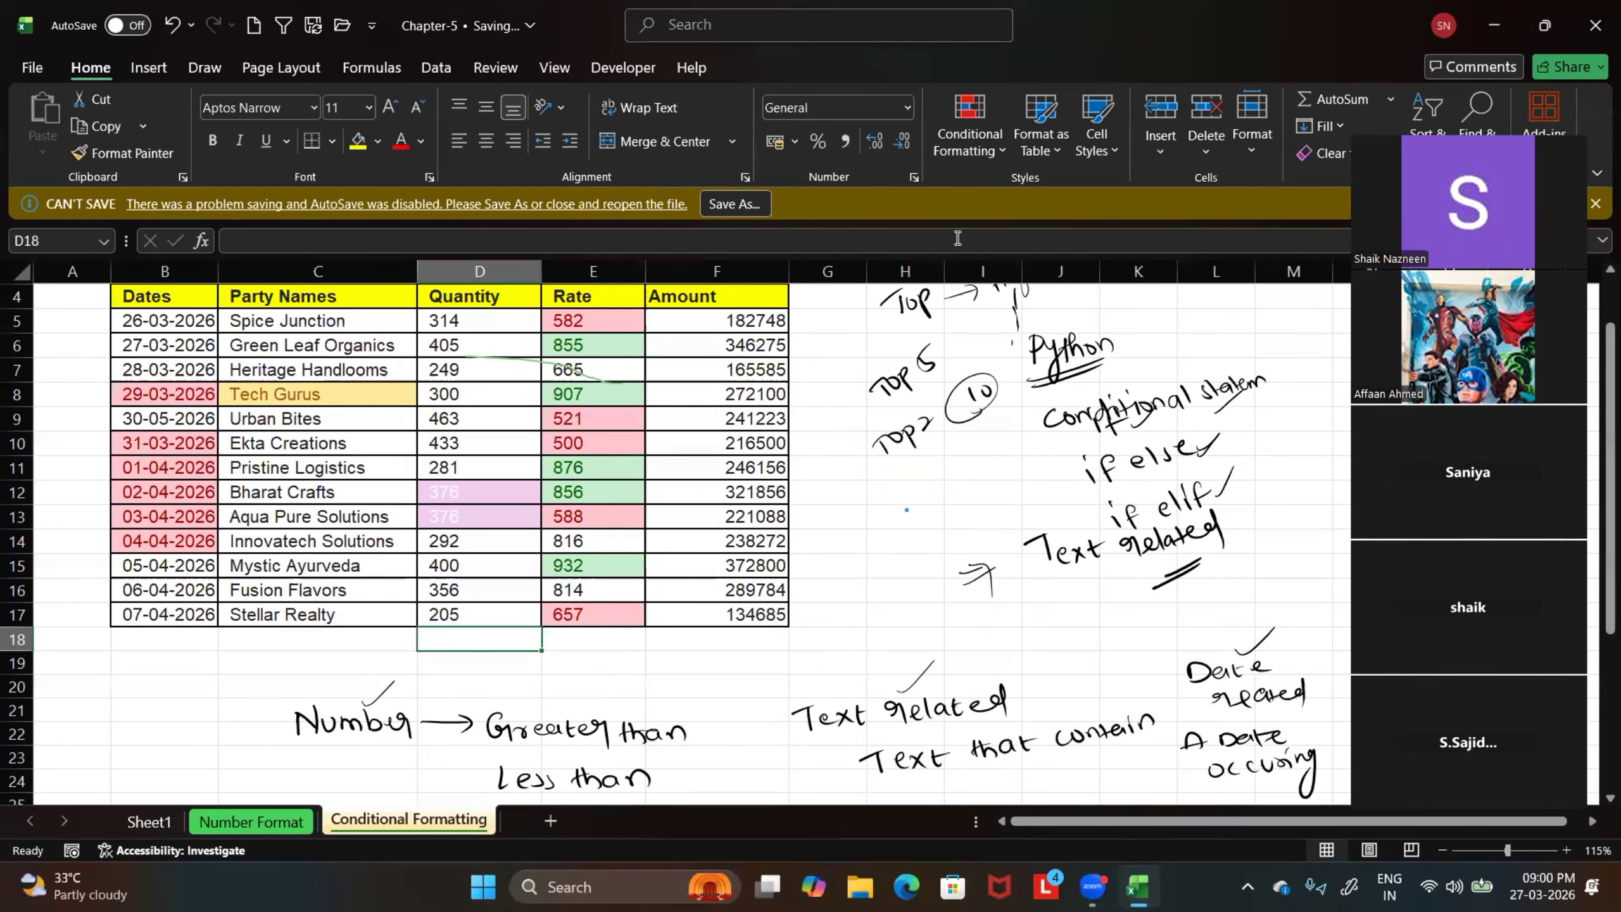
pyautogui.click(1390, 99)
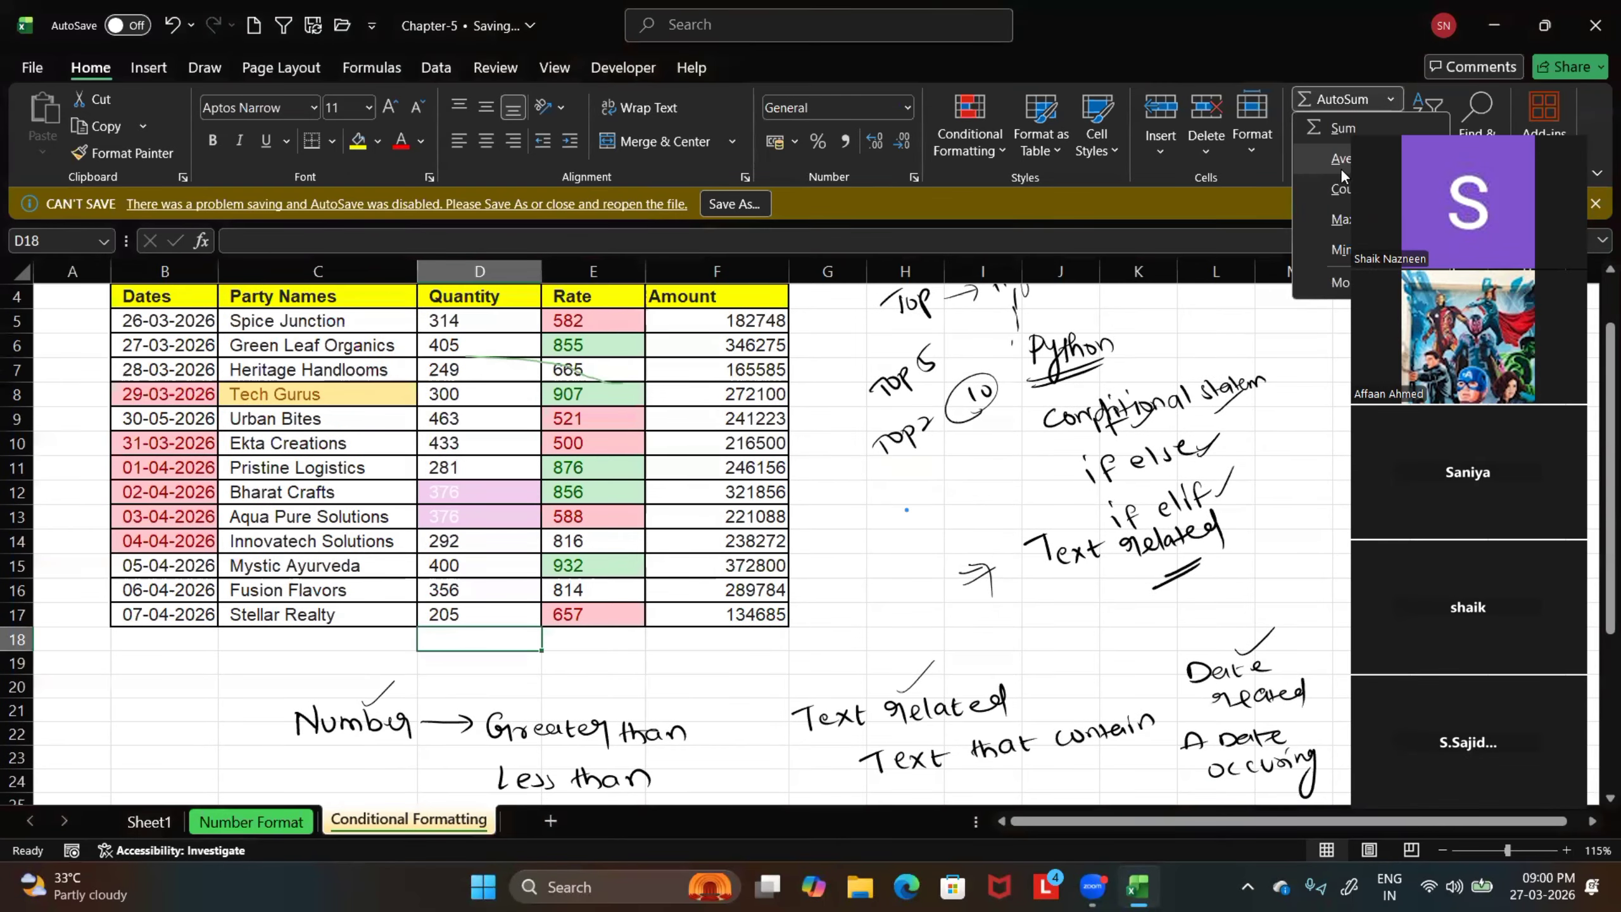
pyautogui.click(1343, 159)
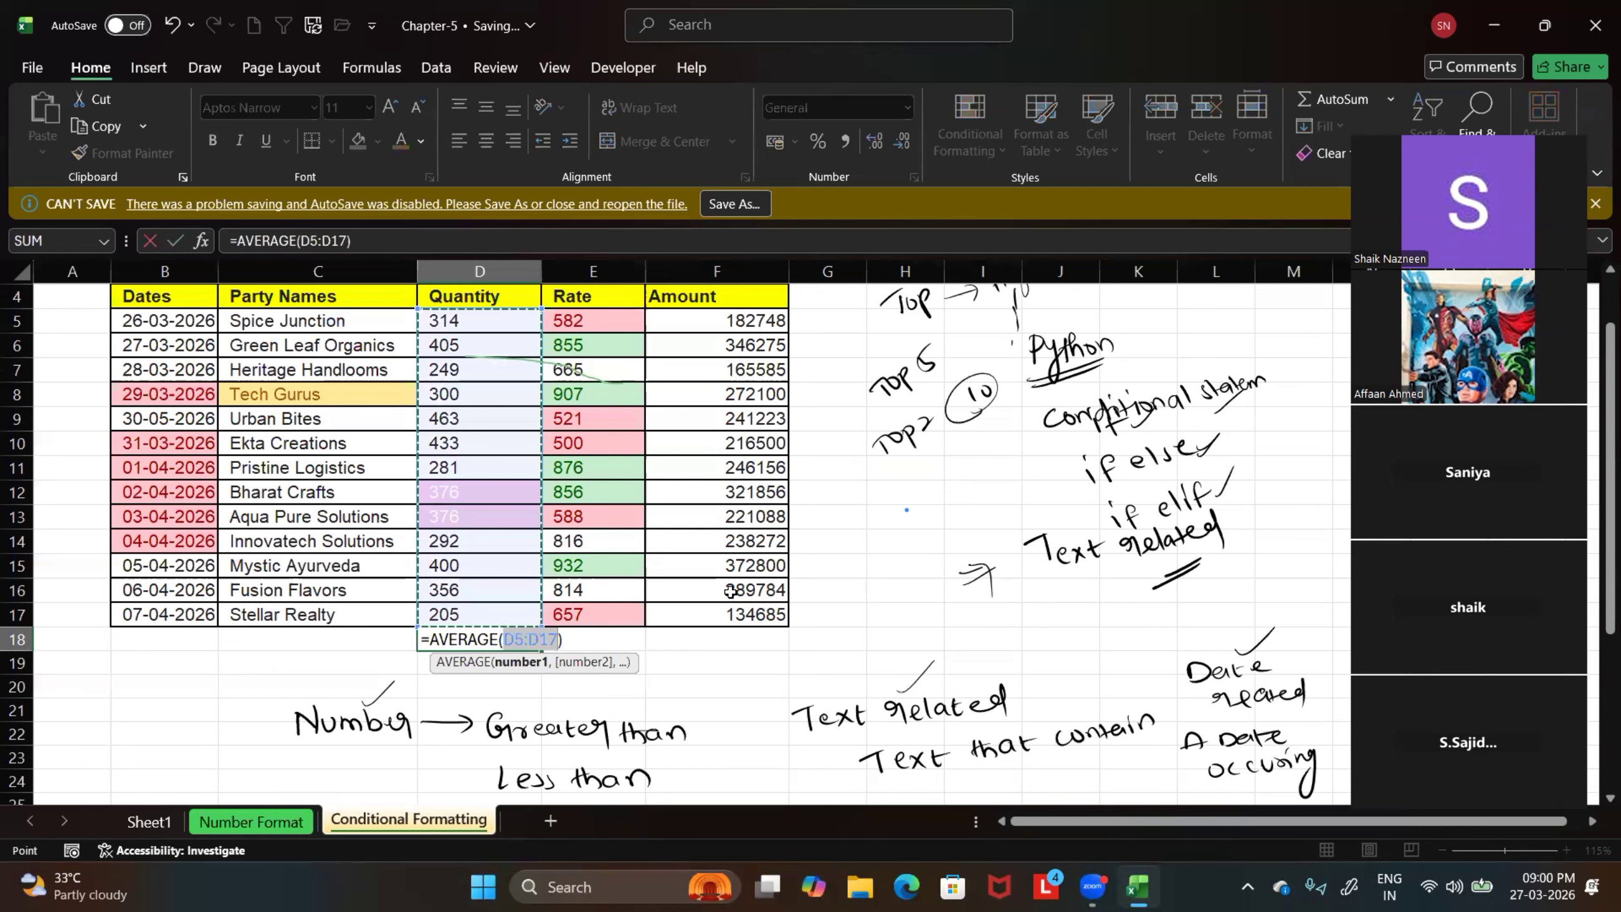
pyautogui.press('Return')
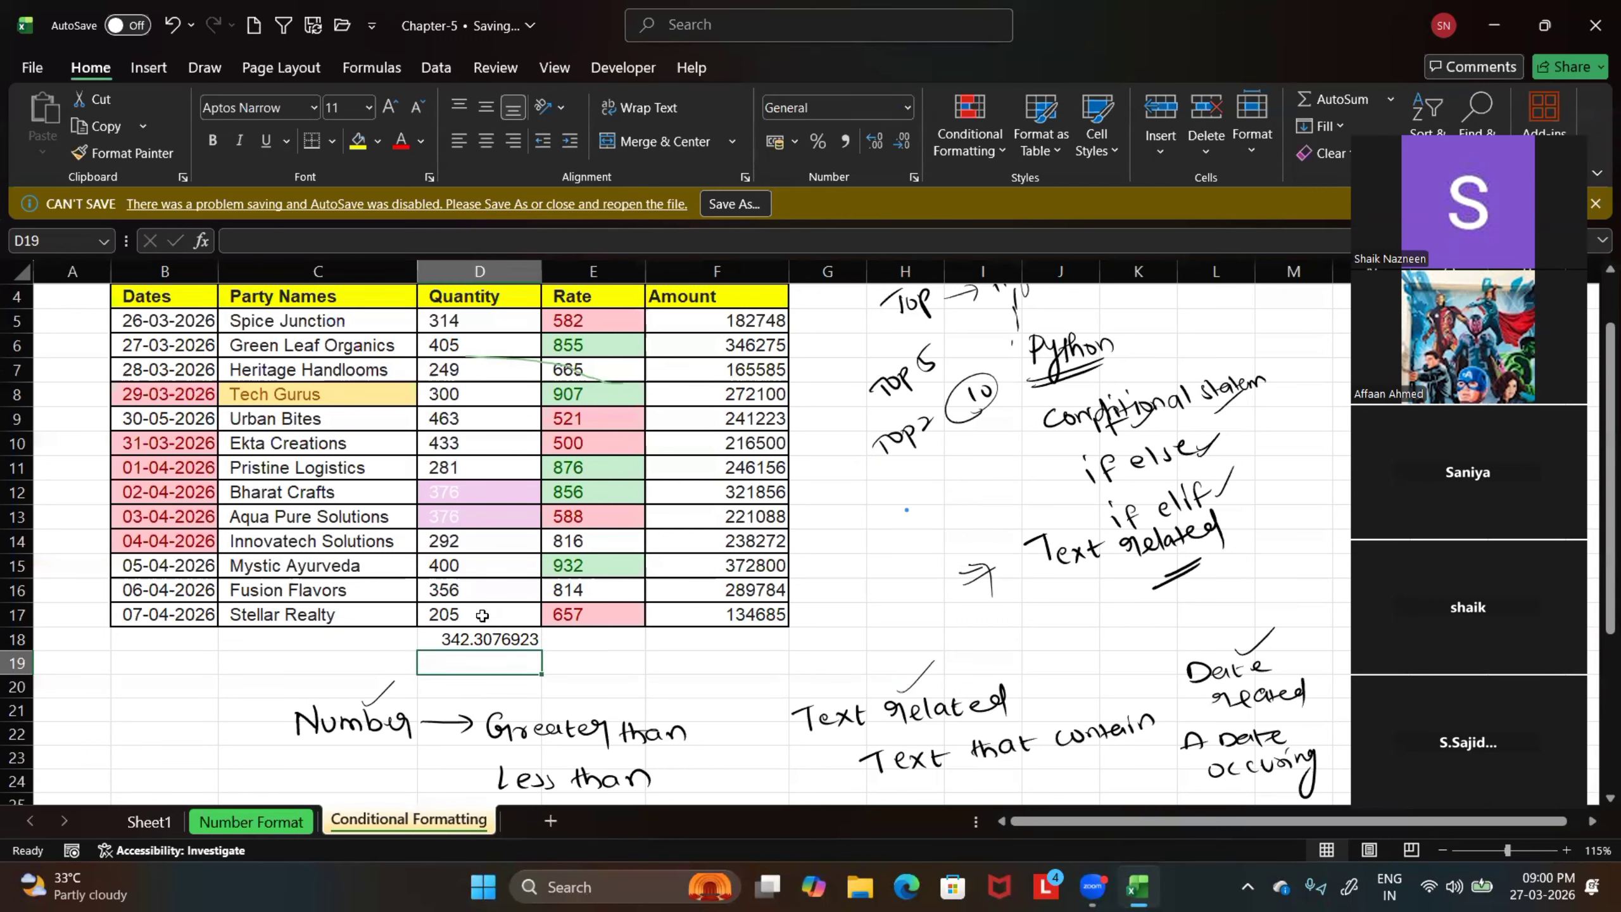
# Highlight the above-average Quantity values in D5:D17 with Green Fill with Dark Green Text, and deselect the range
pyautogui.scroll(1, 469, 597)
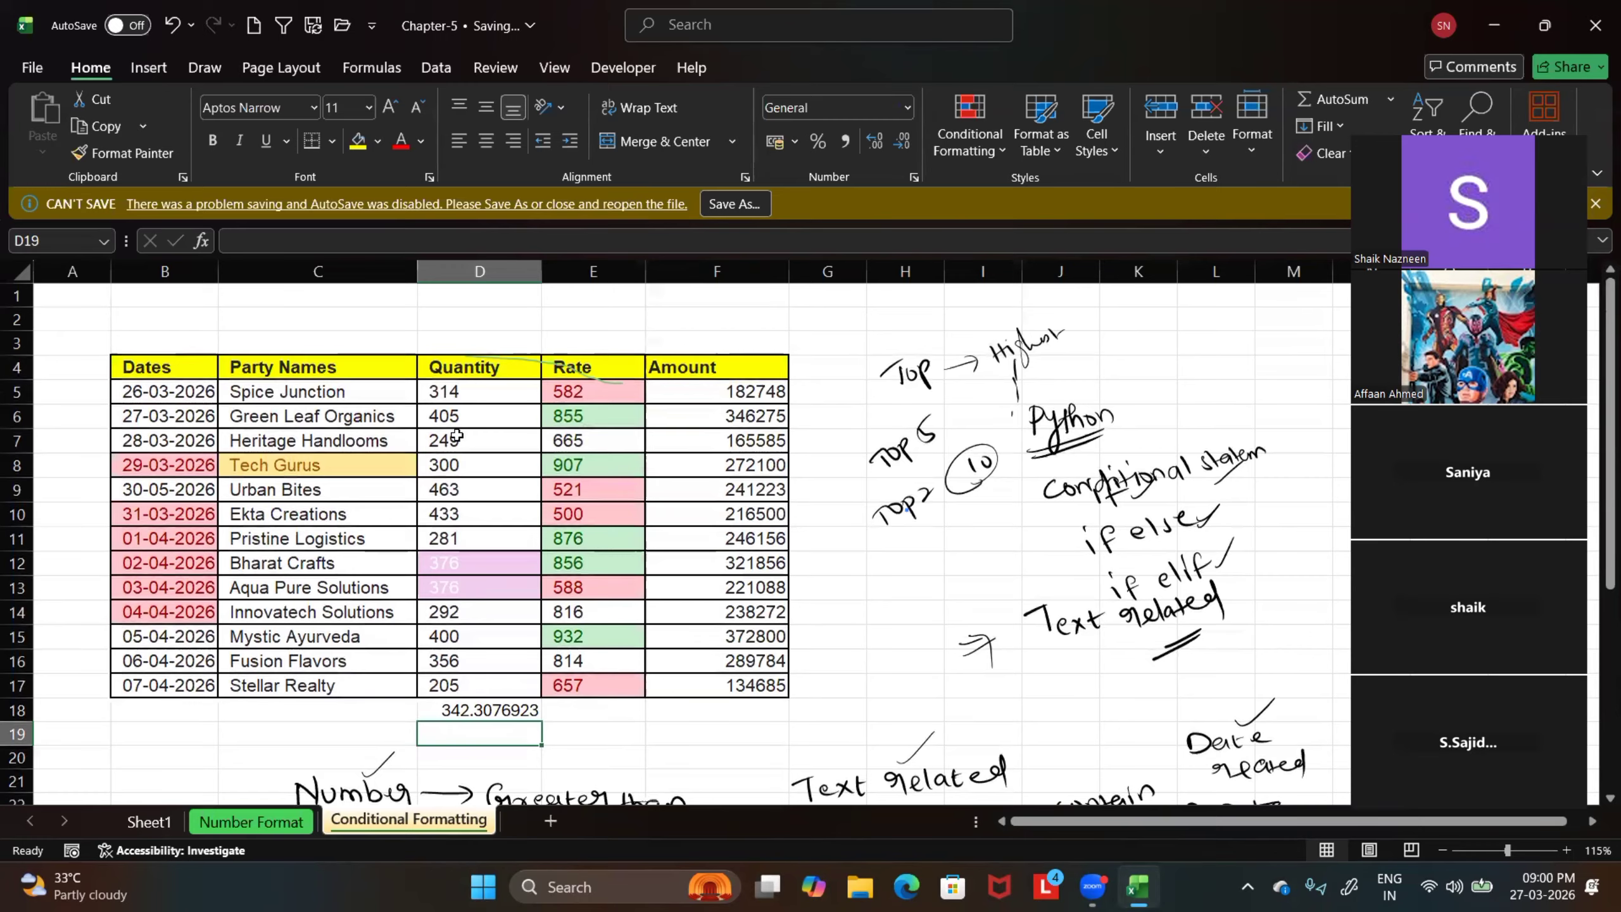
pyautogui.moveTo(461, 392); pyautogui.dragTo(456, 692)
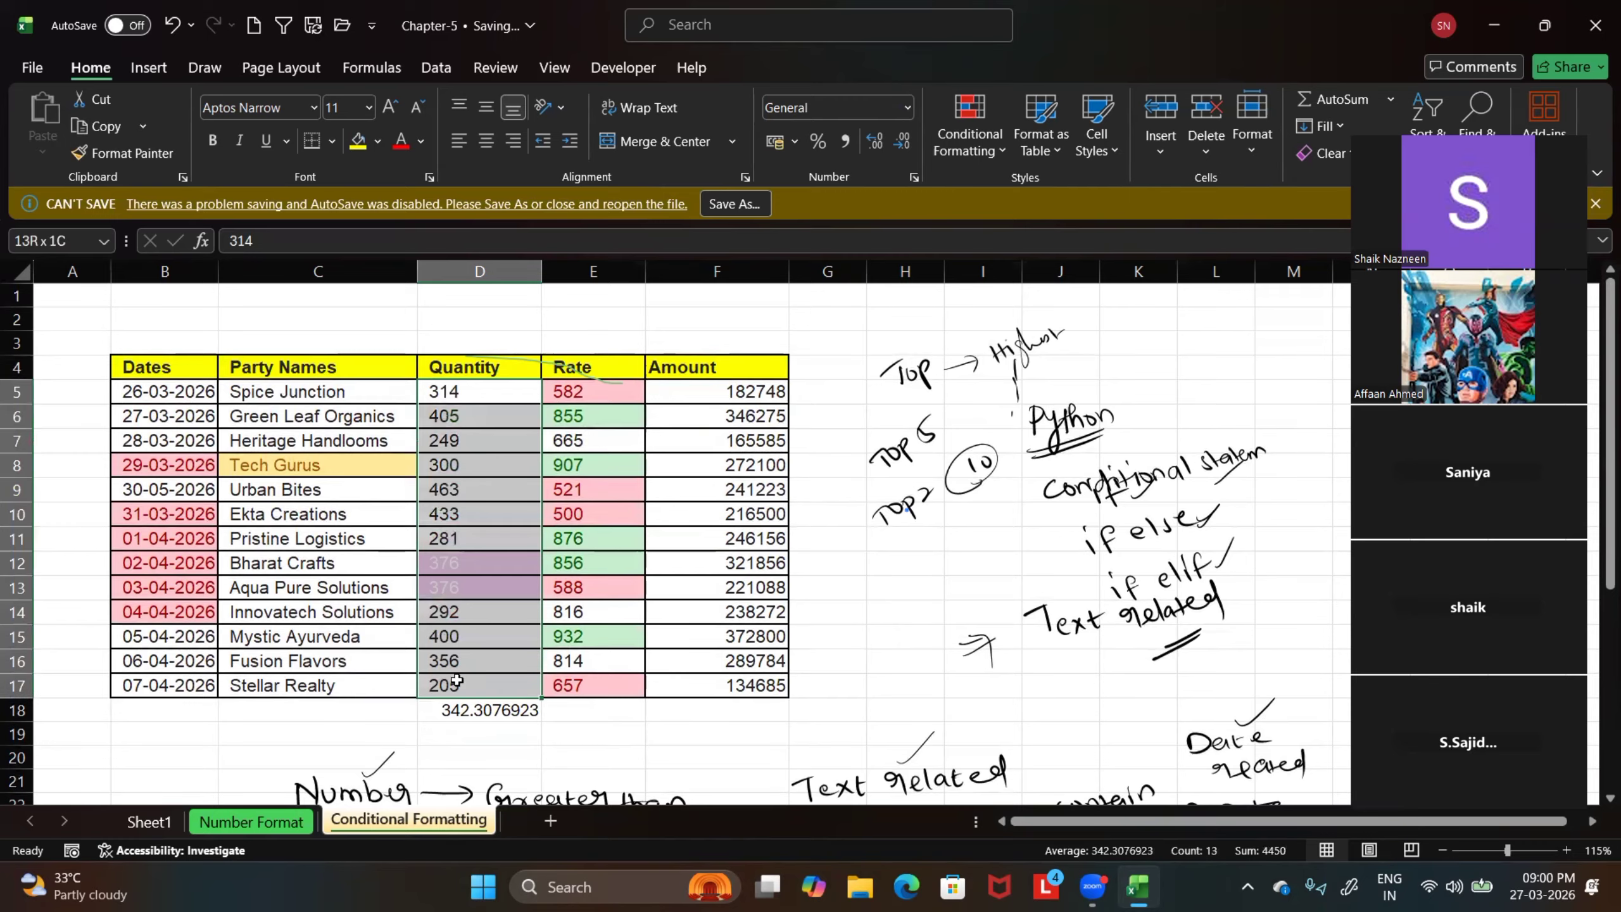
pyautogui.click(969, 134)
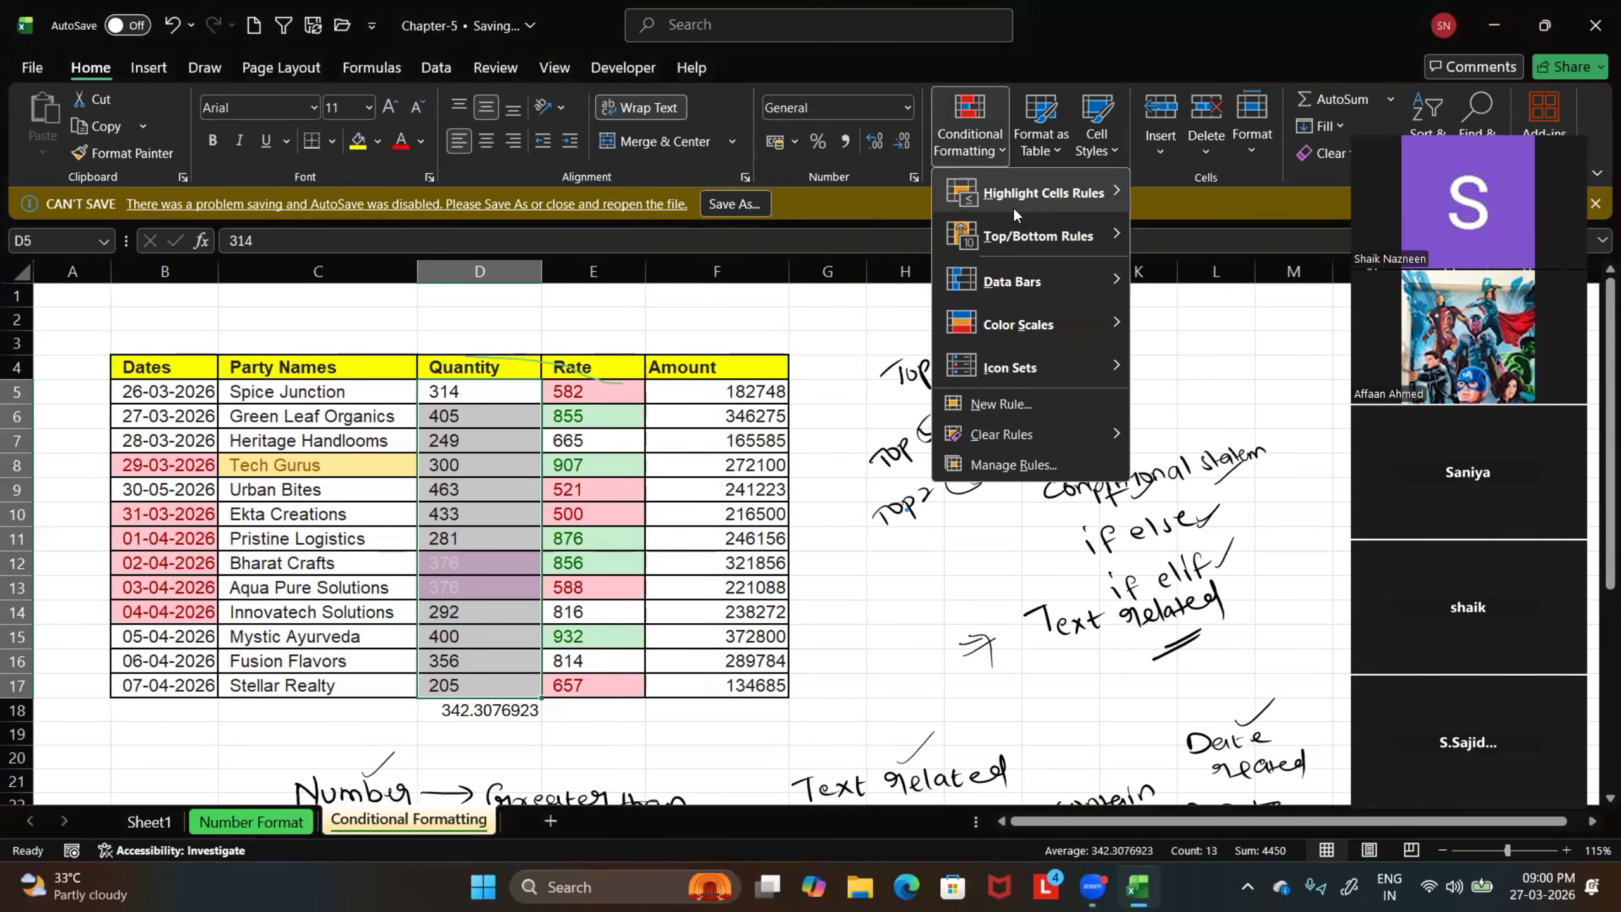
pyautogui.moveTo(1077, 241)
pyautogui.click(1222, 408)
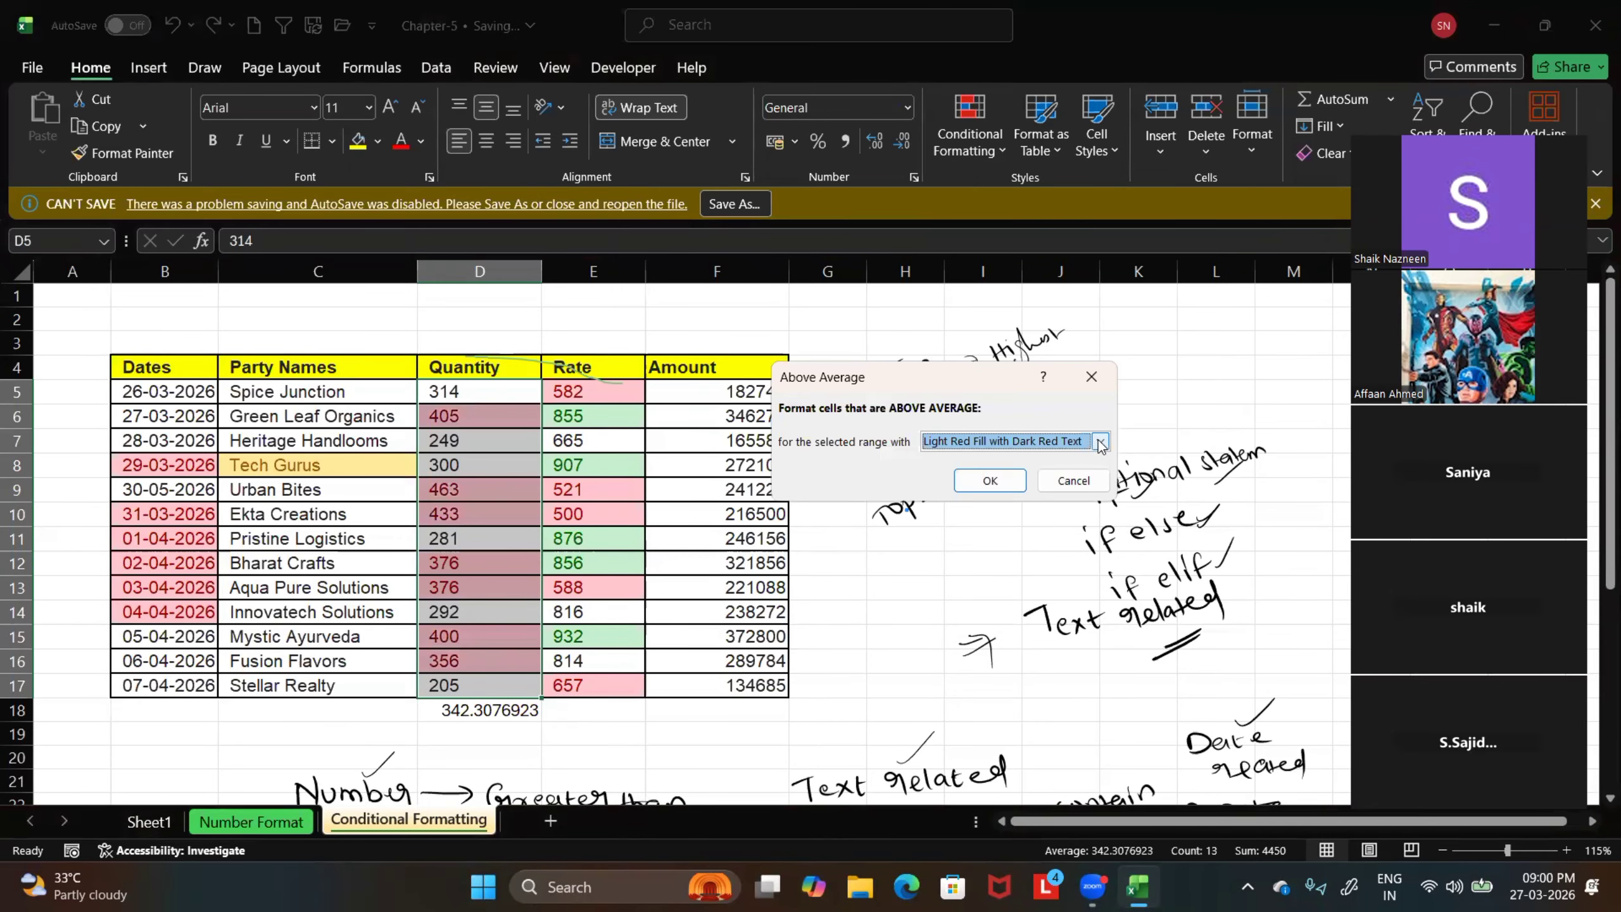
pyautogui.click(1099, 441)
pyautogui.click(1046, 489)
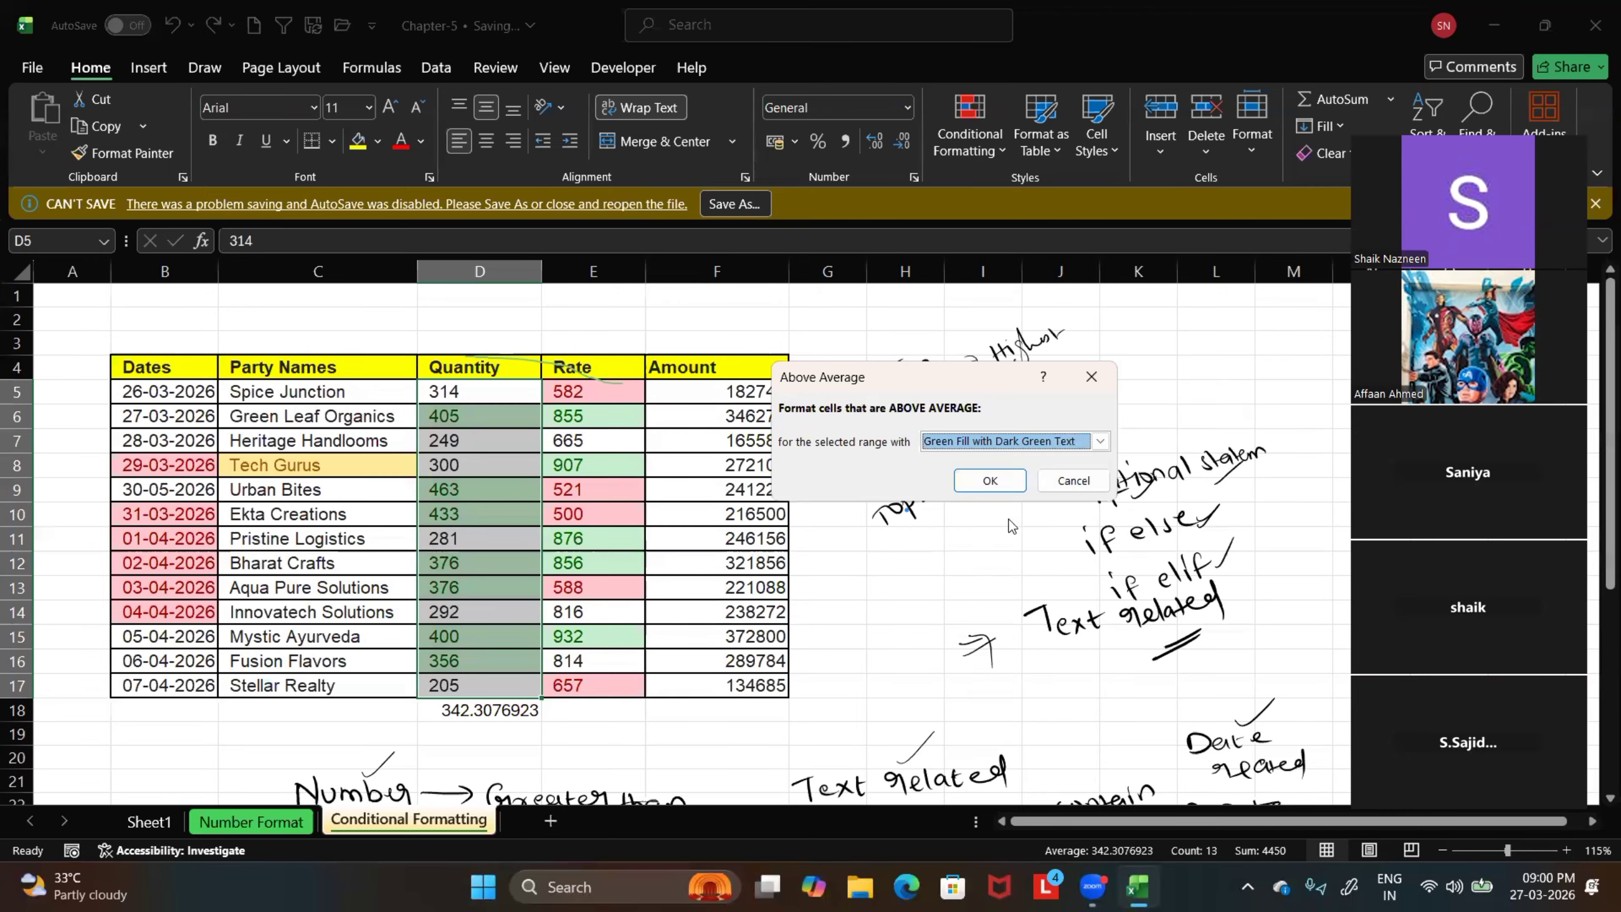
pyautogui.click(990, 481)
pyautogui.click(583, 756)
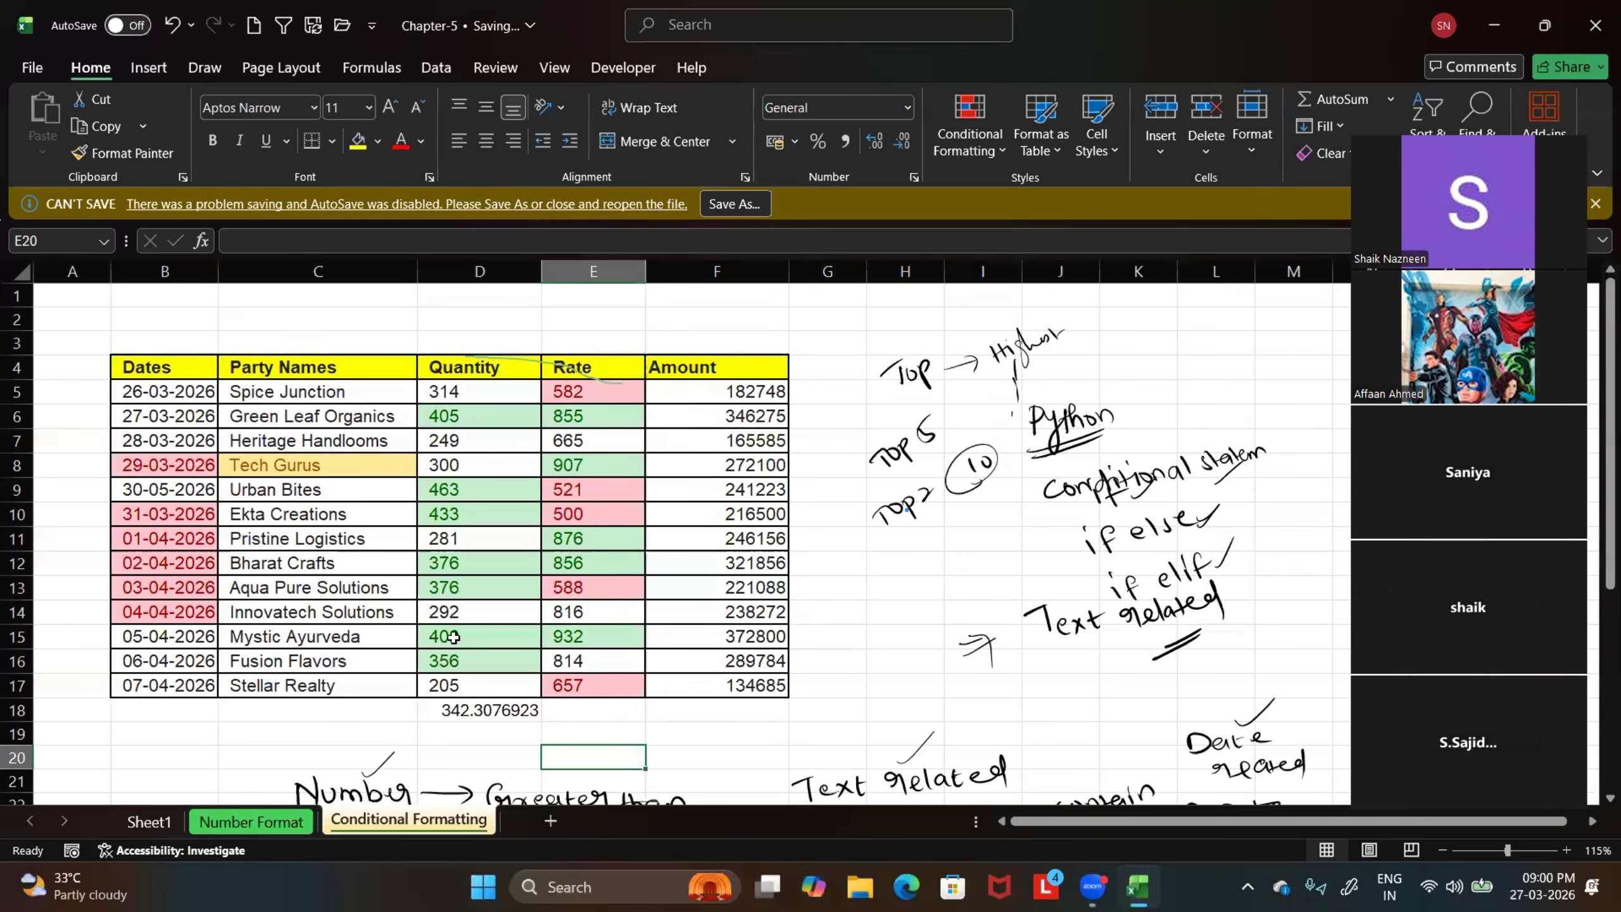
# Compare the average in D18 with the highlighted Quantity values in D16, D15 and D13
pyautogui.keyDown('ctrl'); pyautogui.scroll(1, 458, 620); pyautogui.keyUp('ctrl')
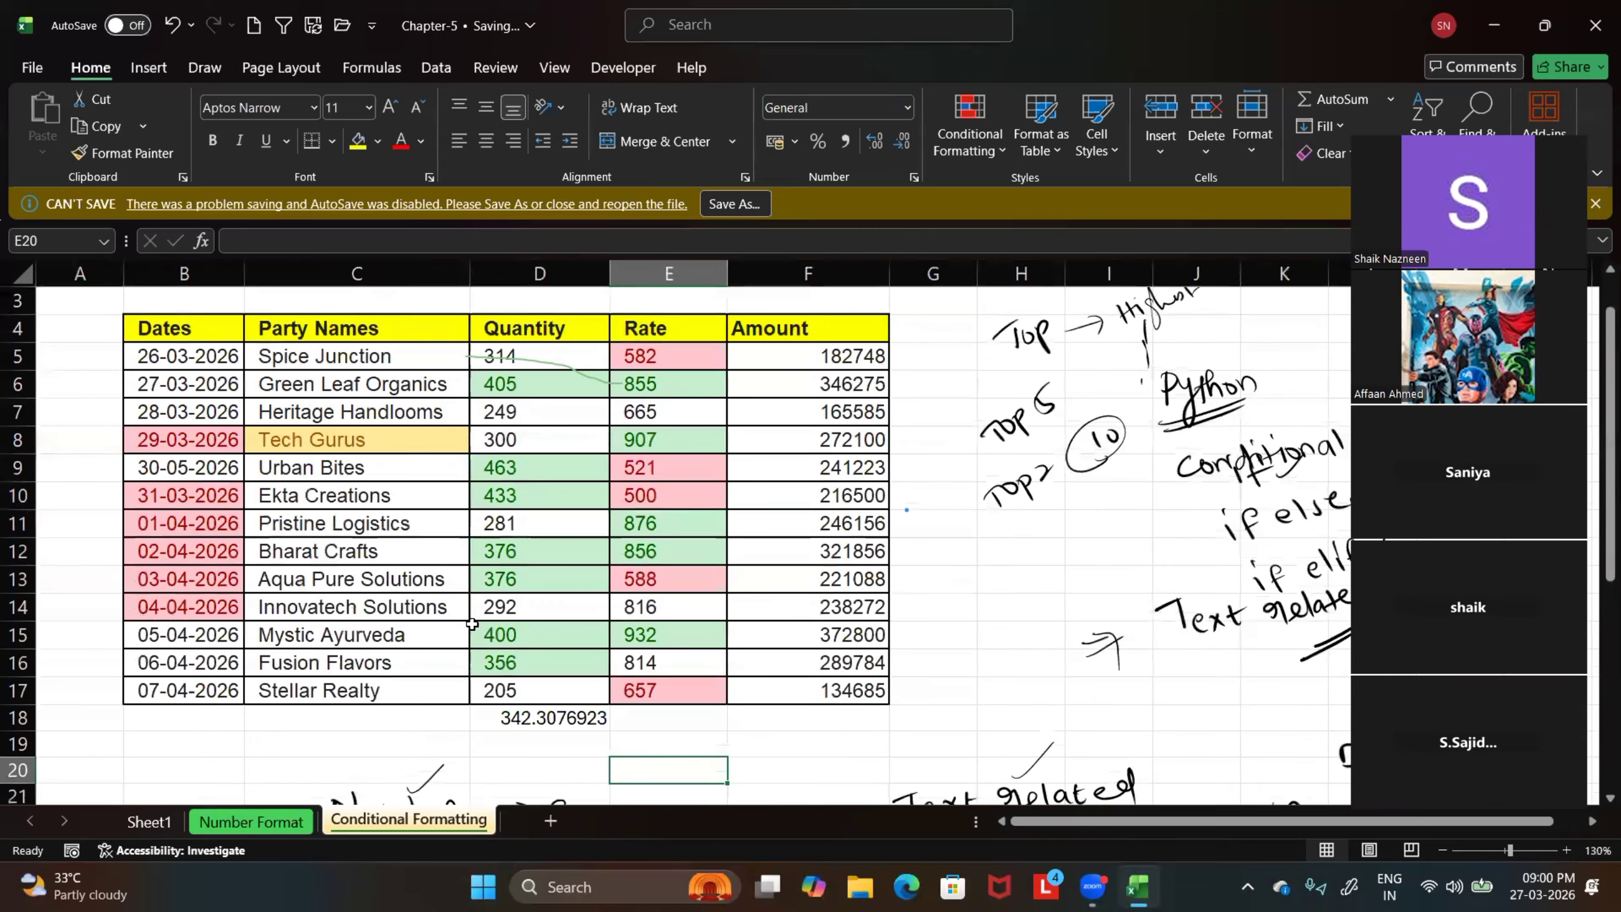
pyautogui.click(526, 726)
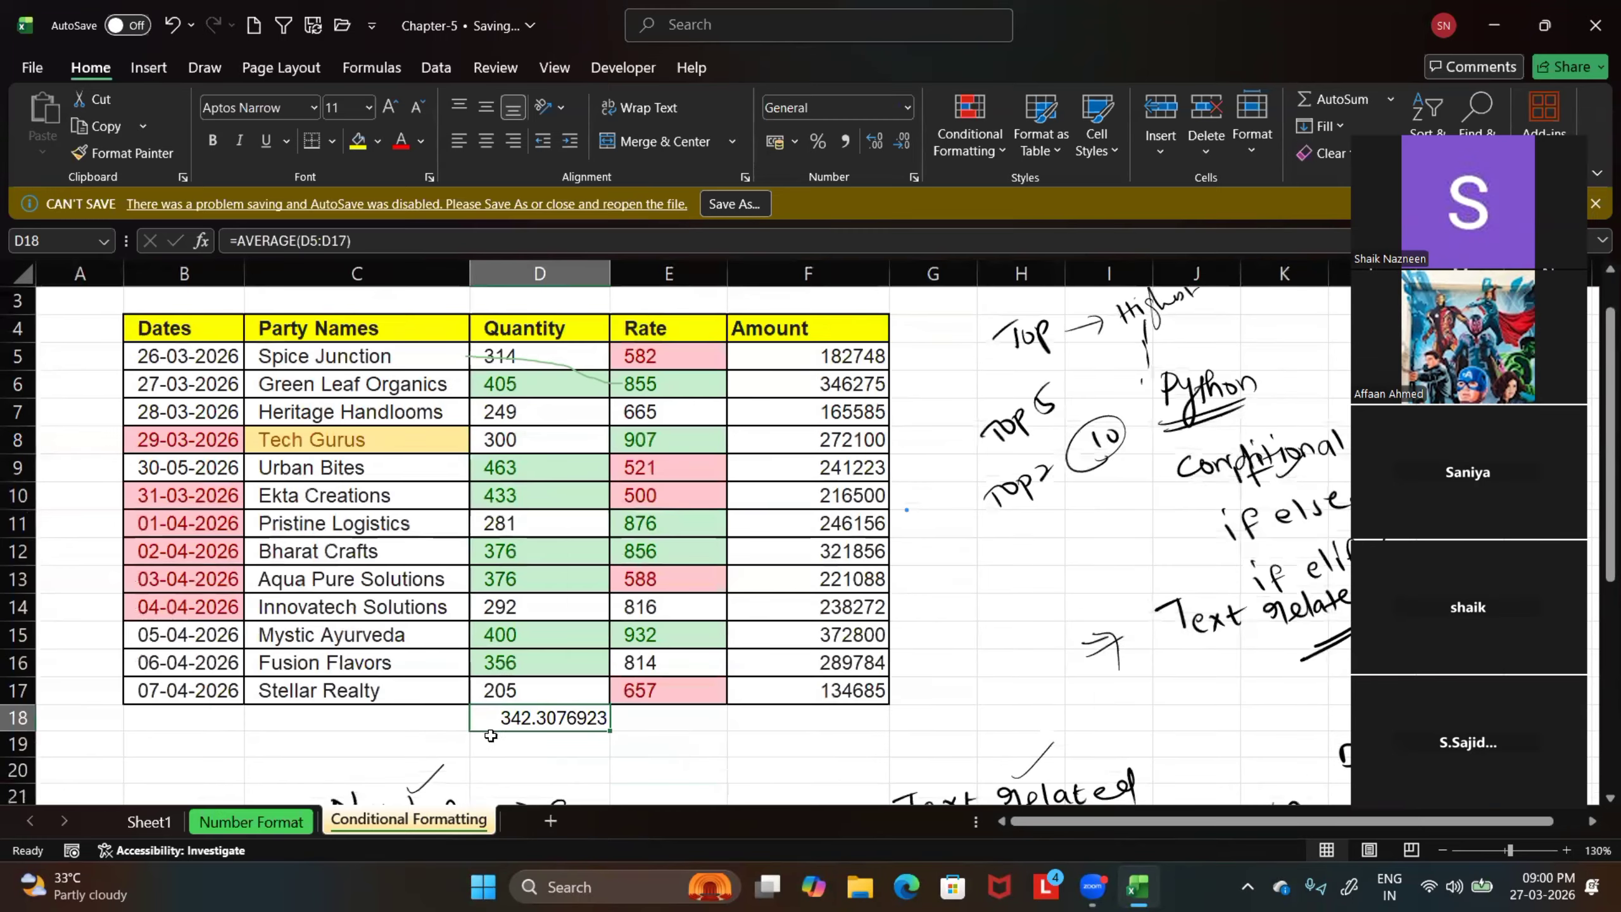
pyautogui.click(510, 666)
pyautogui.click(515, 635)
pyautogui.click(511, 578)
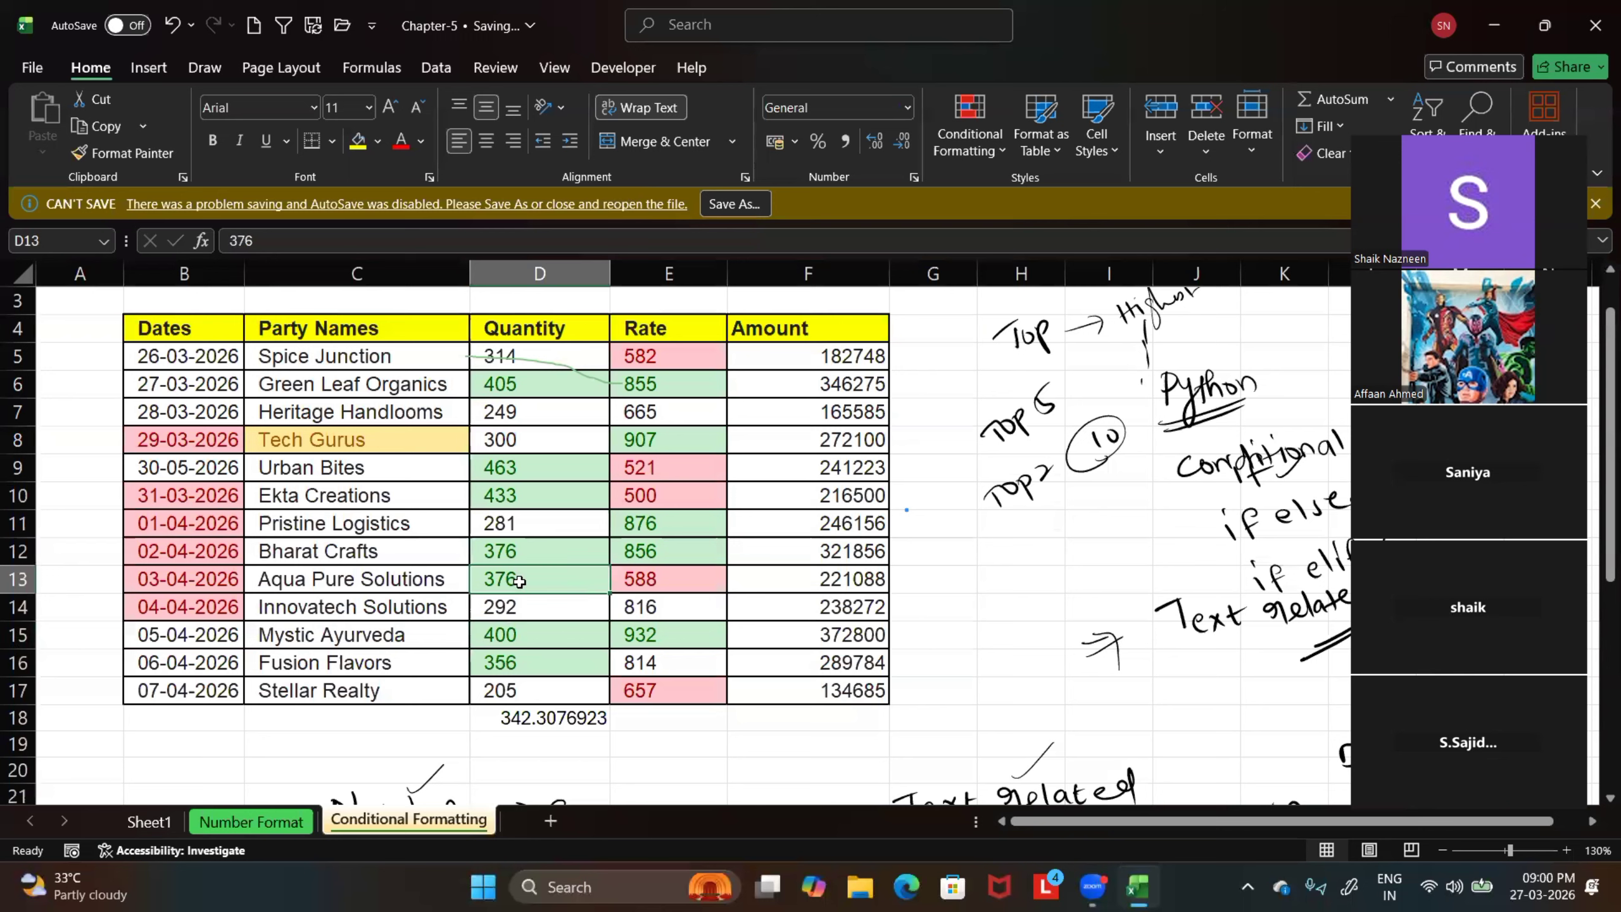
# Highlight the below-average Quantity values in D5:D17 with a custom light blue fill, and deselect the range
pyautogui.moveTo(504, 356); pyautogui.dragTo(533, 685)
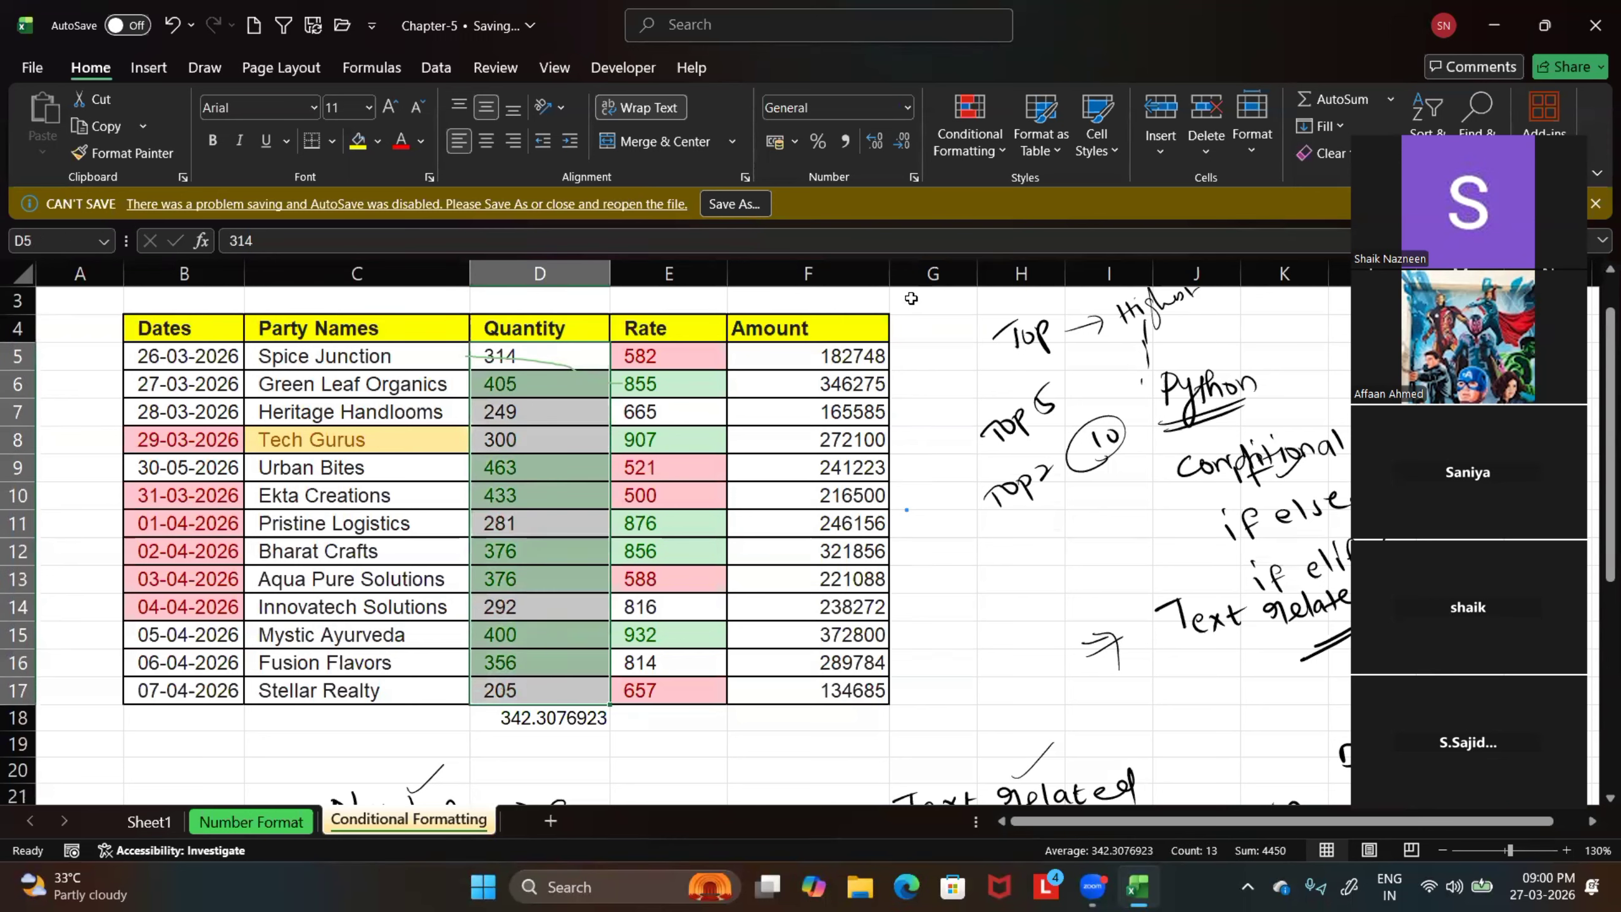
pyautogui.click(980, 152)
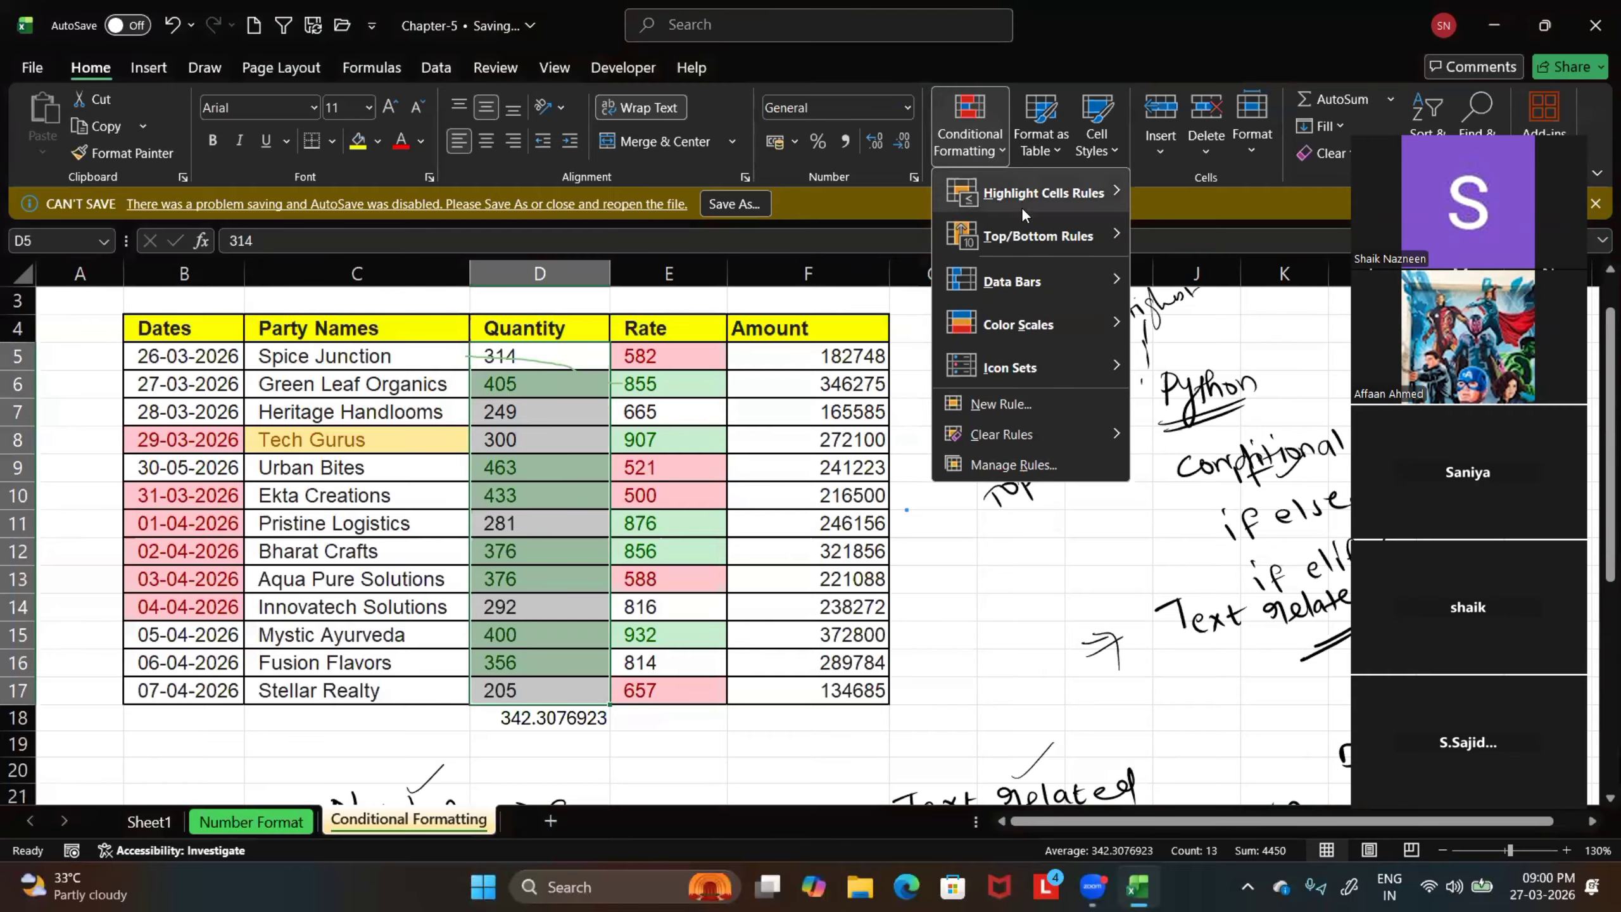
pyautogui.moveTo(1020, 243)
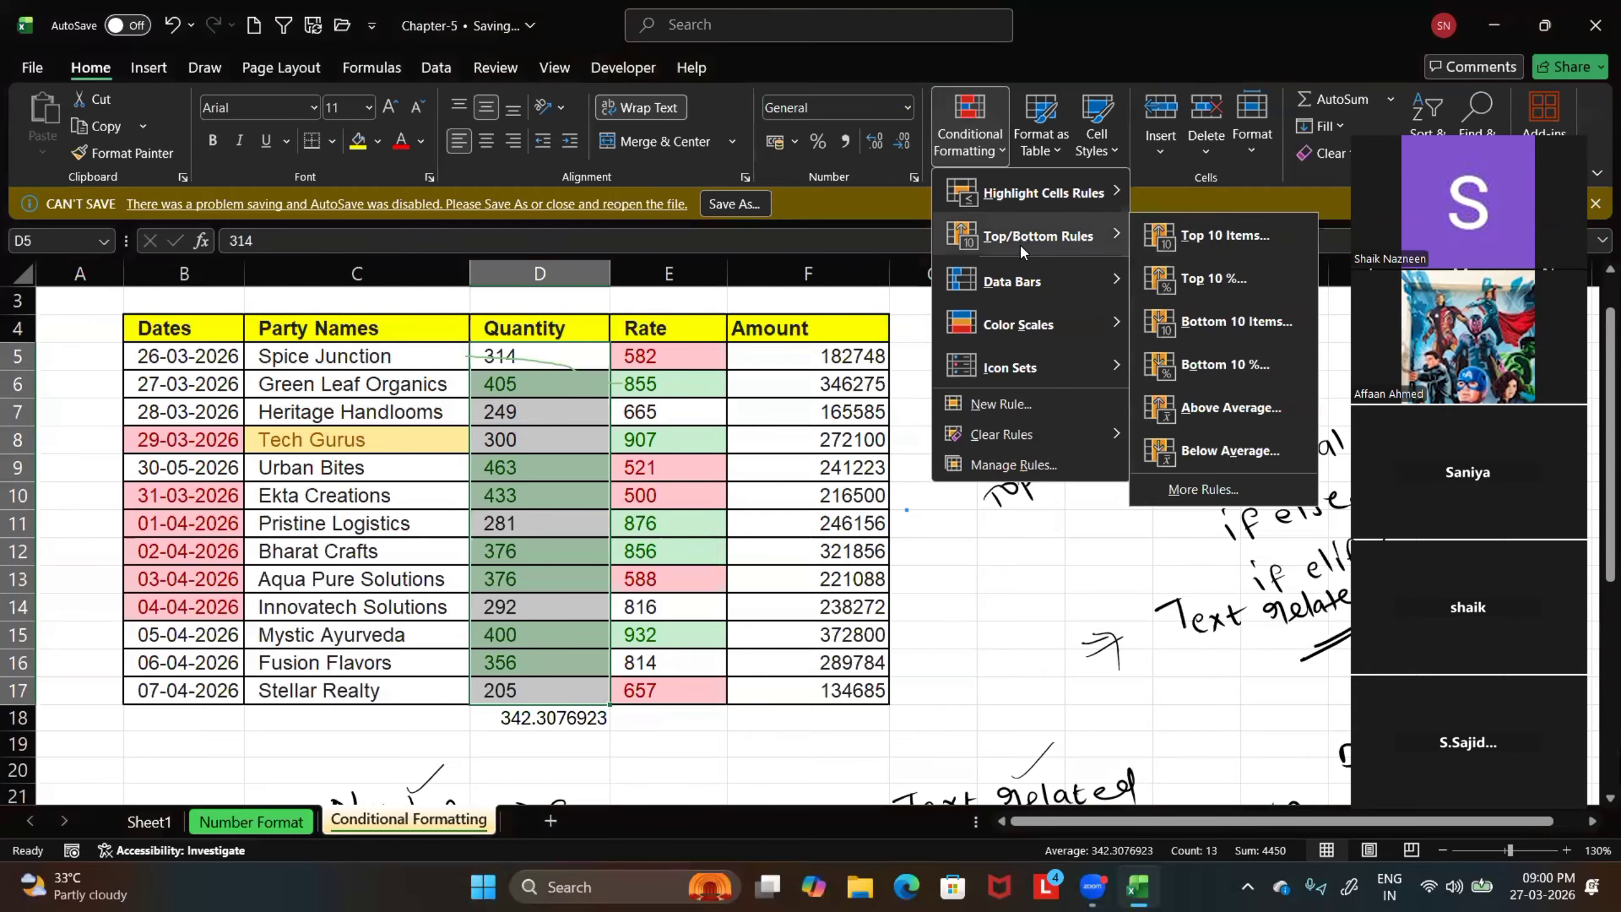
pyautogui.click(1195, 451)
pyautogui.click(1101, 441)
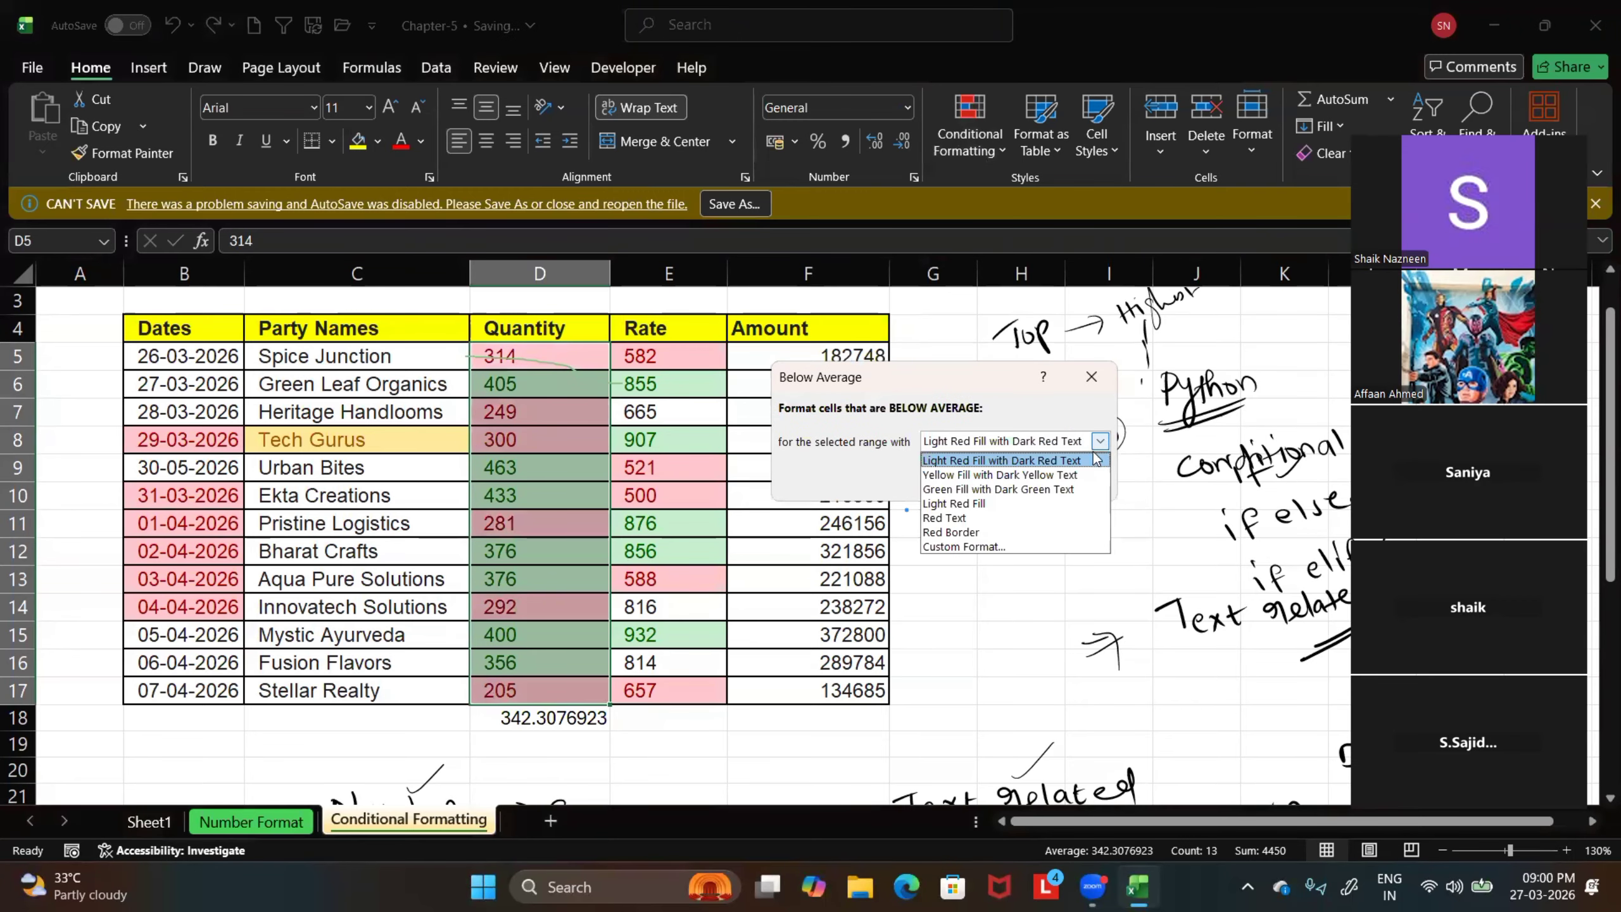
pyautogui.click(983, 547)
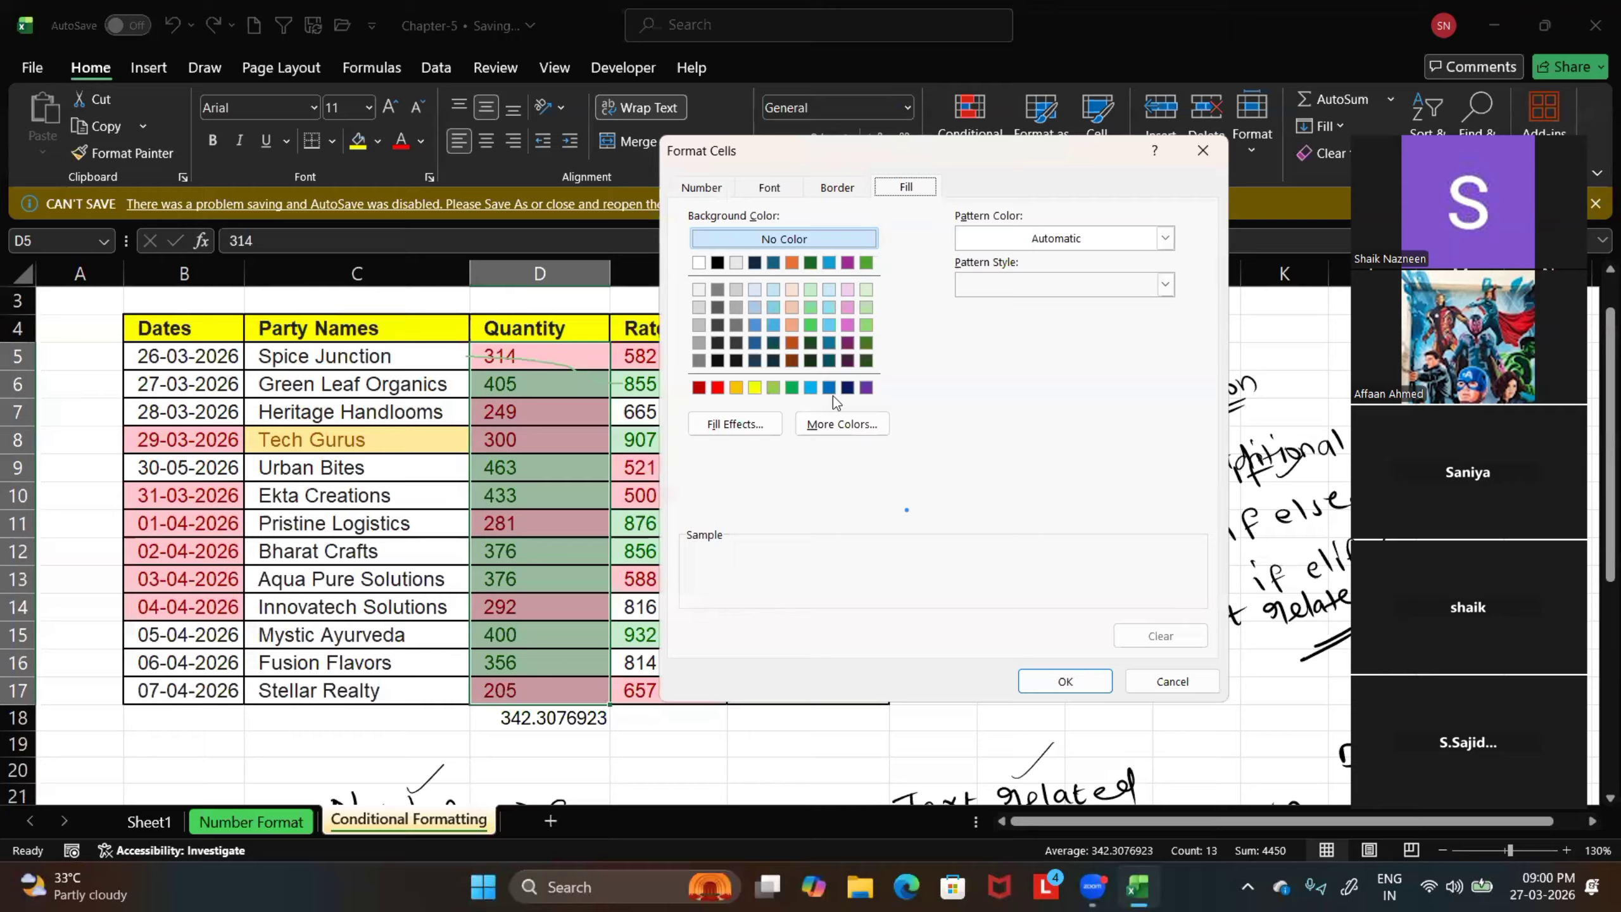
pyautogui.click(833, 309)
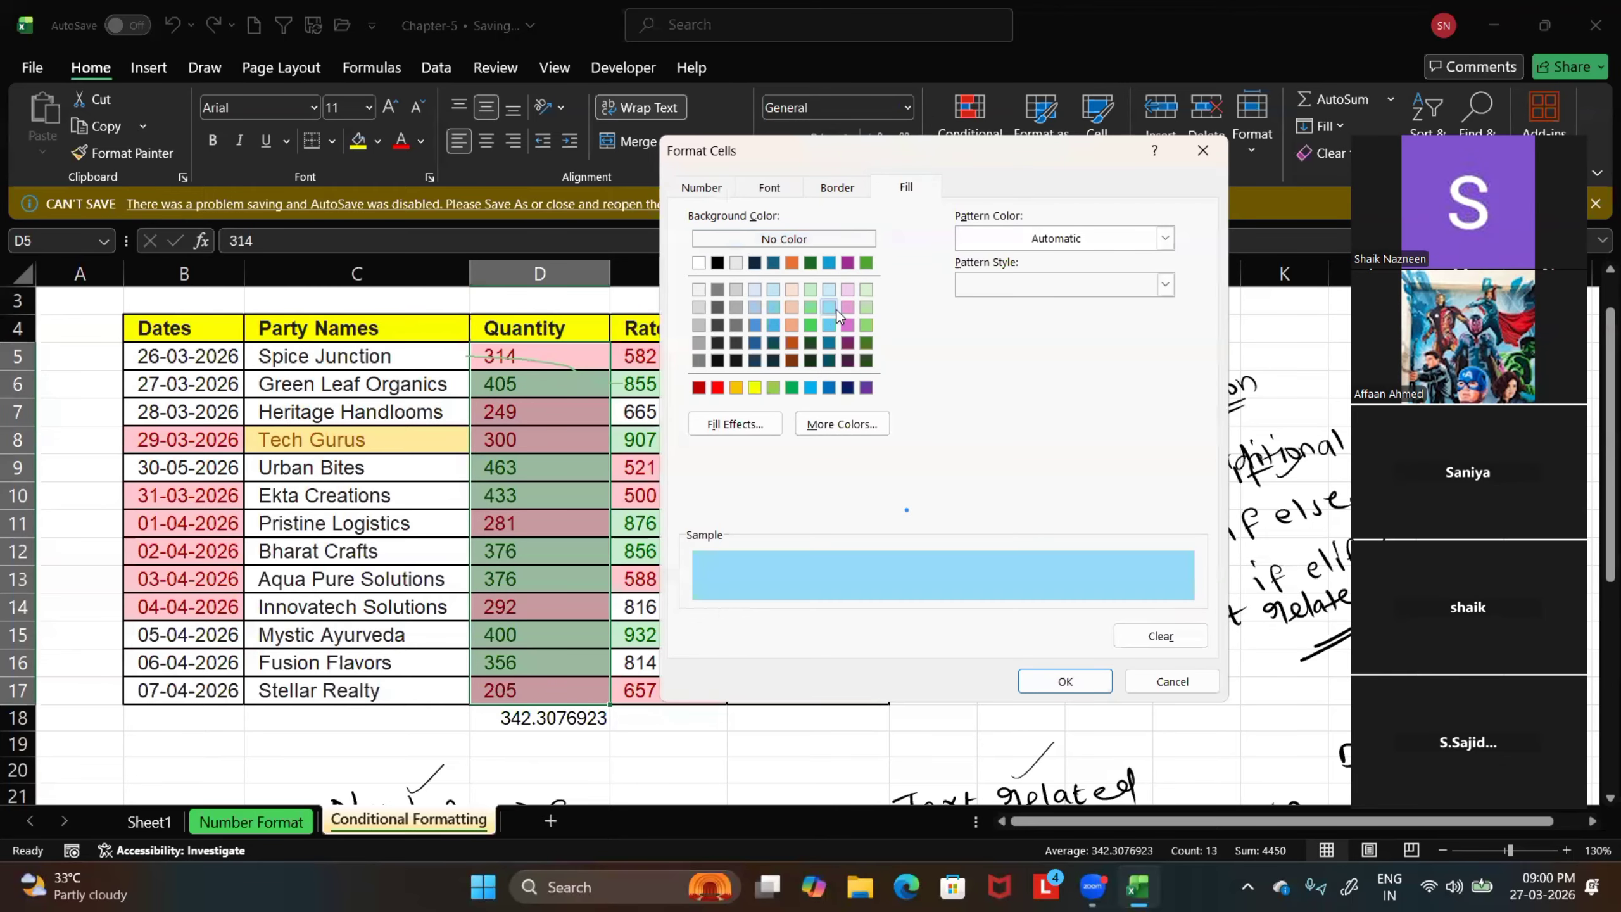
pyautogui.click(1060, 680)
pyautogui.click(990, 480)
pyautogui.click(1021, 606)
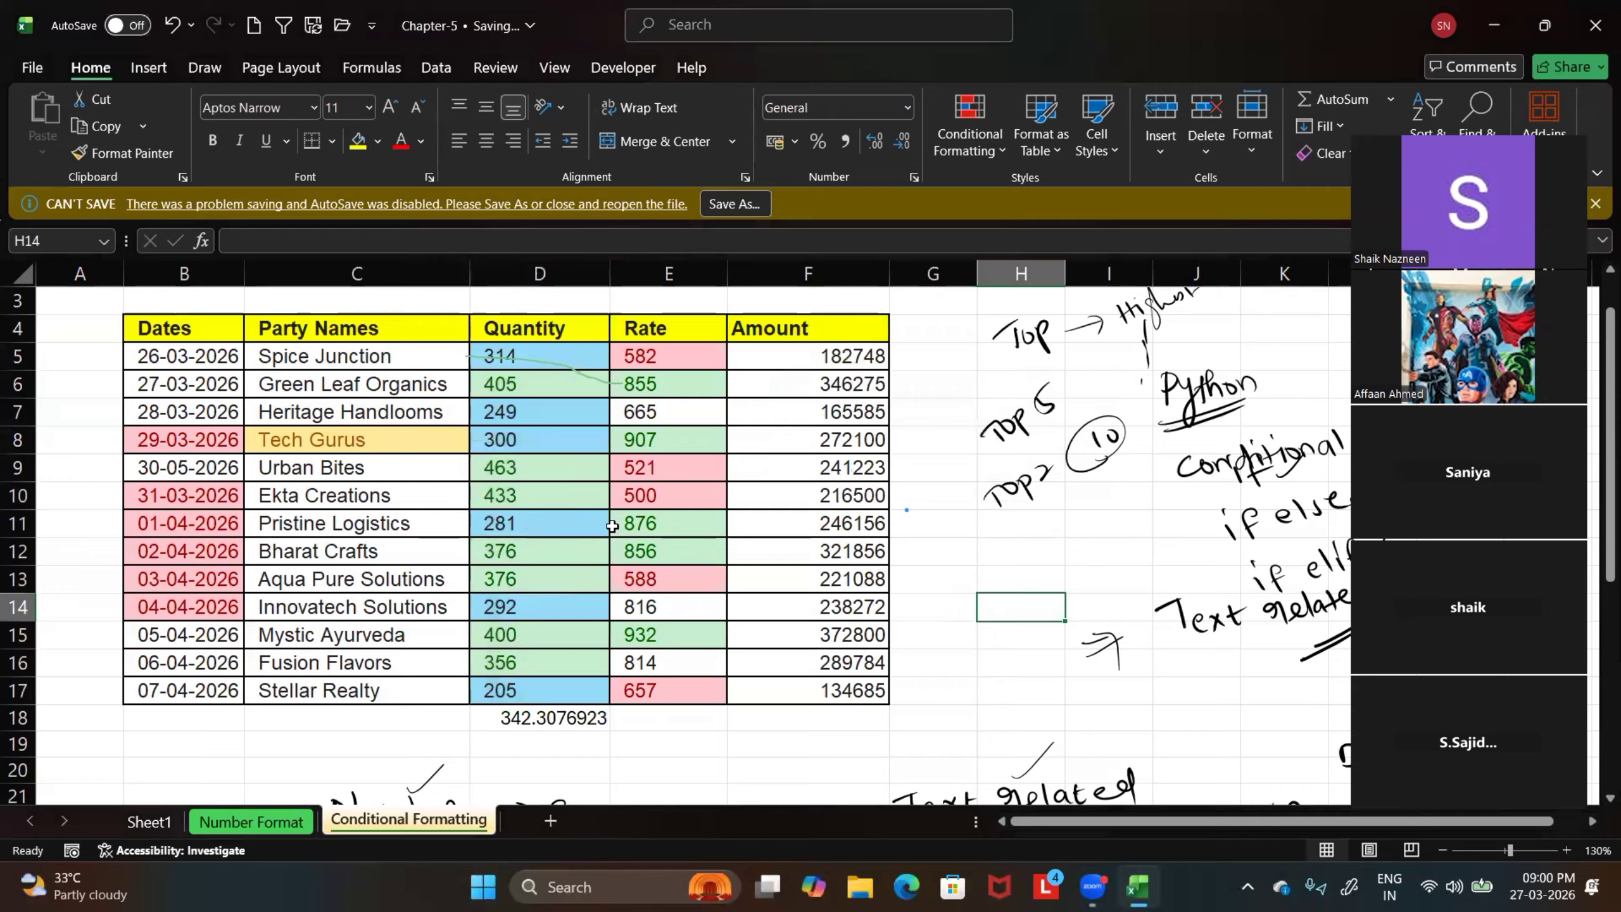
pyautogui.moveTo(666, 361); pyautogui.dragTo(672, 640)
pyautogui.moveTo(821, 358); pyautogui.dragTo(814, 597)
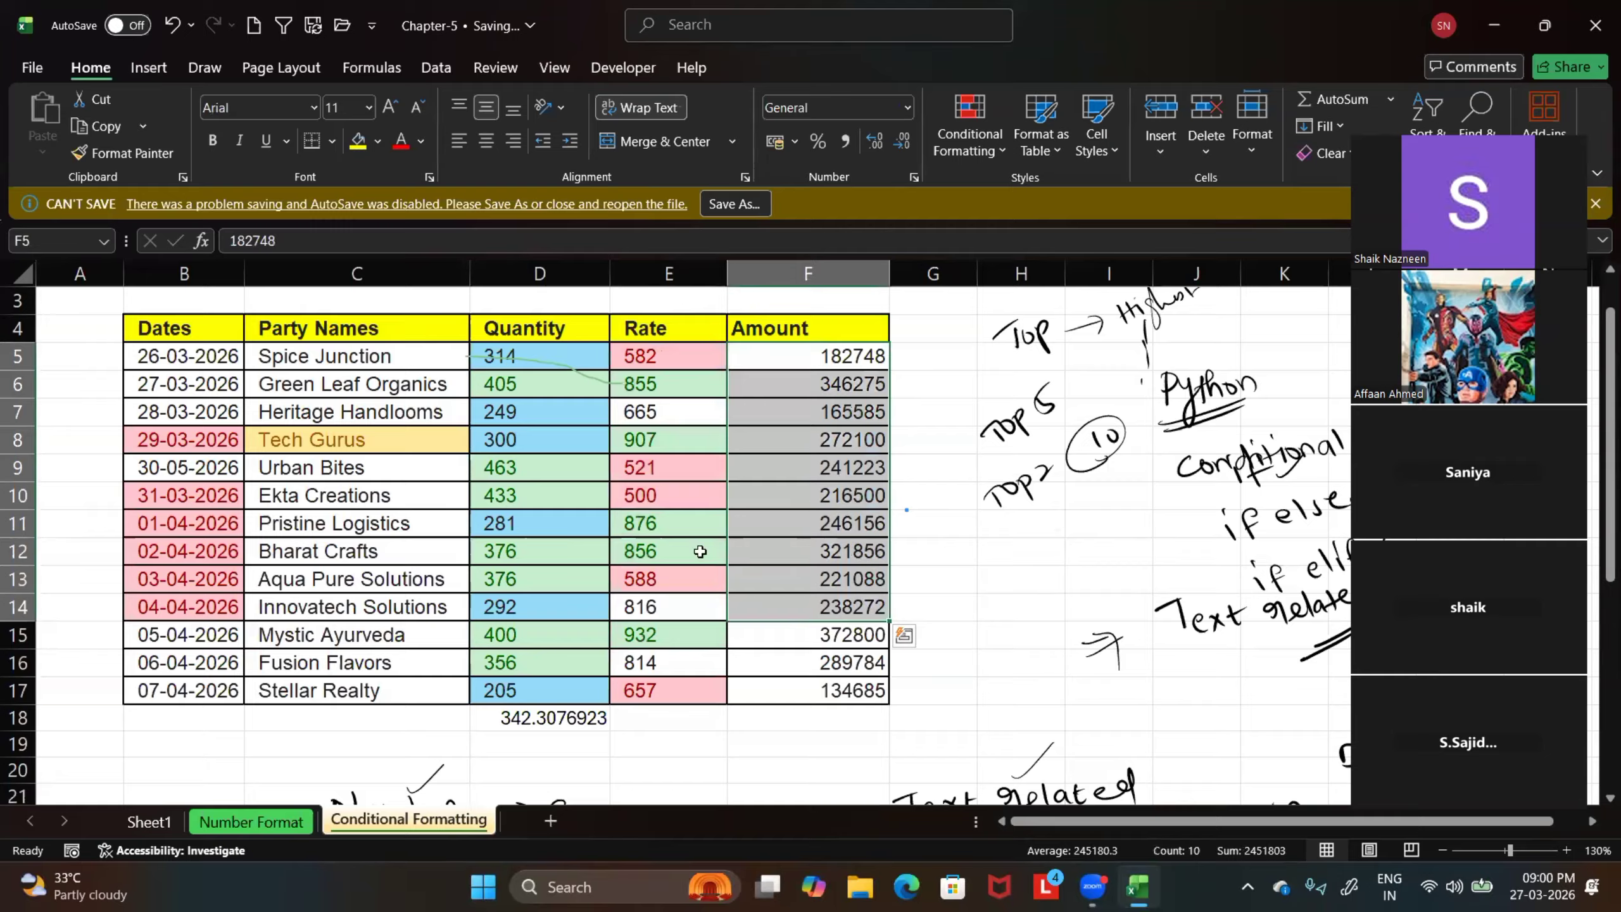
pyautogui.click(926, 503)
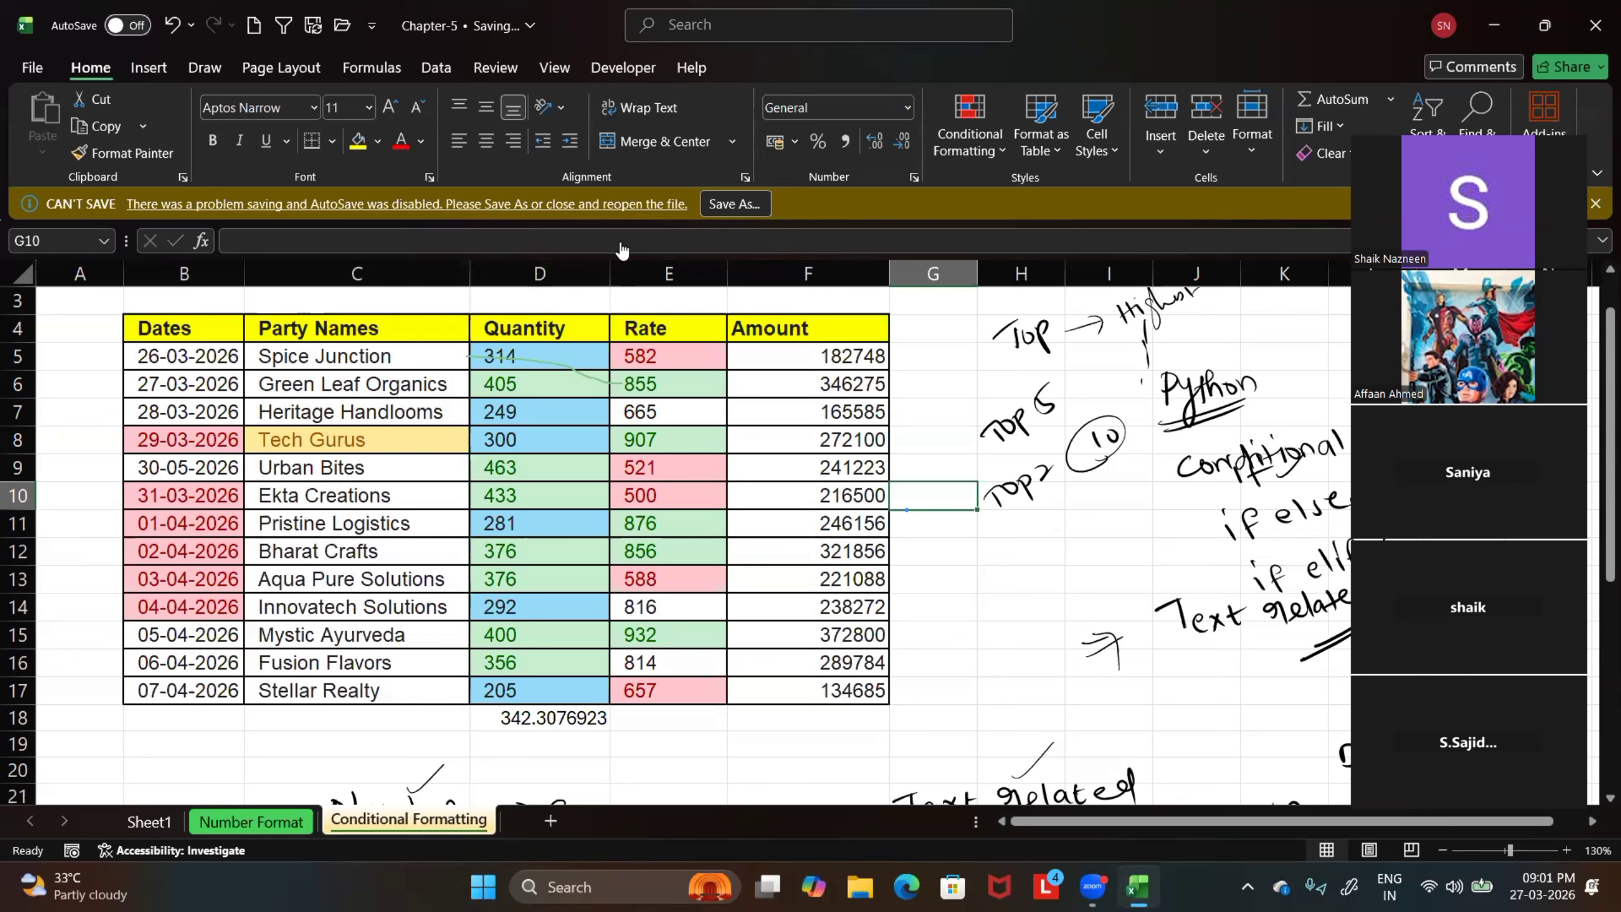
# Clear the conditional formatting rules from the entire sheet and deselect the sales table
pyautogui.moveTo(178, 332); pyautogui.dragTo(779, 690)
pyautogui.click(970, 128)
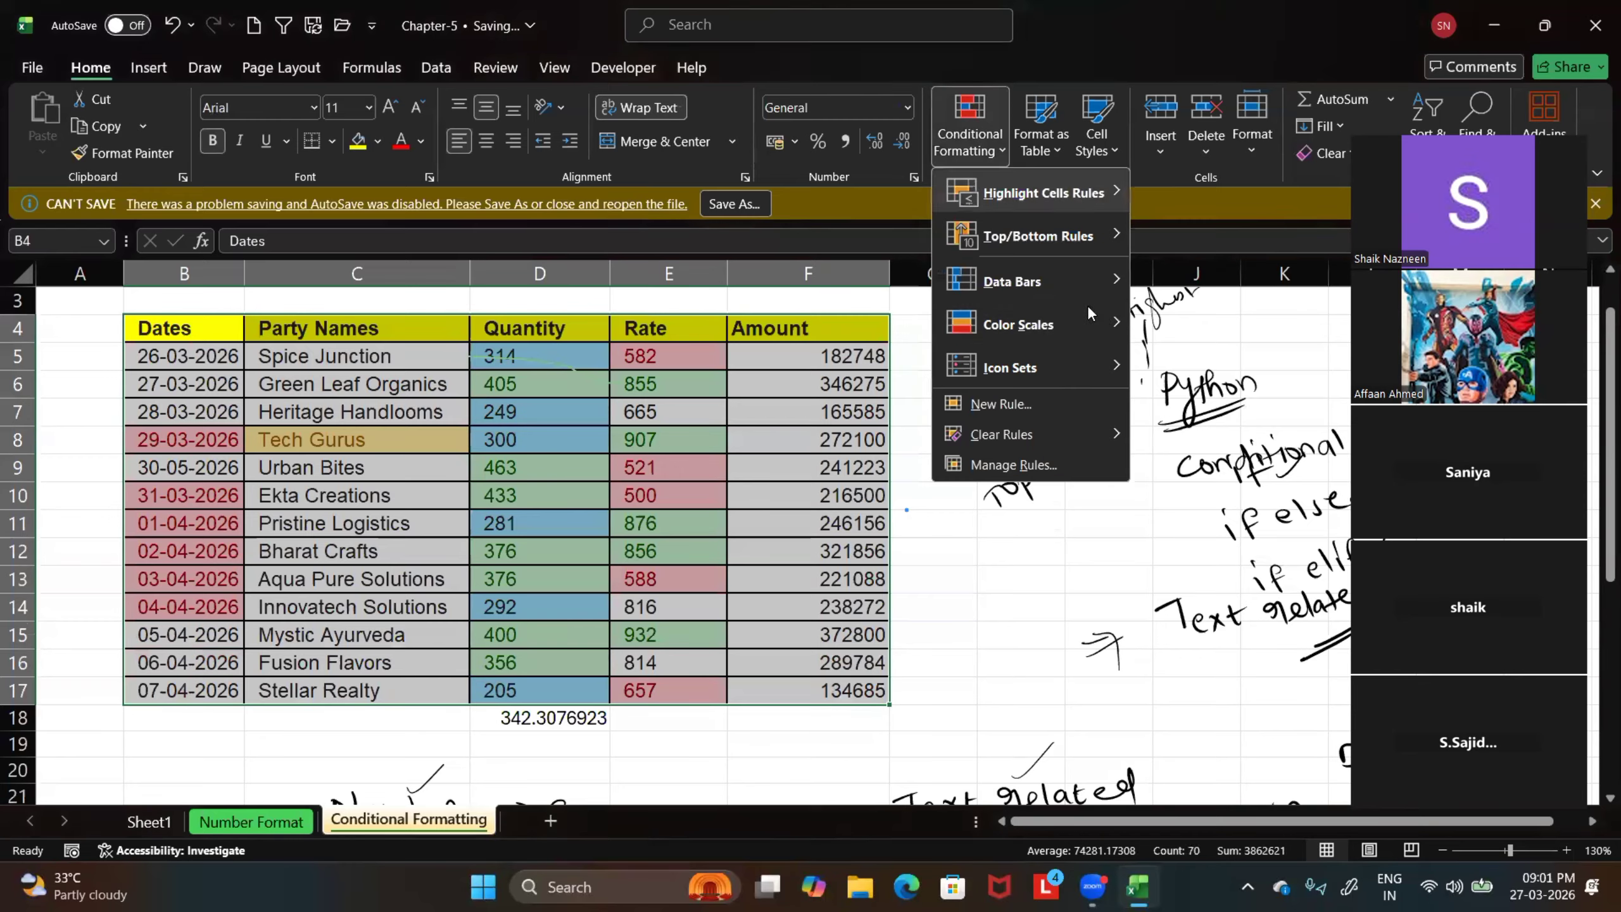
pyautogui.moveTo(1039, 434)
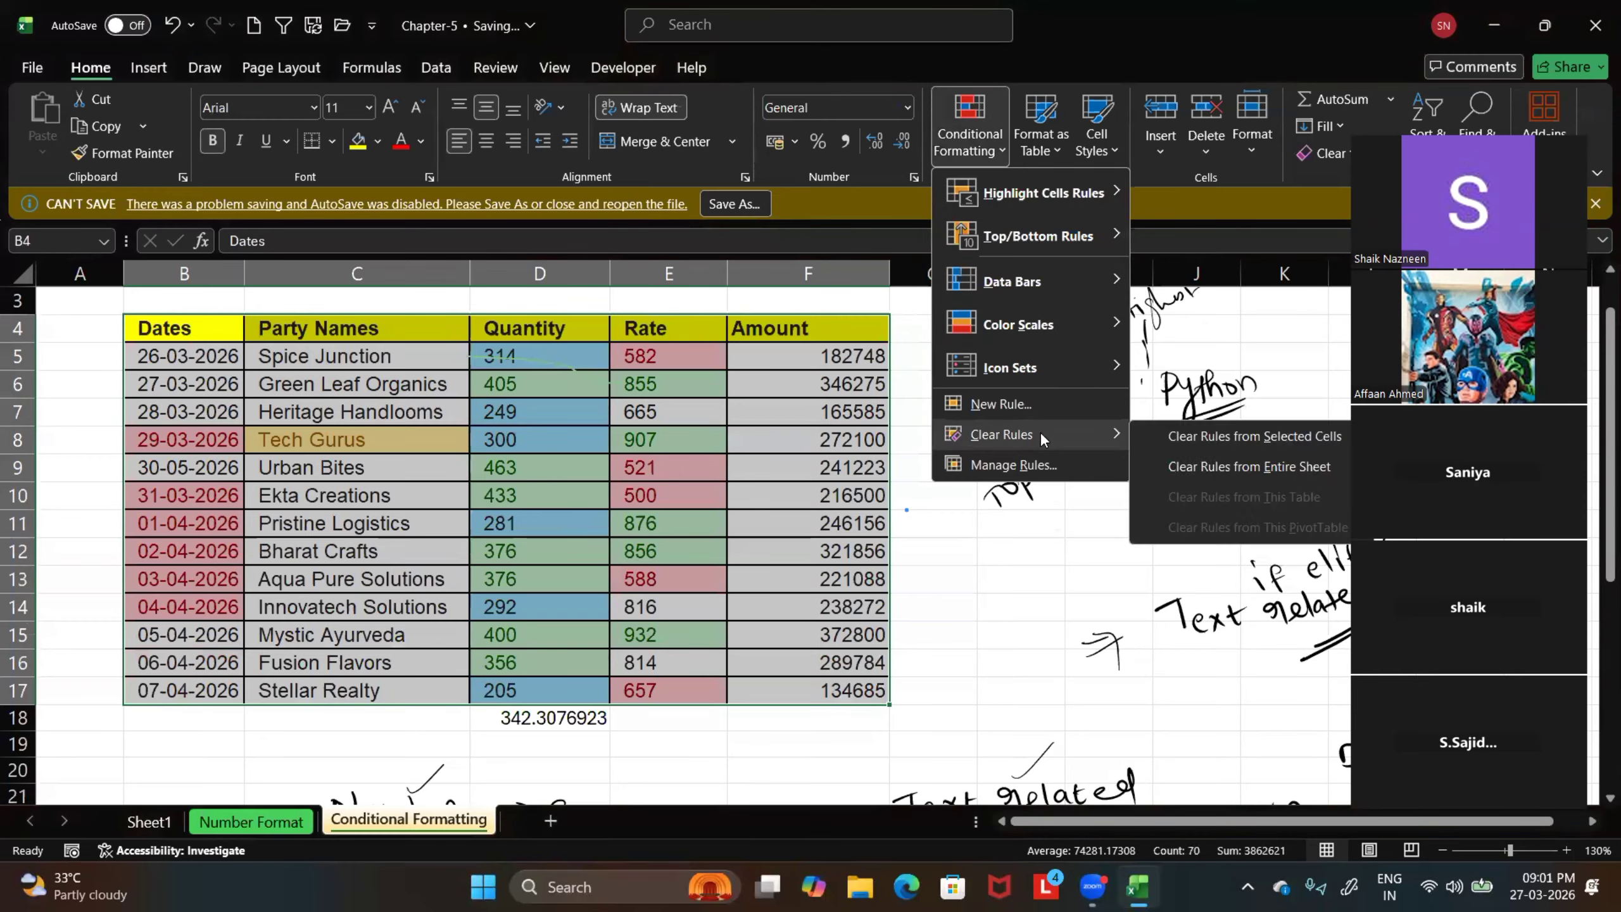
pyautogui.click(1217, 470)
pyautogui.click(962, 578)
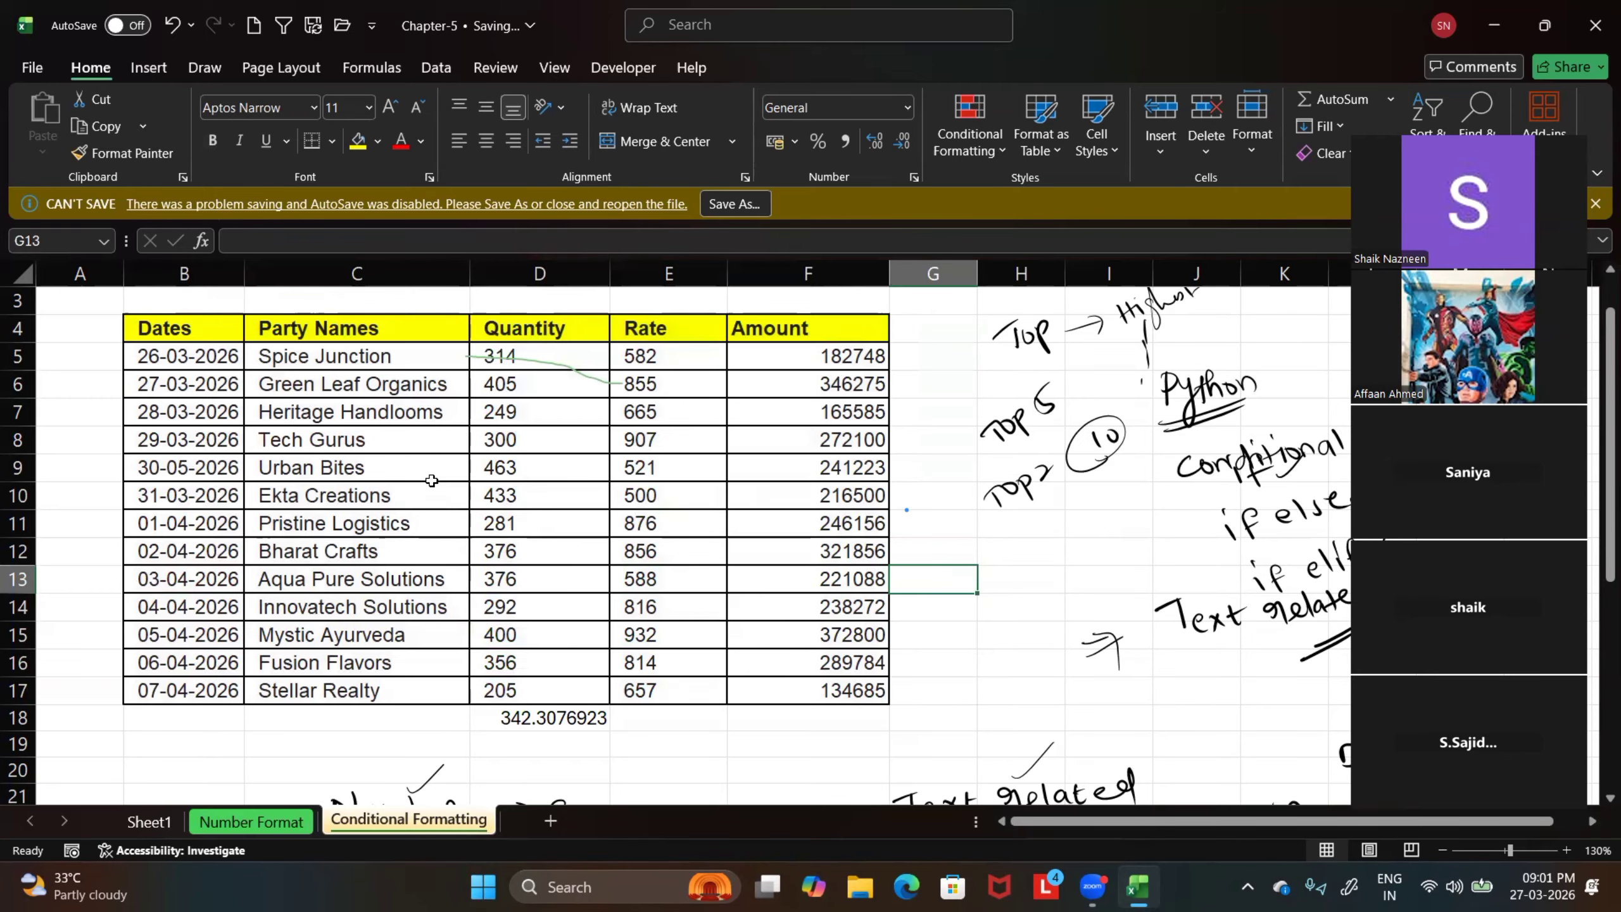
pyautogui.click(972, 150)
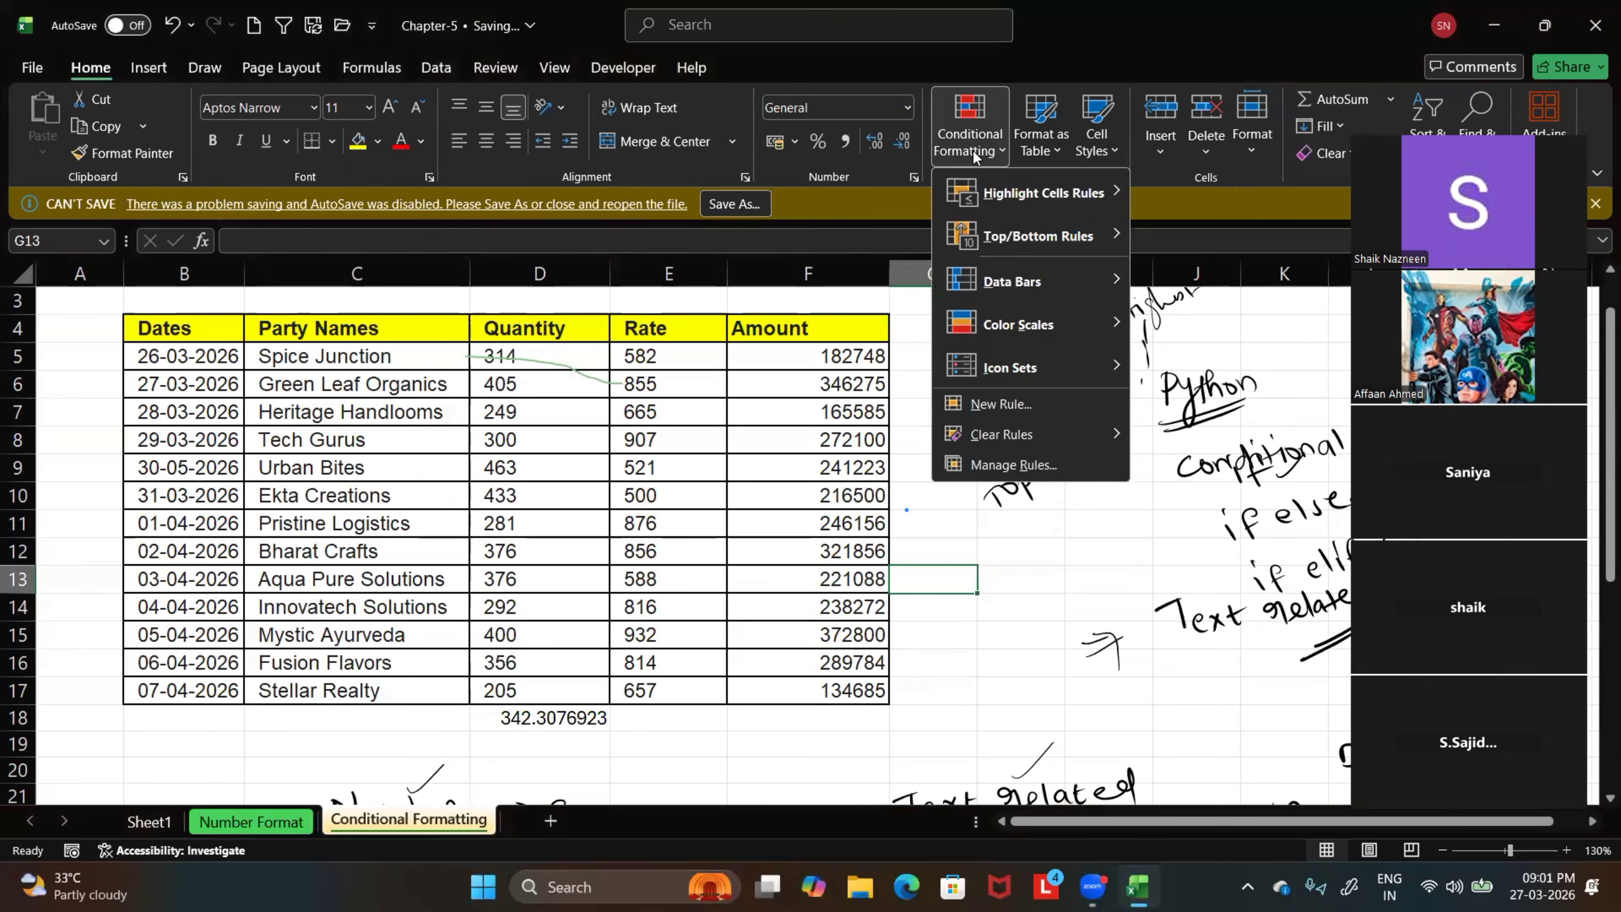
pyautogui.moveTo(1008, 283)
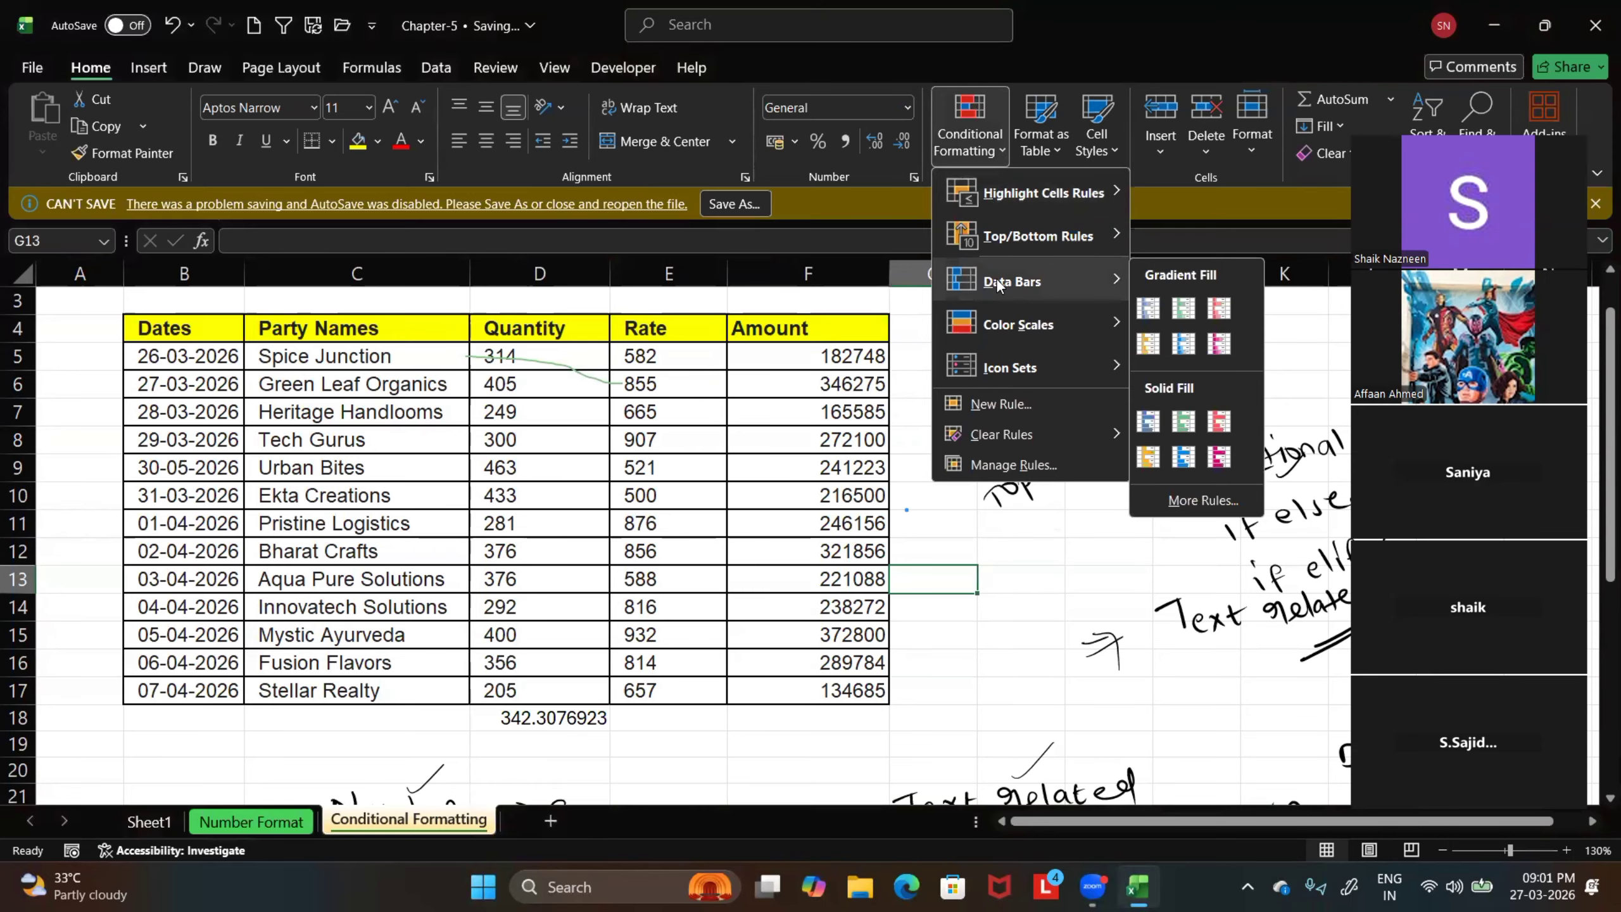
pyautogui.click(880, 435)
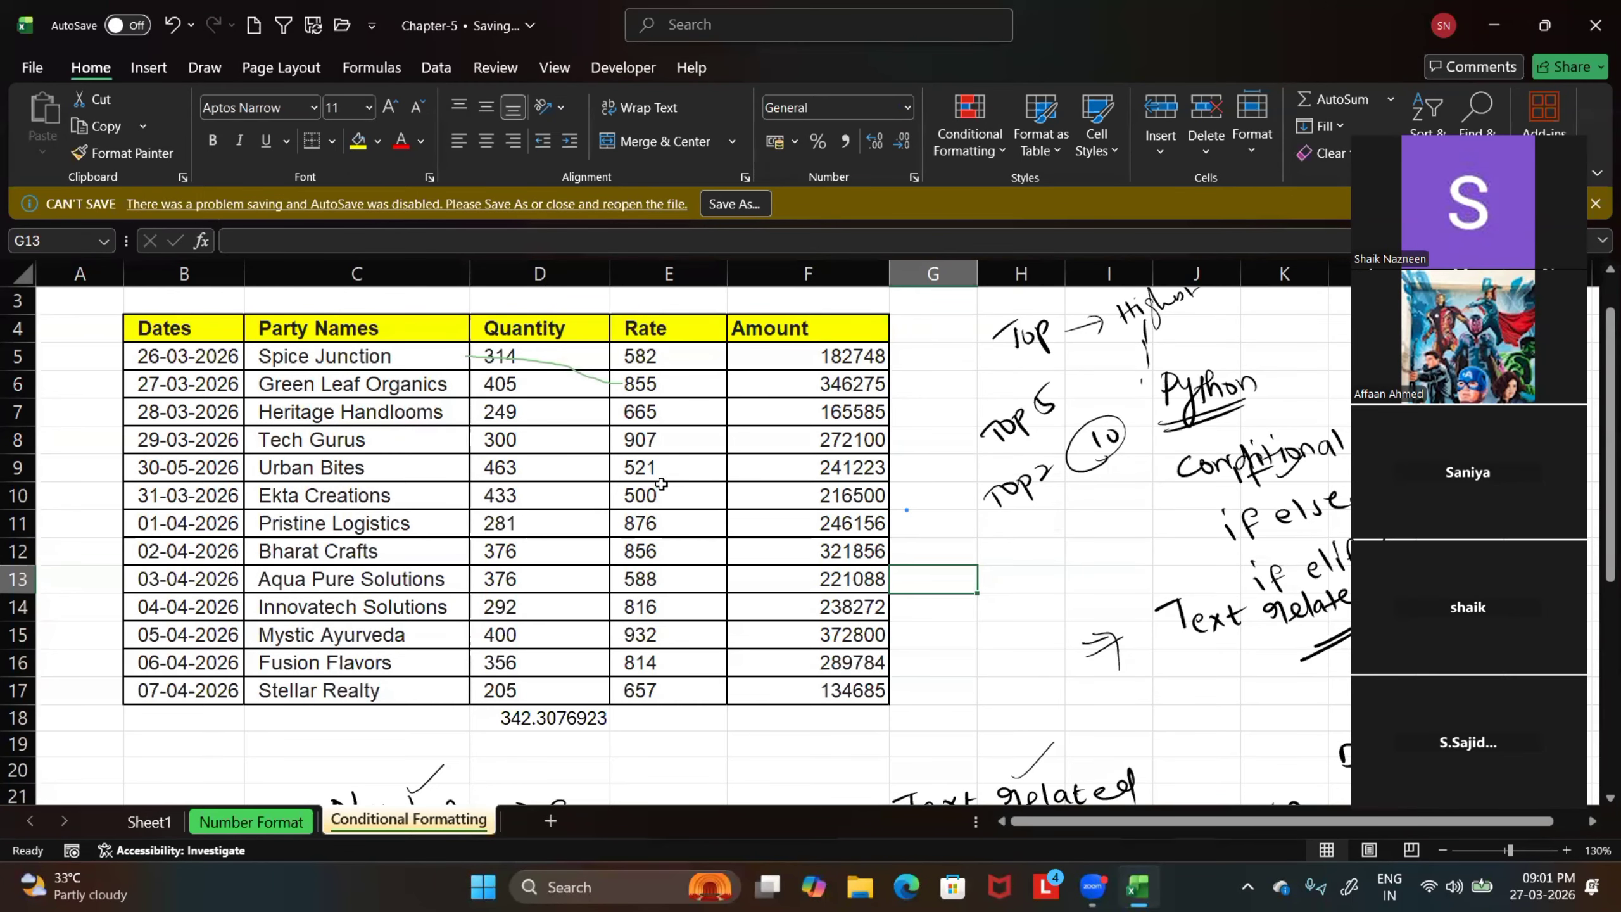
# Add solid-fill light blue data bars to the Rate values E5:E17 and deselect the range
pyautogui.scroll(1, 626, 521)
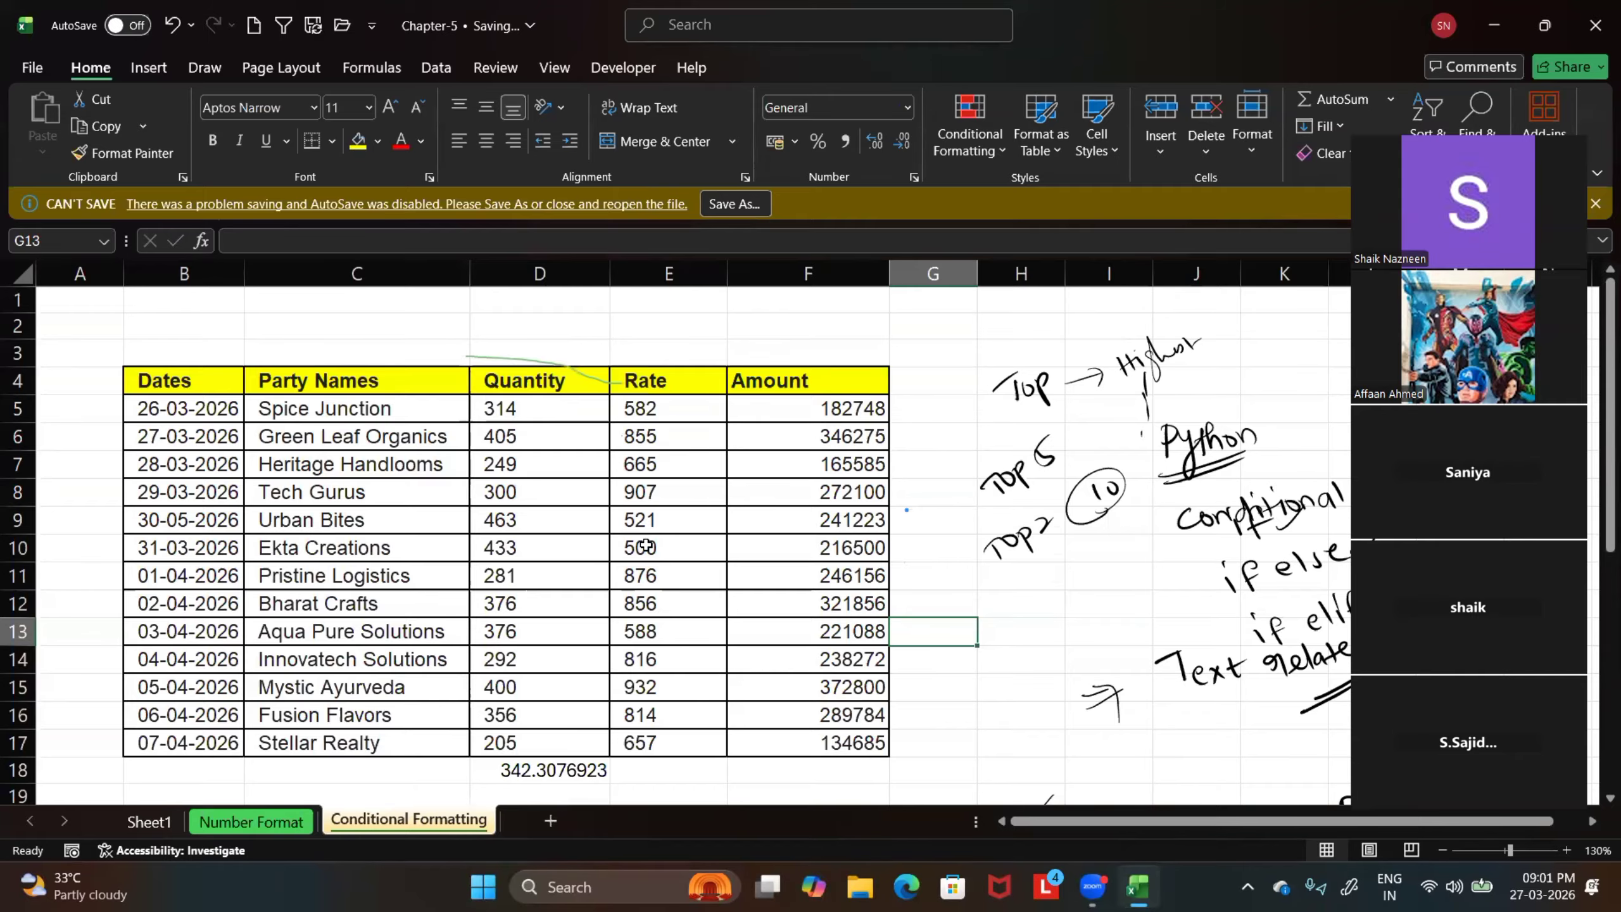
pyautogui.keyDown('ctrl'); pyautogui.scroll(1, 646, 546); pyautogui.keyUp('ctrl')
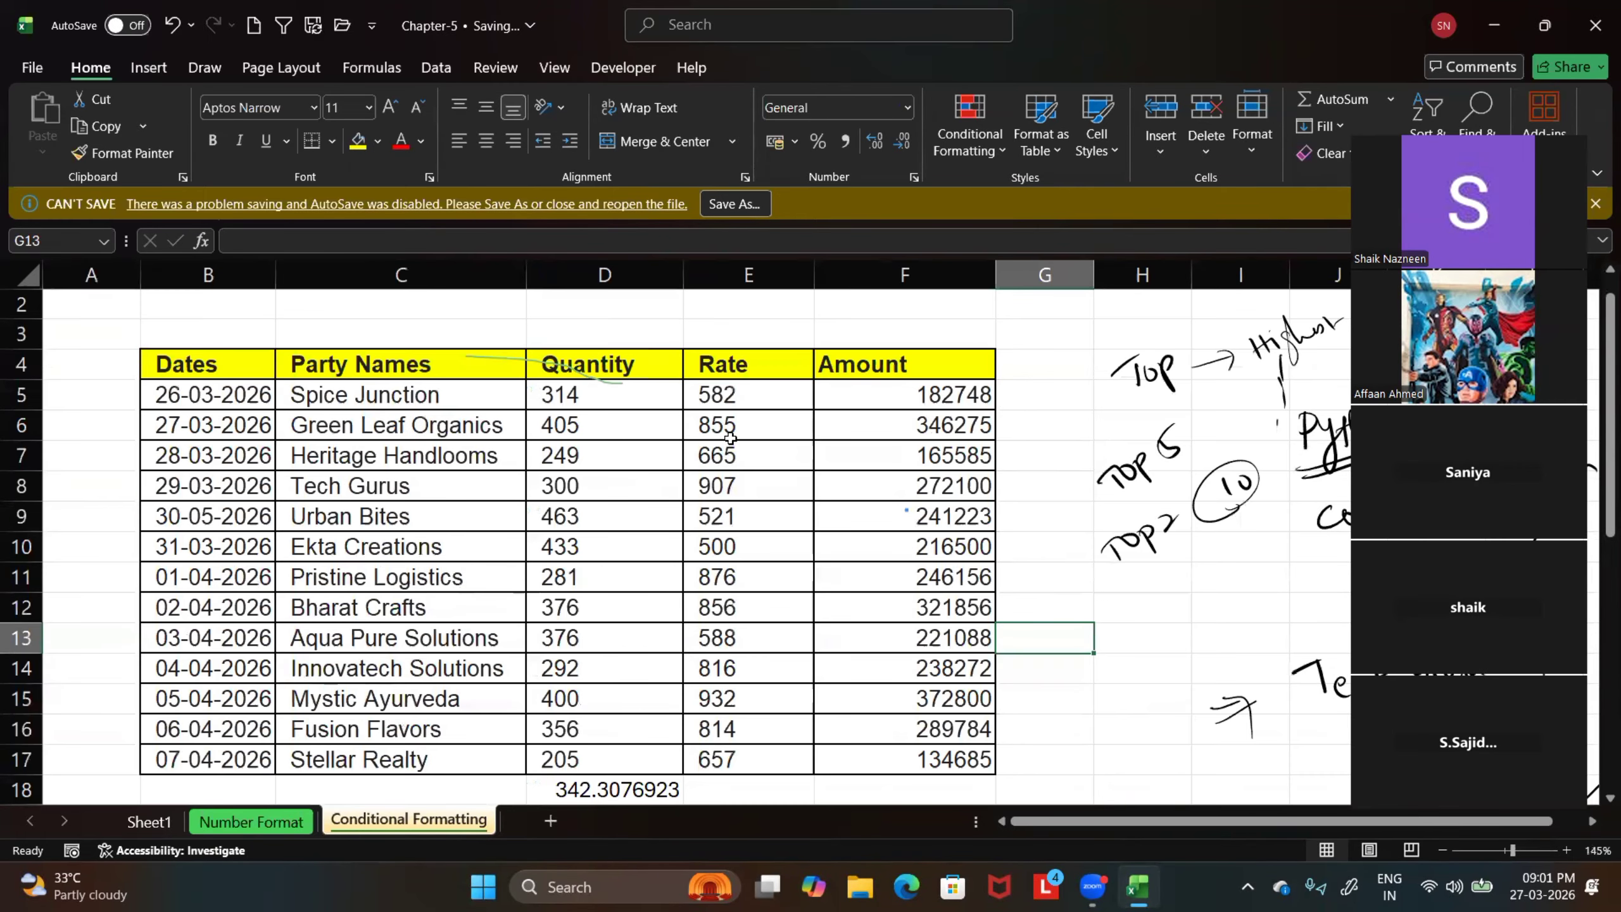
pyautogui.moveTo(734, 391); pyautogui.dragTo(762, 745)
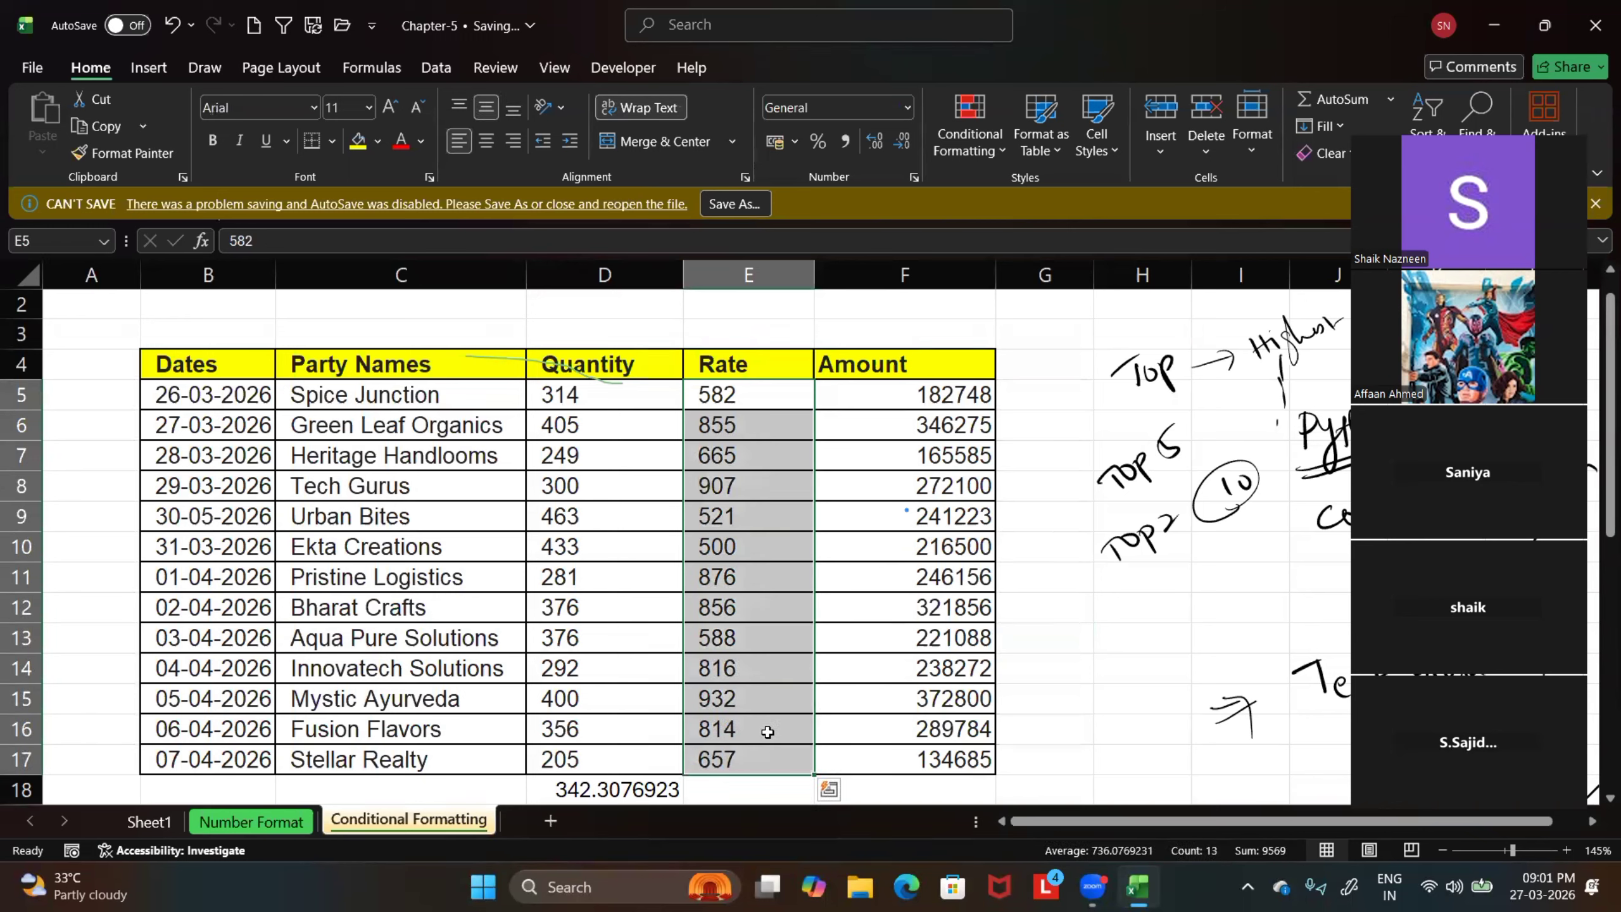
pyautogui.click(970, 150)
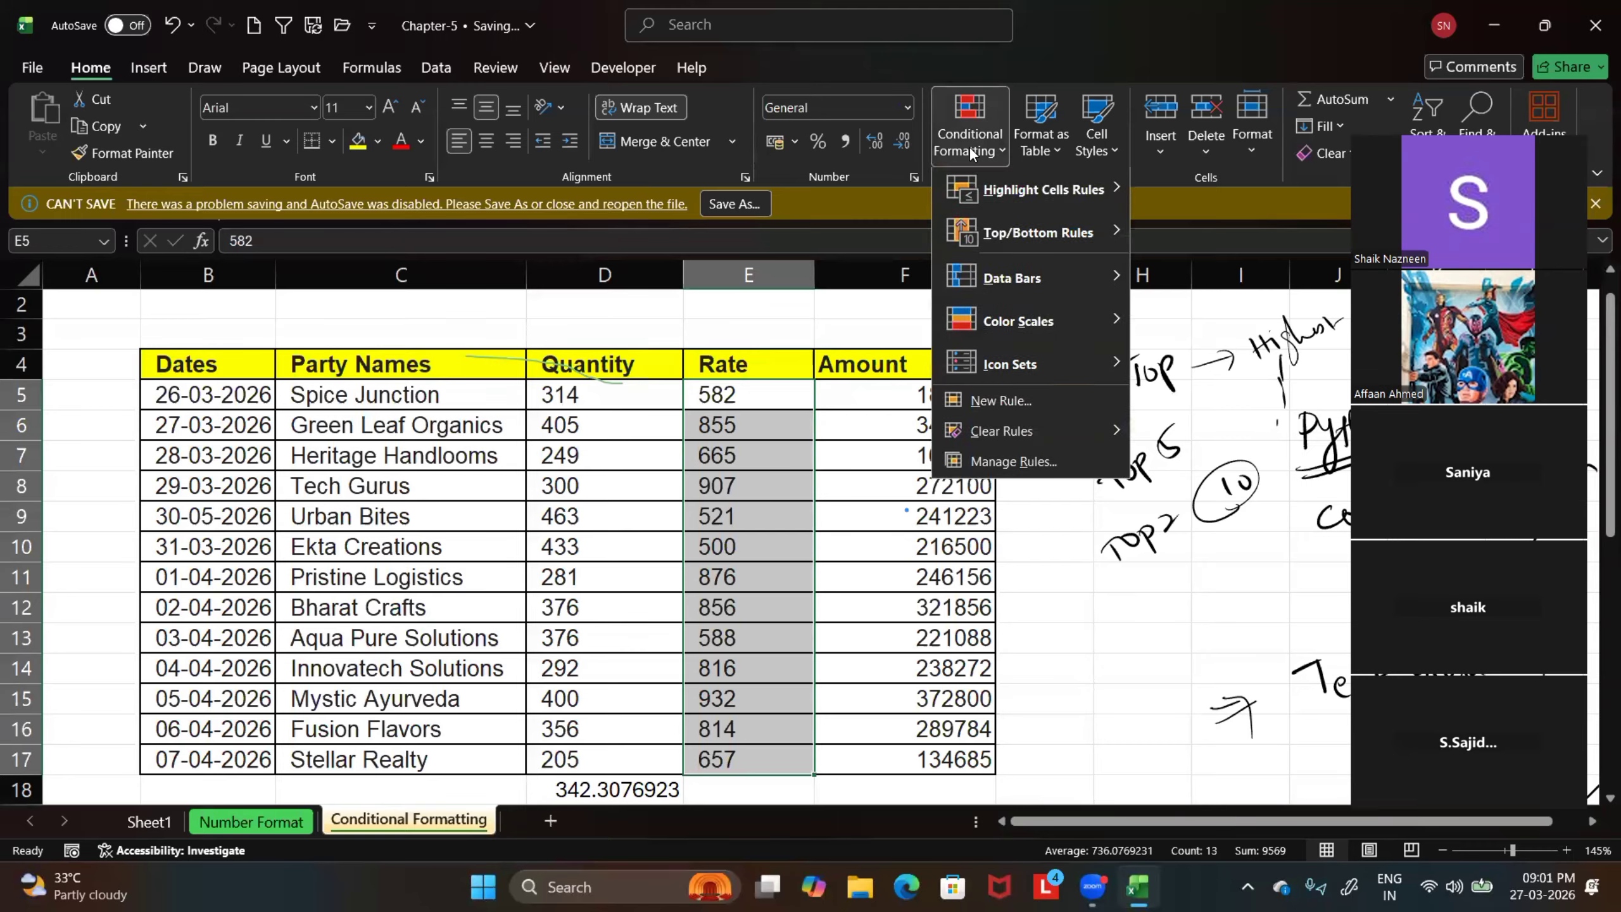
pyautogui.moveTo(1020, 287)
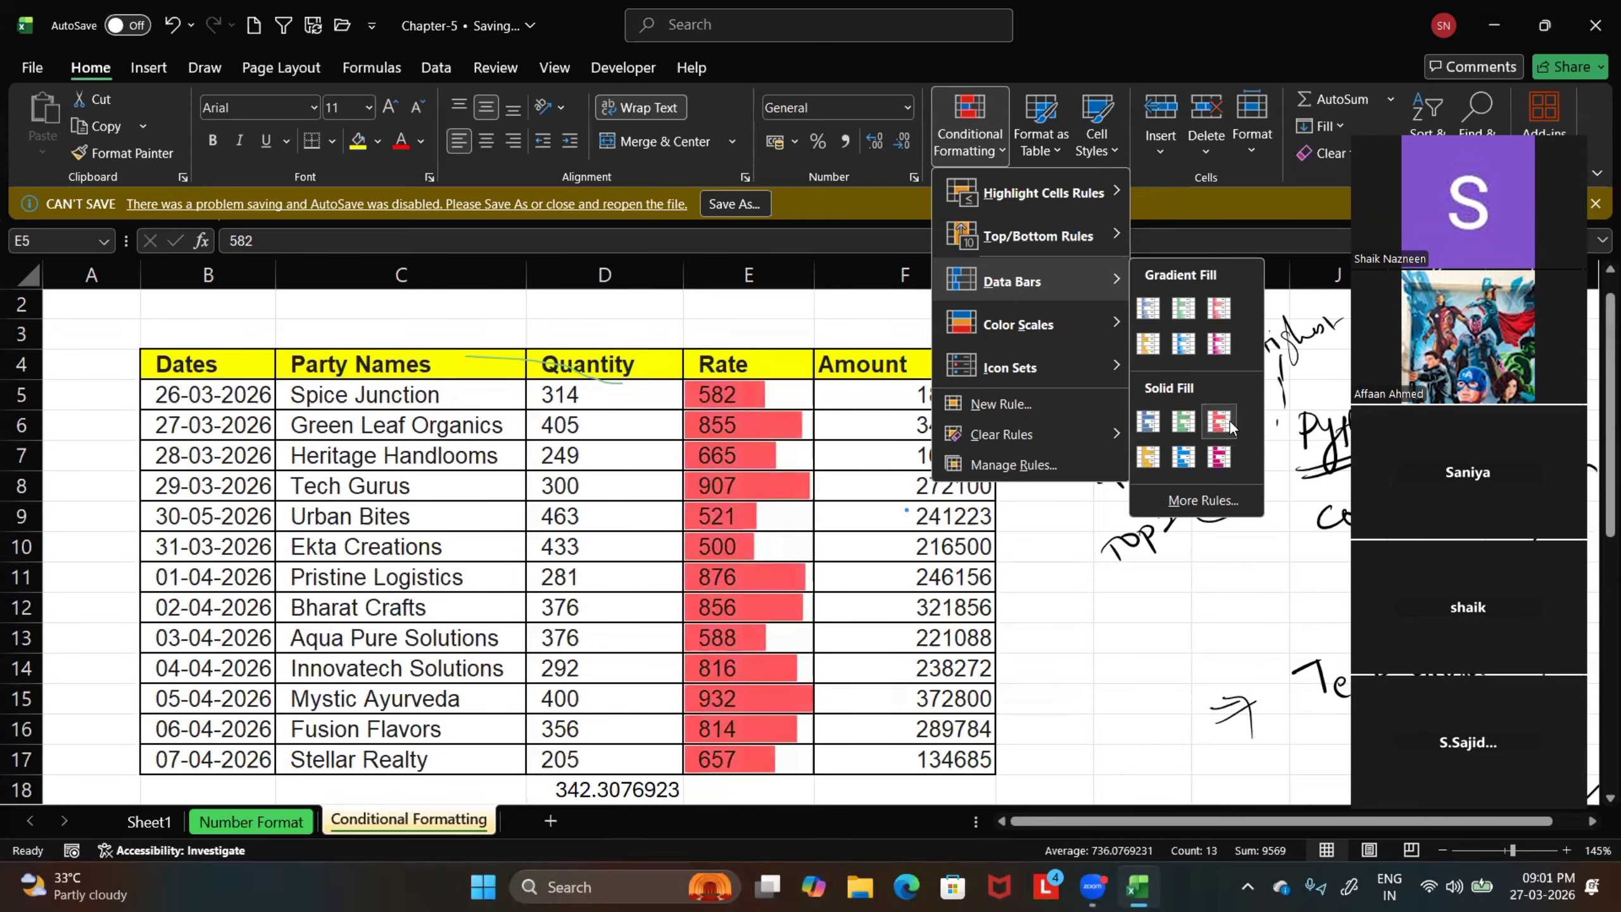
pyautogui.click(1187, 455)
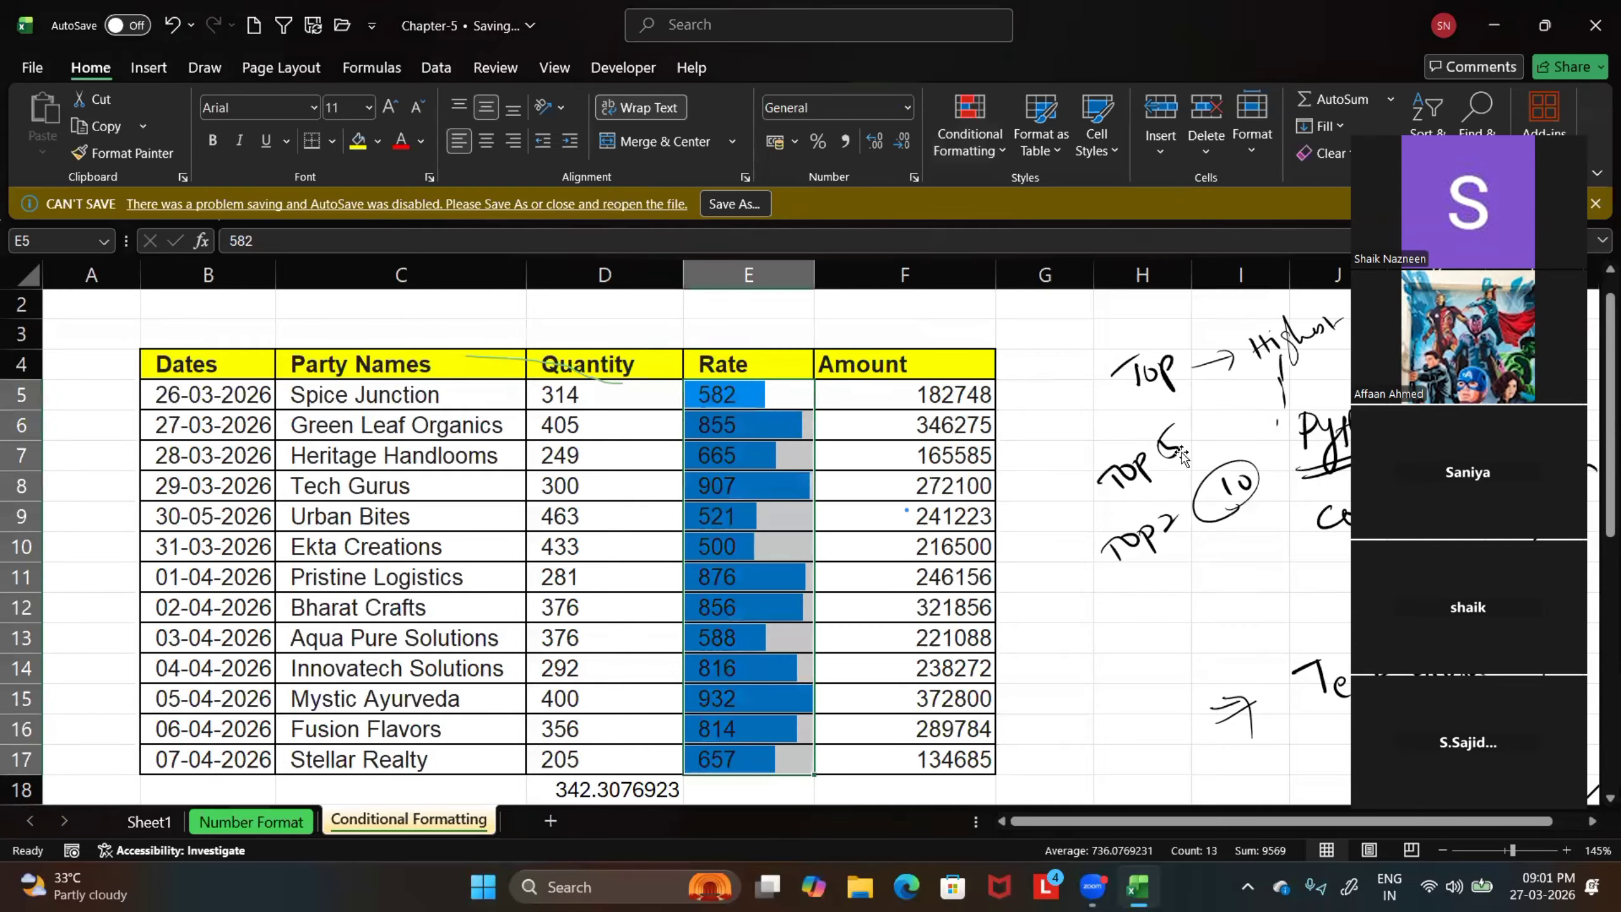
pyautogui.click(1046, 517)
# Apply the White - Red color scale to the Quantity values D5:D17 and deselect the range
pyautogui.scroll(-1, 748, 509)
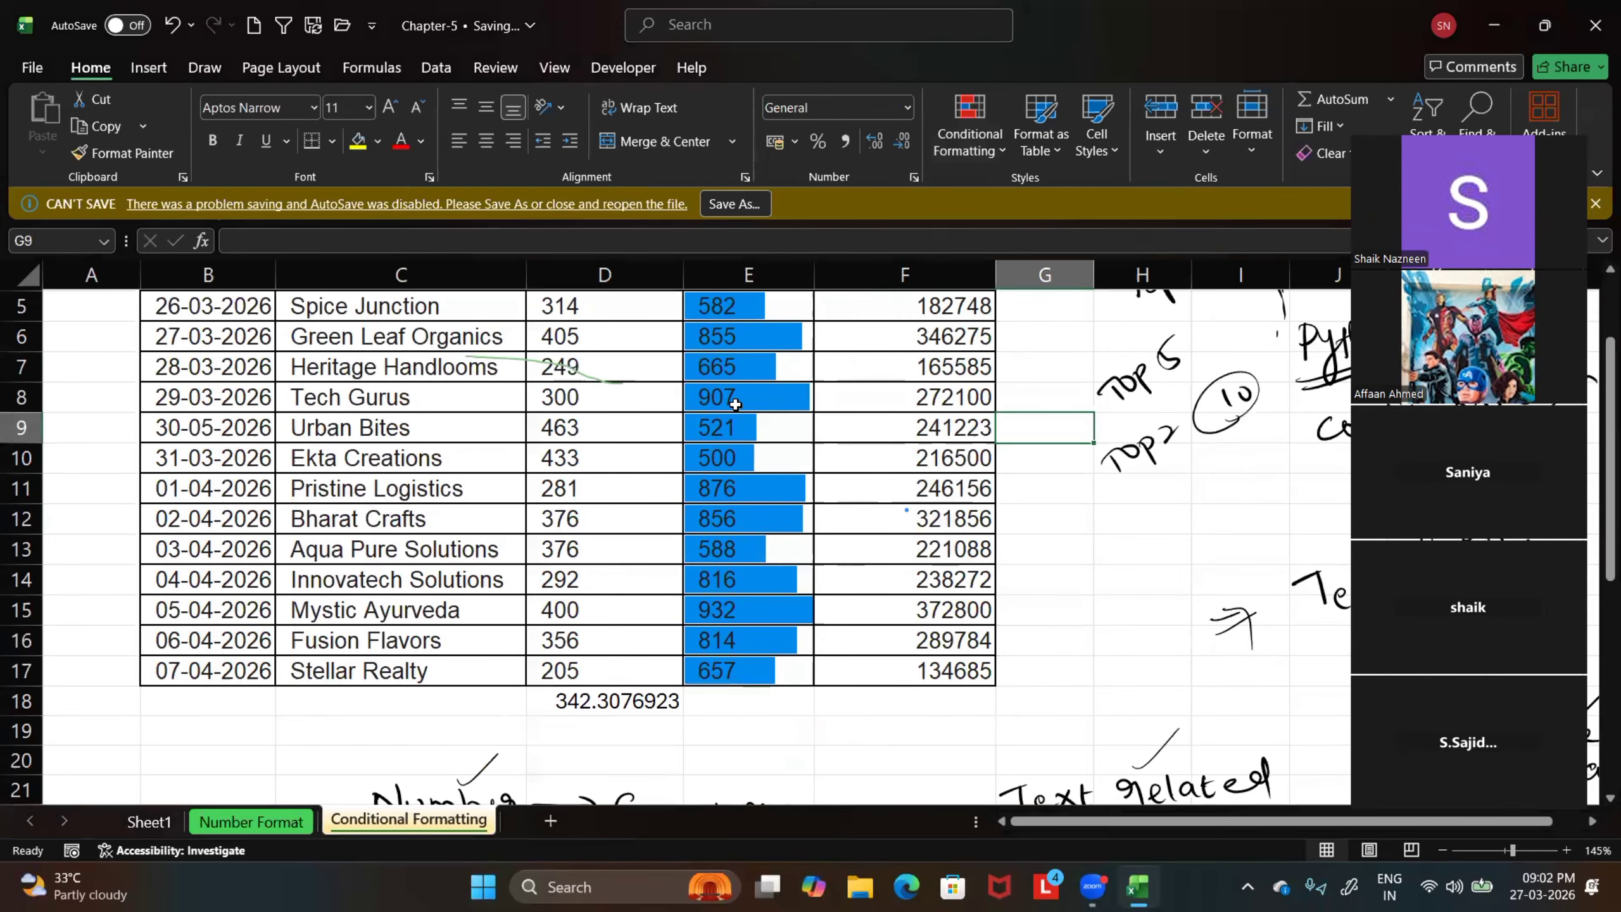
pyautogui.scroll(-1, 740, 403)
pyautogui.scroll(2, 884, 455)
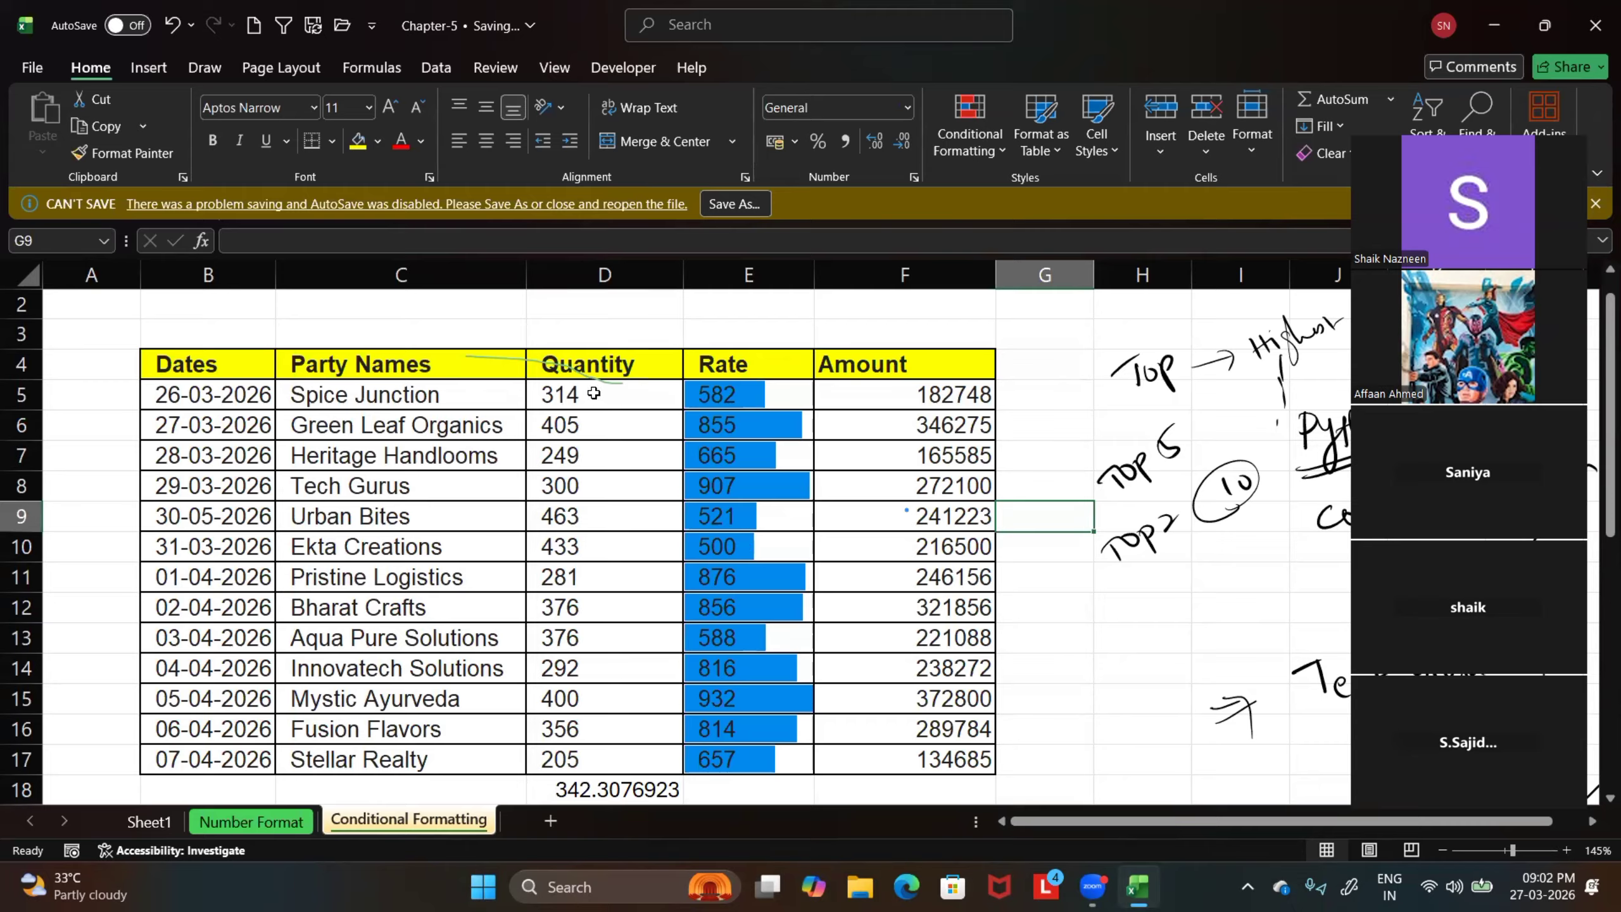
pyautogui.moveTo(593, 392); pyautogui.dragTo(603, 760)
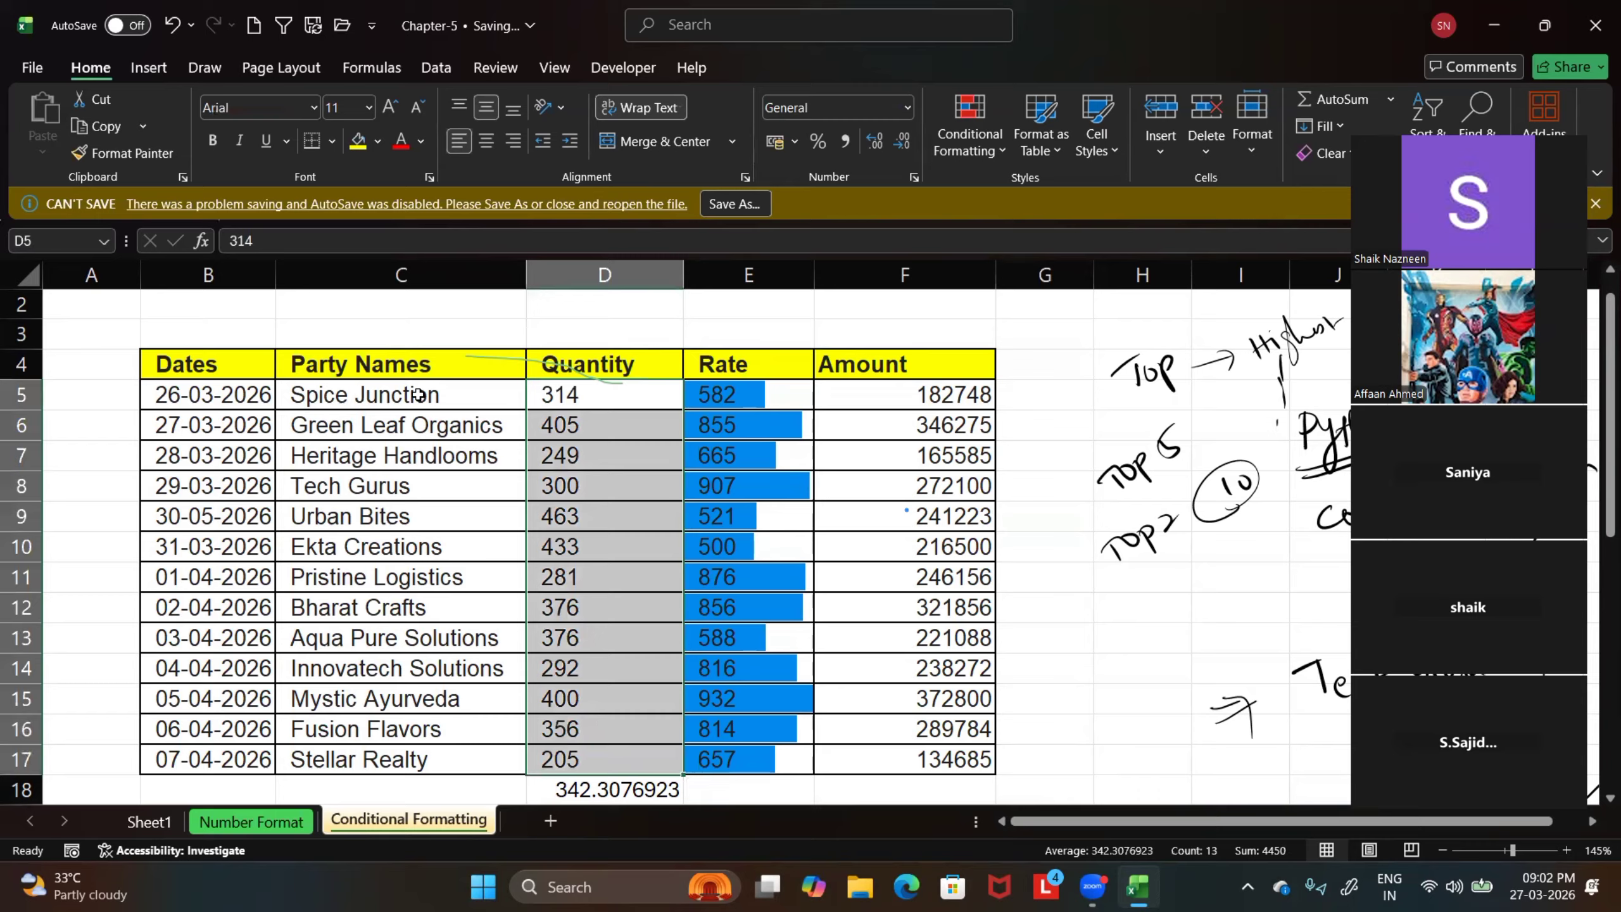
pyautogui.click(990, 151)
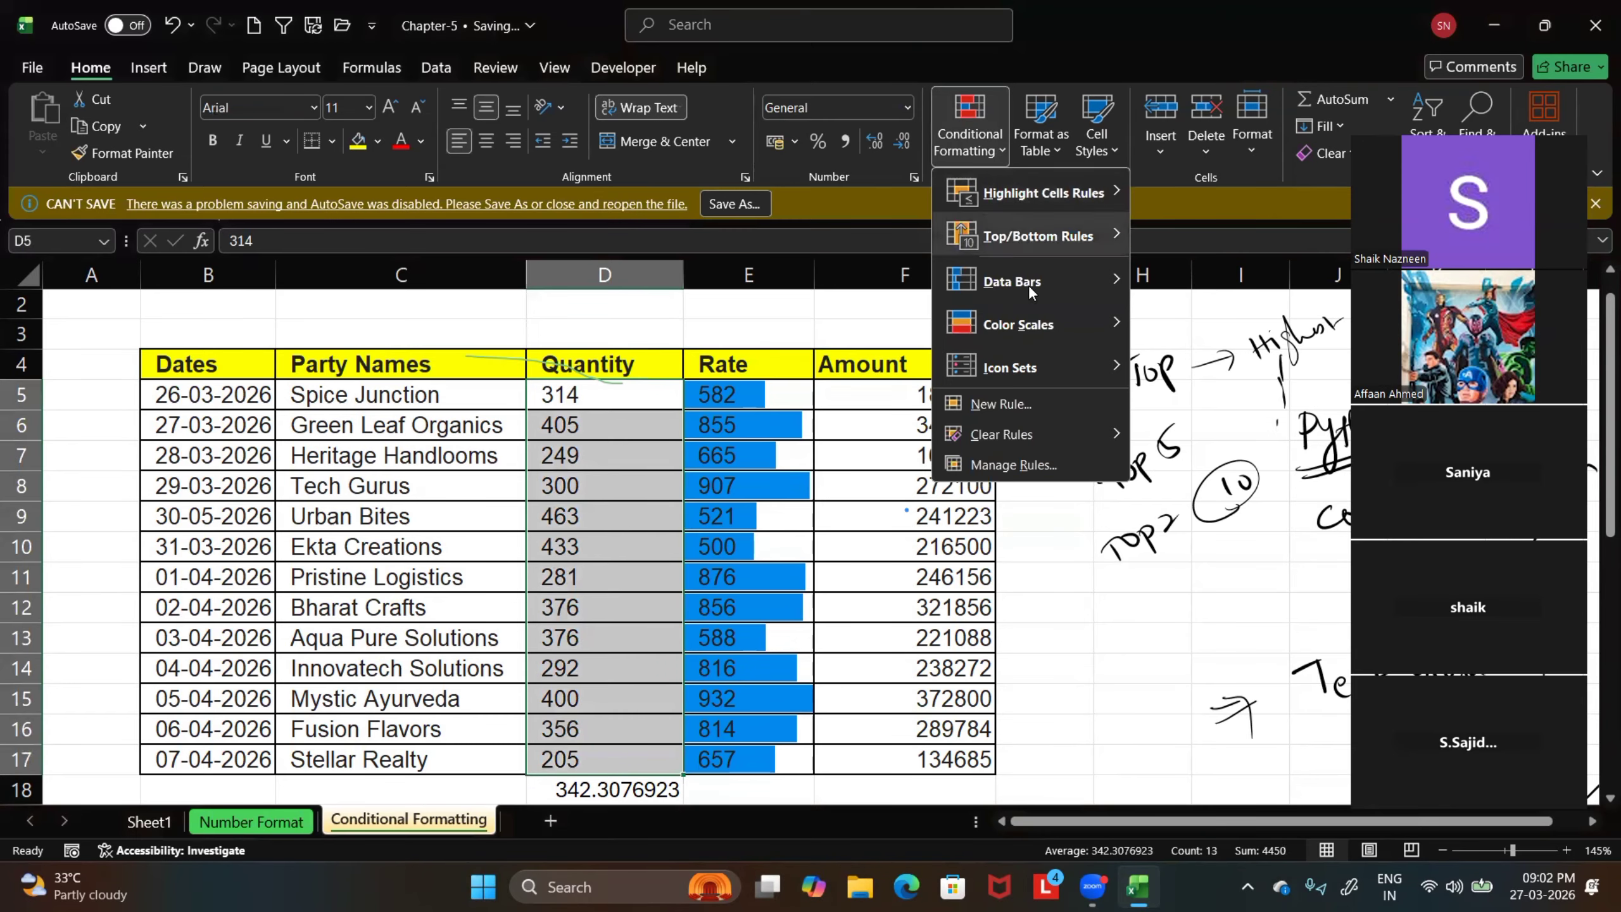
pyautogui.moveTo(1018, 326)
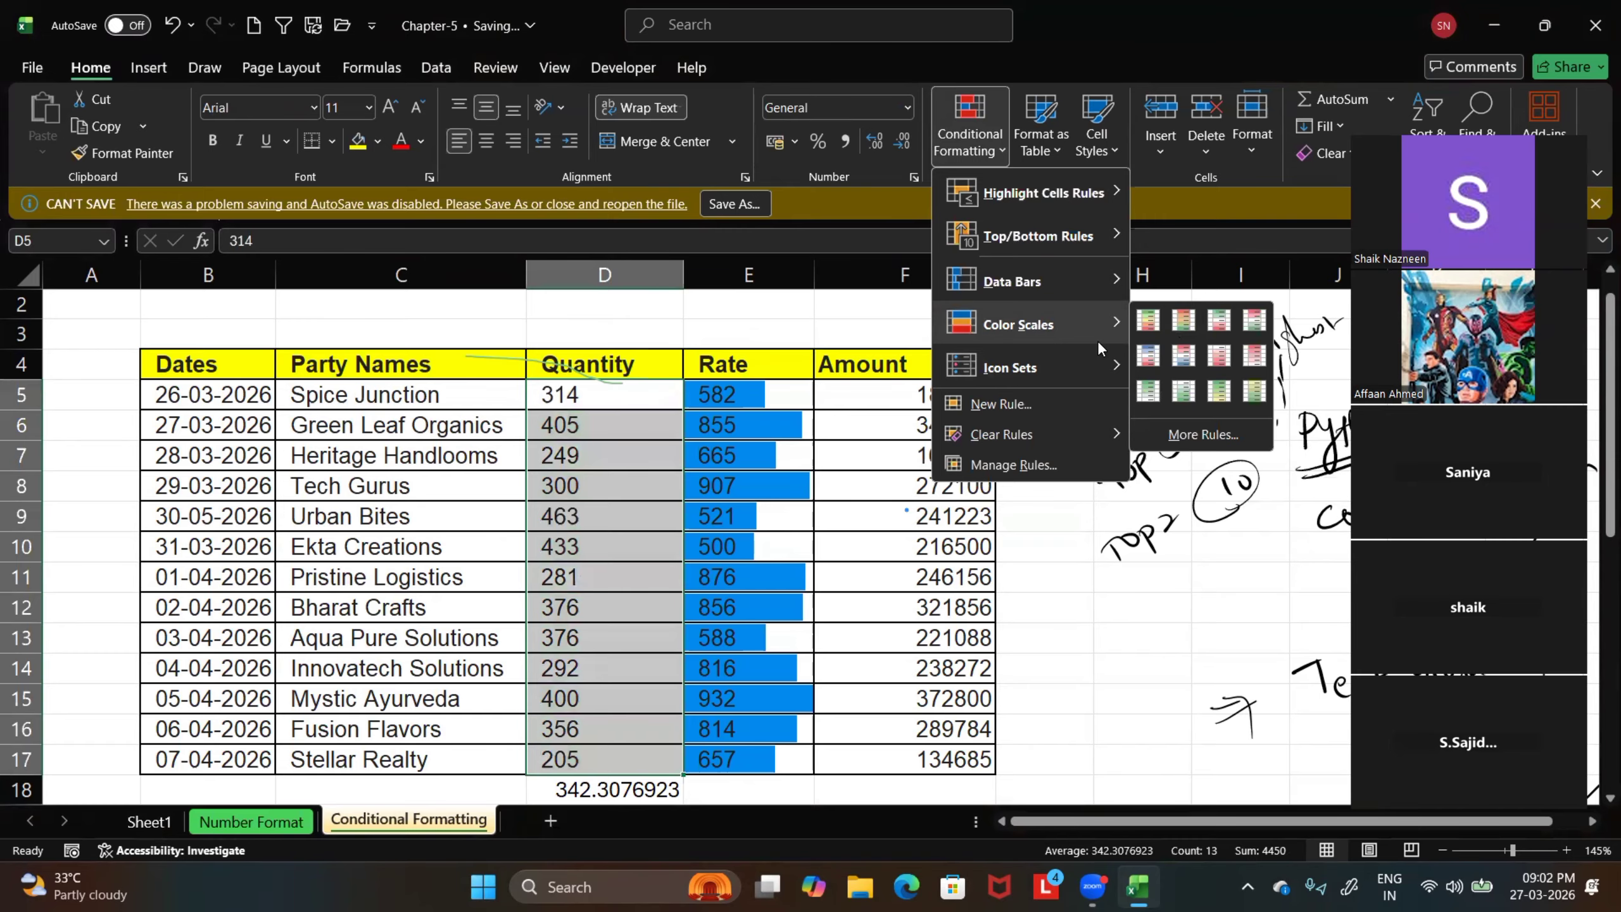
pyautogui.click(1170, 216)
pyautogui.click(596, 386)
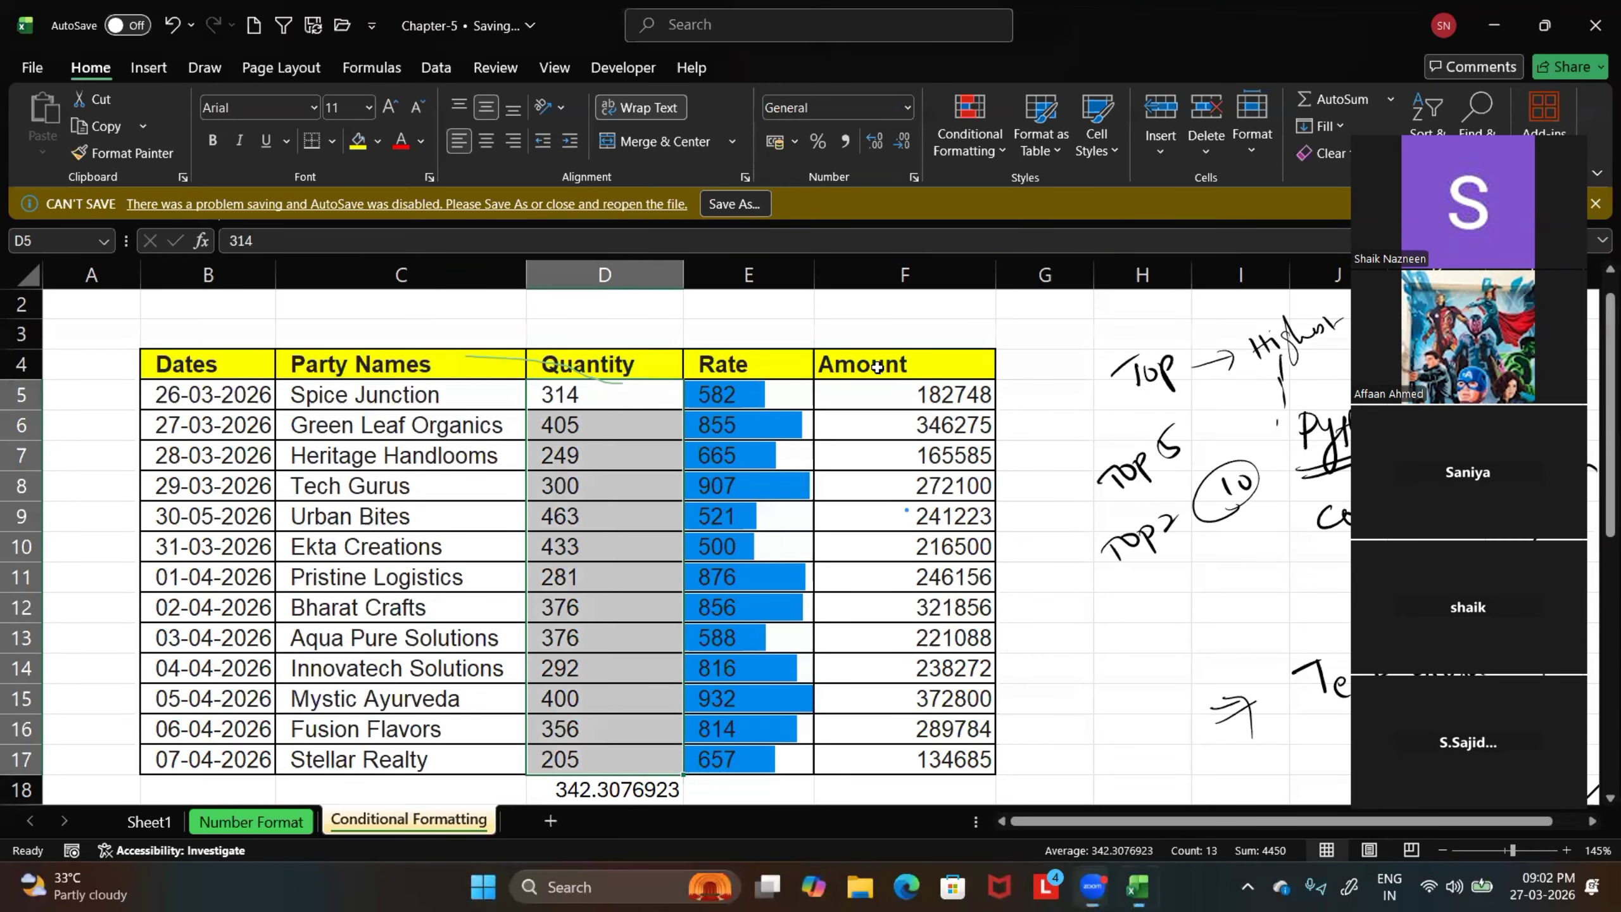
pyautogui.click(998, 151)
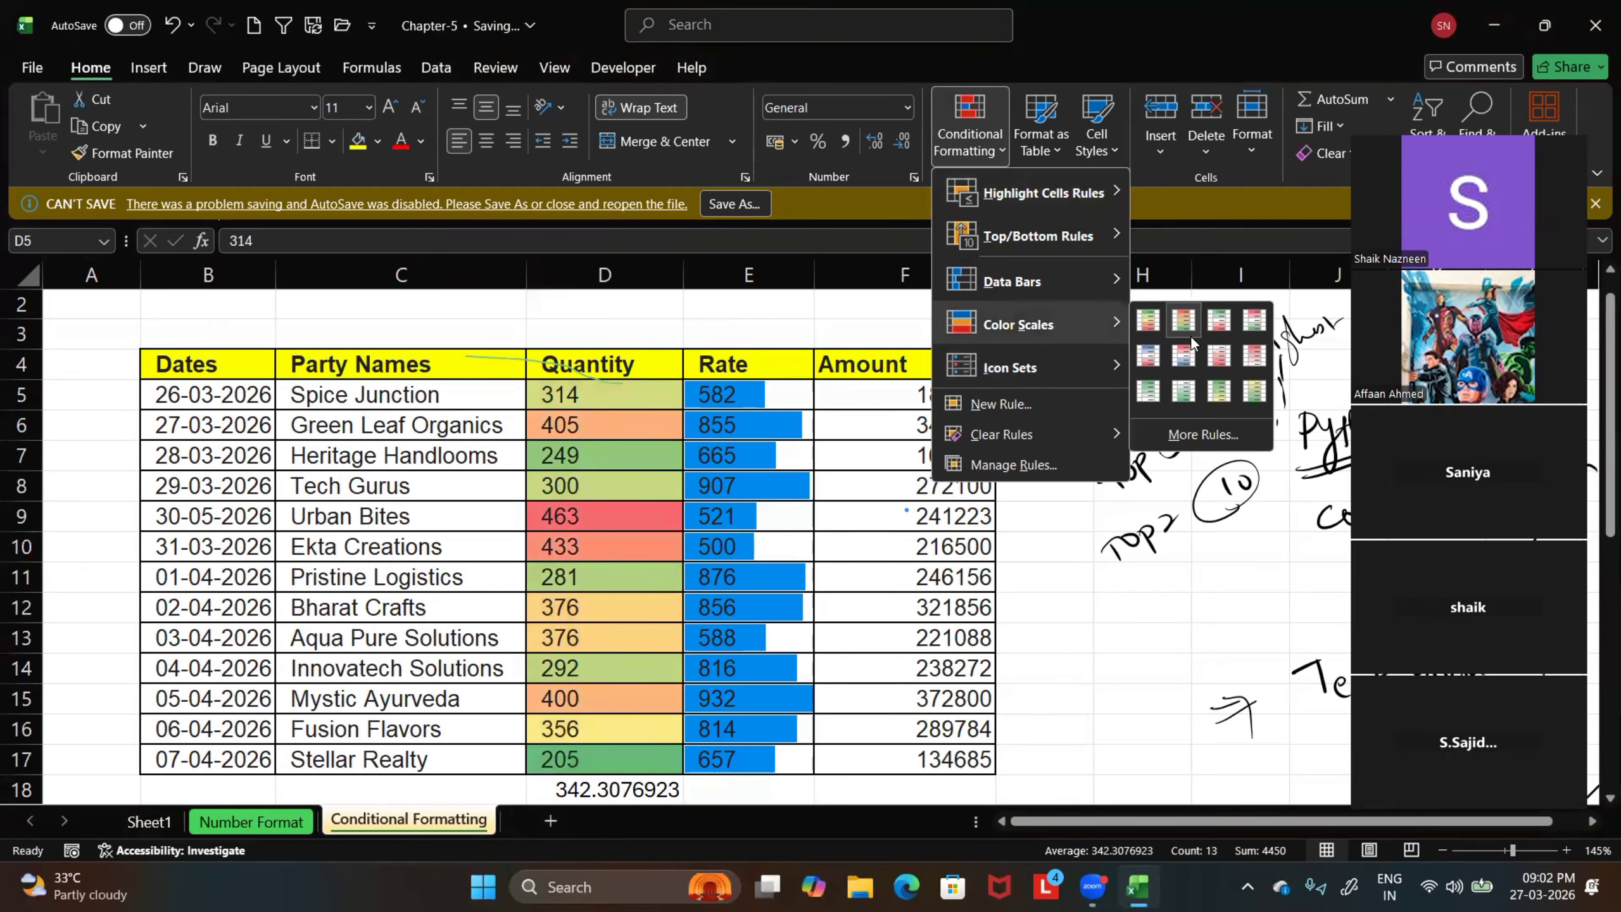
pyautogui.click(1219, 358)
pyautogui.click(1135, 638)
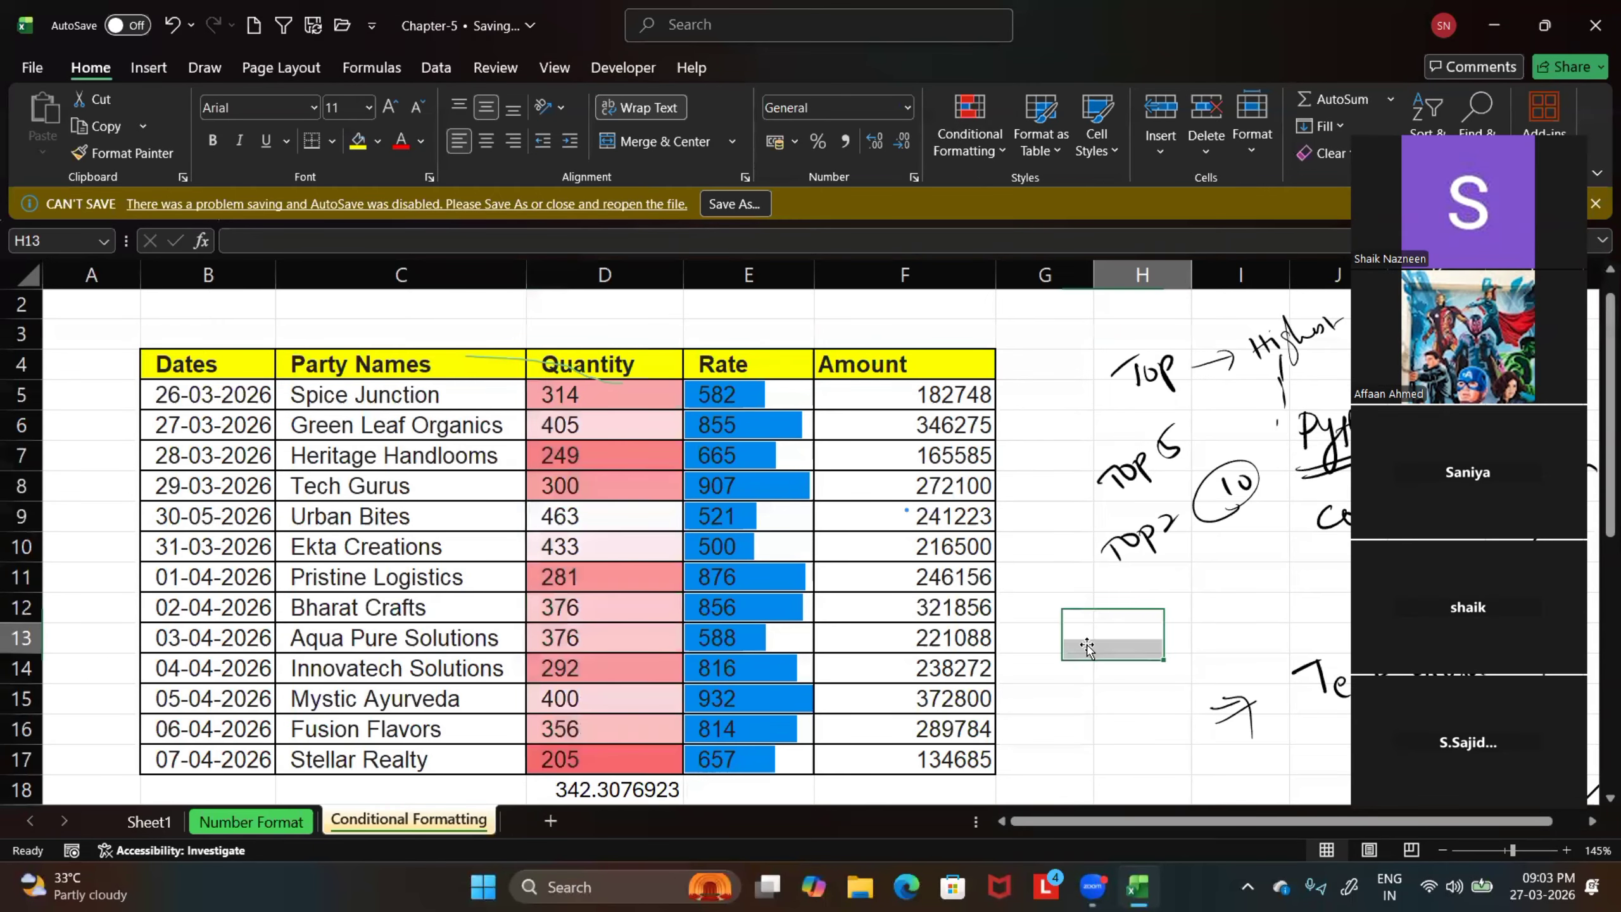
# Examine how the color scale shades the Quantity values D5:D17, checking the darkest cells D17 and D7
pyautogui.scroll(-1, 758, 564)
pyautogui.scroll(1, 759, 564)
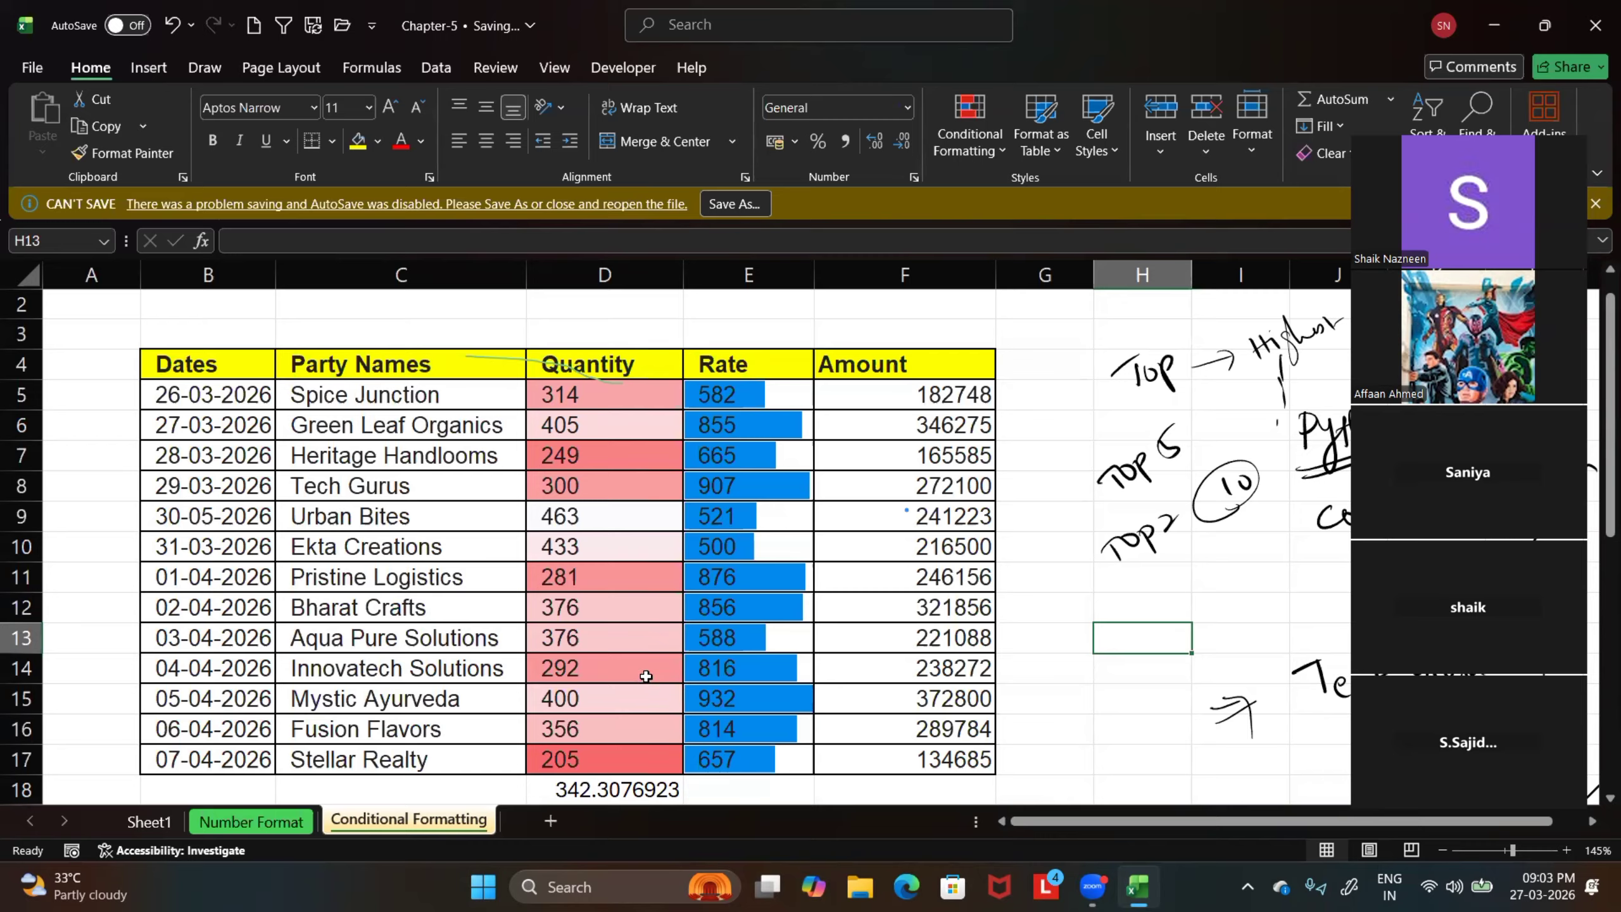
pyautogui.moveTo(604, 398); pyautogui.dragTo(613, 762)
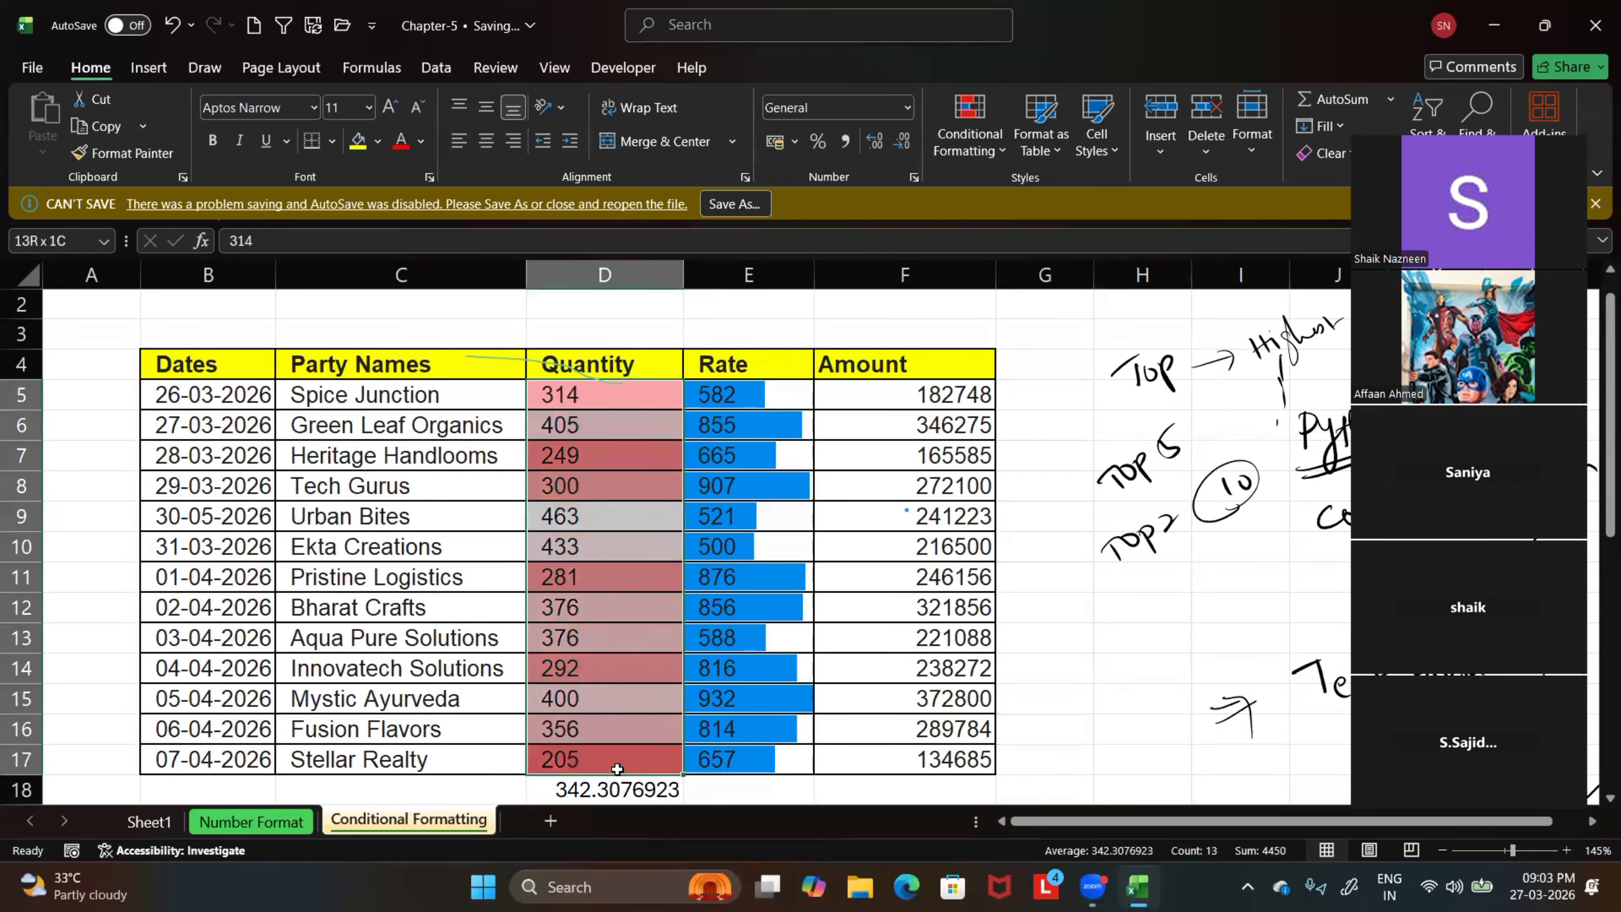
pyautogui.click(1085, 612)
pyautogui.click(582, 764)
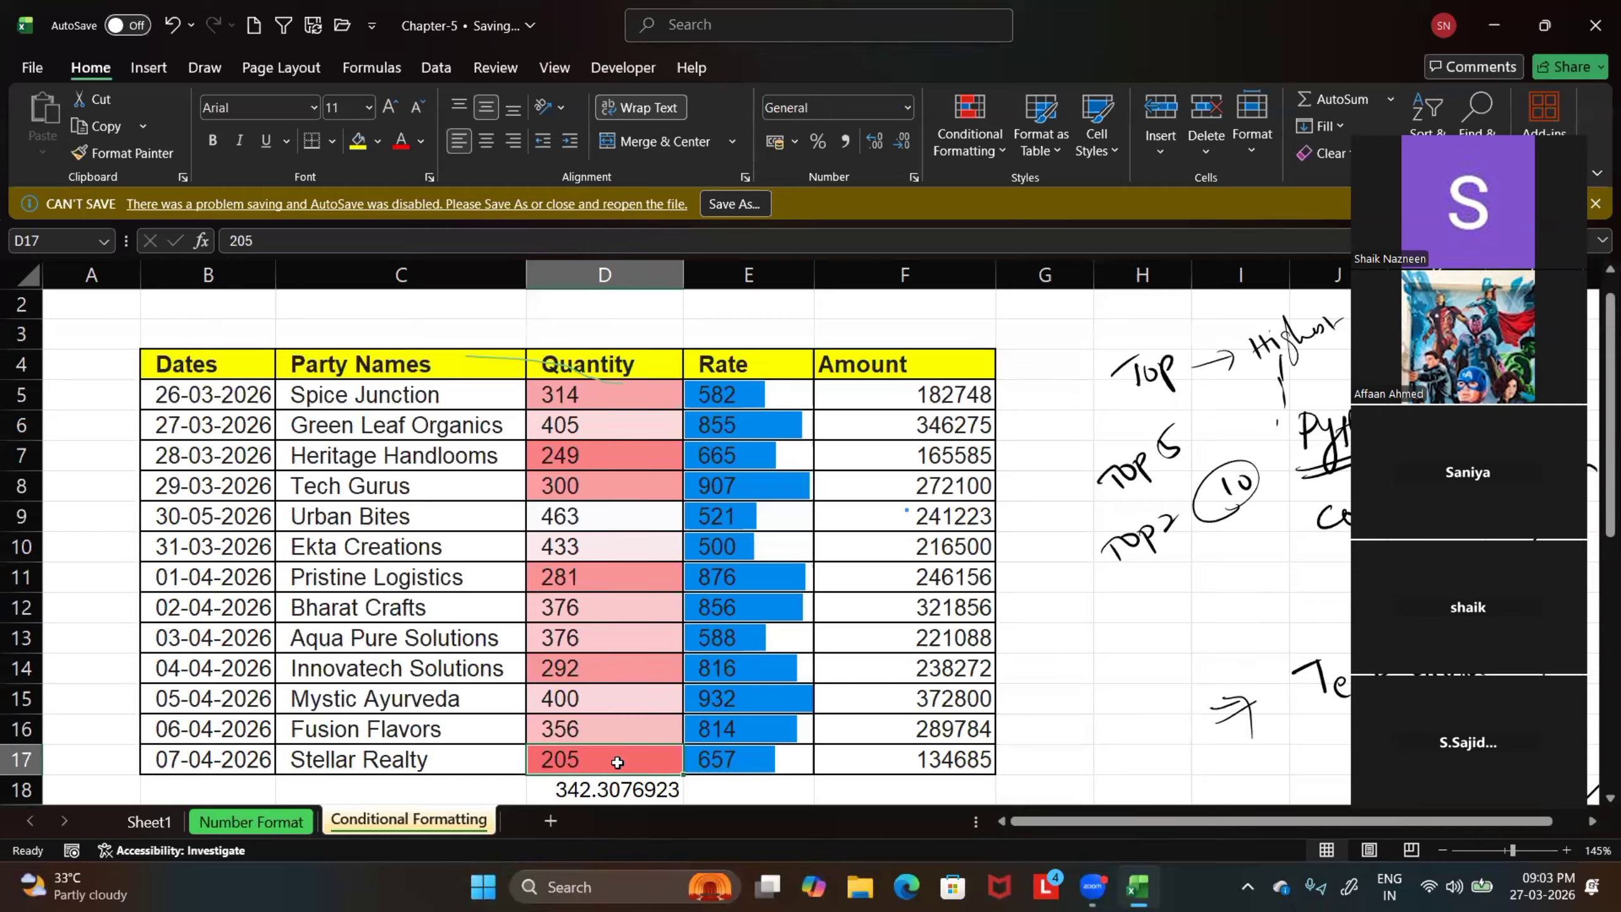
pyautogui.click(579, 452)
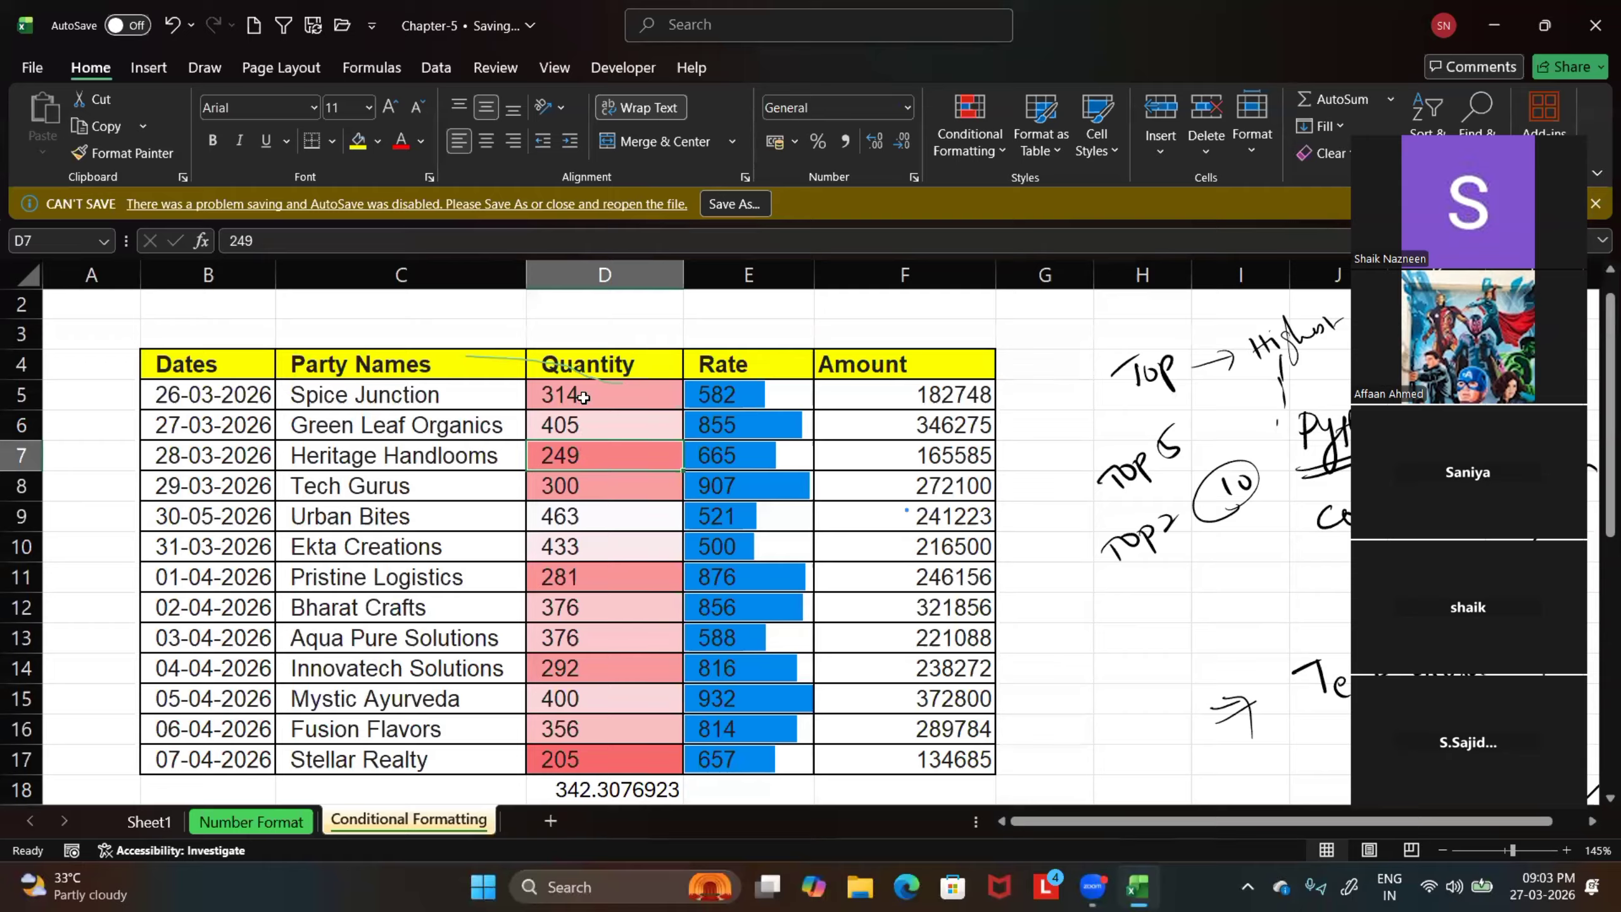
# Reapply the White - Red color scale to the Quantity values D5:D17
pyautogui.moveTo(584, 396); pyautogui.dragTo(590, 743)
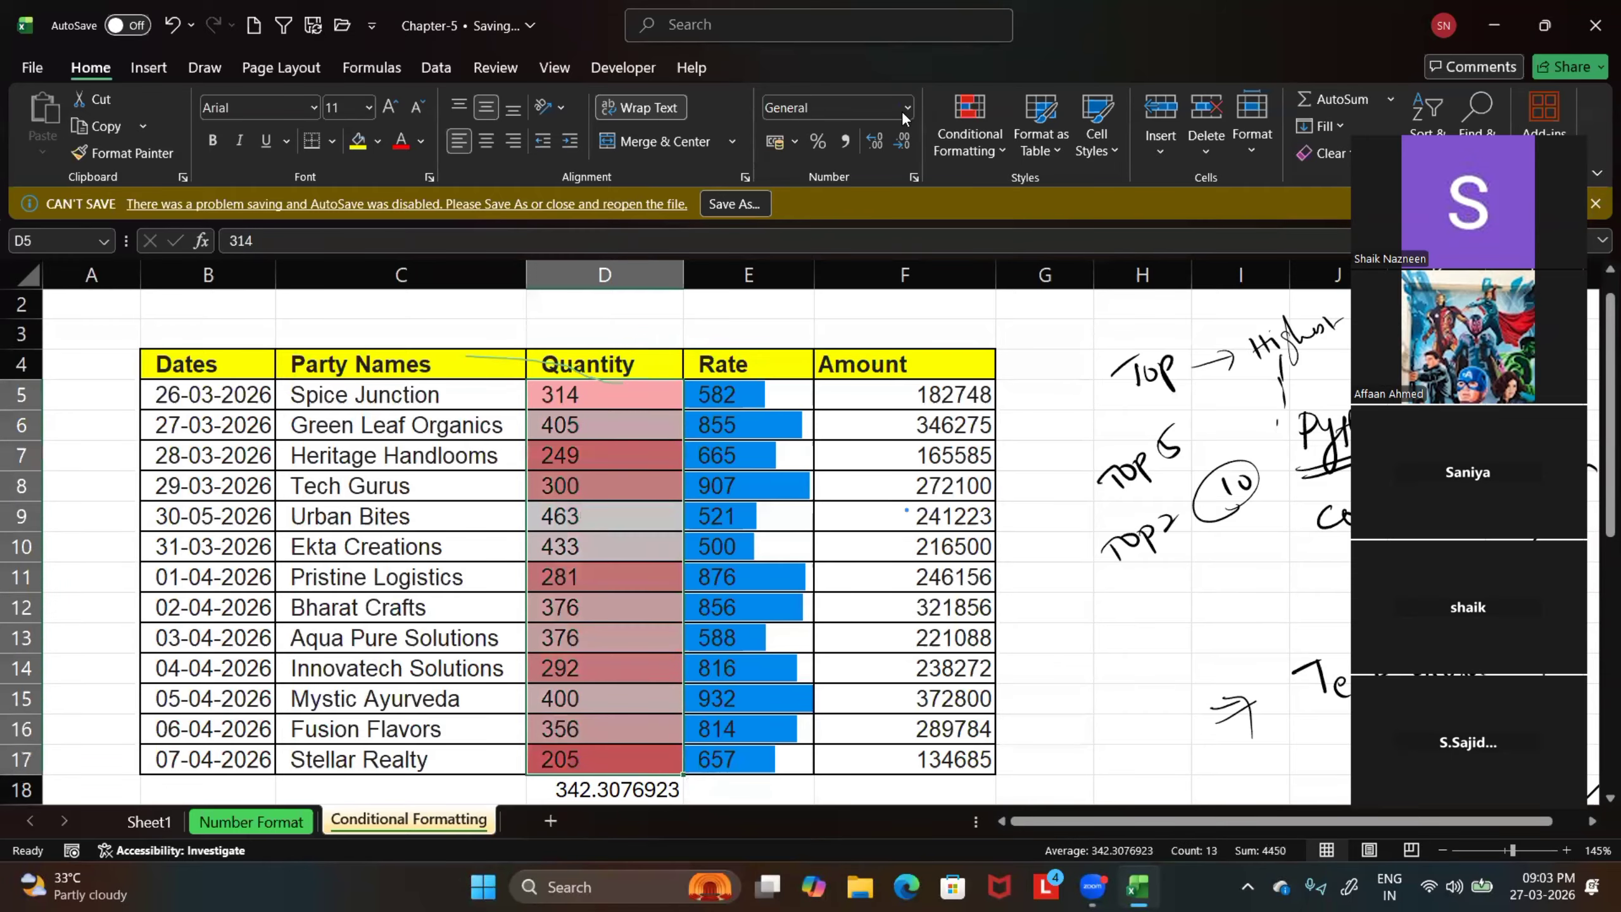
pyautogui.click(992, 137)
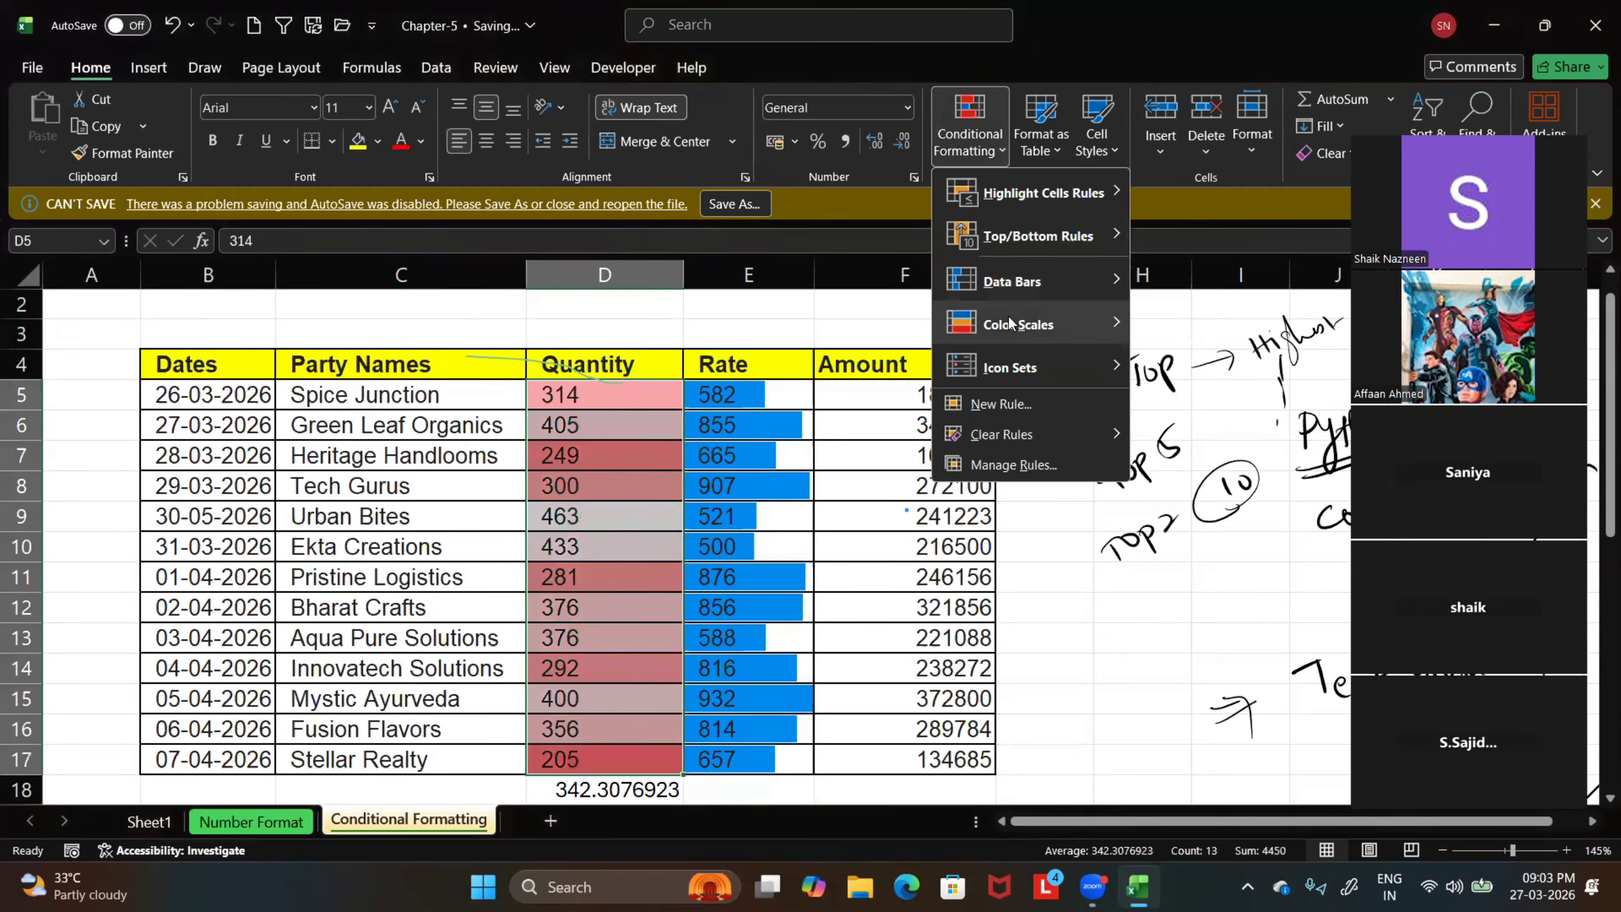
pyautogui.moveTo(1075, 322)
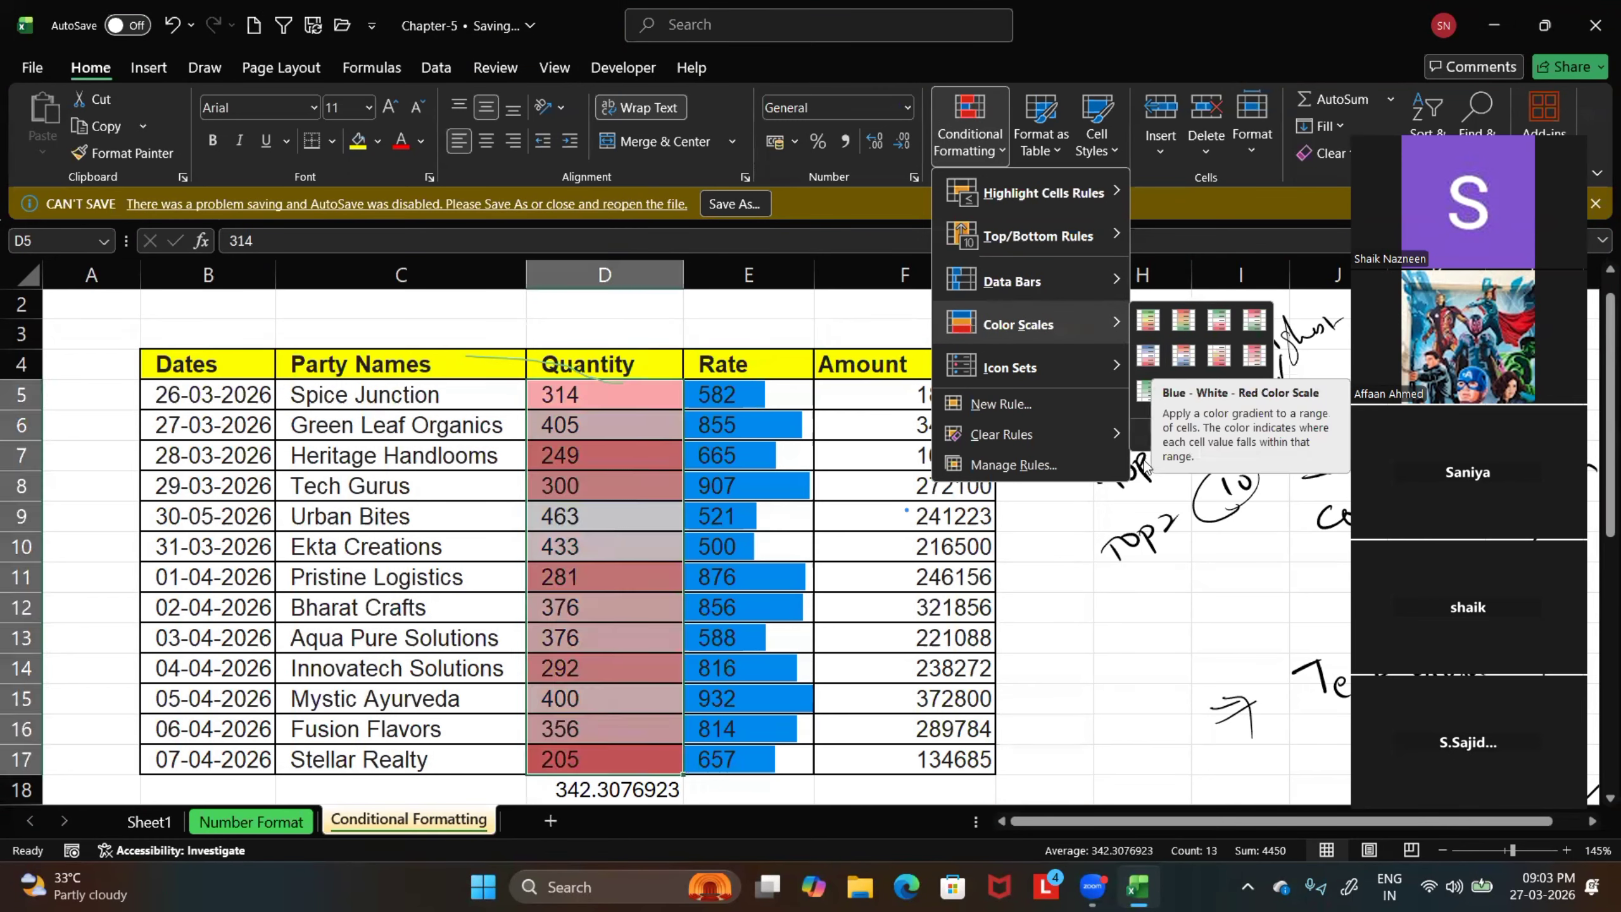
pyautogui.click(1218, 355)
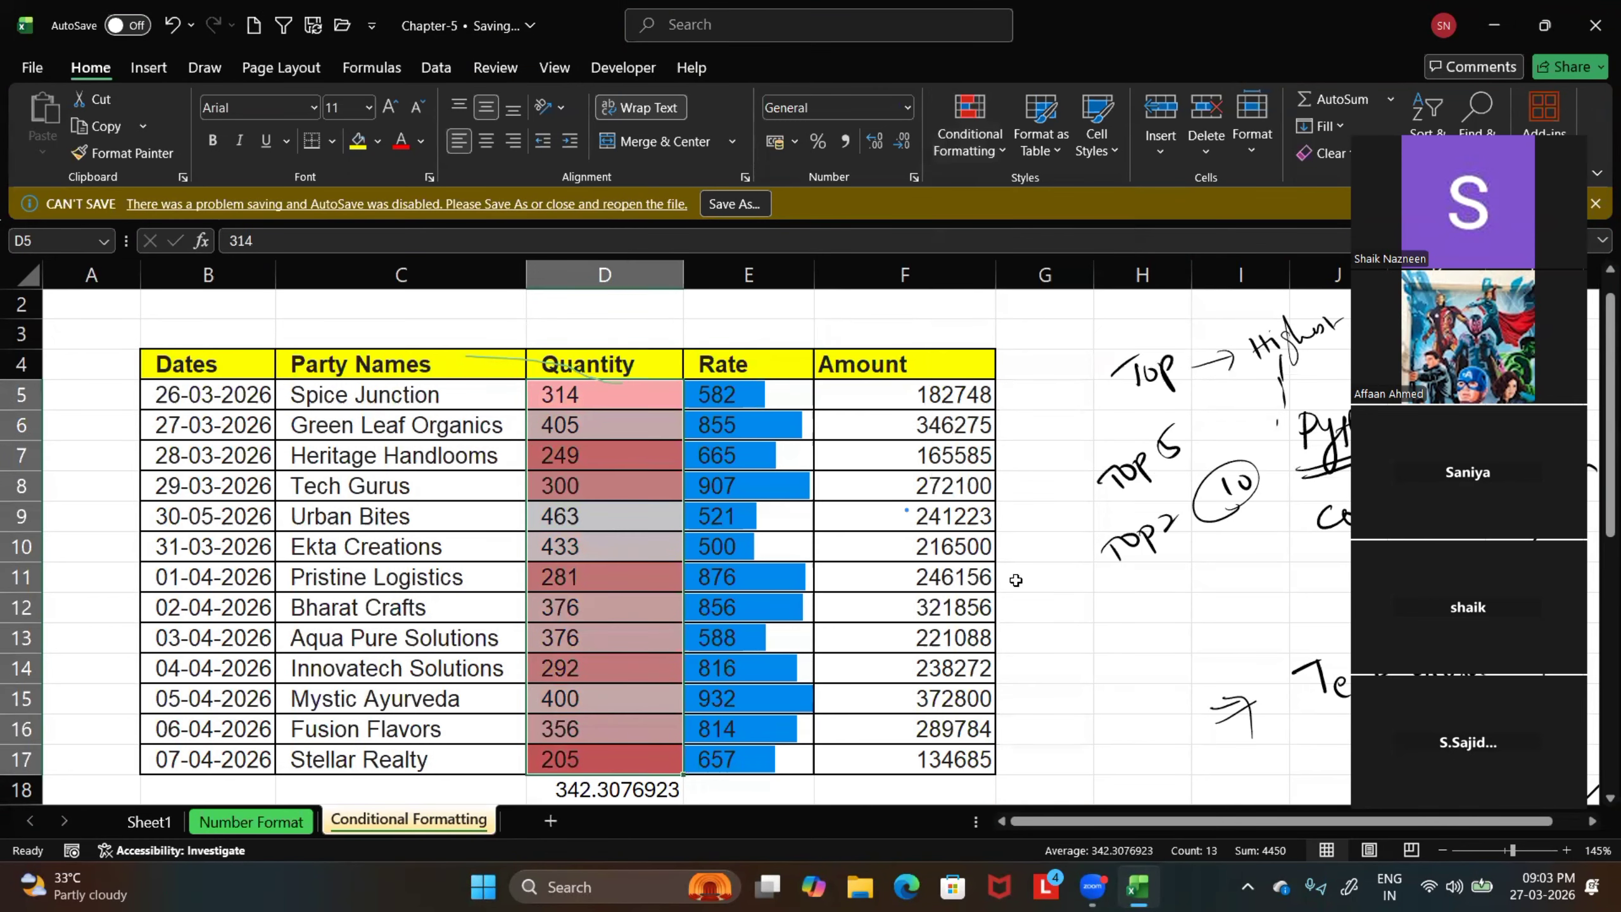
# Add the unrimmed three-color traffic light icon set to the Amount values F5:F17
pyautogui.click(903, 406)
pyautogui.moveTo(865, 412); pyautogui.dragTo(864, 658)
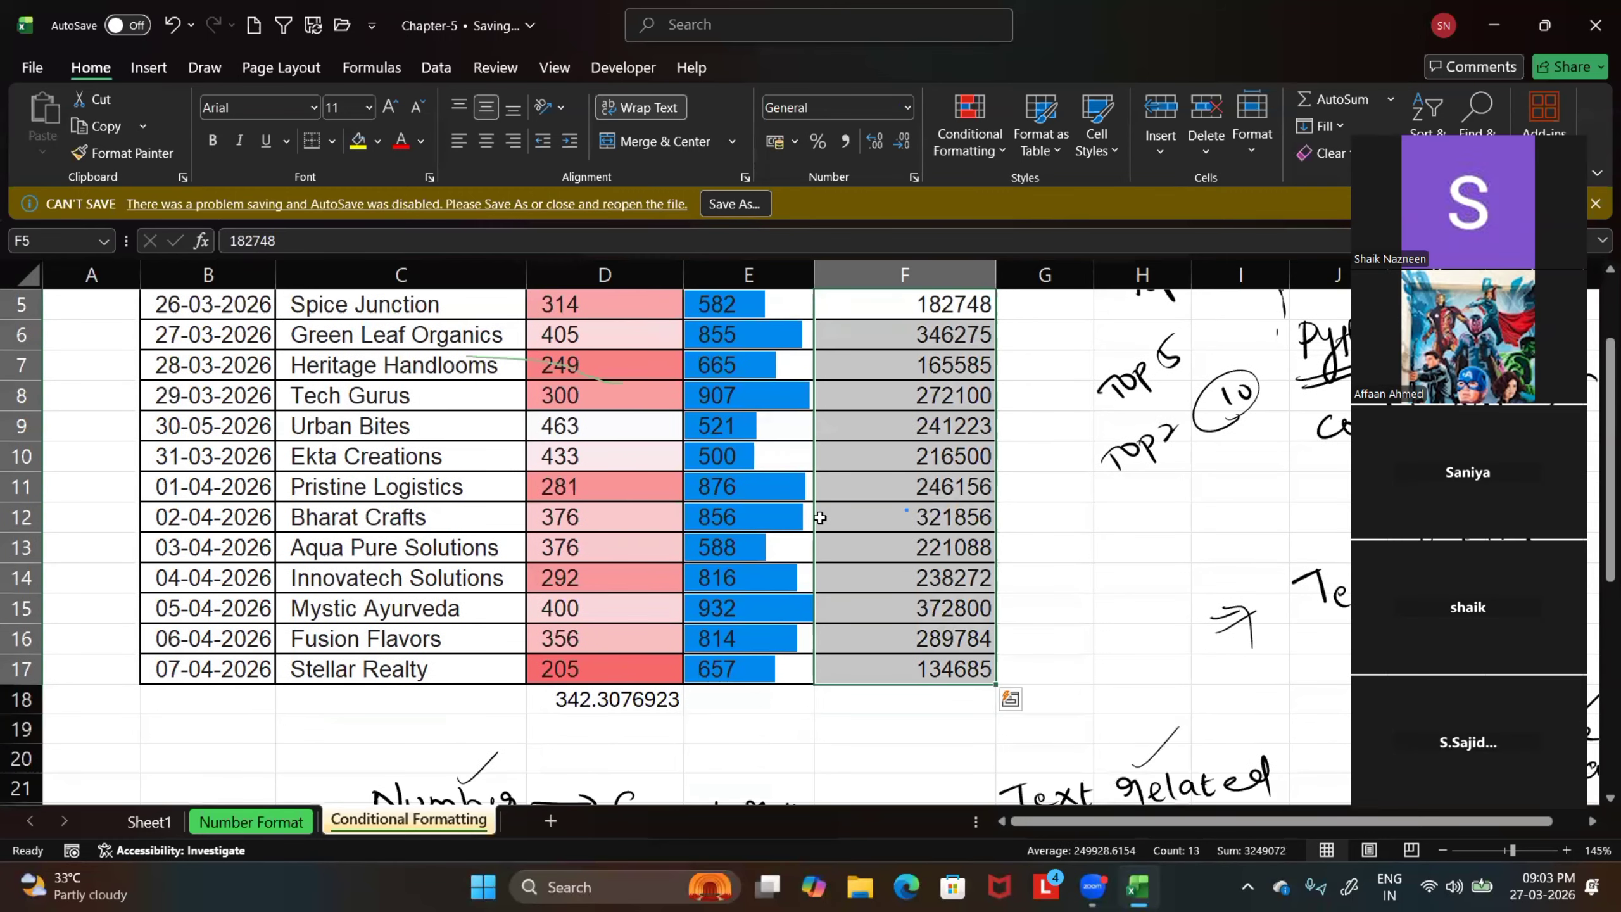
pyautogui.scroll(1, 820, 520)
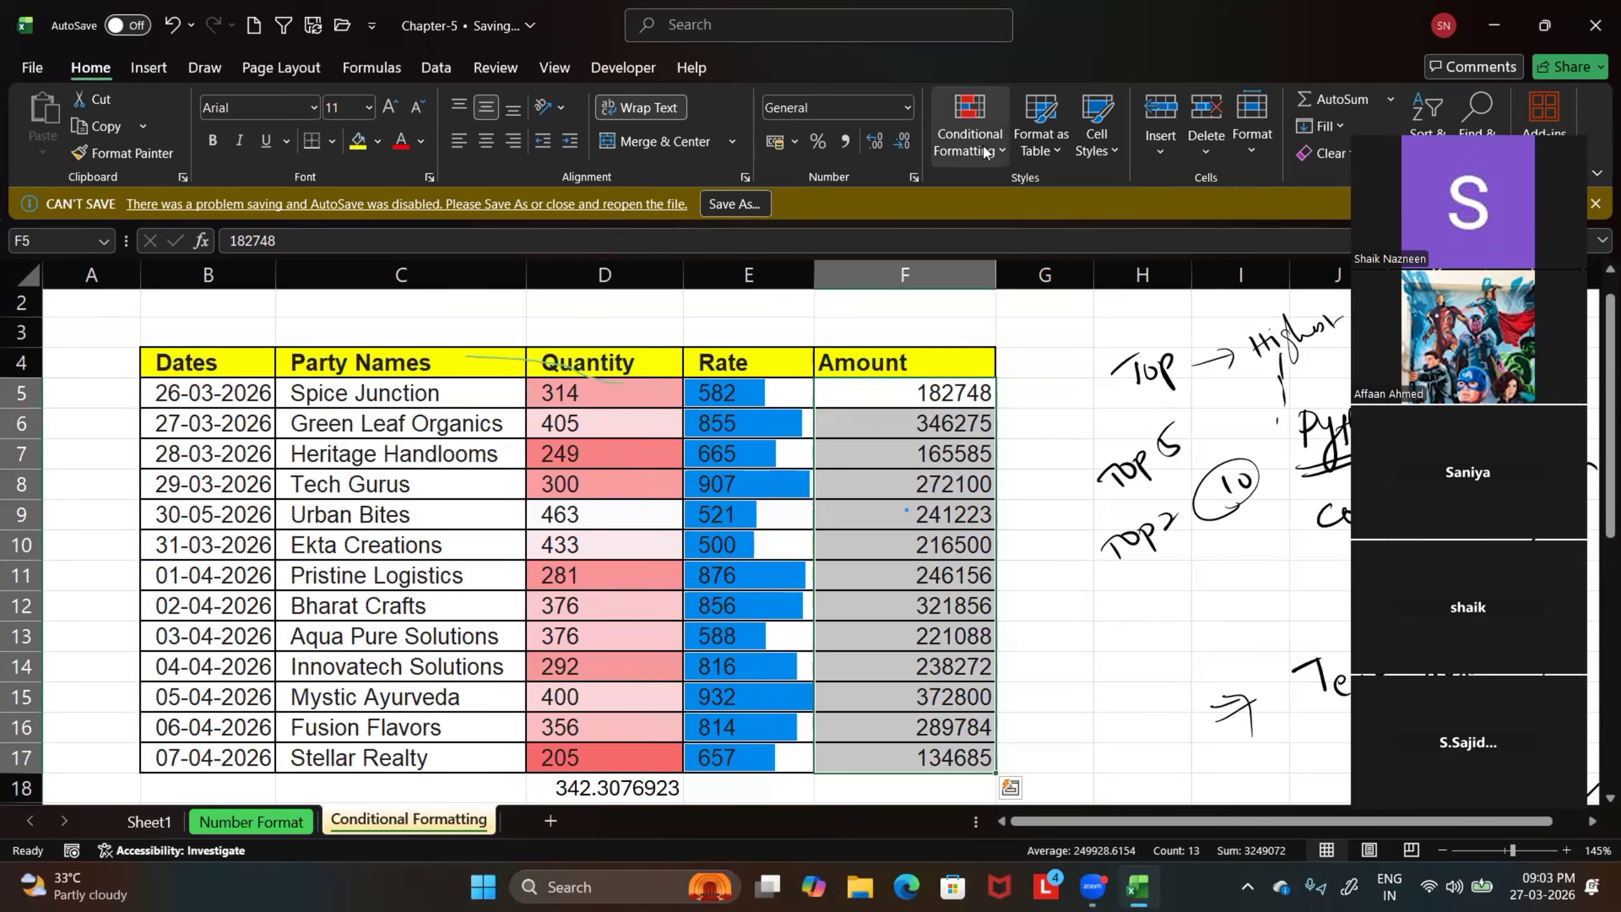
pyautogui.click(970, 131)
pyautogui.moveTo(1006, 365)
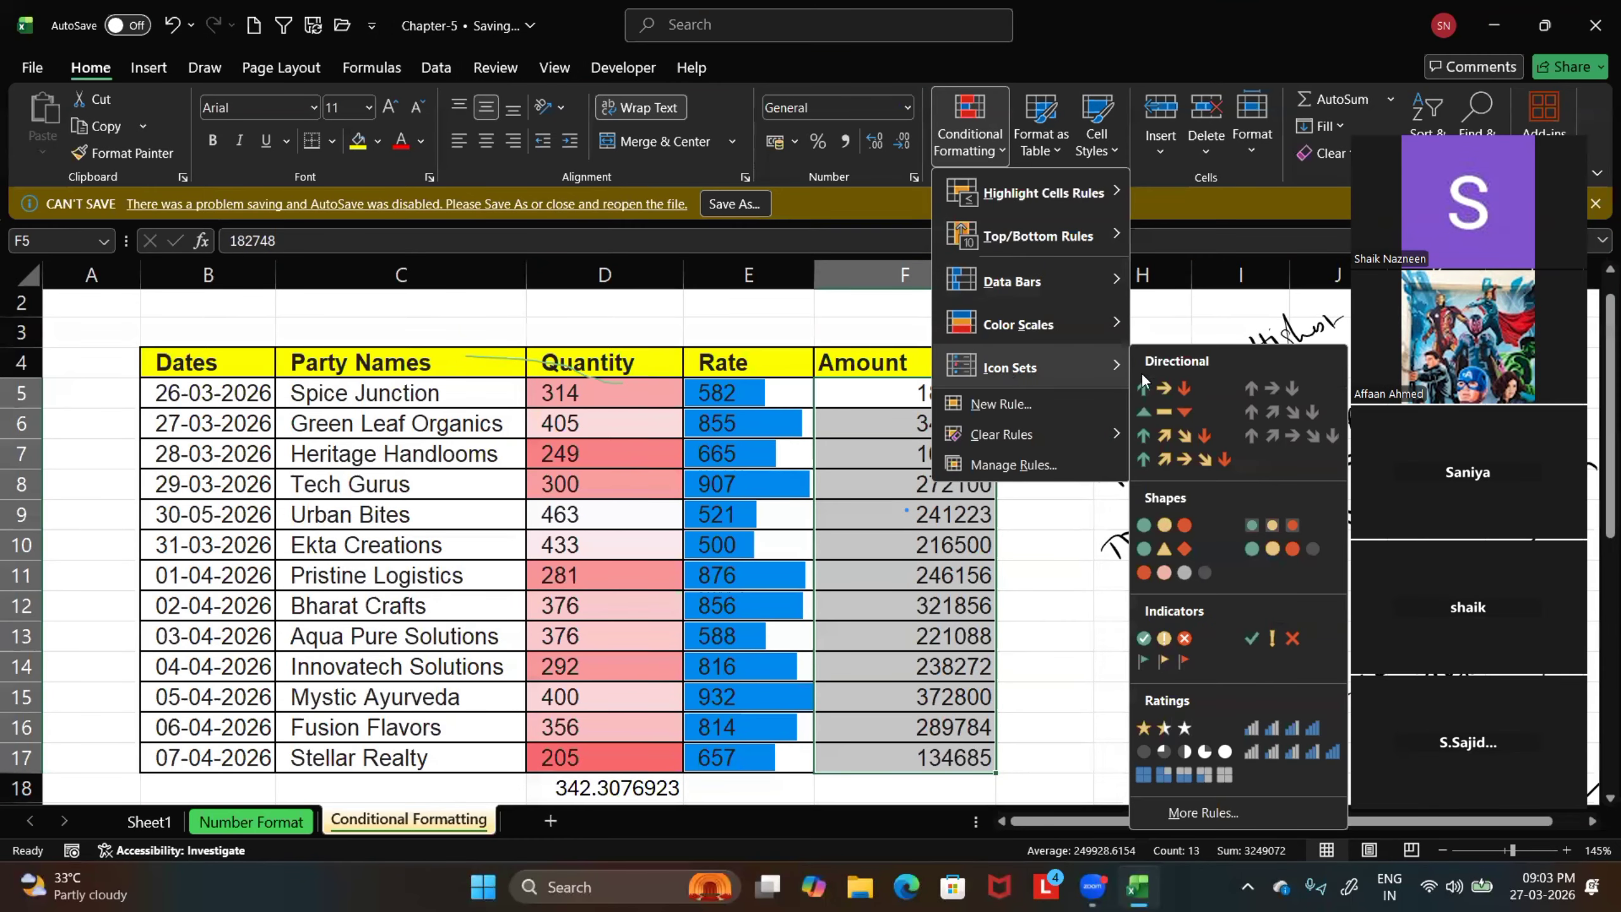
pyautogui.click(1160, 533)
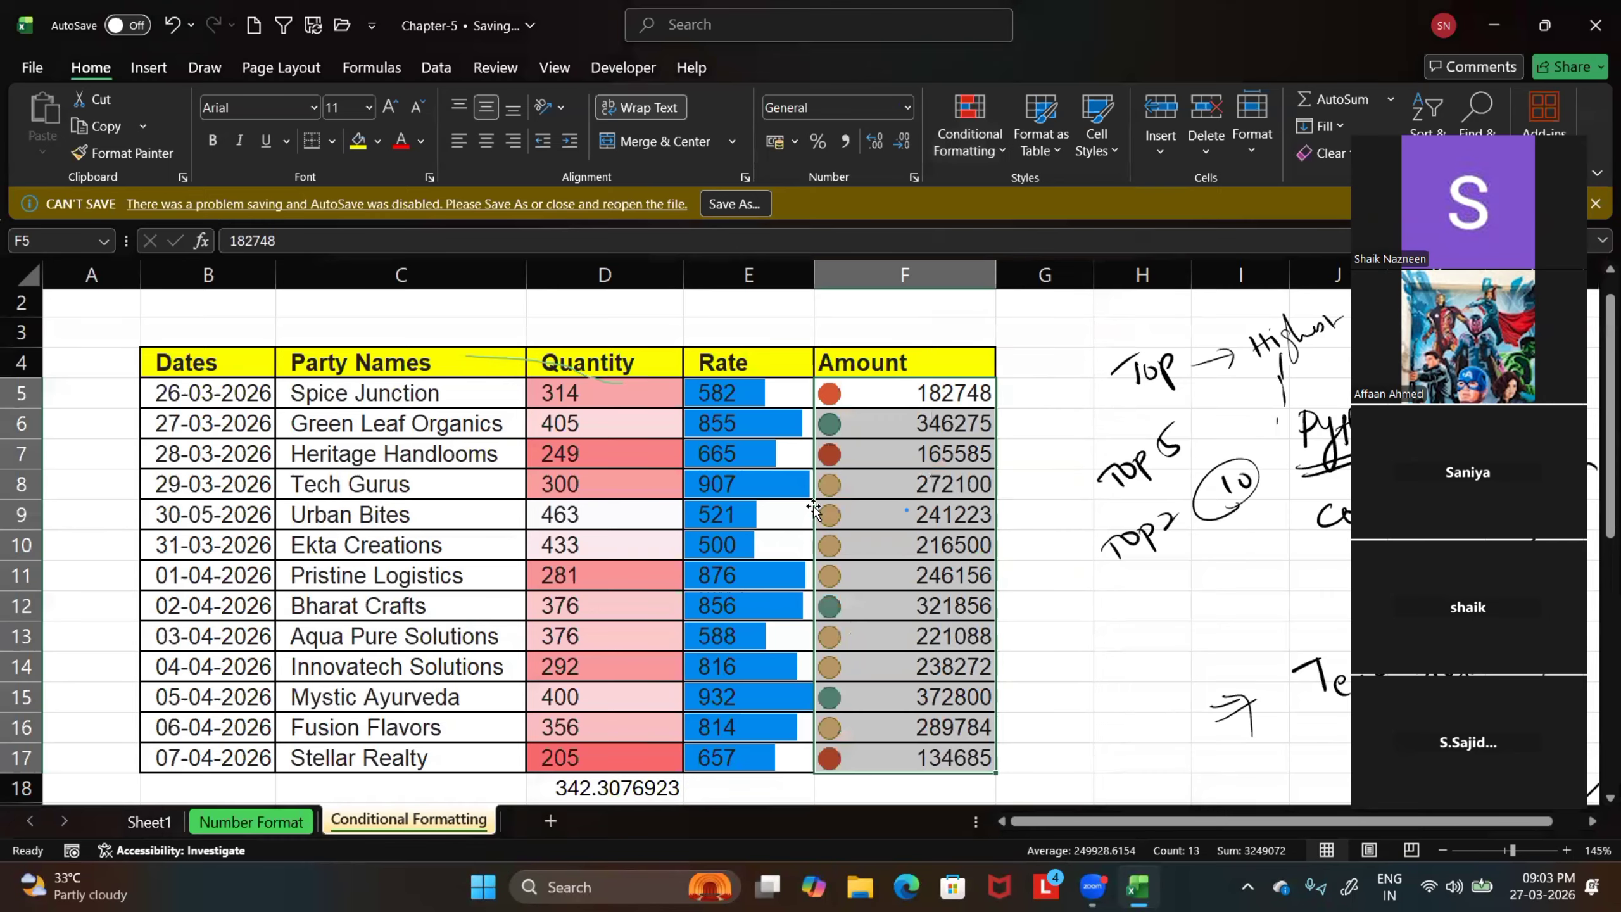
# Compare the Quantity values in D5 and D6 with the Amount icons in F5 and F6
pyautogui.click(589, 395)
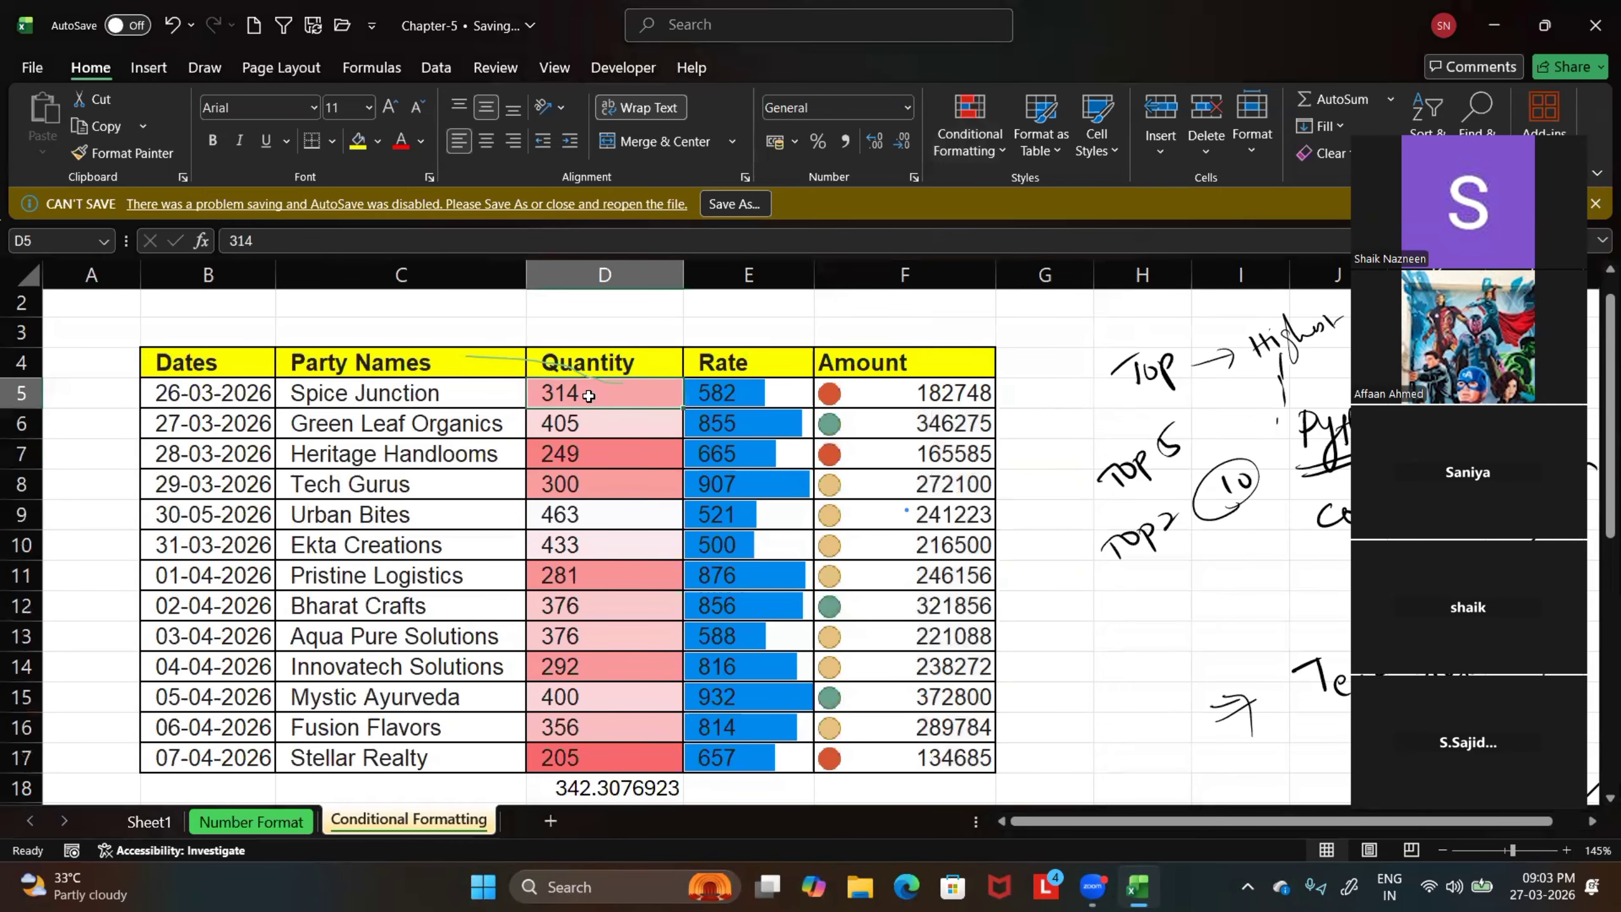
pyautogui.click(886, 395)
pyautogui.click(642, 422)
pyautogui.click(883, 423)
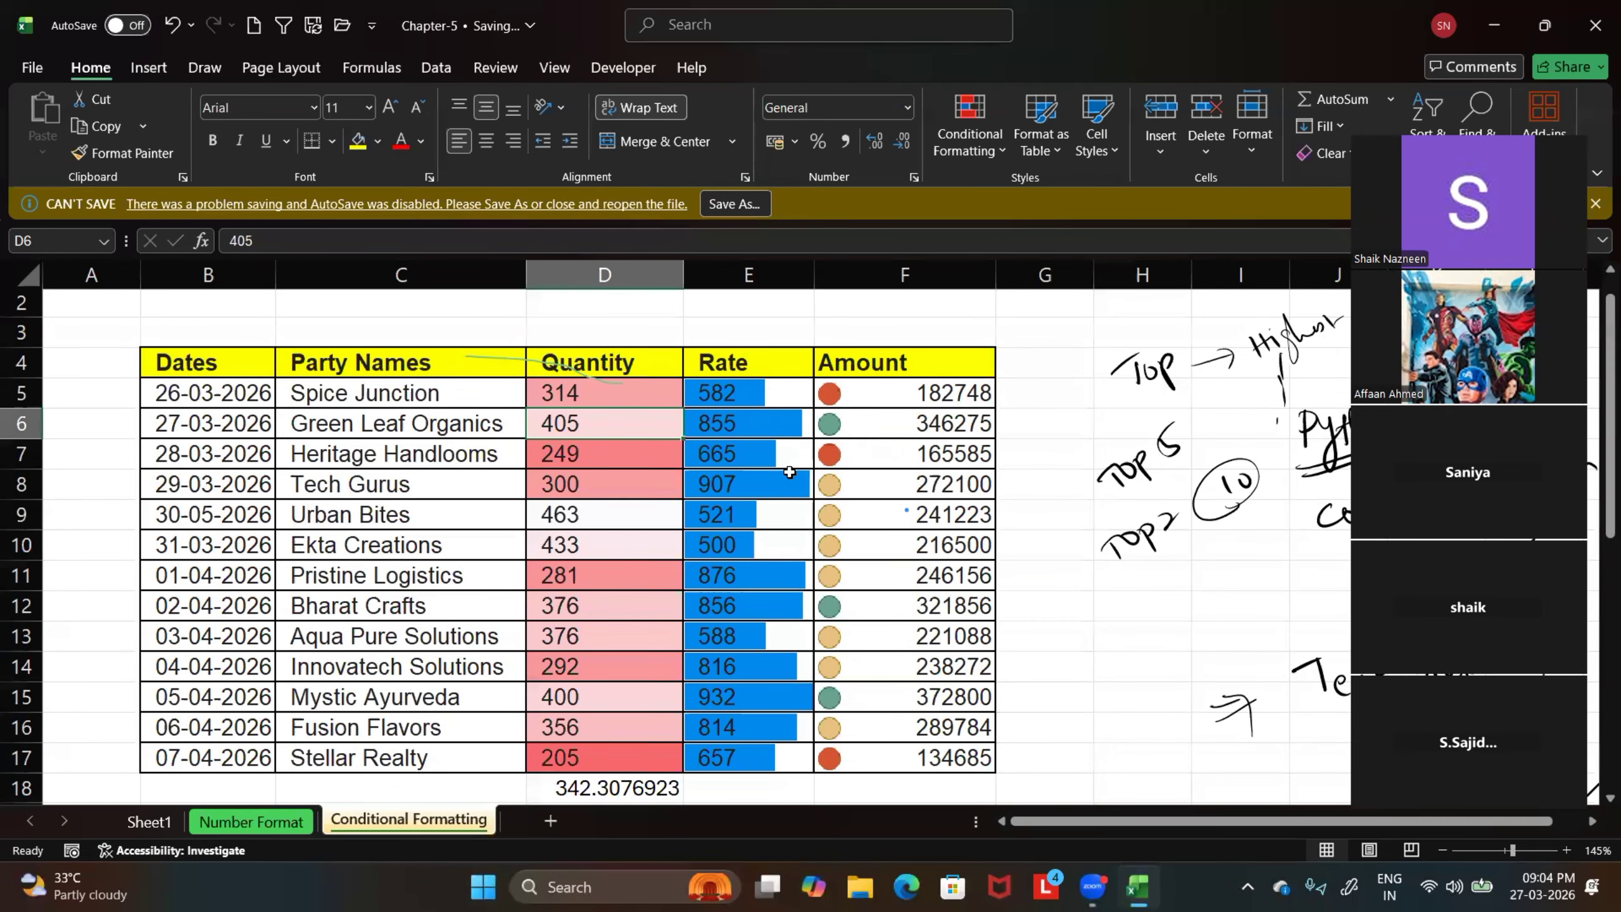
pyautogui.scroll(-2, 788, 471)
pyautogui.scroll(2, 727, 459)
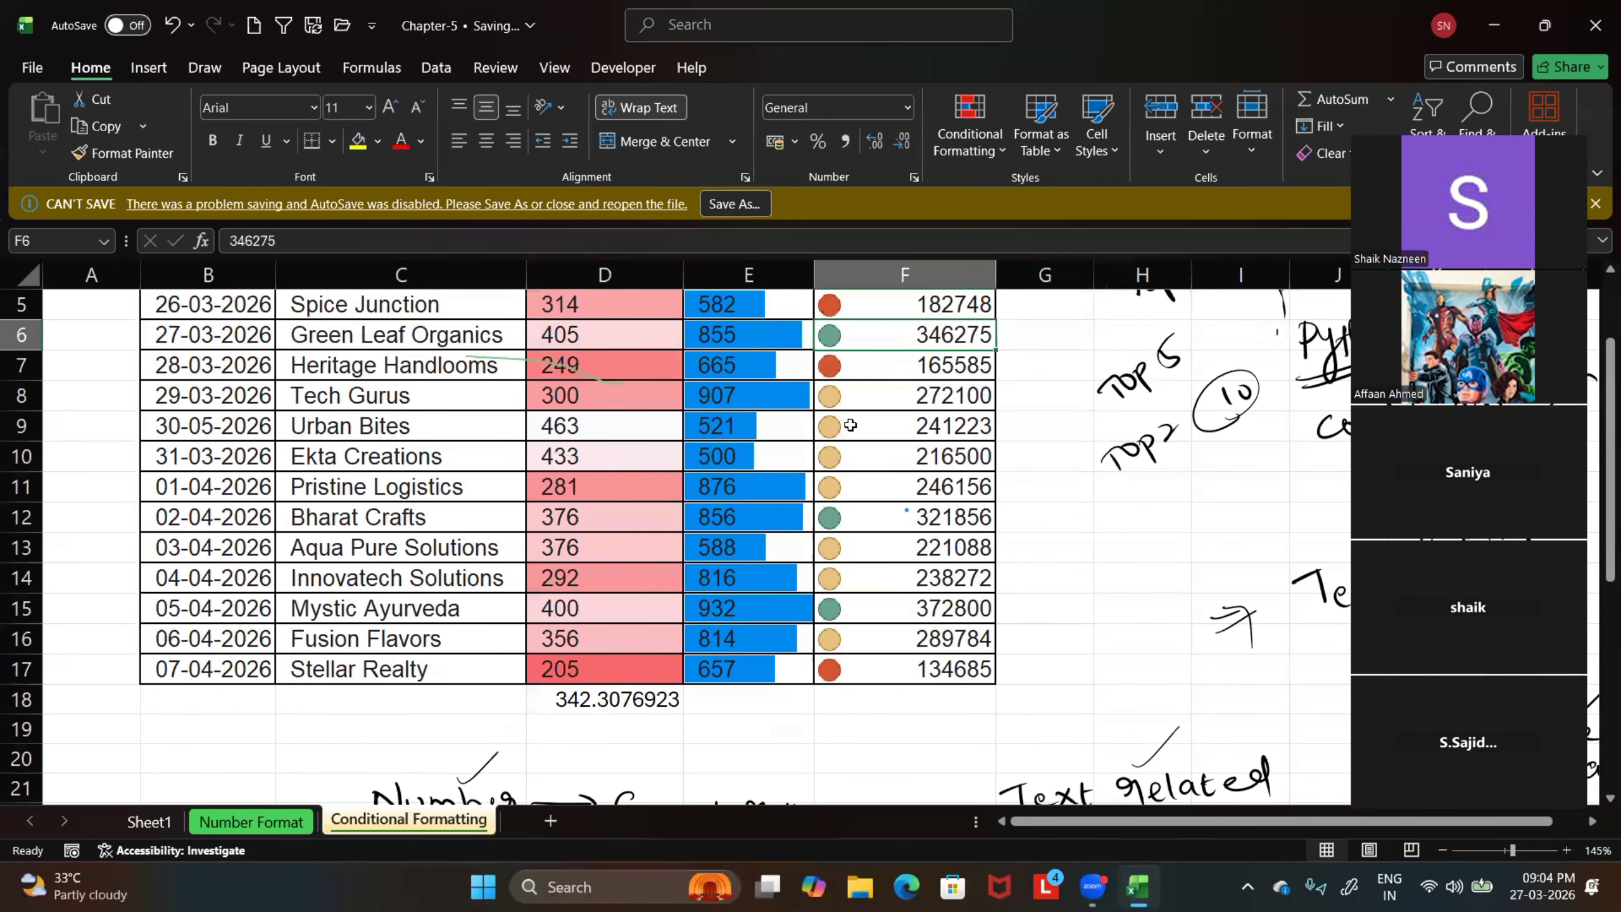
pyautogui.click(588, 391)
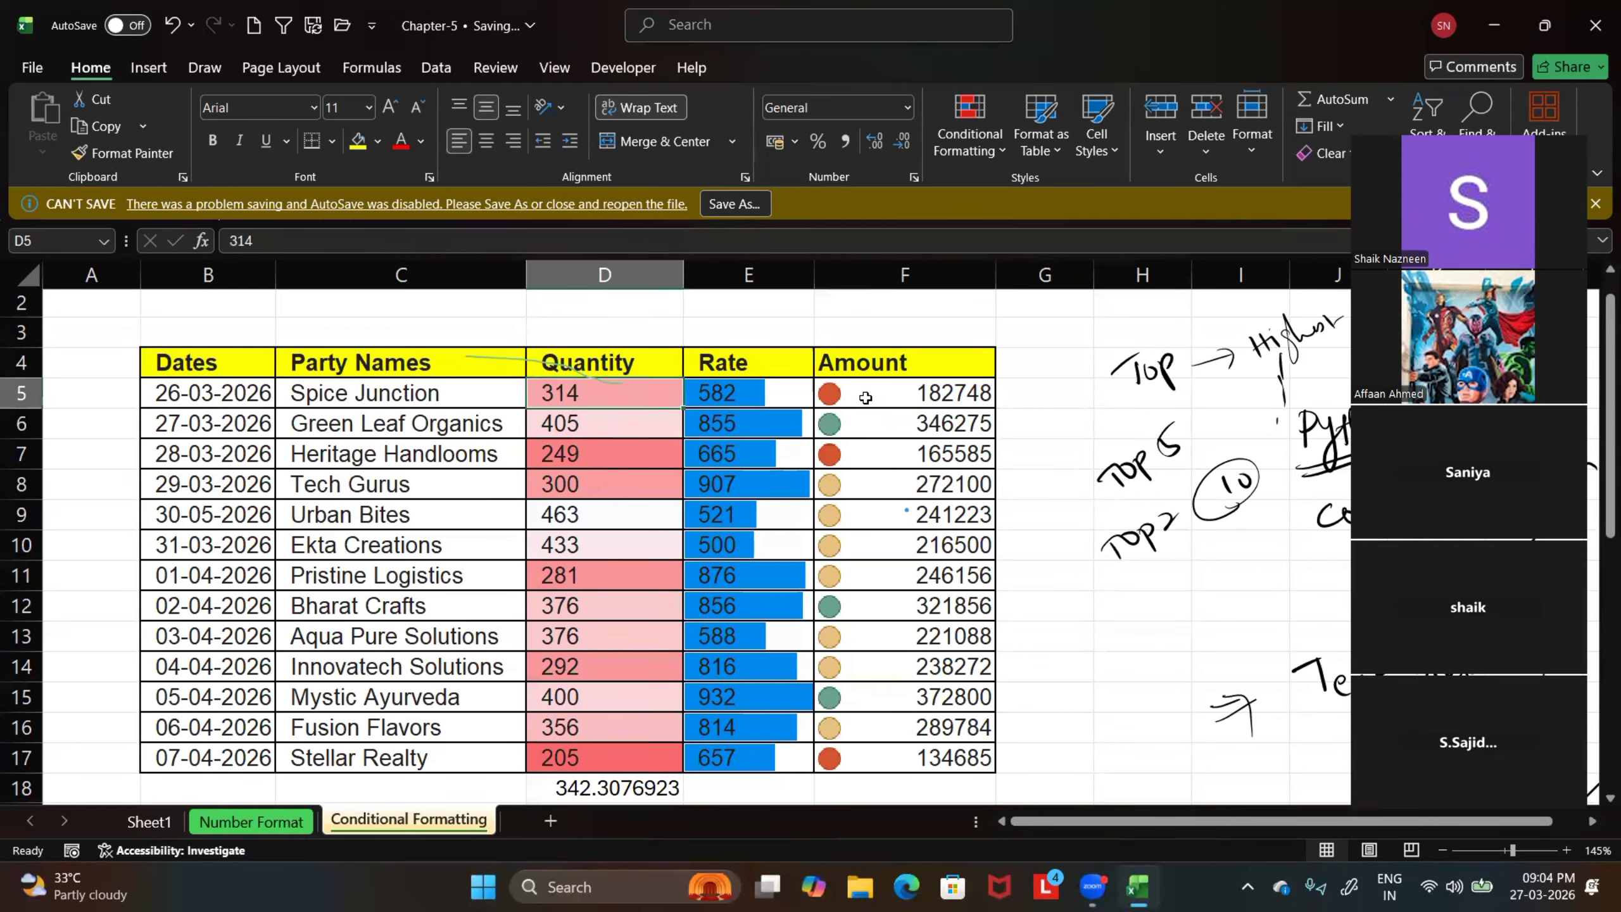
# Compare the yellow icons in F8:F10 with the red icon in F17 and the green icon in F15
pyautogui.scroll(-1, 891, 449)
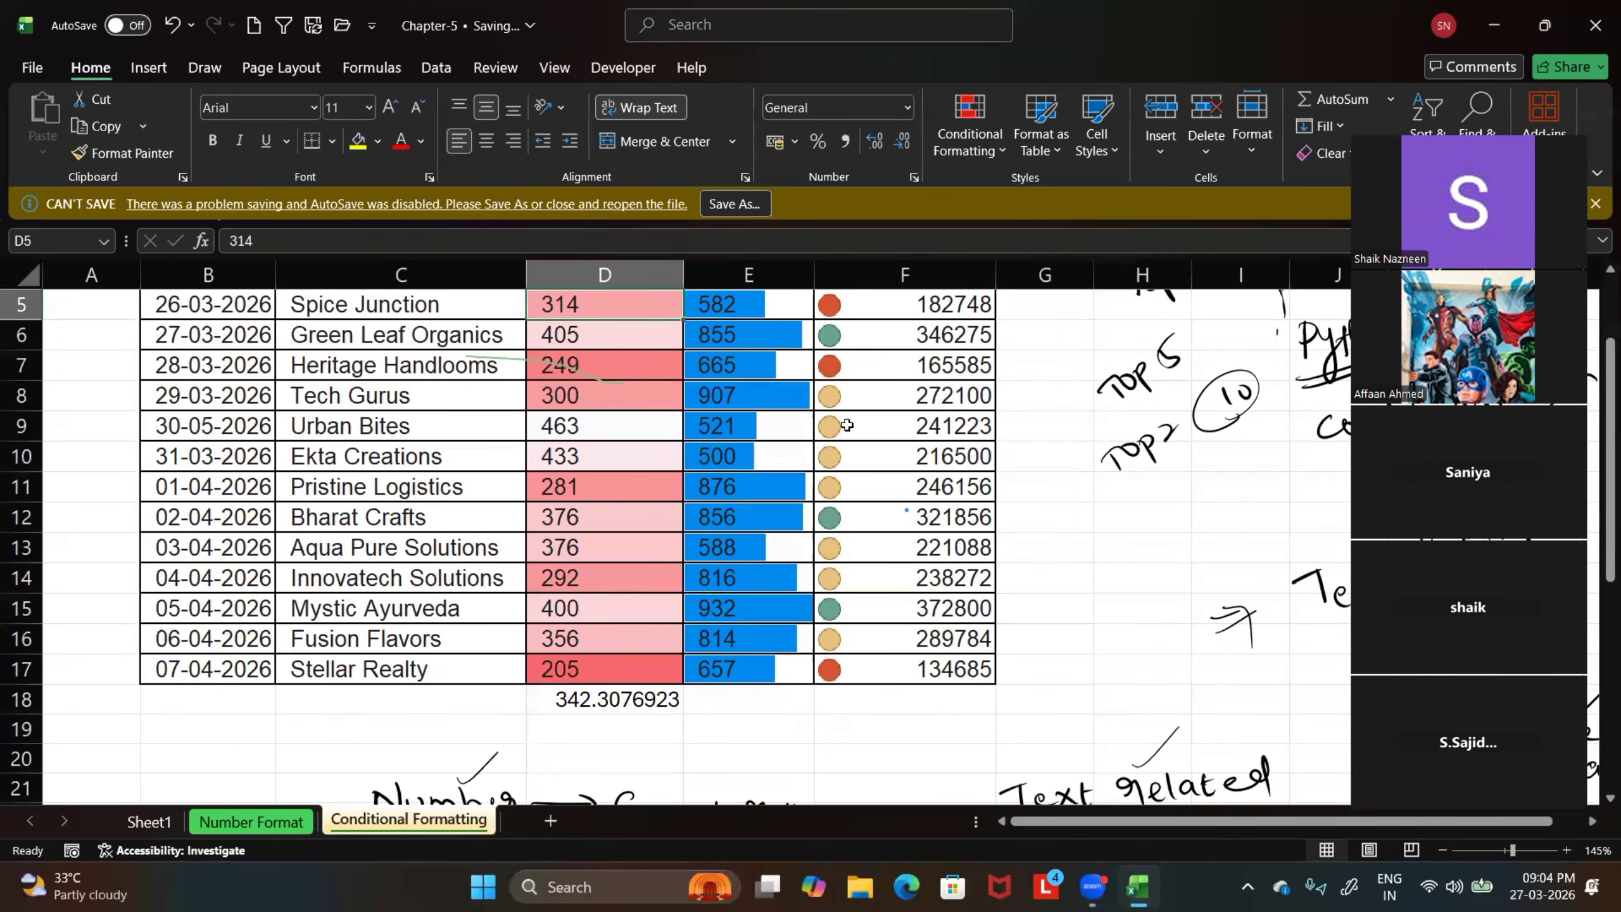
pyautogui.moveTo(838, 402); pyautogui.dragTo(852, 456)
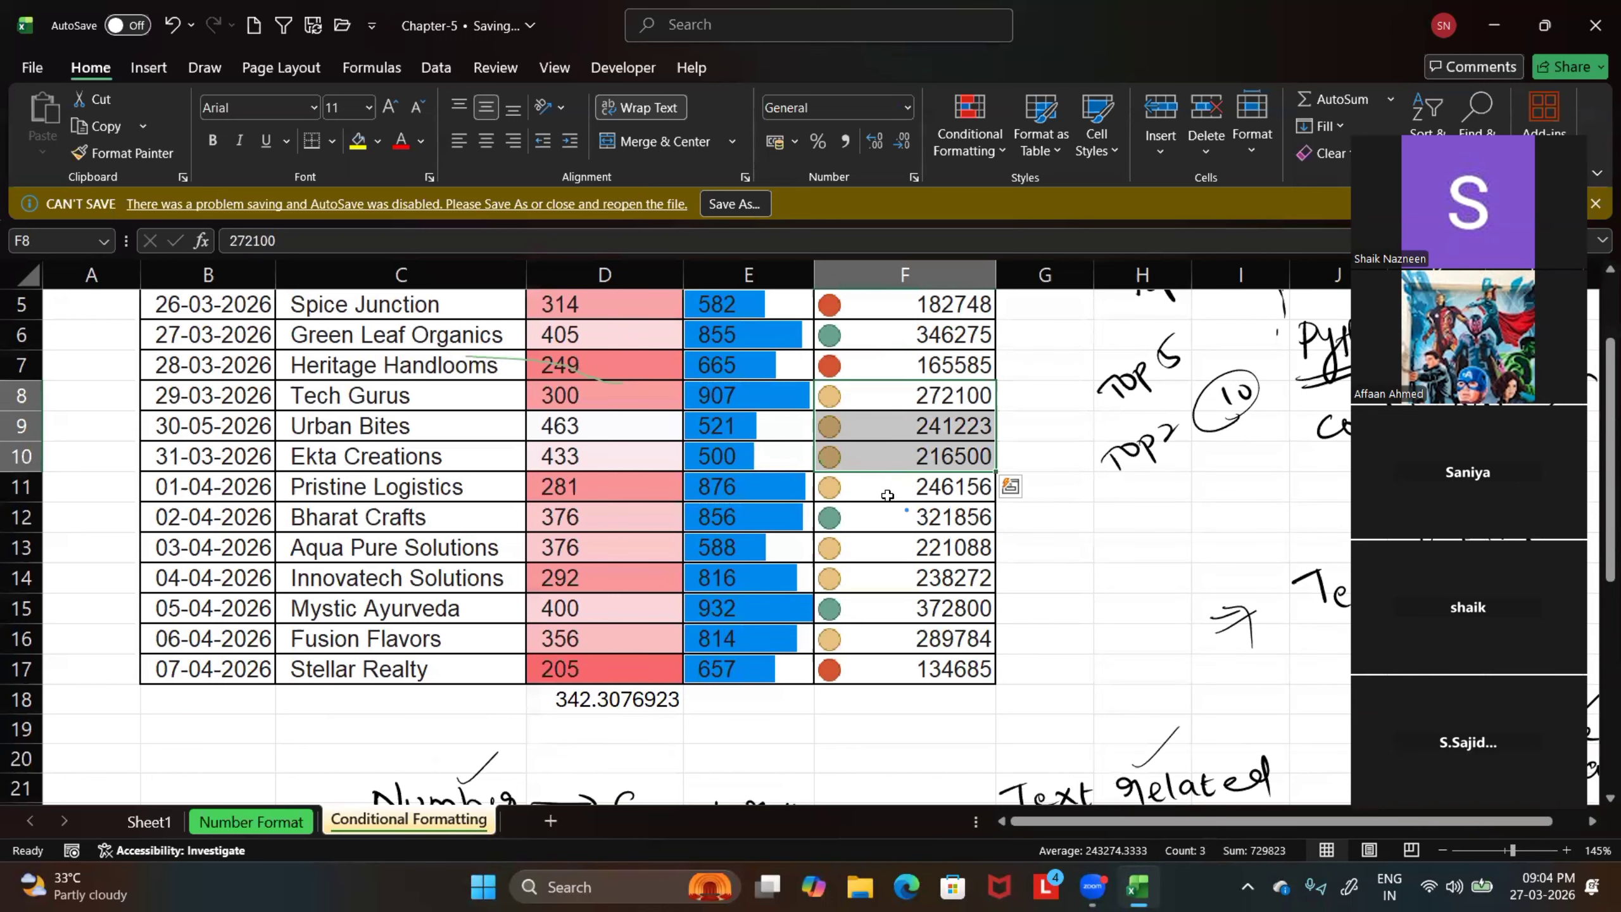
pyautogui.click(843, 669)
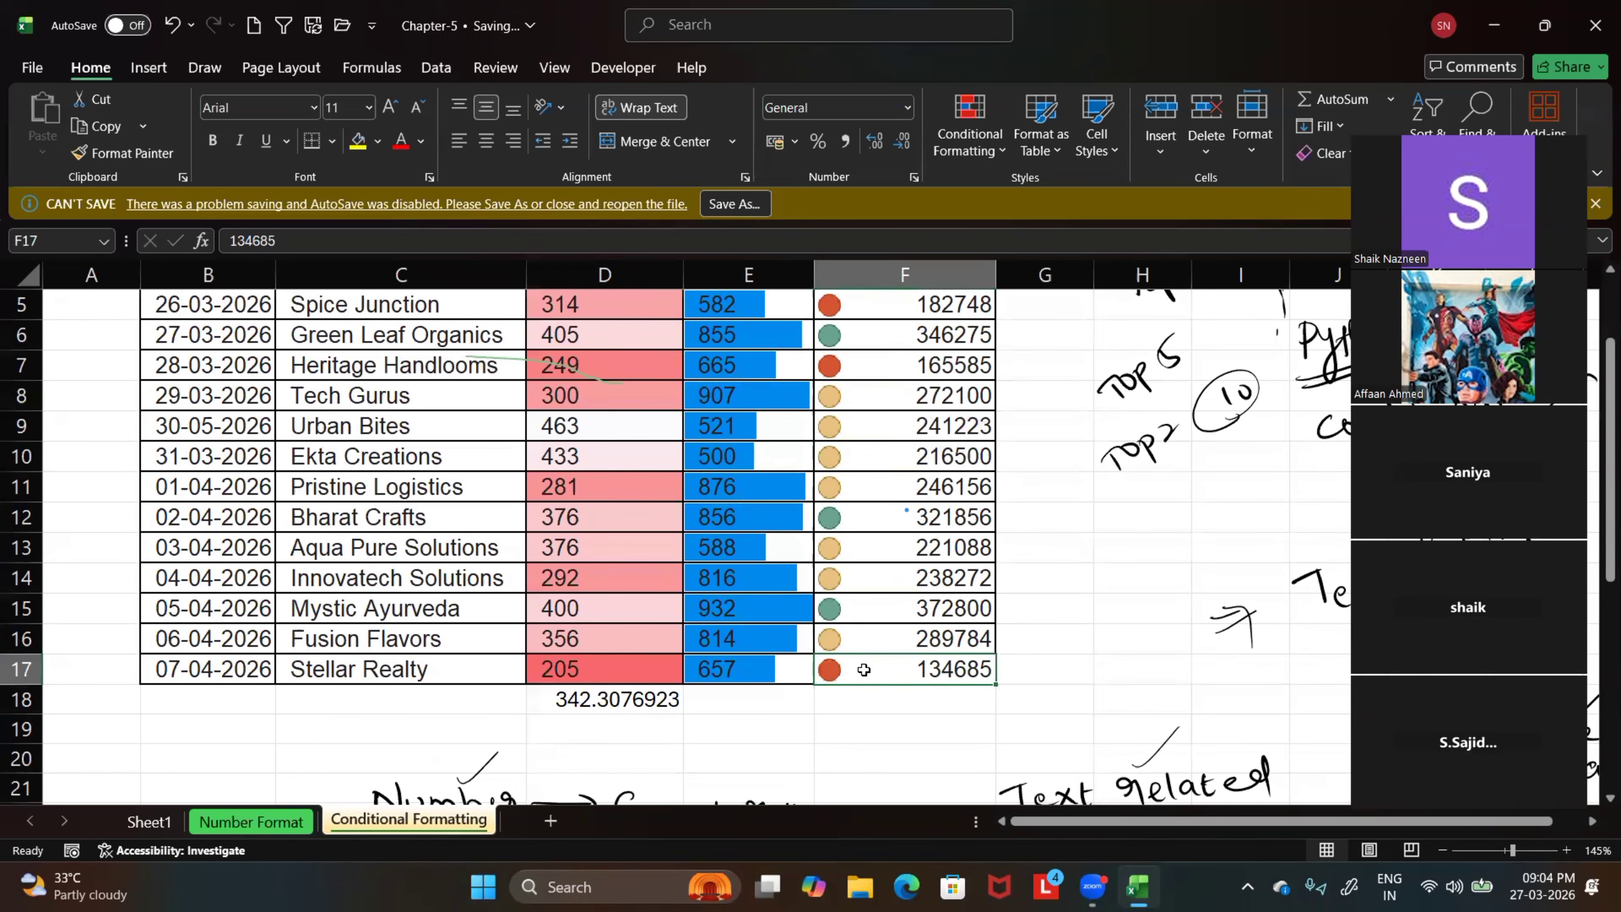
pyautogui.click(877, 609)
pyautogui.scroll(2, 876, 604)
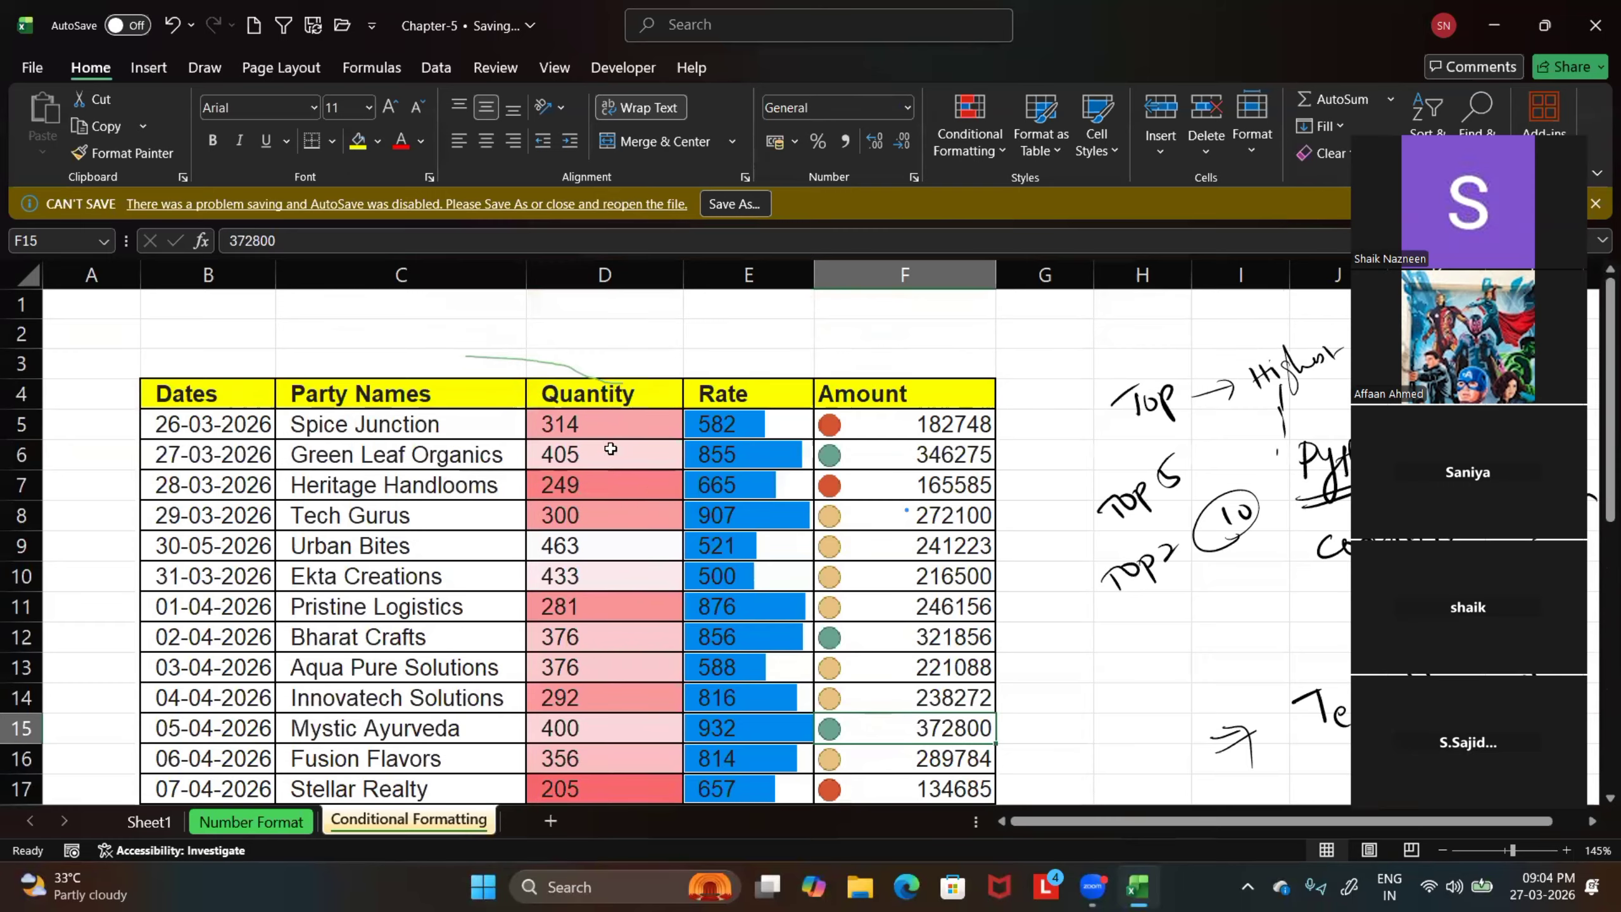
# Review the conditional formatting options and the formatted Quantity, Rate and Amount columns of the sales table
pyautogui.click(969, 131)
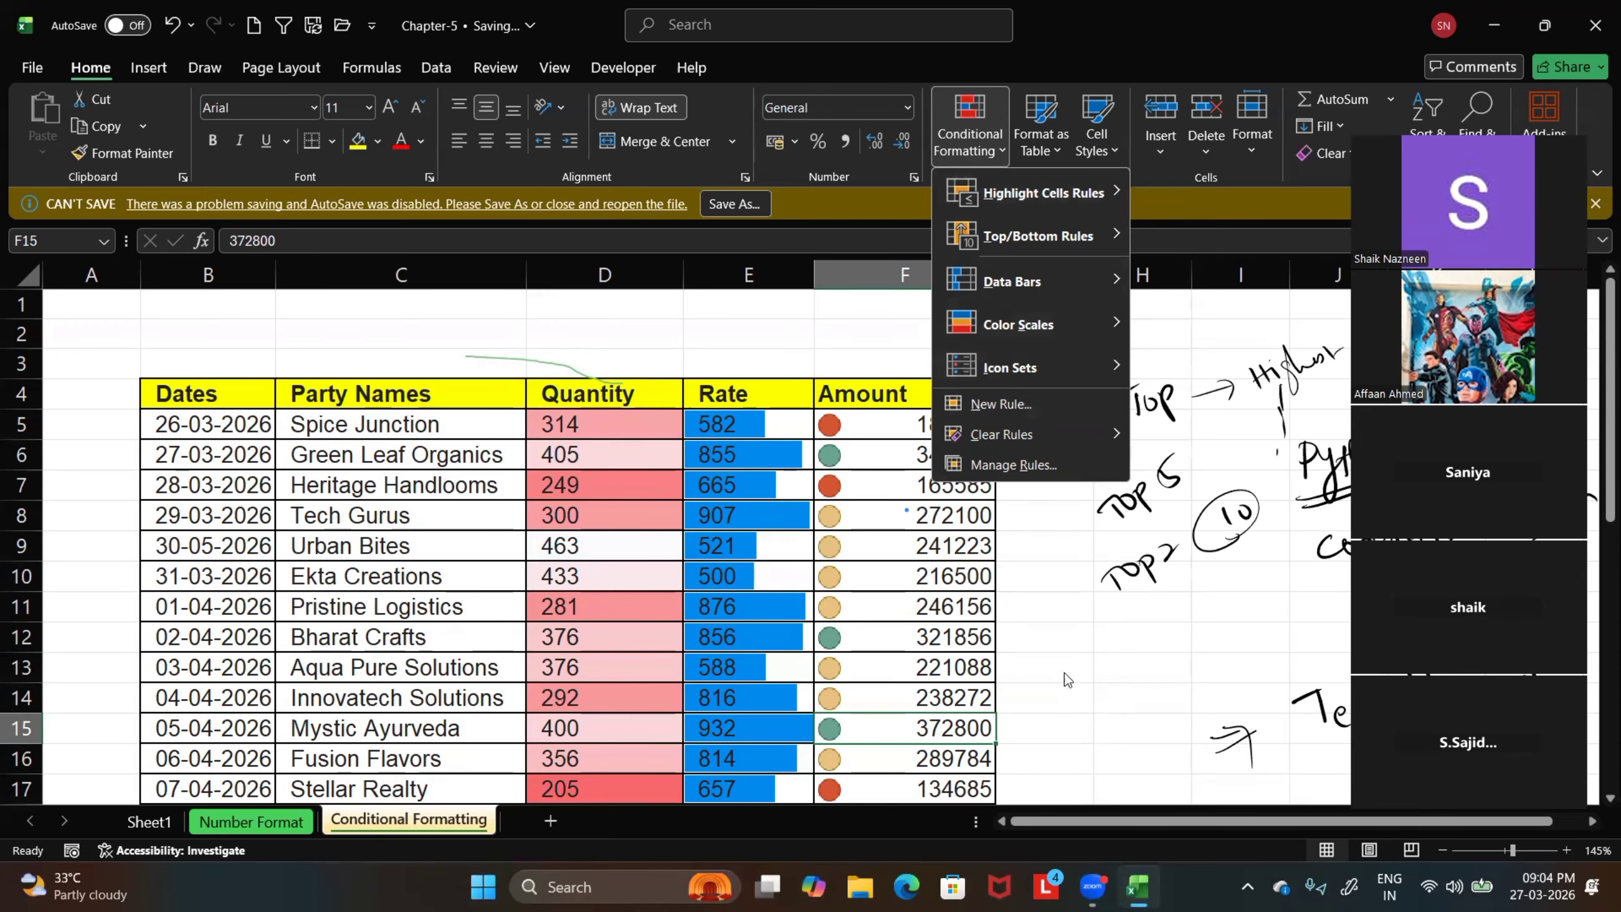
pyautogui.click(785, 570)
pyautogui.scroll(-1, 759, 562)
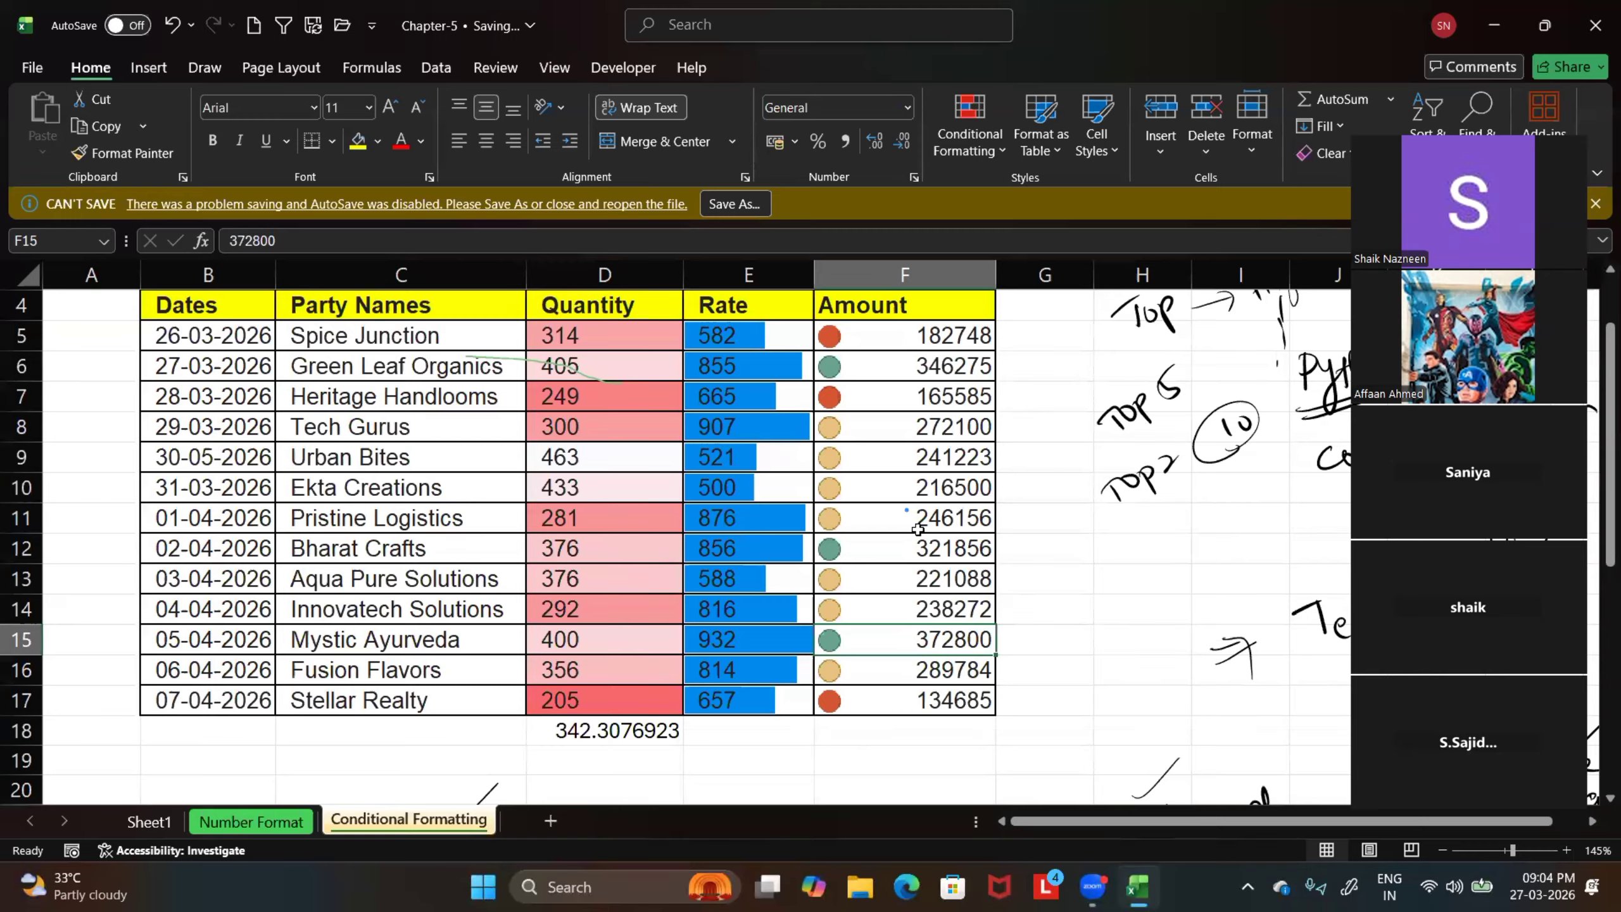
pyautogui.scroll(1, 522, 583)
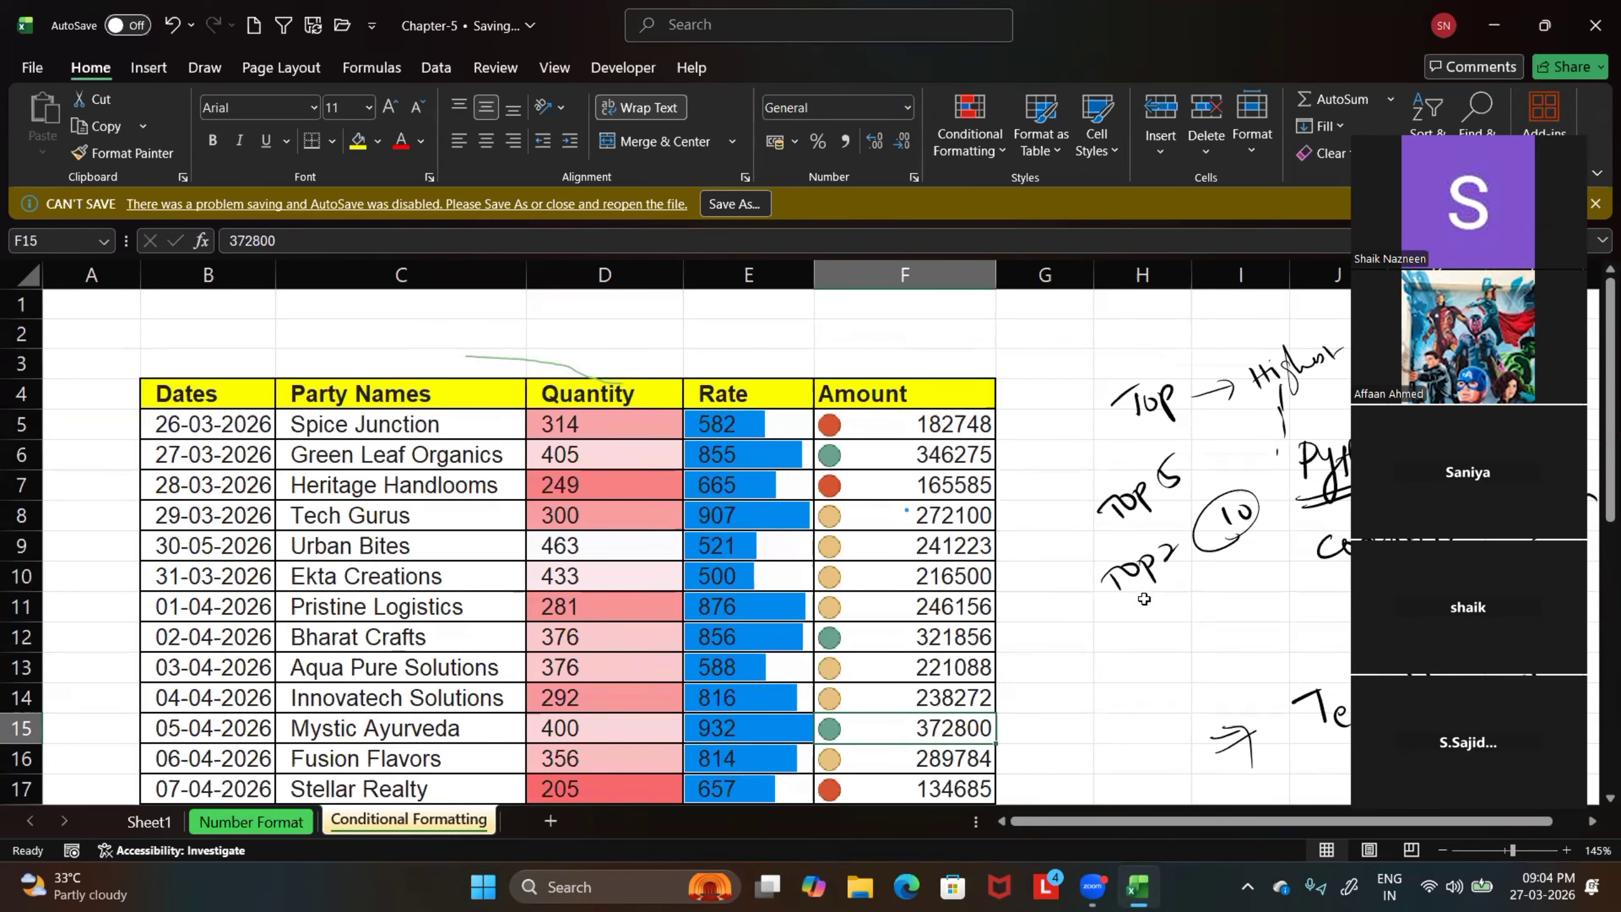
pyautogui.scroll(-1, 1133, 598)
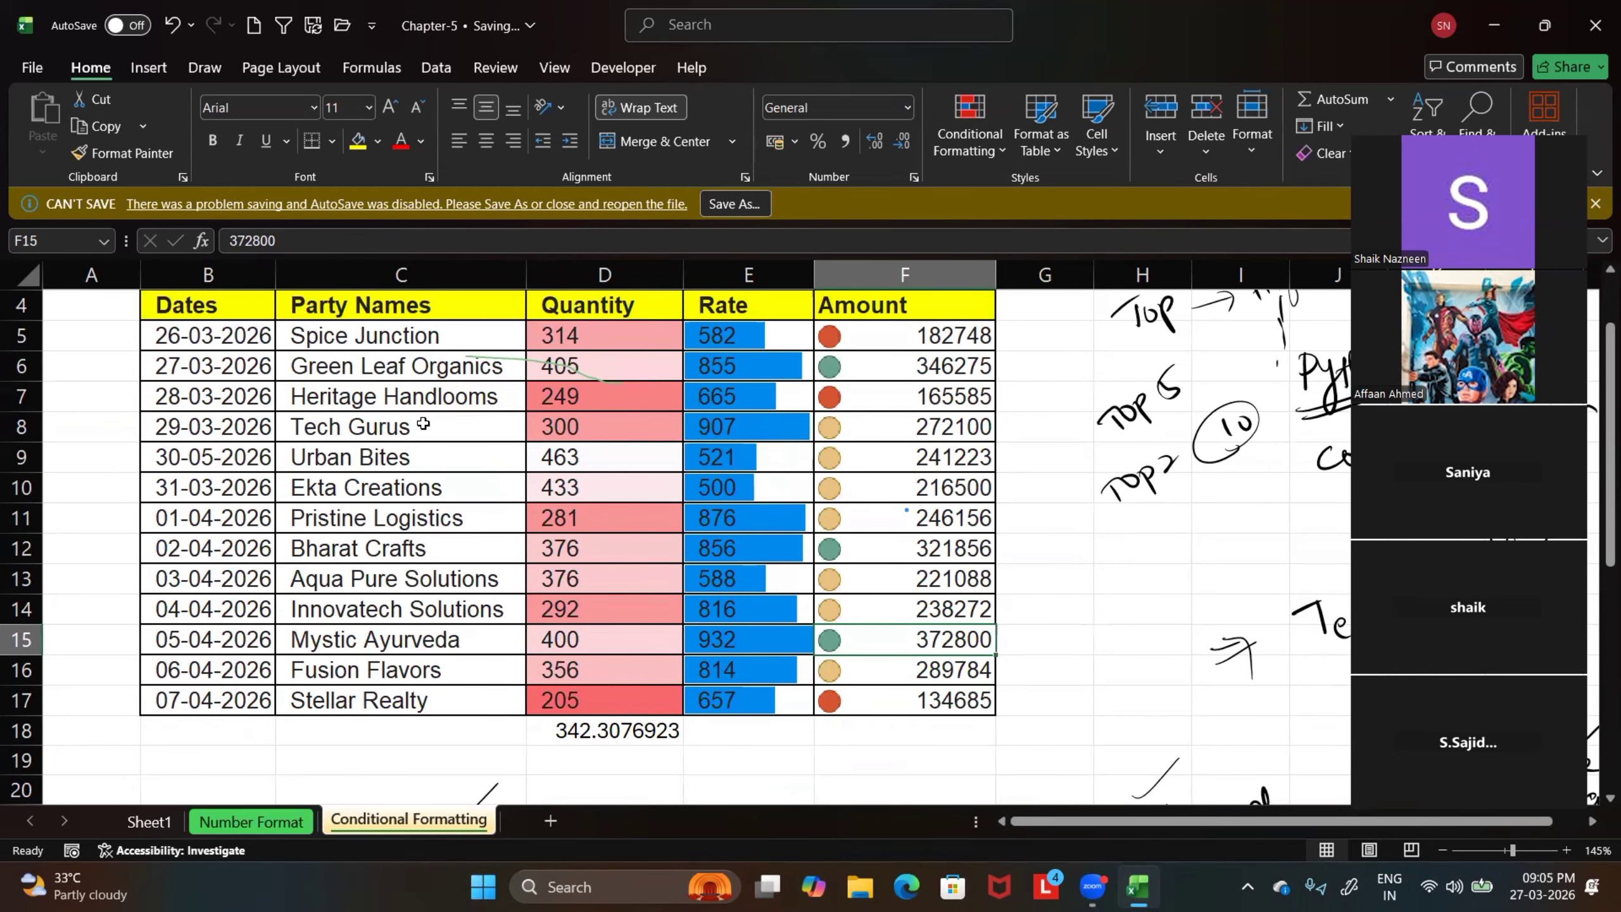
pyautogui.scroll(-2, 423, 424)
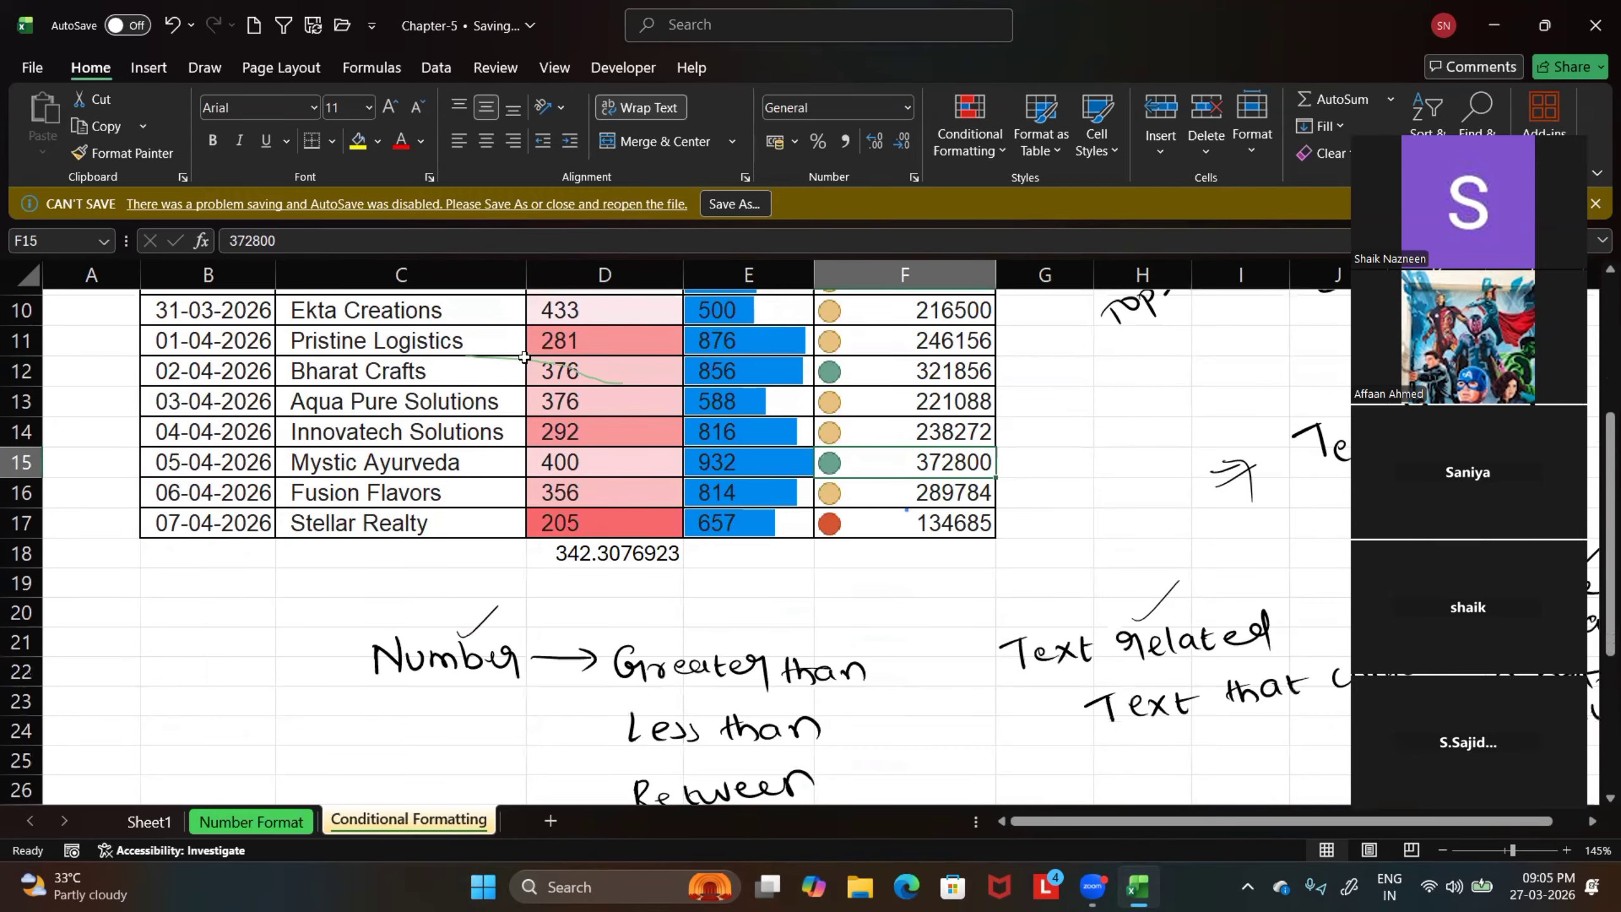
pyautogui.scroll(1, 523, 358)
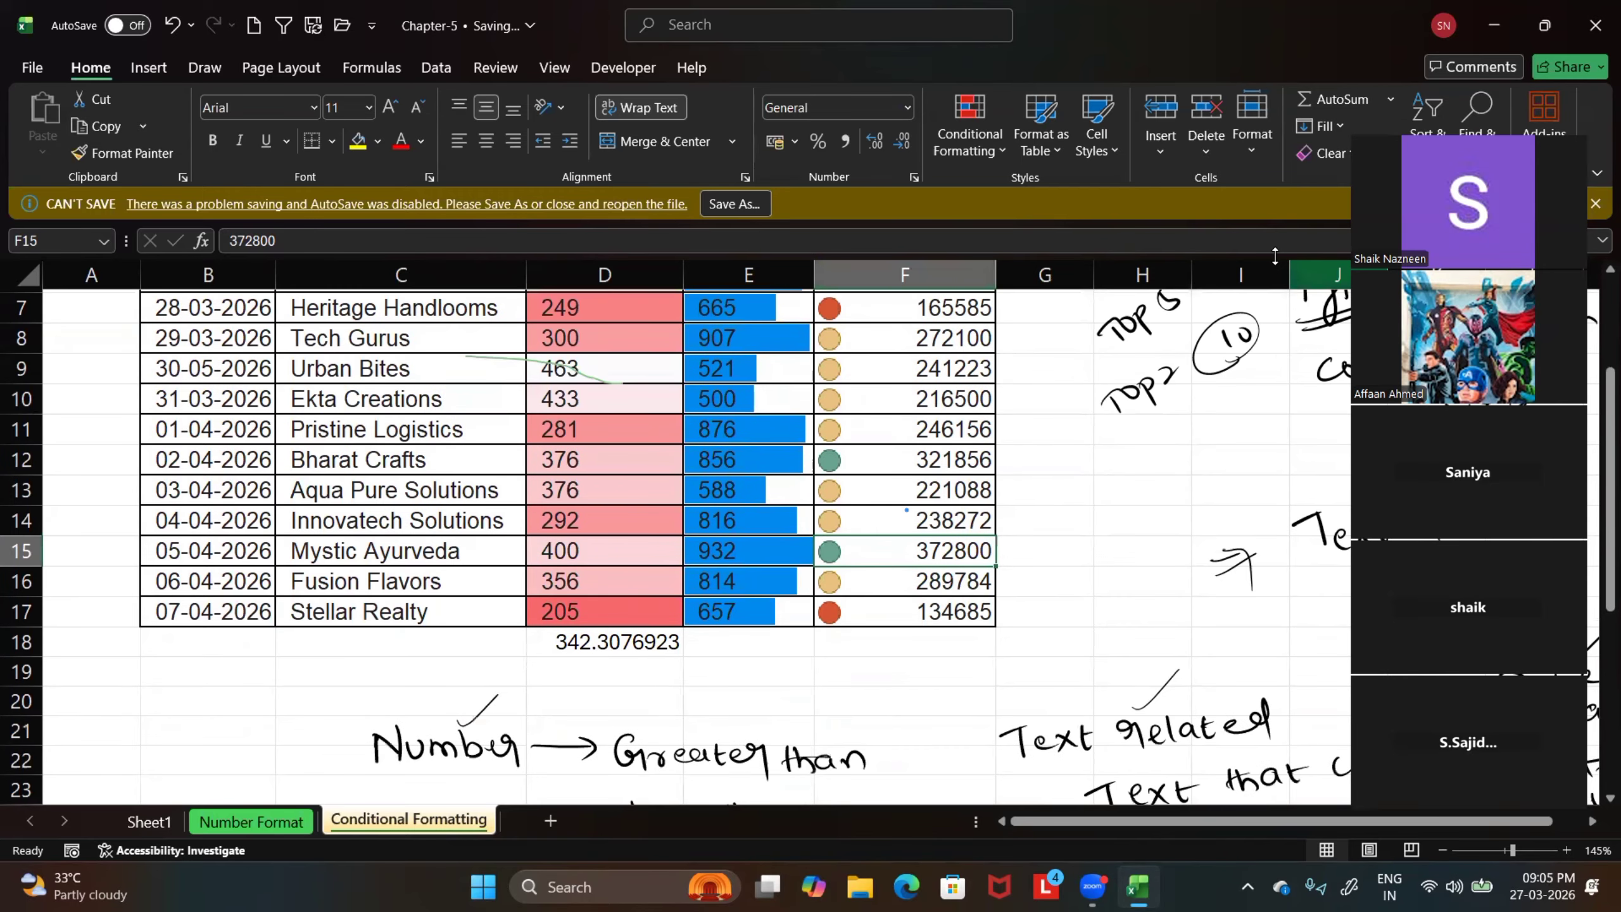
pyautogui.scroll(2, 1594, 443)
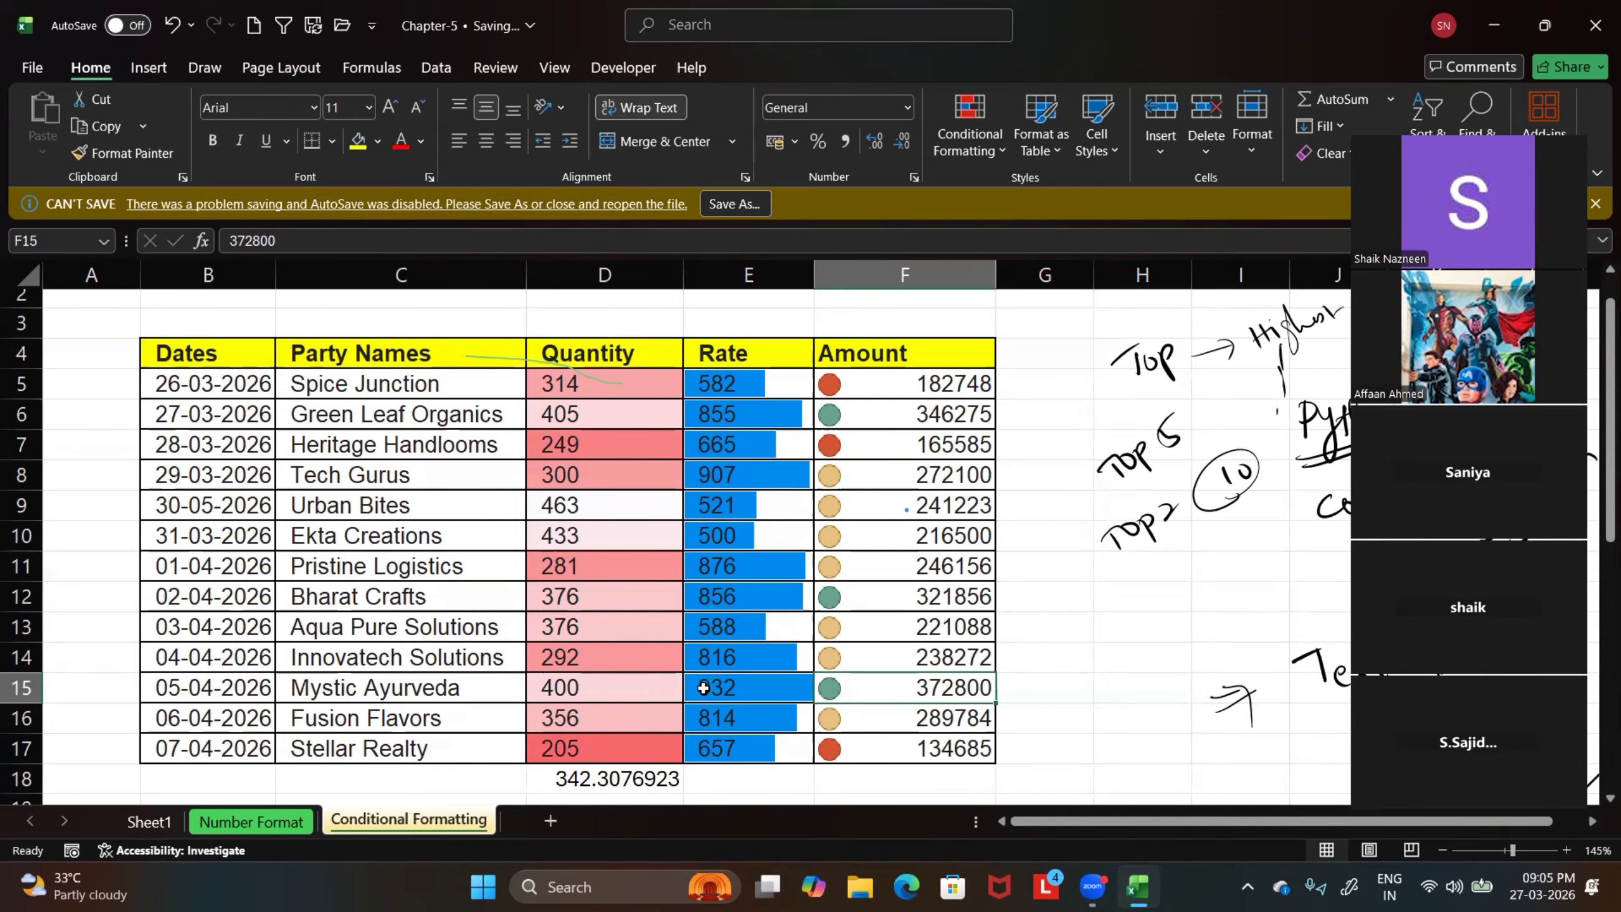
# Open the Chapter-6 workbook on its Table Creation sheet and deselect the sales table
pyautogui.click(32, 68)
pyautogui.press('Escape')
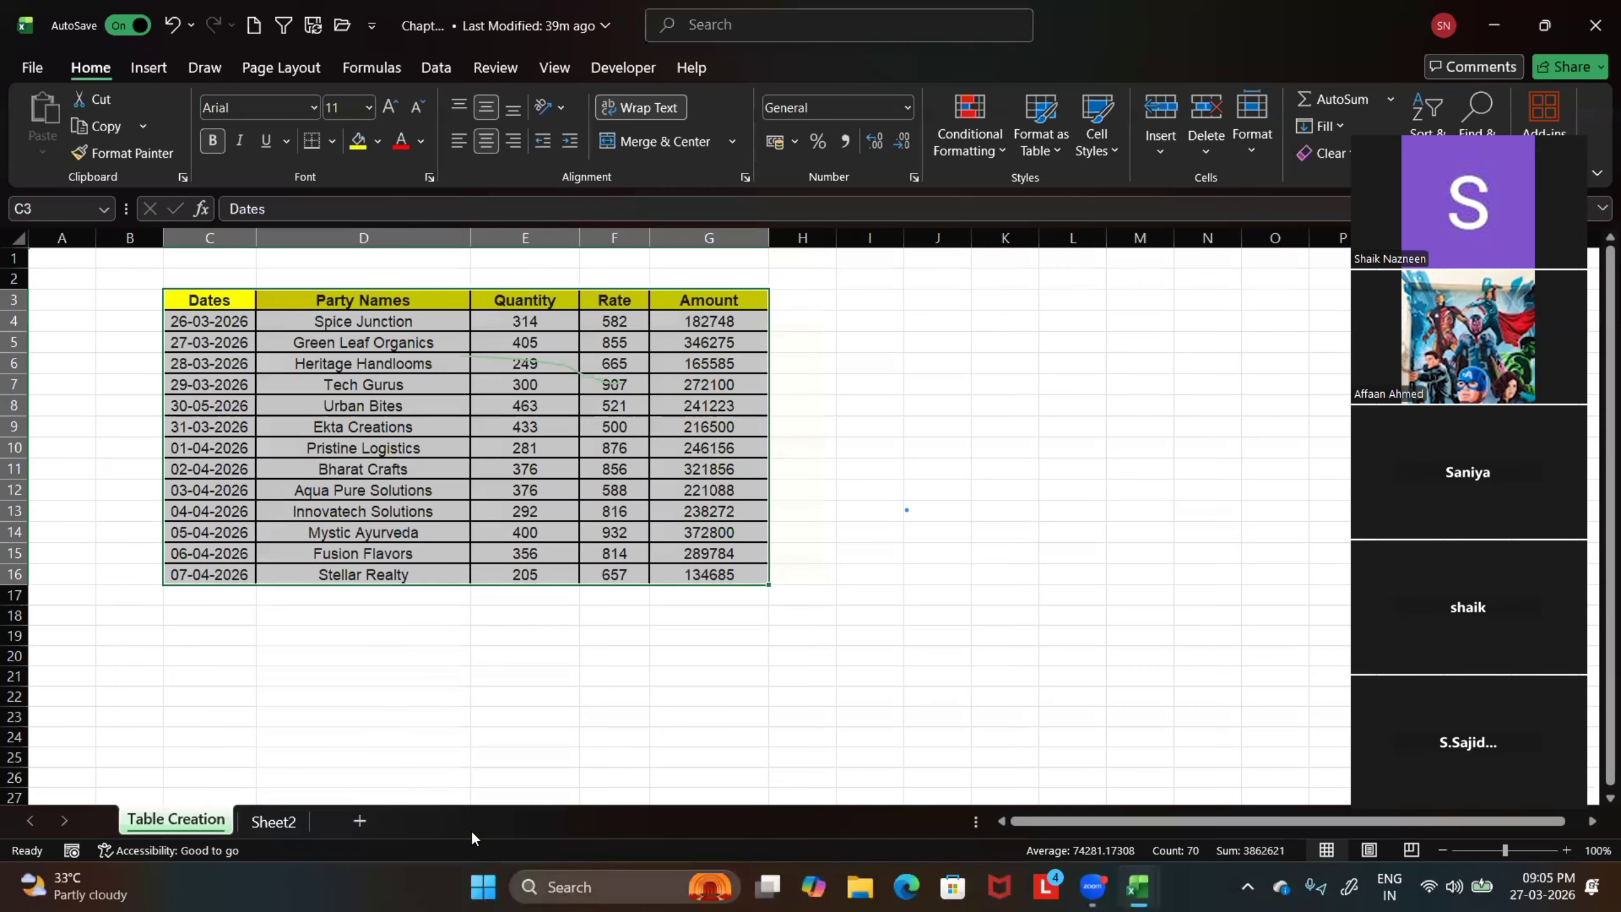
pyautogui.click(383, 694)
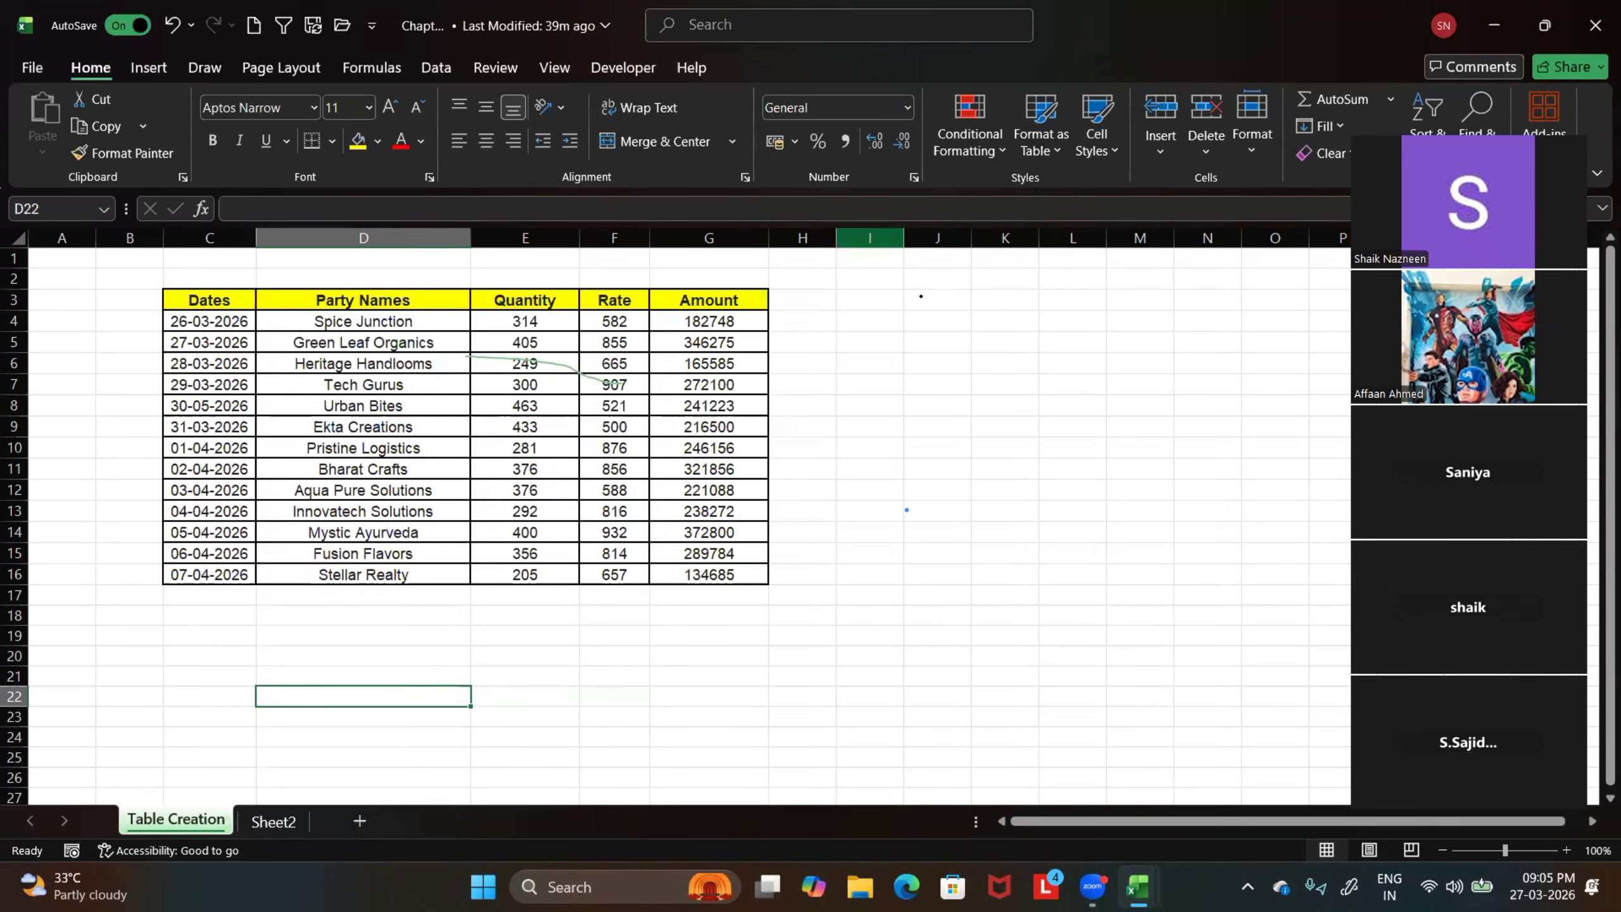
# Handwrite "Table Creation" beside the sales table and point out the table range C3:G16
pyautogui.moveTo(921, 296); pyautogui.dragTo(919, 320)
pyautogui.moveTo(906, 299); pyautogui.dragTo(968, 319)
pyautogui.moveTo(972, 310); pyautogui.dragTo(1078, 317)
pyautogui.moveTo(1092, 304); pyautogui.dragTo(1102, 317)
pyautogui.moveTo(1092, 307); pyautogui.dragTo(1128, 302)
pyautogui.moveTo(1137, 300); pyautogui.dragTo(1153, 314)
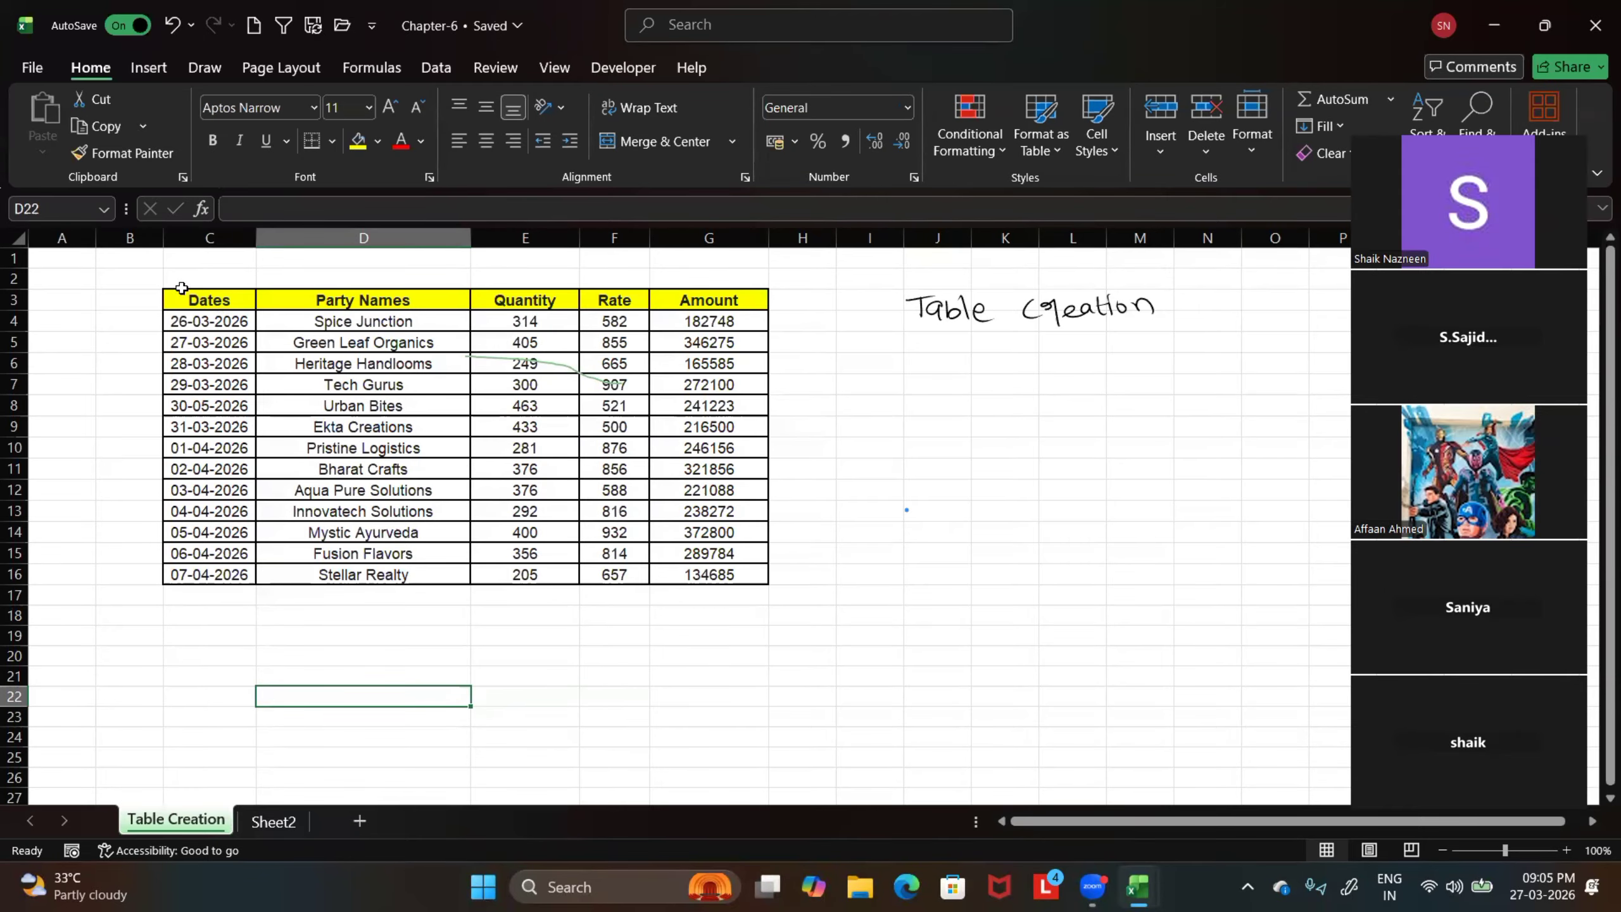
pyautogui.moveTo(182, 300); pyautogui.dragTo(687, 573)
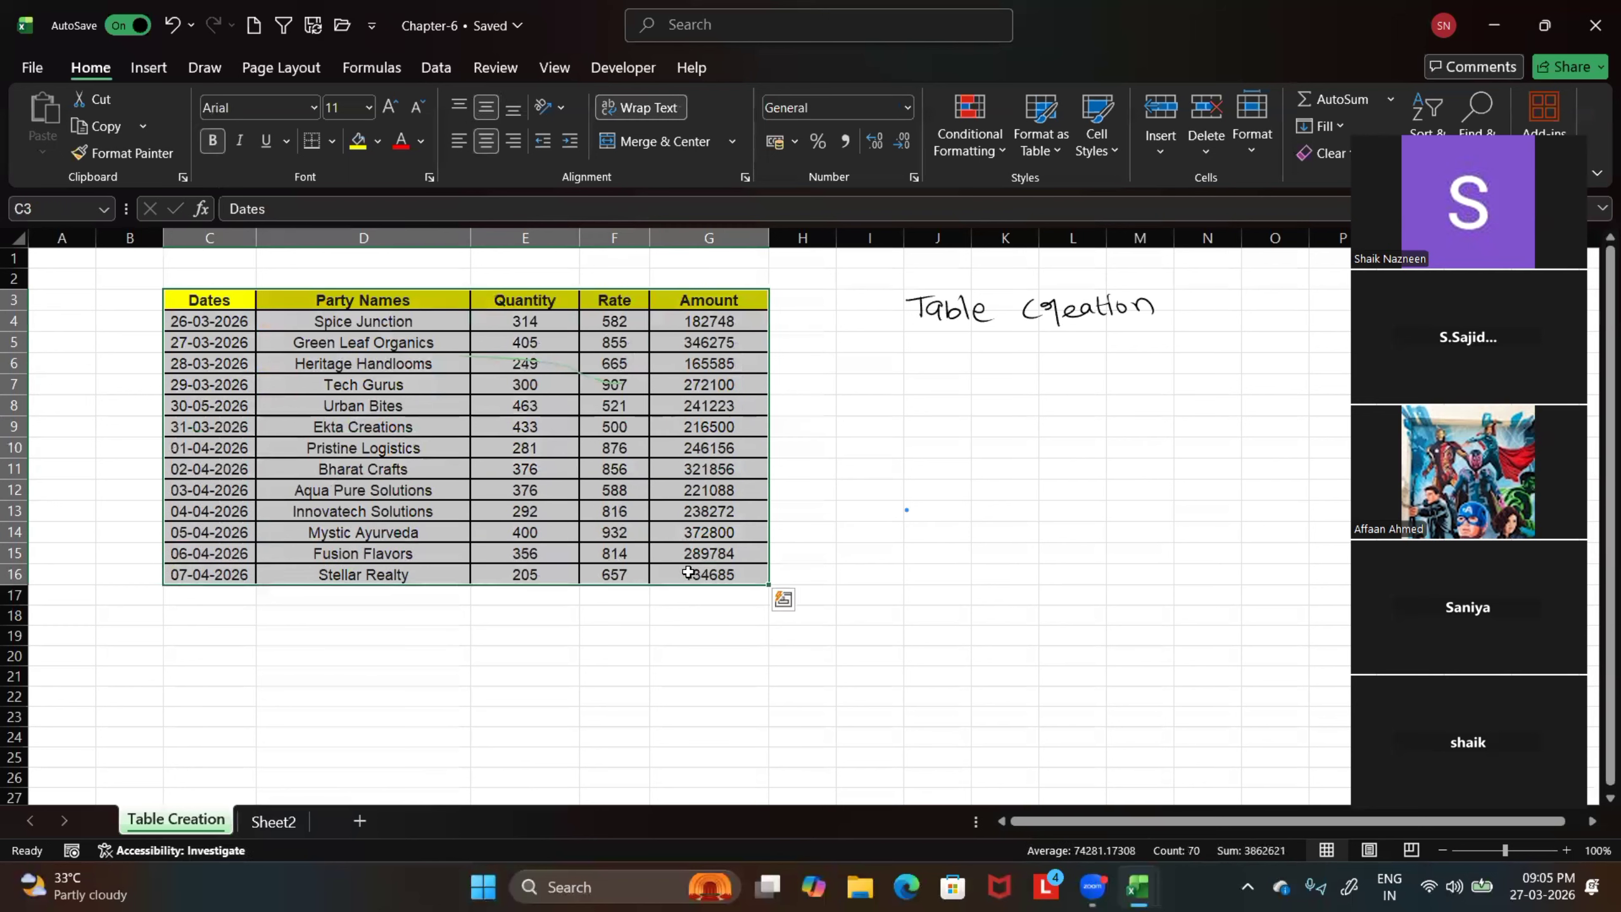
pyautogui.click(952, 550)
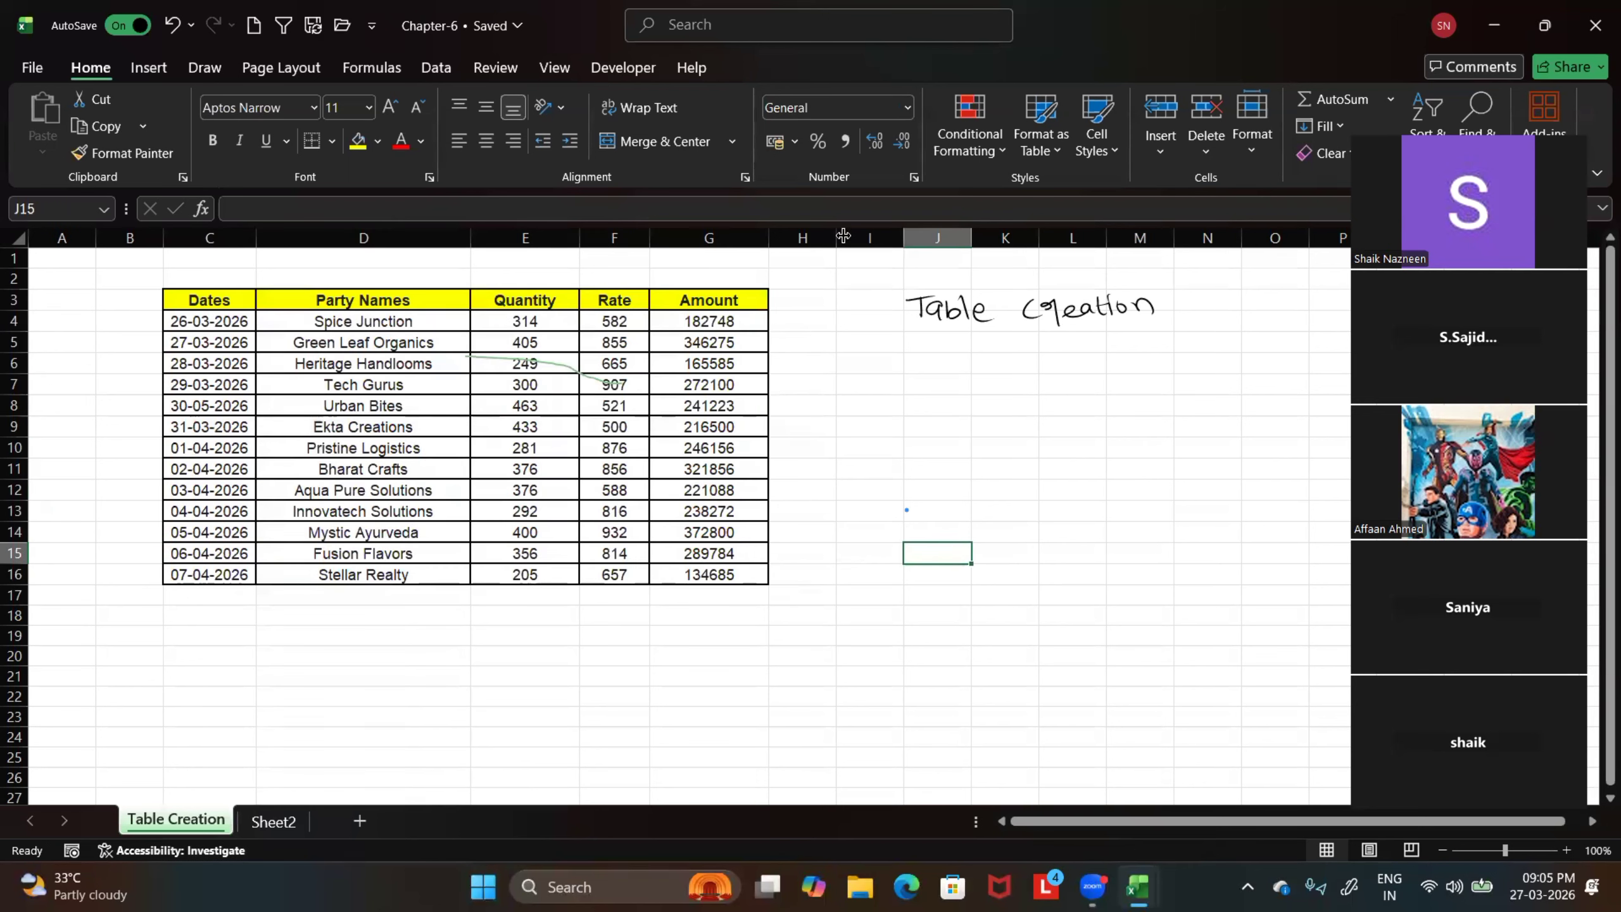
# Add a few pen strokes above the handwritten title and erase all the handwriting there
pyautogui.moveTo(895, 271); pyautogui.dragTo(897, 284)
pyautogui.moveTo(901, 268); pyautogui.dragTo(913, 283)
pyautogui.moveTo(924, 275); pyautogui.dragTo(959, 288)
pyautogui.moveTo(951, 277); pyautogui.dragTo(967, 275)
pyautogui.click(206, 67)
pyautogui.click(186, 120)
pyautogui.moveTo(1019, 311)
pyautogui.mouseDown()
pyautogui.moveTo(928, 329)
pyautogui.moveTo(912, 284)
pyautogui.moveTo(1153, 322)
pyautogui.moveTo(1134, 300)
pyautogui.moveTo(1107, 315)
pyautogui.mouseUp()
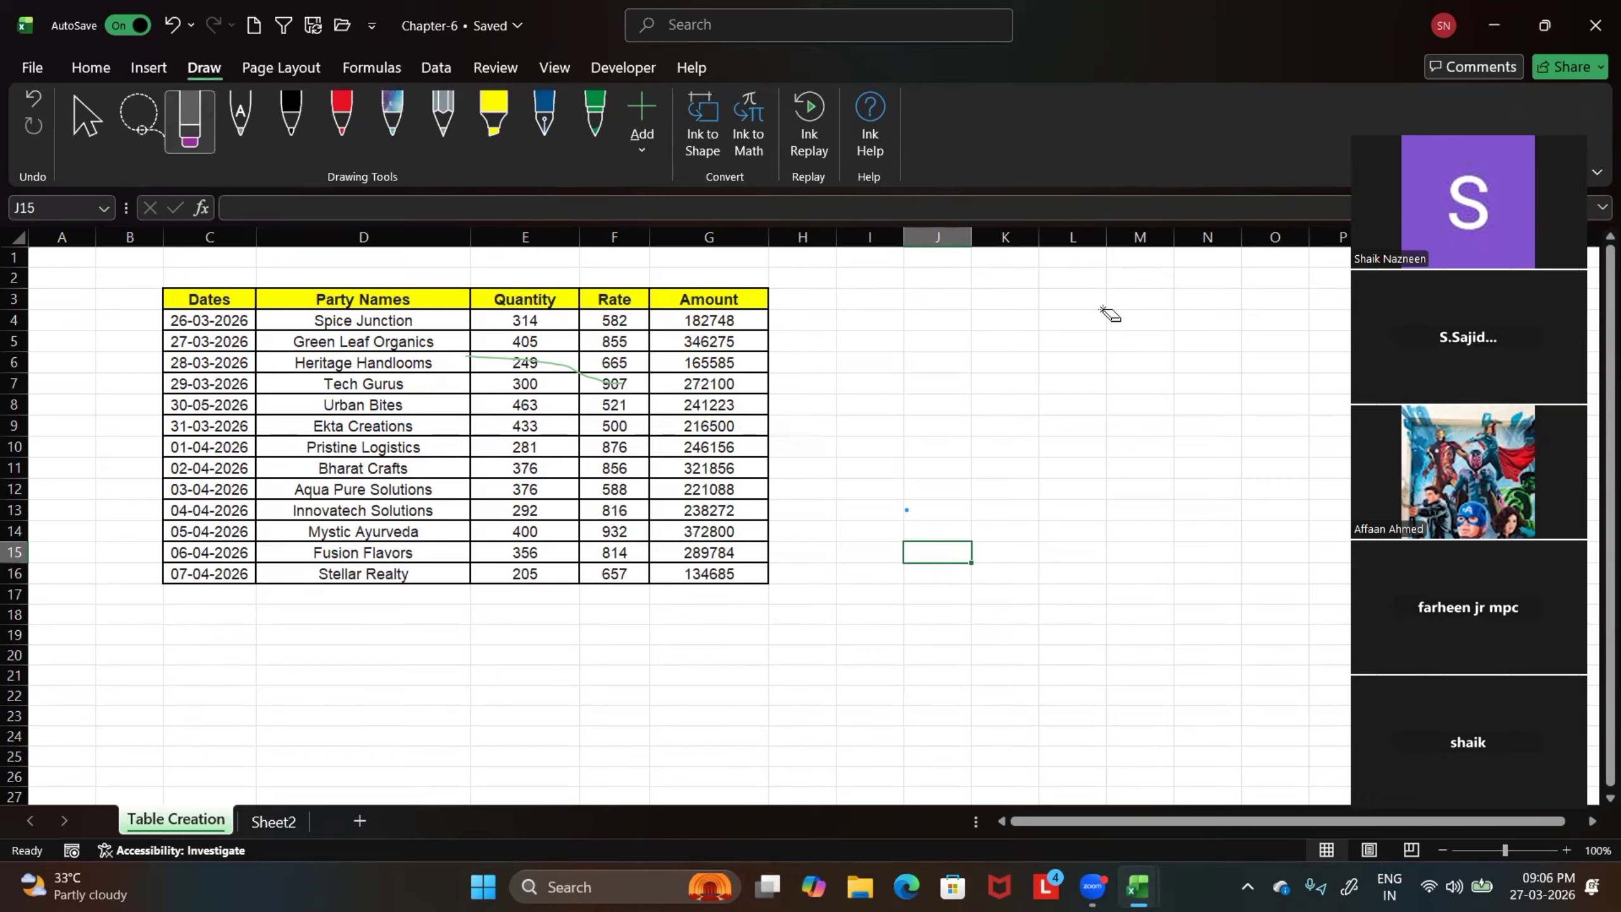
# Handwrite the heading "Chapter-6" with the black pen beside the sales table and underline it twice
pyautogui.click(305, 128)
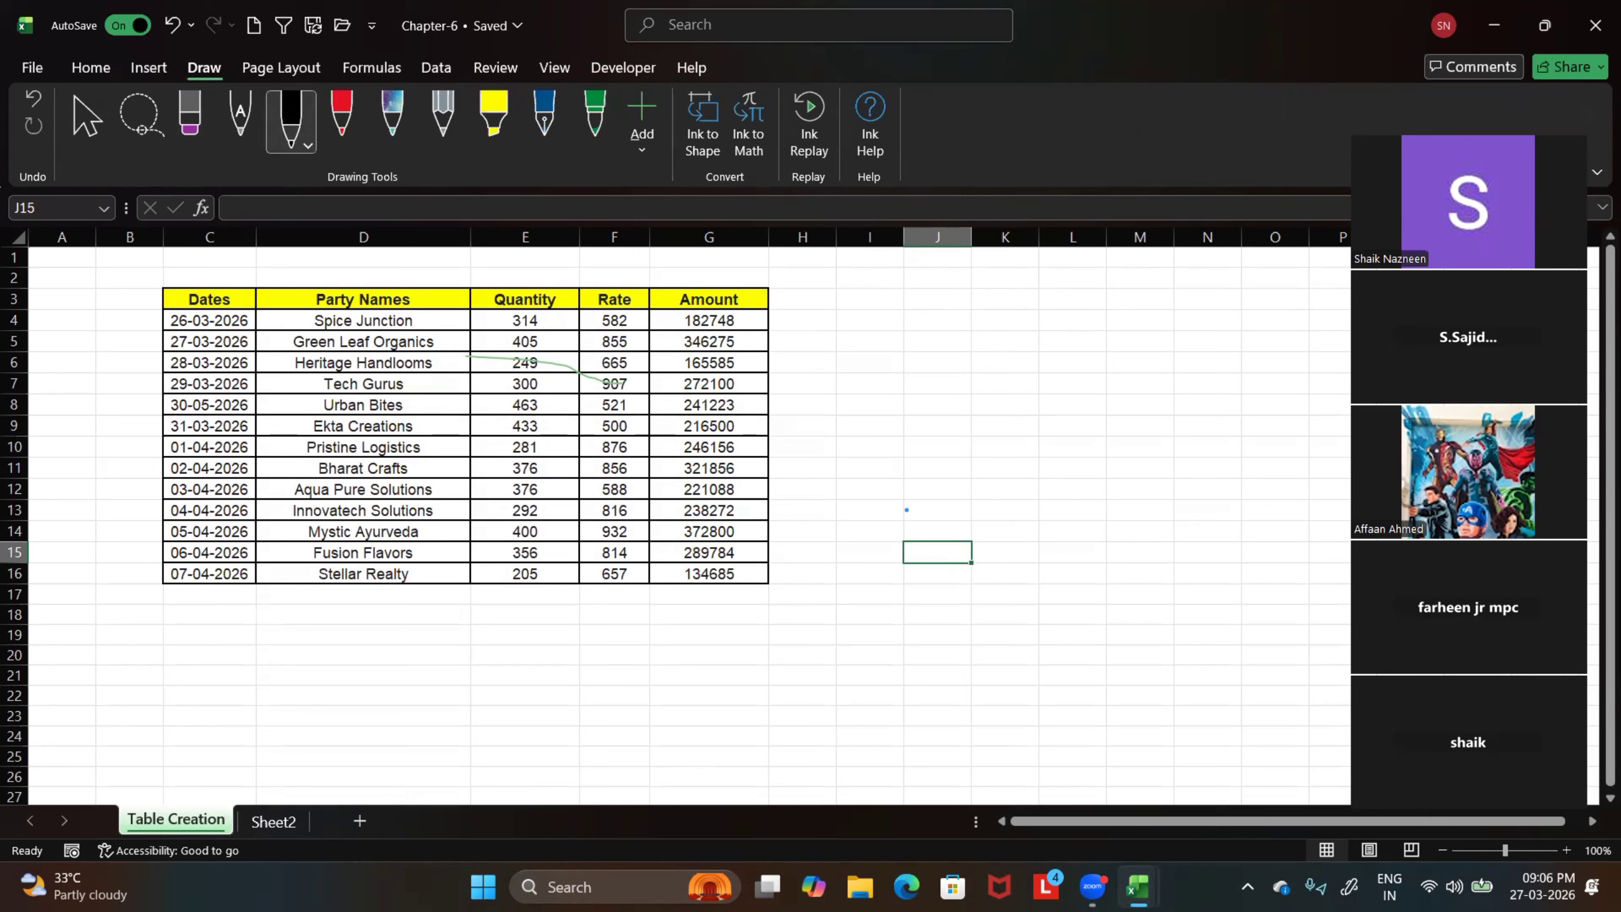
pyautogui.moveTo(918, 309)
pyautogui.mouseDown()
pyautogui.moveTo(906, 314)
pyautogui.moveTo(934, 327)
pyautogui.moveTo(957, 315)
pyautogui.moveTo(968, 350)
pyautogui.moveTo(972, 331)
pyautogui.moveTo(996, 329)
pyautogui.mouseUp()
pyautogui.moveTo(986, 314); pyautogui.dragTo(1021, 326)
pyautogui.moveTo(1022, 314)
pyautogui.mouseDown()
pyautogui.moveTo(1027, 345)
pyautogui.moveTo(1054, 320)
pyautogui.mouseUp()
pyautogui.moveTo(1070, 299); pyautogui.dragTo(1064, 319)
pyautogui.moveTo(924, 349); pyautogui.dragTo(1077, 336)
pyautogui.moveTo(939, 357); pyautogui.dragTo(1041, 345)
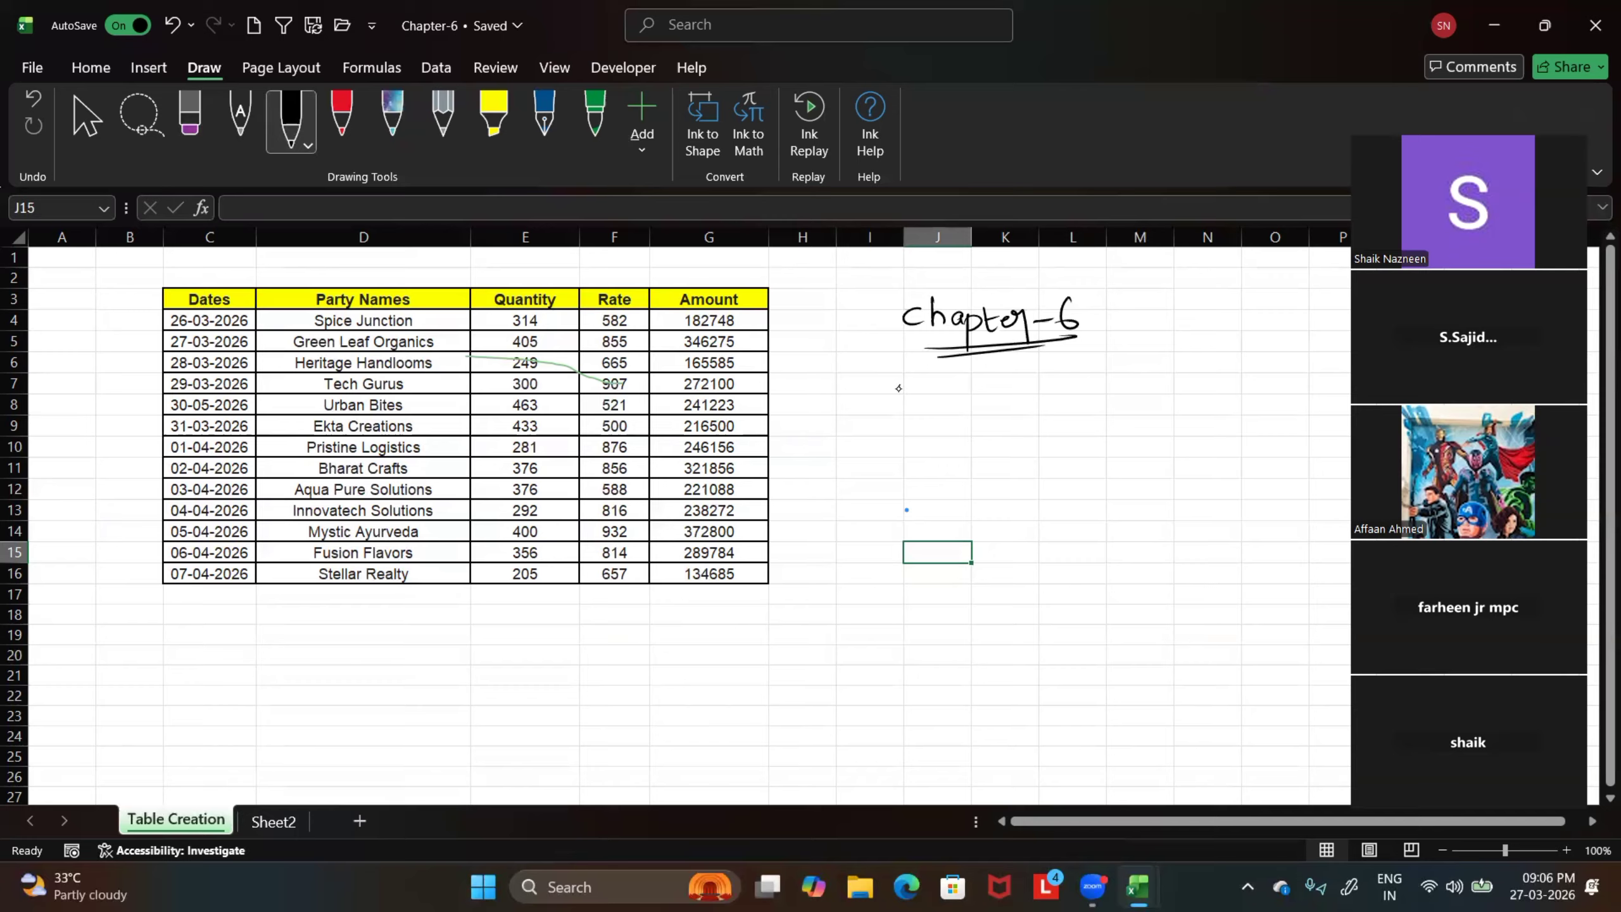
# Handwrite "Table Creation" with underlines below the heading, and label the table's edge "Border" with an arrow
pyautogui.moveTo(900, 386); pyautogui.dragTo(901, 408)
pyautogui.moveTo(883, 392)
pyautogui.mouseDown()
pyautogui.moveTo(916, 385)
pyautogui.moveTo(930, 408)
pyautogui.moveTo(967, 407)
pyautogui.mouseUp()
pyautogui.moveTo(975, 400); pyautogui.dragTo(1087, 401)
pyautogui.moveTo(1092, 390); pyautogui.dragTo(1124, 387)
pyautogui.moveTo(1130, 387); pyautogui.dragTo(1177, 383)
pyautogui.moveTo(912, 427); pyautogui.dragTo(983, 419)
pyautogui.moveTo(907, 432); pyautogui.dragTo(973, 426)
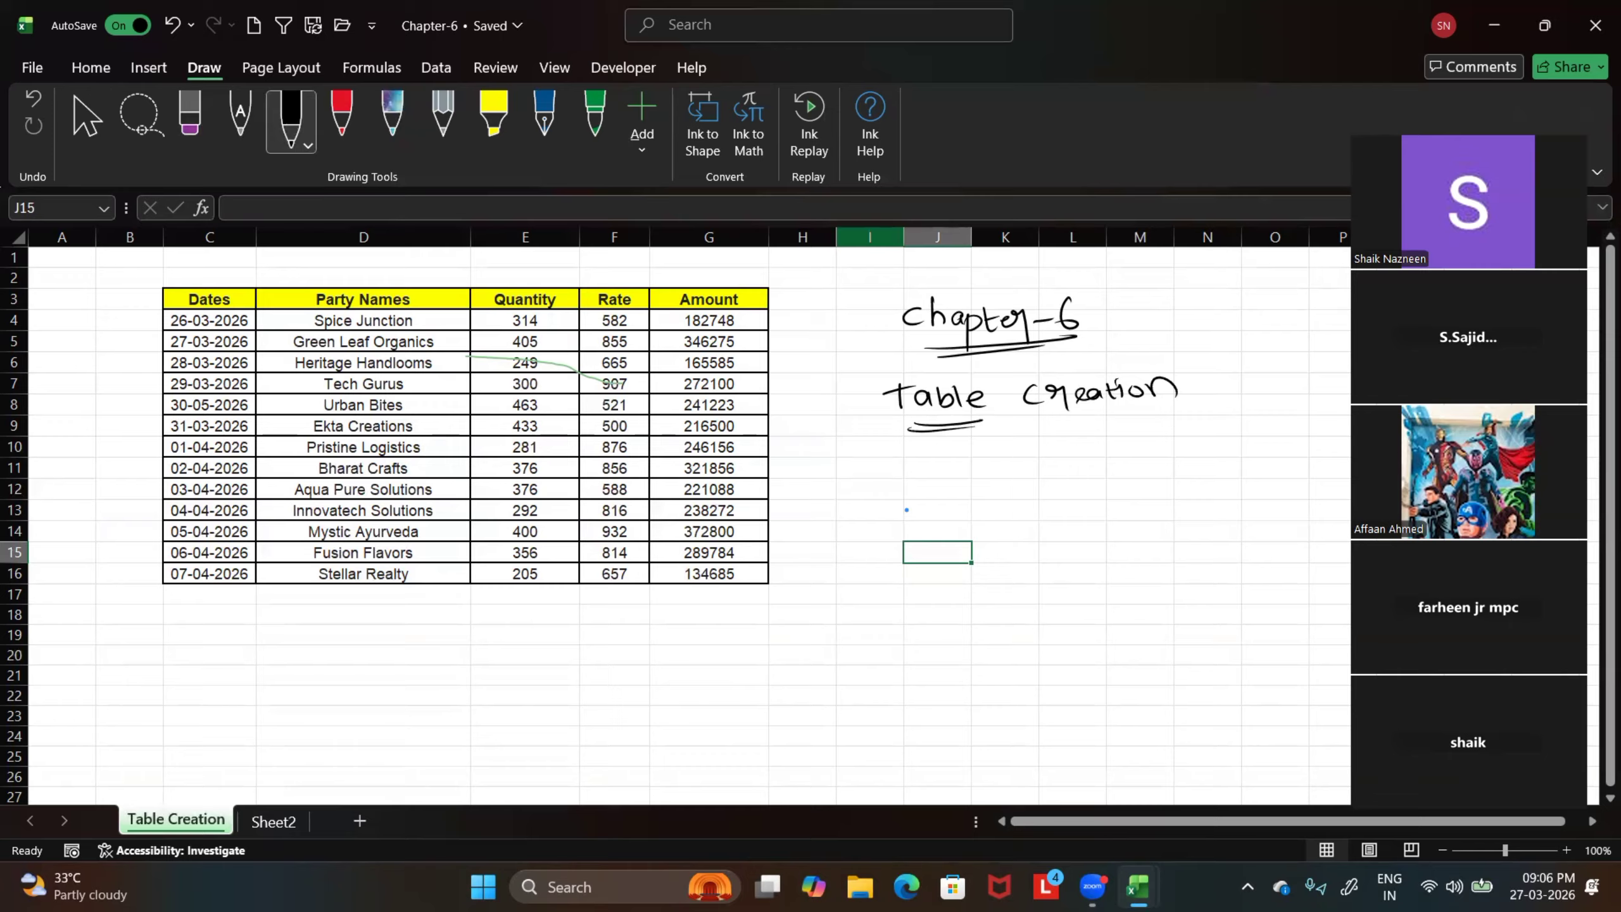
pyautogui.moveTo(1072, 424); pyautogui.dragTo(1139, 415)
pyautogui.moveTo(765, 366)
pyautogui.mouseDown()
pyautogui.moveTo(829, 365)
pyautogui.moveTo(863, 331)
pyautogui.moveTo(866, 364)
pyautogui.mouseUp()
pyautogui.moveTo(827, 384); pyautogui.dragTo(878, 368)
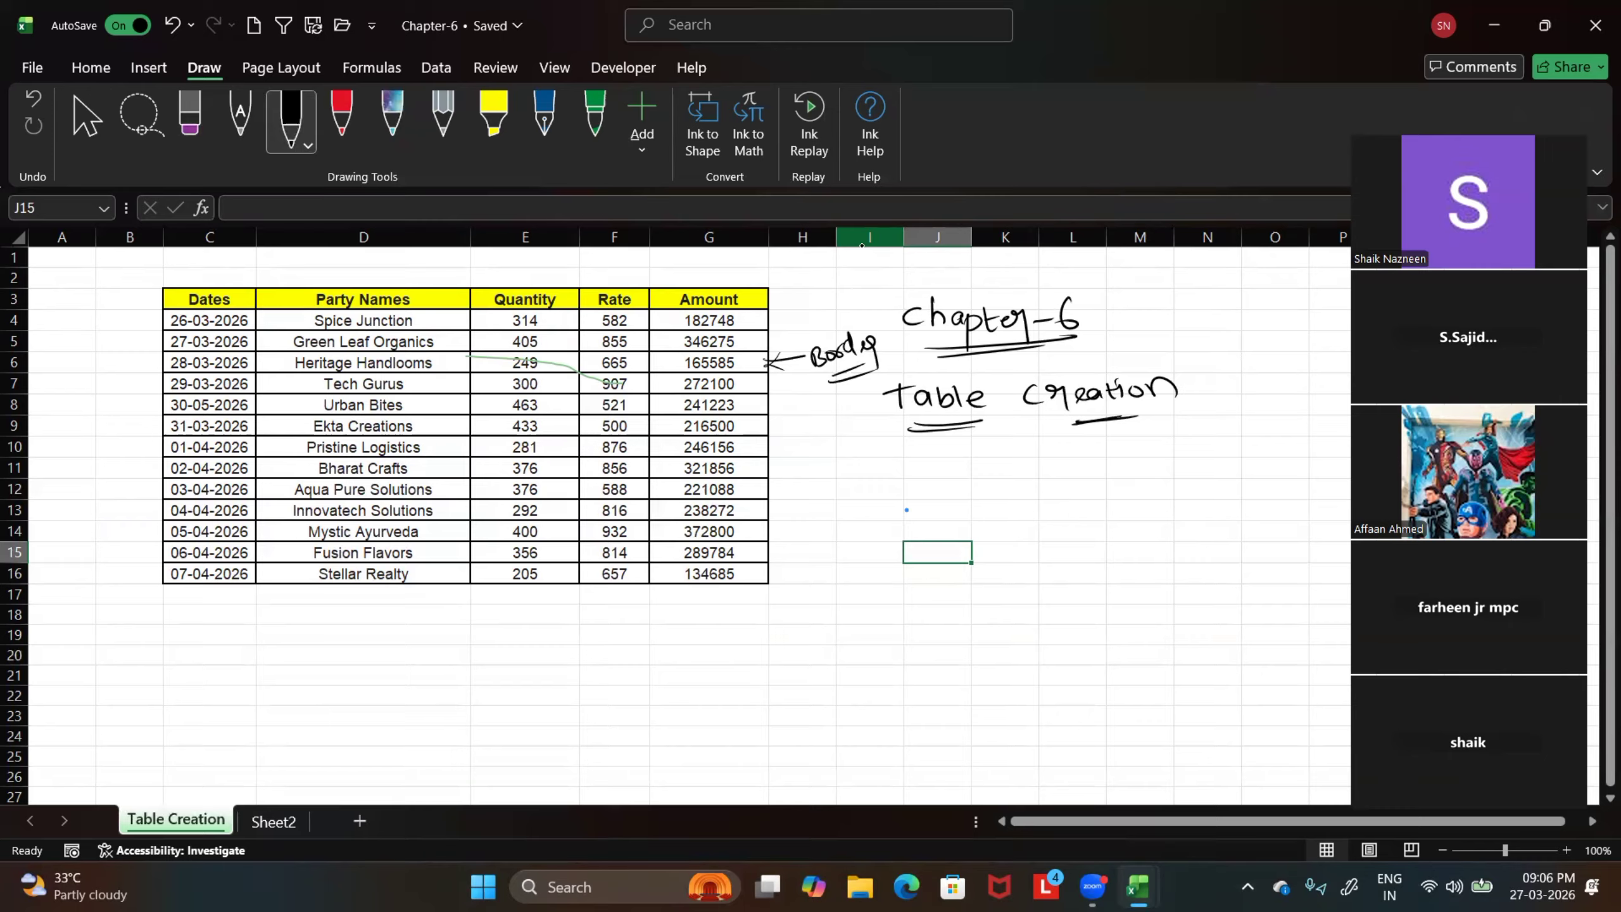
# Try removing all borders from the sales table C3:G16 and undo the removal
pyautogui.moveTo(198, 299); pyautogui.dragTo(716, 580)
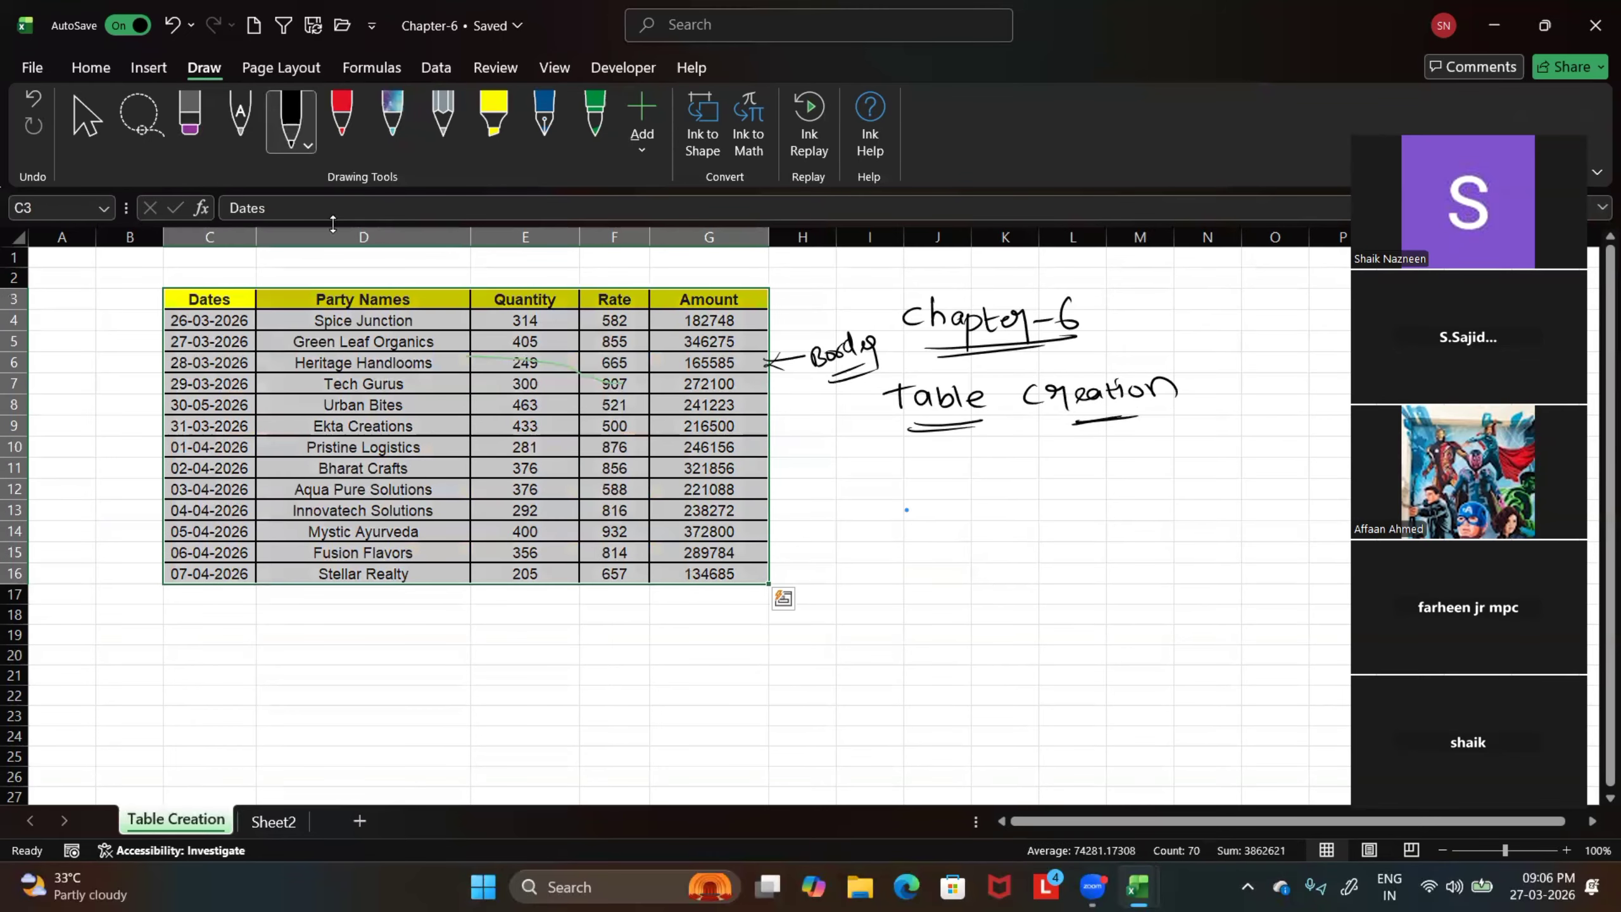
pyautogui.click(89, 67)
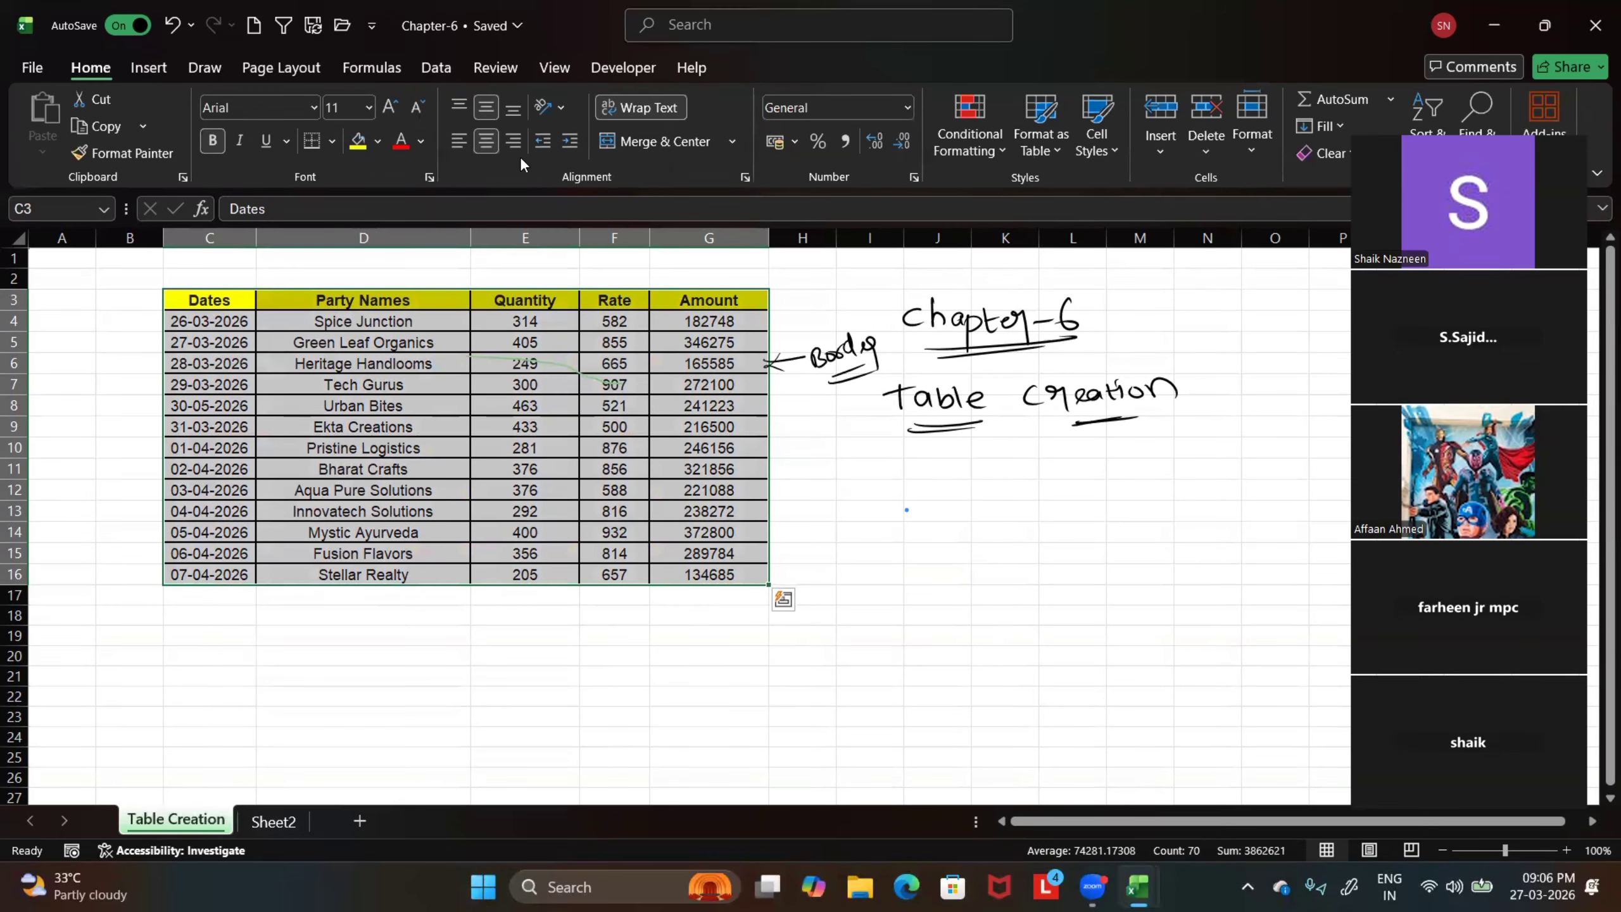
pyautogui.click(332, 141)
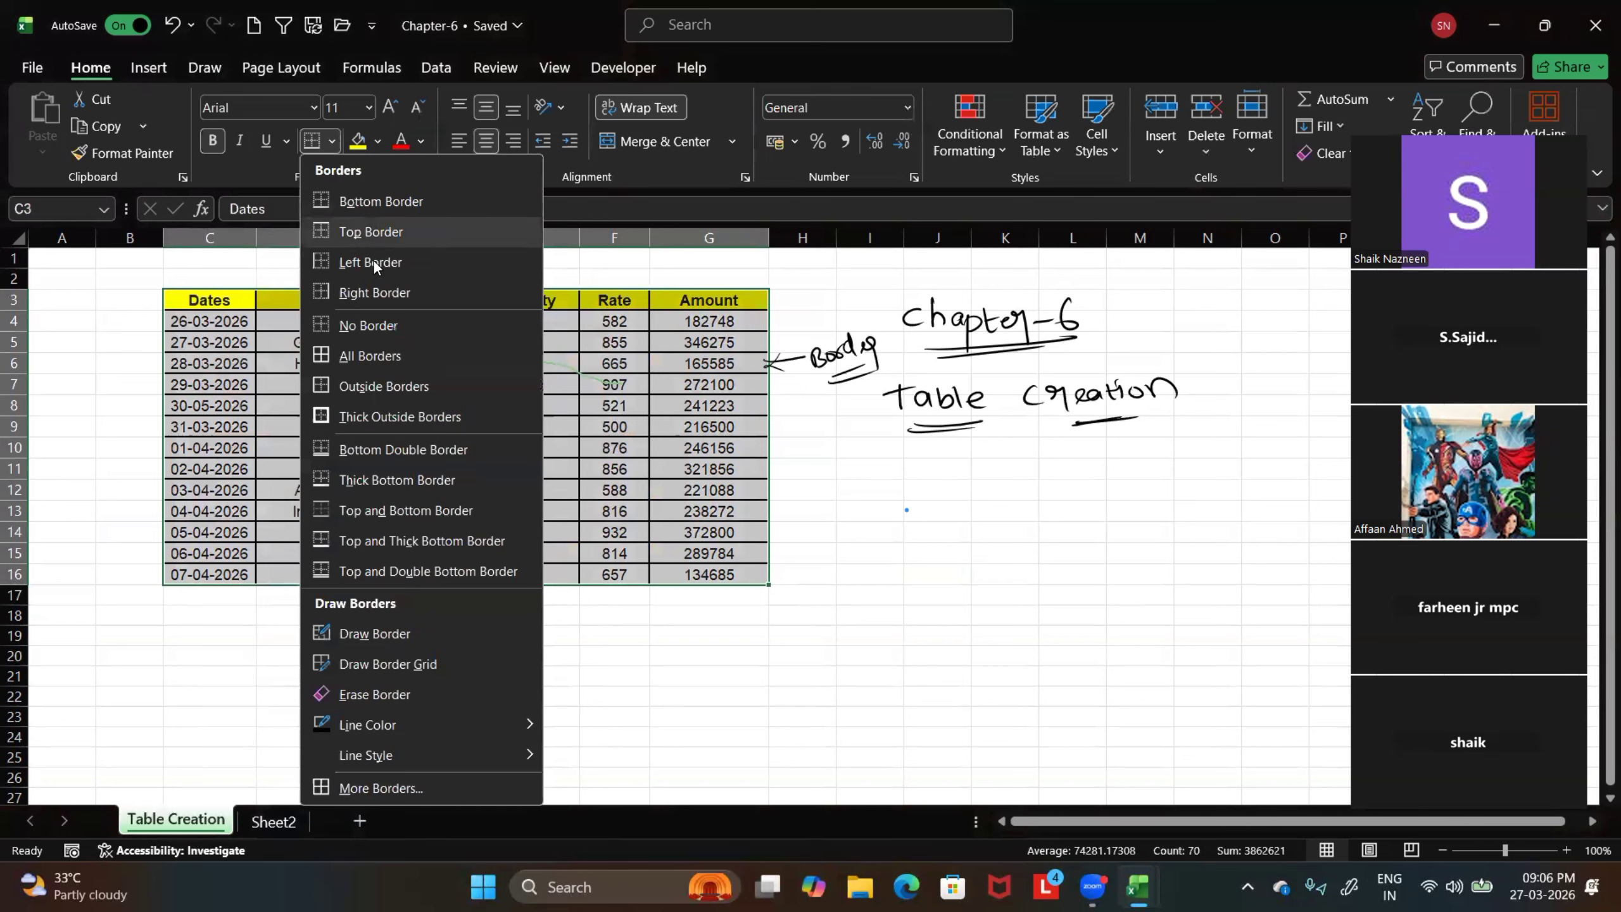
pyautogui.click(382, 323)
pyautogui.click(457, 664)
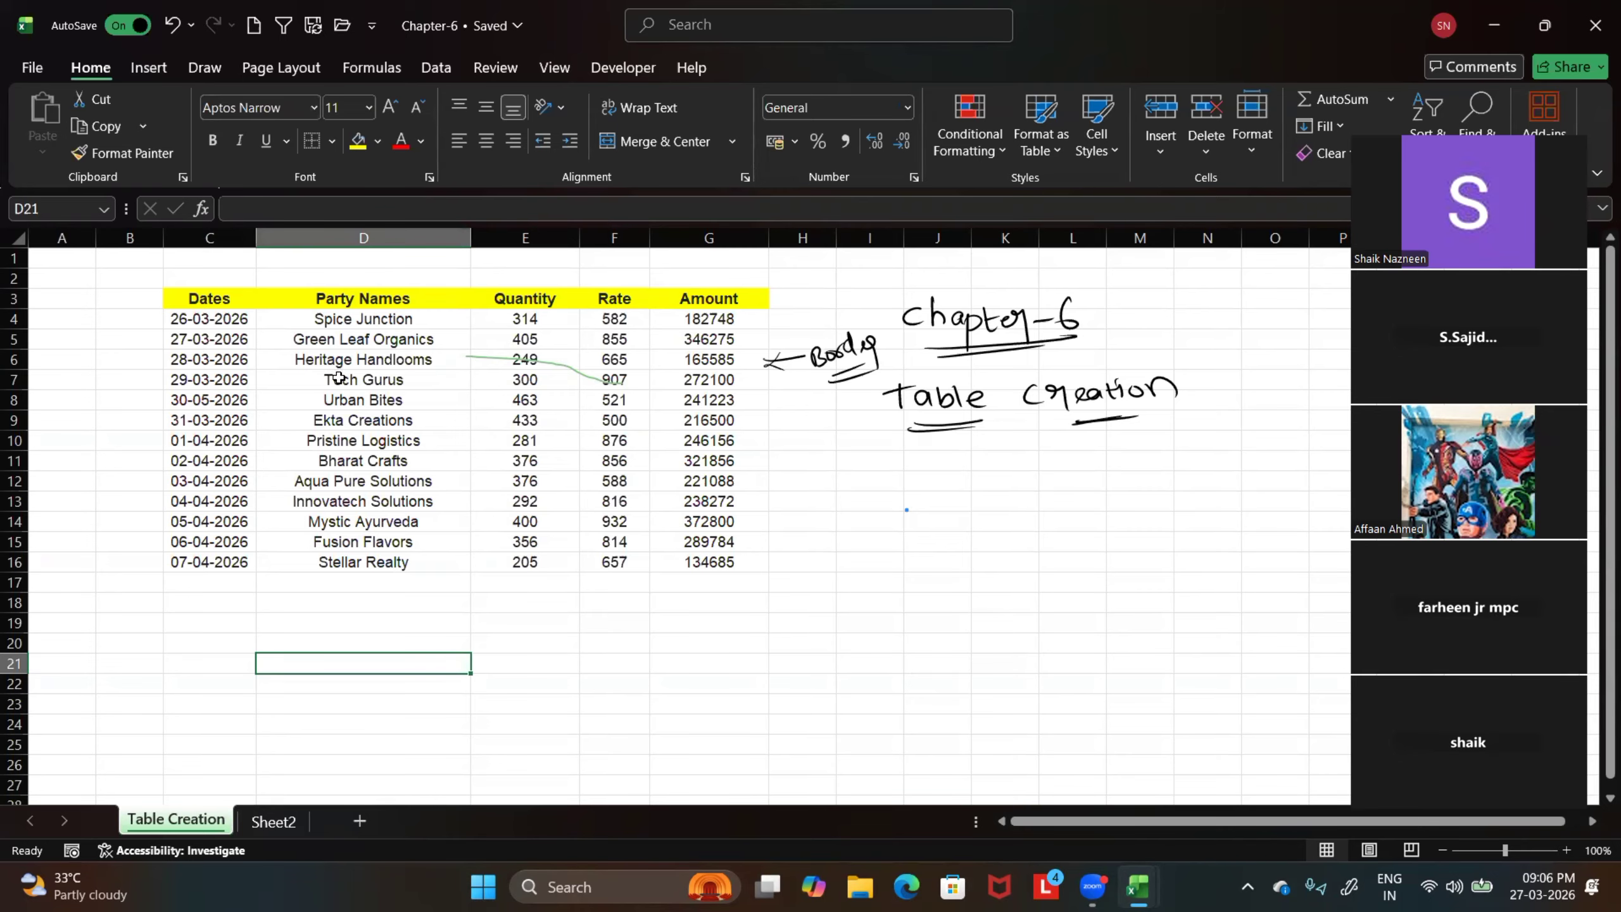
pyautogui.click(173, 26)
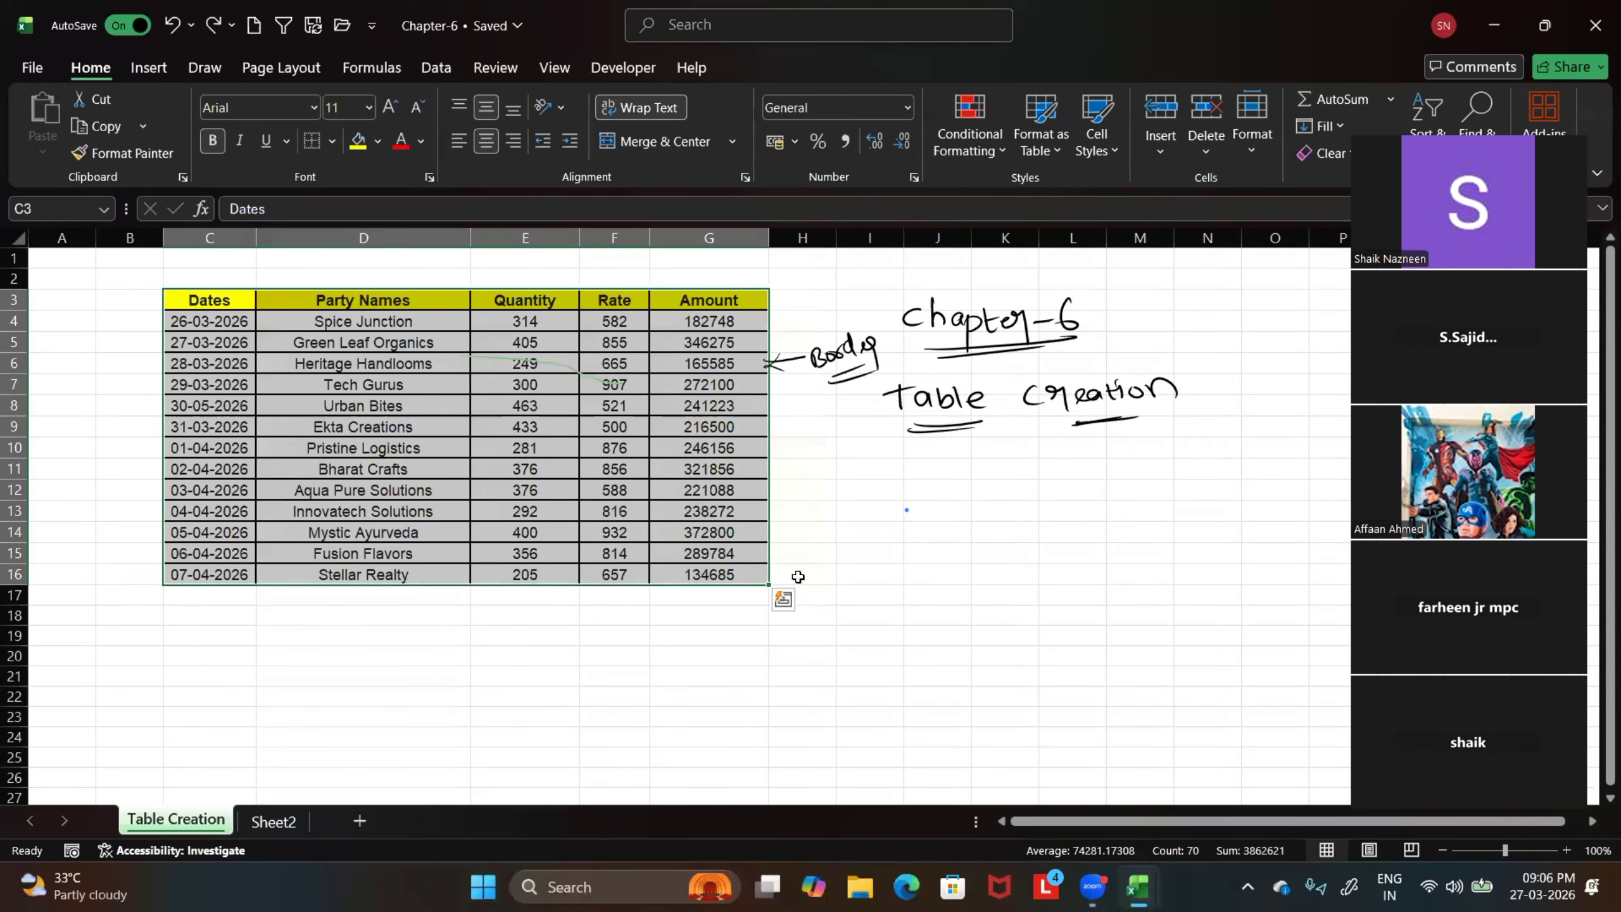
pyautogui.click(869, 531)
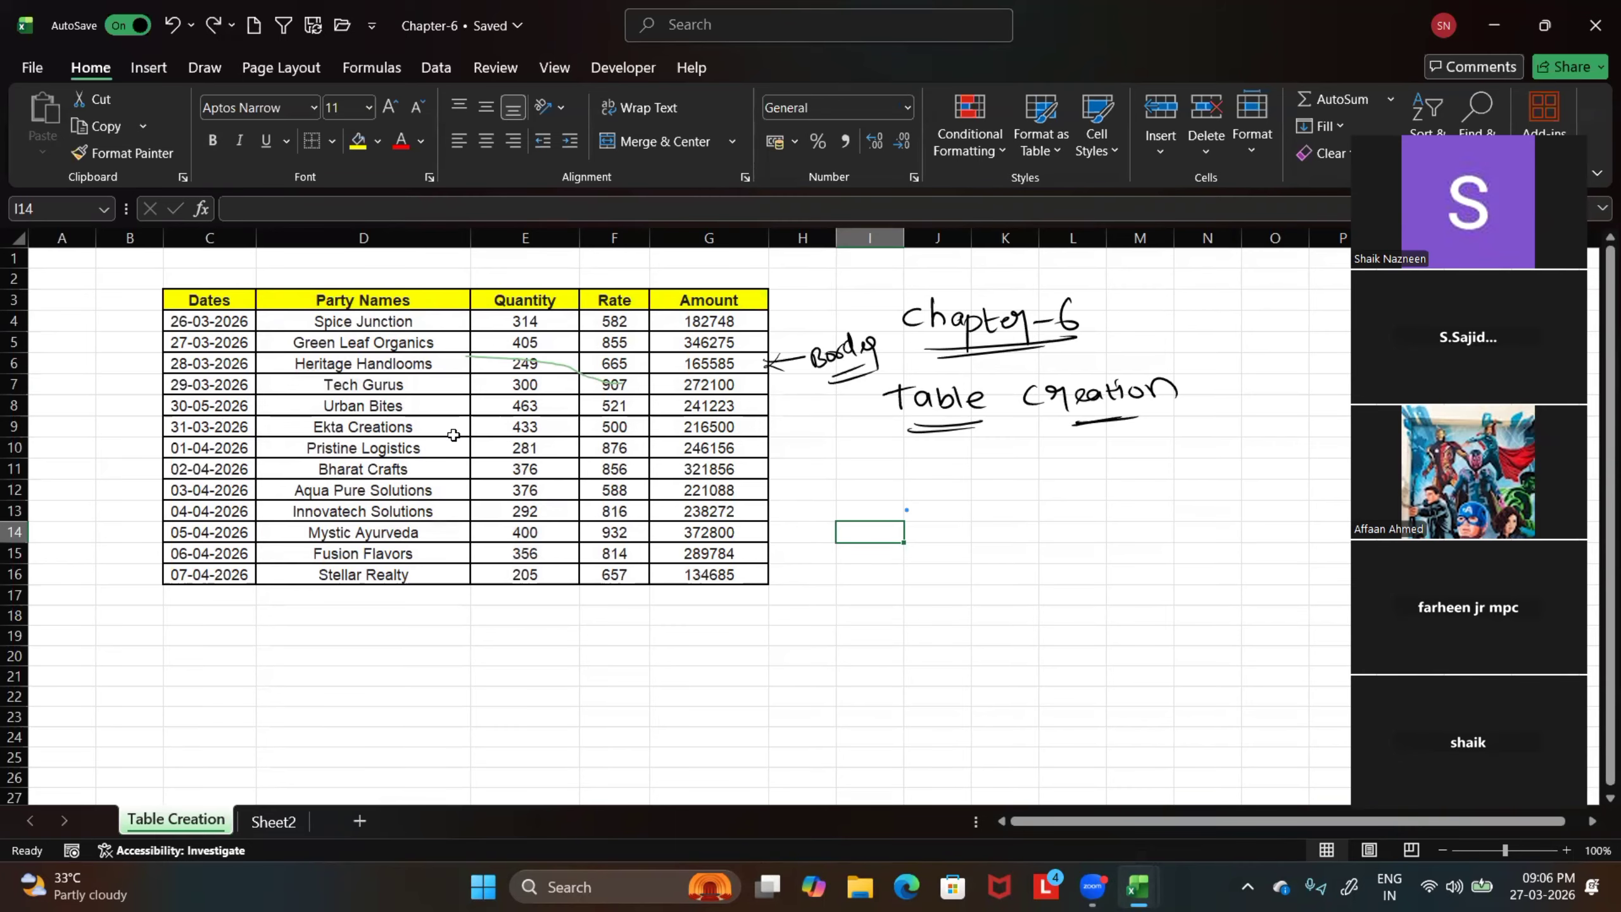
# Examine the full extent of the bordered sales table C3:G16 at different magnifications
pyautogui.moveTo(205, 302); pyautogui.dragTo(699, 574)
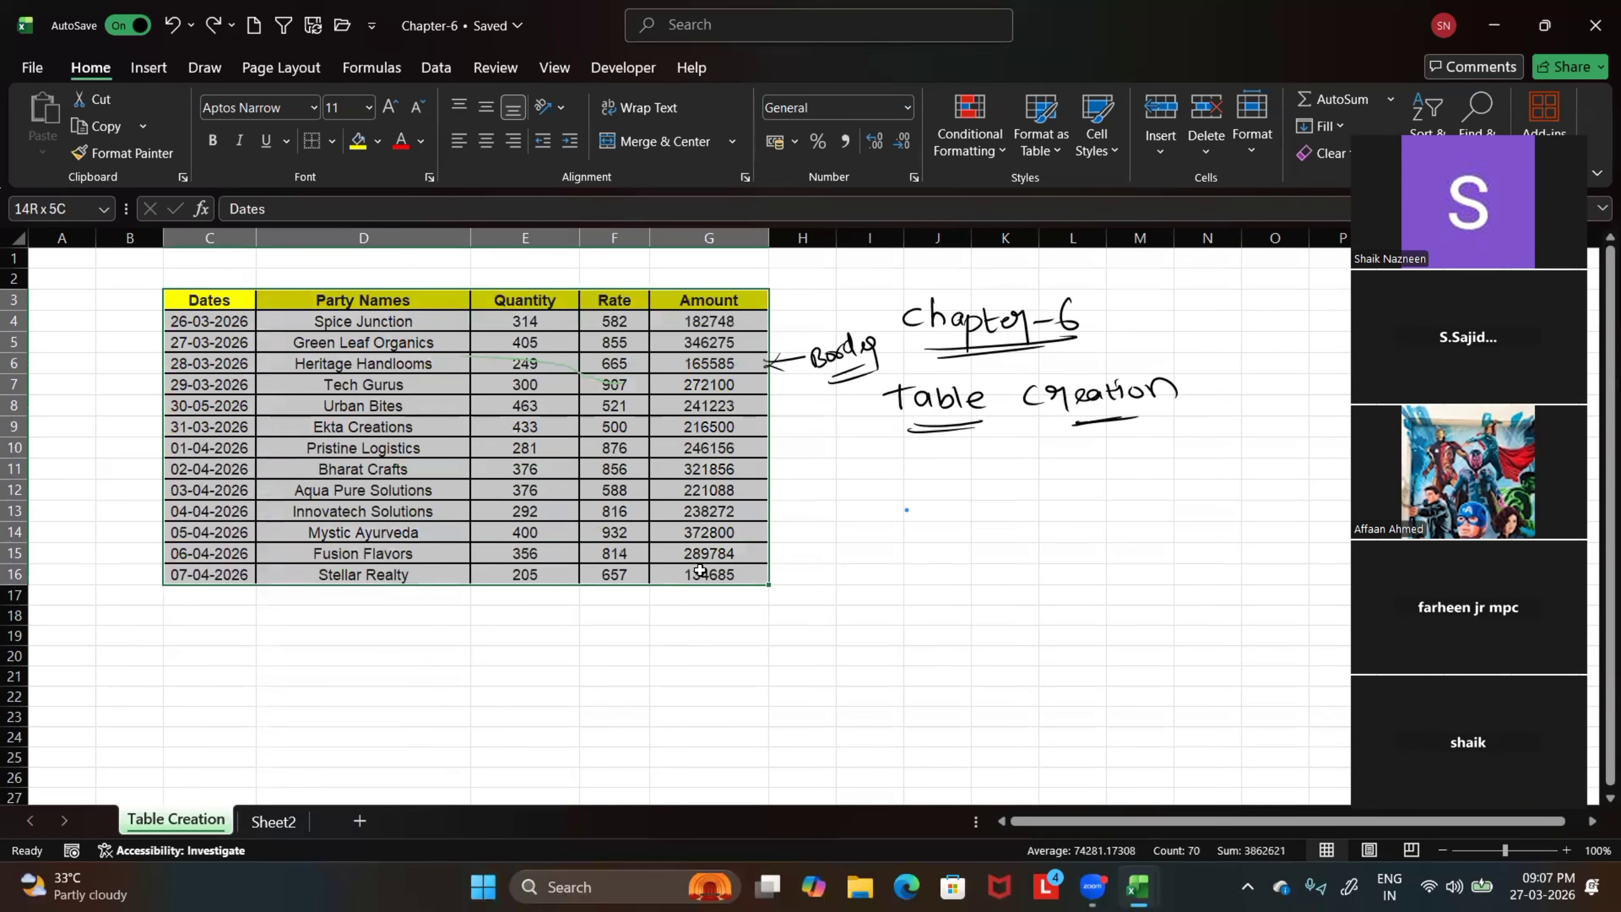
pyautogui.click(815, 581)
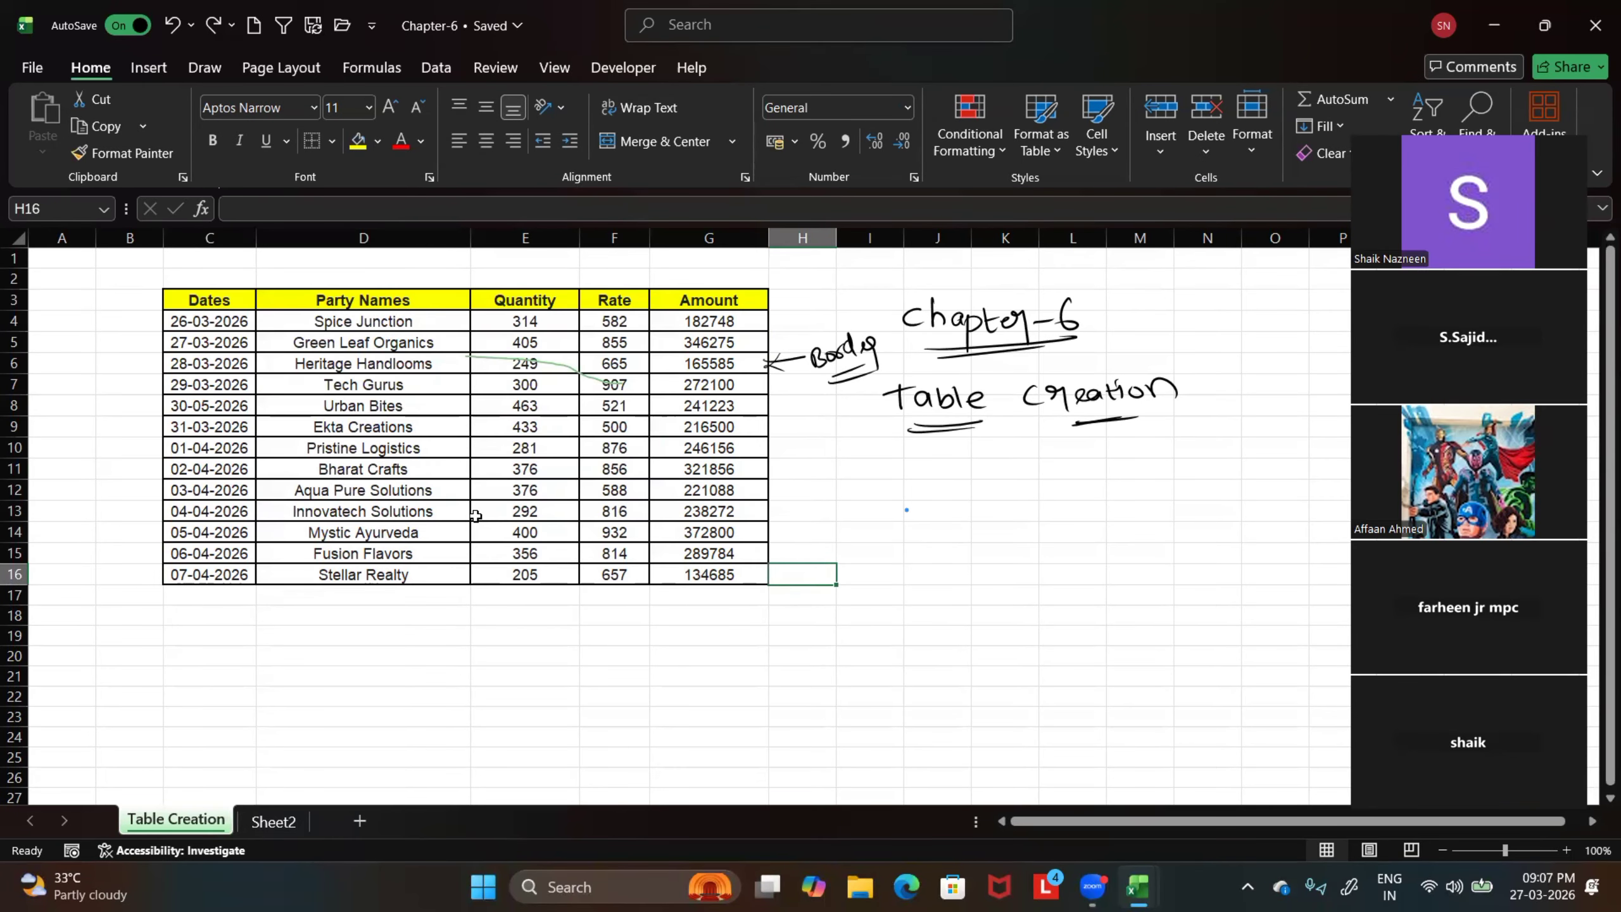
pyautogui.scroll(2, 473, 515)
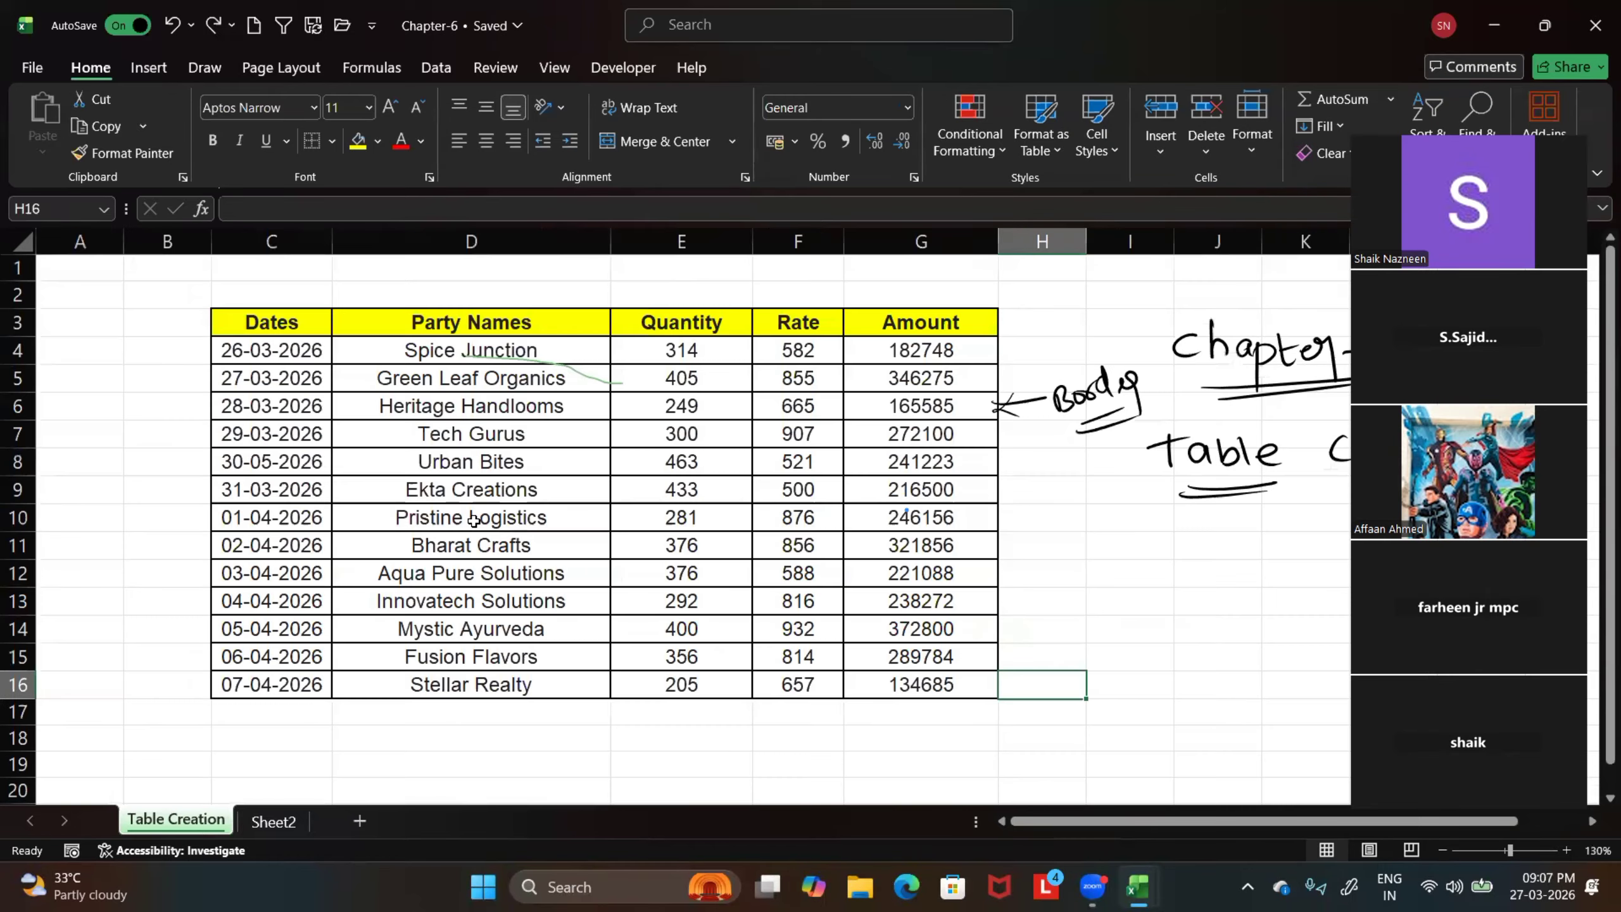
pyautogui.scroll(-2, 473, 522)
pyautogui.scroll(-1, 474, 521)
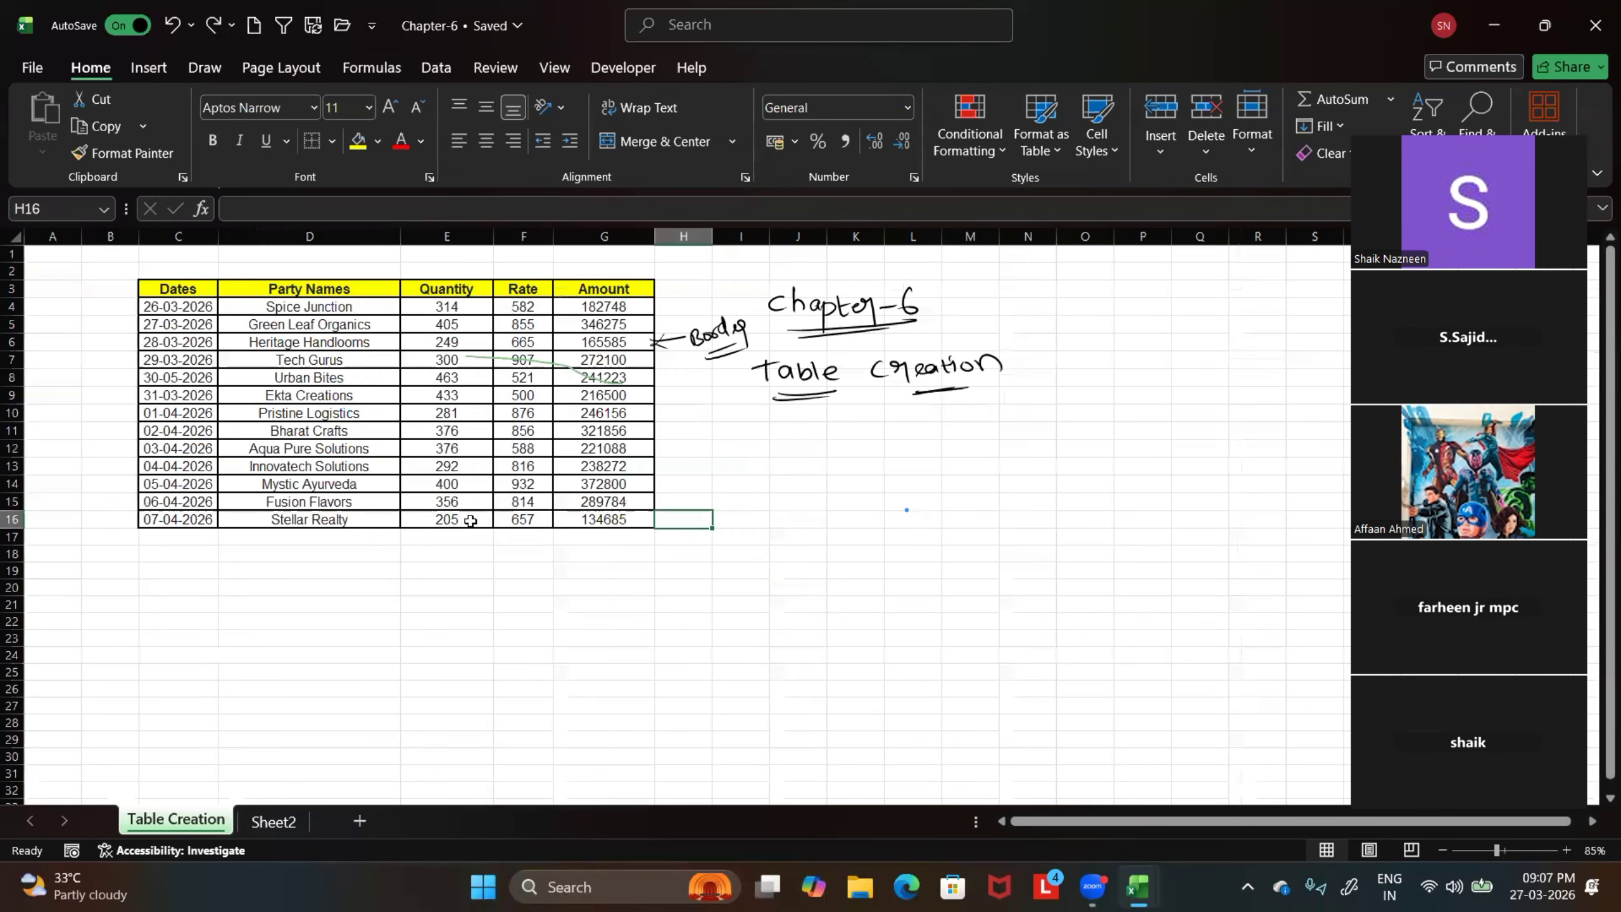
pyautogui.scroll(-2, 470, 524)
pyautogui.scroll(2, 470, 524)
pyautogui.scroll(1, 471, 524)
pyautogui.scroll(2, 471, 524)
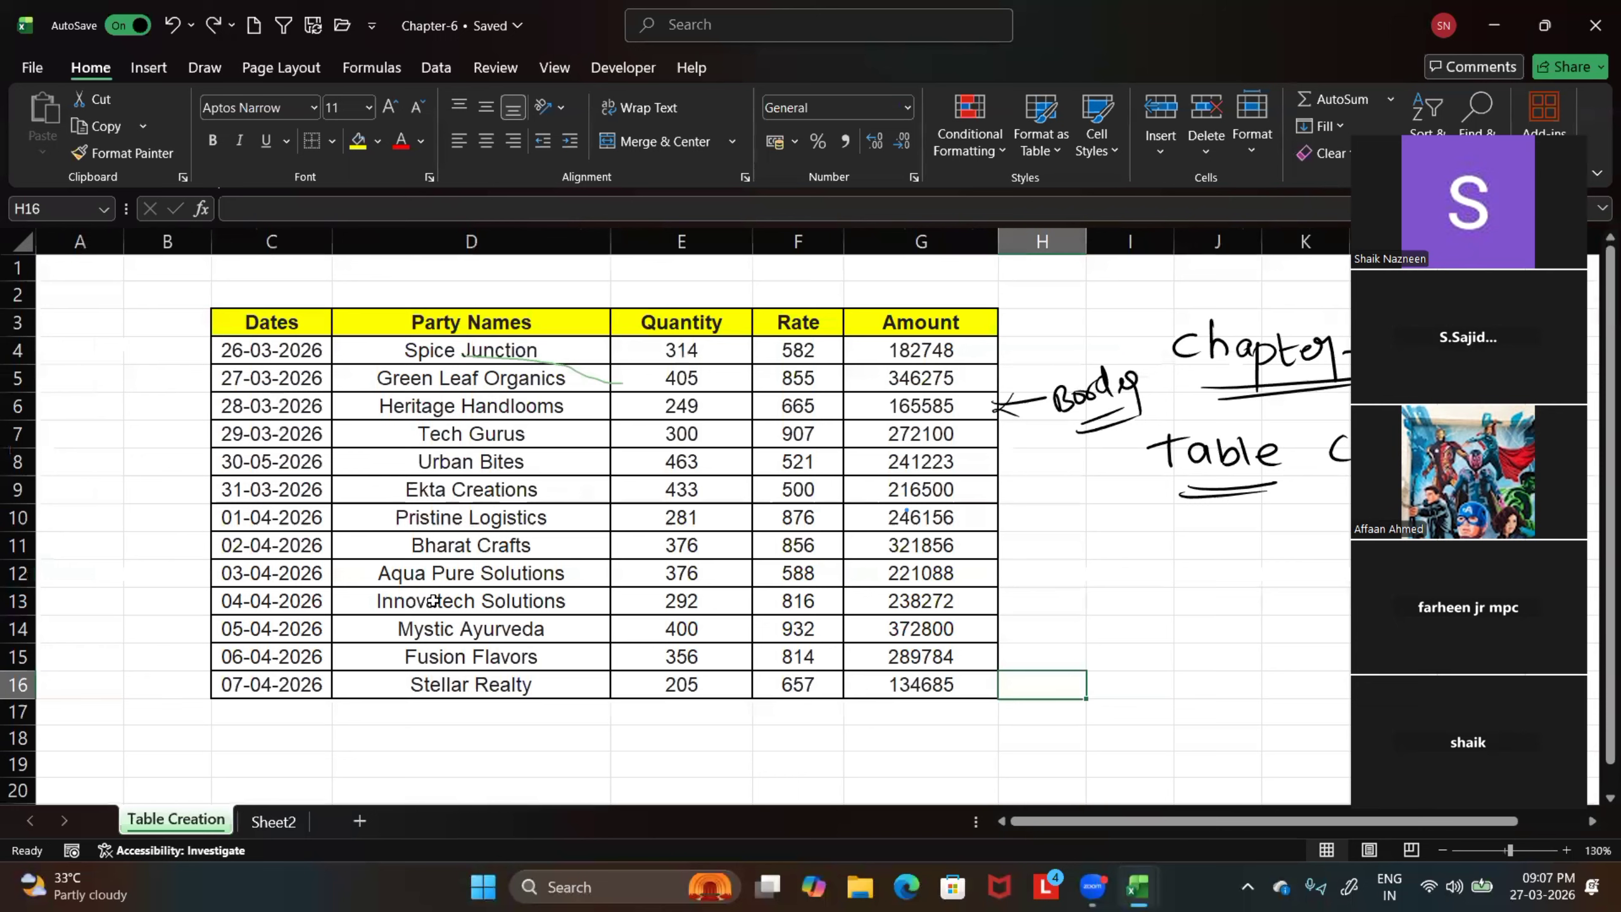
pyautogui.press('Up')
pyautogui.press('Up')
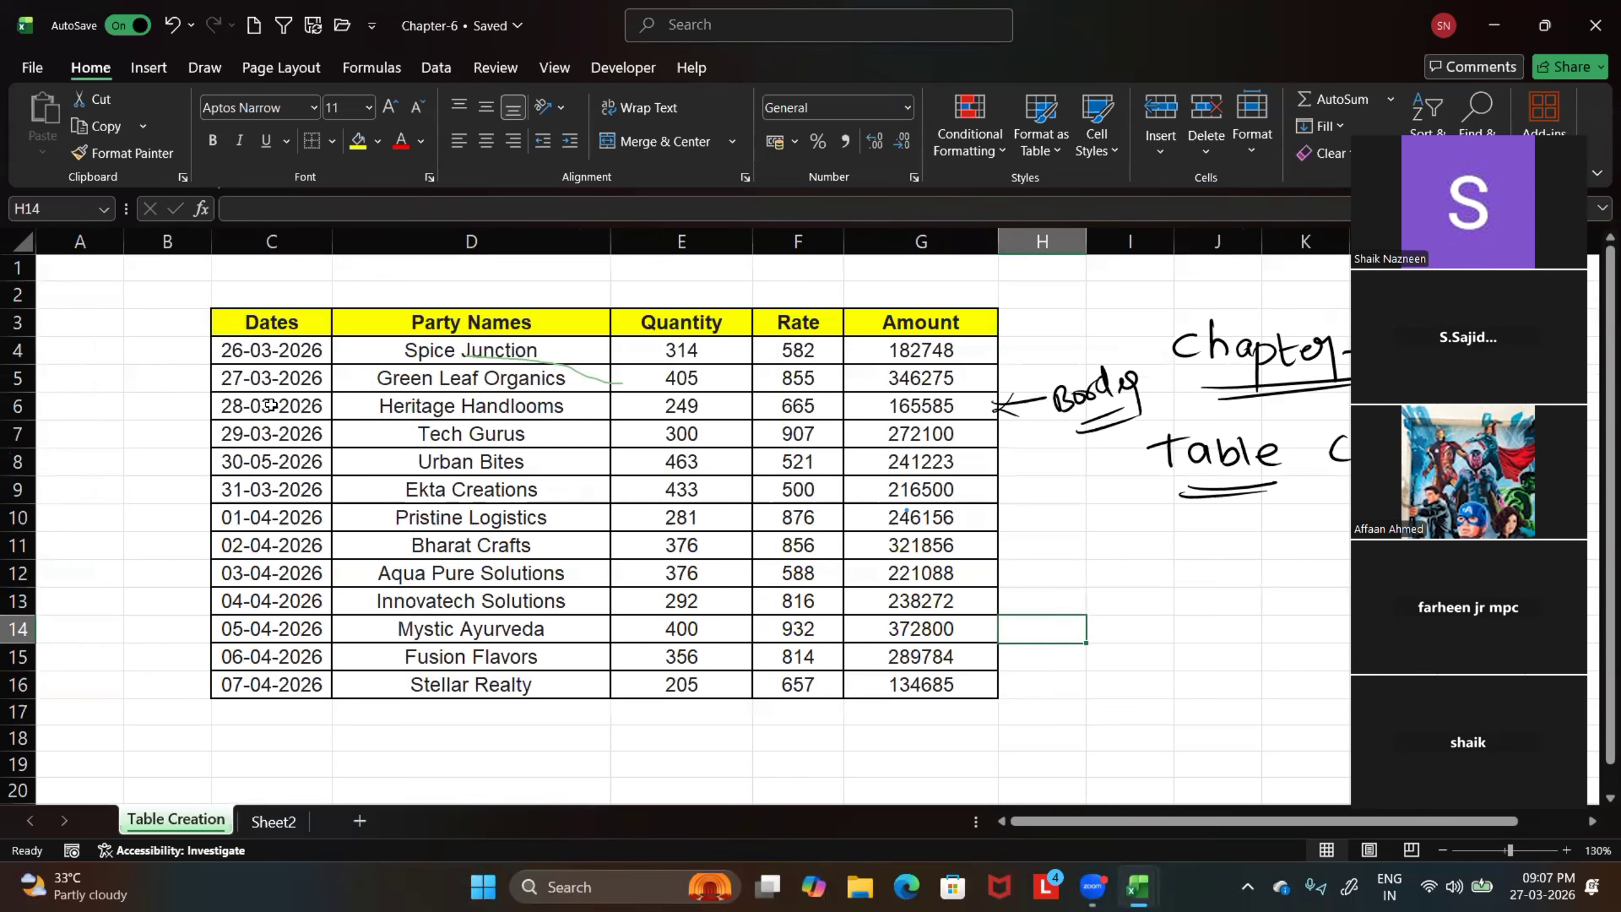
# Start creating a table from C3:G16, review the data range and headers option, and cancel it
pyautogui.click(261, 335)
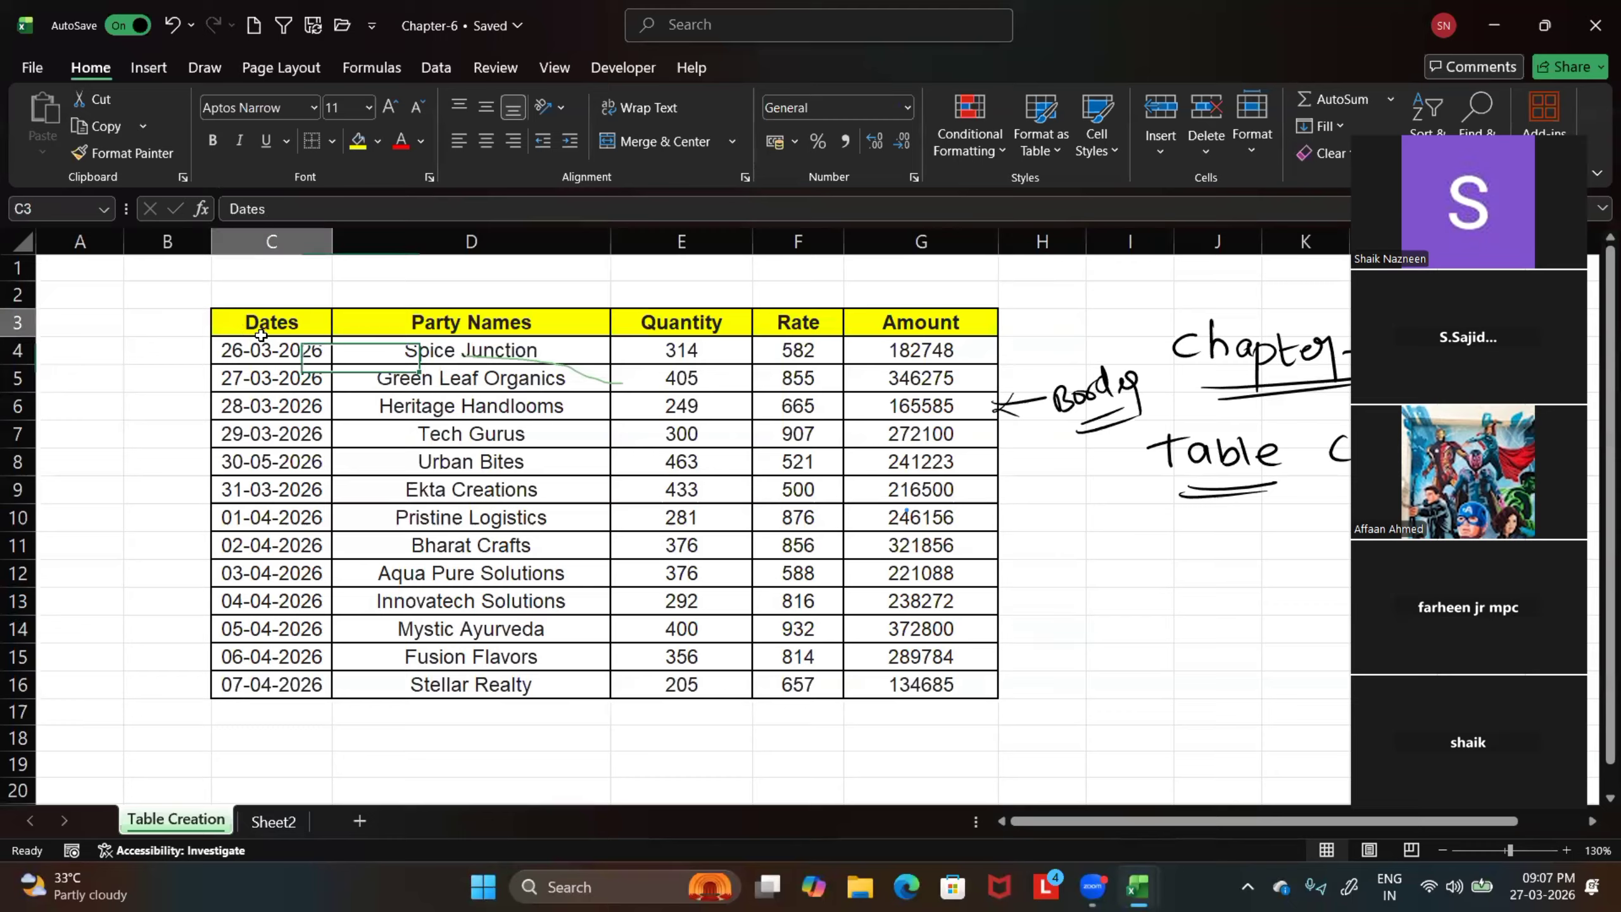
pyautogui.moveTo(261, 335); pyautogui.dragTo(916, 683)
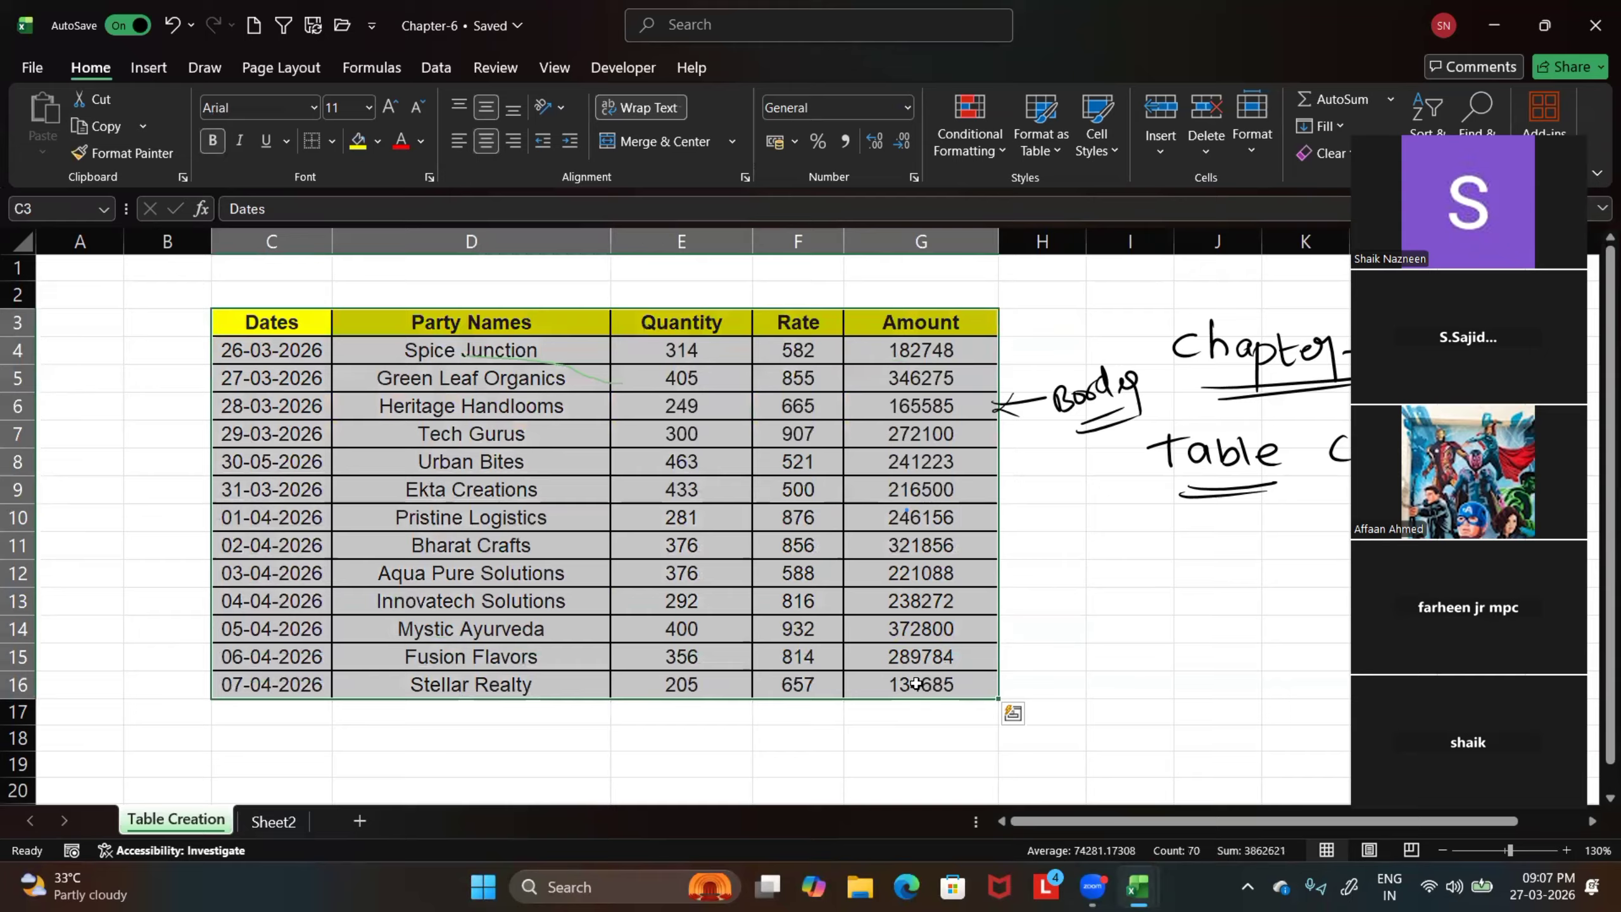
pyautogui.hotkey('ctrl', 't')
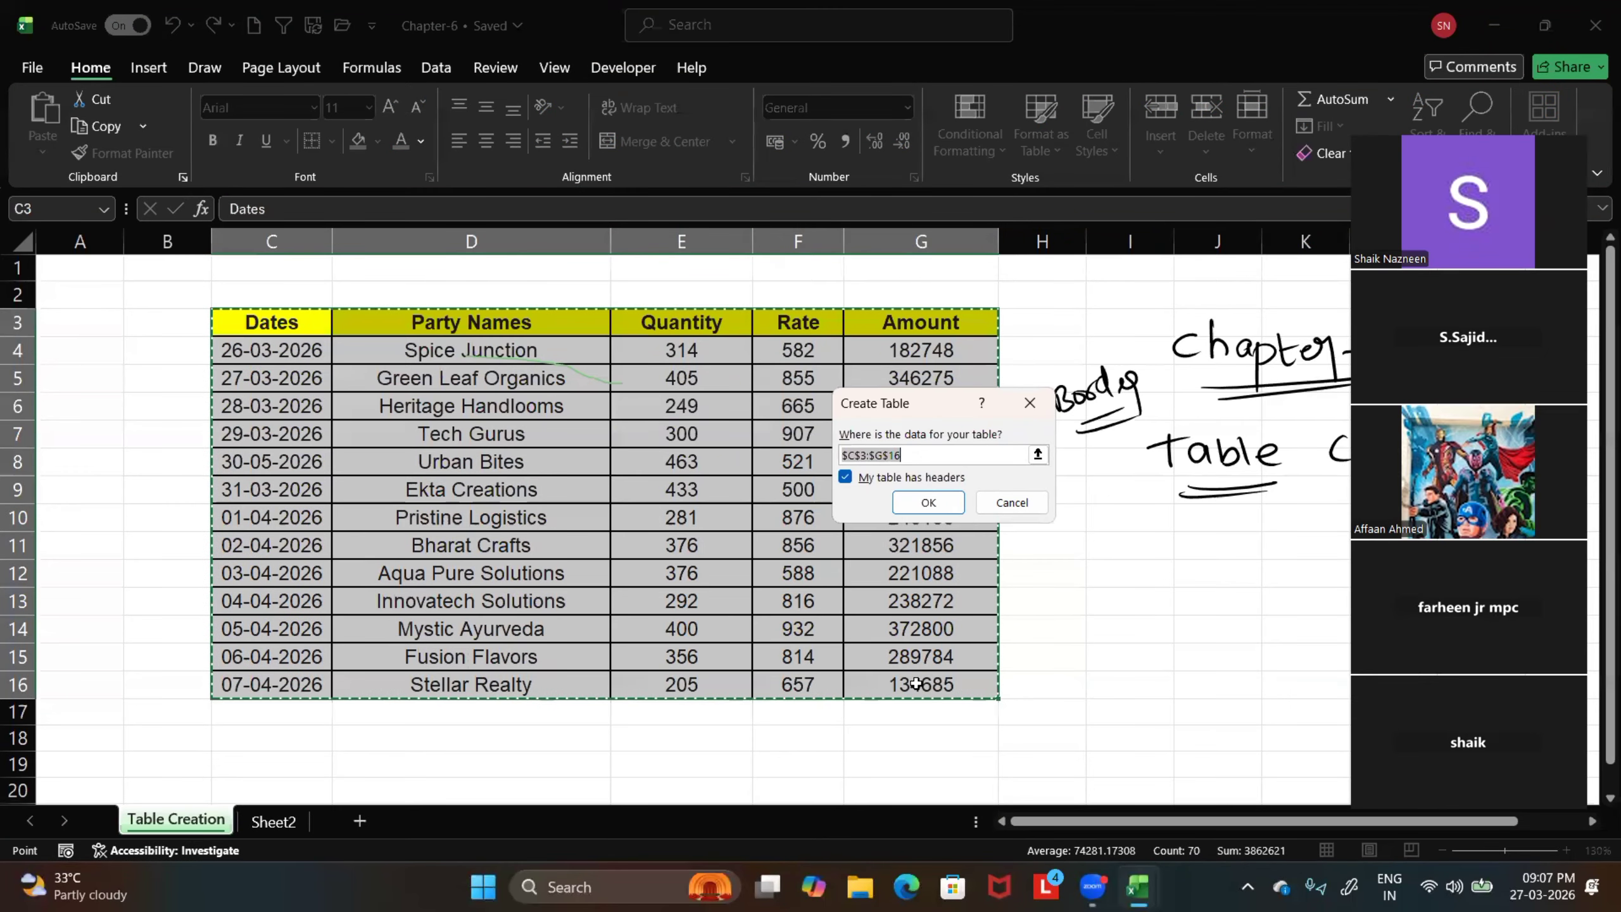
pyautogui.moveTo(912, 402); pyautogui.dragTo(555, 404)
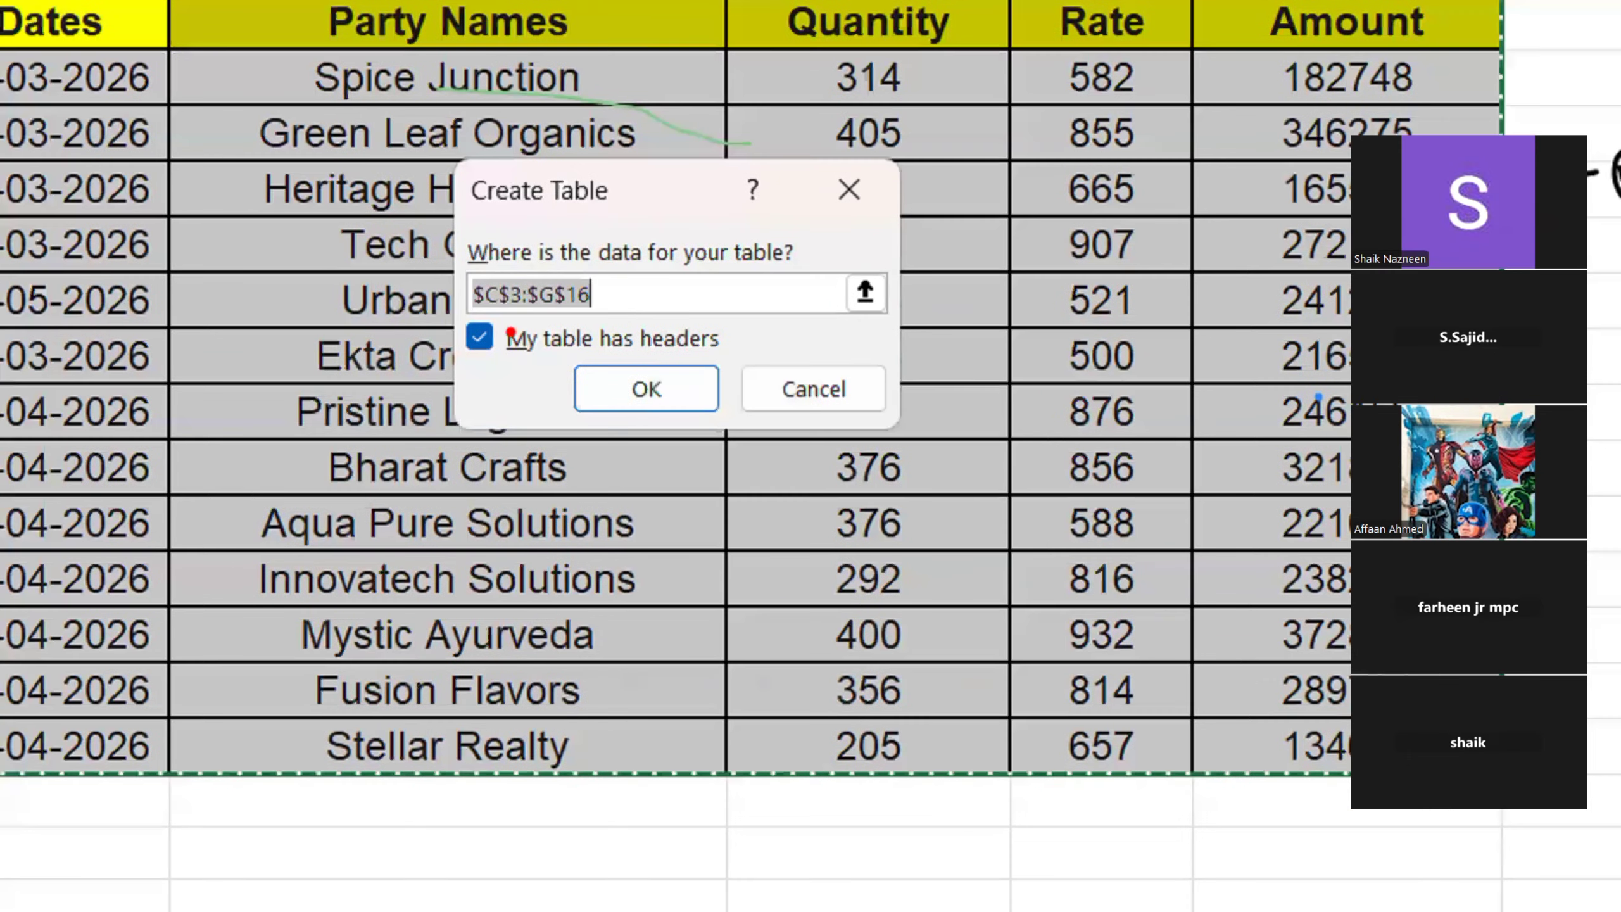
pyautogui.moveTo(552, 186)
pyautogui.mouseDown()
pyautogui.moveTo(593, 128)
pyautogui.moveTo(704, 43)
pyautogui.mouseUp()
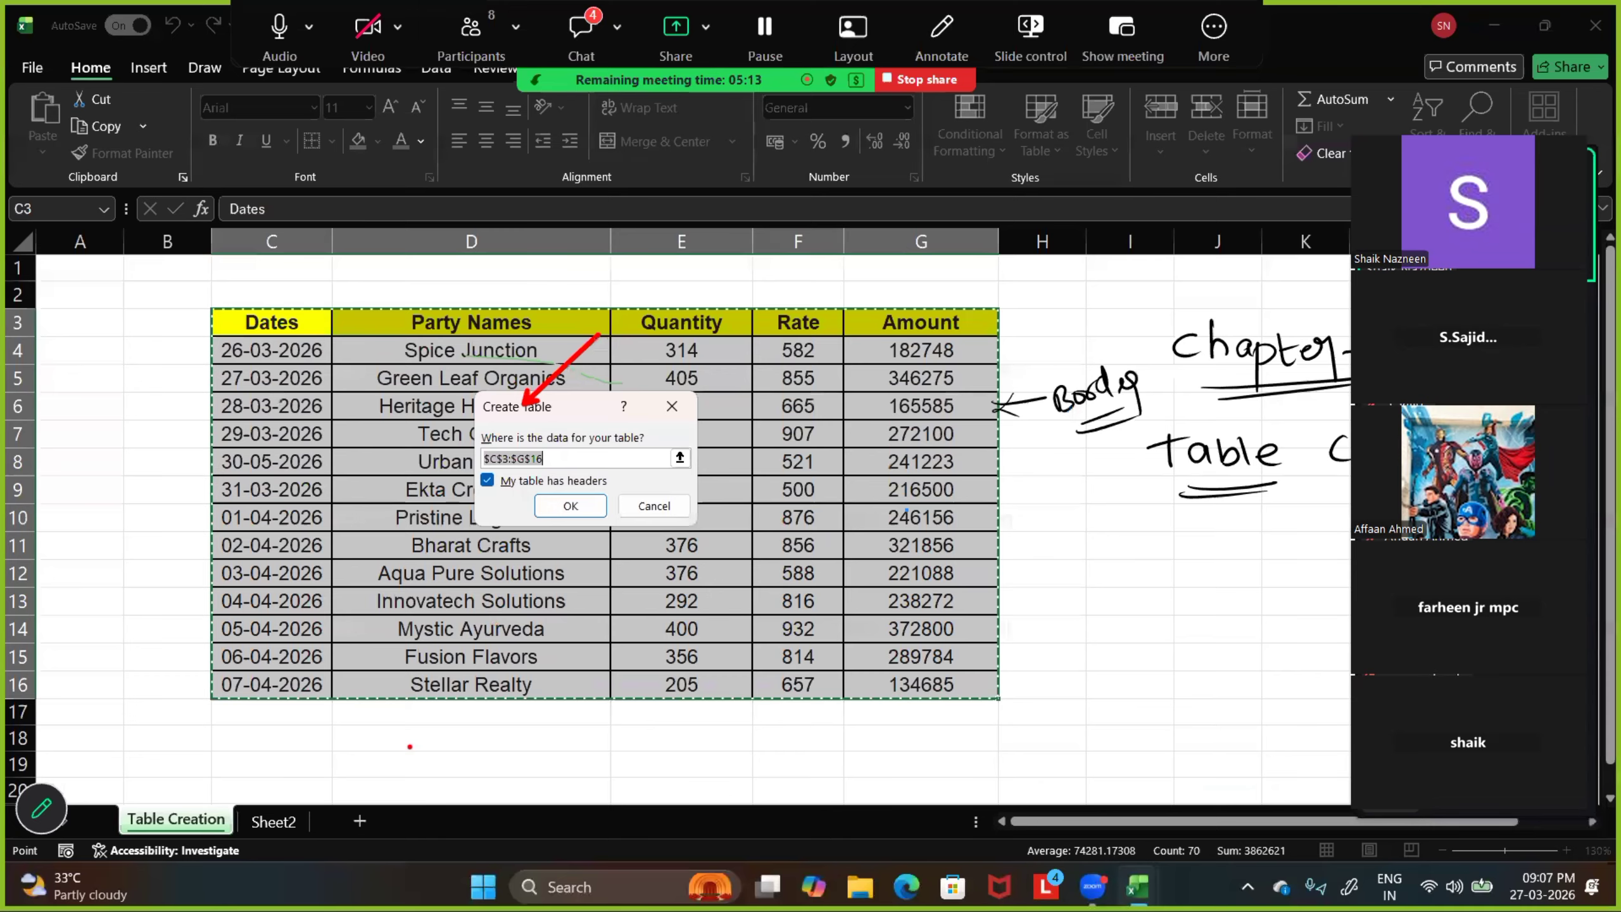
pyautogui.press('Escape')
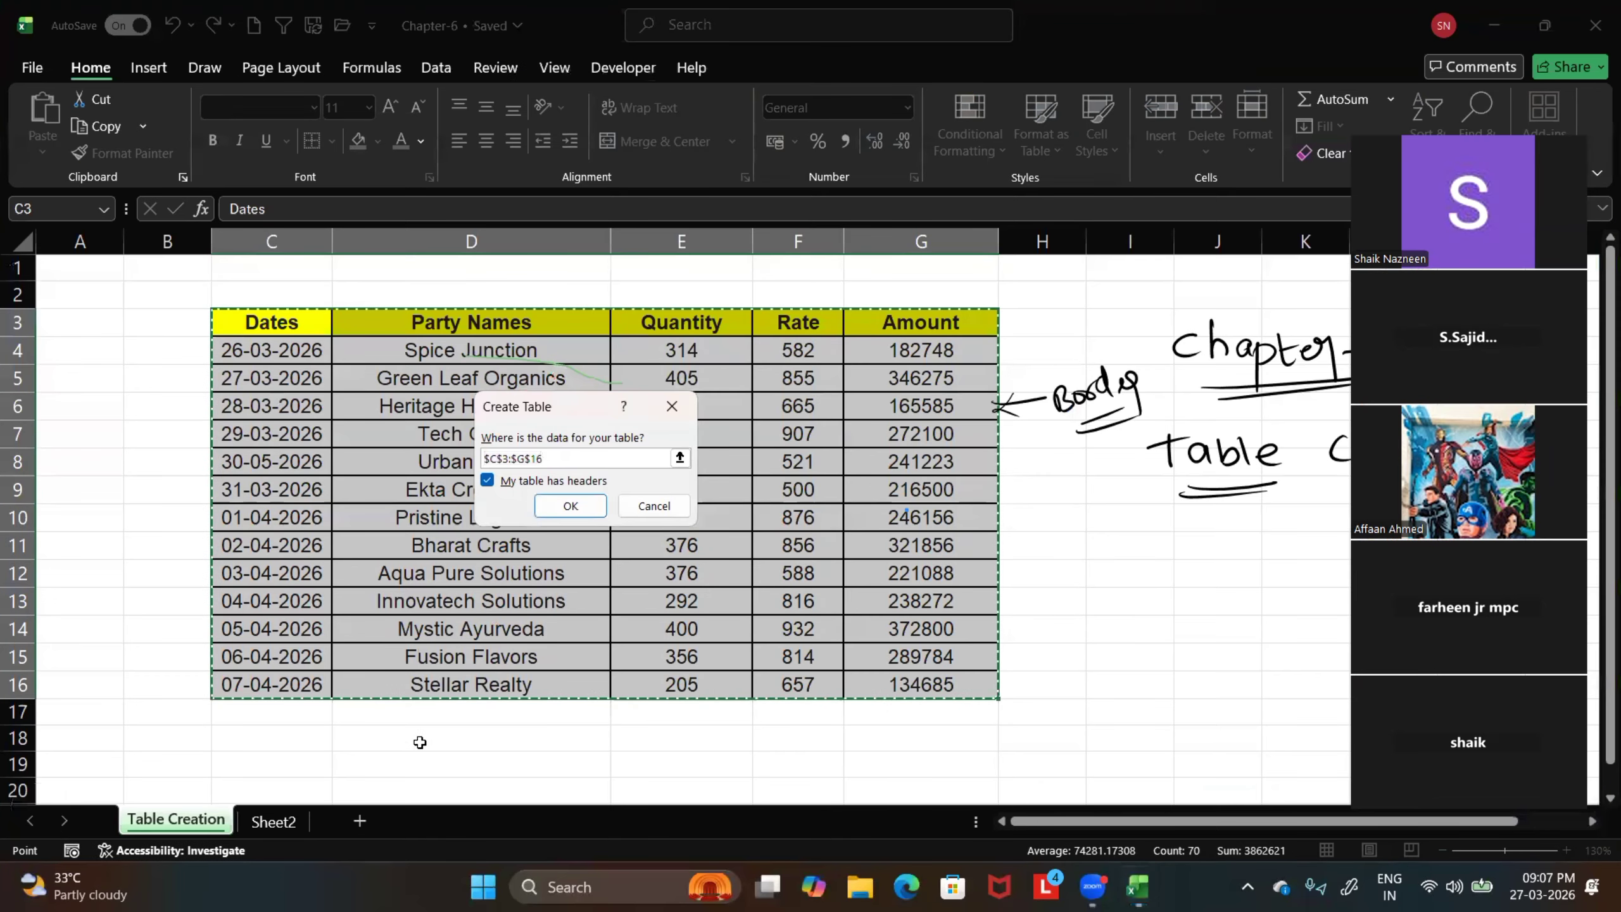
pyautogui.click(671, 406)
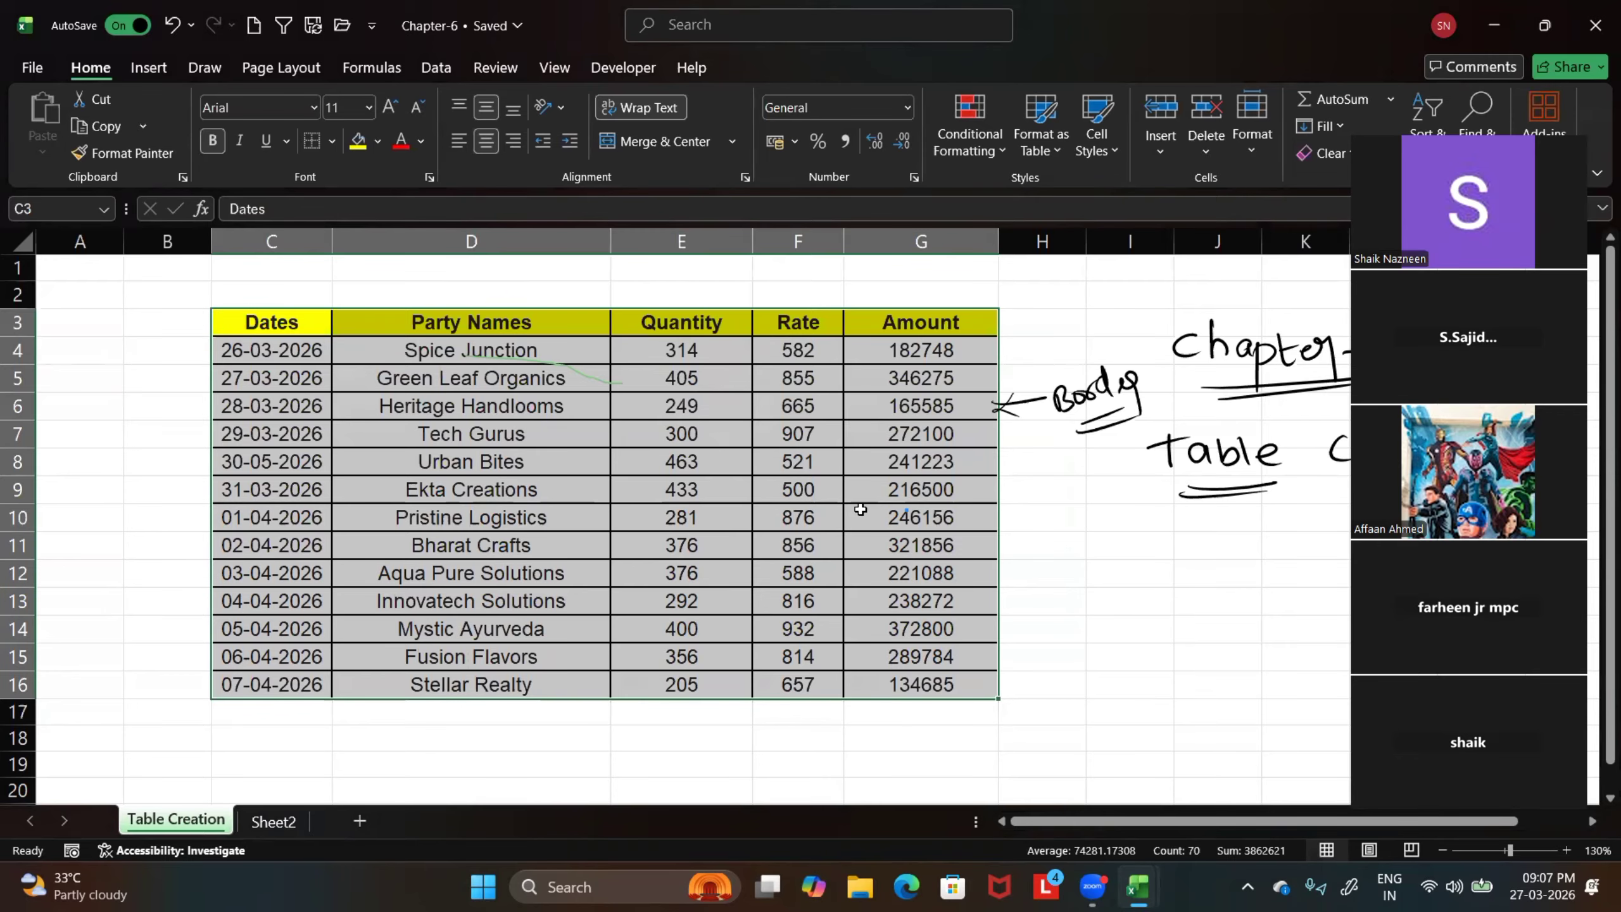
# Draw ink arrows at both ends of the header row and above Dates, Party Names, Quantity, Rate and Amount
pyautogui.moveTo(1082, 307); pyautogui.dragTo(989, 316)
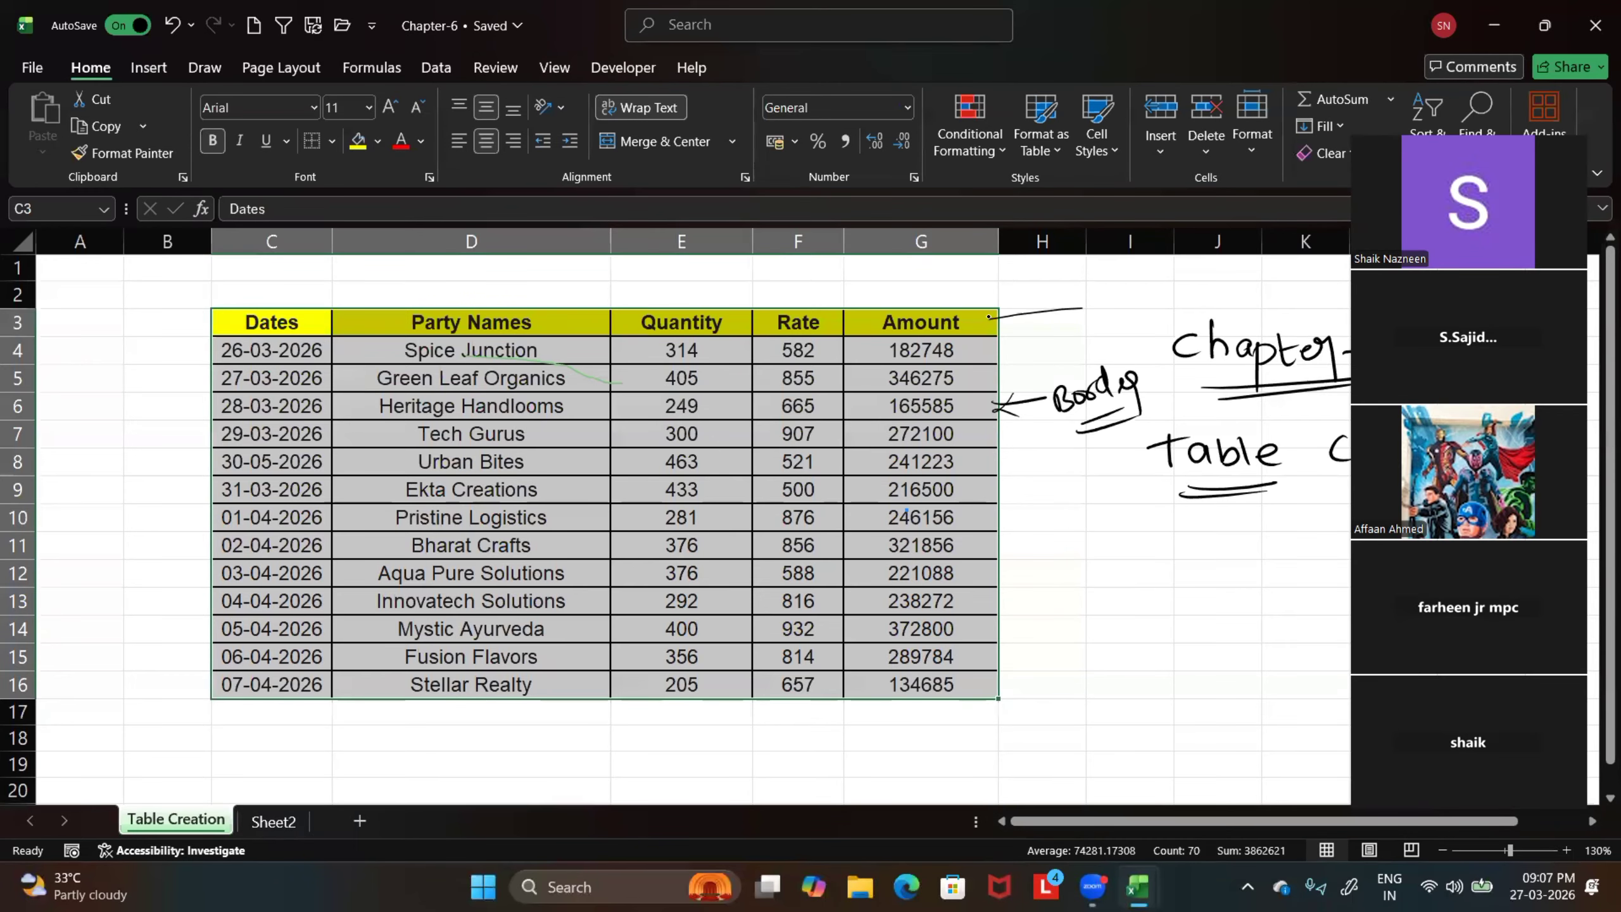
pyautogui.moveTo(172, 330); pyautogui.dragTo(211, 326)
pyautogui.moveTo(193, 322); pyautogui.dragTo(201, 345)
pyautogui.moveTo(260, 291); pyautogui.dragTo(257, 309)
pyautogui.moveTo(266, 289); pyautogui.dragTo(265, 304)
pyautogui.moveTo(425, 291); pyautogui.dragTo(426, 311)
pyautogui.moveTo(668, 289)
pyautogui.mouseDown()
pyautogui.moveTo(666, 316)
pyautogui.moveTo(685, 307)
pyautogui.mouseUp()
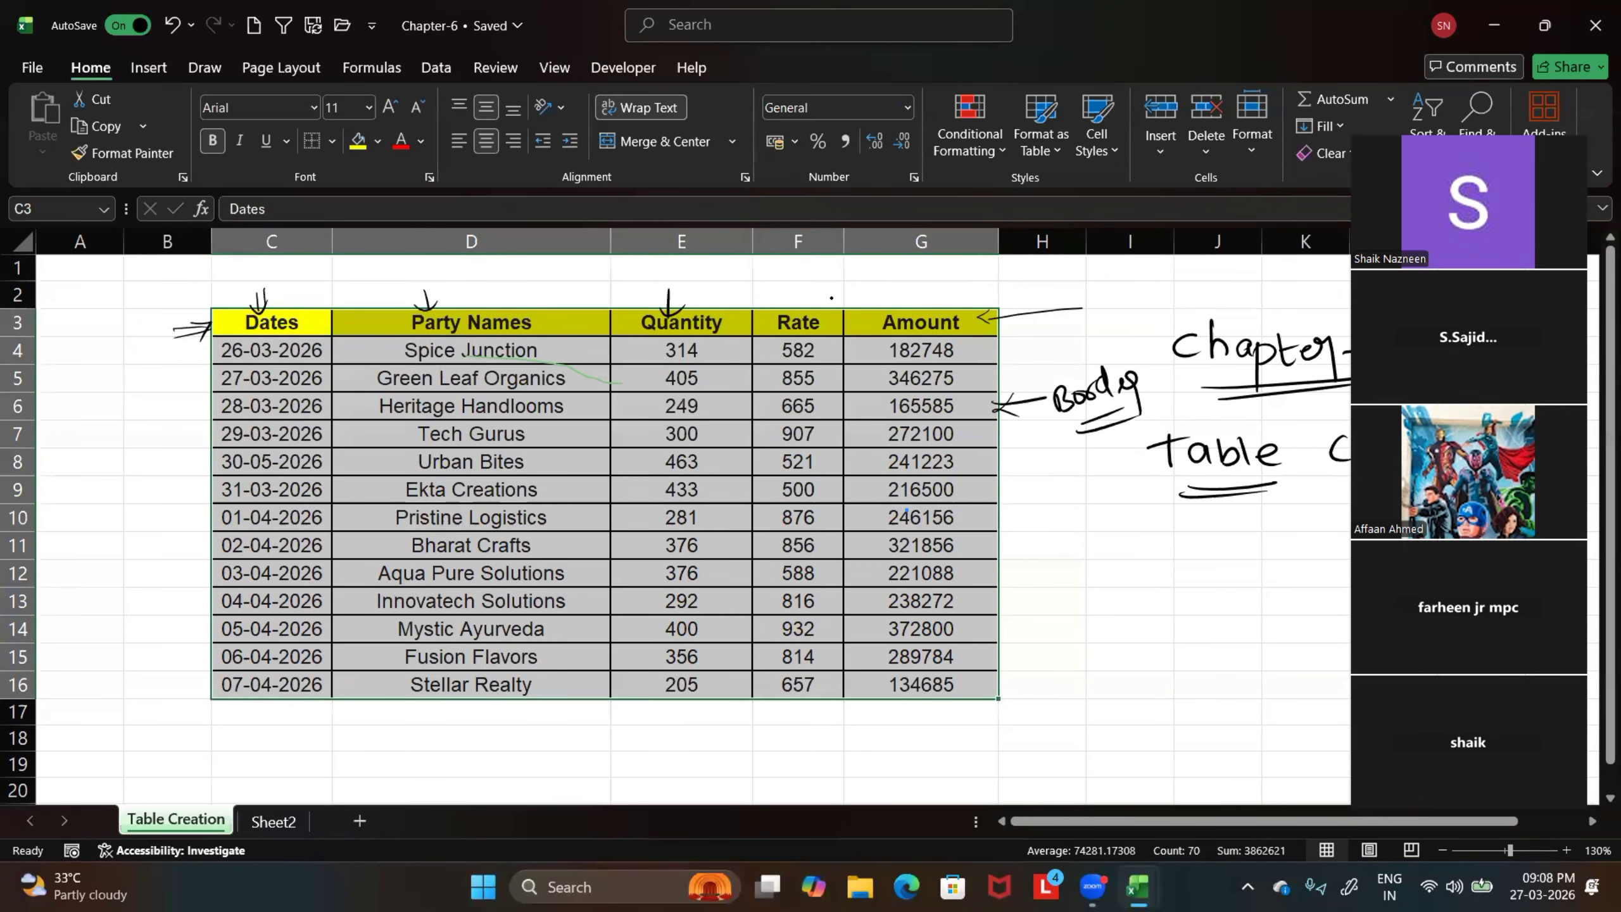
pyautogui.moveTo(797, 288); pyautogui.dragTo(799, 311)
pyautogui.moveTo(790, 301); pyautogui.dragTo(907, 315)
pyautogui.moveTo(897, 306); pyautogui.dragTo(921, 304)
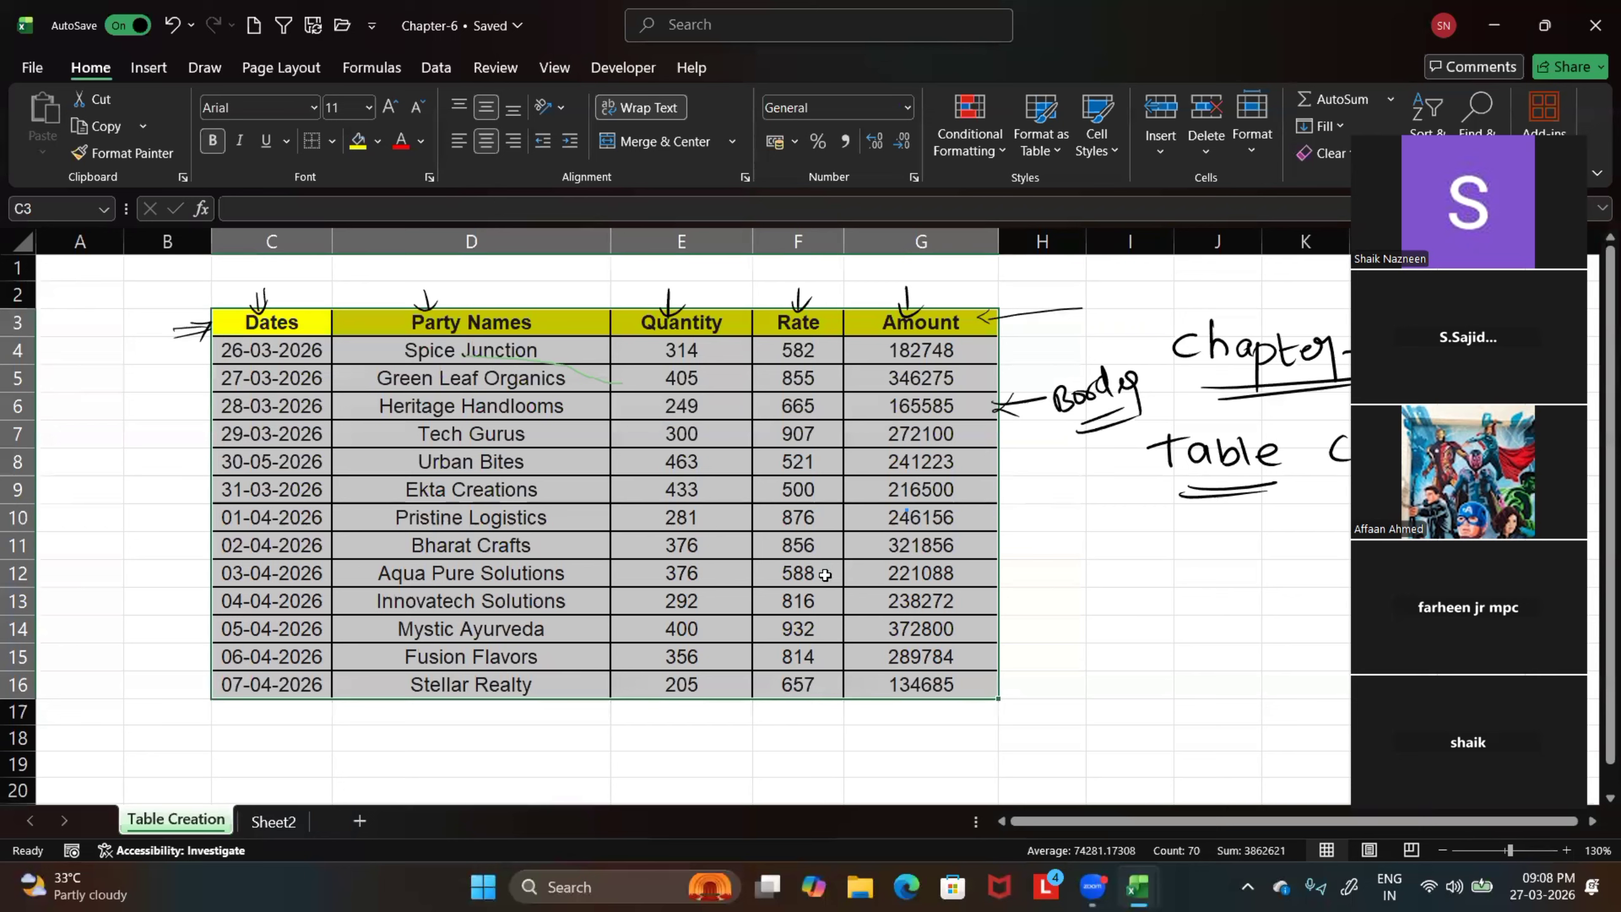
# Convert the bordered sales range C3:G16 into a table that uses its first row as headers
pyautogui.hotkey('ctrl', 't')
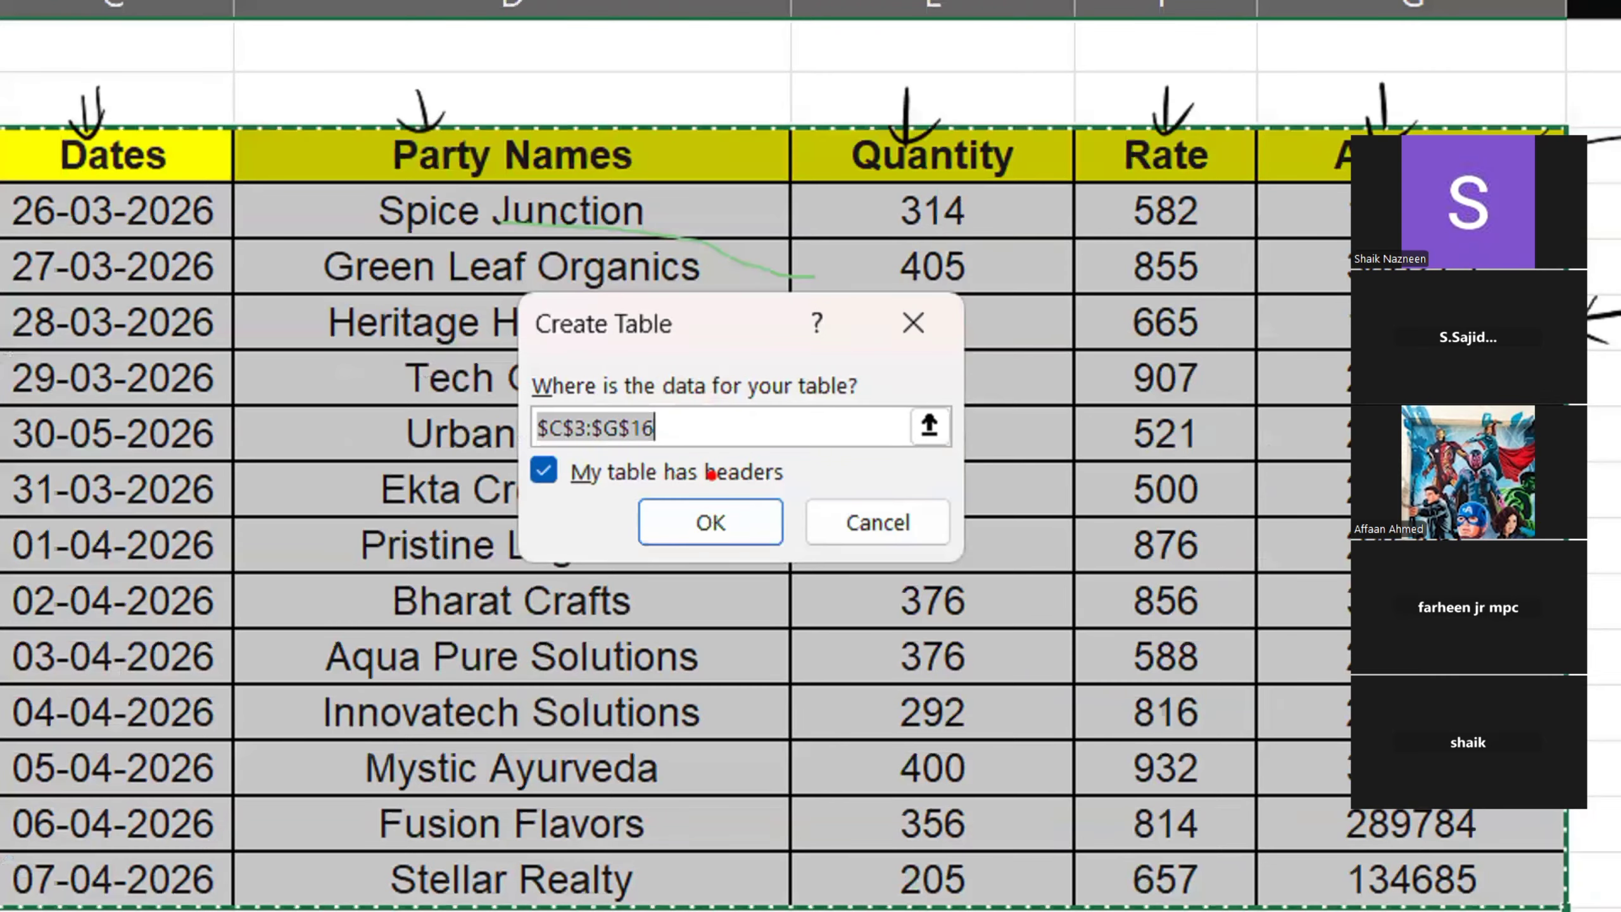
pyautogui.moveTo(544, 482); pyautogui.dragTo(505, 599)
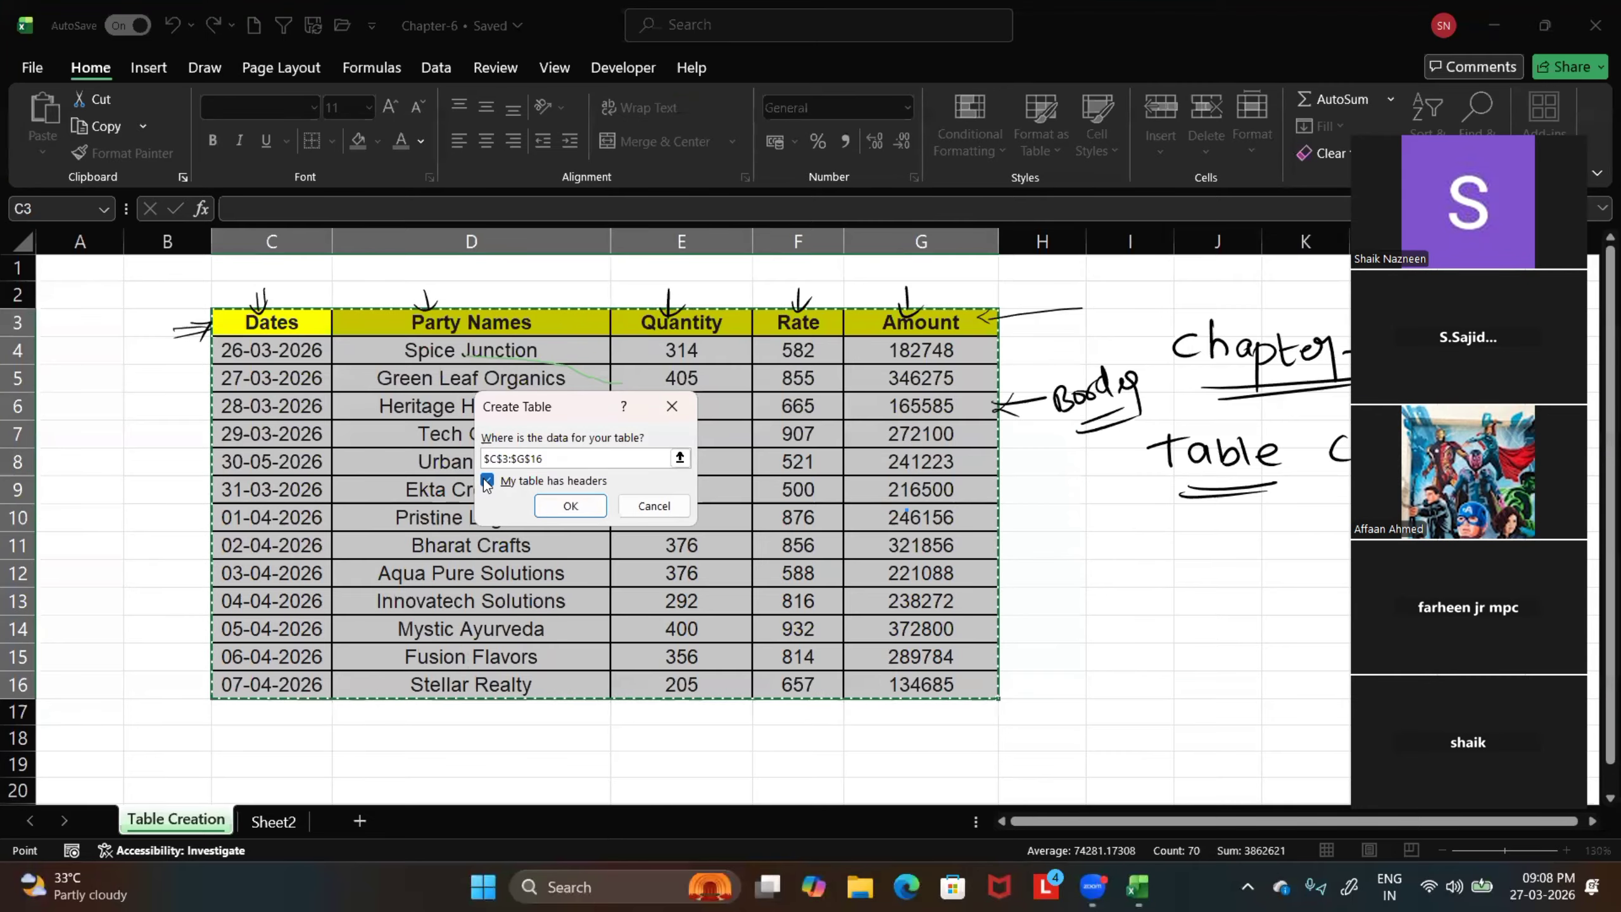
pyautogui.click(485, 479)
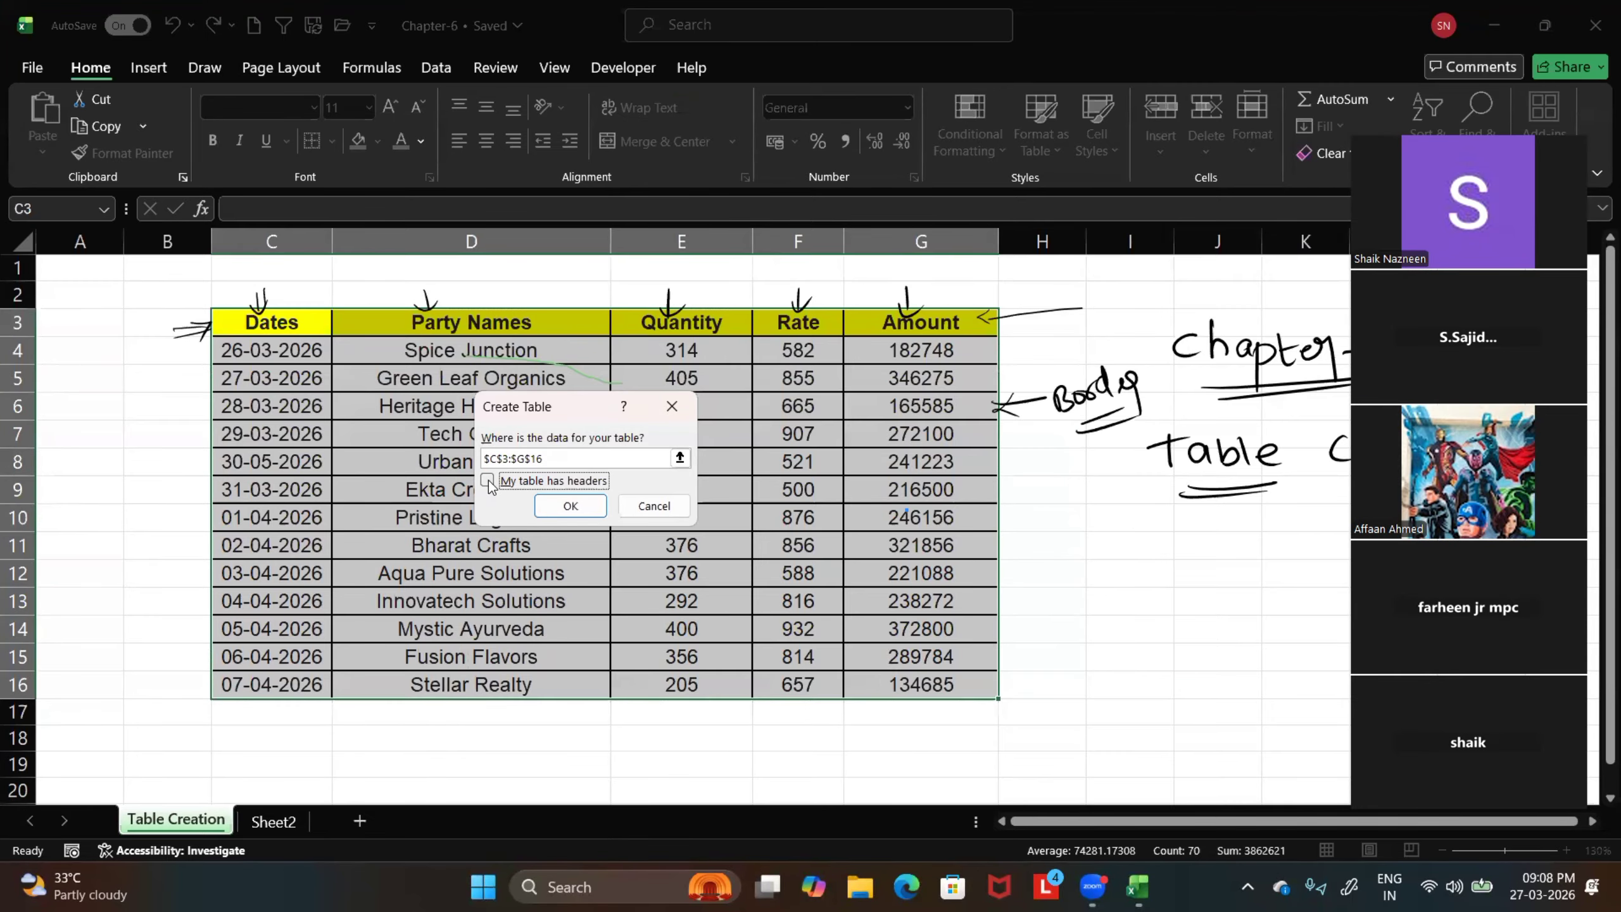
pyautogui.click(488, 482)
pyautogui.click(565, 505)
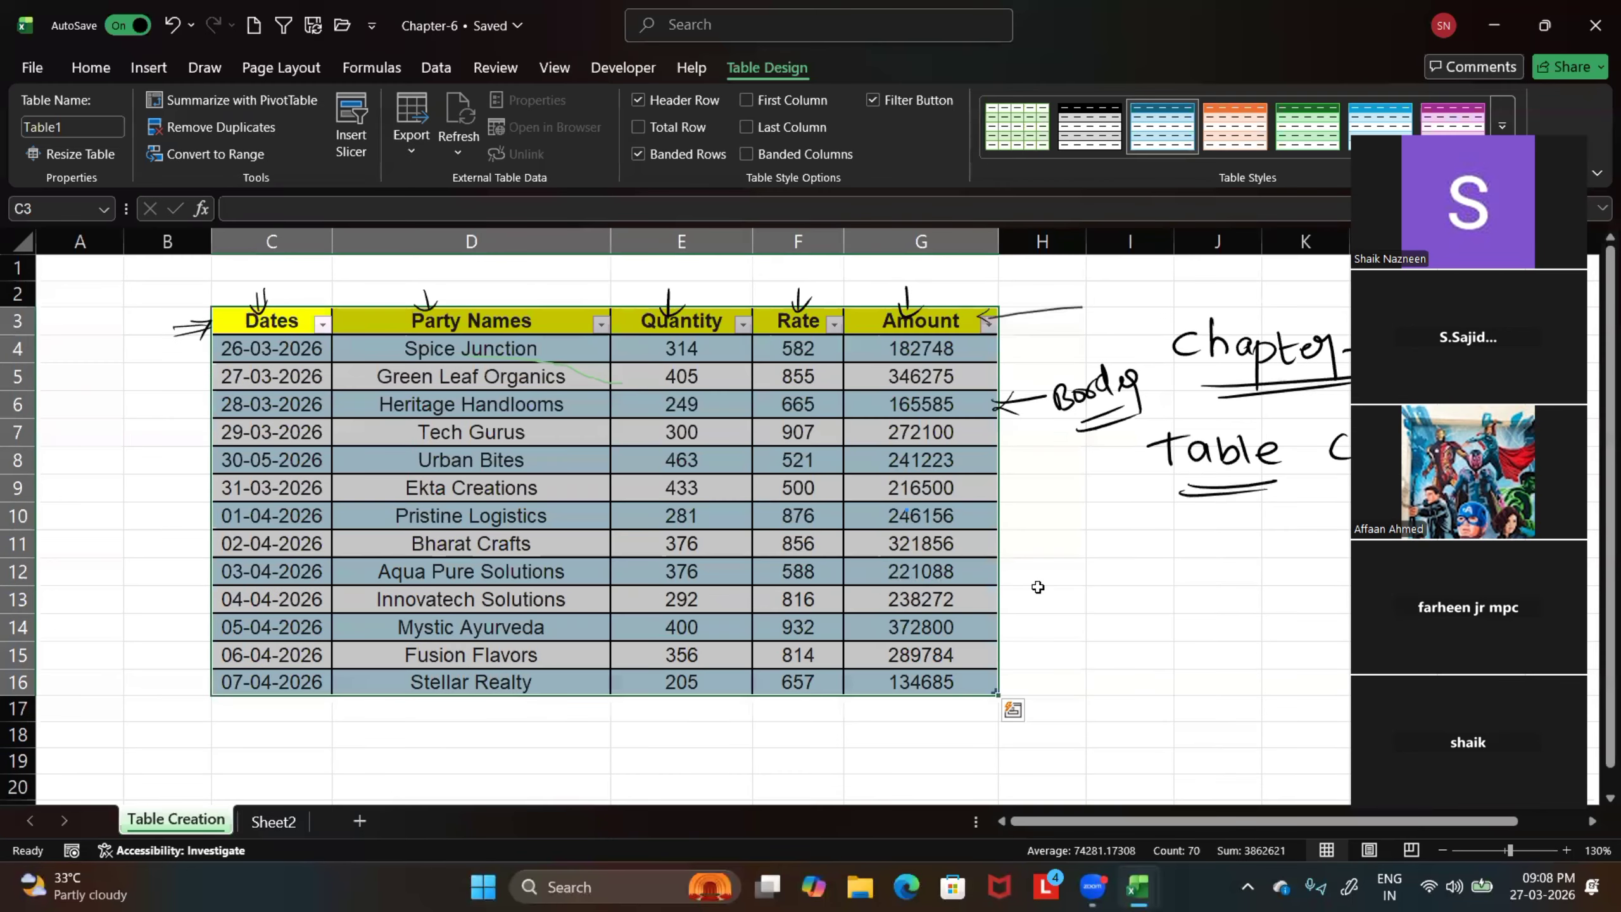
pyautogui.click(1094, 580)
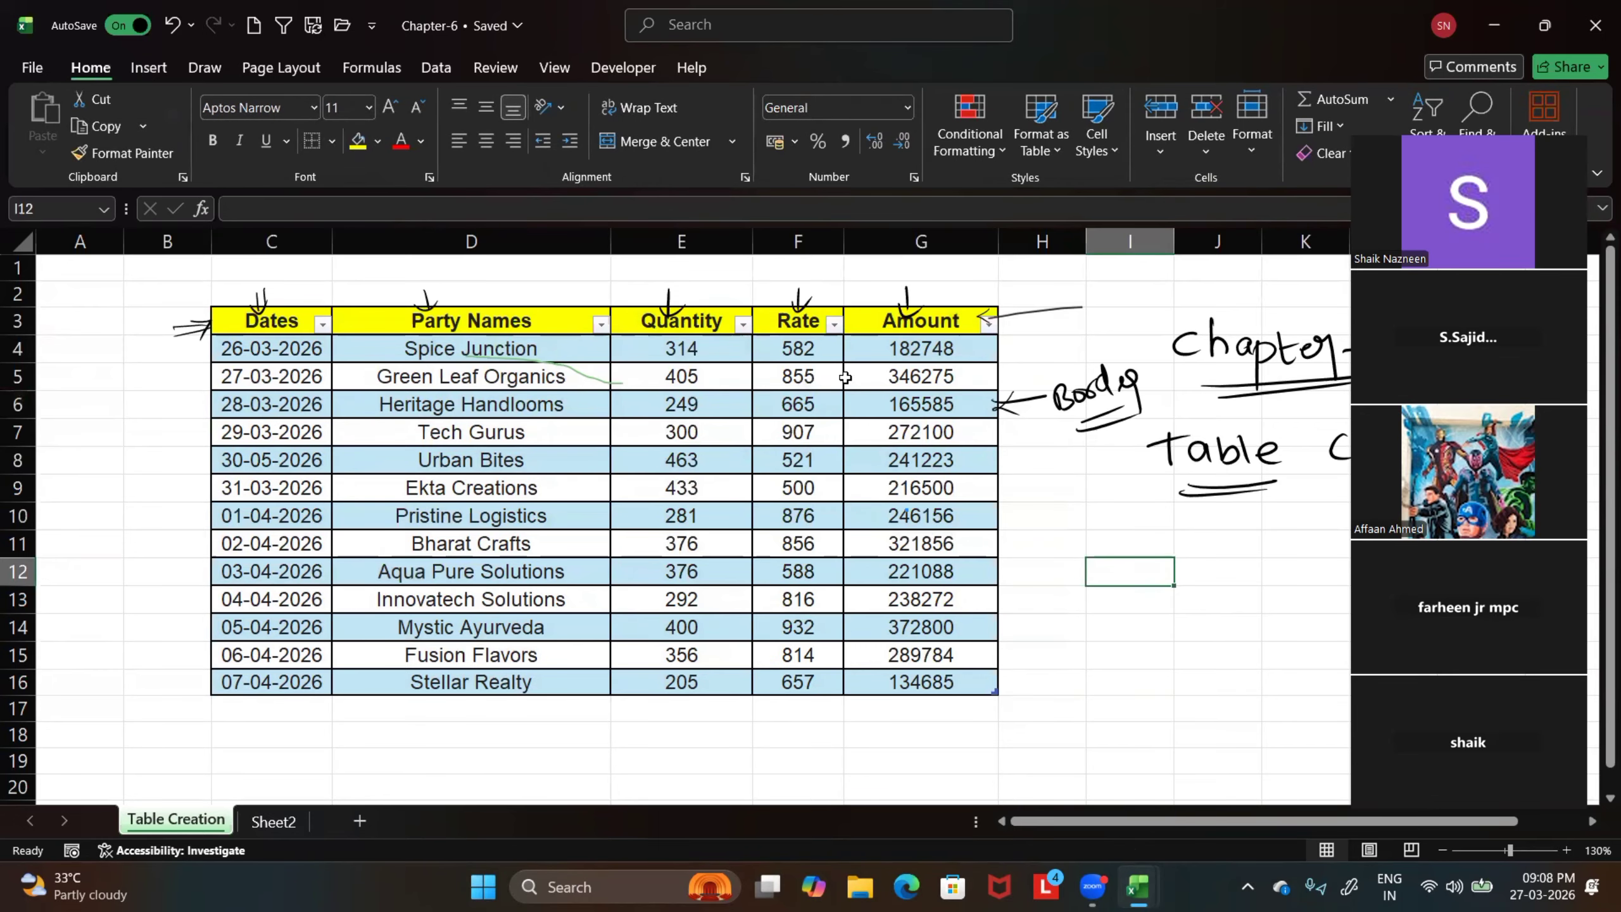
# Undo the table creation to compare the plain range, and redo it
pyautogui.click(172, 25)
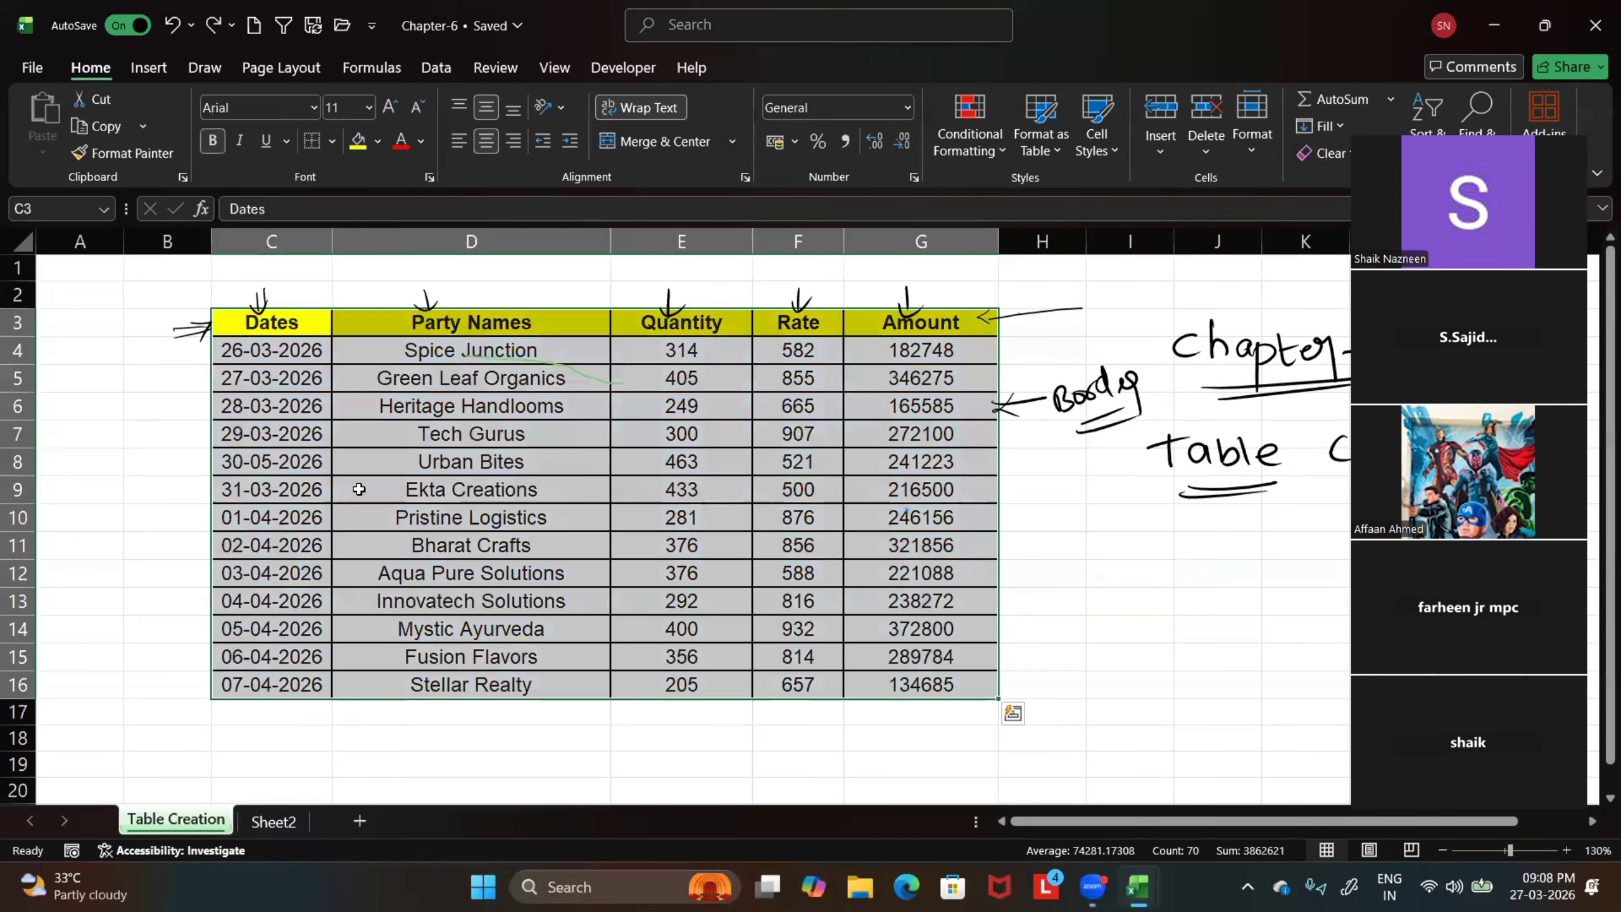
pyautogui.click(1046, 568)
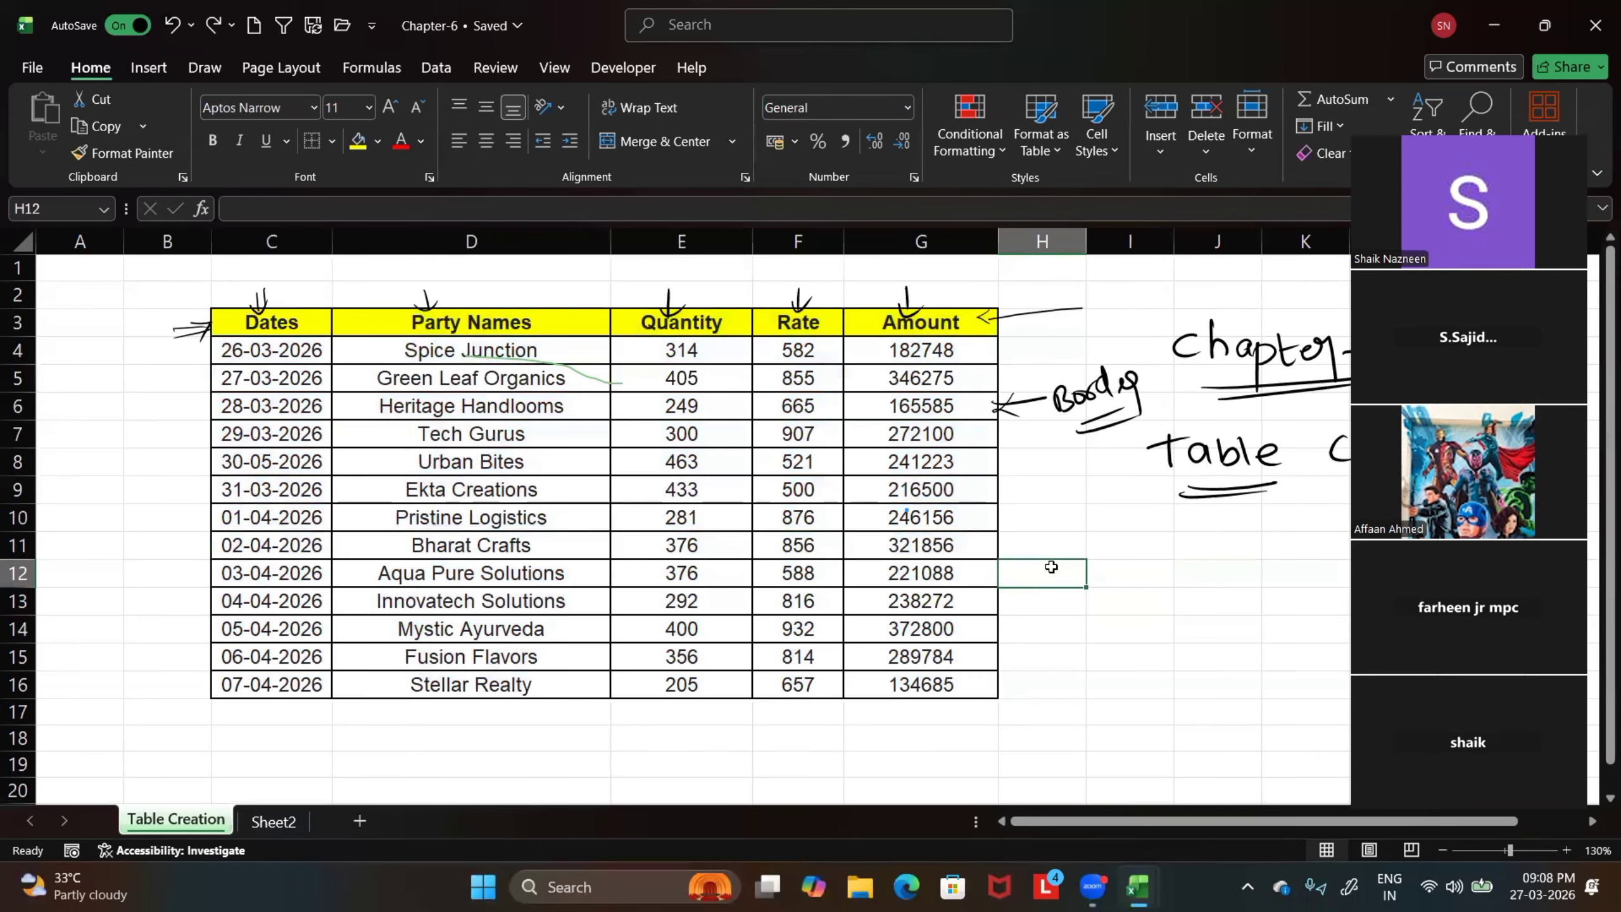
pyautogui.click(214, 28)
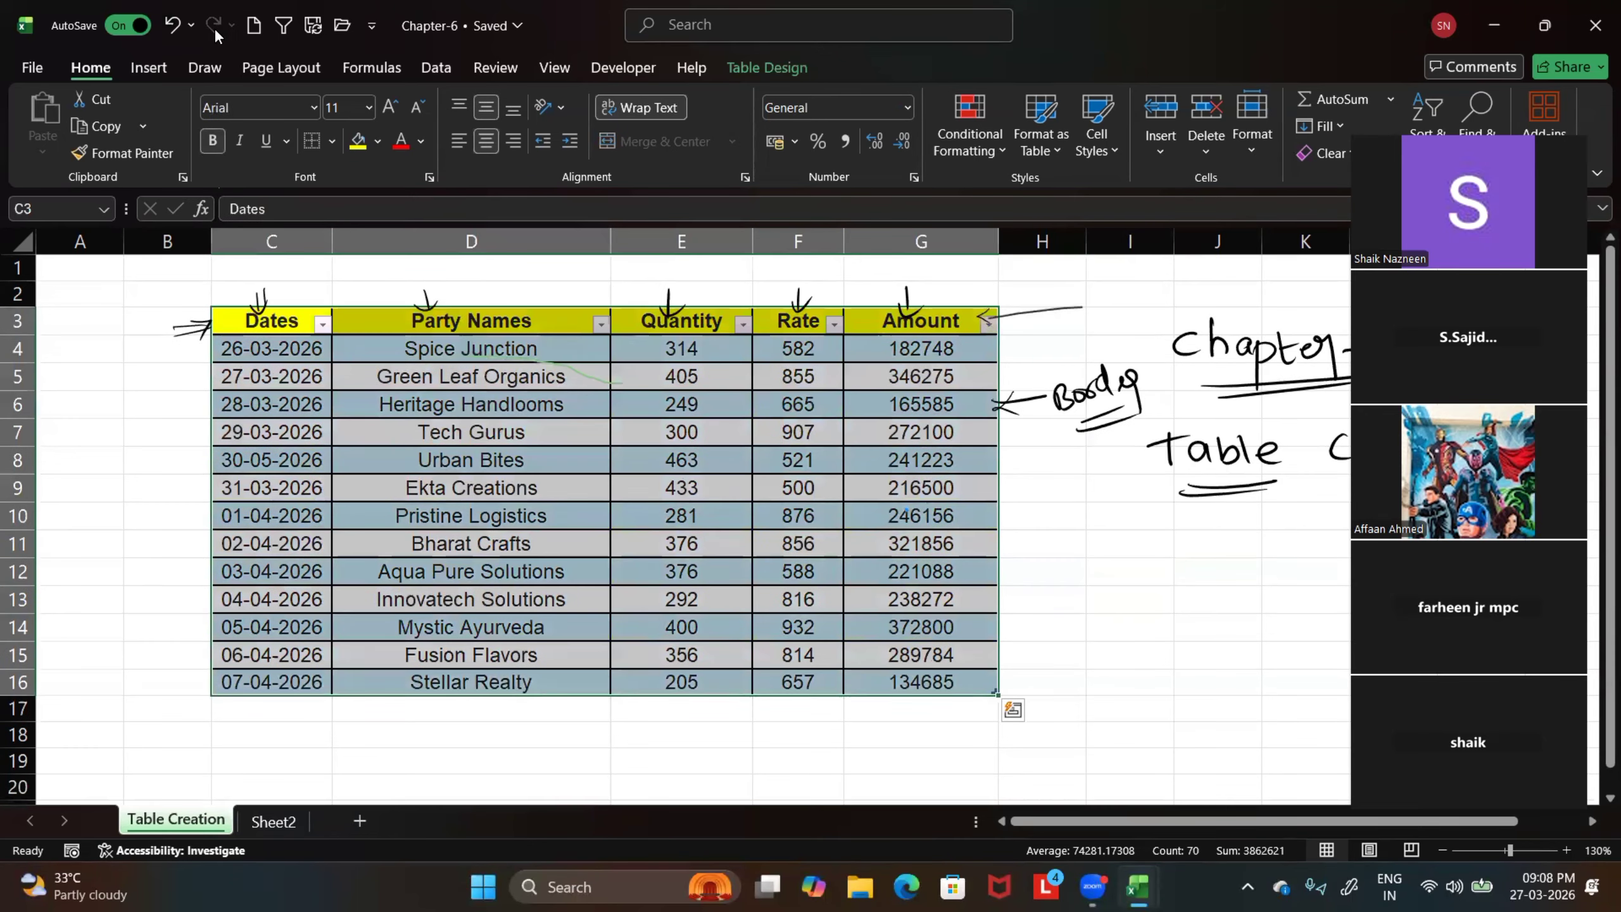
pyautogui.click(137, 701)
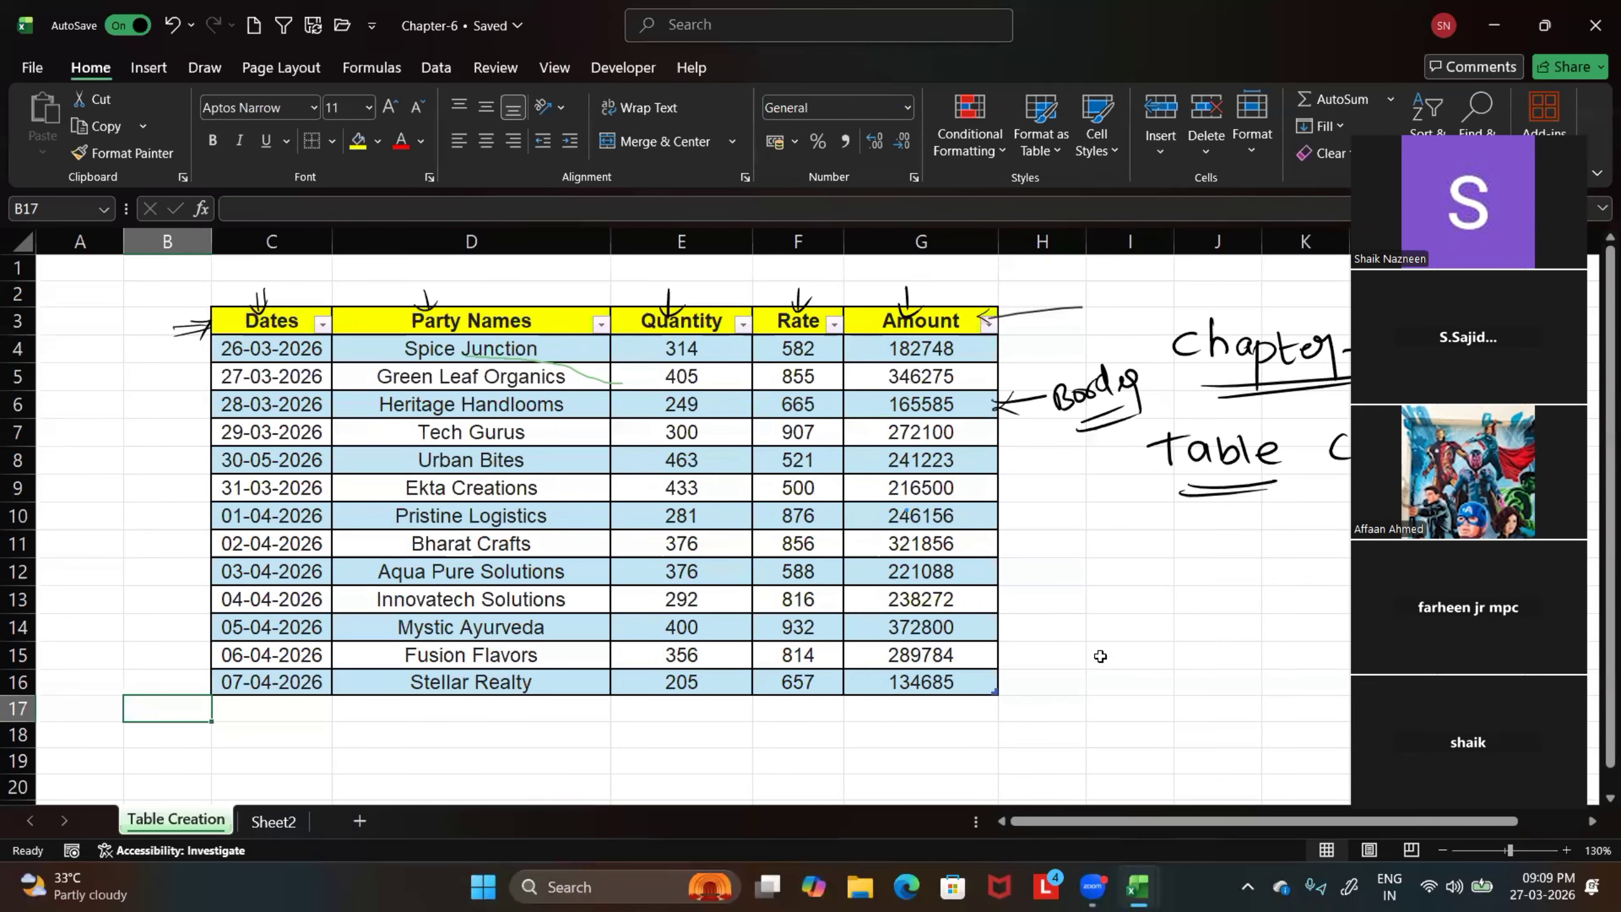
pyautogui.click(1120, 561)
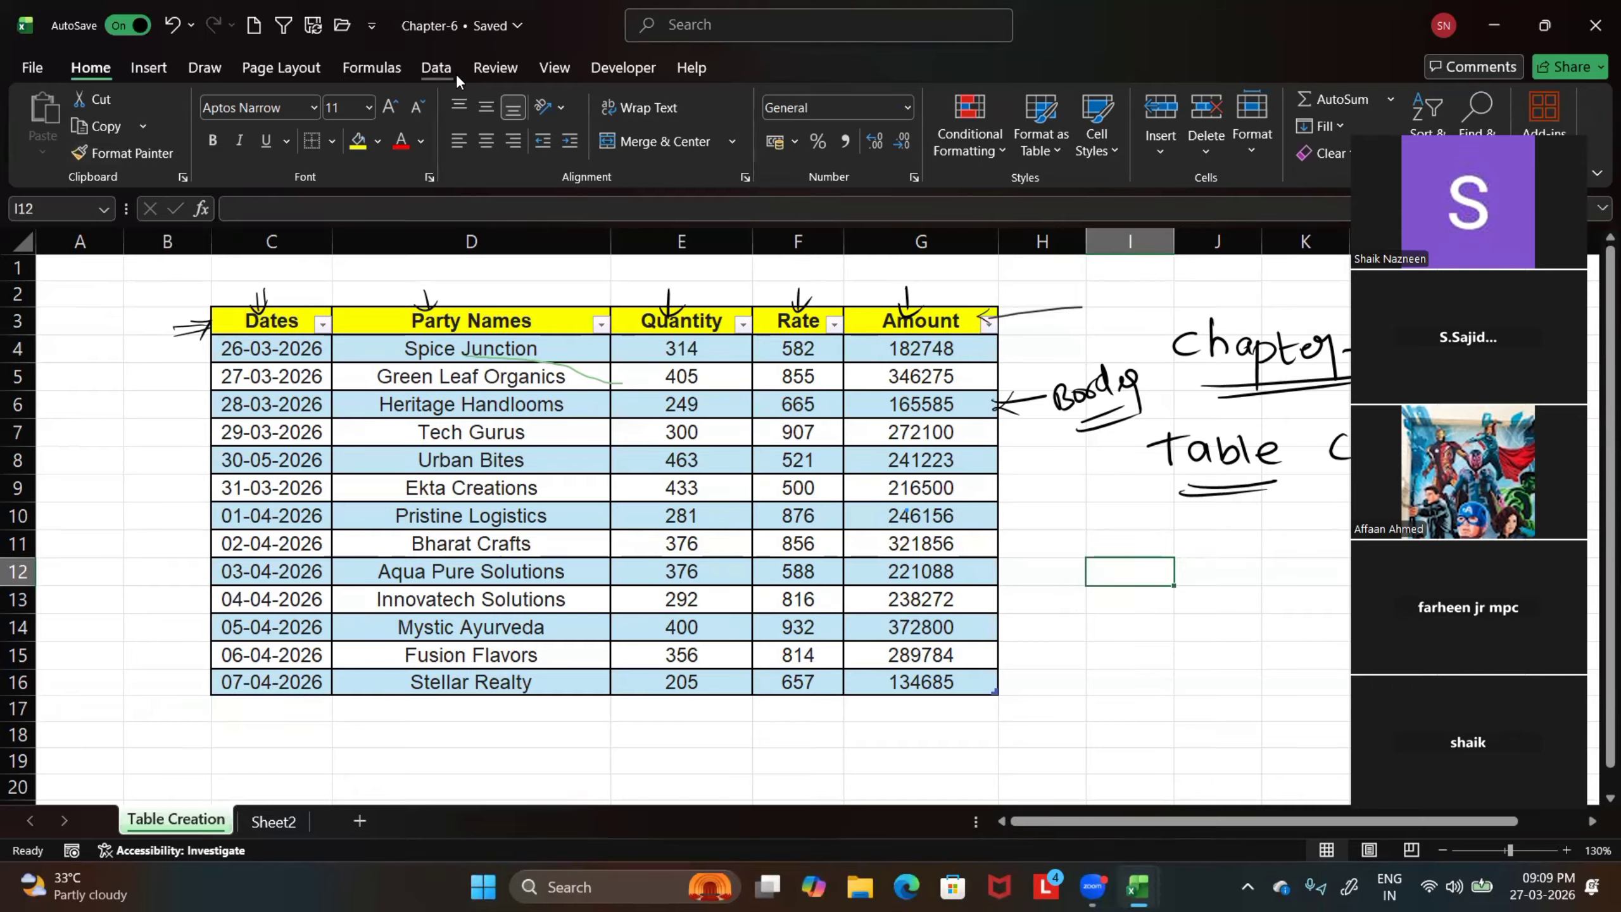
# Apply a light purple banded-row table style to the sales table and look over the other available styles
pyautogui.click(418, 516)
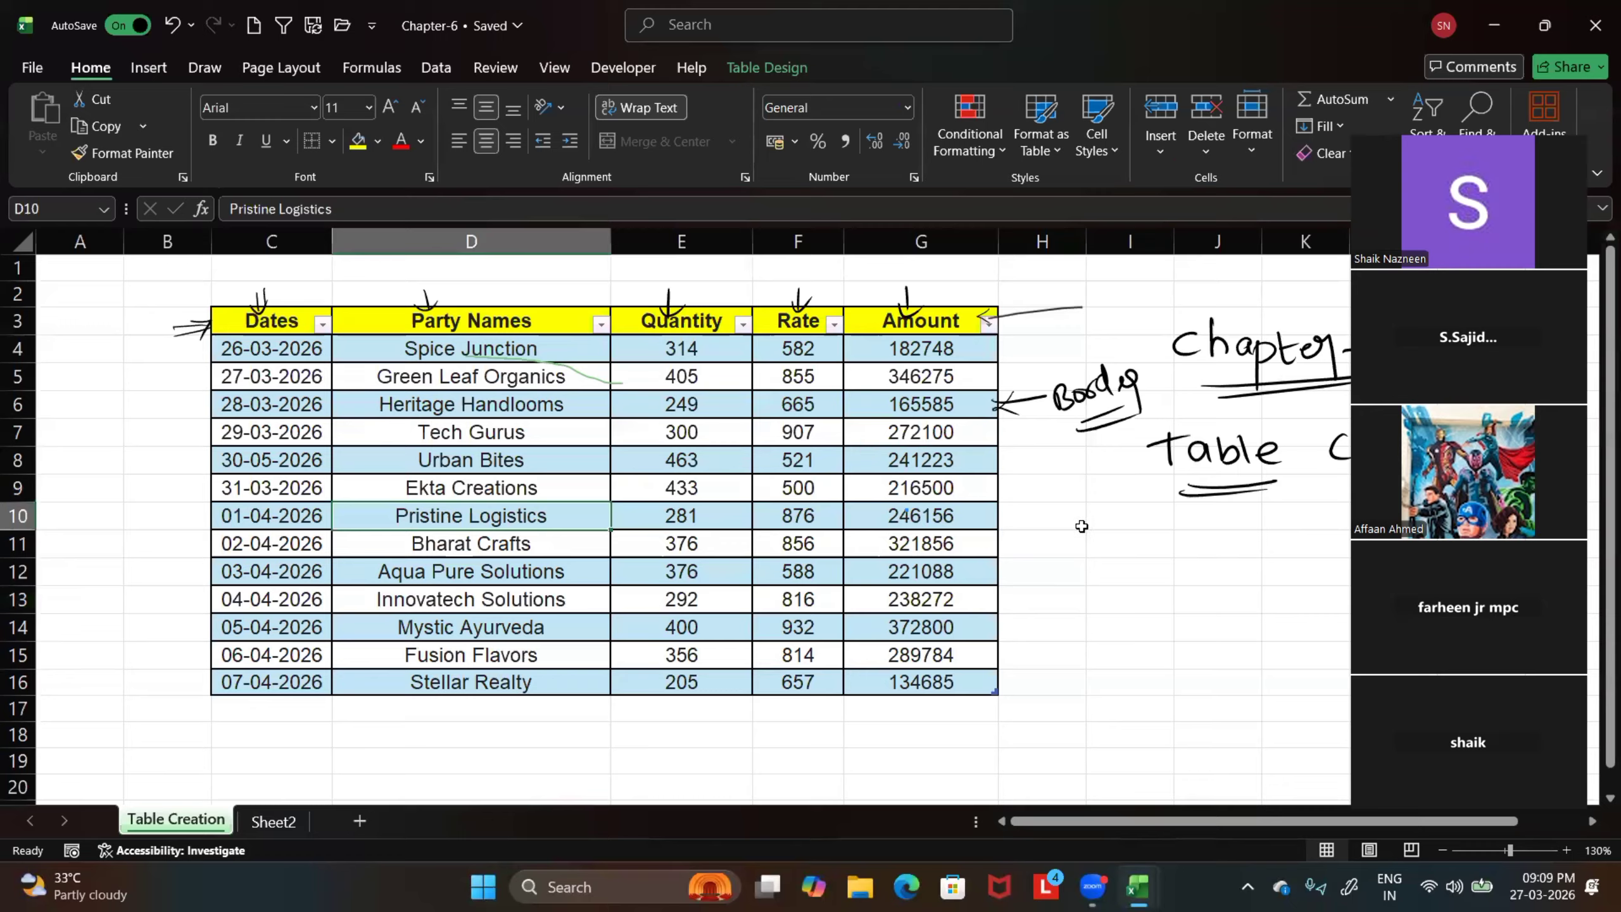
pyautogui.click(1119, 522)
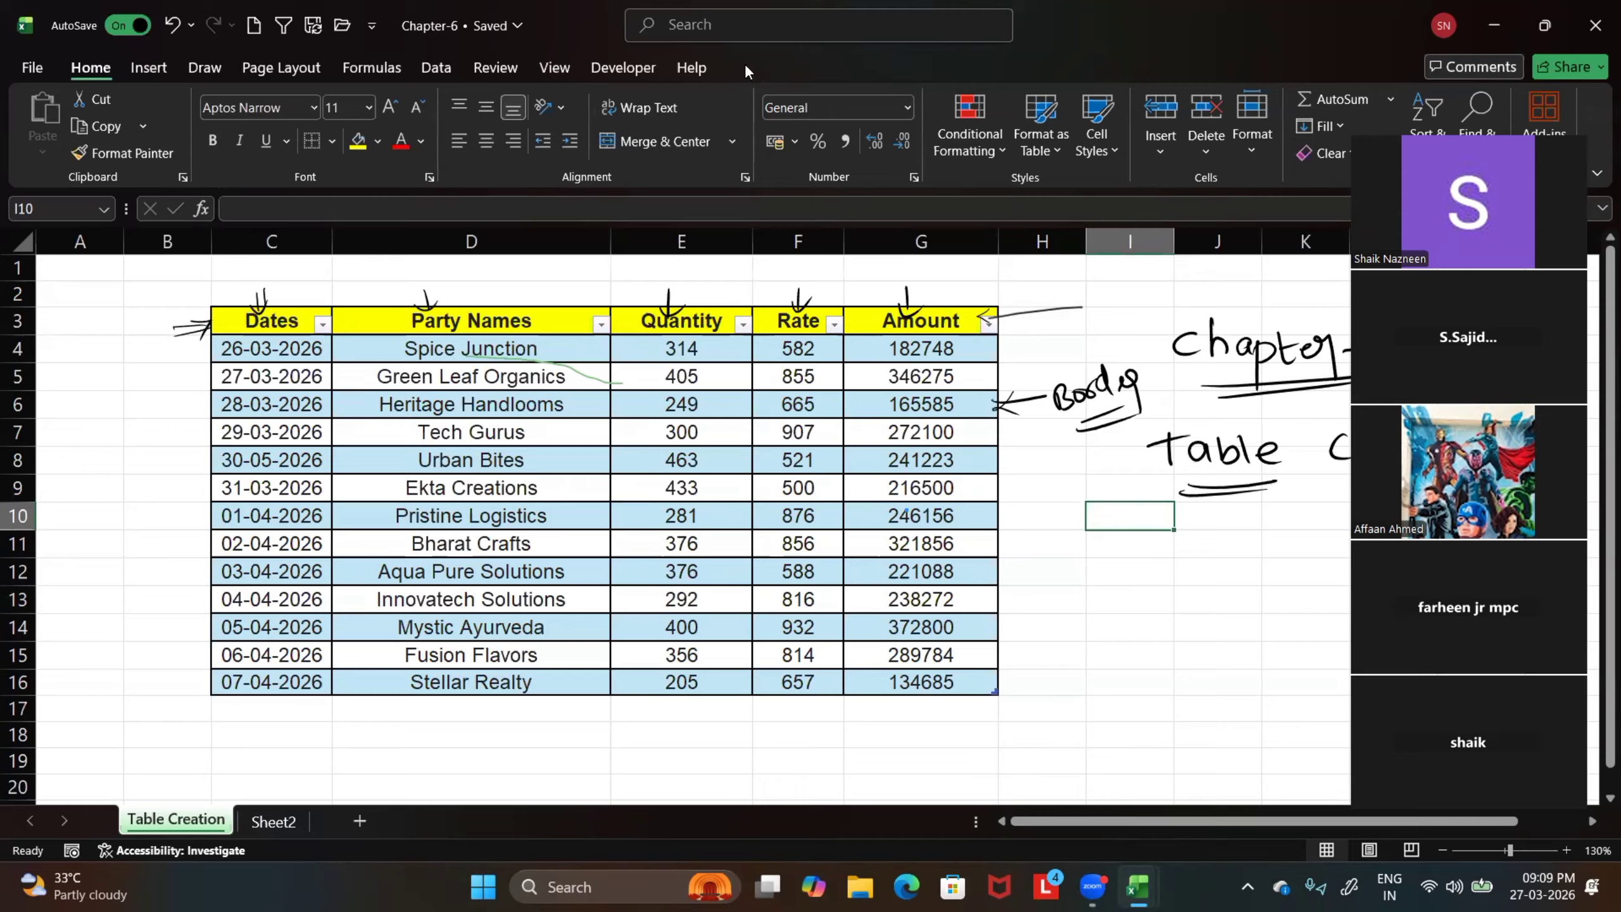
pyautogui.click(682, 461)
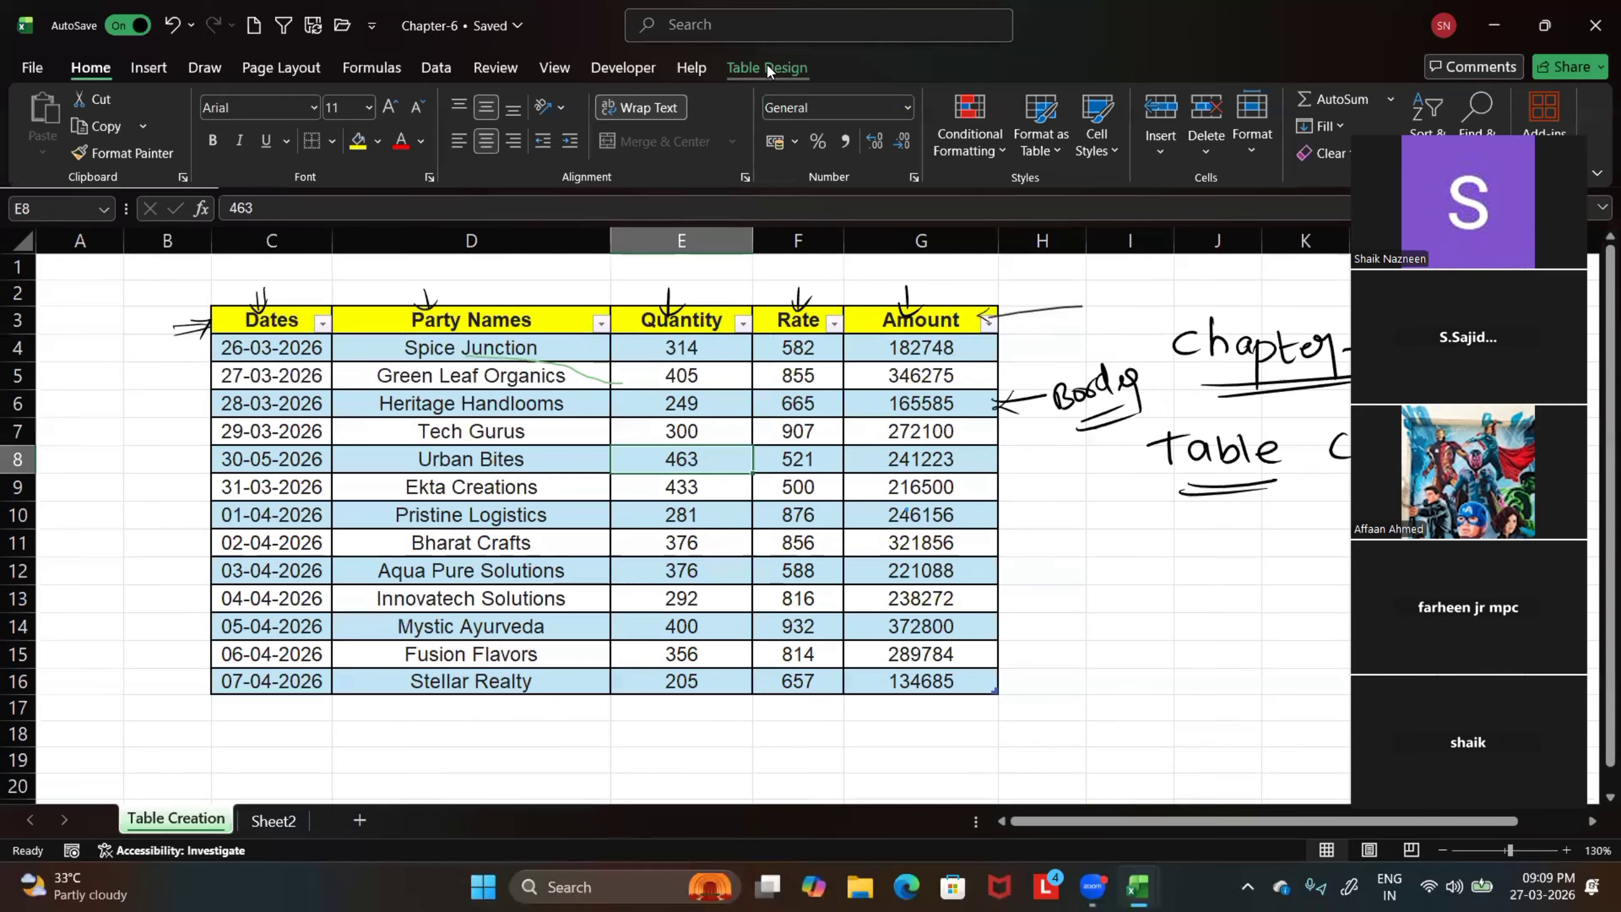
pyautogui.click(766, 65)
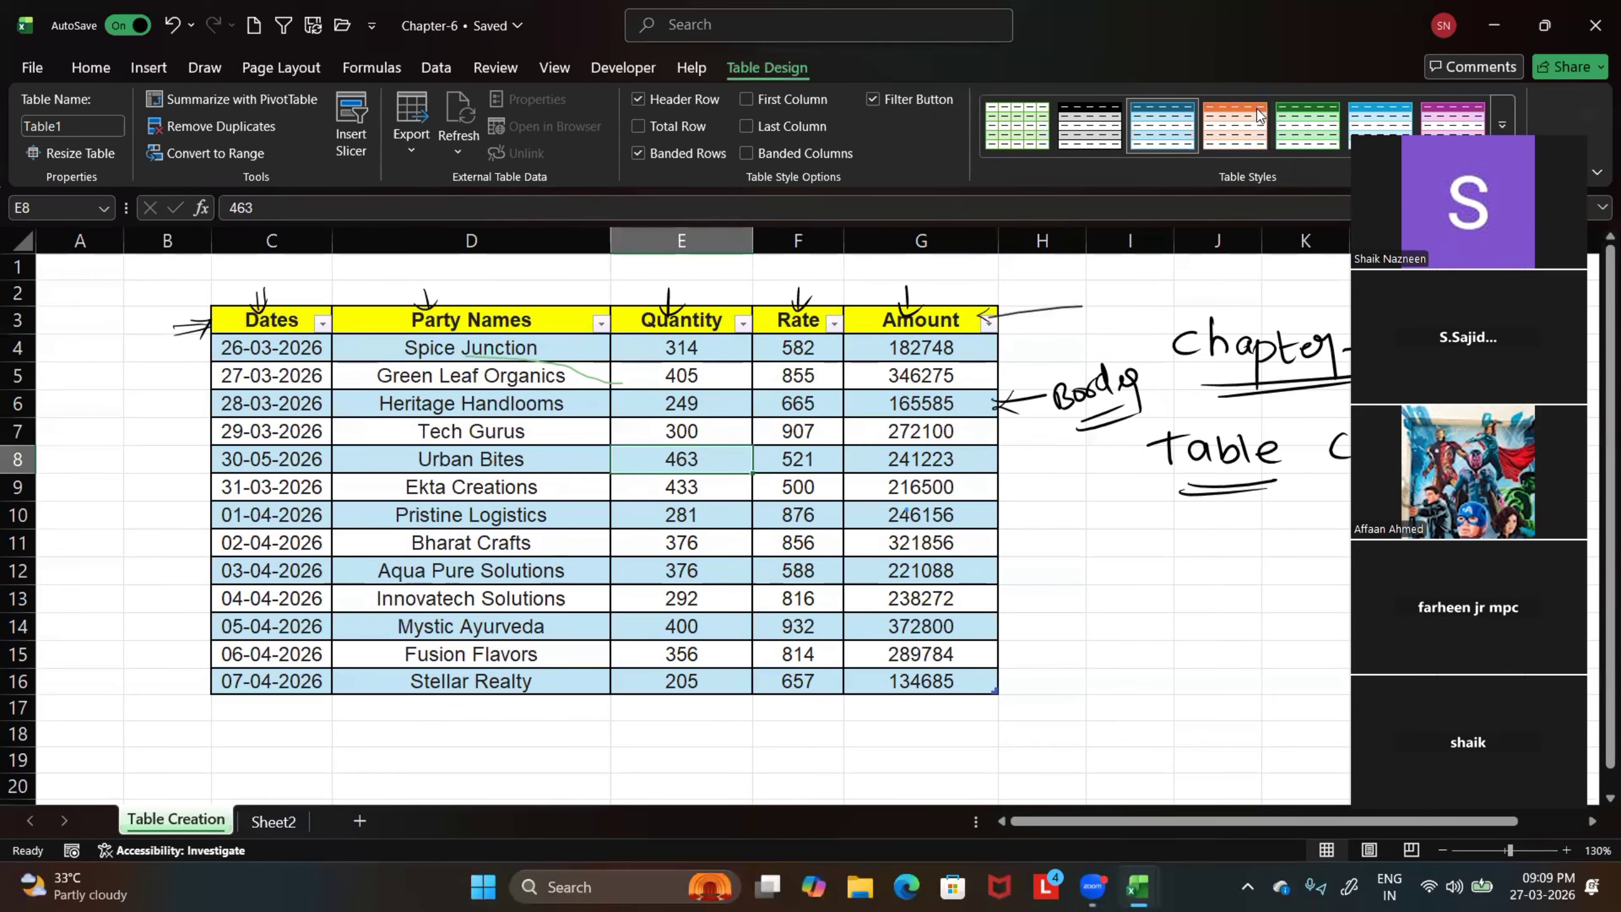
pyautogui.click(1503, 124)
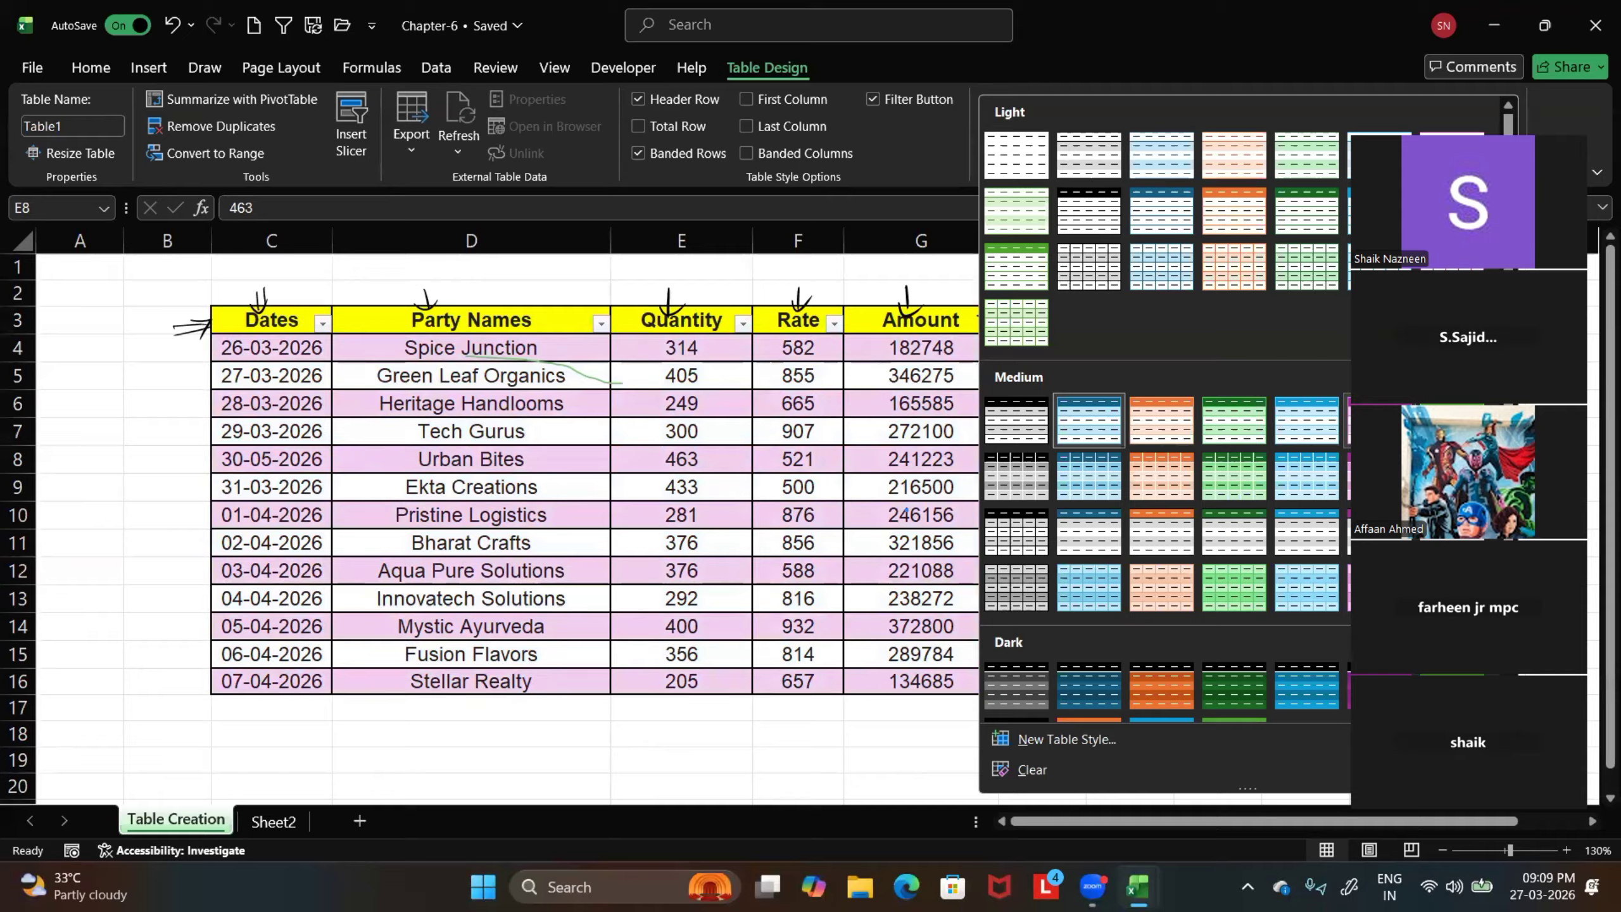
pyautogui.click(920, 776)
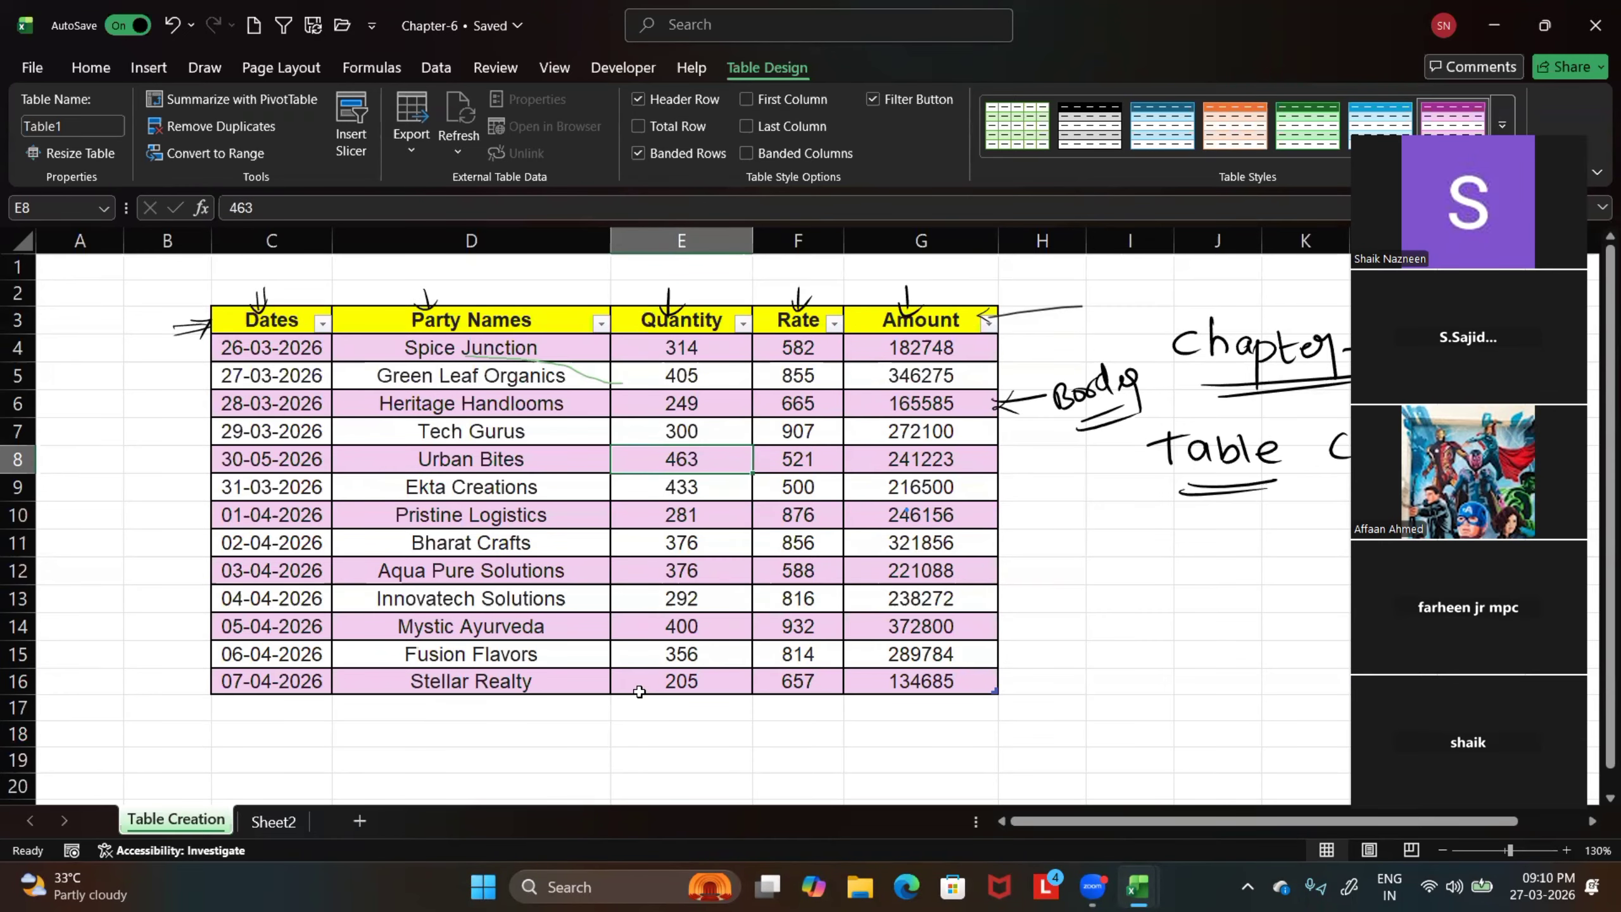
pyautogui.click(1503, 114)
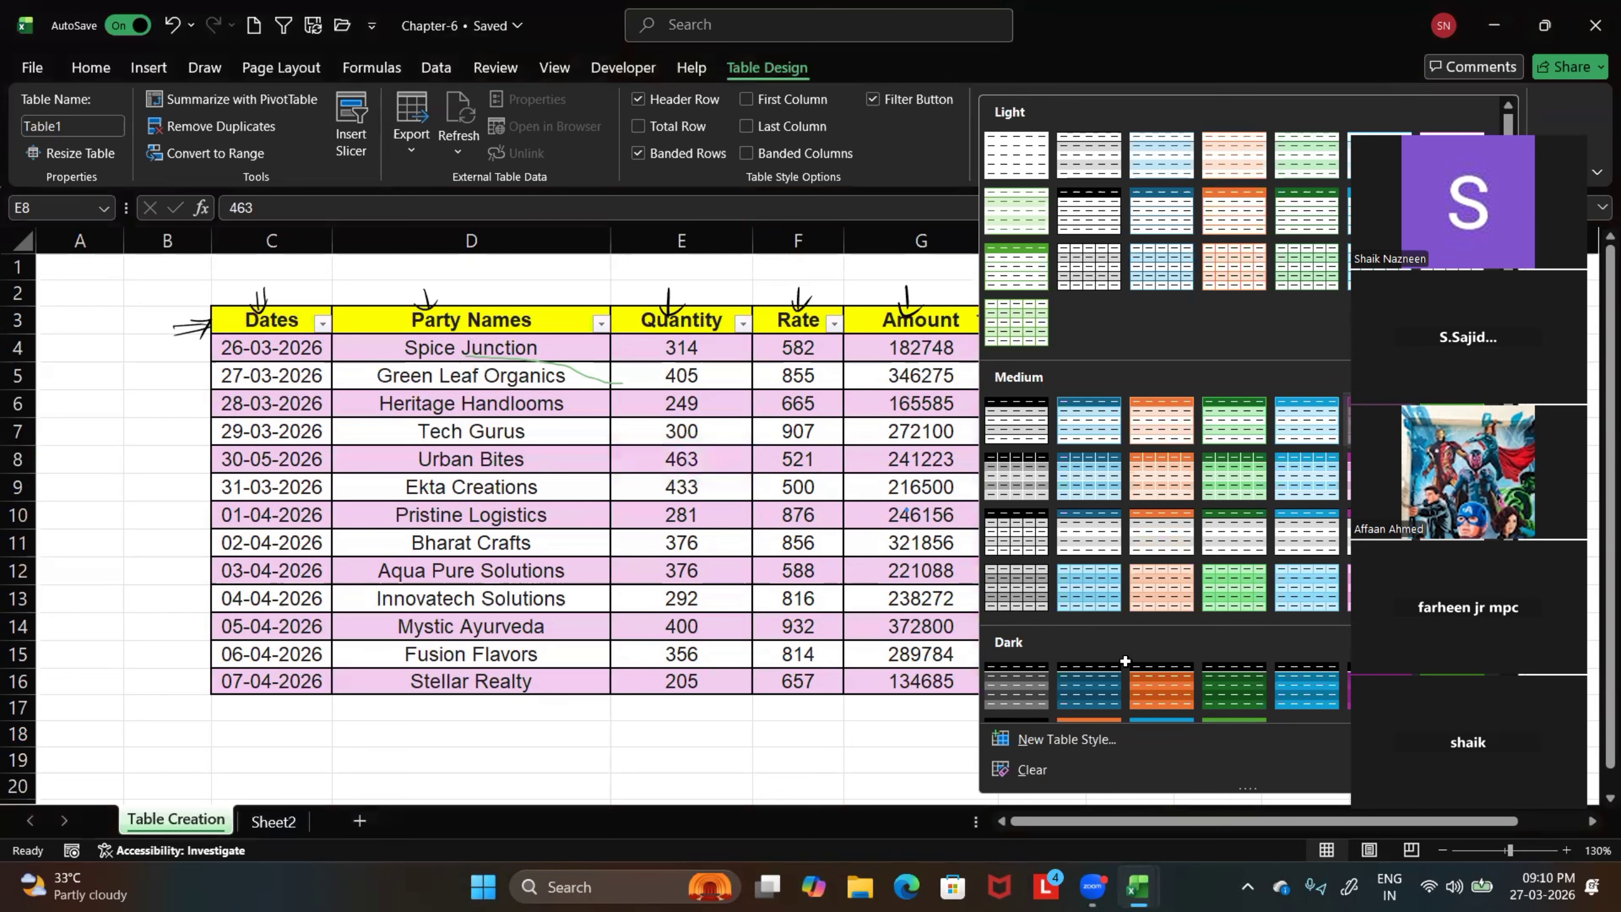
pyautogui.press('Escape')
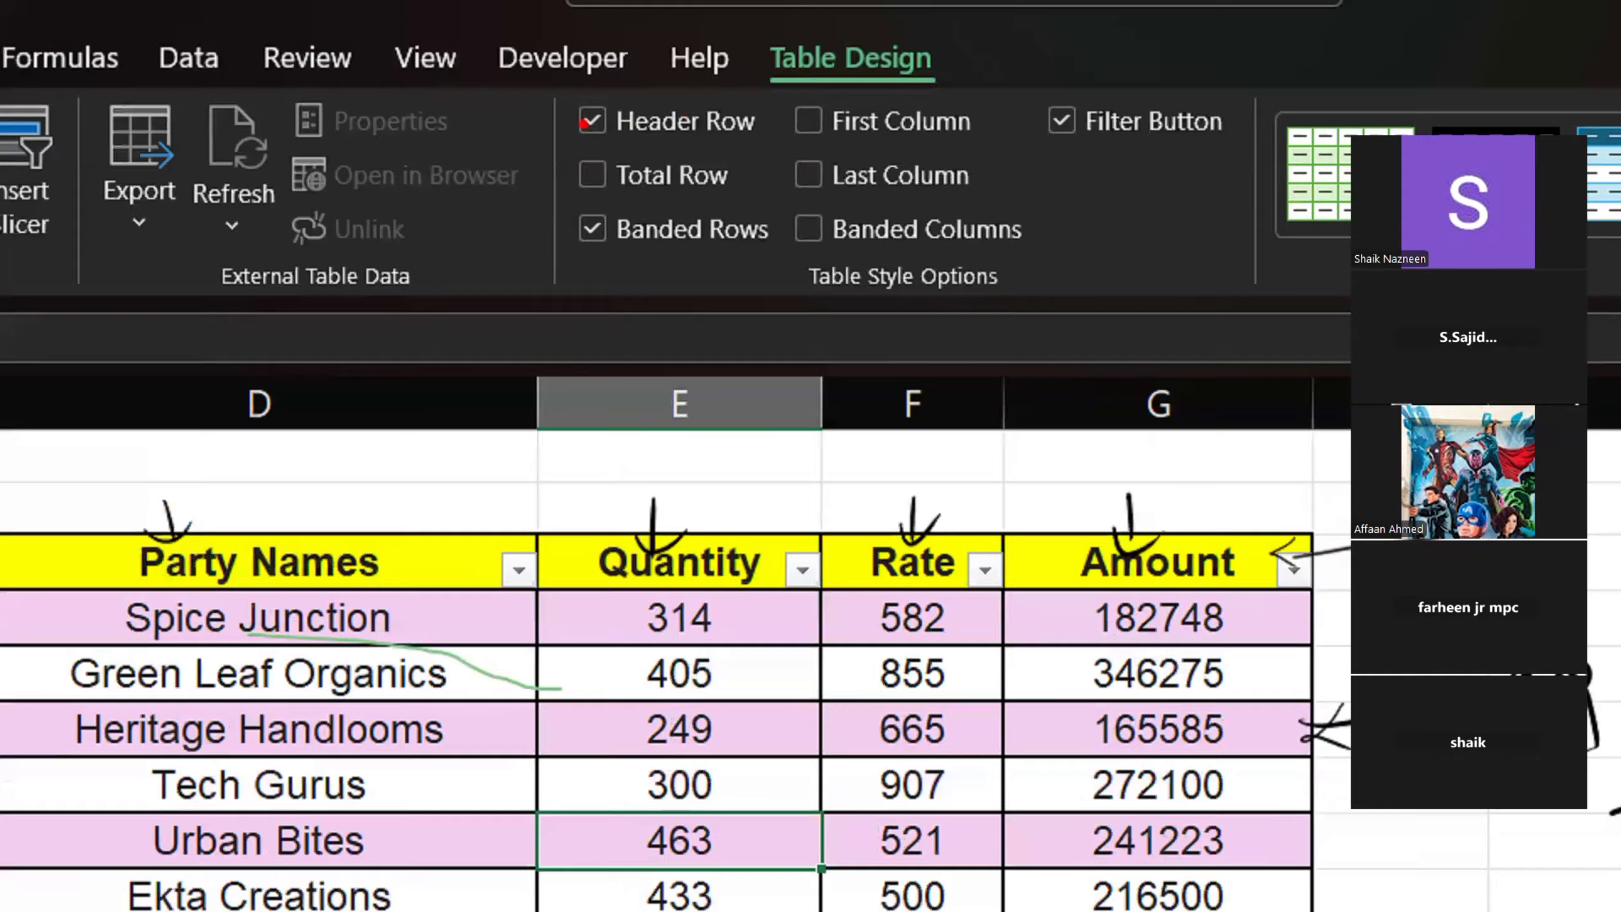
# Add a total row to the sales table and remove it again
pyautogui.moveTo(588, 113); pyautogui.dragTo(643, 128)
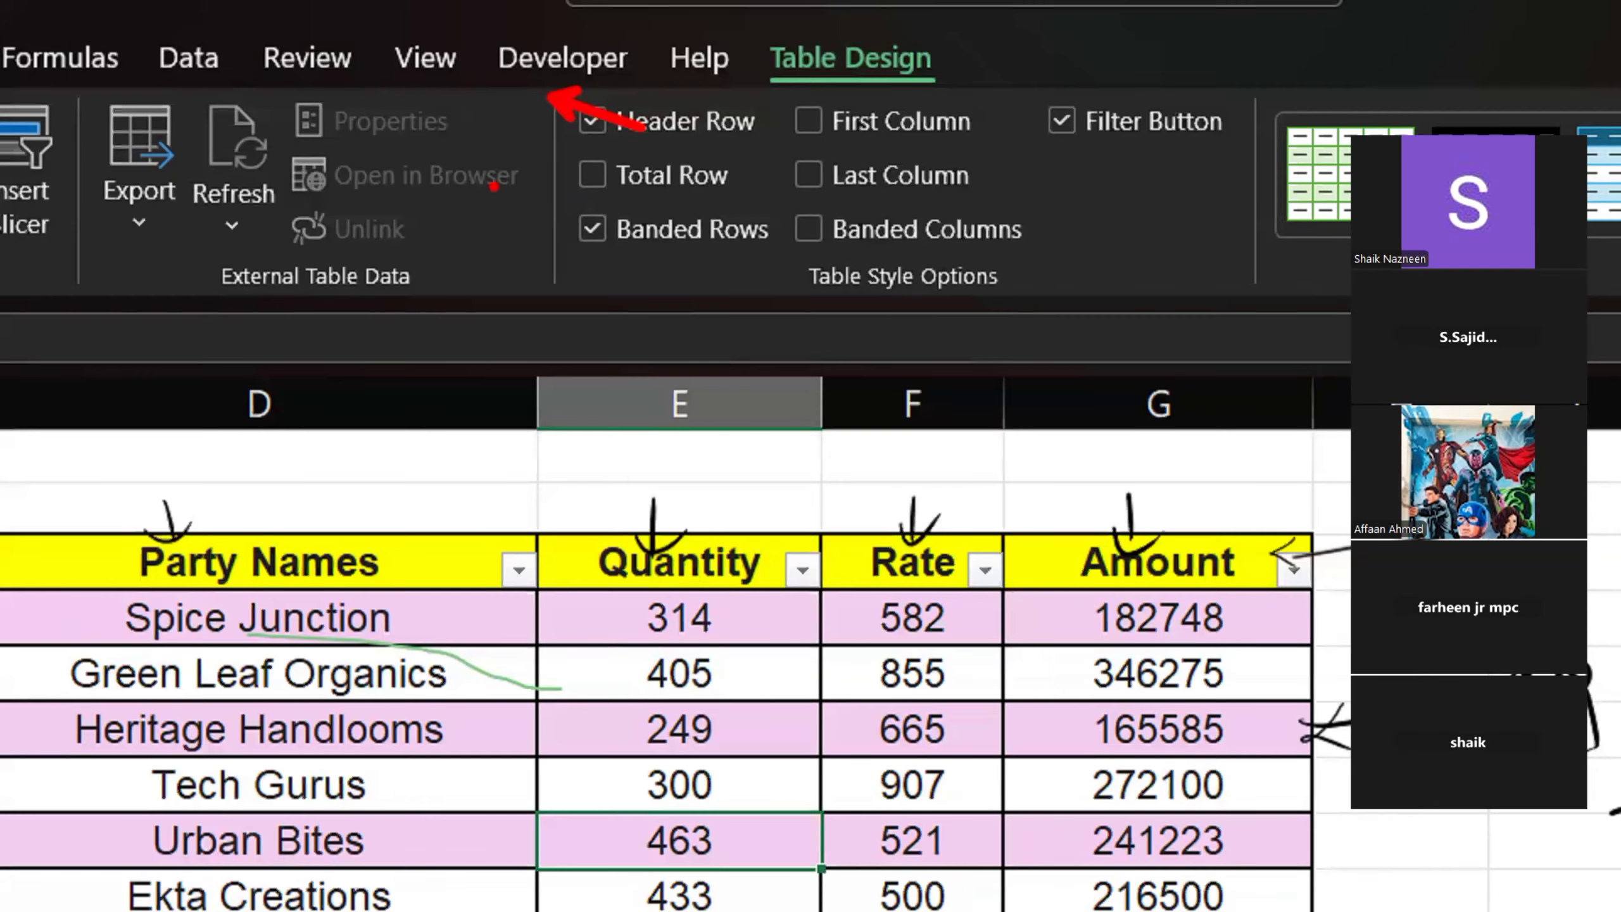
pyautogui.moveTo(562, 170)
pyautogui.mouseDown()
pyautogui.moveTo(563, 200)
pyautogui.moveTo(469, 199)
pyautogui.mouseUp()
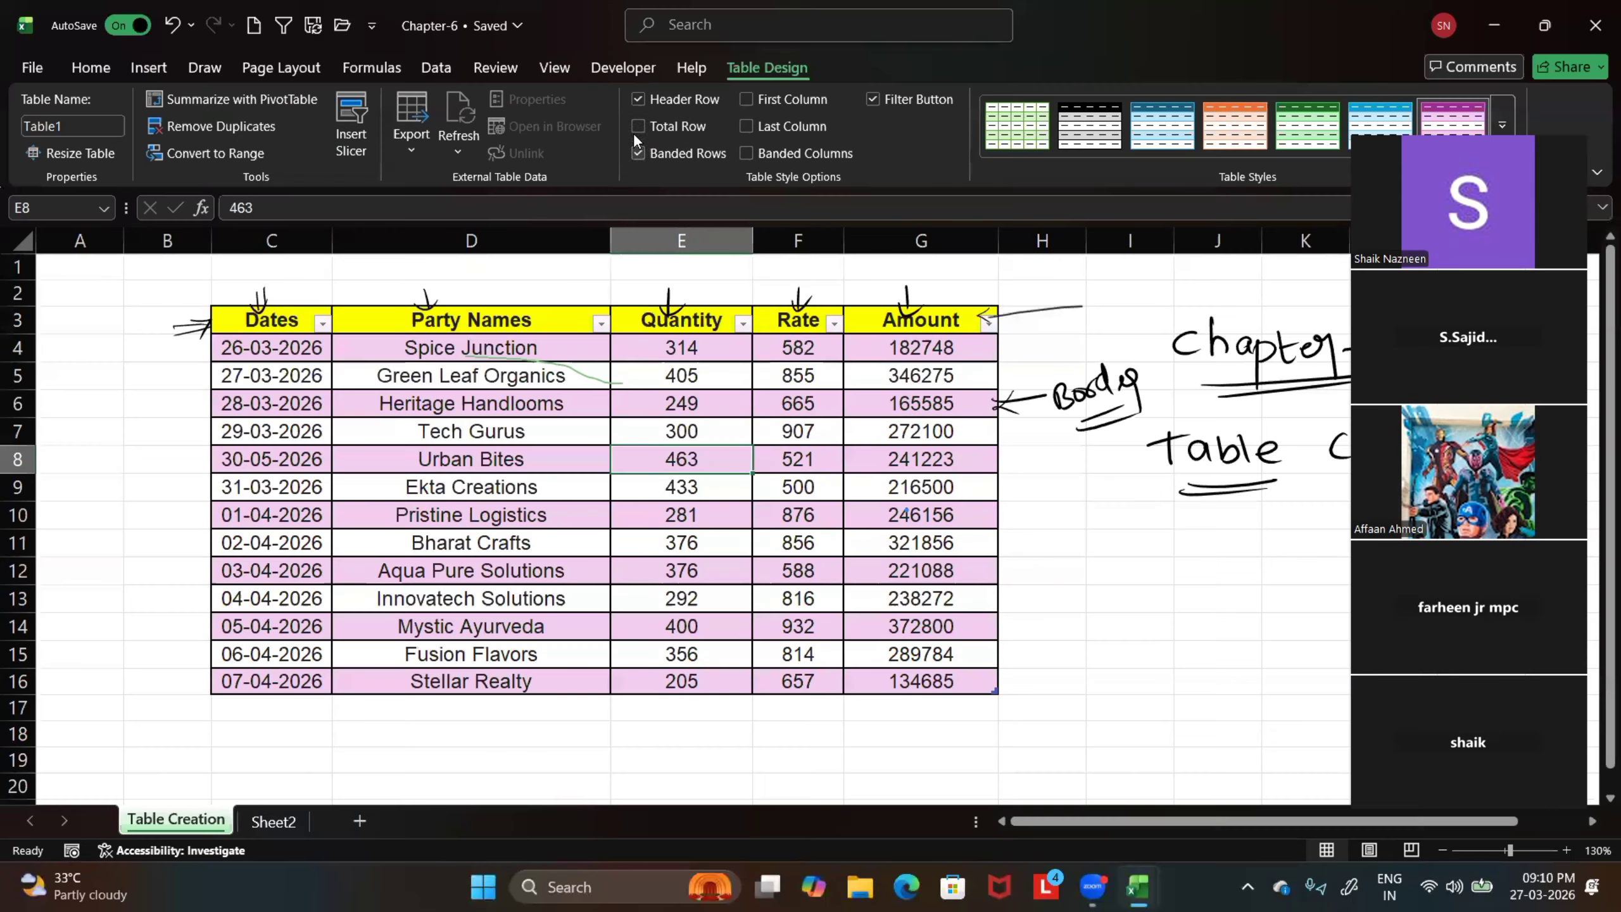
pyautogui.click(639, 126)
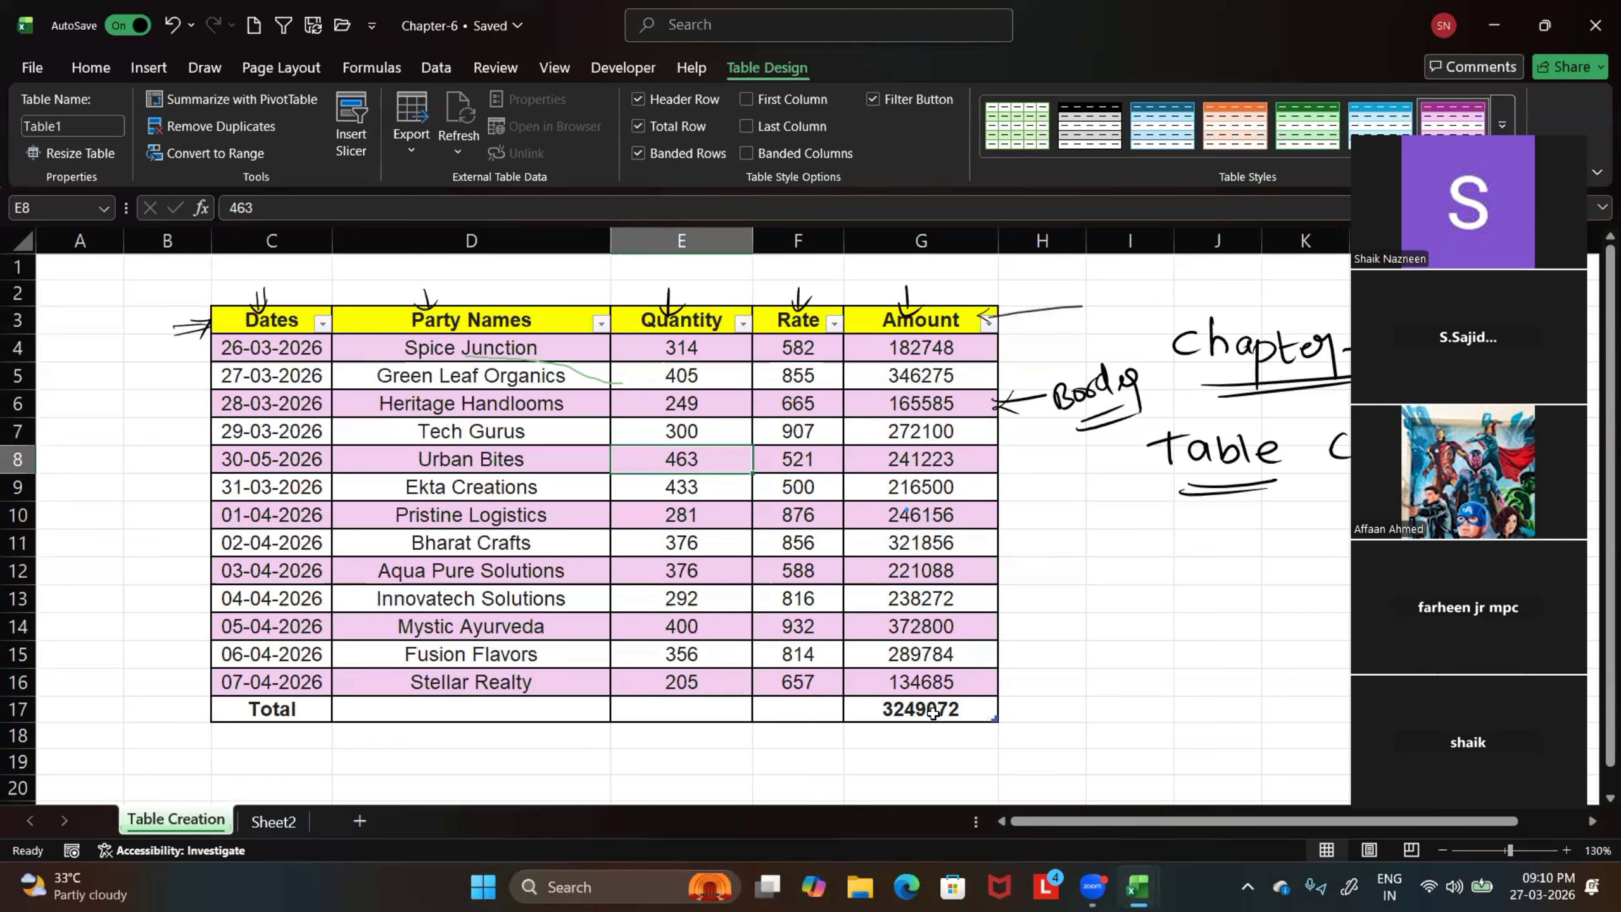
pyautogui.click(637, 126)
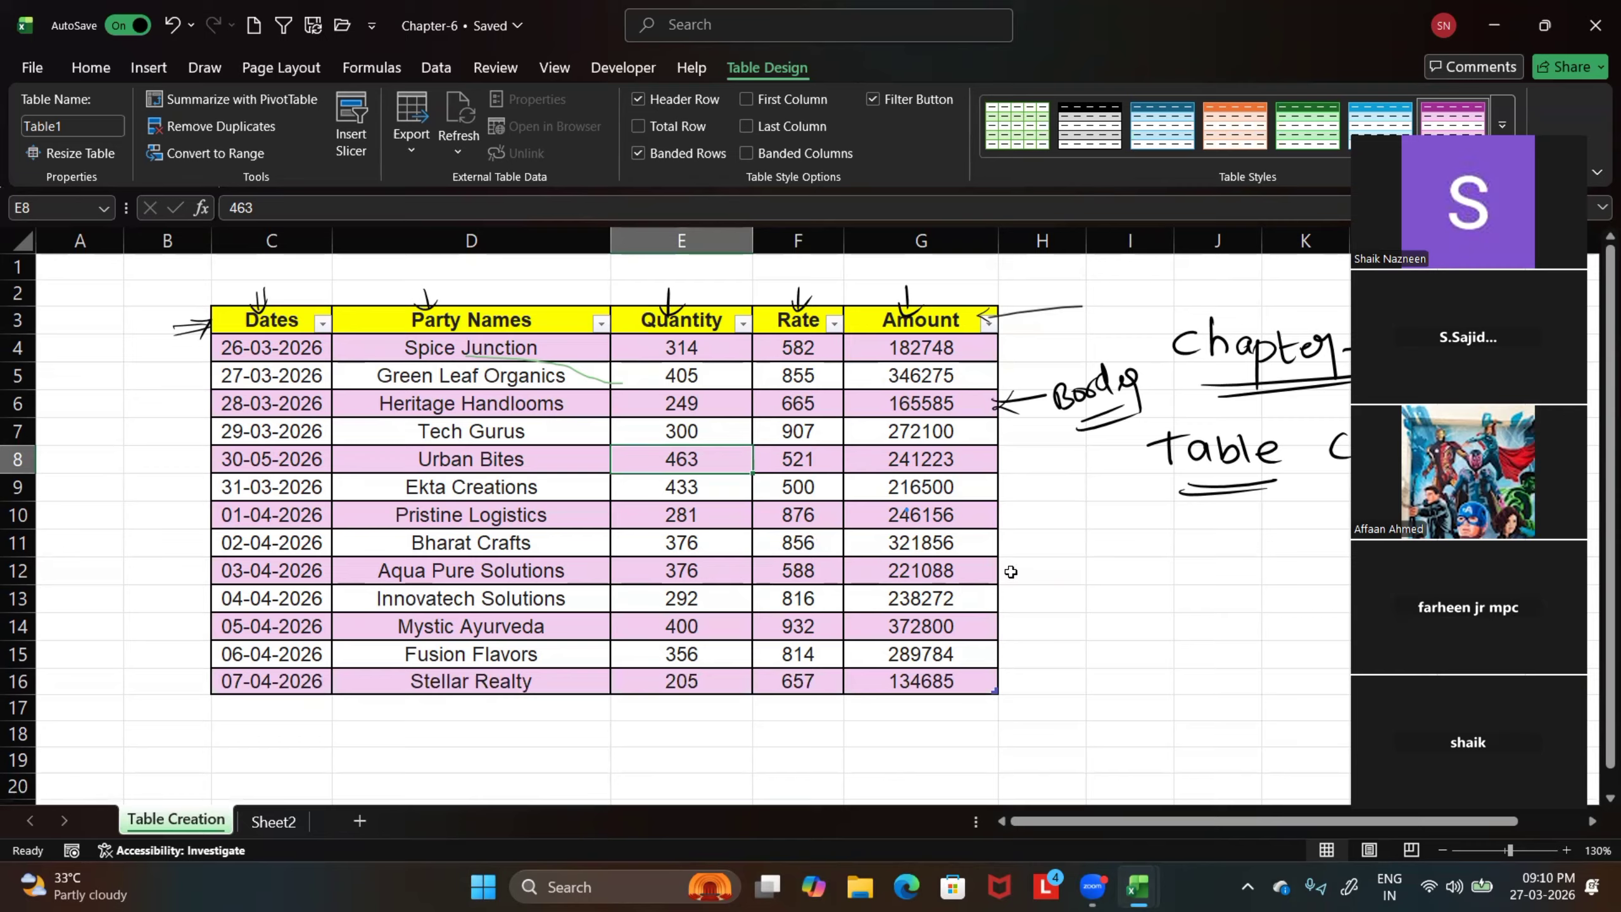
pyautogui.click(1059, 609)
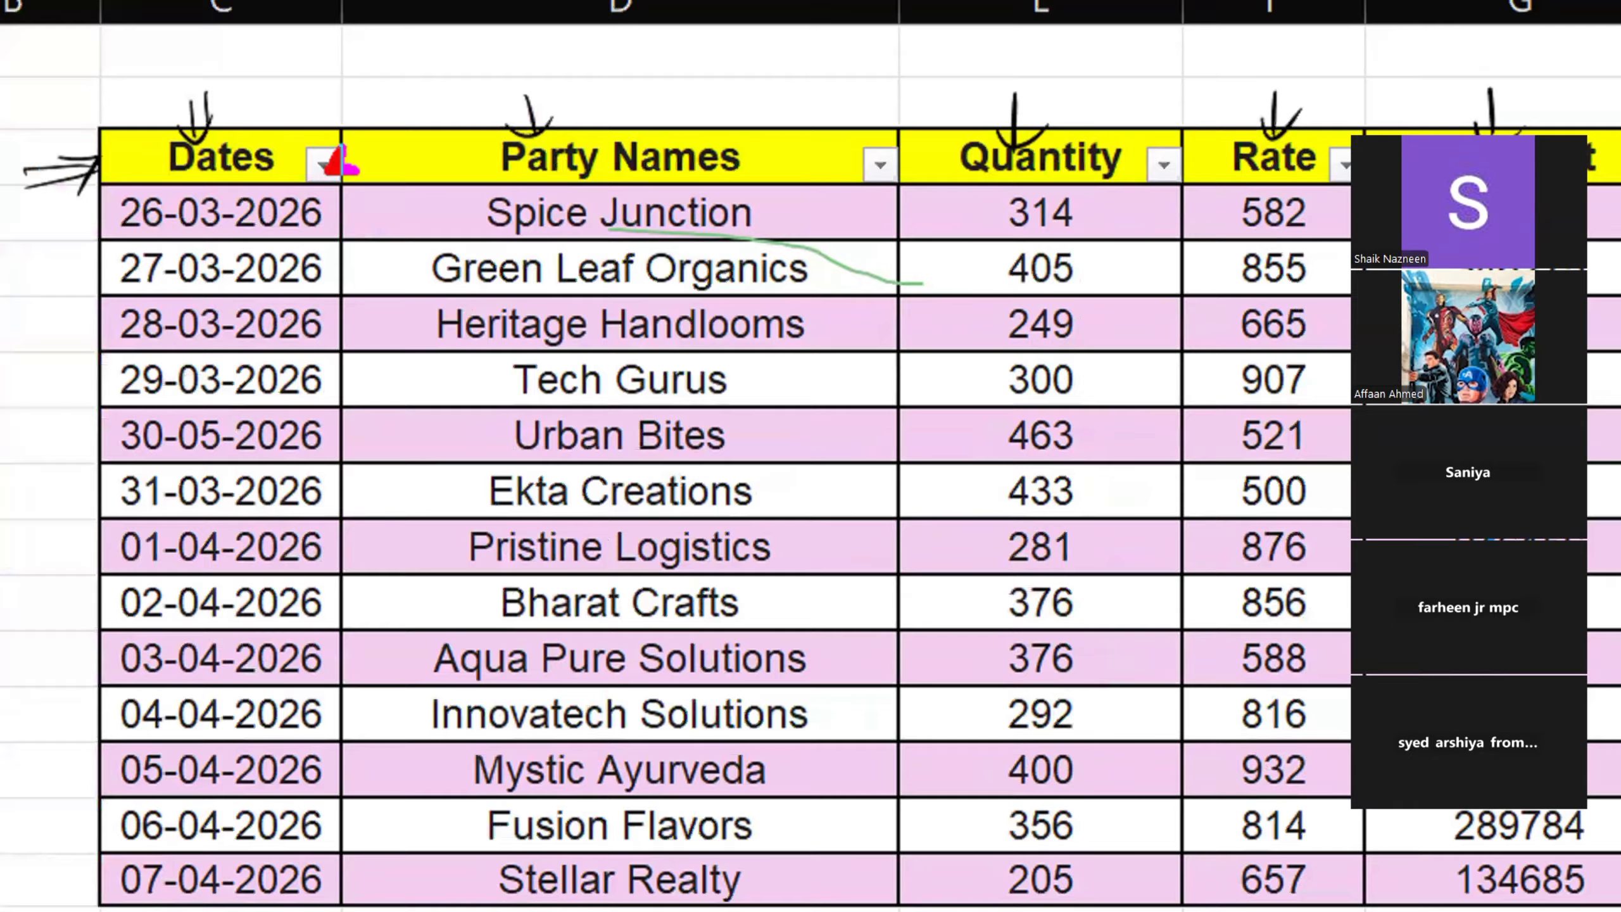
# Mark the filter buttons of Dates, Party Names, Quantity and Rate with temporary red arrows
pyautogui.moveTo(329, 323); pyautogui.dragTo(328, 185)
pyautogui.moveTo(868, 372); pyautogui.dragTo(884, 185)
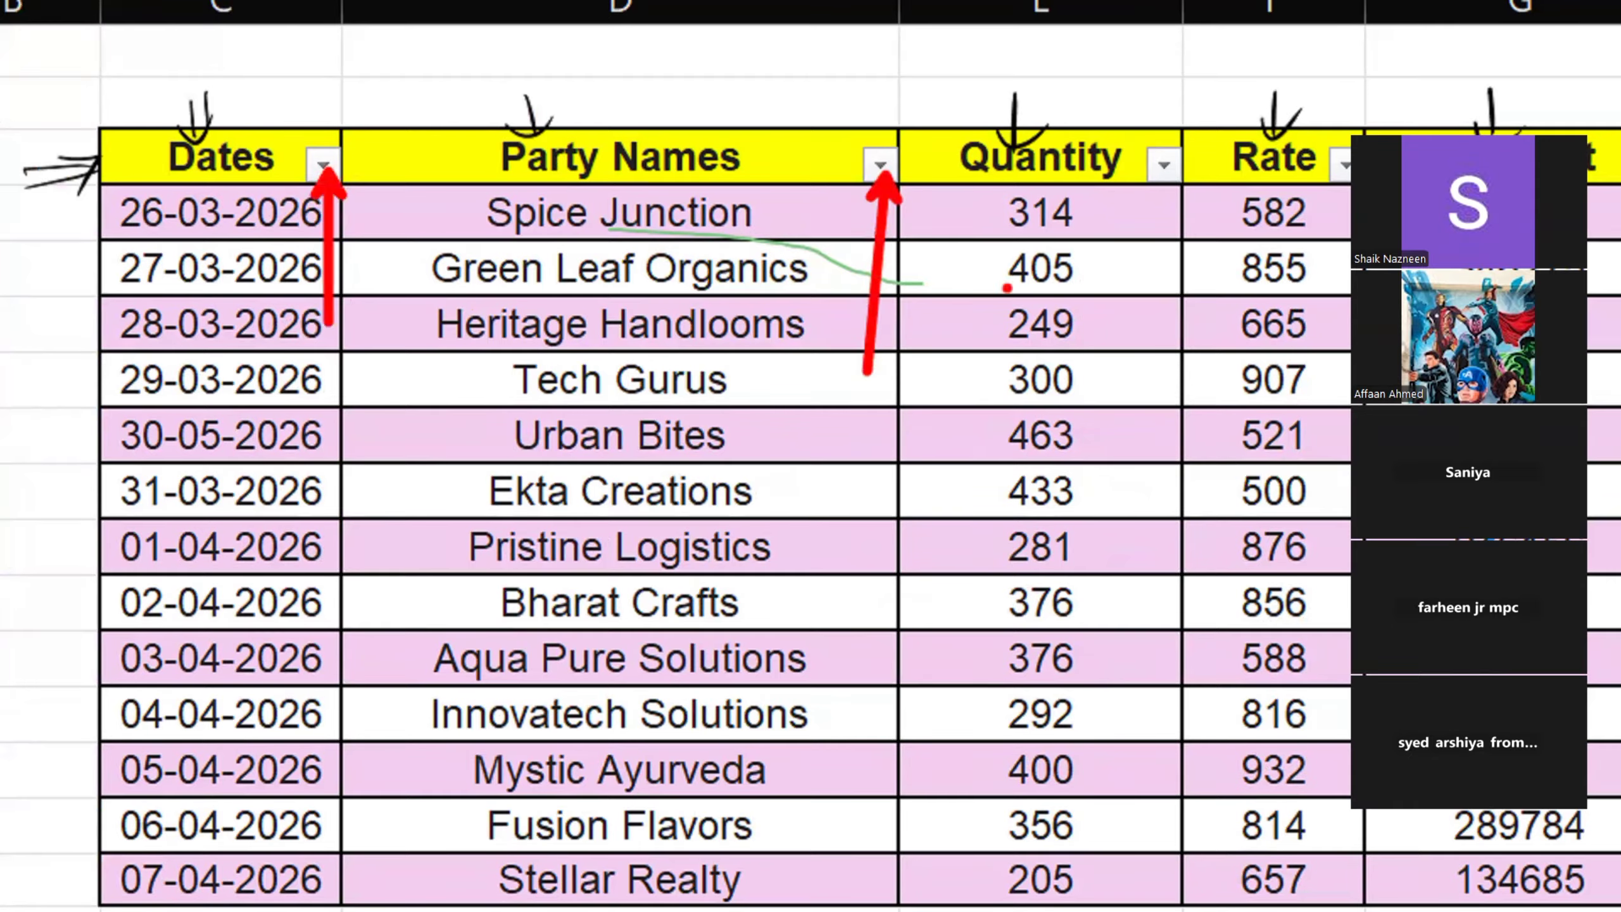
pyautogui.moveTo(1157, 353); pyautogui.dragTo(1158, 171)
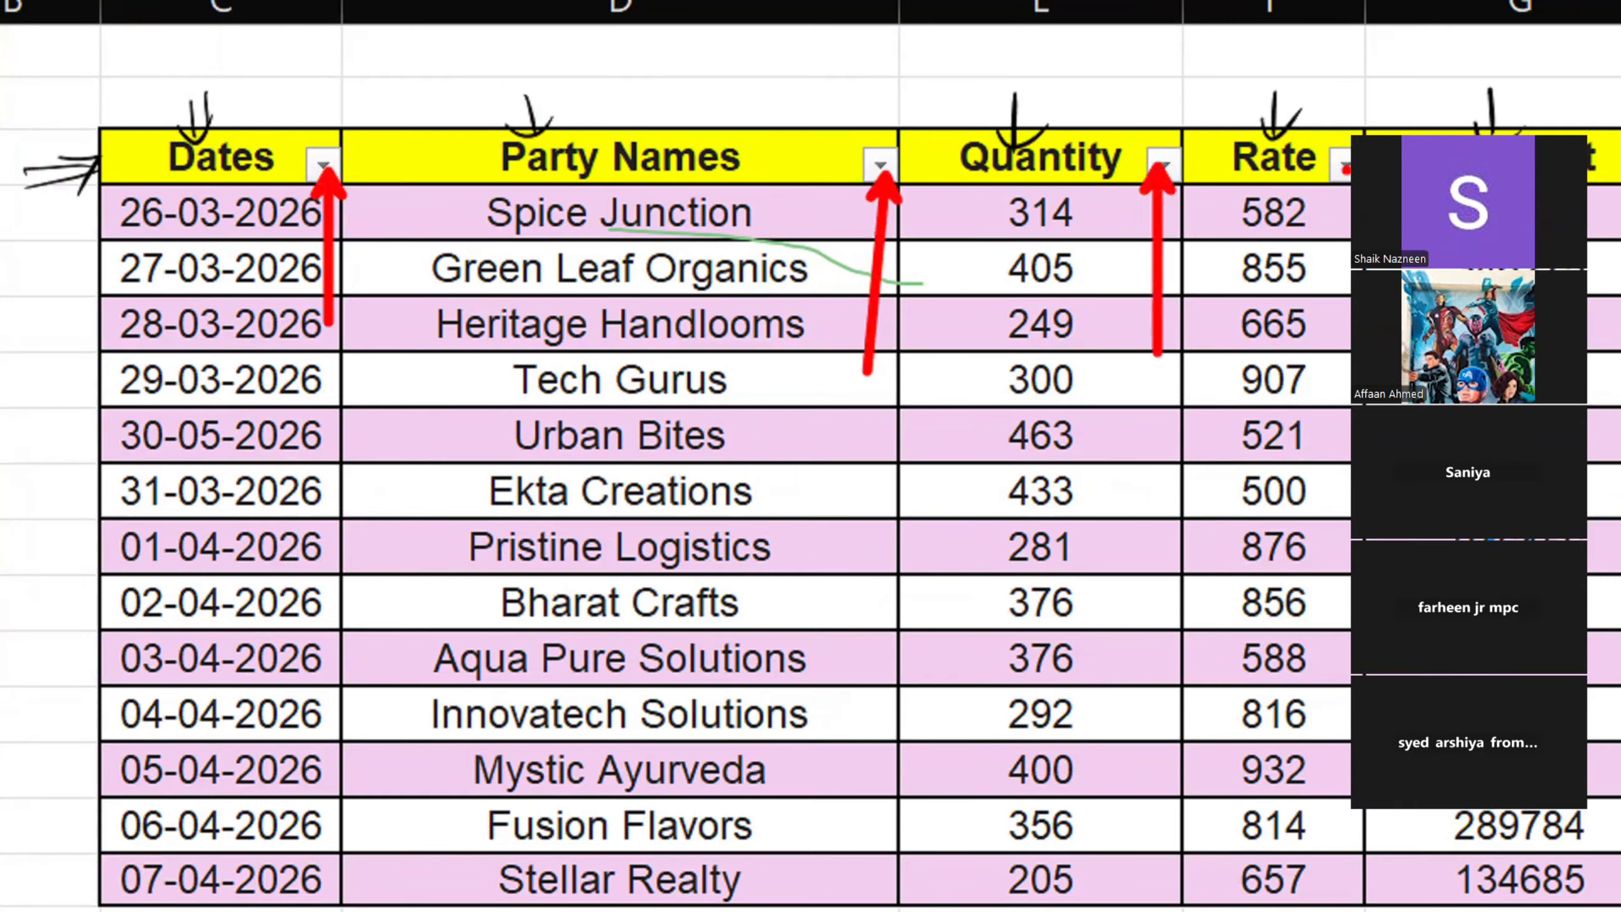
pyautogui.moveTo(1332, 348); pyautogui.dragTo(1345, 168)
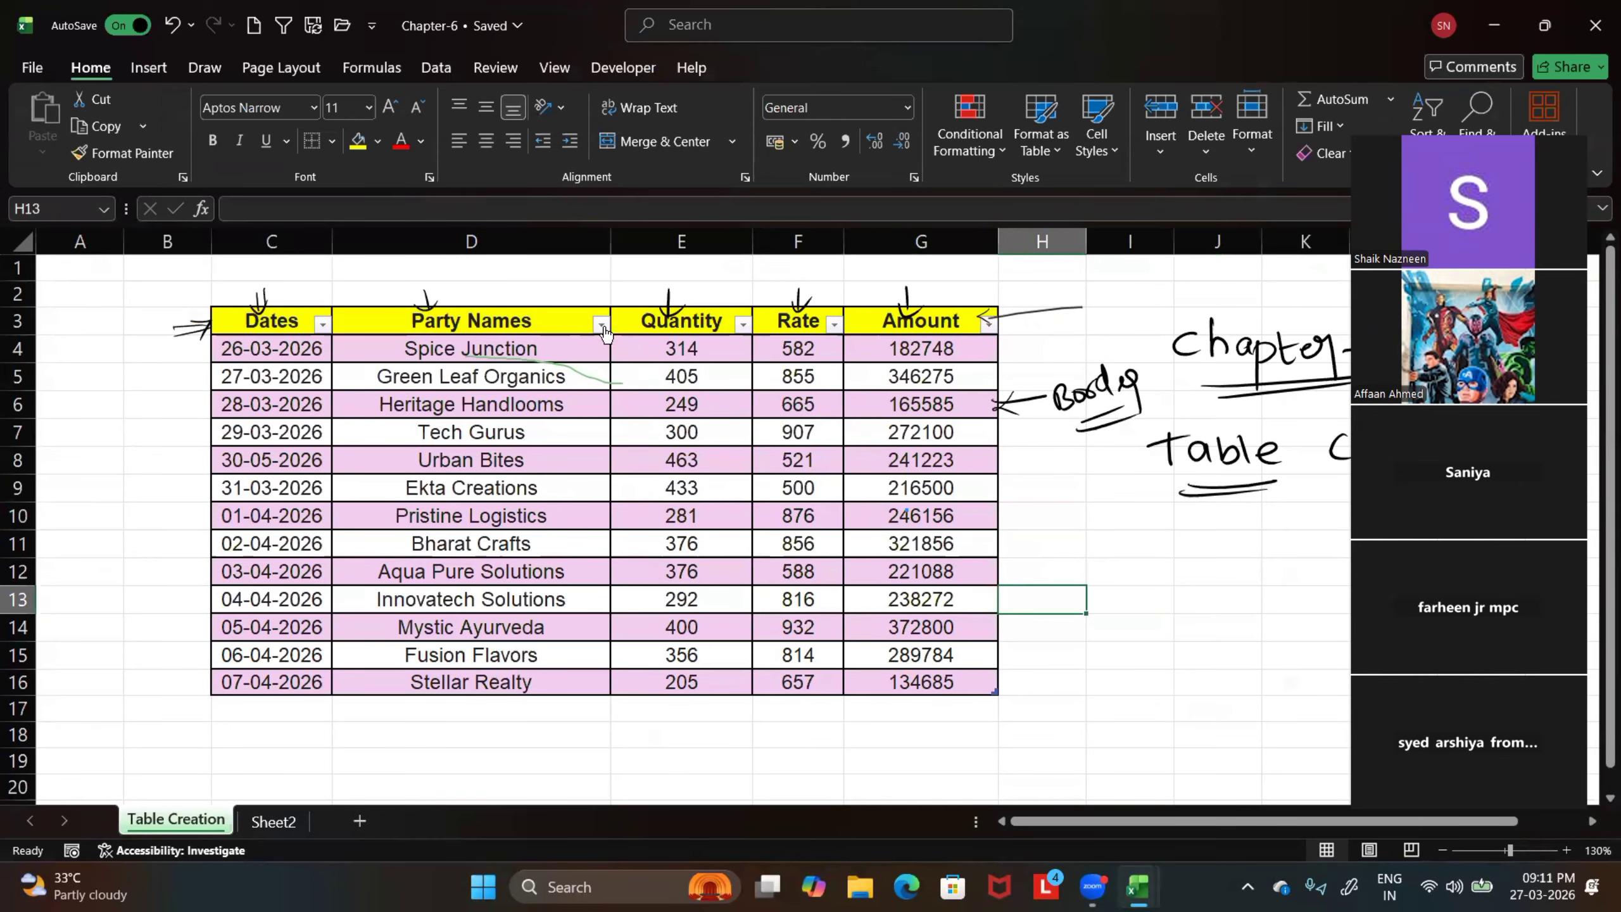
# Filter the Party Names column to show only Fusion Flavors, and clear that filter again
pyautogui.click(601, 325)
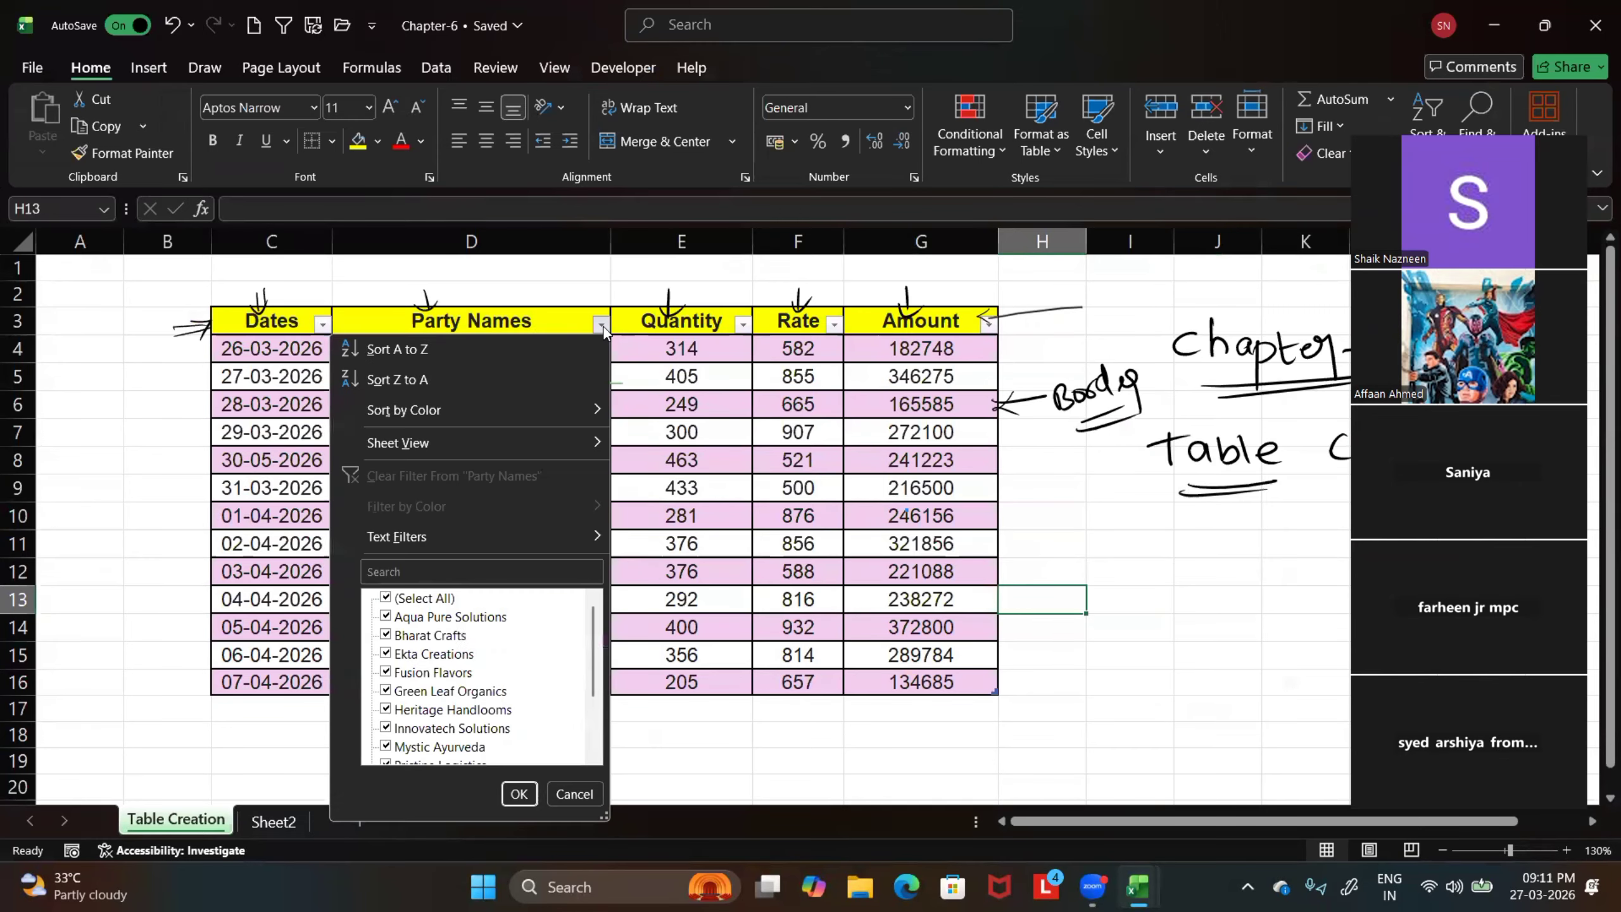
pyautogui.click(389, 598)
pyautogui.click(386, 672)
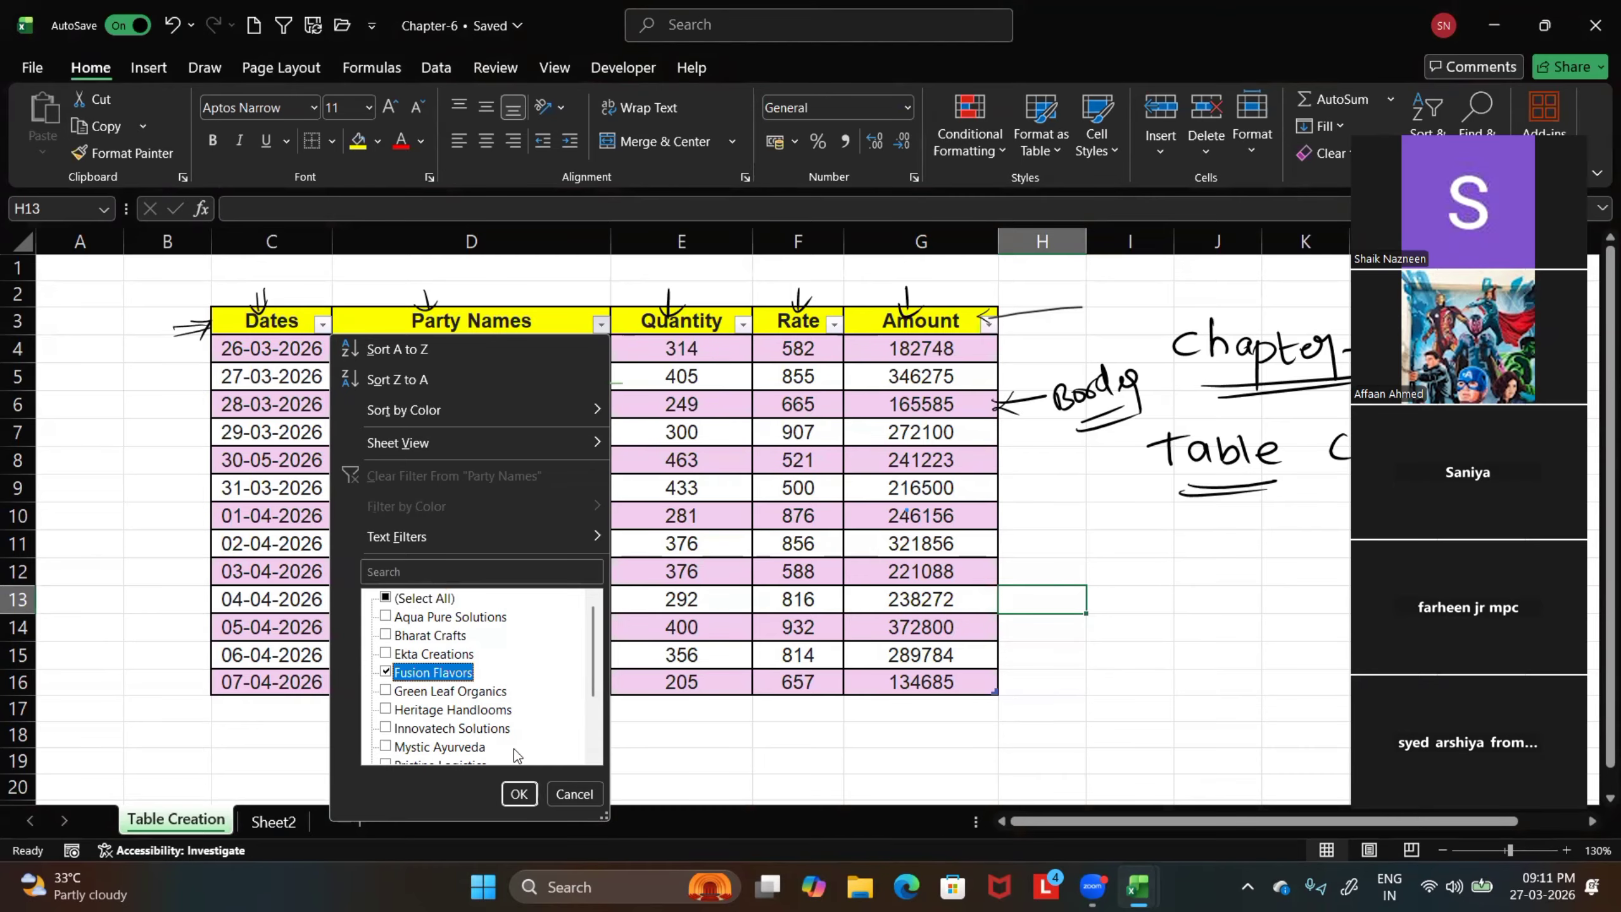
pyautogui.click(518, 793)
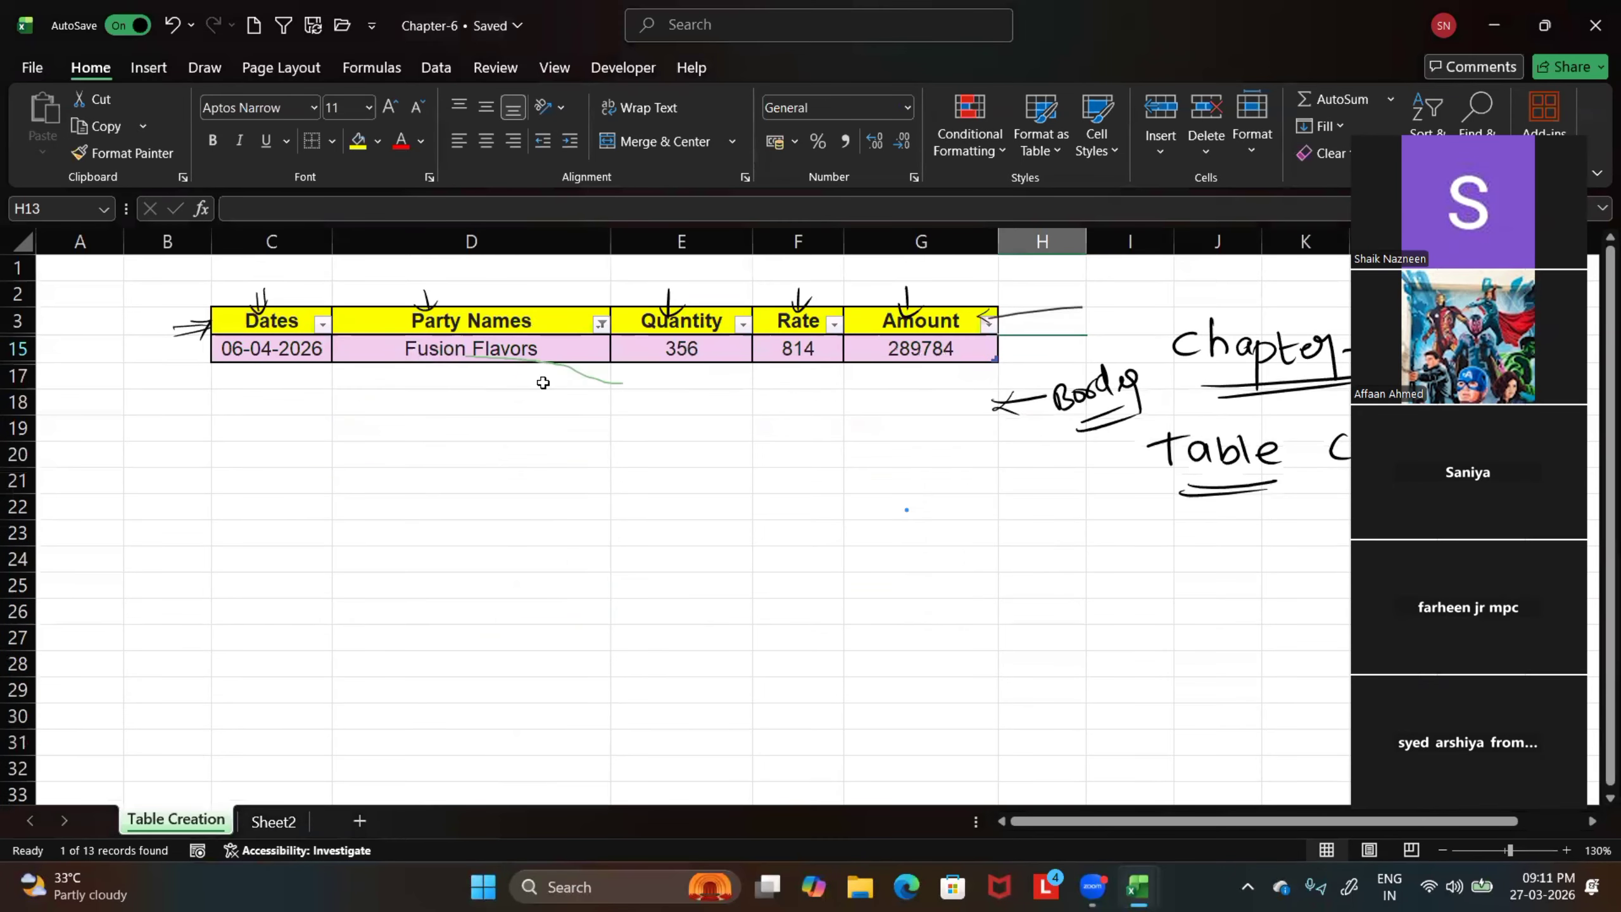
pyautogui.click(601, 324)
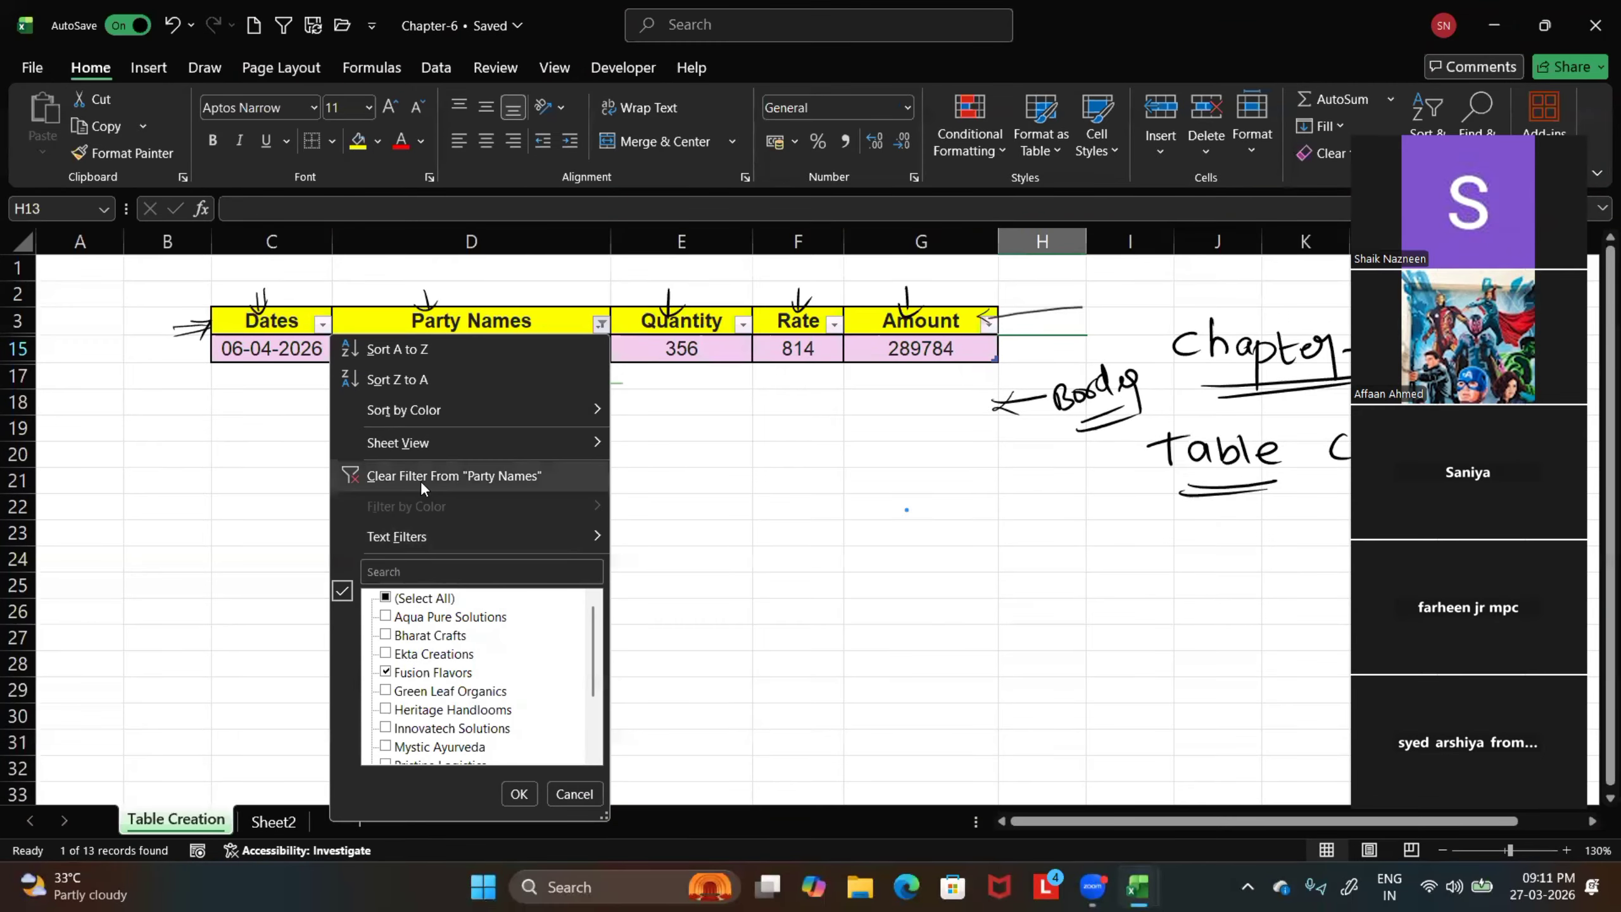
pyautogui.click(437, 479)
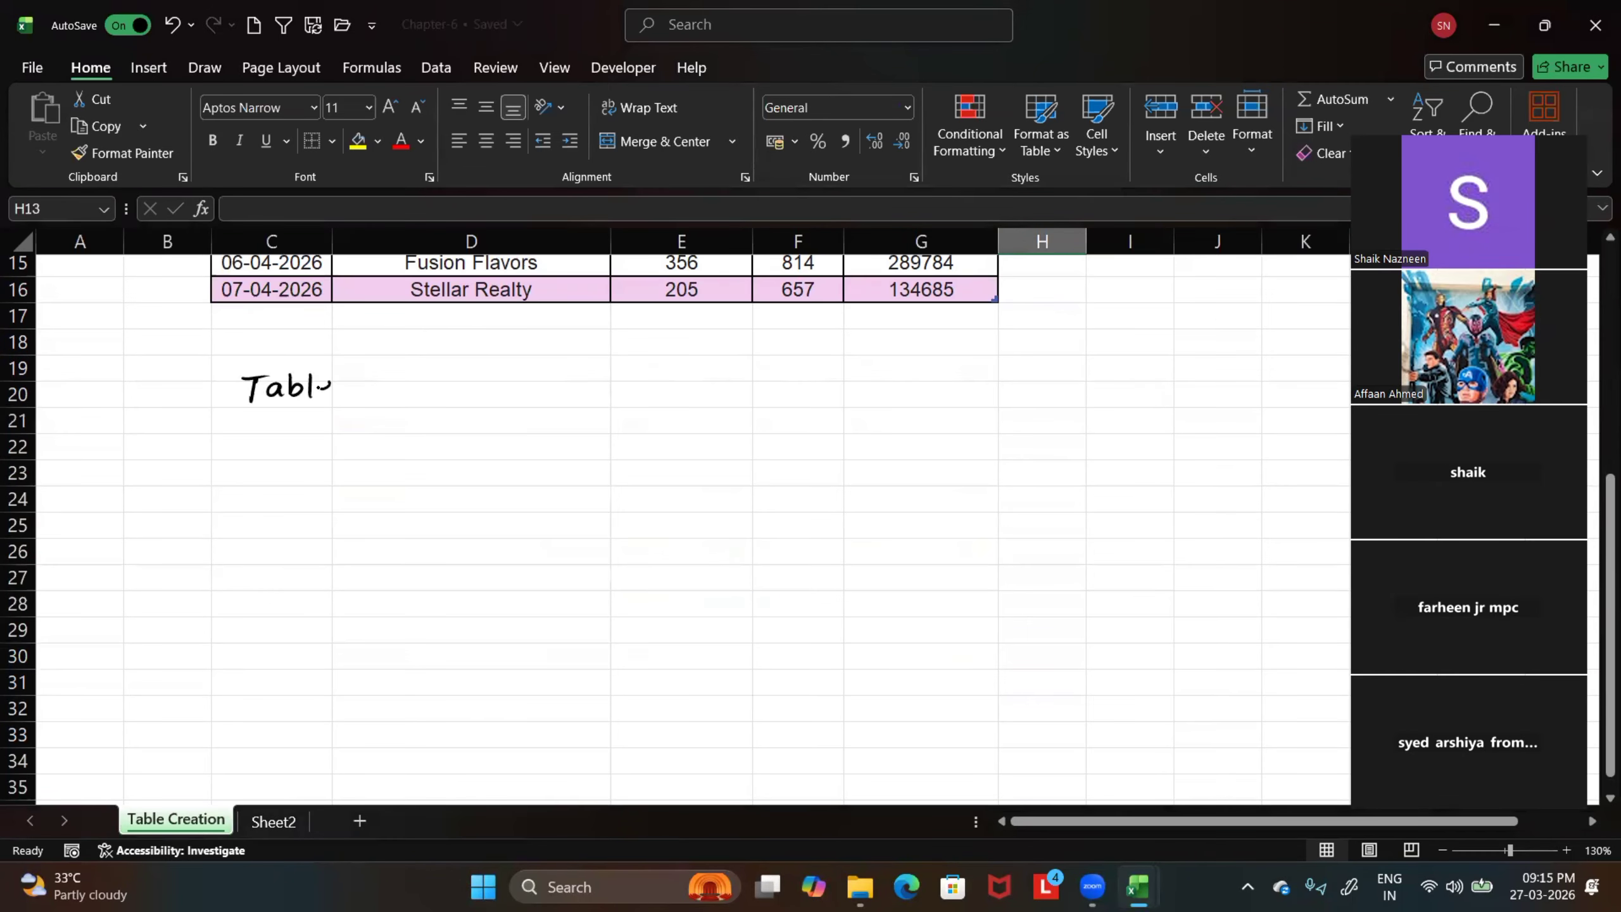
# Handwrite "Table slicer" in ink below the sales table and underline both words
pyautogui.moveTo(314, 388)
pyautogui.mouseDown()
pyautogui.moveTo(447, 390)
pyautogui.moveTo(454, 407)
pyautogui.mouseUp()
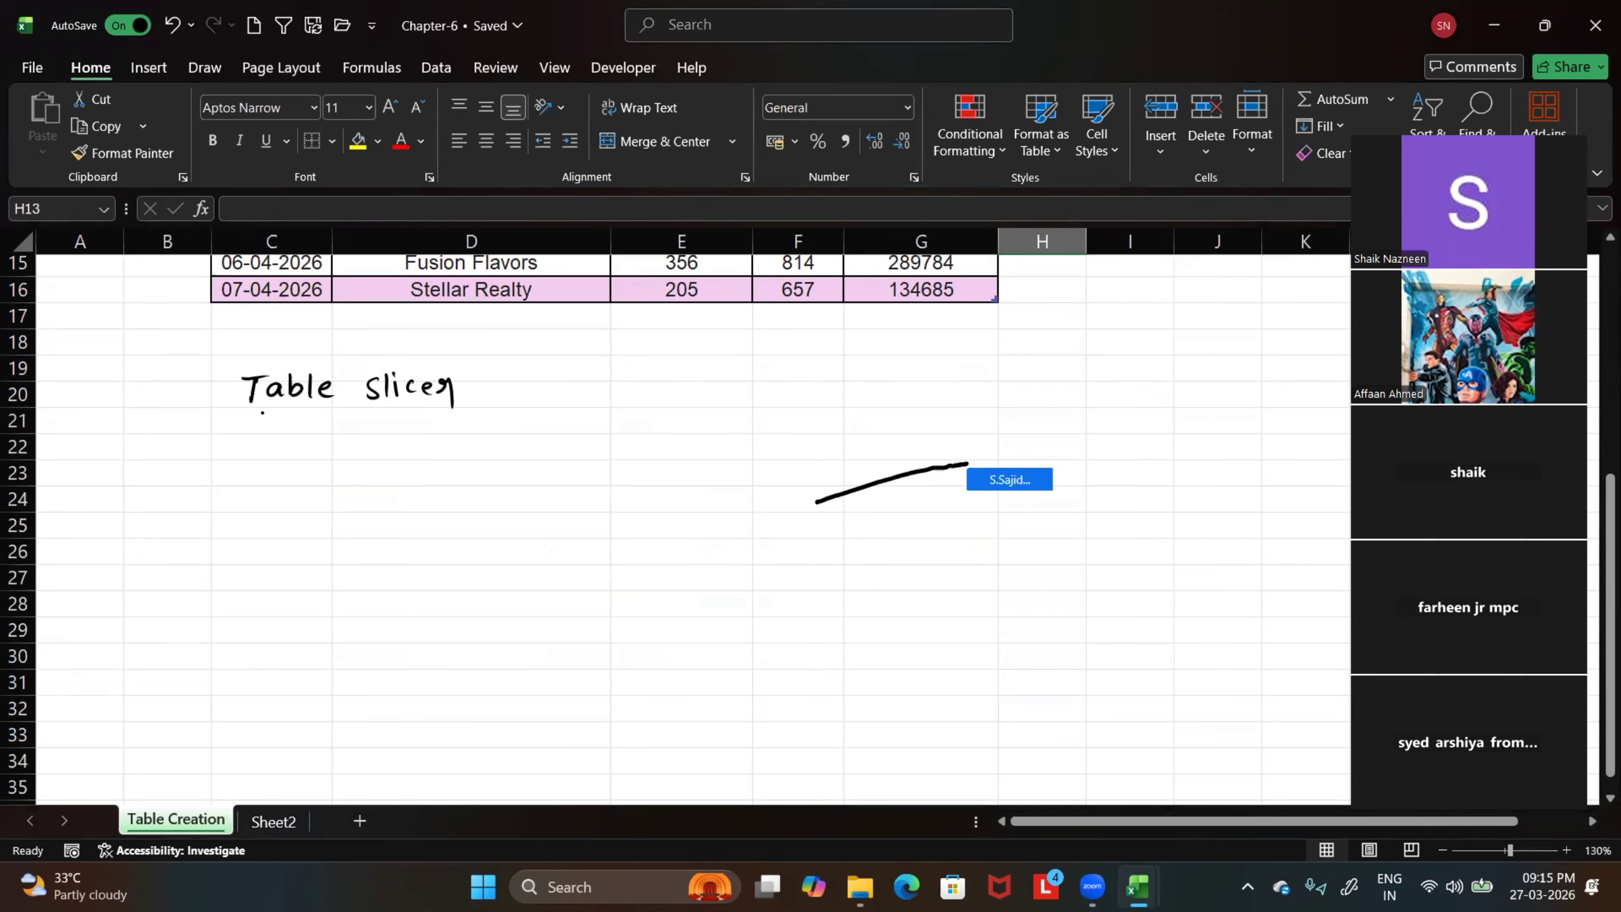
pyautogui.moveTo(262, 412); pyautogui.dragTo(313, 412)
pyautogui.moveTo(368, 411); pyautogui.dragTo(438, 404)
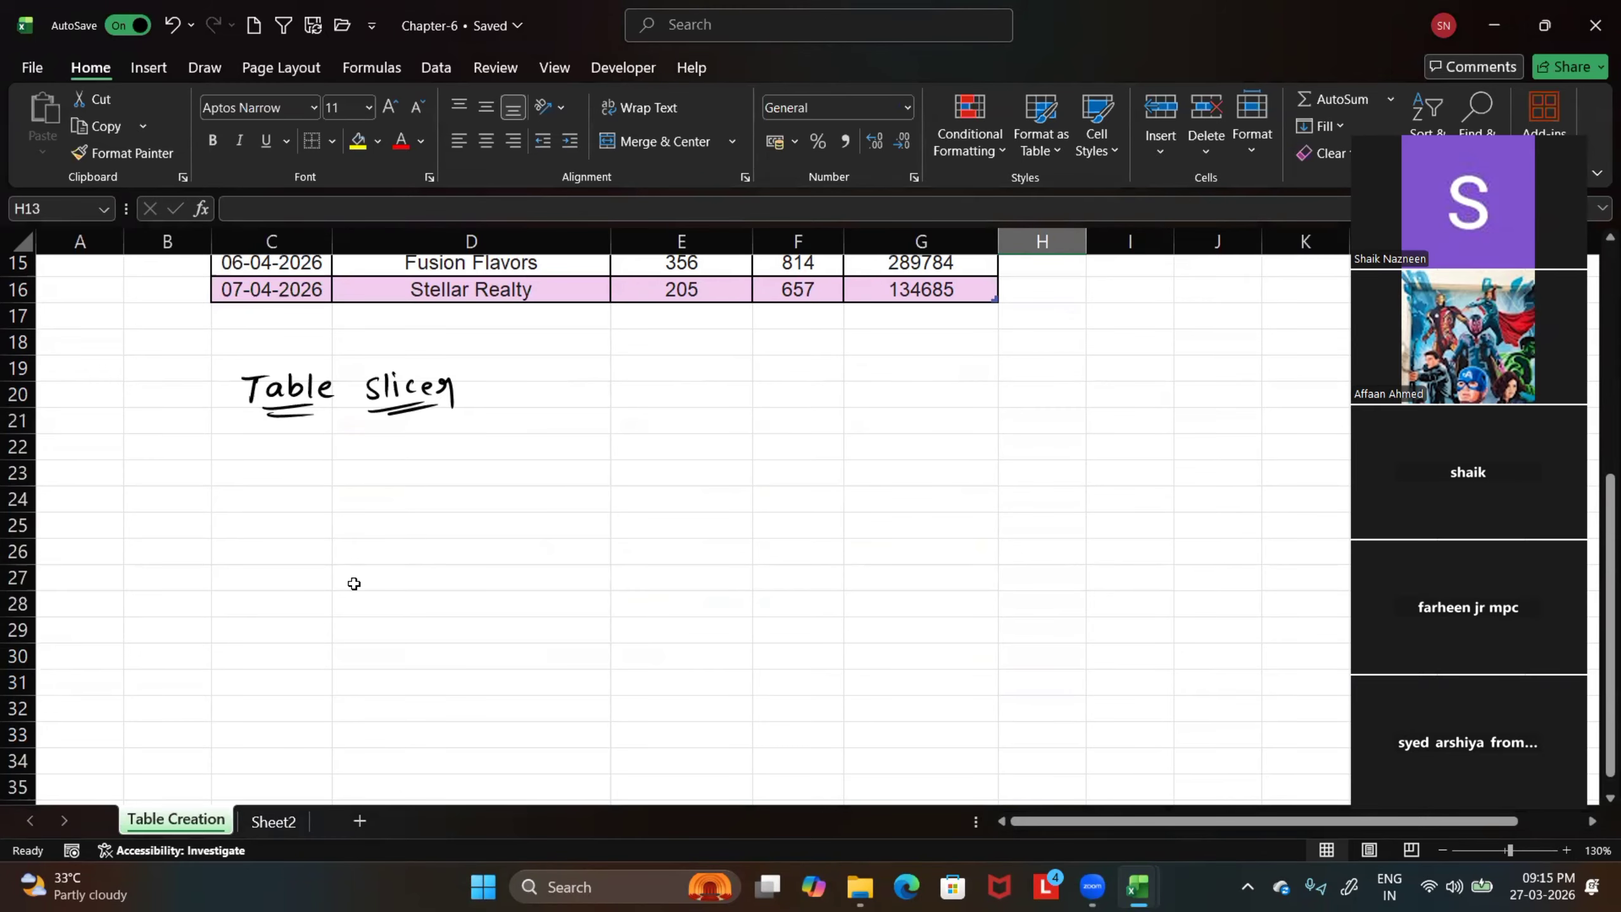
# Filter the Party Names column to show only Aqua Pure Solutions, Fusion Flavors and Mystic Ayurveda
pyautogui.scroll(4, 361, 590)
pyautogui.scroll(1, 357, 590)
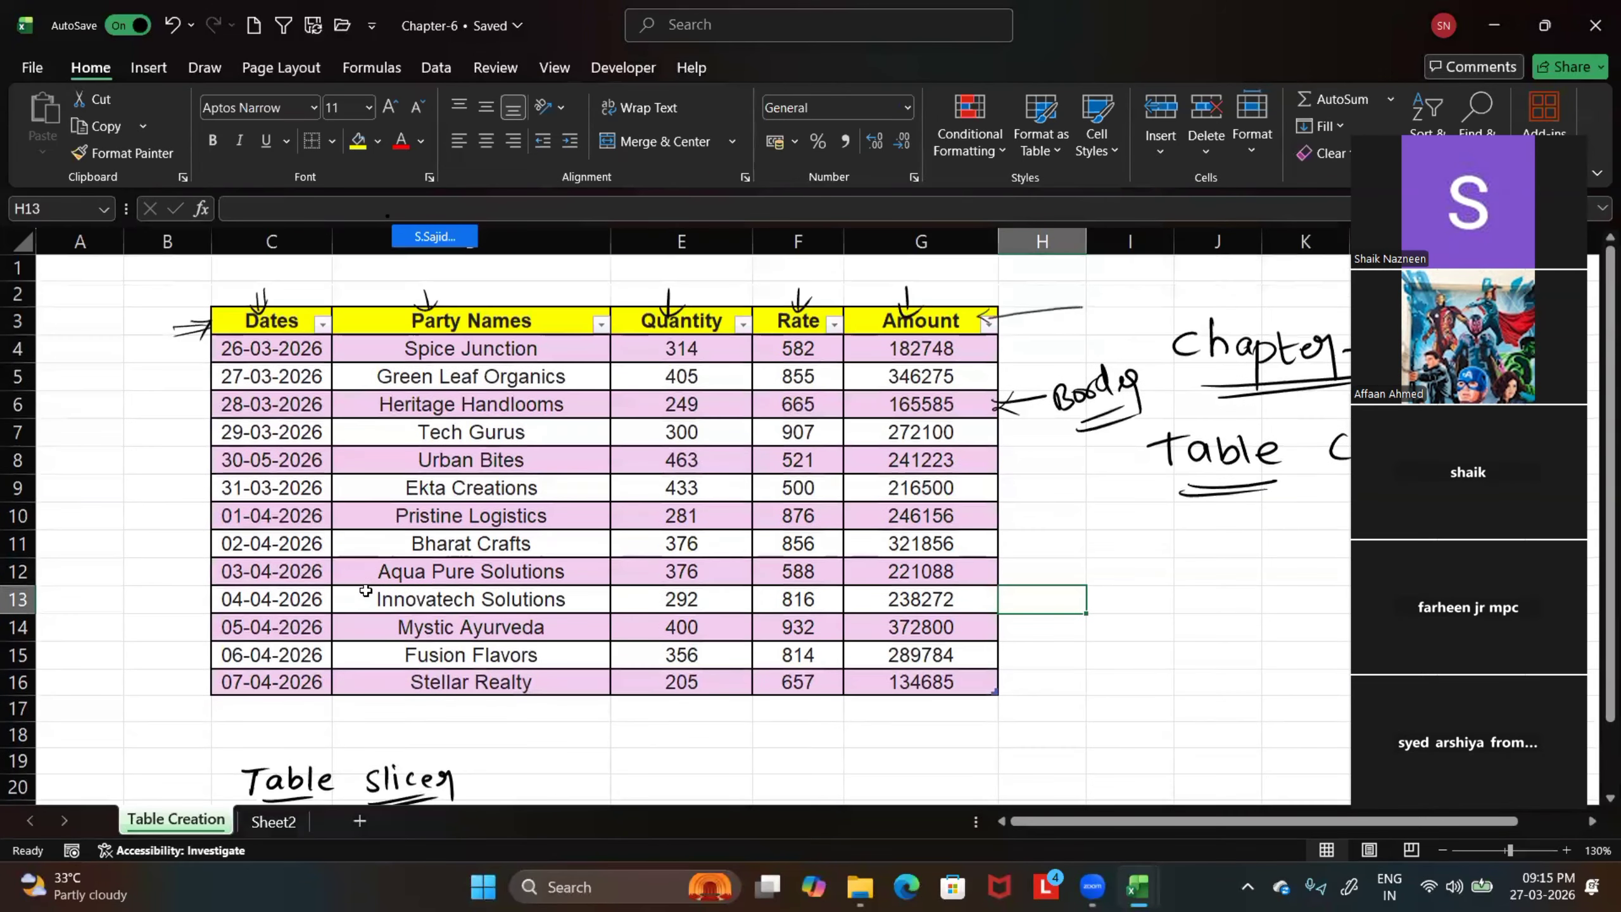
pyautogui.click(599, 324)
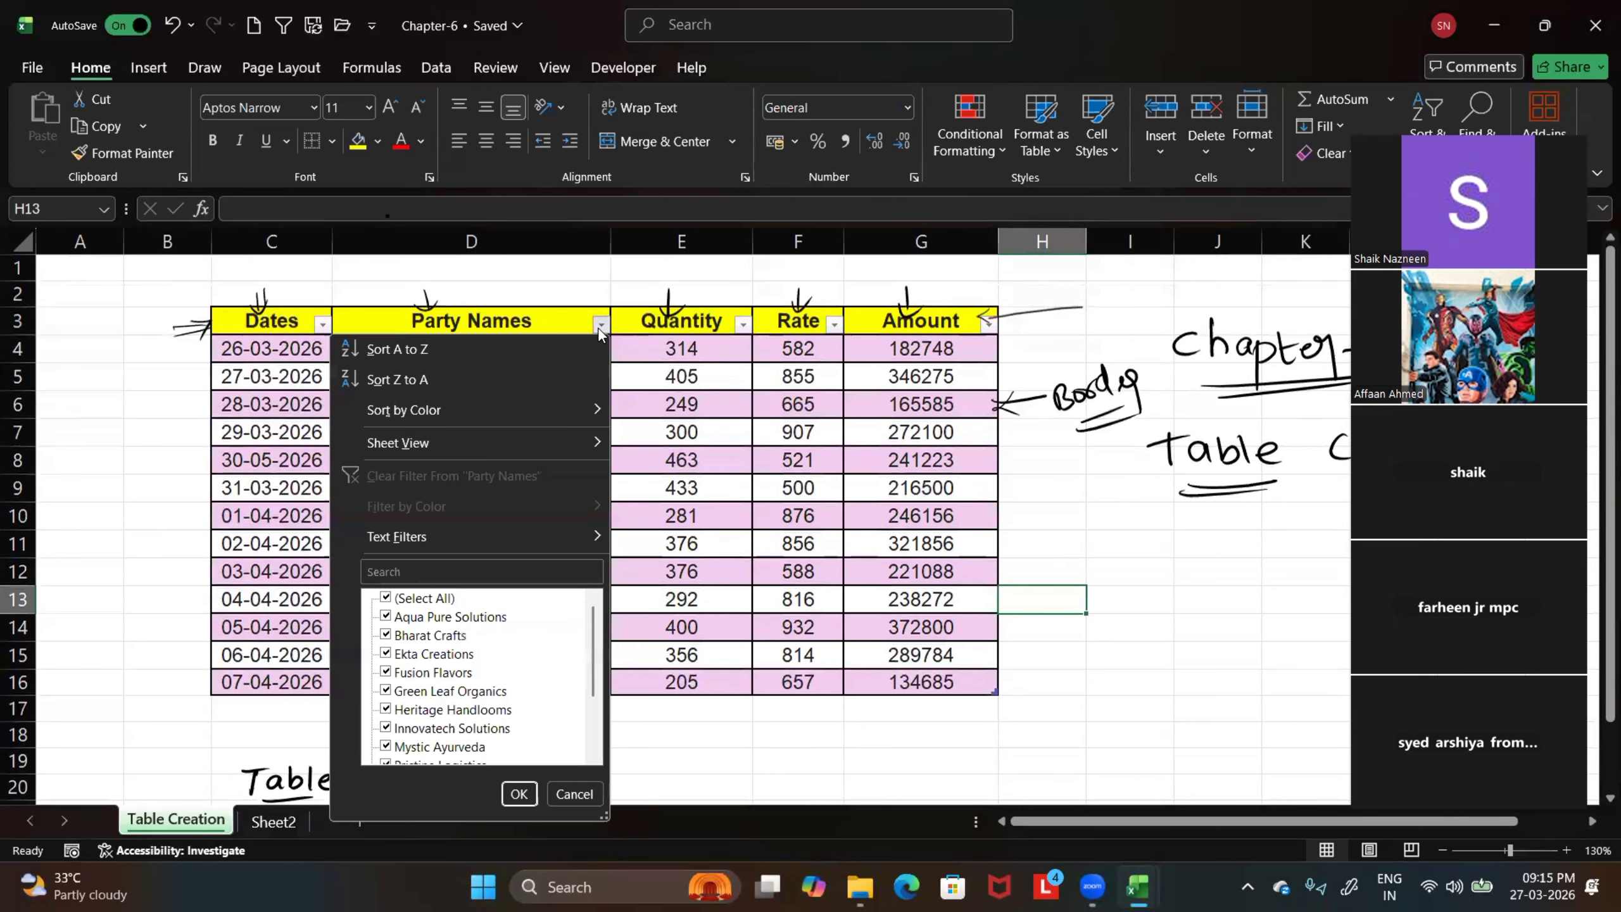
pyautogui.click(385, 597)
pyautogui.click(388, 617)
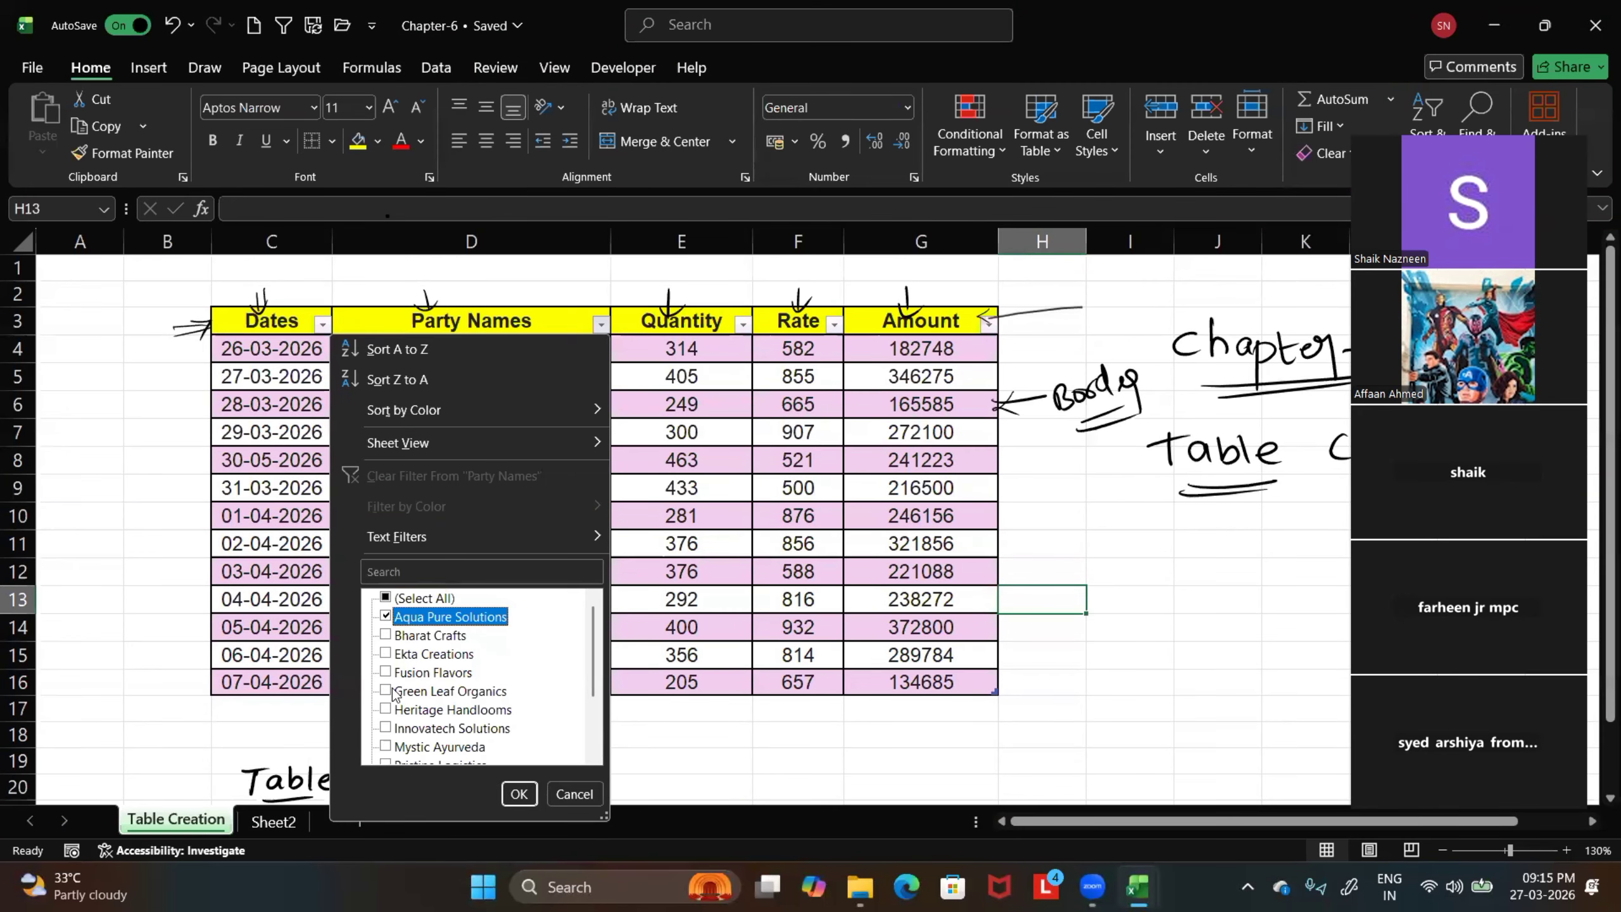
pyautogui.click(388, 673)
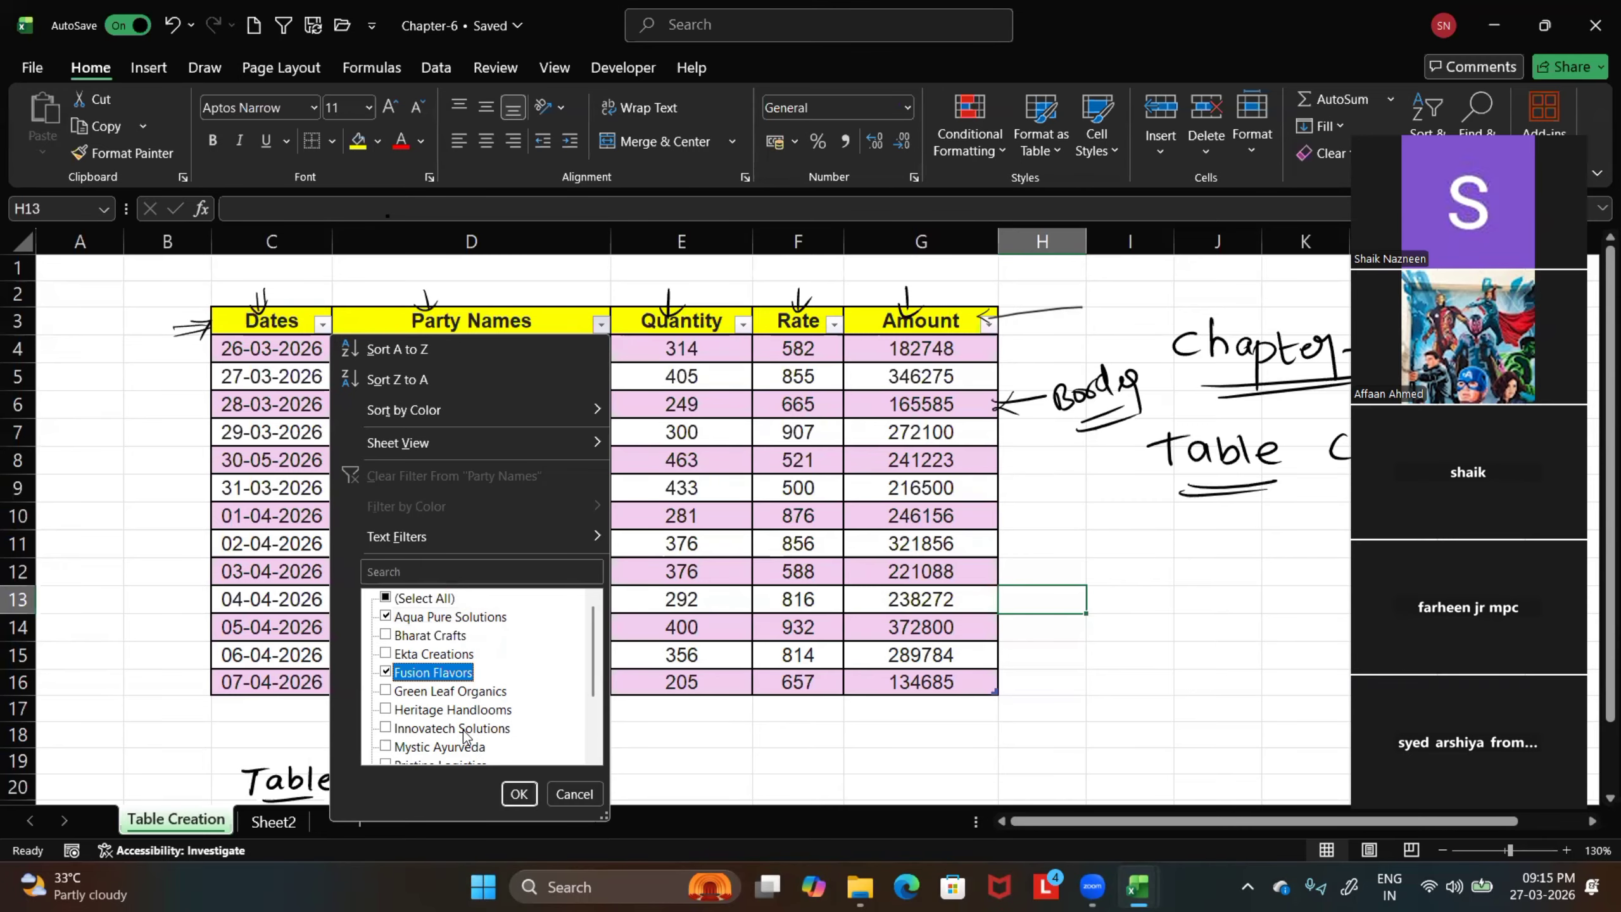
pyautogui.click(388, 747)
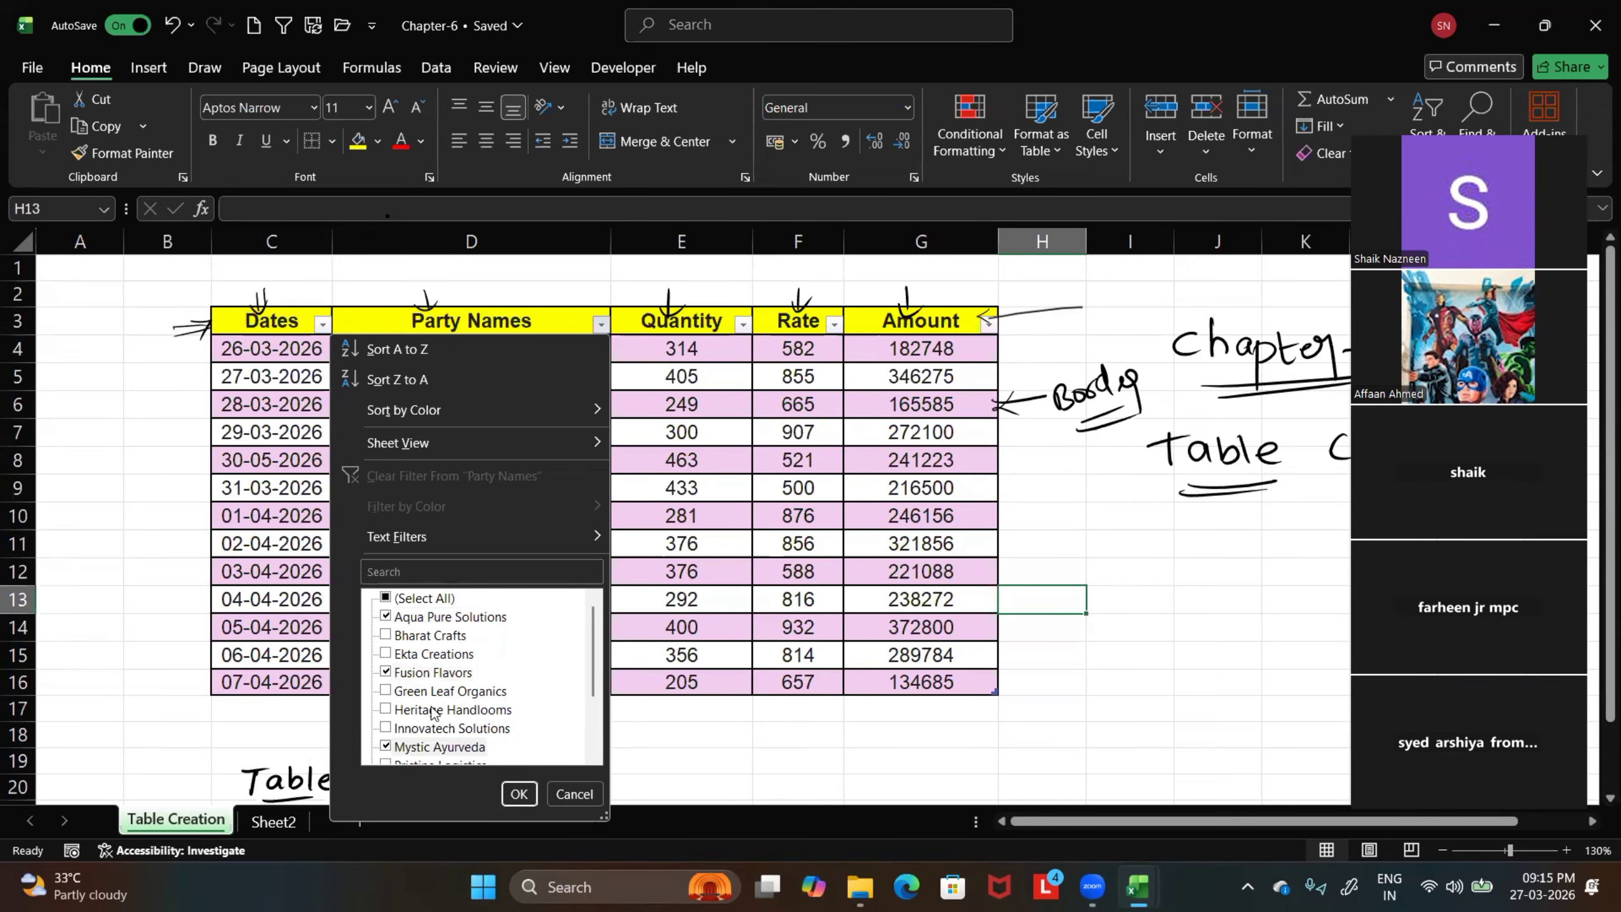
pyautogui.click(520, 789)
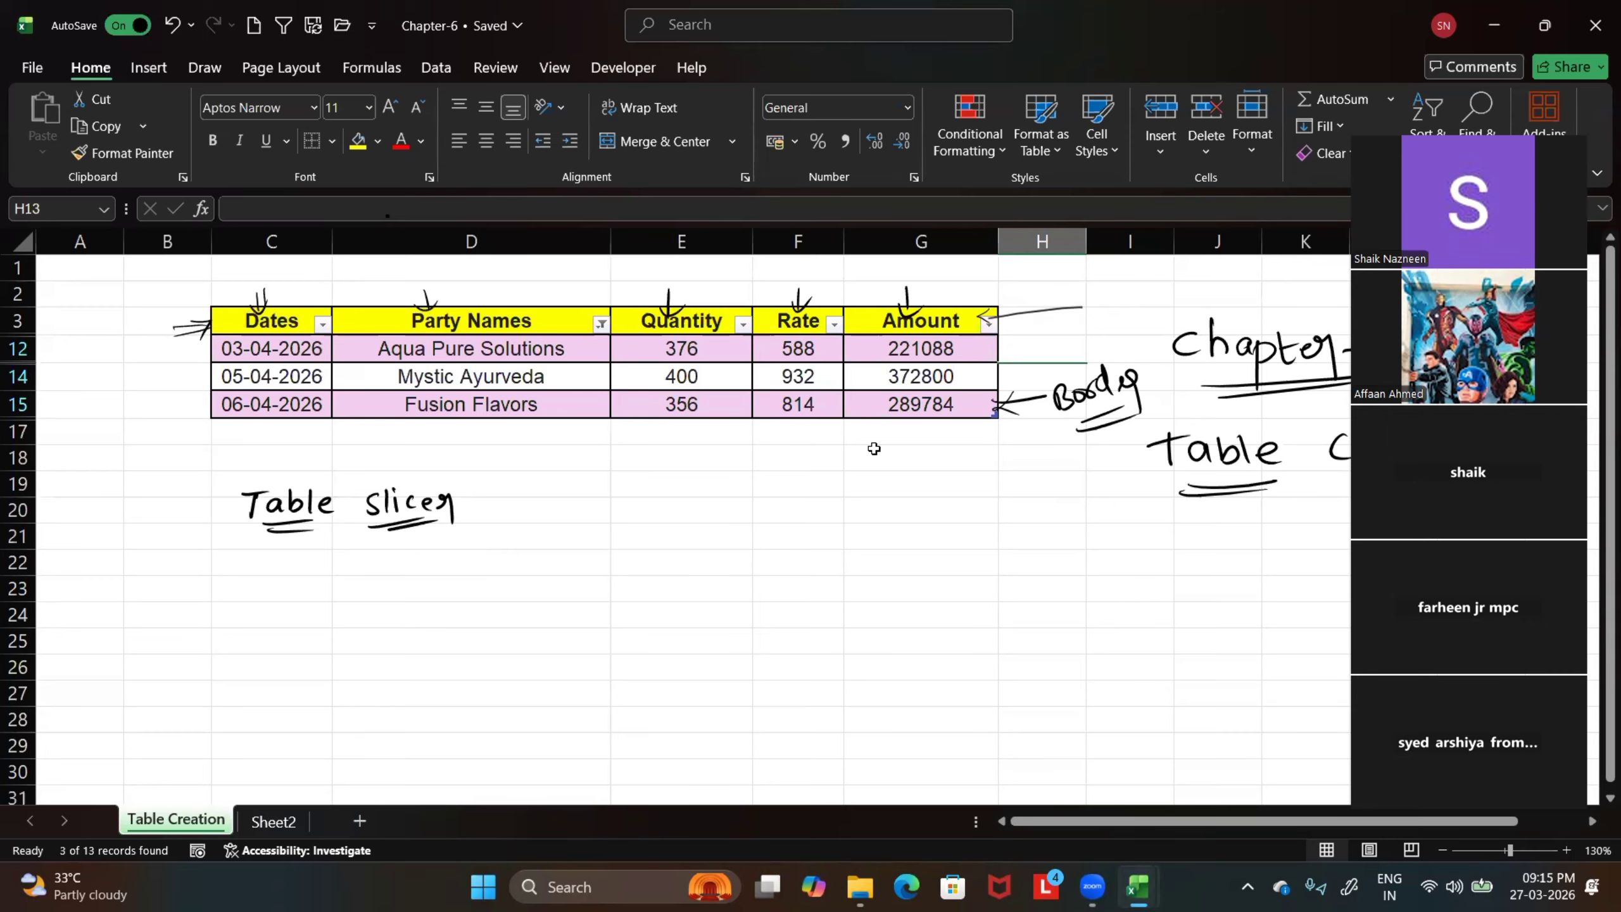
# Sketch a slicer box with three small arrows in ink below the table, and an arrow pointing at the handwritten "Table slicer"
pyautogui.moveTo(786, 464)
pyautogui.mouseDown()
pyautogui.moveTo(793, 547)
pyautogui.moveTo(867, 466)
pyautogui.moveTo(892, 598)
pyautogui.moveTo(805, 616)
pyautogui.moveTo(780, 517)
pyautogui.moveTo(830, 455)
pyautogui.moveTo(869, 452)
pyautogui.moveTo(848, 473)
pyautogui.moveTo(902, 487)
pyautogui.moveTo(842, 511)
pyautogui.mouseUp()
pyautogui.moveTo(850, 537); pyautogui.dragTo(904, 529)
pyautogui.moveTo(869, 538); pyautogui.dragTo(864, 559)
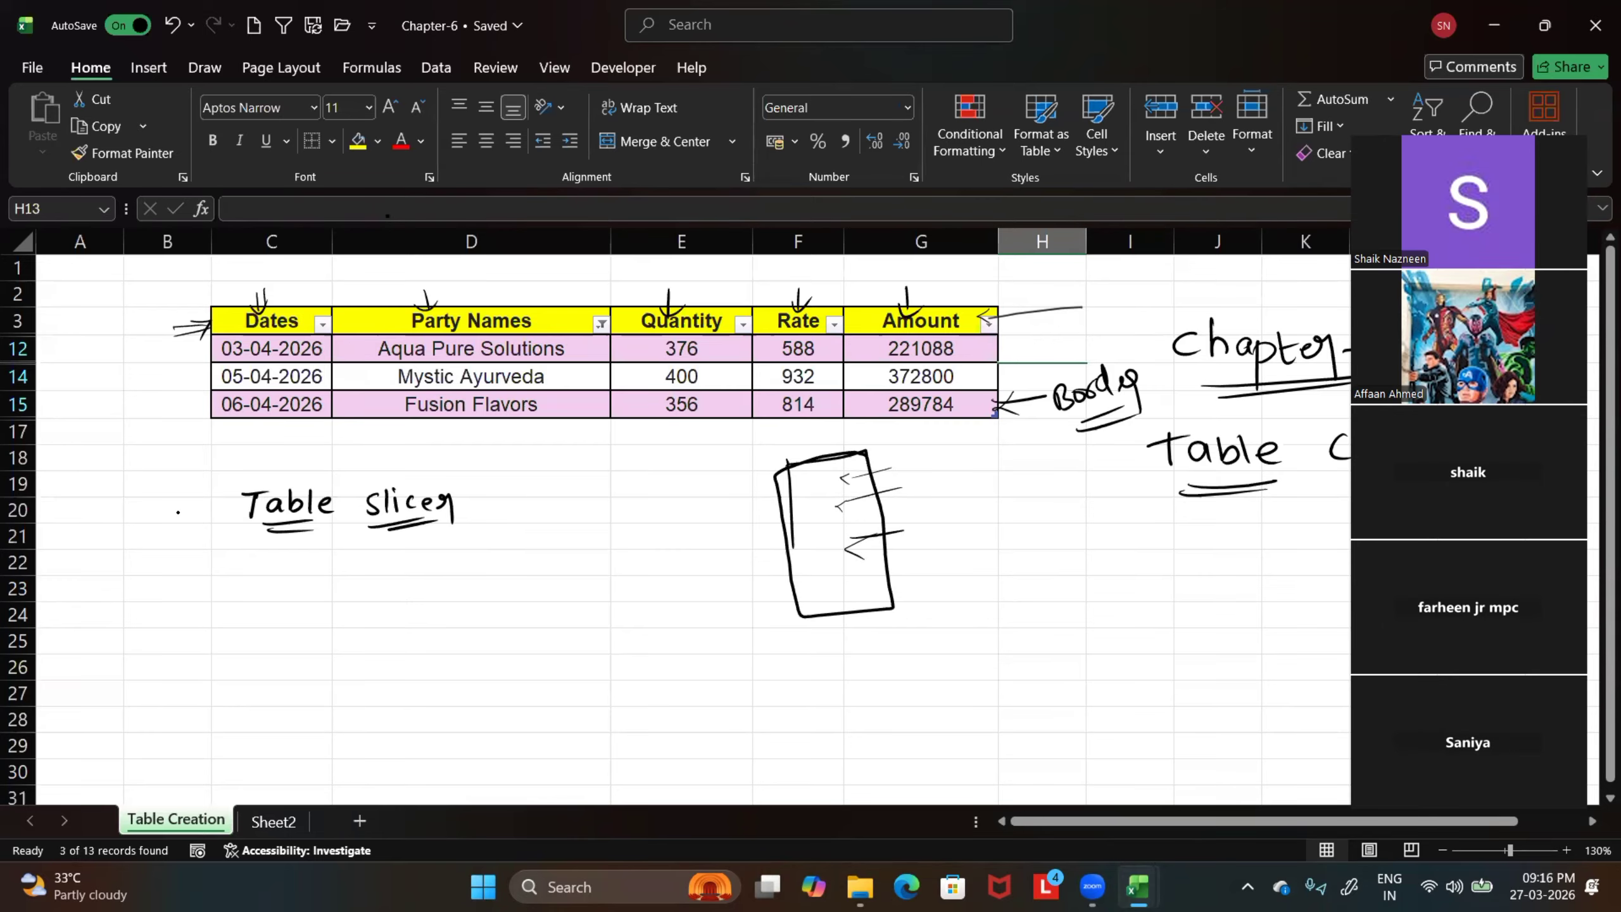
pyautogui.moveTo(181, 505); pyautogui.dragTo(223, 498)
pyautogui.moveTo(213, 488); pyautogui.dragTo(221, 528)
# Clear the Party Names filter and select the whole sales table to bring up its design options
pyautogui.click(602, 324)
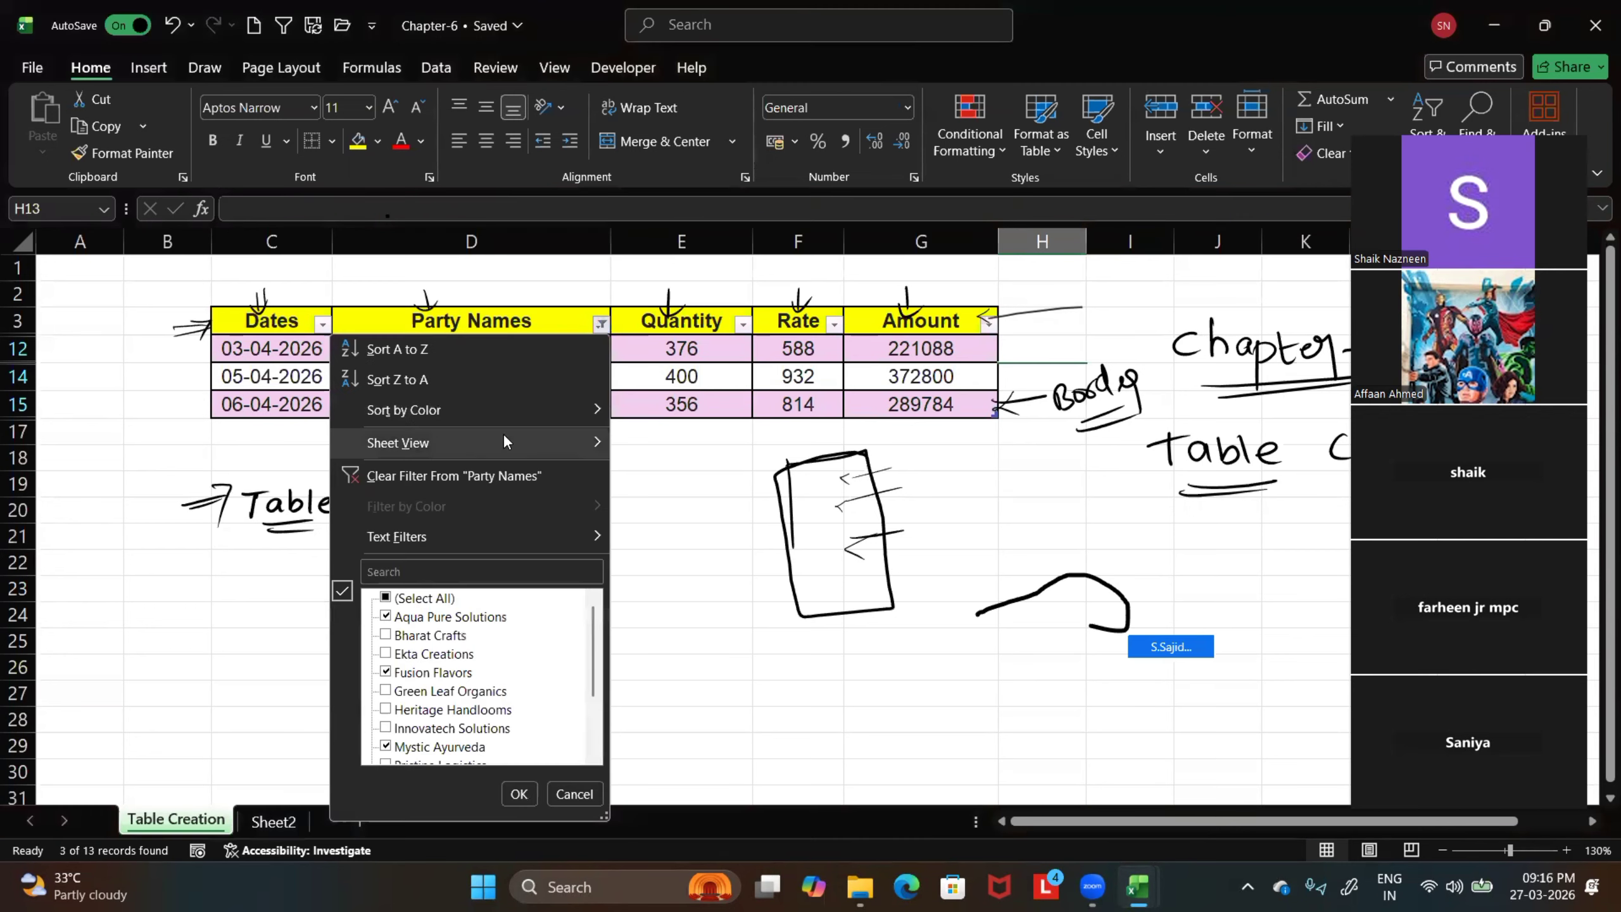
pyautogui.click(452, 476)
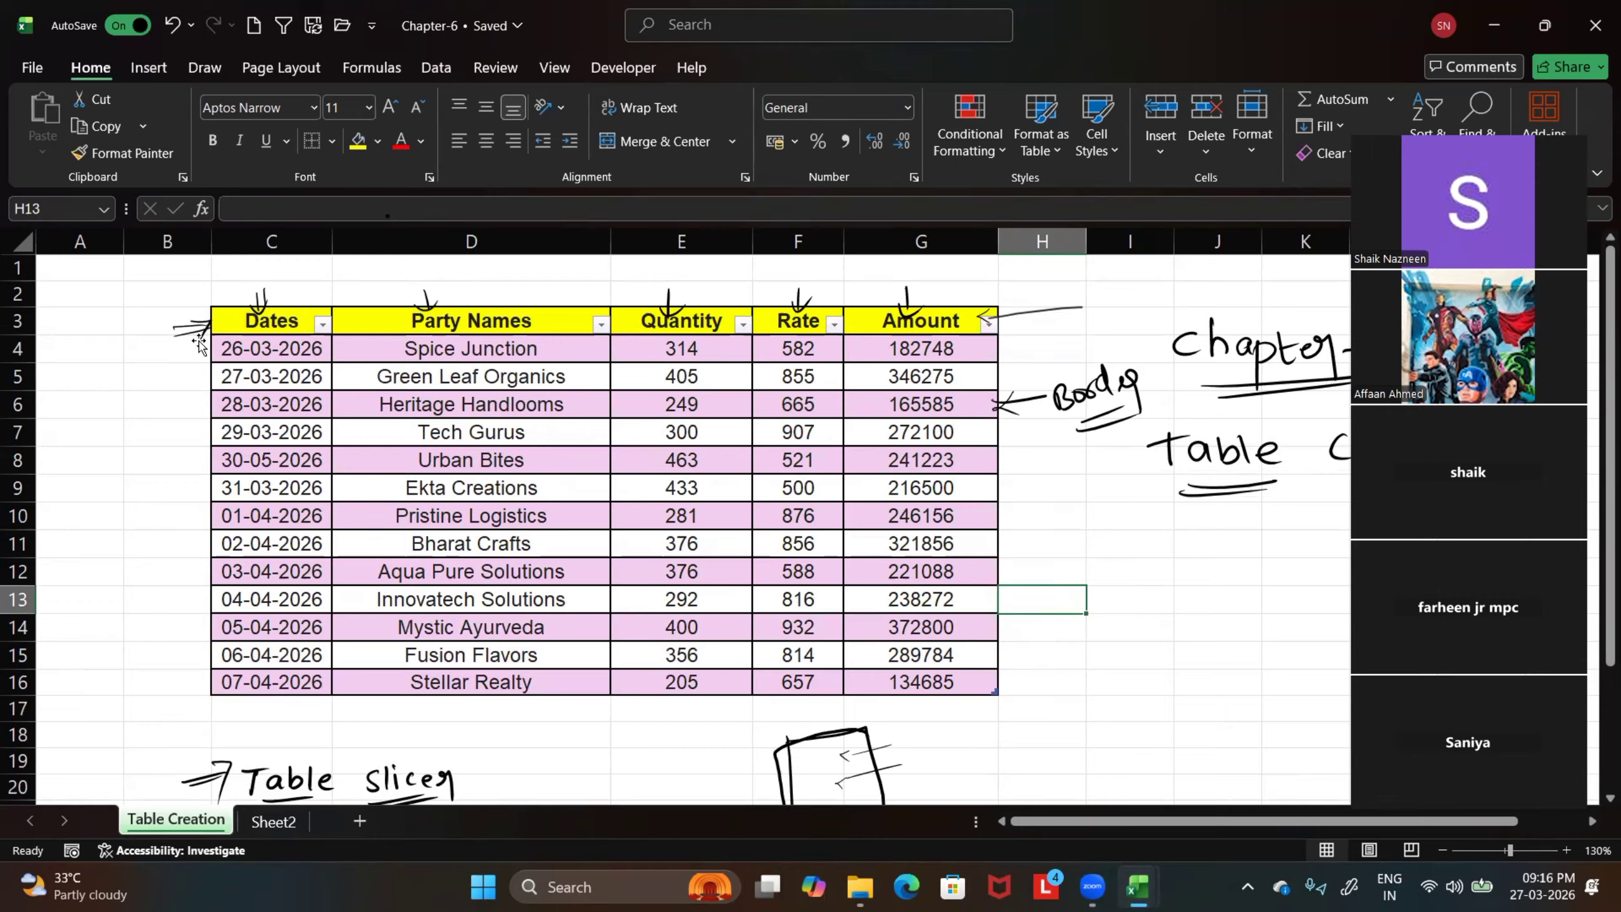
pyautogui.moveTo(260, 322); pyautogui.dragTo(892, 672)
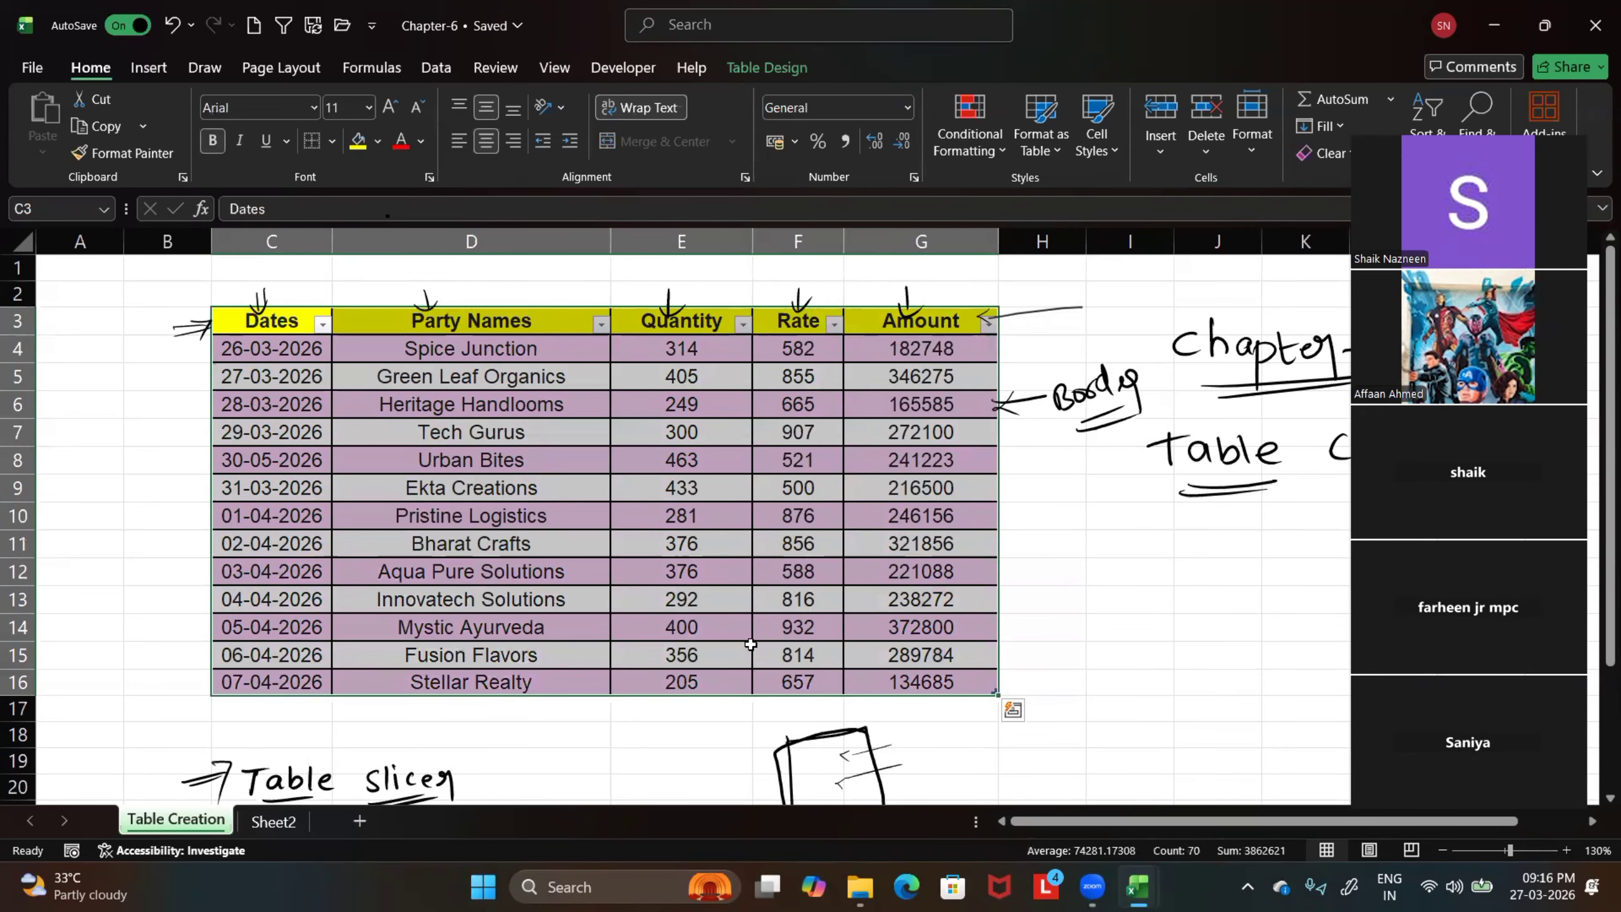
pyautogui.click(770, 64)
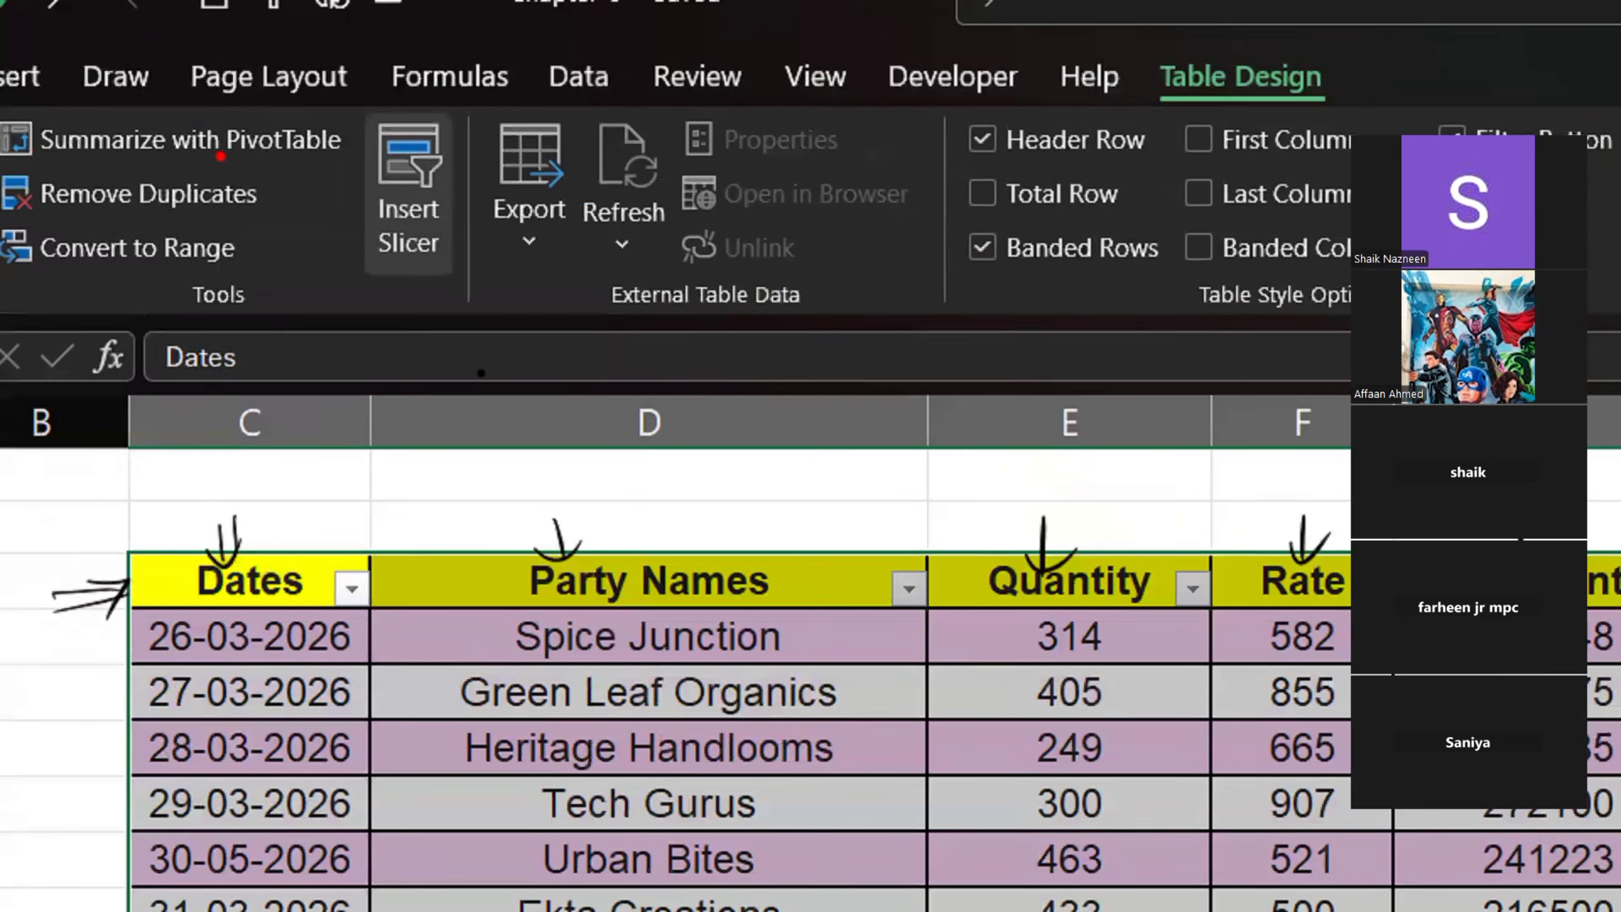
# Mark Insert Slicer with a temporary red box and arrow, and point red arrows at the Table Design and Tools labels
pyautogui.moveTo(345, 93); pyautogui.dragTo(418, 243)
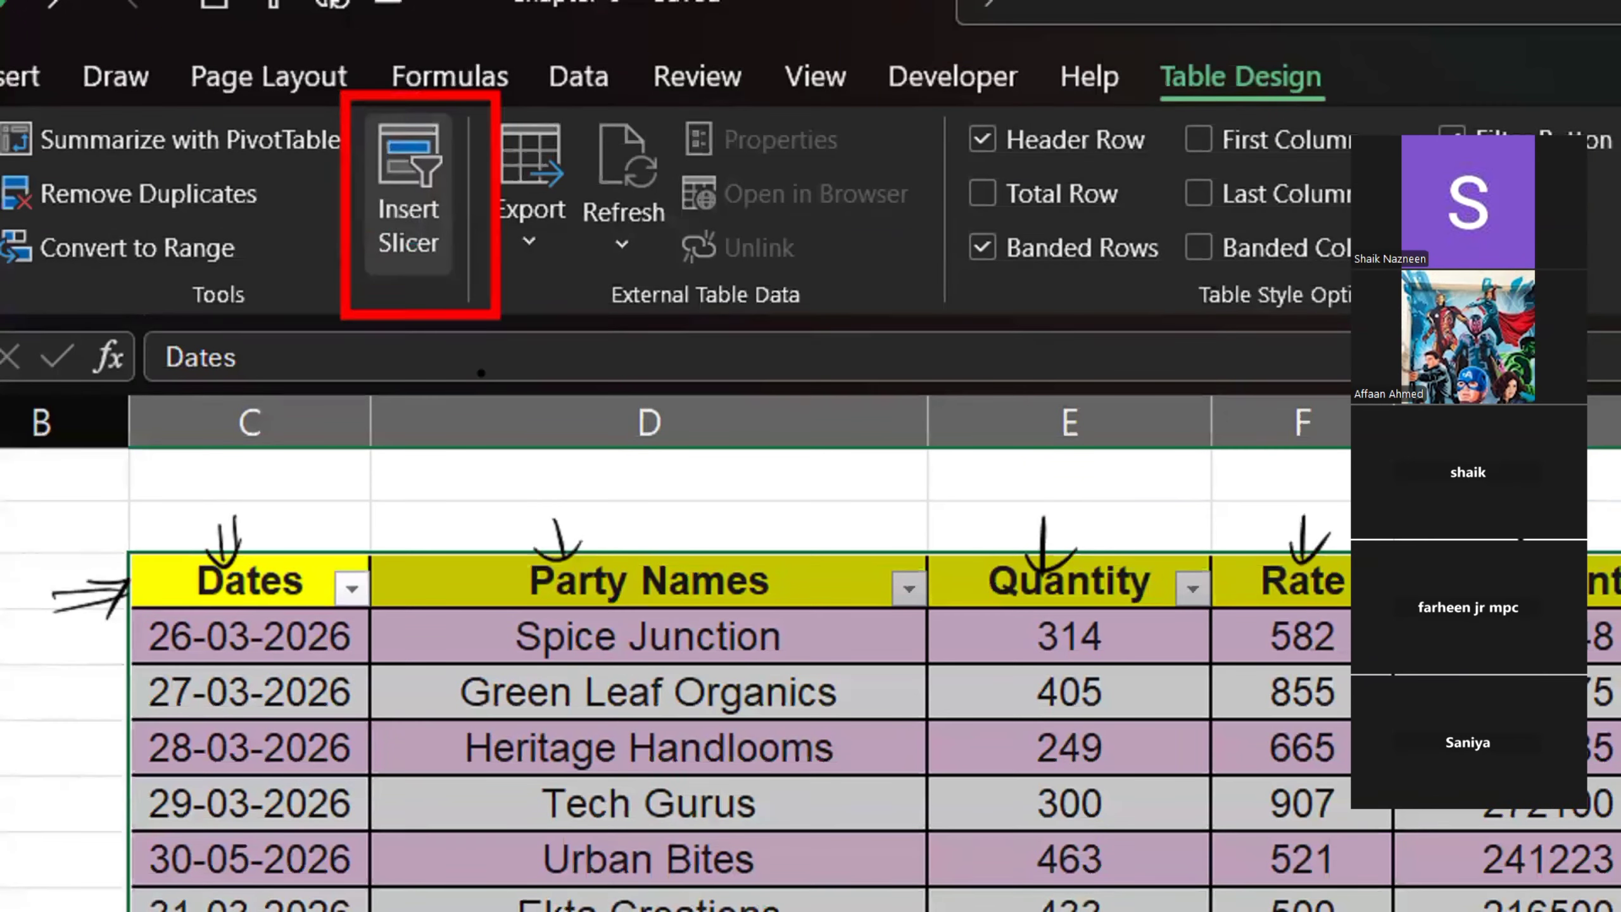
pyautogui.moveTo(1243, 70); pyautogui.dragTo(1241, 353)
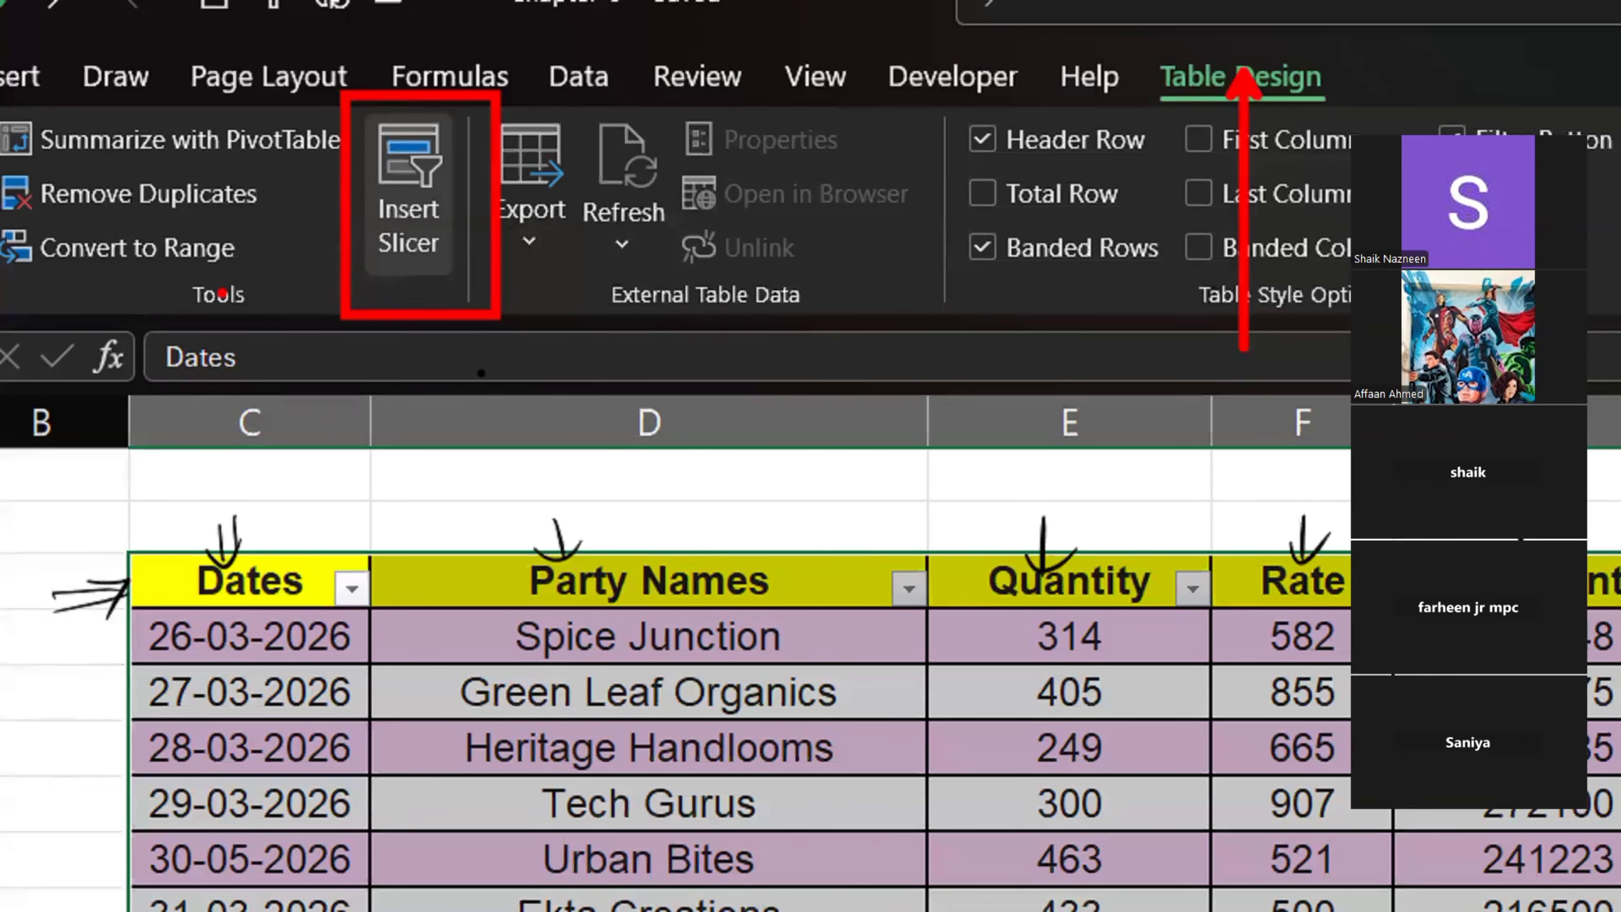
pyautogui.moveTo(217, 301); pyautogui.dragTo(217, 456)
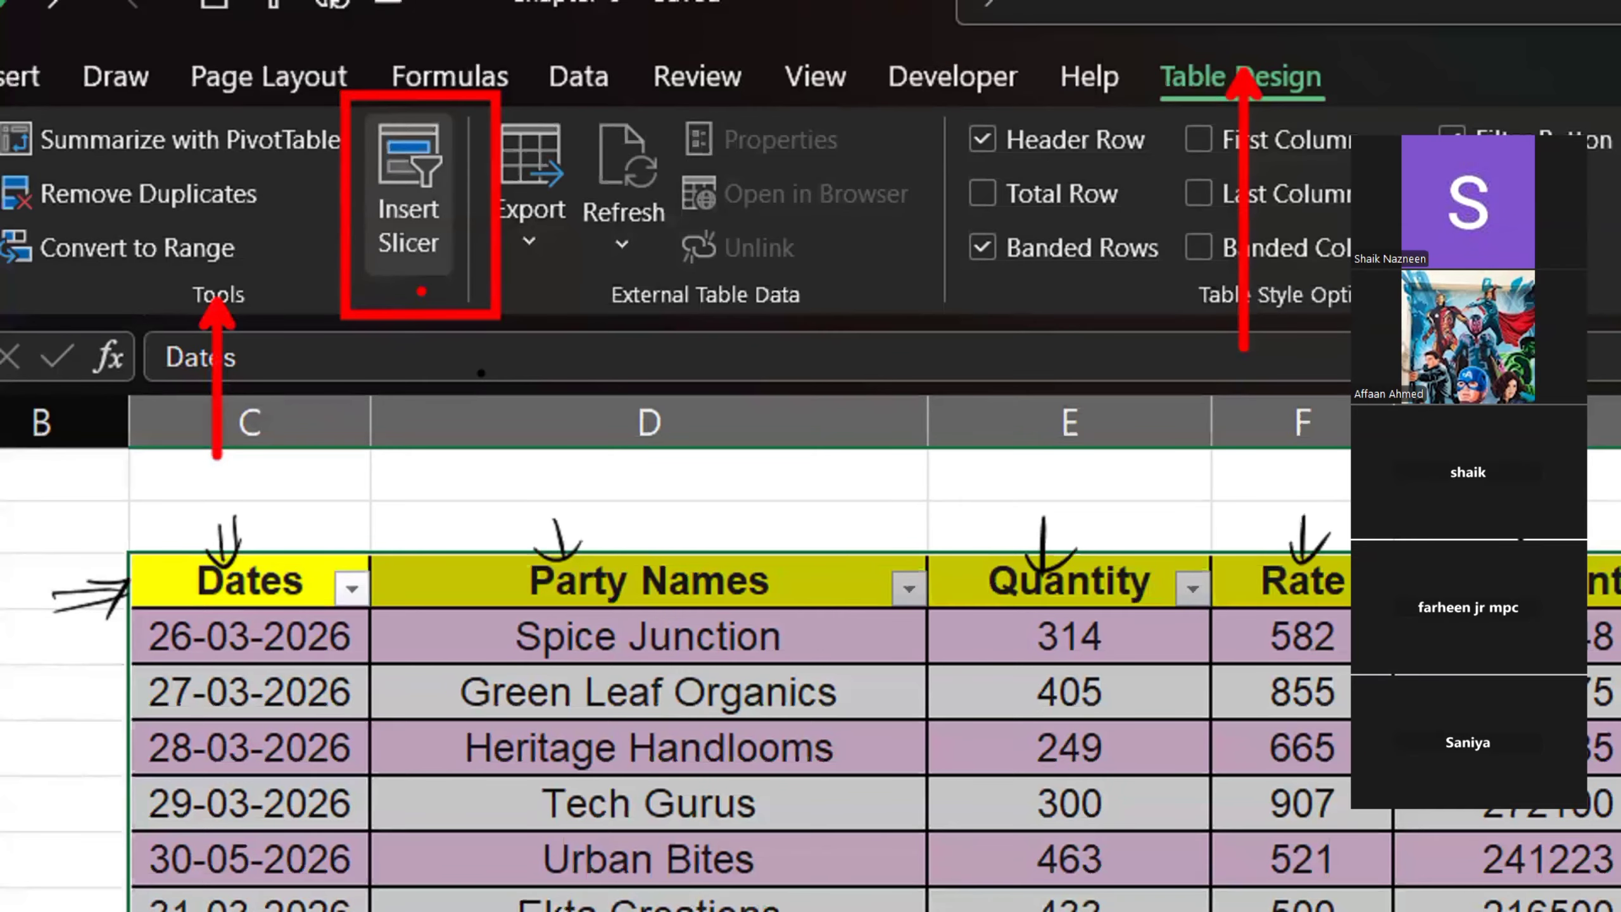
pyautogui.moveTo(416, 282); pyautogui.dragTo(415, 469)
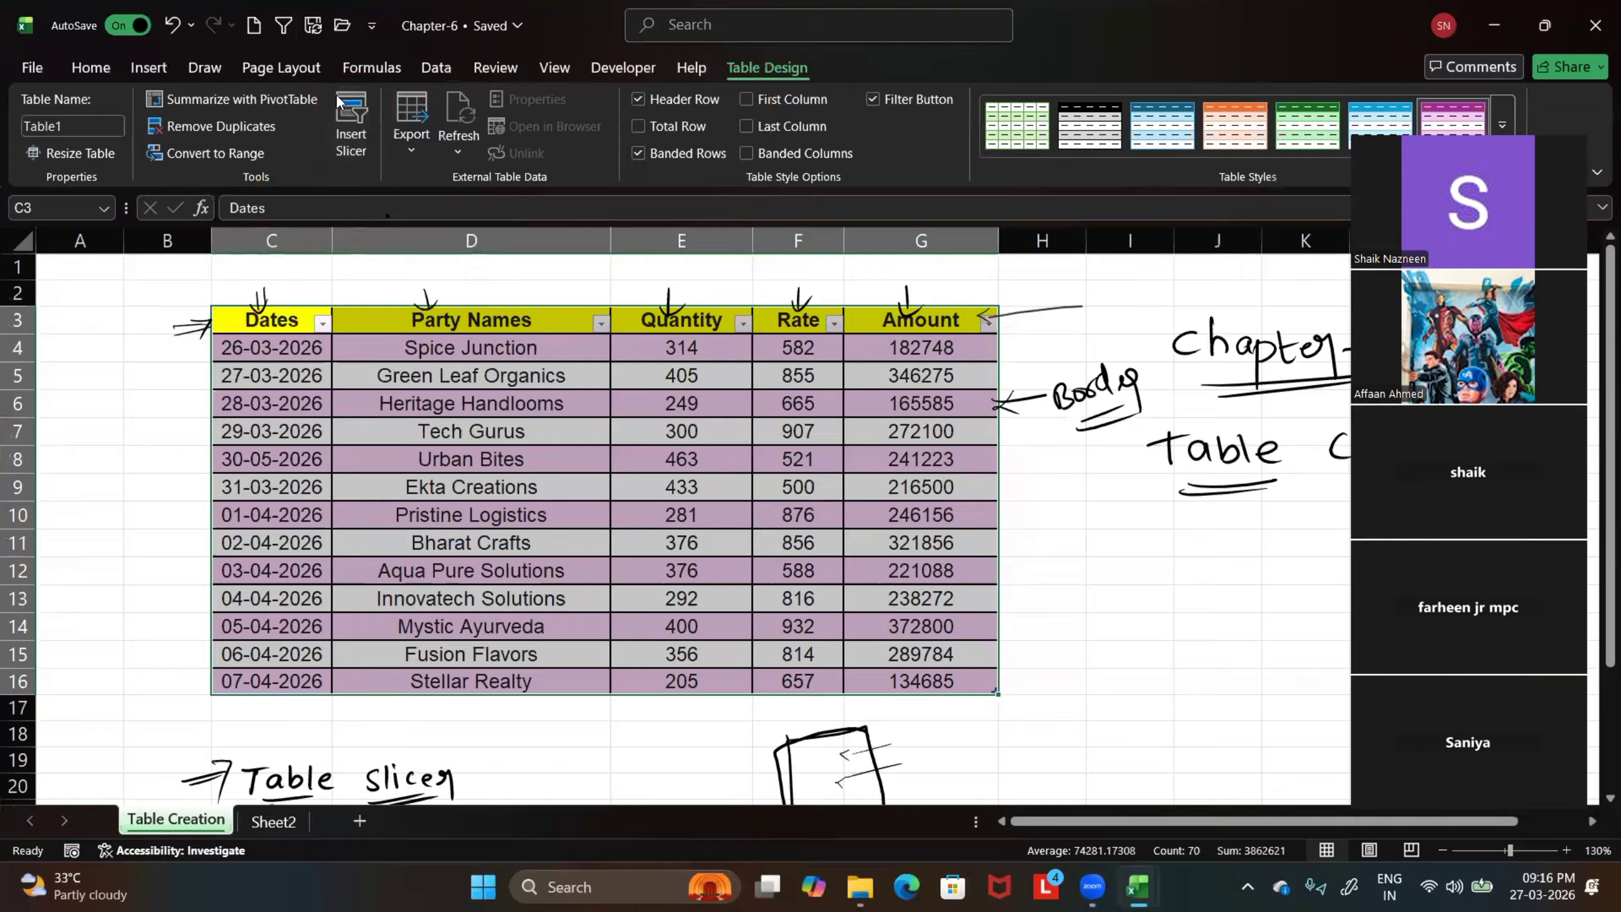
# Start inserting a table slicer and mark the Dates, Party Names, Quantity, Rate and Amount fields with temporary red arrows
pyautogui.click(351, 119)
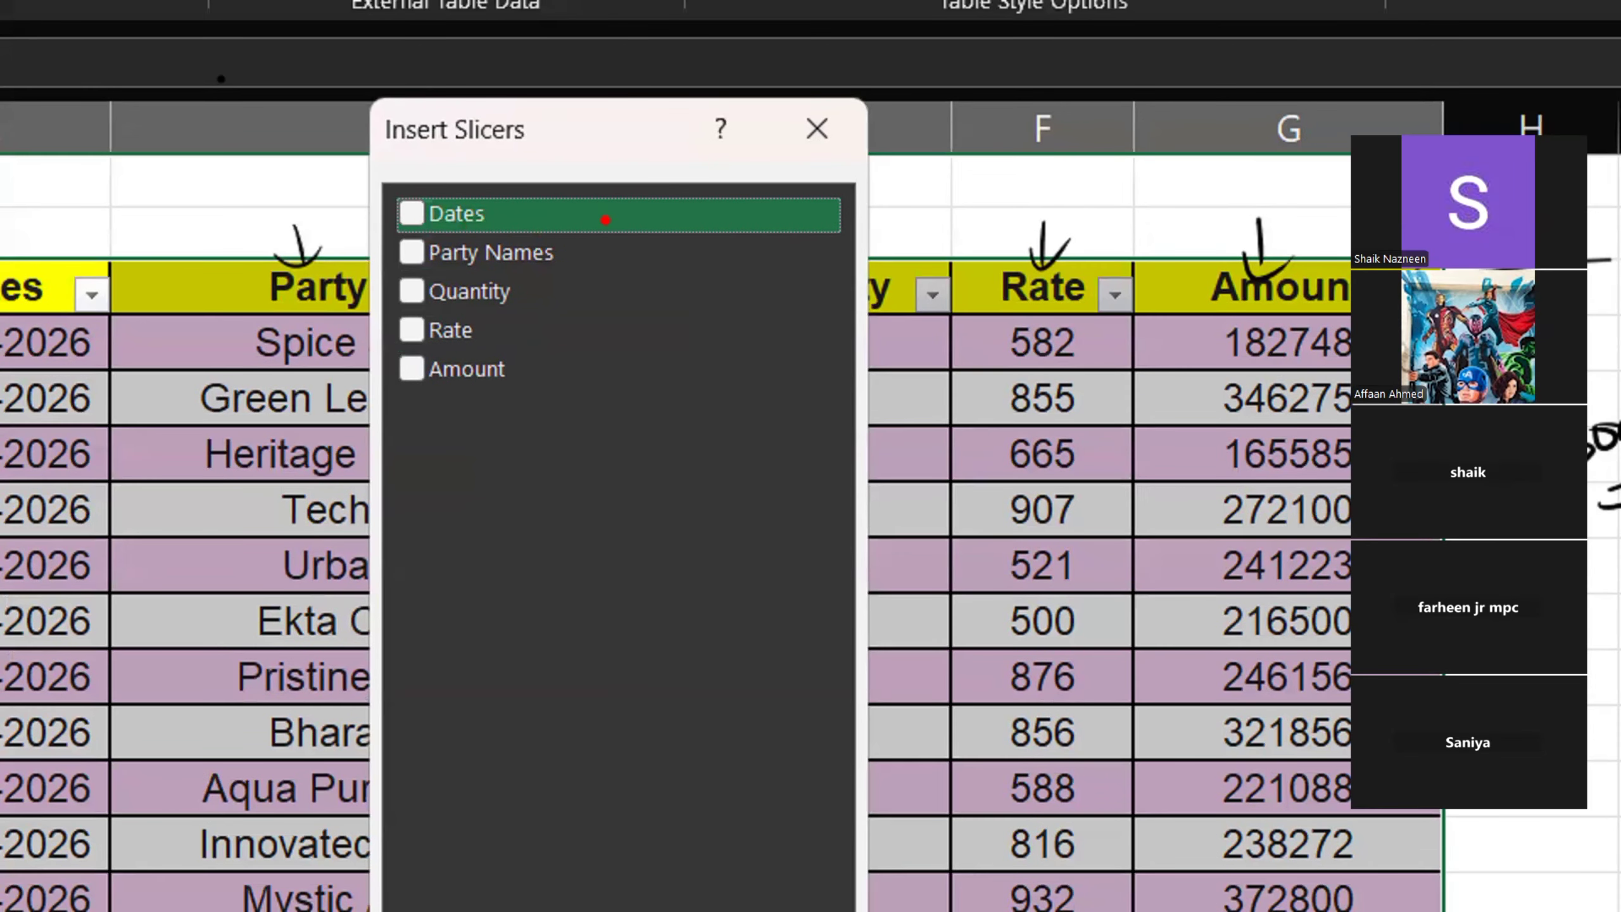
pyautogui.moveTo(791, 195); pyautogui.dragTo(599, 214)
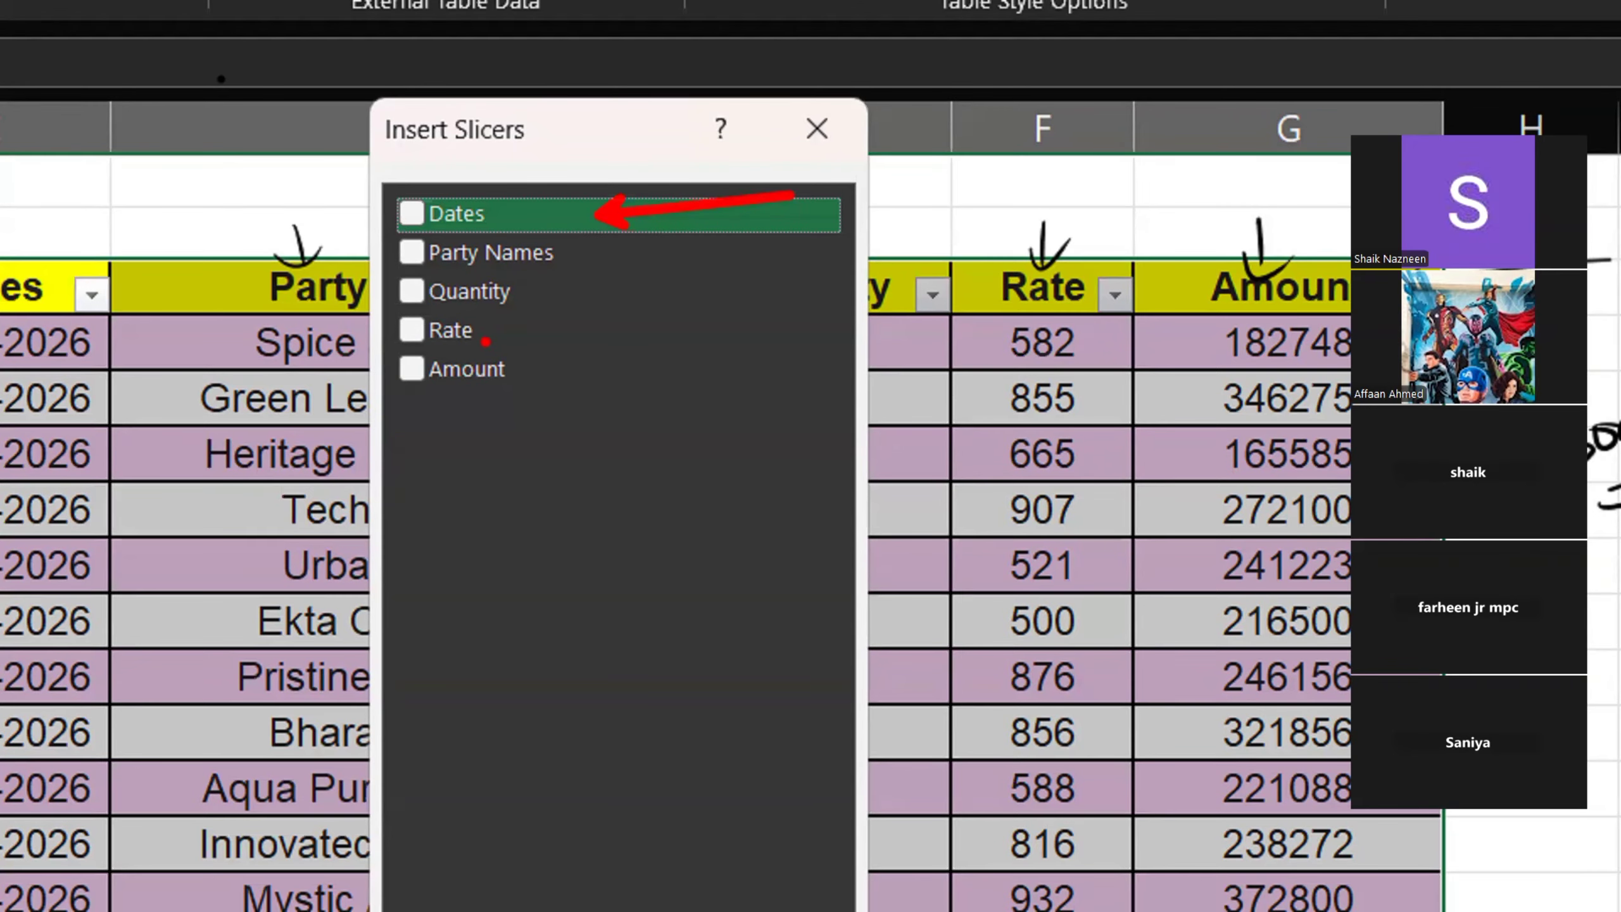
pyautogui.moveTo(681, 251); pyautogui.dragTo(560, 251)
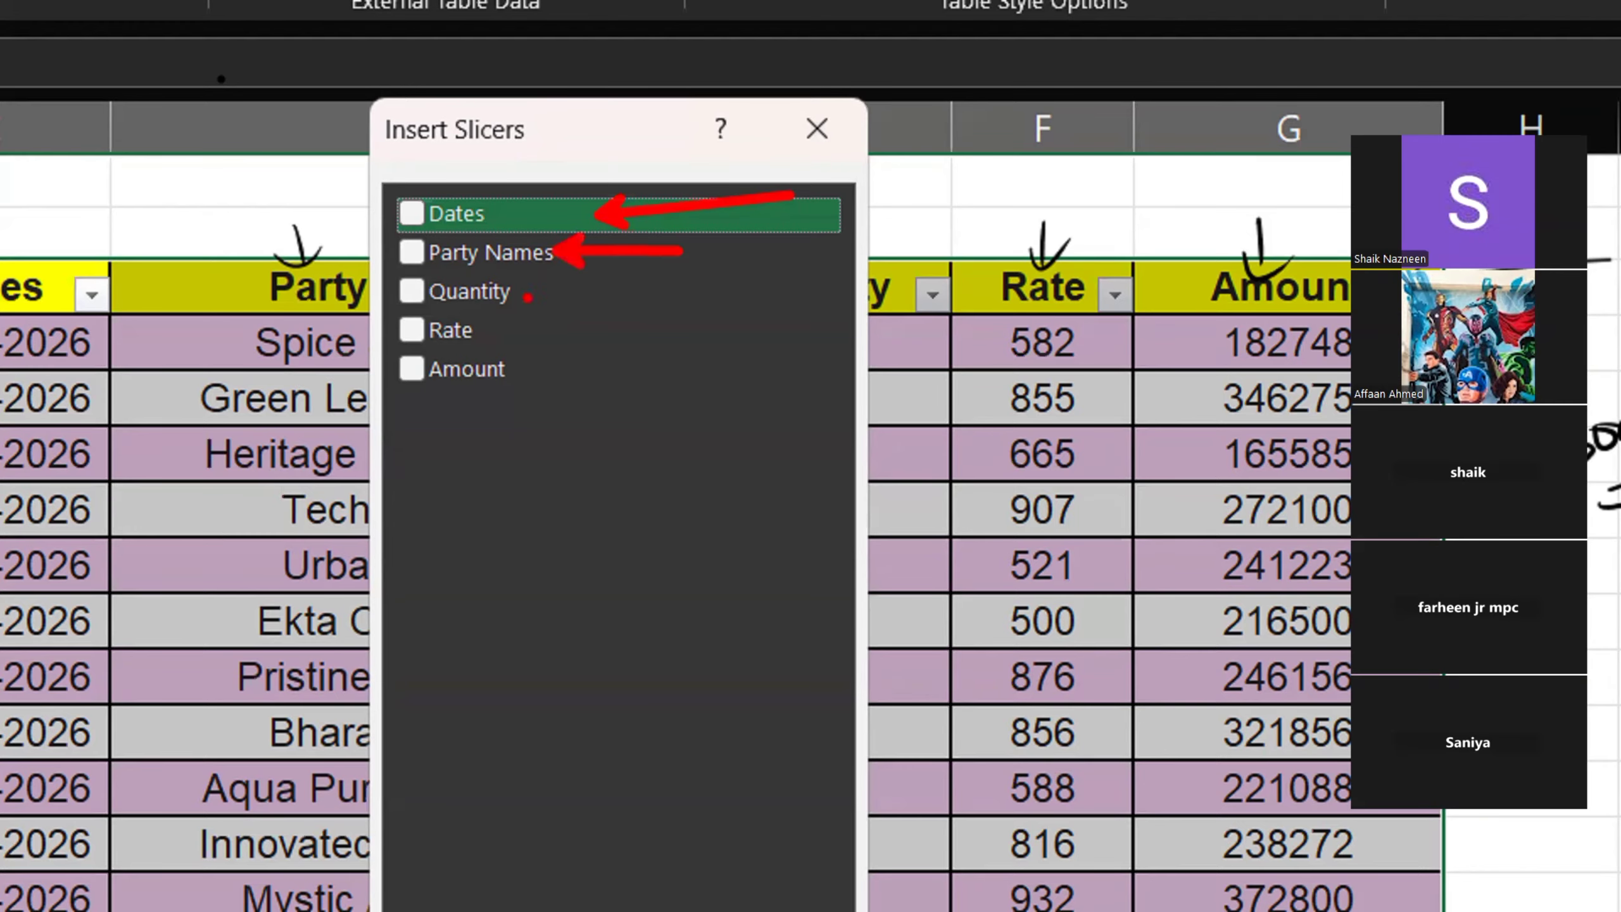
pyautogui.moveTo(619, 297); pyautogui.dragTo(498, 297)
pyautogui.moveTo(659, 338); pyautogui.dragTo(486, 337)
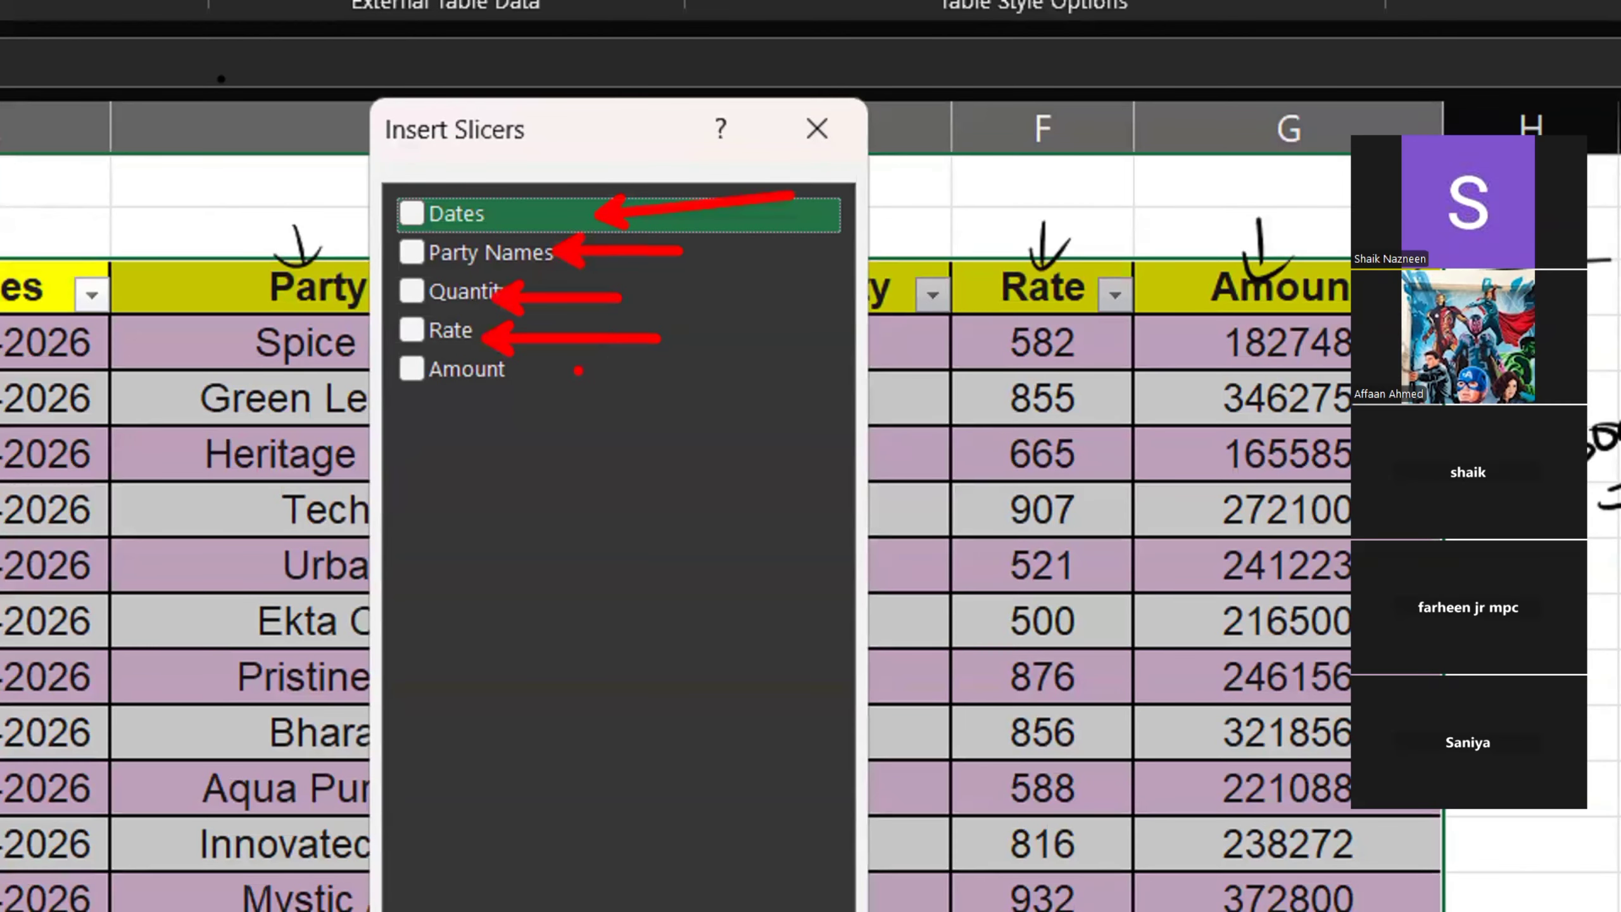
pyautogui.moveTo(718, 402); pyautogui.dragTo(522, 372)
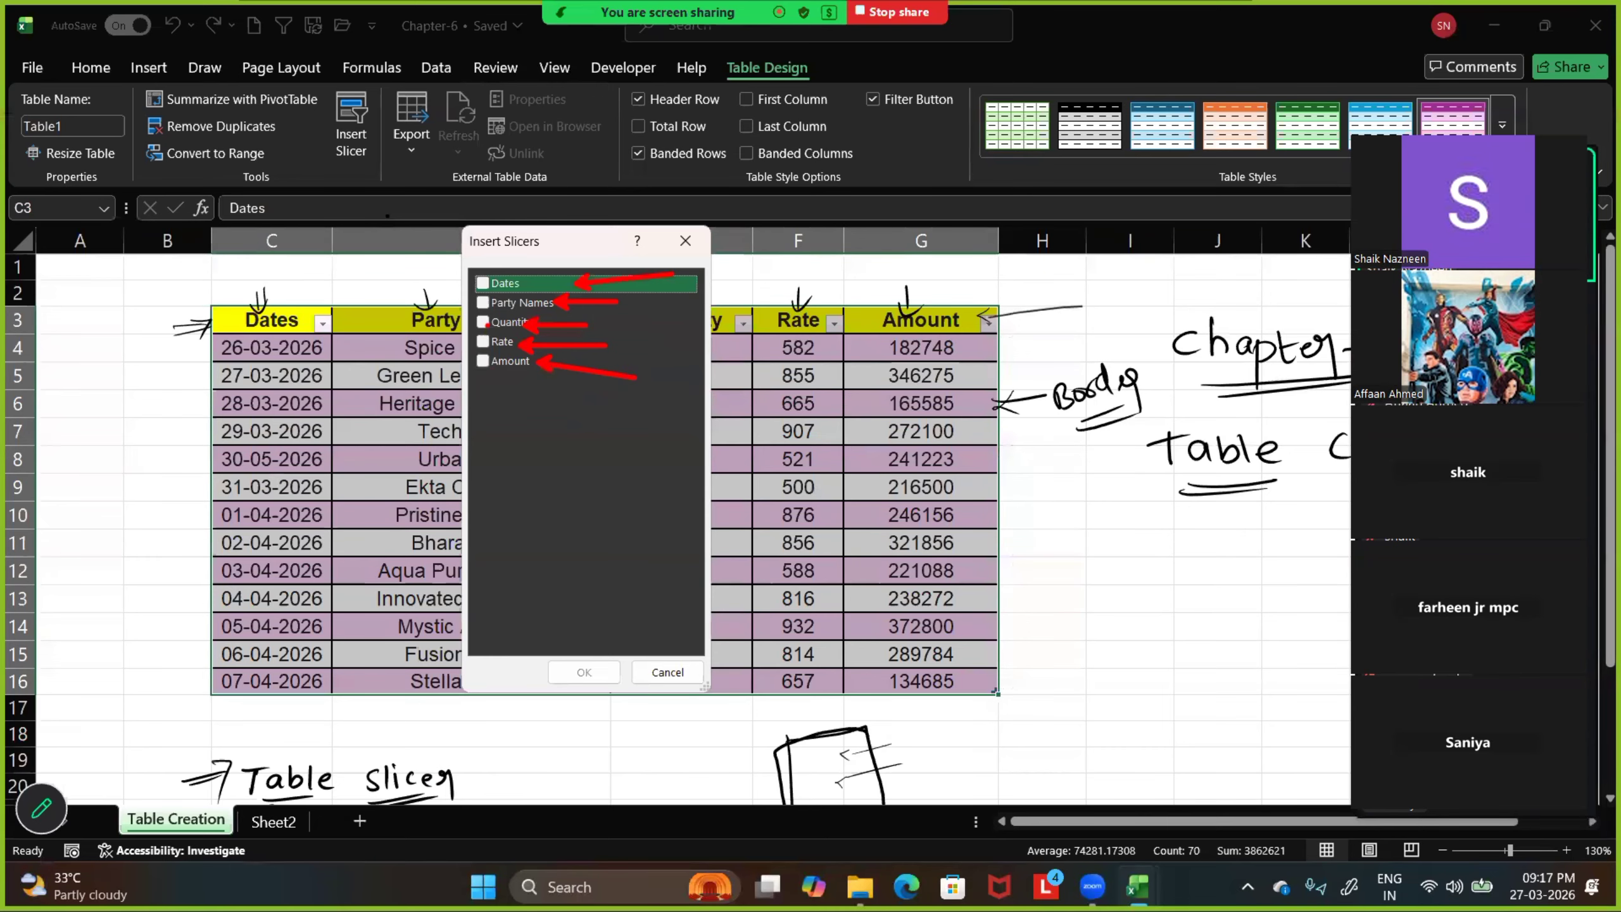
# Insert a slicer for Party Names and place it beside the sales table, just past the Amount column
pyautogui.click(483, 303)
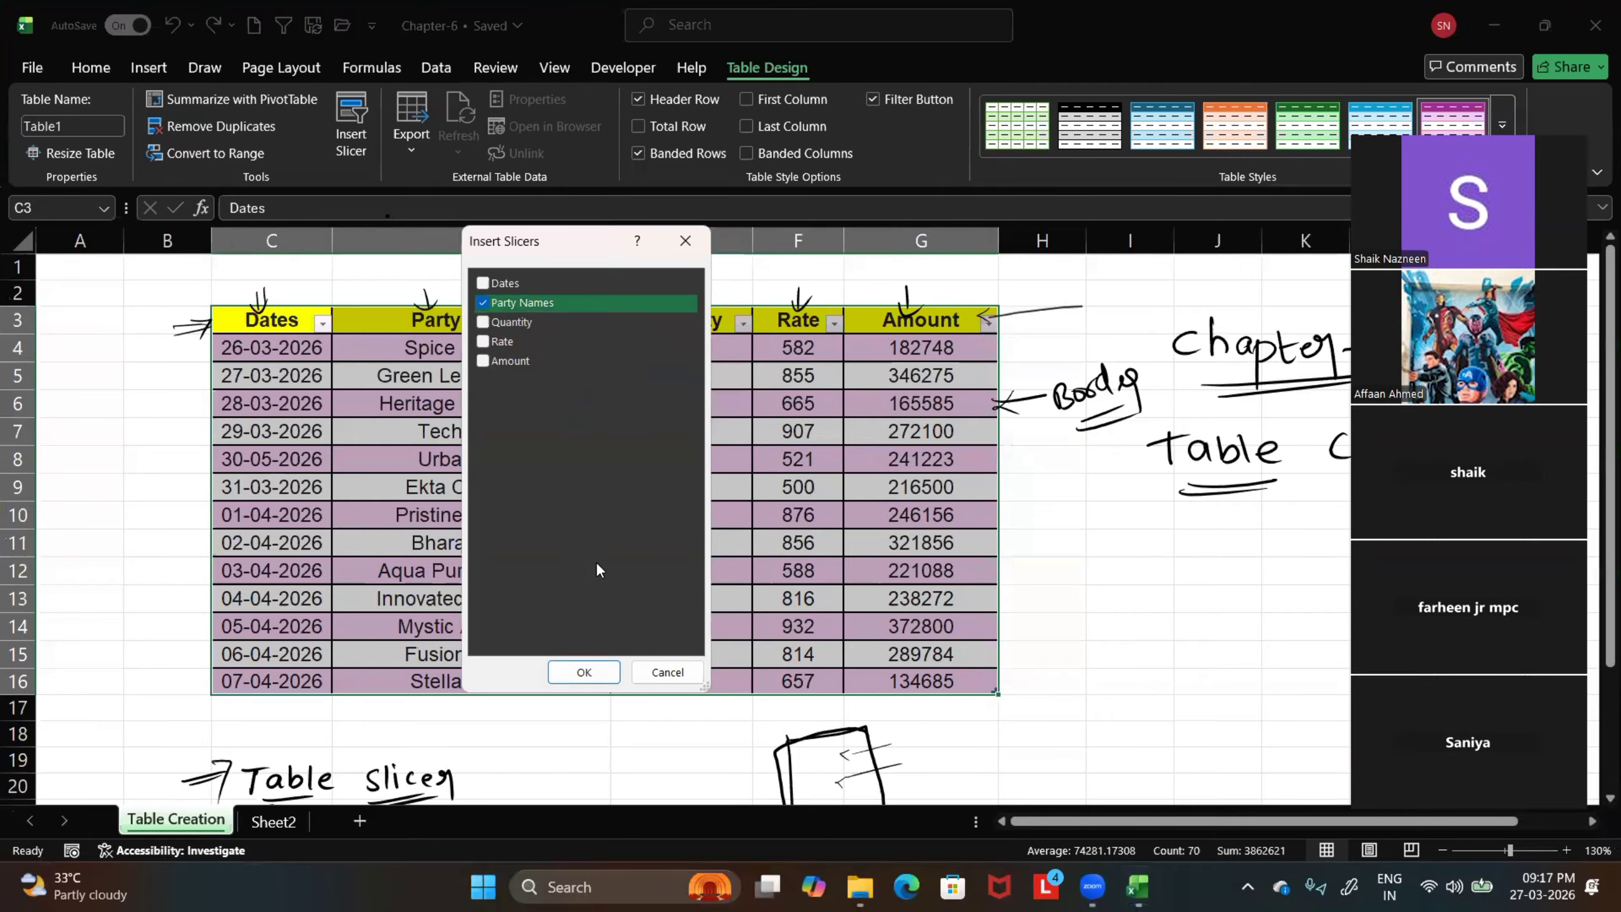
pyautogui.click(584, 672)
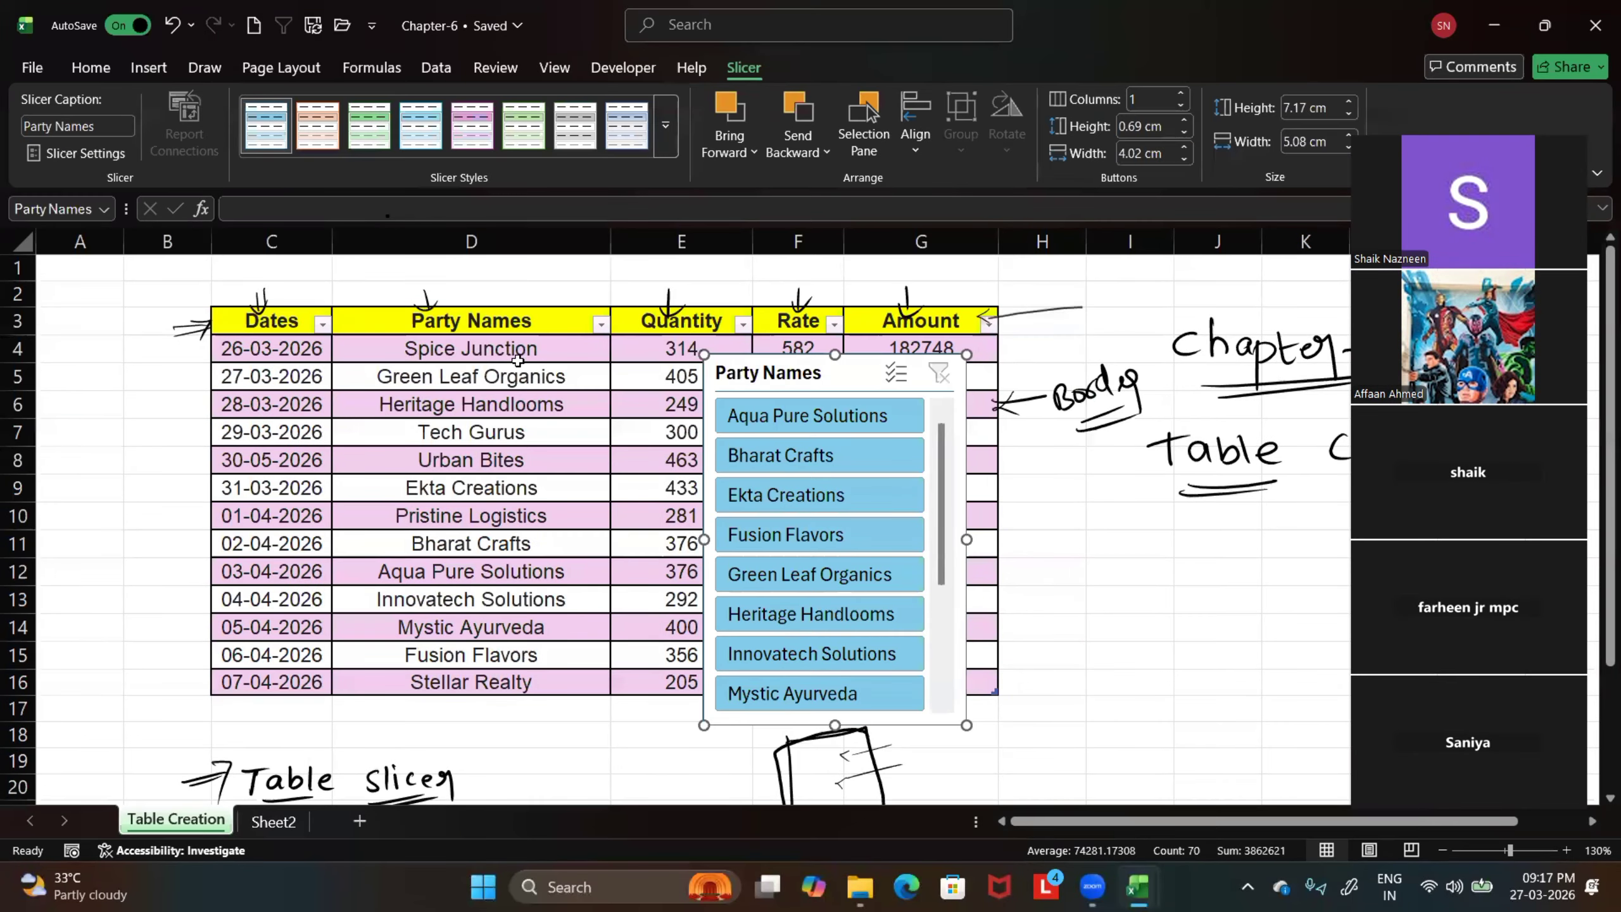
pyautogui.scroll(-3, 823, 455)
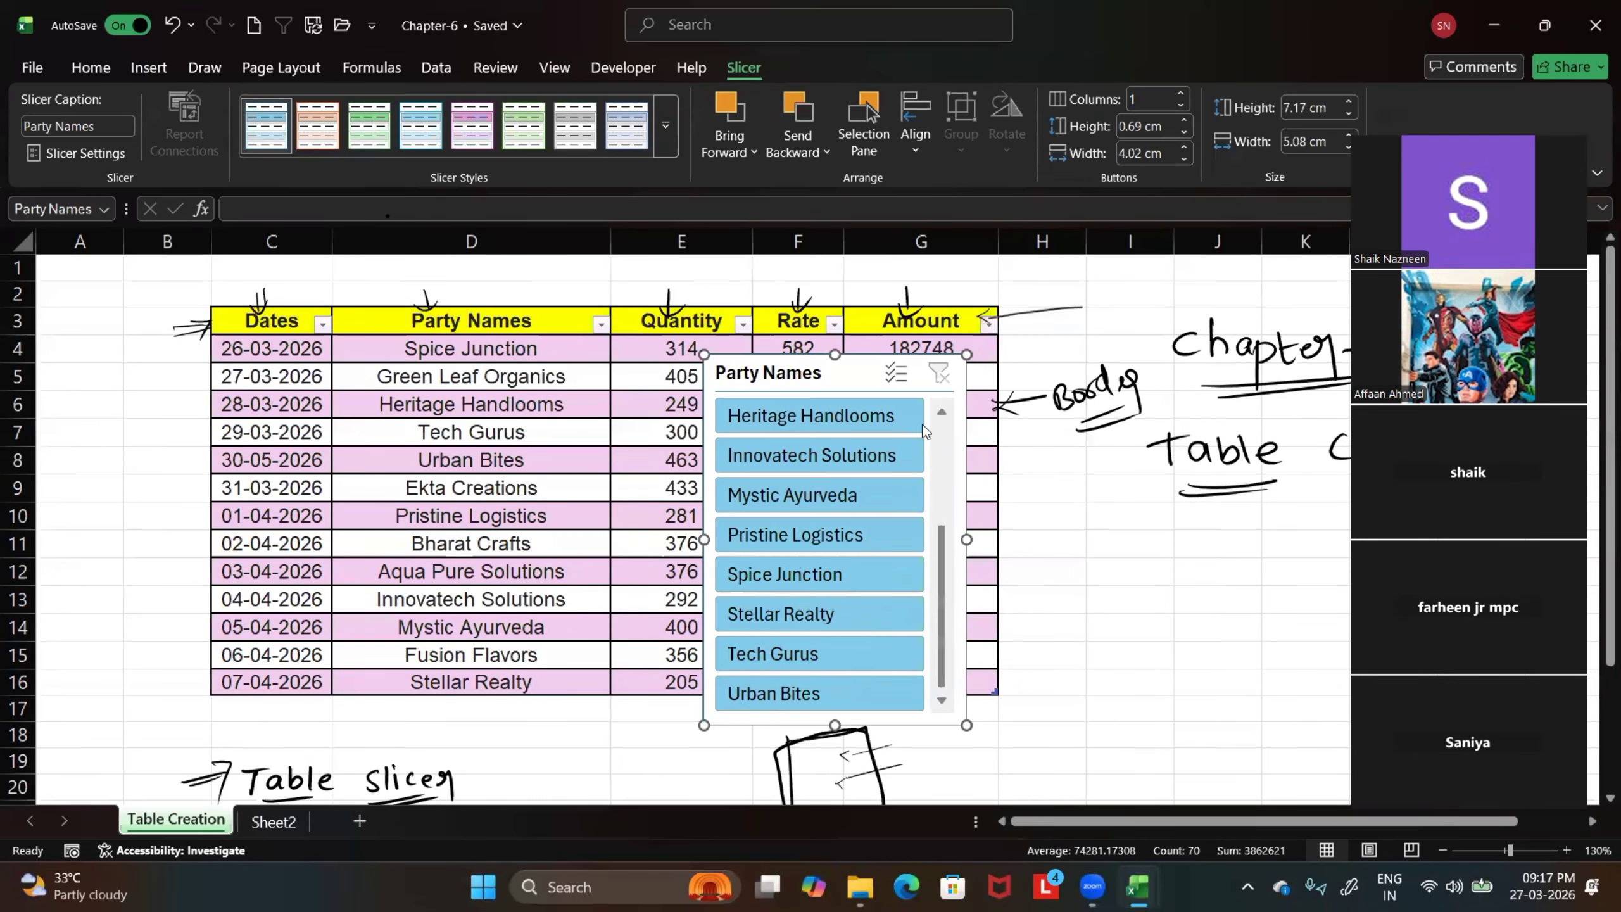
pyautogui.moveTo(802, 352); pyautogui.dragTo(1125, 335)
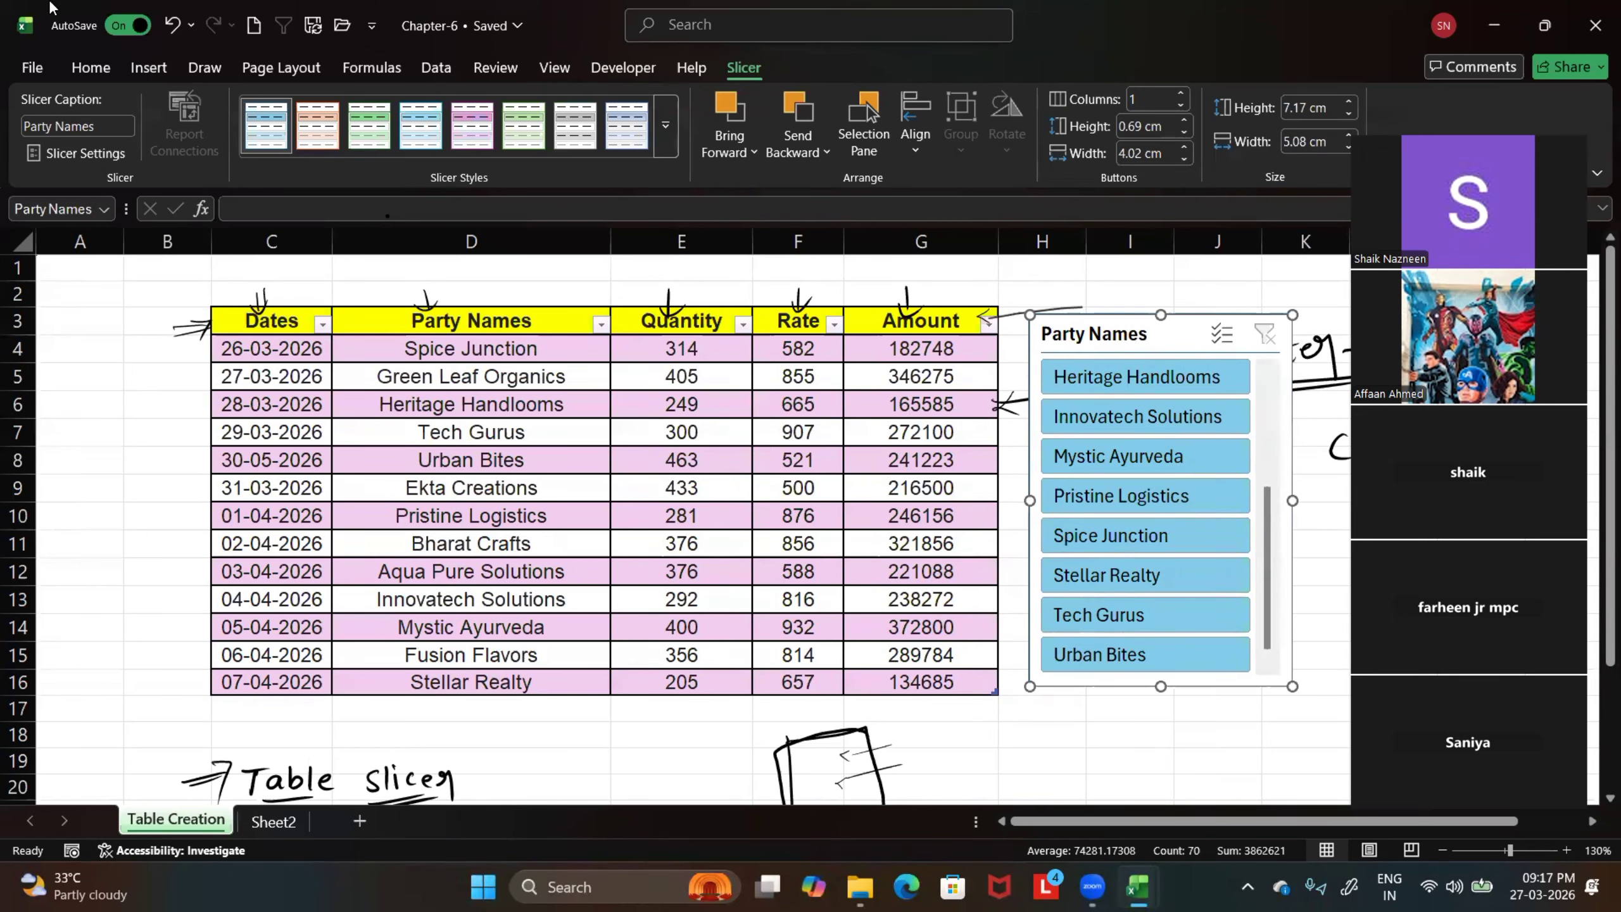
# Use the slicer to show one party at a time, going from Heritage Handlooms through to Urban Bites
pyautogui.moveTo(1267, 600)
pyautogui.mouseDown()
pyautogui.moveTo(1268, 453)
pyautogui.moveTo(1260, 612)
pyautogui.mouseUp()
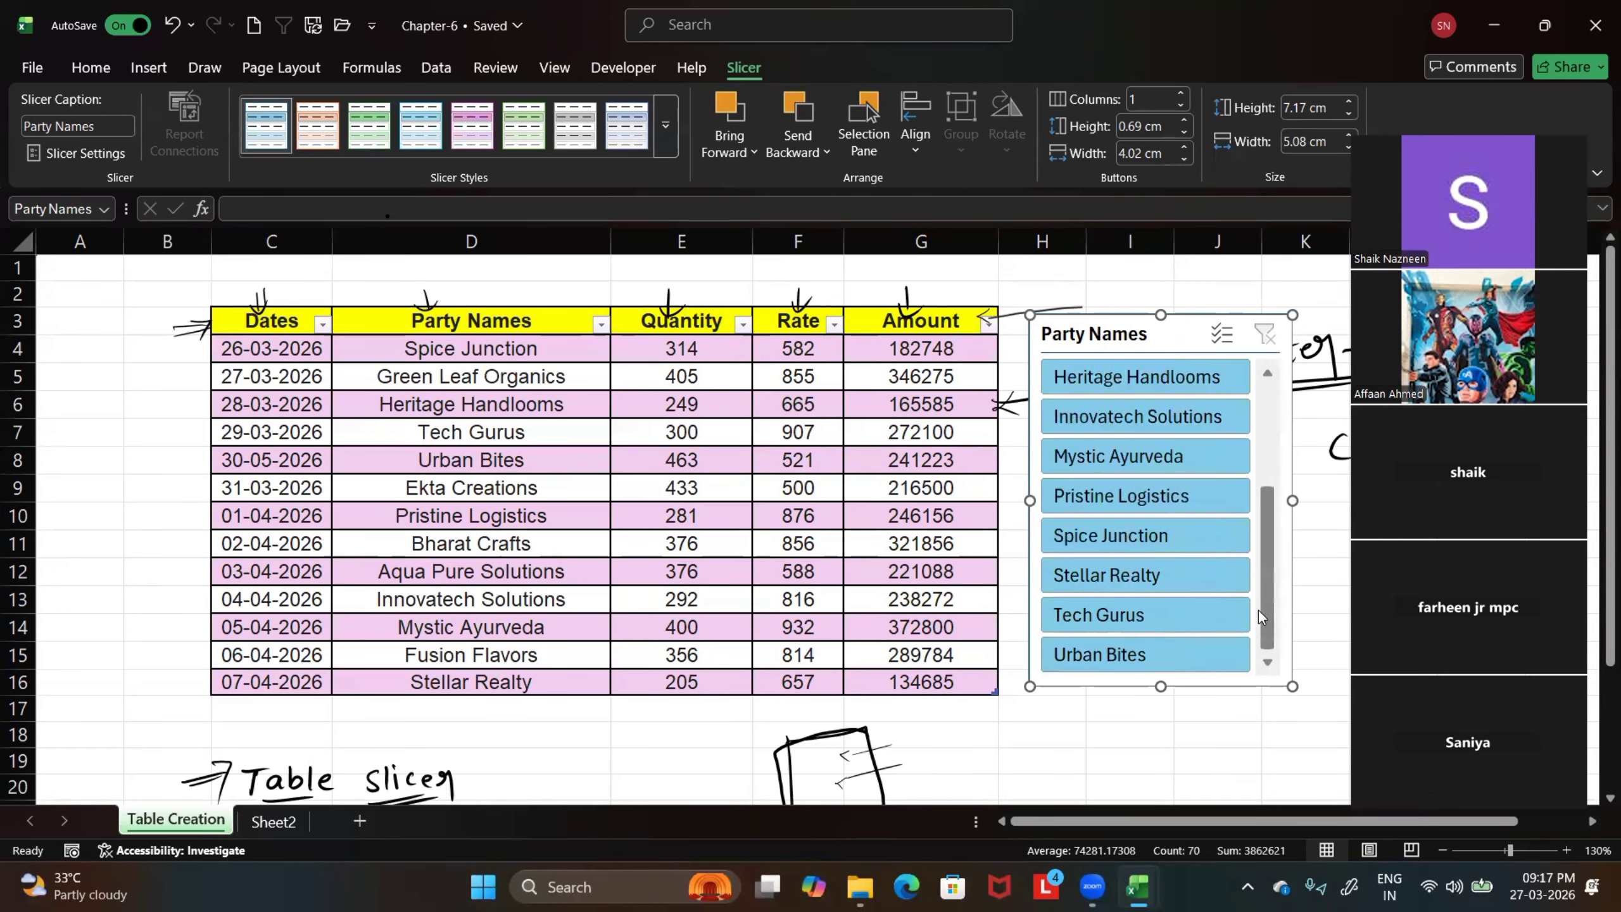
pyautogui.click(1127, 383)
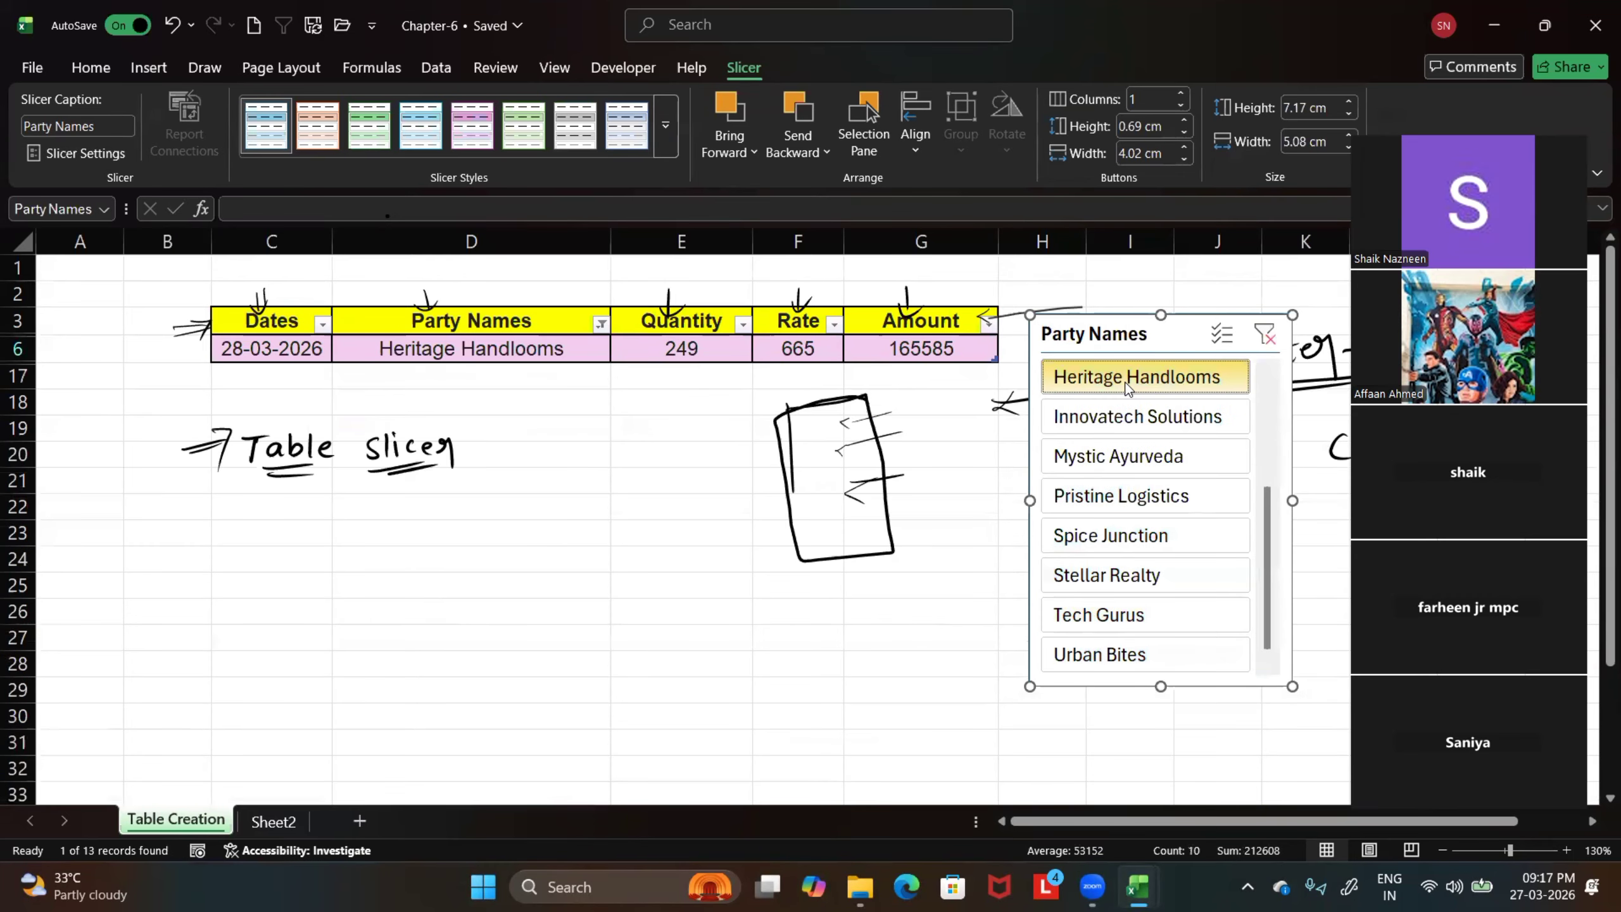
pyautogui.click(1132, 419)
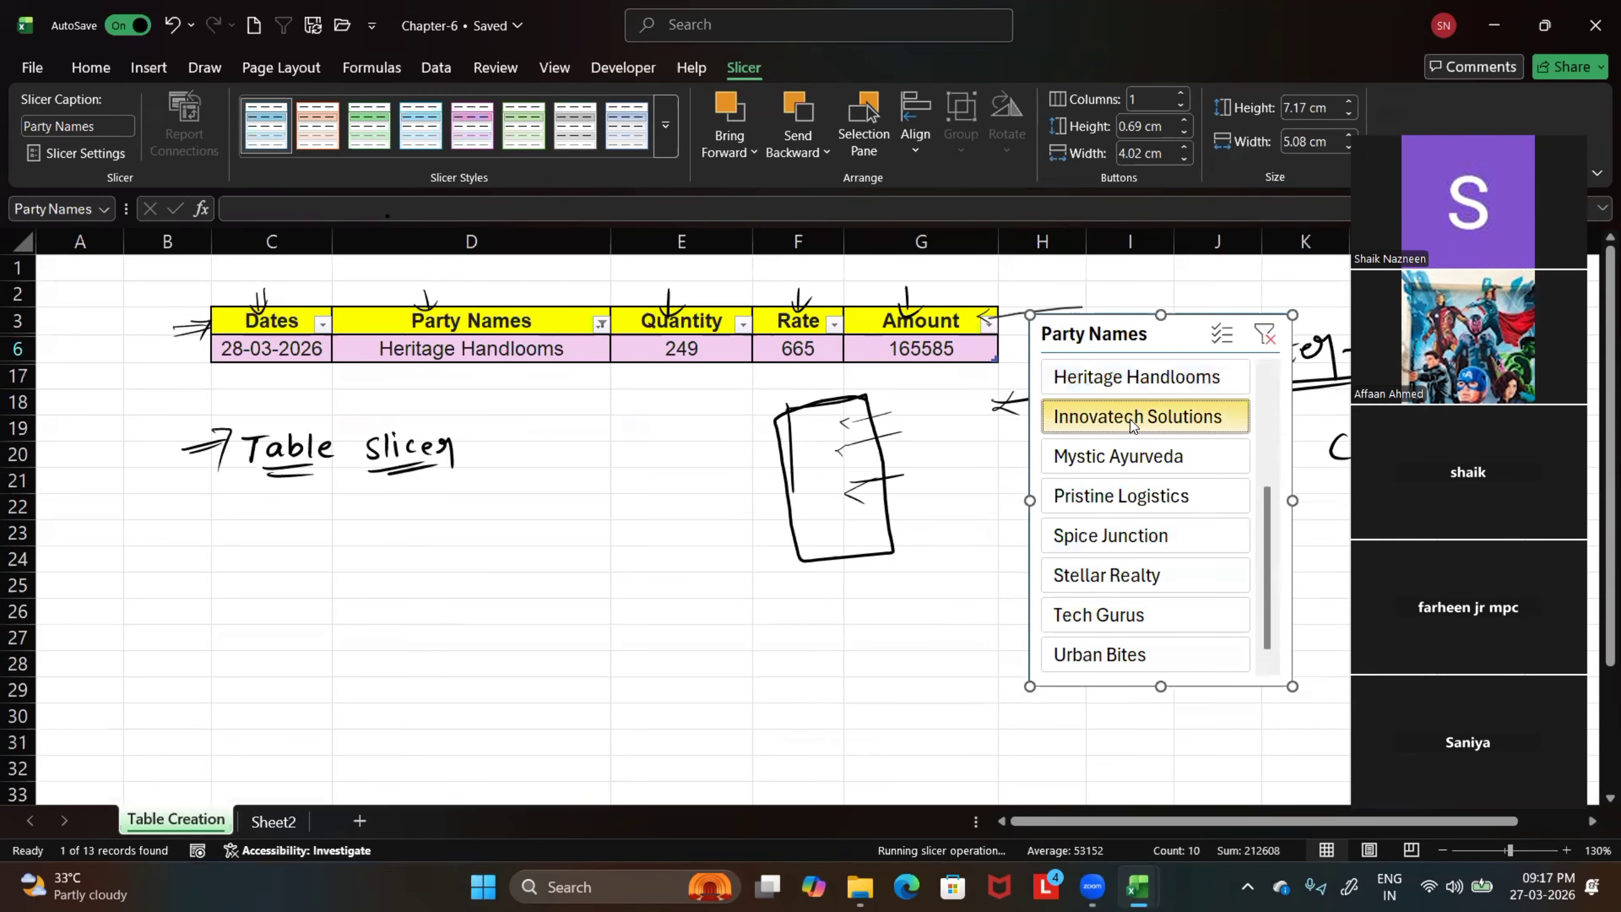
pyautogui.click(1136, 459)
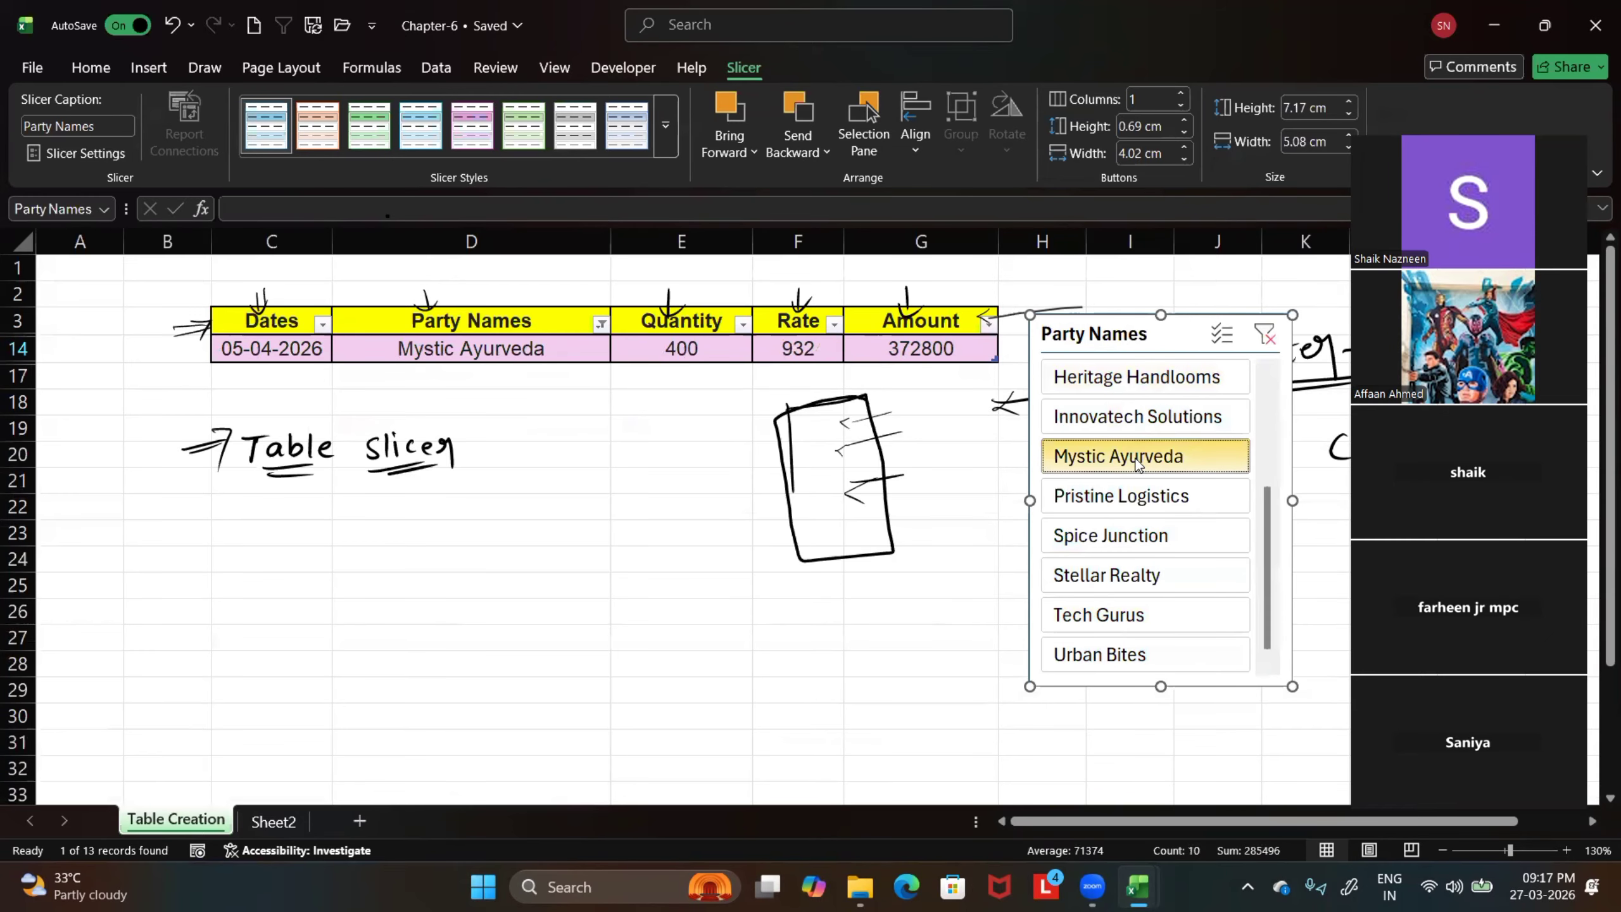
pyautogui.click(1133, 496)
pyautogui.click(1129, 535)
pyautogui.click(1121, 578)
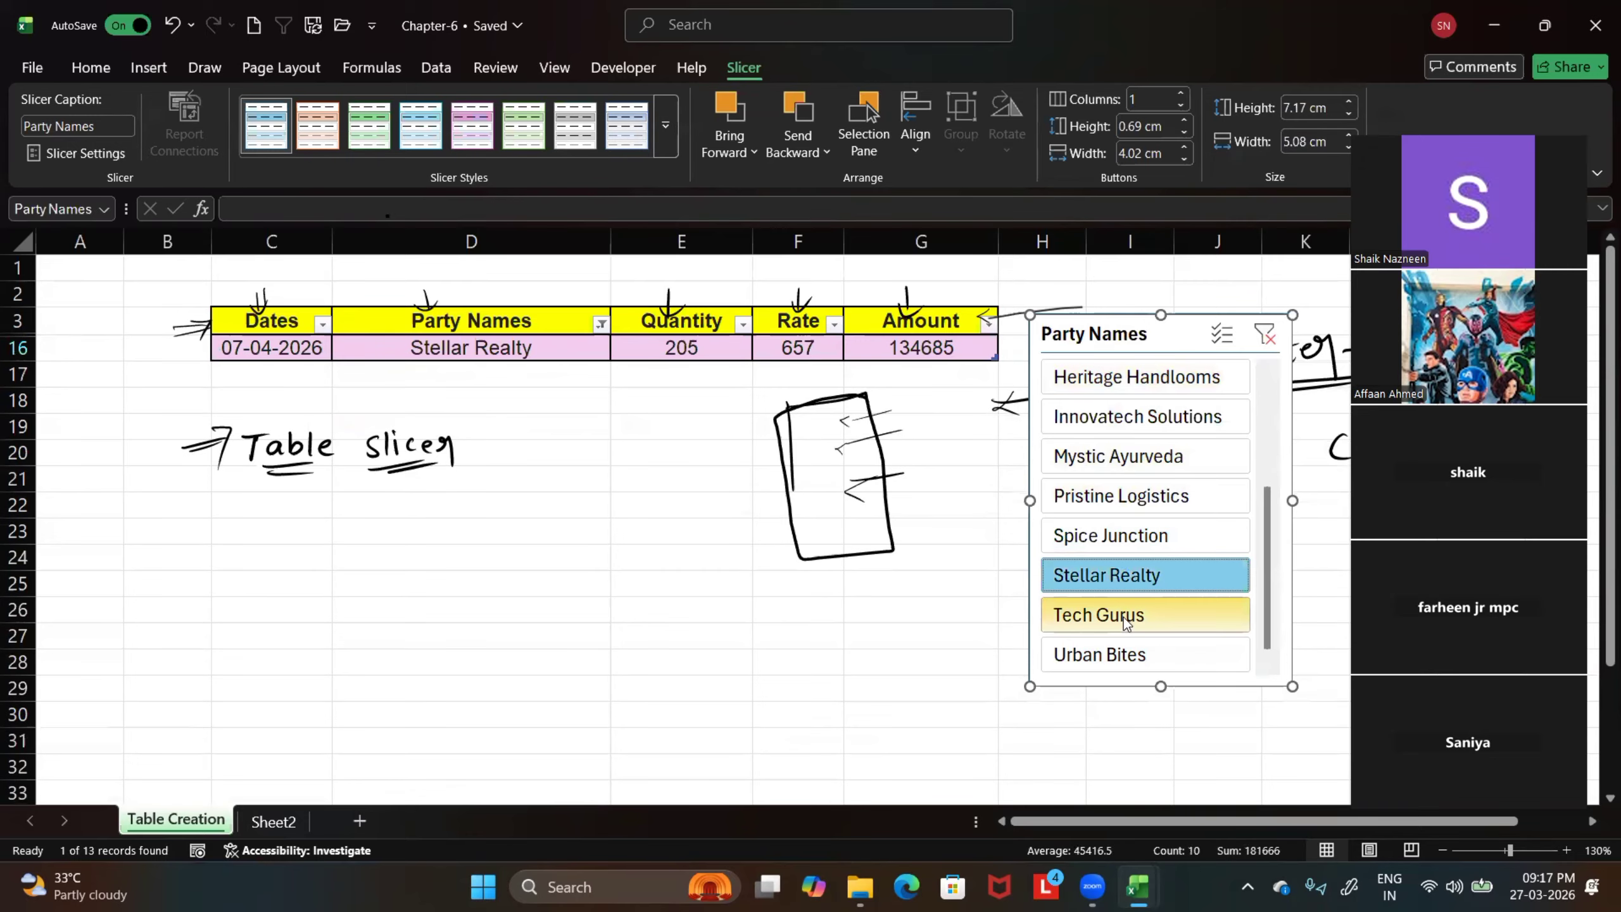
pyautogui.click(1123, 617)
pyautogui.click(1117, 648)
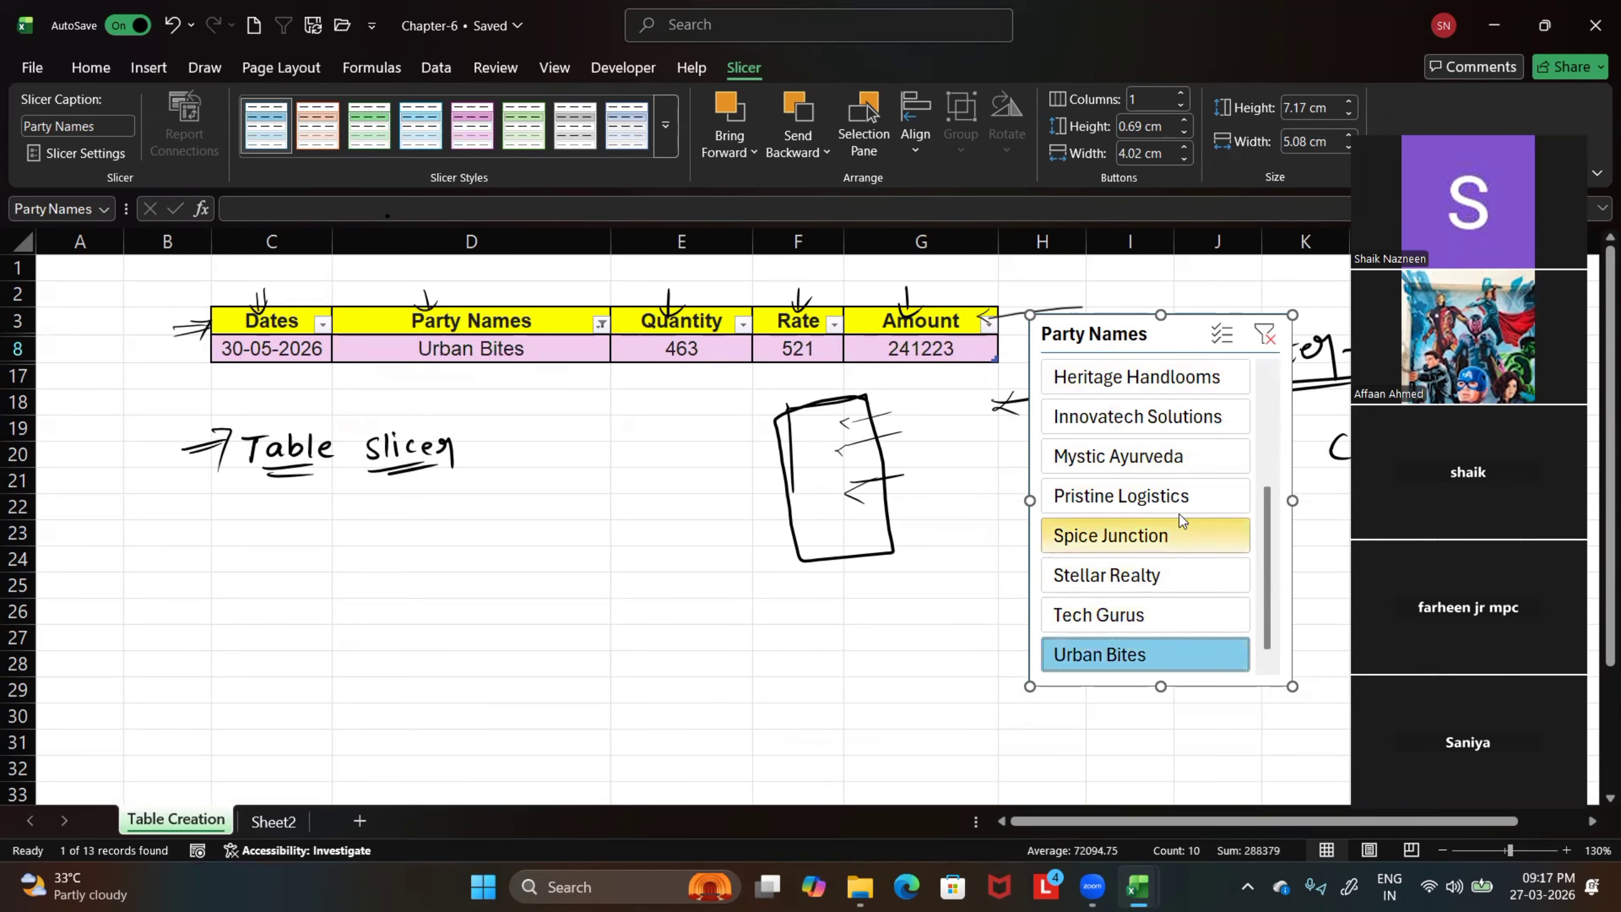
# Select the parties from Pristine Logistics to Urban Bites together in the slicer, and then select all parties again
pyautogui.keyDown('shift'); pyautogui.click(1168, 497); pyautogui.keyUp('shift')
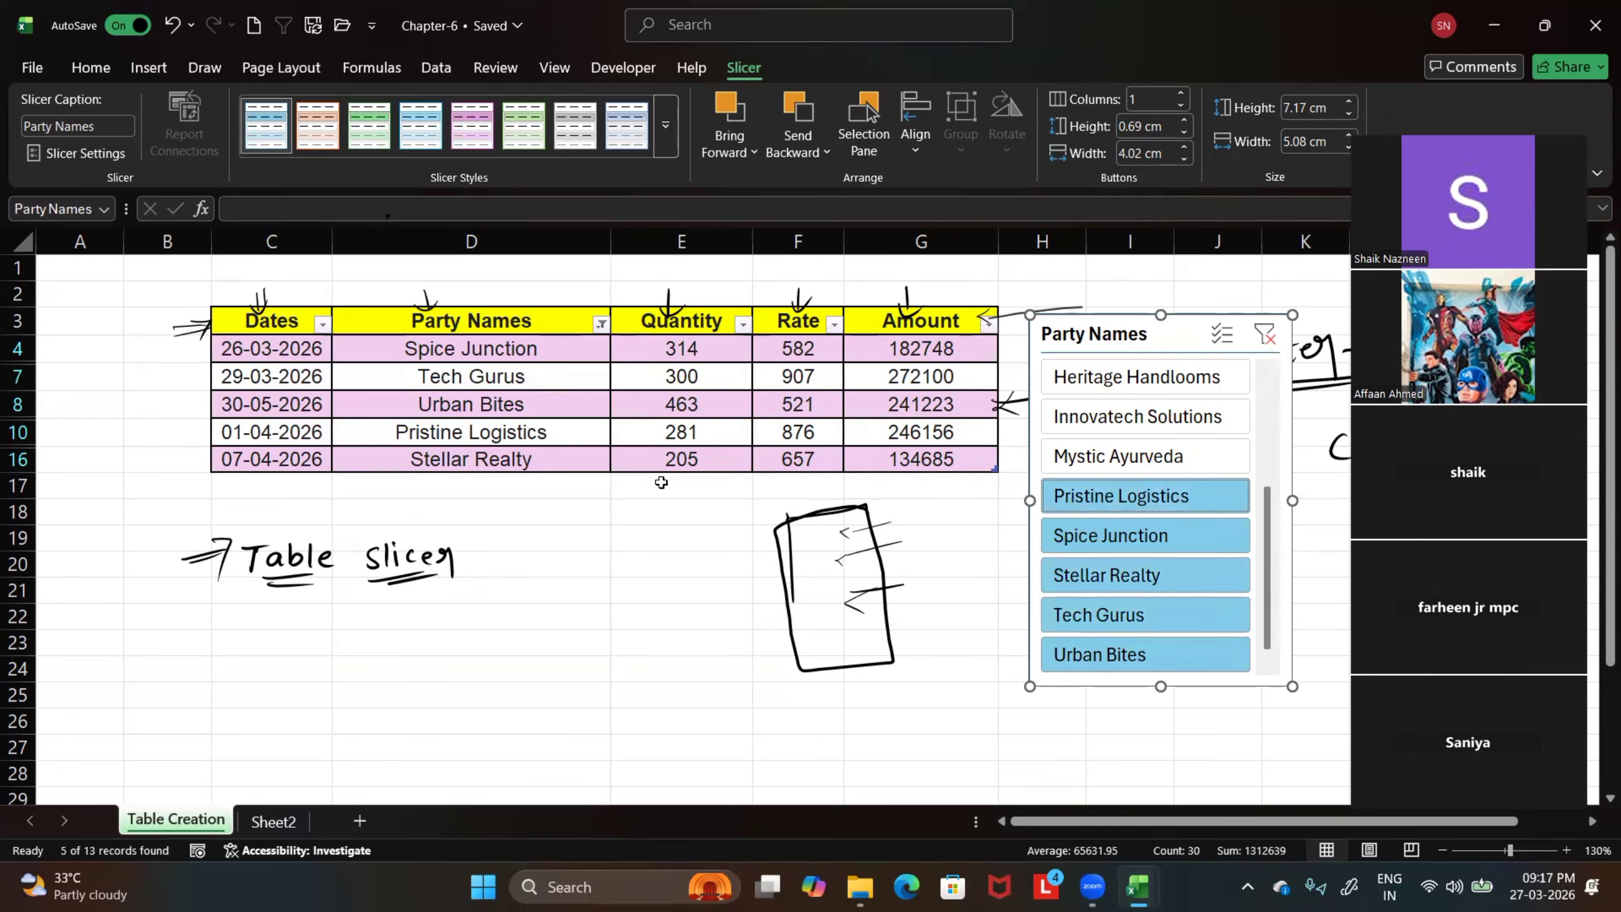
pyautogui.scroll(5, 1206, 447)
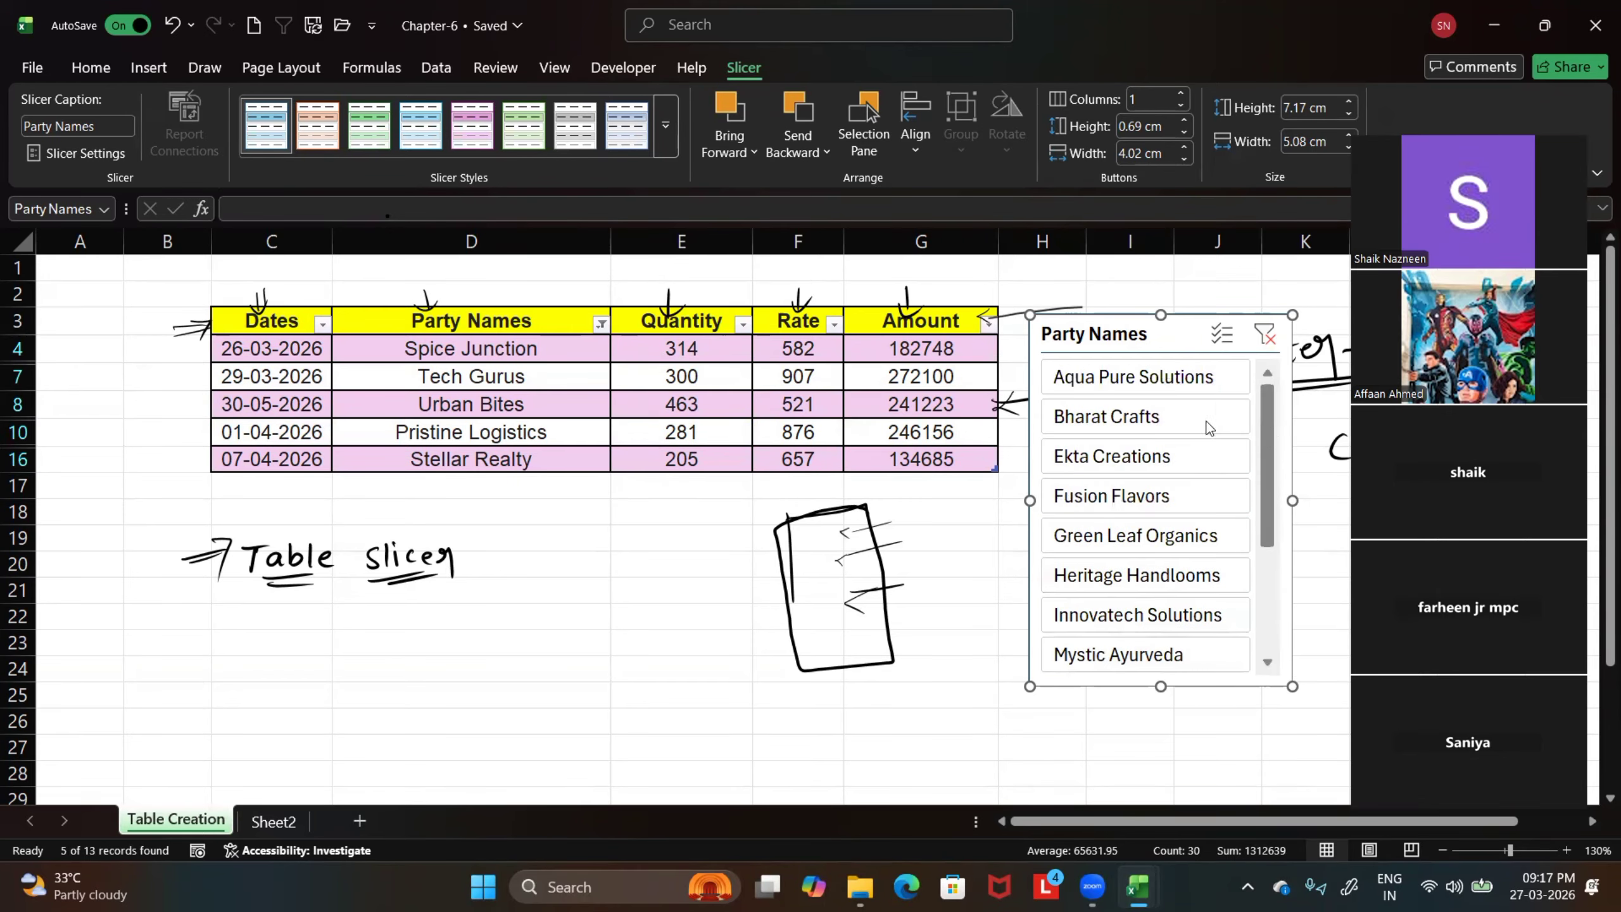
pyautogui.keyDown('shift'); pyautogui.click(1132, 389); pyautogui.keyUp('shift')
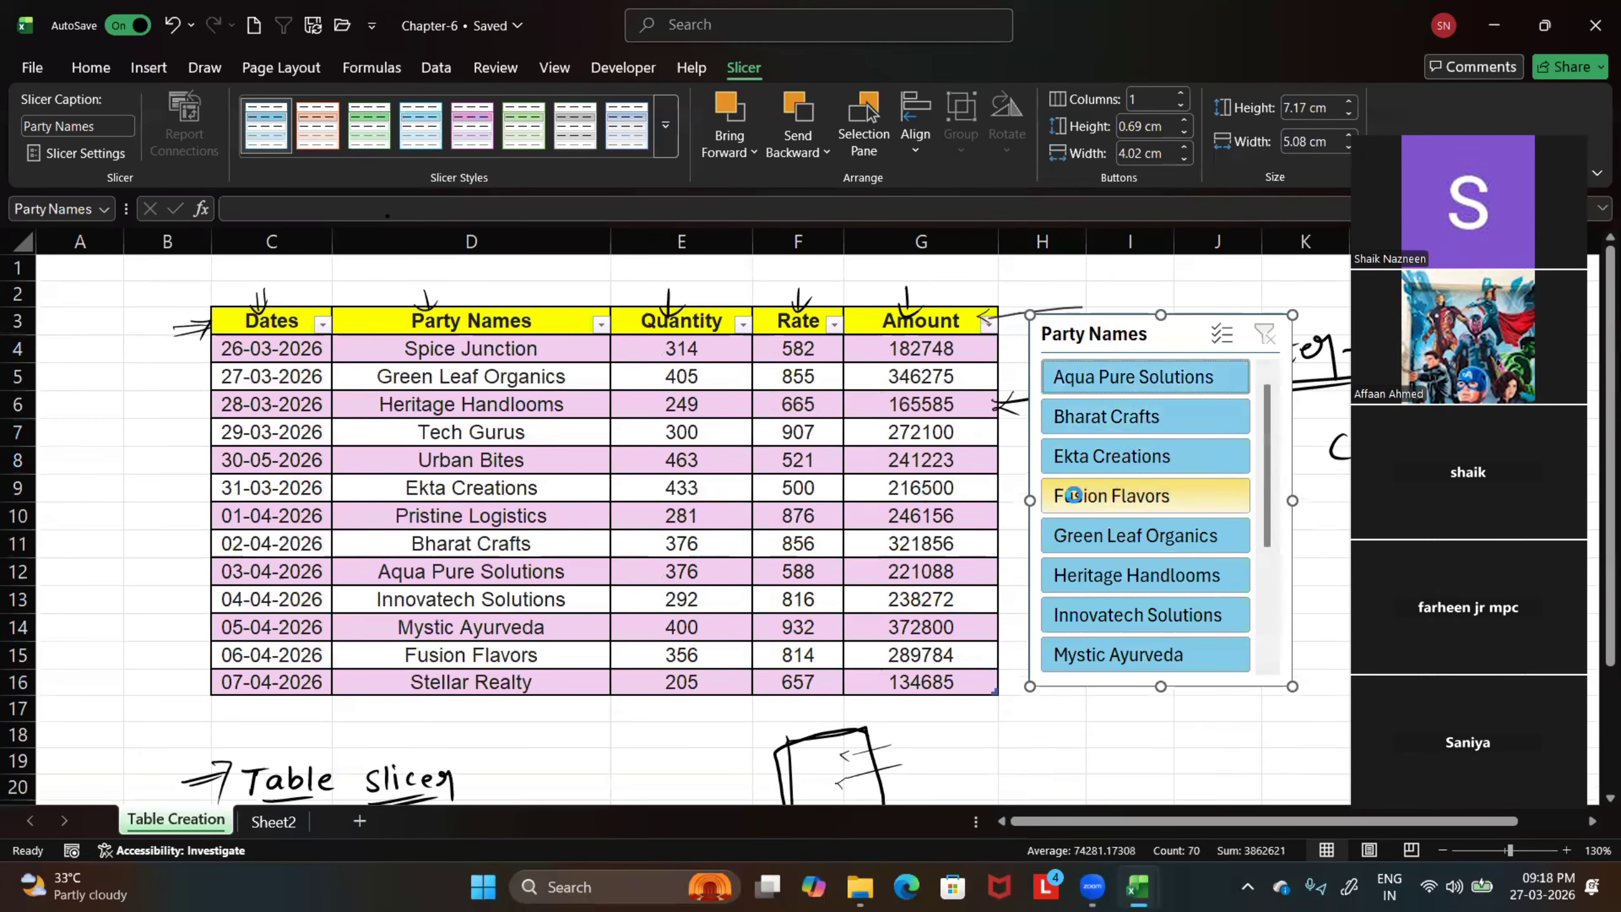
# Turn on the slicer's multi-select and exclude Bharat Crafts, Ekta Creations, Green Leaf Organics and Mystic Ayurveda
pyautogui.click(1224, 343)
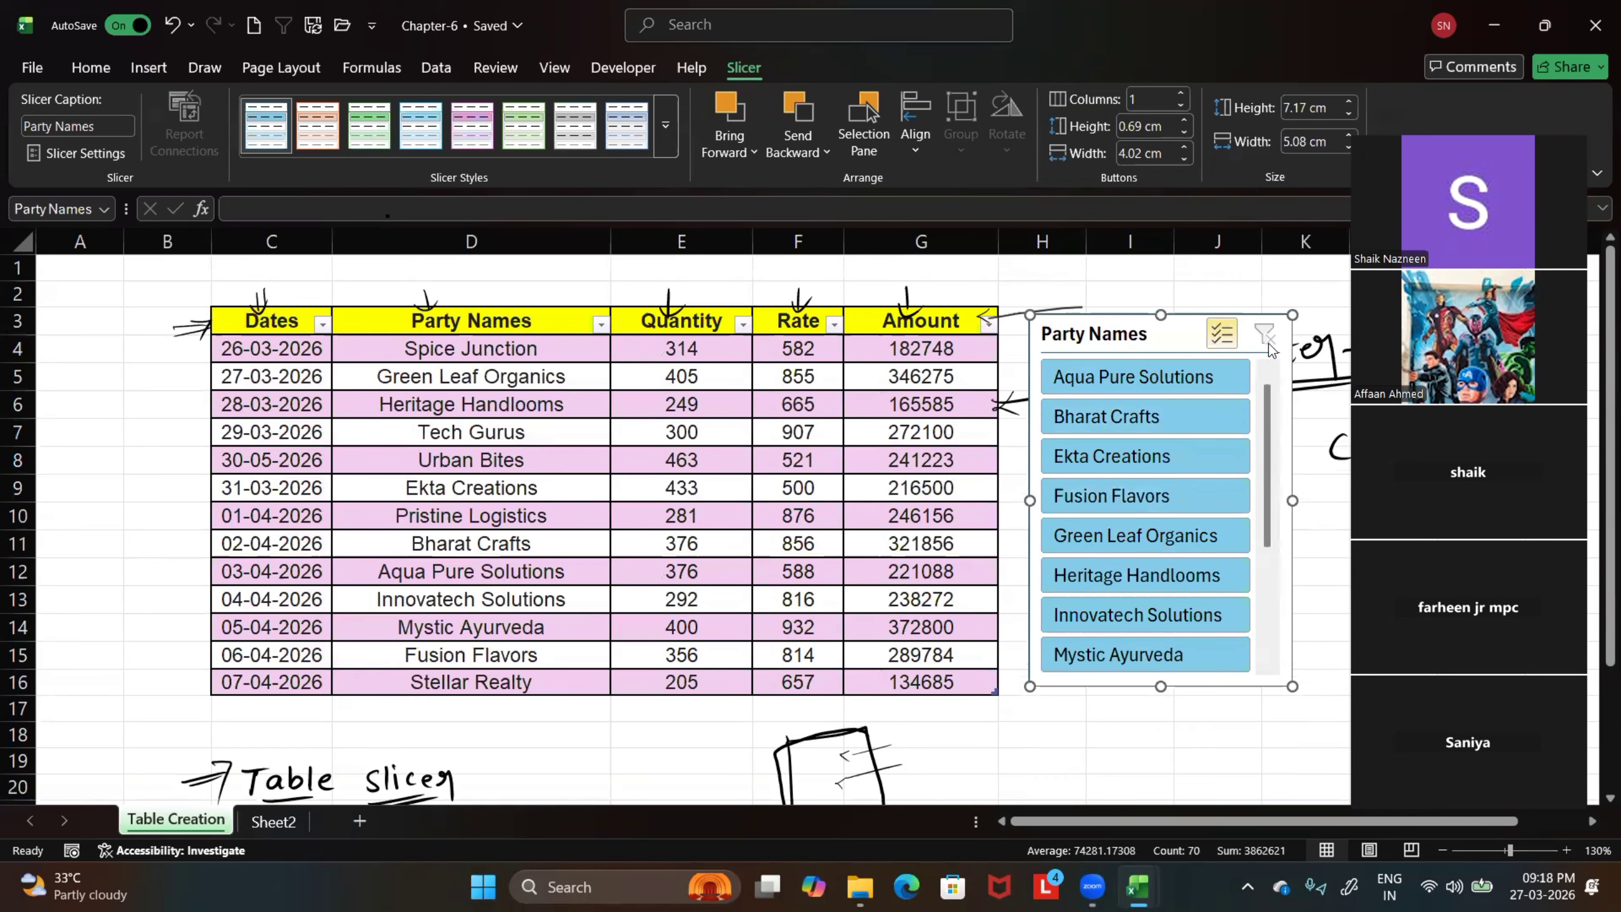
pyautogui.click(1202, 419)
pyautogui.click(1168, 456)
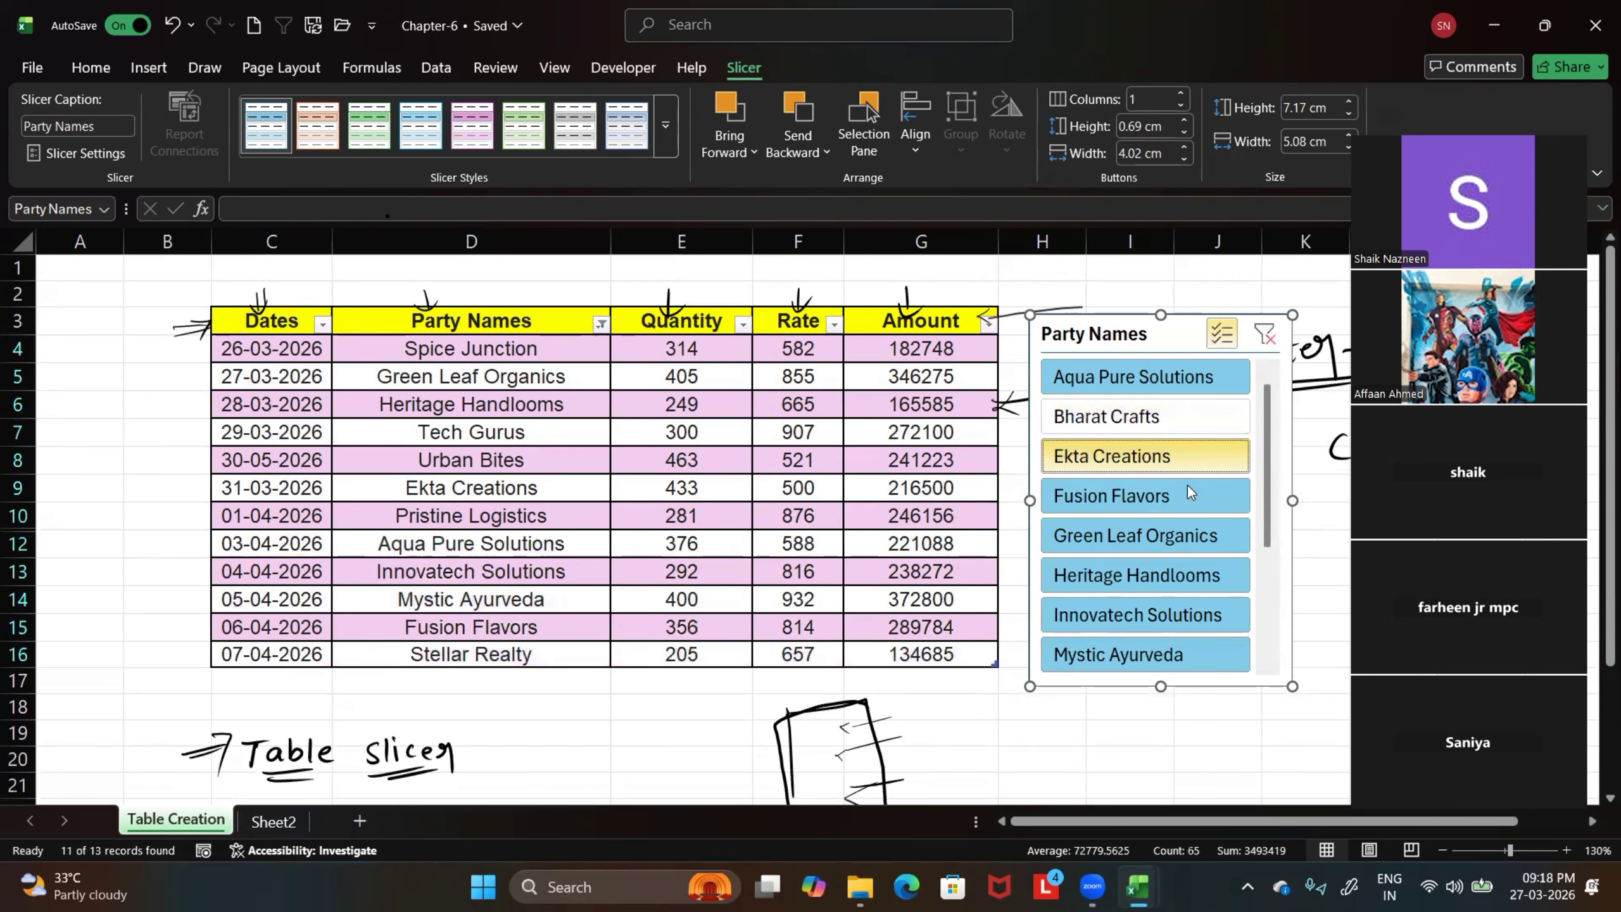
pyautogui.click(1176, 536)
pyautogui.click(1146, 620)
pyautogui.click(1132, 653)
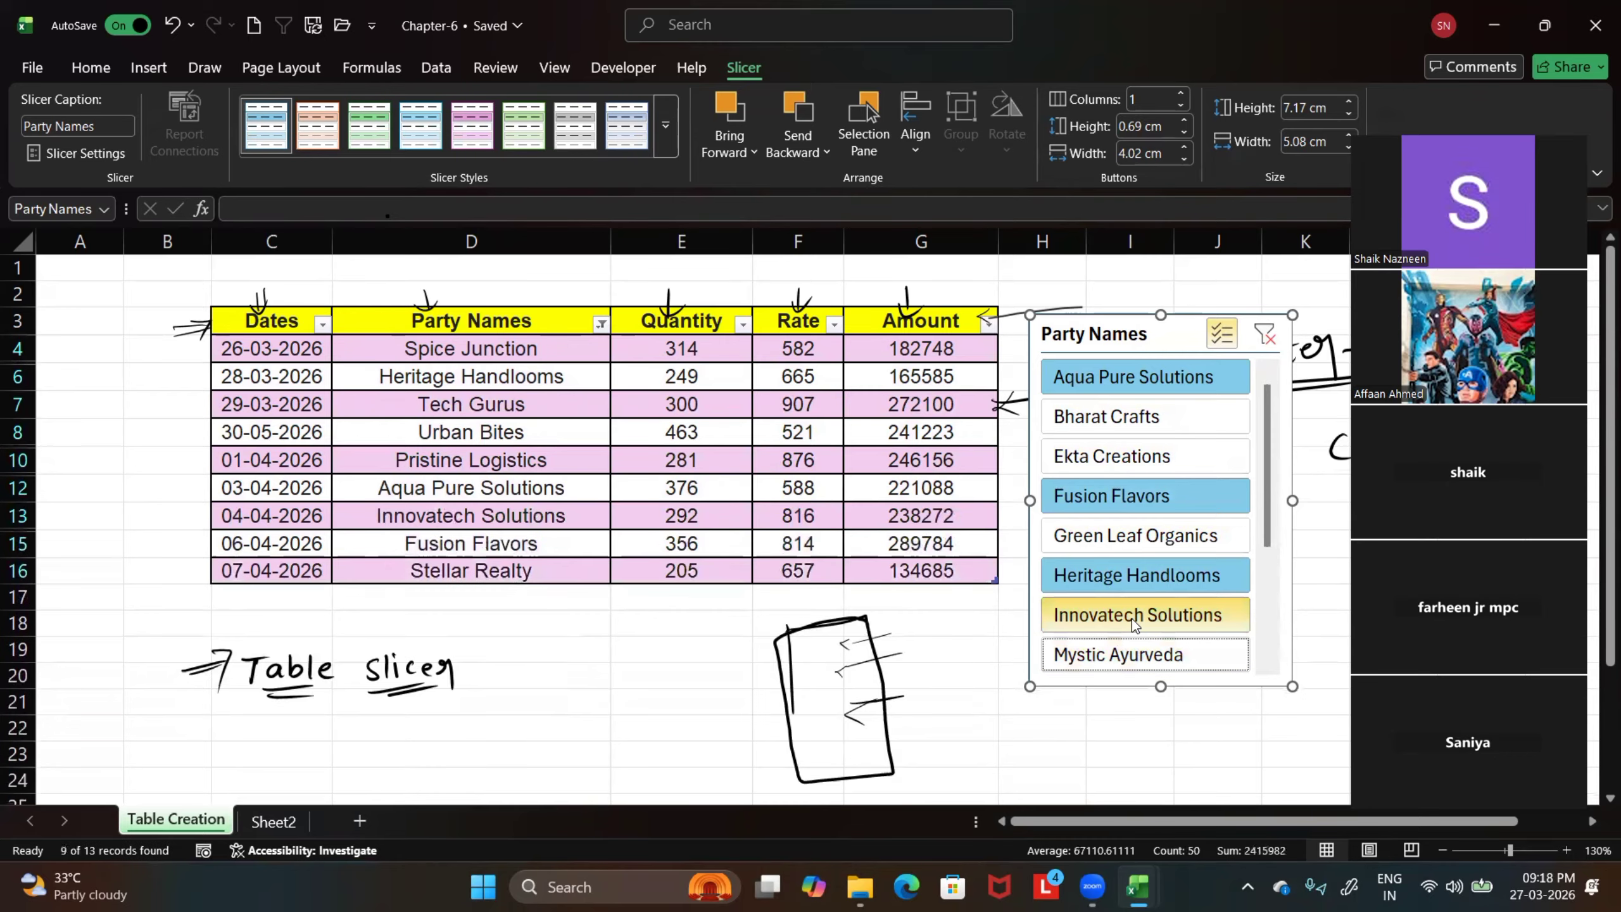
# Exclude Innovatech Solutions, Heritage Handlooms, Fusion Flavors and Aqua Pure Solutions in the Party Names slicer, and then clear its filter
pyautogui.click(1132, 616)
pyautogui.click(1137, 576)
pyautogui.click(1139, 498)
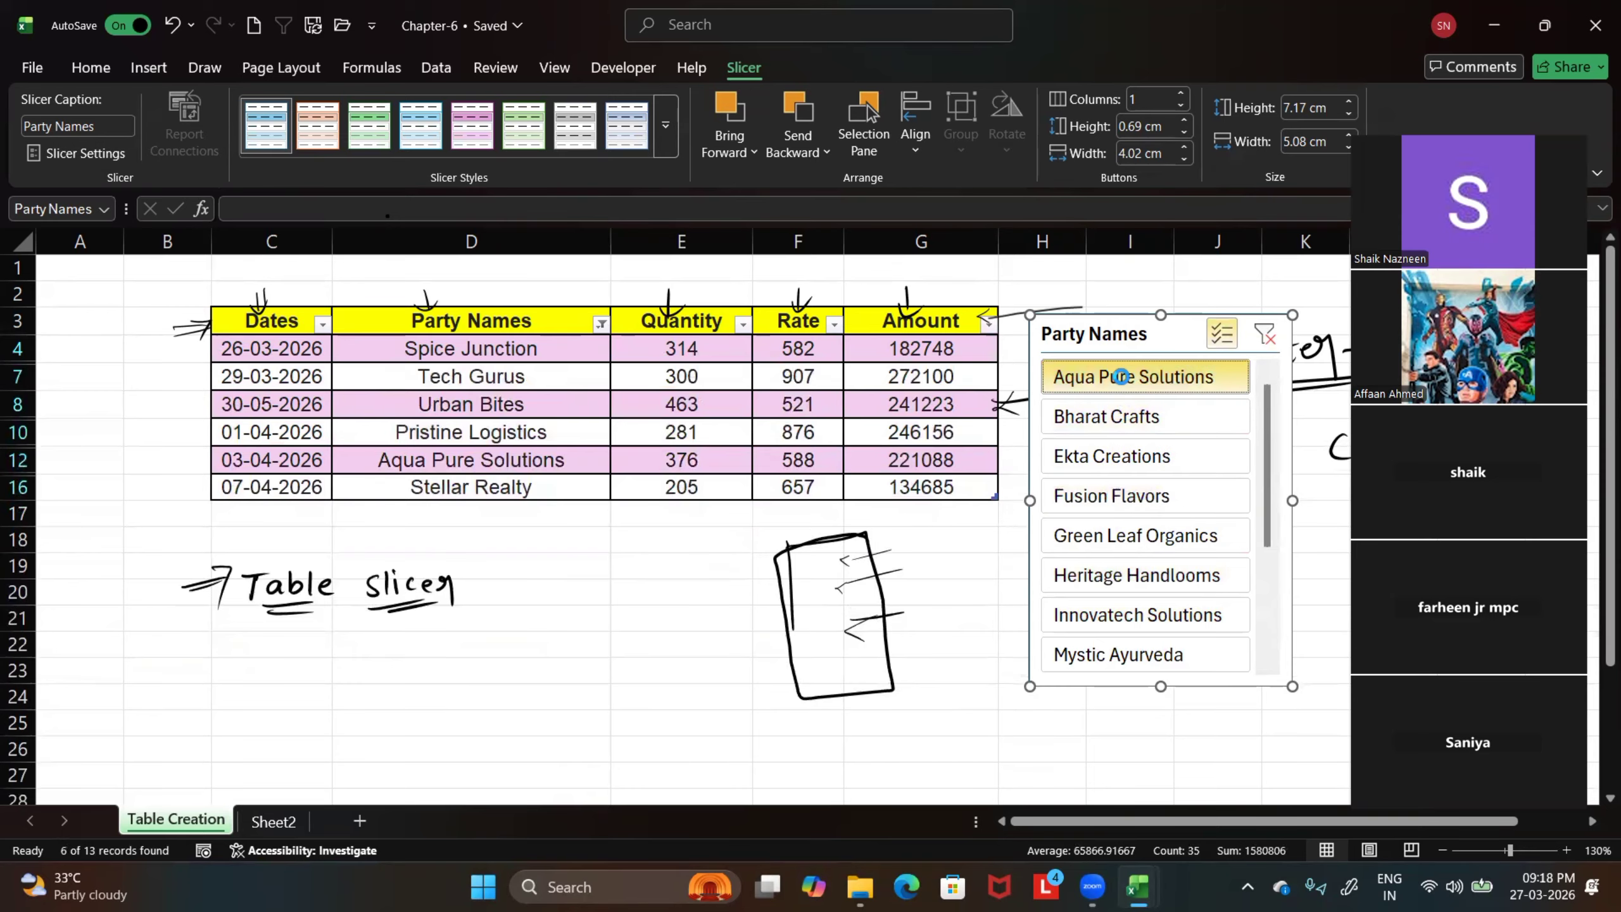
pyautogui.click(1129, 376)
pyautogui.click(1264, 335)
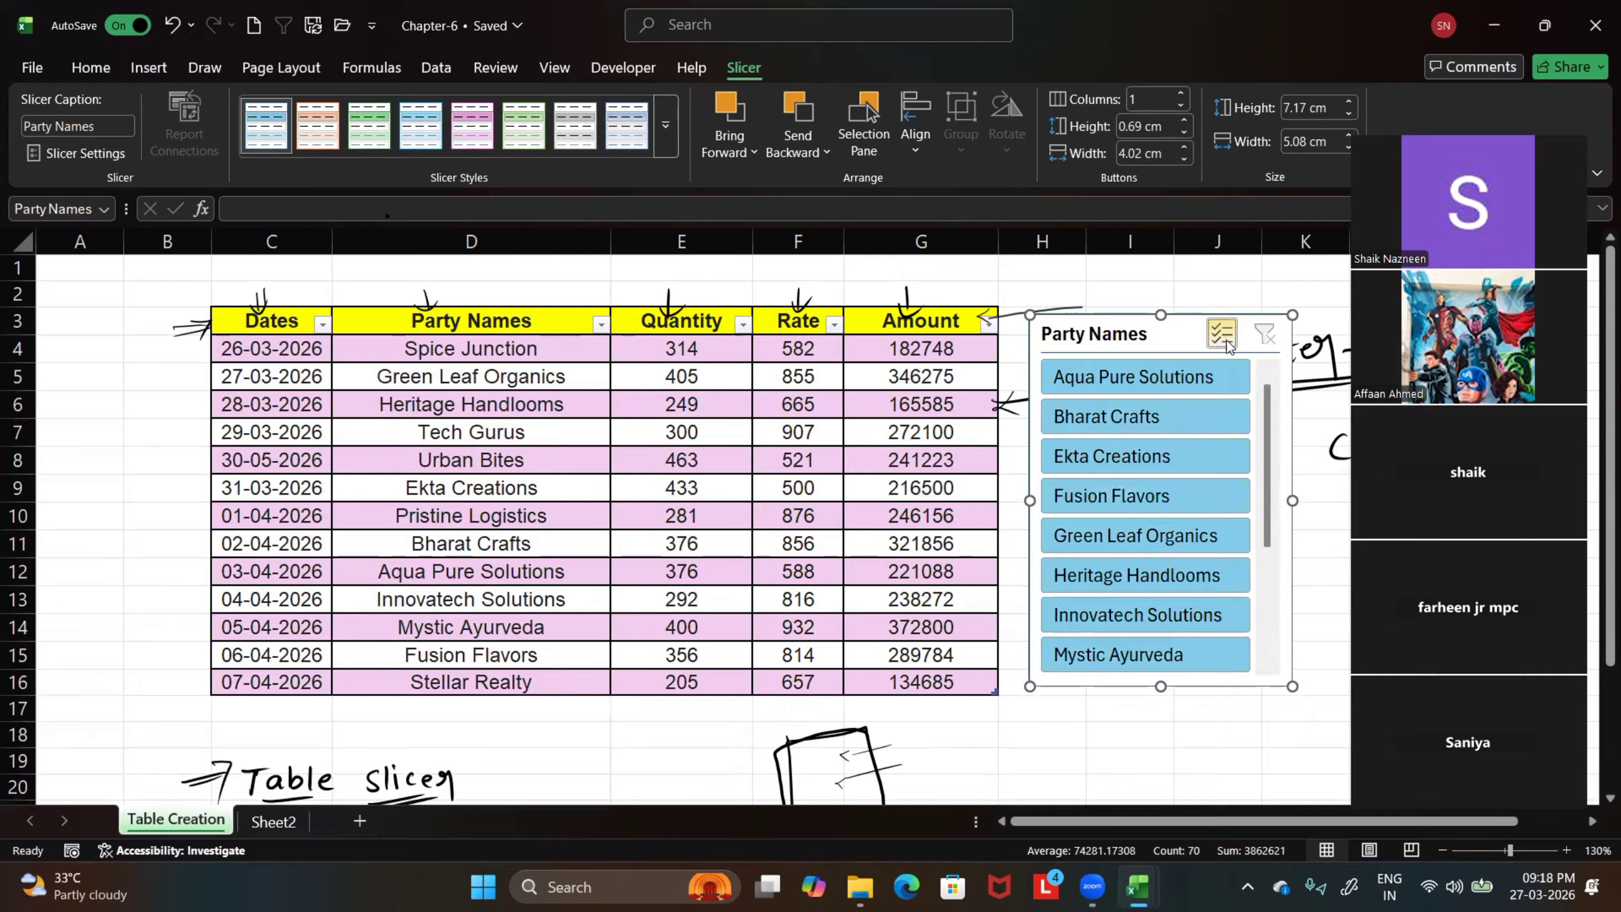
# Turn off the slicer's multi-select and switch the table repeatedly between Aqua Pure Solutions only and all parties, ending on Aqua Pure Solutions
pyautogui.click(1215, 377)
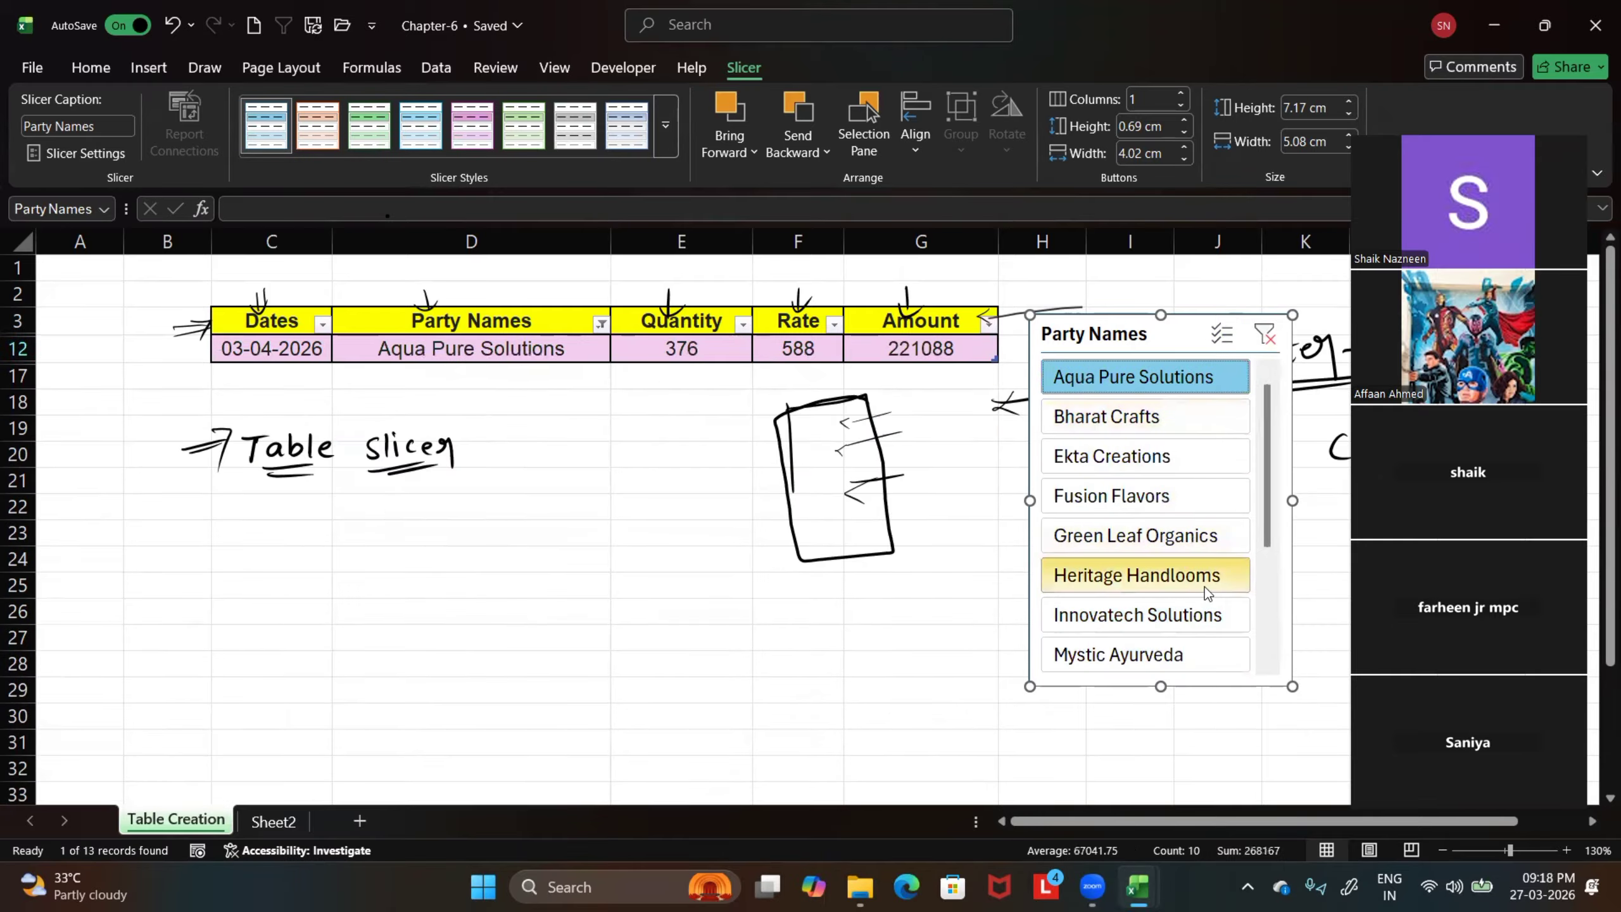
pyautogui.click(1266, 336)
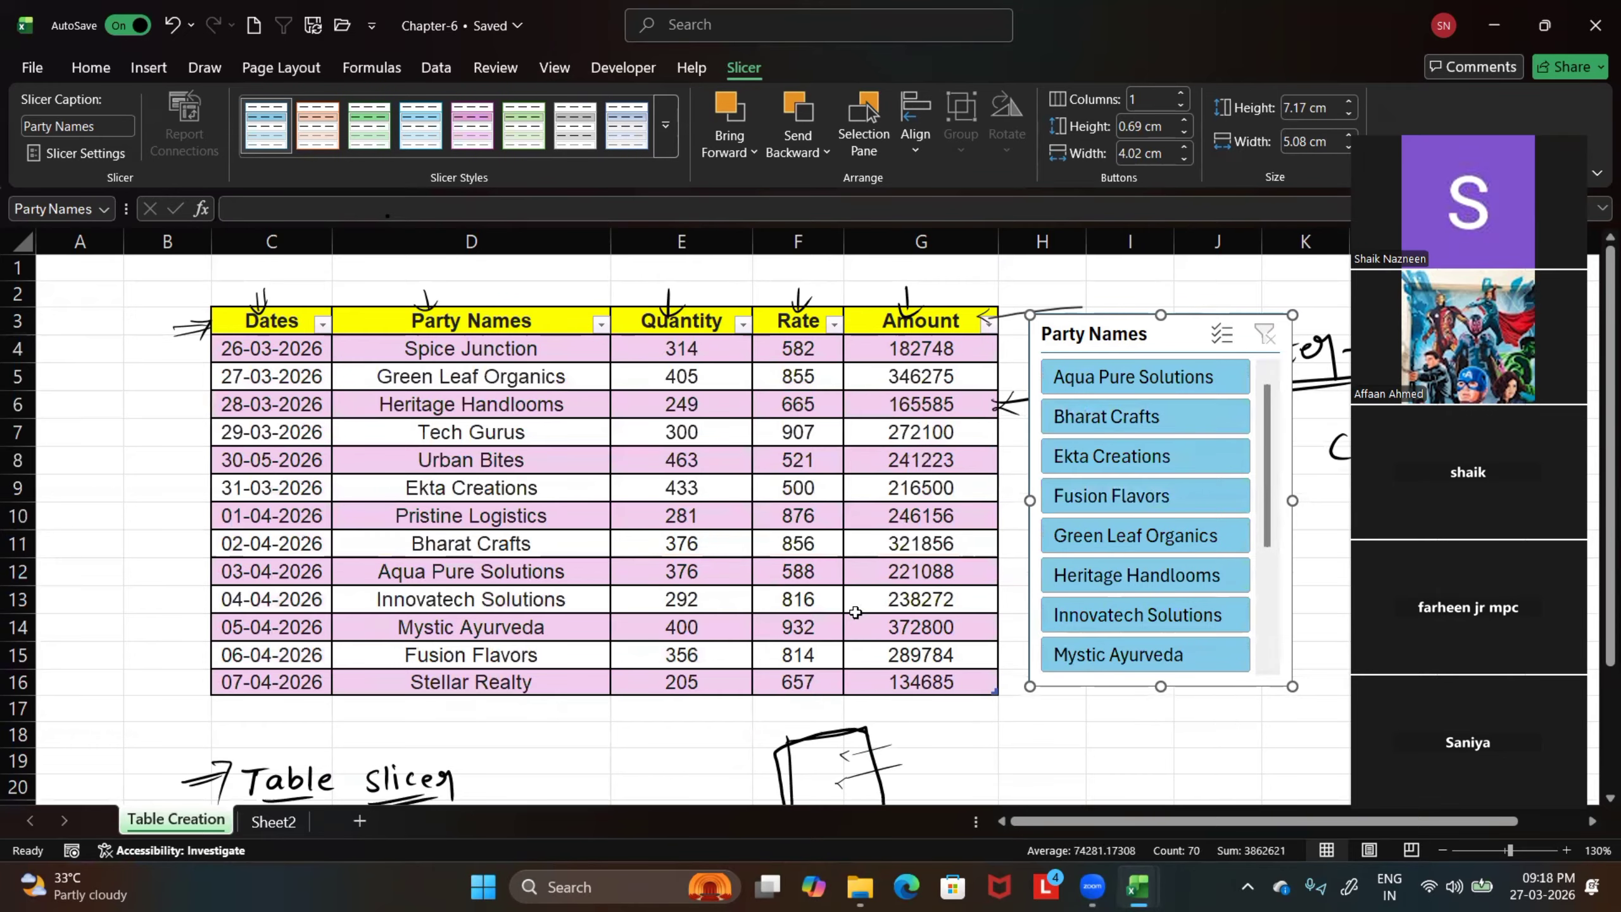
pyautogui.click(1196, 376)
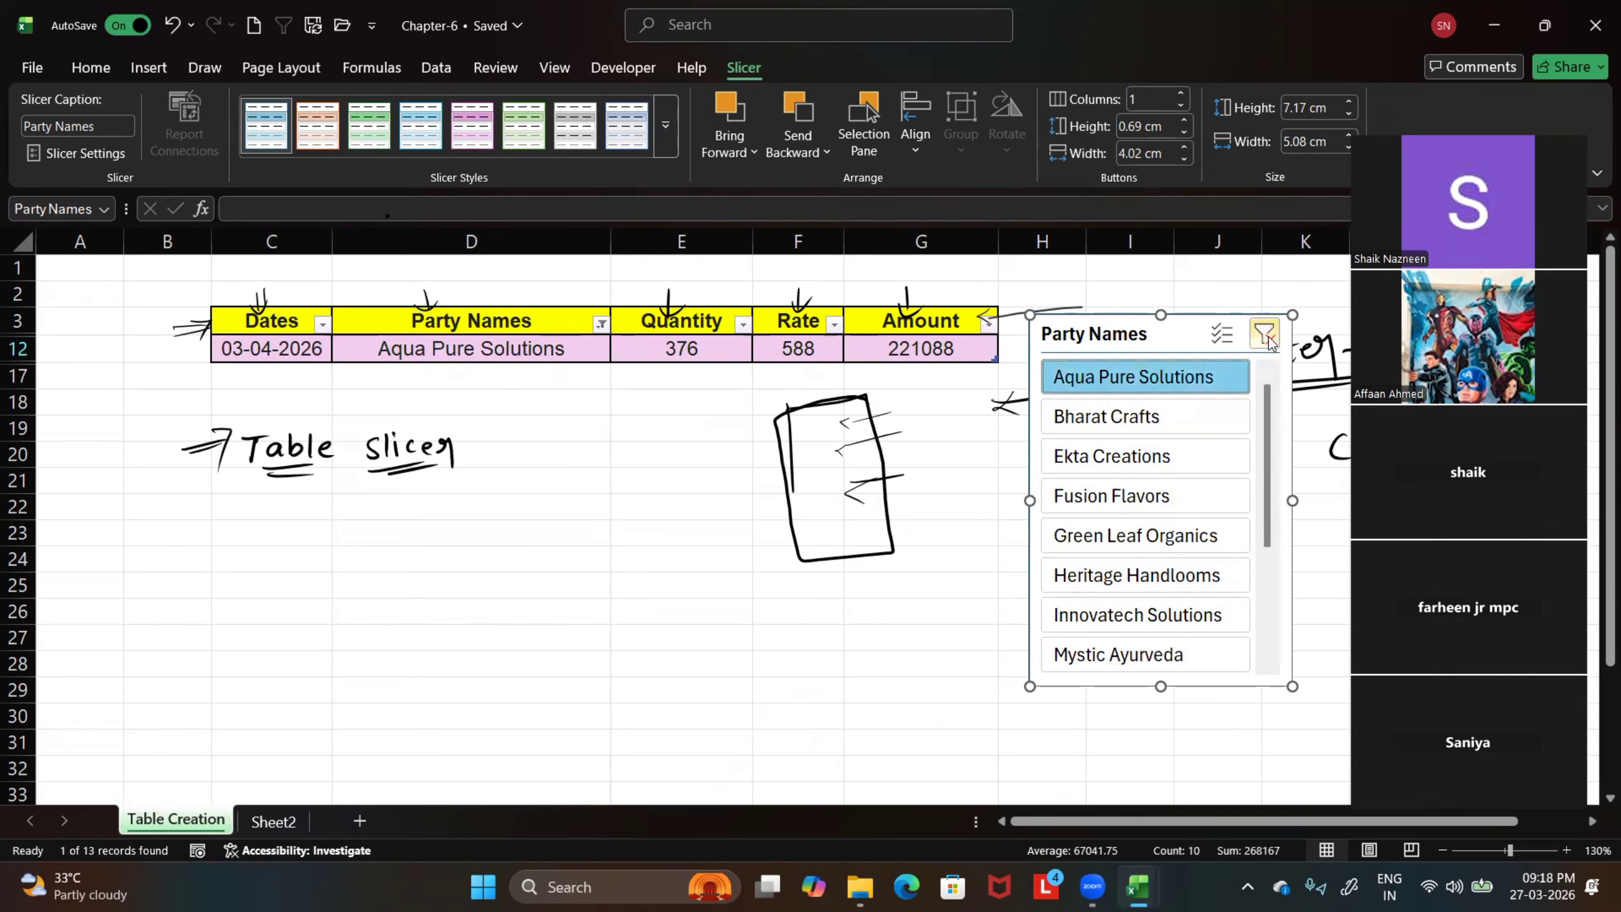
pyautogui.click(1266, 336)
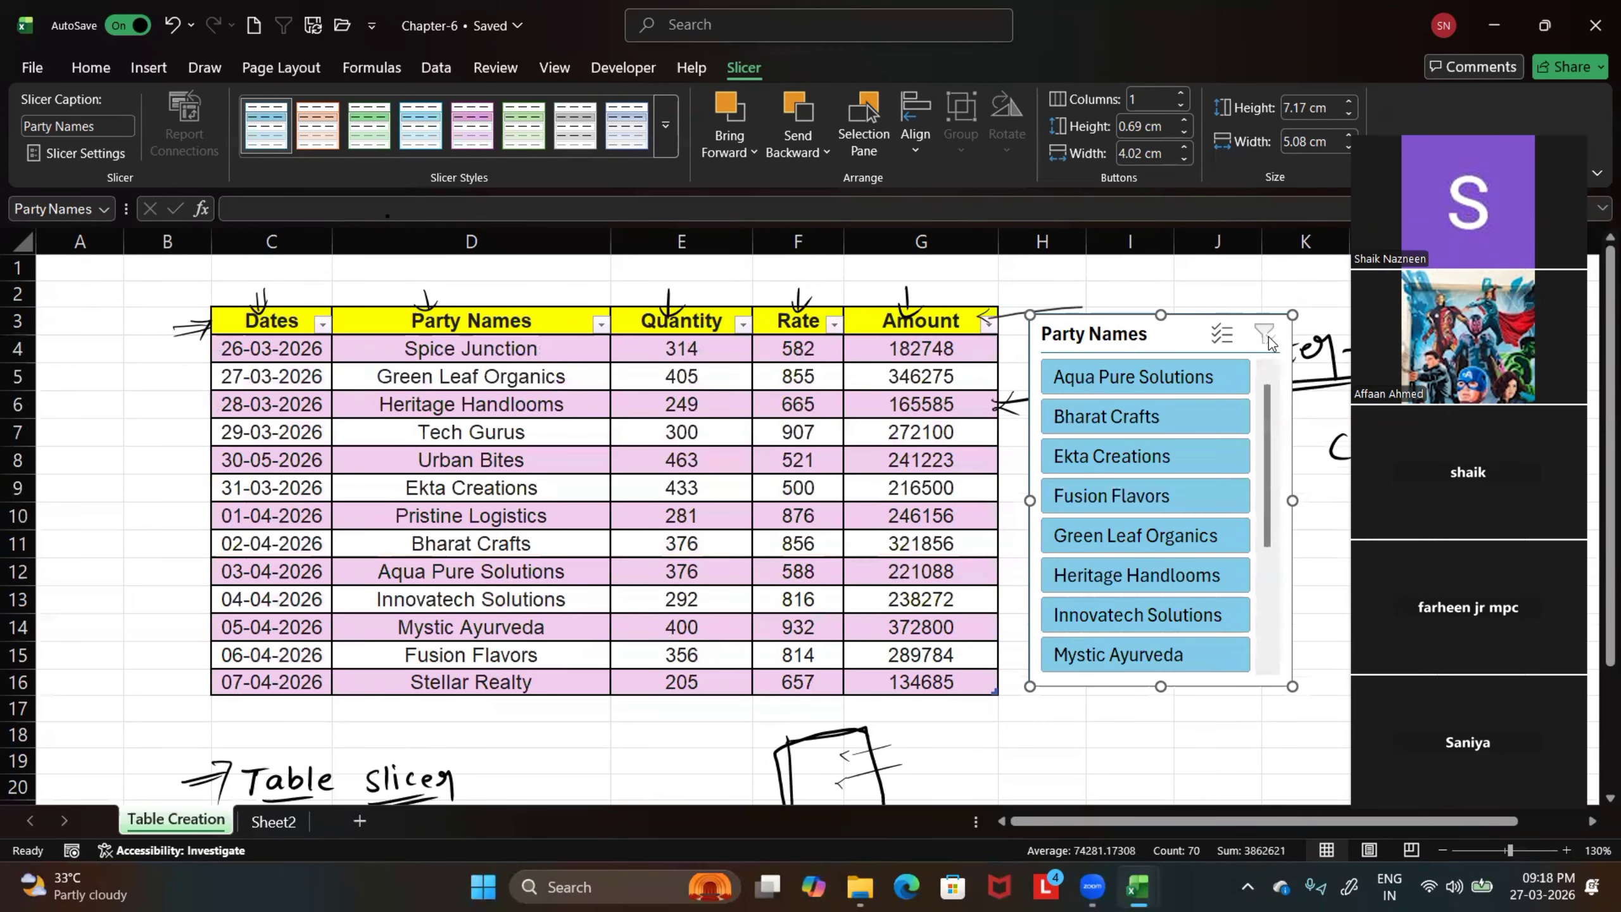
pyautogui.click(1241, 373)
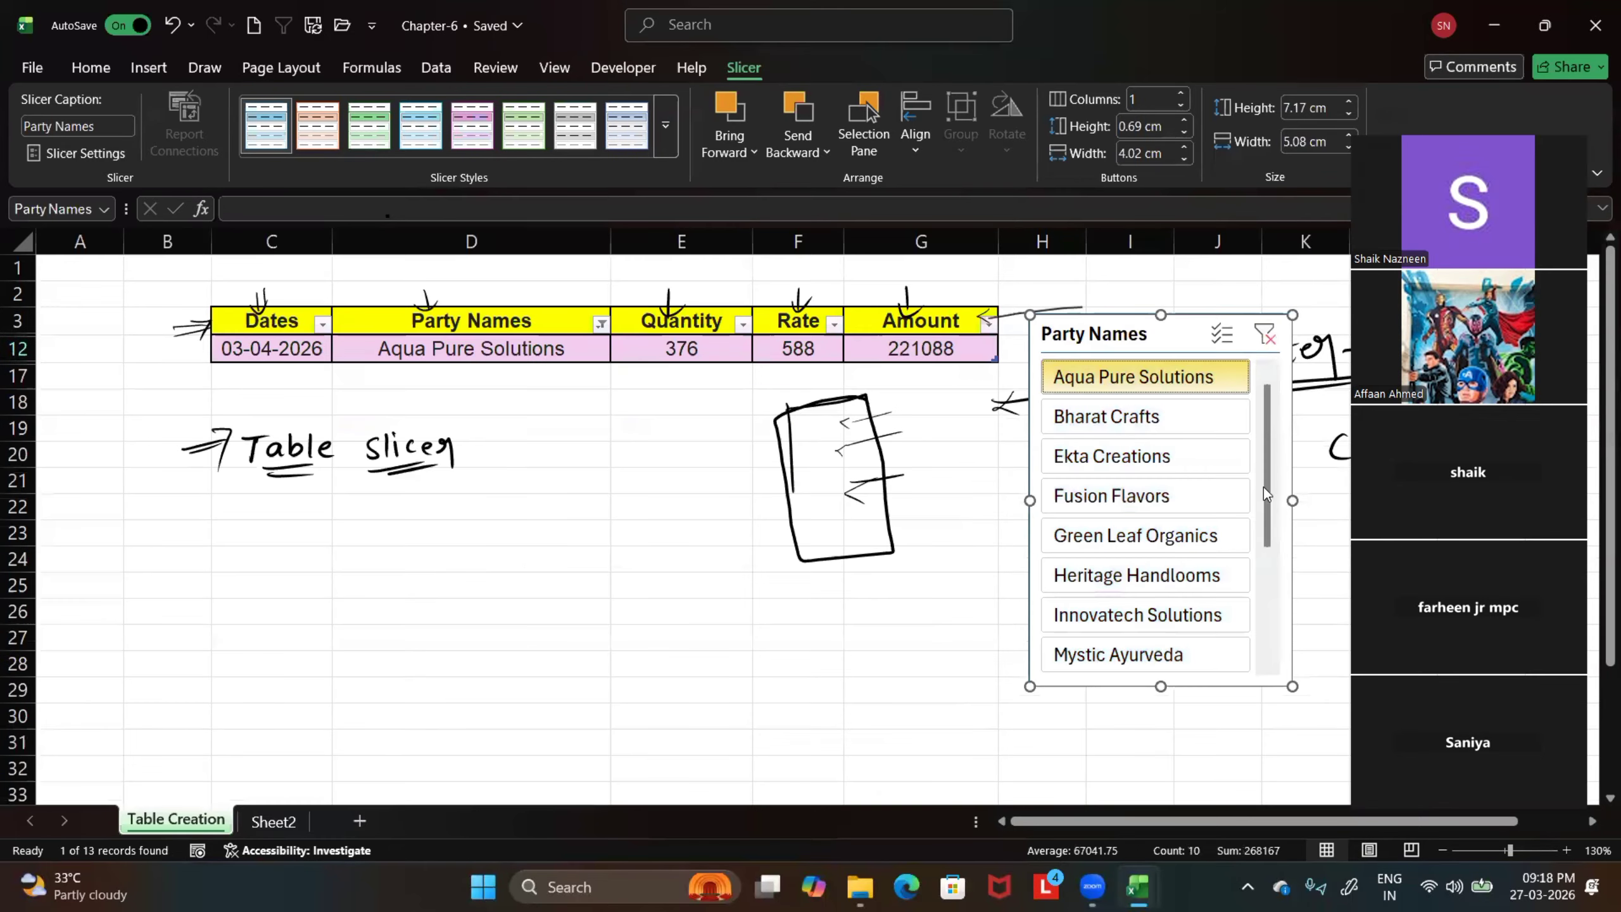
# Shrink the Party Names slicer to about 4.77 cm high and 3.22 cm wide, and show only Ekta Creations
pyautogui.moveTo(1292, 687); pyautogui.dragTo(1196, 561)
pyautogui.click(1131, 471)
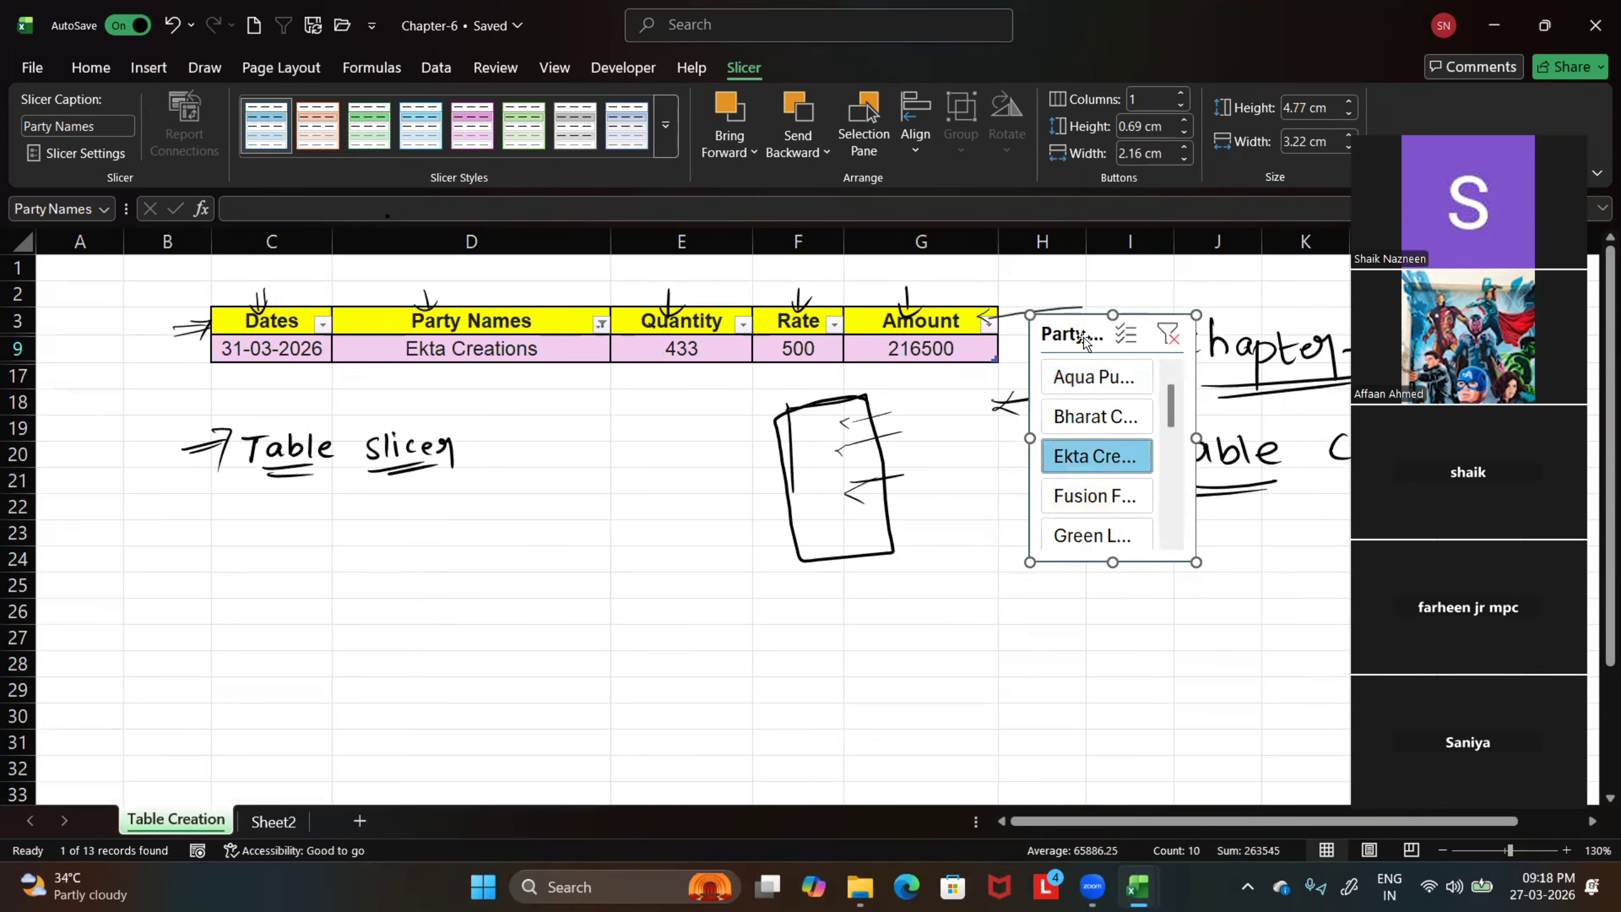
pyautogui.moveTo(1075, 337)
pyautogui.mouseDown()
pyautogui.moveTo(1061, 299)
pyautogui.moveTo(1061, 324)
pyautogui.mouseUp()
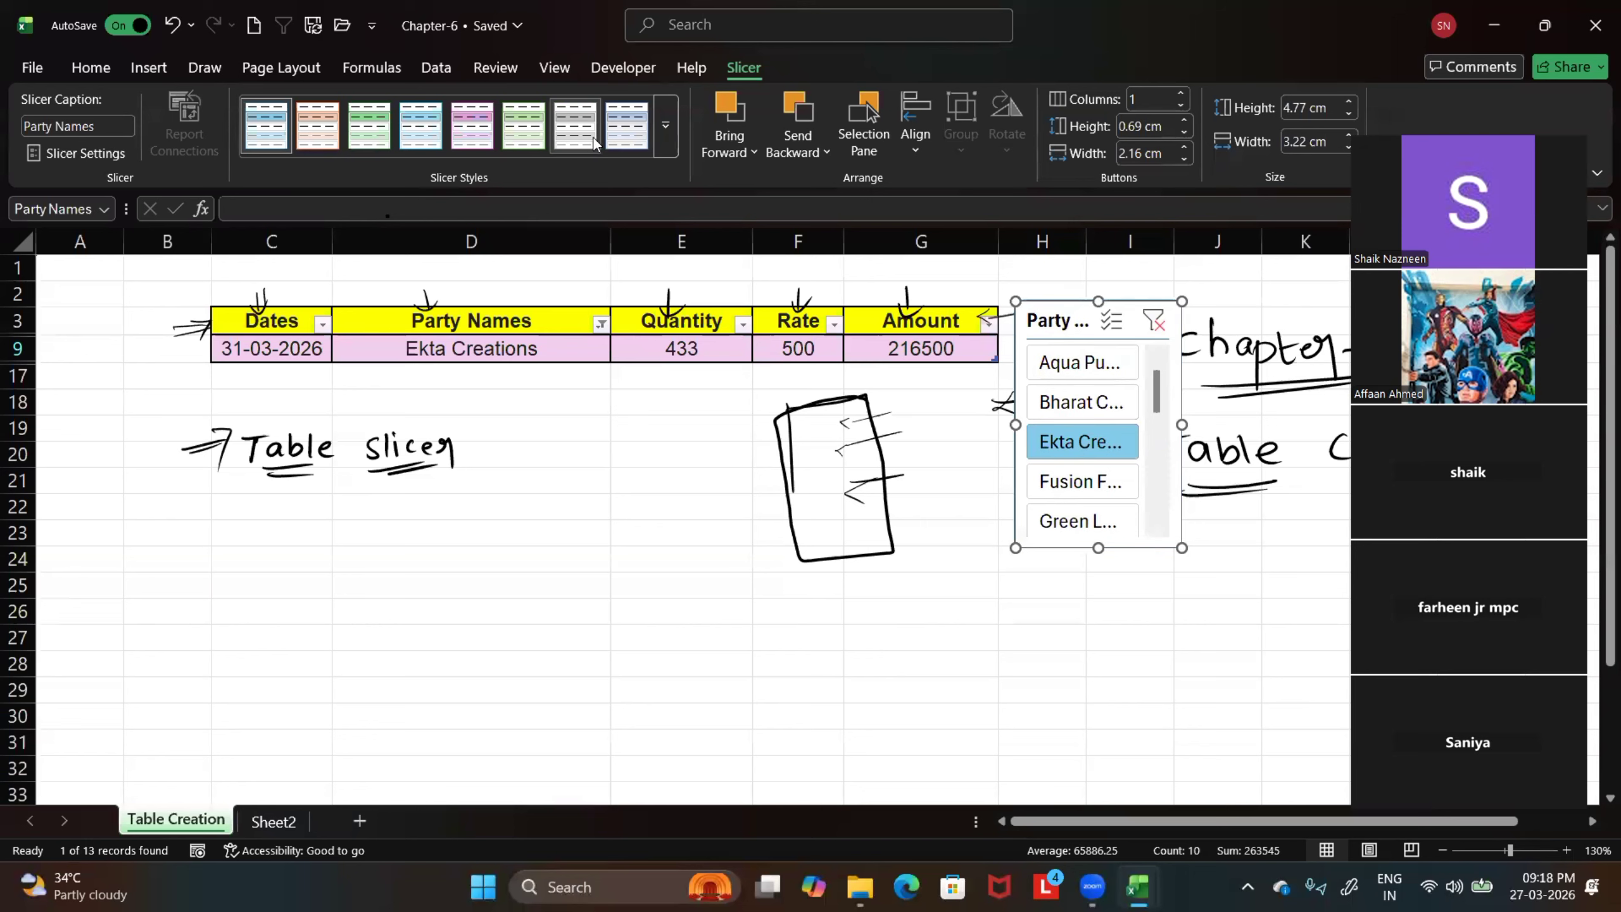
# Clear the Party Names slicer's filter and reposition the slicer right beside the table's Amount column
pyautogui.scroll(2, 862, 131)
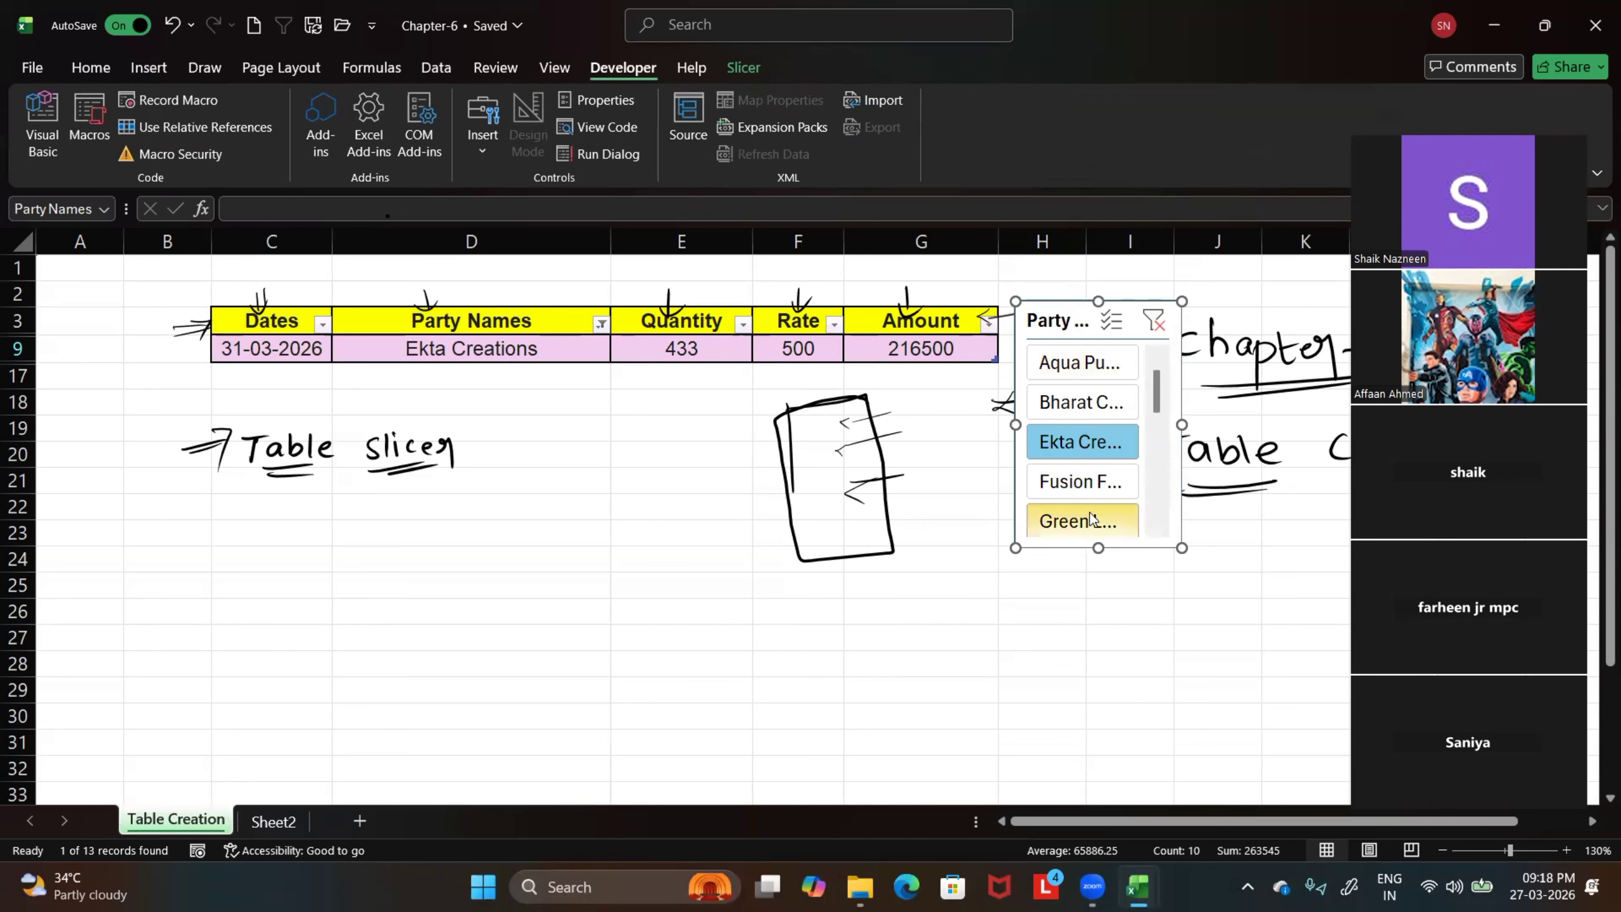
pyautogui.click(1090, 668)
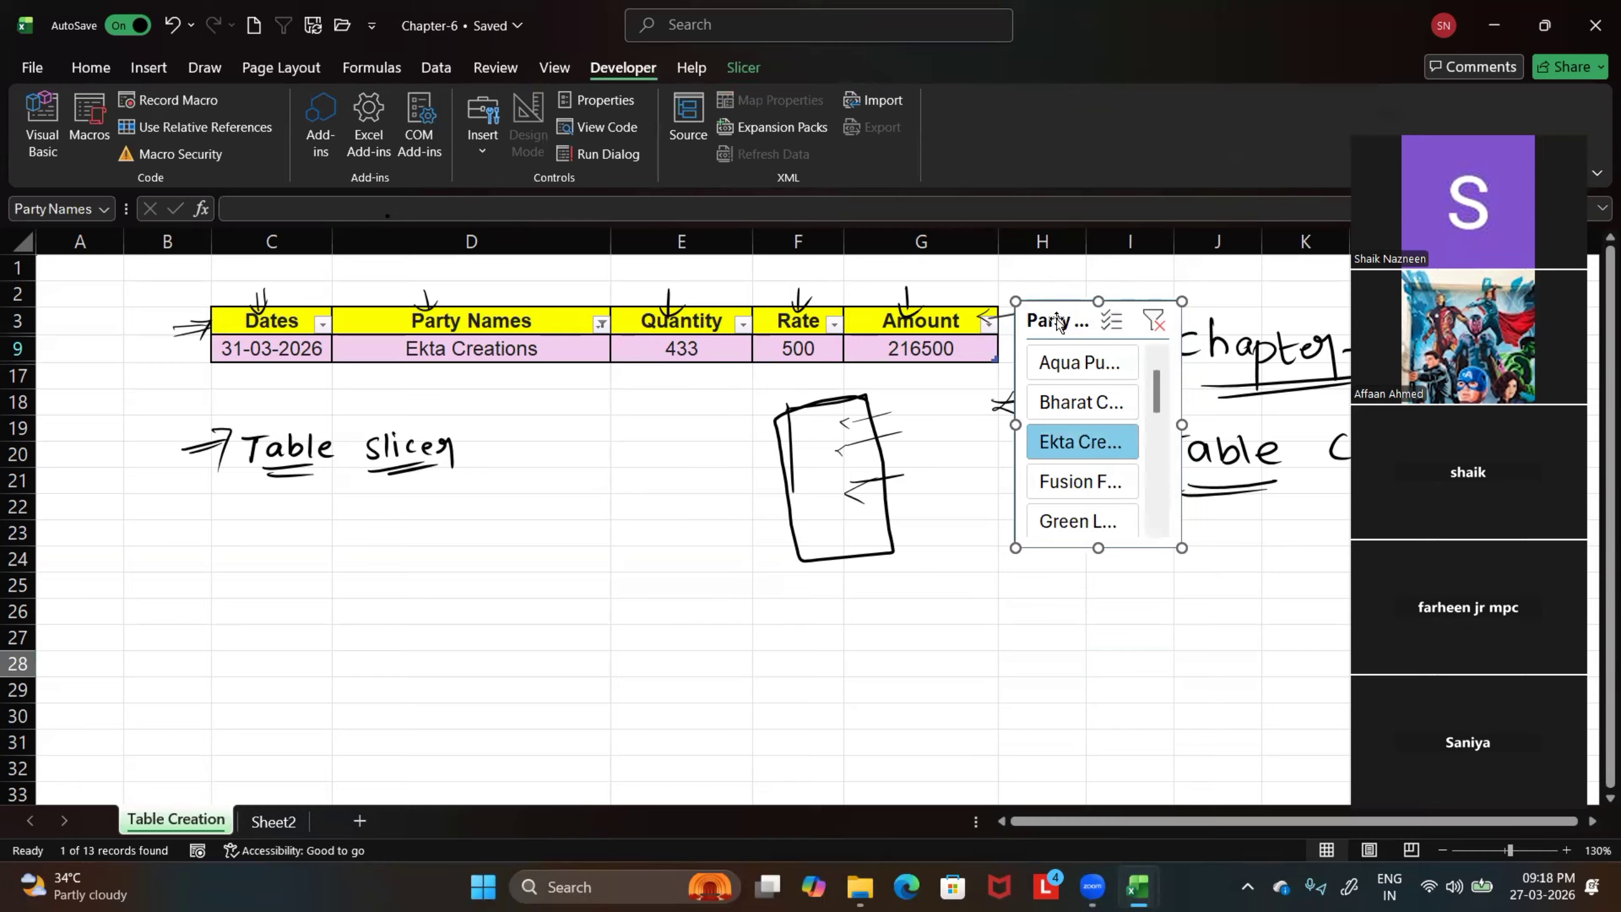
pyautogui.moveTo(1059, 322); pyautogui.dragTo(1089, 427)
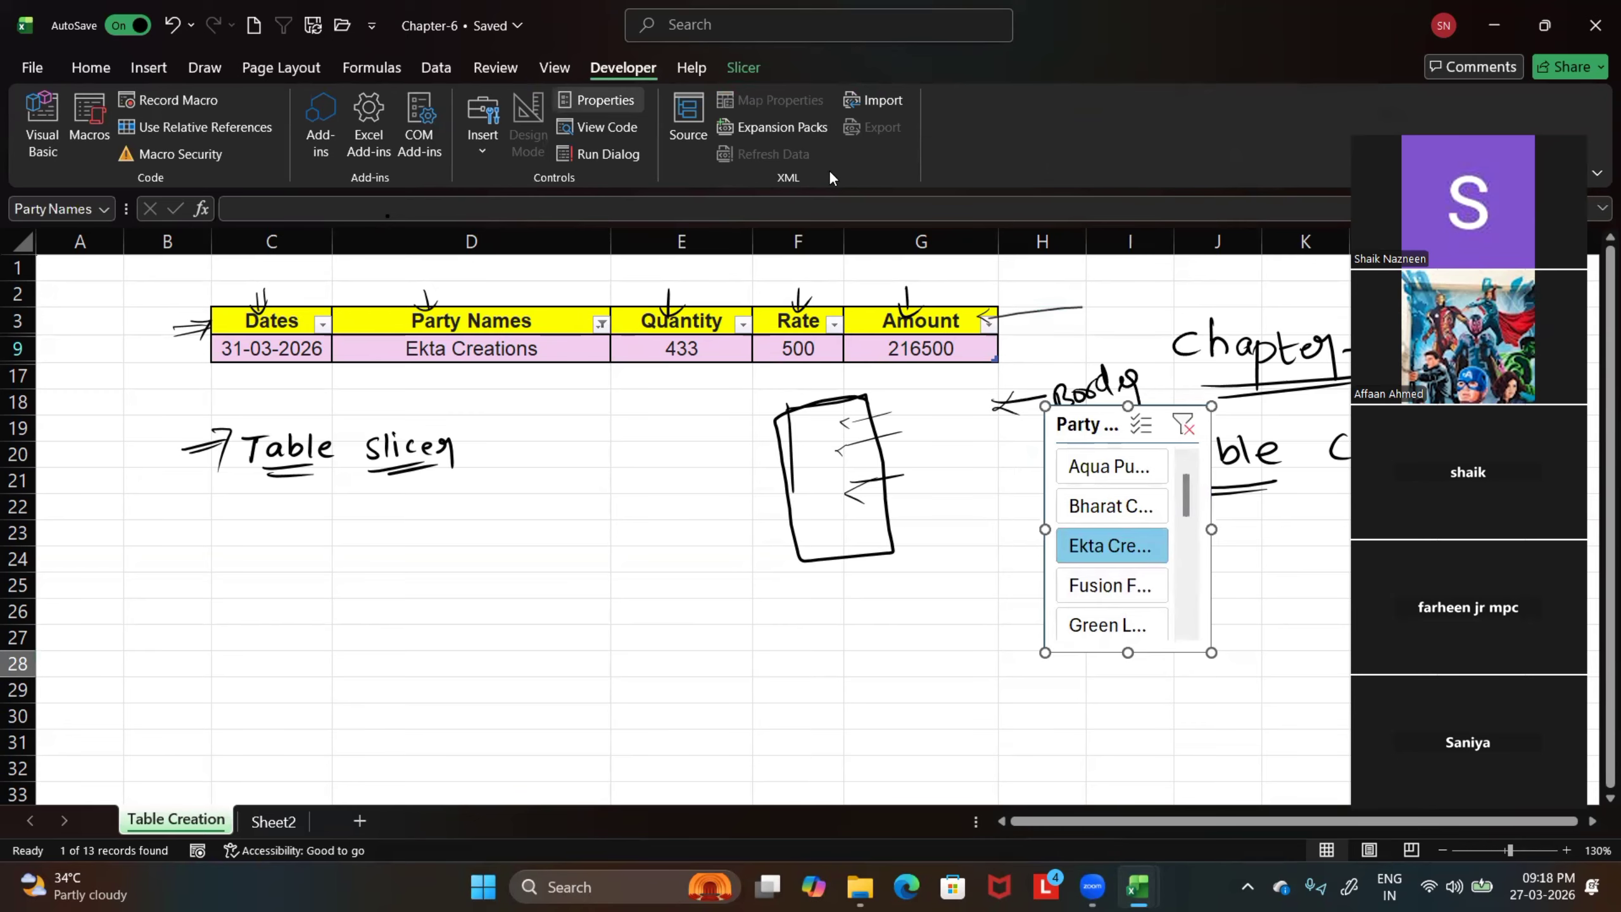
pyautogui.scroll(-1, 829, 173)
pyautogui.scroll(-4, 1142, 588)
pyautogui.scroll(4, 1171, 568)
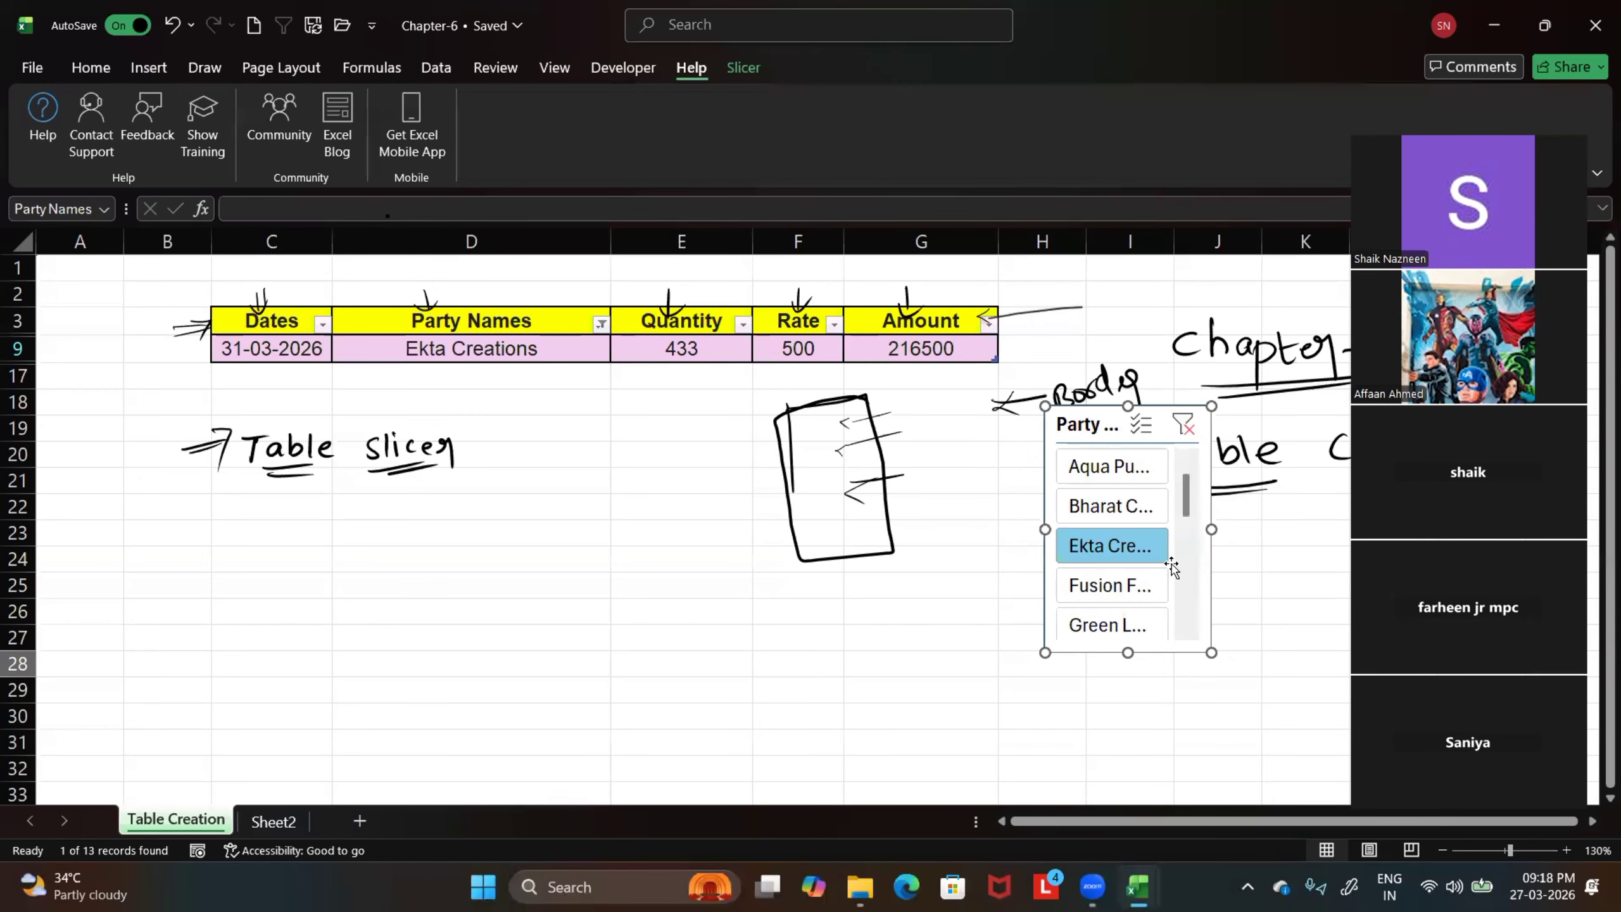
pyautogui.click(931, 478)
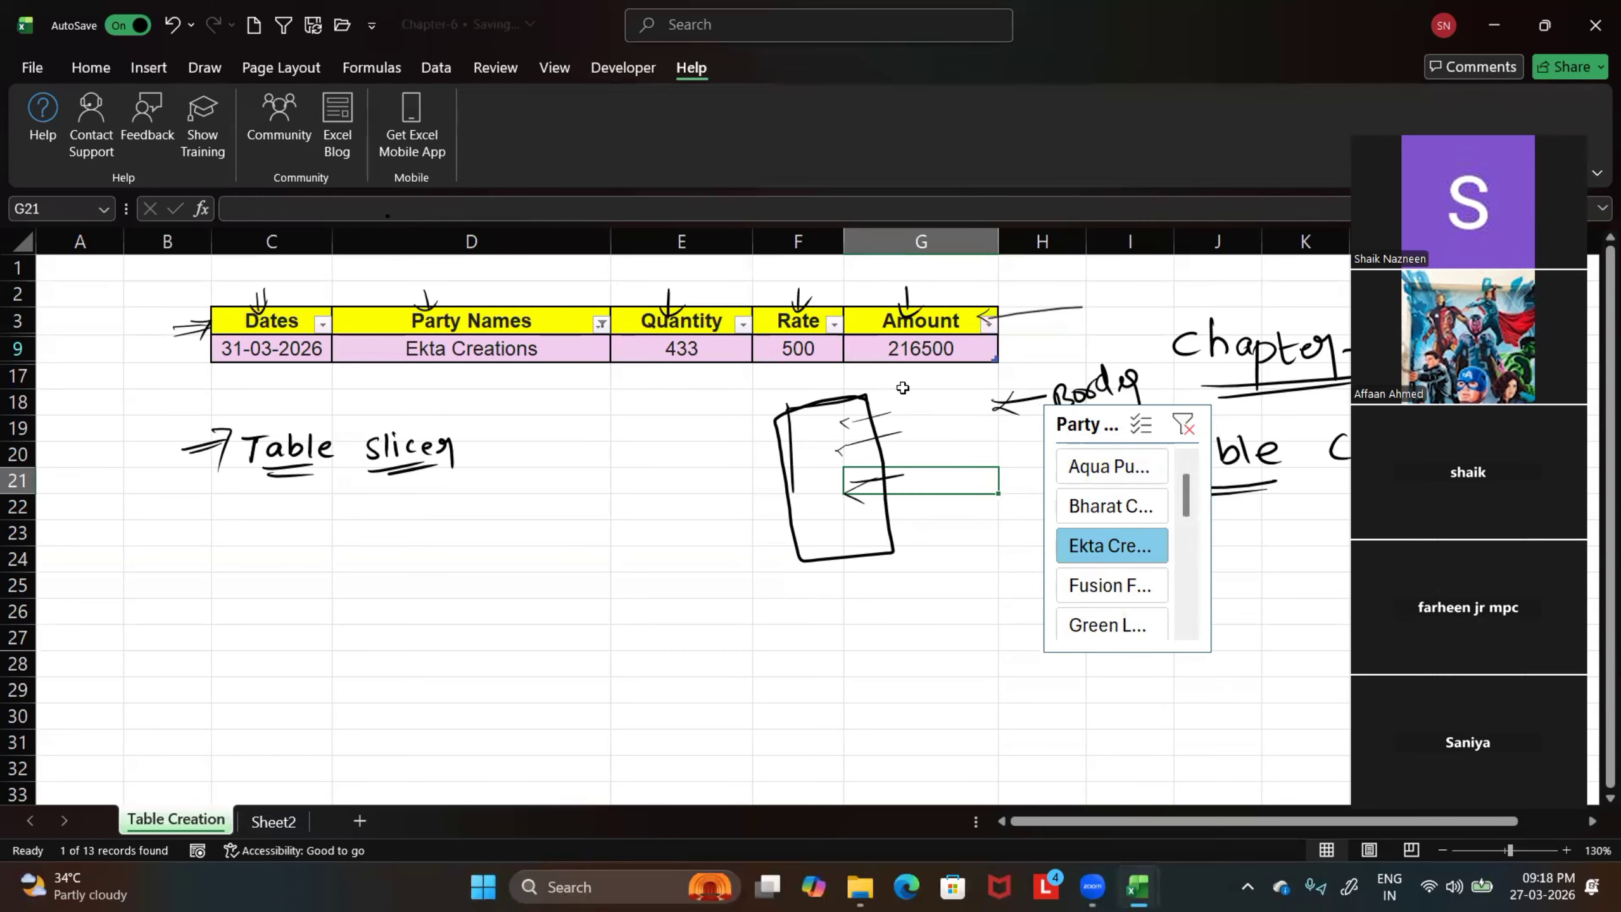
pyautogui.click(1182, 424)
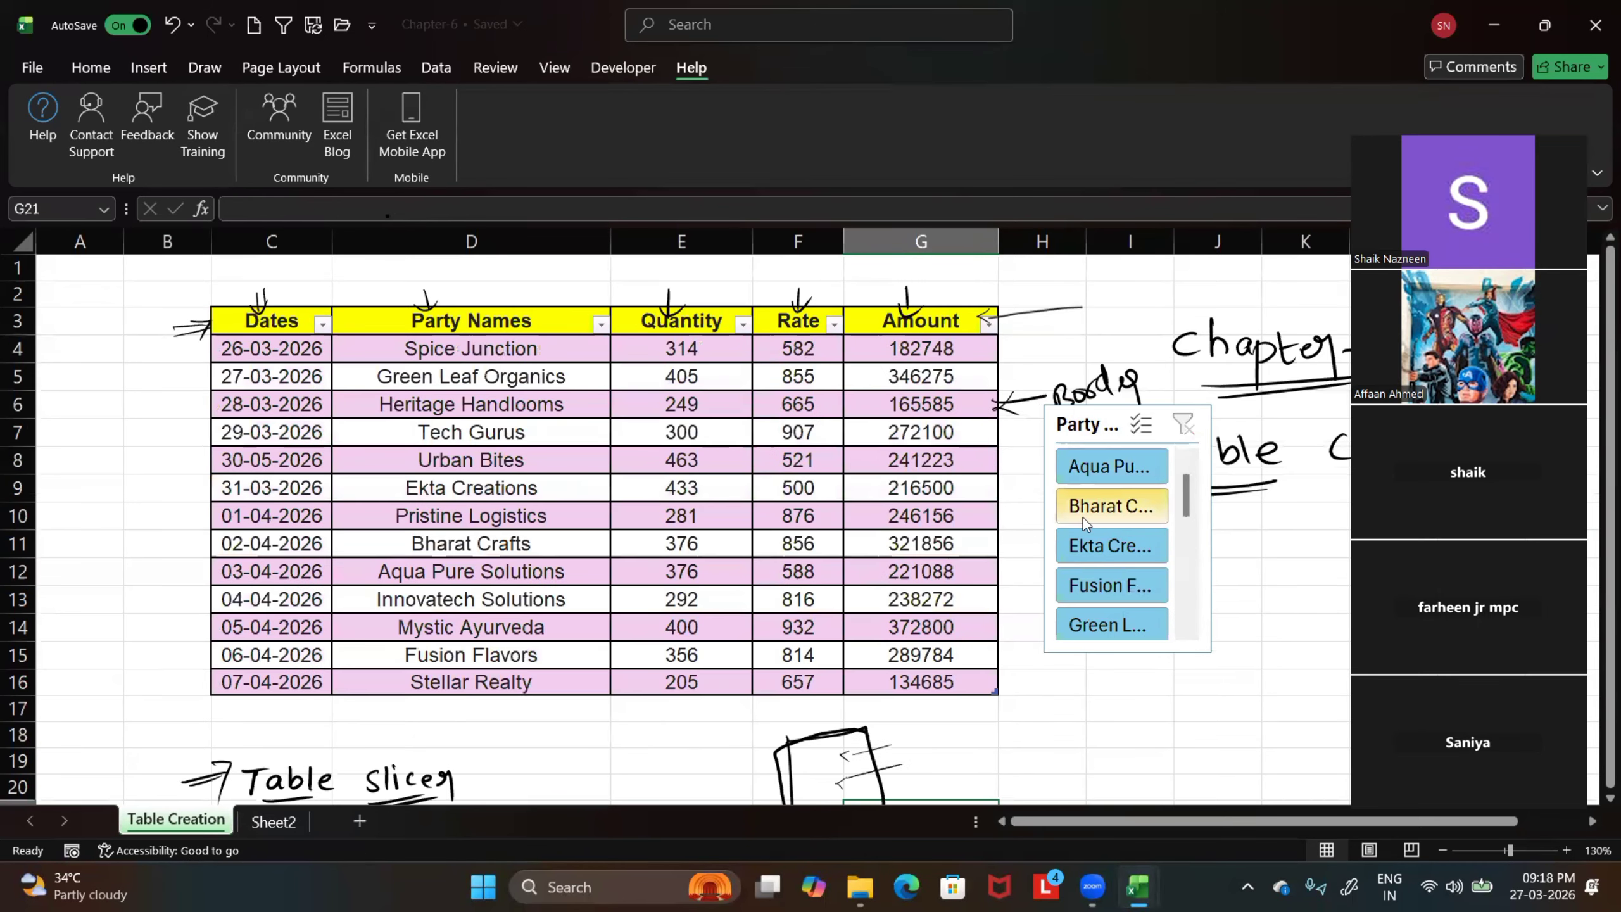
pyautogui.moveTo(1102, 411); pyautogui.dragTo(1073, 338)
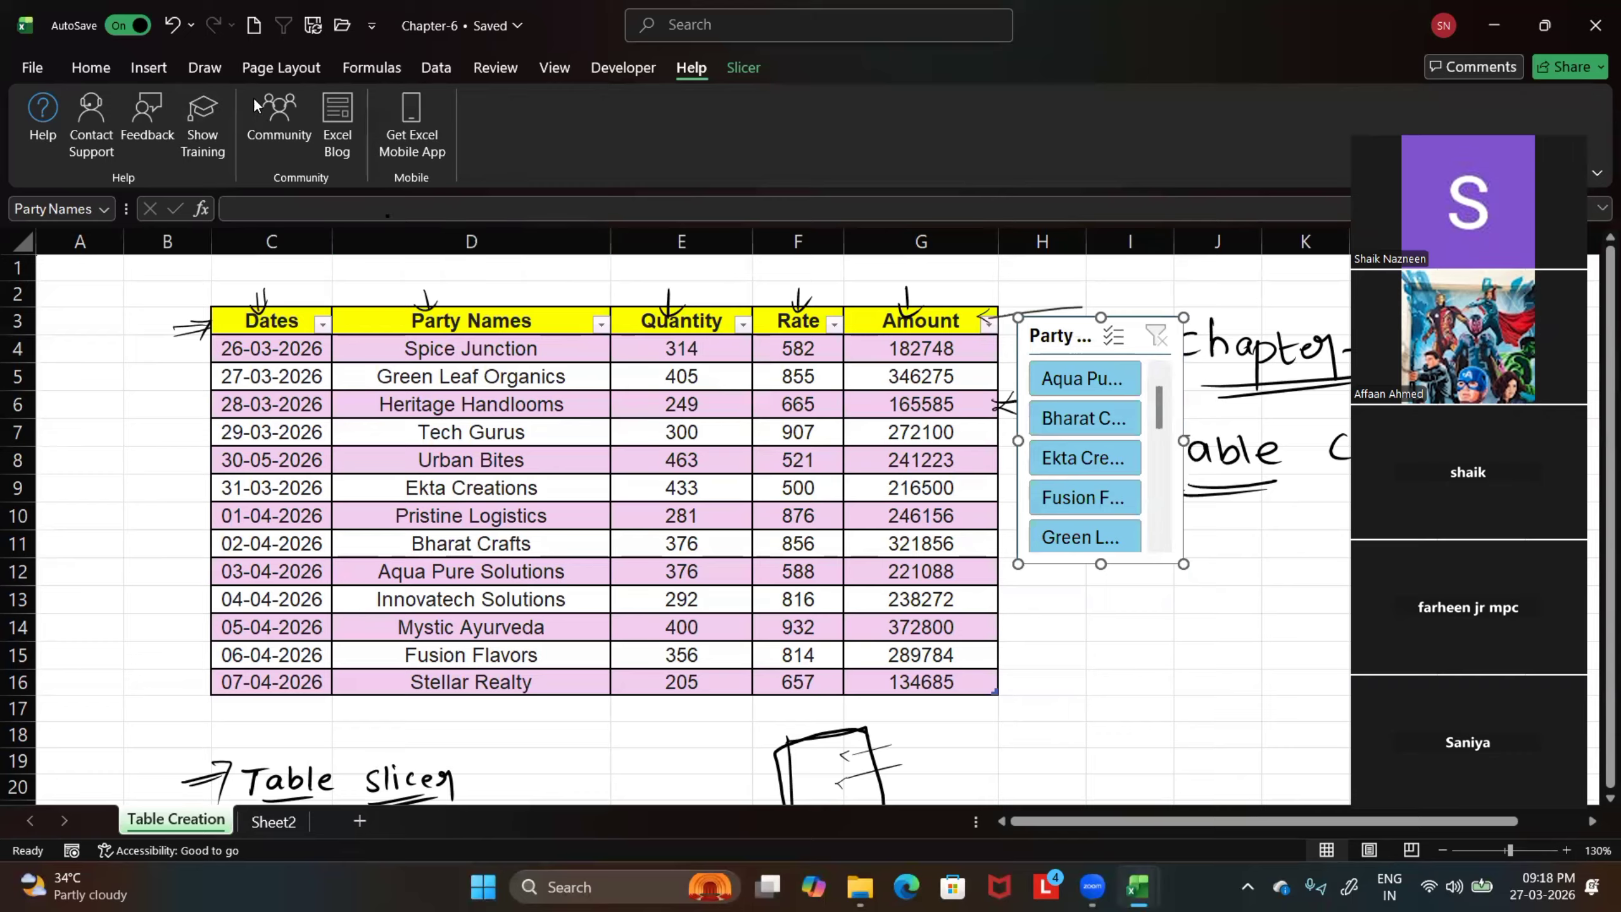
pyautogui.click(90, 67)
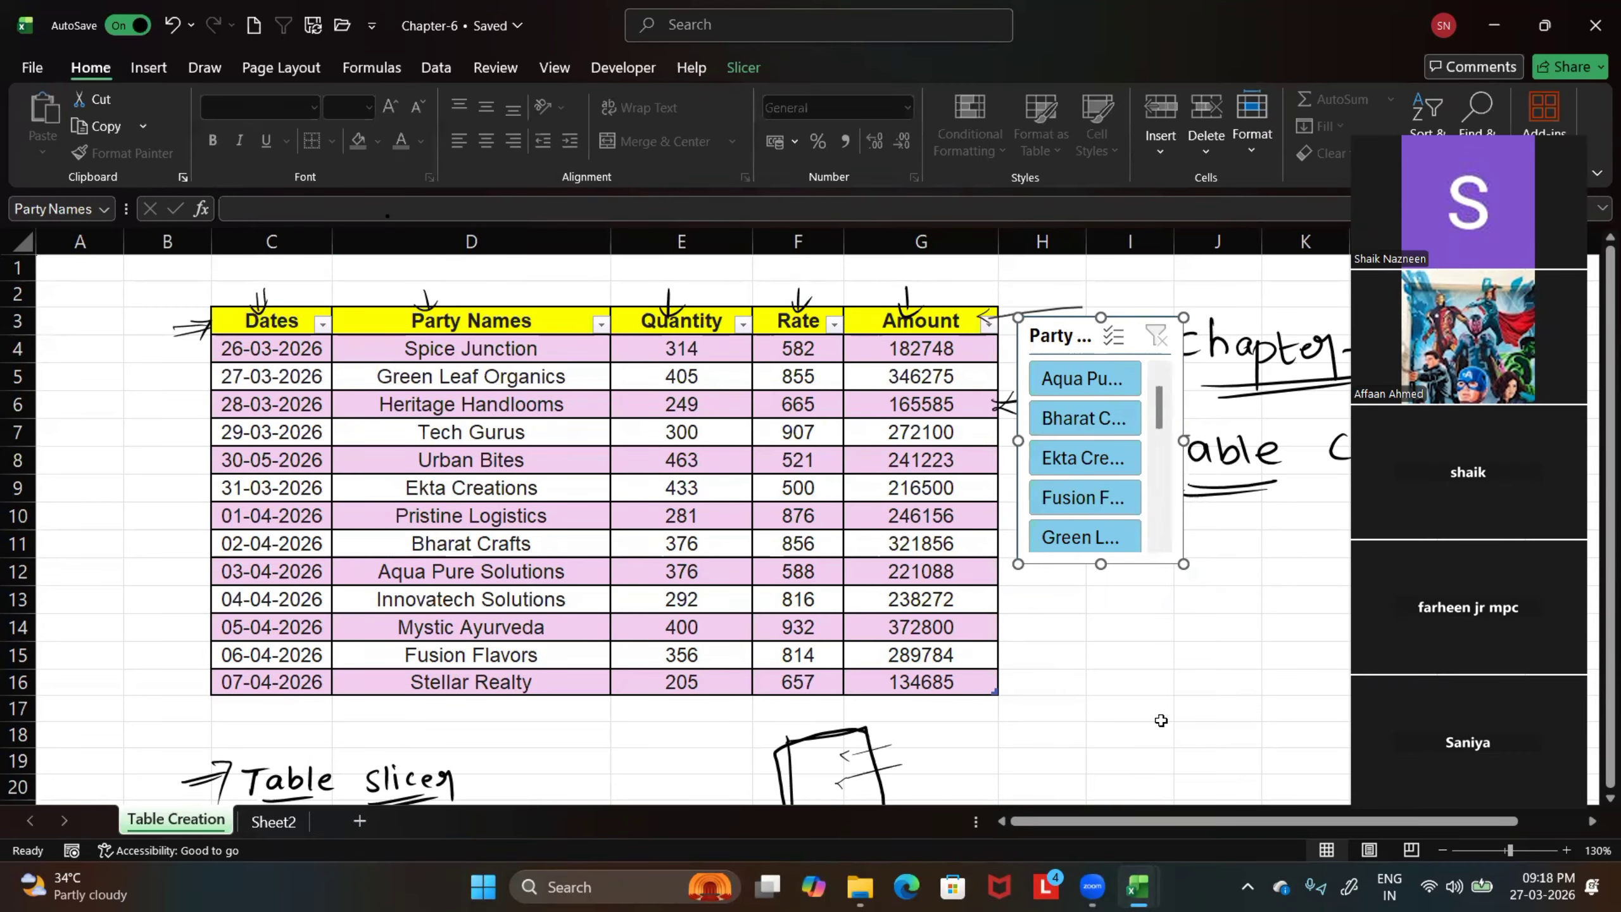
pyautogui.click(1091, 713)
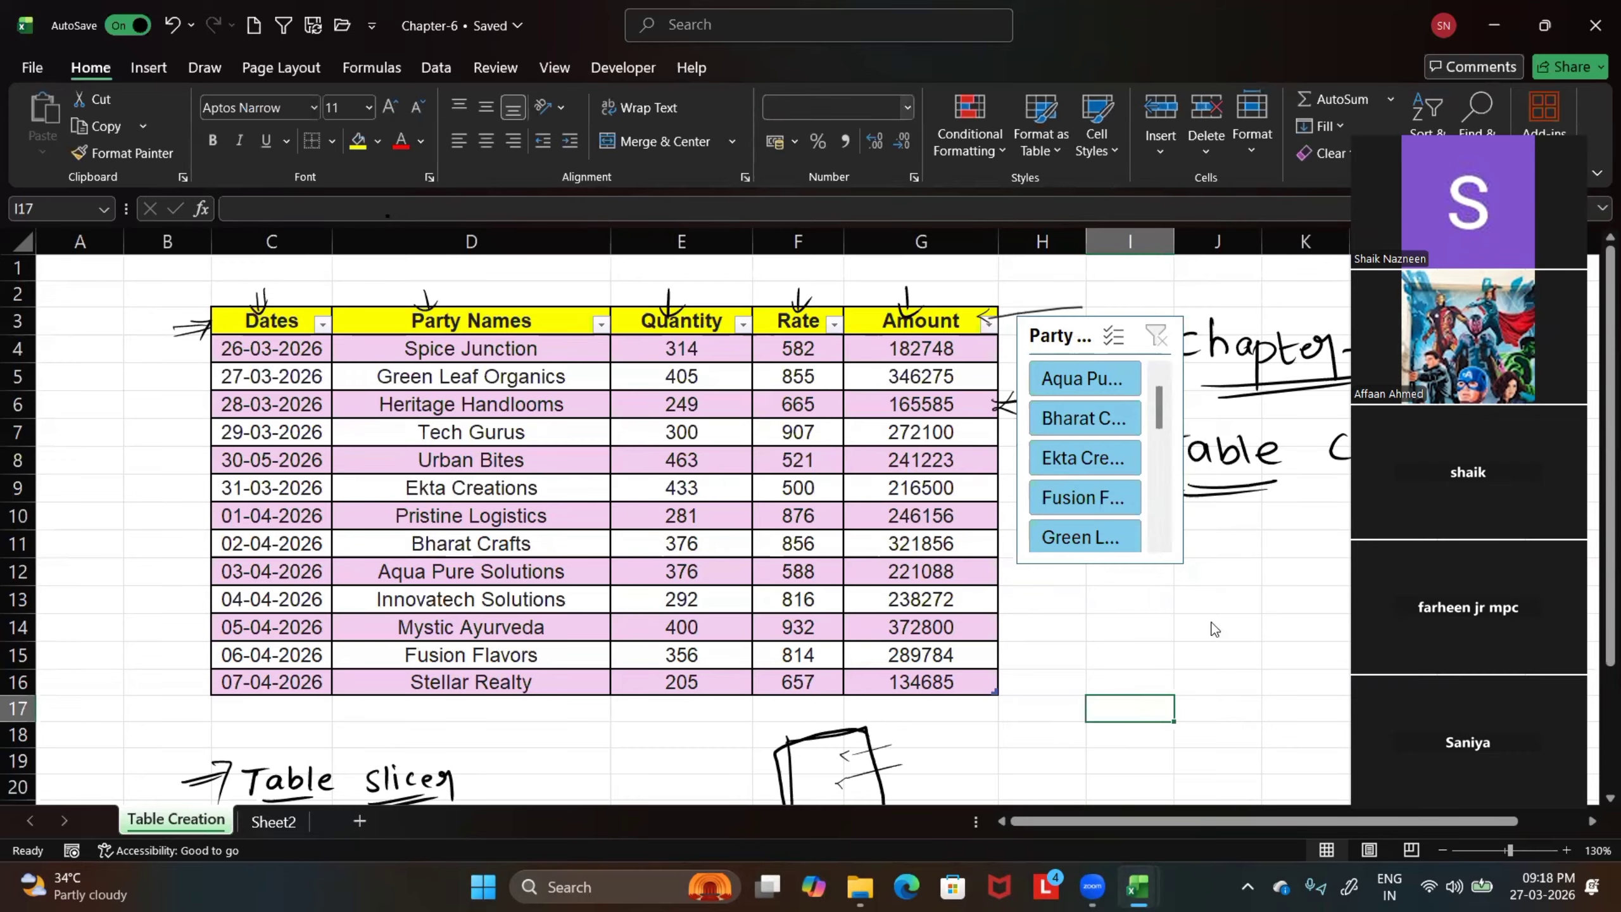
# Try the dark purple, dark orange and light grey slicer styles on the Party Names slicer
pyautogui.click(1078, 337)
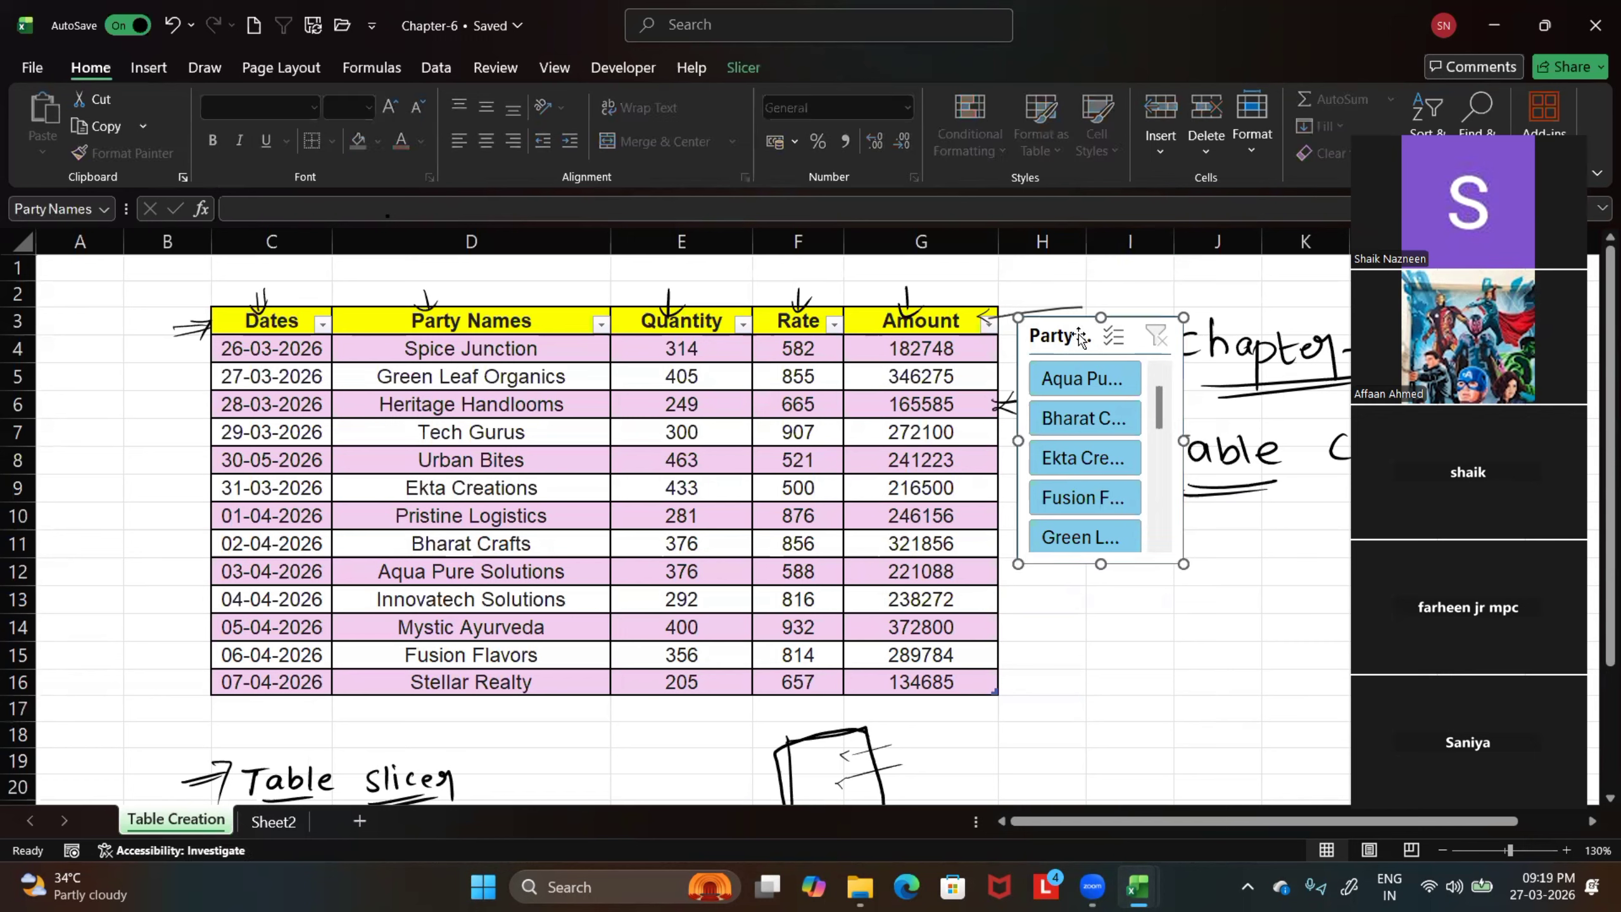
pyautogui.click(747, 69)
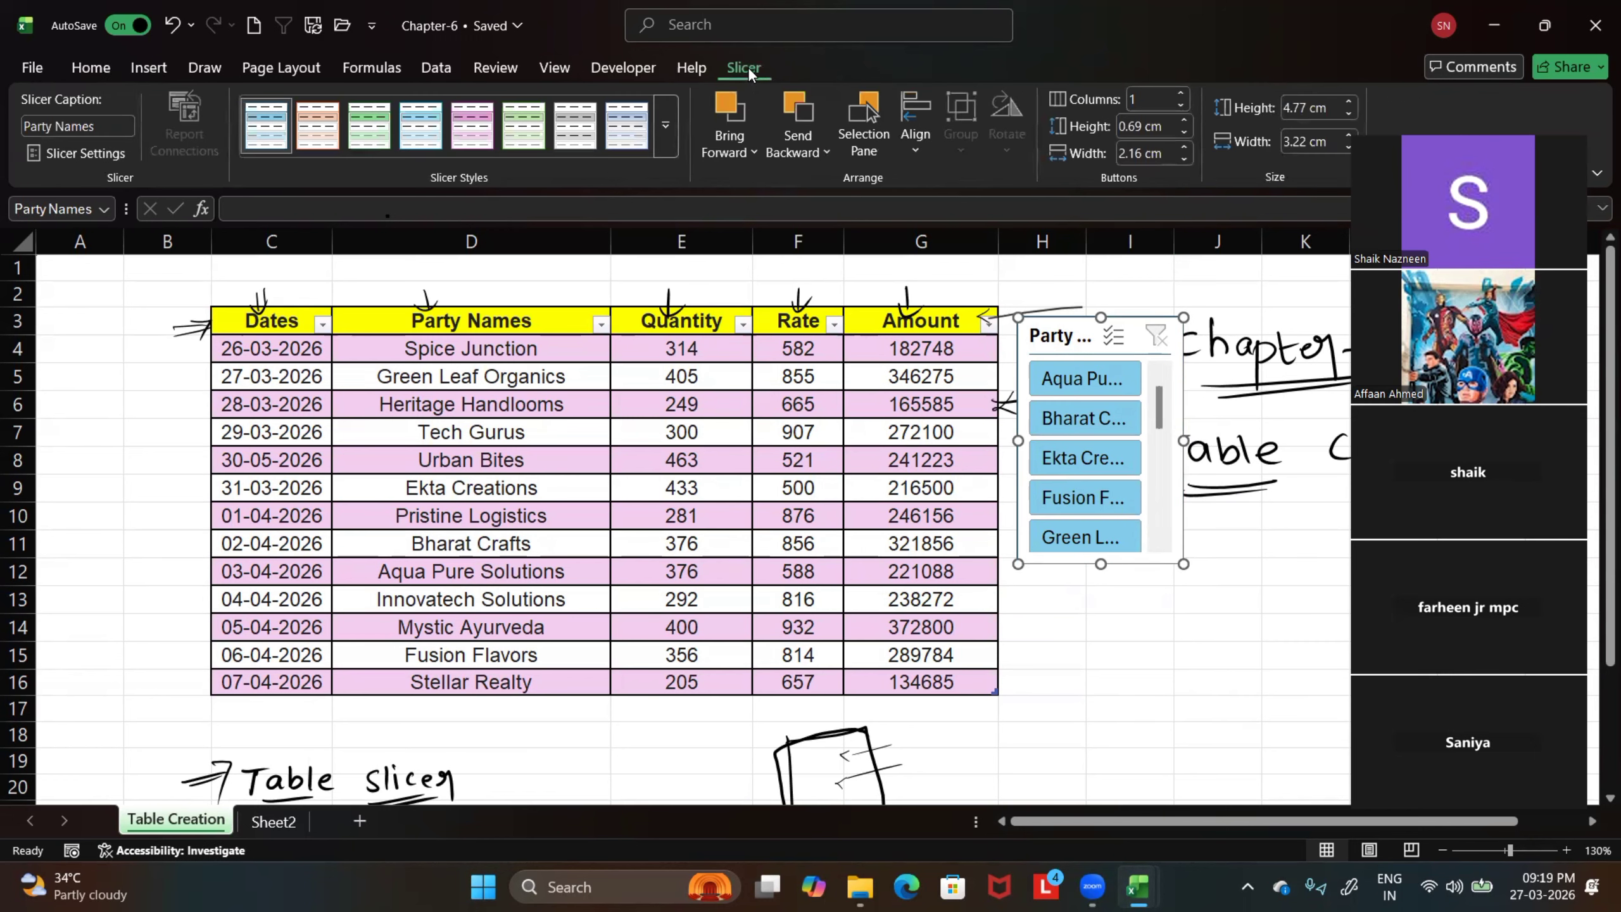
pyautogui.click(663, 130)
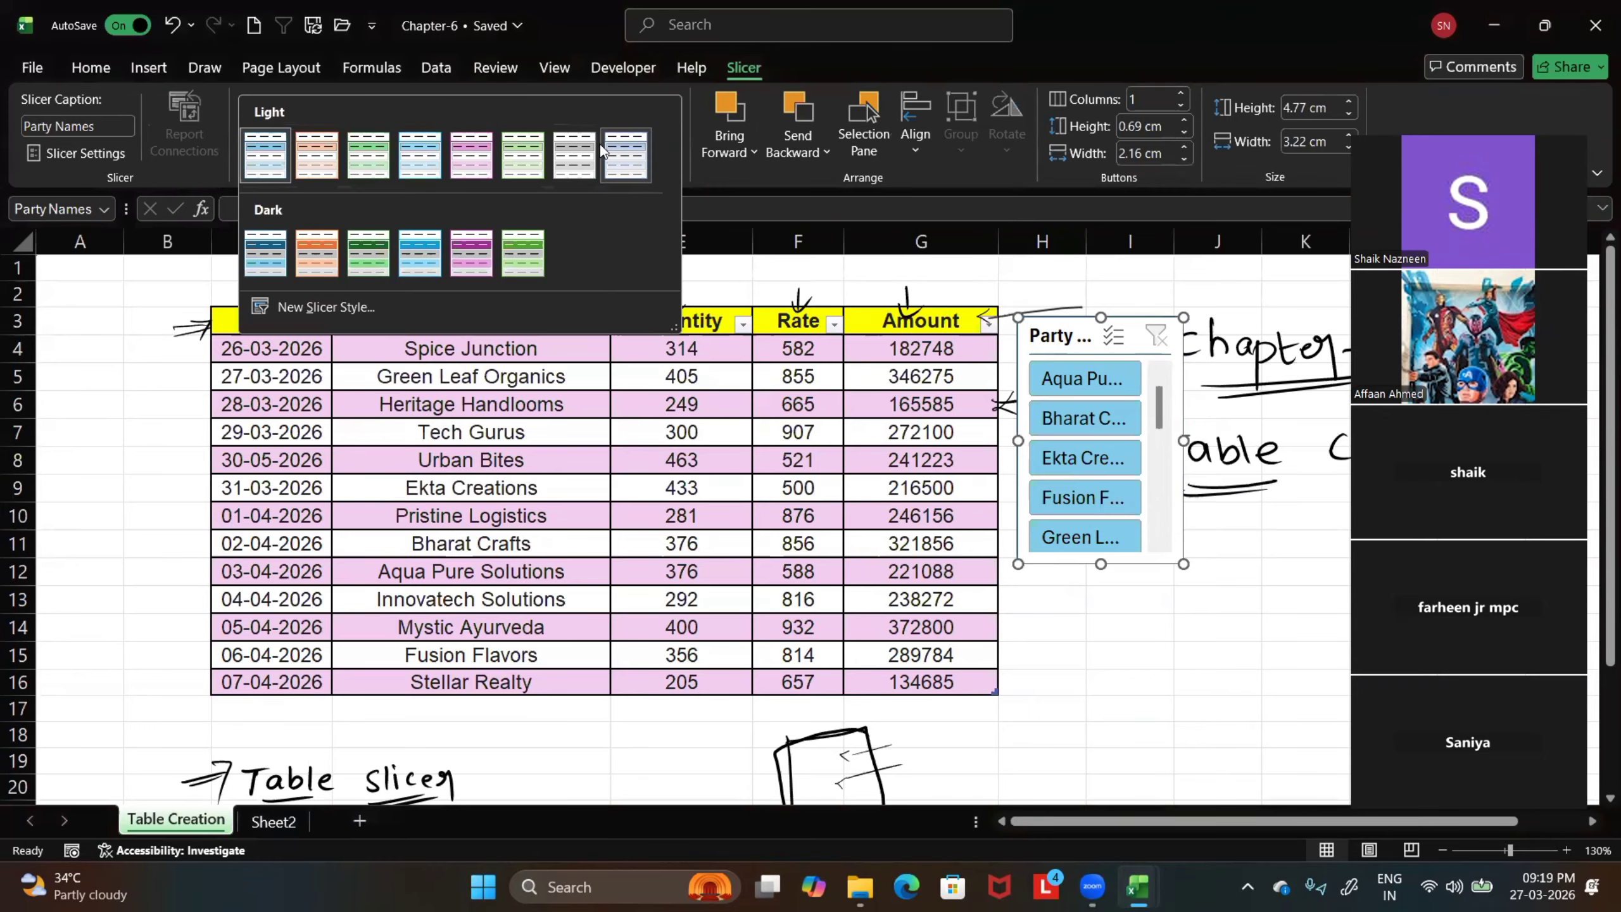
pyautogui.click(457, 267)
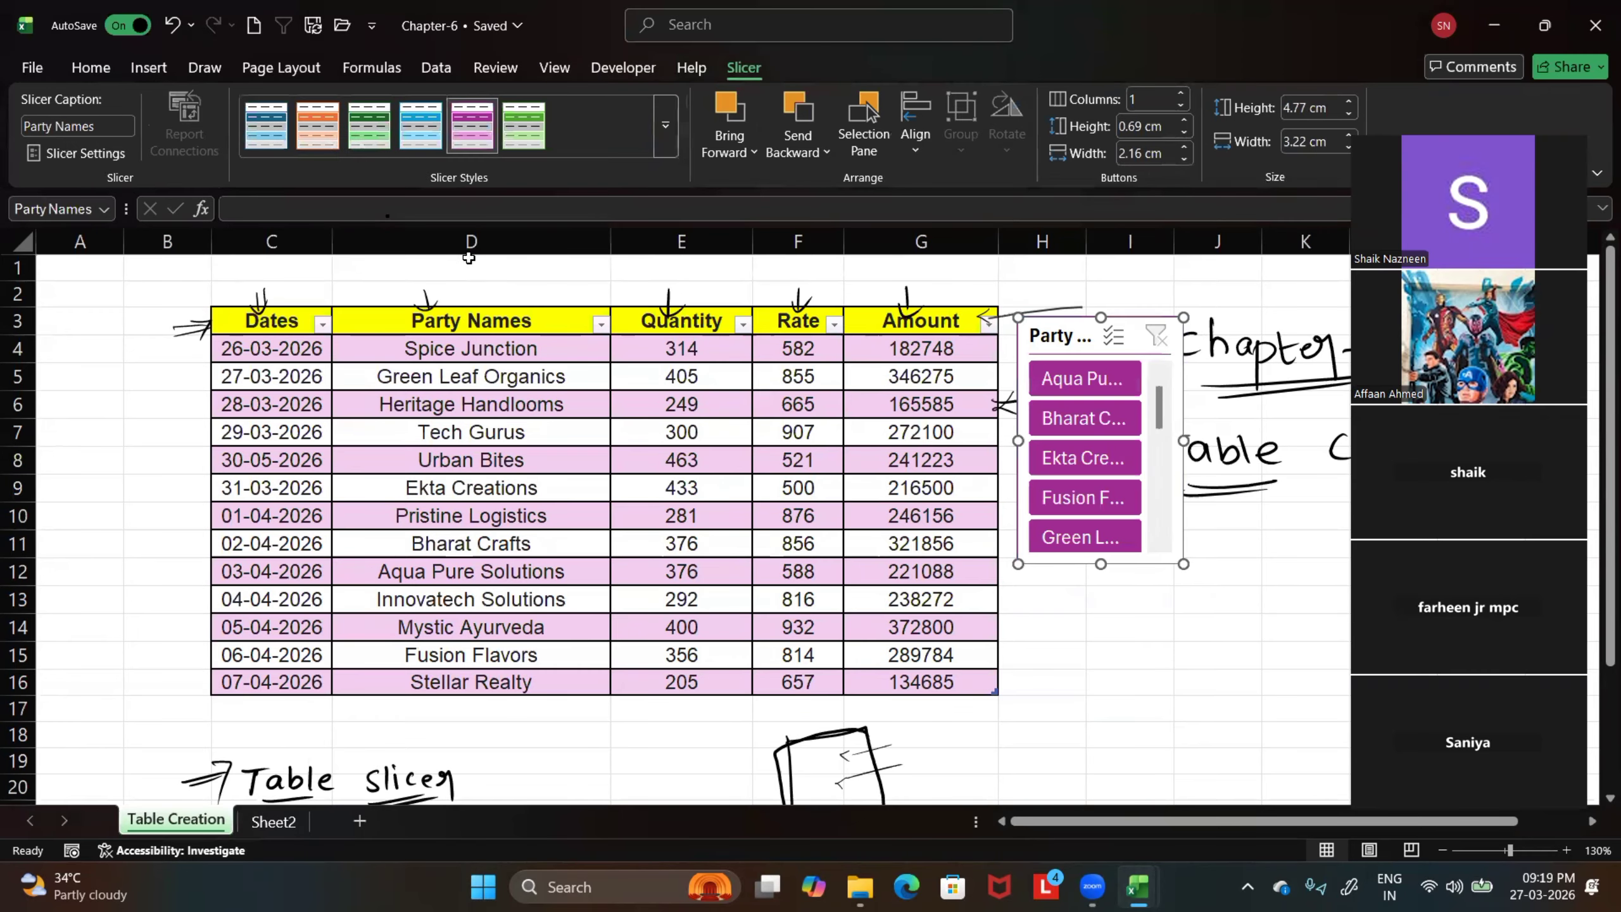
pyautogui.click(674, 122)
pyautogui.click(313, 262)
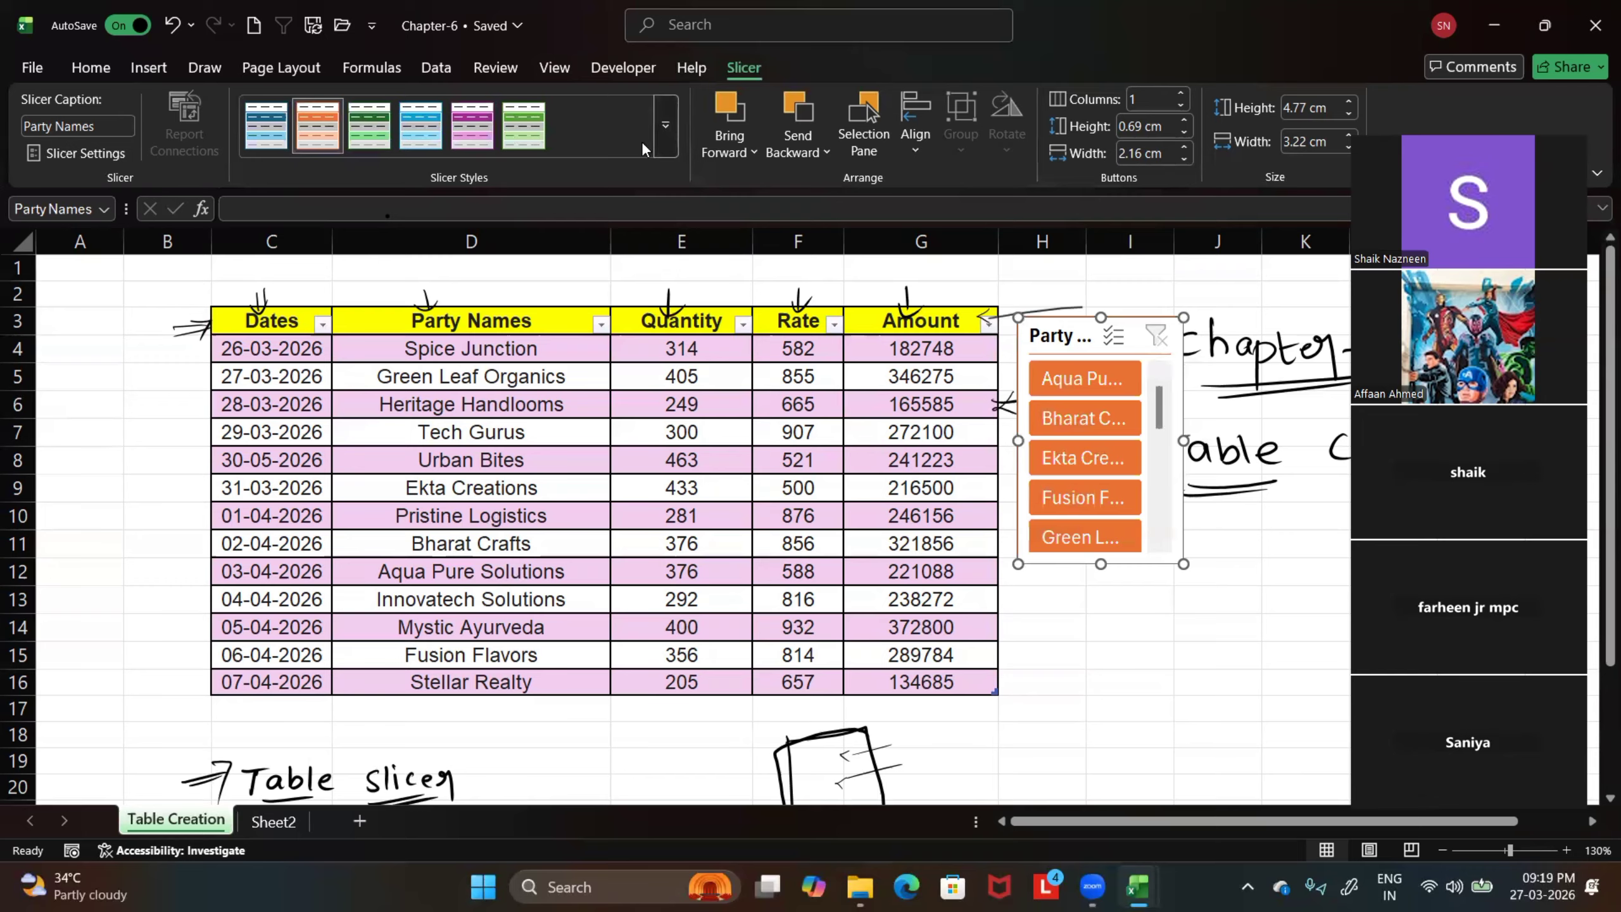
pyautogui.click(664, 127)
pyautogui.click(574, 157)
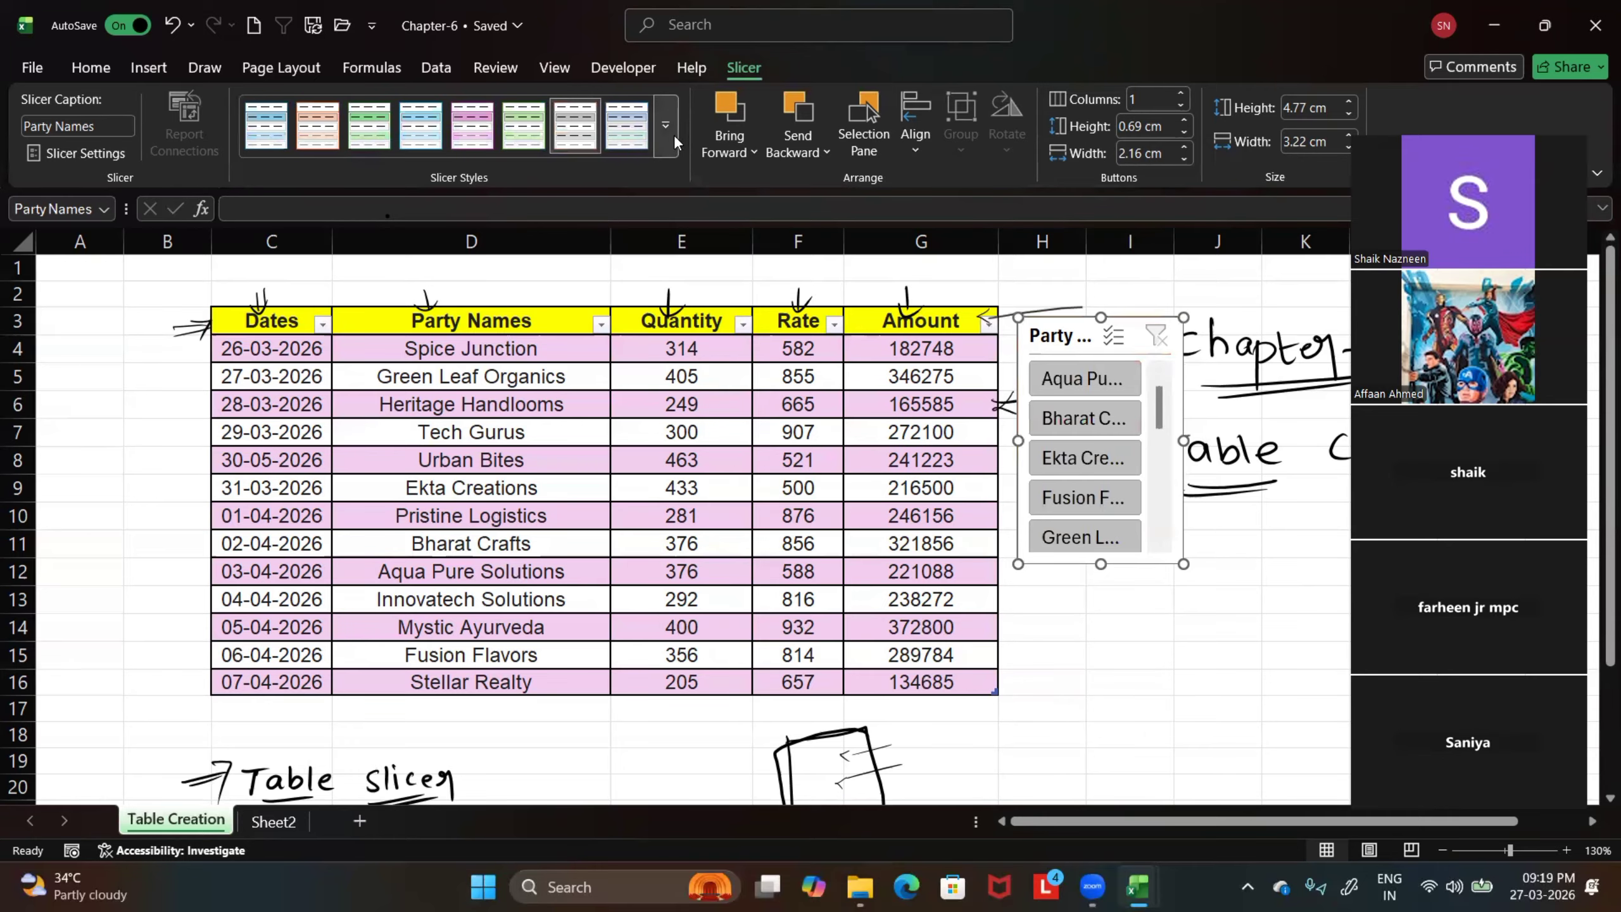
# Apply the dark blue slicer style to the Party Names slicer and deselect it
pyautogui.click(671, 133)
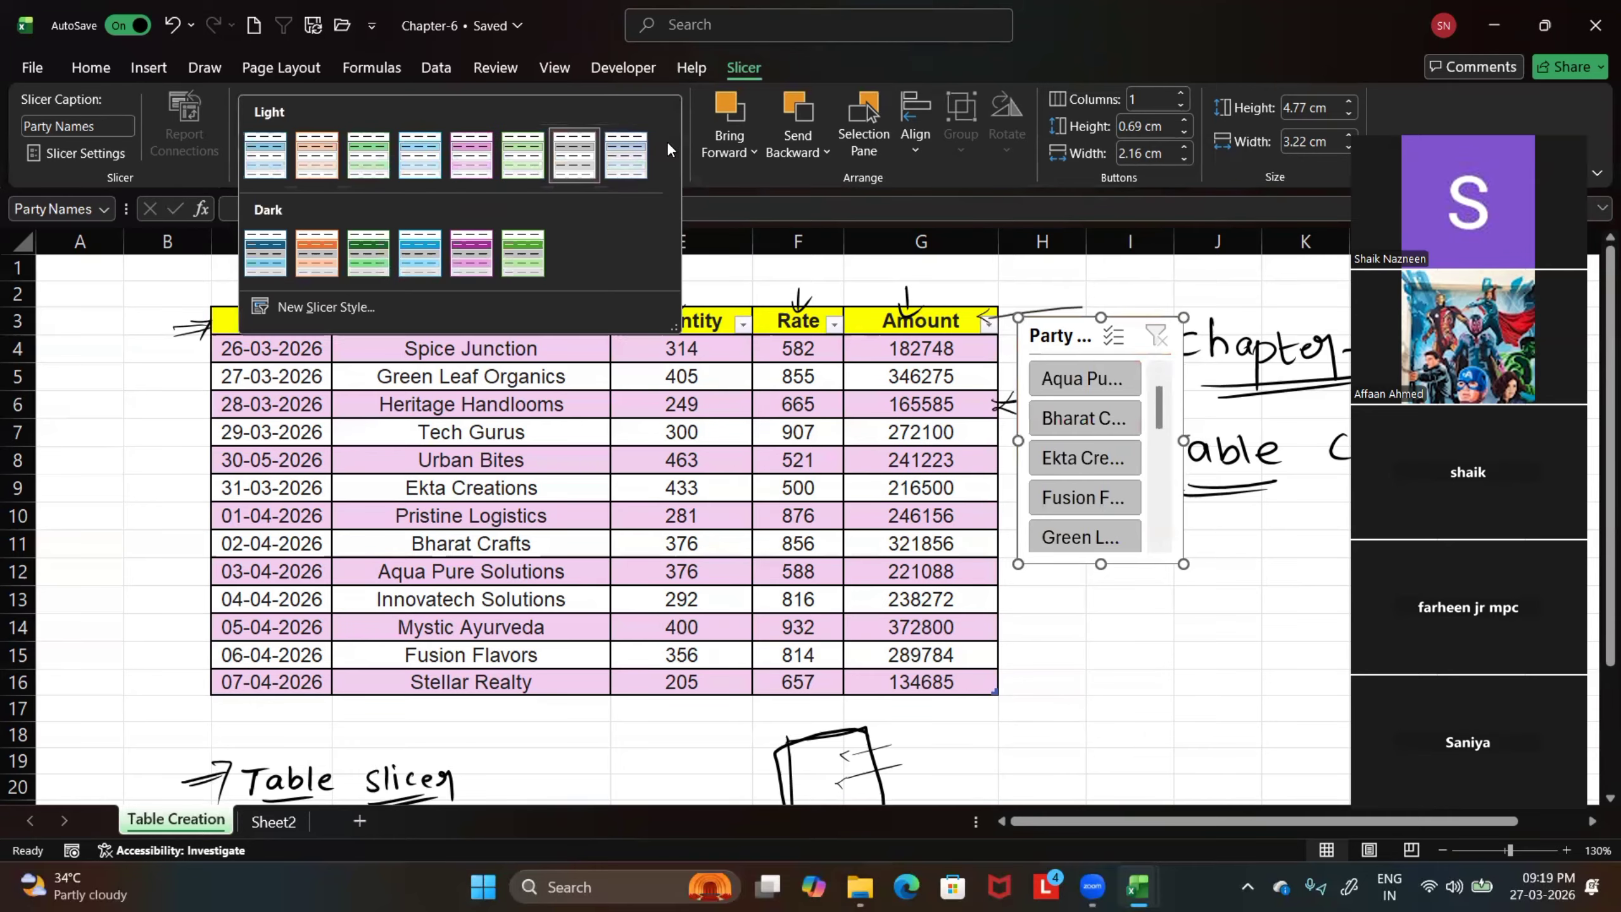
pyautogui.click(269, 252)
pyautogui.click(1068, 618)
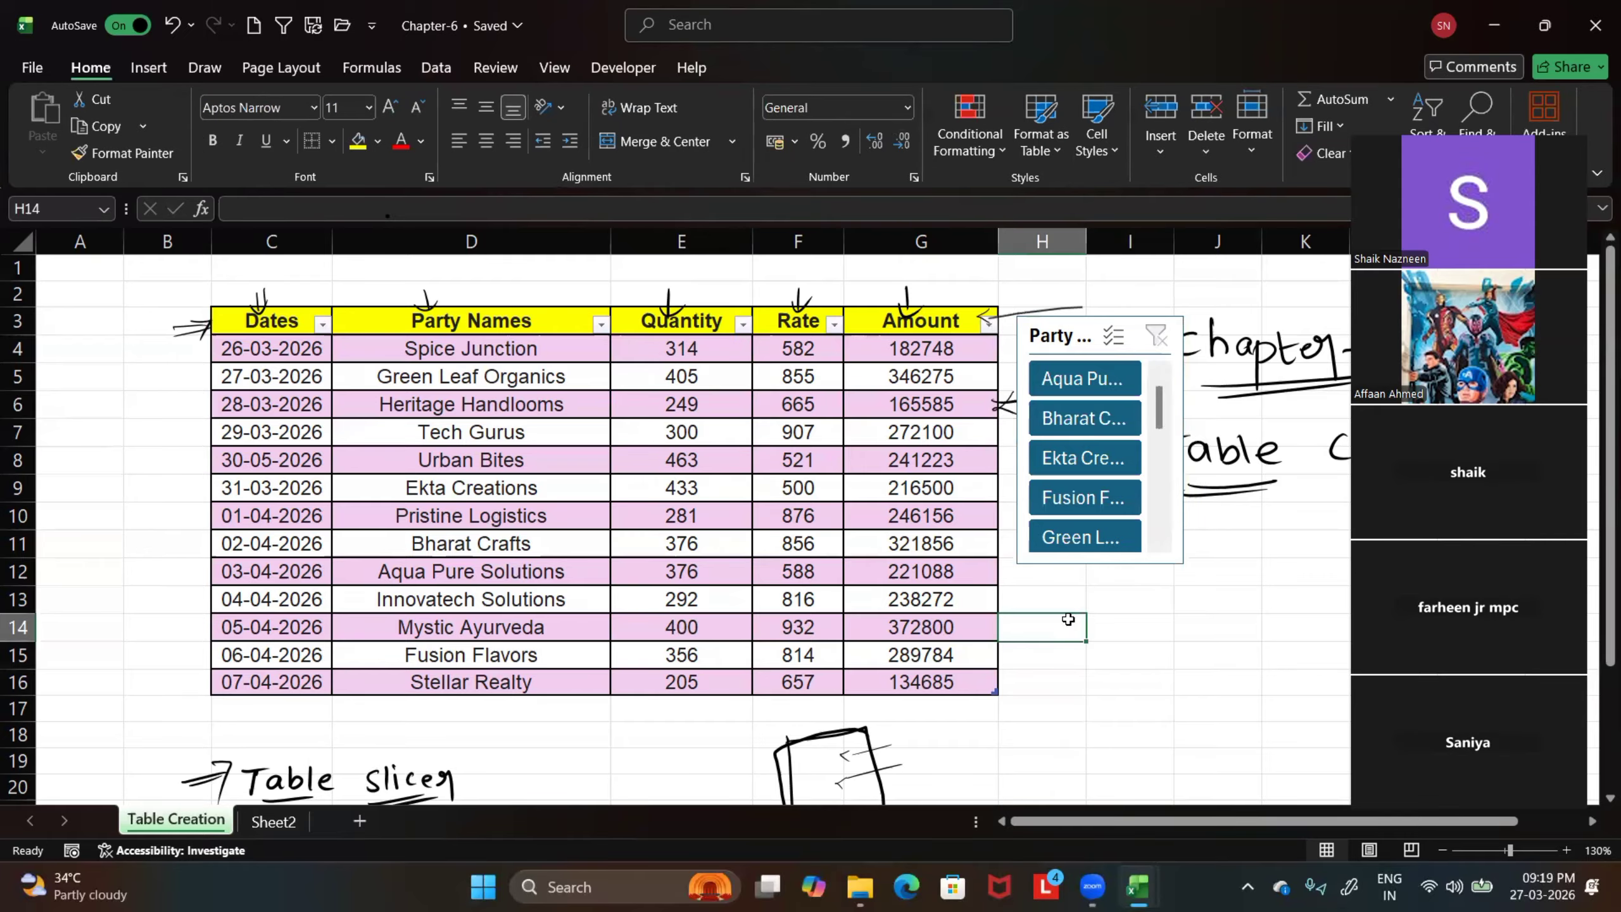
# Insert a second slicer for the sales table, based on the Quantity column
pyautogui.click(702, 409)
pyautogui.click(780, 68)
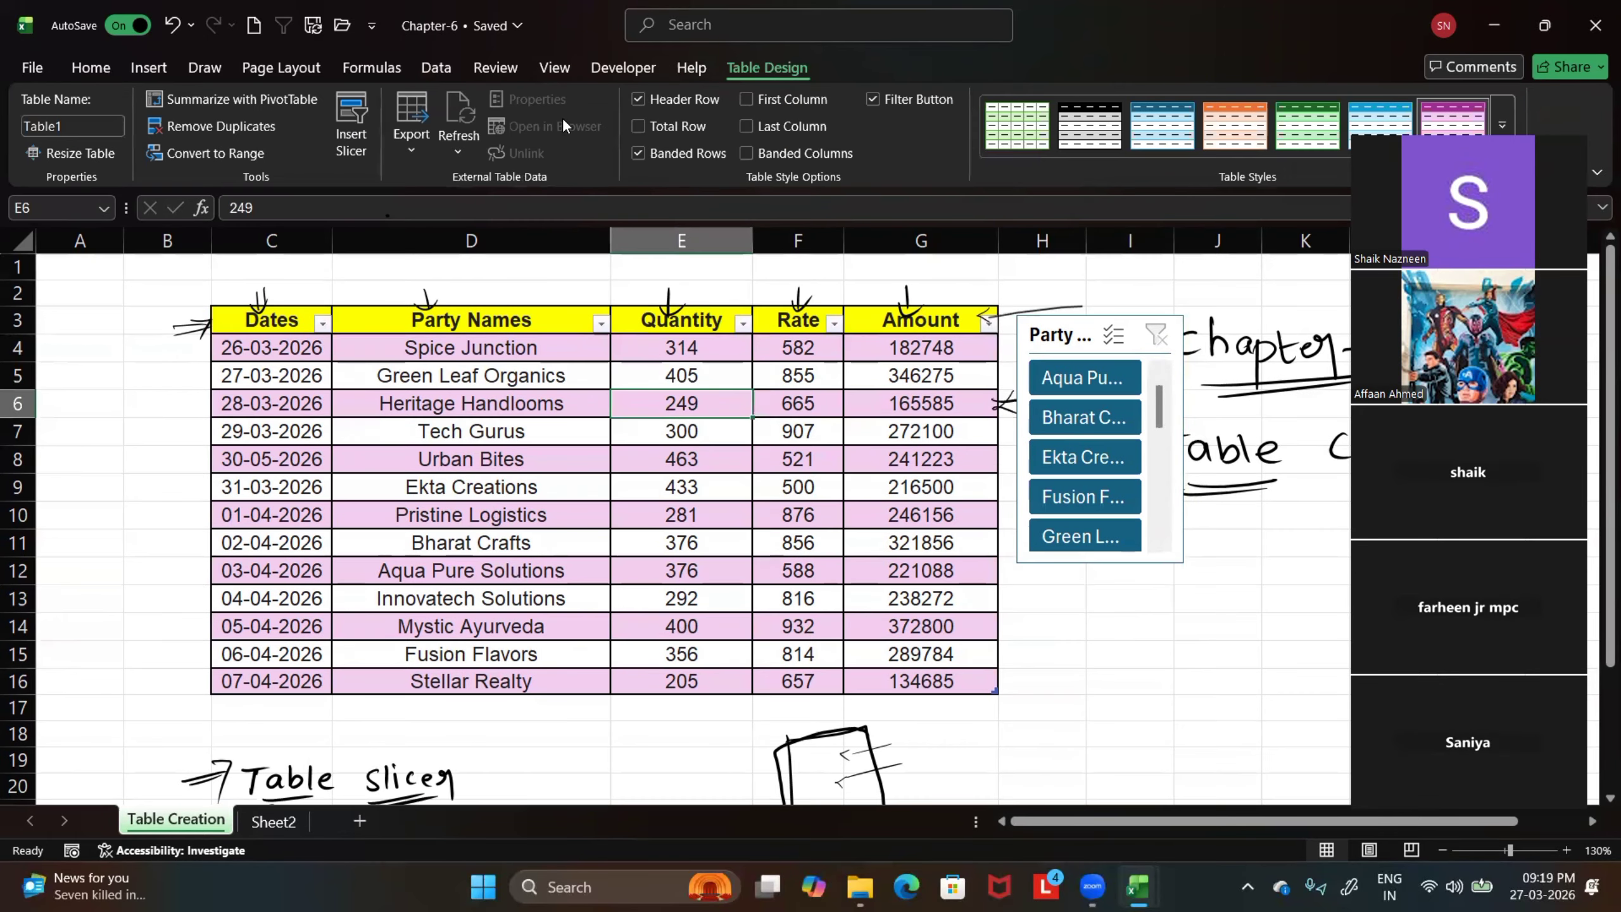
pyautogui.click(351, 124)
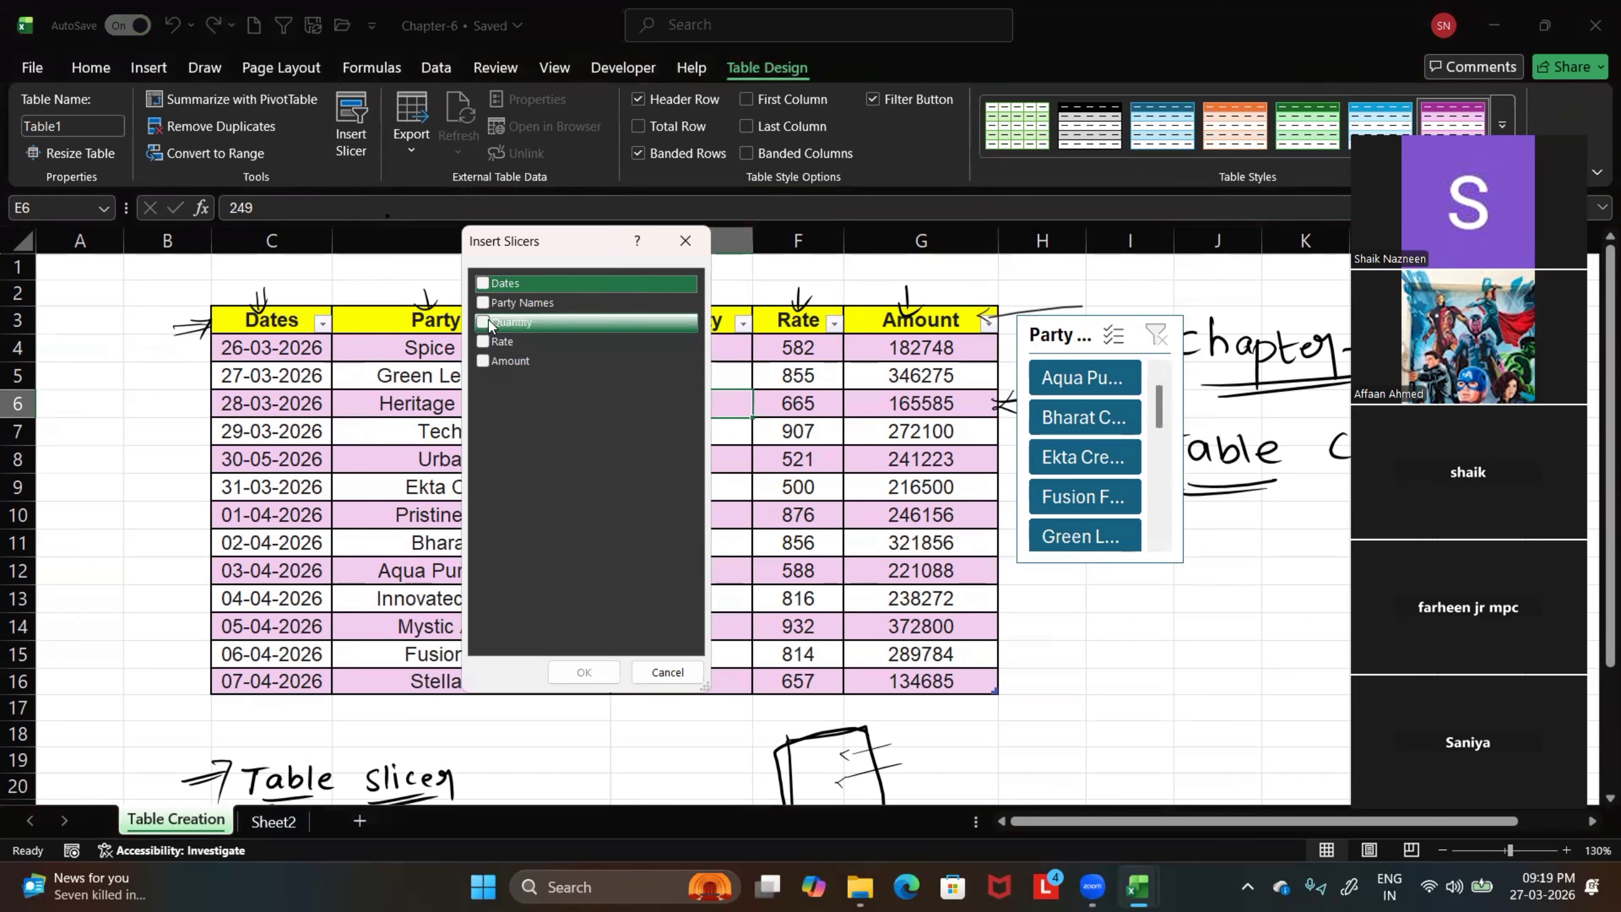
pyautogui.click(489, 320)
pyautogui.click(584, 671)
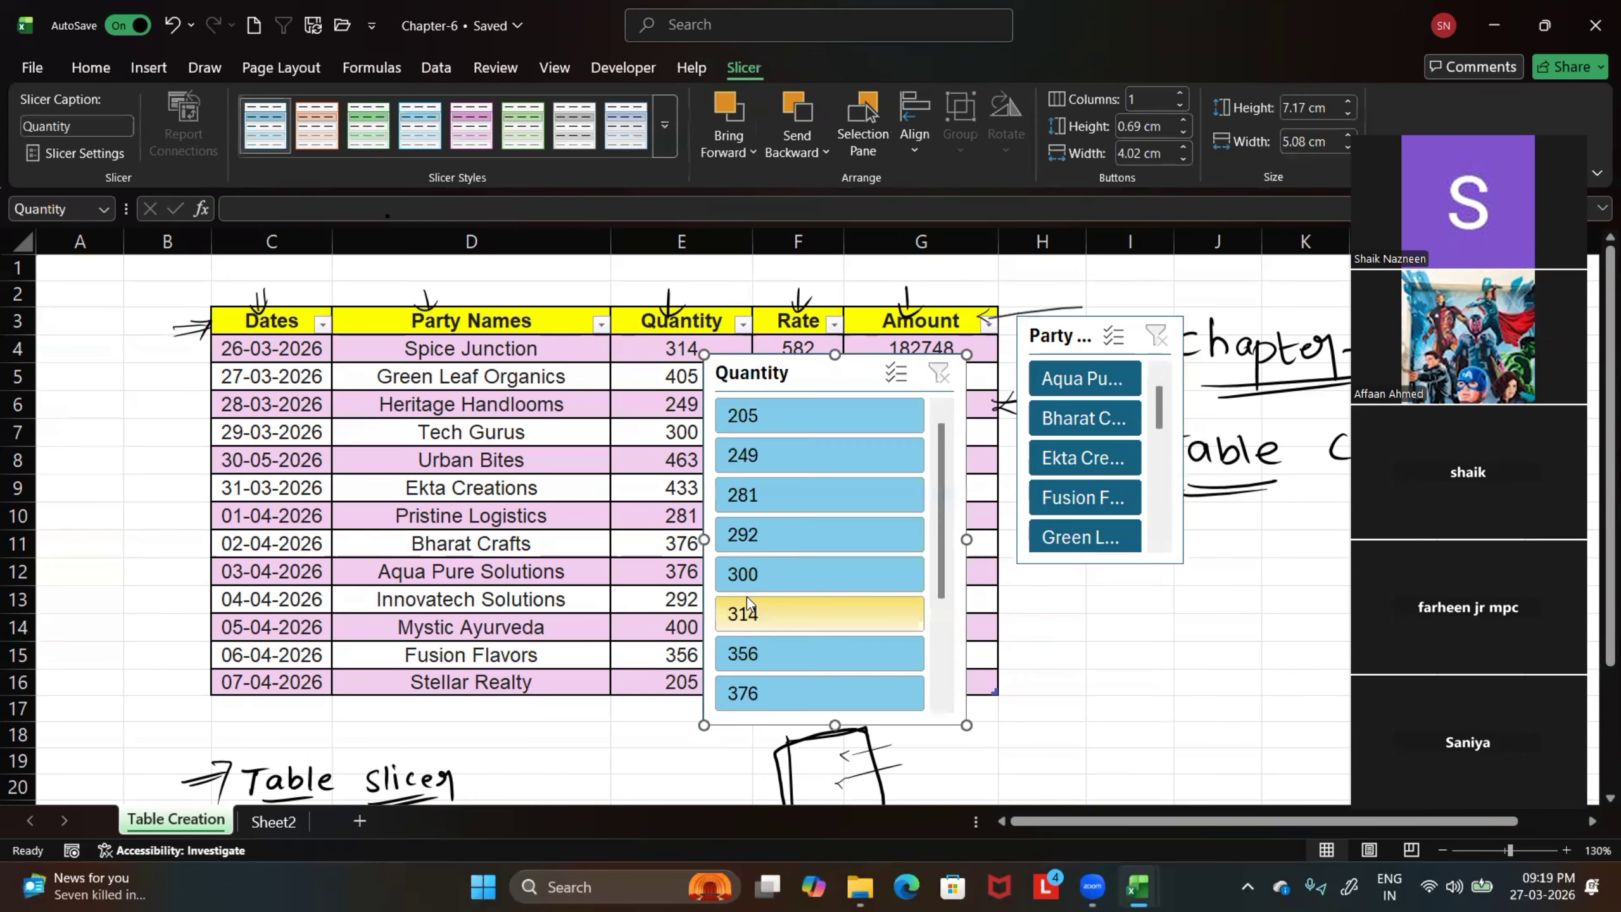
# Place the Quantity slicer directly below the Party Names slicer and shrink it to about 4.42 cm high and 3.09 cm wide
pyautogui.moveTo(844, 427); pyautogui.dragTo(1107, 431)
pyautogui.scroll(-1, 1055, 598)
pyautogui.scroll(-1, 1178, 652)
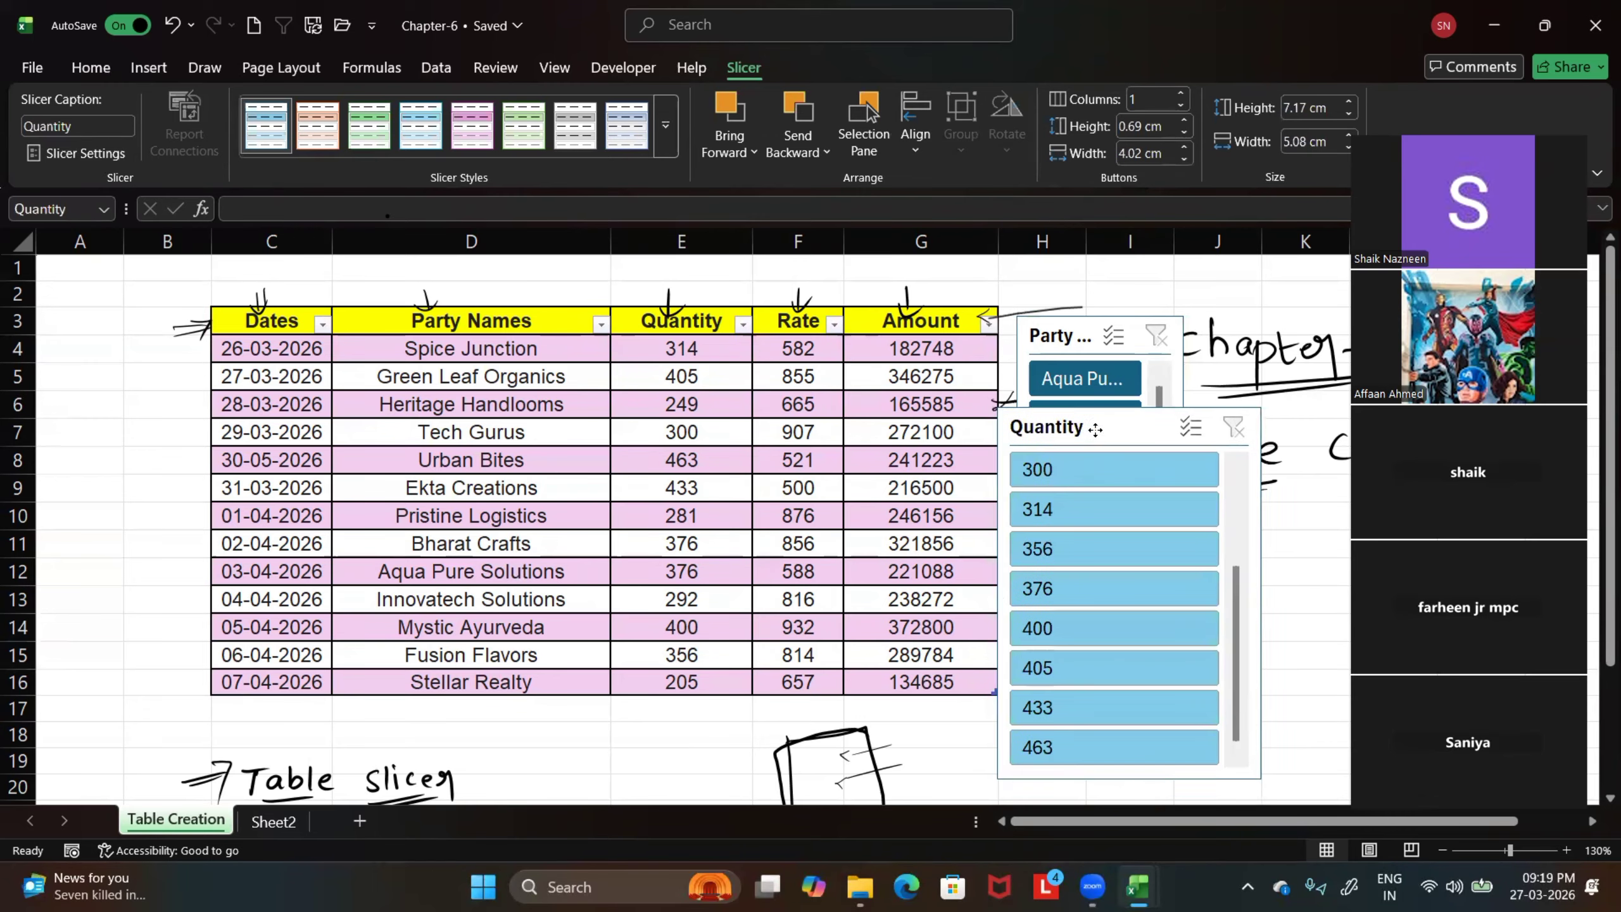
pyautogui.moveTo(1261, 407); pyautogui.dragTo(1141, 601)
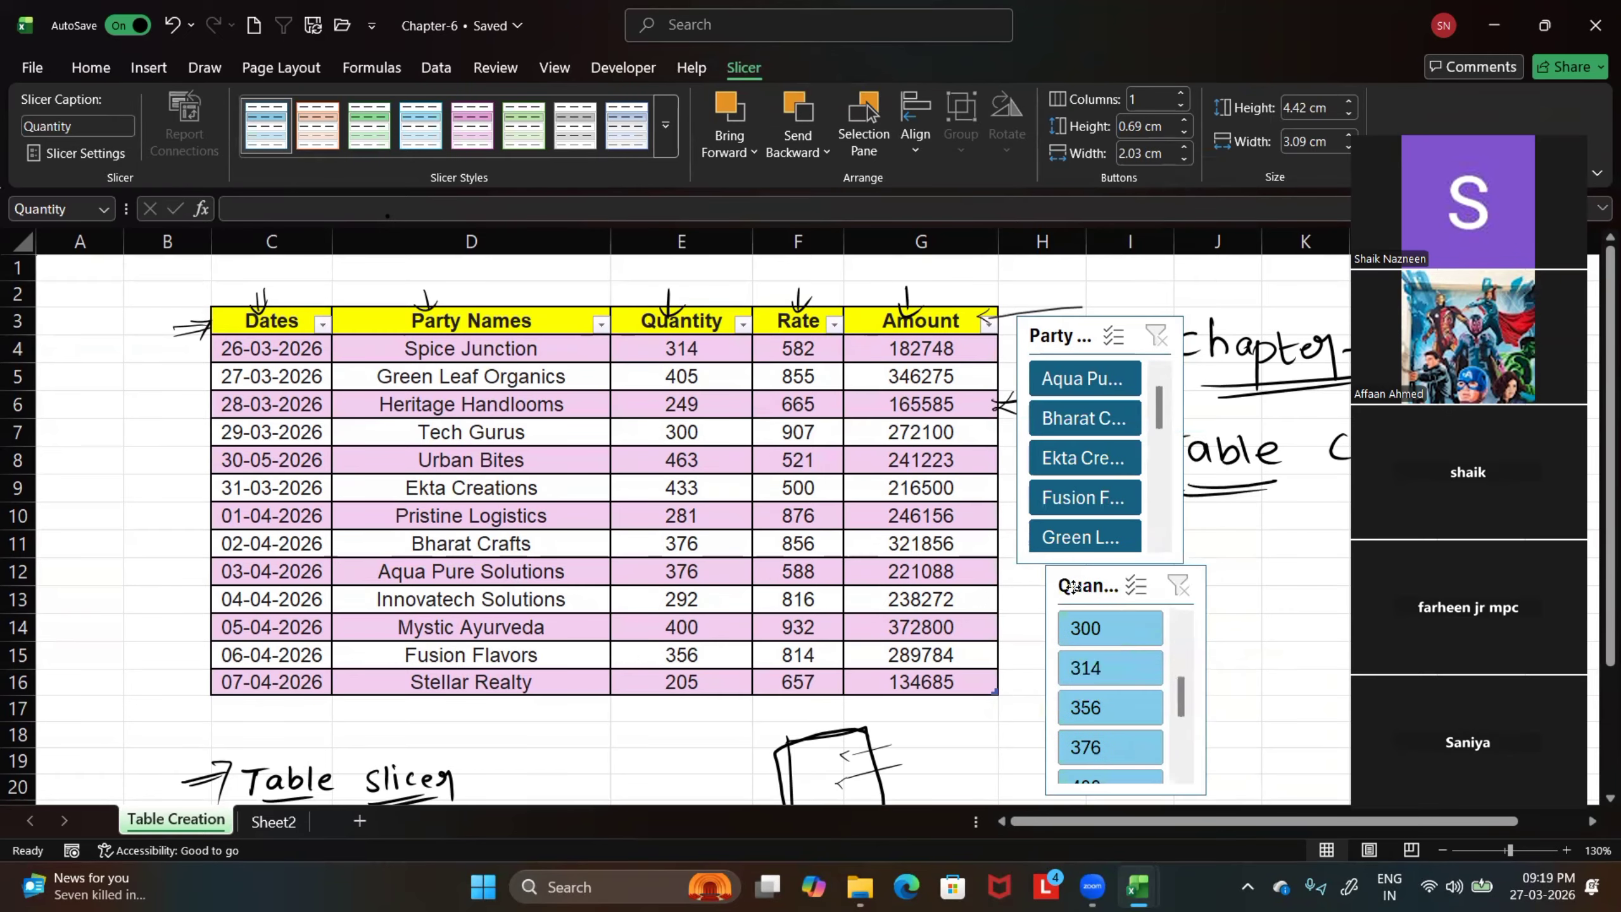
# Filter the table by one quantity at a time with the Quantity slicer, from 300 past 376 and back, and then clear the filter
pyautogui.click(1092, 632)
pyautogui.click(1104, 667)
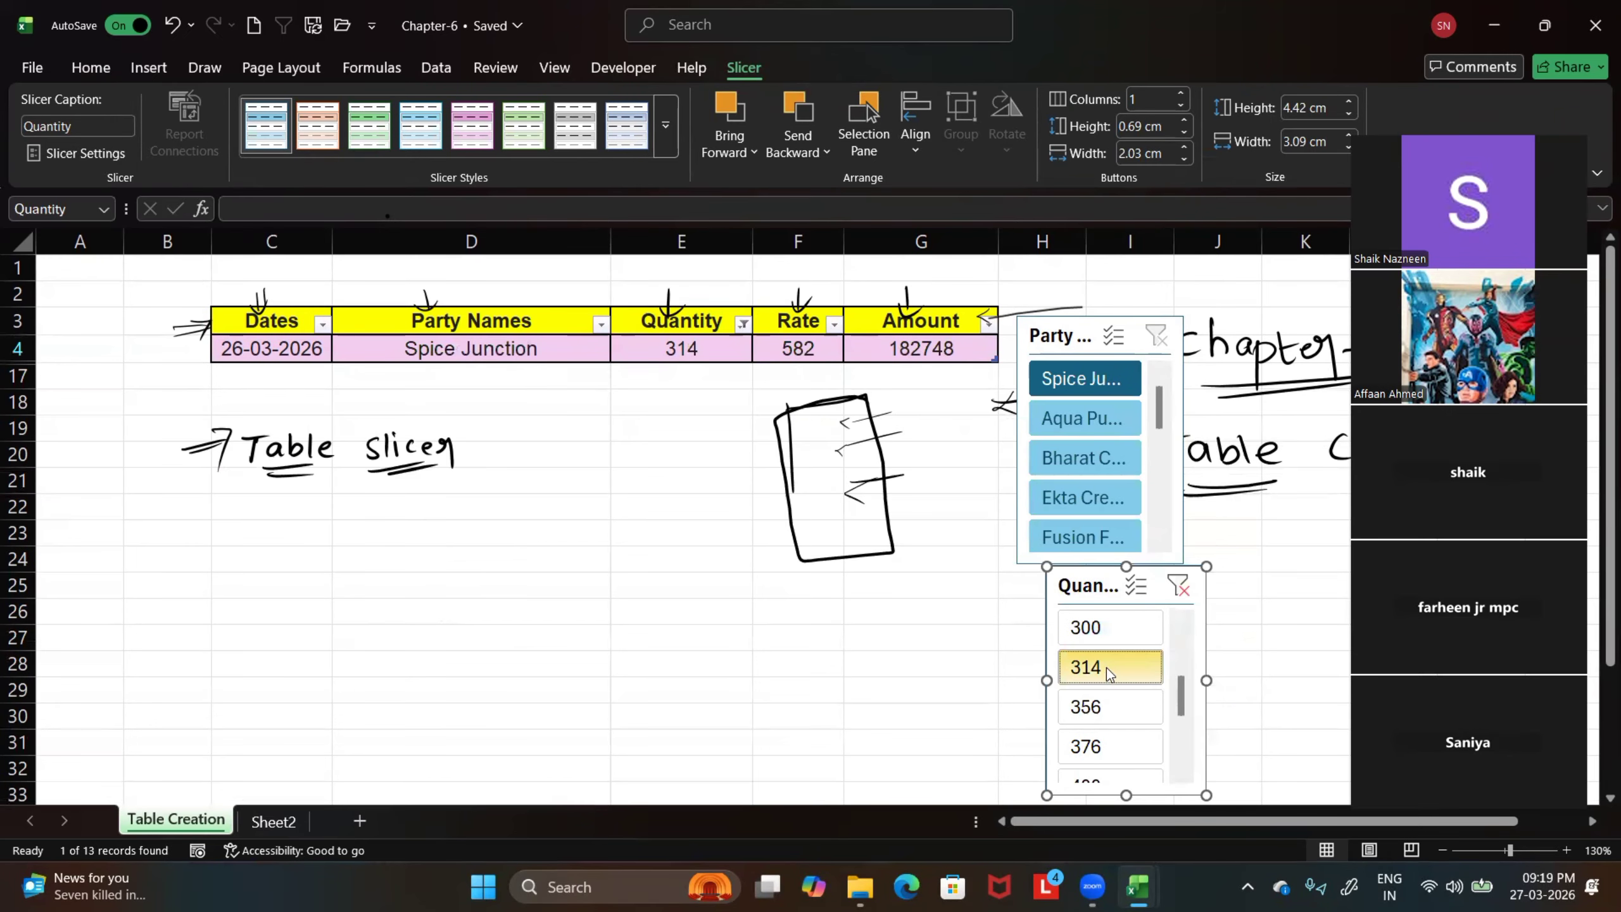
pyautogui.click(1107, 707)
pyautogui.click(1104, 745)
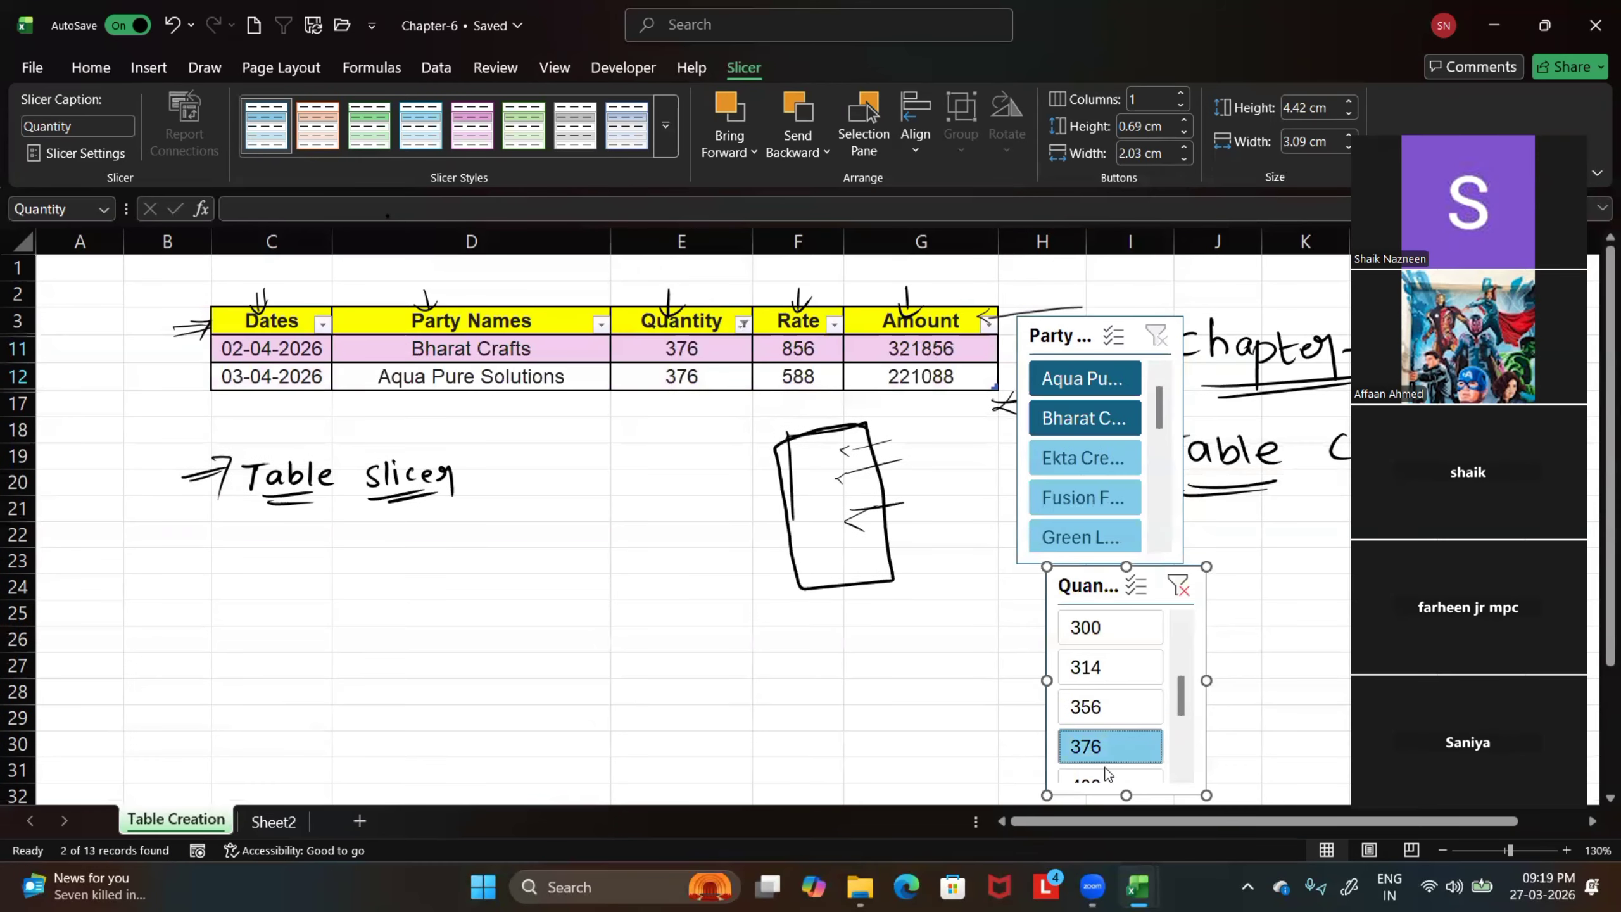
pyautogui.click(1107, 776)
pyautogui.click(1111, 705)
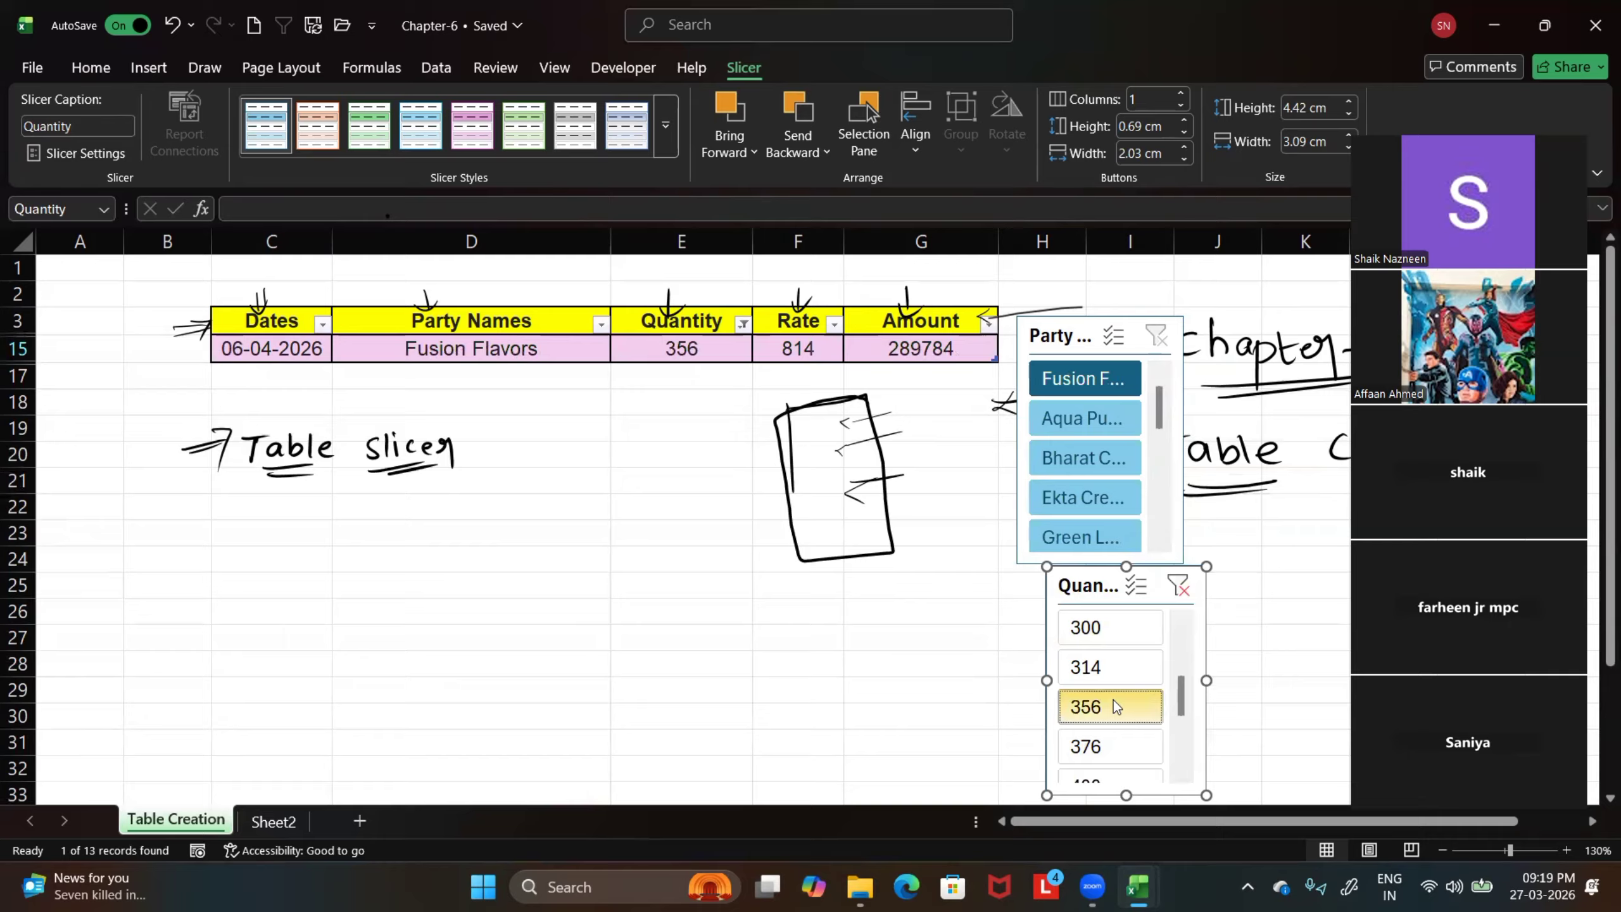
pyautogui.click(1110, 667)
pyautogui.click(1110, 626)
pyautogui.click(1177, 593)
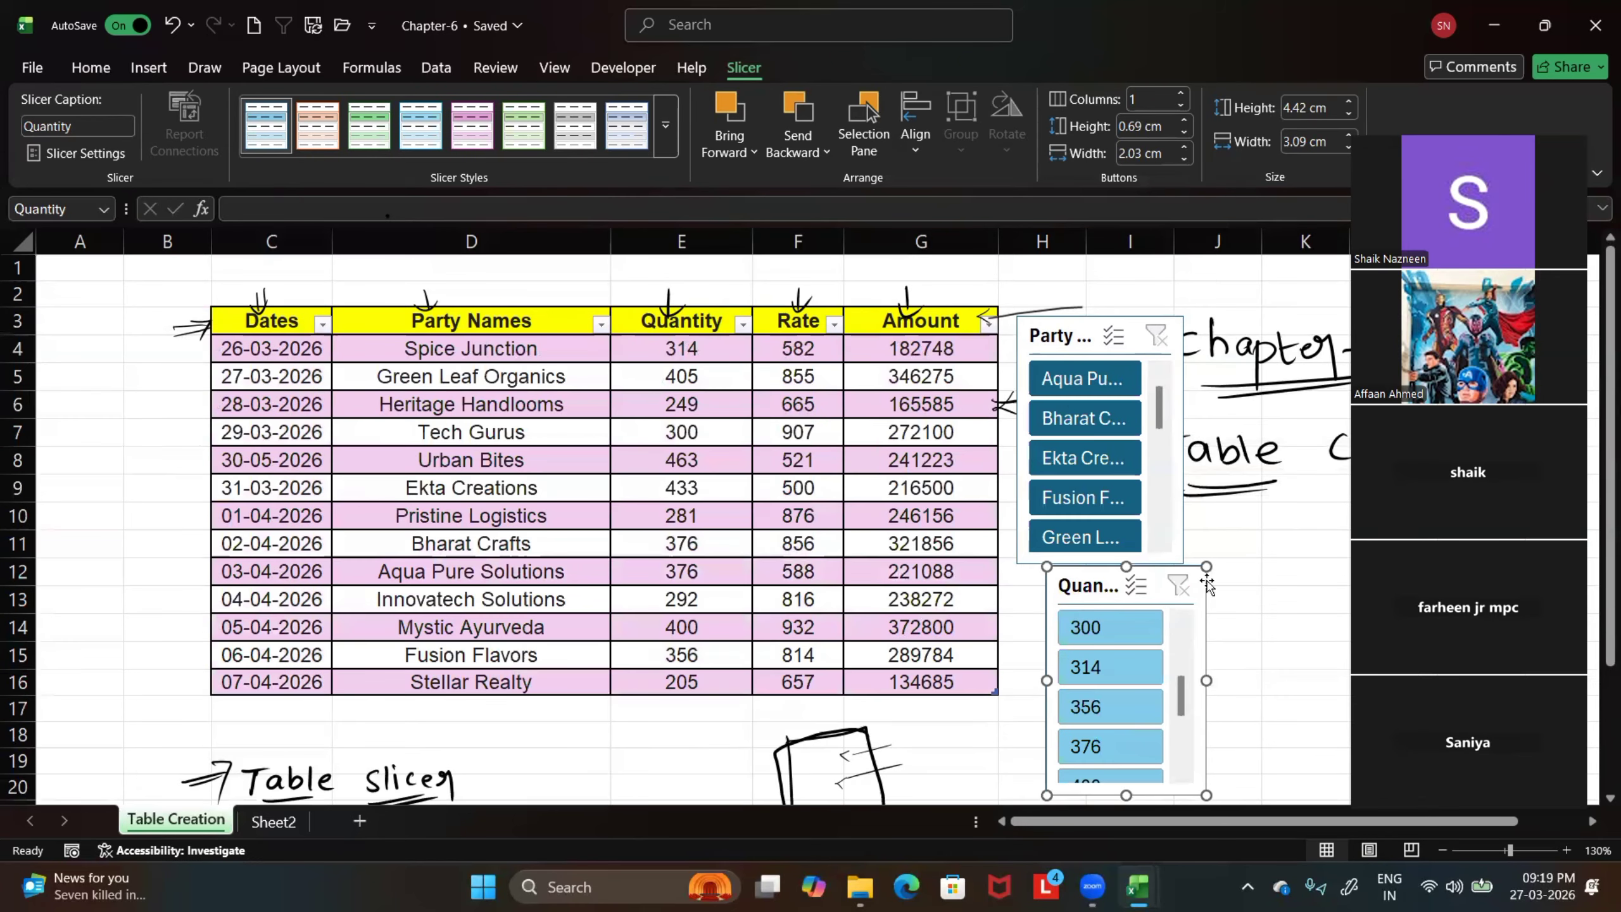
# Move the Quantity slicer beside the Party Names slicer, aligned with its upper edge
pyautogui.moveTo(1100, 564); pyautogui.dragTo(1238, 355)
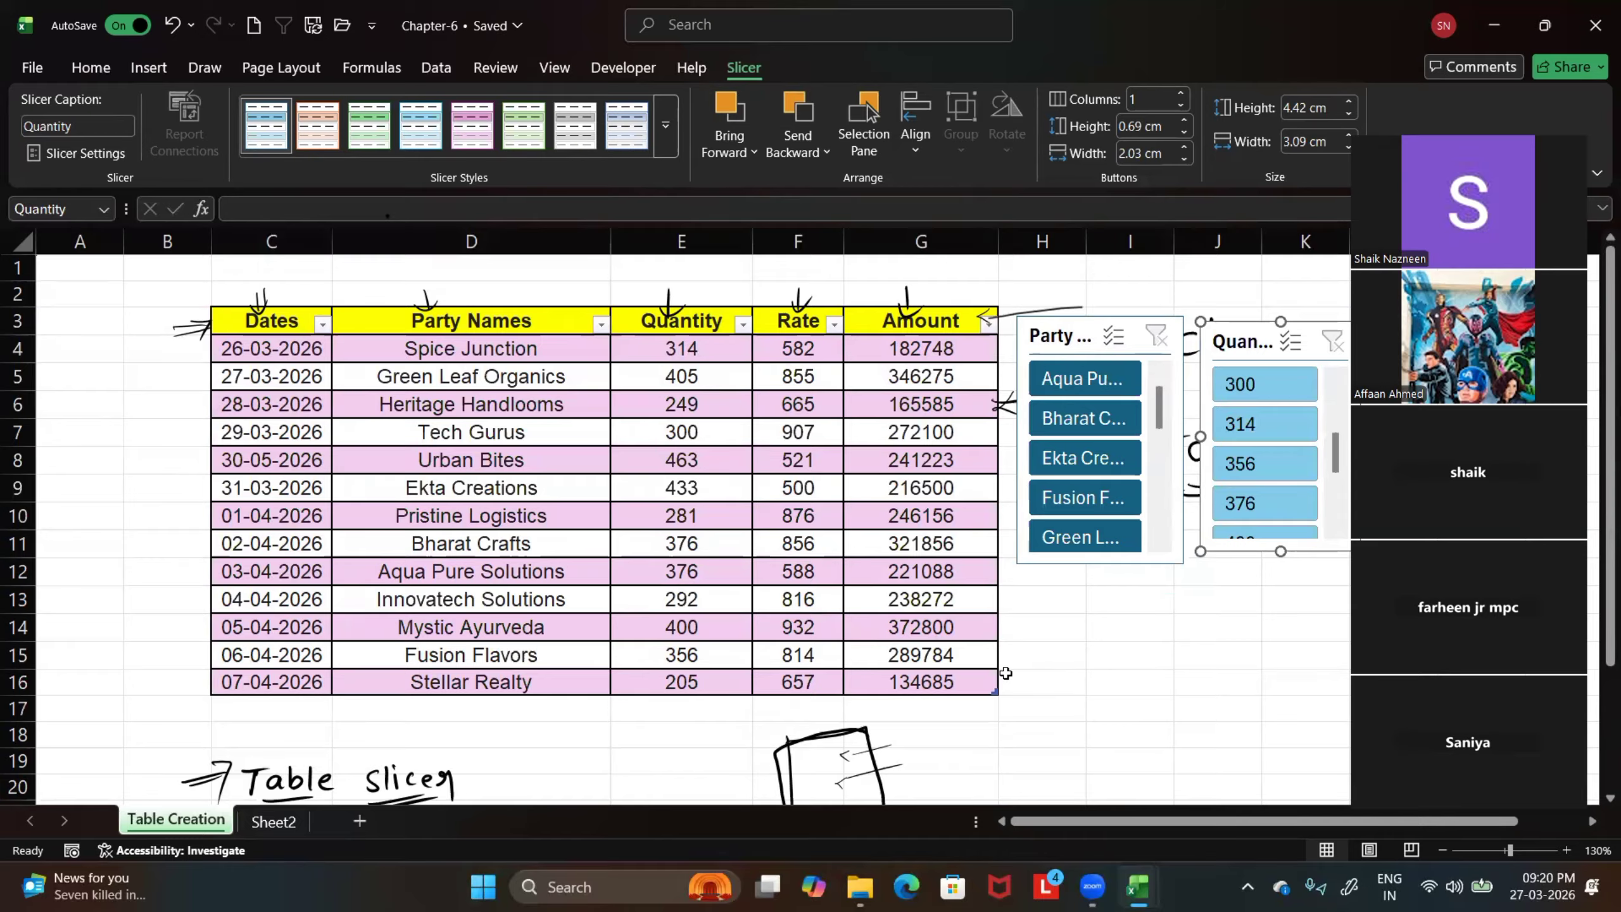
pyautogui.click(80, 66)
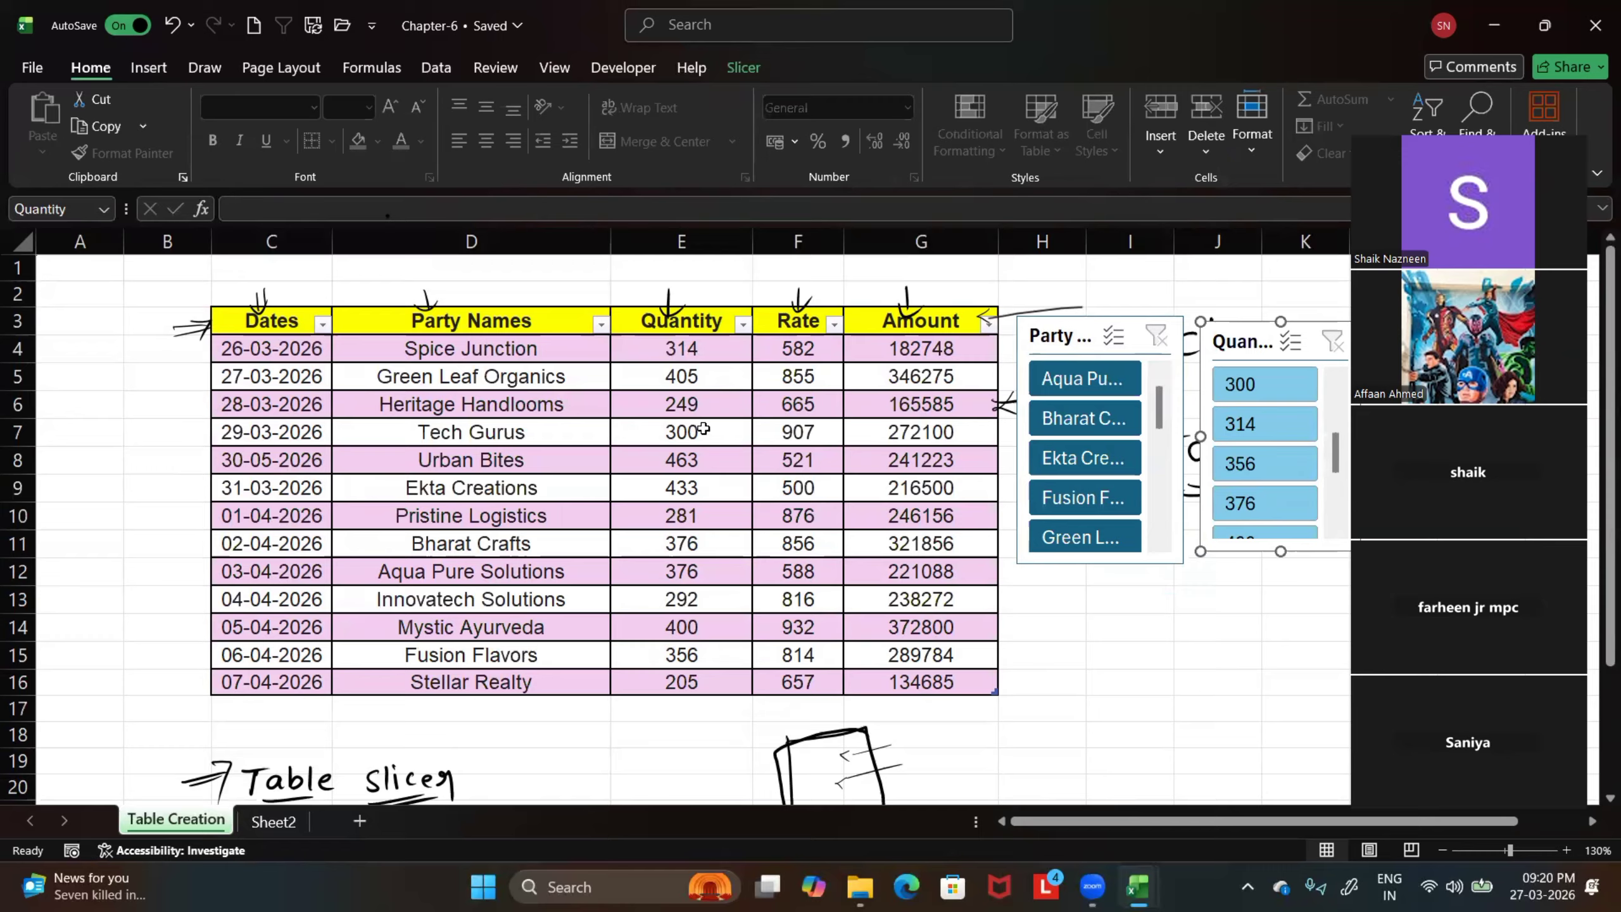
# Rename Sheet2 as Cell Style
pyautogui.click(281, 824)
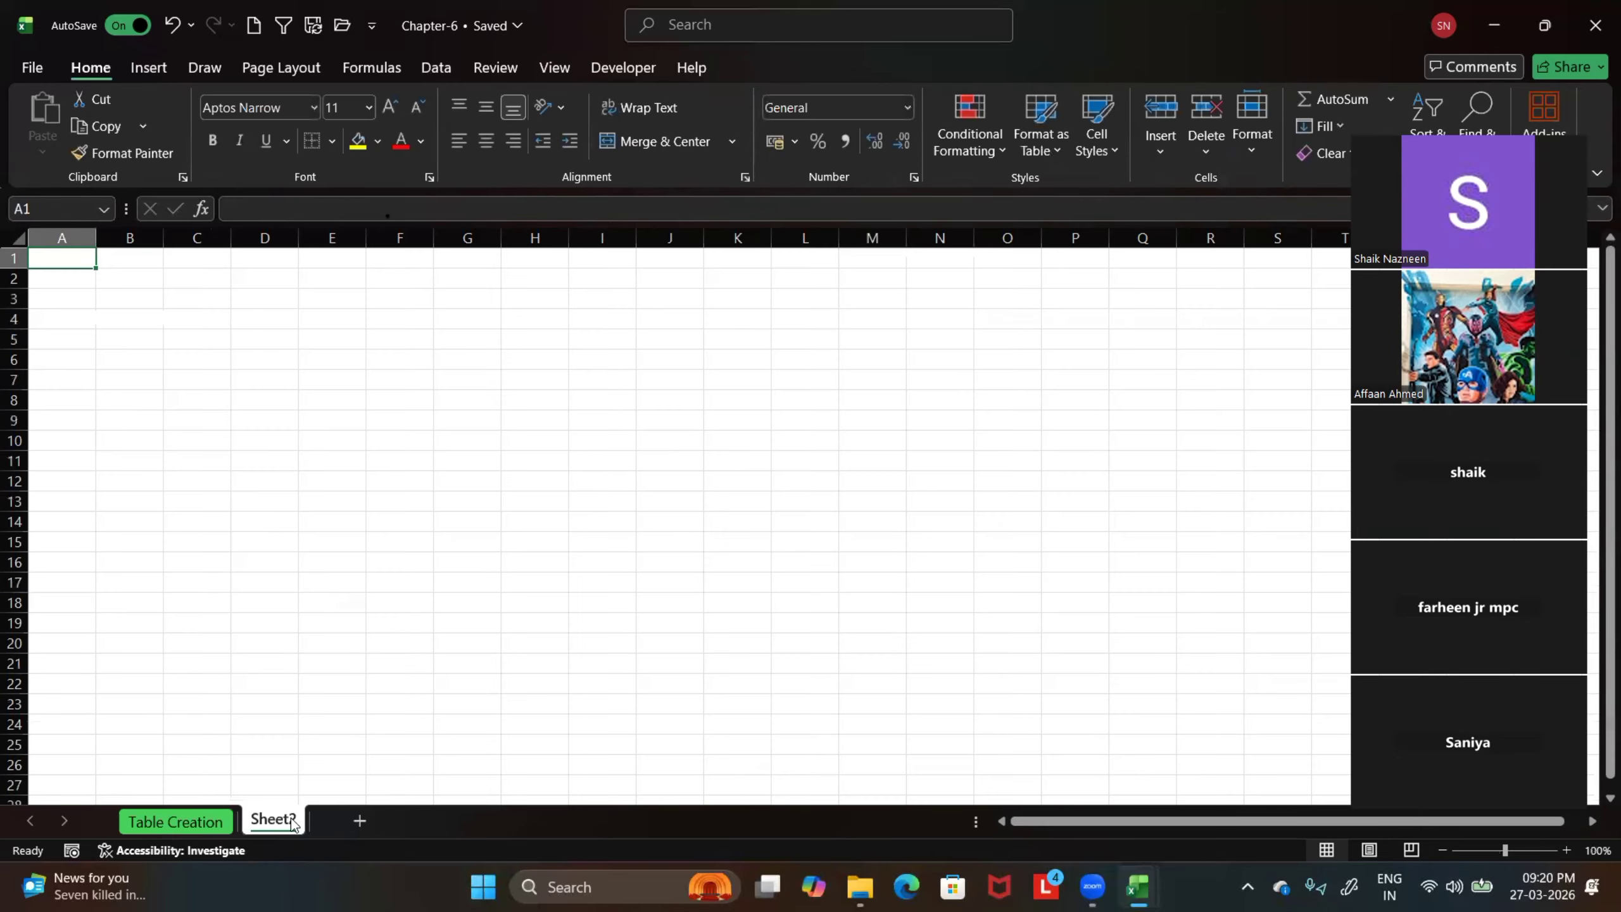
pyautogui.rightClick(281, 824)
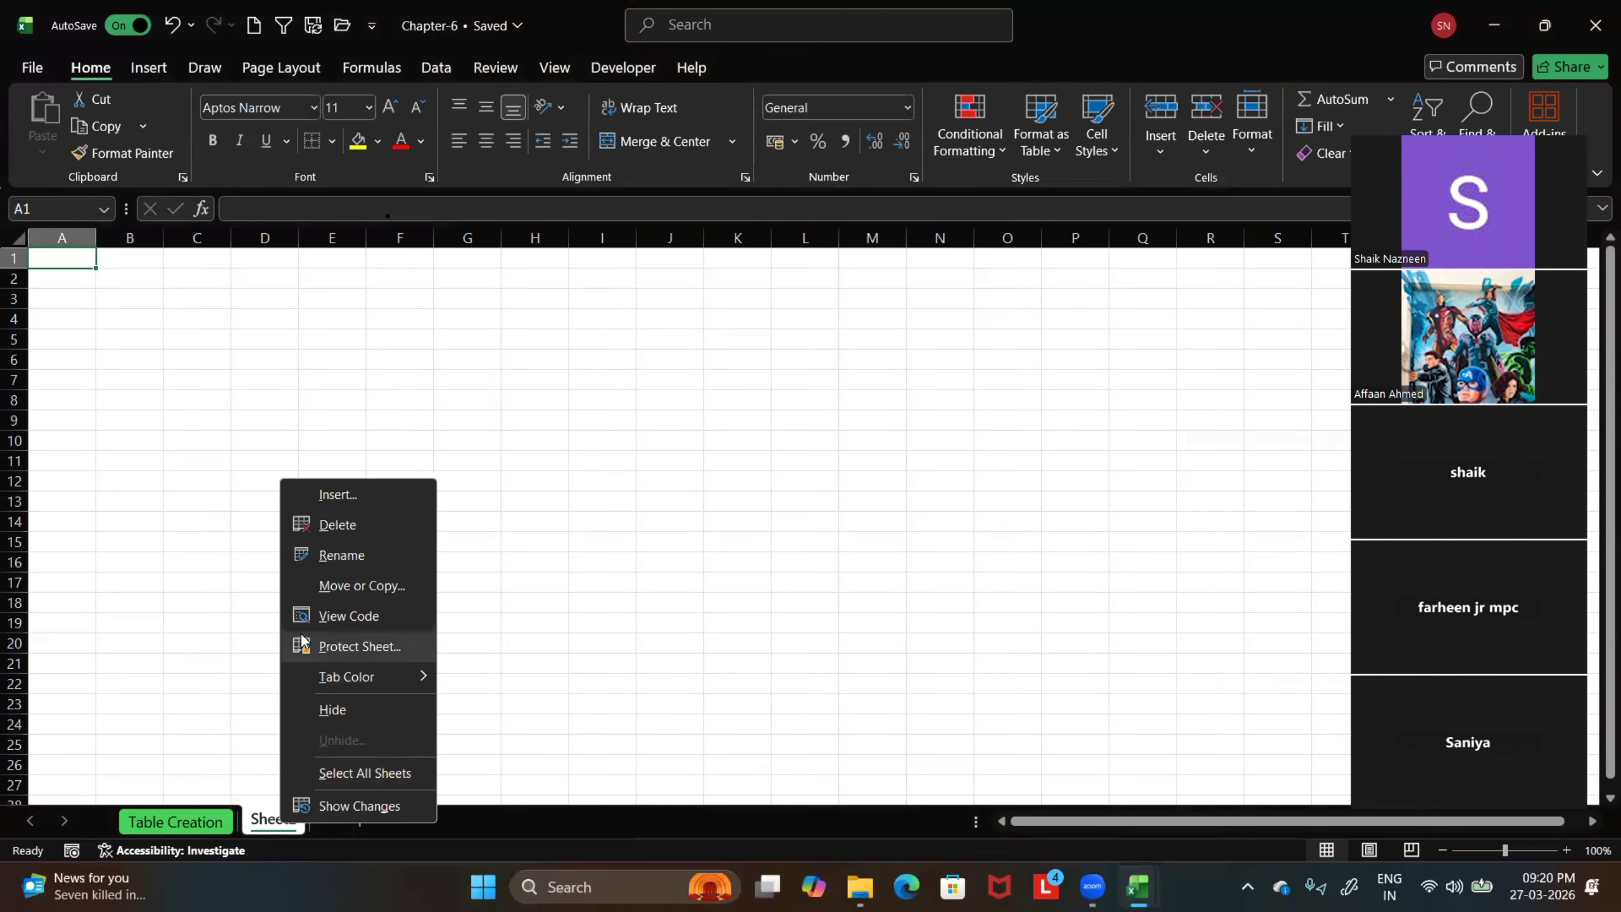
pyautogui.click(336, 556)
pyautogui.write('c')
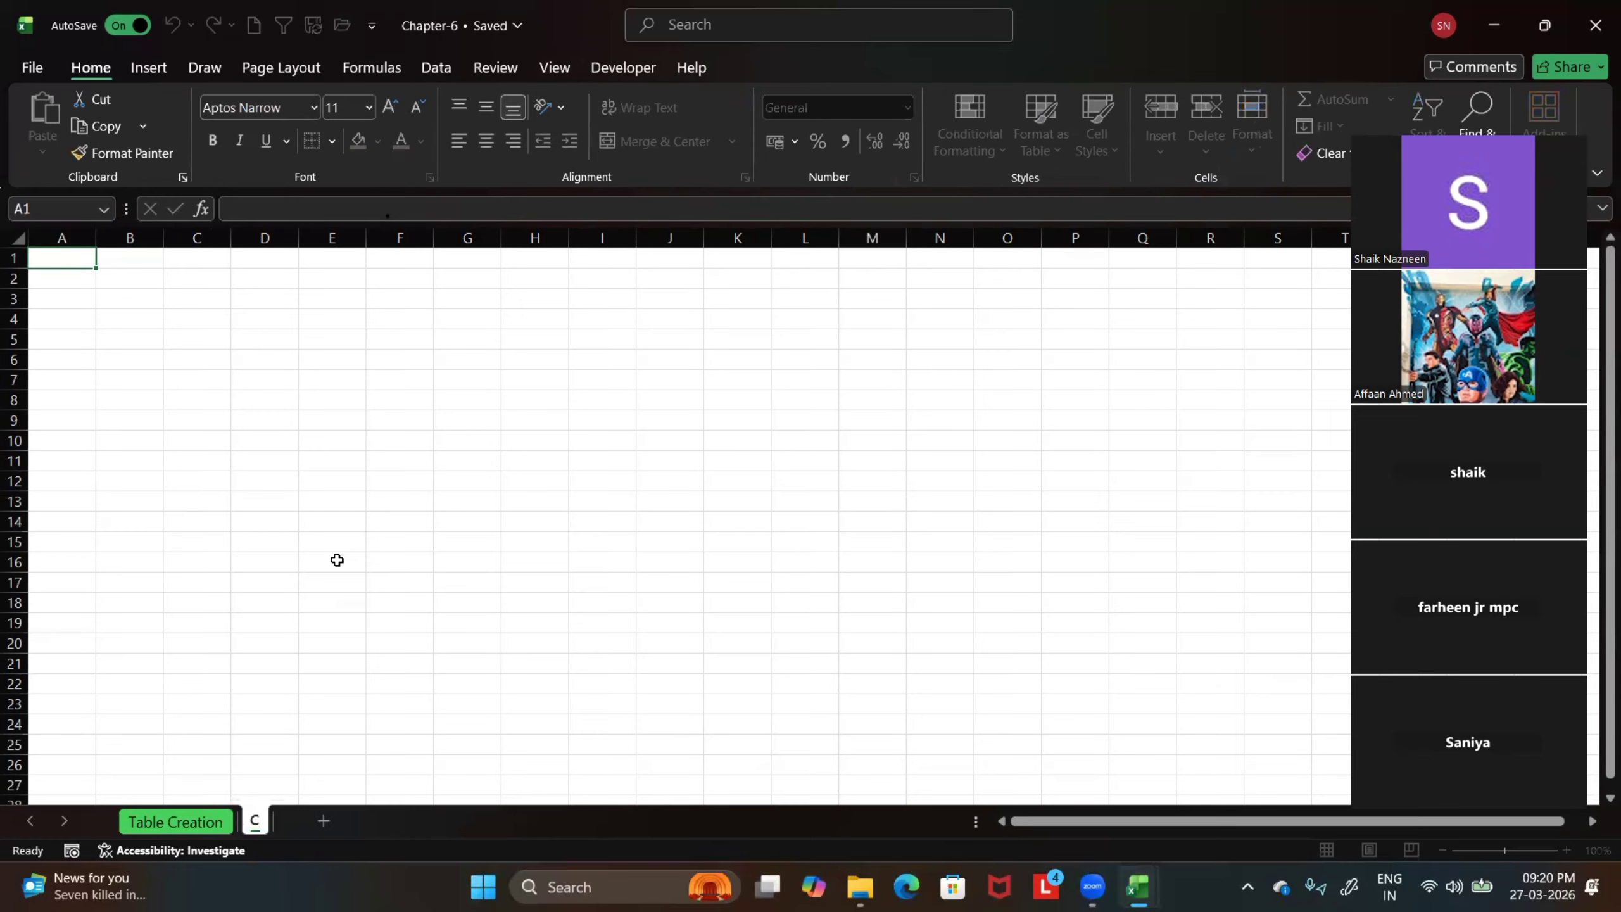
pyautogui.write('ell Style')
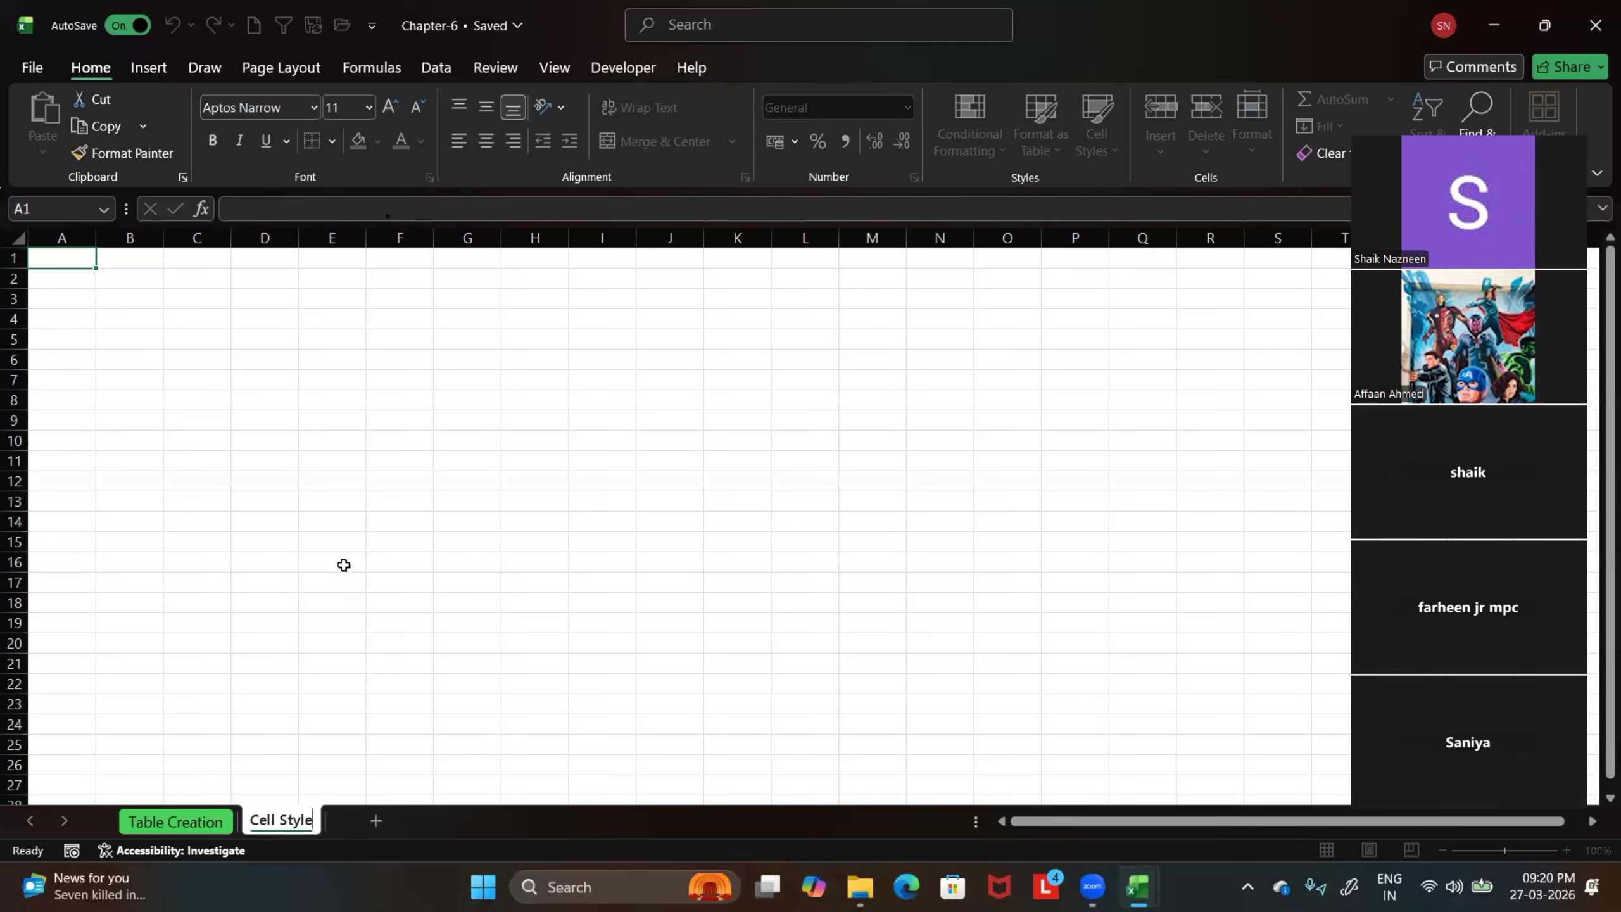
pyautogui.click(343, 564)
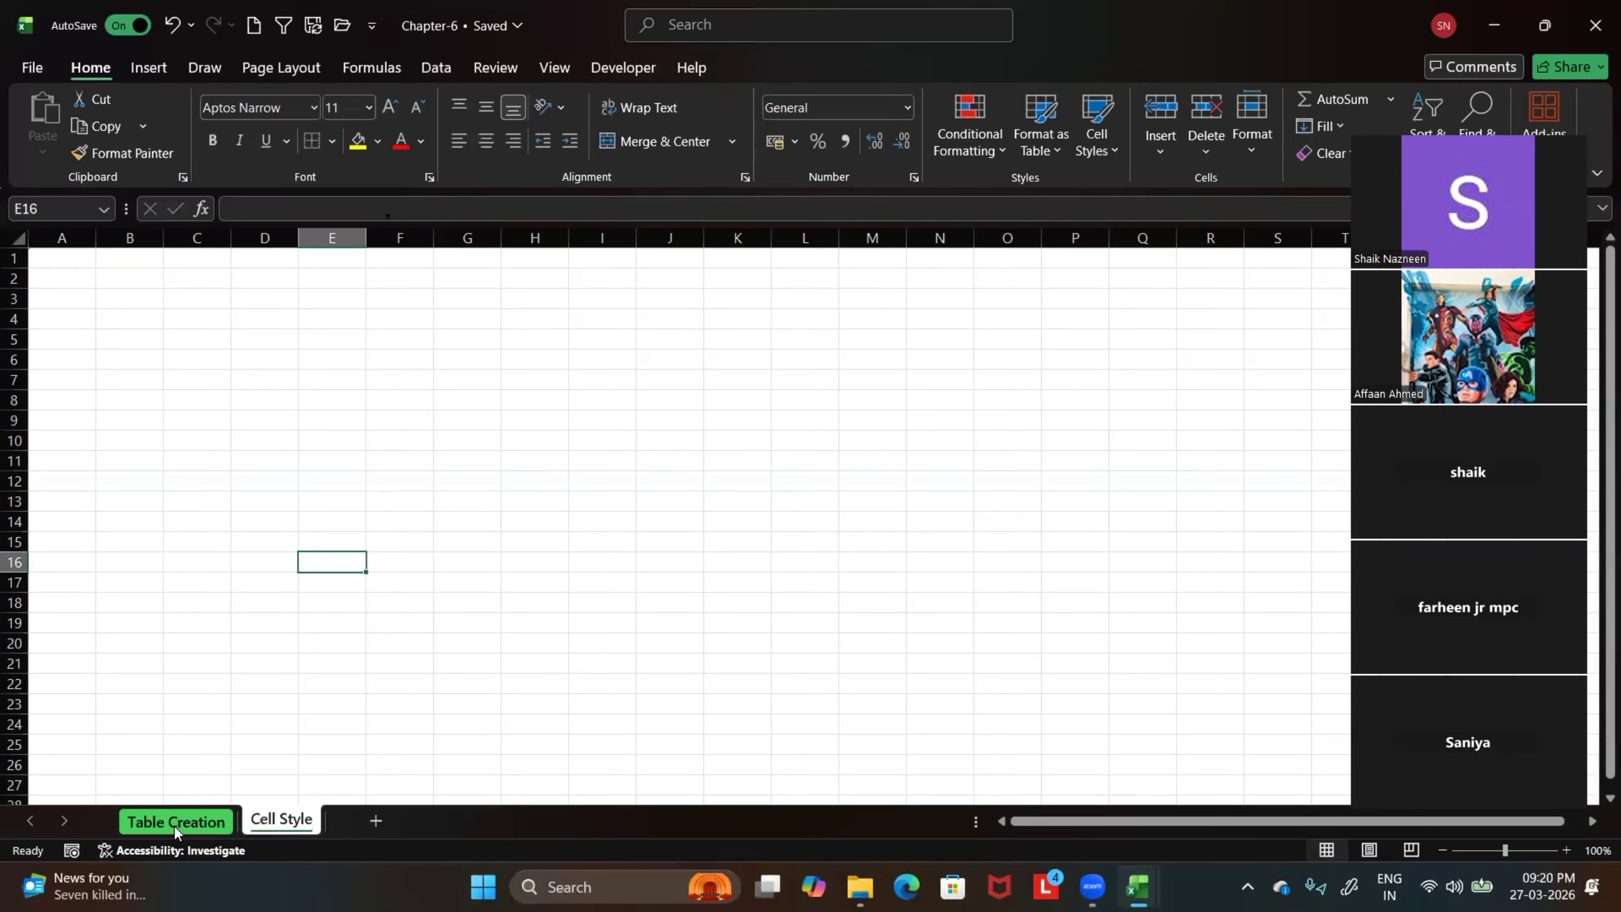
# Switch to the Chapter-5 workbook and look through its Number Format sheet for sales data to reuse
pyautogui.moveTo(1138, 888)
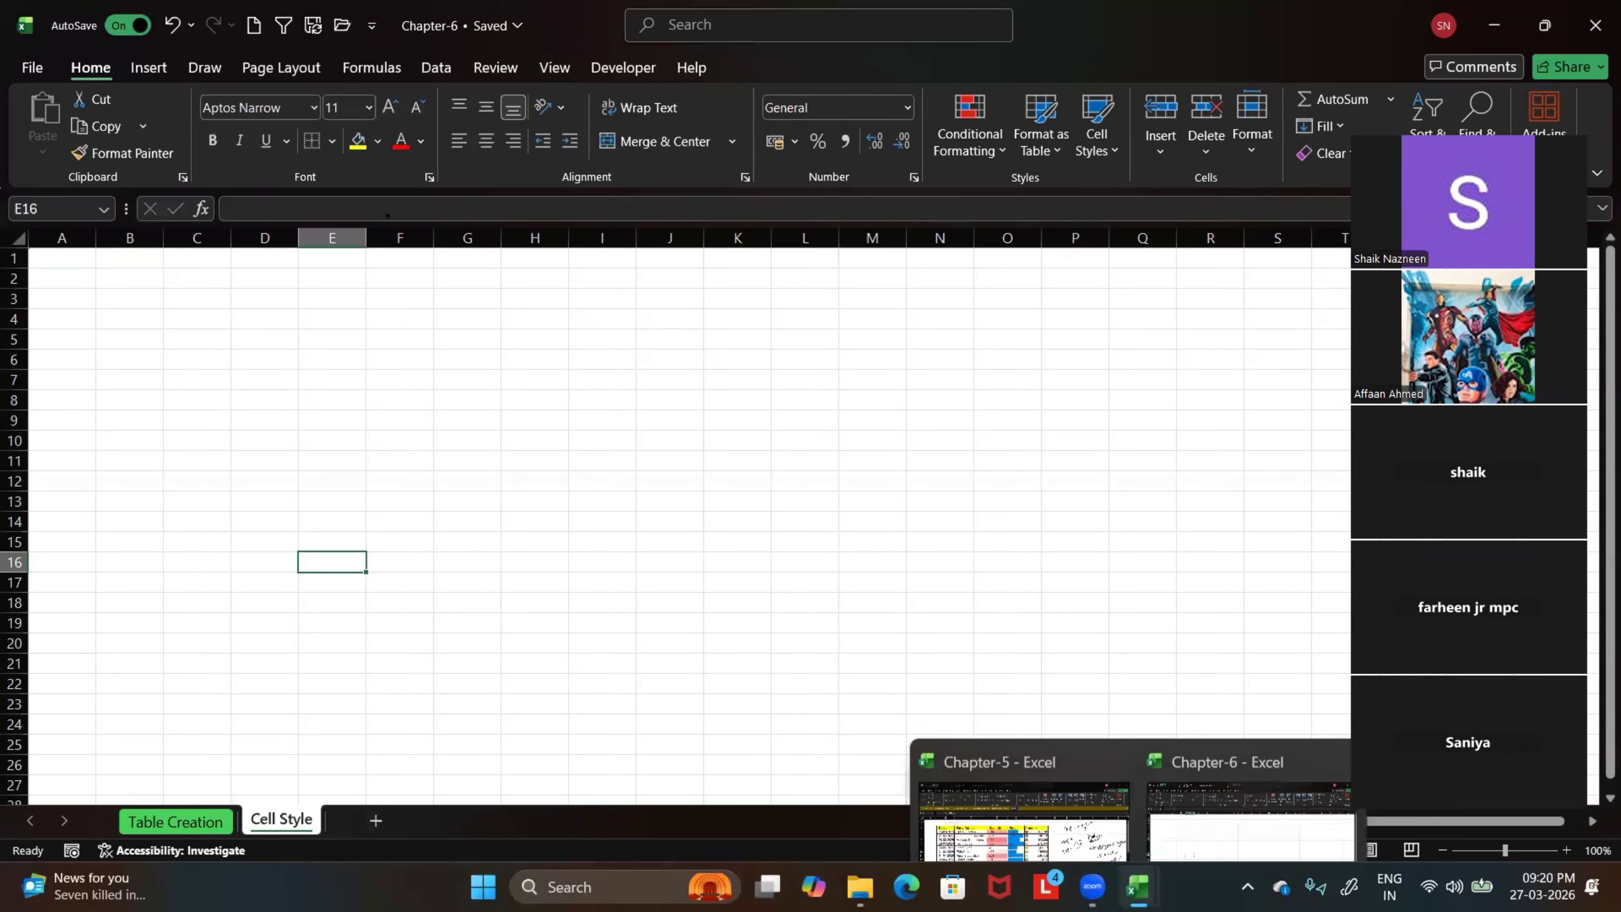
pyautogui.click(1081, 830)
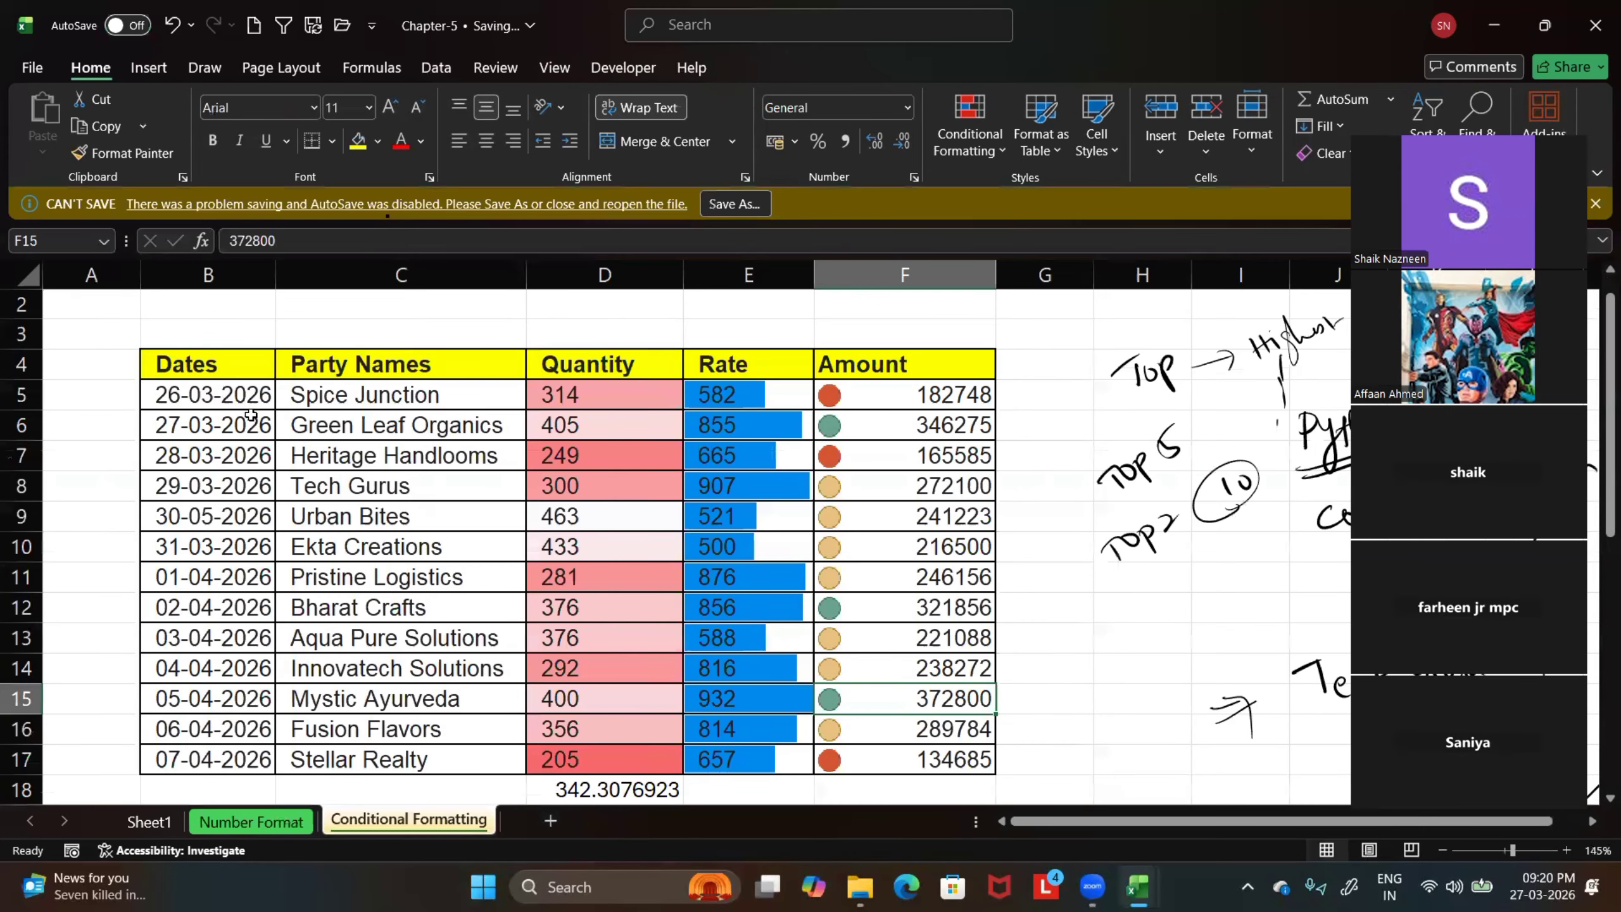
pyautogui.click(240, 822)
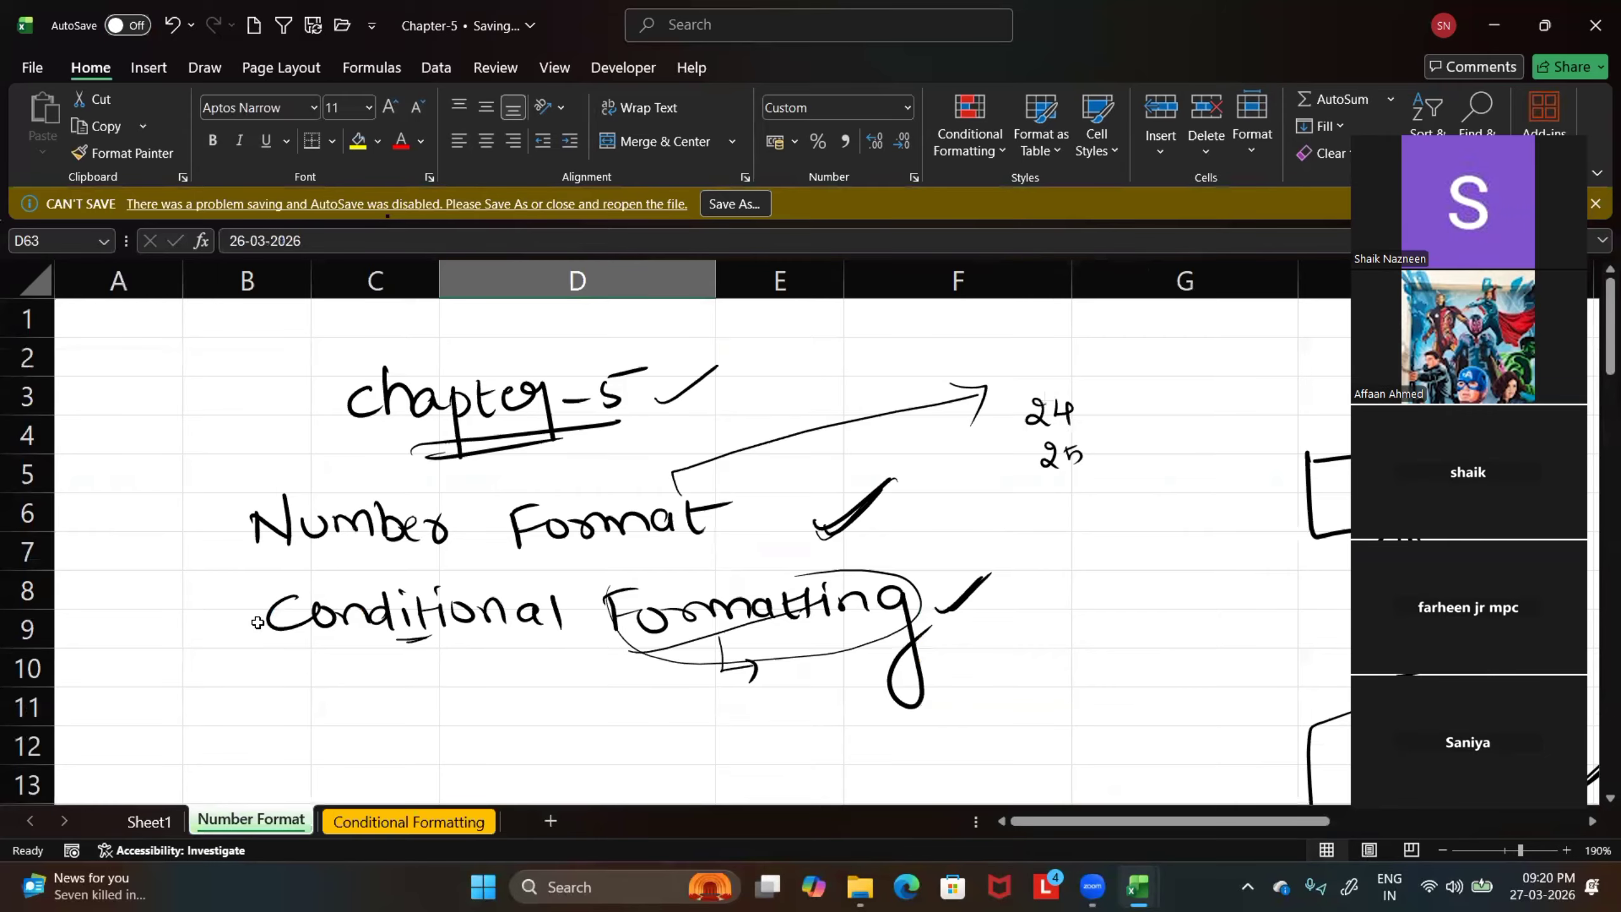
pyautogui.scroll(-7, 257, 622)
pyautogui.scroll(3, 290, 583)
pyautogui.scroll(-3, 290, 583)
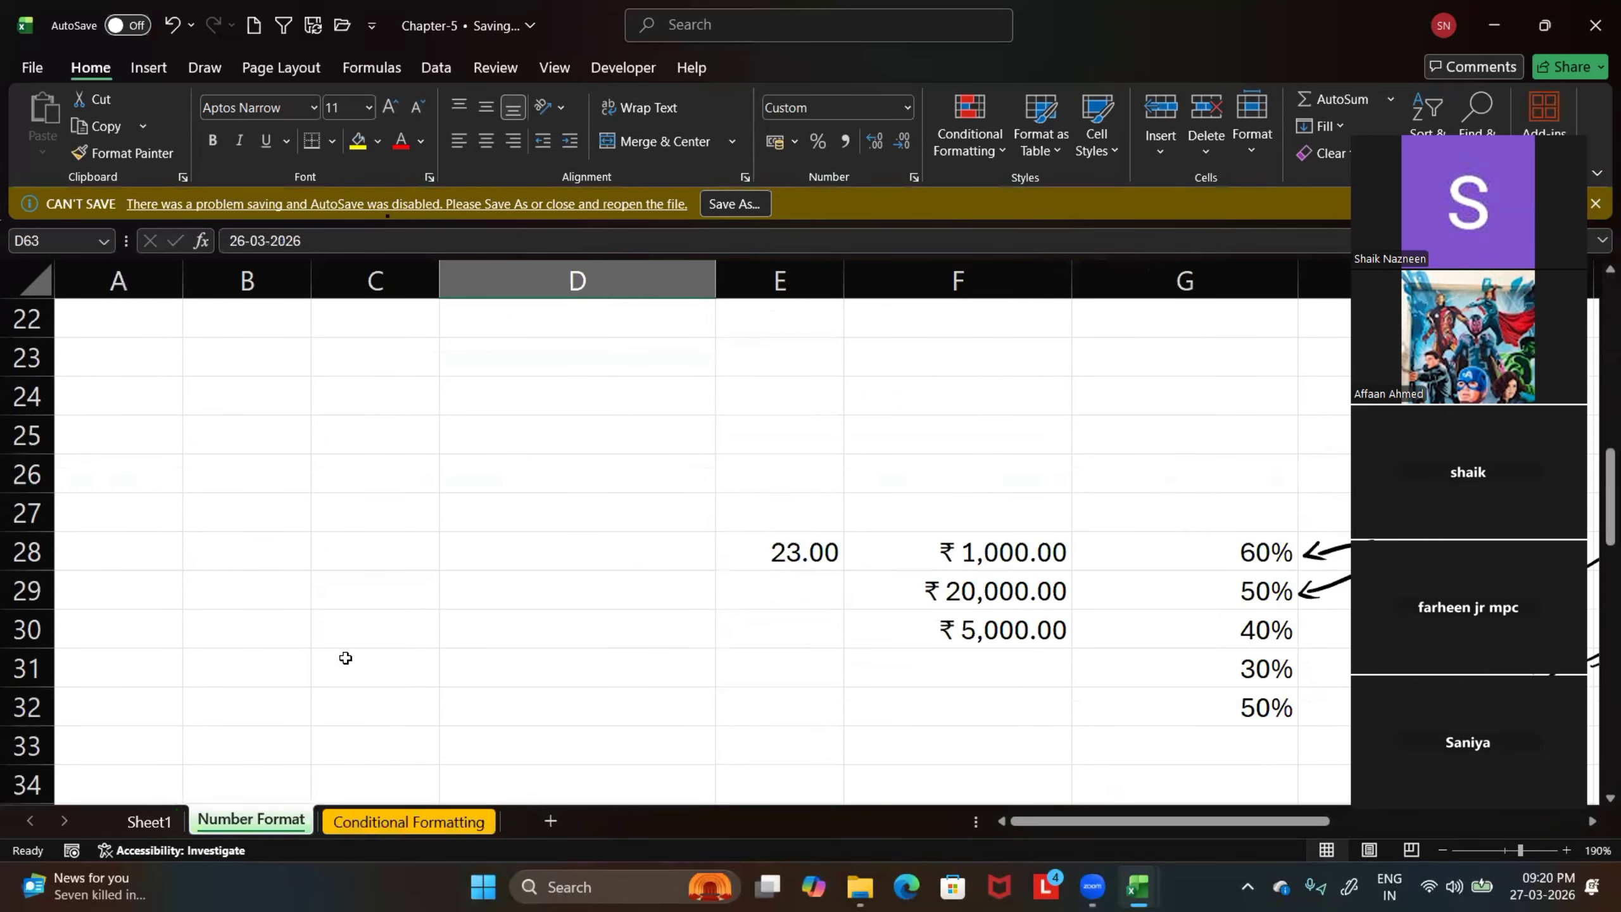
pyautogui.scroll(7, 345, 658)
# On the Conditional Formatting sheet, select the sales range B4:F17 and clear the conditional formatting rules from the entire sheet
pyautogui.click(387, 823)
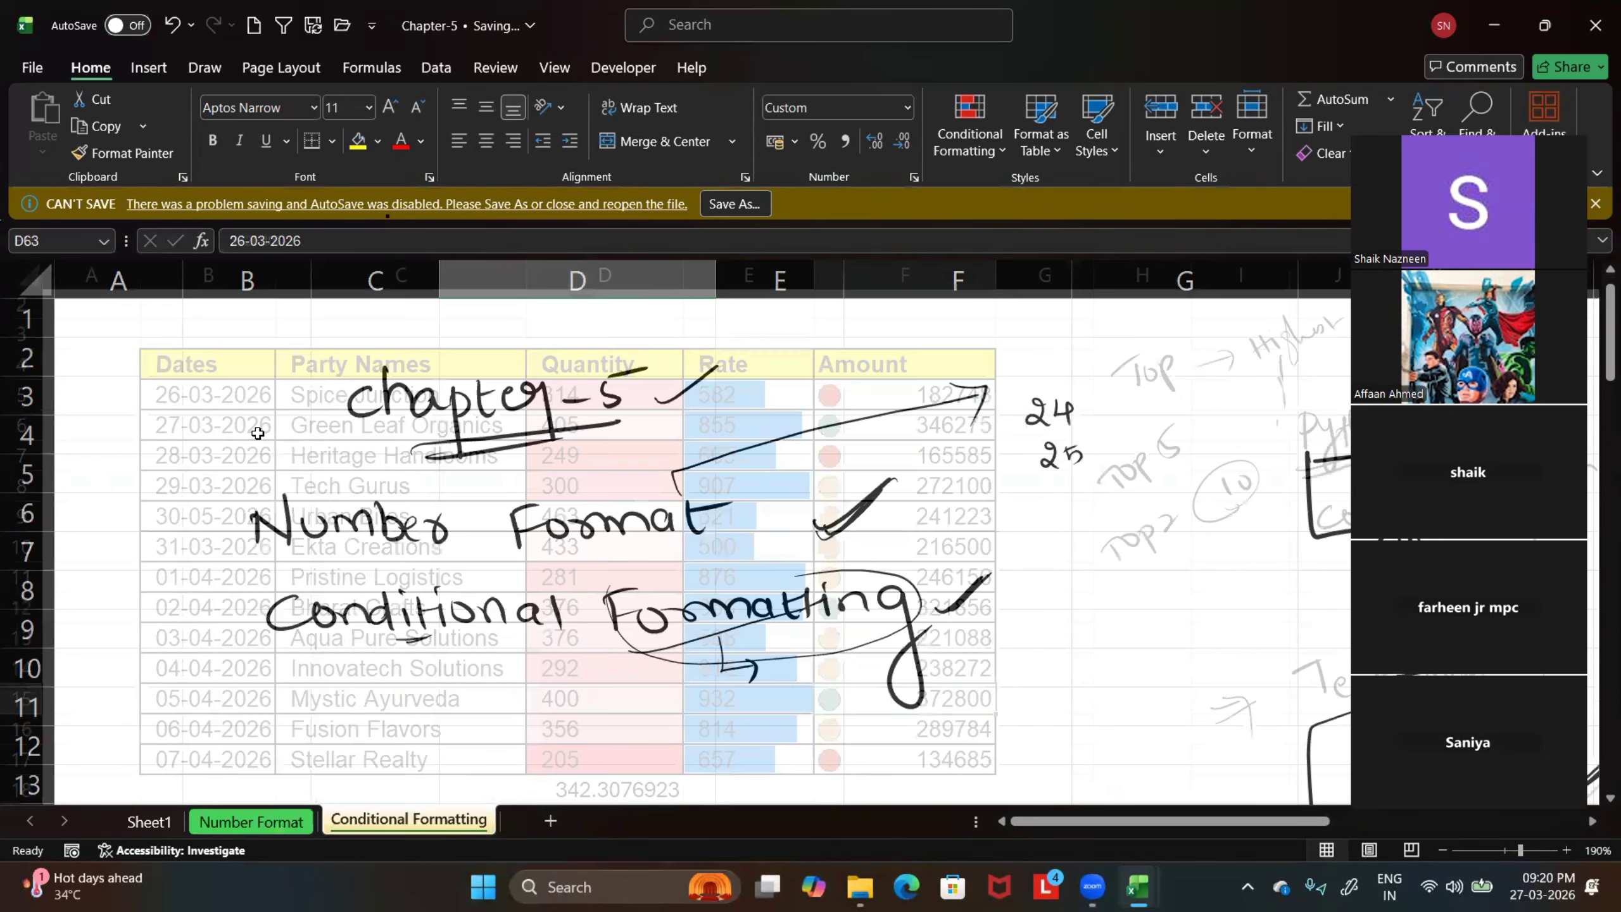
pyautogui.moveTo(191, 368); pyautogui.dragTo(864, 760)
pyautogui.click(999, 151)
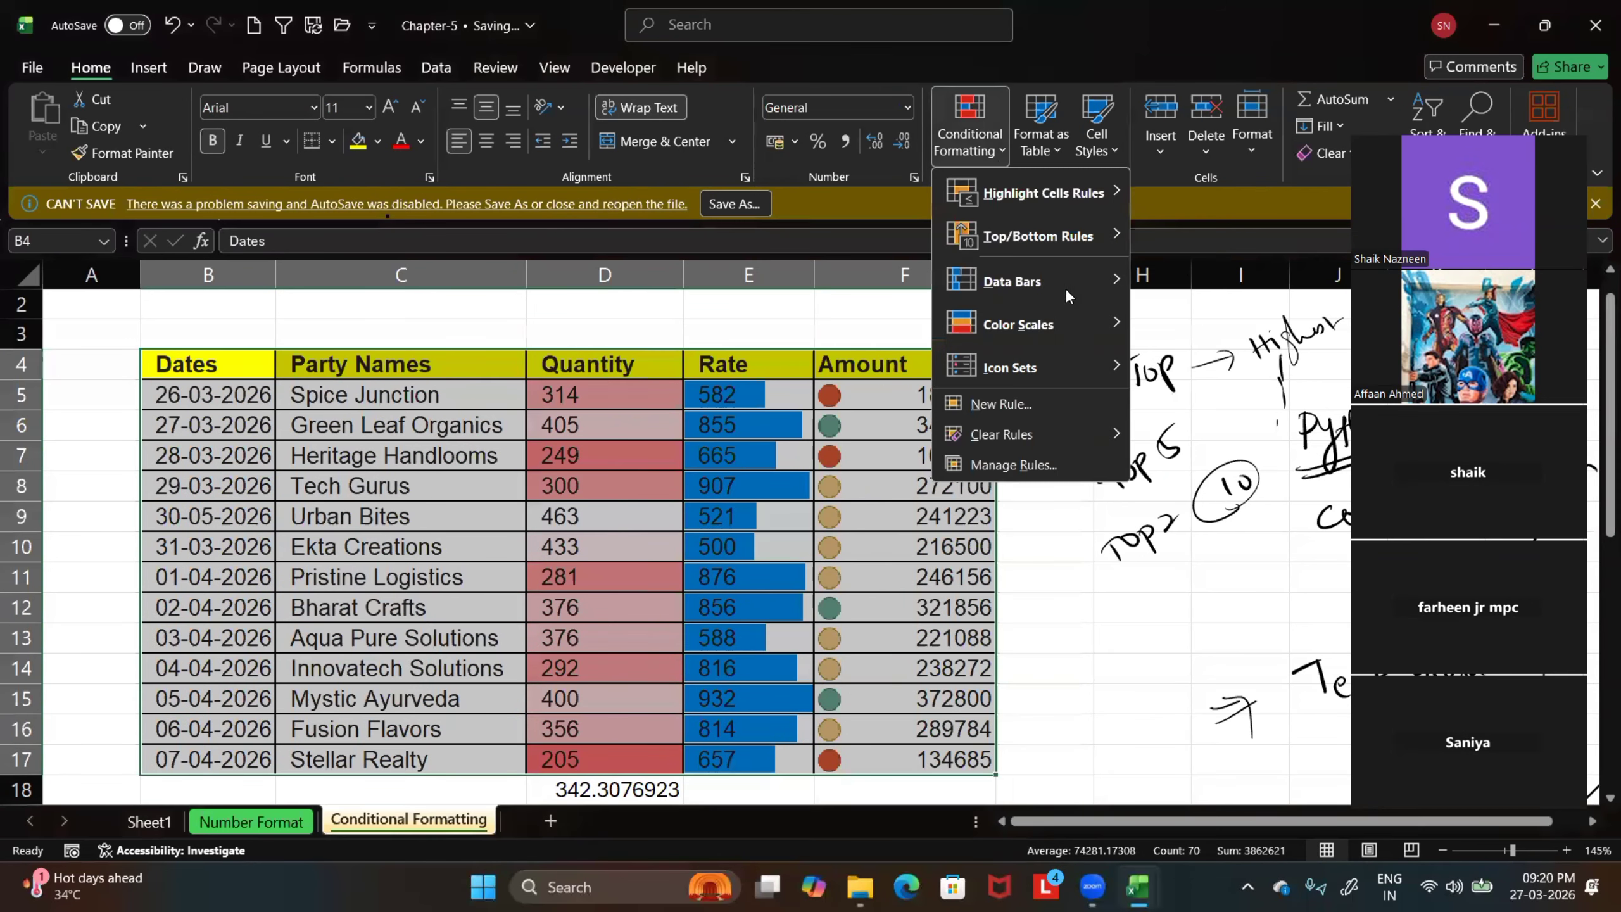
pyautogui.moveTo(1124, 439)
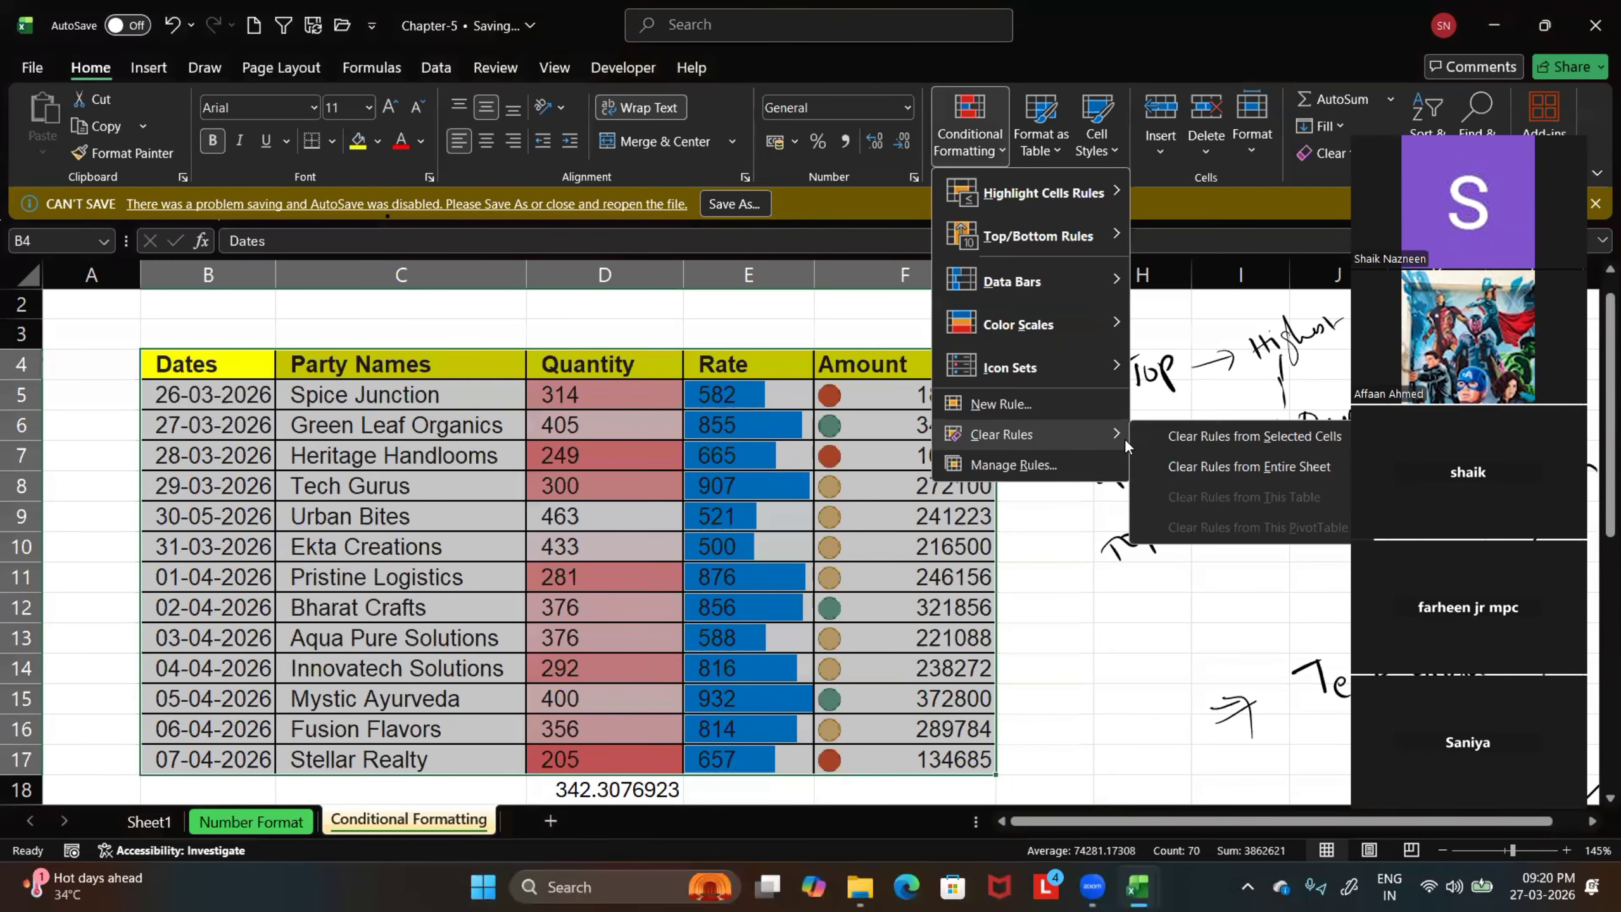
pyautogui.click(1215, 464)
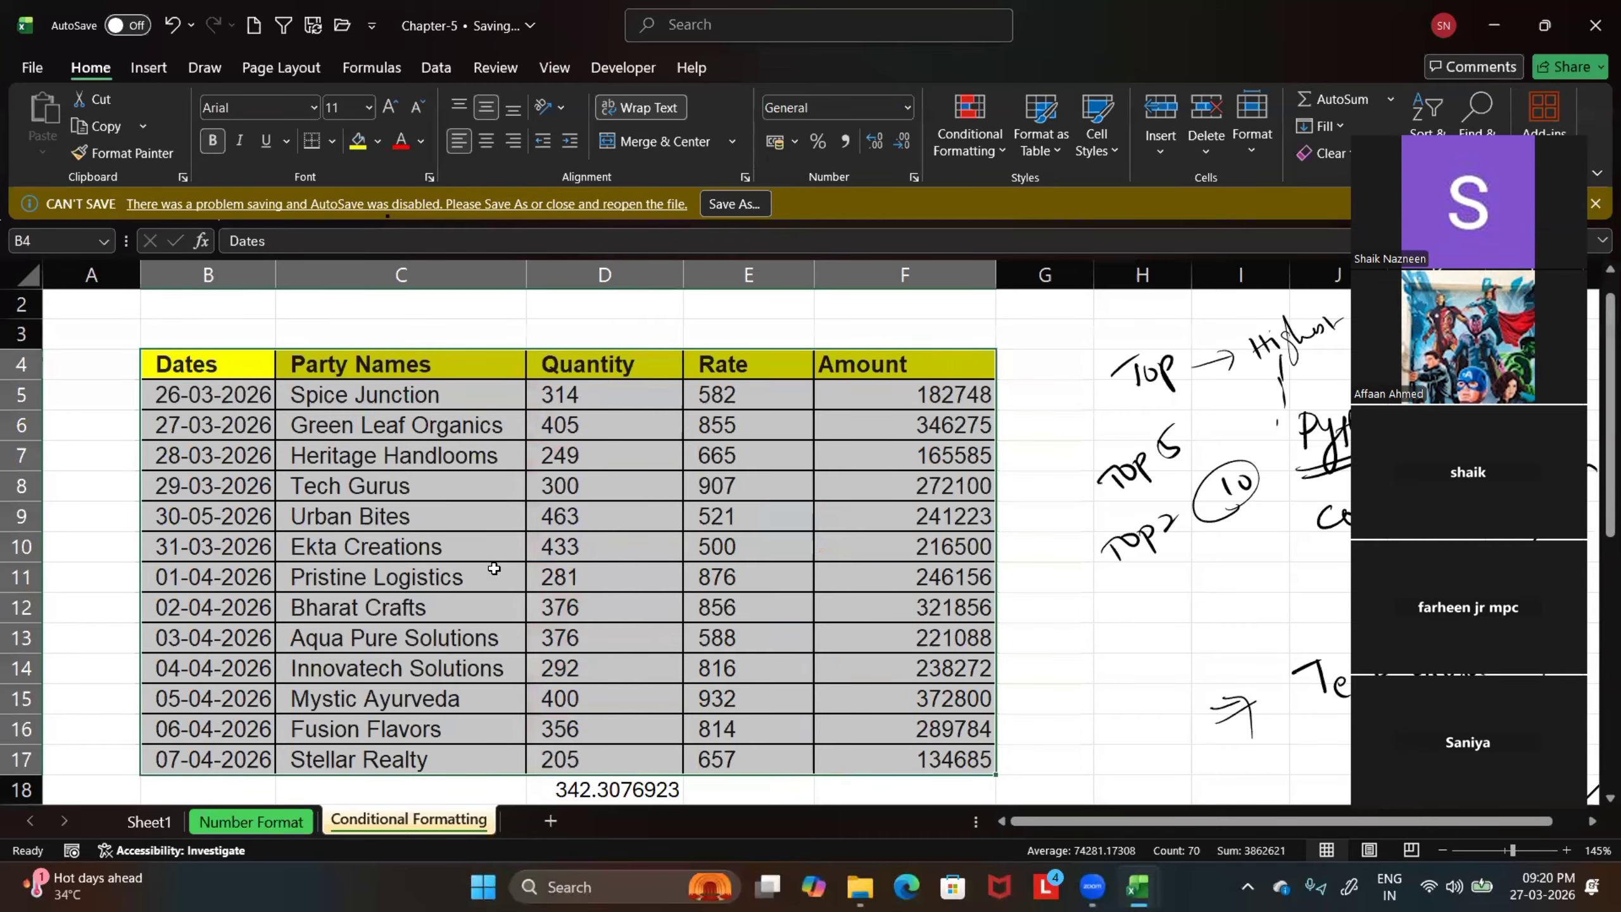
# Copy the sales range B4:F17 and paste it at cell C4 of the Cell Style sheet in the Chapter-6 workbook
pyautogui.hotkey('ctrl', 'c')
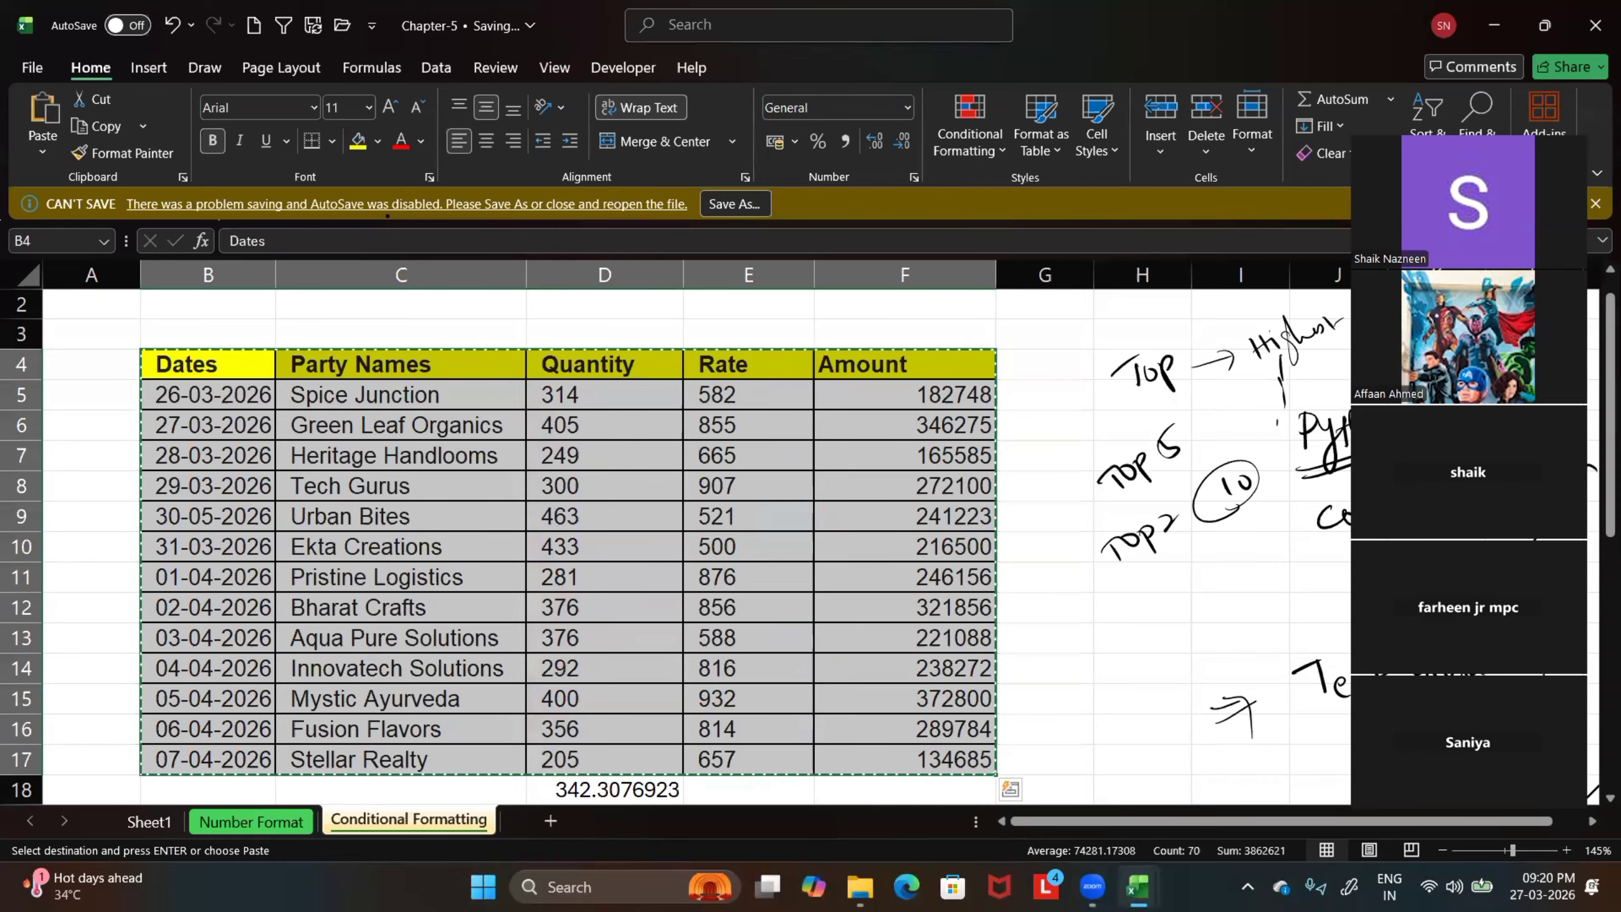
pyautogui.moveTo(1137, 887)
pyautogui.click(1250, 798)
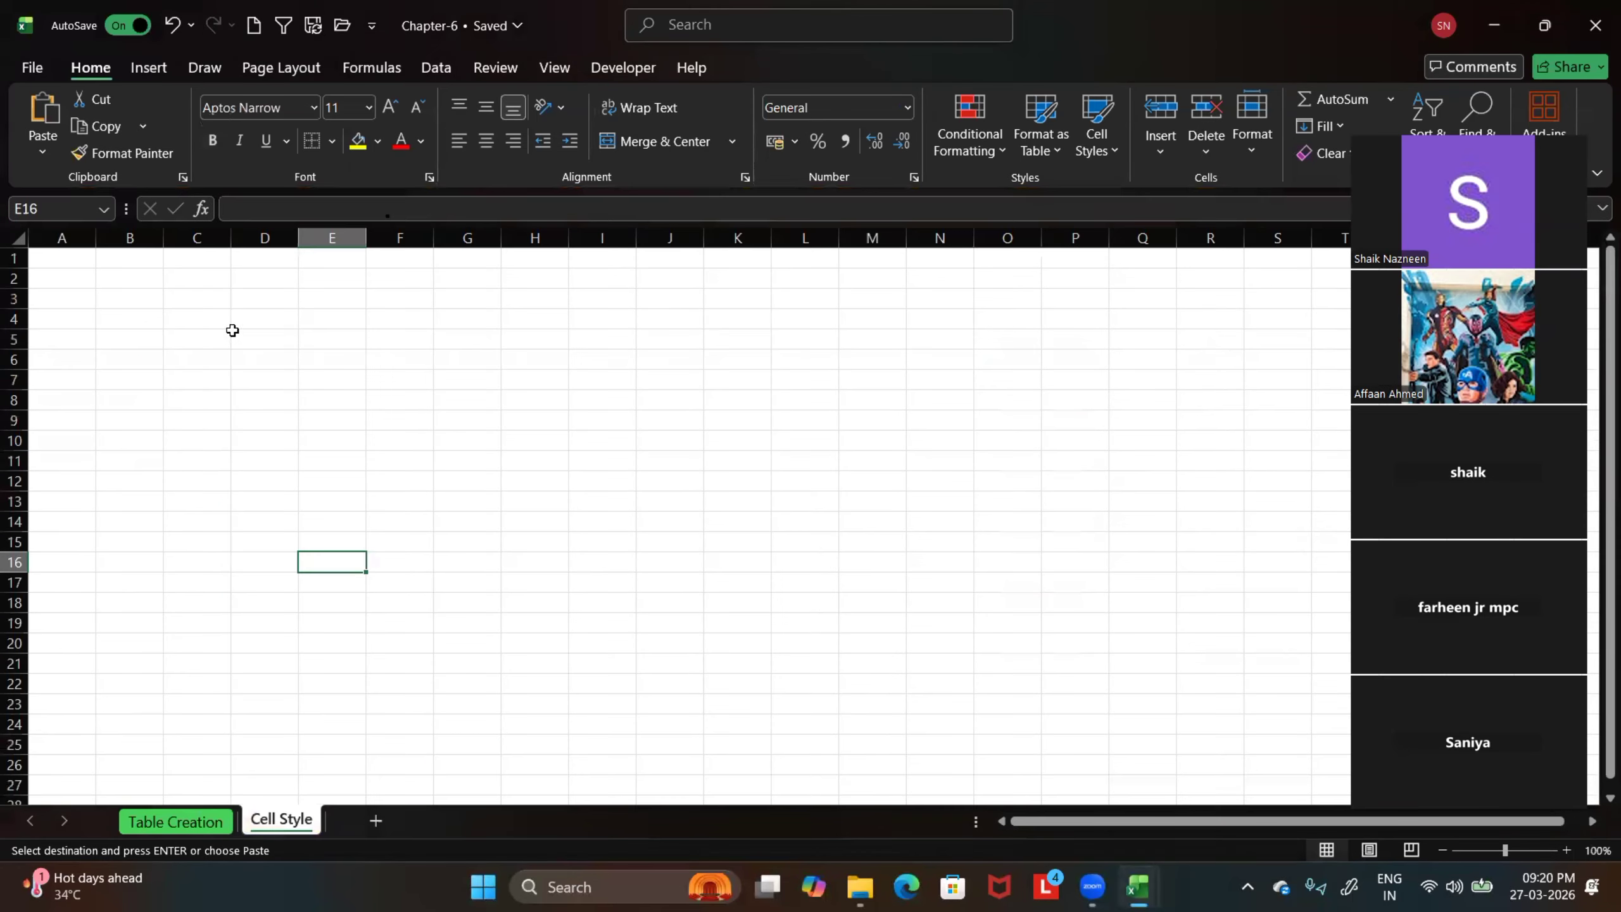
pyautogui.click(188, 317)
pyautogui.hotkey('ctrl', 'v')
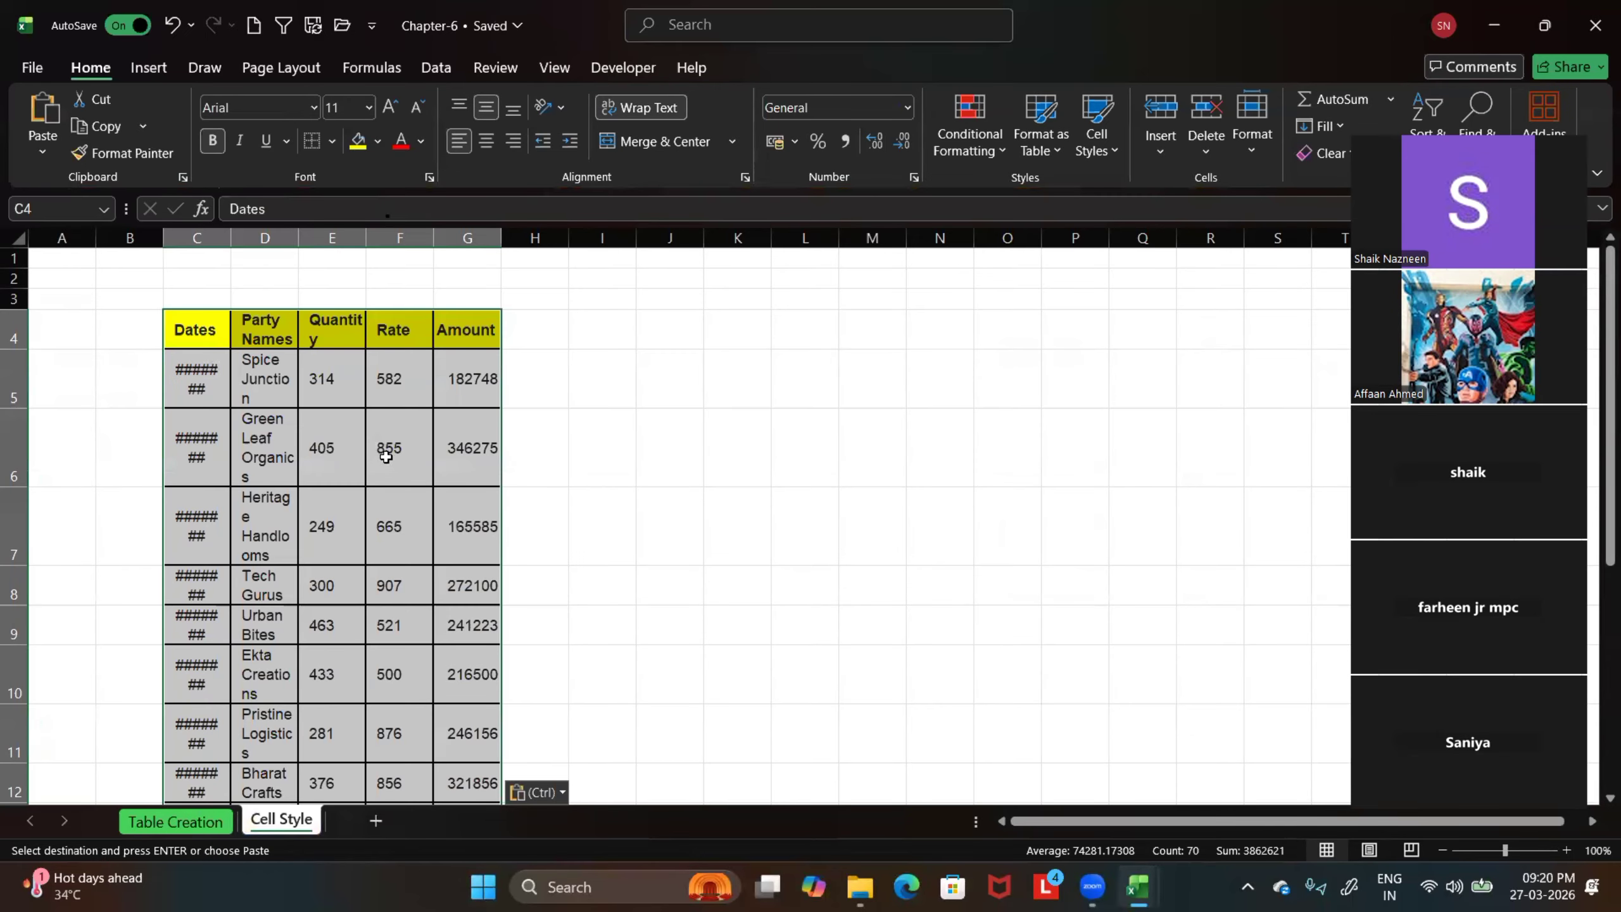
pyautogui.write('a')
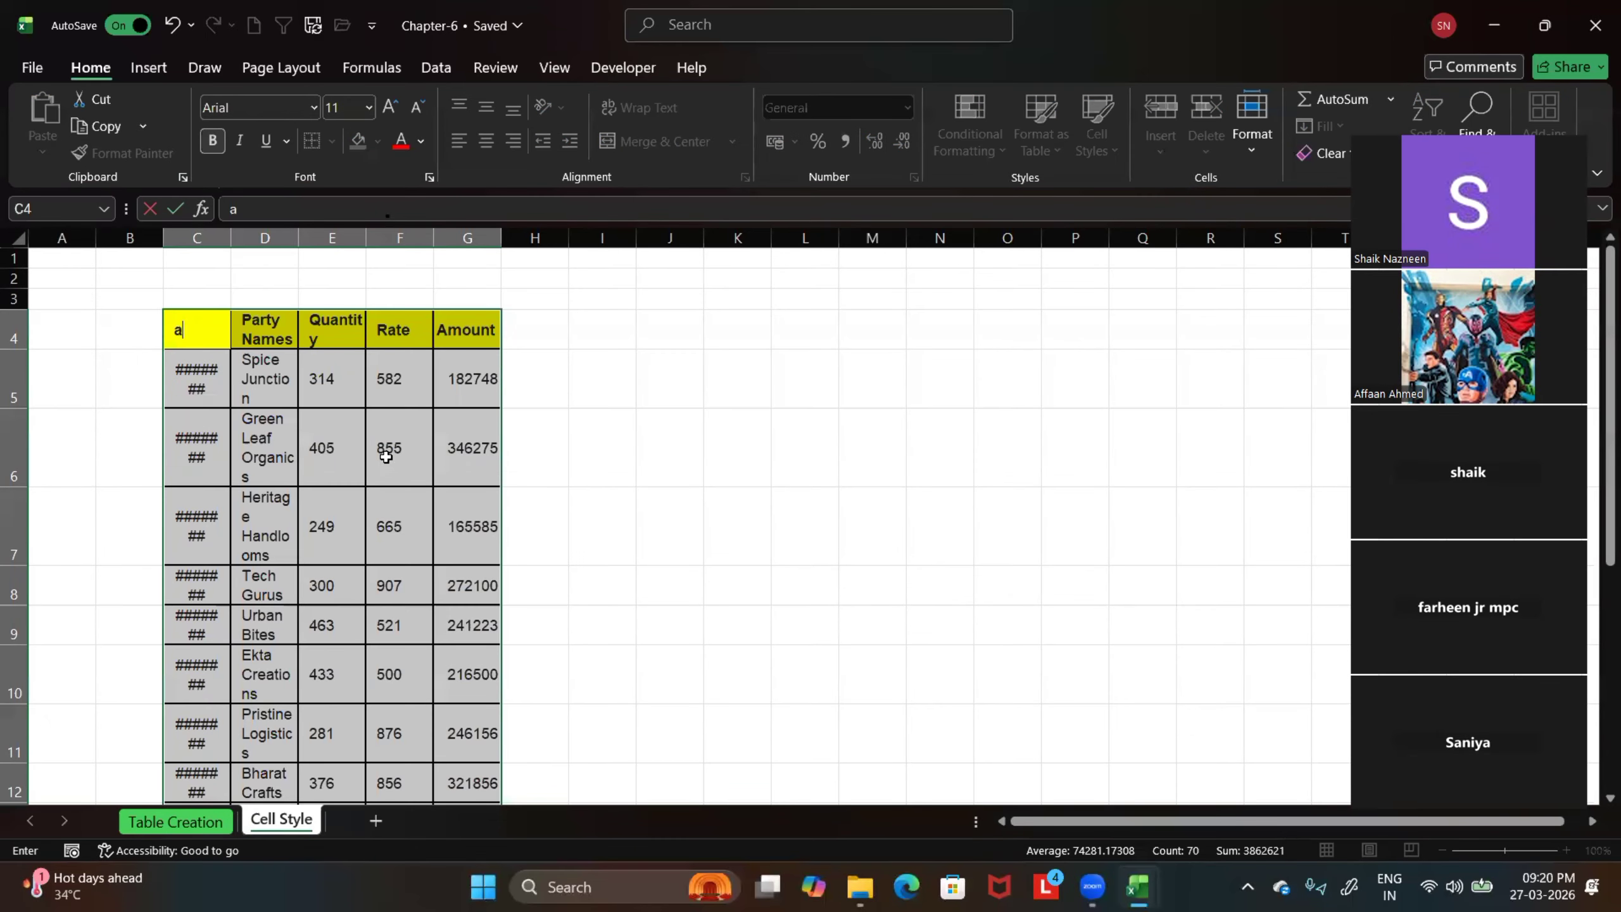
pyautogui.click(715, 395)
pyautogui.click(172, 25)
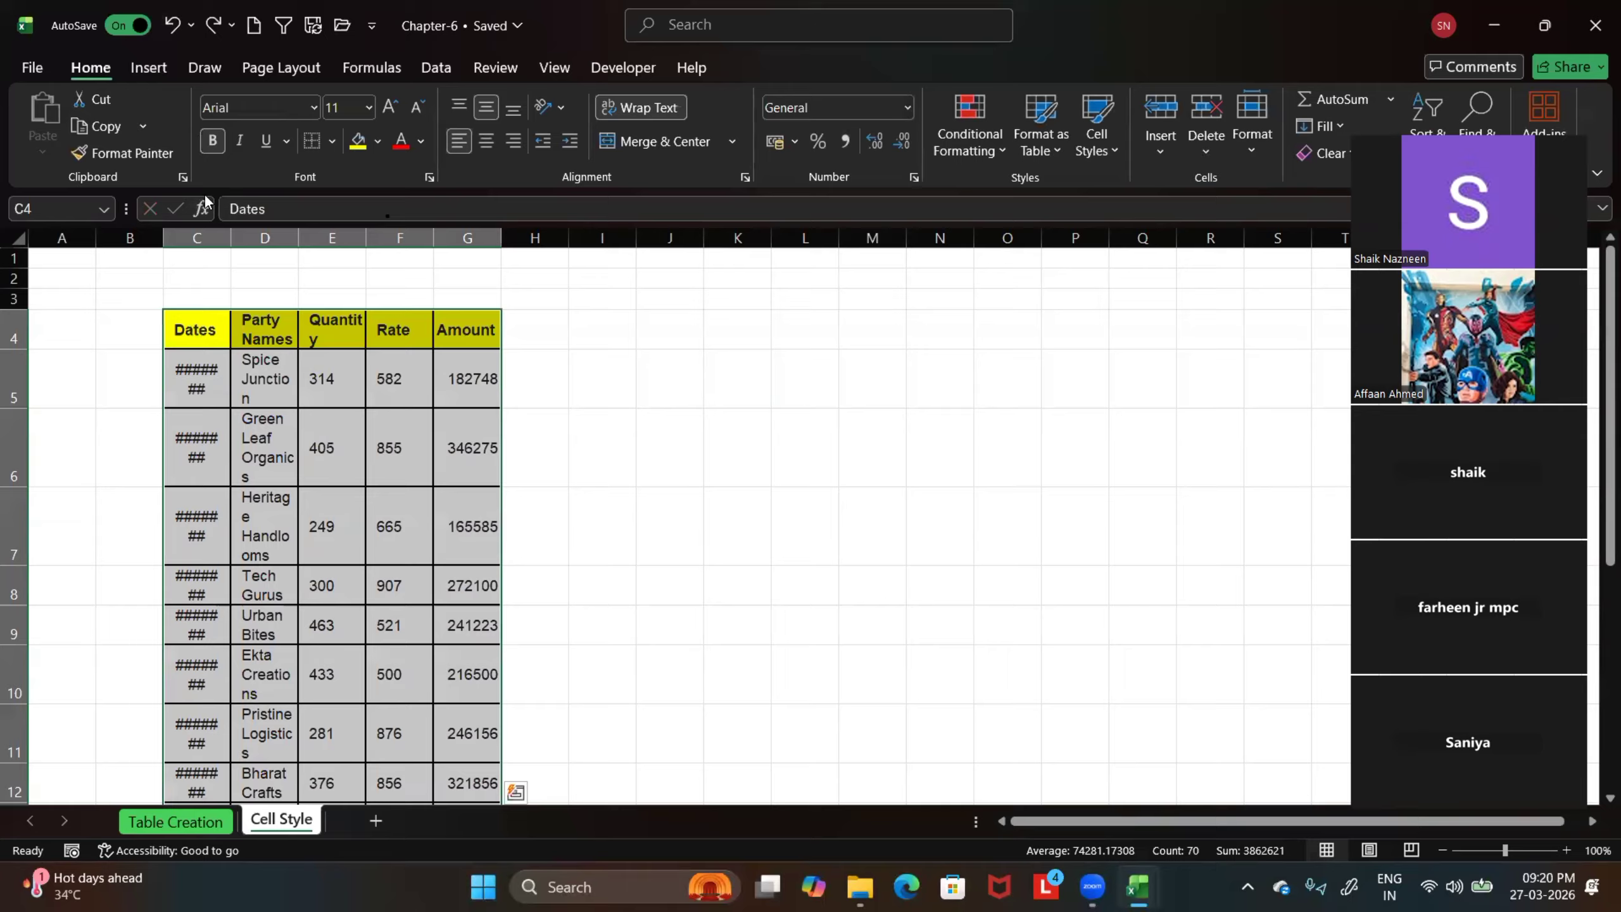
pyautogui.click(181, 330)
pyautogui.click(729, 411)
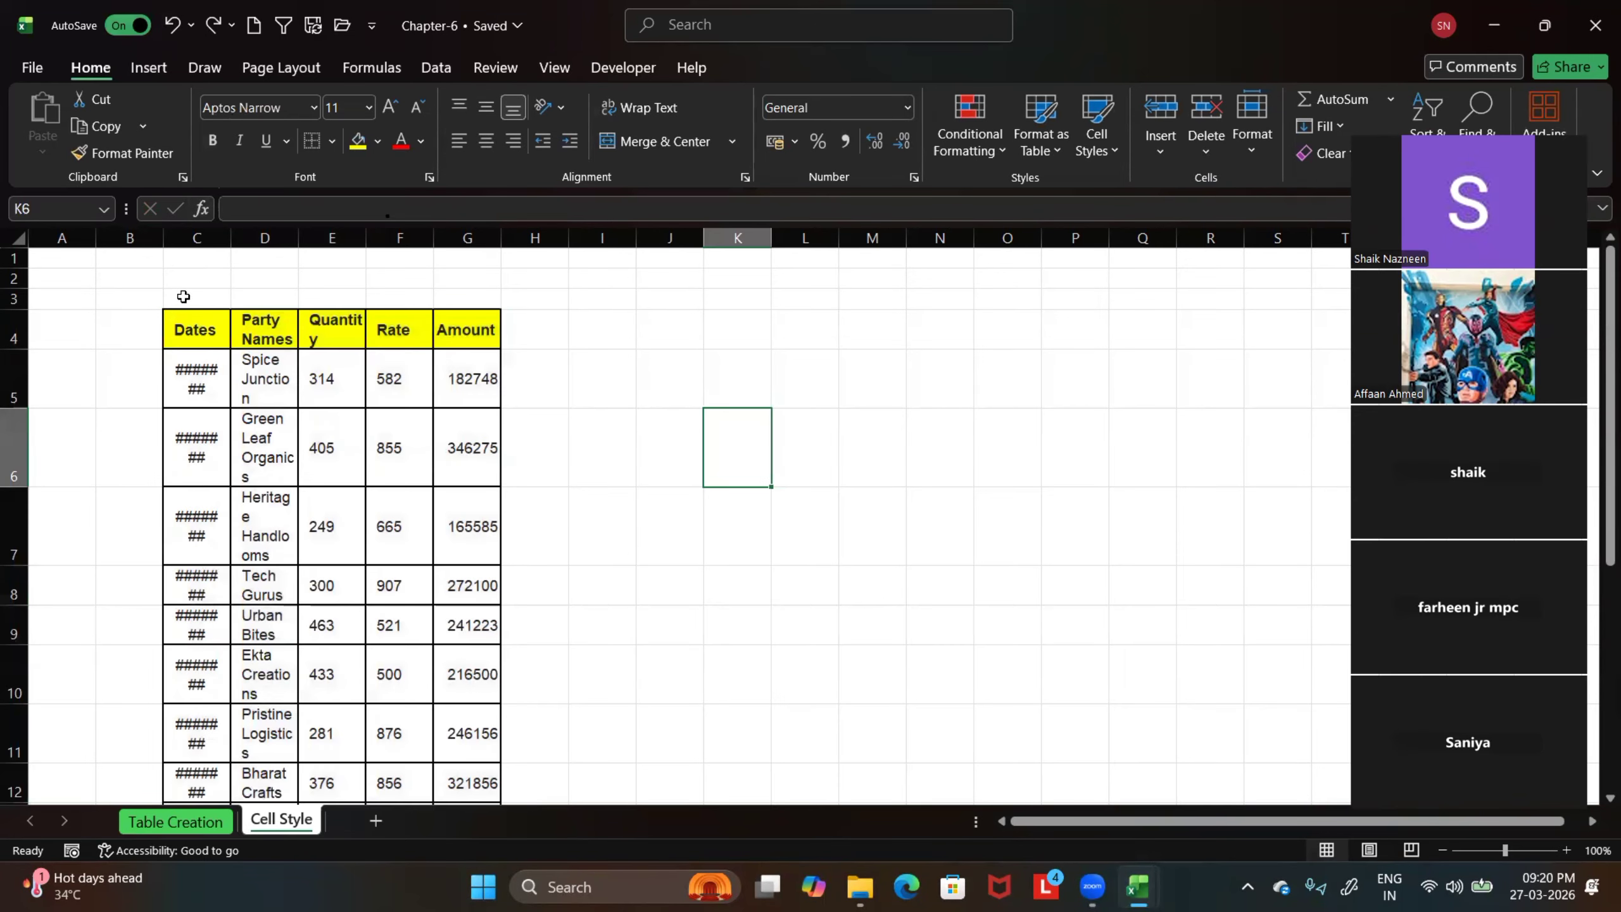
pyautogui.moveTo(185, 331); pyautogui.dragTo(466, 785)
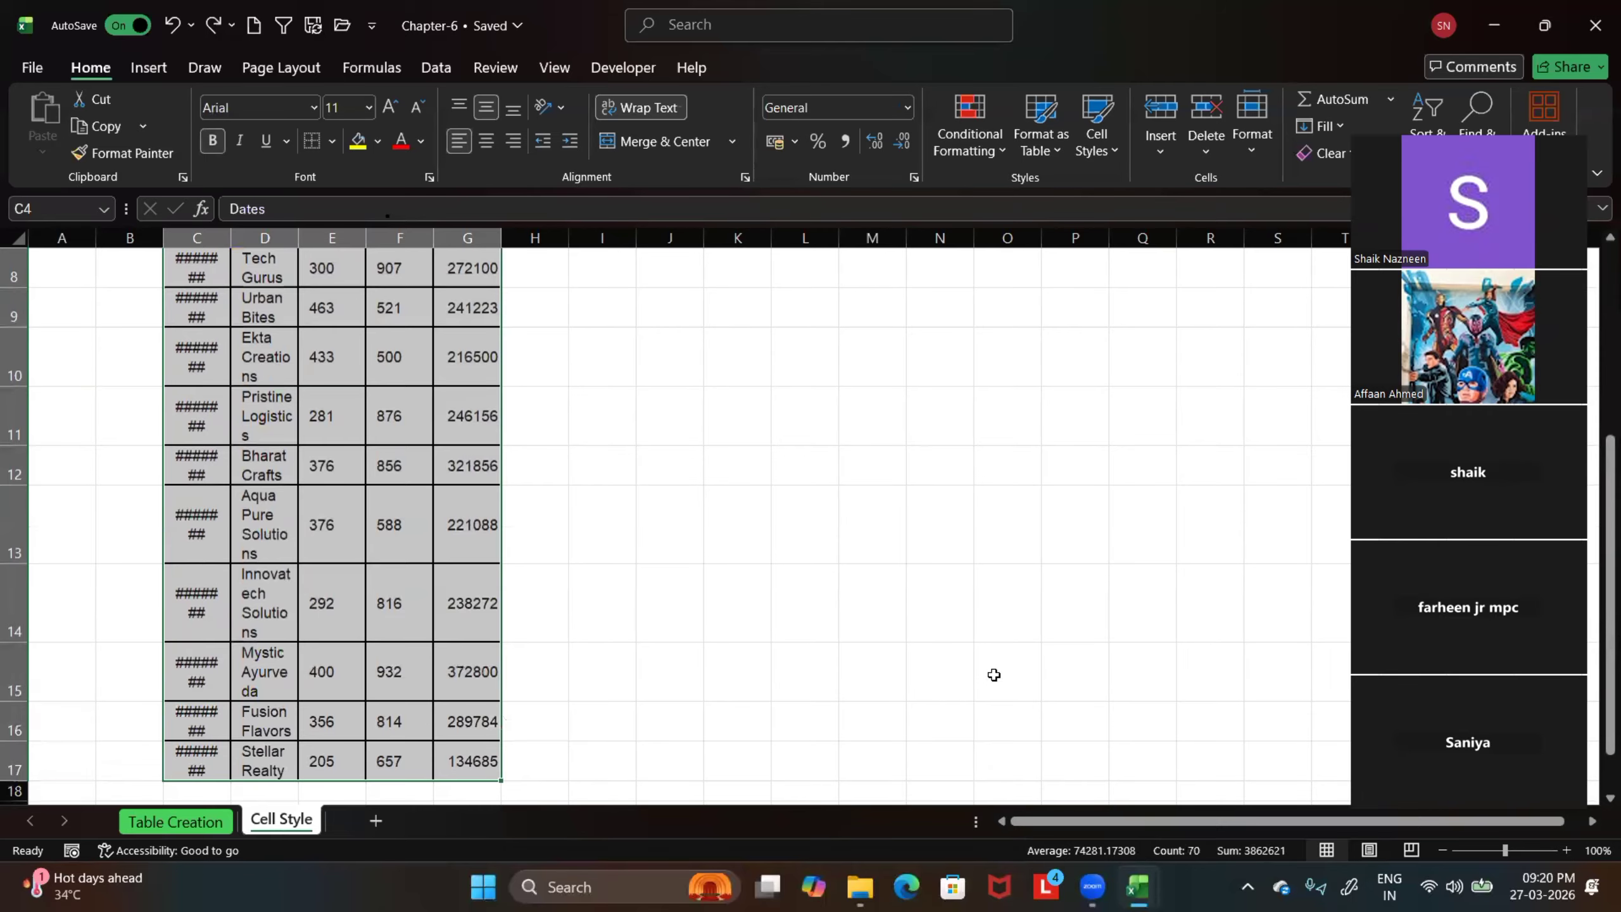
pyautogui.write('a')
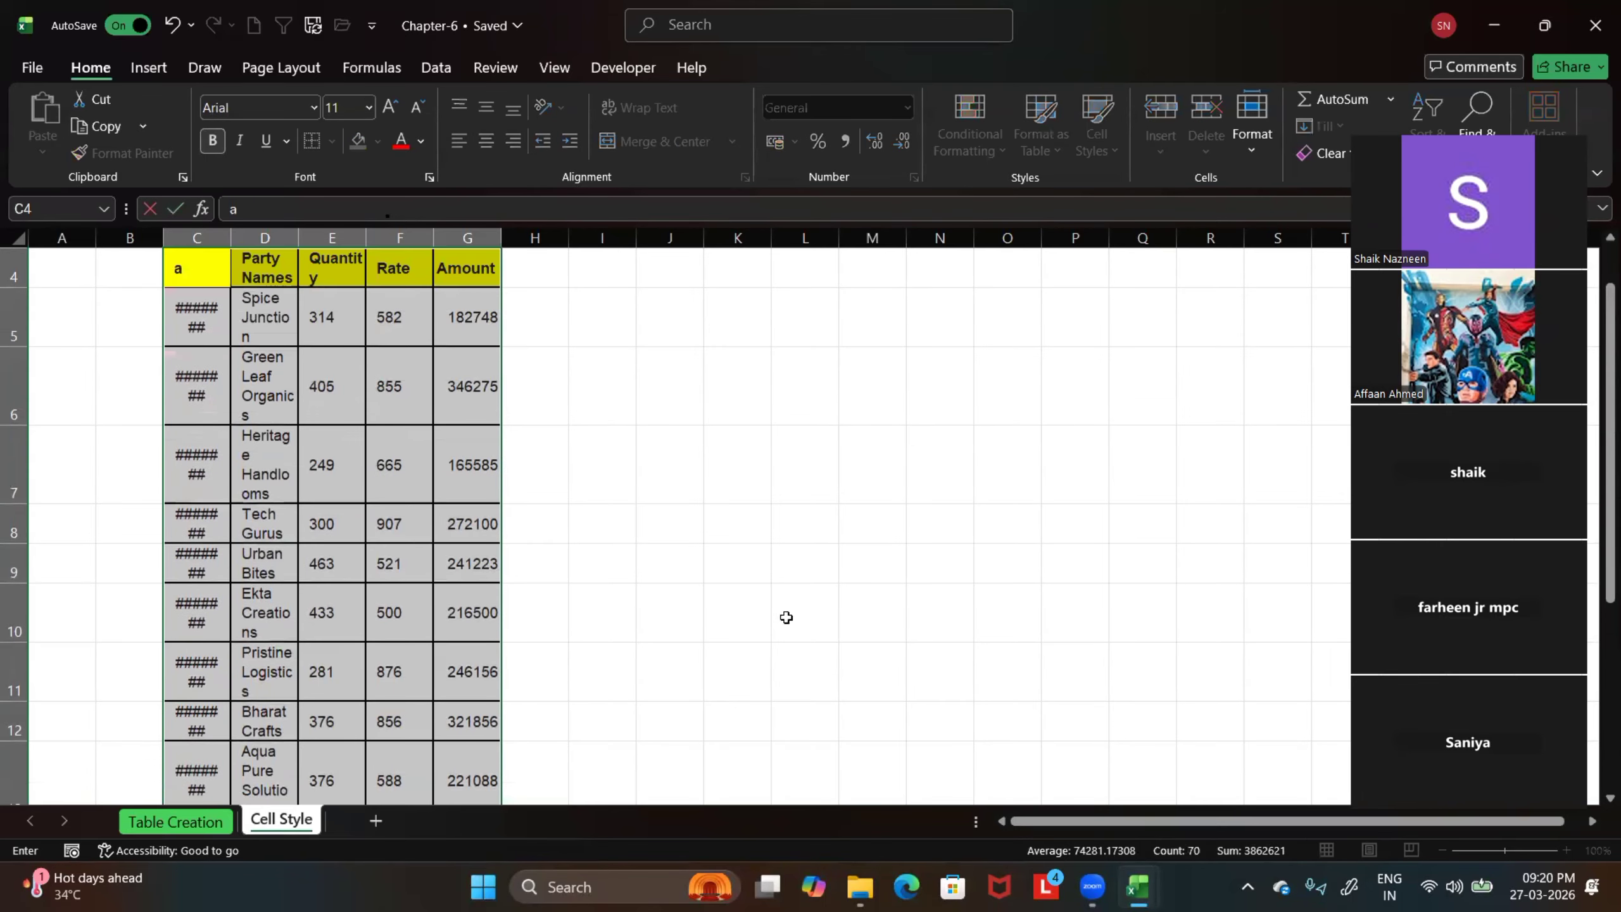
pyautogui.click(171, 25)
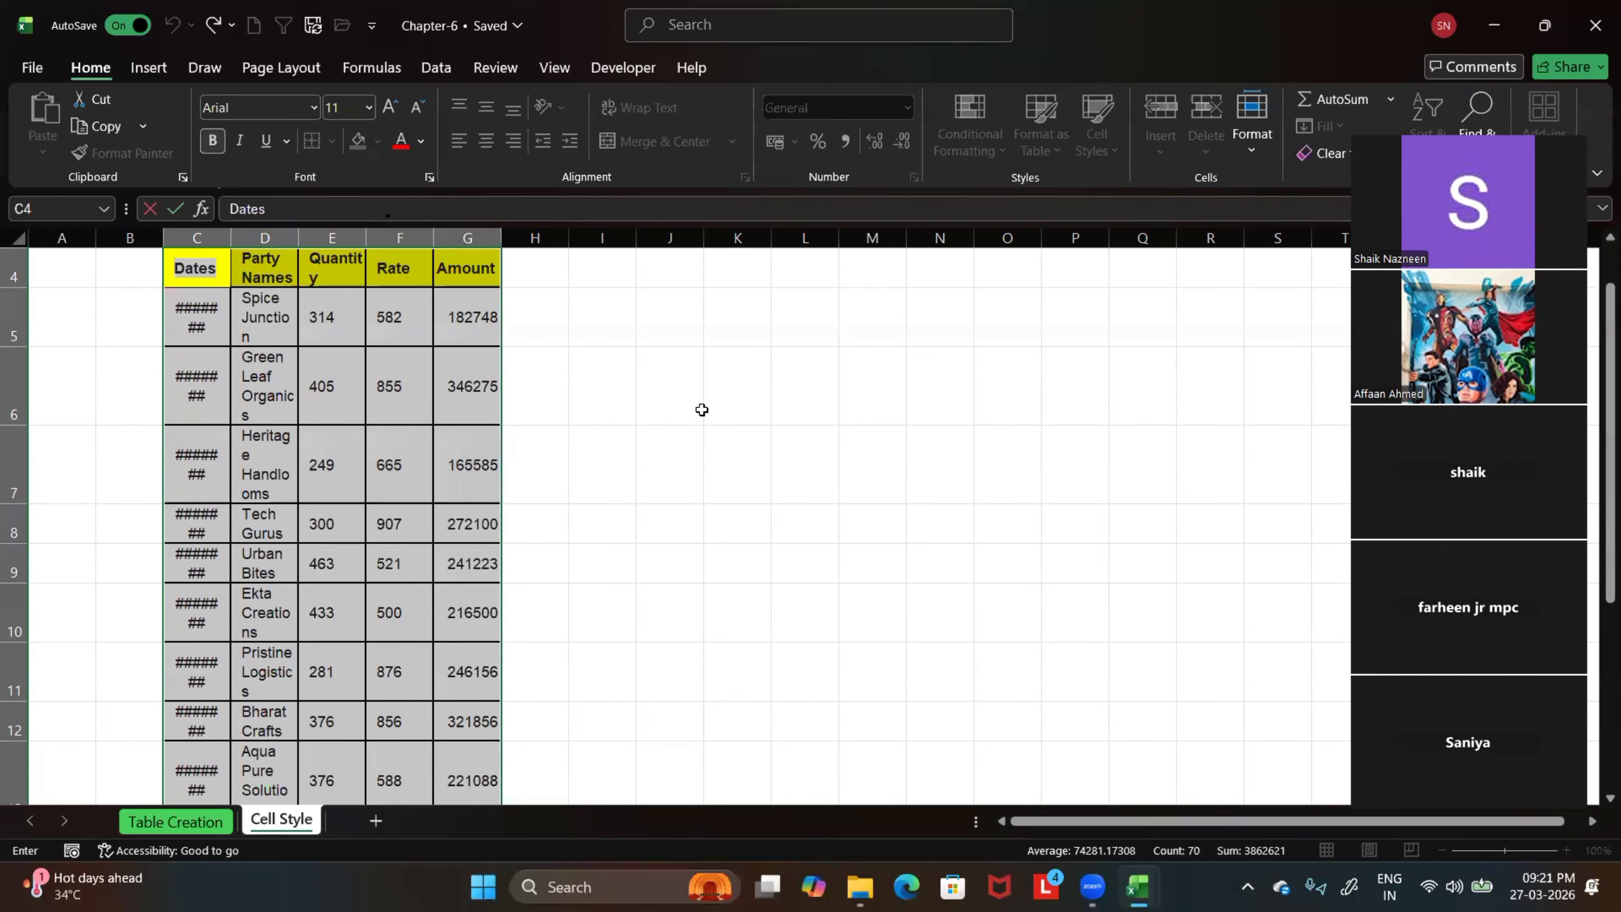
pyautogui.click(267, 339)
pyautogui.scroll(1, 258, 361)
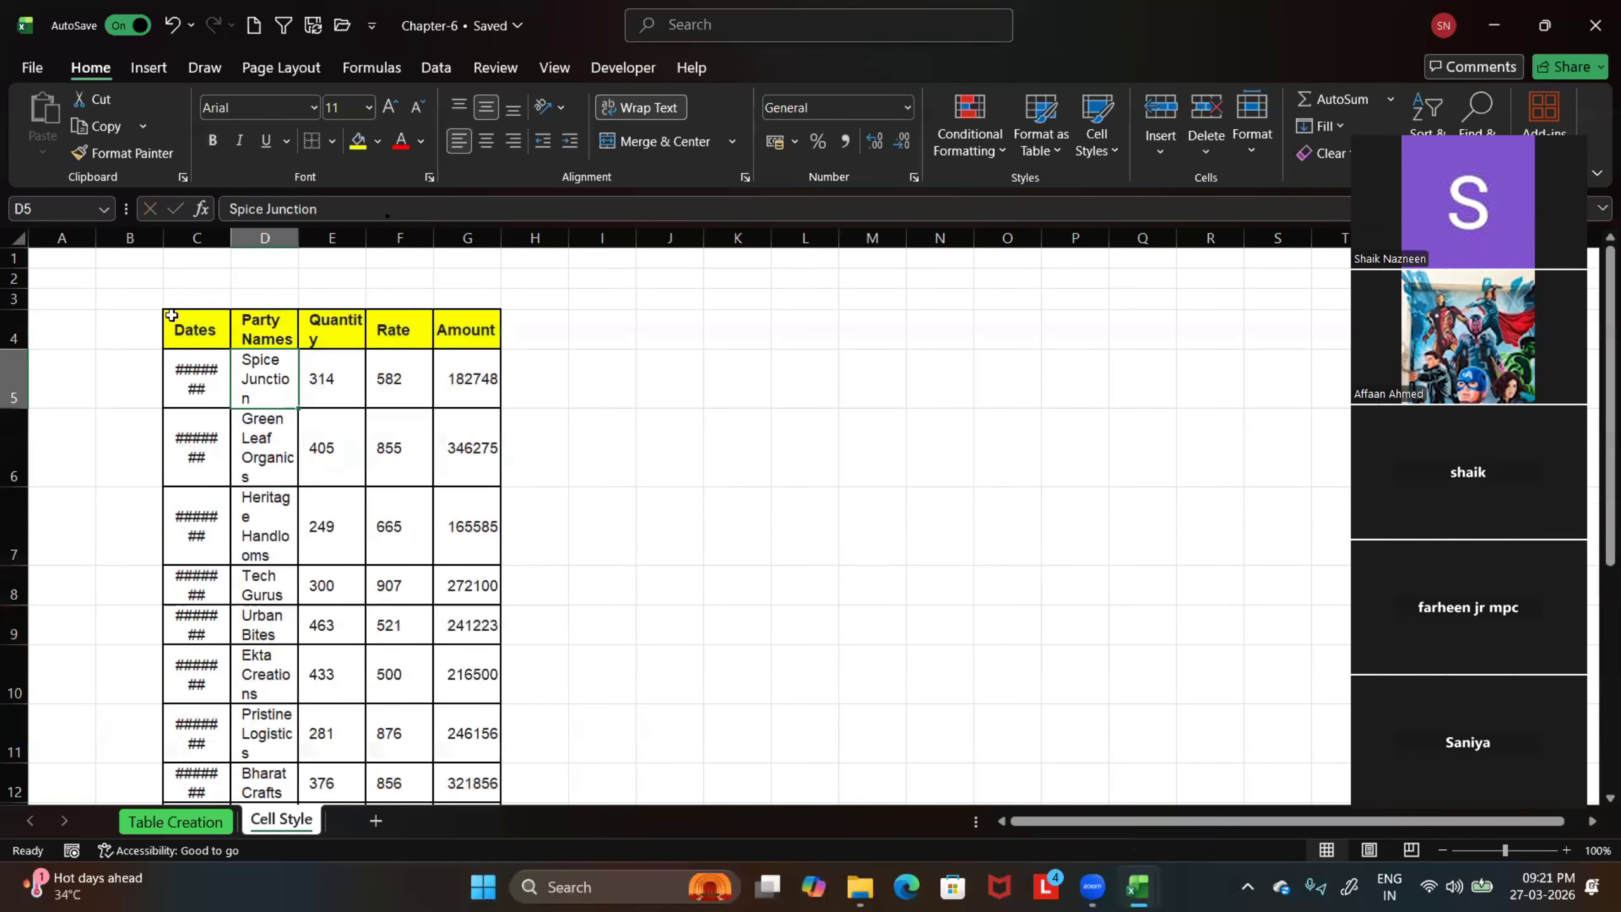
pyautogui.moveTo(171, 315); pyautogui.dragTo(486, 383)
pyautogui.click(486, 478)
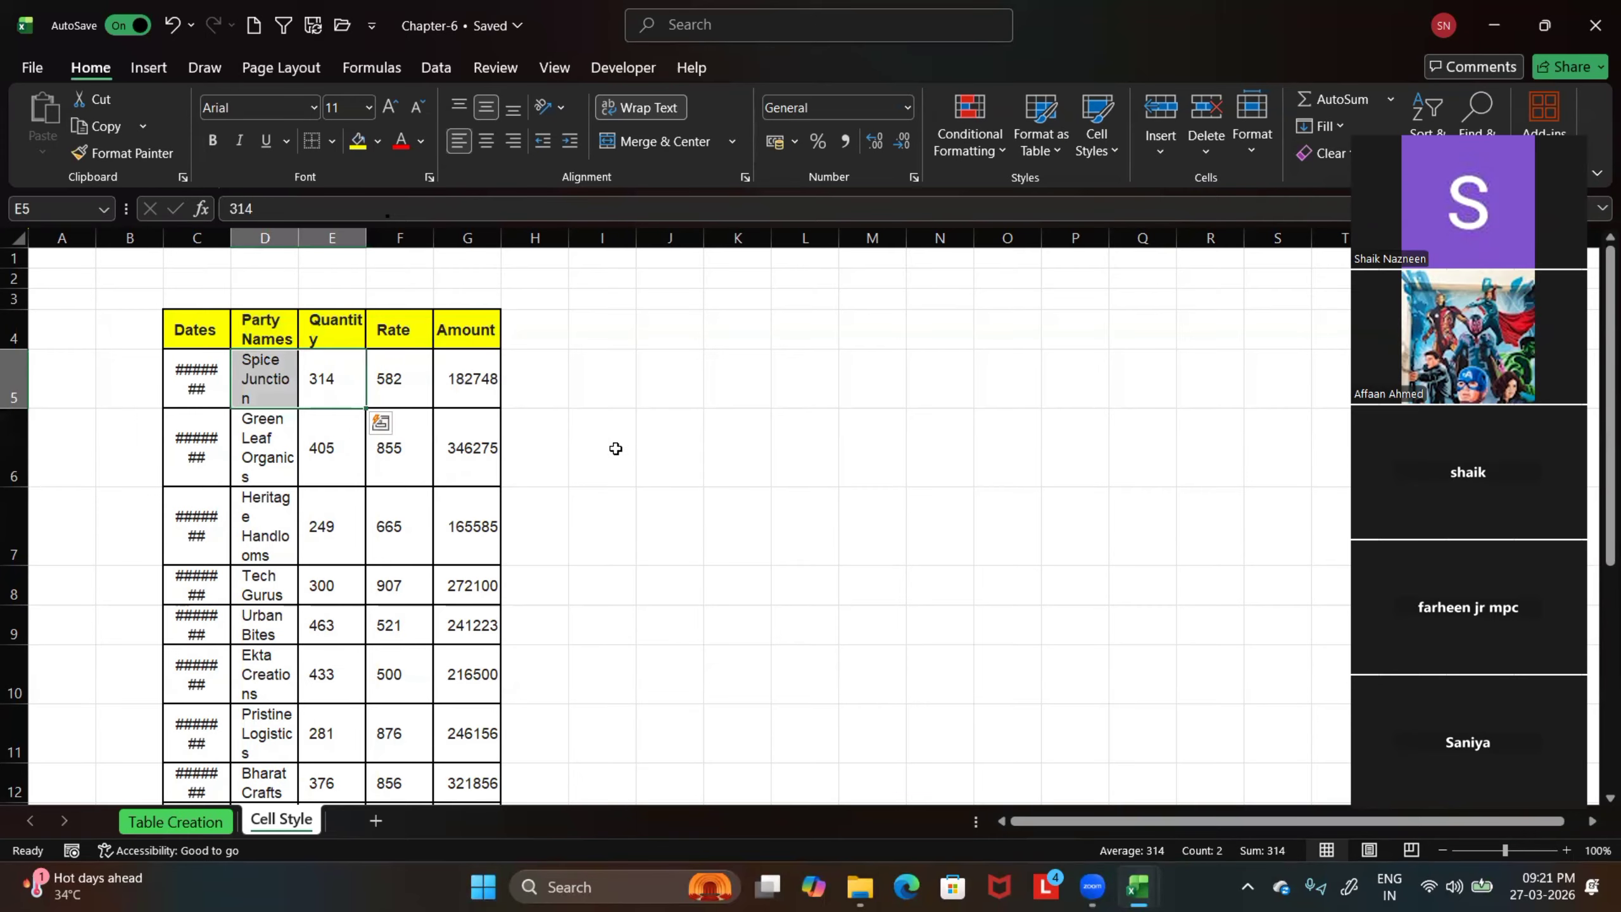
pyautogui.click(645, 449)
# Widen columns C to G of the pasted sales data so the dates and party names fit
pyautogui.scroll(-1, 457, 405)
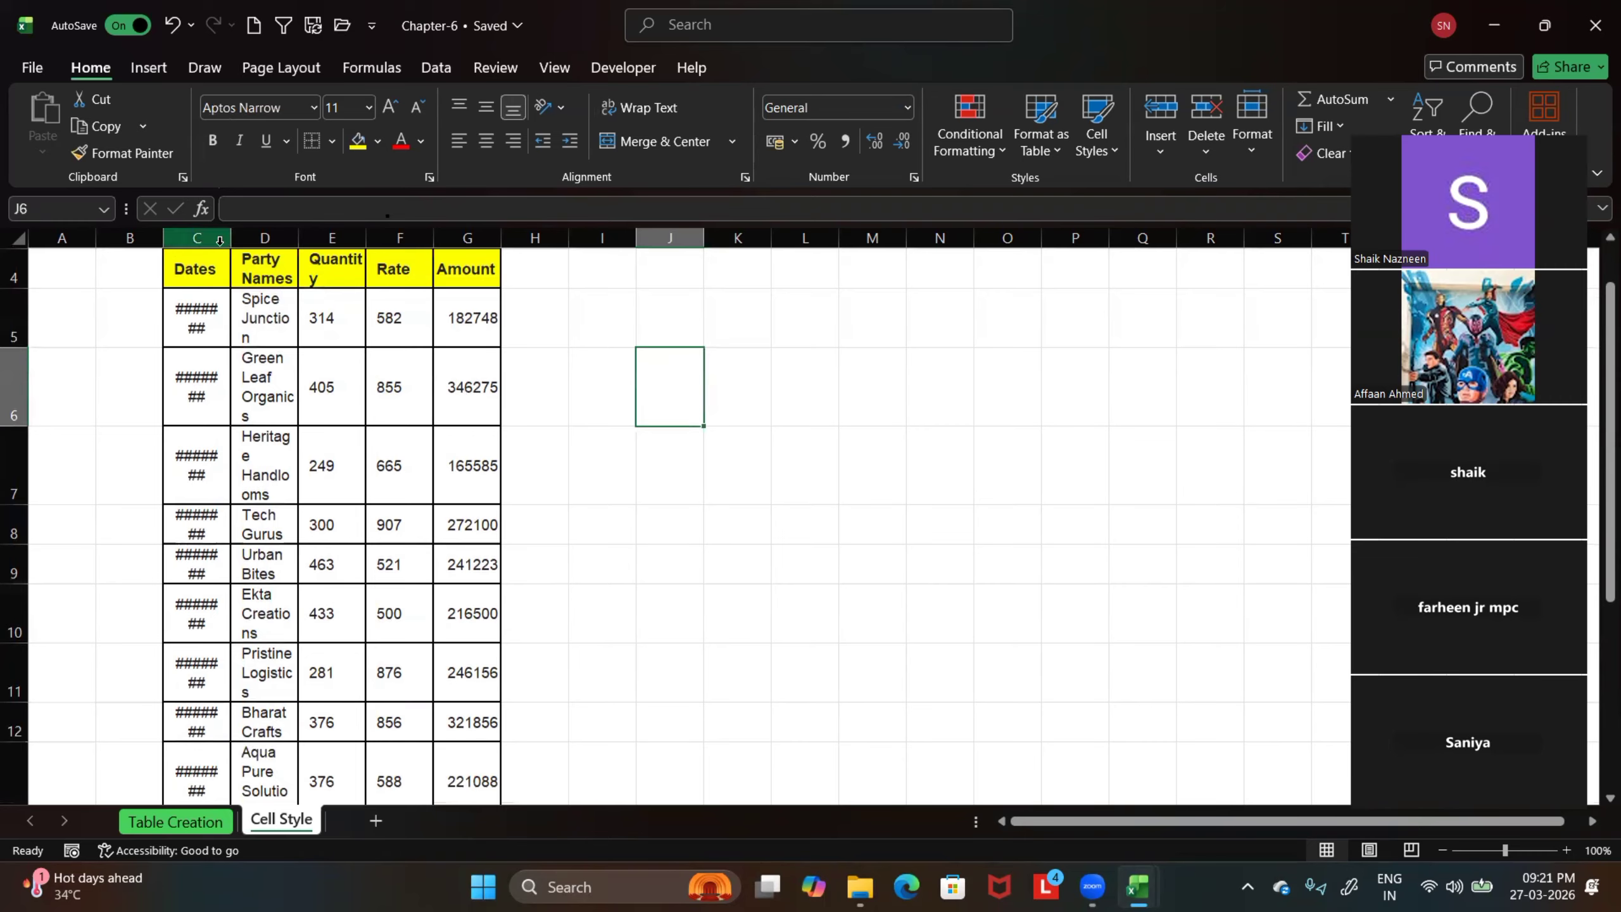
pyautogui.moveTo(231, 237); pyautogui.dragTo(790, 243)
pyautogui.scroll(-2, 600, 447)
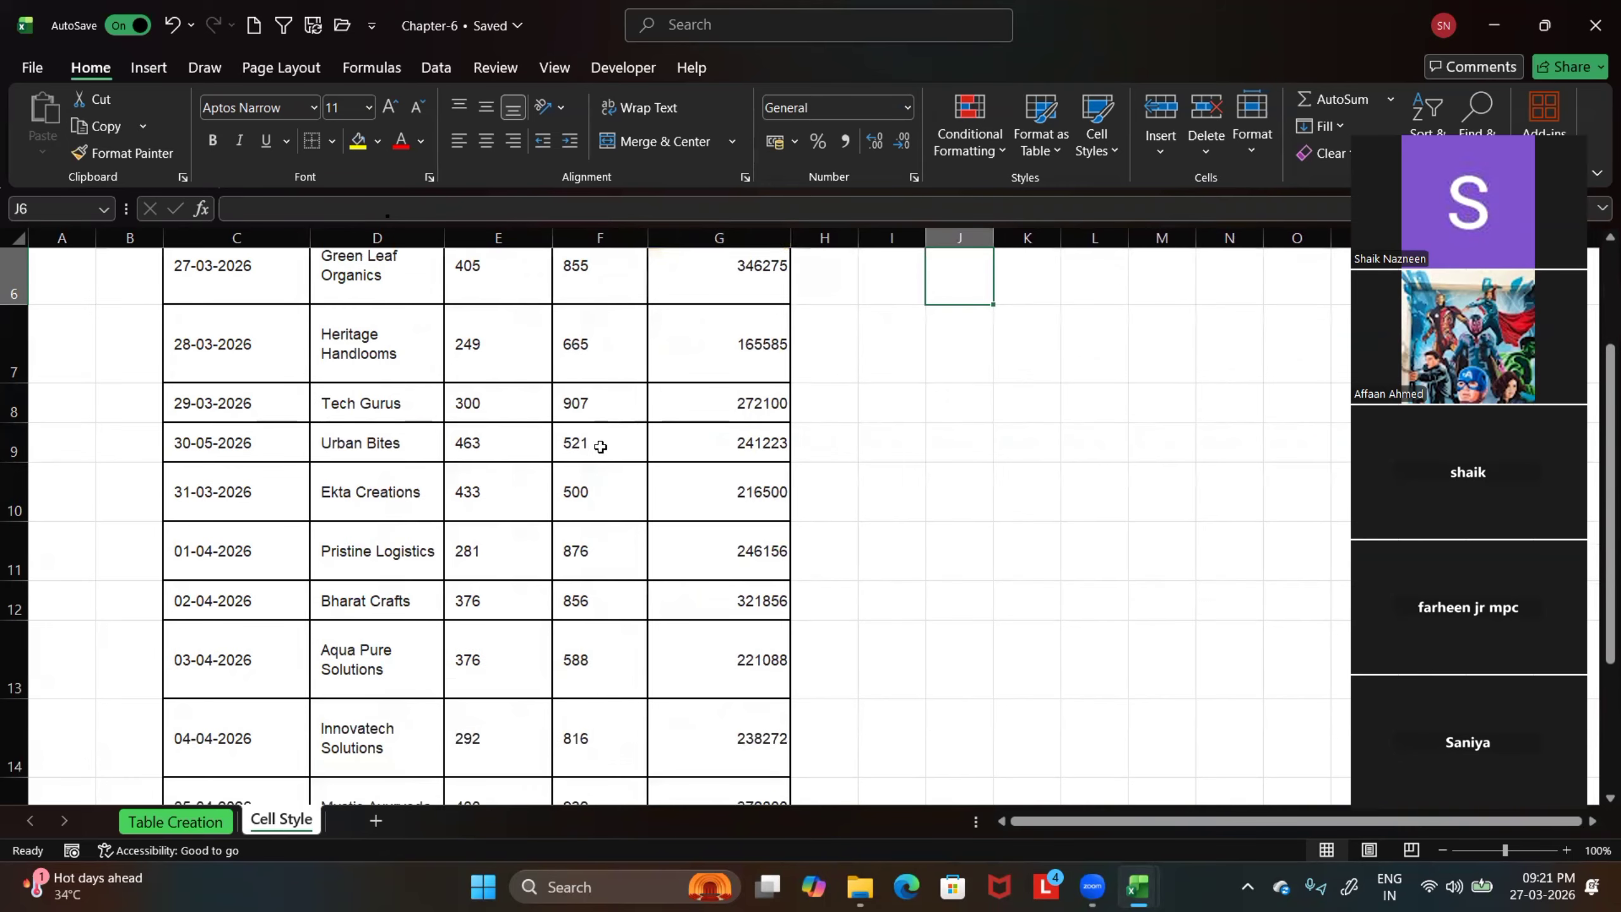
# Select the pasted data together with the blank rows around it, C2:G18, and autofit its column widths
pyautogui.scroll(-3, 600, 447)
pyautogui.moveTo(744, 502); pyautogui.dragTo(191, 275)
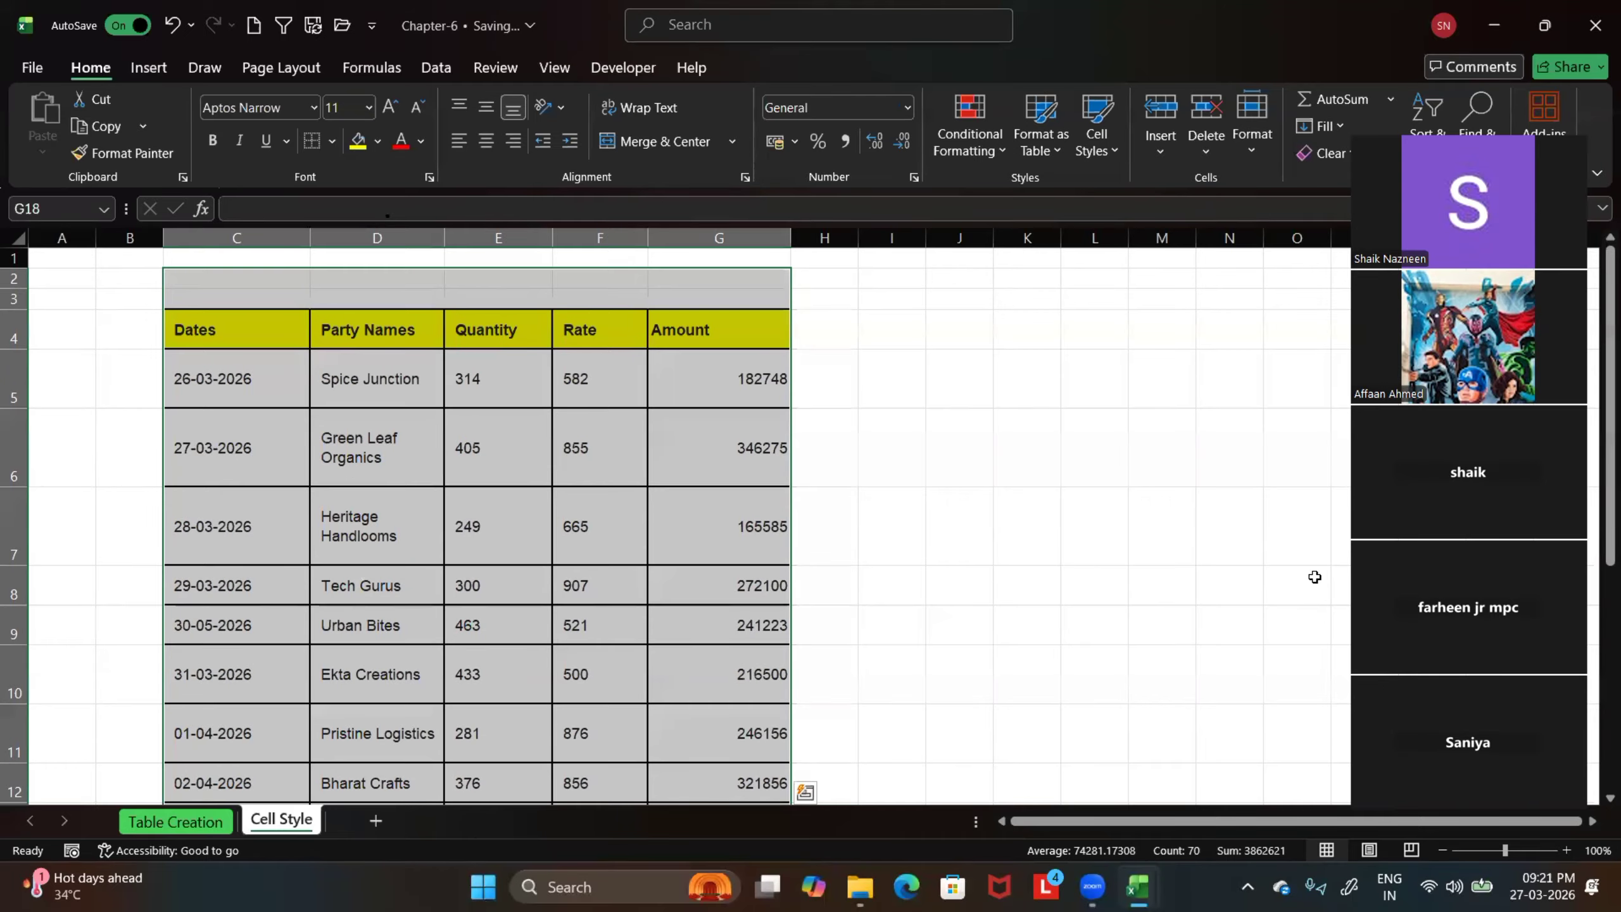
pyautogui.press('alt')
pyautogui.press('h')
pyautogui.press('i')
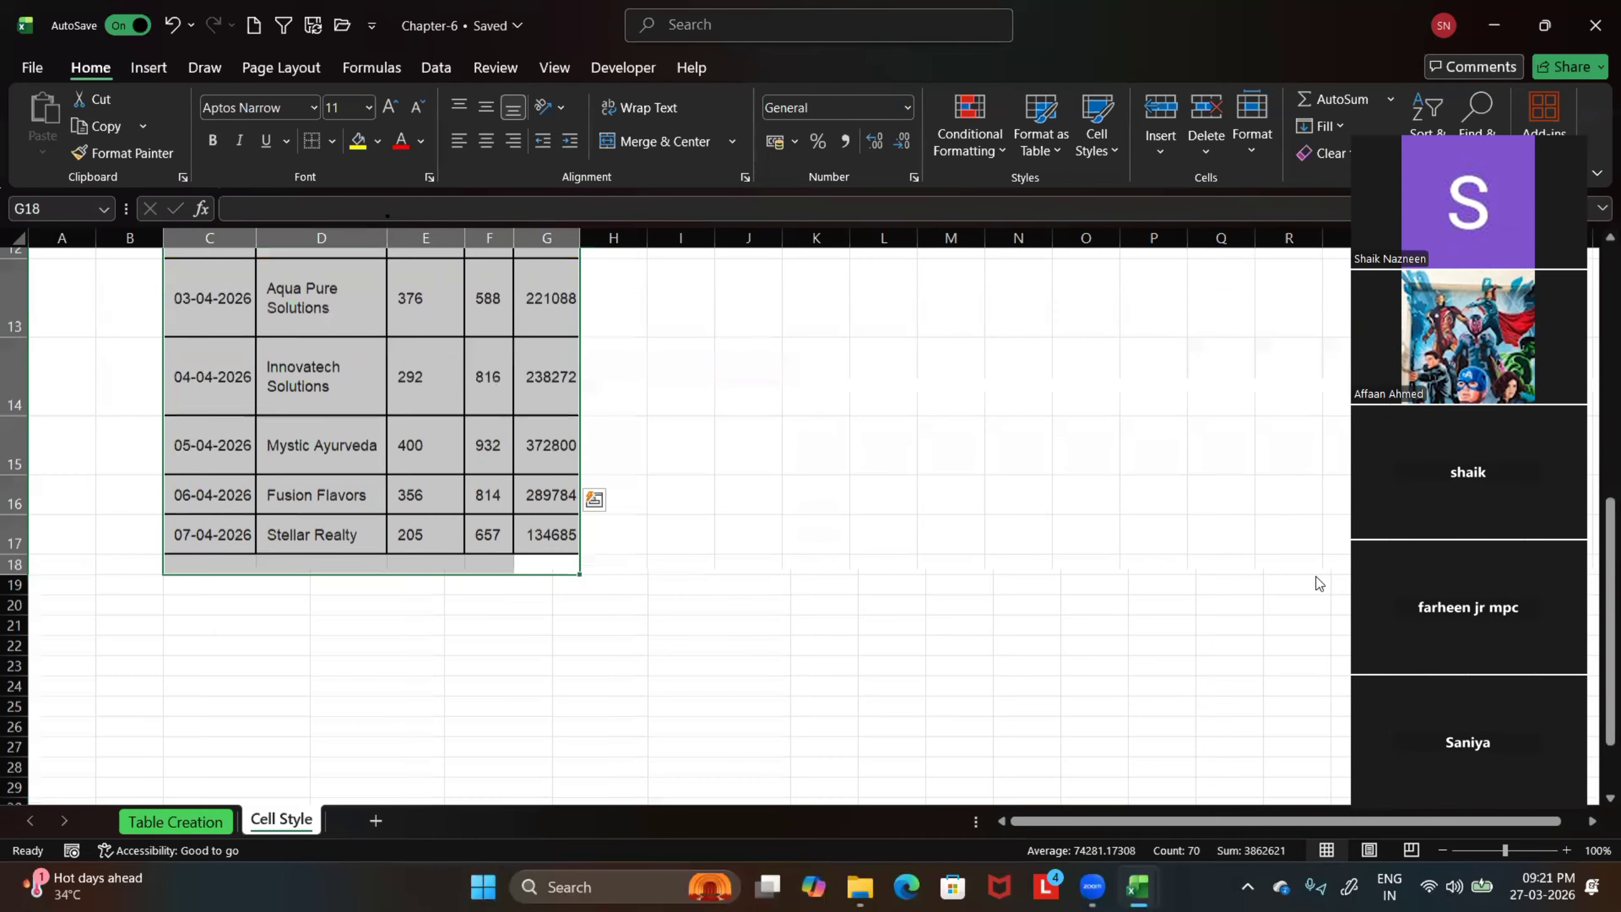
# Autofit the row heights of the selected range C2:G18
pyautogui.scroll(5, 1313, 577)
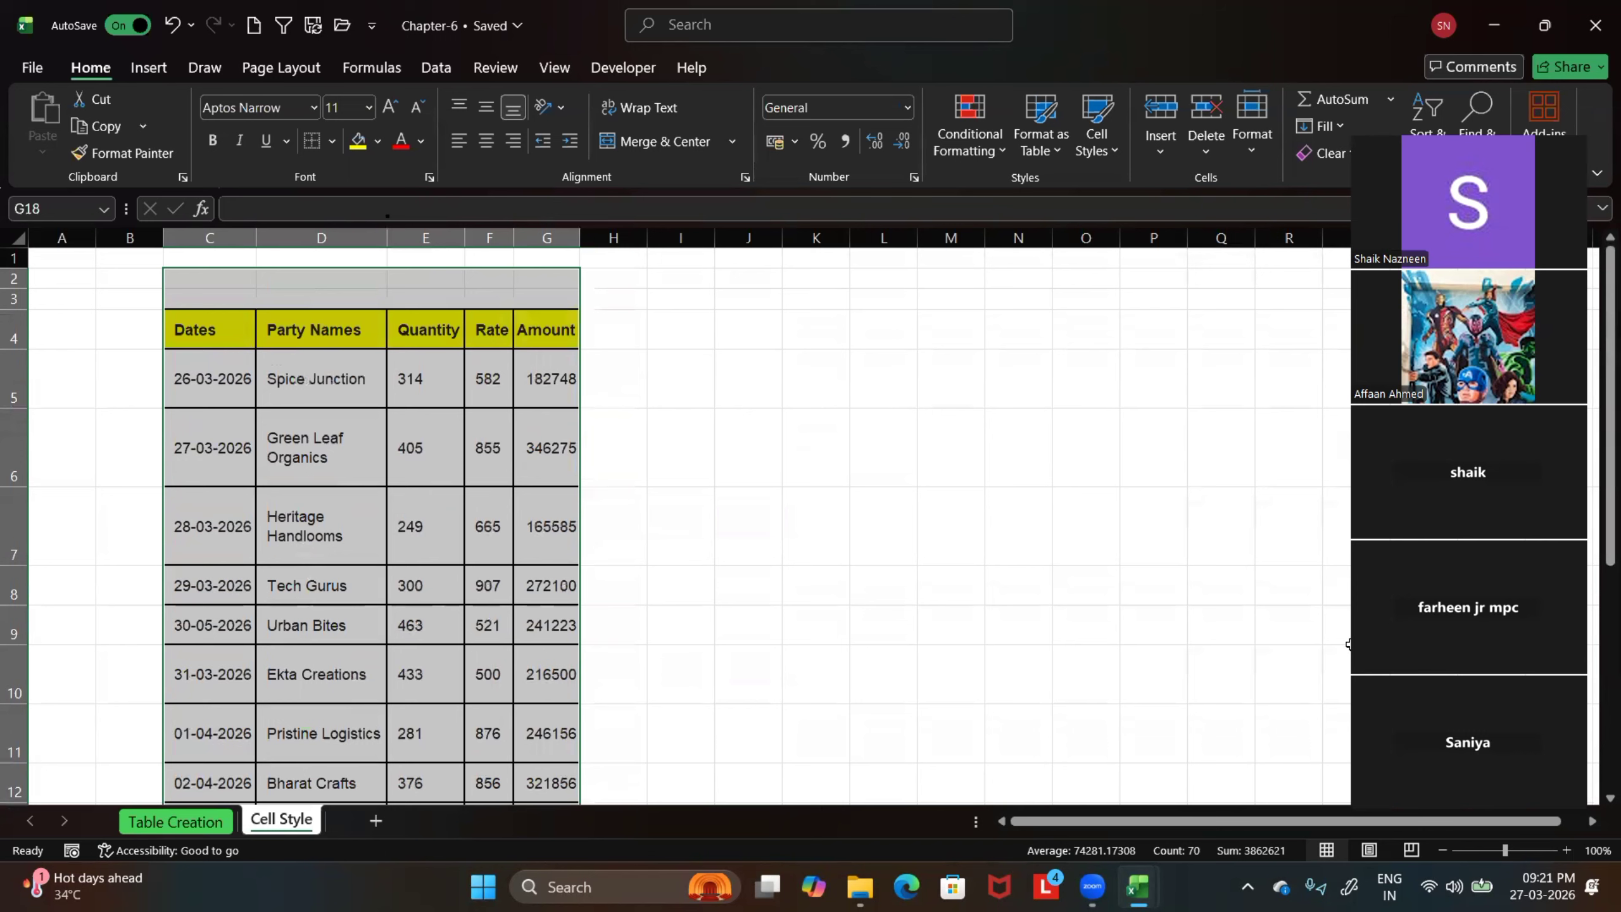
pyautogui.press('alt')
pyautogui.press('h')
pyautogui.press('o')
pyautogui.press('a')
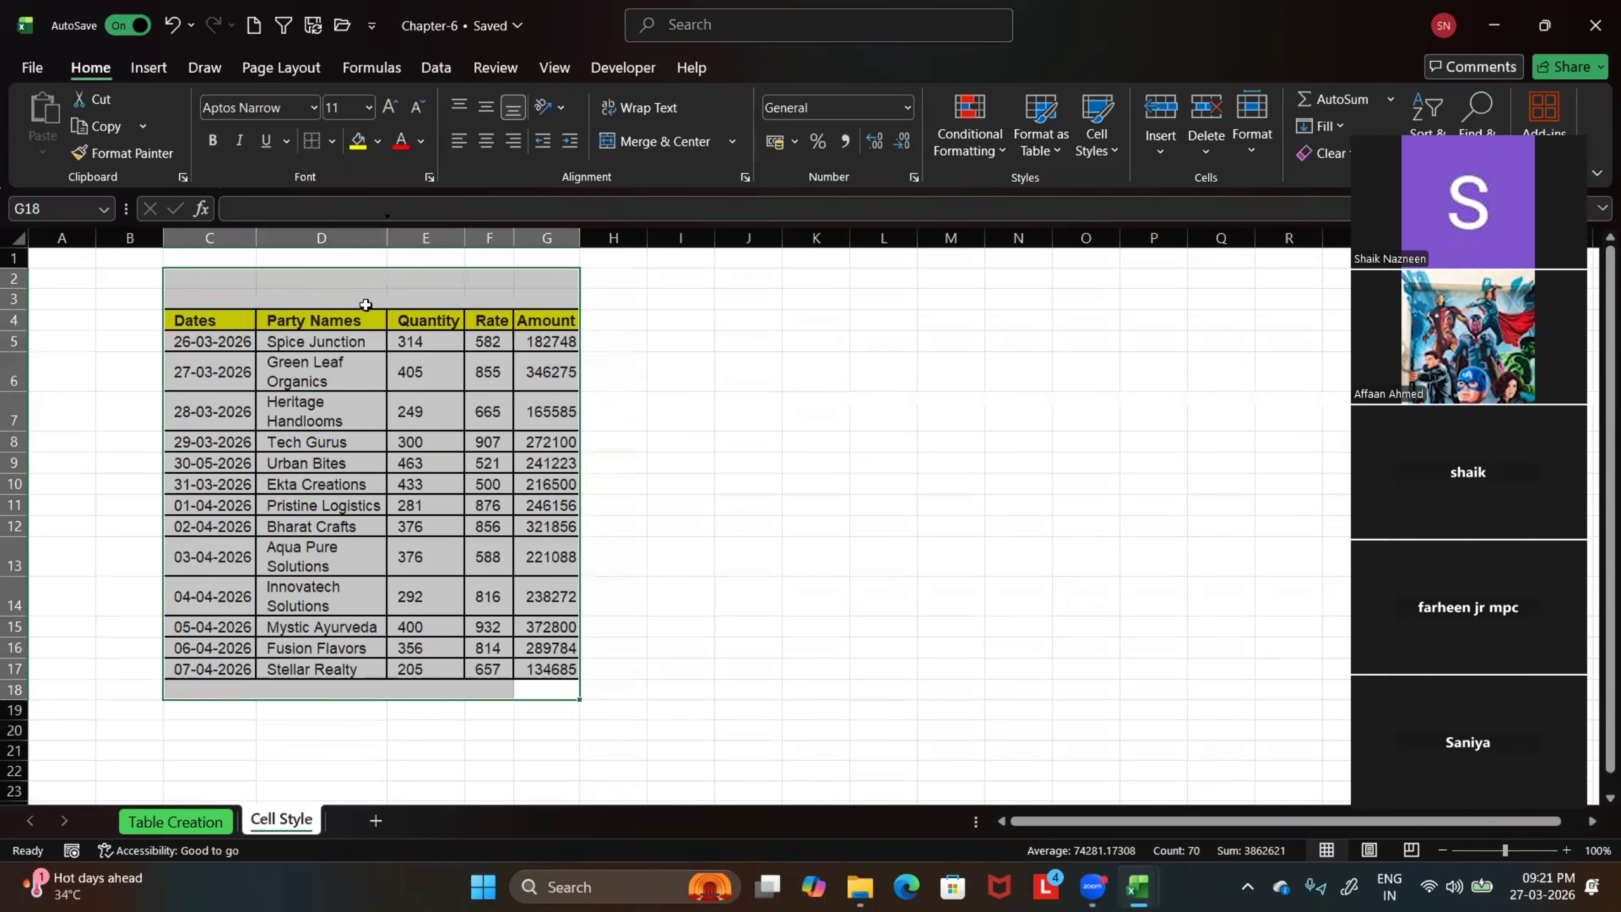
# Widen columns C to G of the sales data on the Cell Style sheet so each entry fits on one line
pyautogui.doubleClick(385, 238)
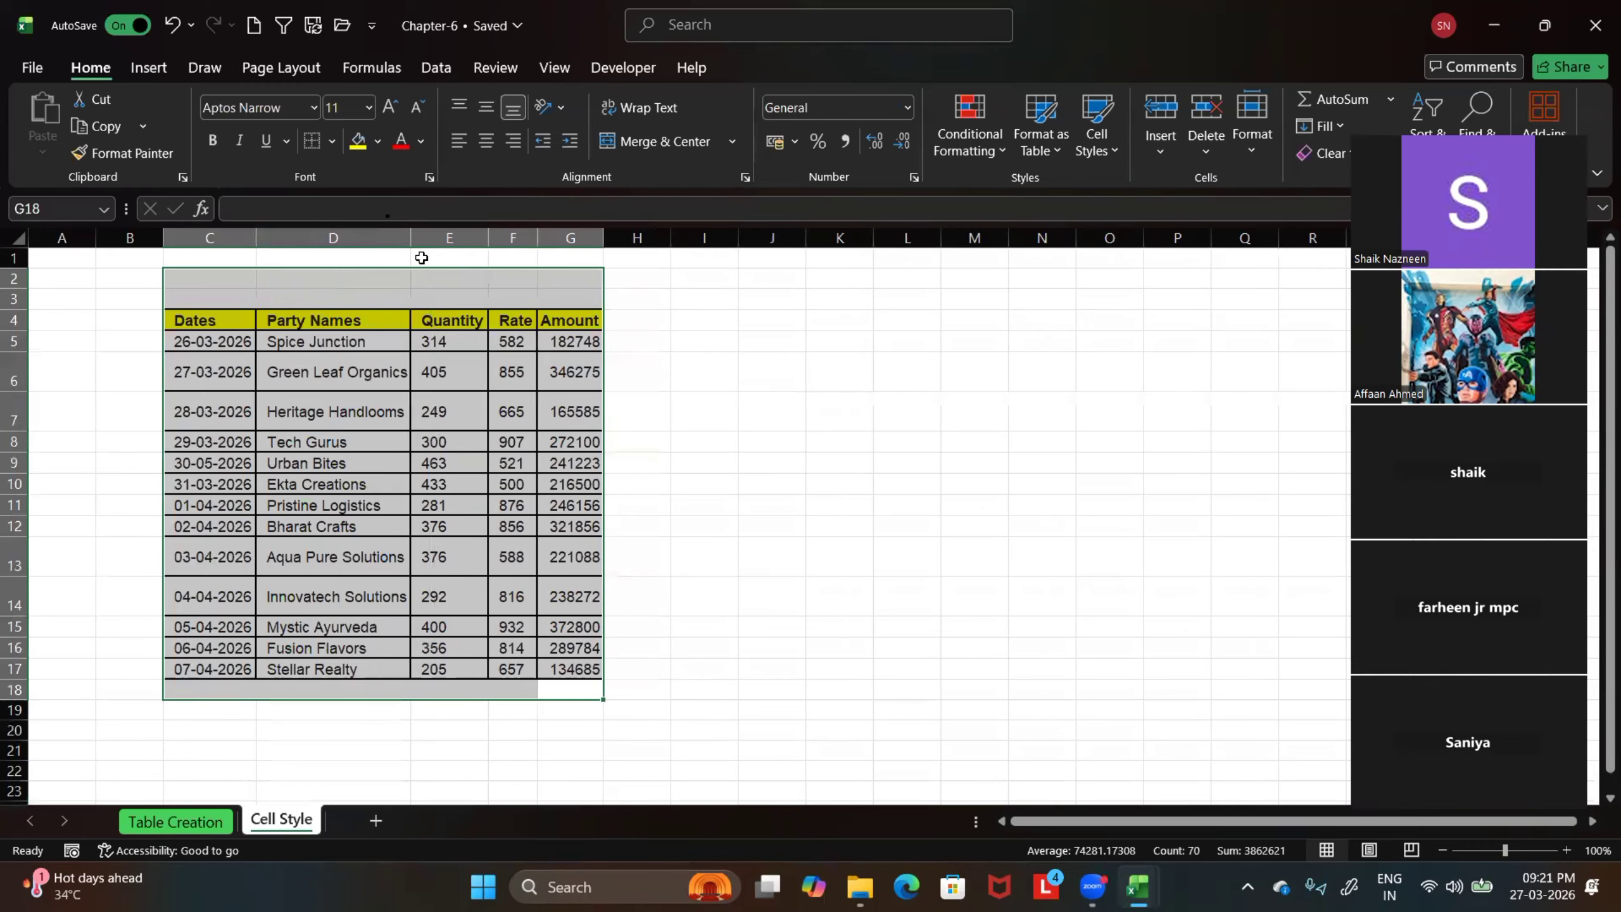
pyautogui.moveTo(421, 258); pyautogui.dragTo(436, 256)
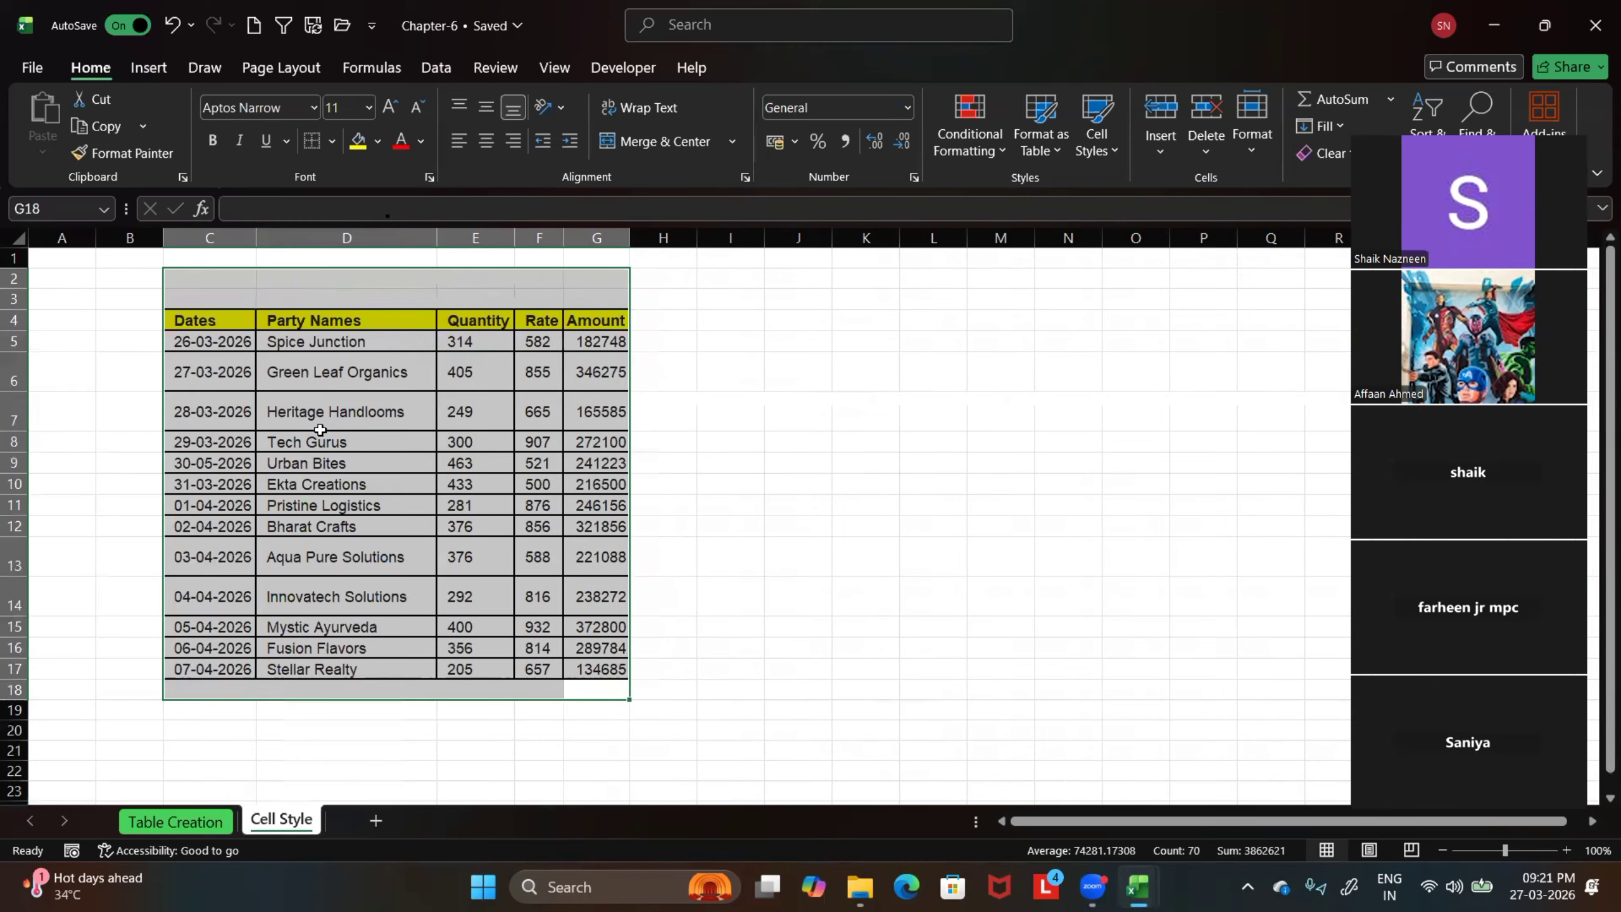
pyautogui.moveTo(566, 238); pyautogui.dragTo(697, 241)
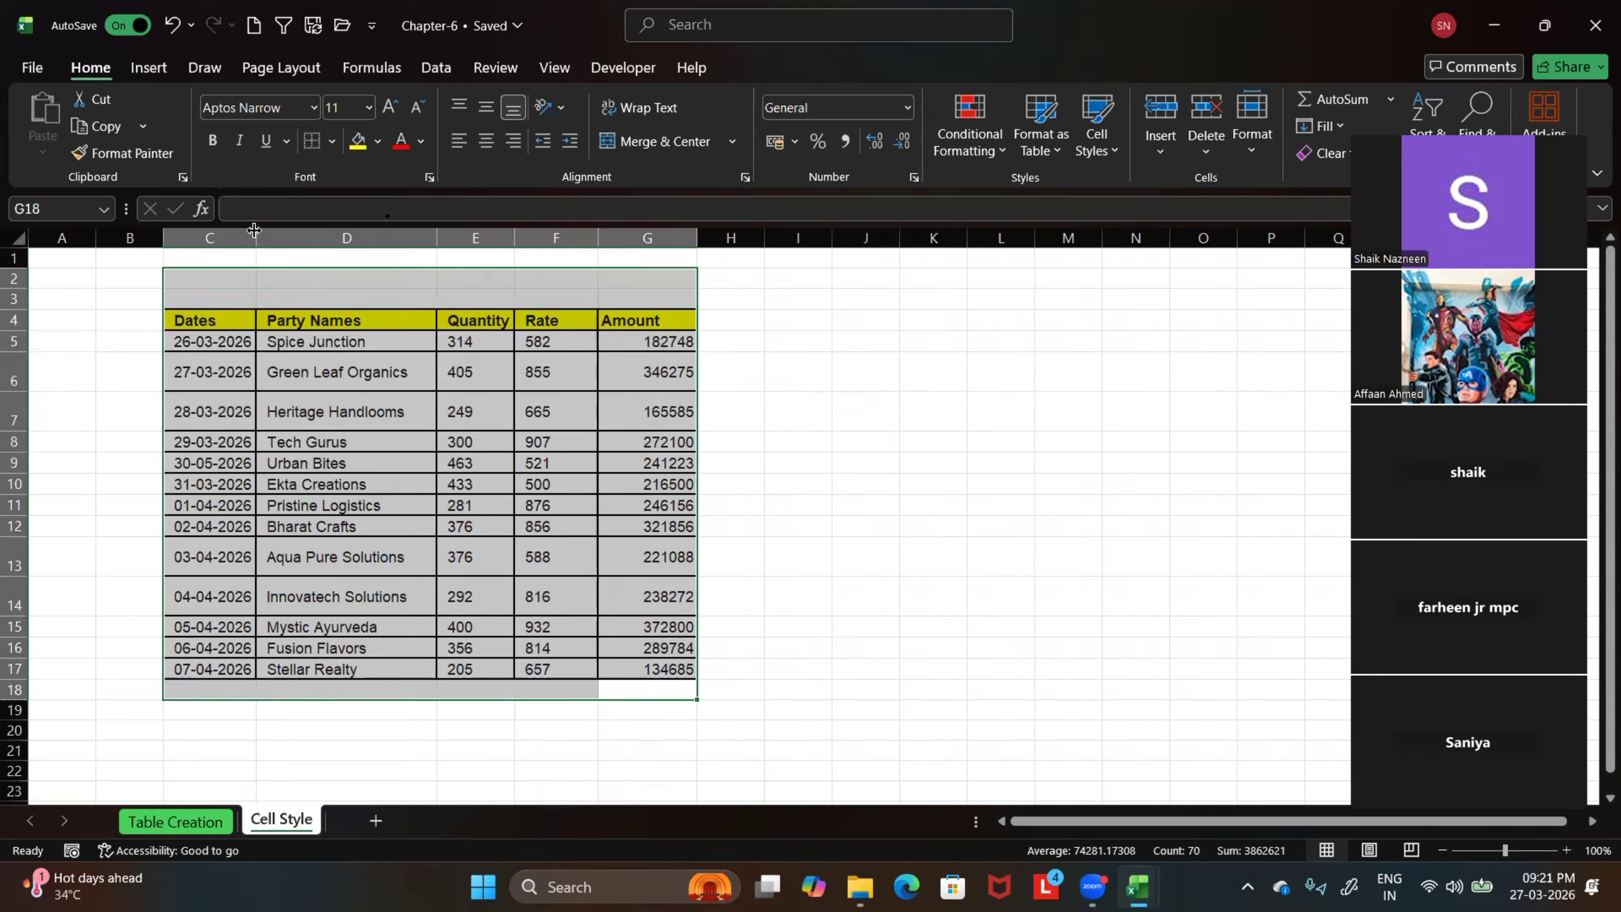
pyautogui.moveTo(256, 238); pyautogui.dragTo(293, 240)
pyautogui.click(927, 463)
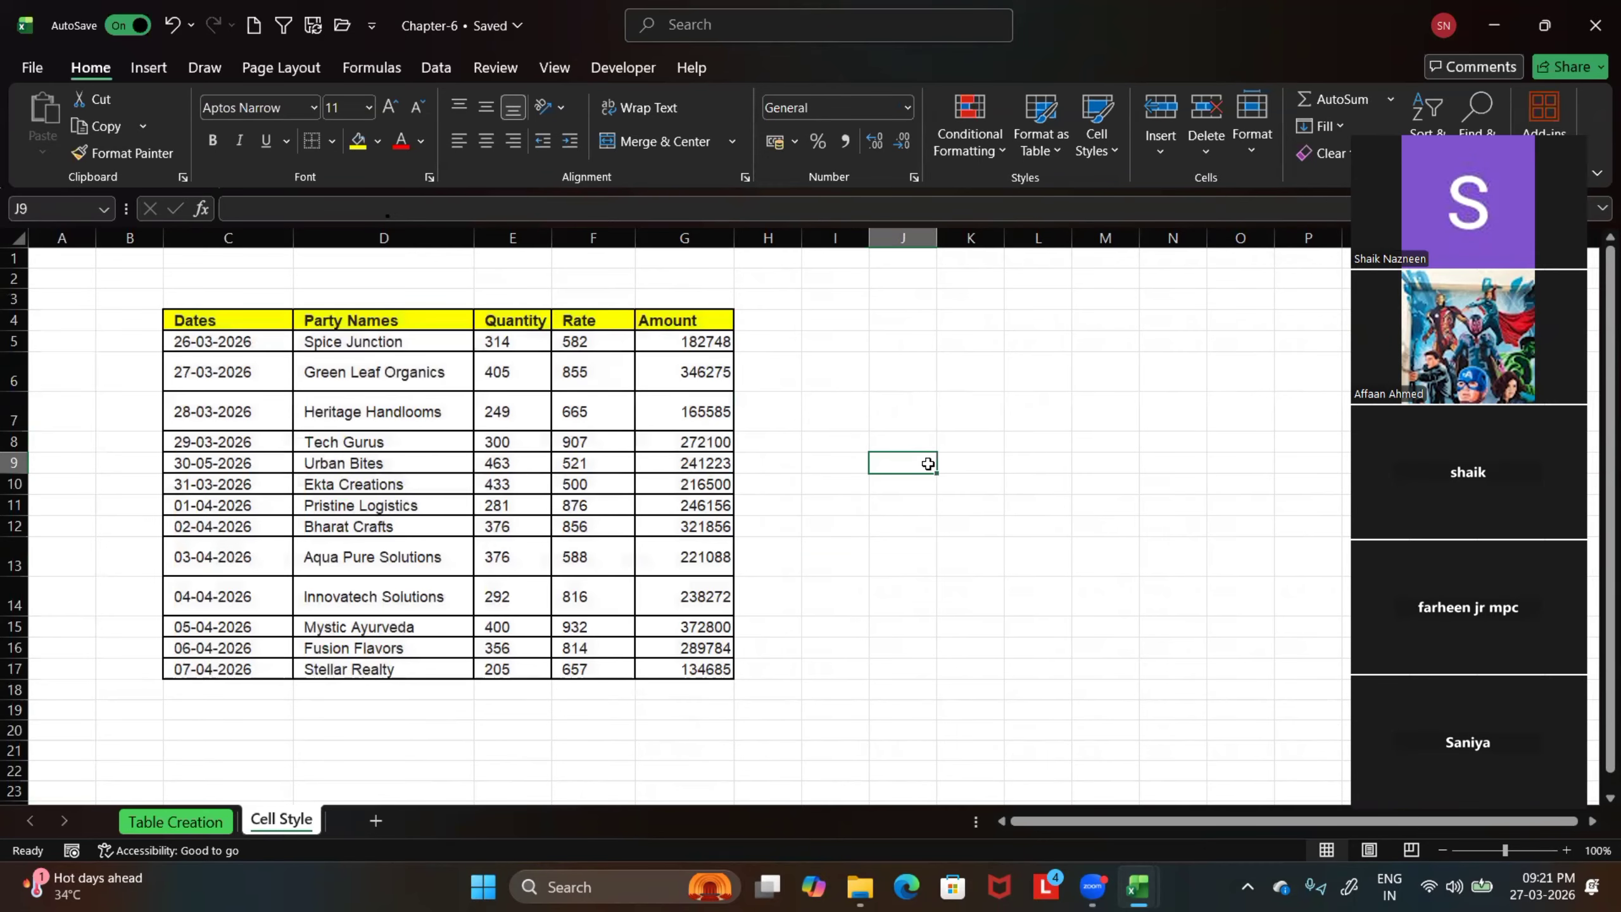
# Remove the yellow fill from the header row C4:G4 of the sales data
pyautogui.click(290, 319)
pyautogui.moveTo(296, 319); pyautogui.dragTo(680, 319)
pyautogui.click(378, 142)
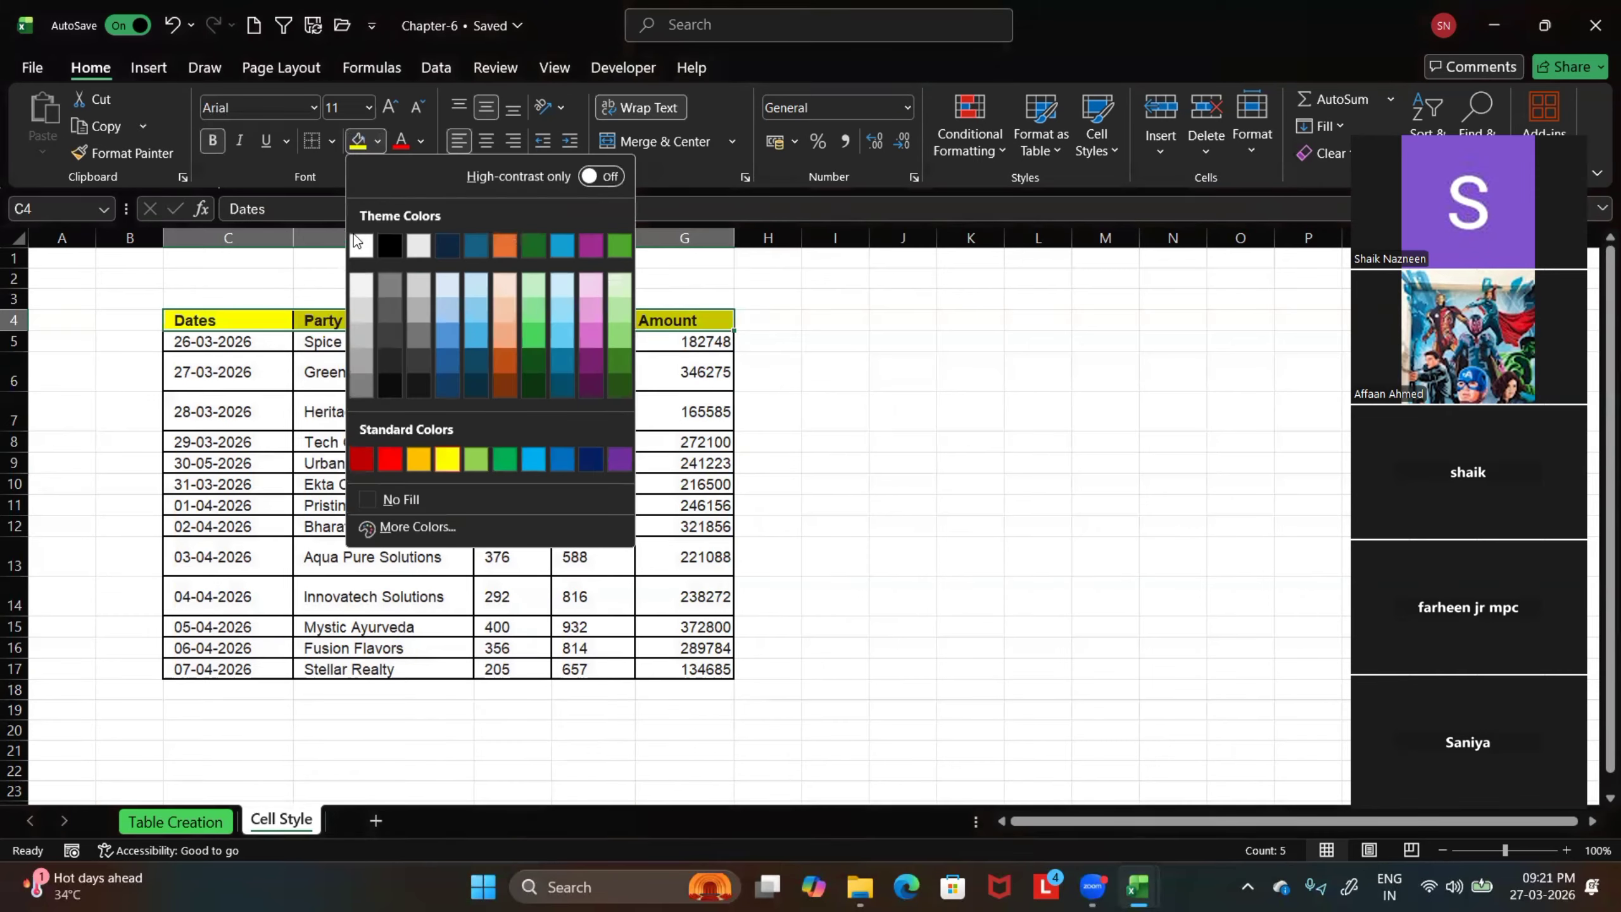
pyautogui.click(397, 496)
pyautogui.click(970, 463)
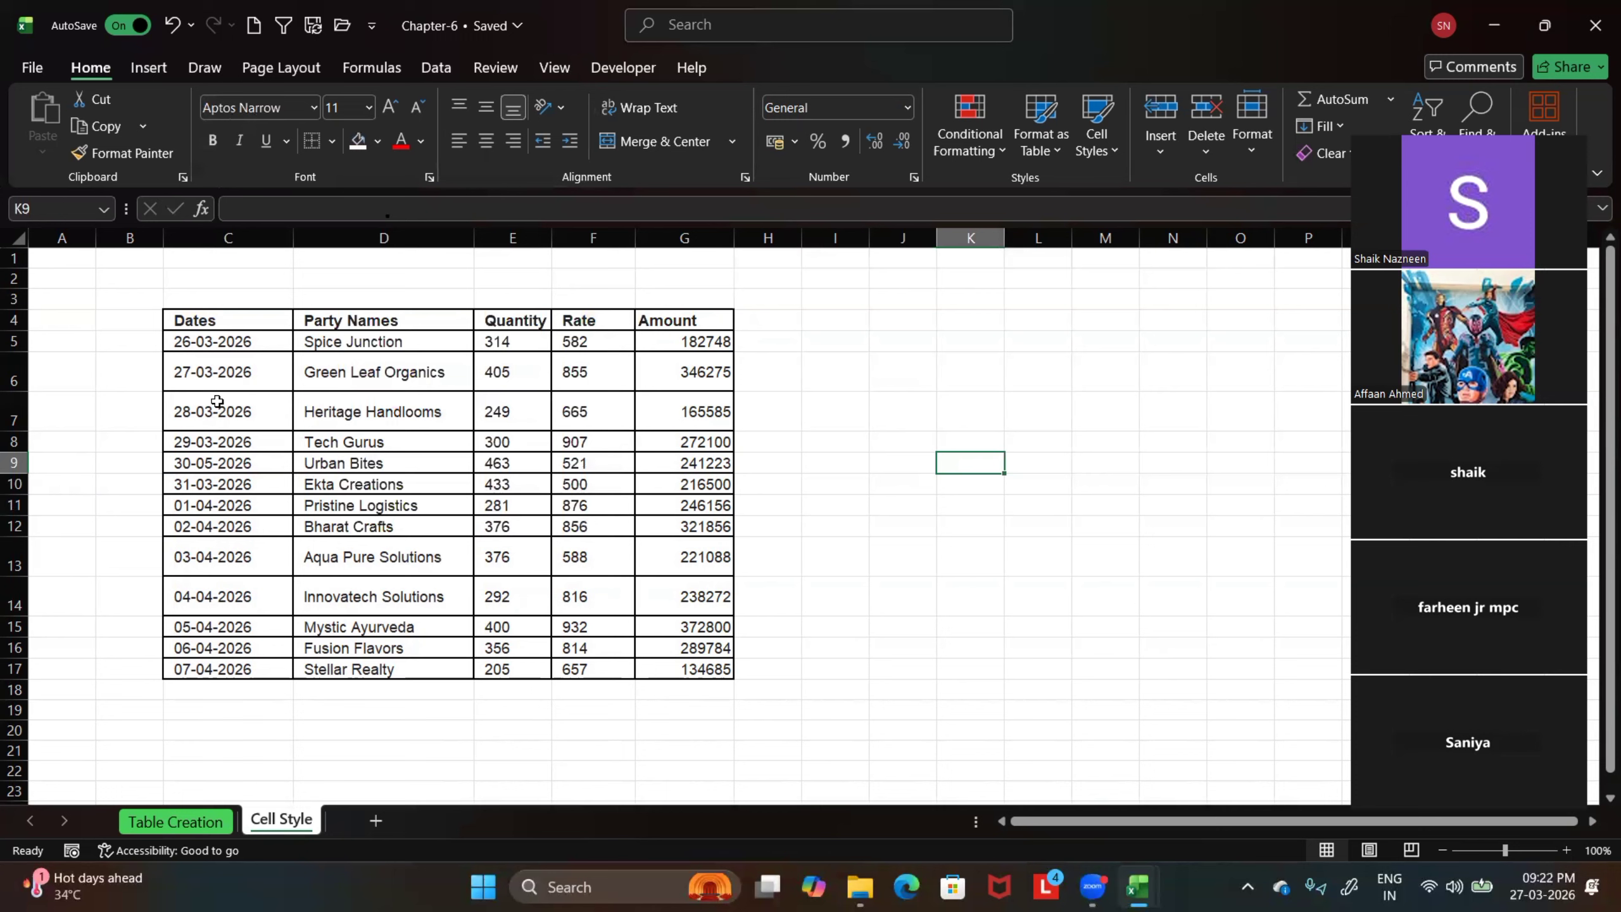
# Apply the Explanatory Text cell style to the whole sales data range C4:G17
pyautogui.moveTo(193, 319); pyautogui.dragTo(709, 671)
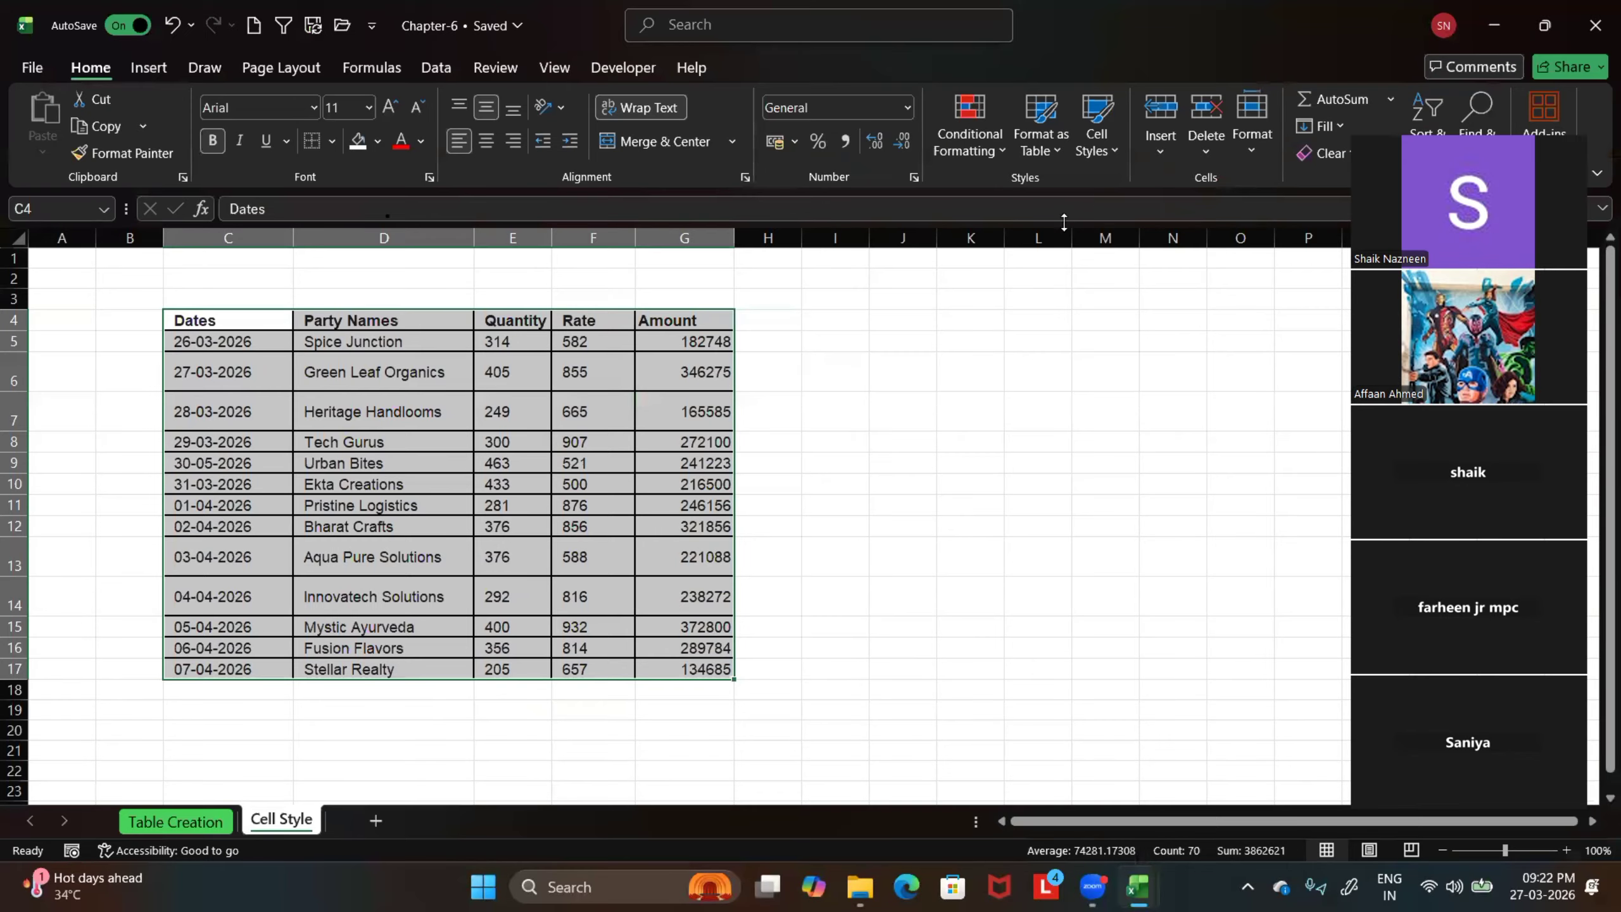
pyautogui.click(1108, 148)
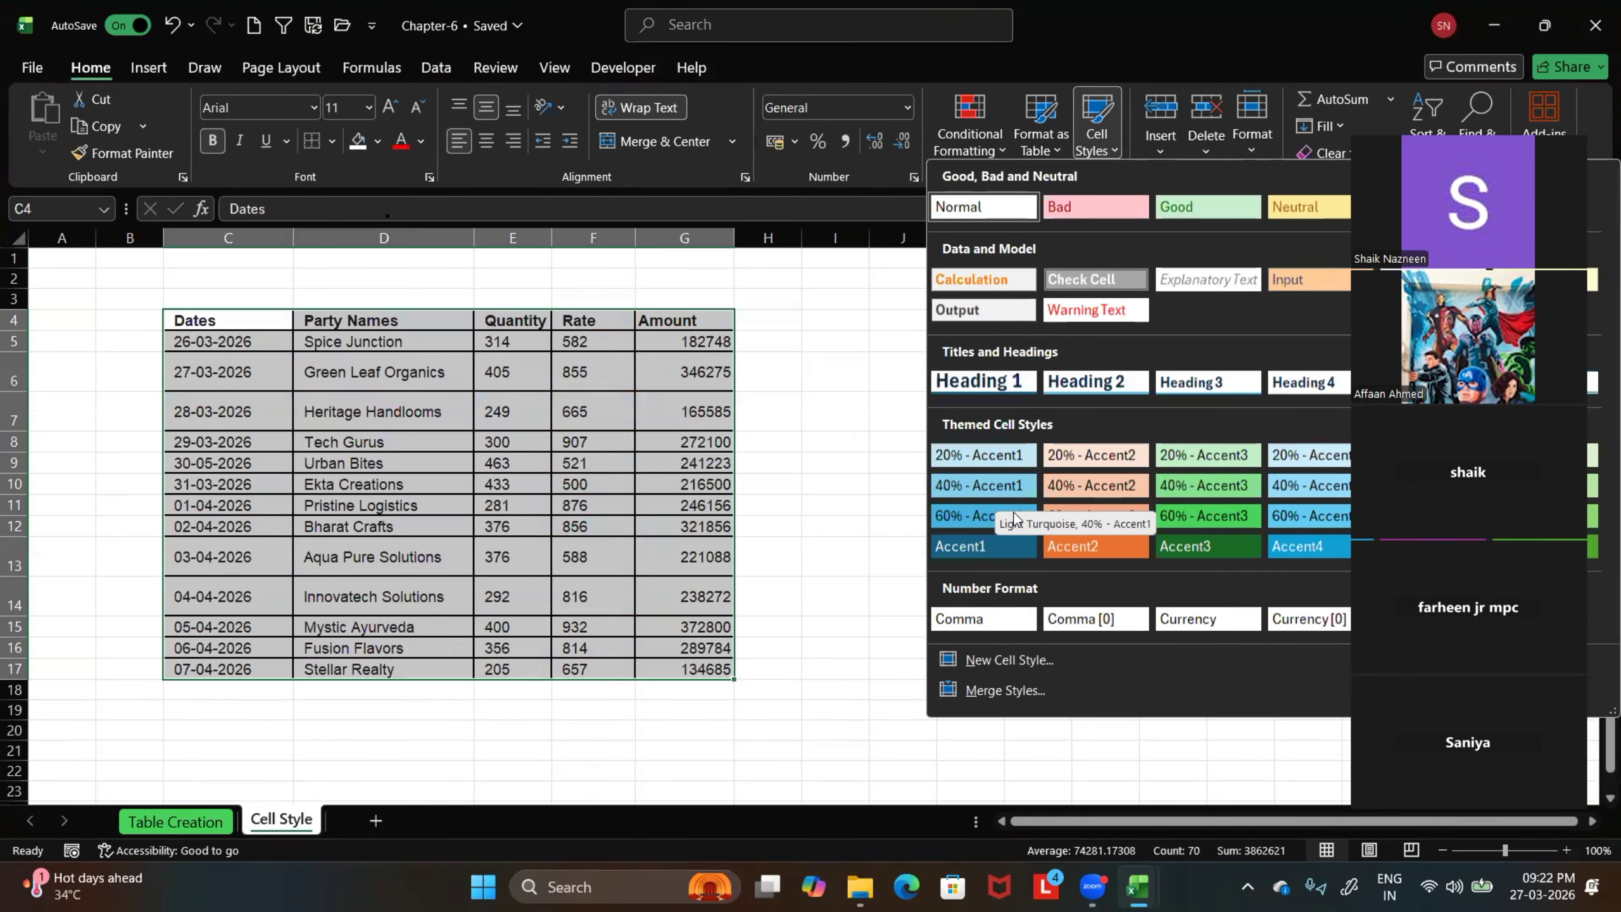
pyautogui.click(1218, 283)
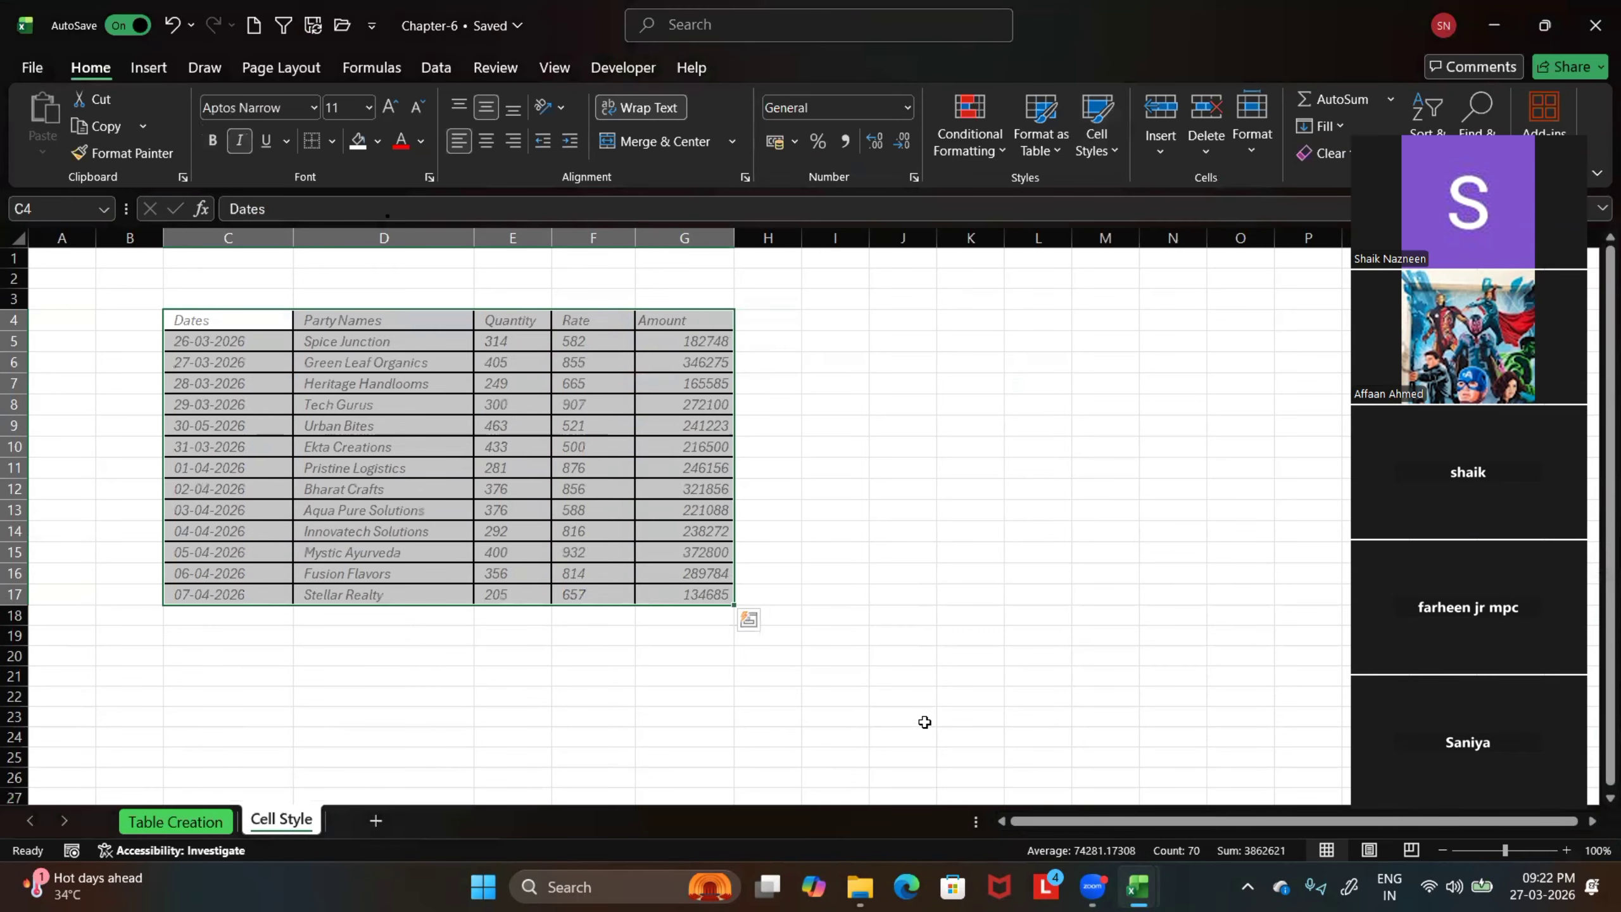
pyautogui.click(922, 656)
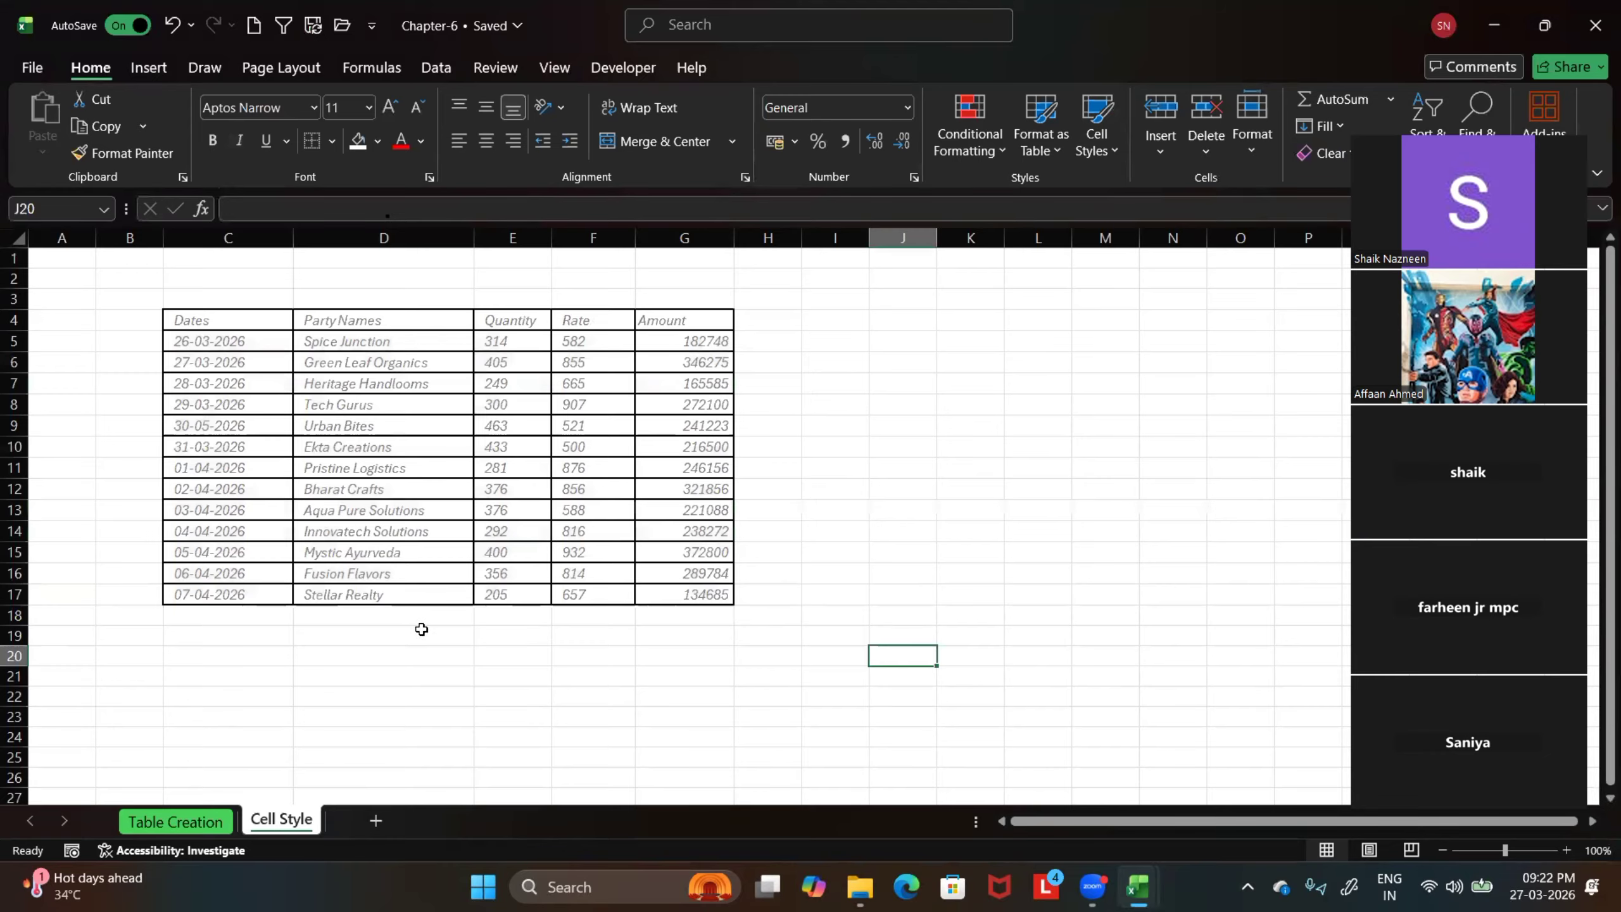
pyautogui.scroll(1, 425, 628)
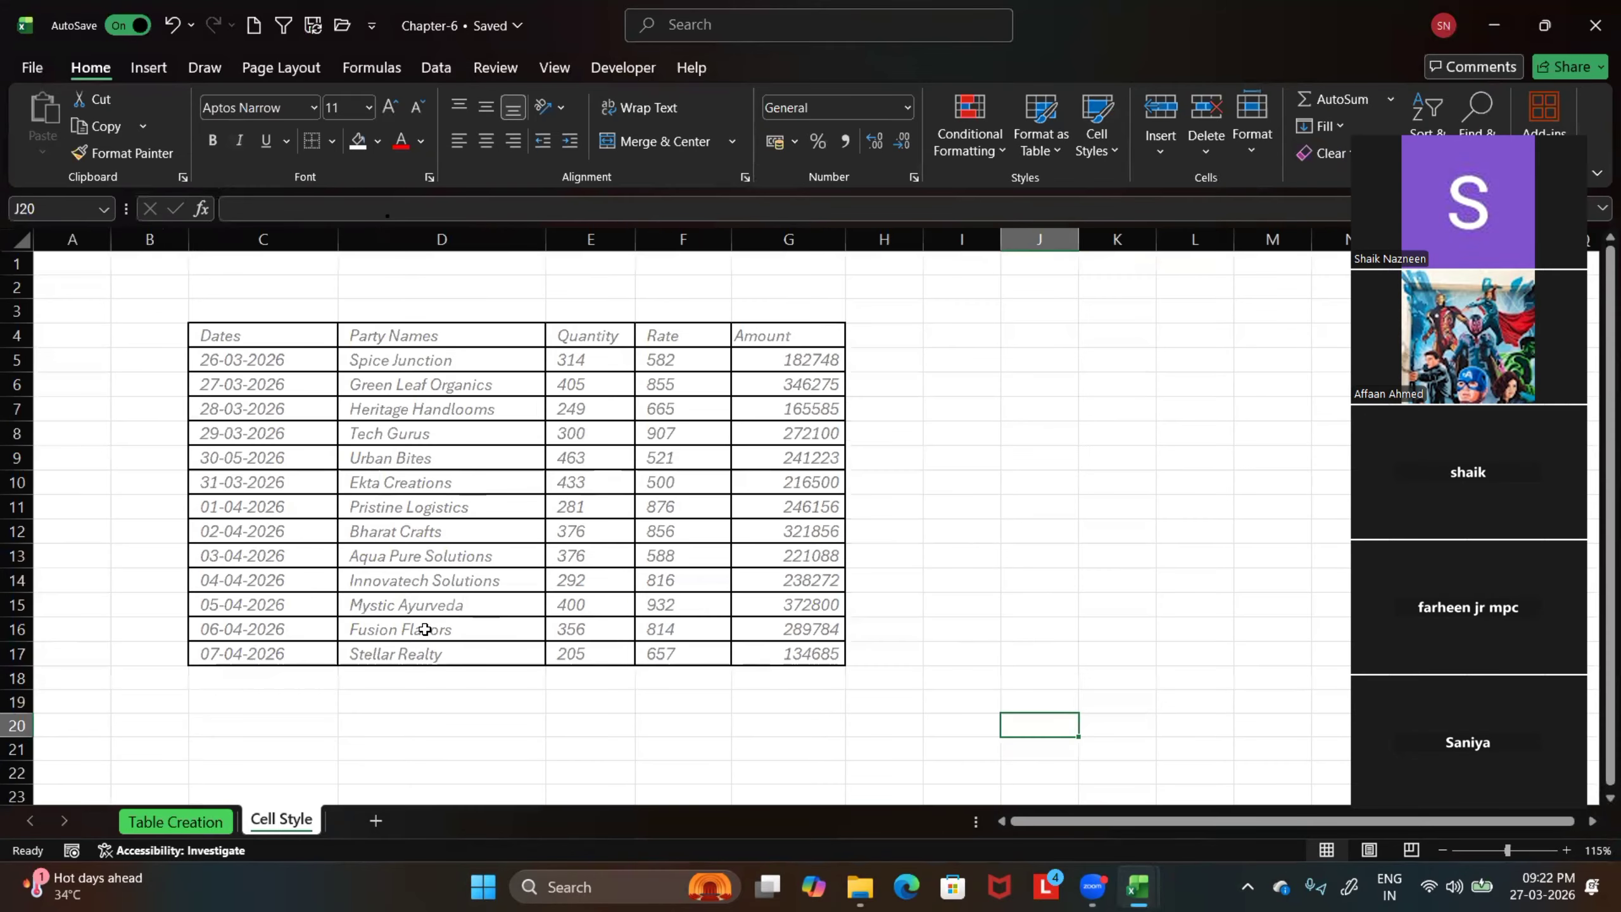
pyautogui.scroll(1, 412, 623)
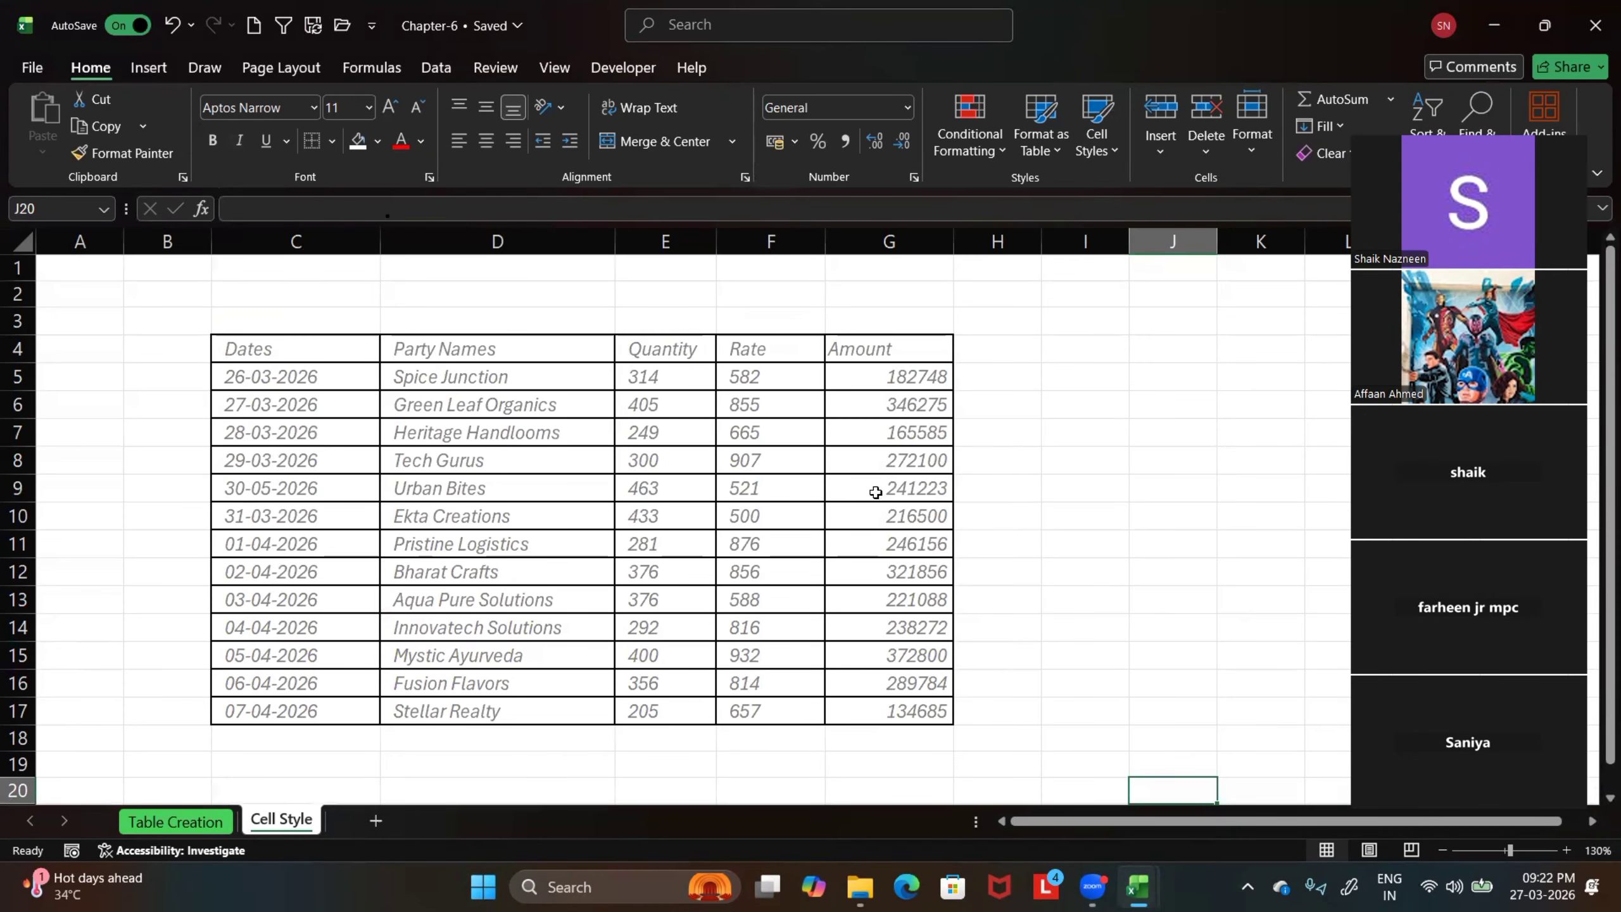
# Select the sales data C4:G17 again and reapply the Explanatory Text cell style to it
pyautogui.moveTo(259, 352); pyautogui.dragTo(896, 712)
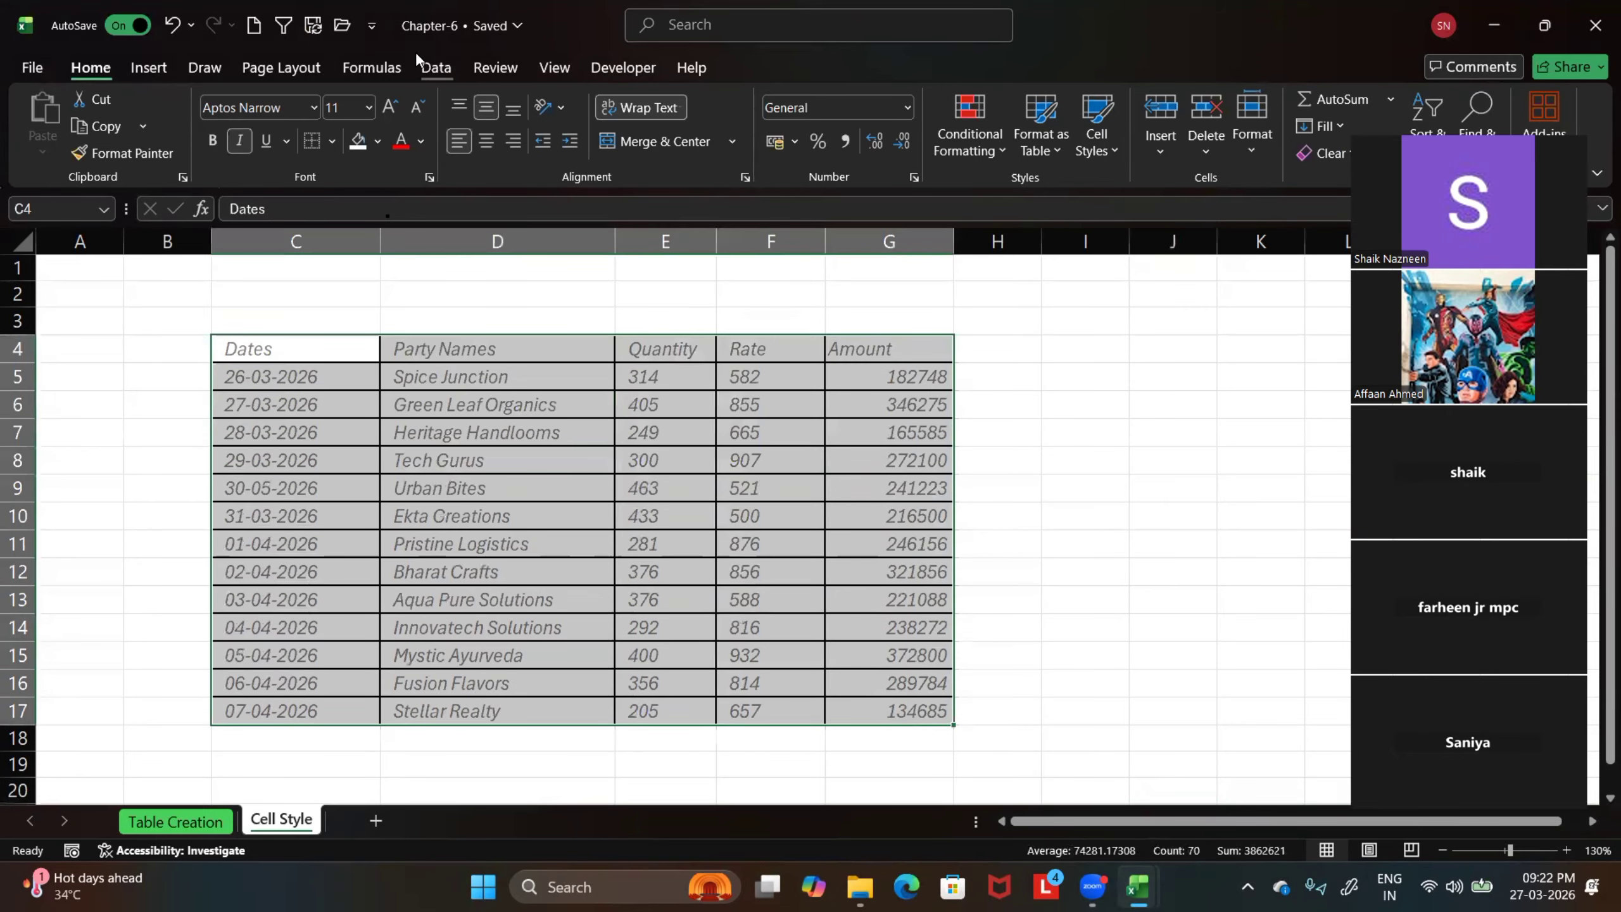
pyautogui.click(1109, 151)
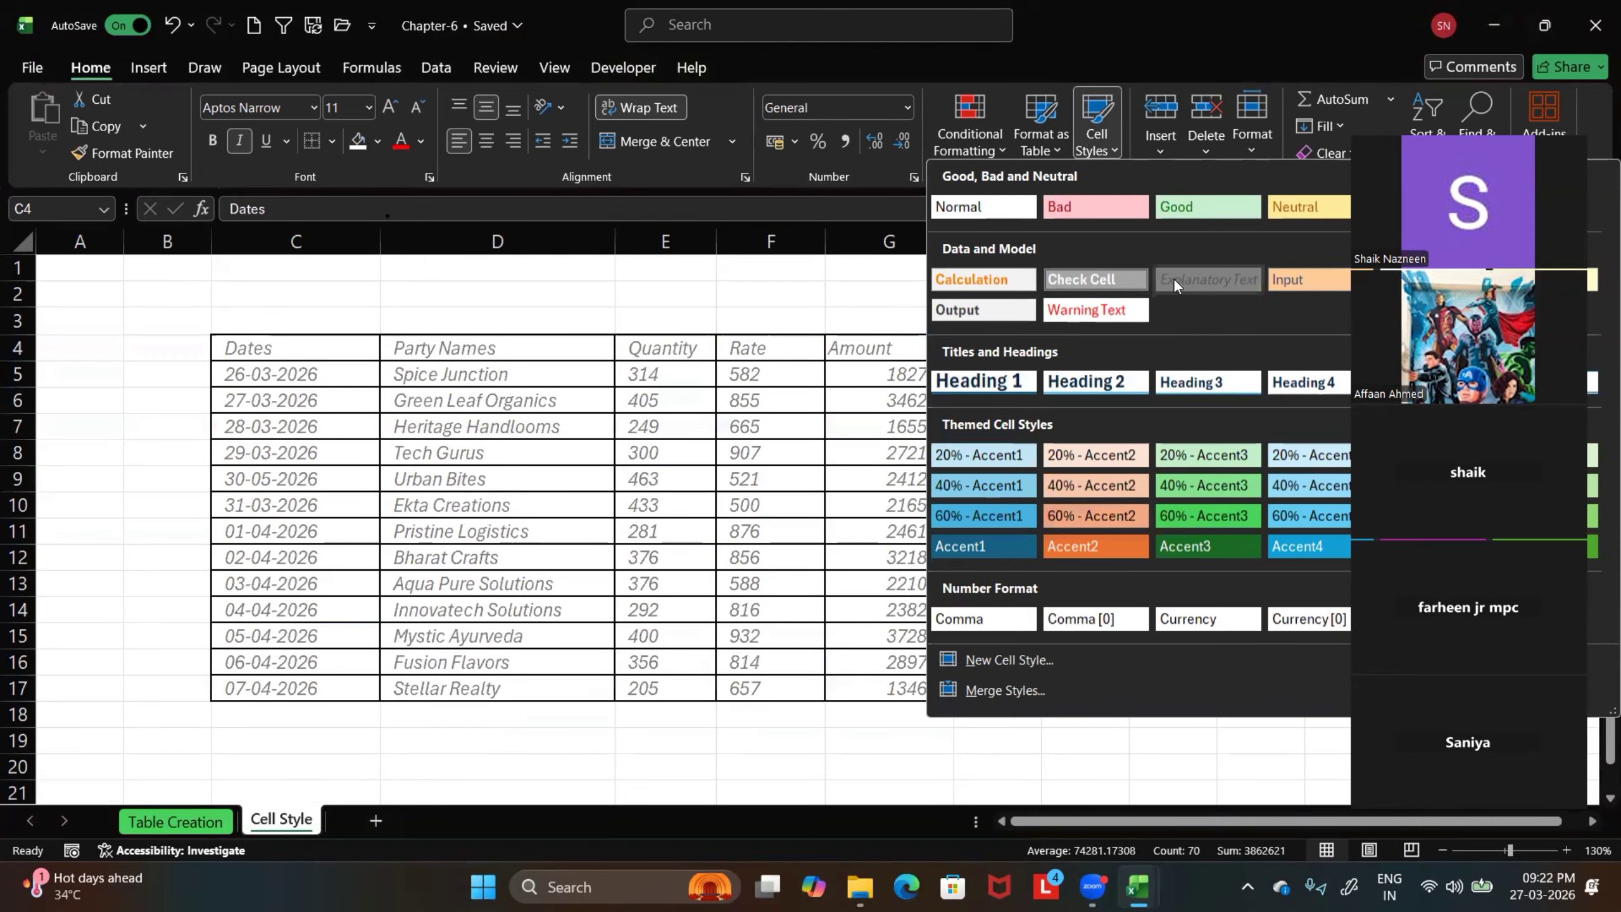
pyautogui.click(1174, 279)
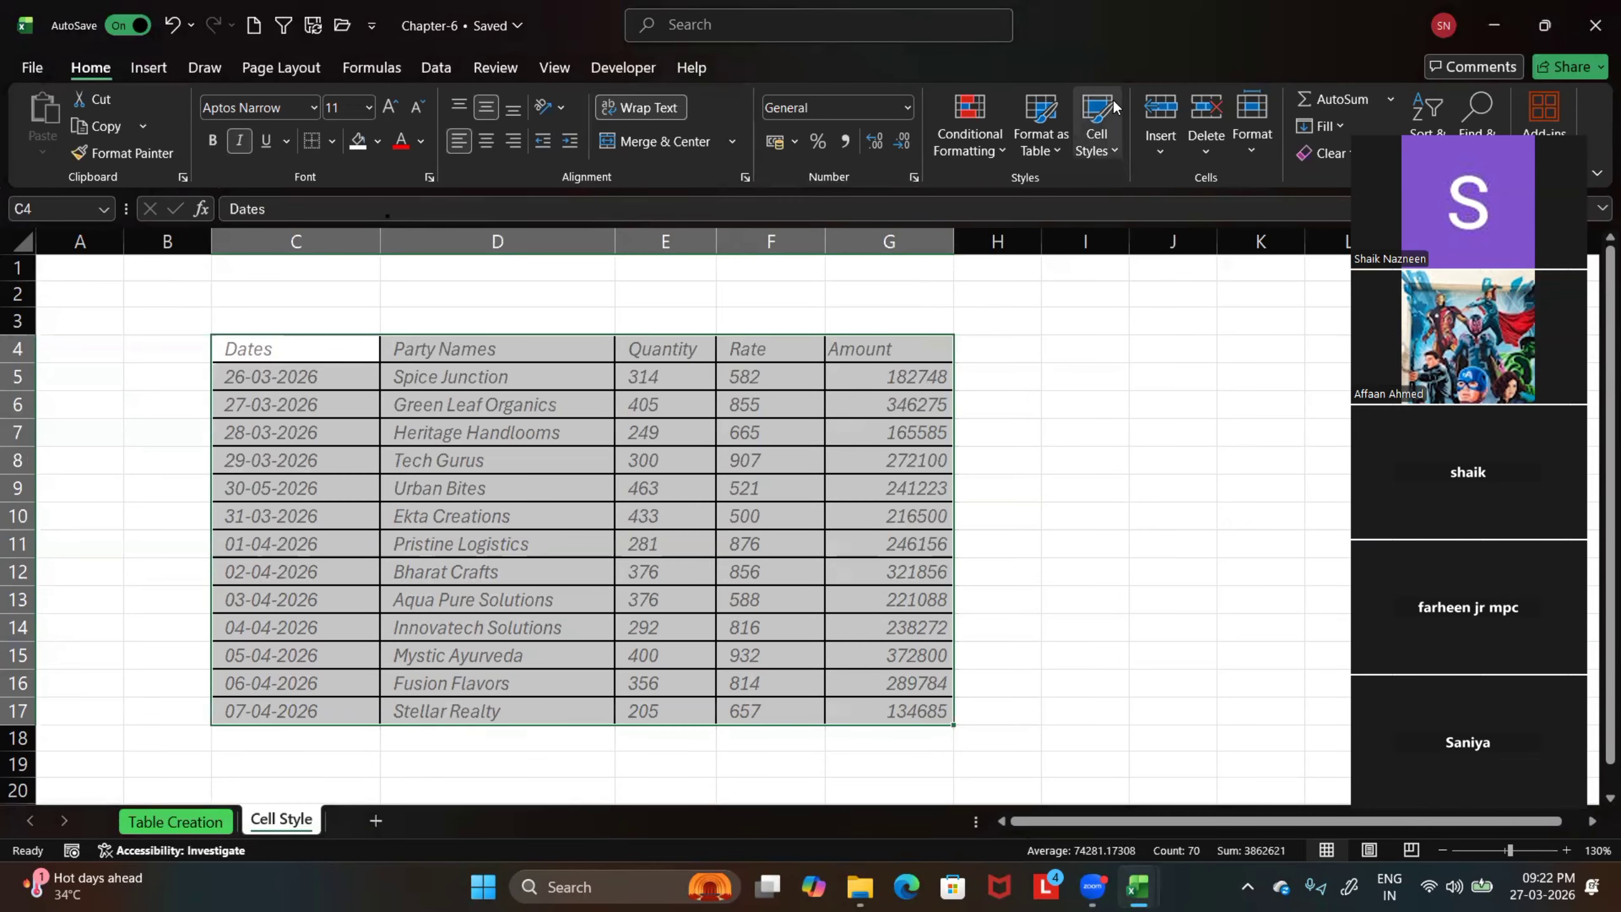
# Open the cell style gallery for the selected sales data C4:G17
pyautogui.click(1112, 152)
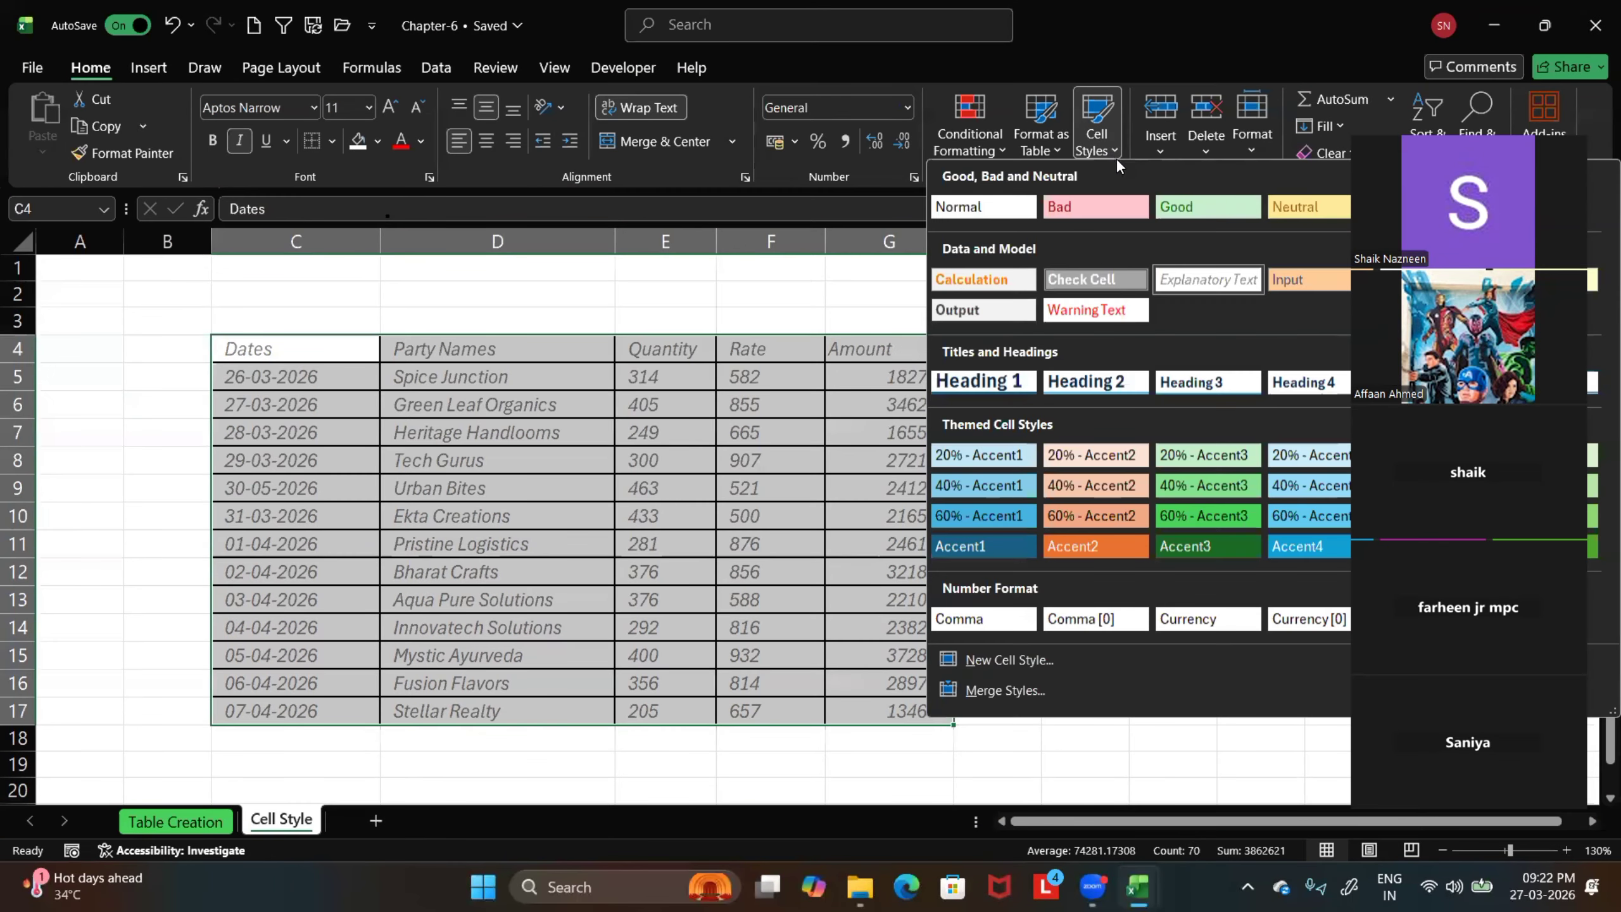
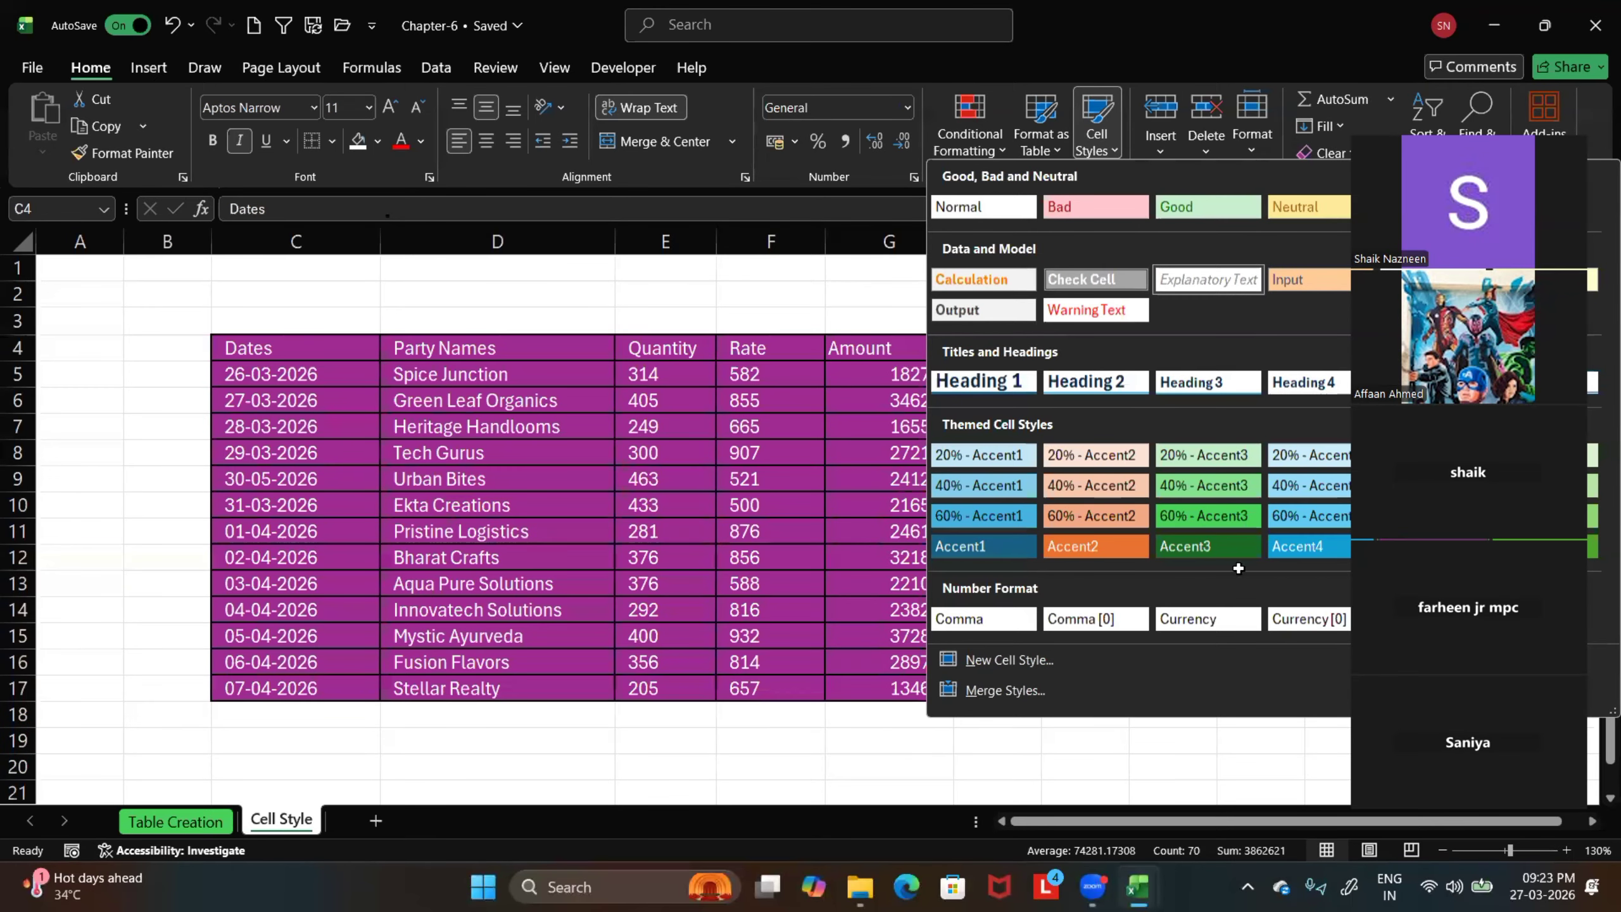
# Leave the cell style gallery and set the workbook's theme colors to Green Yellow
pyautogui.press('Escape')
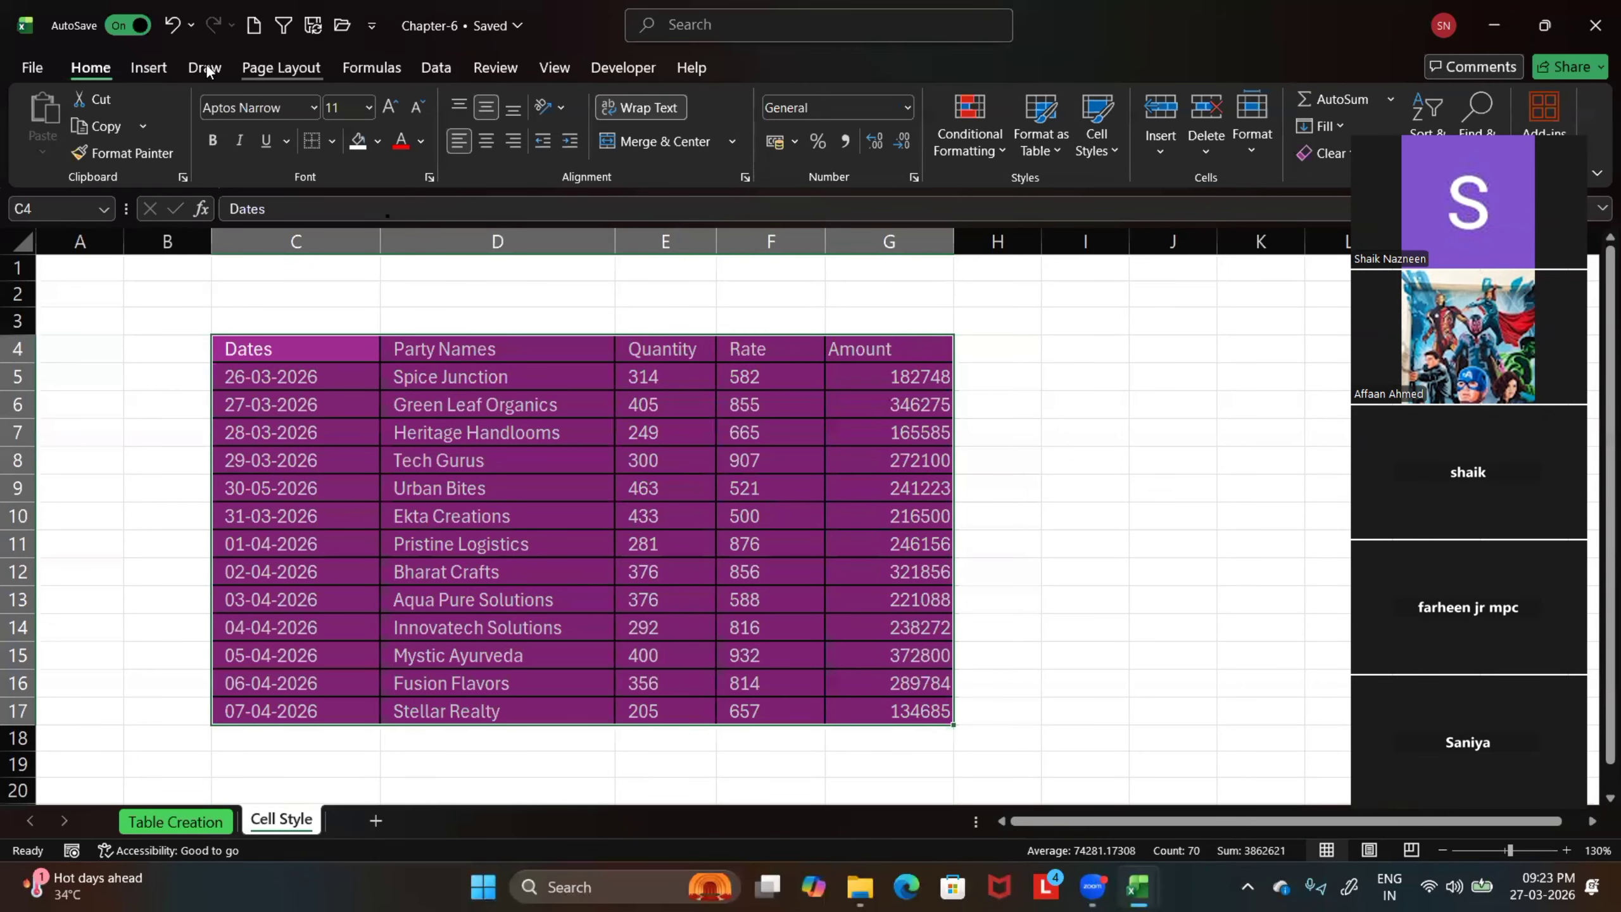
pyautogui.click(280, 67)
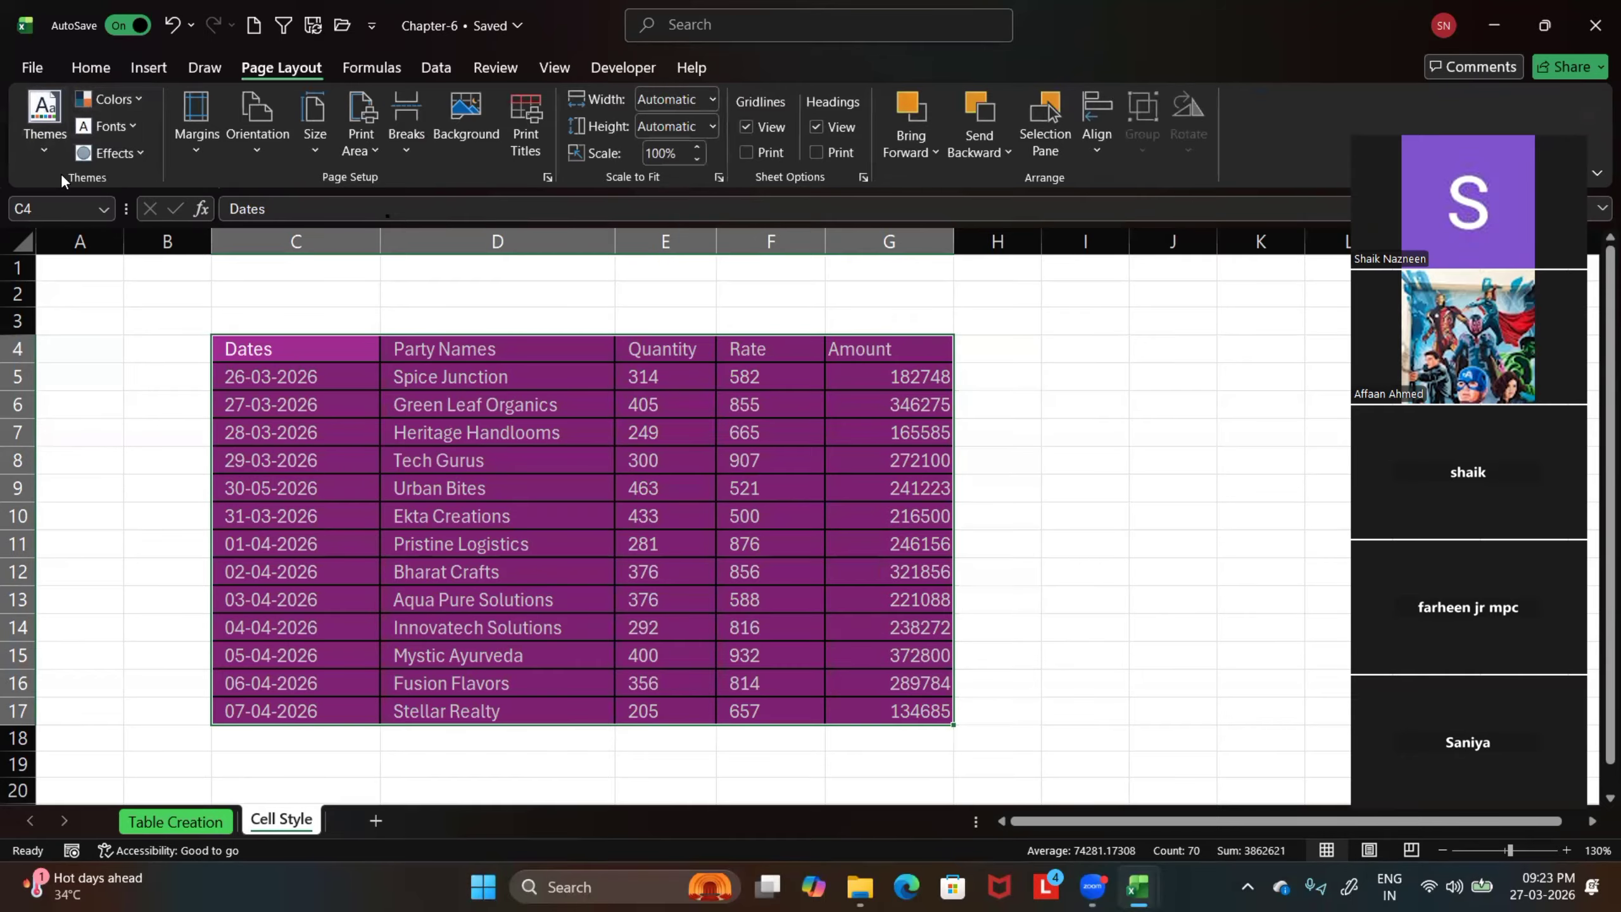
pyautogui.click(139, 95)
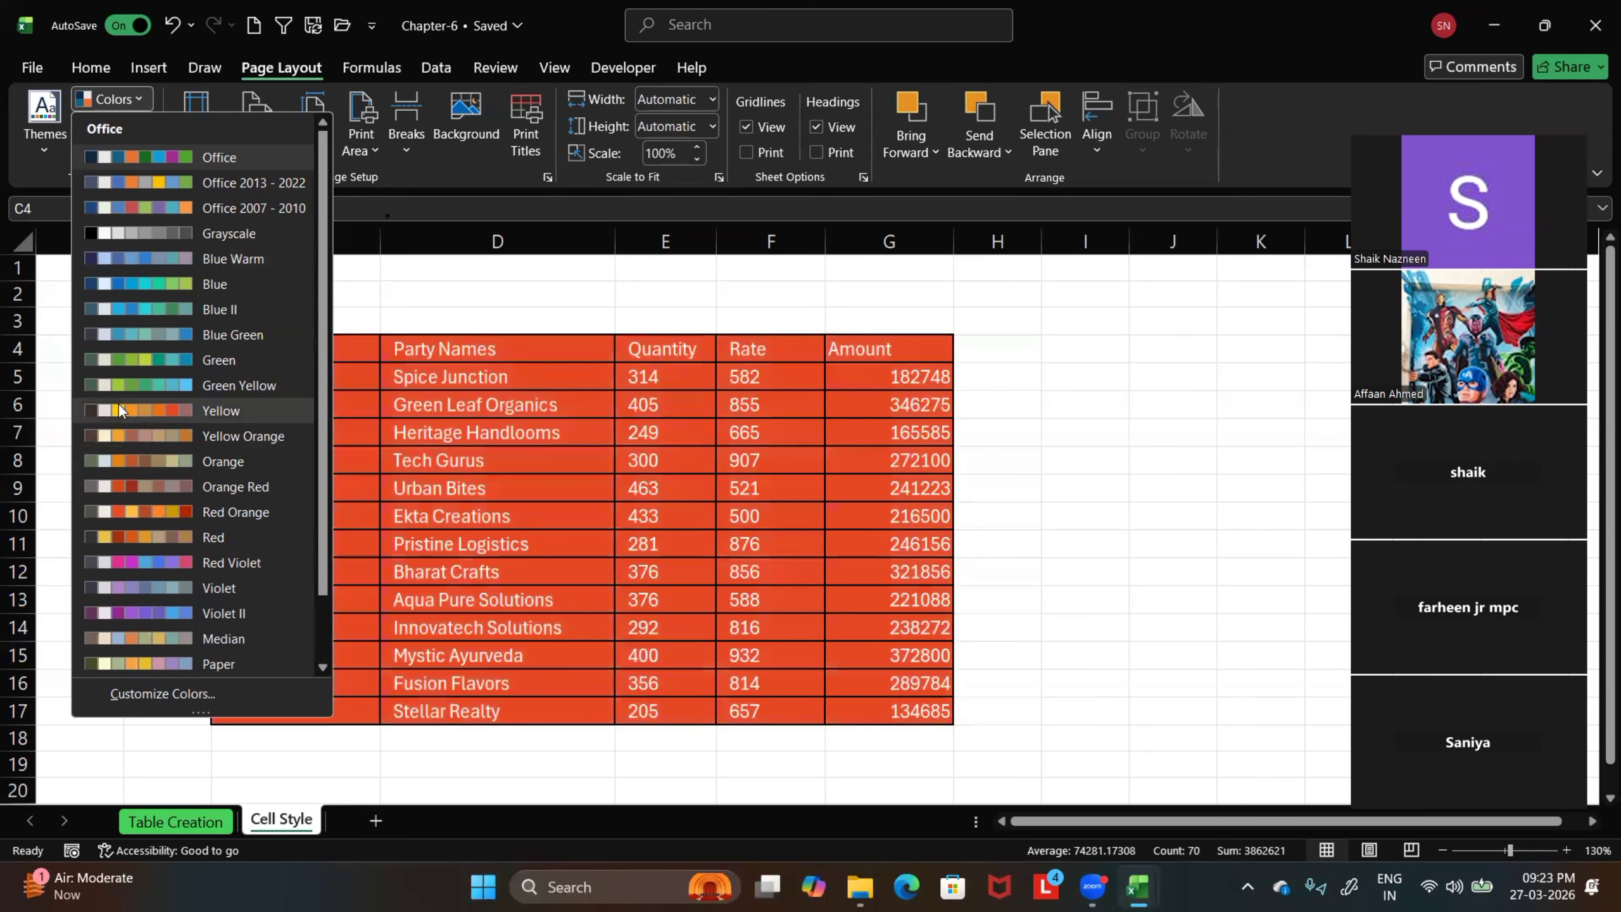
pyautogui.click(141, 381)
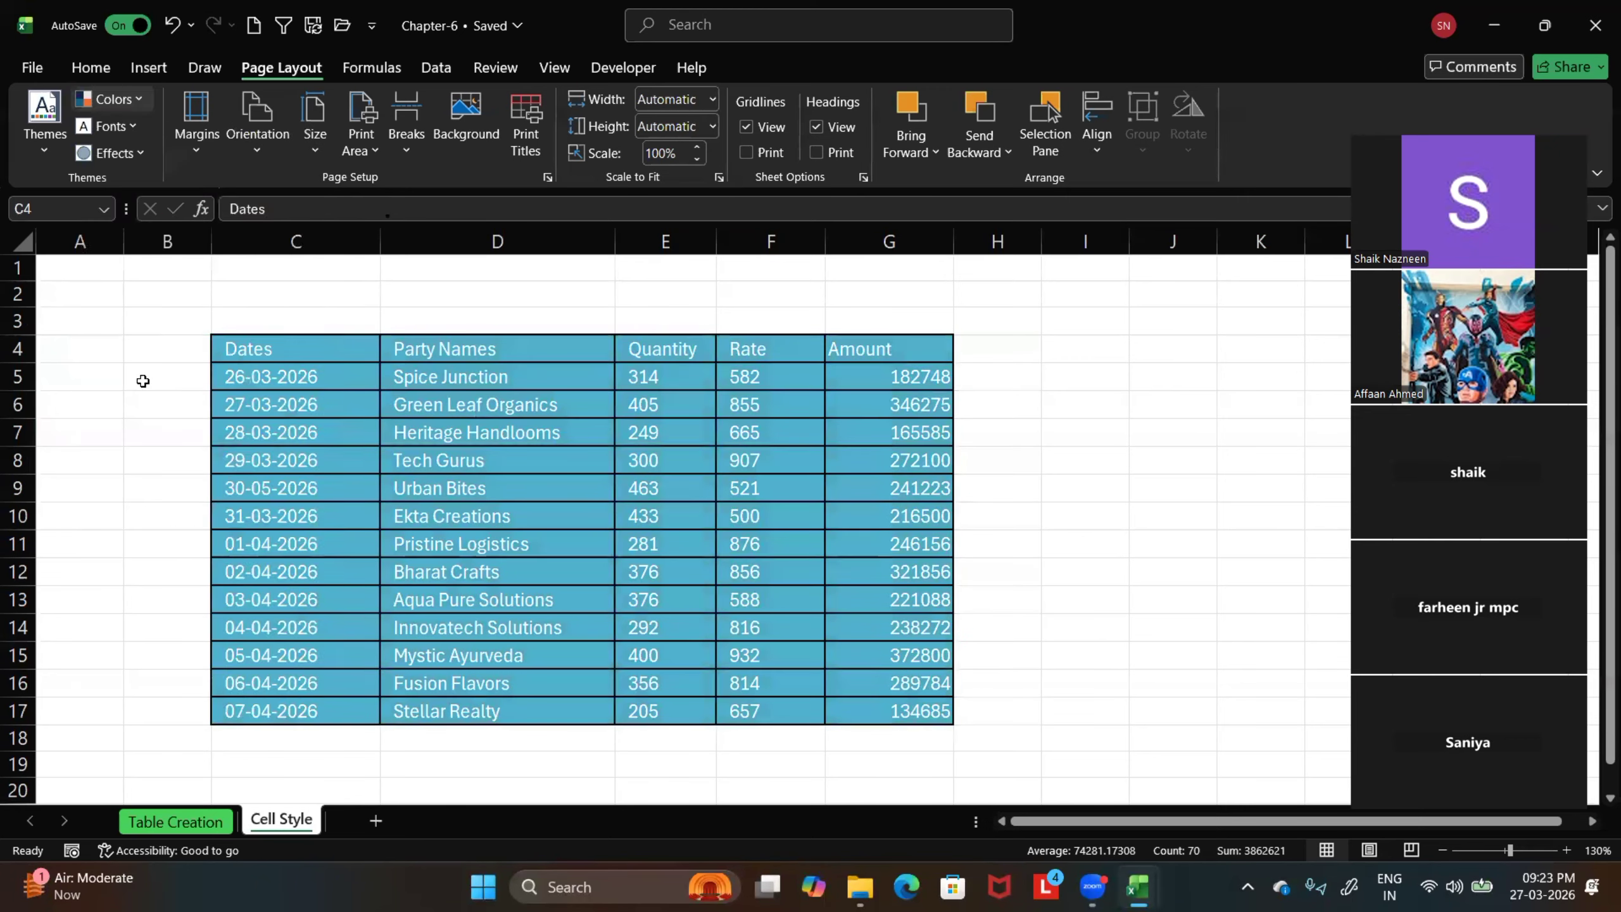
# Apply the 40% - Accent3 cell style to the selected sales data C4:G17
pyautogui.click(90, 67)
pyautogui.click(1096, 131)
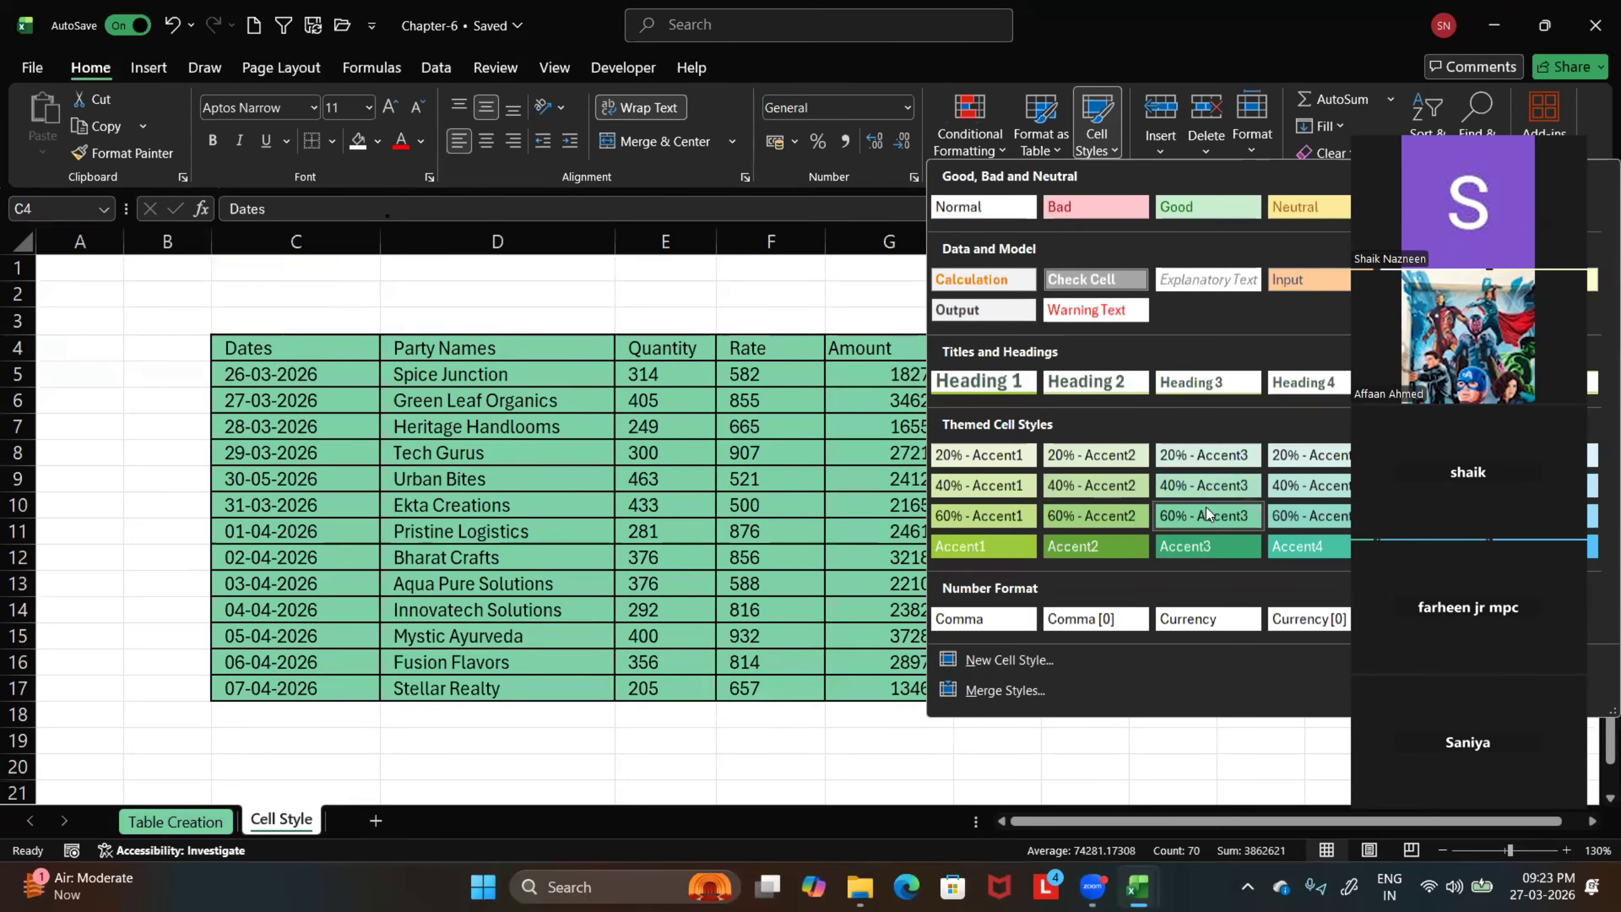
pyautogui.click(1199, 483)
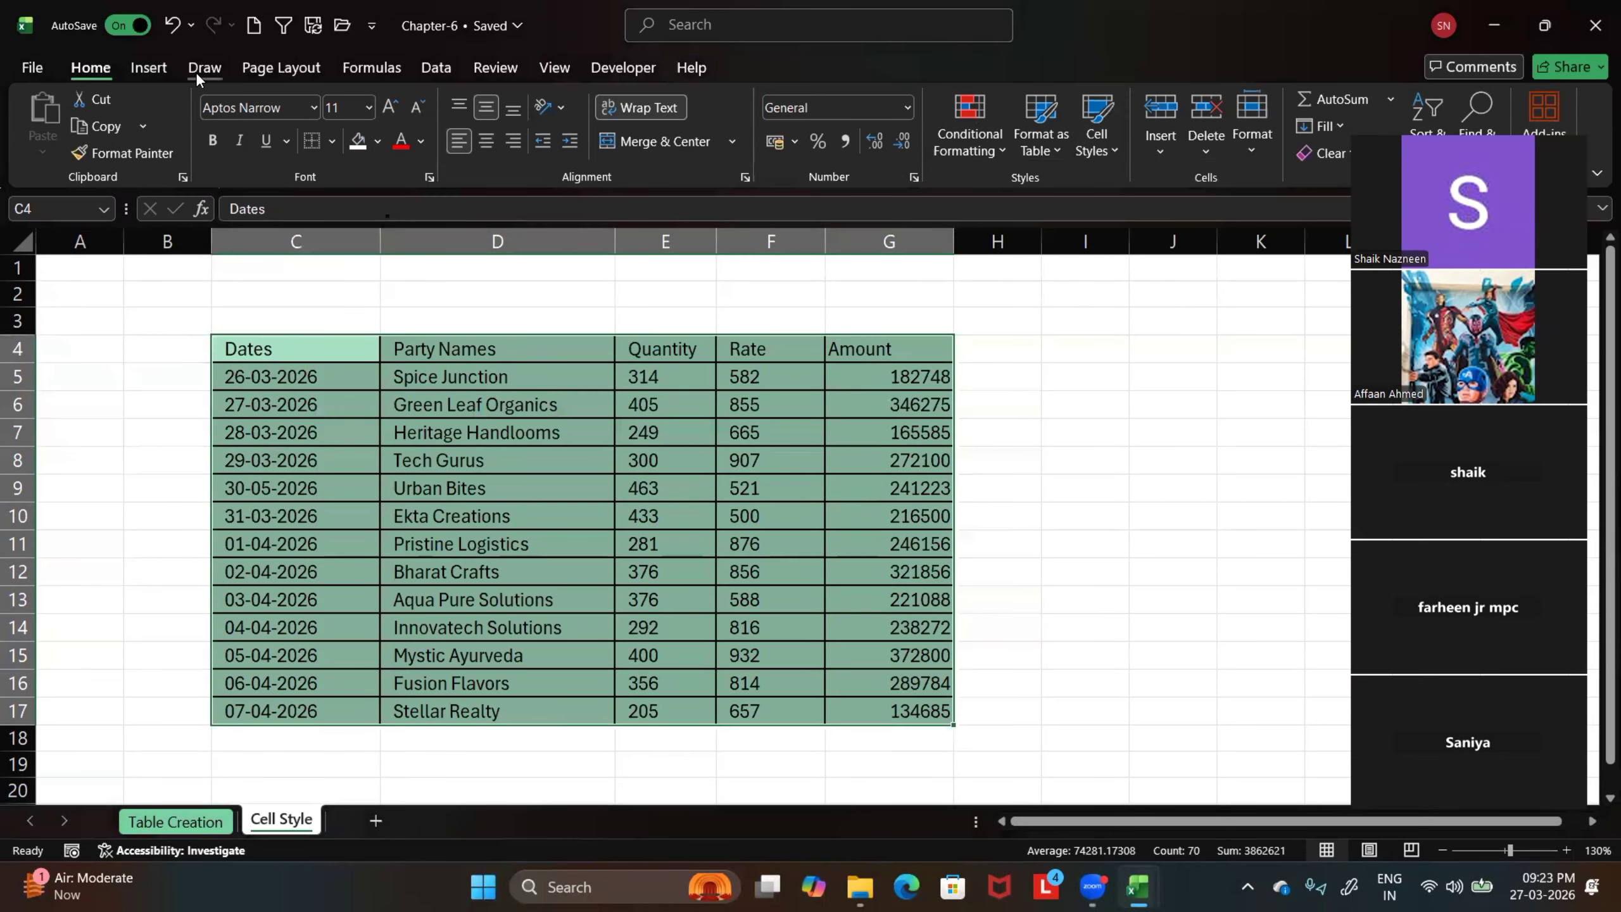
# Change the workbook's theme colors to Orange Red
pyautogui.click(281, 68)
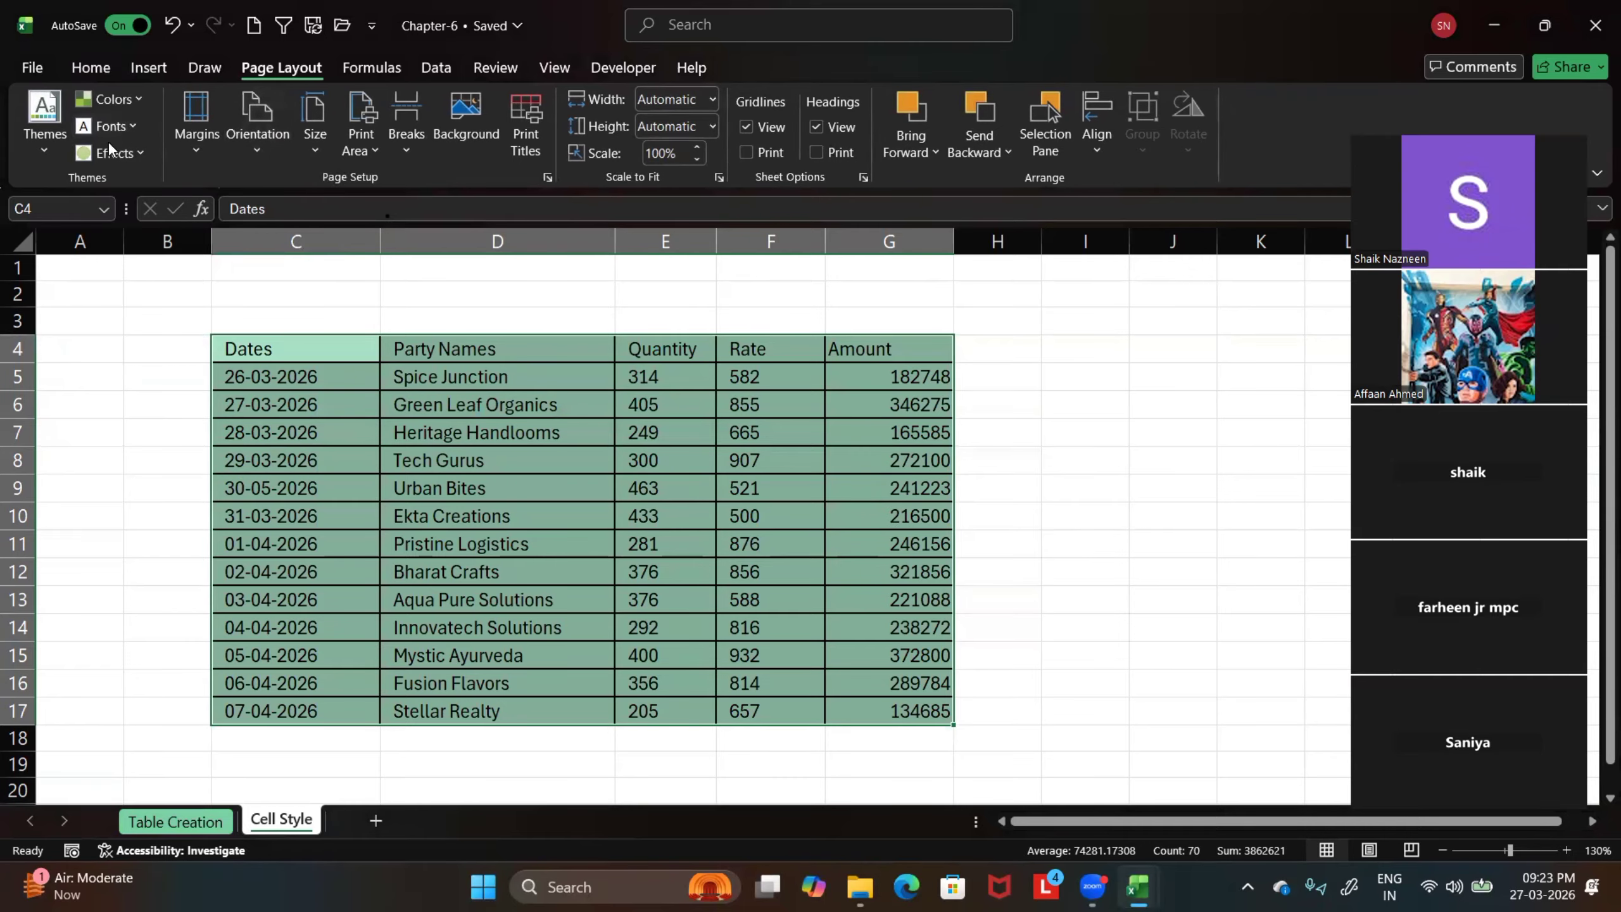
pyautogui.click(138, 98)
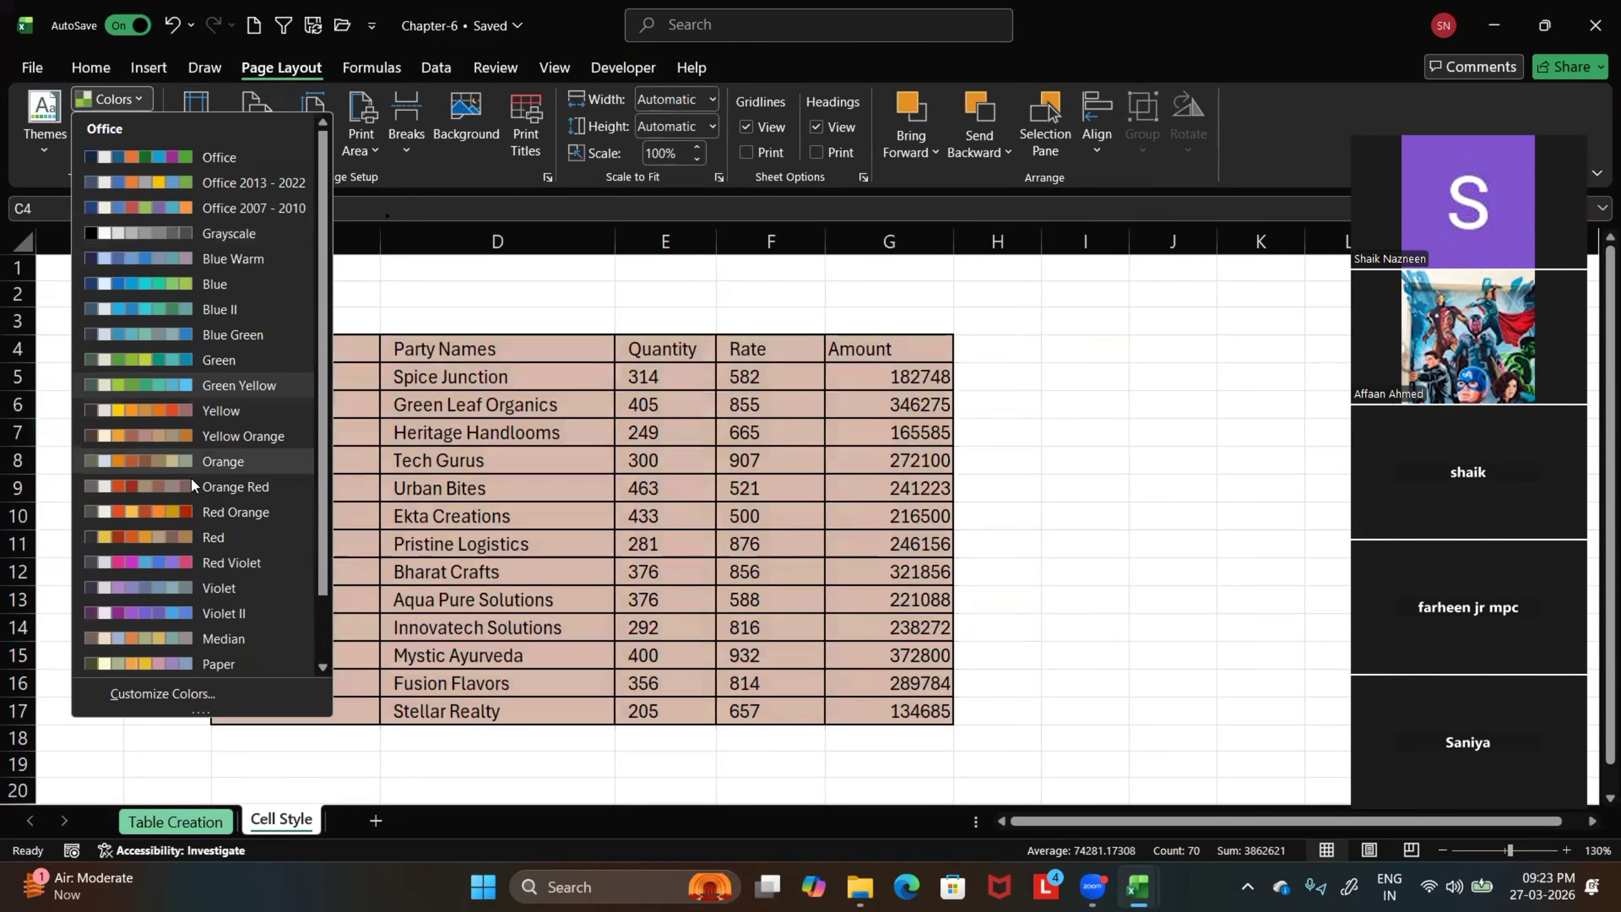
pyautogui.click(180, 486)
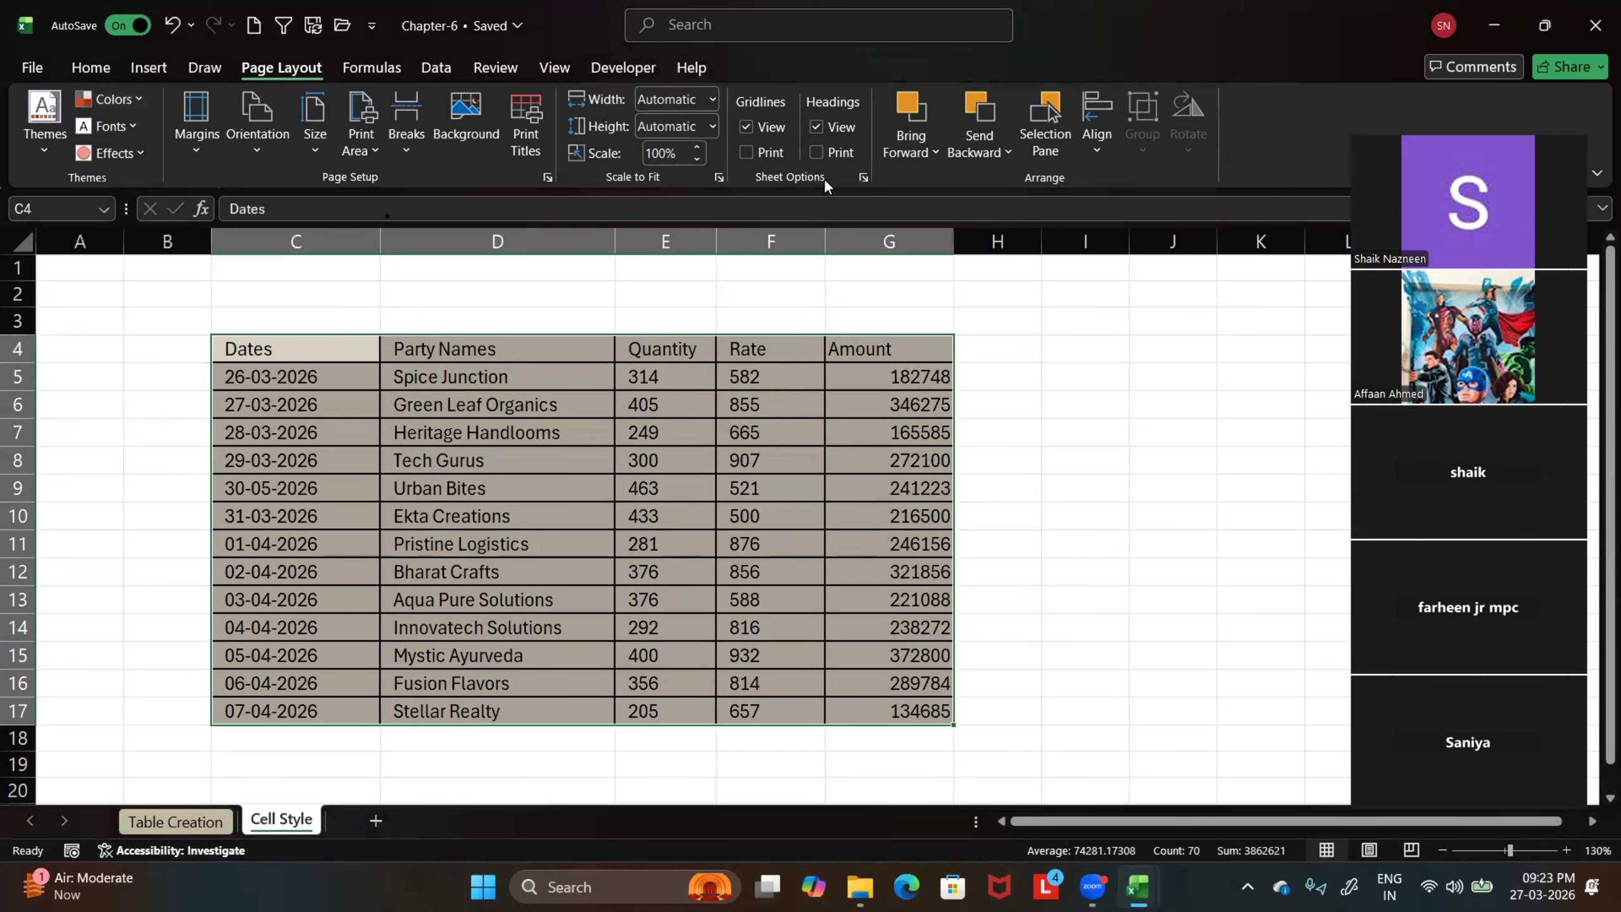
# Apply the 40% - Accent2 cell style to the selected sales data C4:G17
pyautogui.click(91, 67)
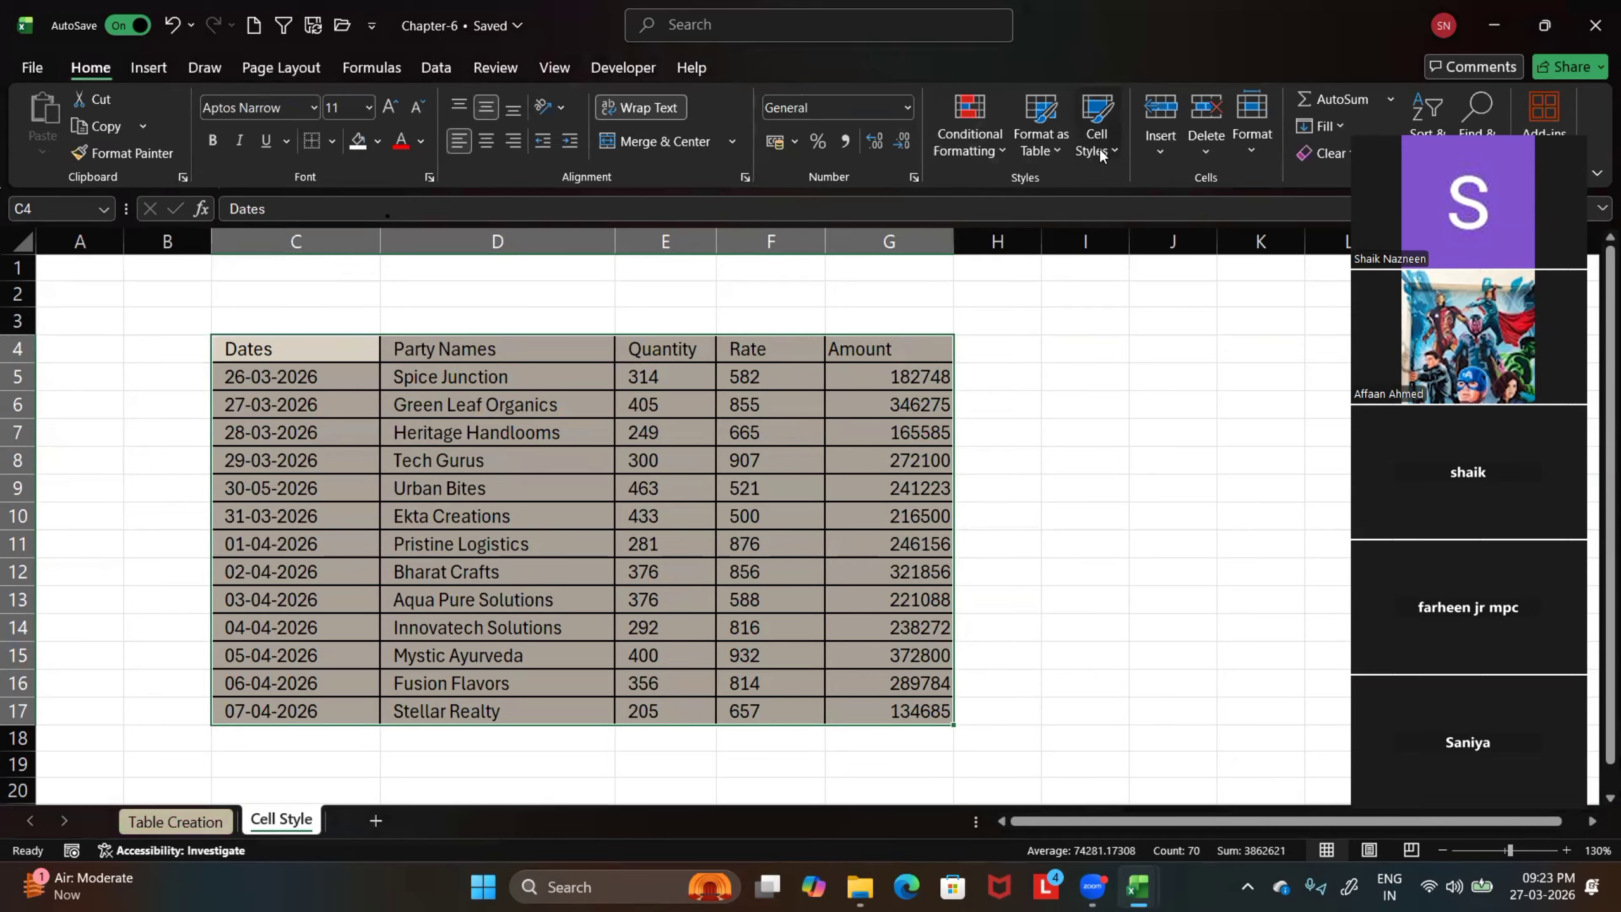
pyautogui.click(1096, 125)
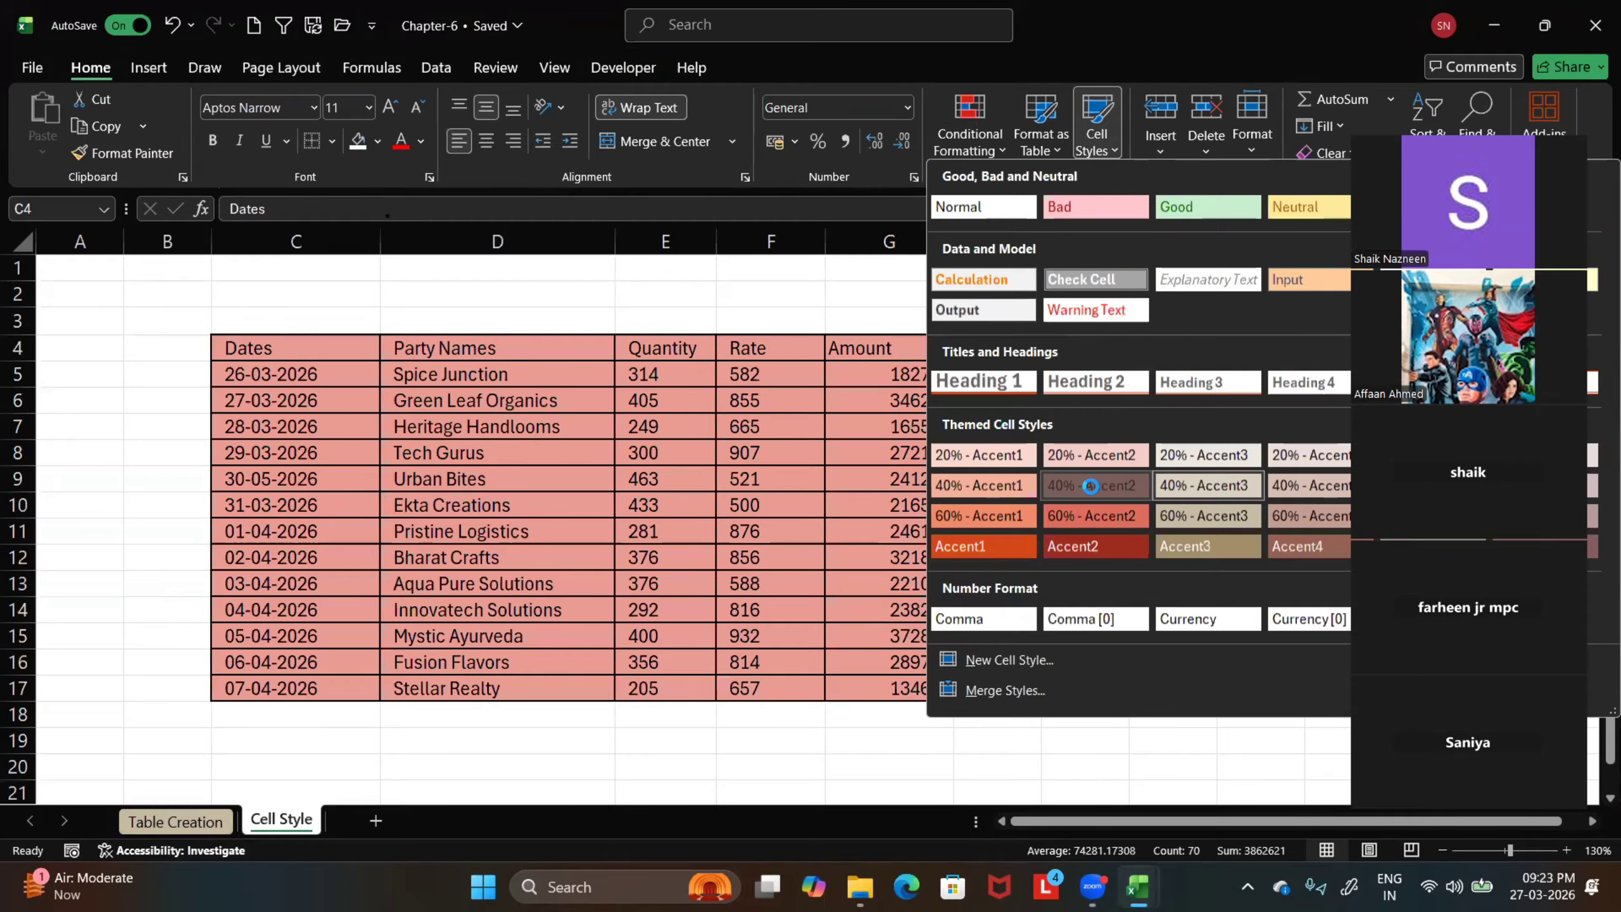
pyautogui.click(1091, 486)
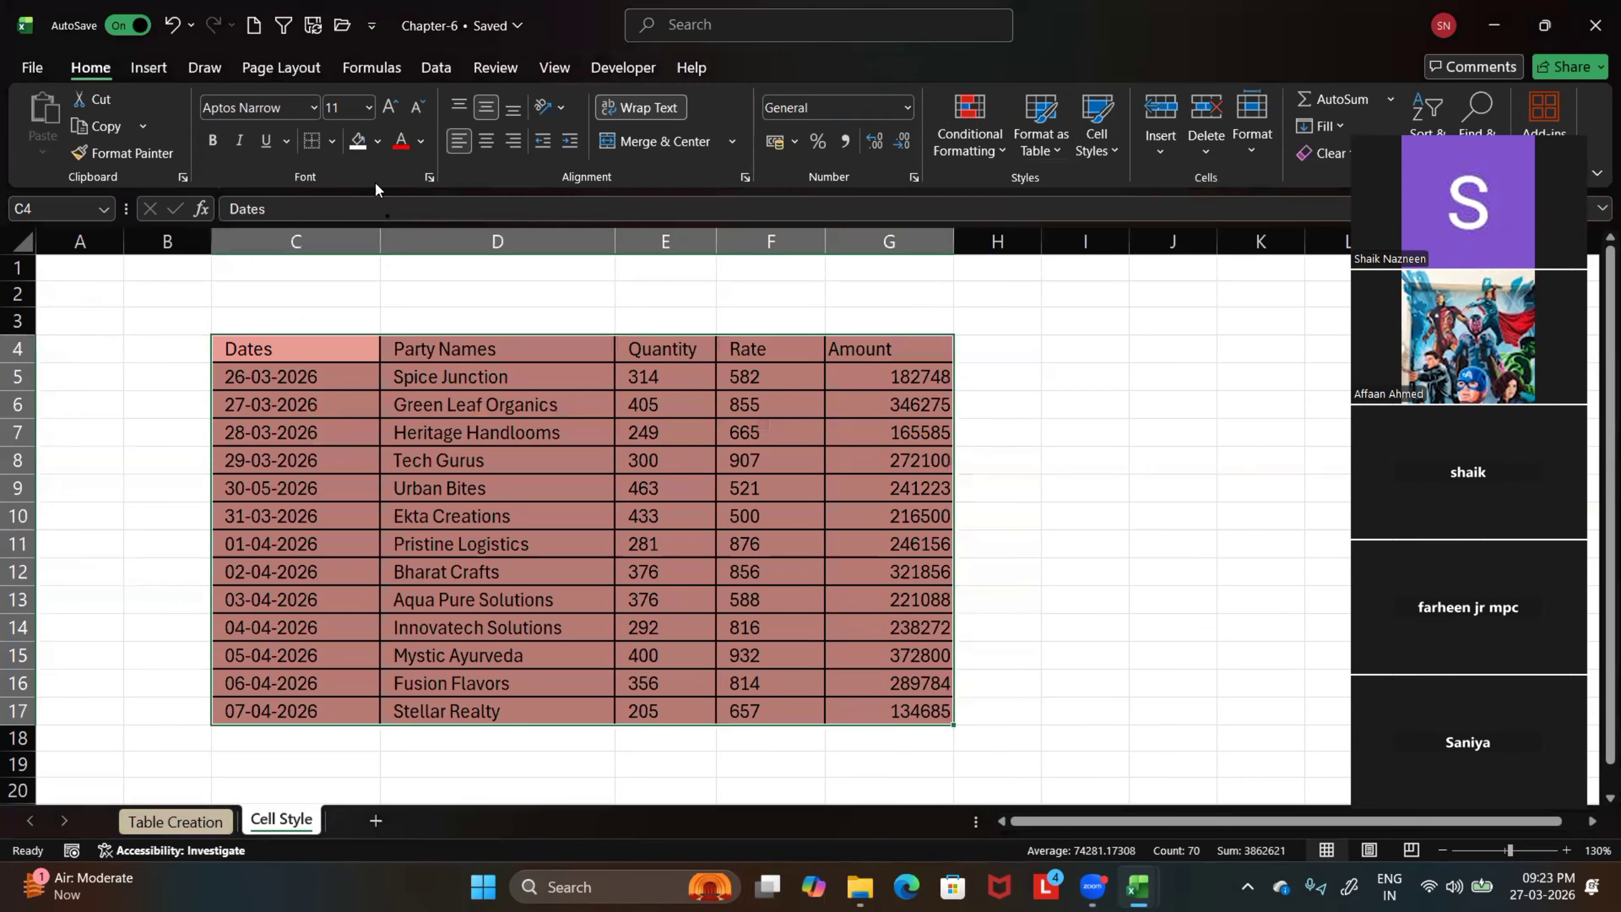
# View the font color palette without changing it, and set the workbook's theme colors to Green
pyautogui.click(420, 141)
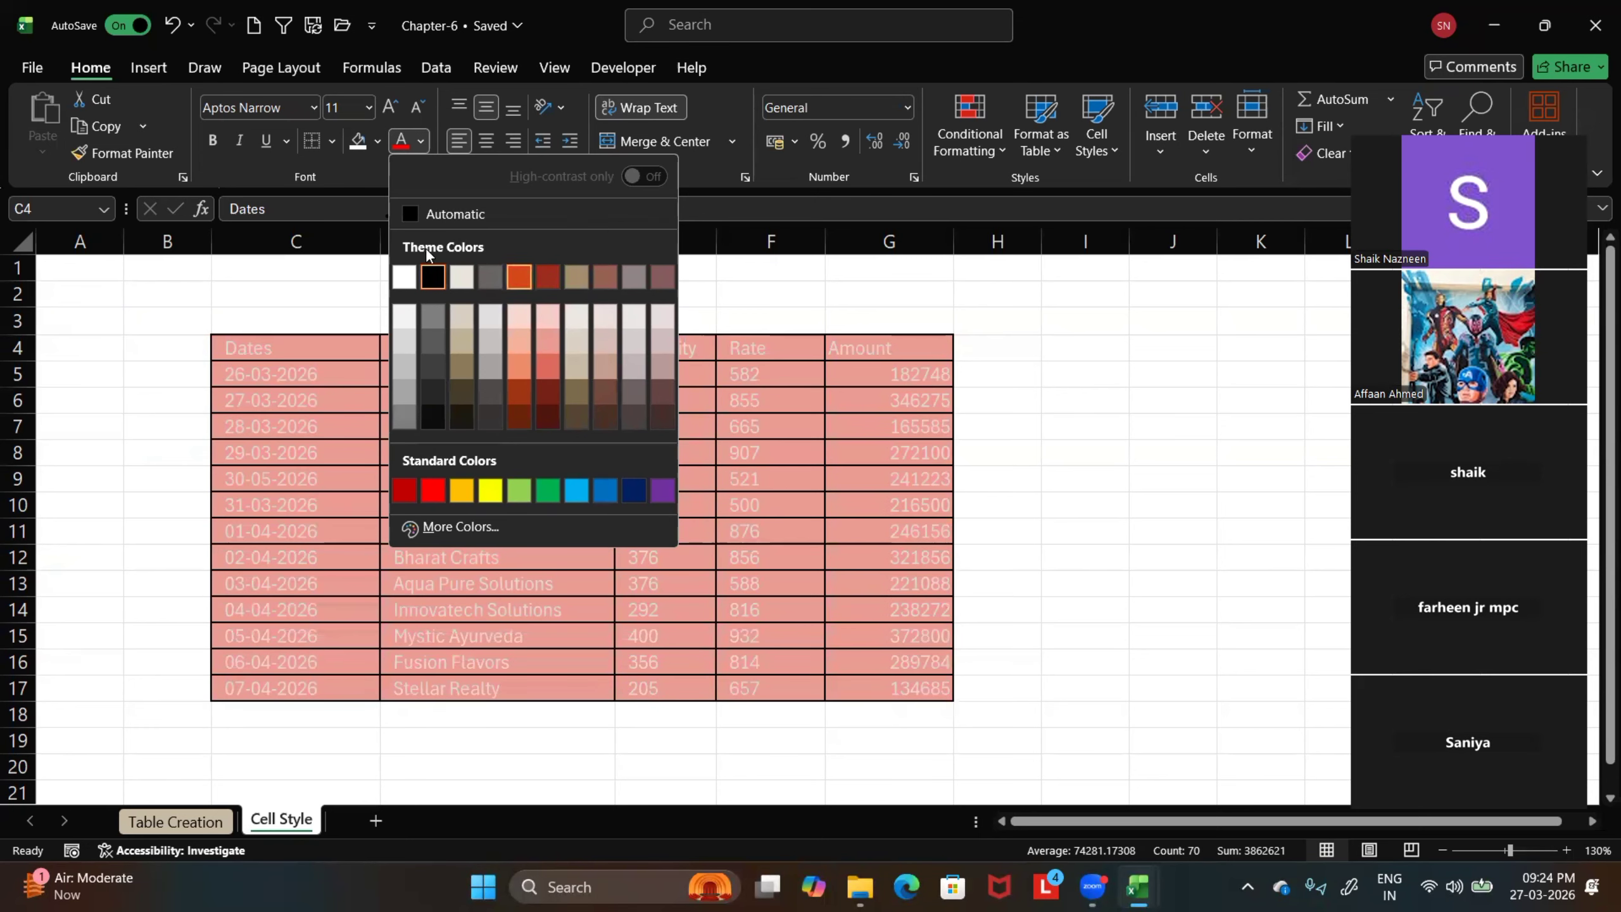
pyautogui.click(304, 95)
pyautogui.click(281, 67)
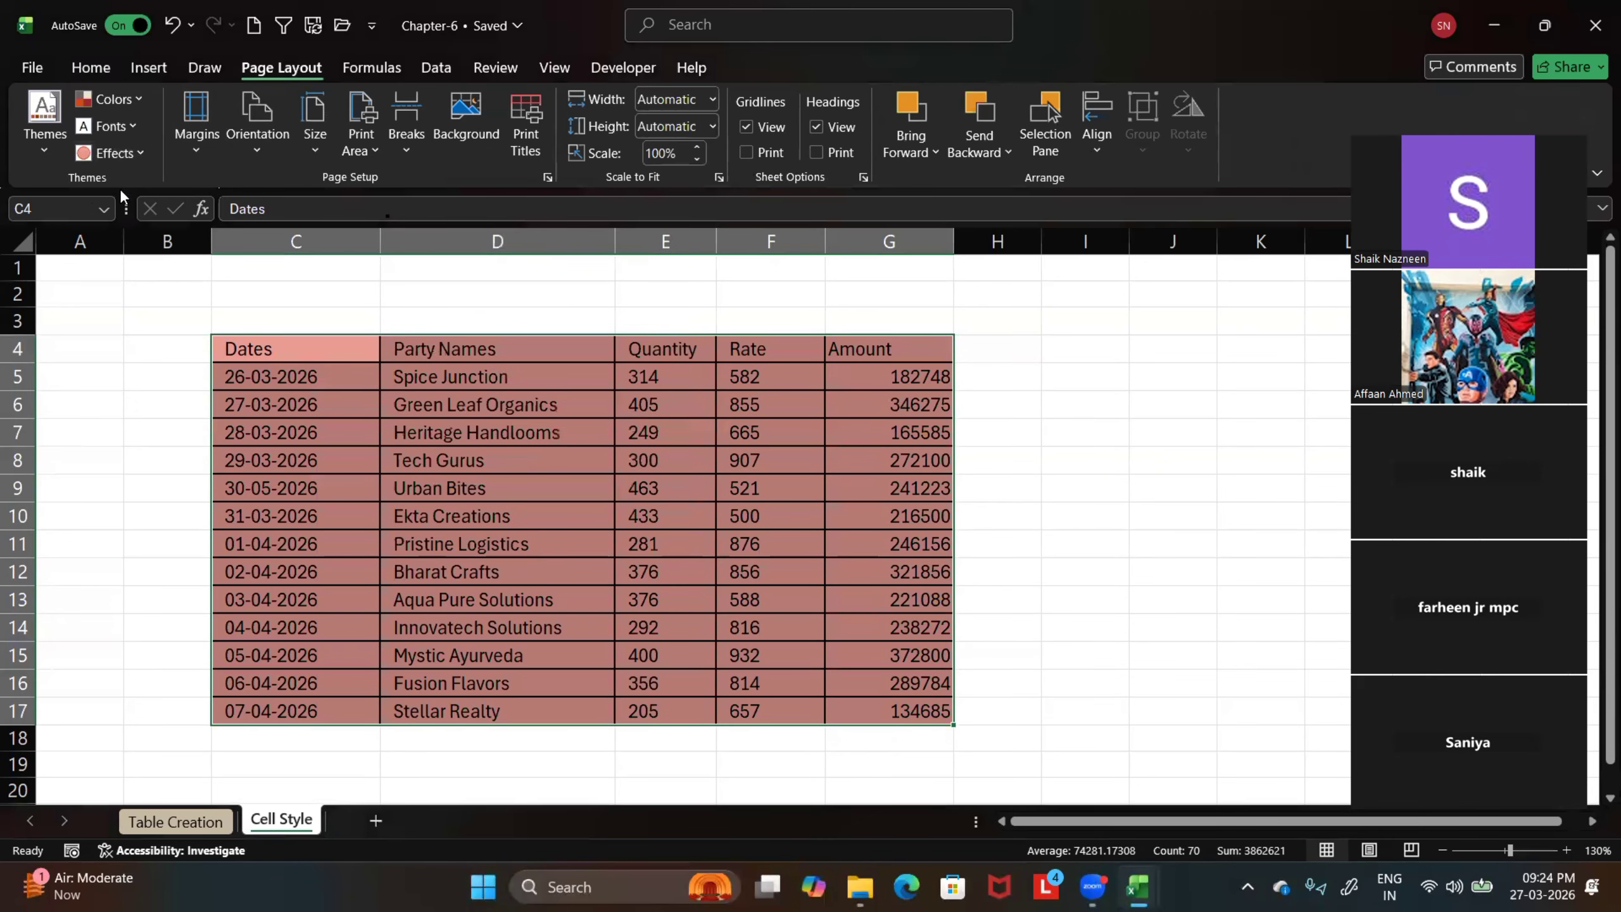
pyautogui.click(129, 98)
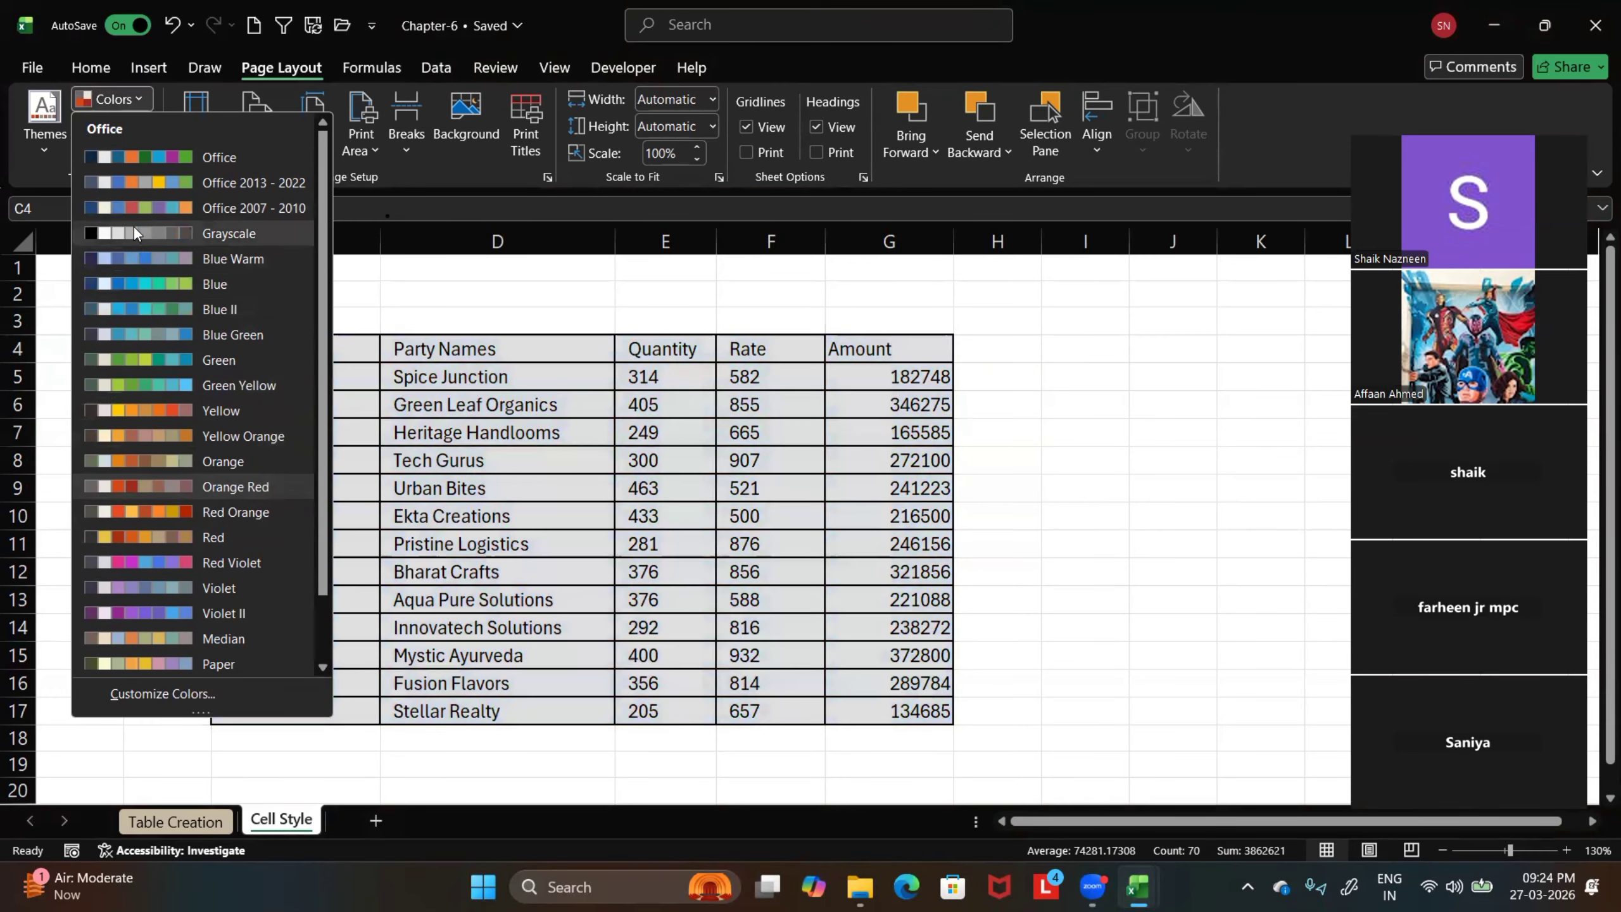
pyautogui.click(135, 359)
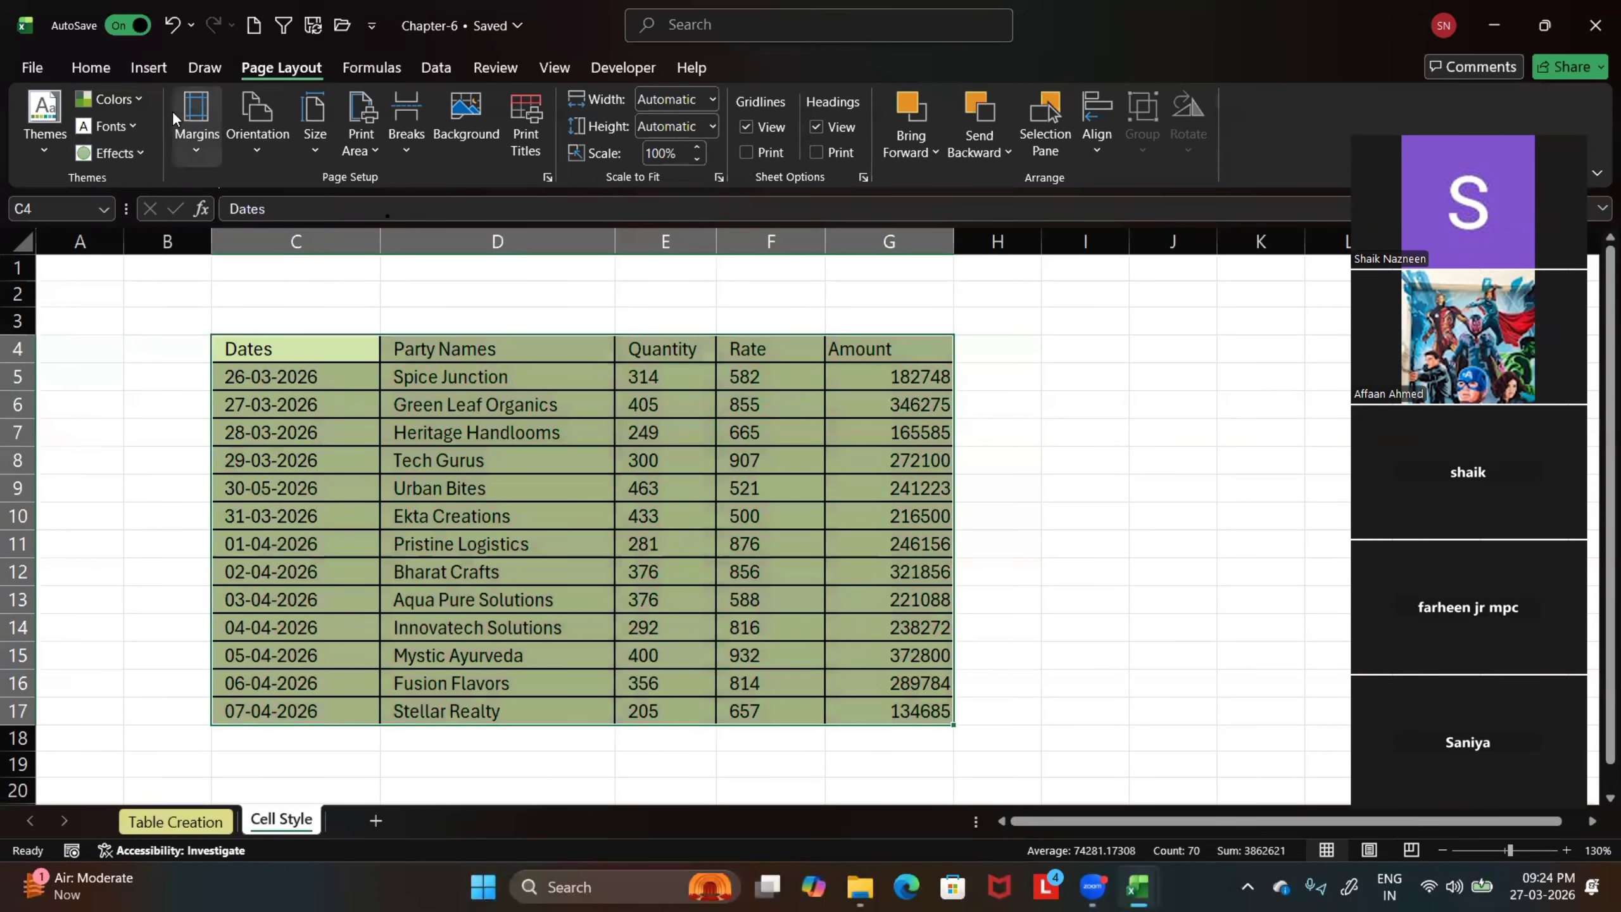
# Examine the cell style gallery, the font color palette and the theme color setting for the Green theme colors
pyautogui.click(90, 67)
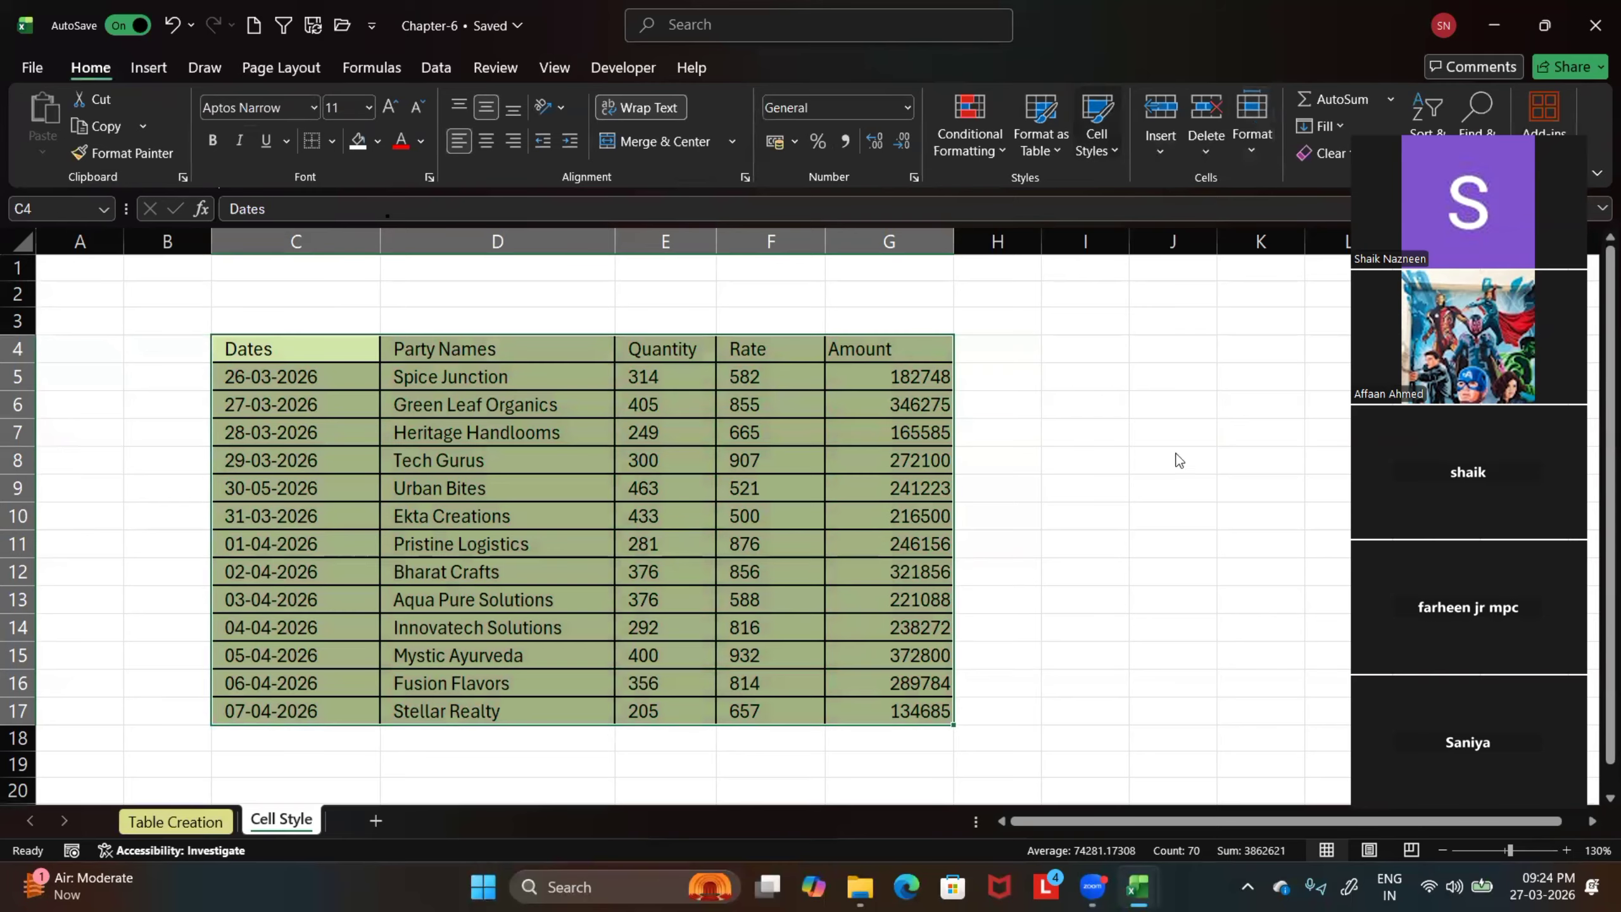
pyautogui.click(1094, 144)
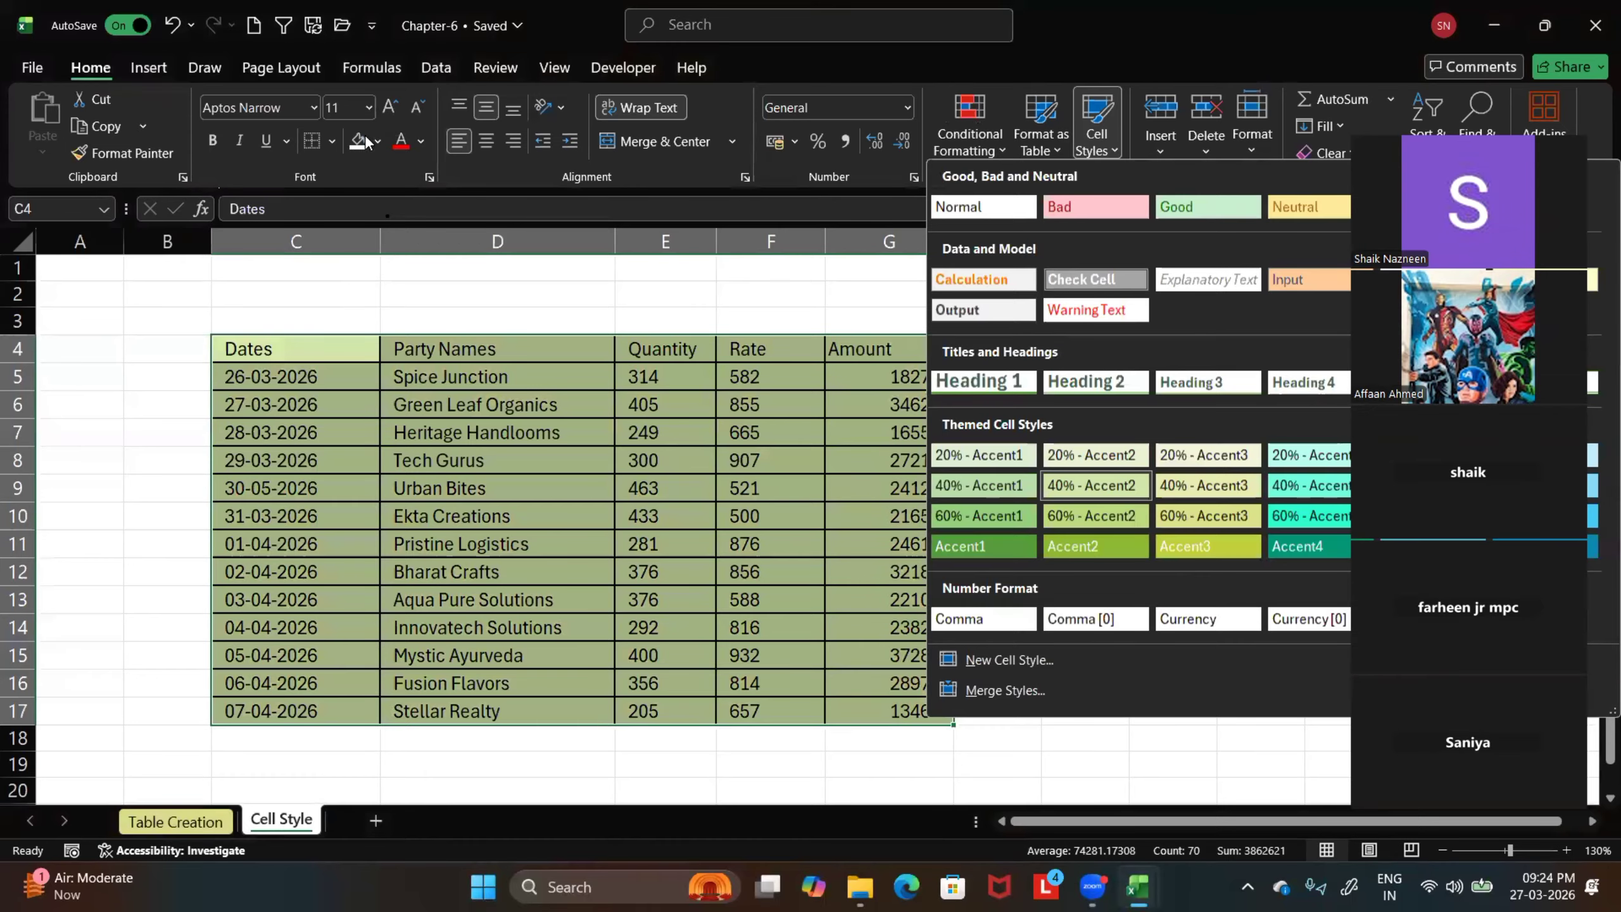
pyautogui.click(421, 141)
pyautogui.click(421, 142)
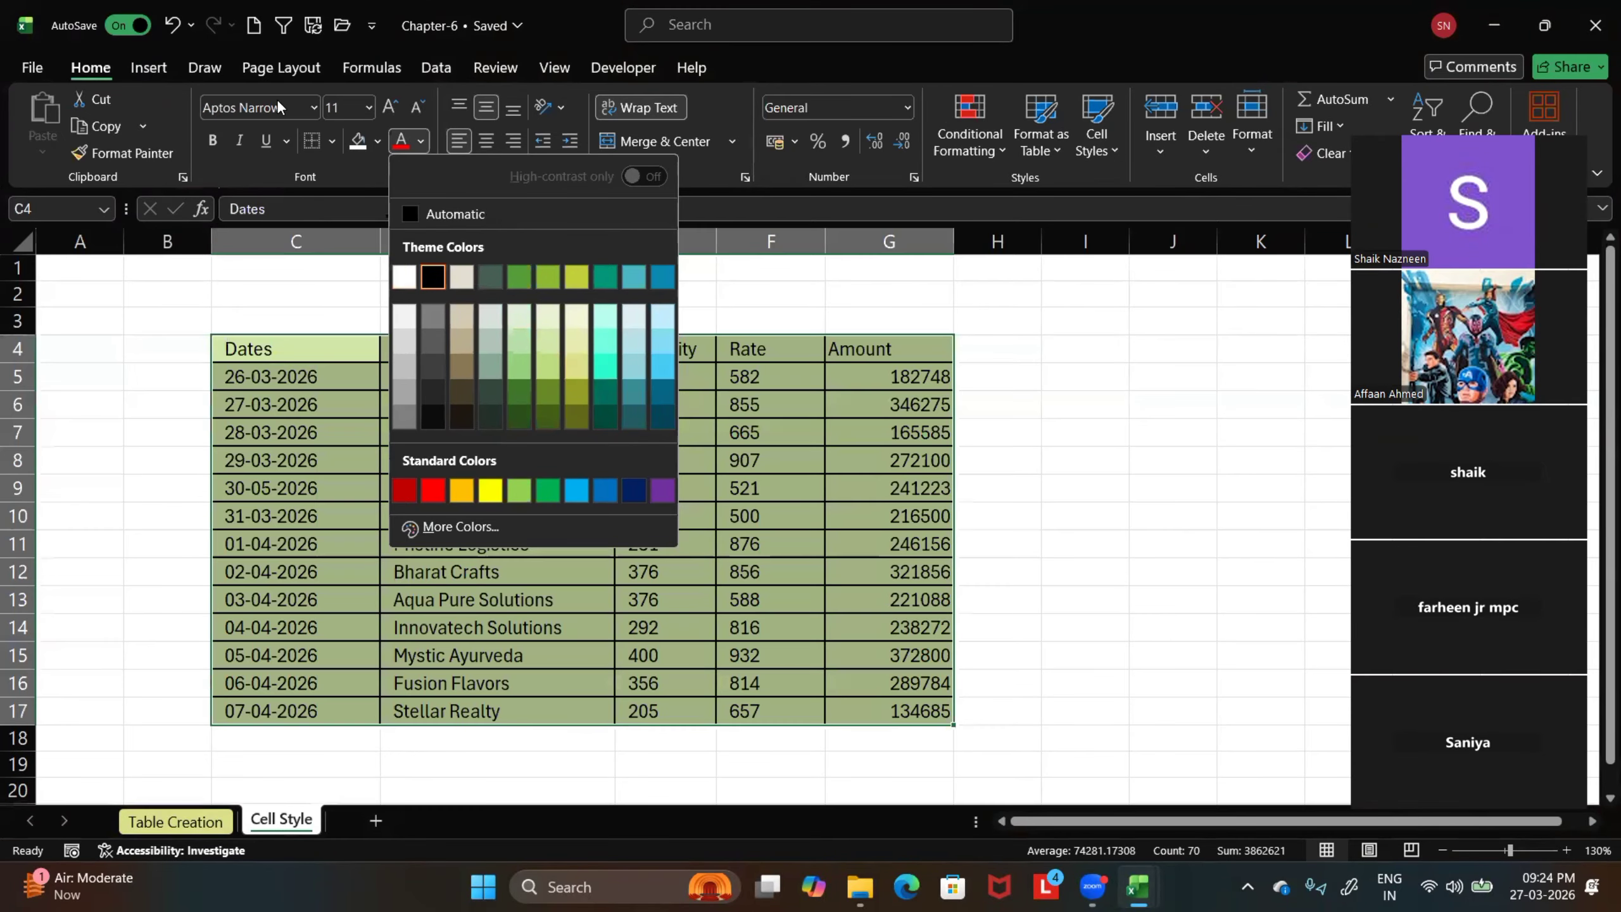
pyautogui.click(276, 98)
pyautogui.click(279, 71)
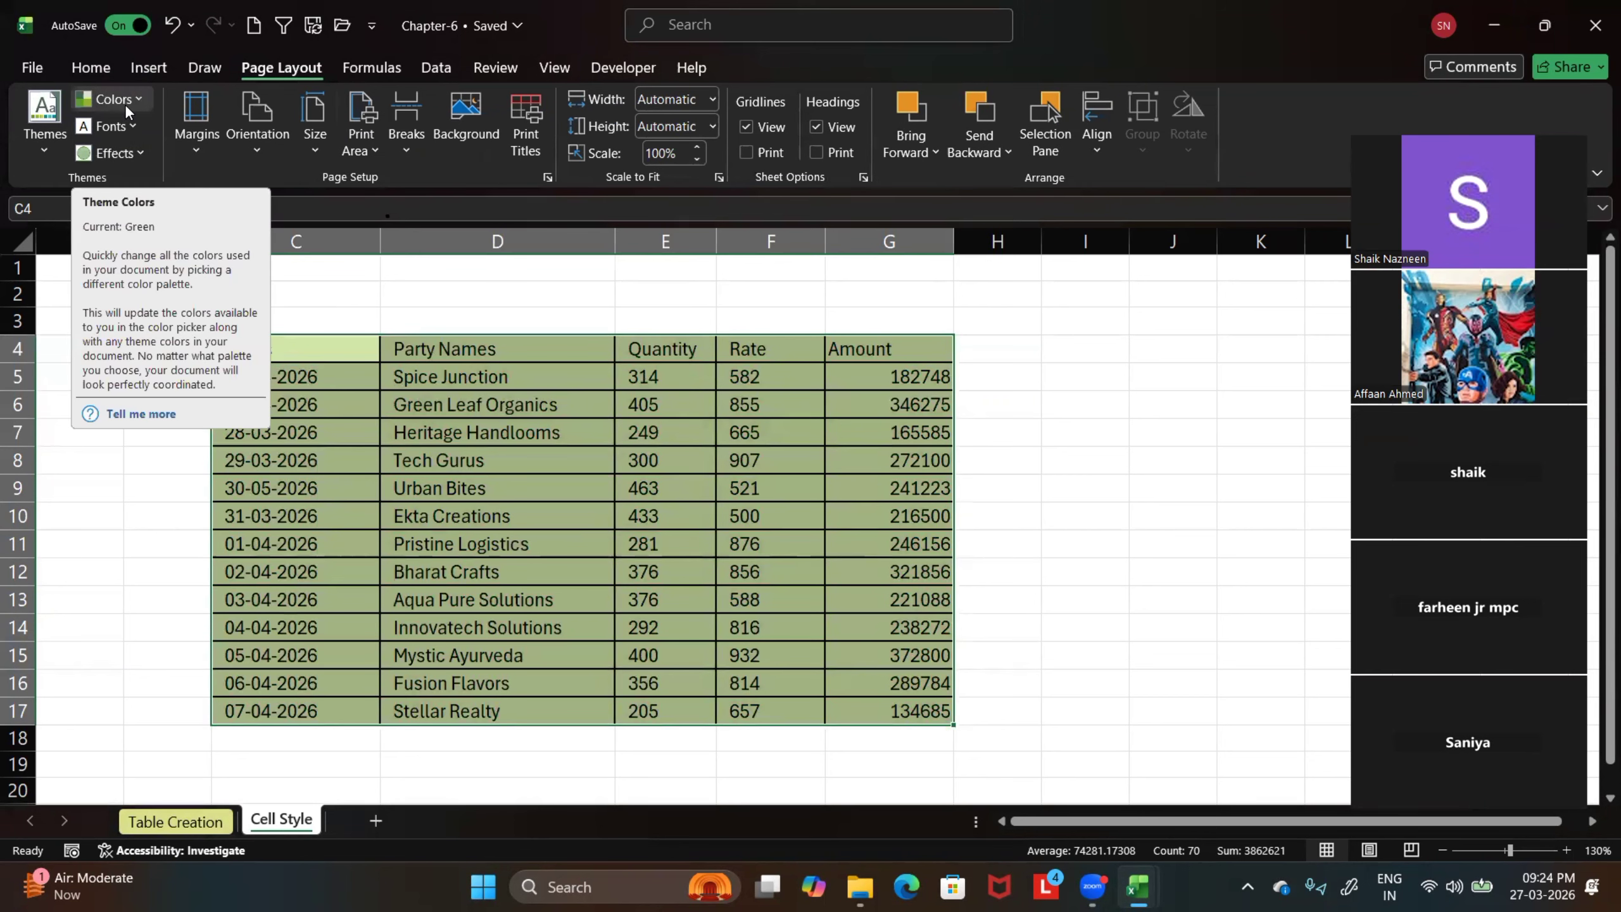
# Deselect the sales data, view the Table Creation sheet under the Green theme colors, and return to the Cell Style sheet
pyautogui.click(1123, 478)
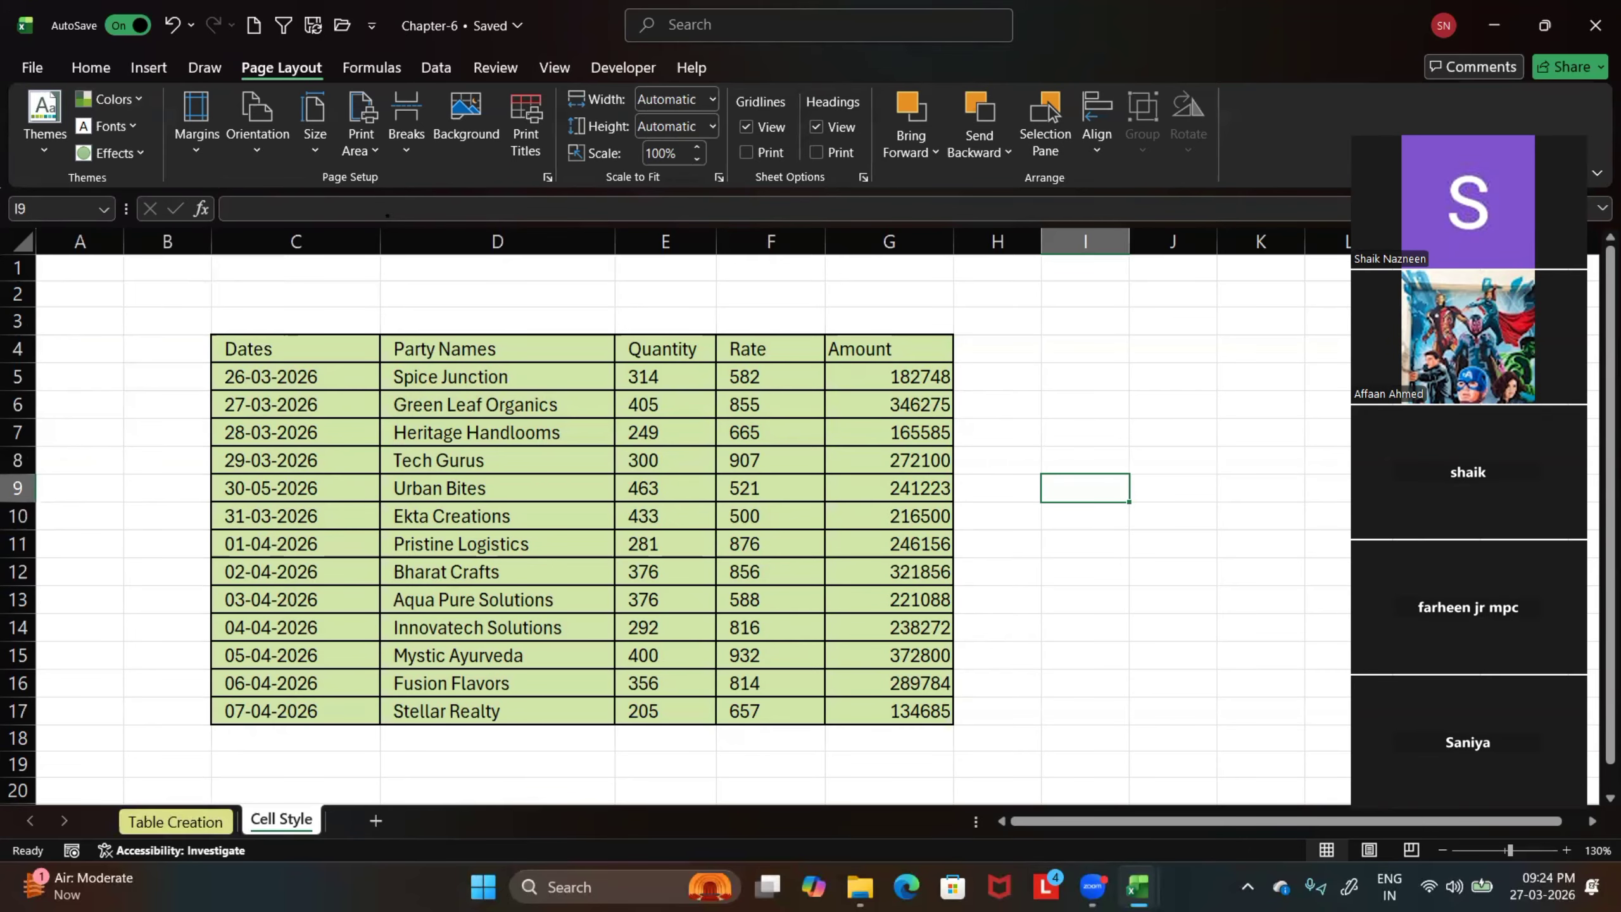
pyautogui.click(159, 825)
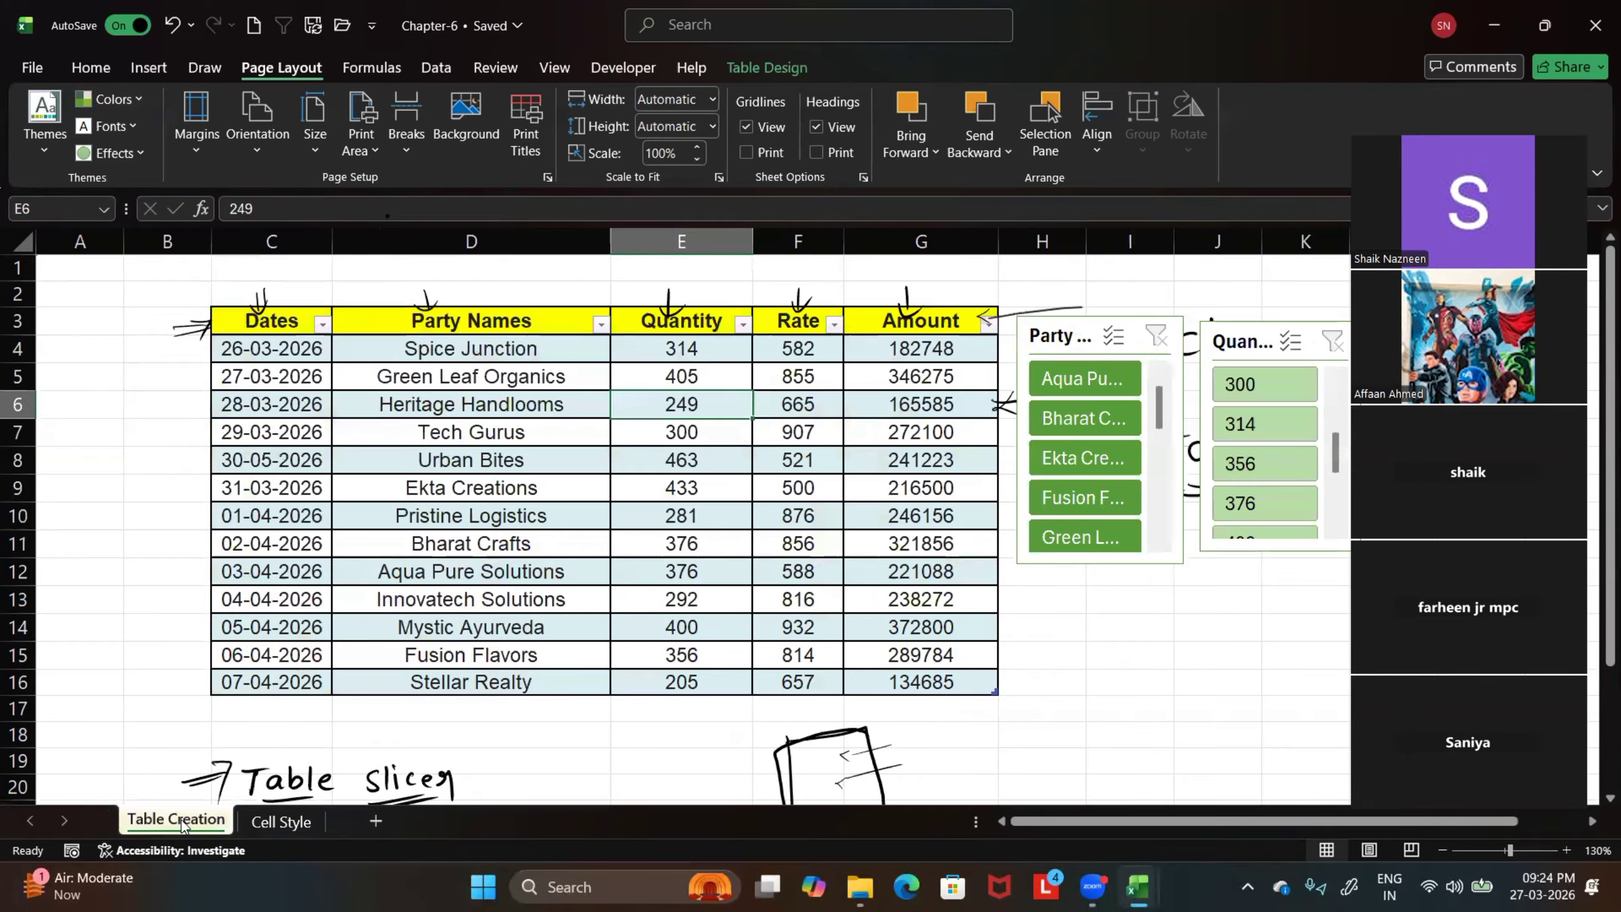
pyautogui.click(281, 822)
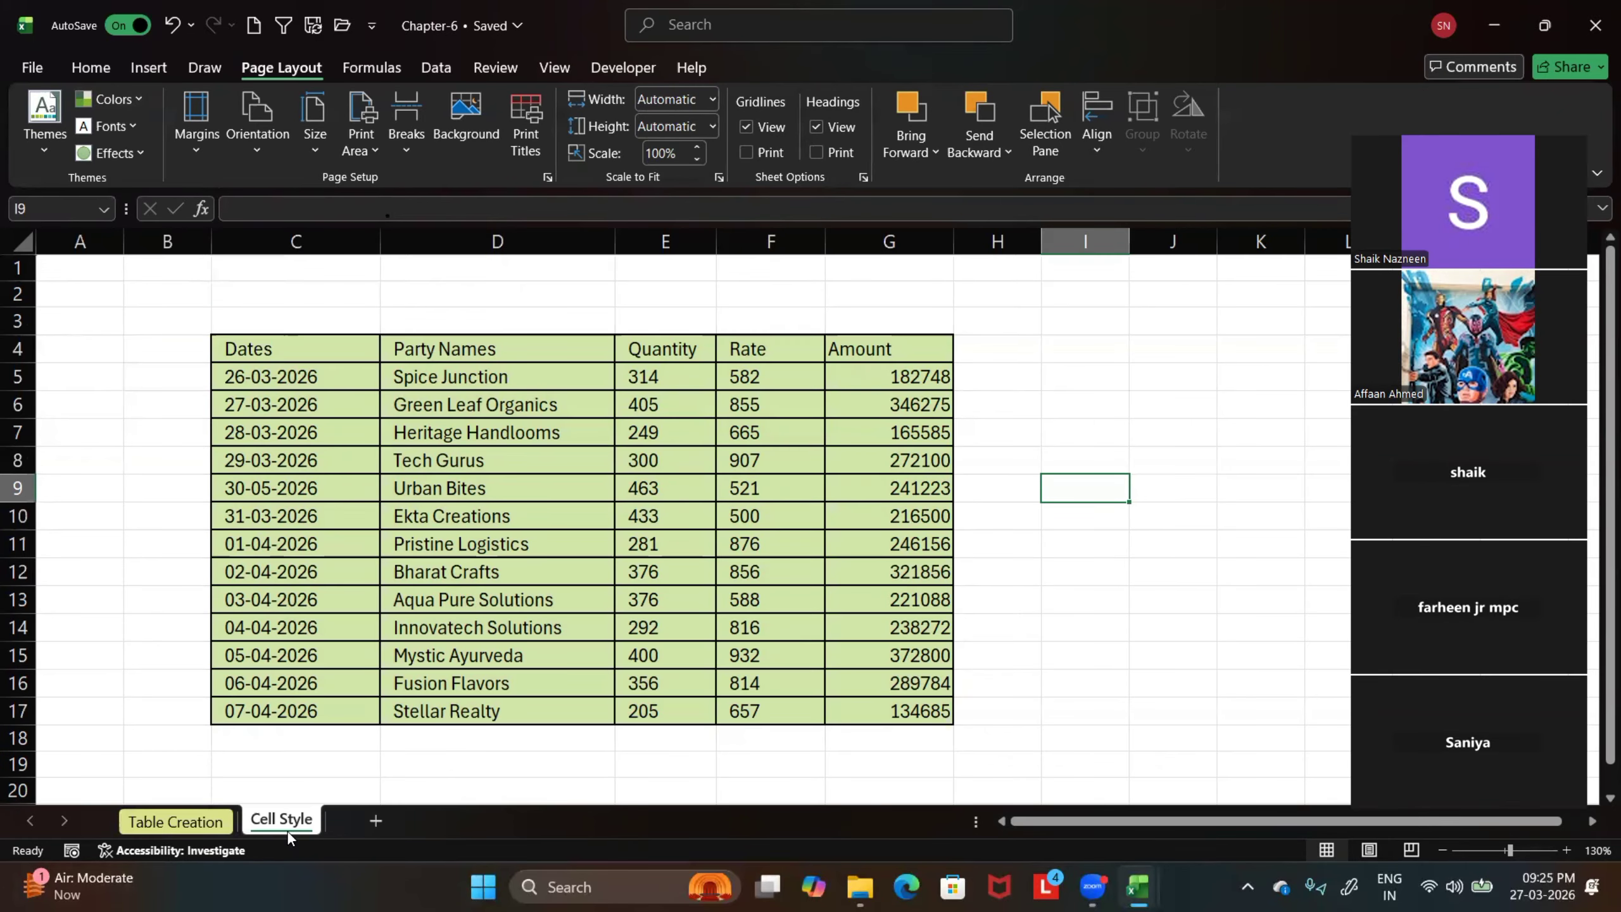
pyautogui.click(63, 620)
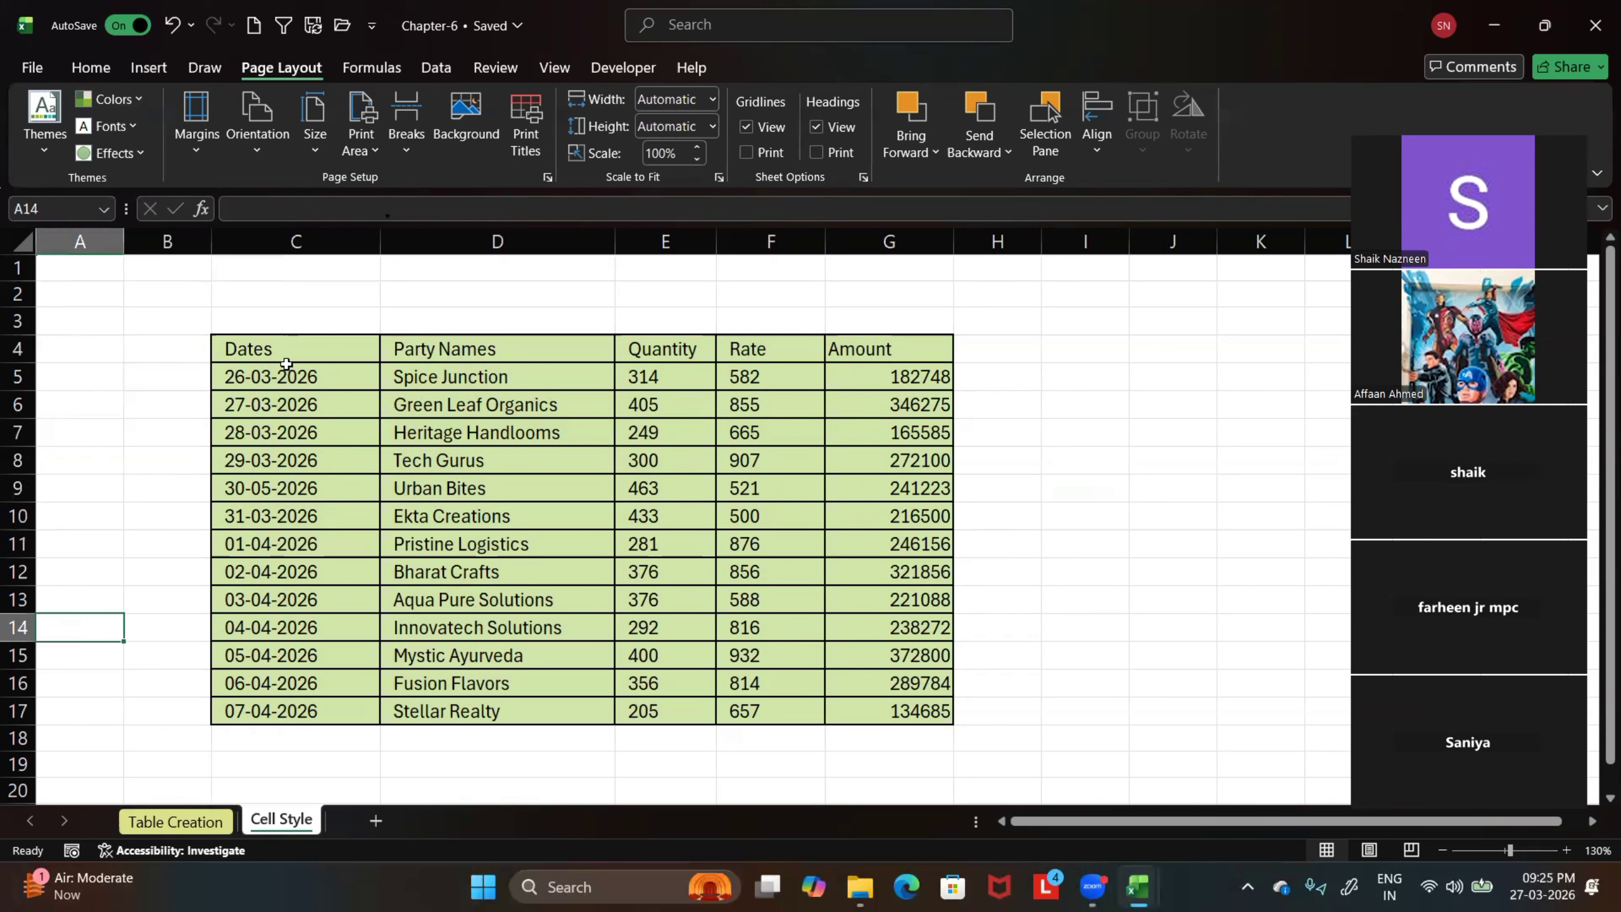
# Select the Dates column C4:C17 and look through the available sheet, cell, style and delete commands
pyautogui.moveTo(286, 364); pyautogui.dragTo(295, 705)
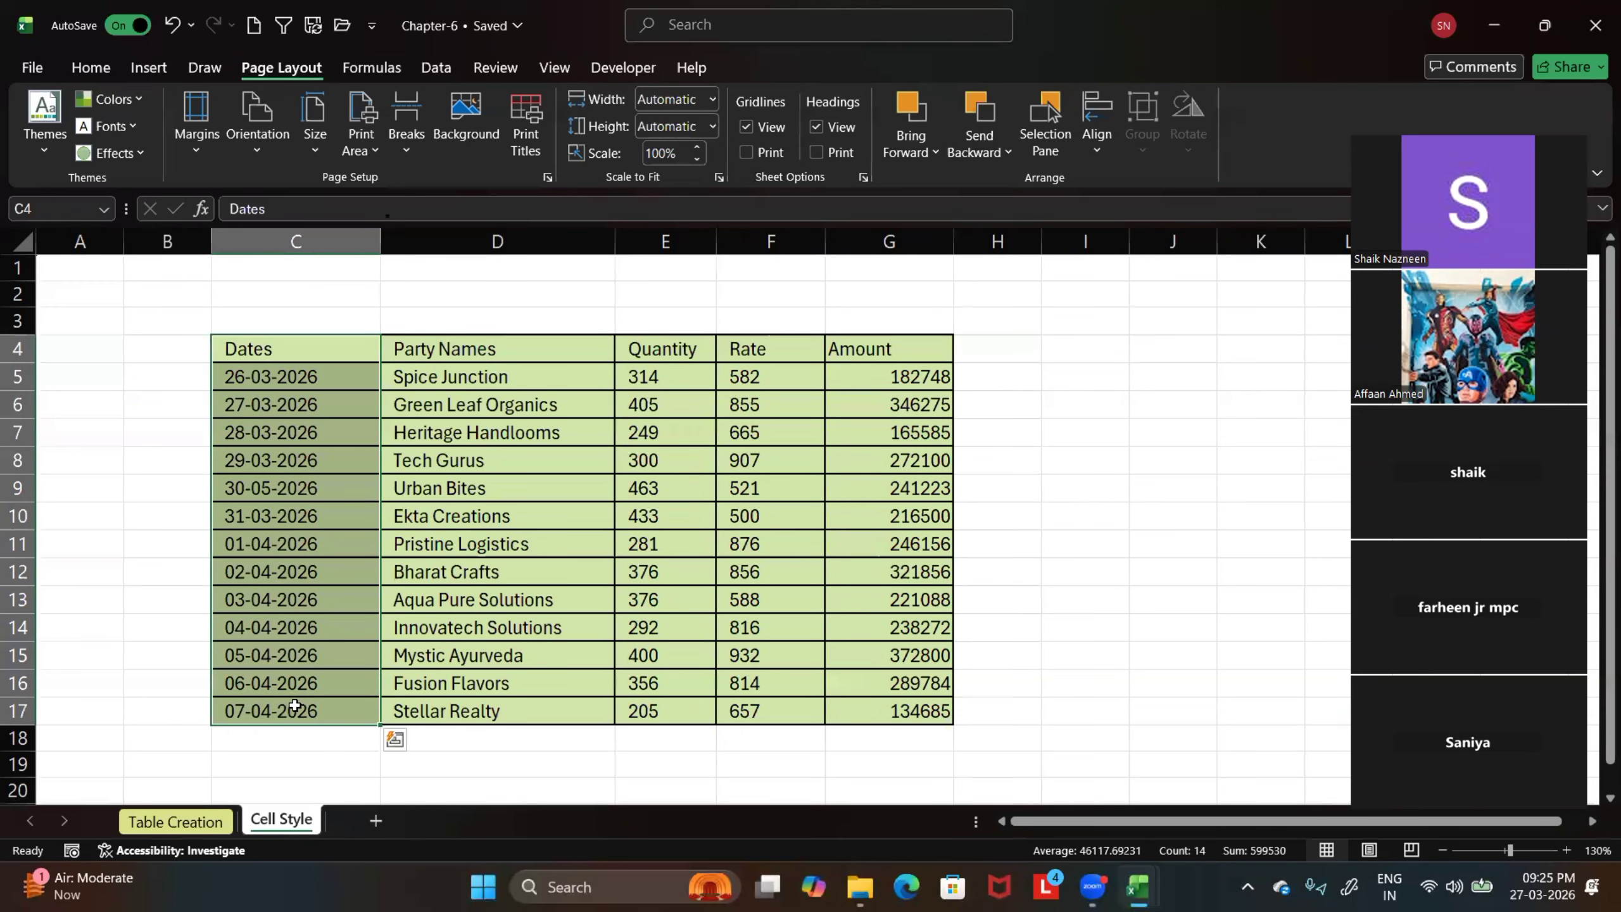
pyautogui.rightClick(276, 823)
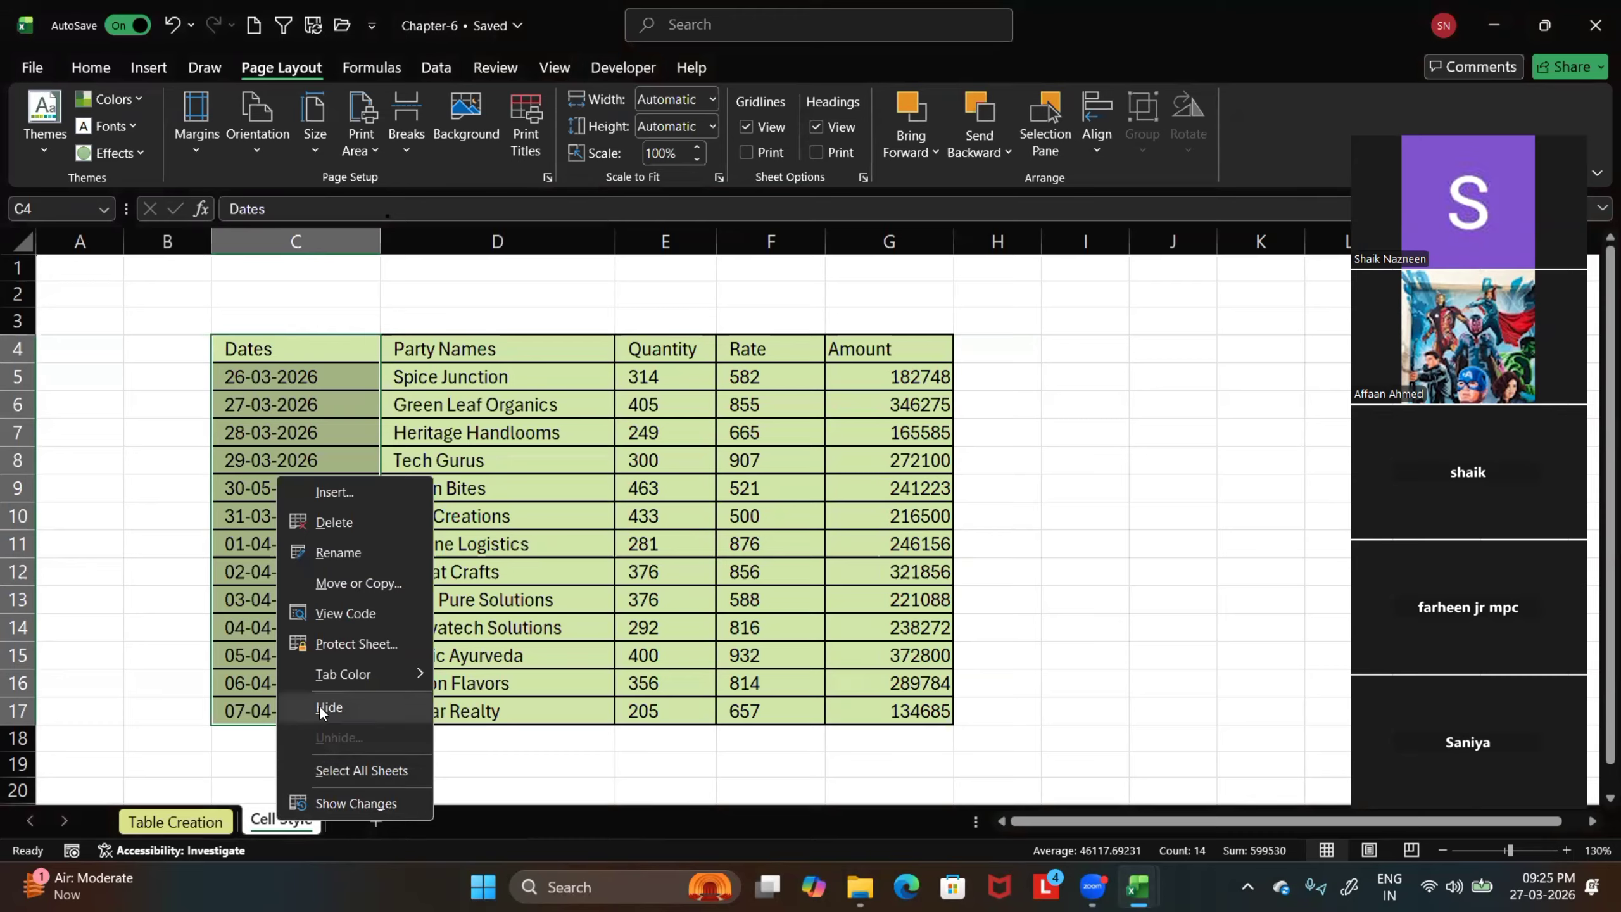
pyautogui.click(515, 749)
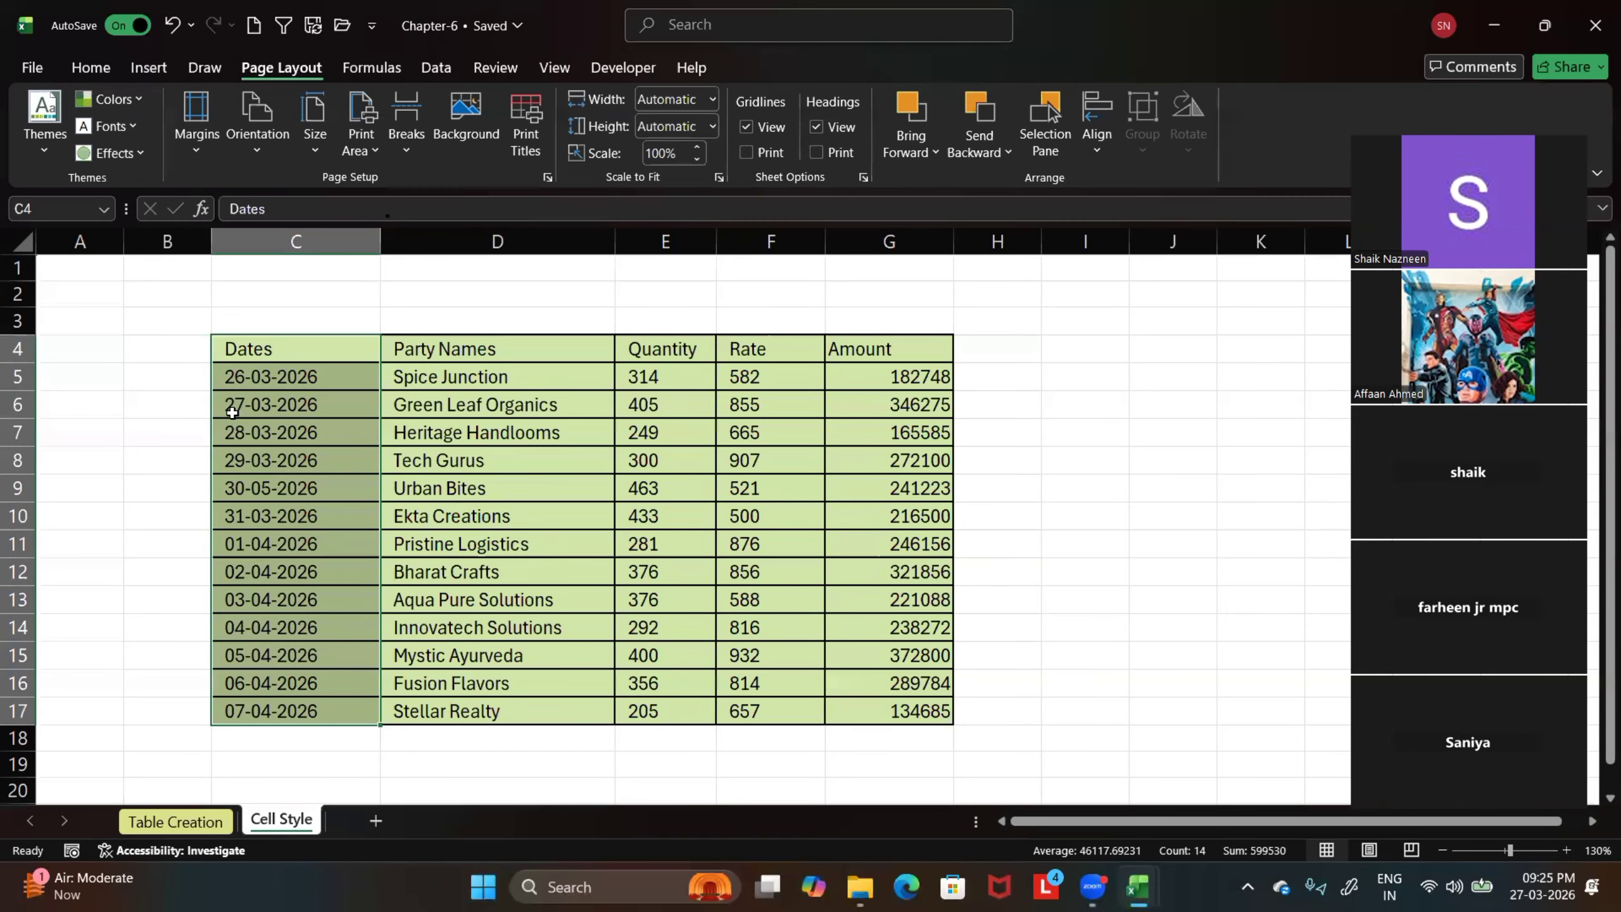
pyautogui.rightClick(257, 396)
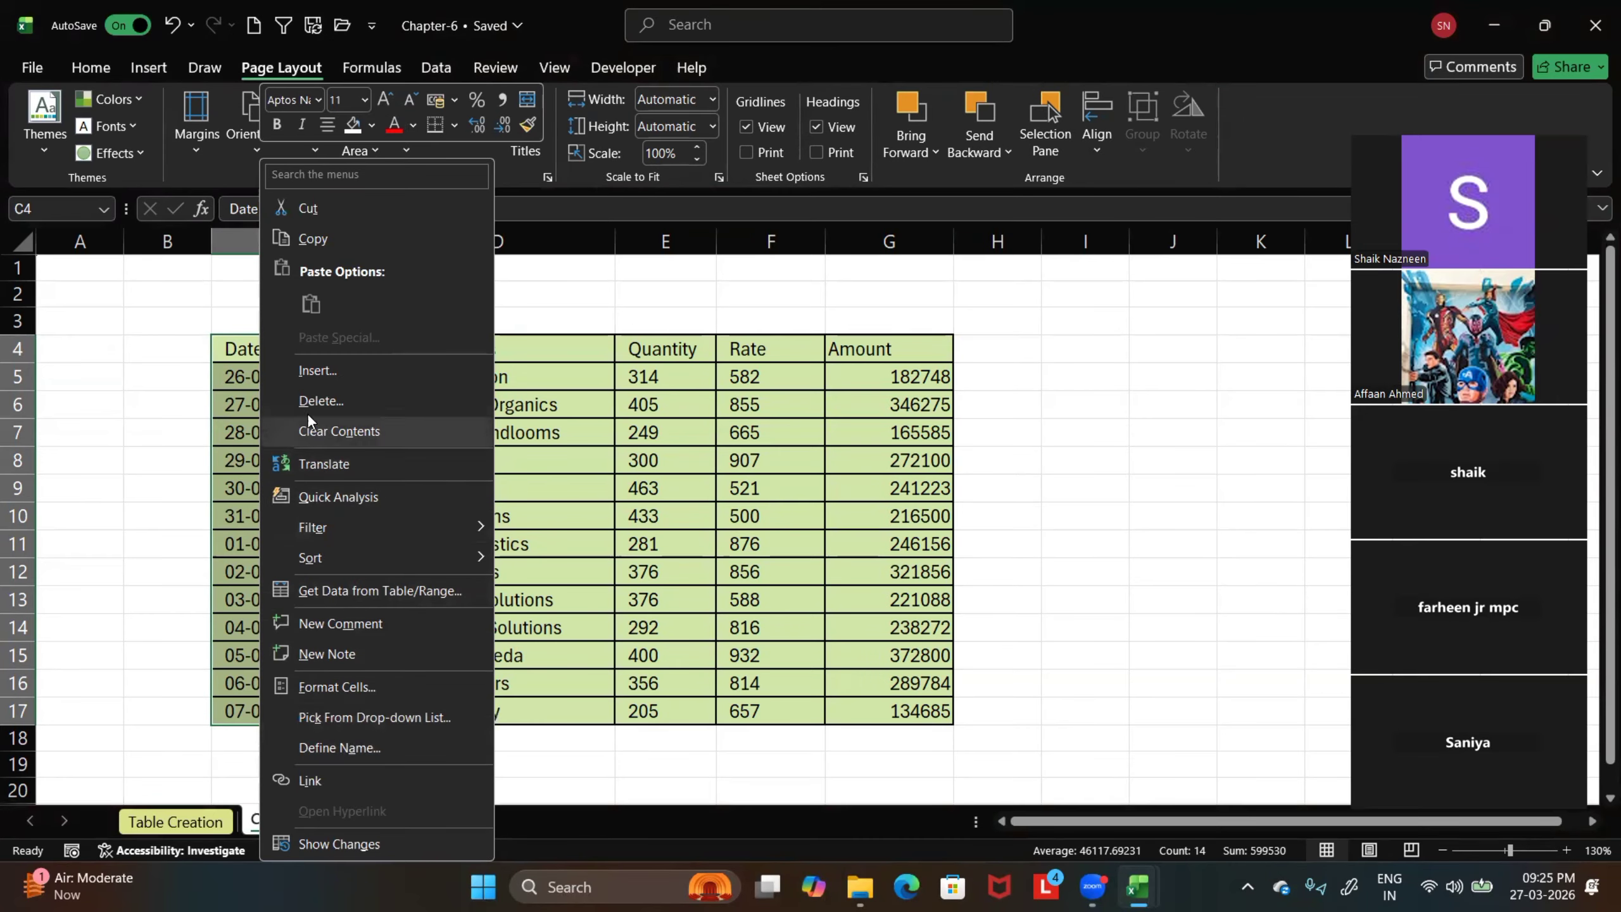
pyautogui.click(543, 793)
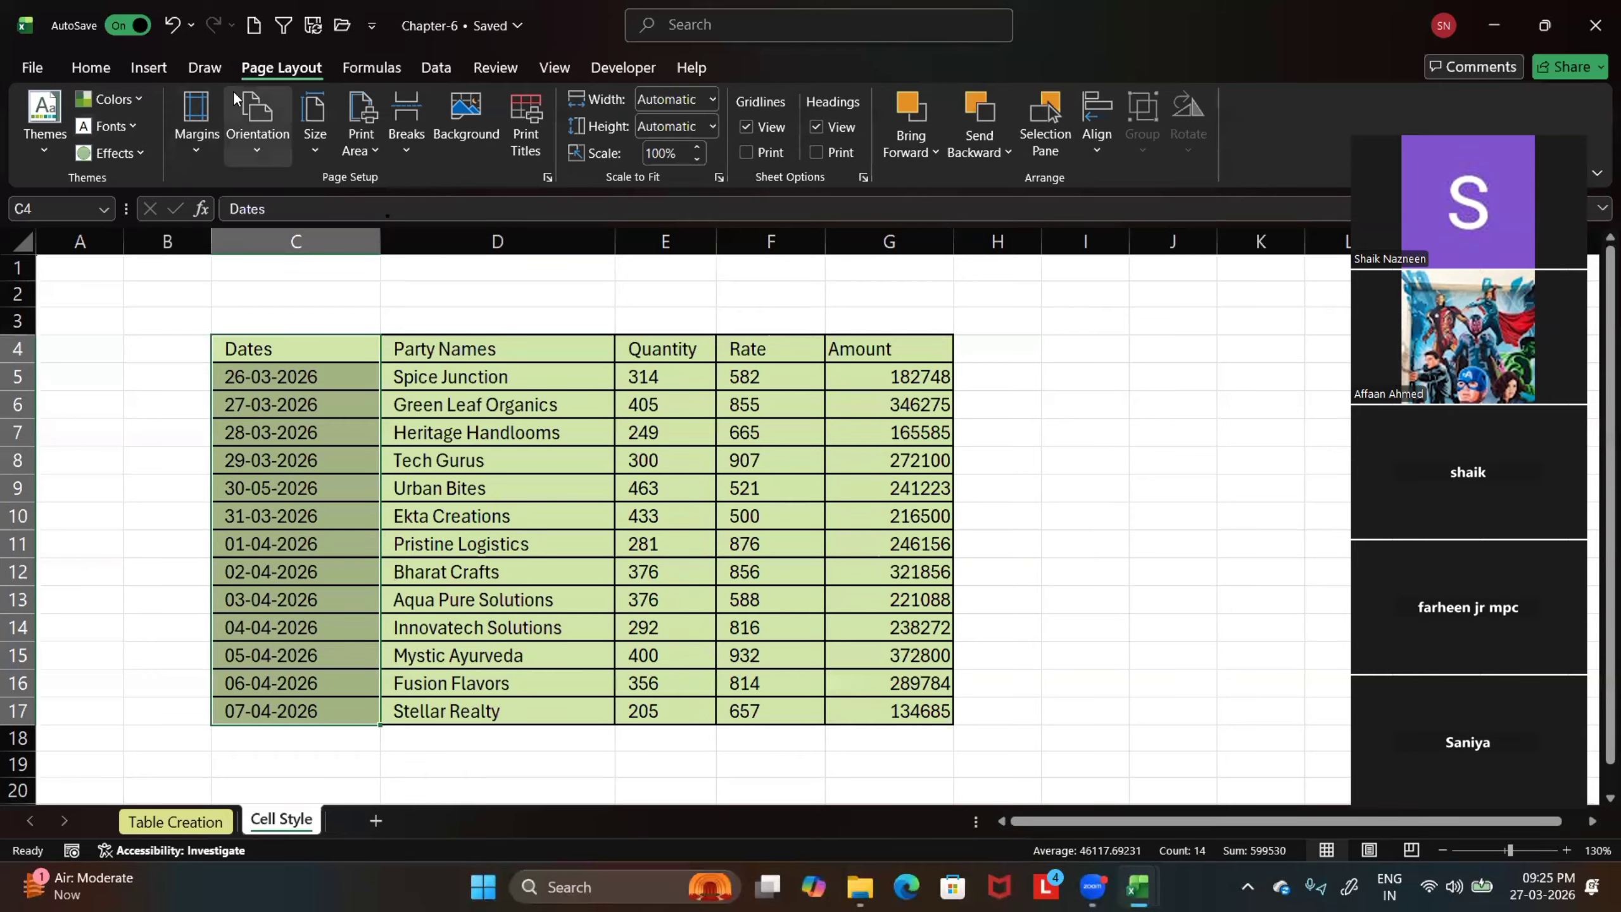
pyautogui.click(91, 68)
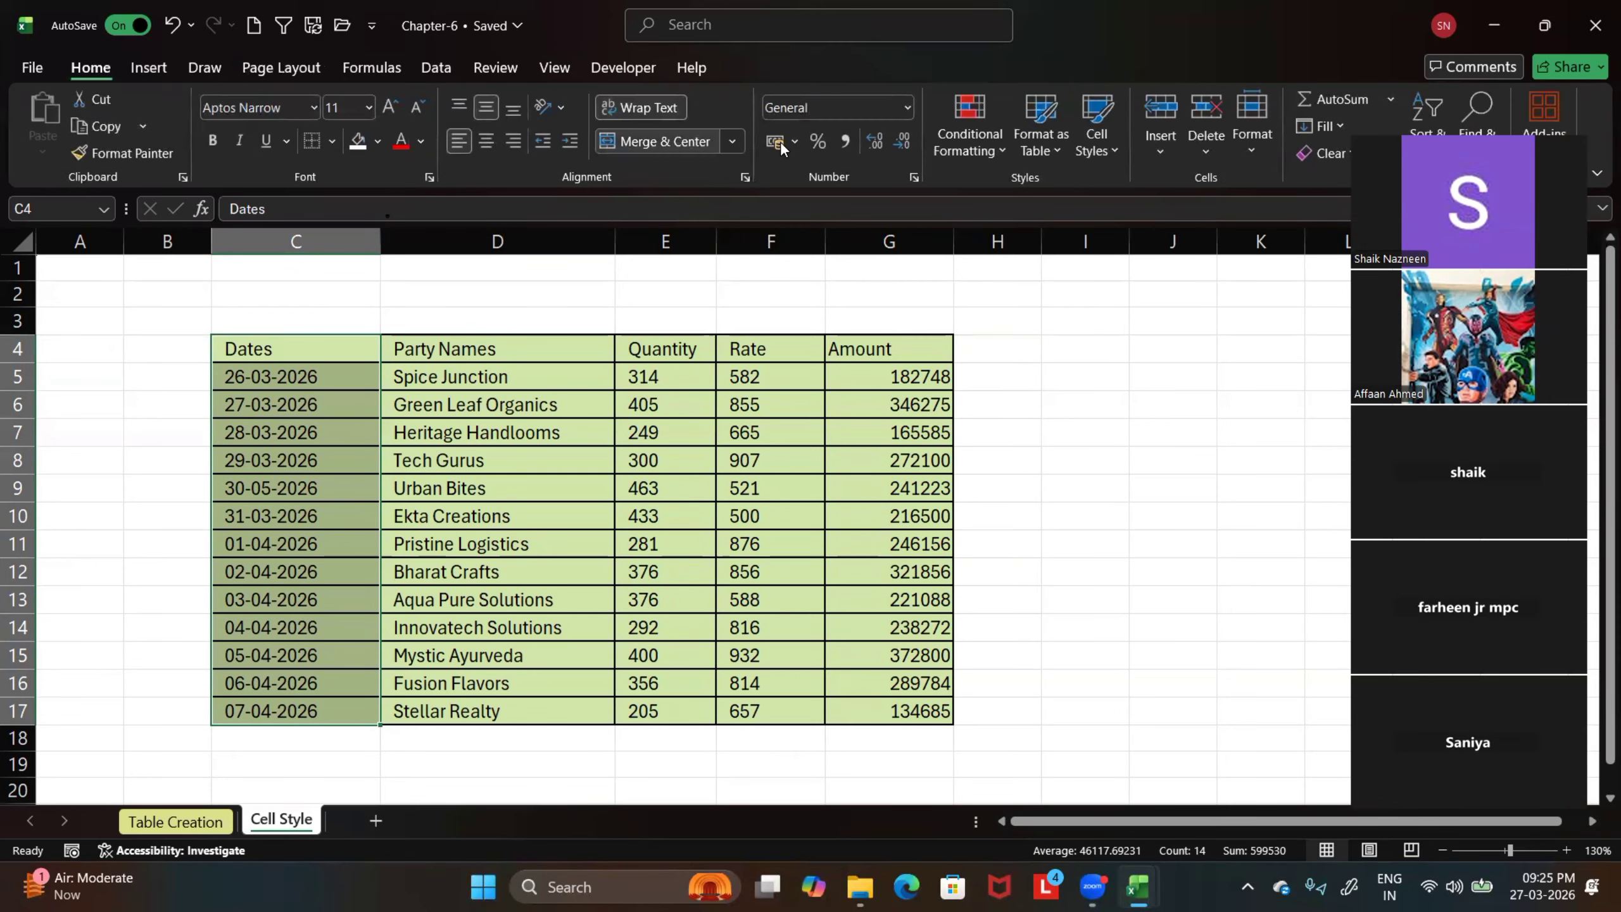
pyautogui.click(1104, 149)
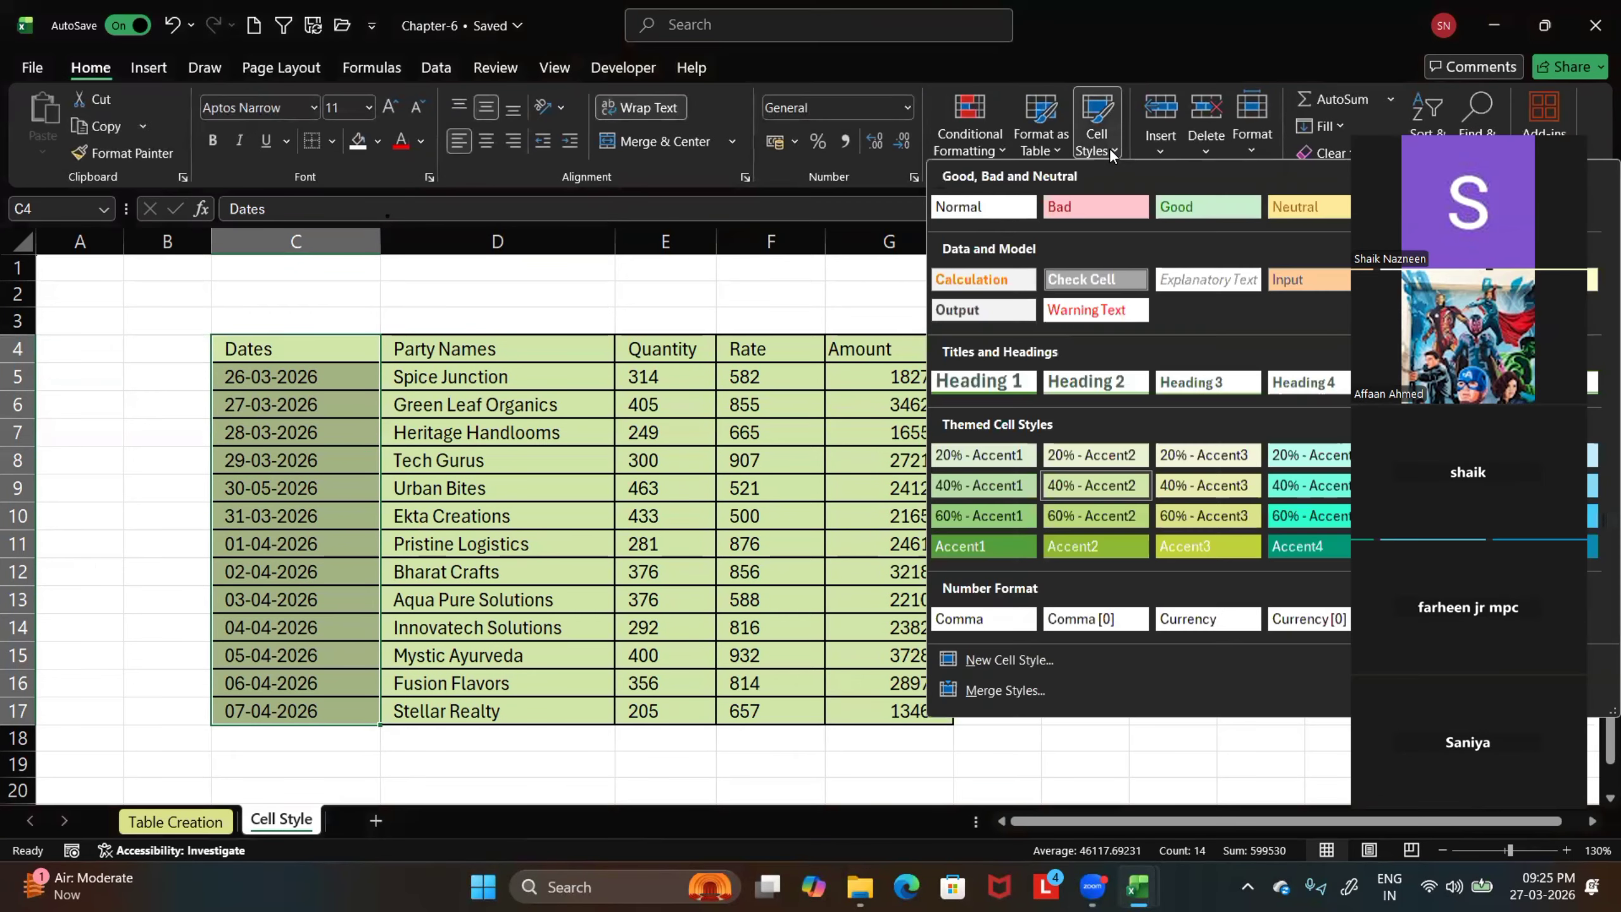
pyautogui.click(1172, 147)
pyautogui.click(1206, 146)
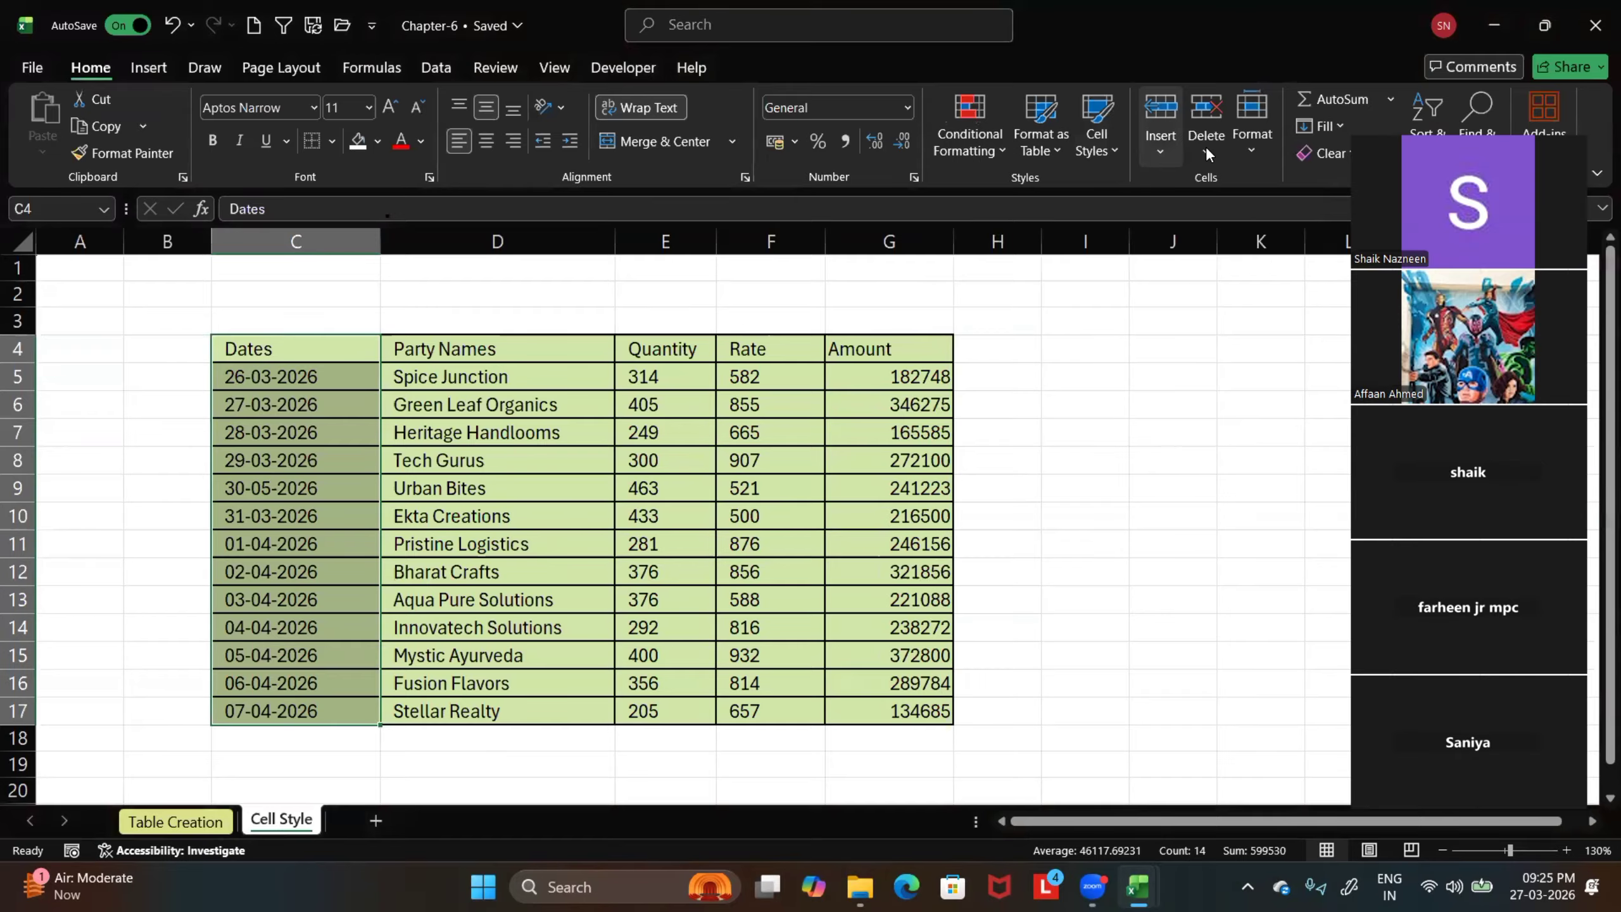
# Hide the Cell Style sheet
pyautogui.click(1252, 148)
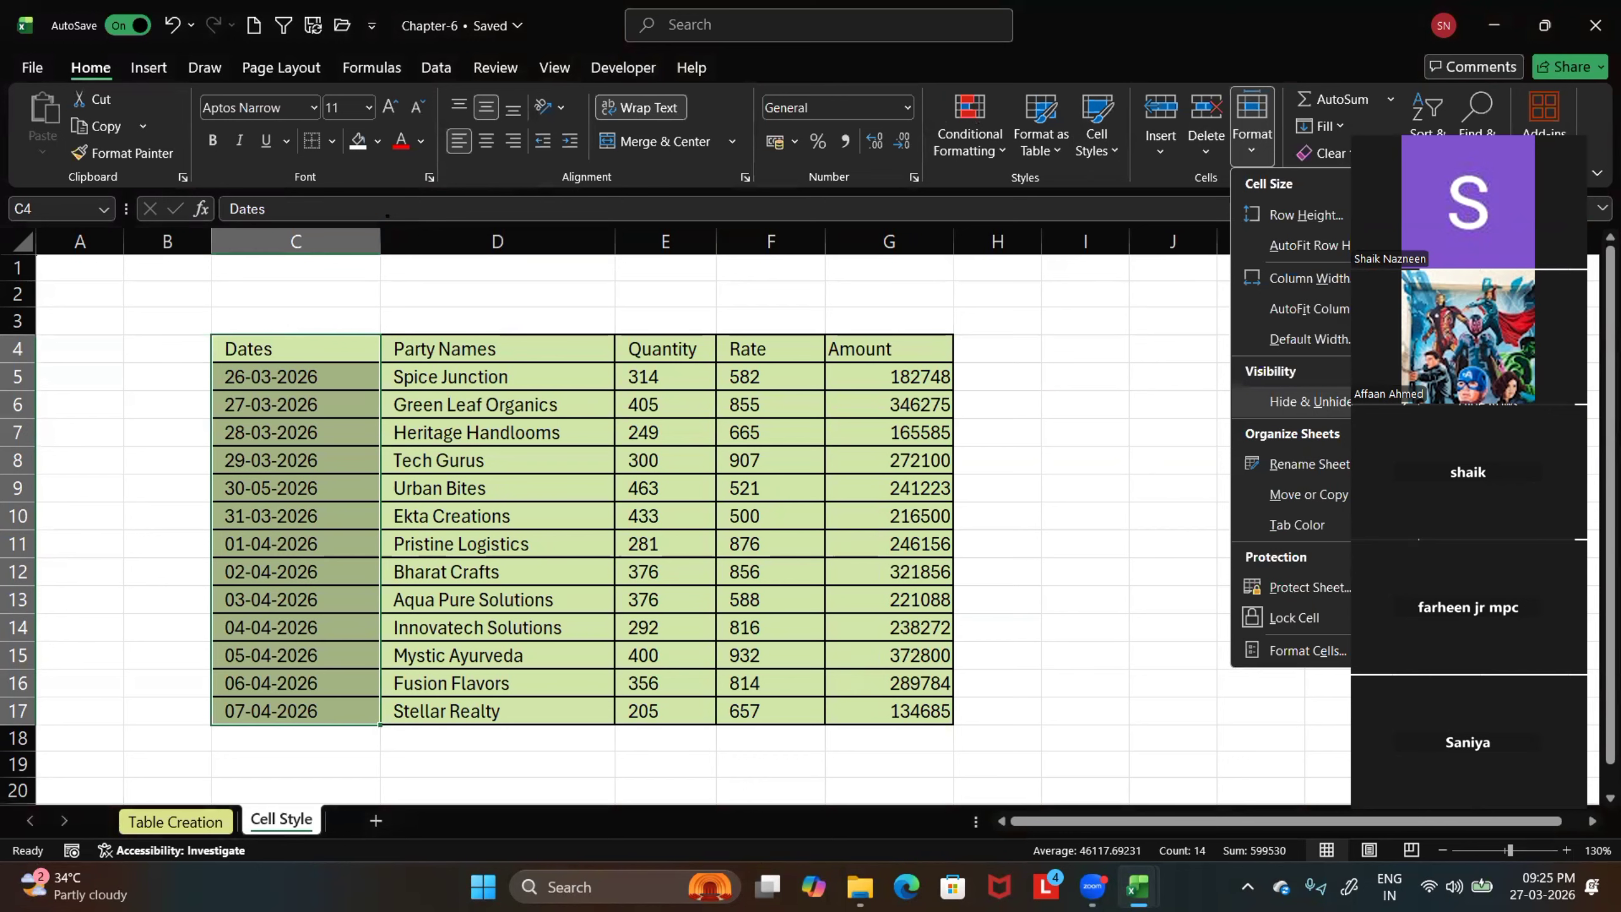
pyautogui.rightClick(269, 829)
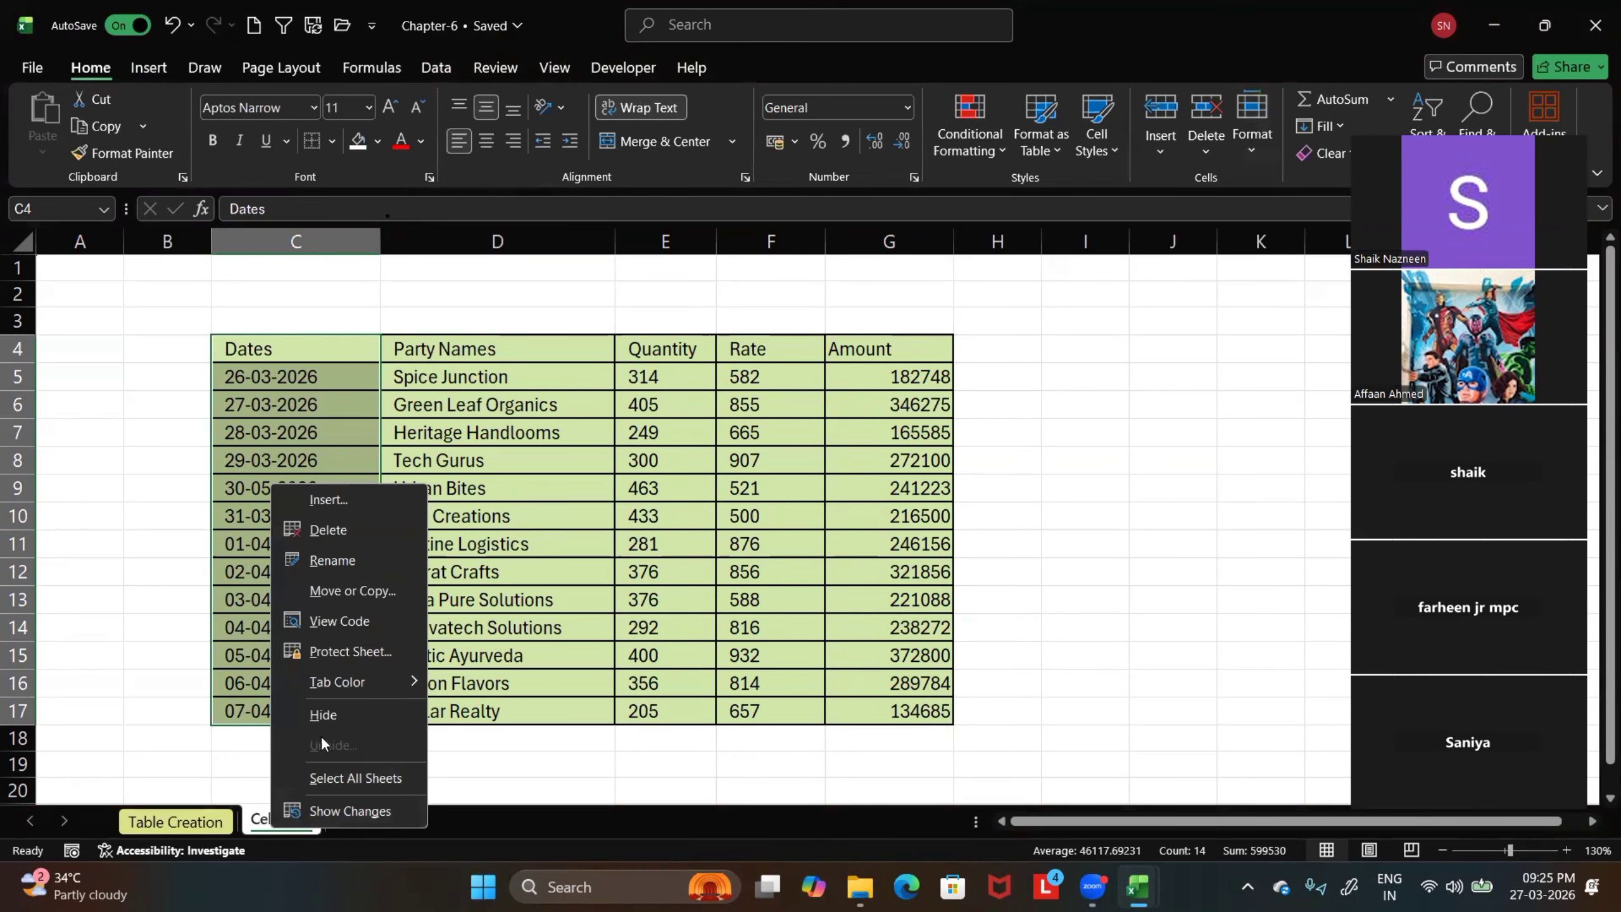
pyautogui.click(328, 712)
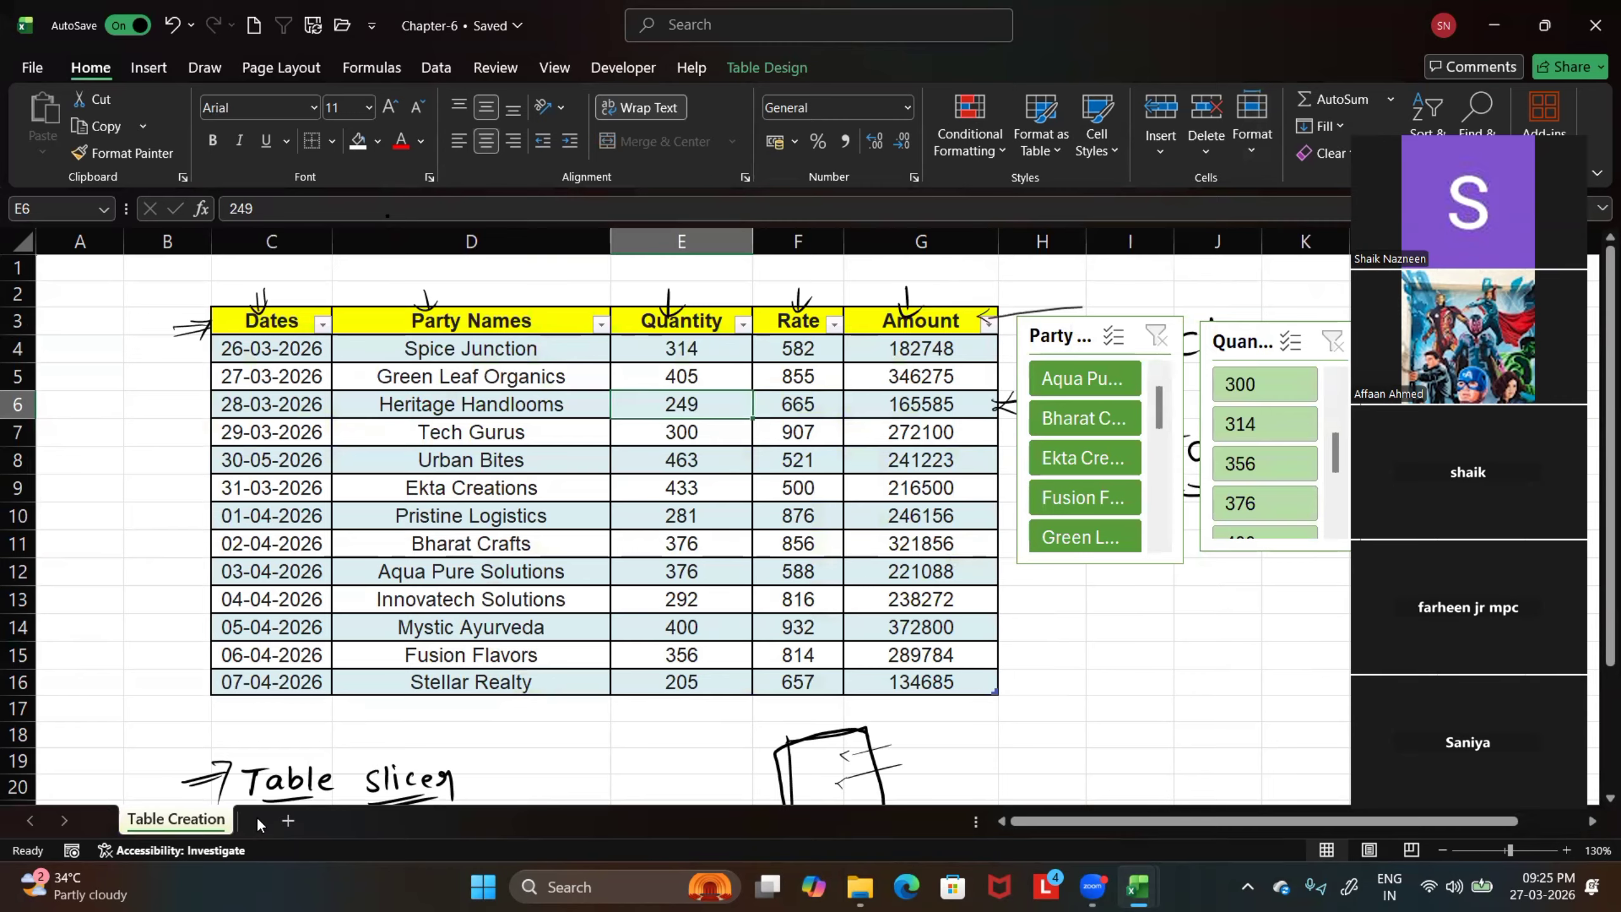
# Unhide the Cell Style sheet
pyautogui.click(1251, 153)
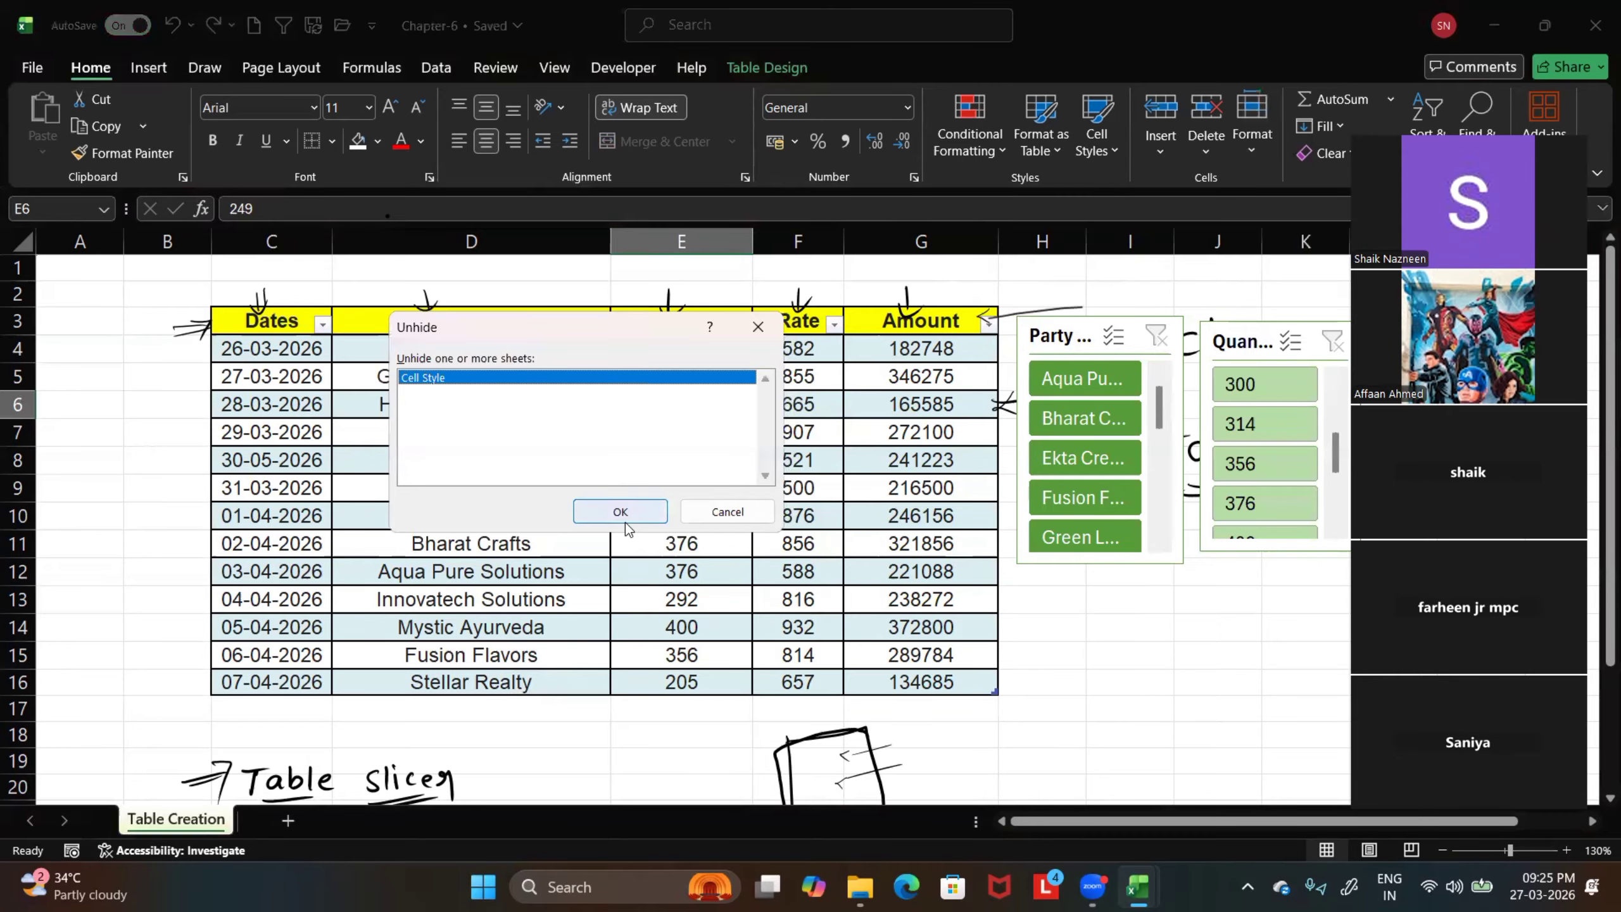
pyautogui.click(620, 511)
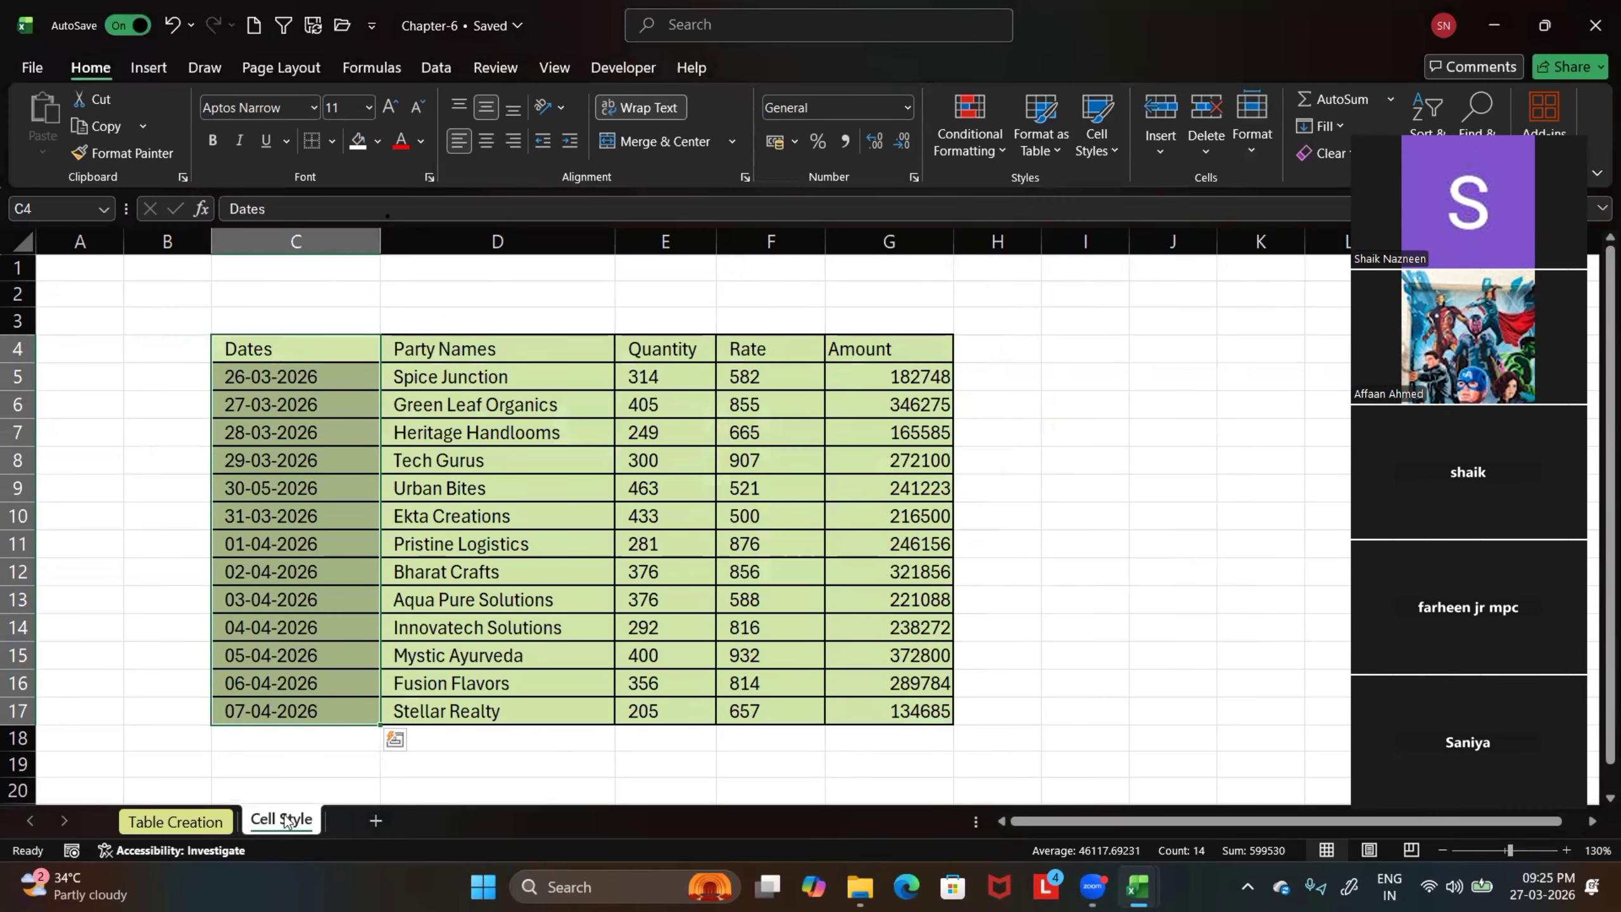
# Select the Dates range C4:C17 on the Cell Style sheet and hide its column
pyautogui.click(17, 572)
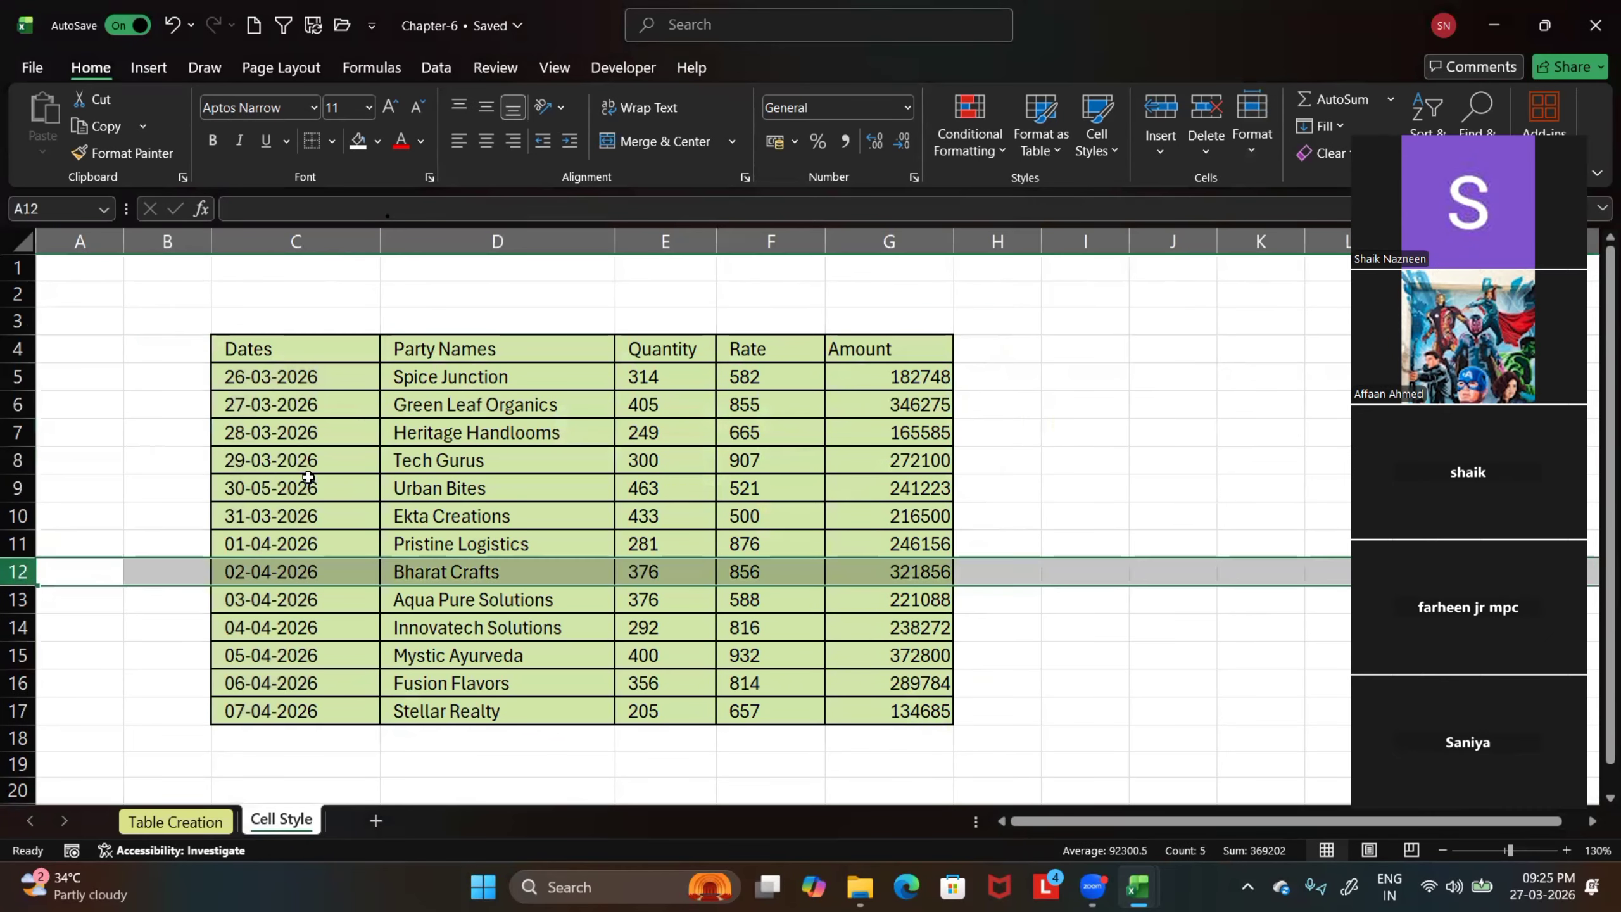
pyautogui.moveTo(303, 348); pyautogui.dragTo(309, 711)
pyautogui.rightClick(274, 473)
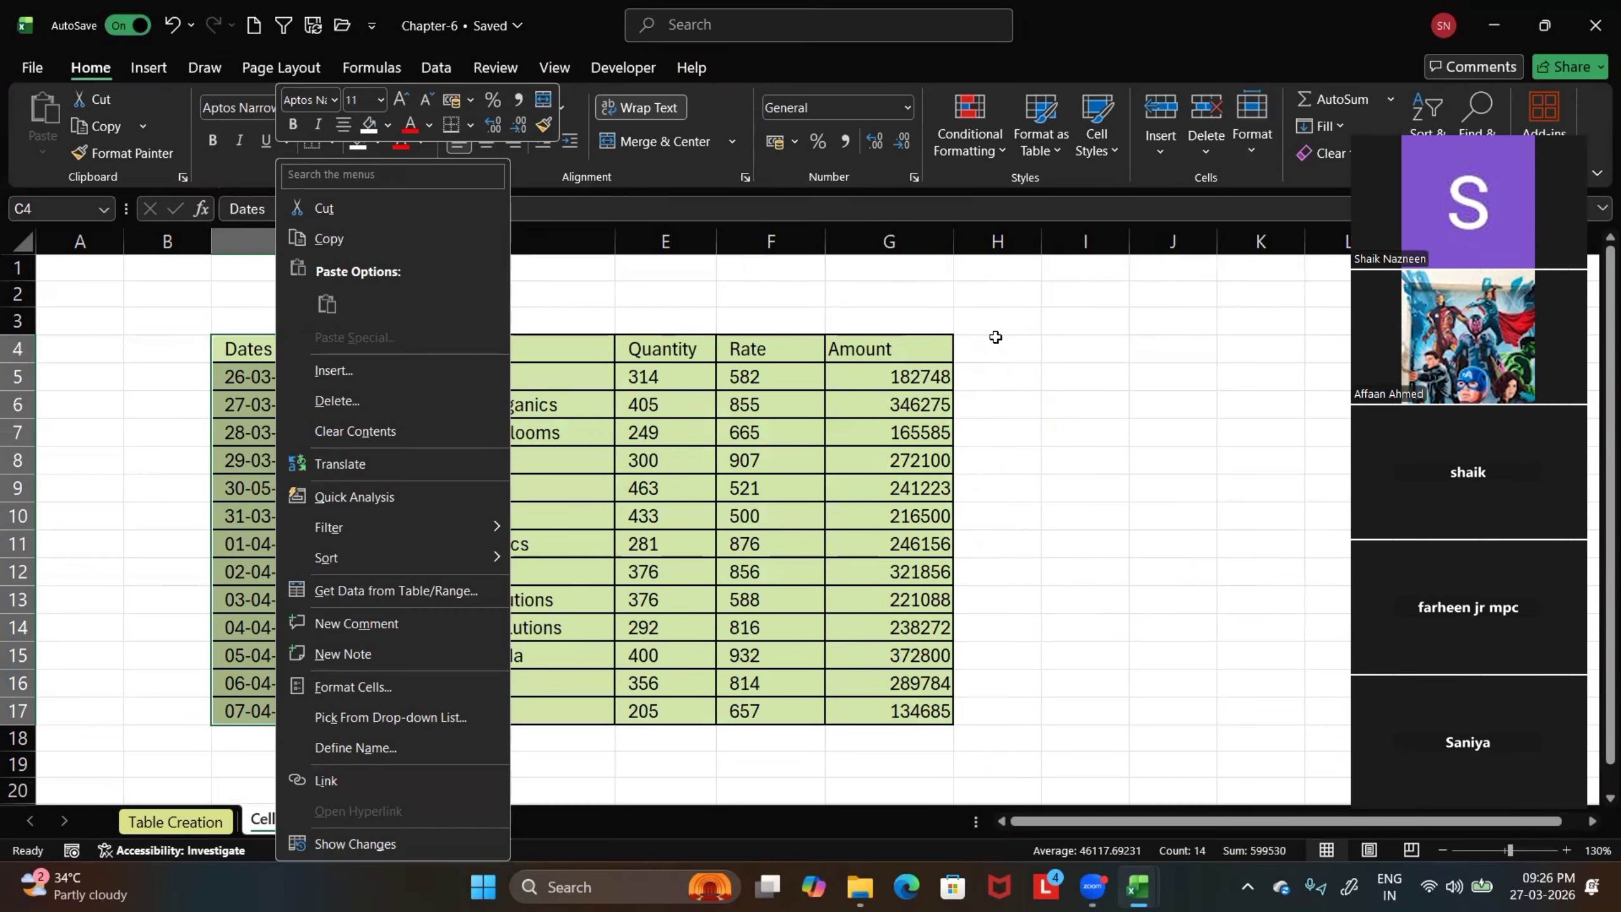
pyautogui.press('Escape')
pyautogui.moveTo(289, 346); pyautogui.dragTo(323, 713)
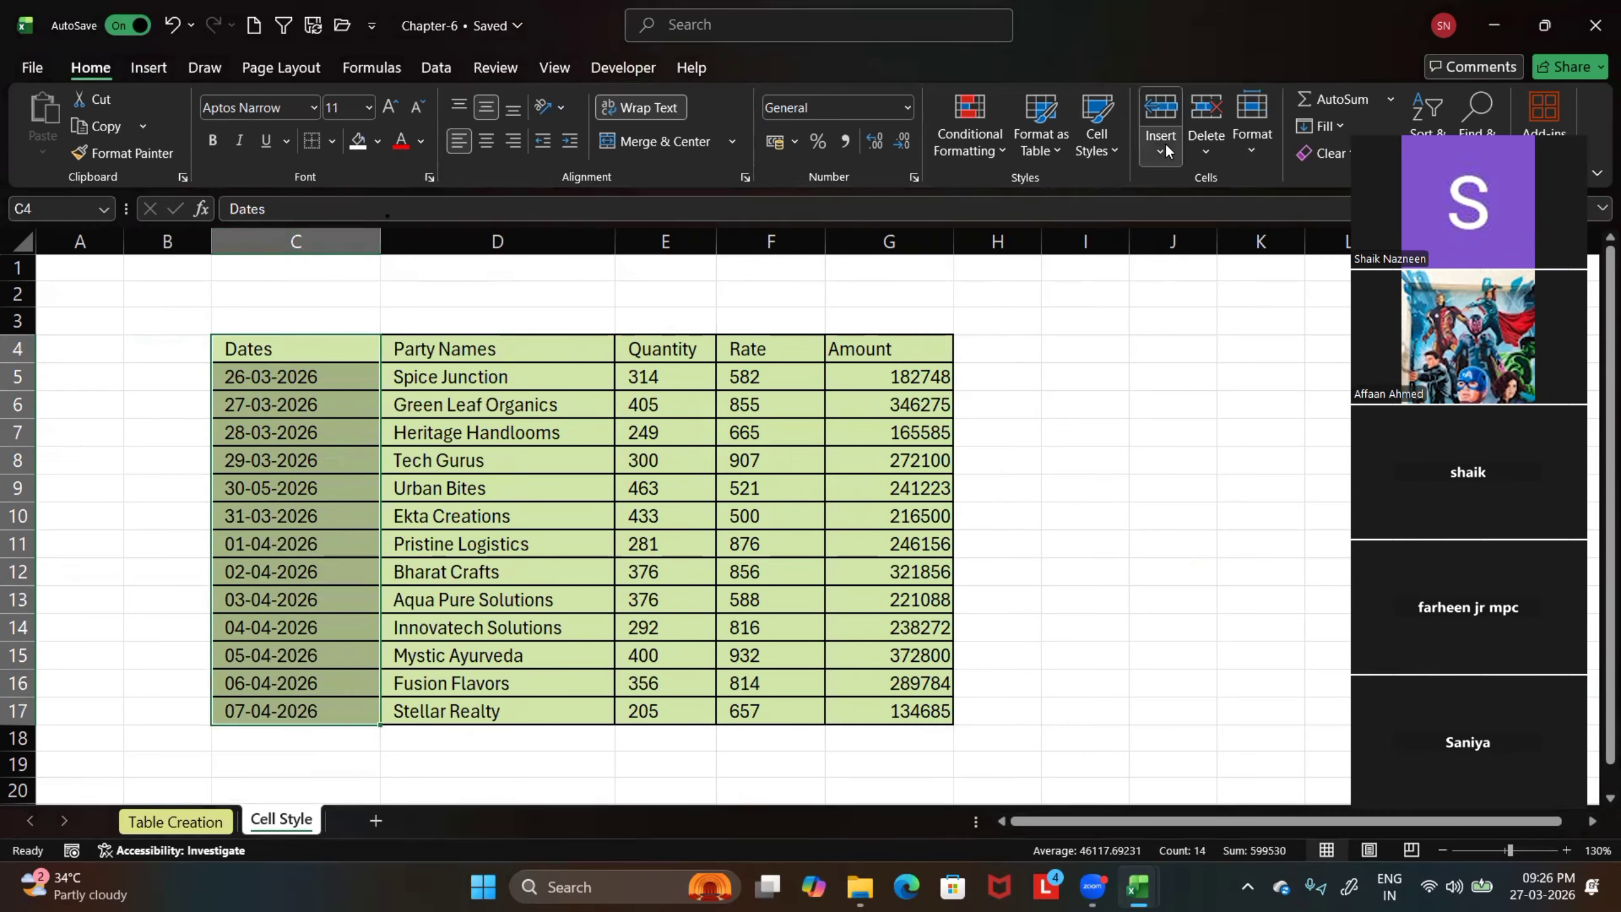
pyautogui.click(1254, 142)
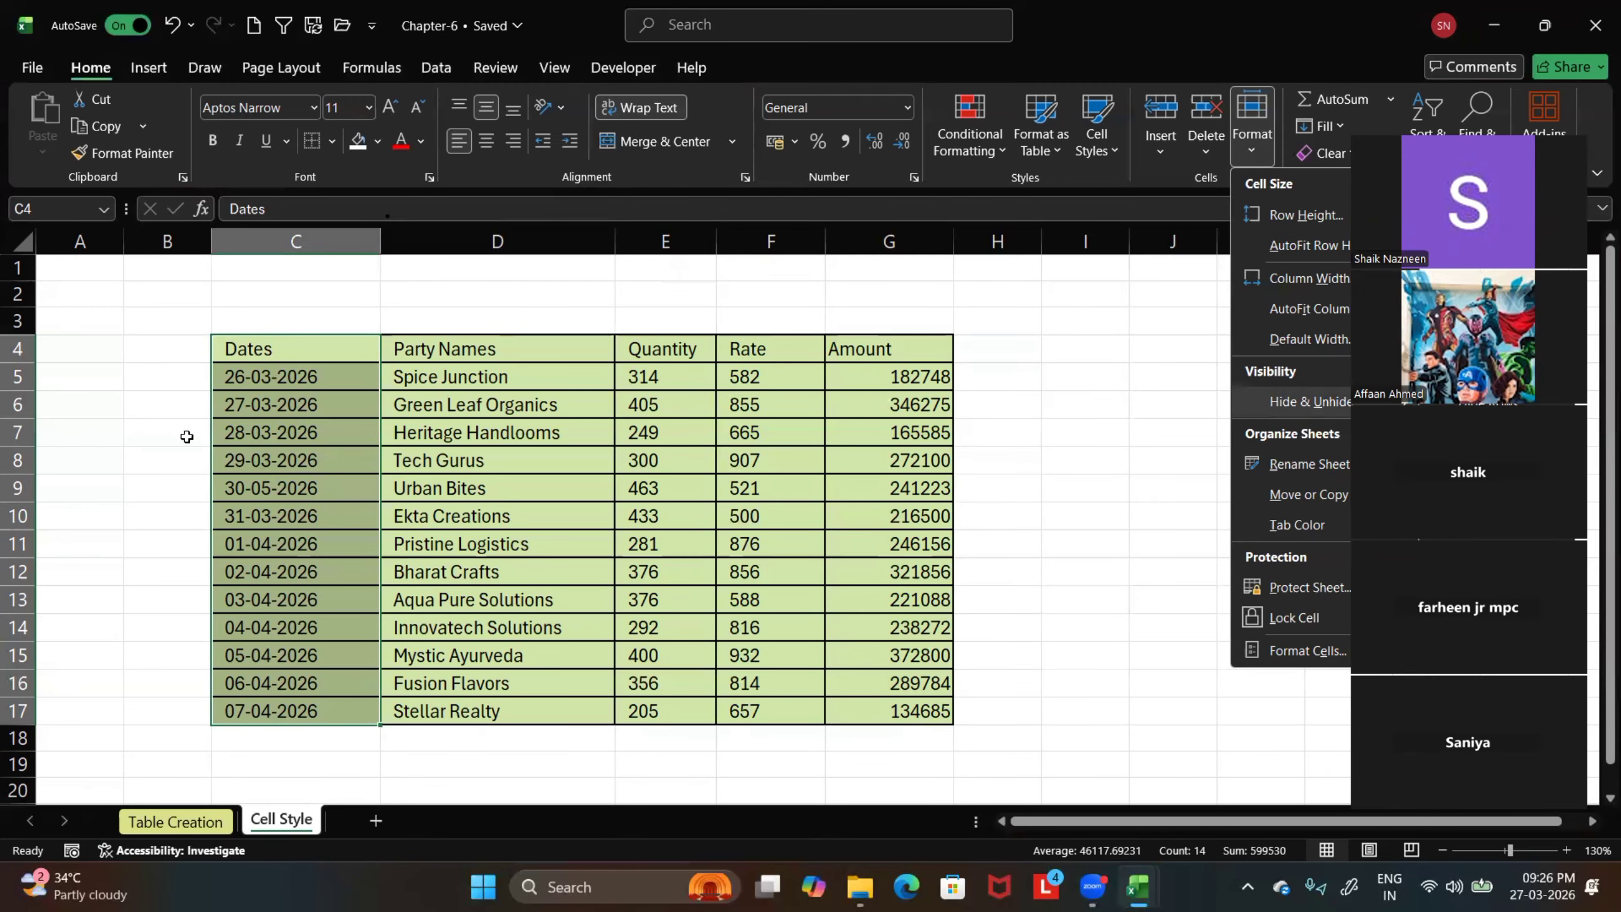
pyautogui.hotkey('ctrl', '0')
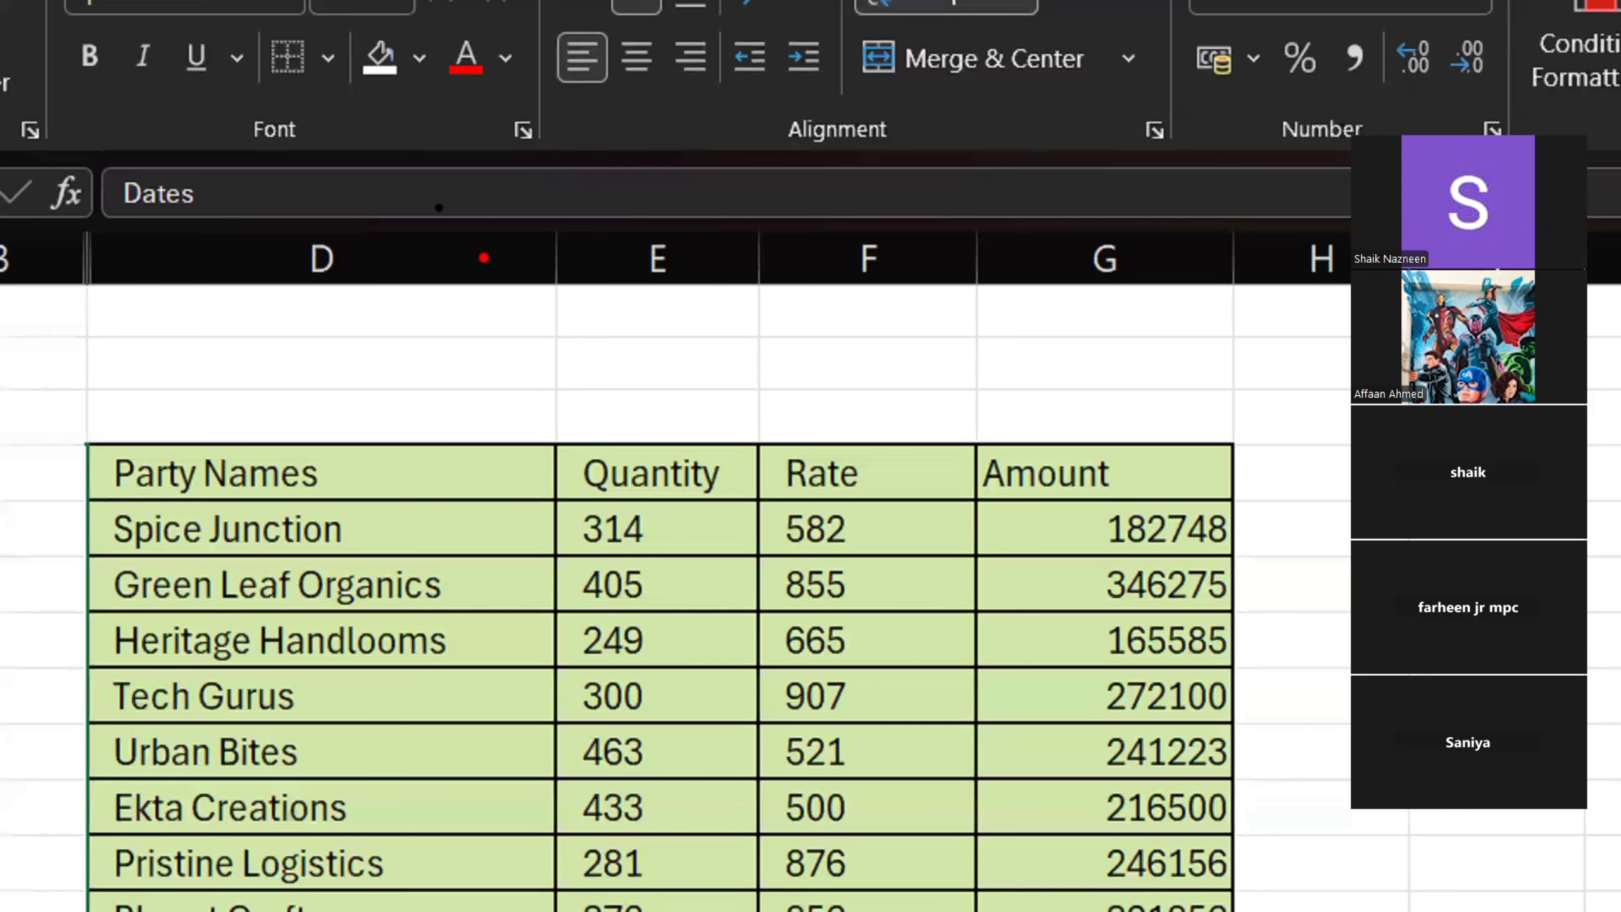
# Unhide column C between columns B and D on the Cell Style sheet
pyautogui.moveTo(501, 222); pyautogui.dragTo(664, 331)
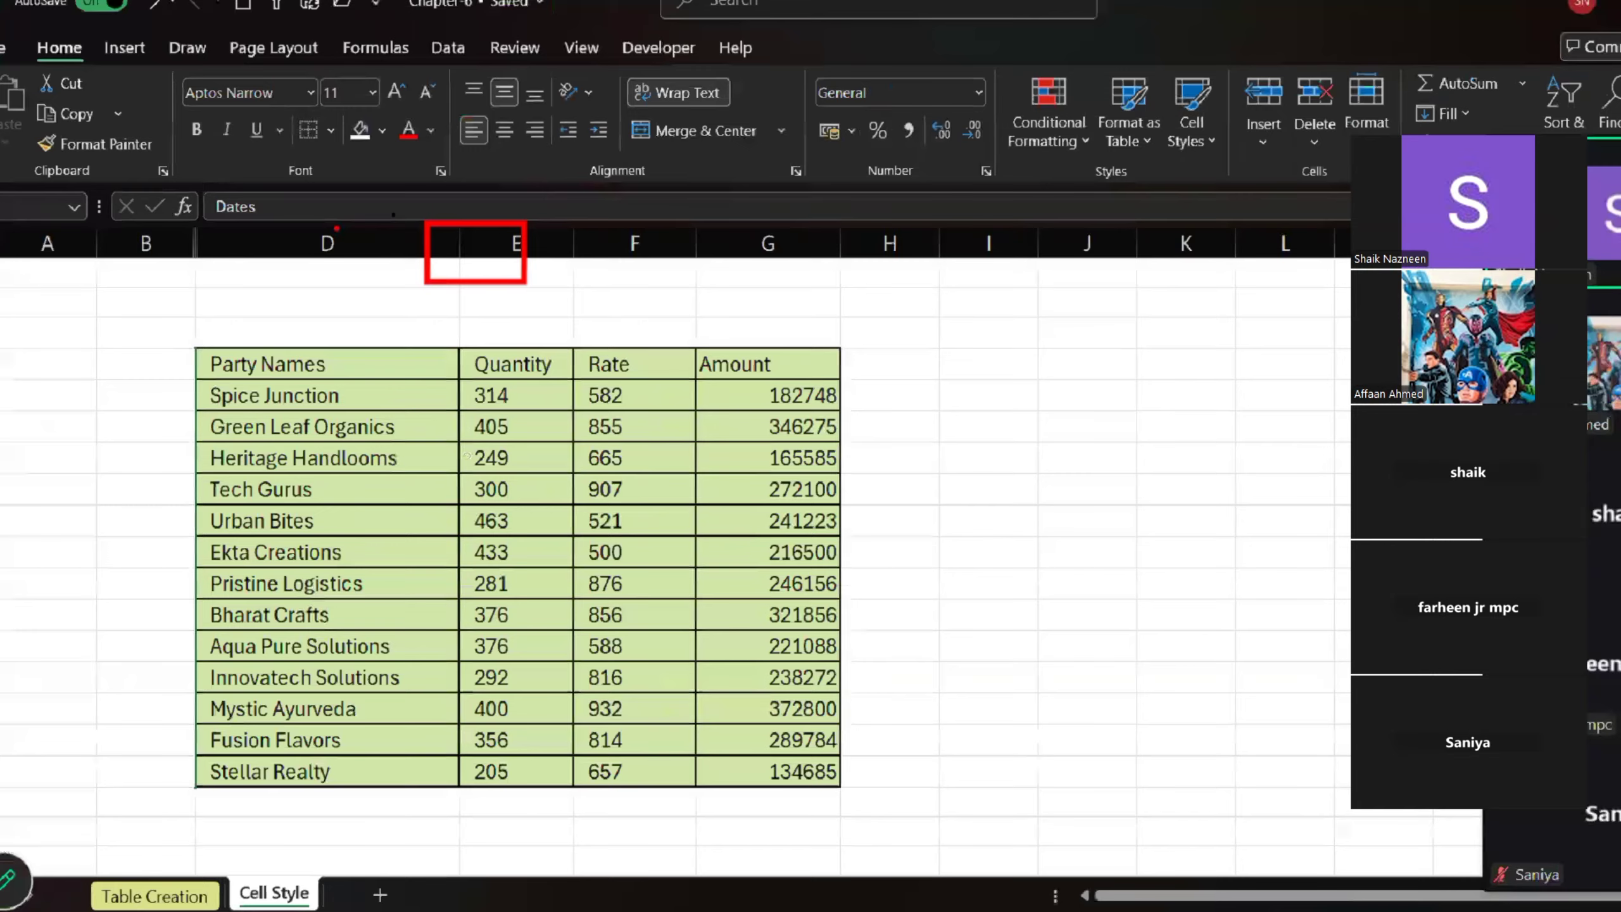
pyautogui.press('Escape')
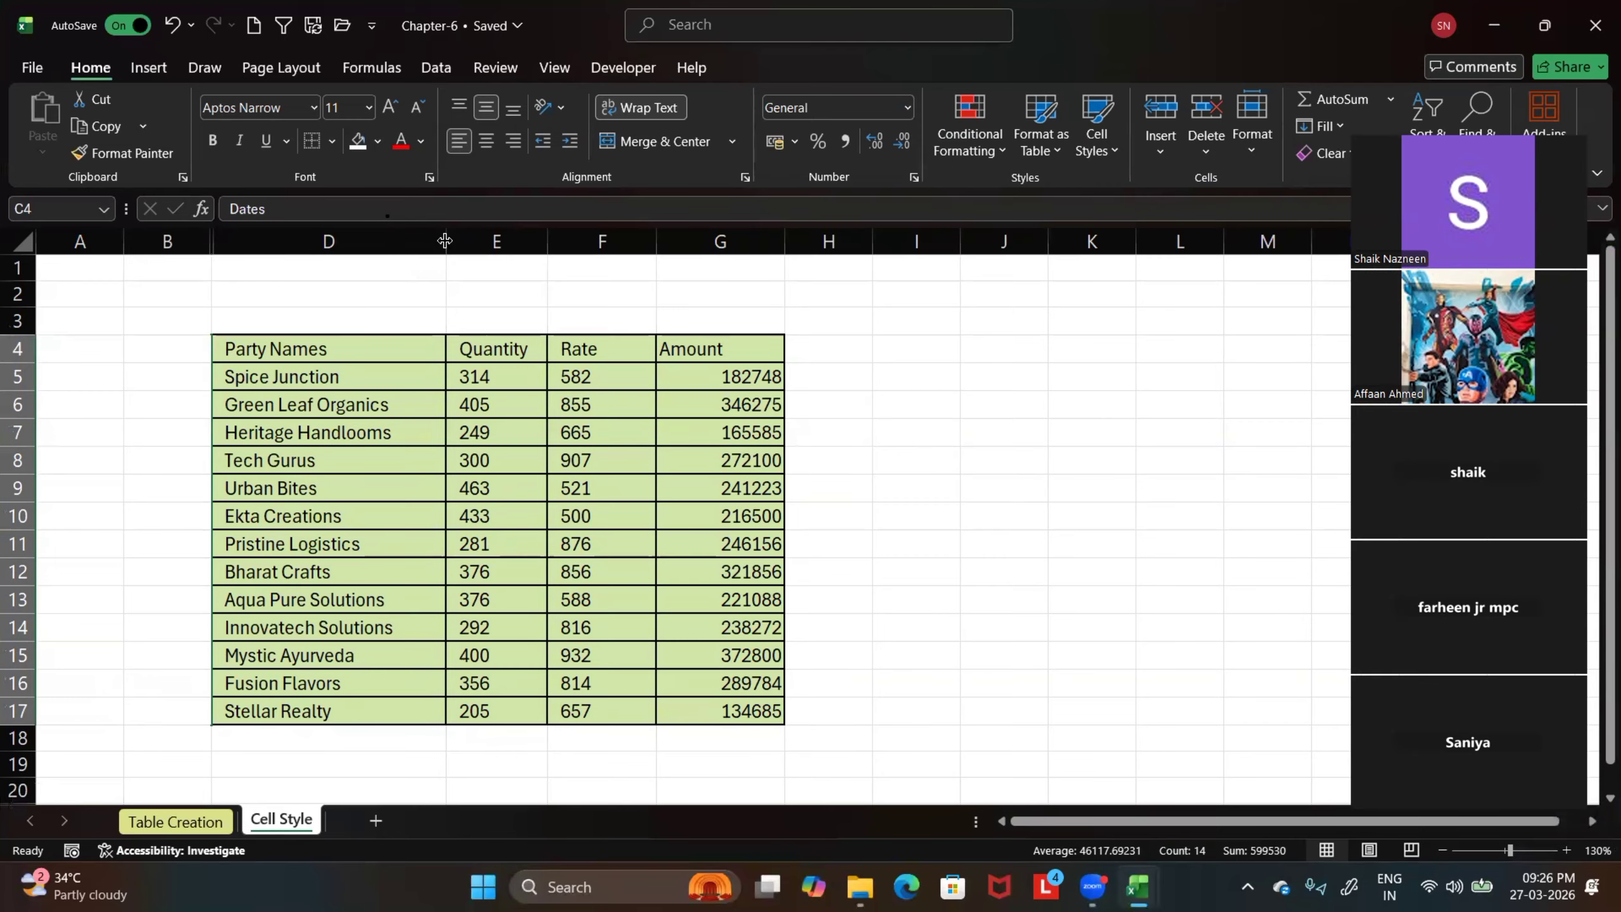
pyautogui.rightClick(214, 240)
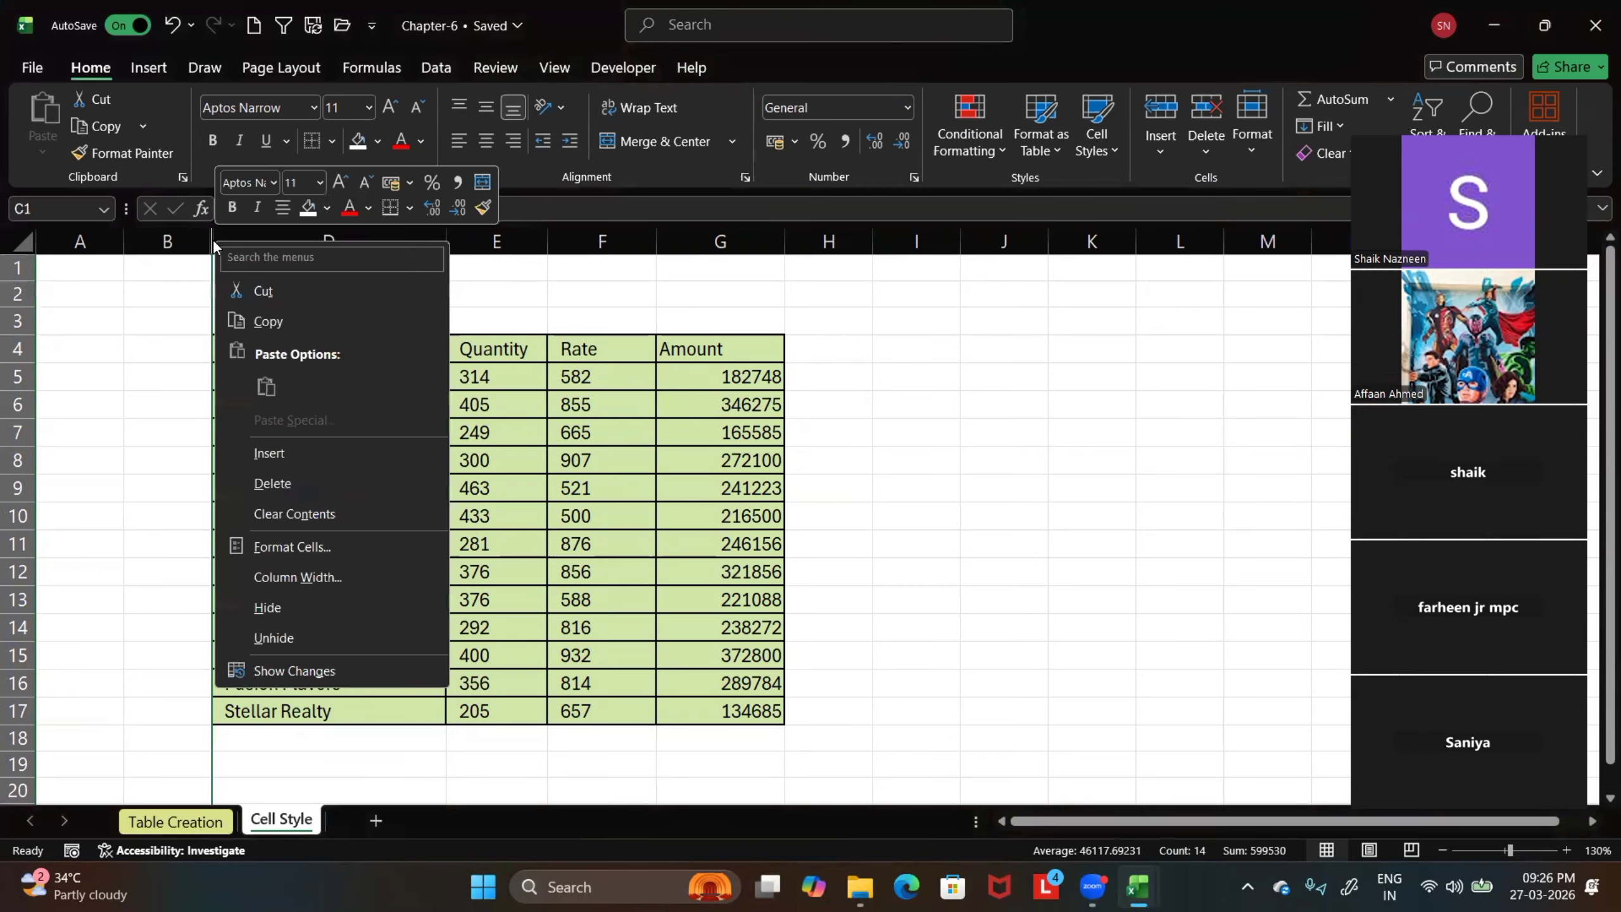
pyautogui.click(288, 640)
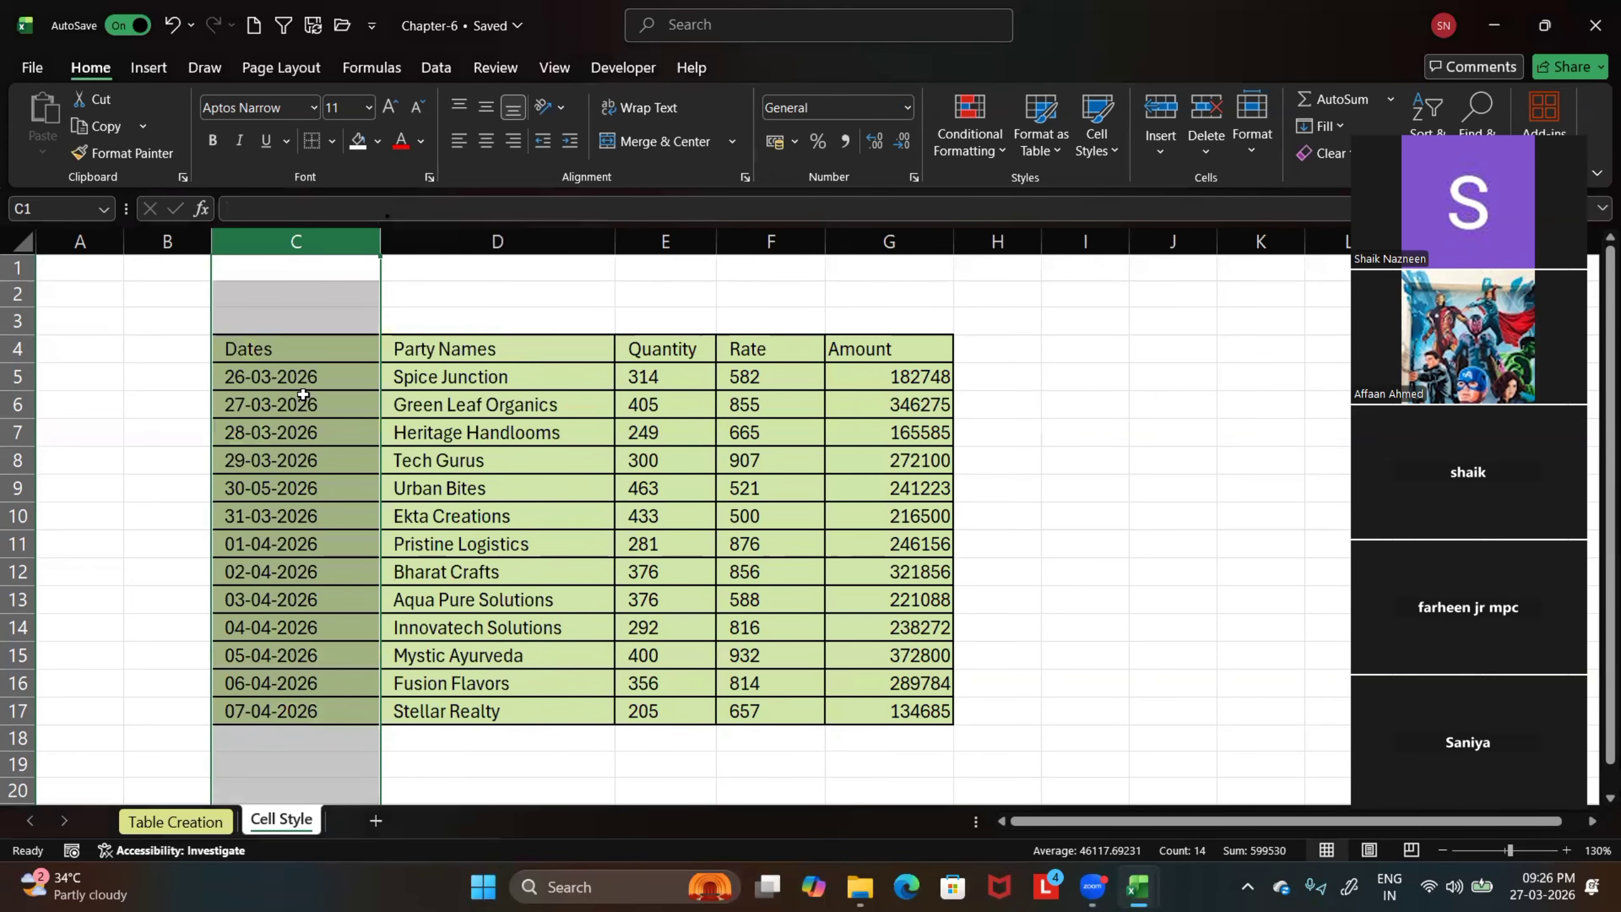
# Deselect the Dates column and hide the Cell Style sheet using its sheet tab commands
pyautogui.moveTo(524, 760); pyautogui.dragTo(520, 740)
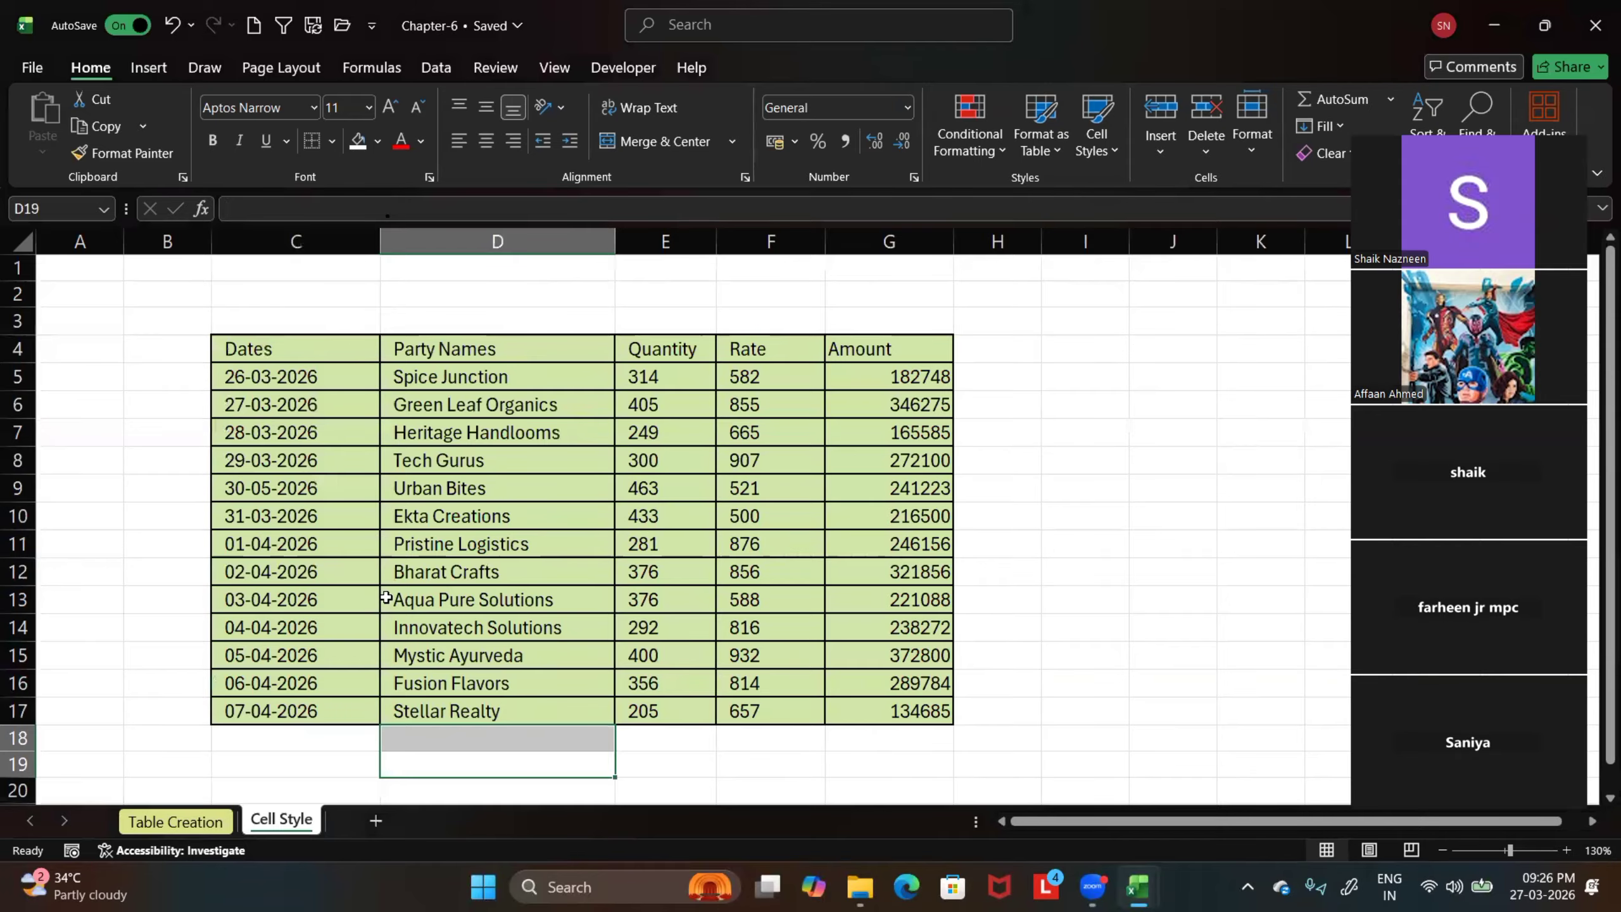
pyautogui.rightClick(278, 824)
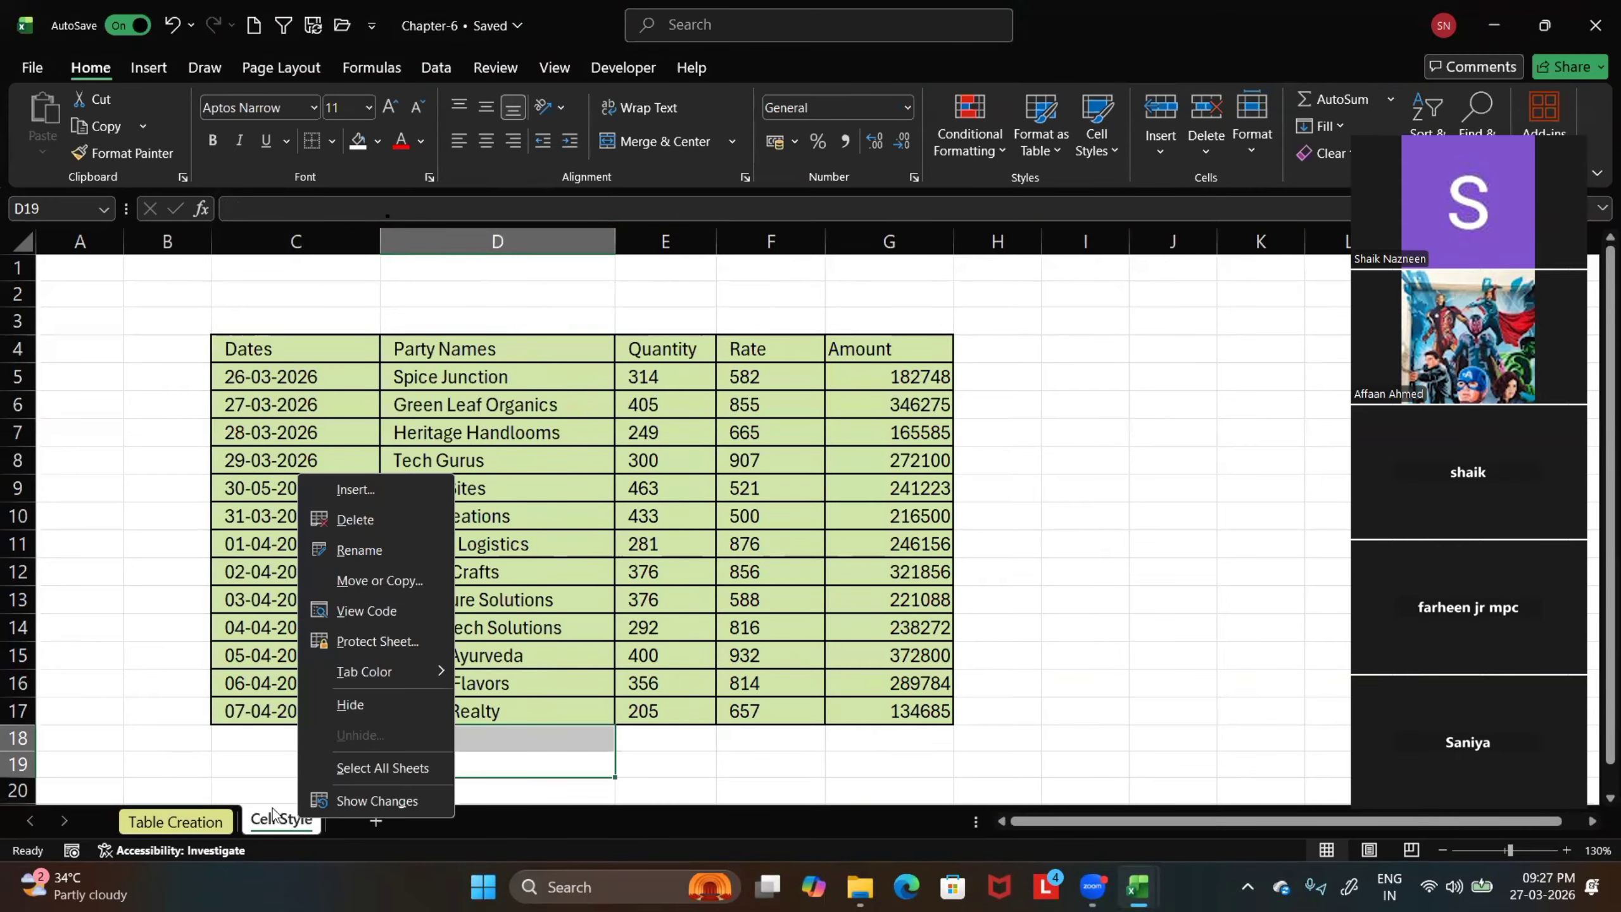
pyautogui.click(355, 704)
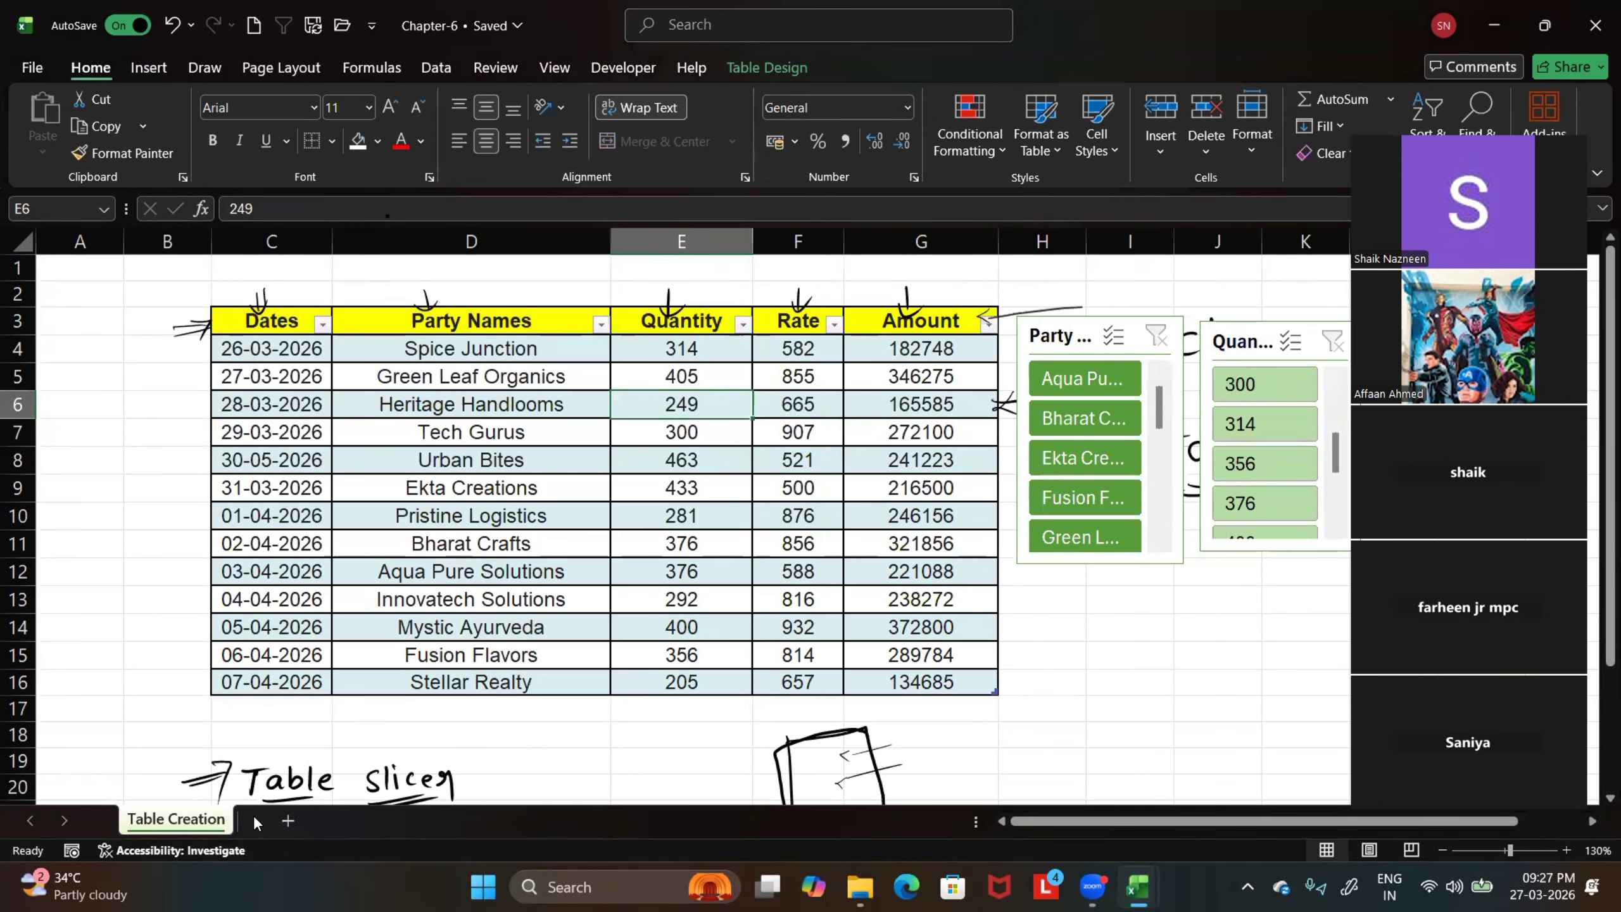
# Unhide the Cell Style sheet from the Table Creation sheet's tab commands, then select empty cell I15
pyautogui.rightClick(203, 826)
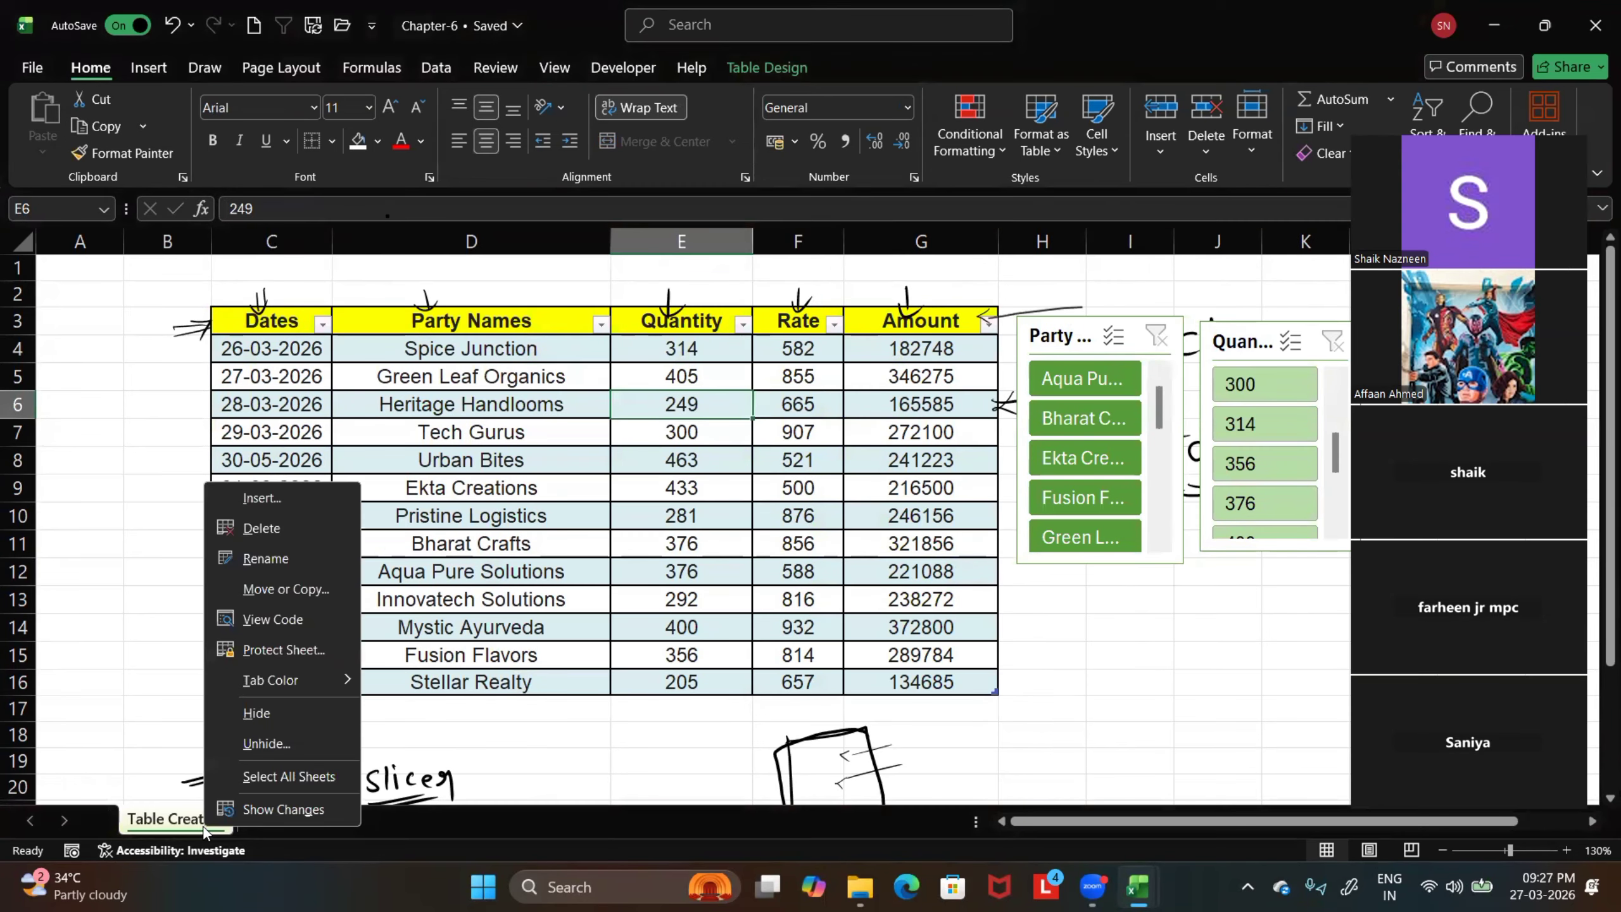
pyautogui.click(255, 743)
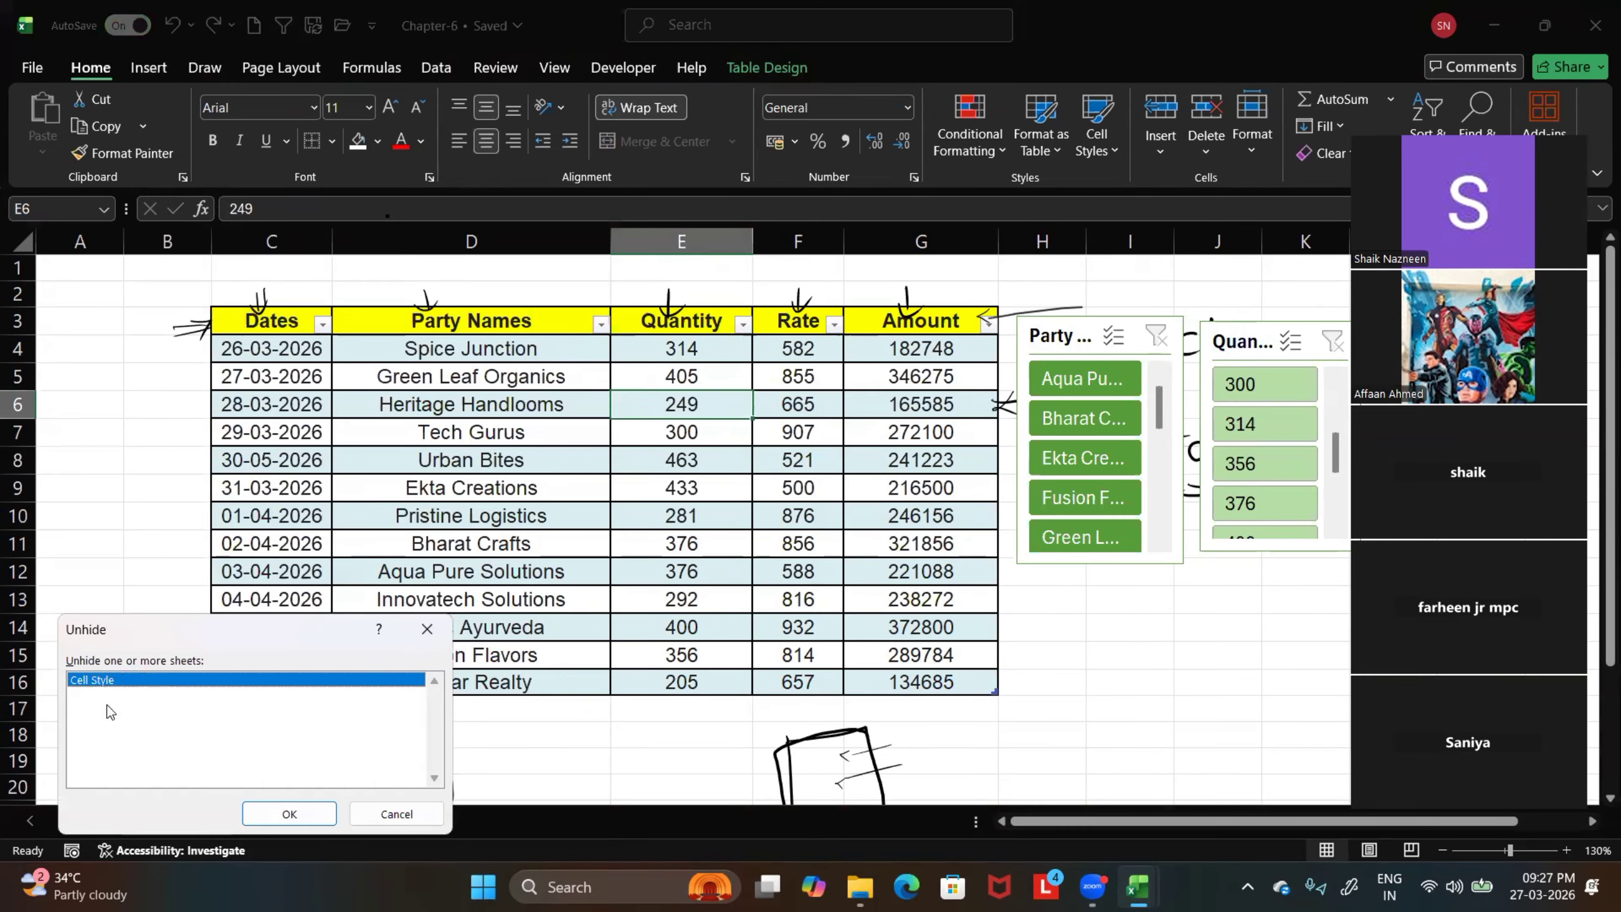
pyautogui.click(291, 814)
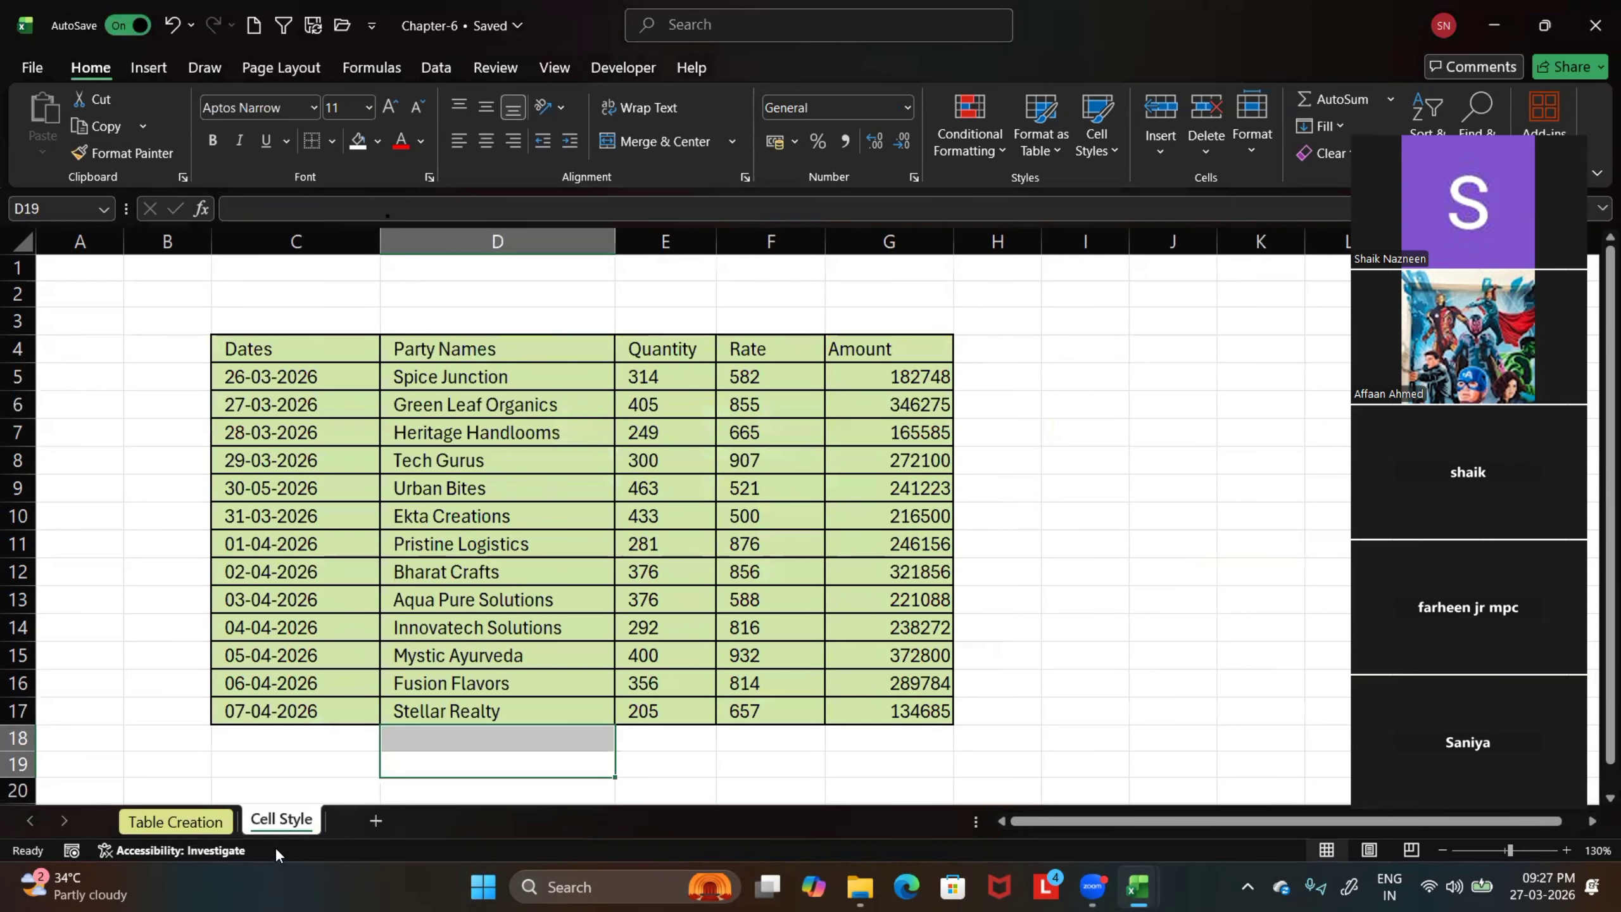
pyautogui.click(1053, 654)
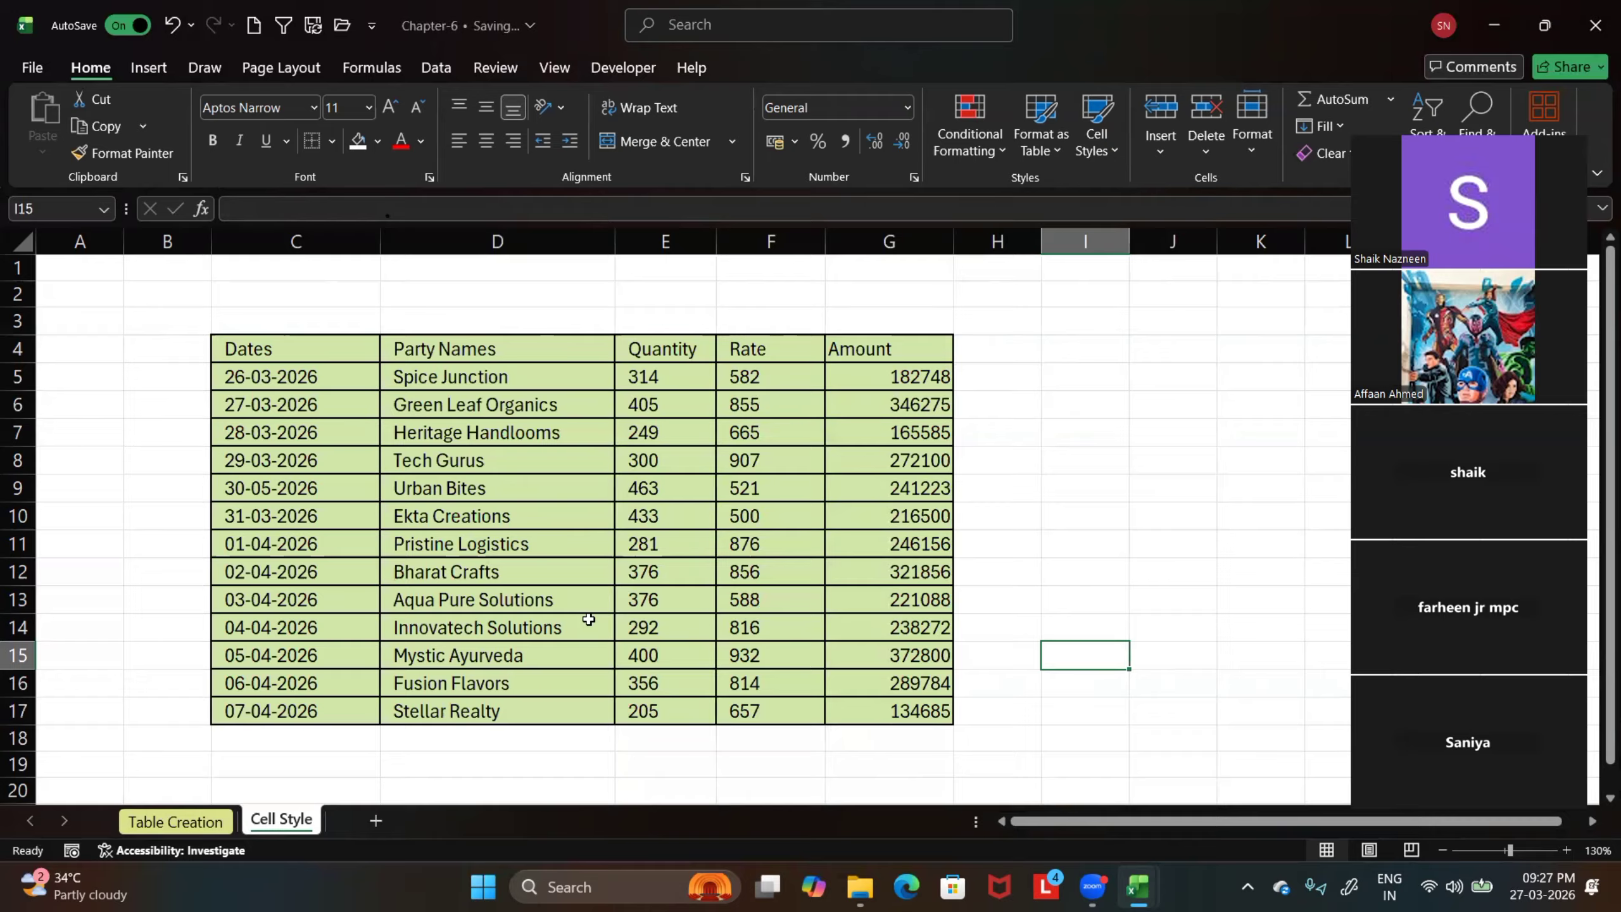
# Create a copy of the Cell Style sheet within Chapter-6.xlsx, placed before the Table Creation sheet
pyautogui.rightClick(278, 818)
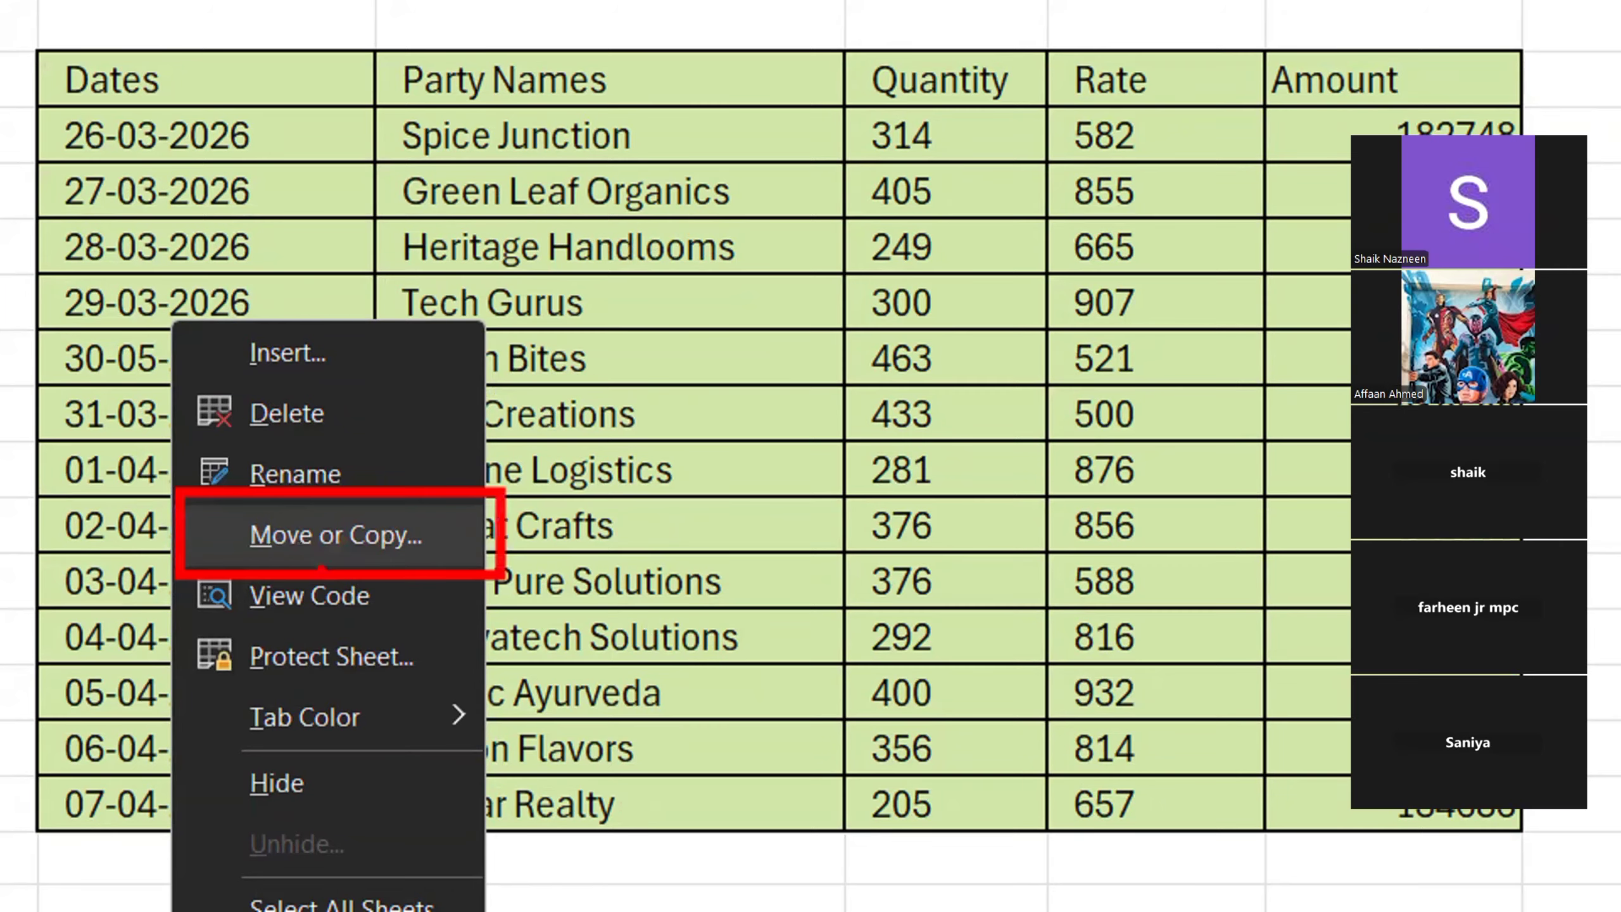
pyautogui.press('Escape')
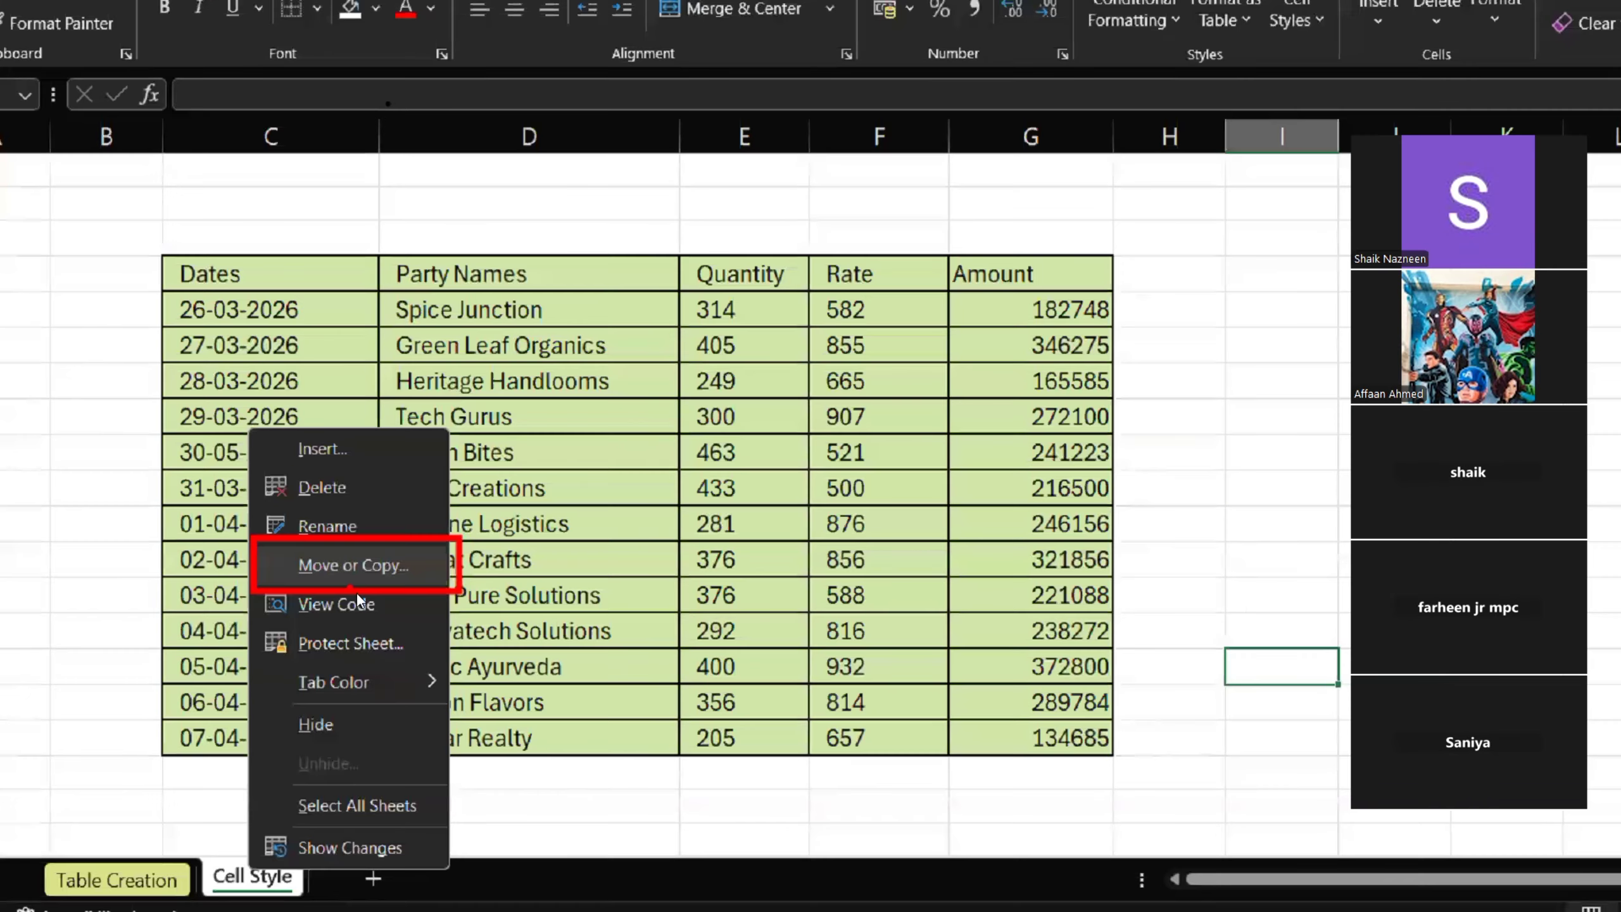
pyautogui.click(297, 822)
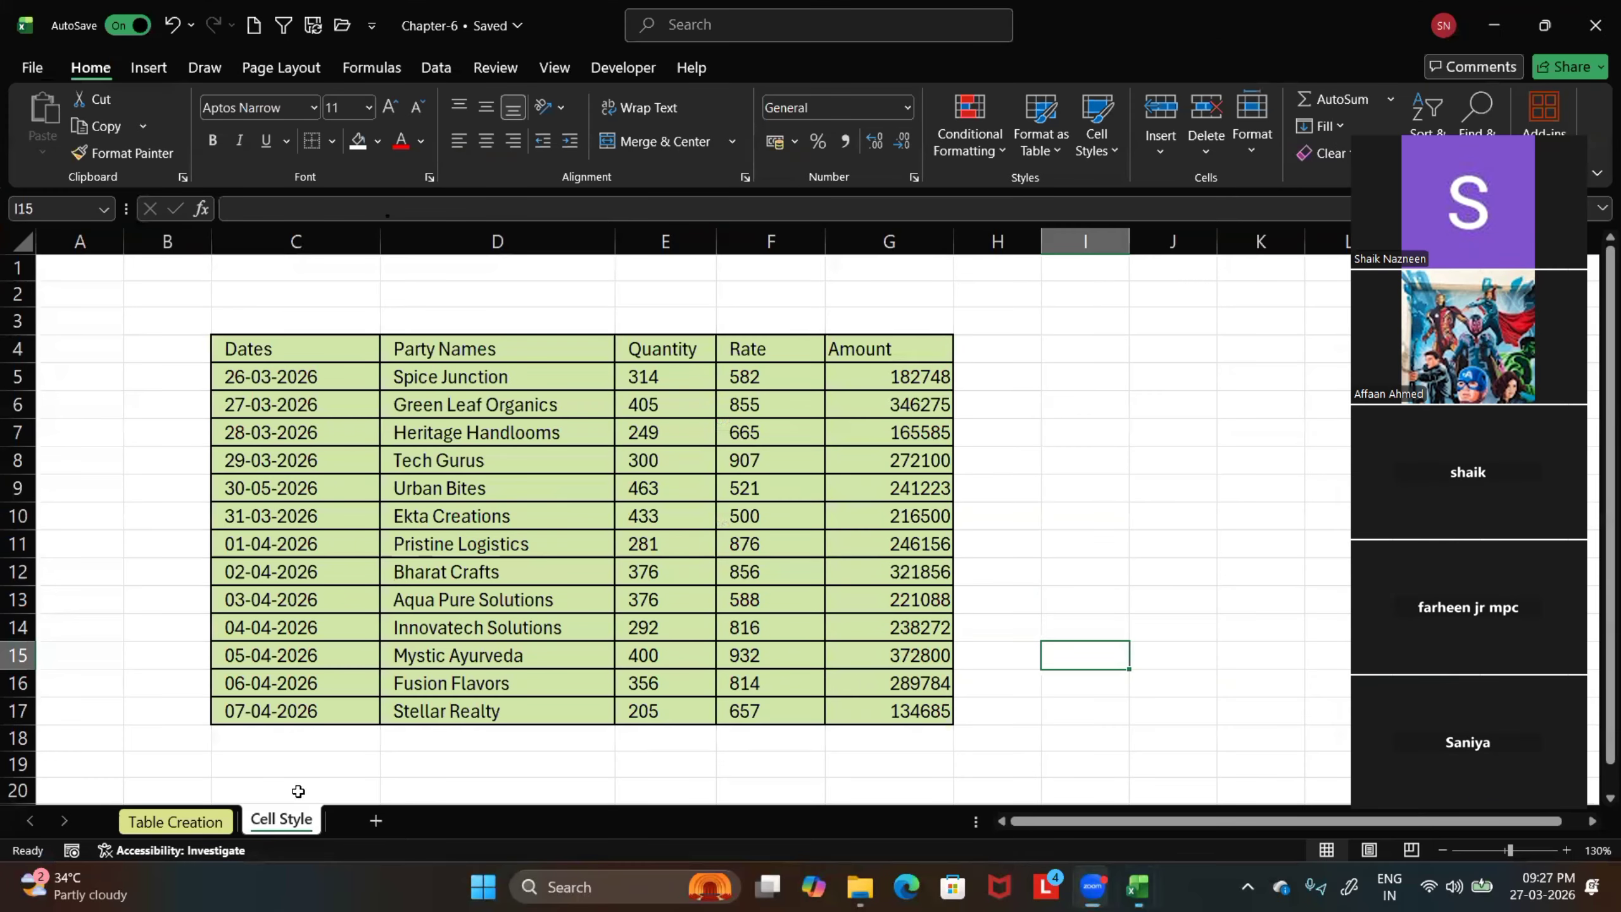
pyautogui.rightClick(292, 823)
pyautogui.click(373, 588)
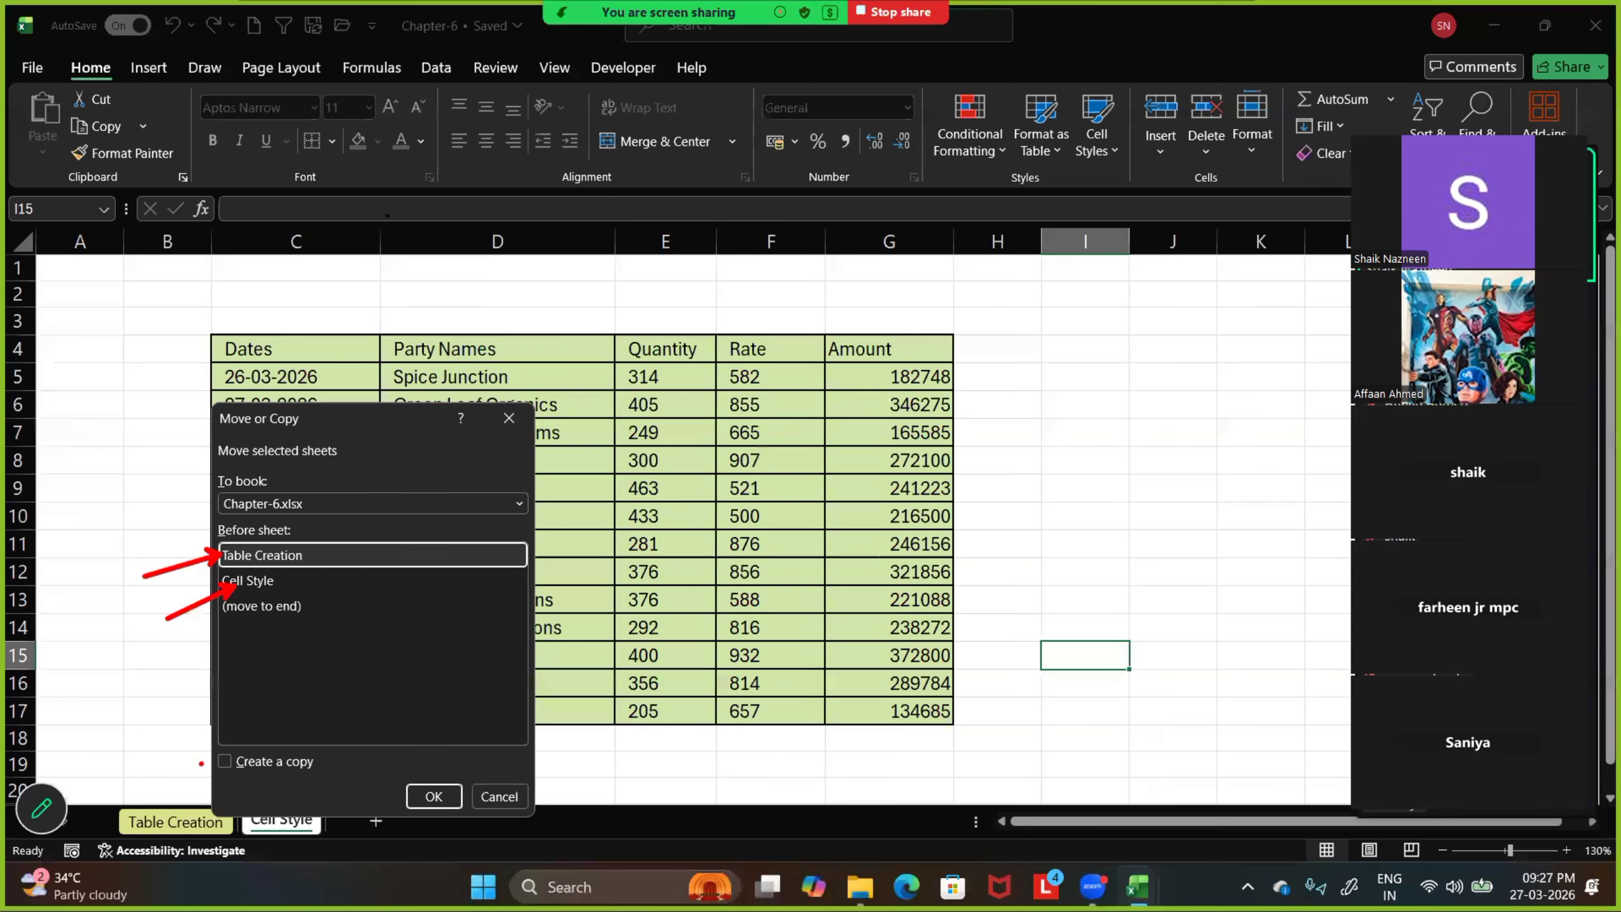
pyautogui.press('Escape')
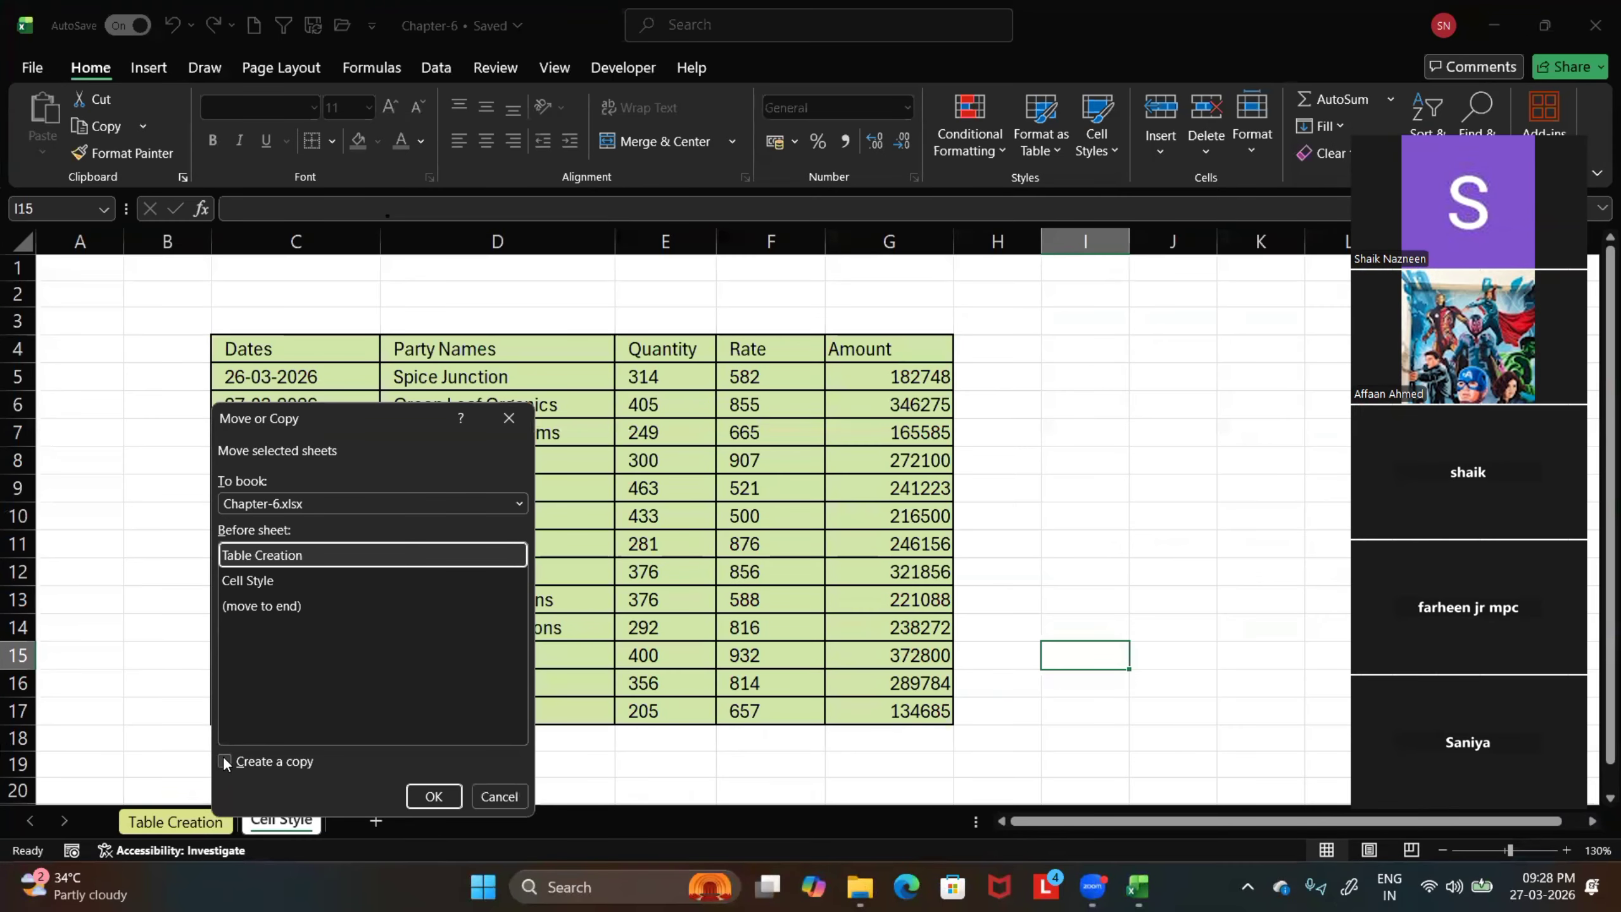
pyautogui.click(225, 753)
pyautogui.click(433, 795)
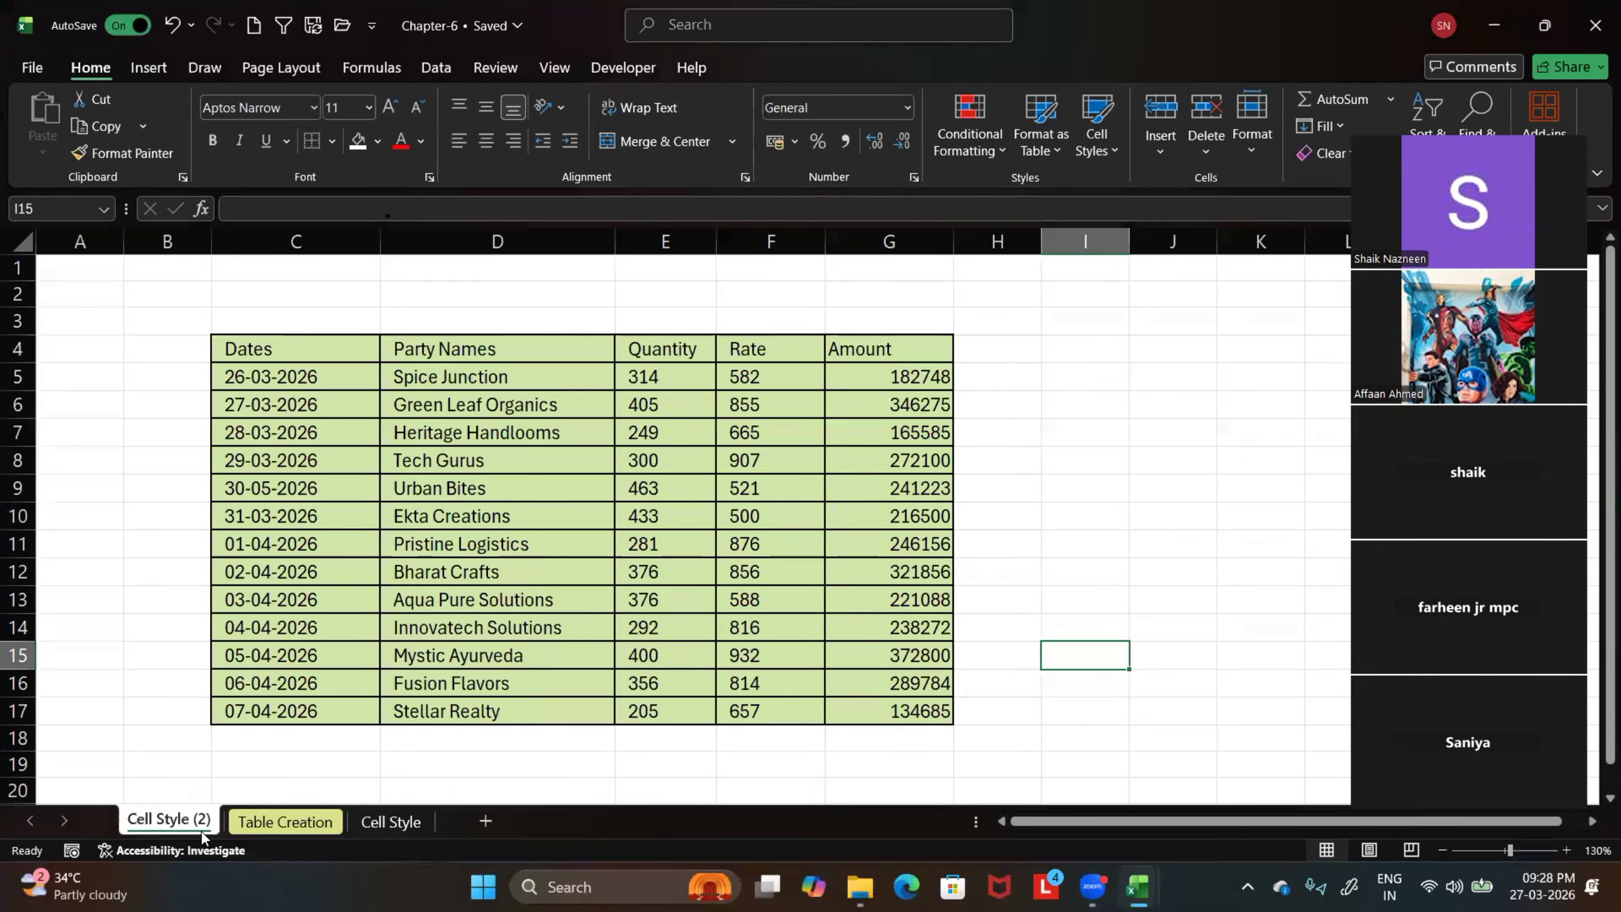
# Compare the copied Cell Style (2) sheet with the original Cell Style sheet by switching between them
pyautogui.click(381, 824)
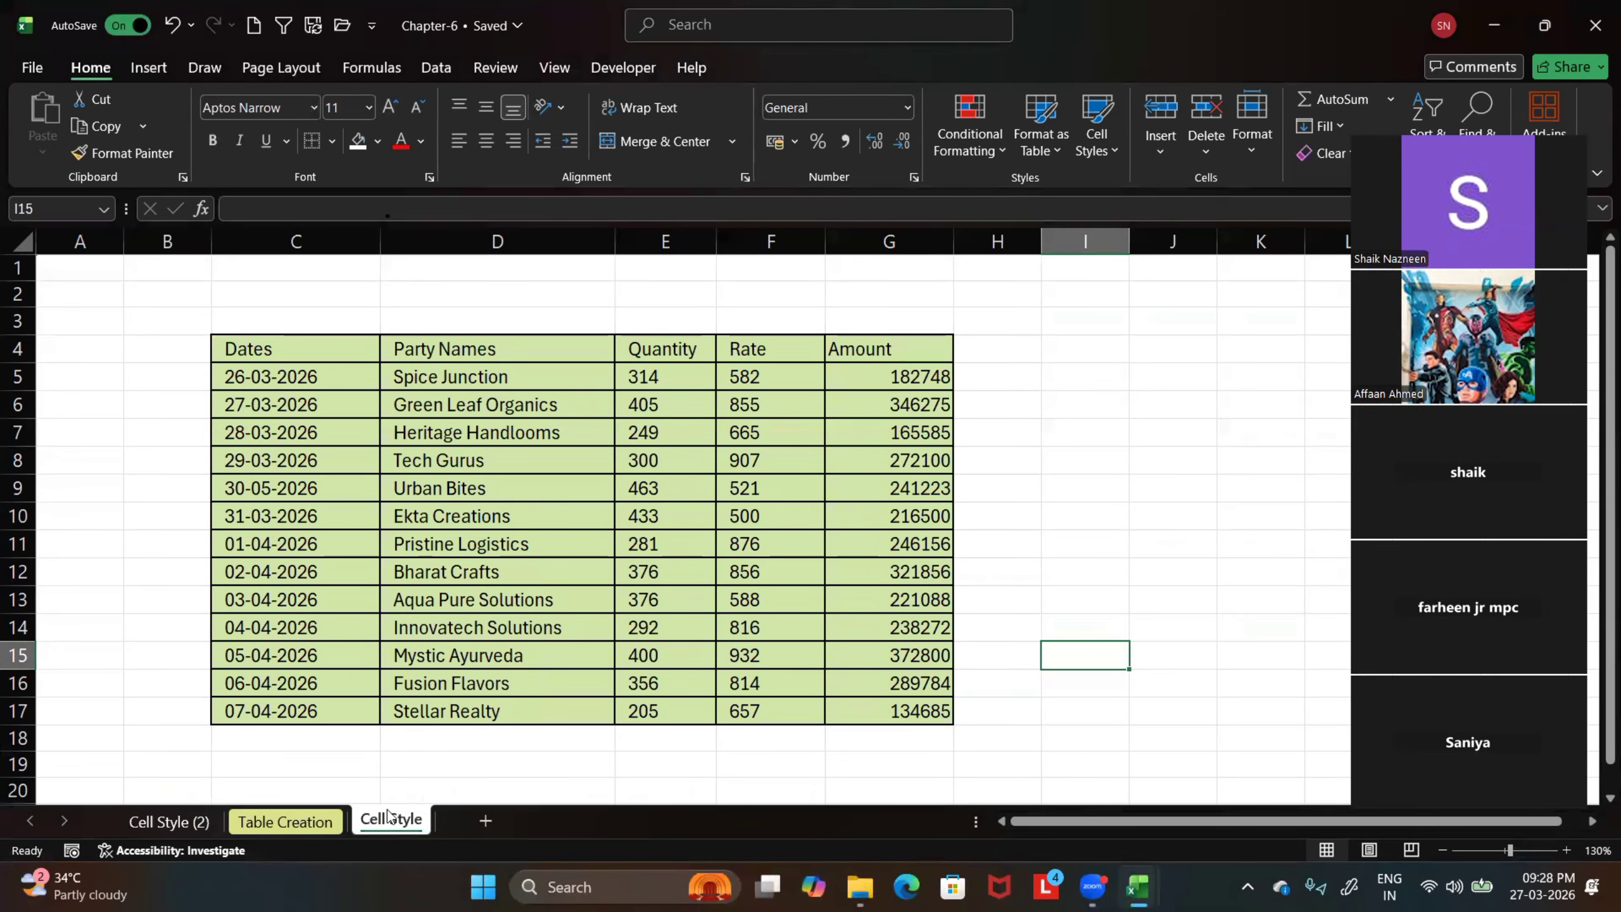
pyautogui.click(185, 827)
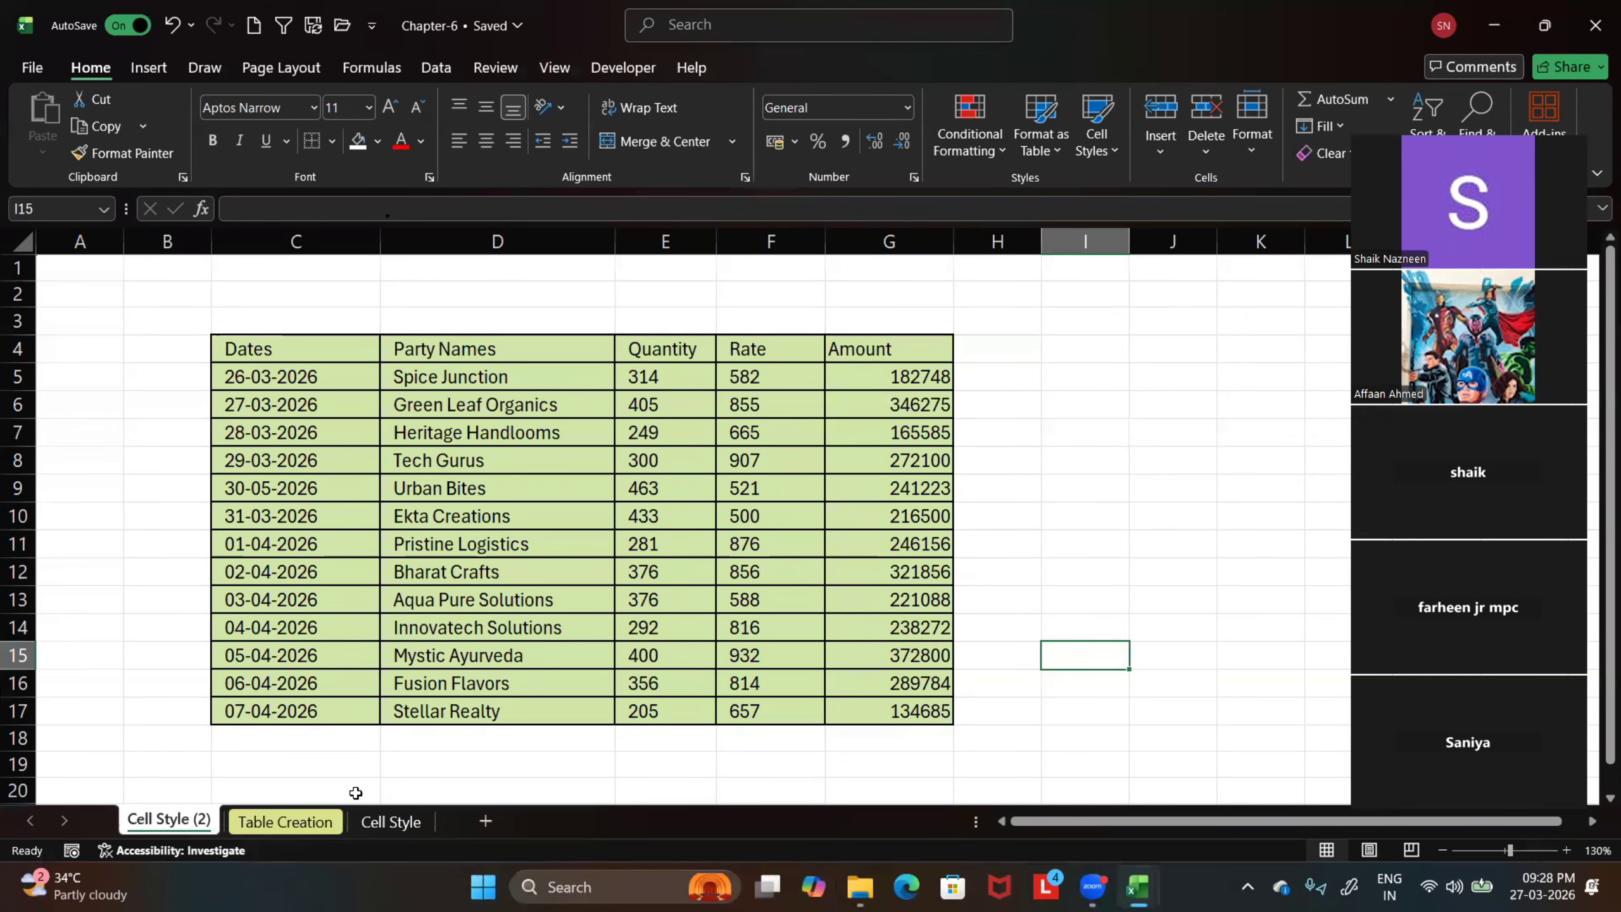
pyautogui.click(387, 820)
pyautogui.click(177, 830)
pyautogui.click(383, 824)
pyautogui.click(173, 828)
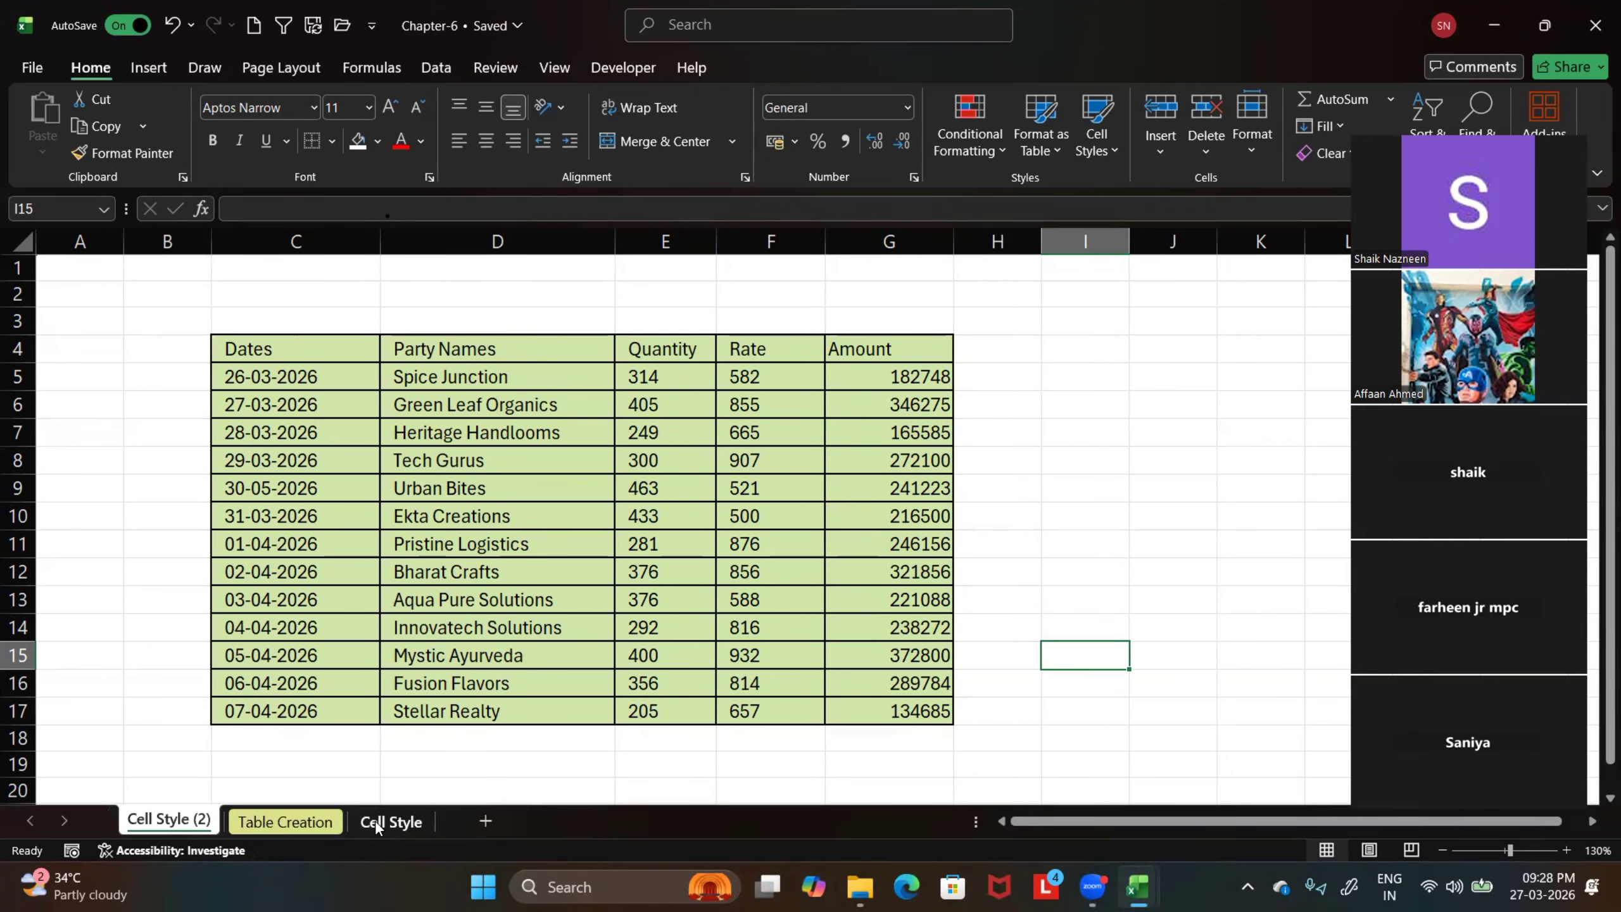
pyautogui.click(377, 821)
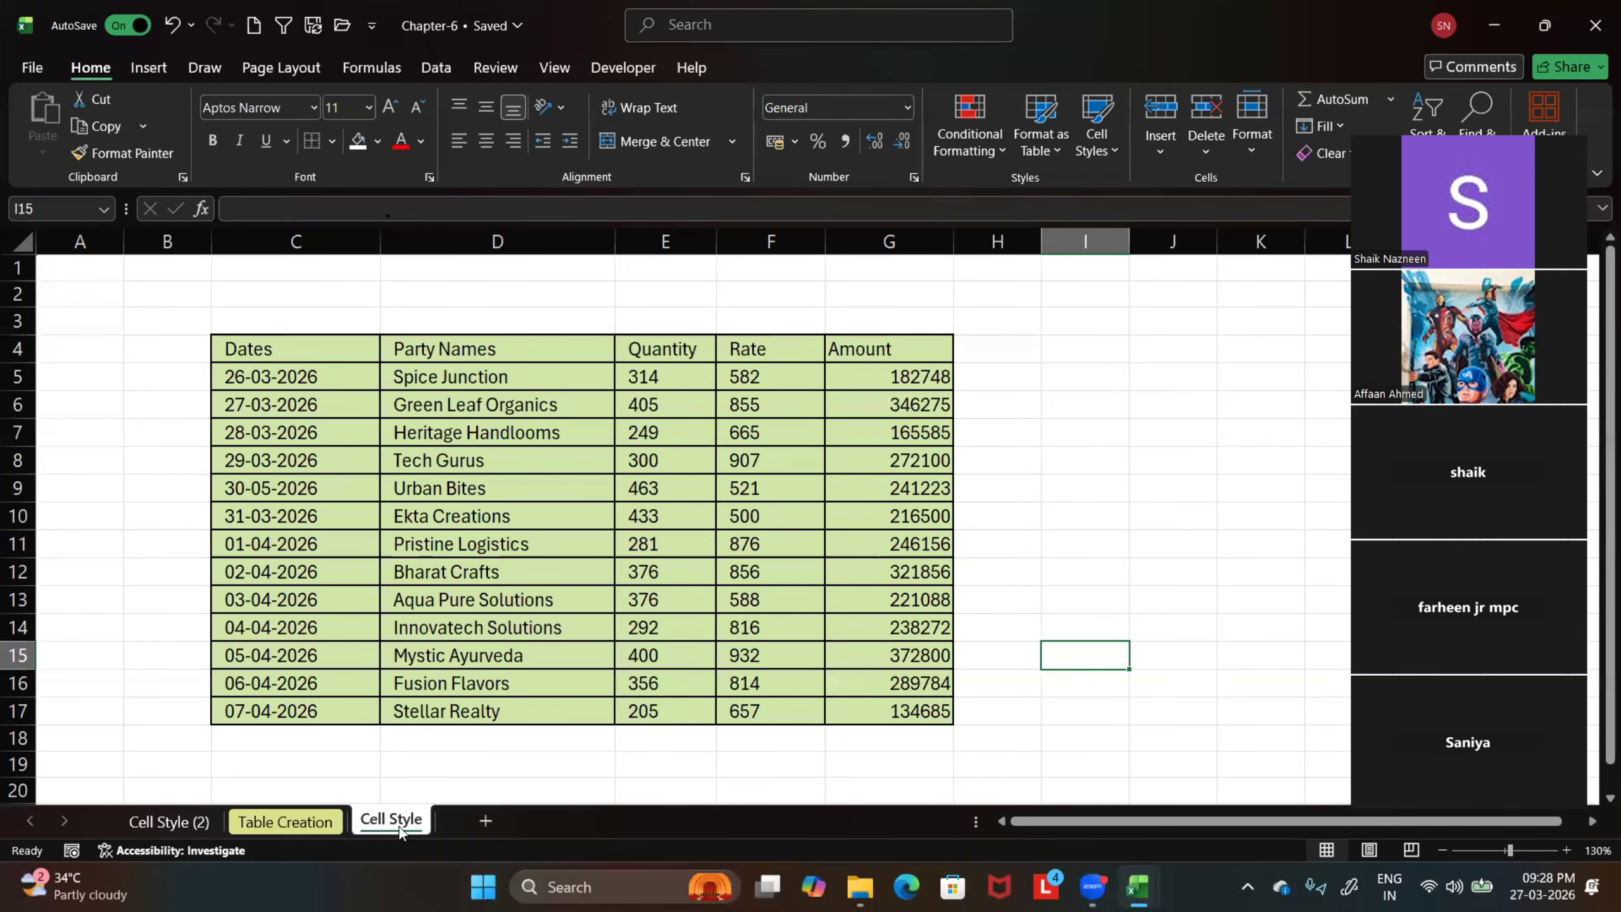
pyautogui.rightClick(389, 820)
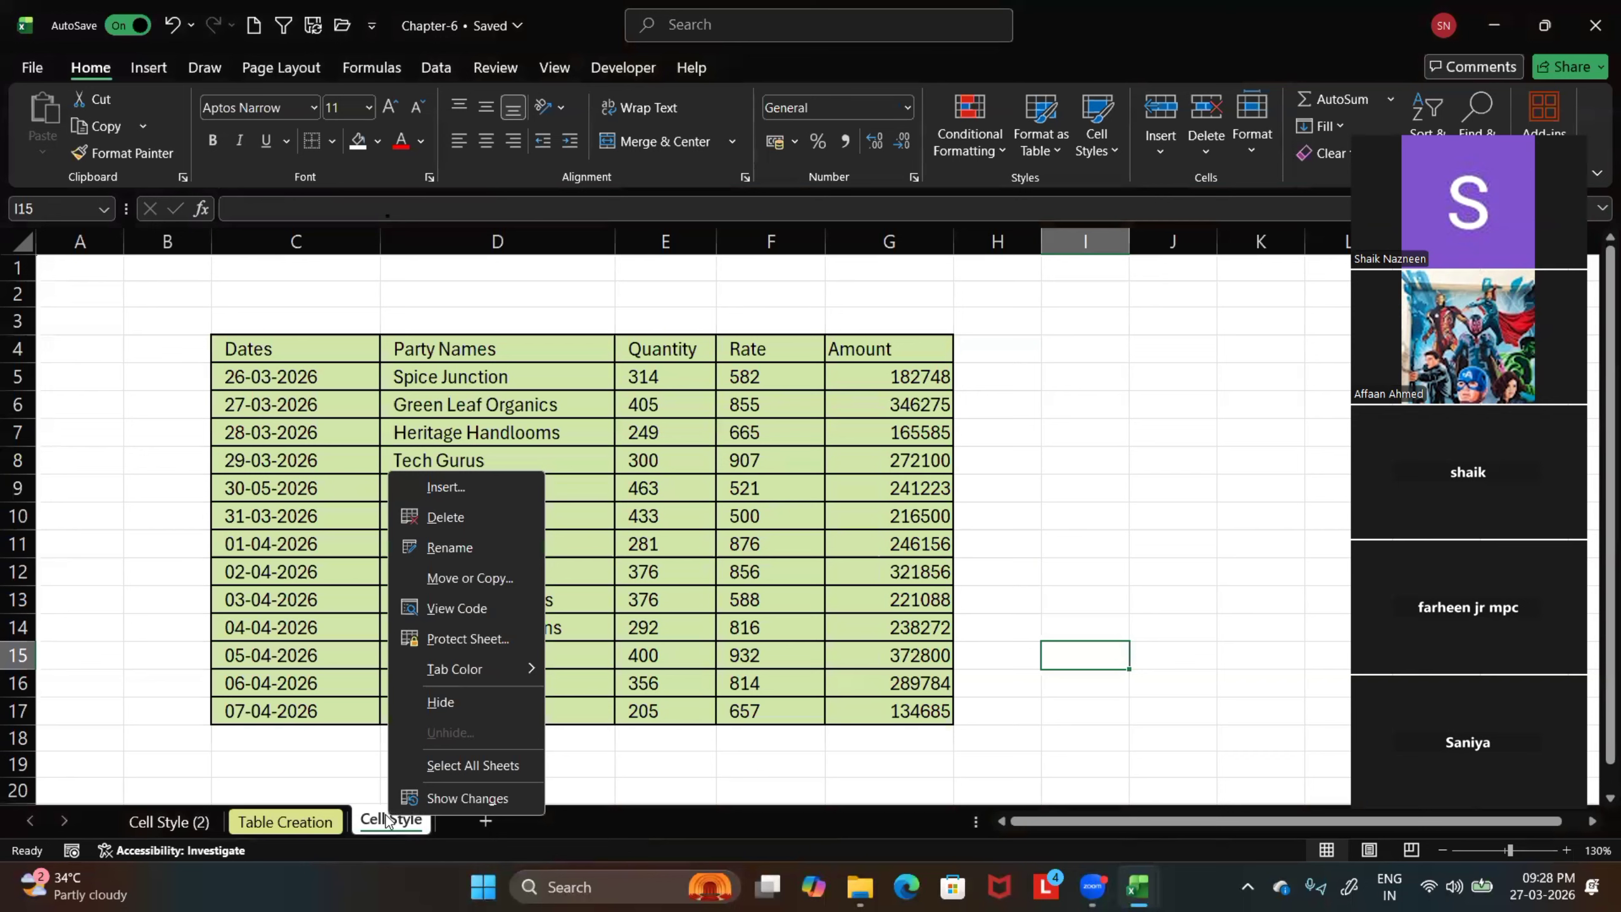
pyautogui.click(484, 575)
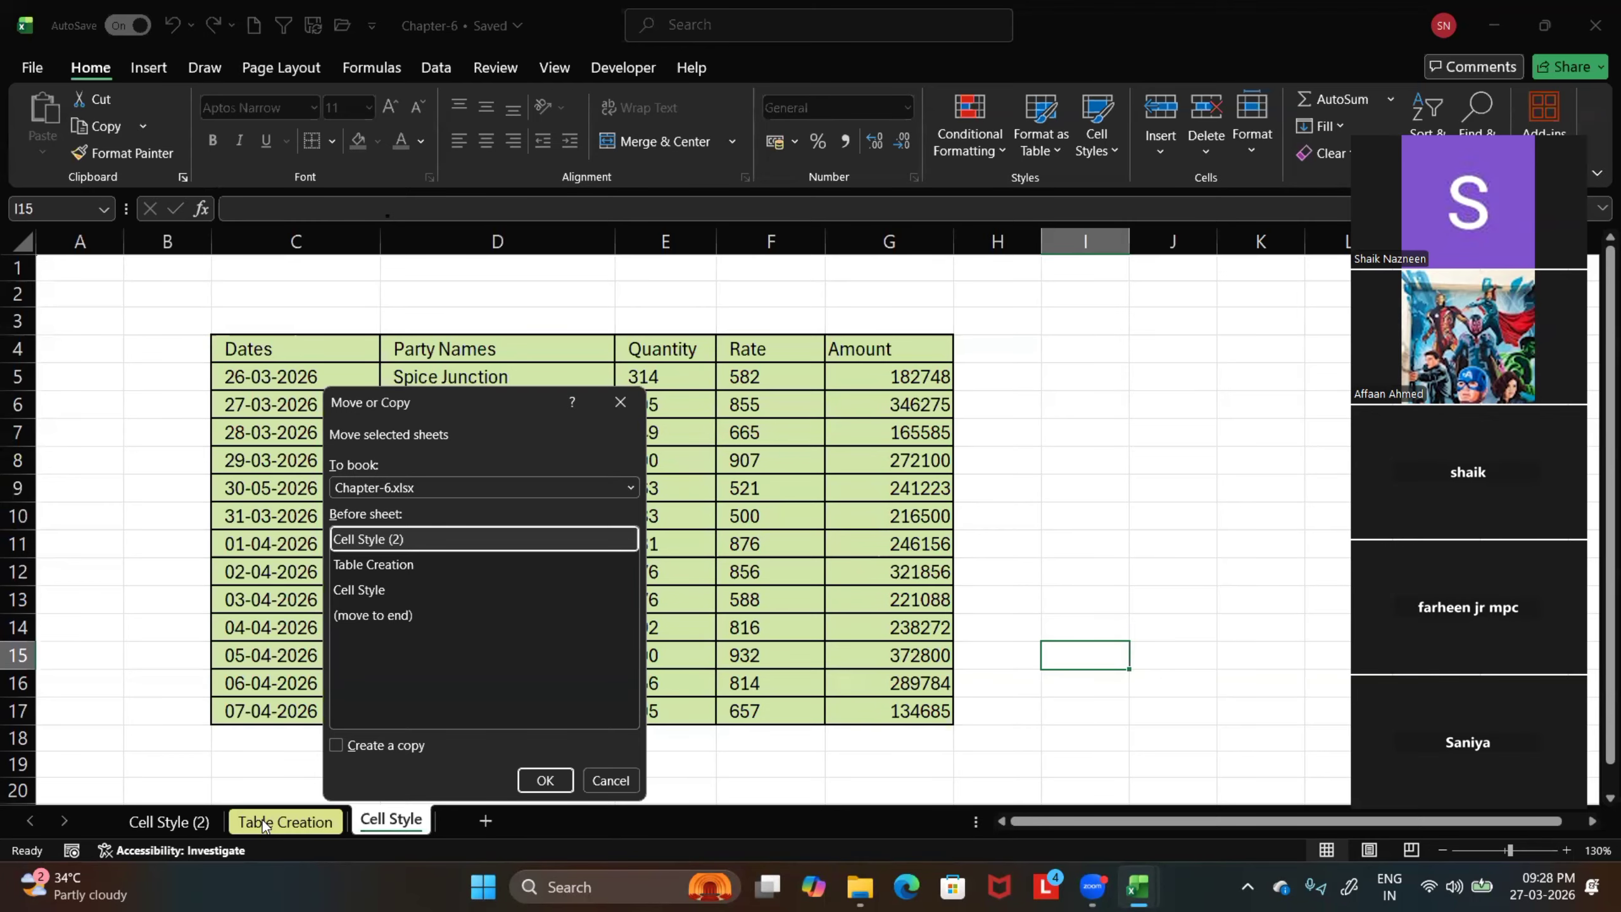
pyautogui.click(619, 407)
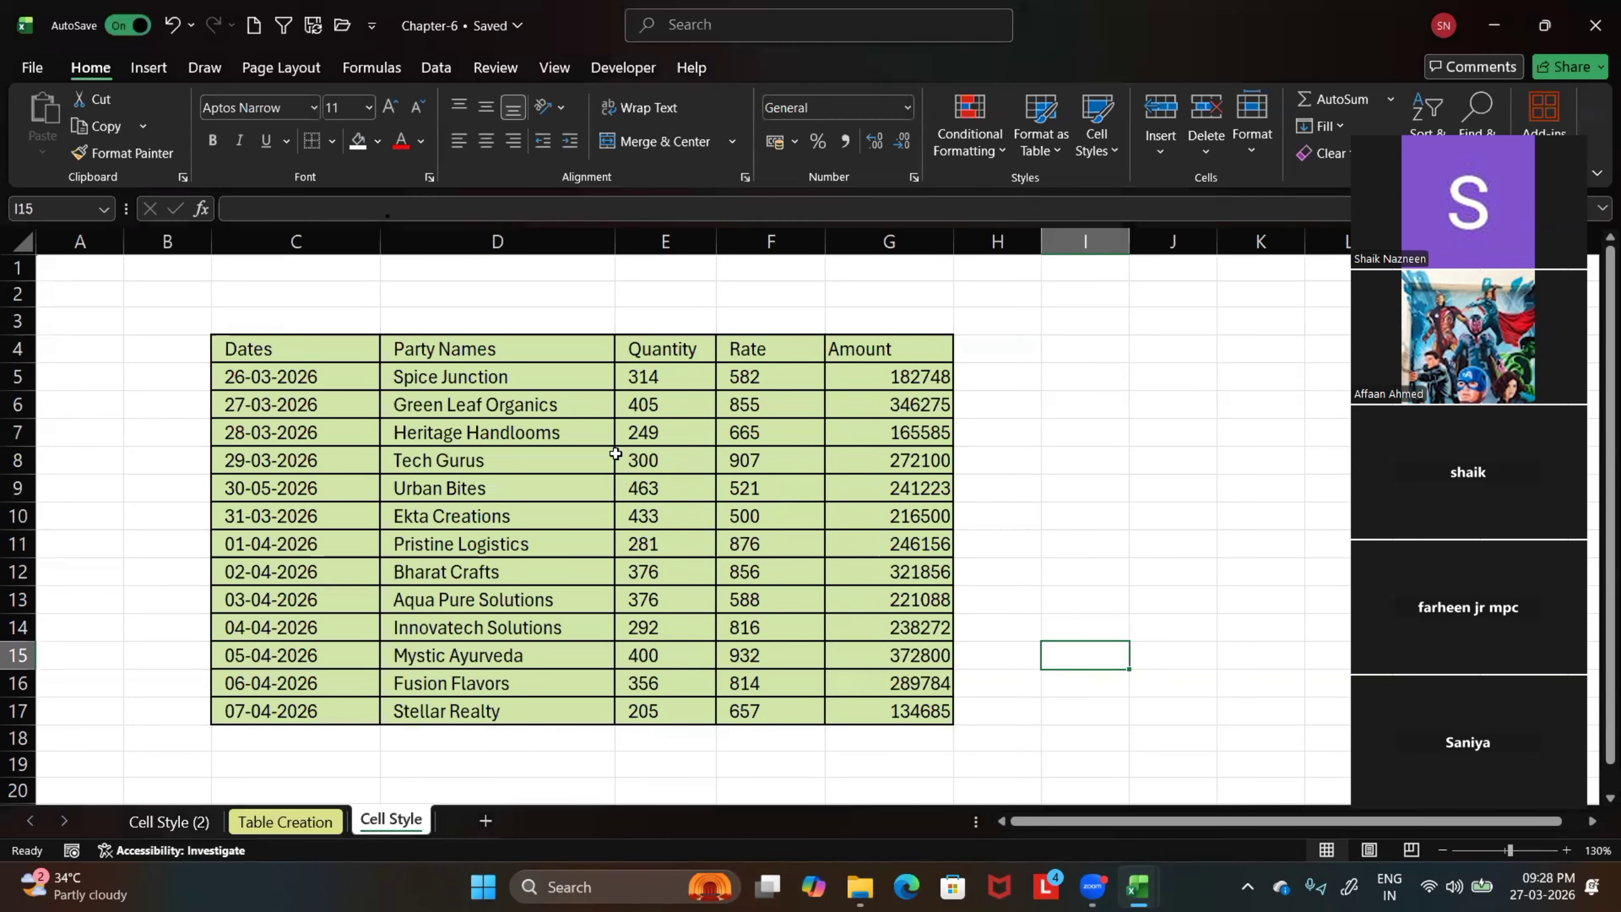
# Copy the Table Creation sheet into the Chapter-5.xlsx workbook, placed before Sheet1, with Create a copy enabled
pyautogui.moveTo(1138, 886)
pyautogui.click(295, 828)
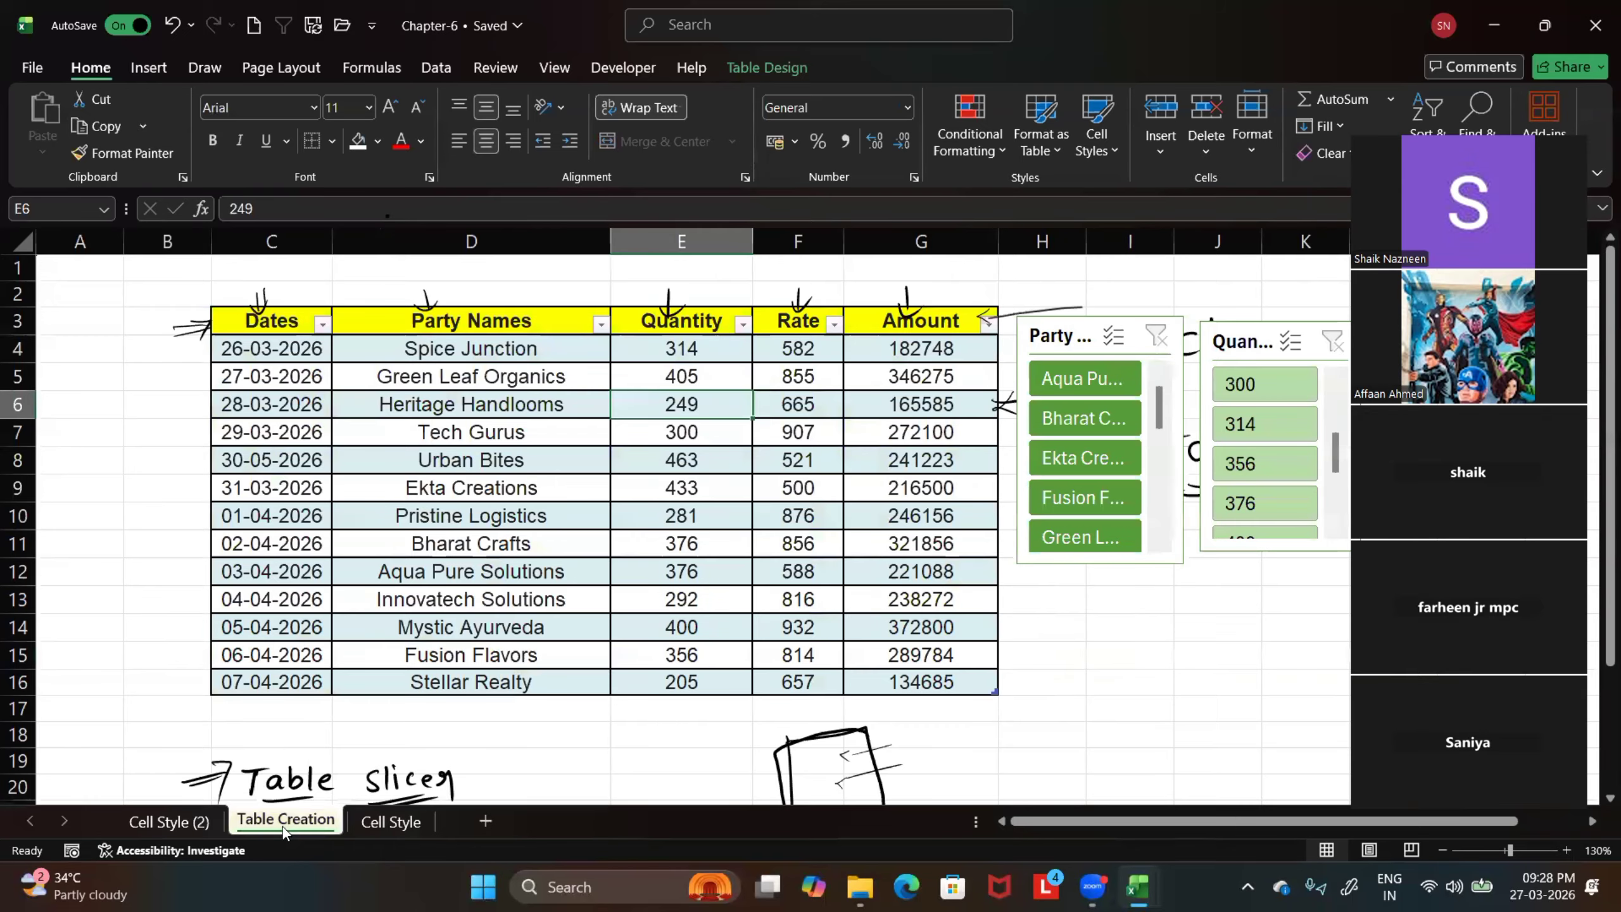
pyautogui.rightClick(285, 824)
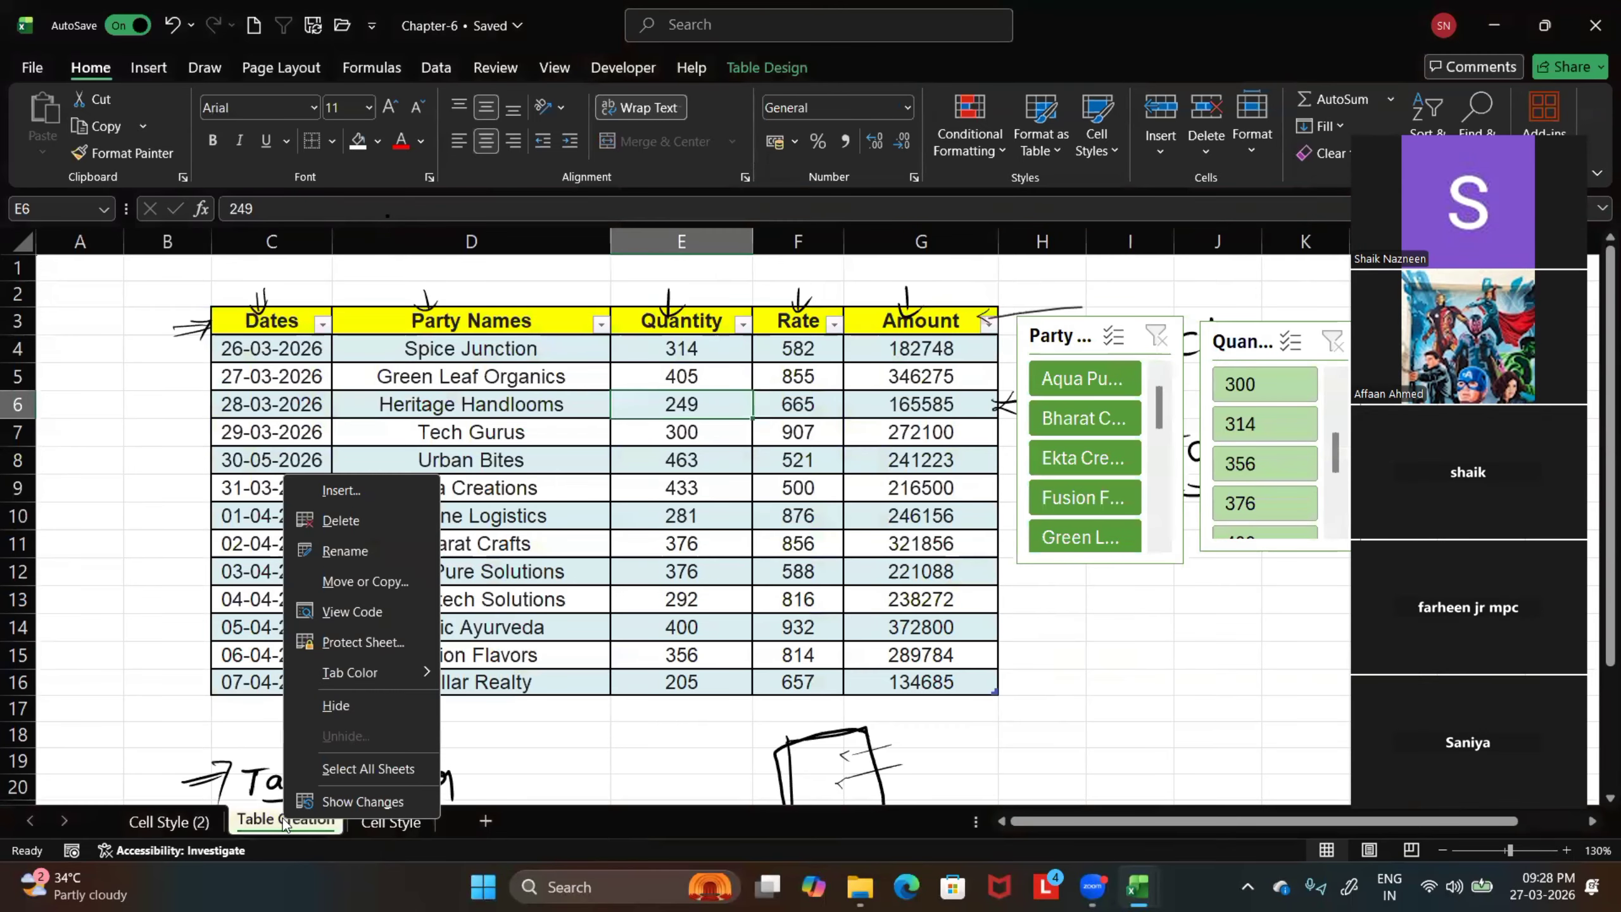
pyautogui.click(362, 582)
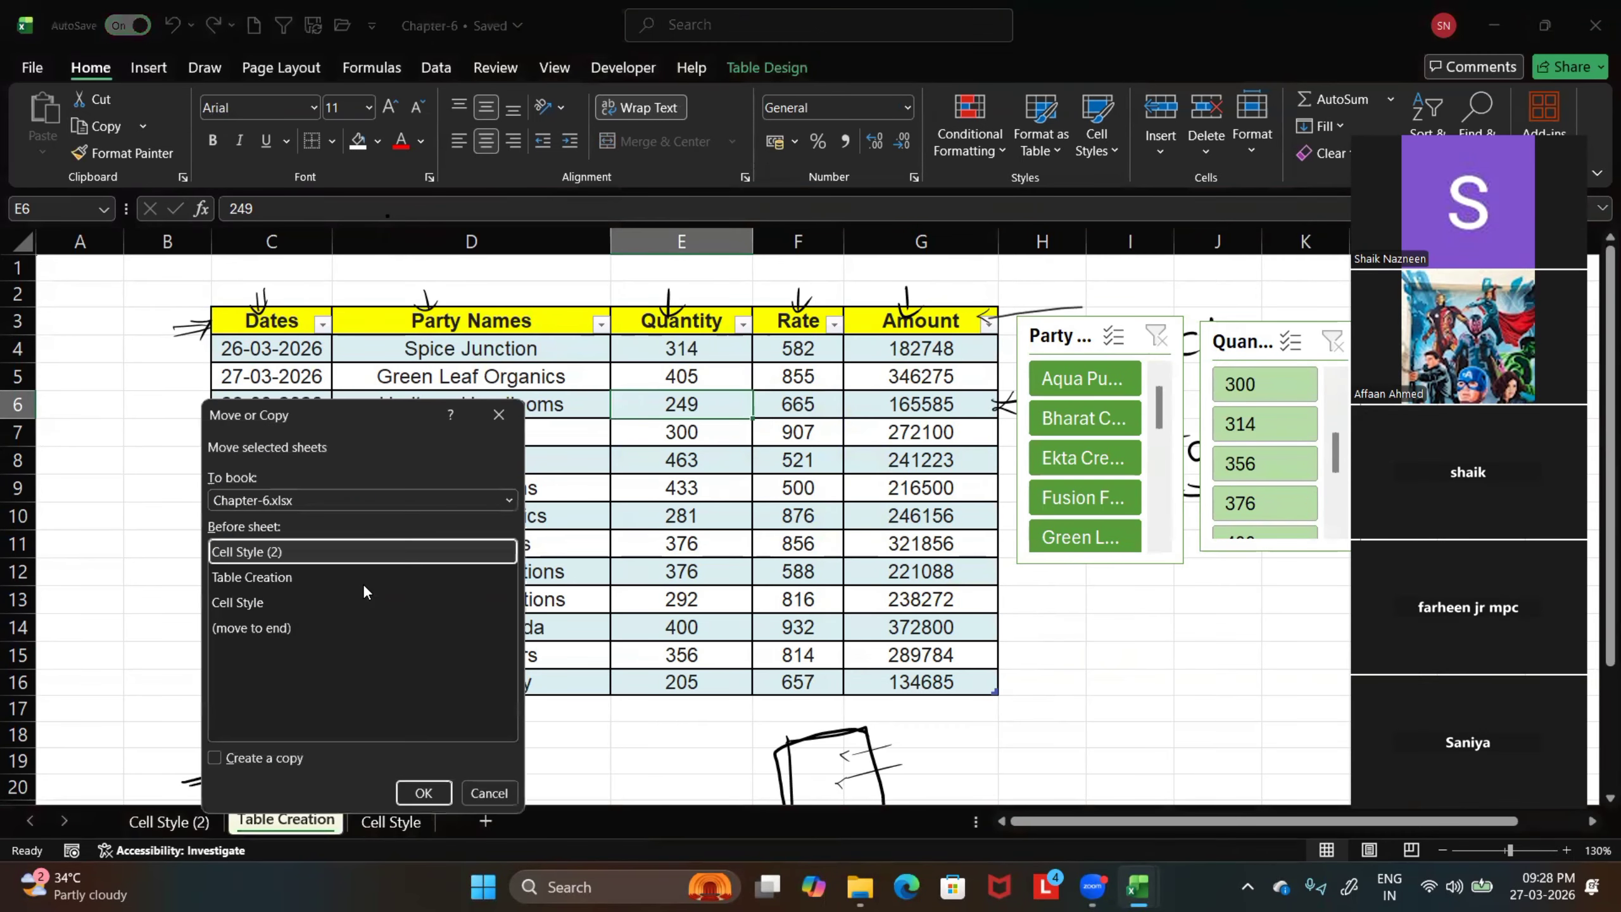
pyautogui.click(476, 502)
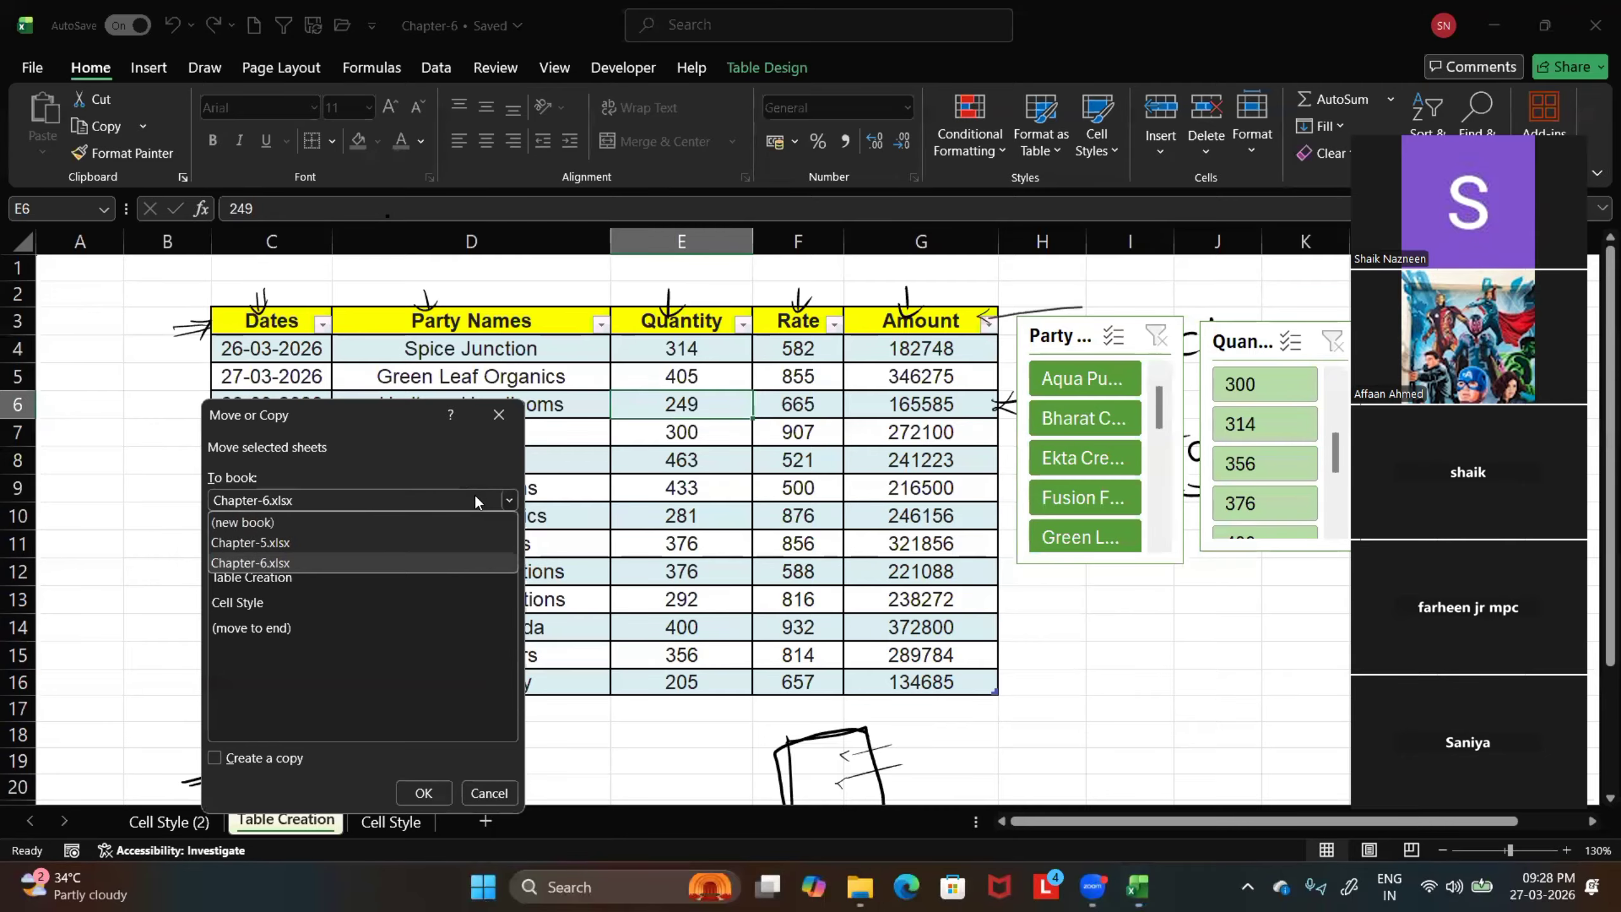
pyautogui.click(244, 542)
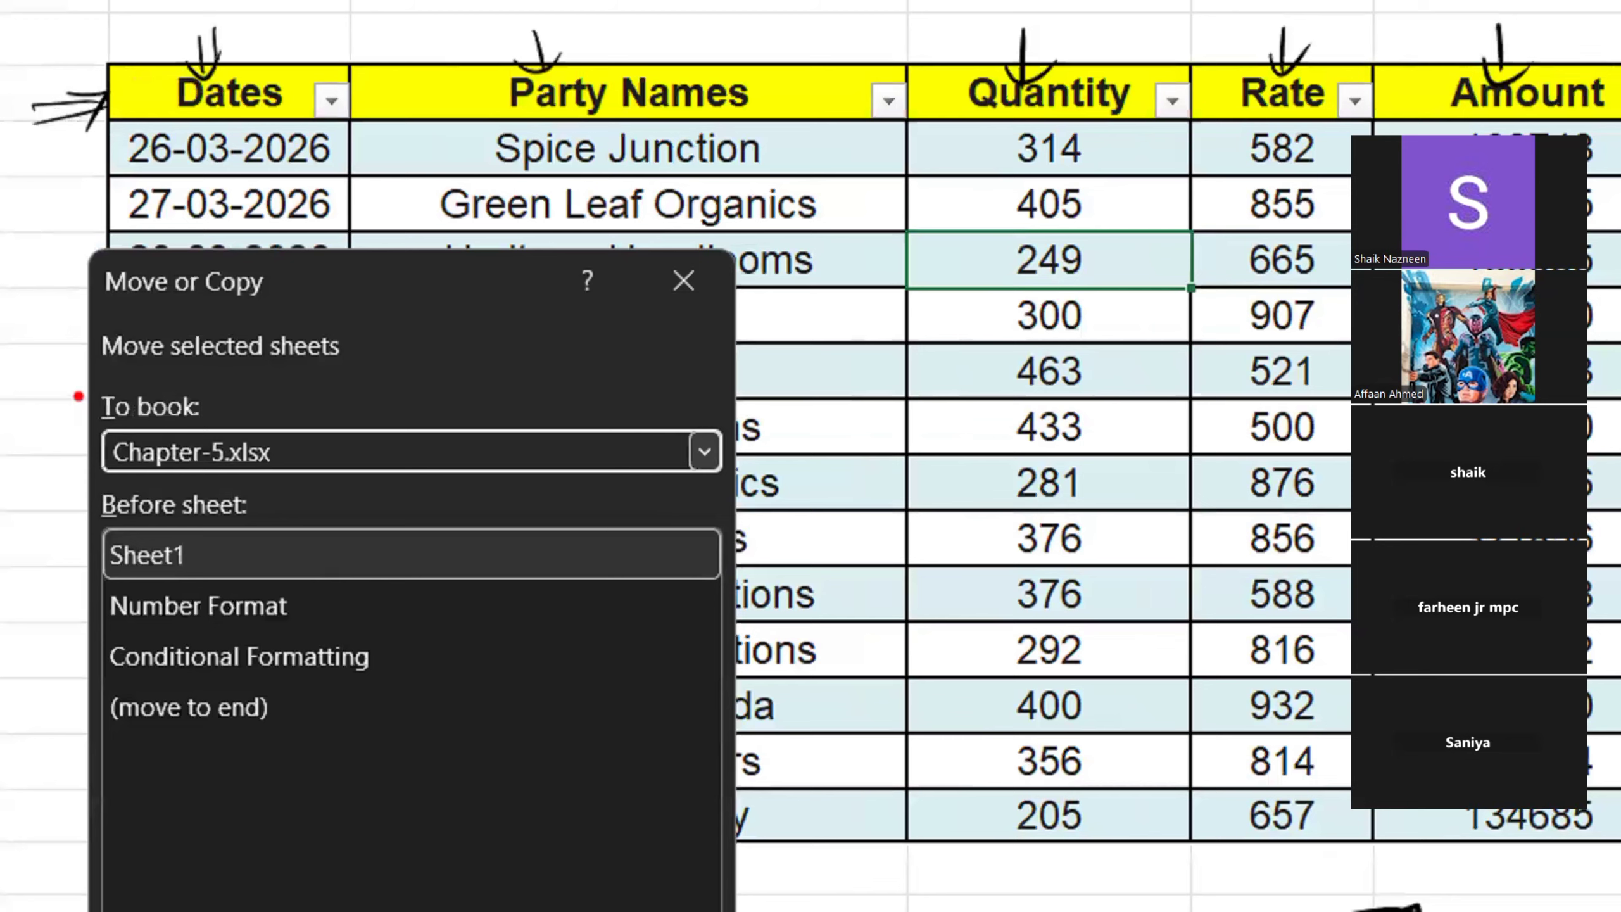
pyautogui.moveTo(76, 394); pyautogui.dragTo(391, 486)
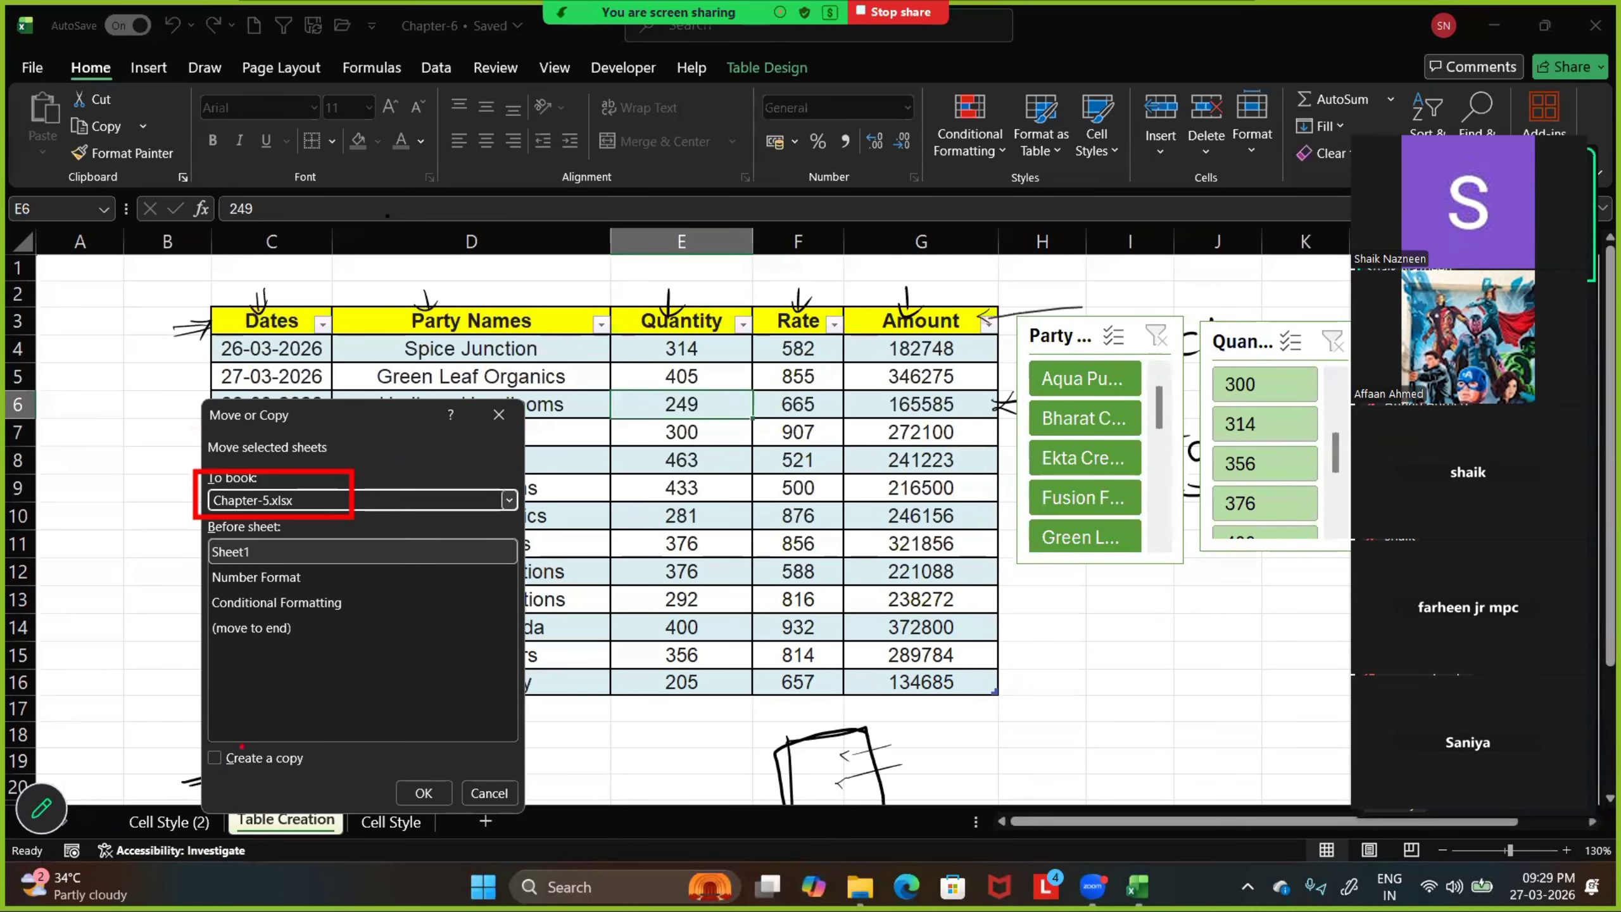
pyautogui.click(216, 757)
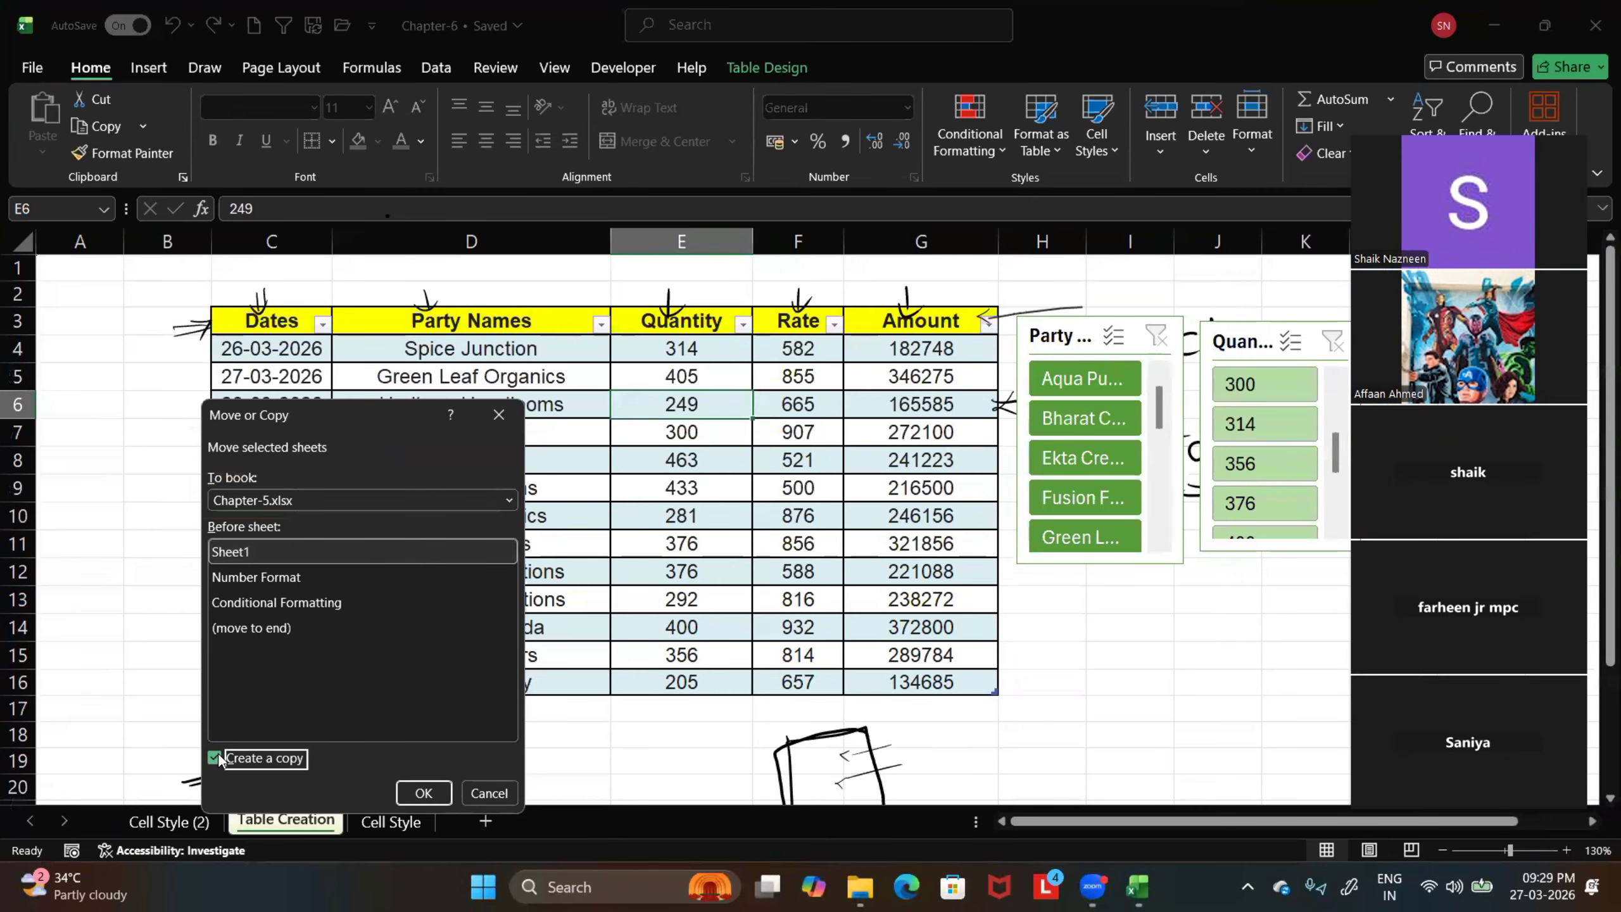
pyautogui.click(423, 791)
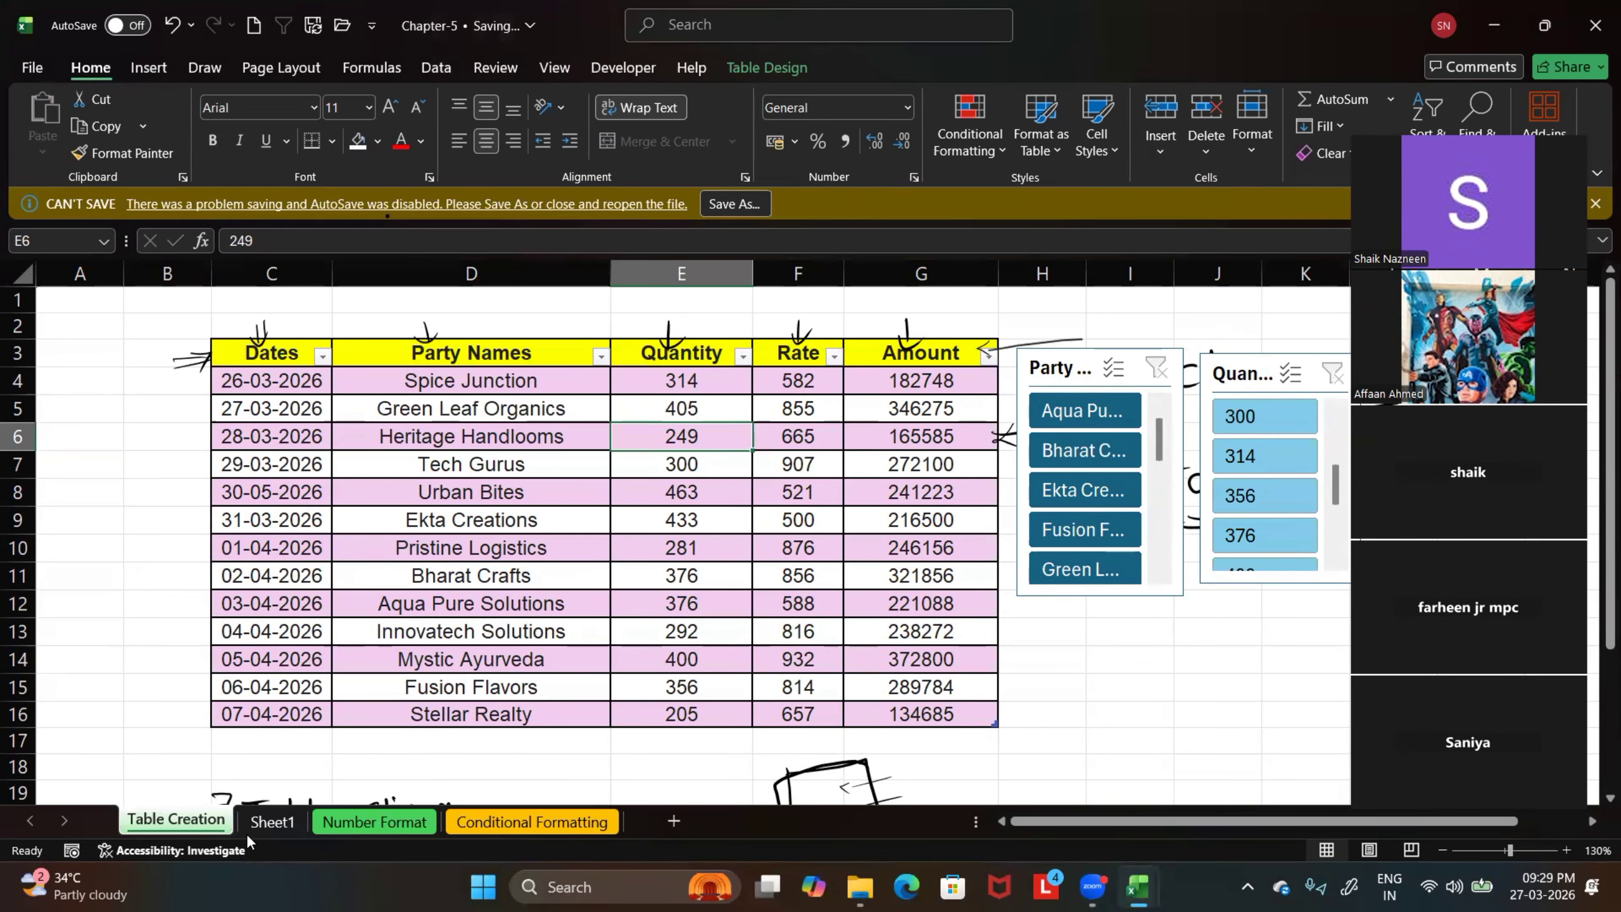
# Check Sheet1 and the copied Table Creation sheet in Chapter-5, and return to the Chapter-6 workbook
pyautogui.click(273, 827)
pyautogui.click(200, 826)
pyautogui.moveTo(1137, 884)
pyautogui.click(1206, 799)
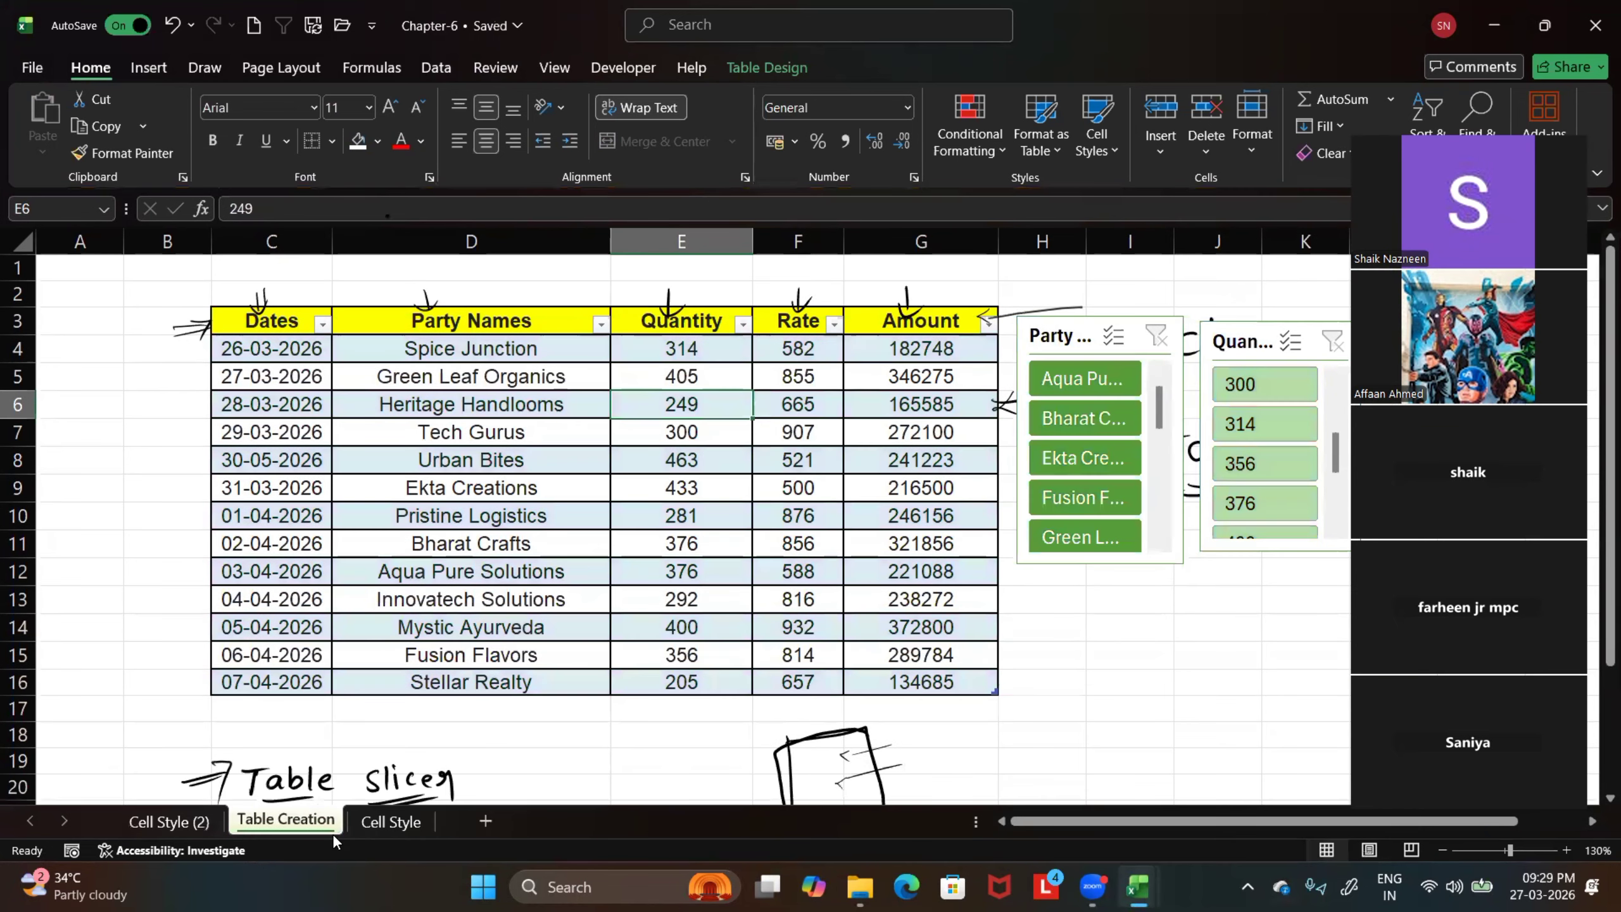